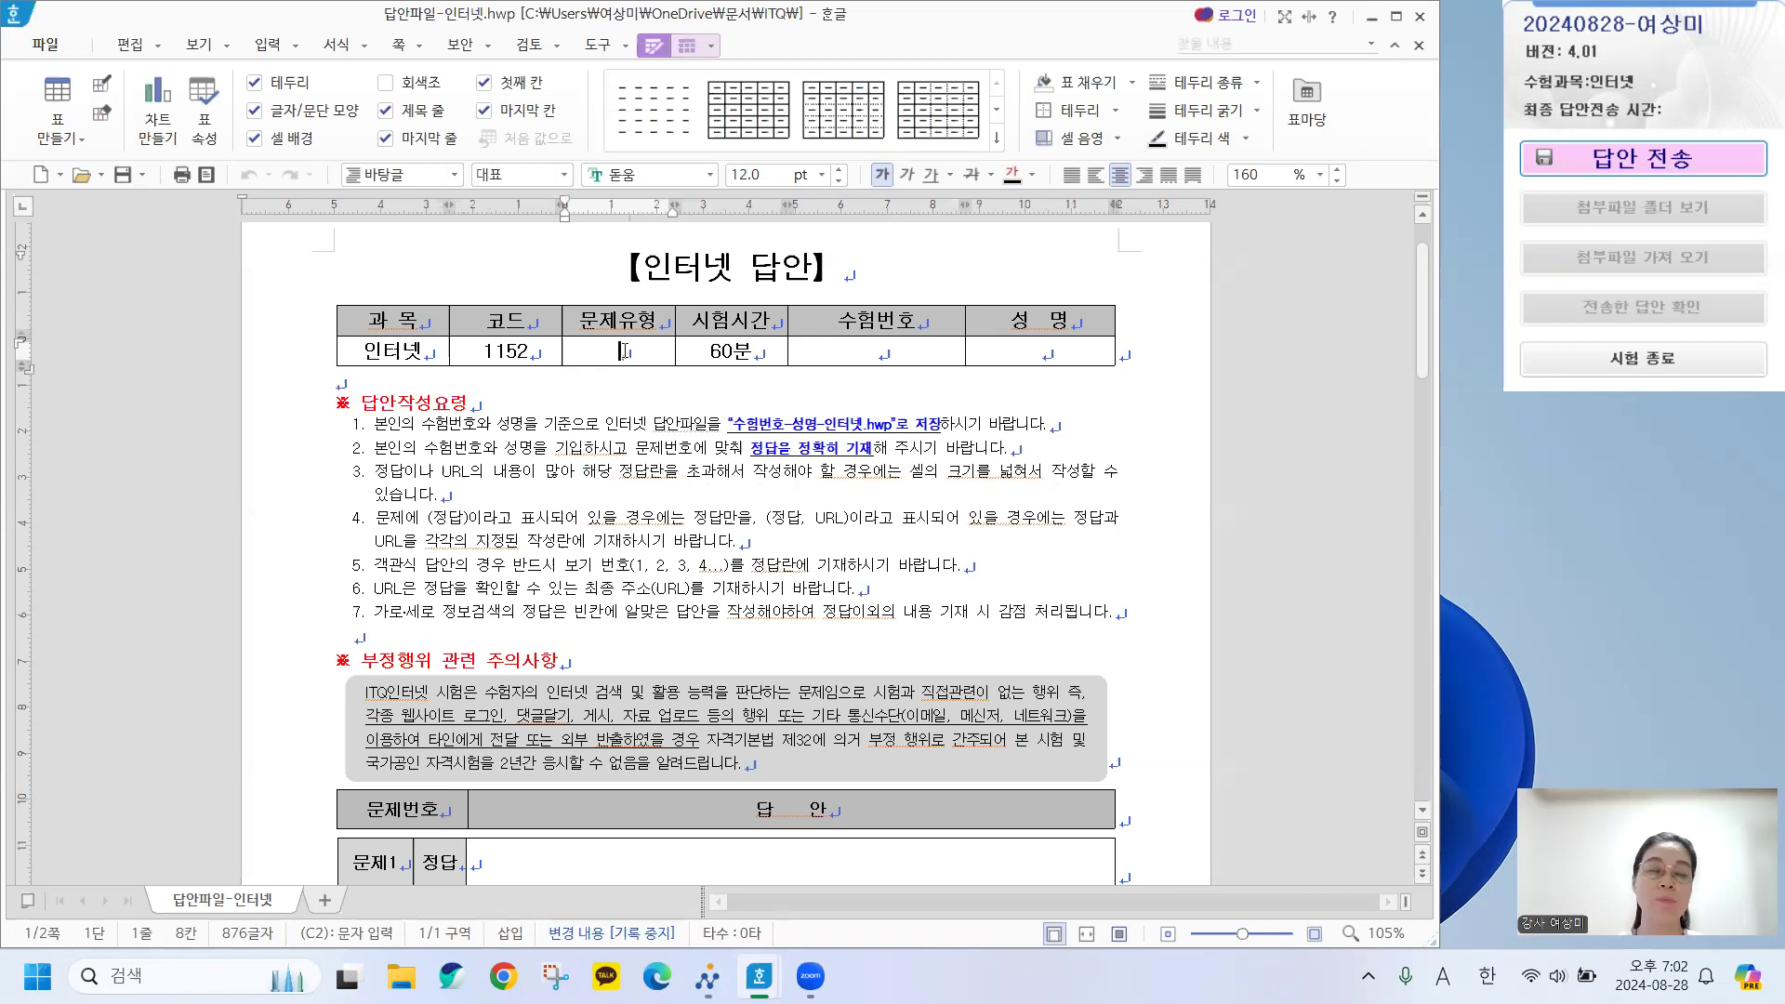
# Enter B in 문제유형, the examinee number in 수험번호 and the examinee's name in 성명.
pyautogui.click(626, 352)
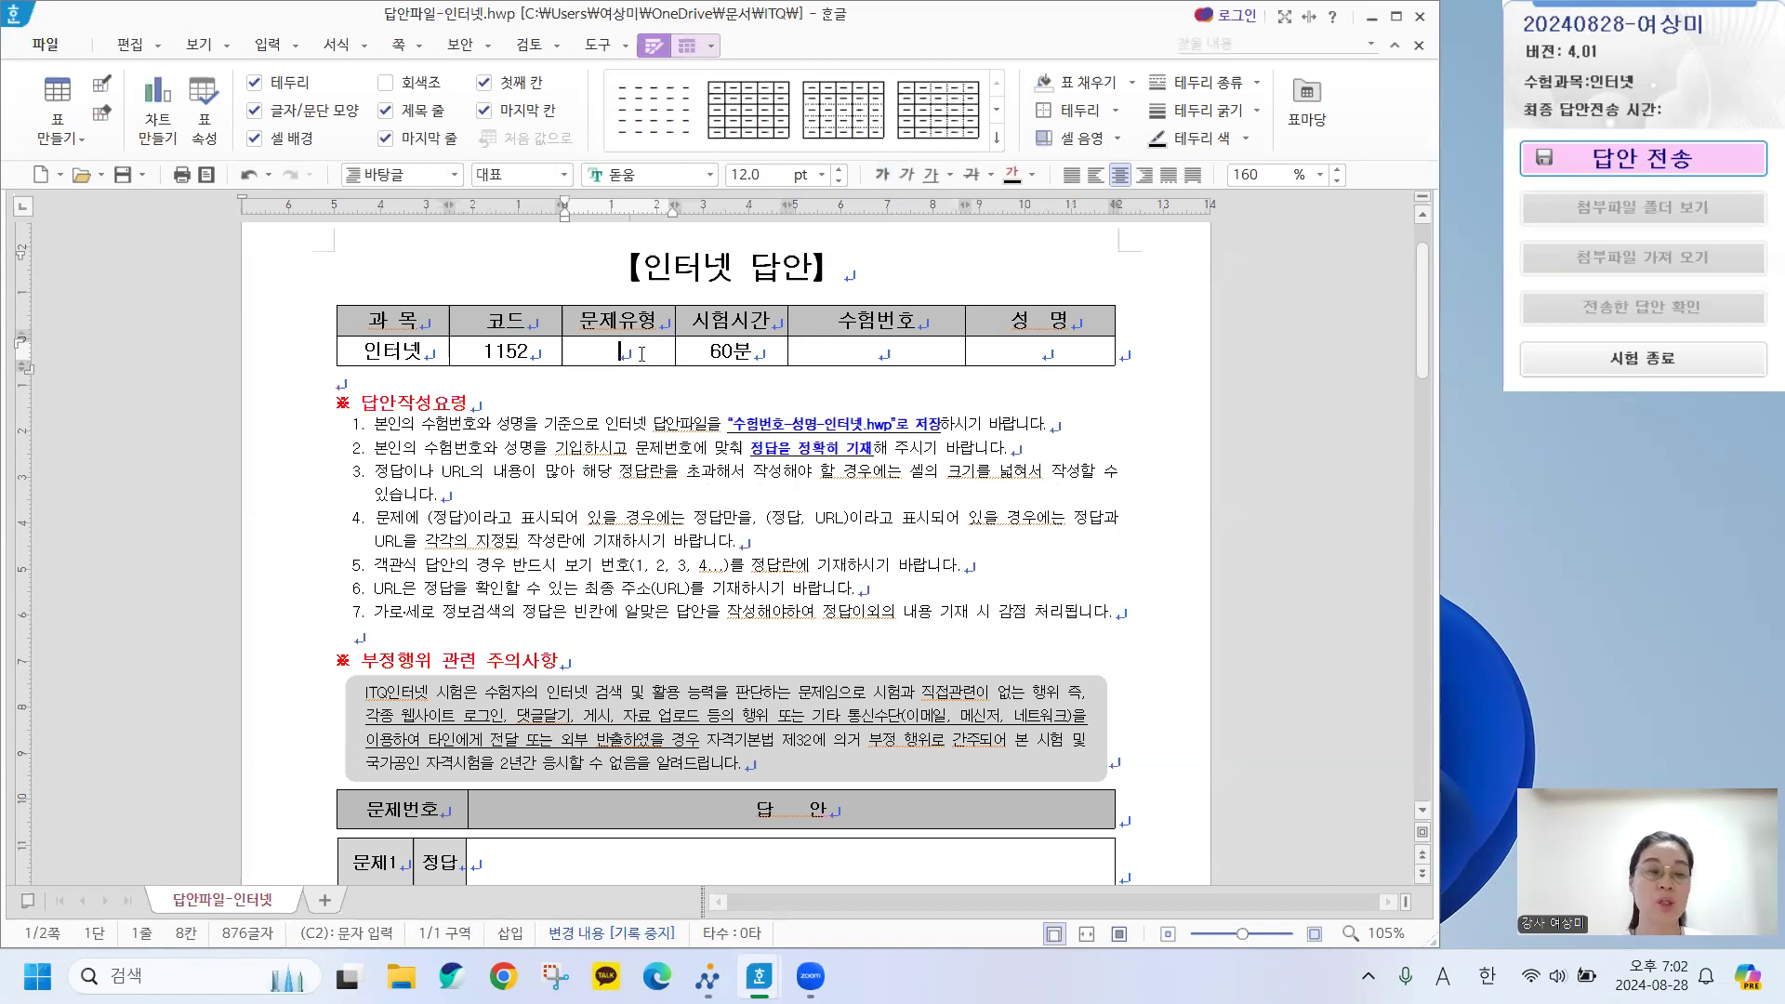
pyautogui.write('ㅁ')
pyautogui.press('BackSpace')
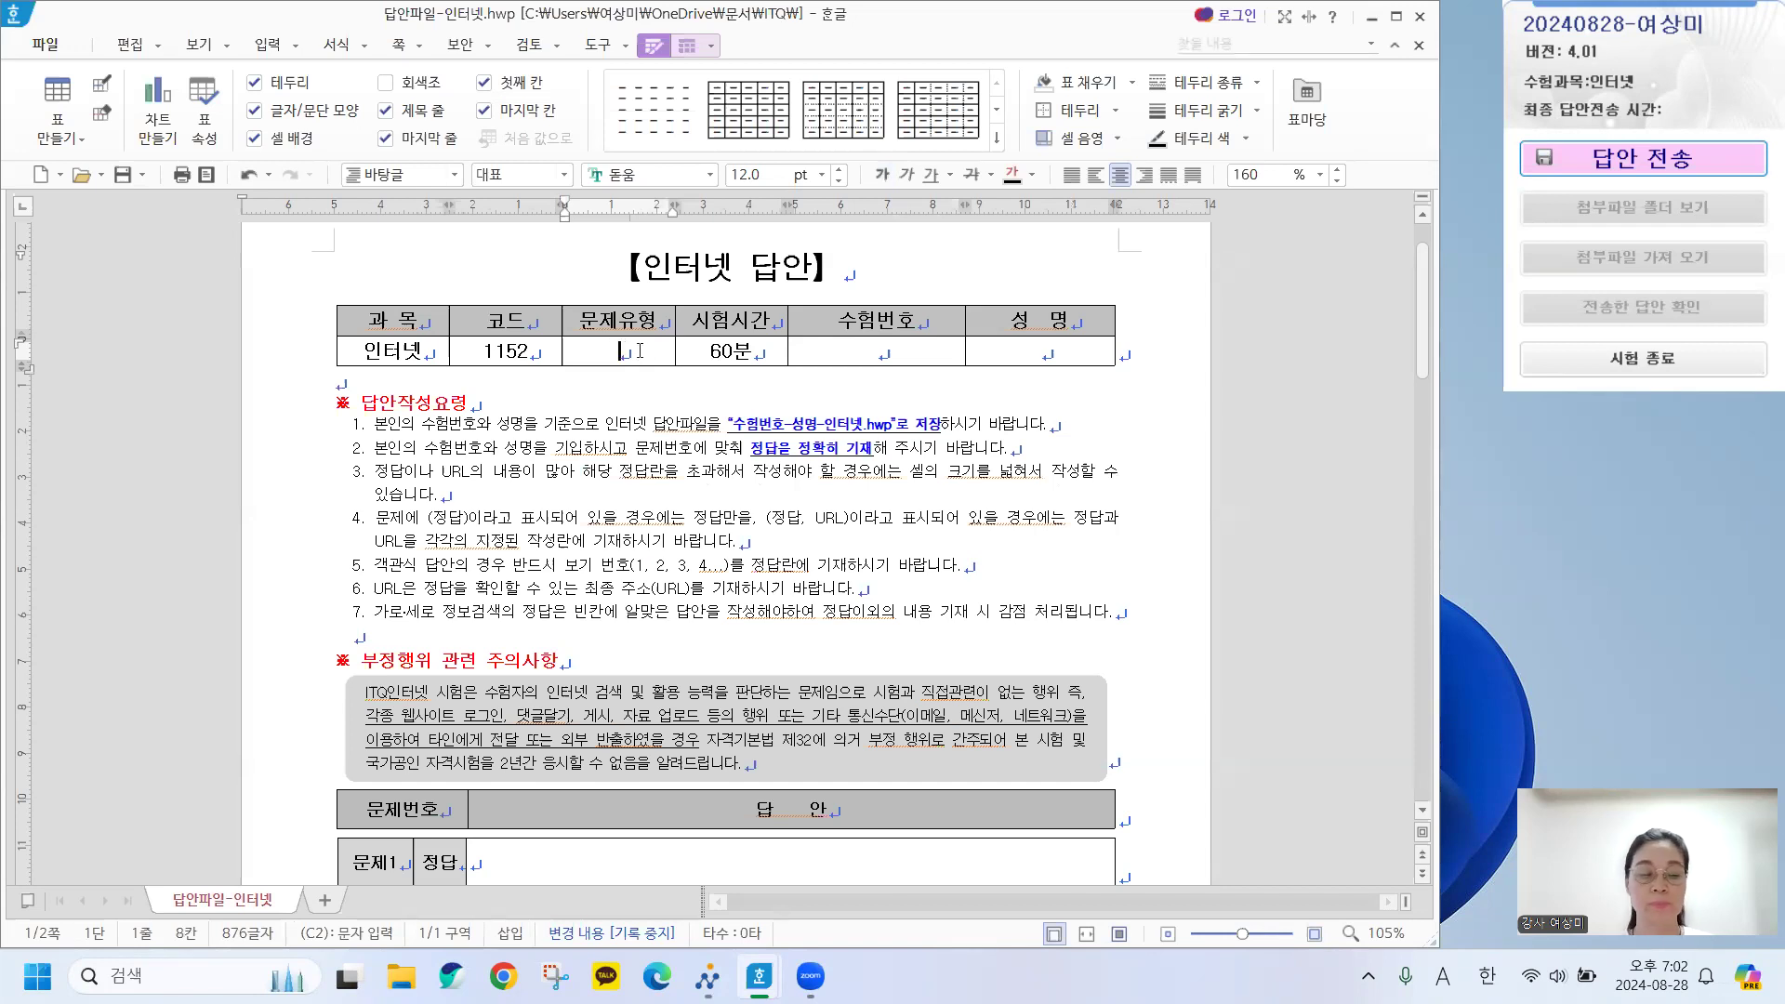
pyautogui.write('B')
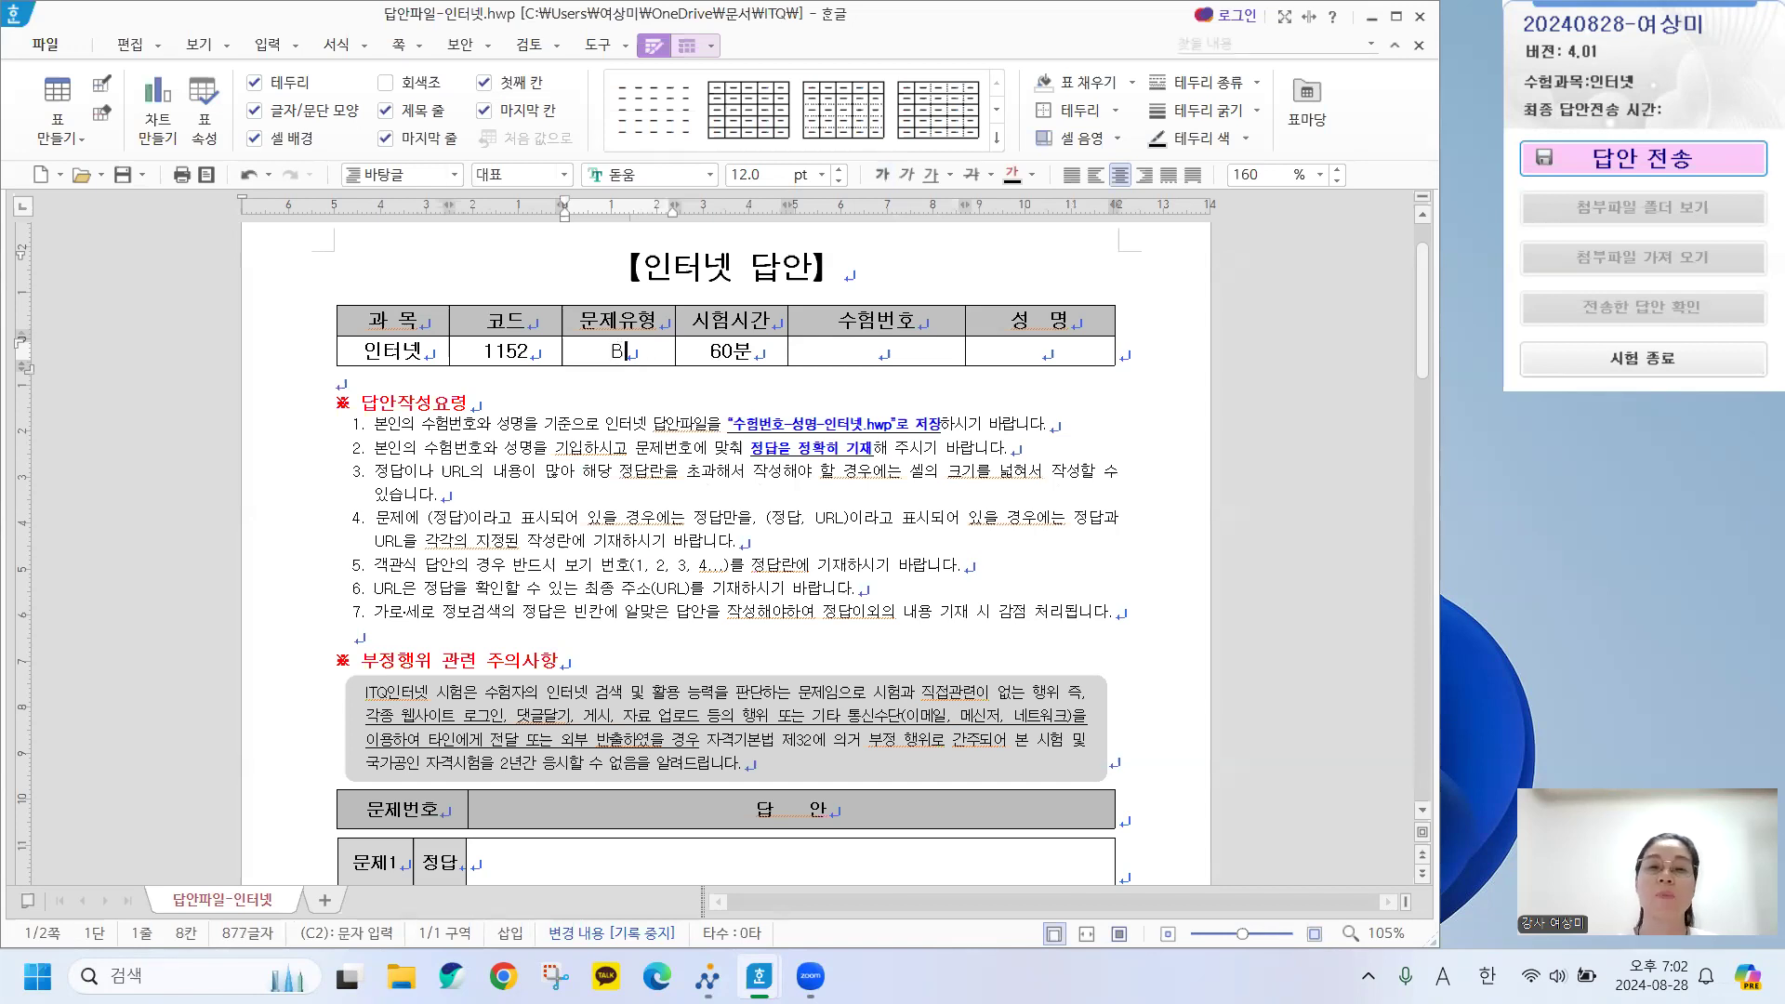
pyautogui.click(899, 352)
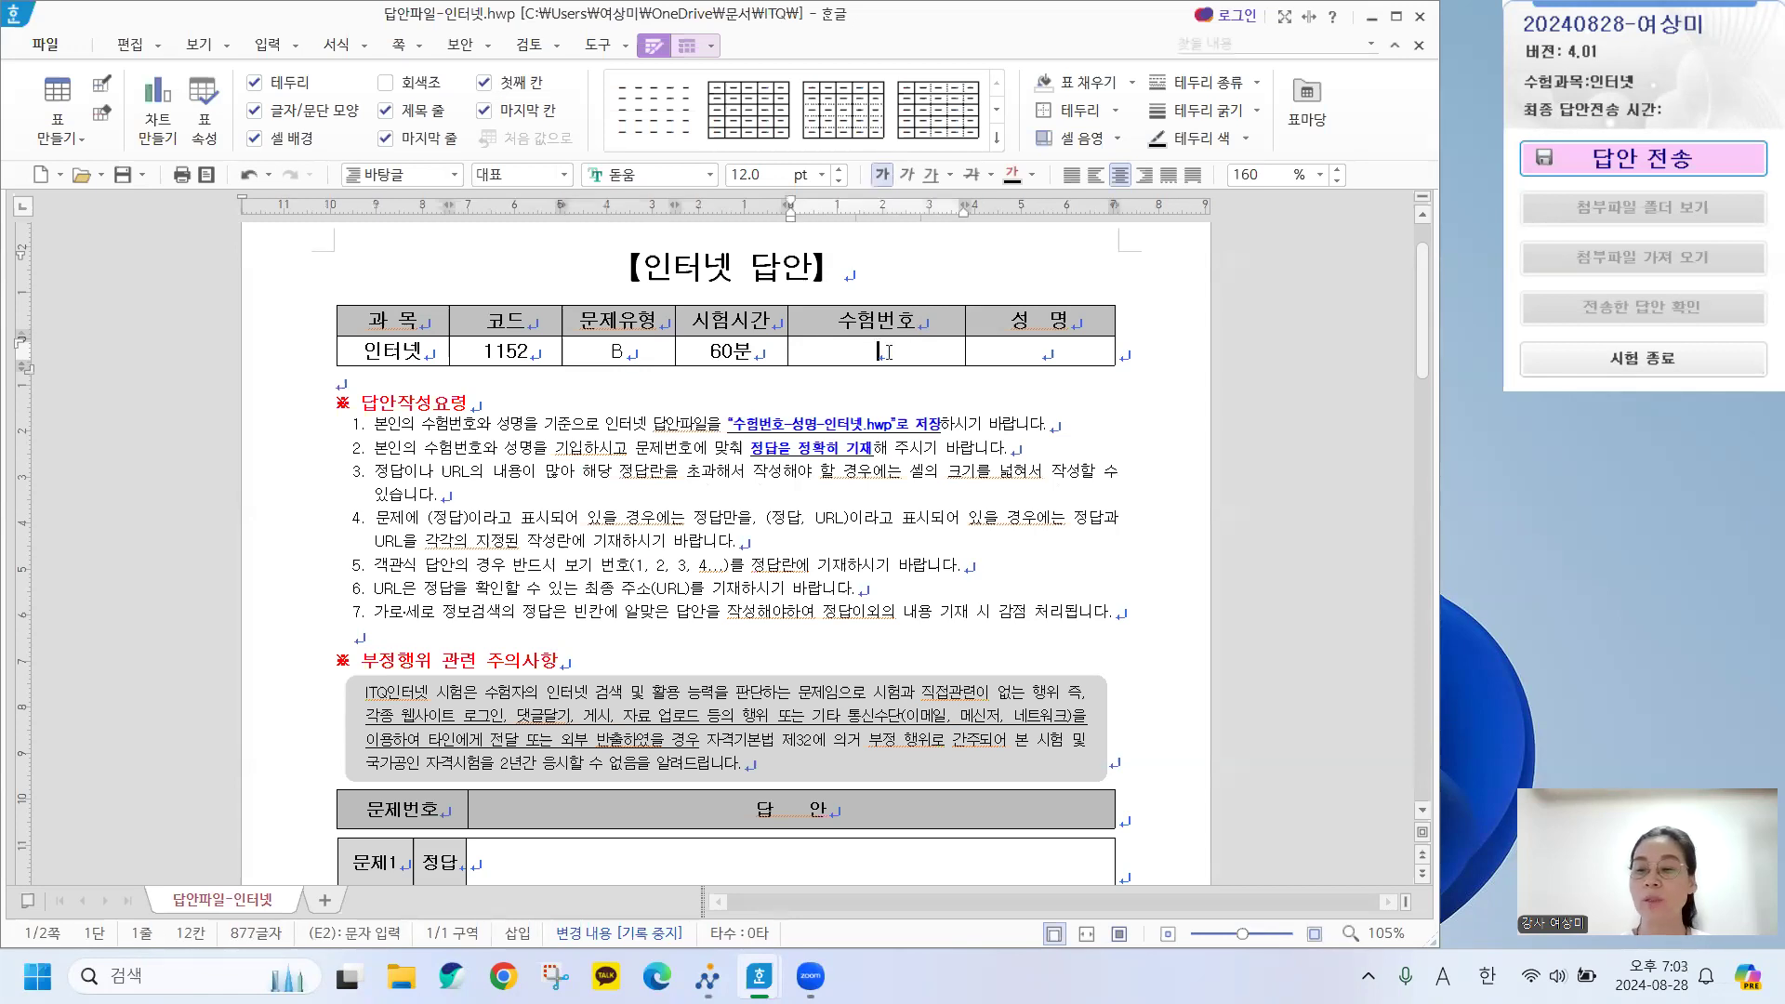
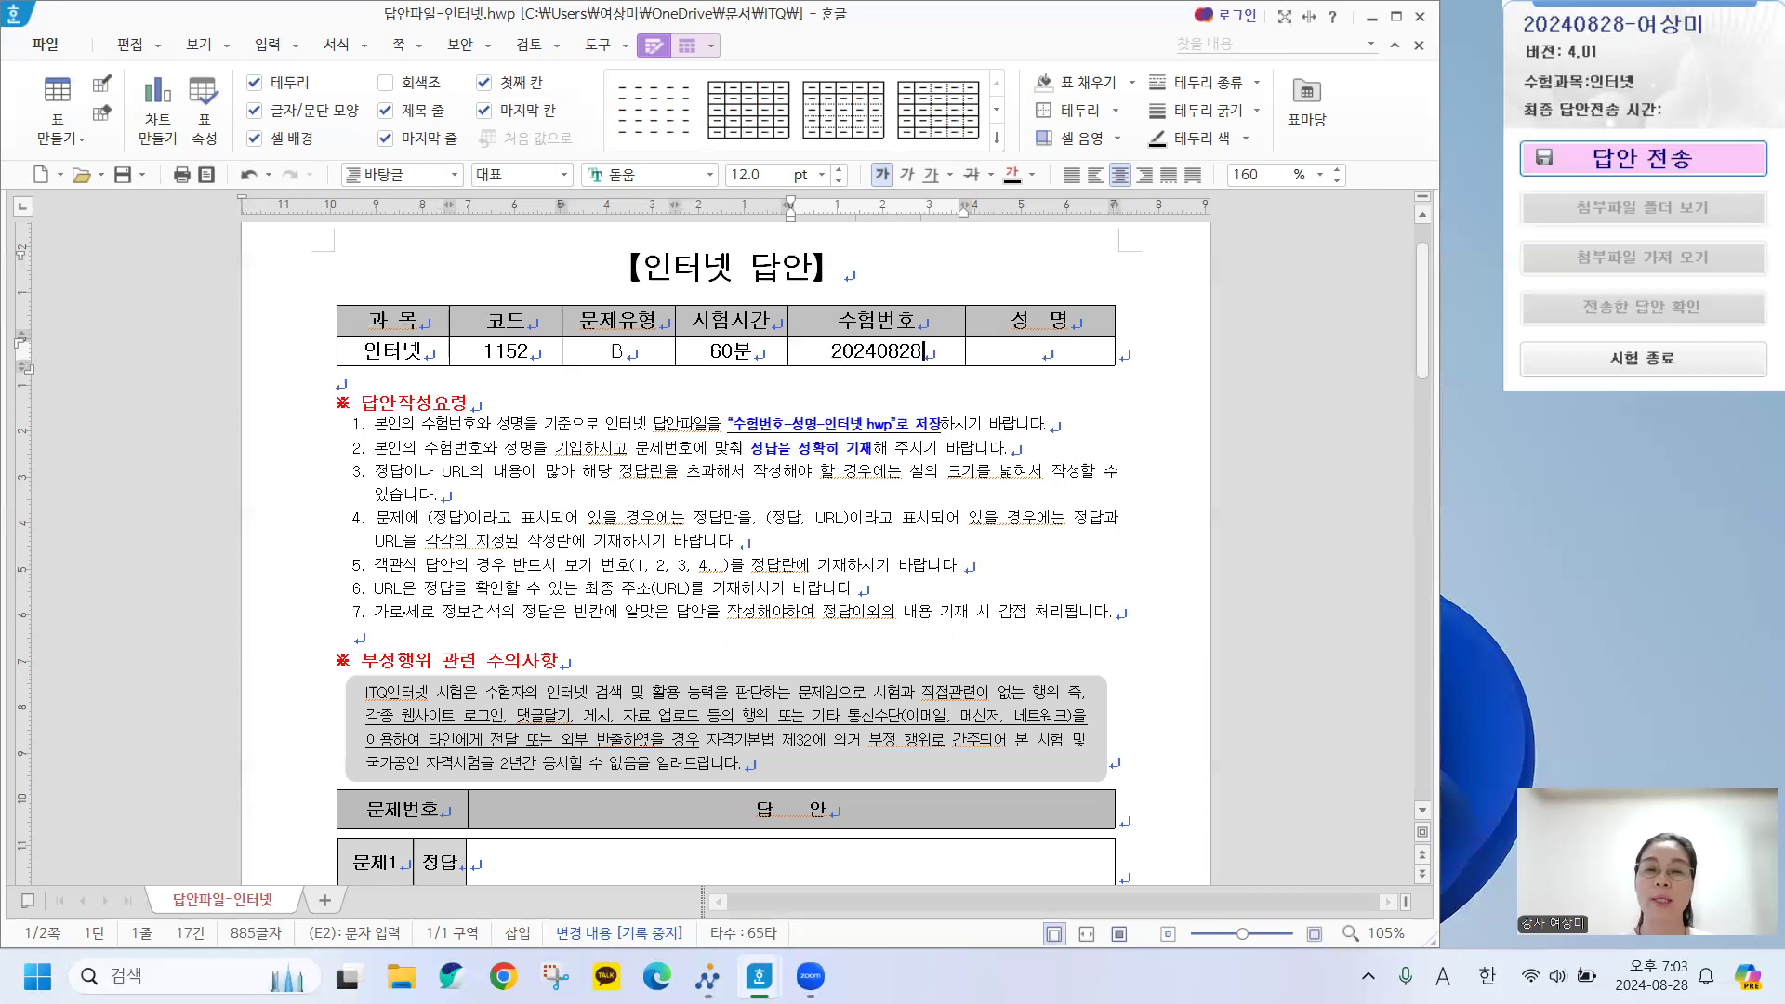
pyautogui.click(1060, 344)
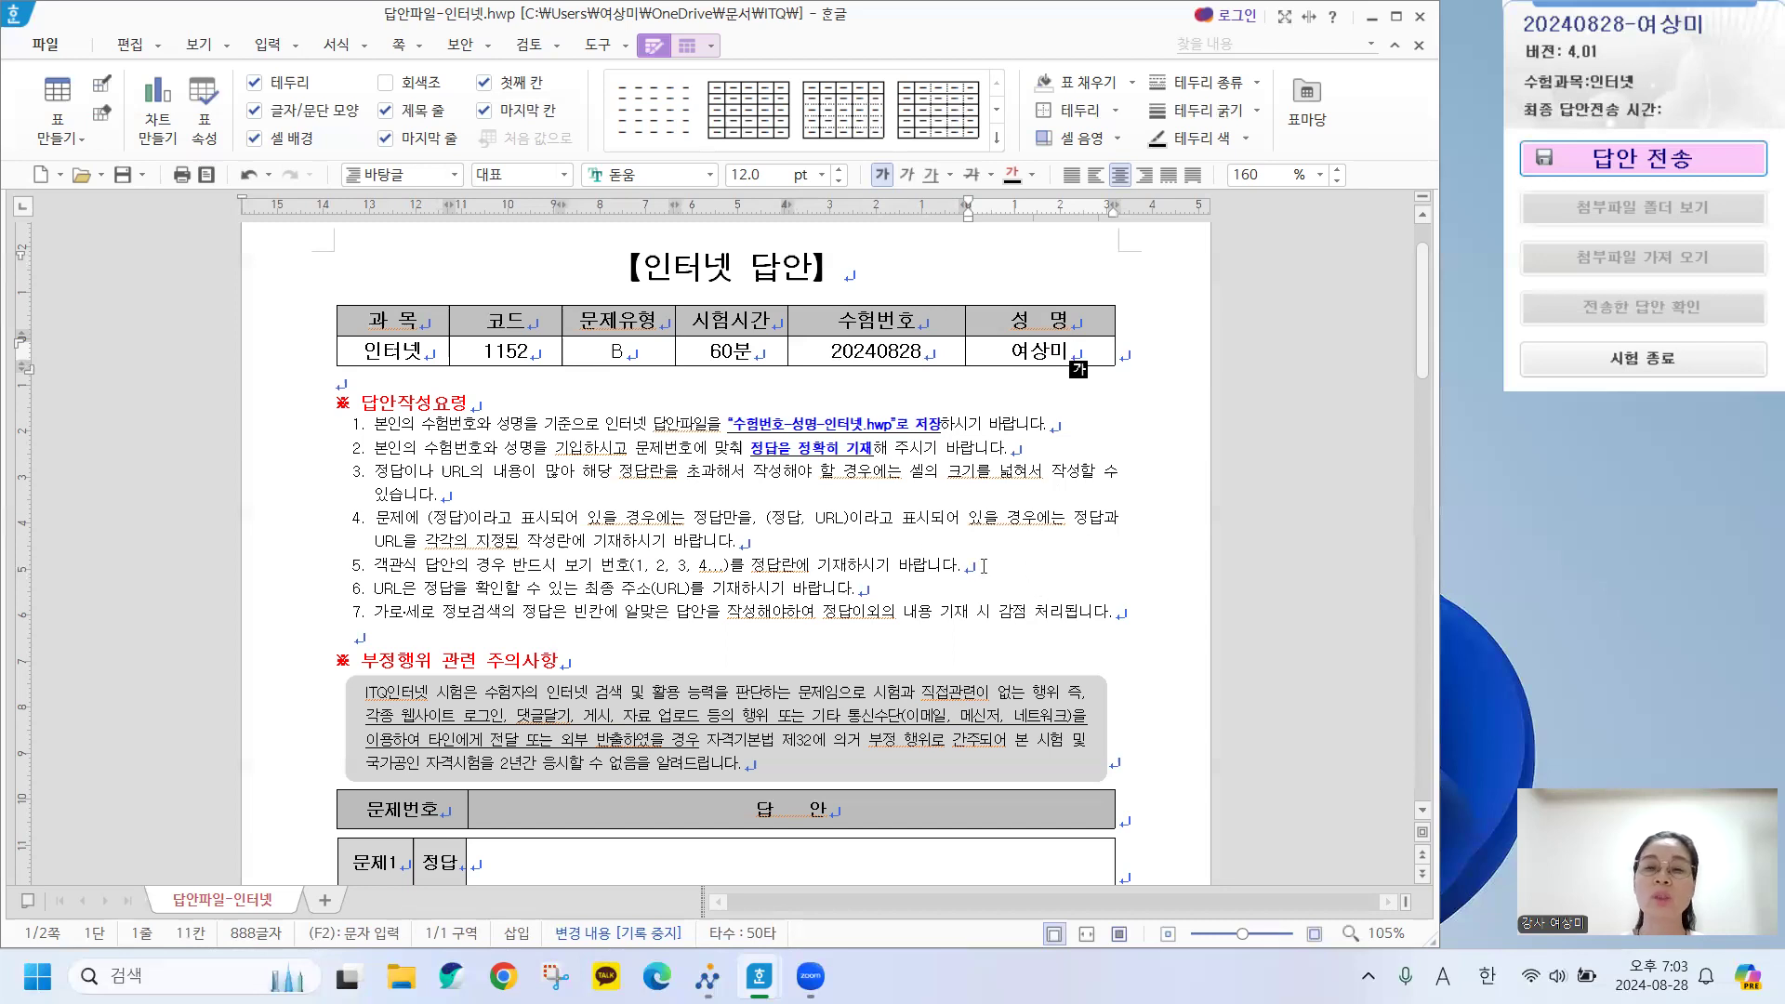
# Select the 문제12 answer cells (12-2) through (12-4) and set their text colour to 검정 (black).
pyautogui.scroll(-15, 982, 565)
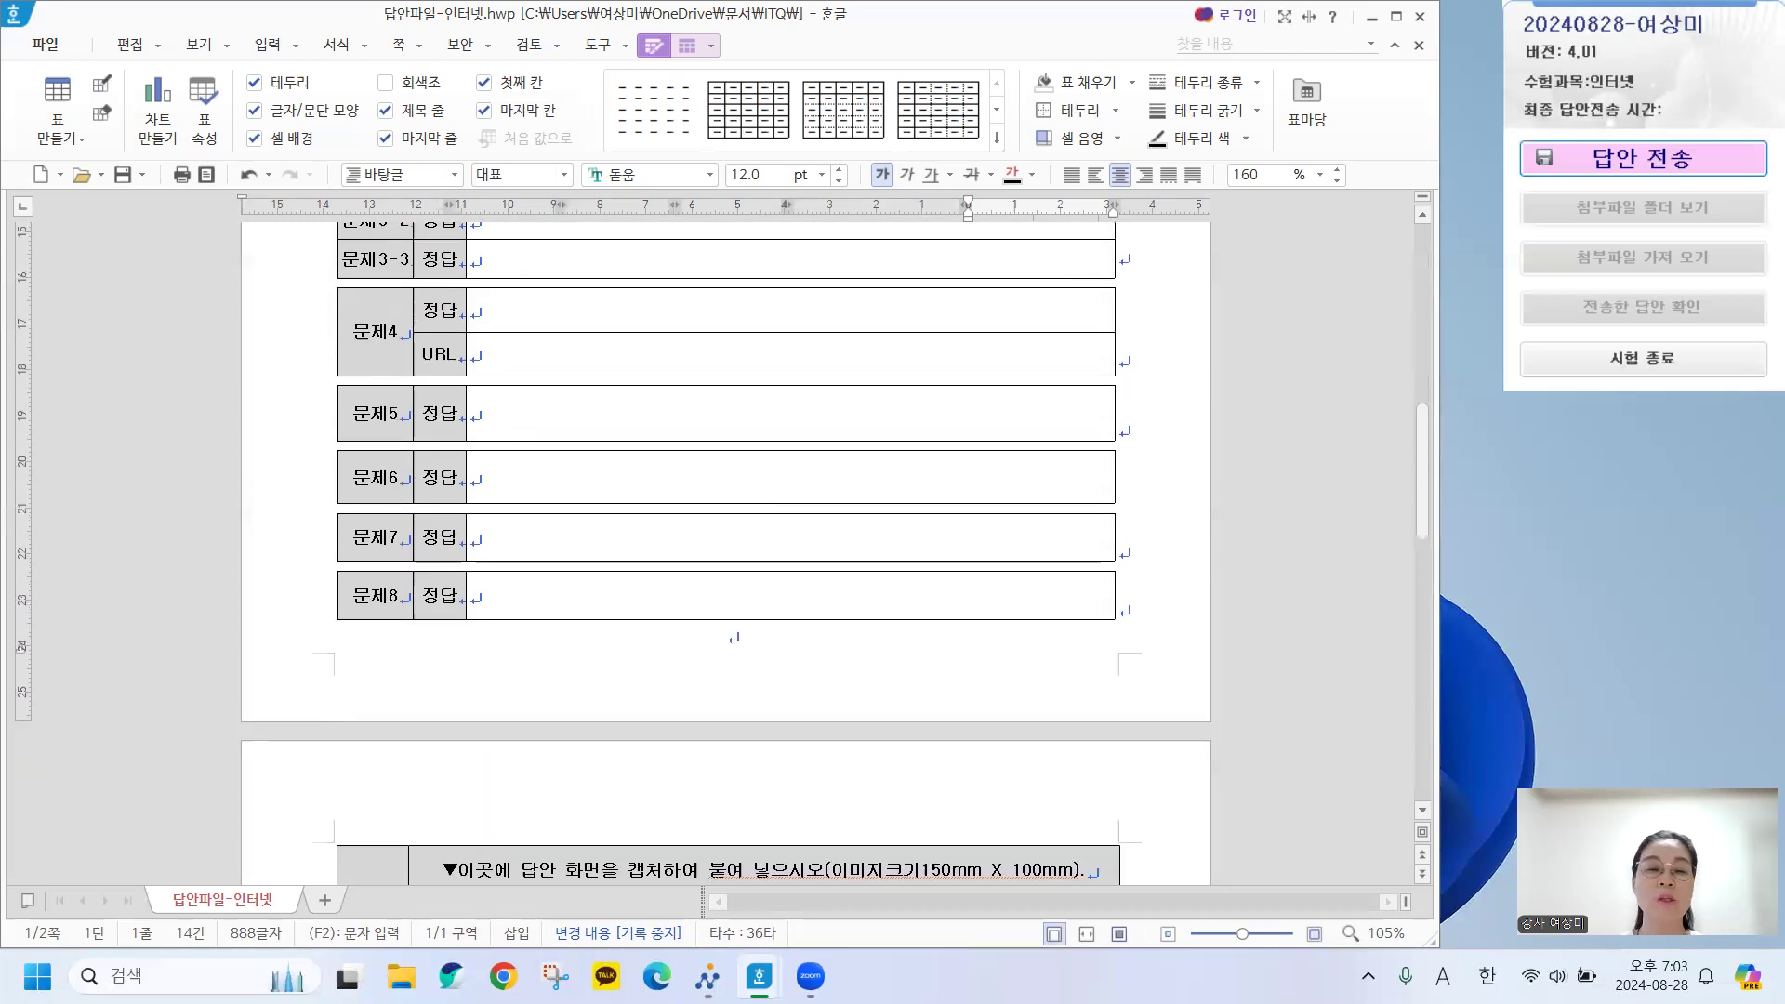
pyautogui.scroll(-10, 928, 474)
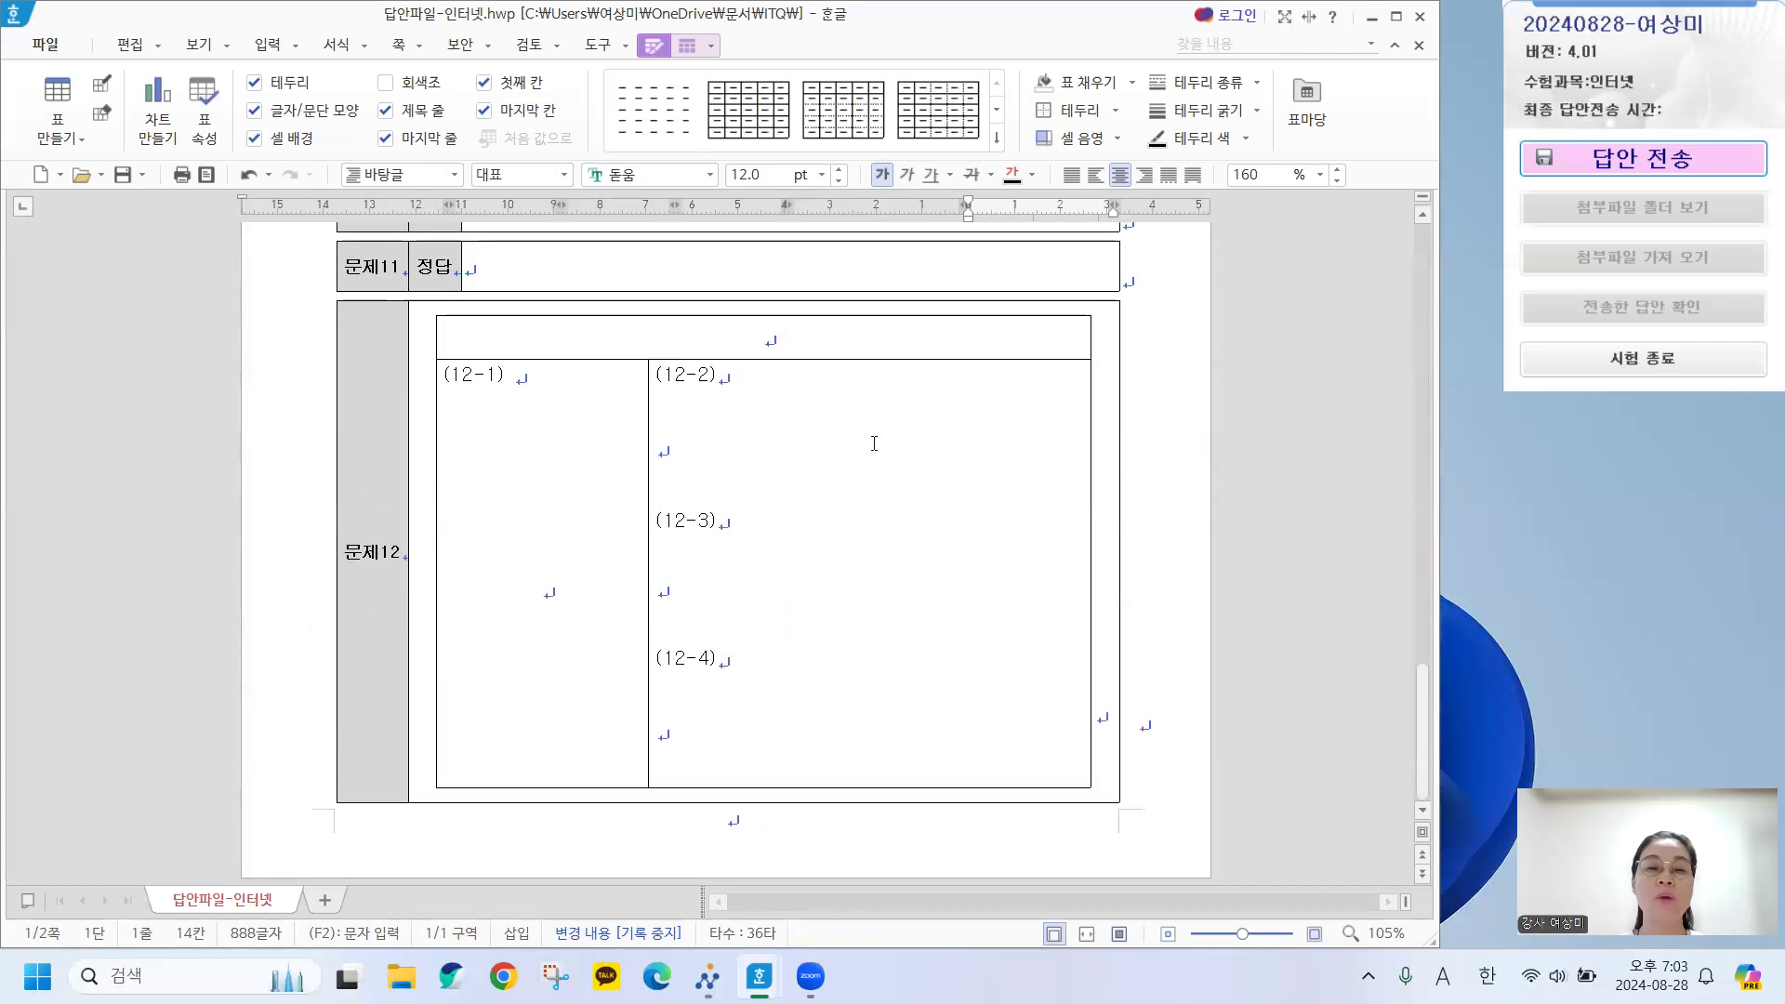
pyautogui.click(714, 462)
pyautogui.click(705, 564)
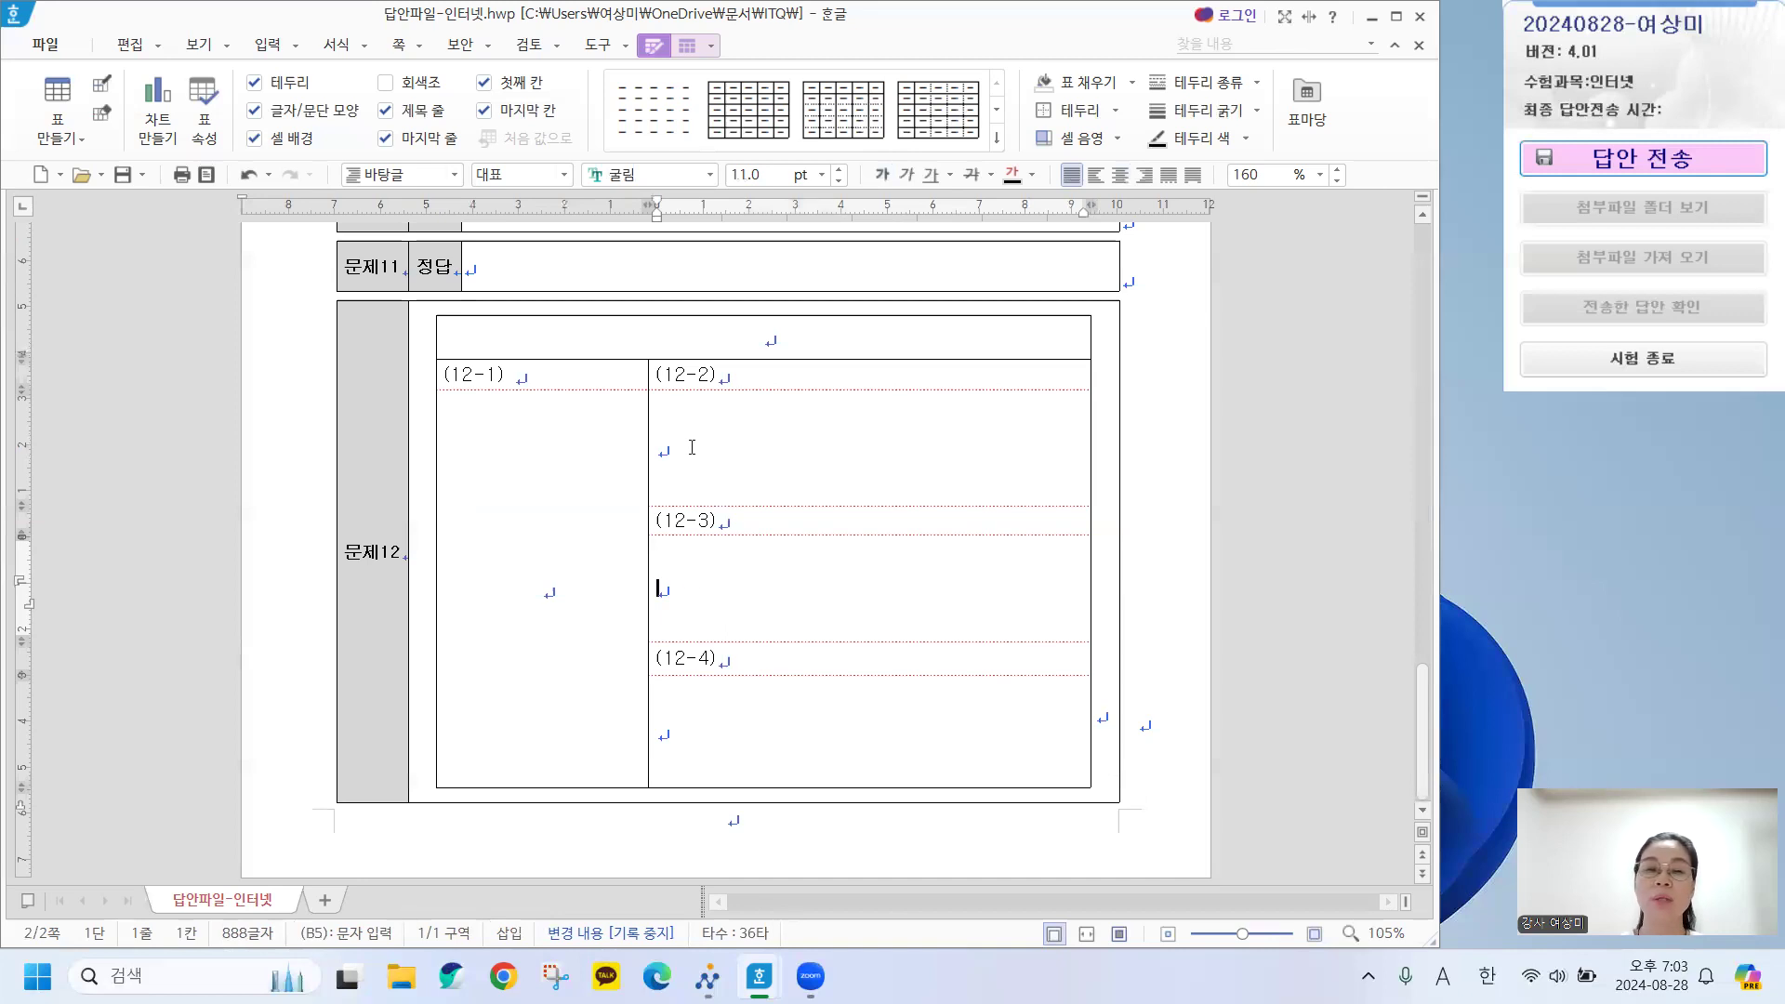
pyautogui.moveTo(686, 423); pyautogui.dragTo(827, 717)
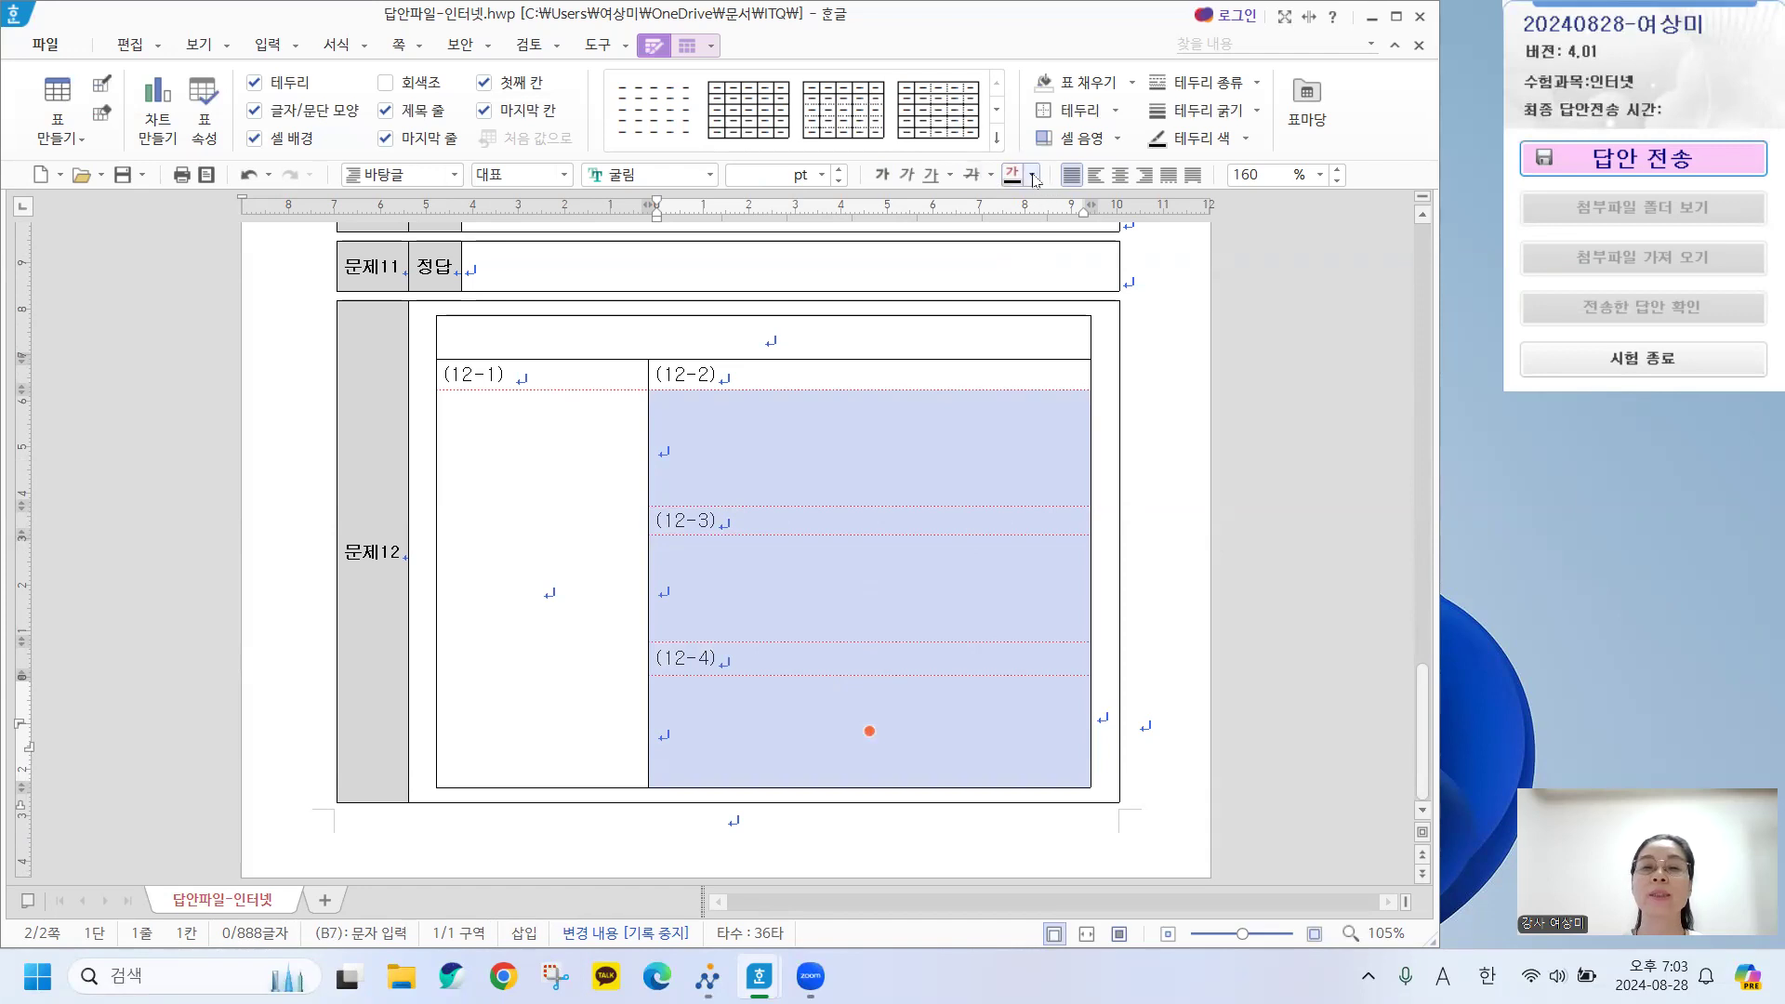
pyautogui.click(1033, 176)
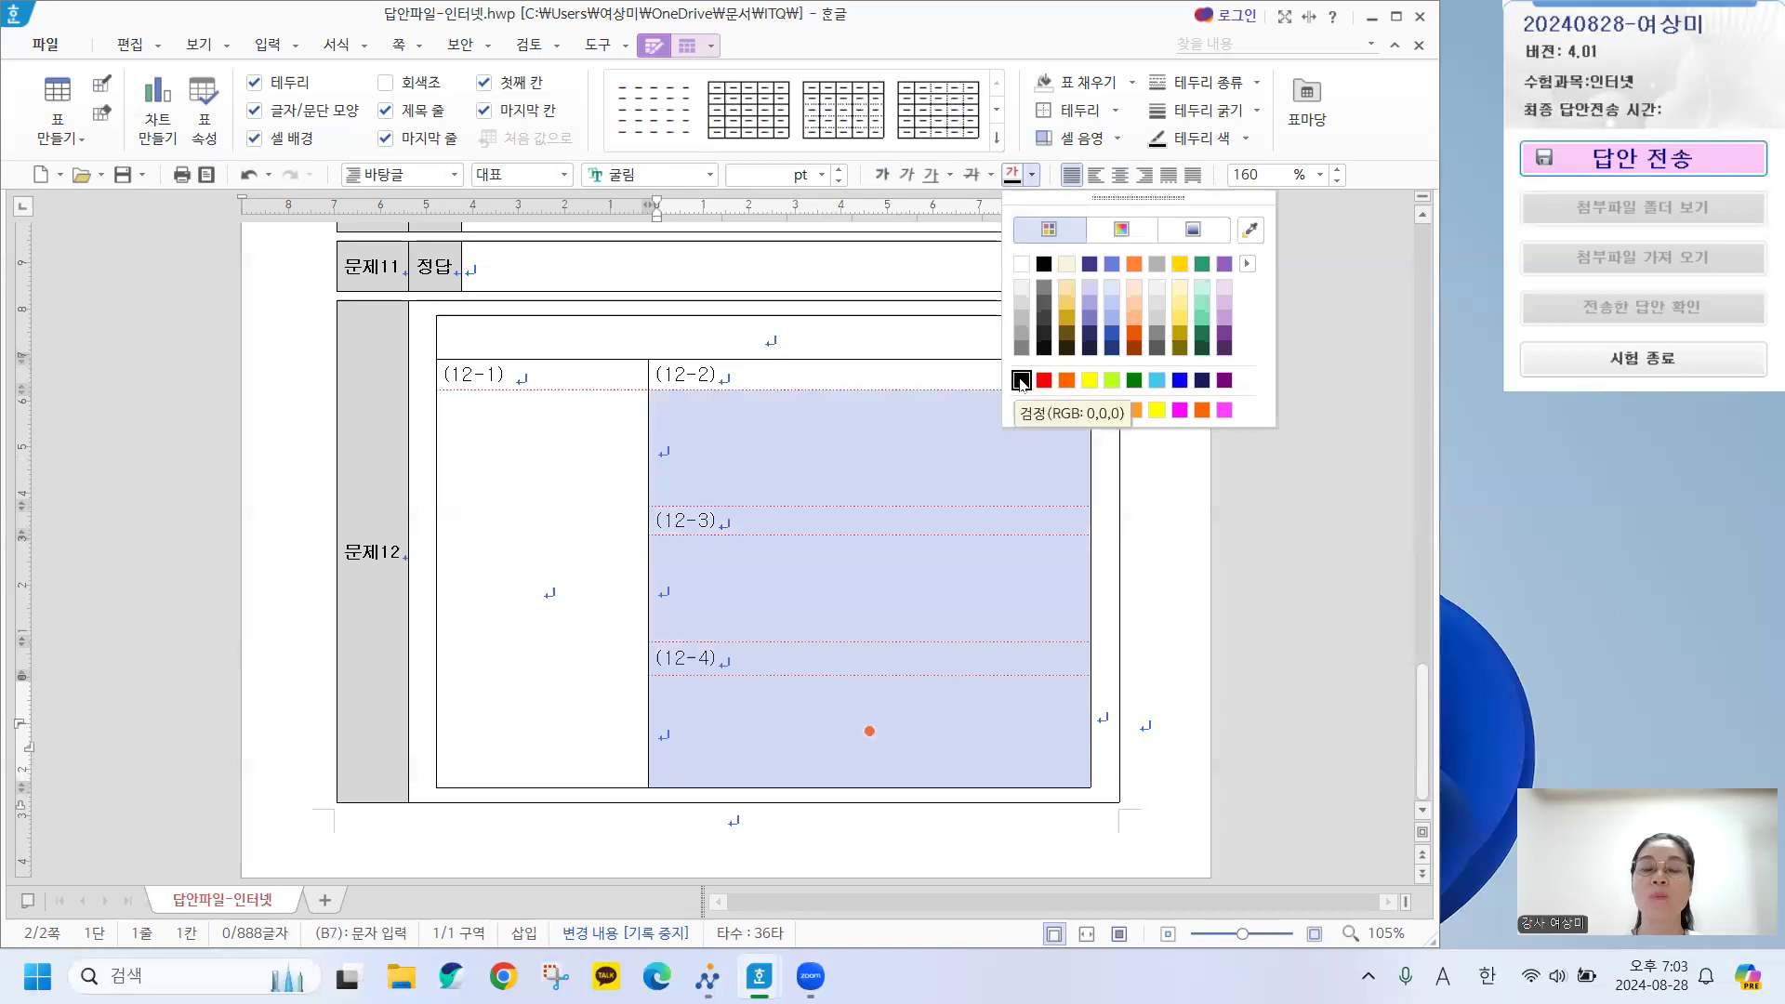
pyautogui.click(1021, 381)
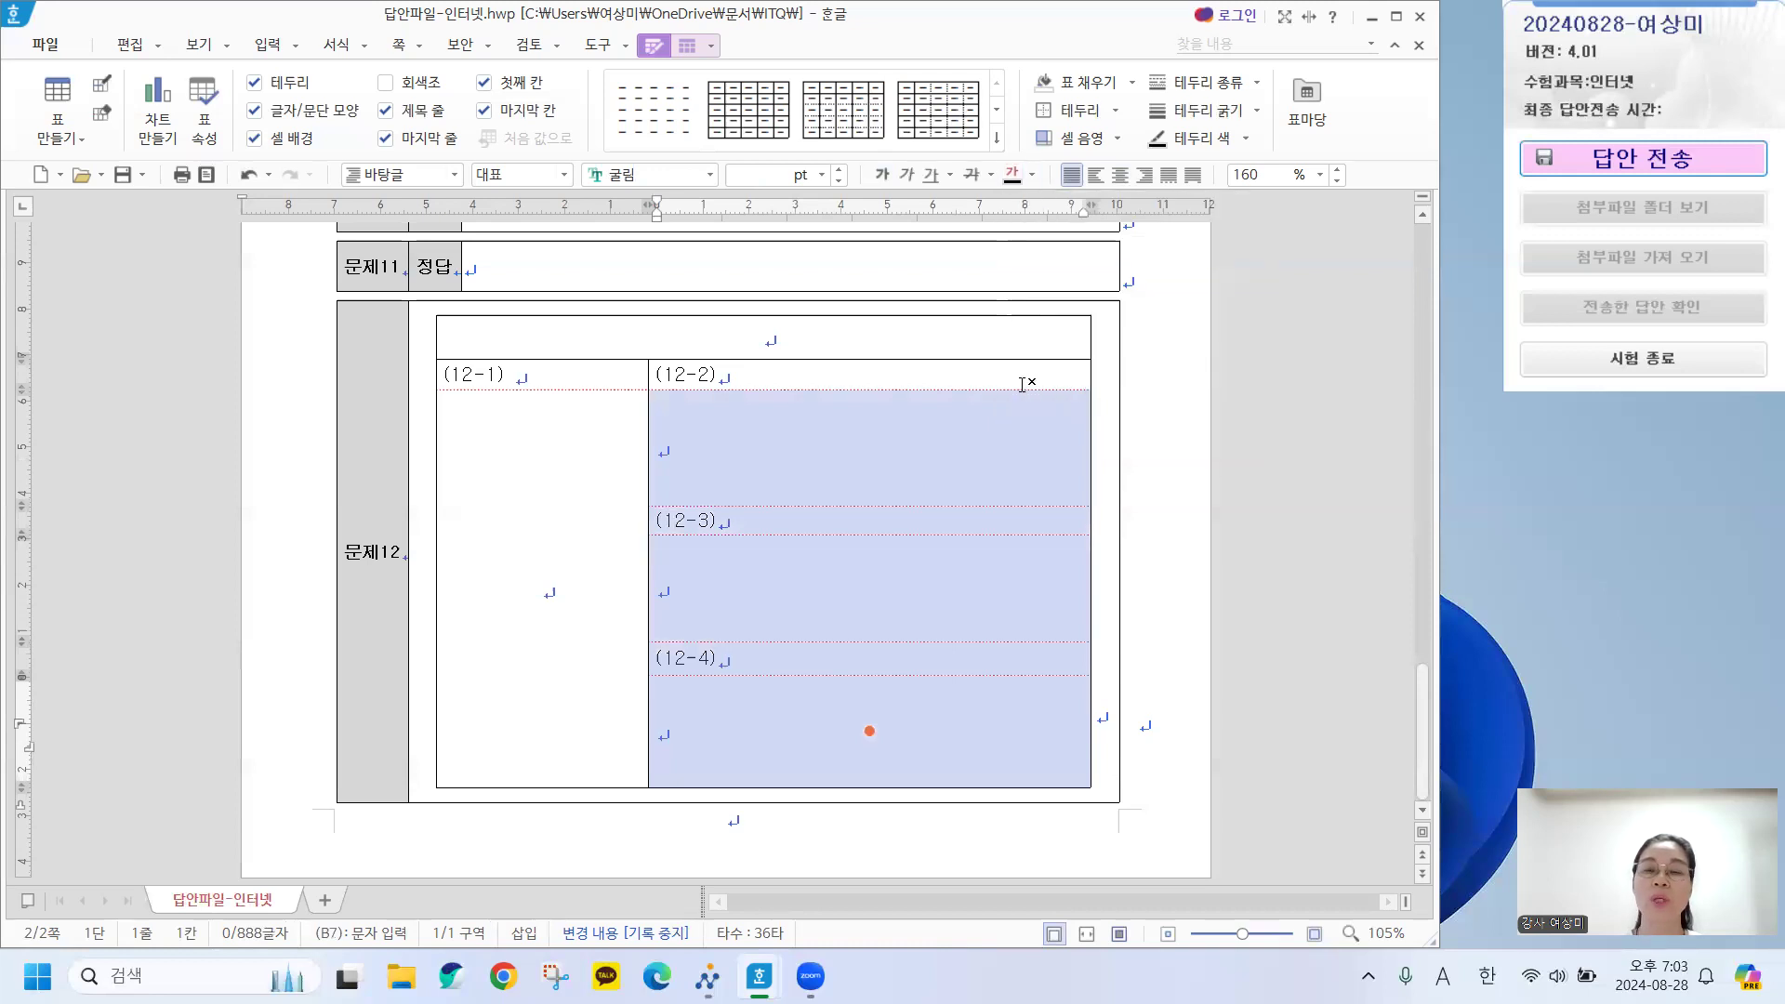
pyautogui.click(1157, 438)
pyautogui.scroll(15, 774, 522)
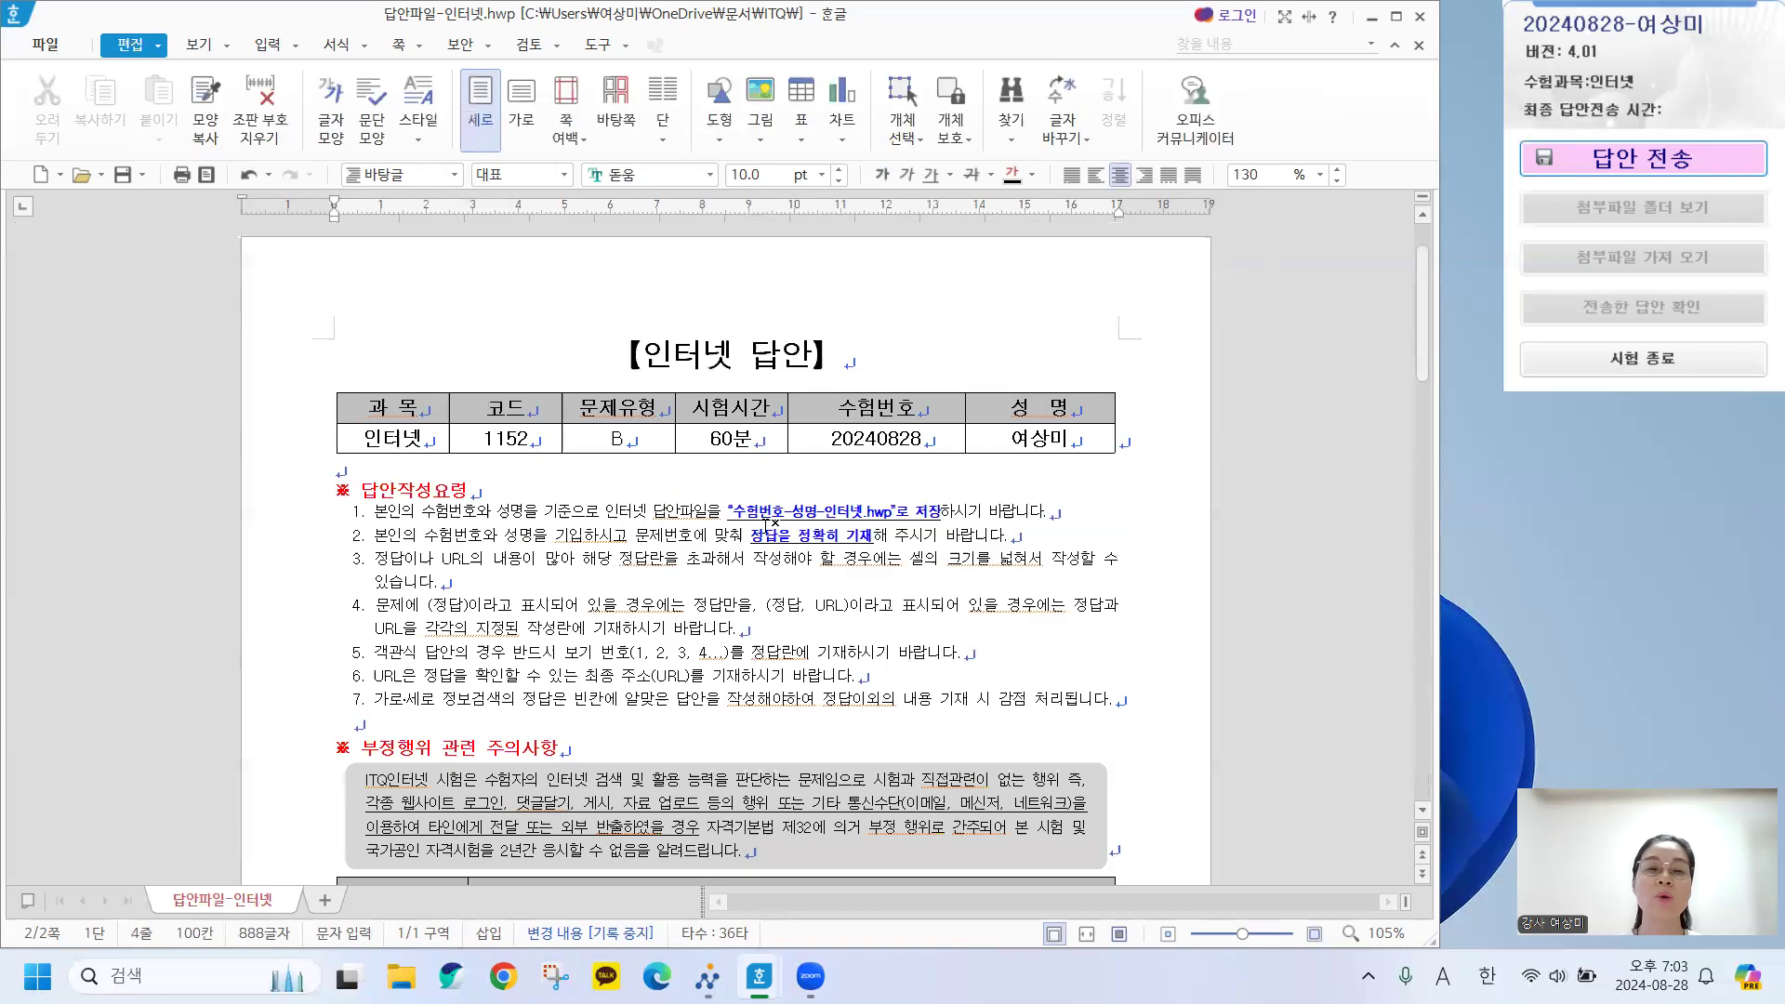
# Save As into 문서 > ITQ, replacing 답안파일 with the examinee number and name before -인터넷.hwp.
pyautogui.click(48, 49)
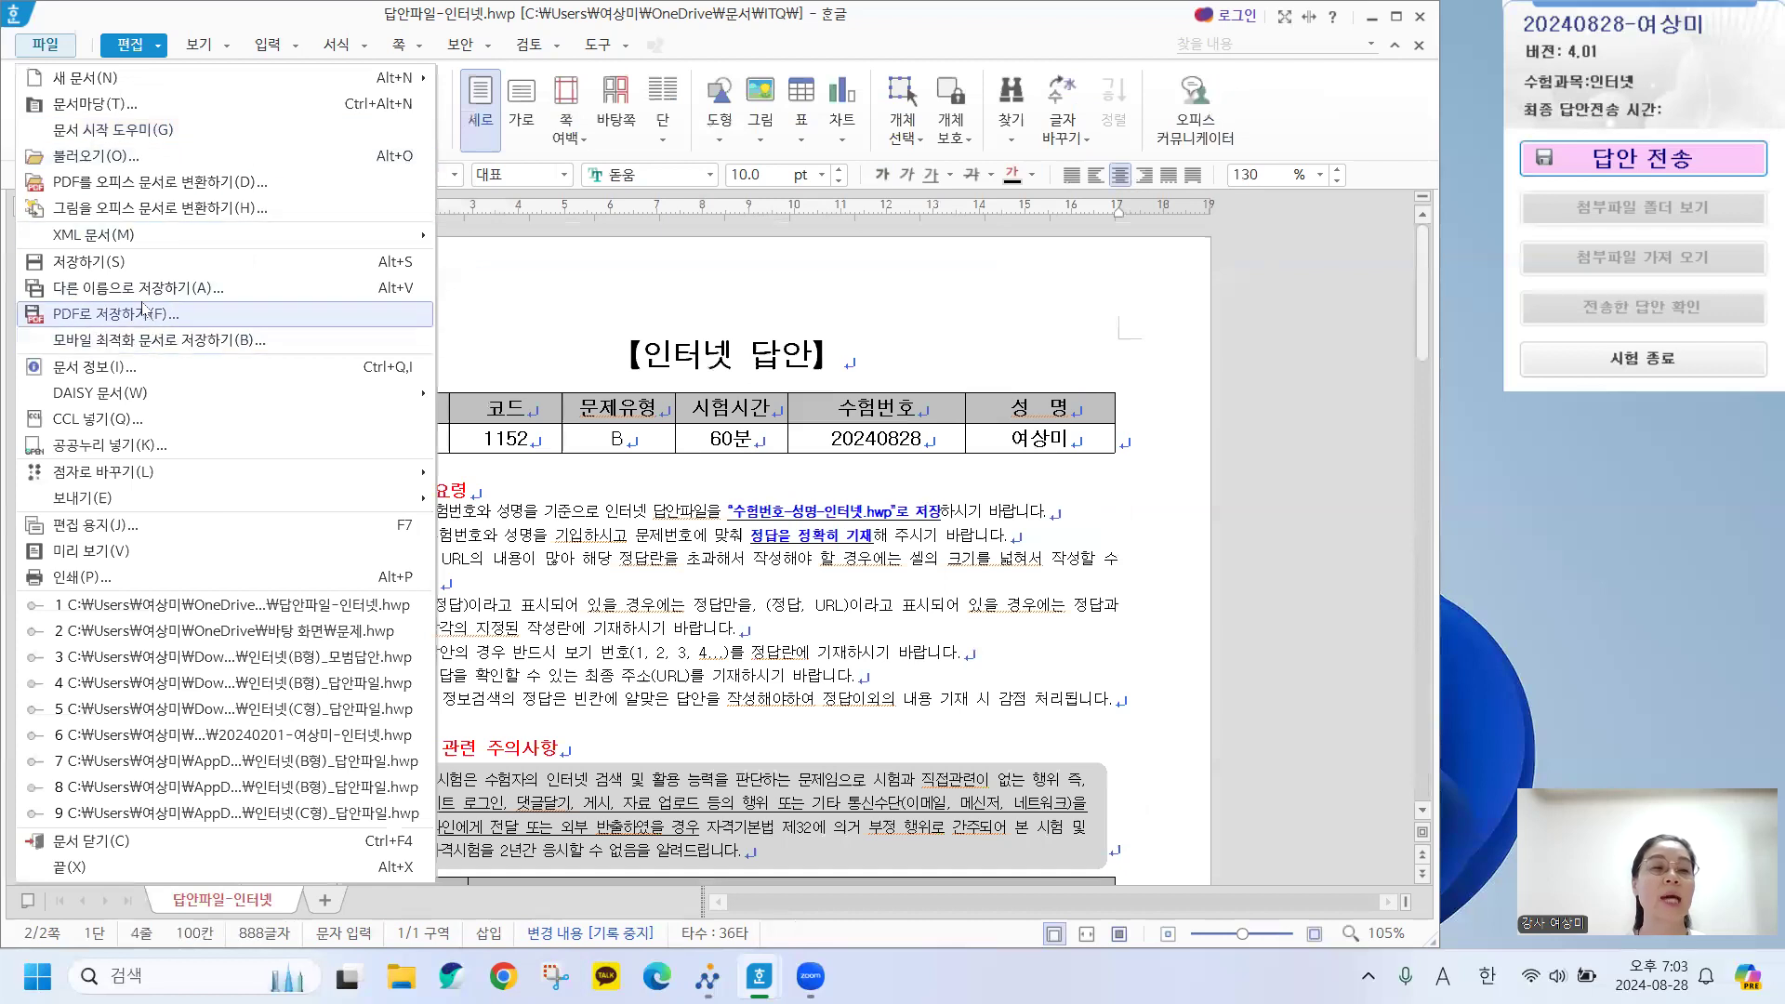
pyautogui.click(138, 288)
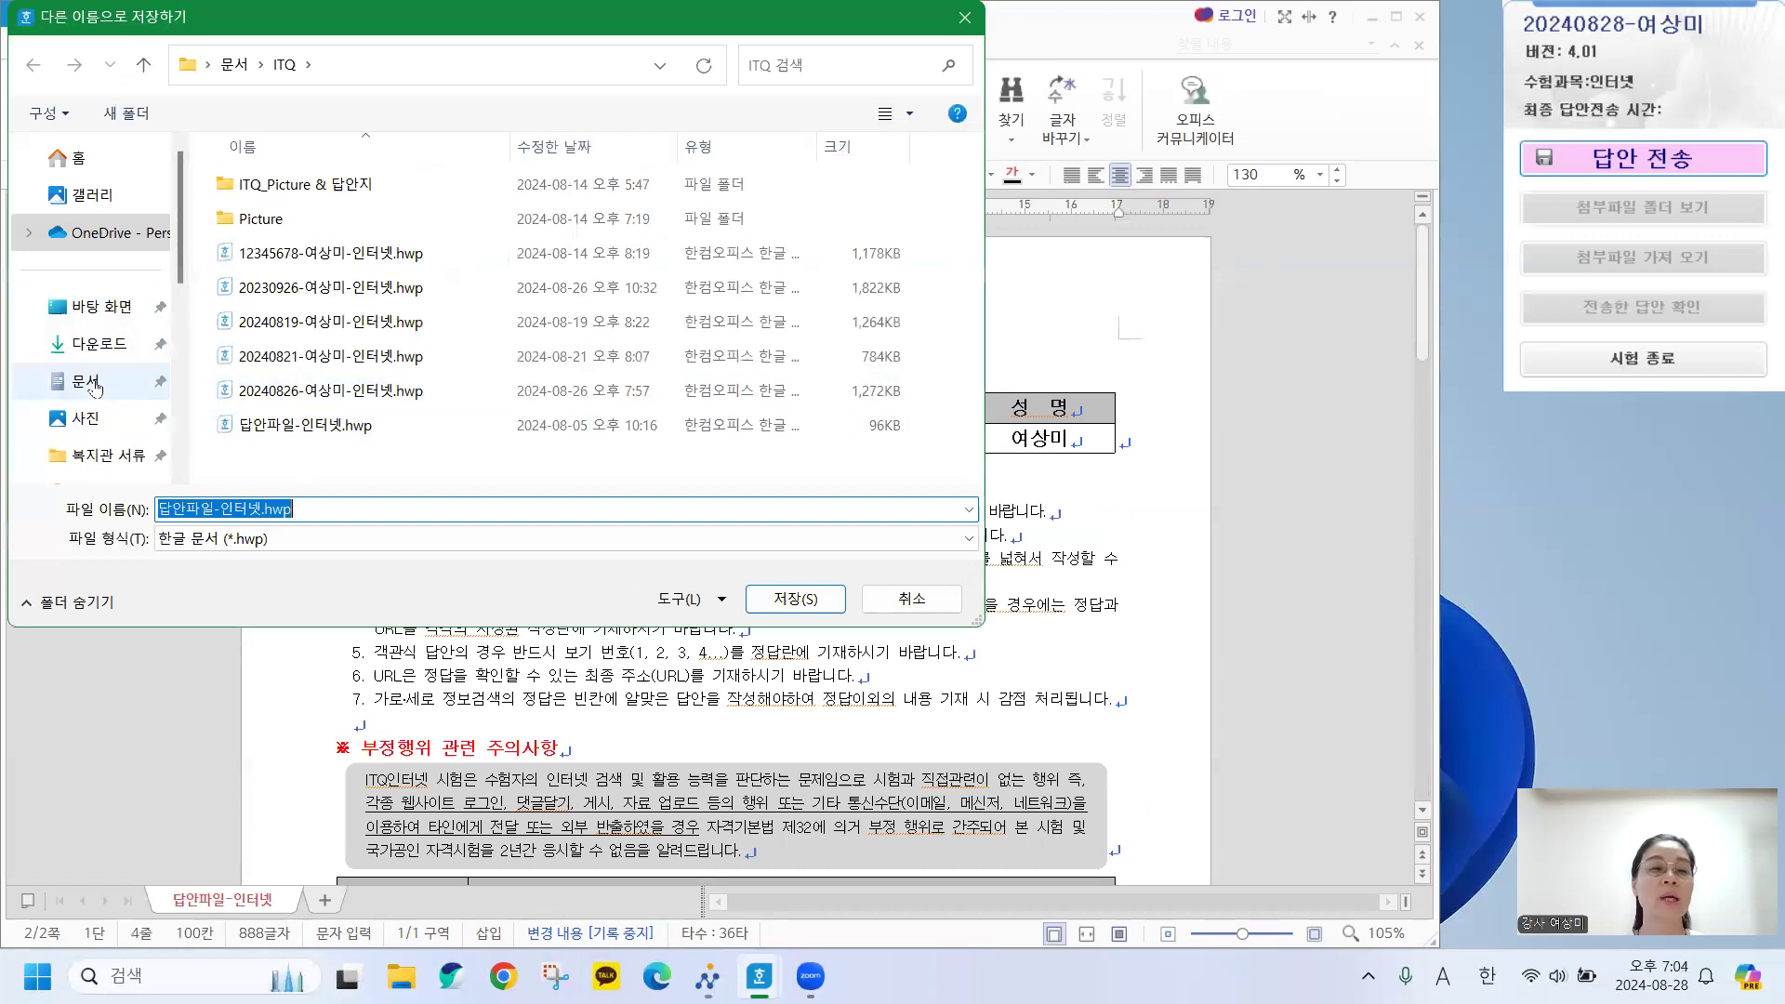
pyautogui.click(83, 390)
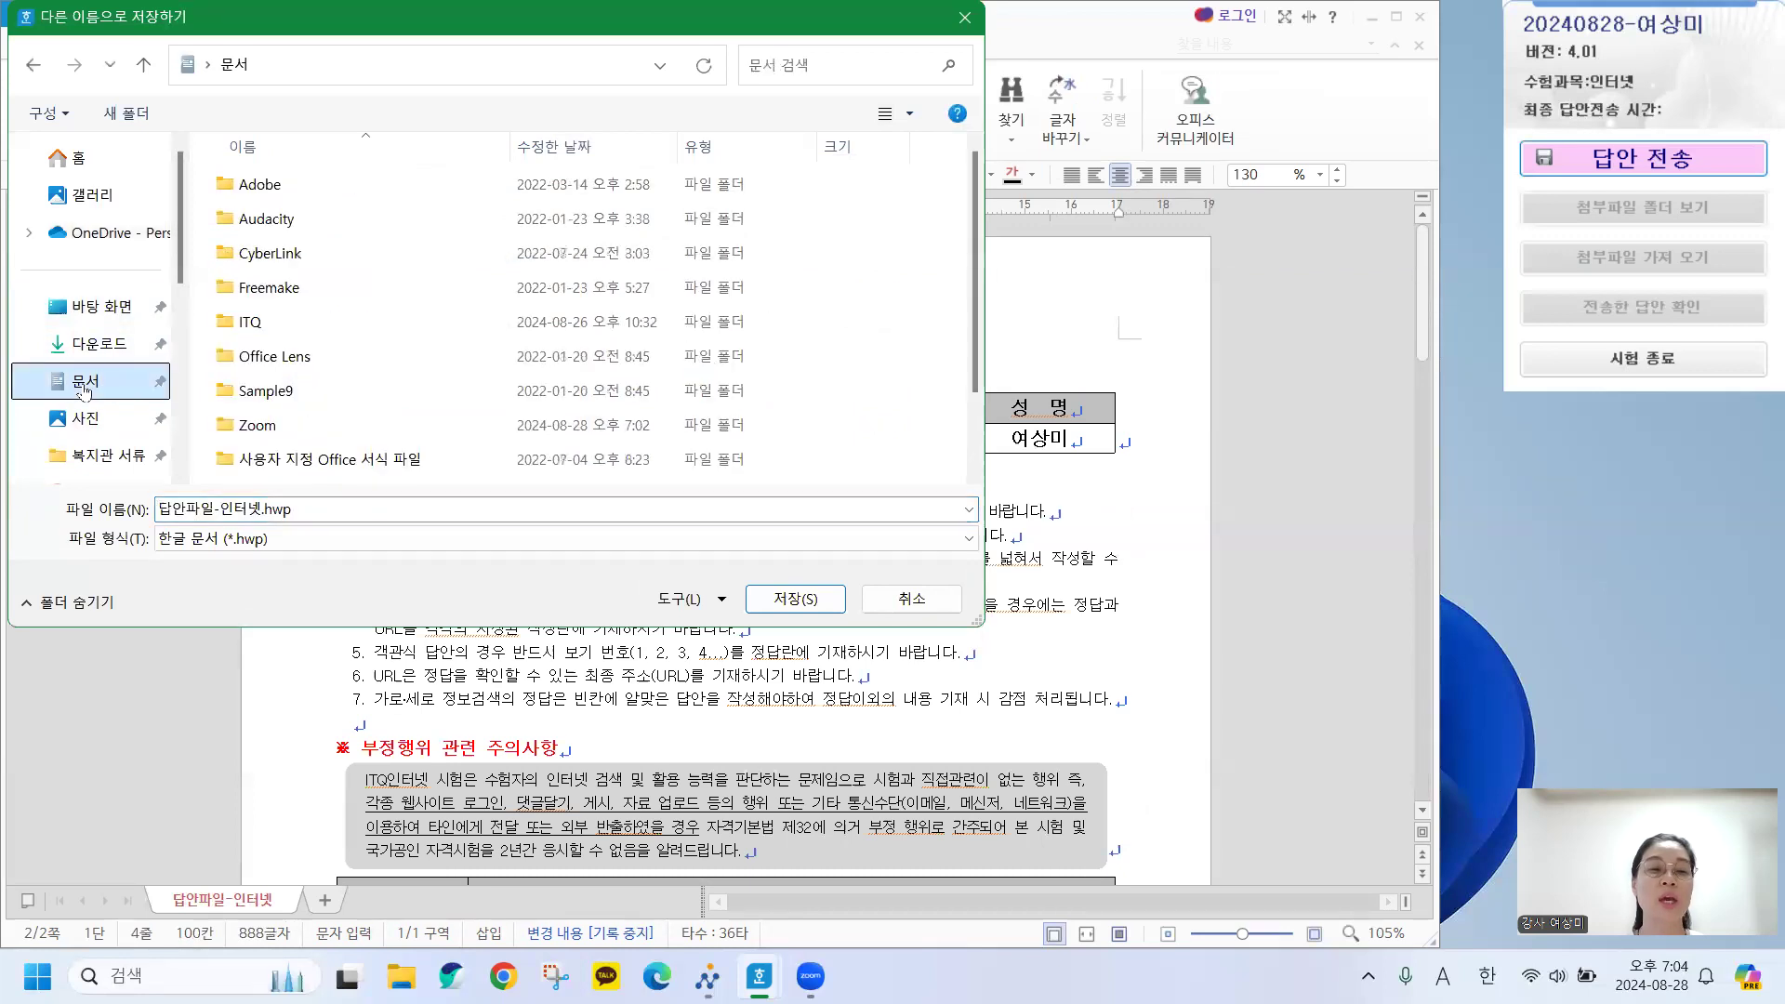
pyautogui.doubleClick(250, 329)
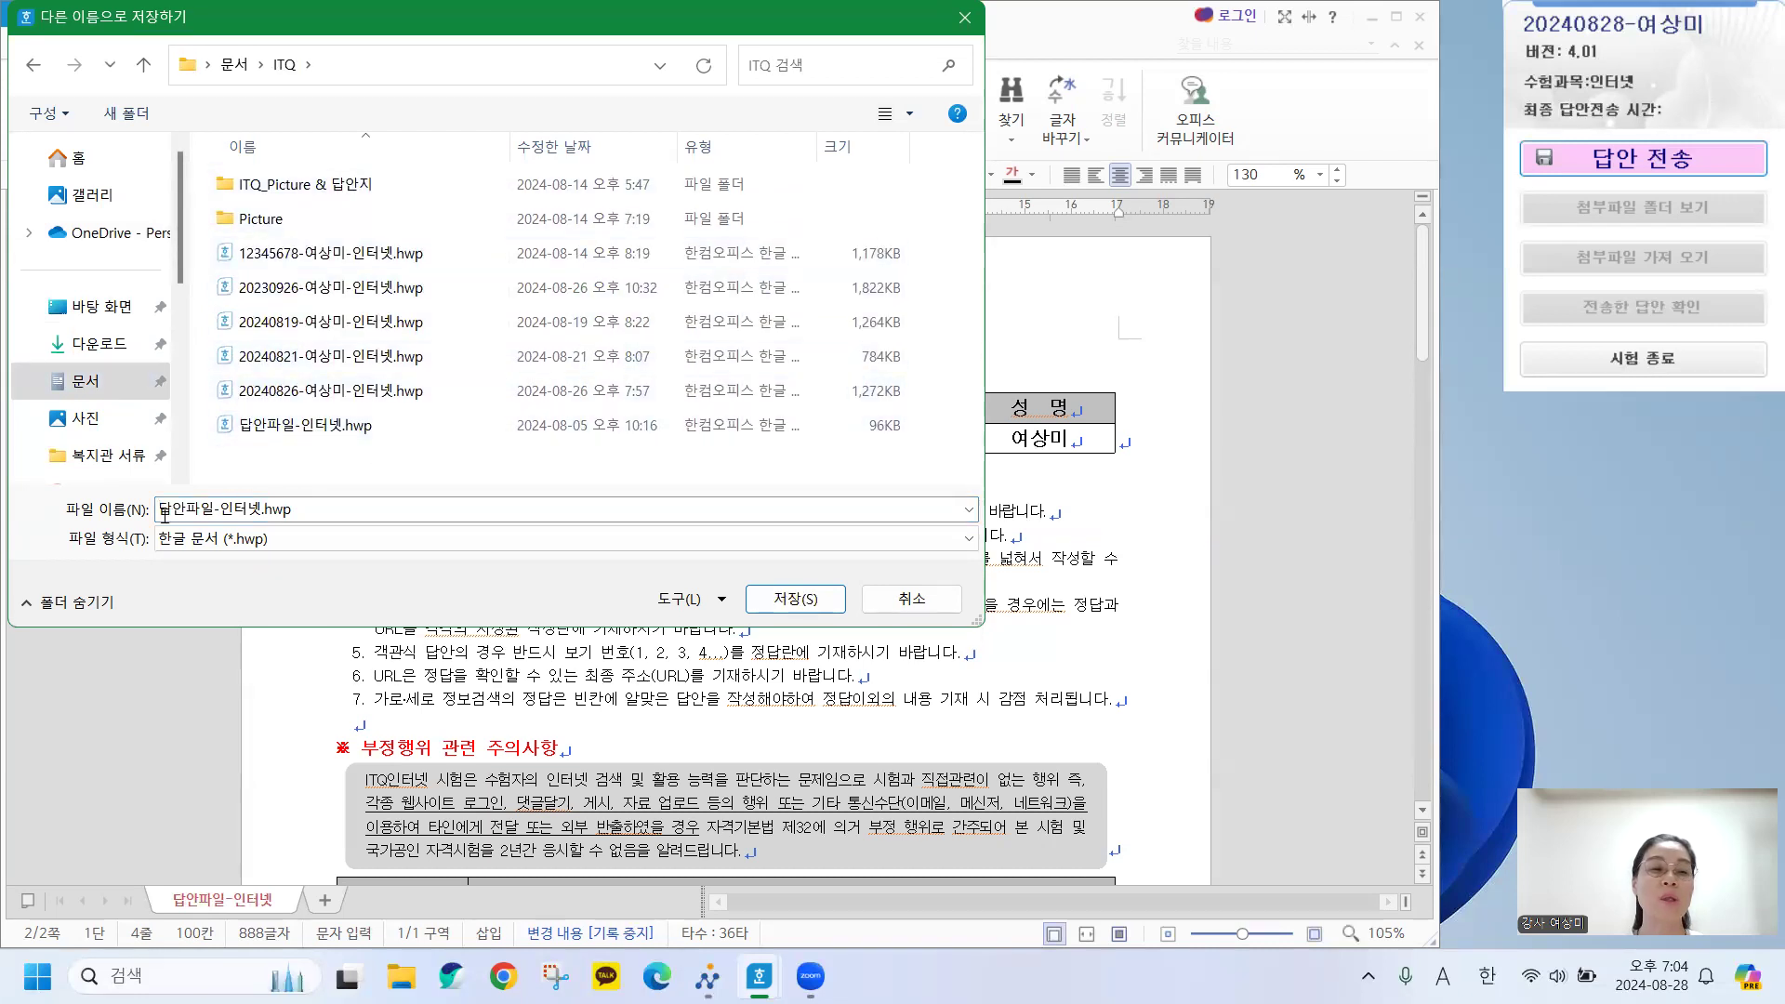
pyautogui.click(203, 508)
pyautogui.click(201, 509)
pyautogui.click(213, 509)
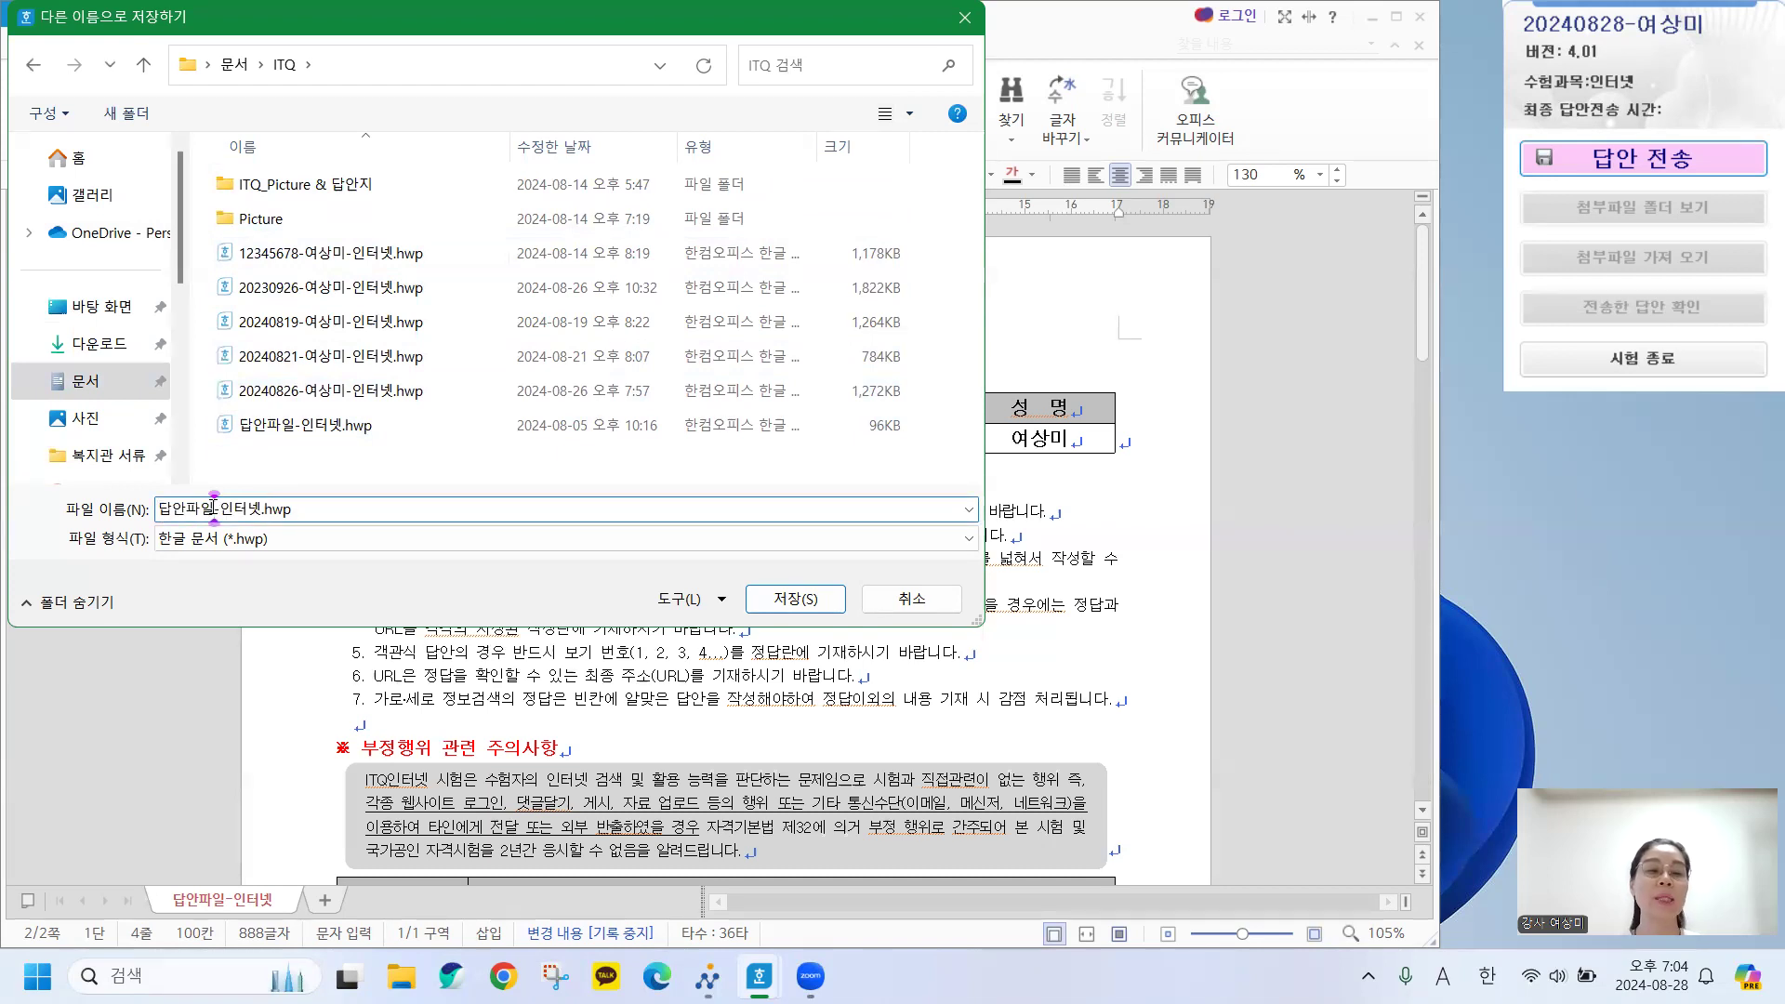
pyautogui.press('BackSpace')
pyautogui.press('BackSpace')
pyautogui.press('BackSpace')
pyautogui.press('BackSpace')
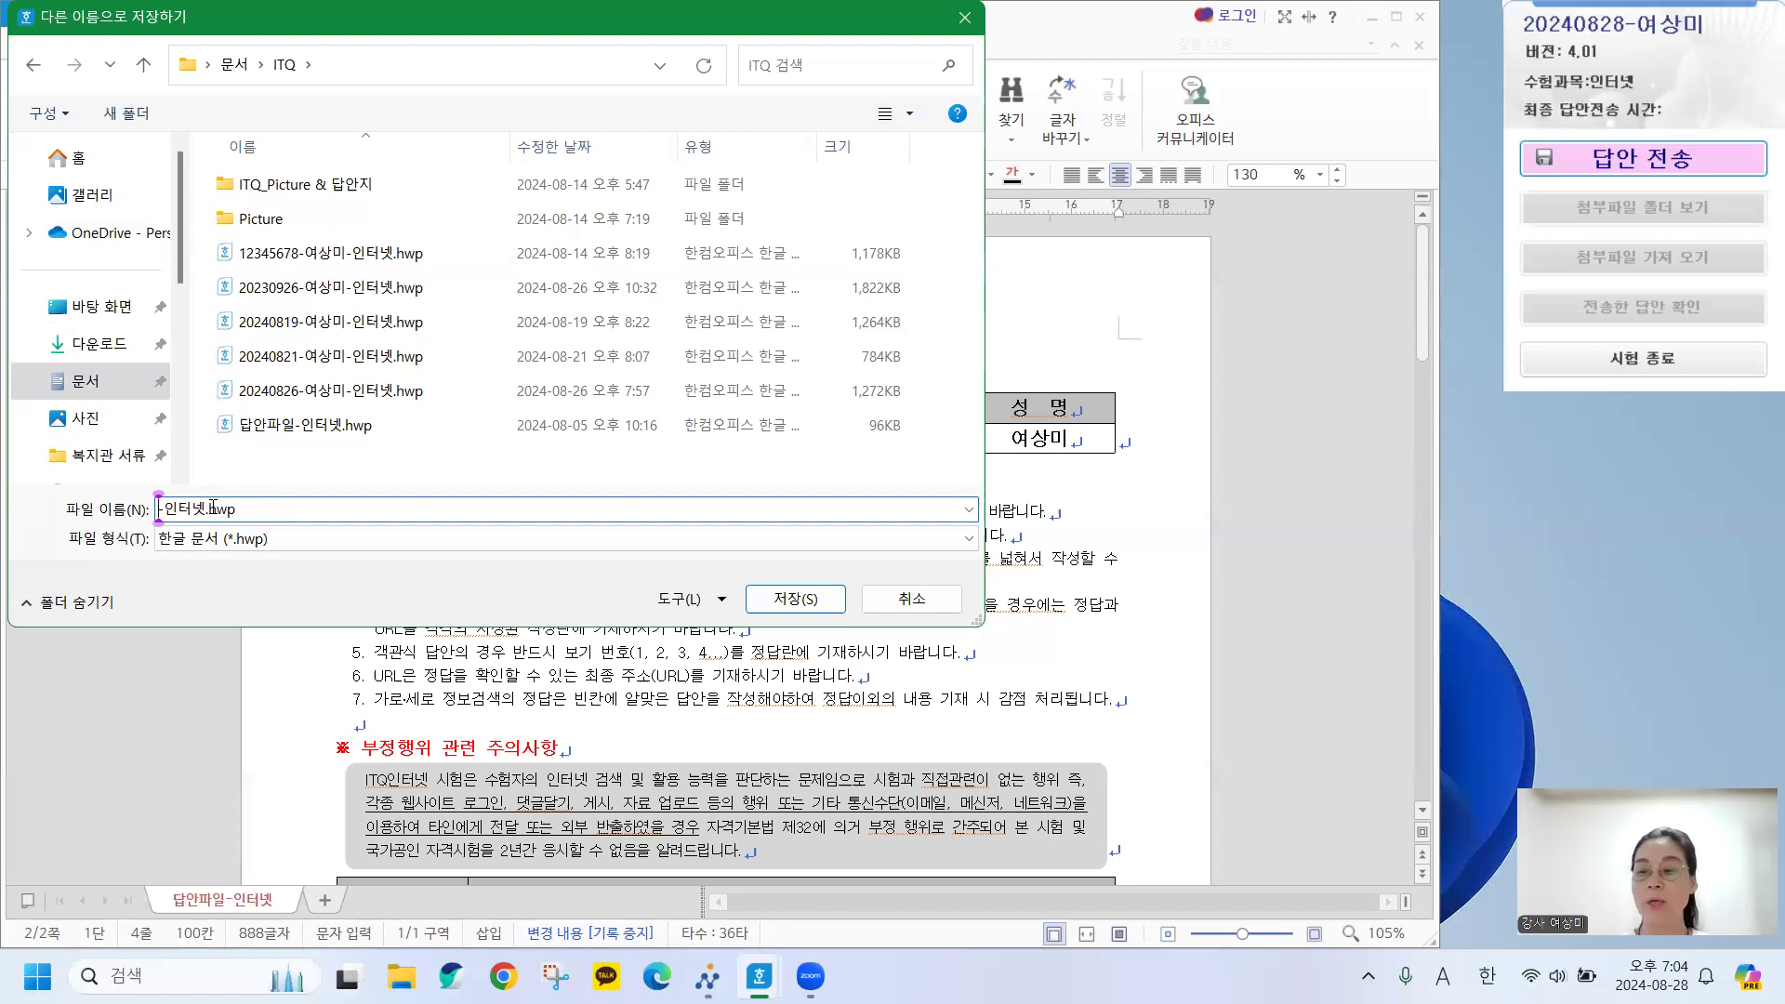
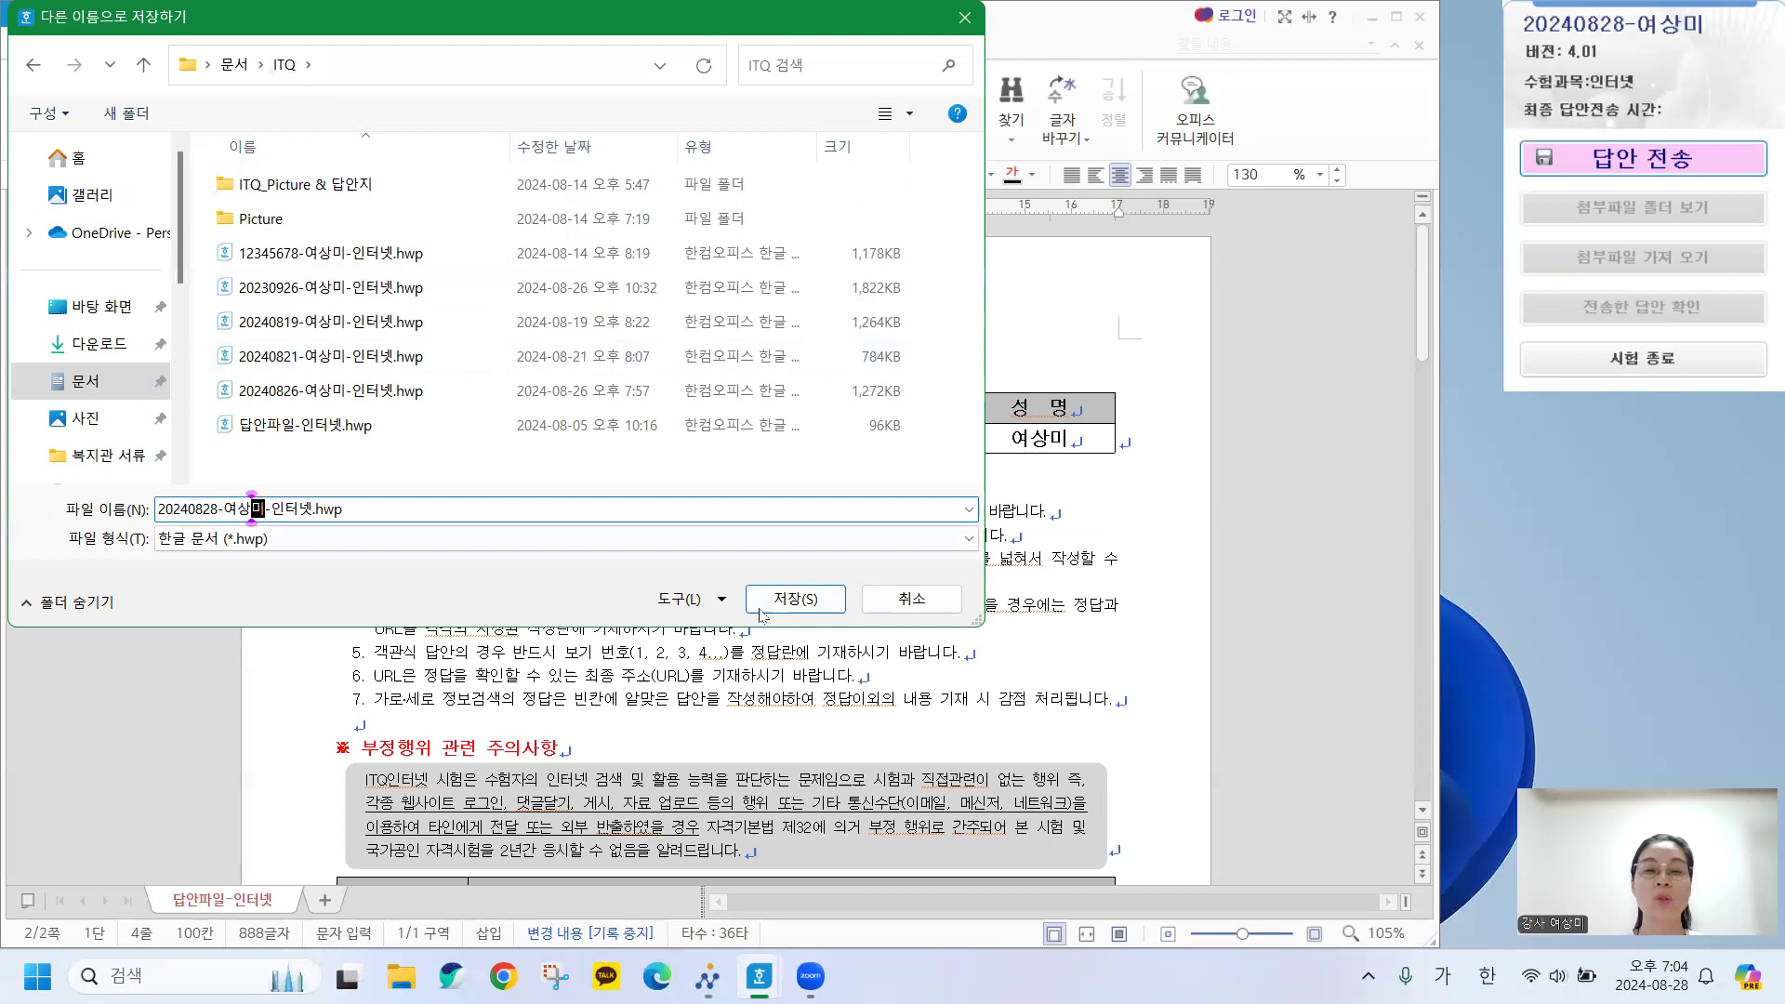
pyautogui.click(805, 598)
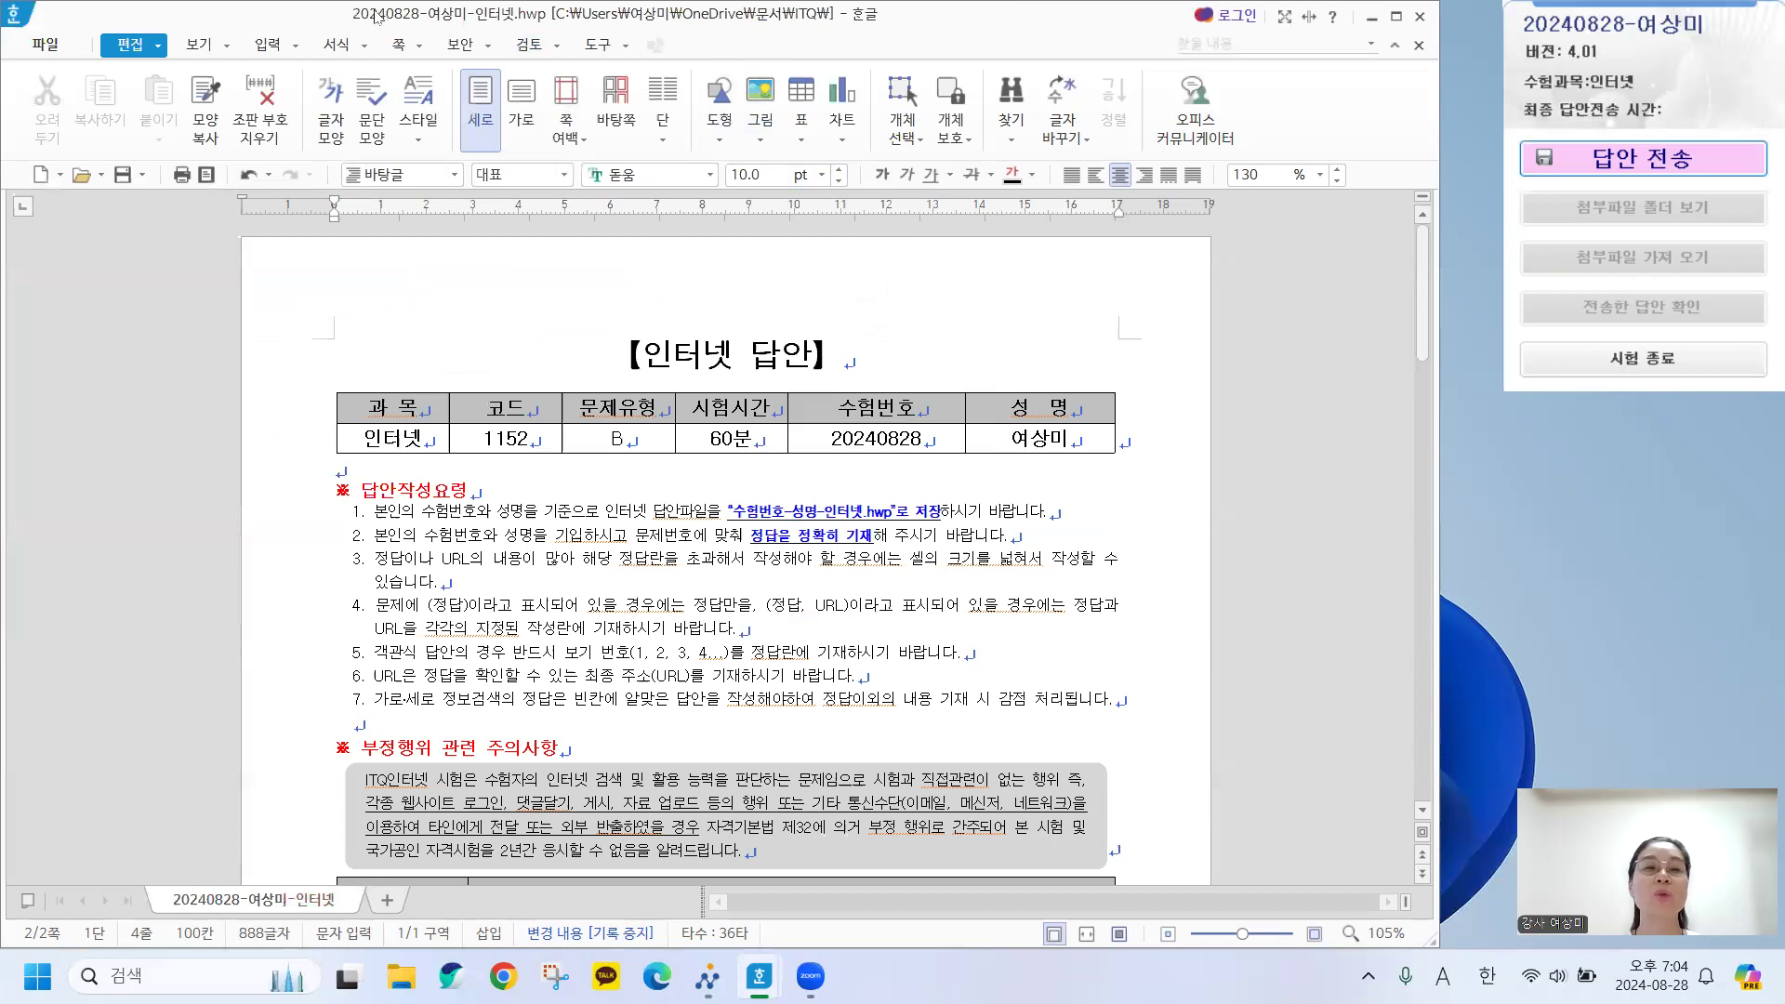
# Shift the Hangul window aside and minimize it to reveal the desktop.
pyautogui.moveTo(381, 19); pyautogui.dragTo(457, 26)
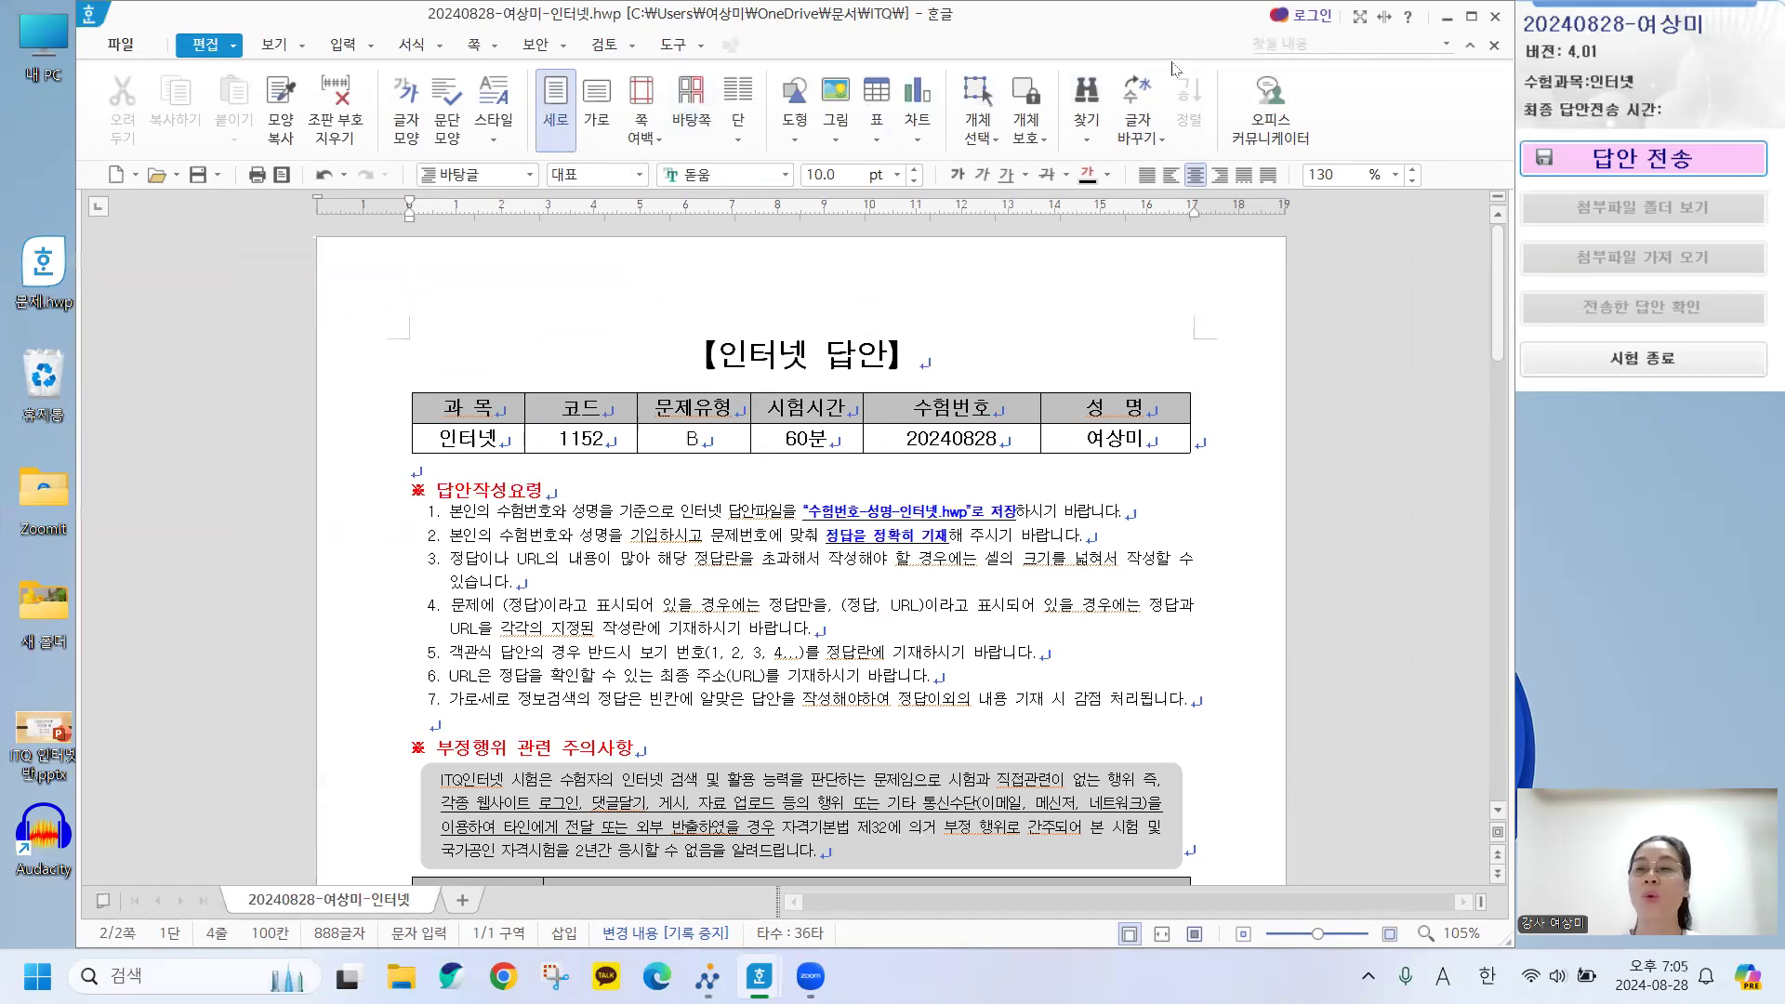
pyautogui.click(1445, 17)
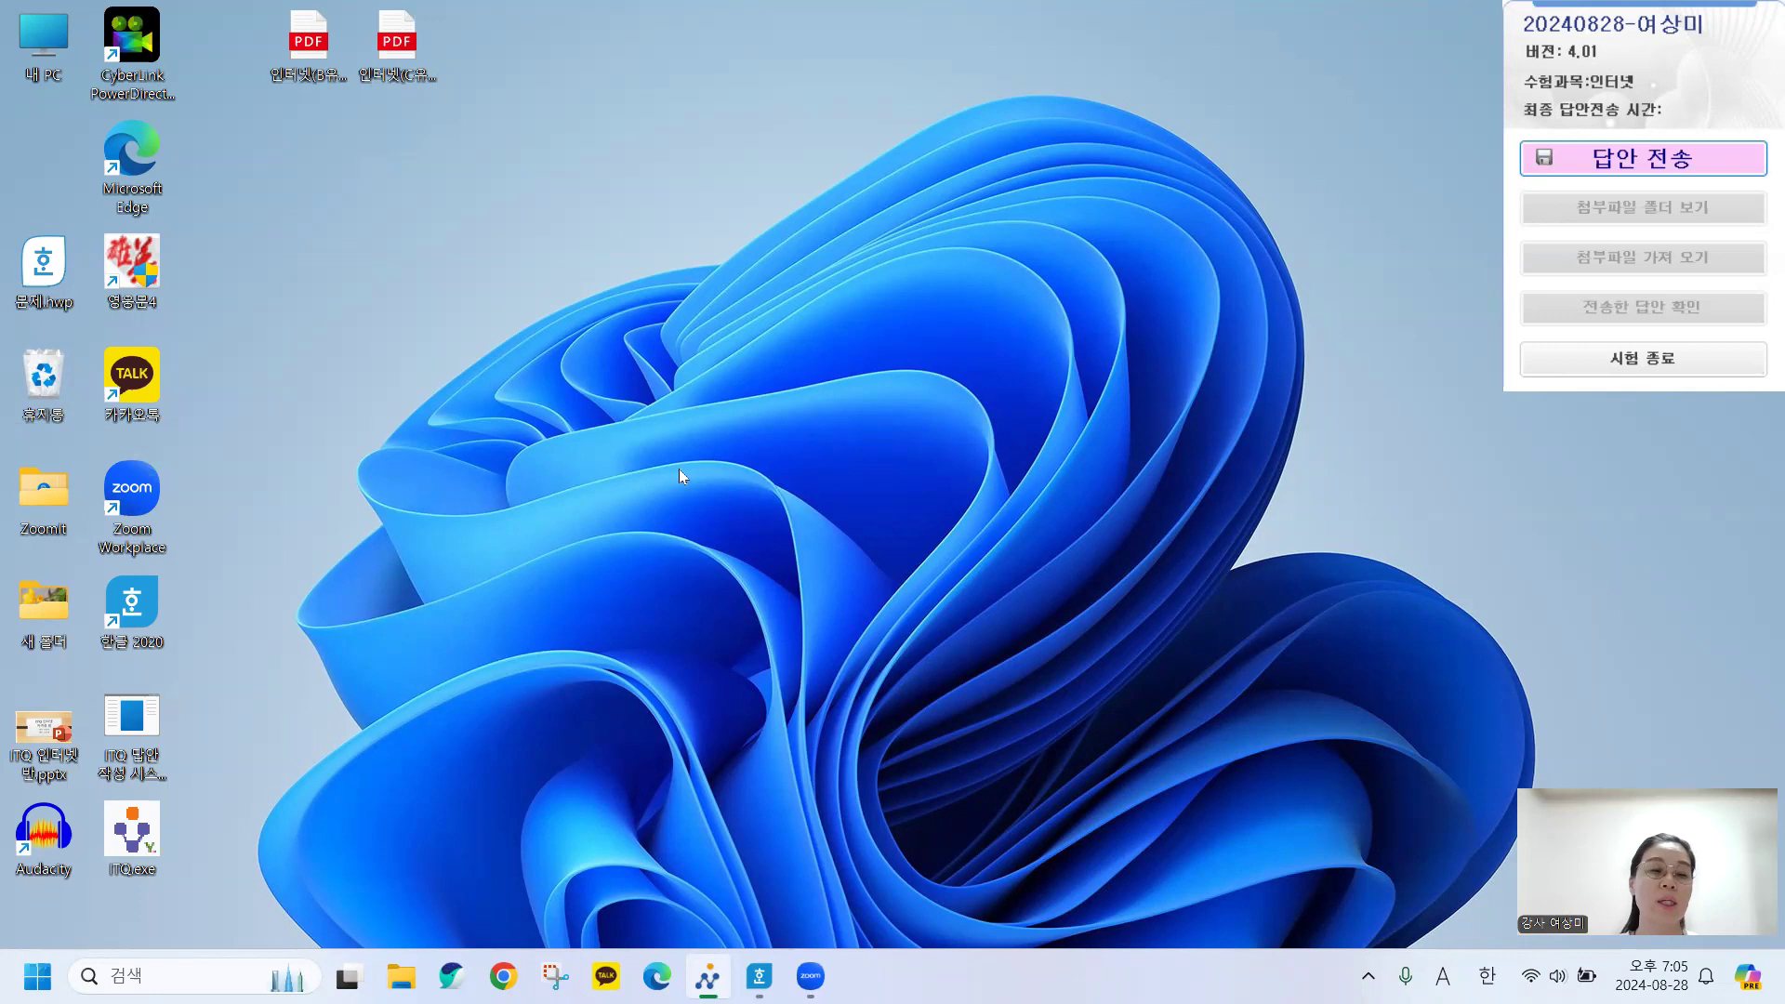
# Launch Chrome, search Google for 네이버 from recent searches and open naver.com.
pyautogui.click(503, 976)
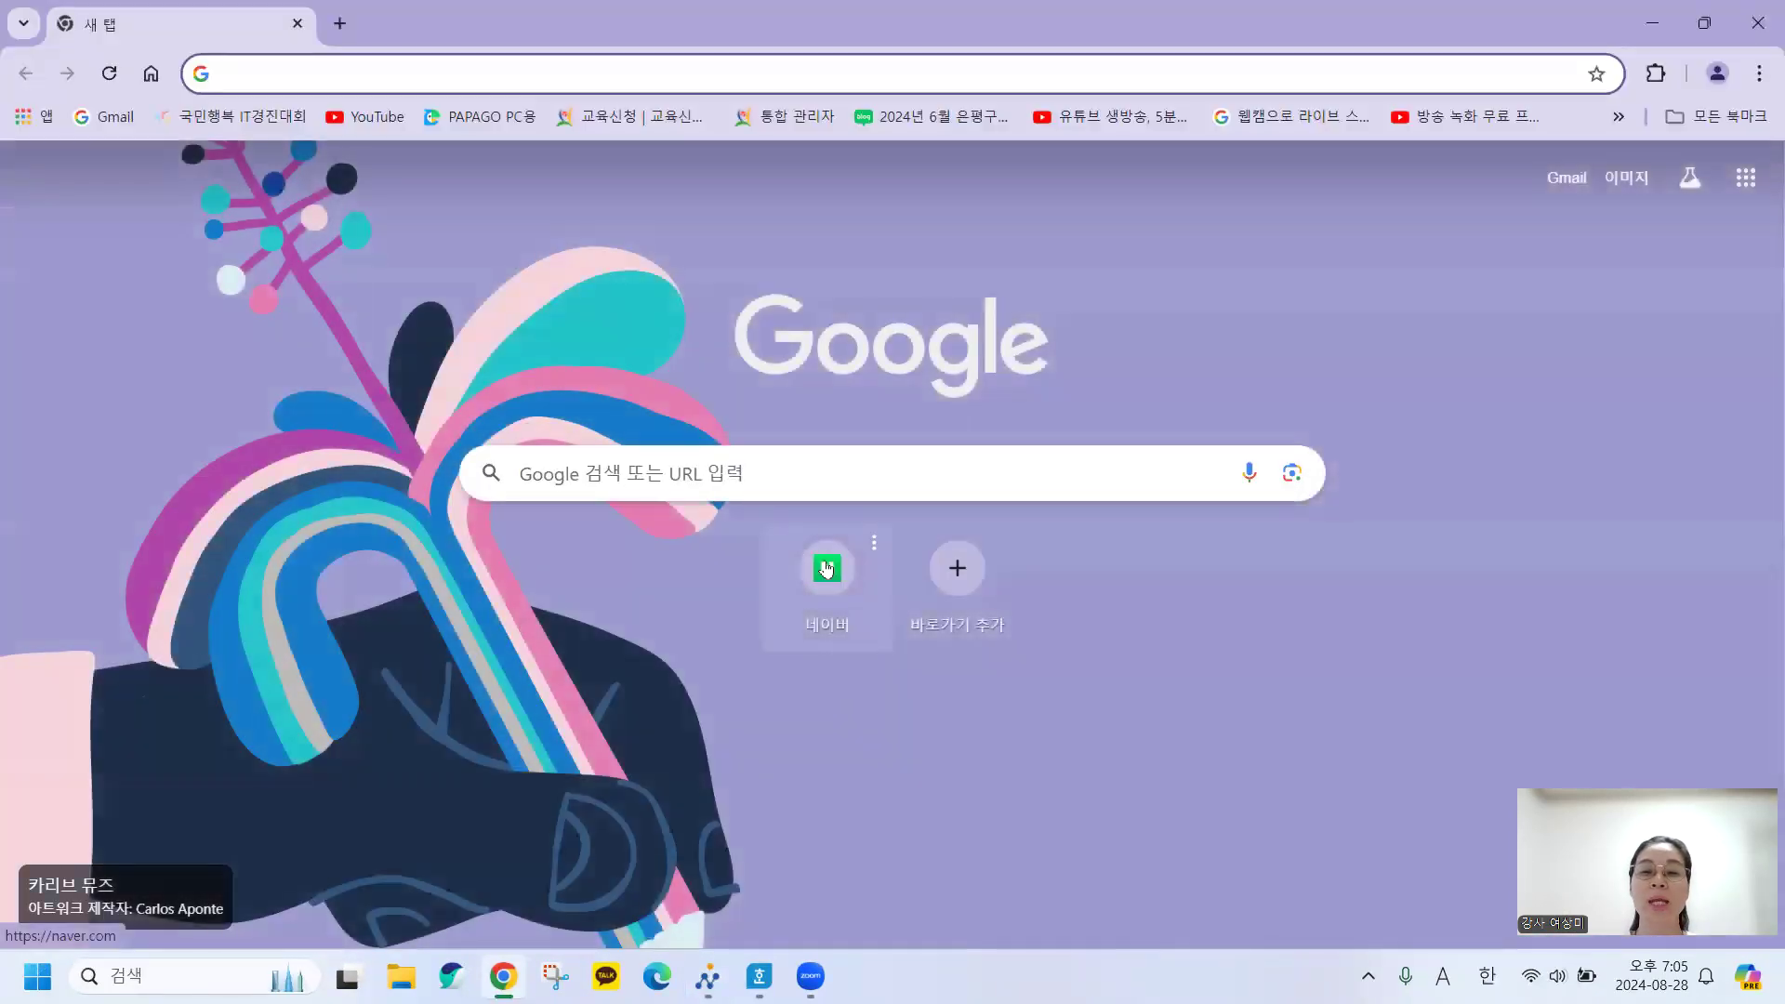
pyautogui.click(657, 473)
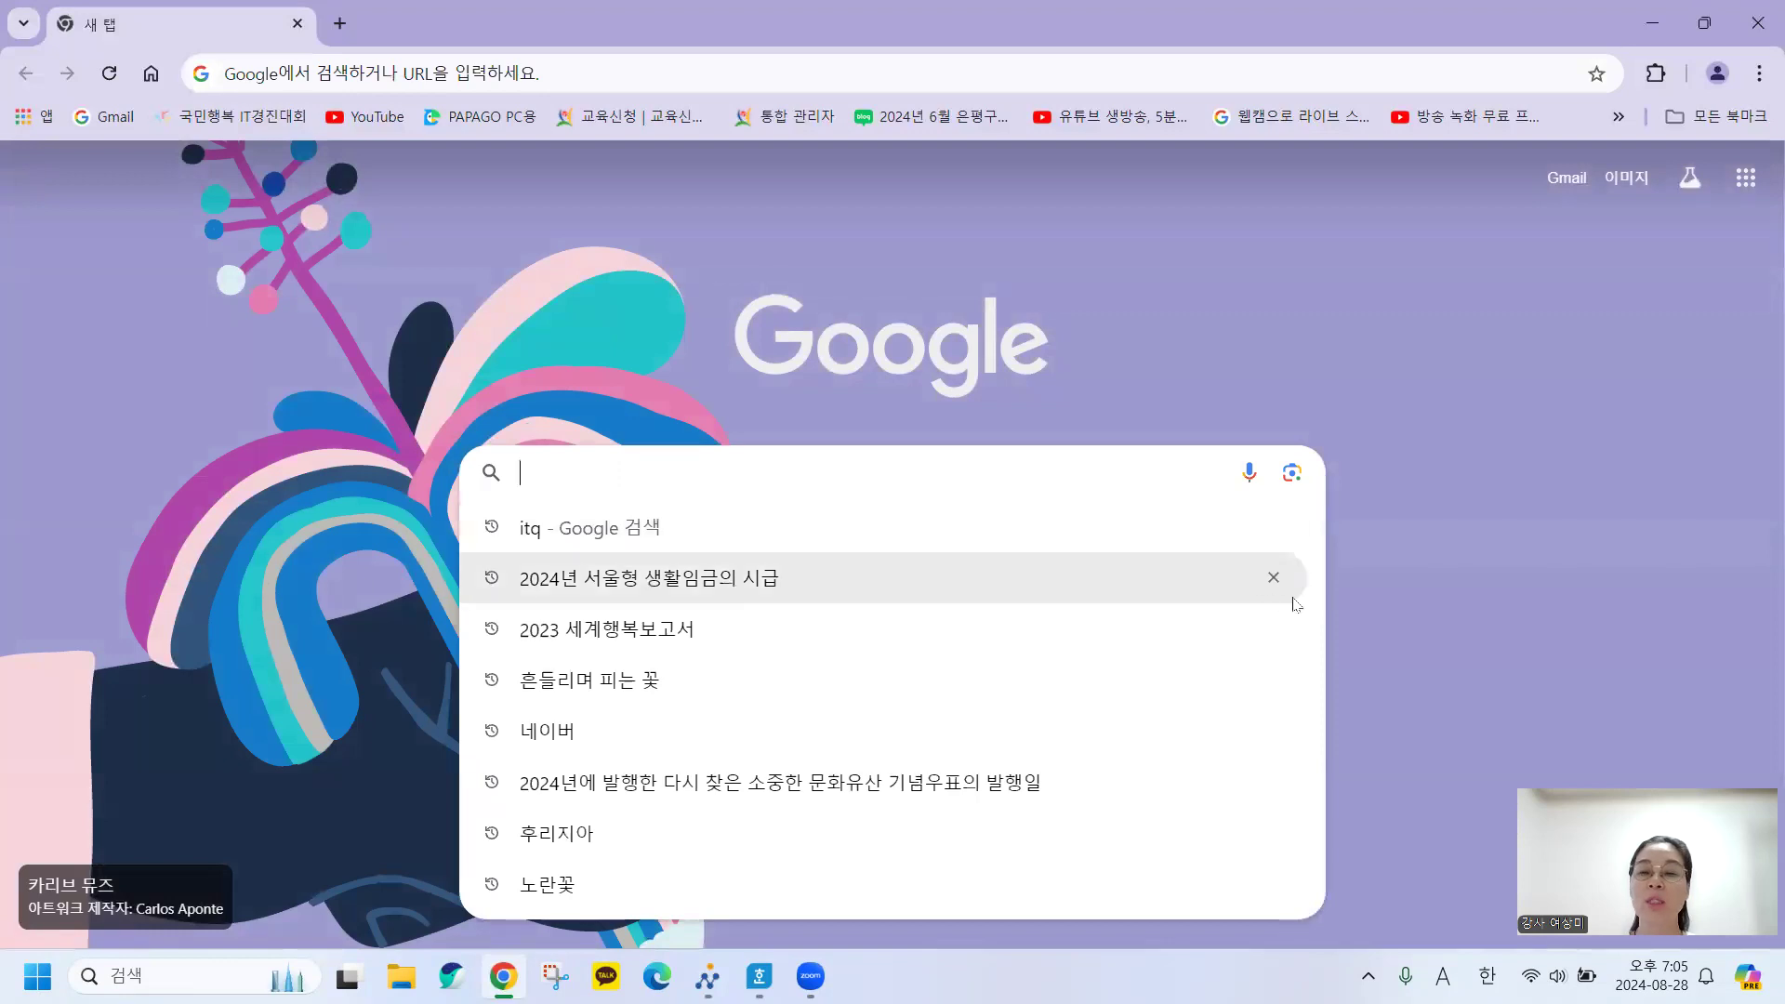
pyautogui.click(1405, 582)
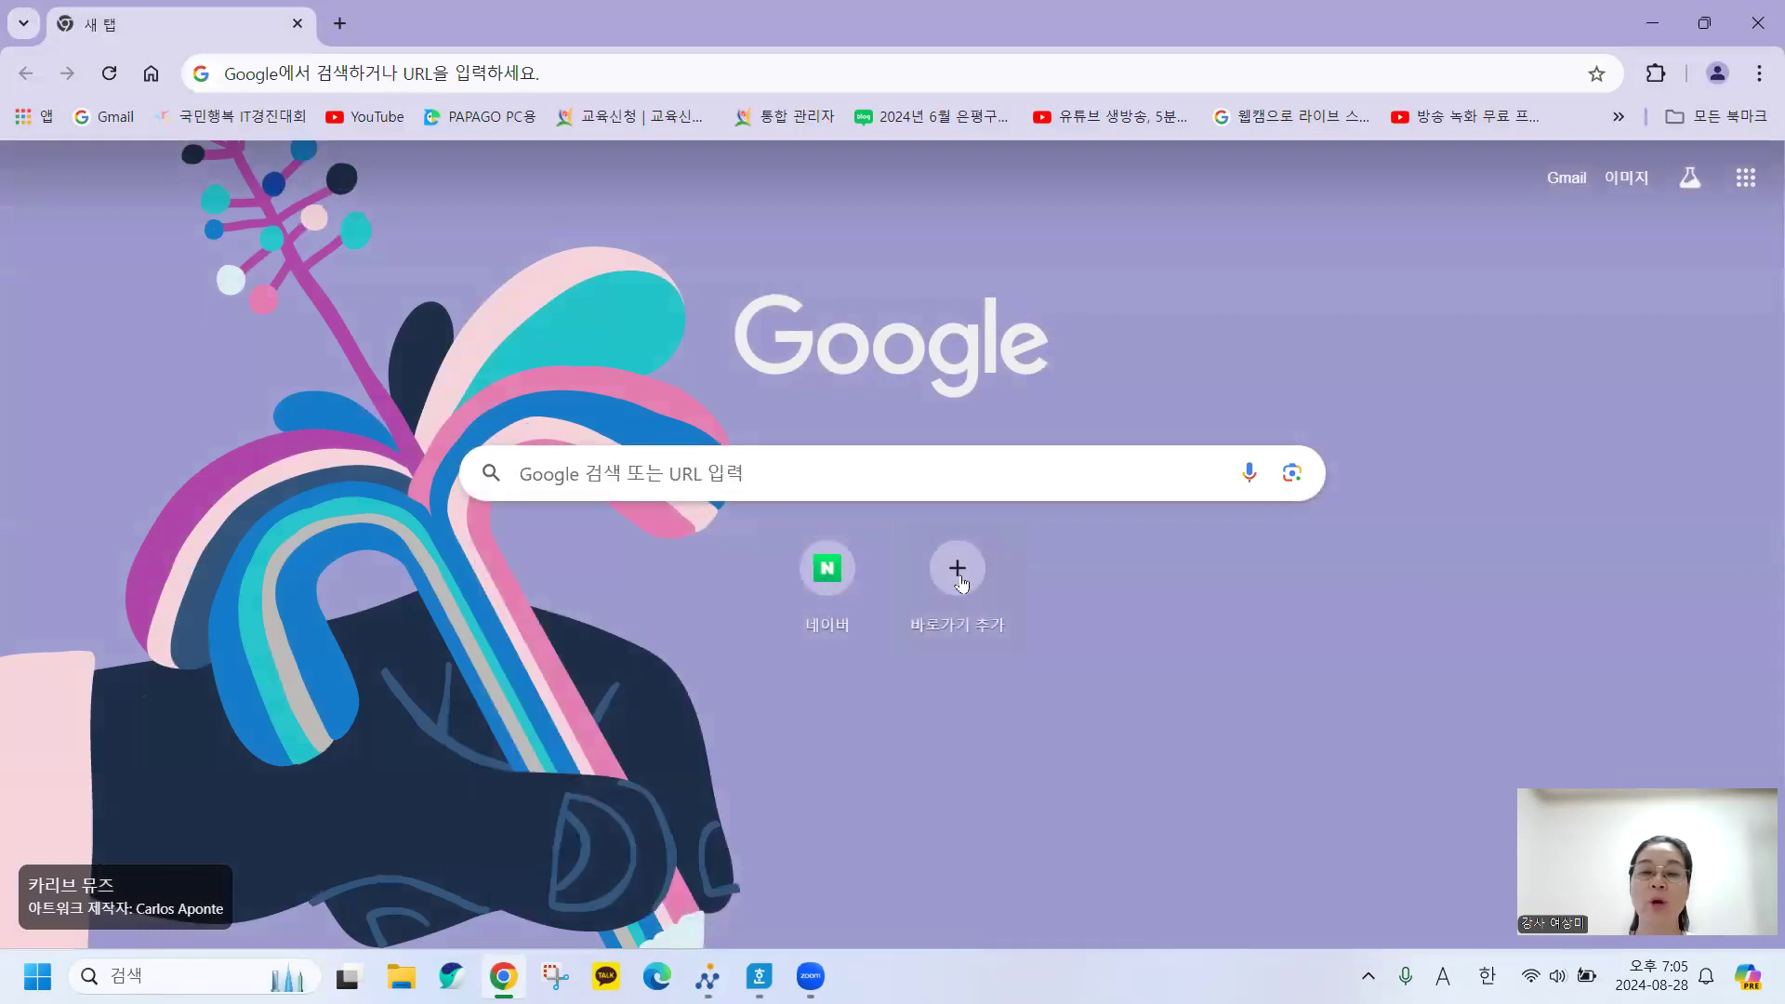
pyautogui.click(548, 475)
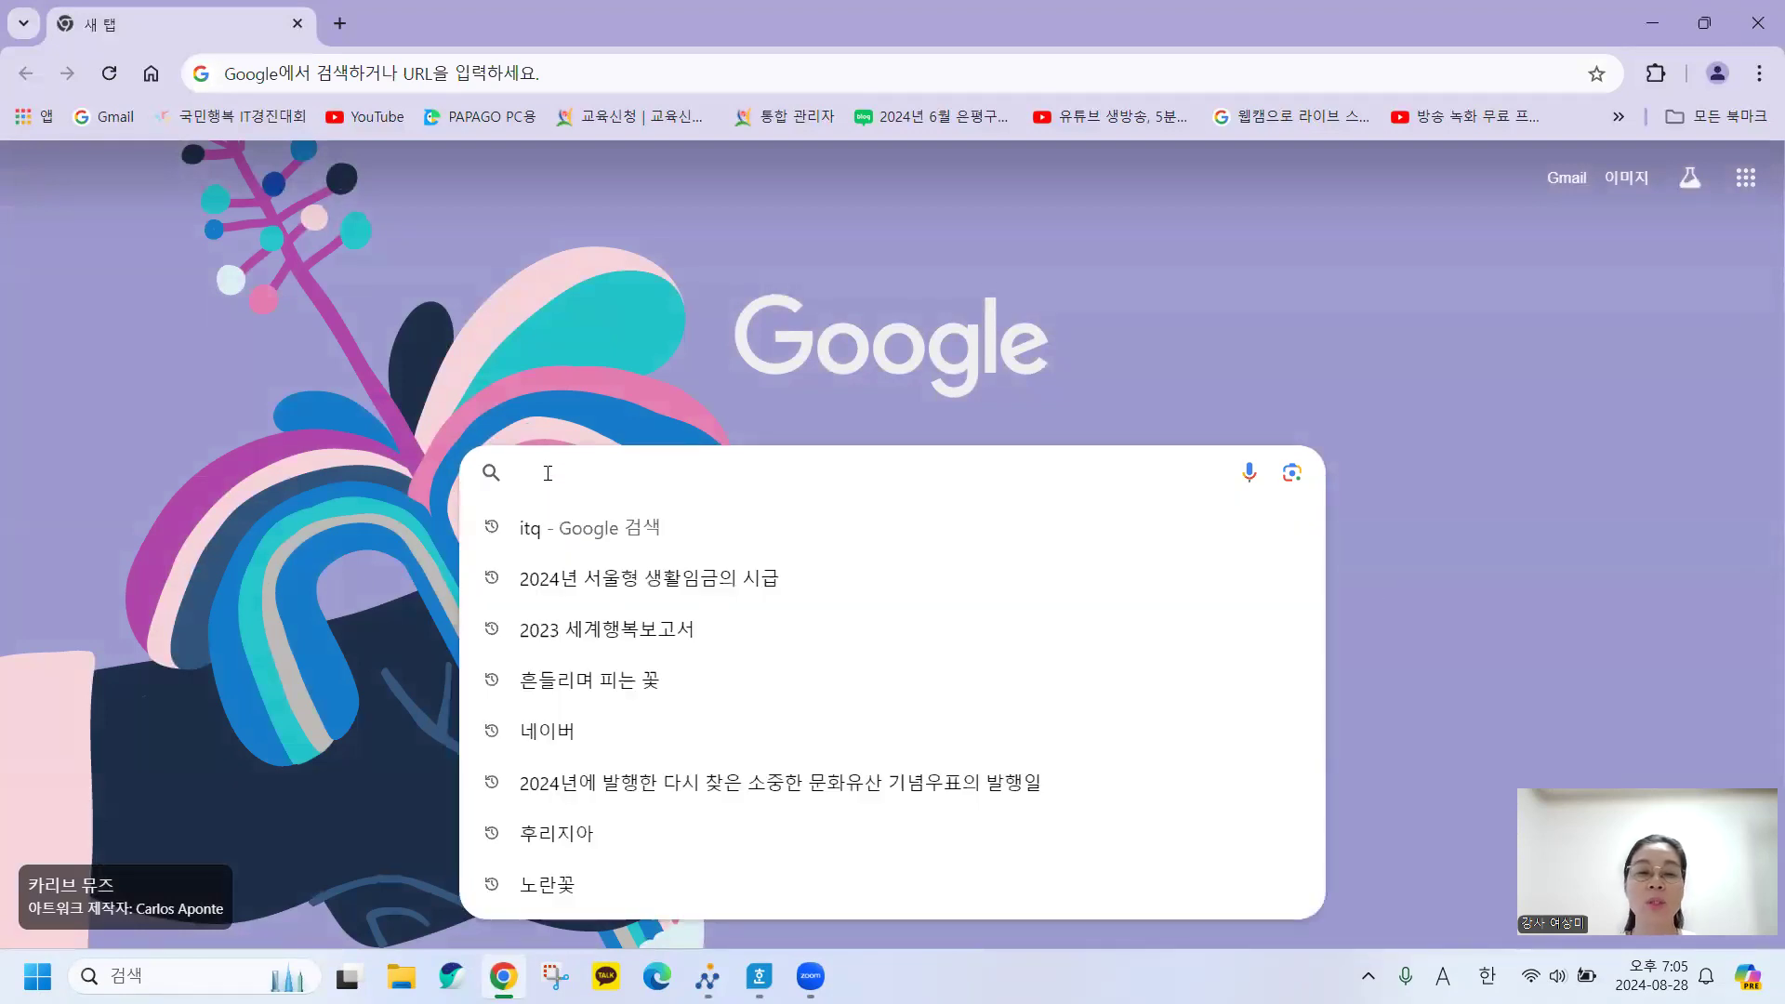
pyautogui.click(539, 728)
pyautogui.click(263, 353)
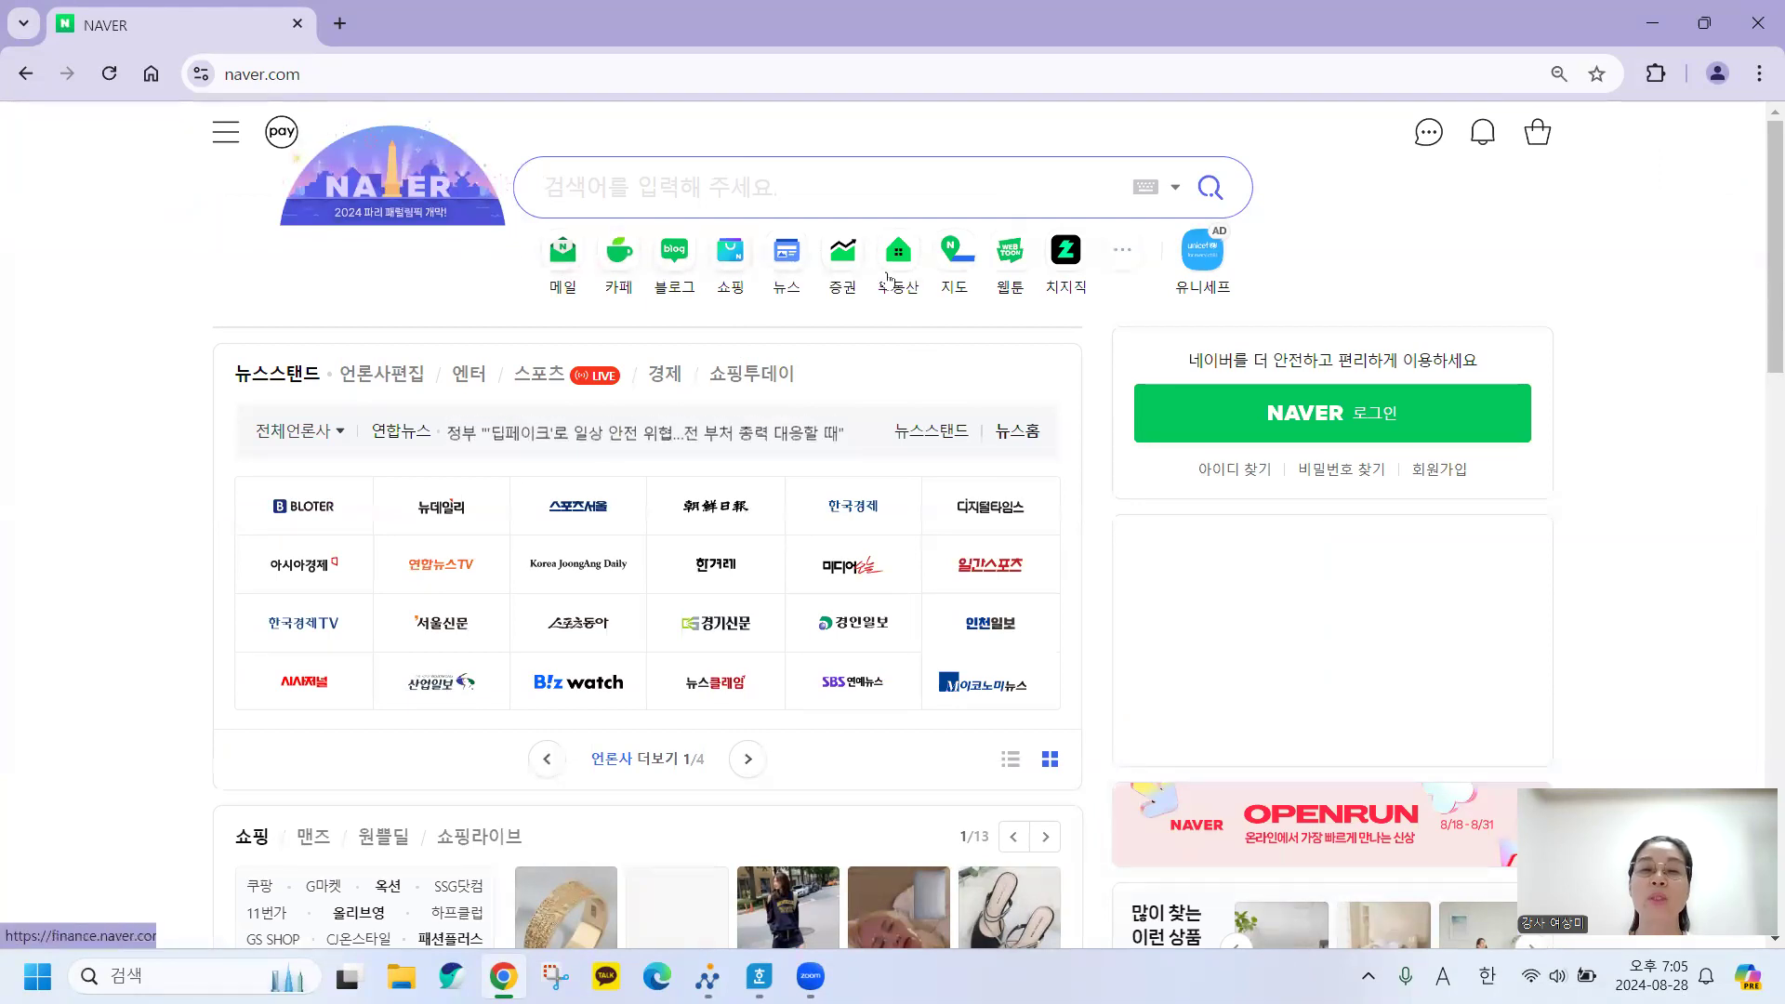
# Open and close the Naver Map tab and a blank tab, then minimize Chrome.
pyautogui.click(952, 269)
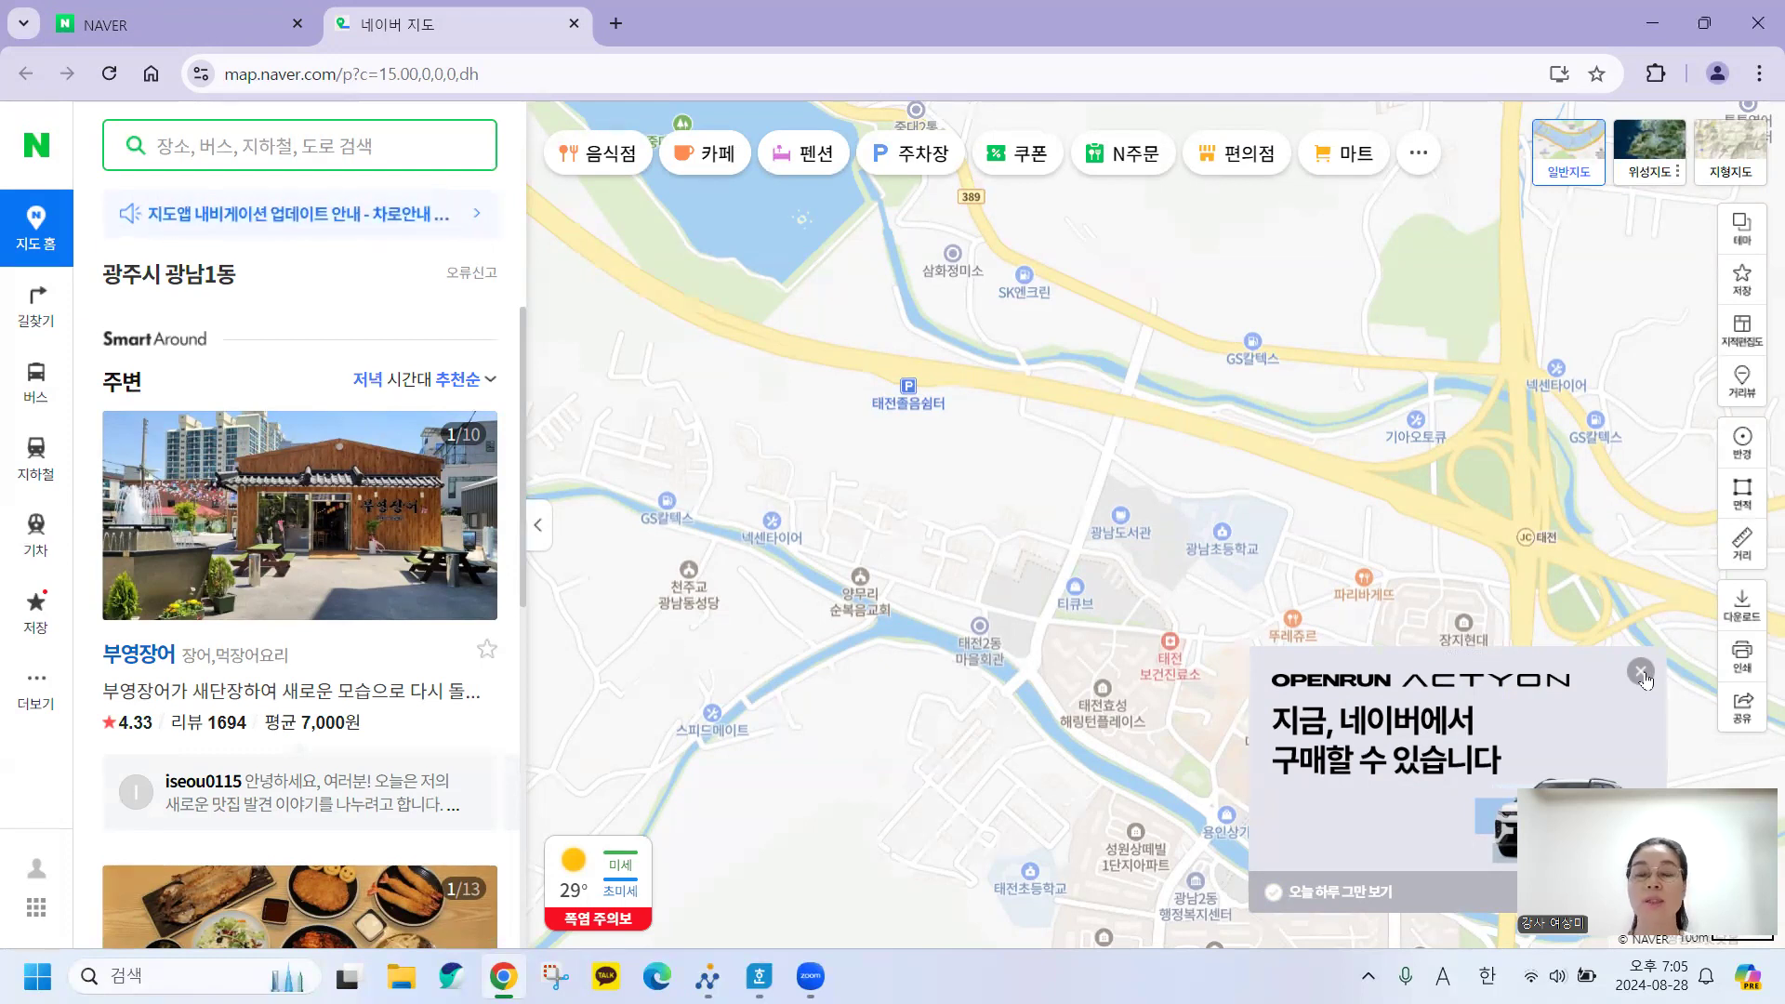
pyautogui.click(1641, 673)
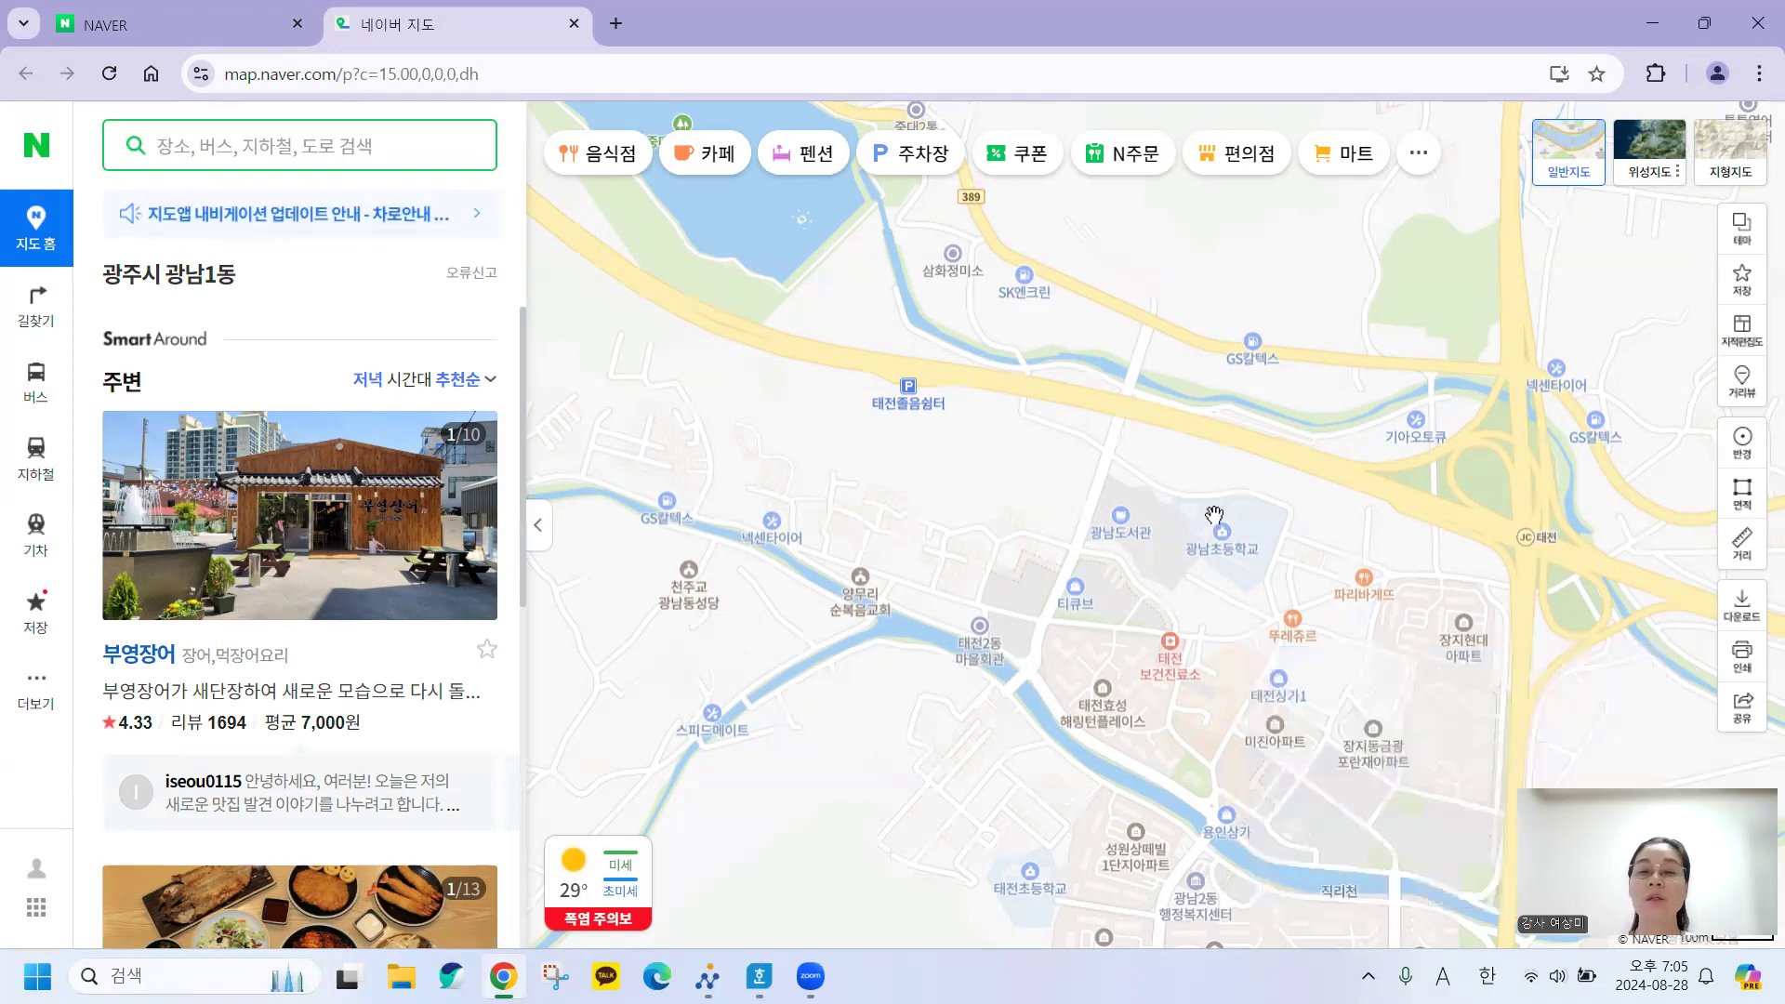
pyautogui.click(576, 26)
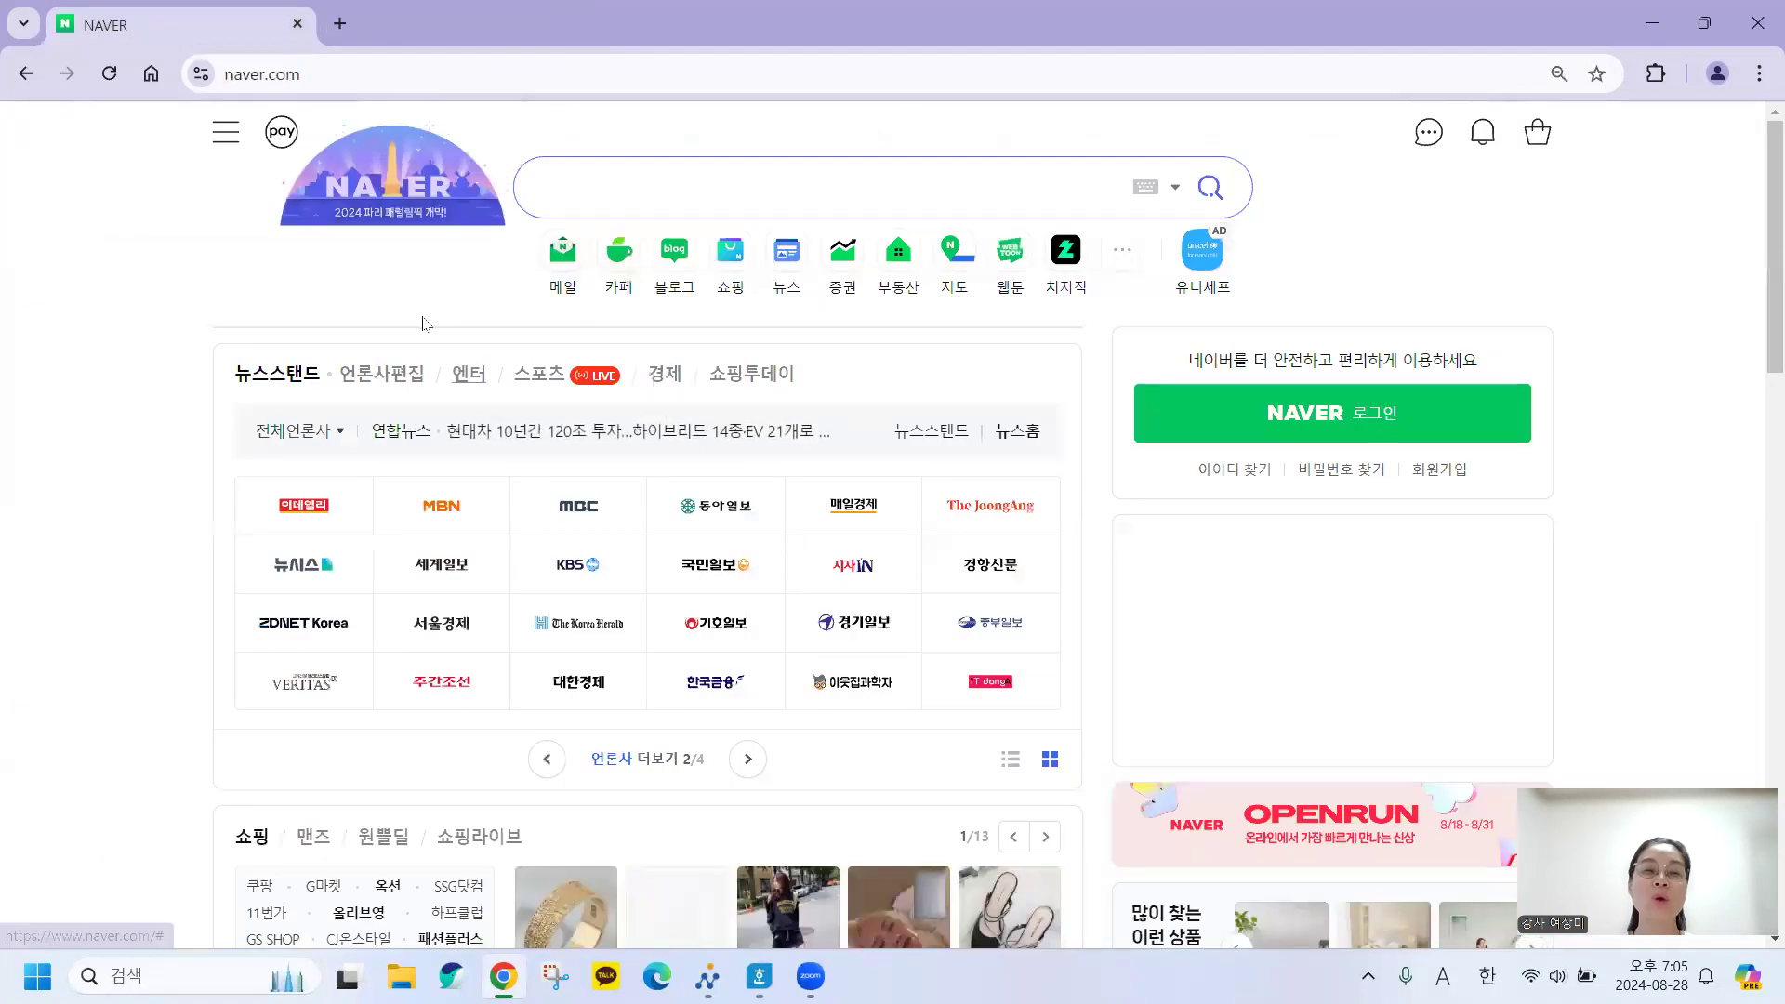
pyautogui.click(341, 25)
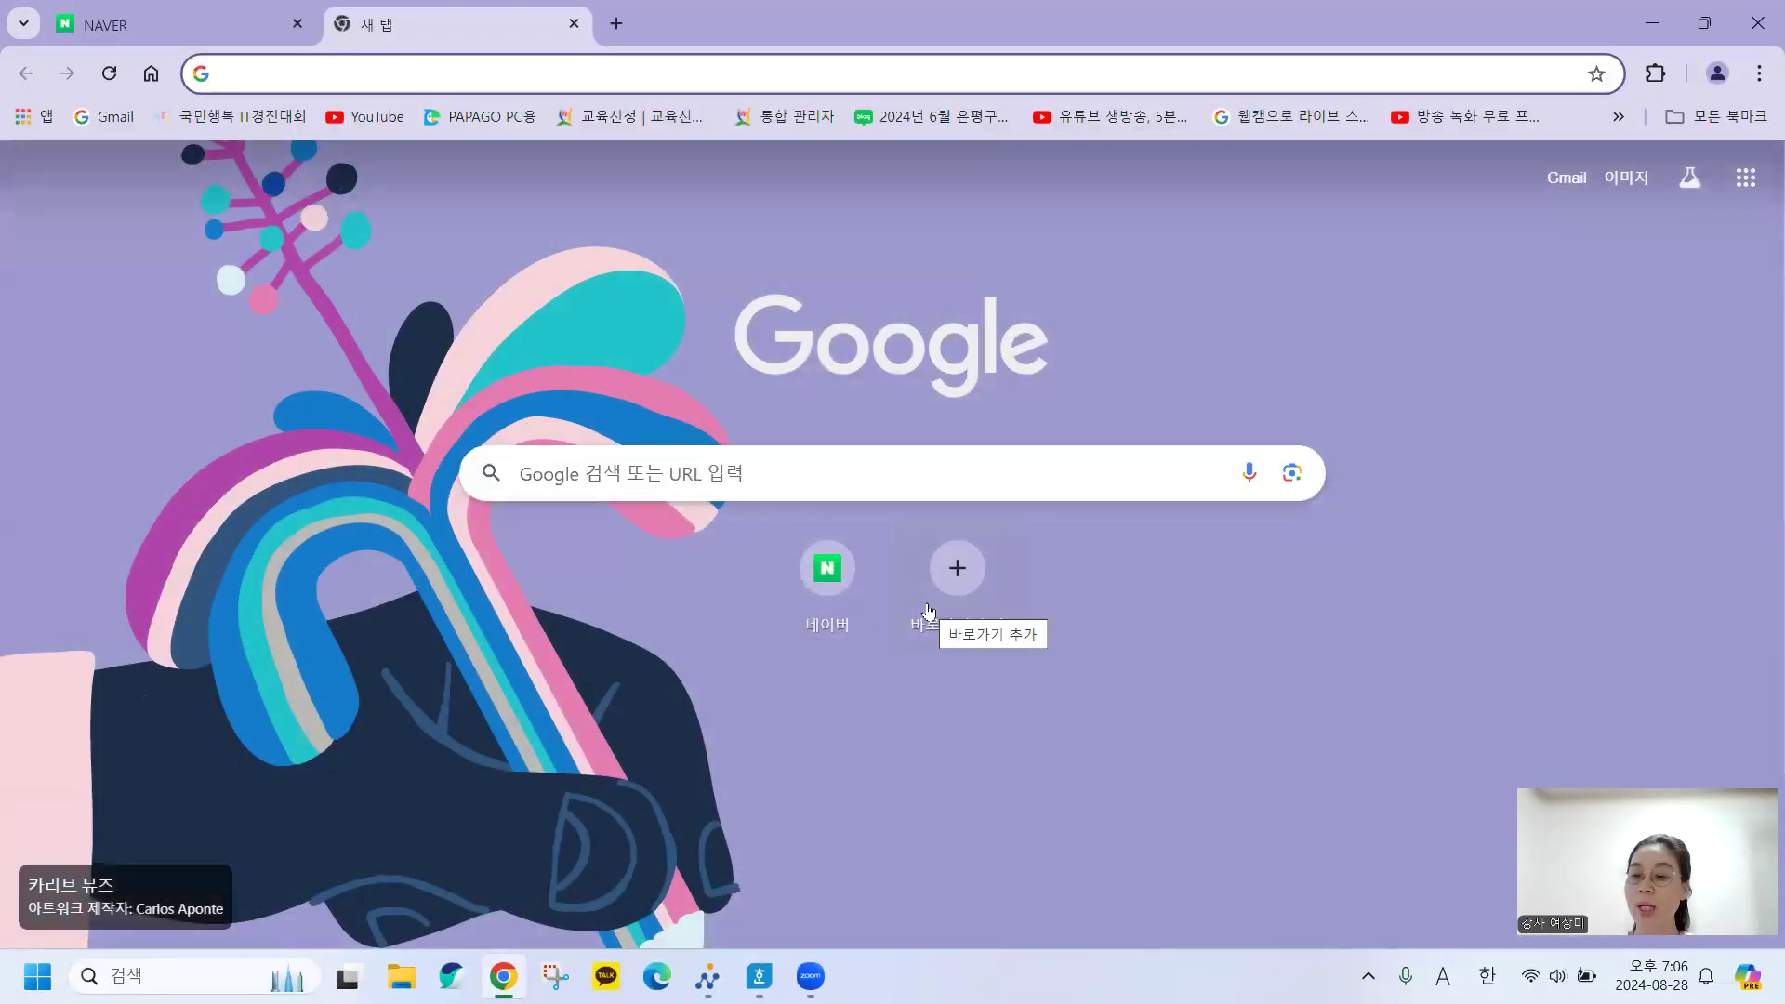
pyautogui.click(574, 23)
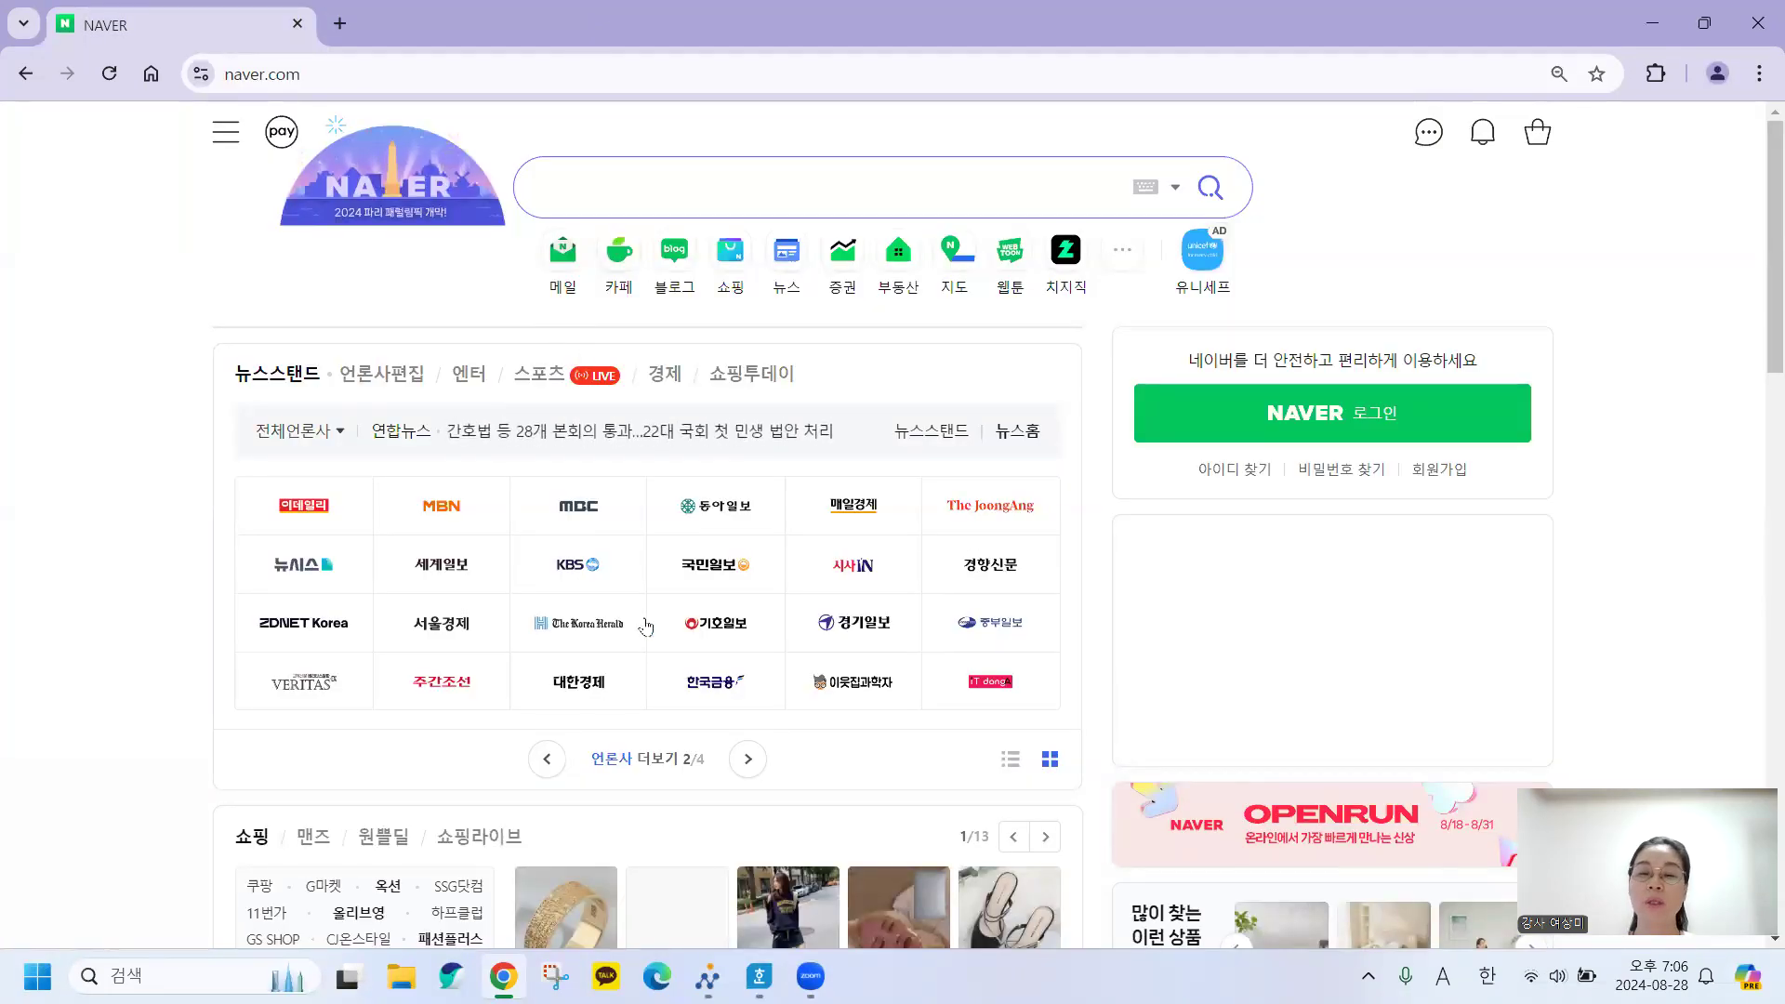
pyautogui.click(1647, 28)
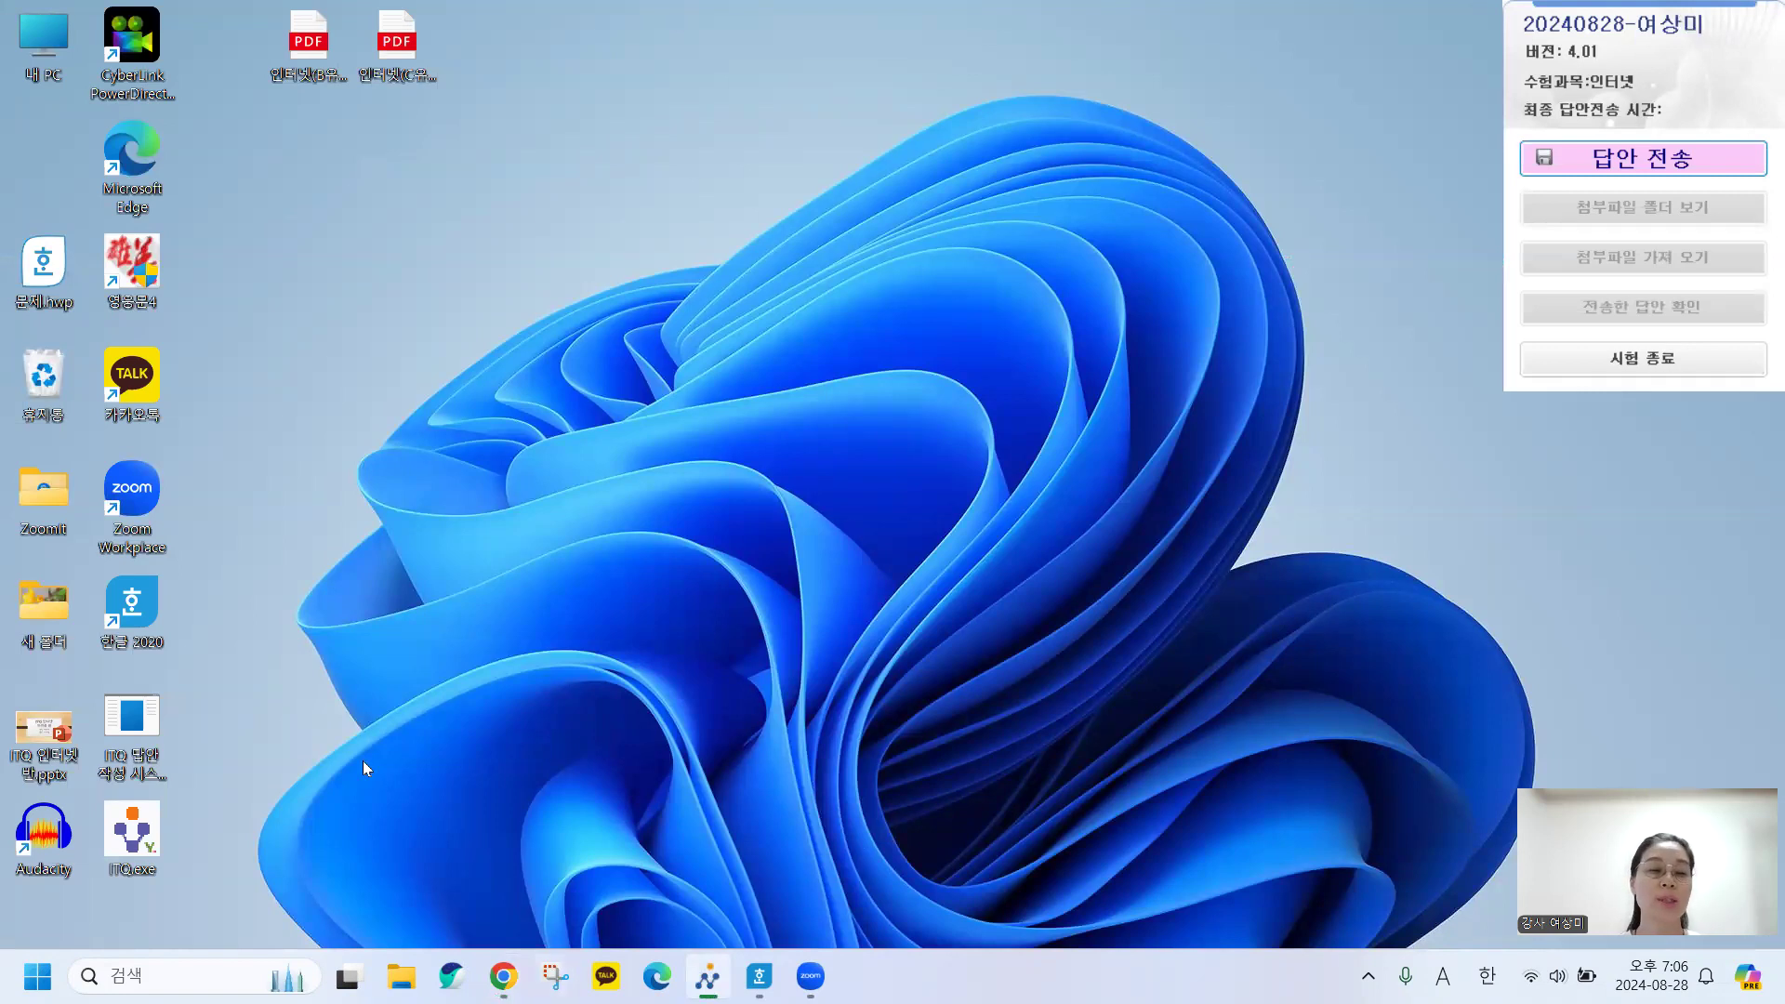
# Launch the ITQ program, enter the examinee number and confirm the examinee information.
pyautogui.doubleClick(131, 833)
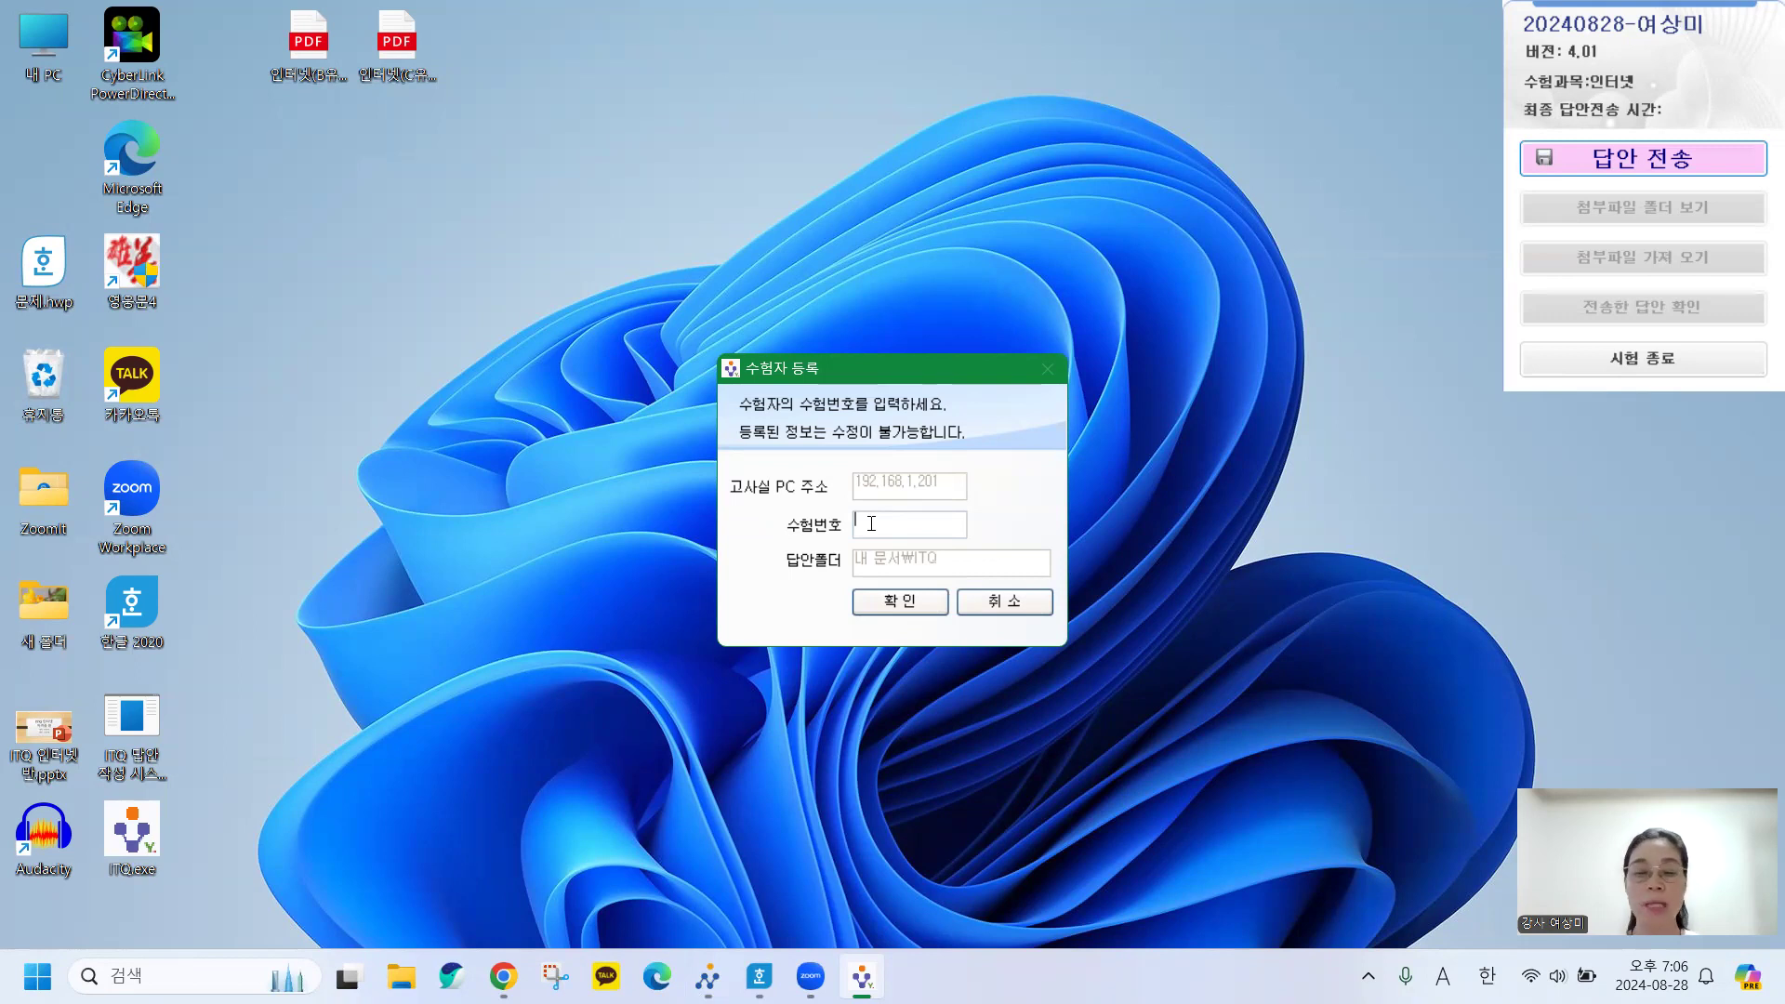
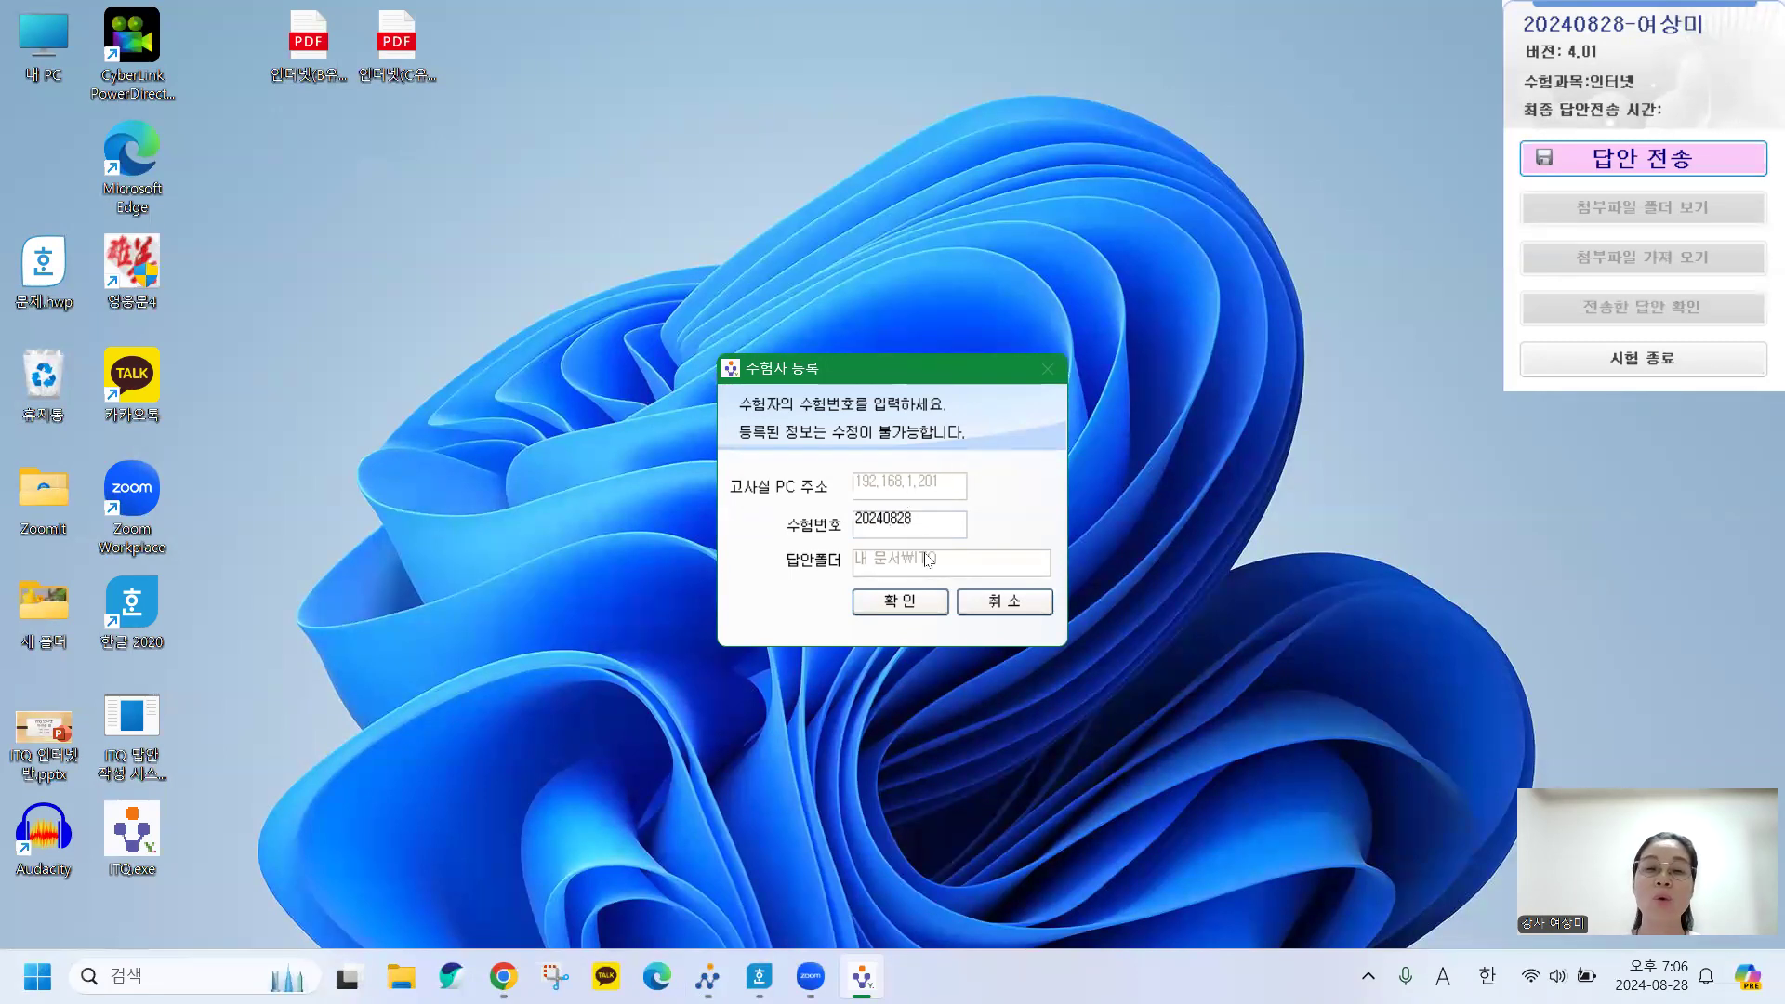
pyautogui.click(872, 604)
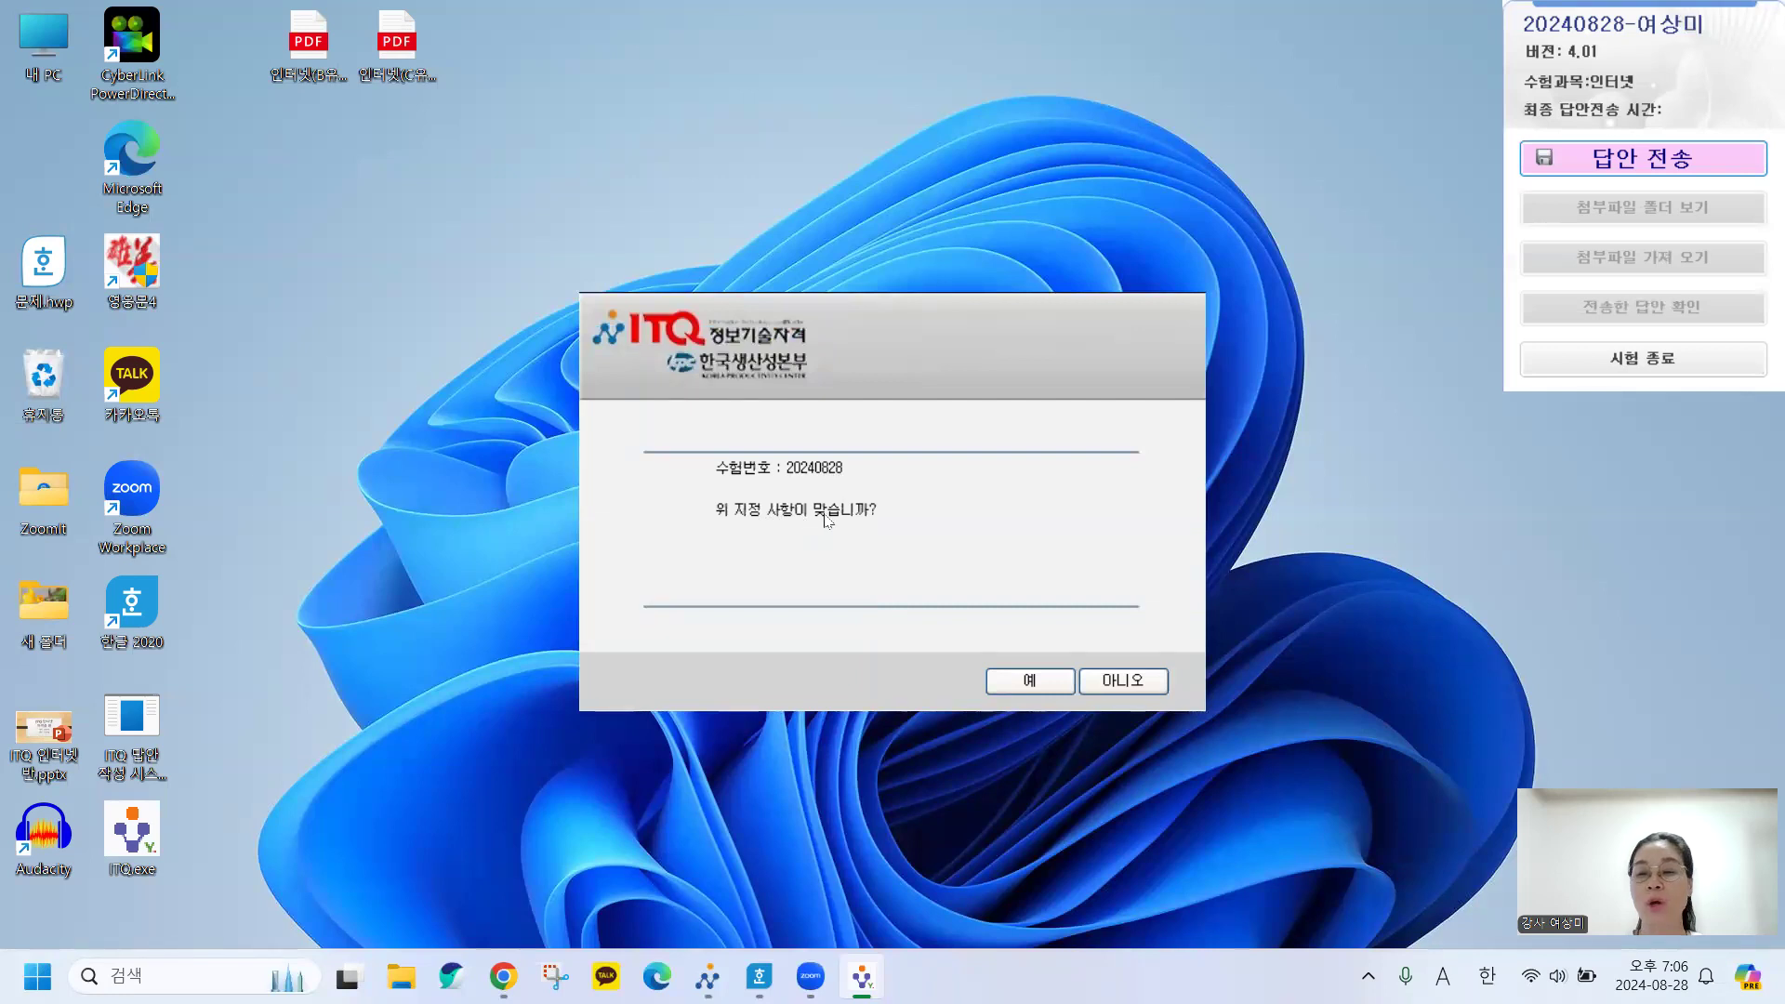
pyautogui.click(1011, 686)
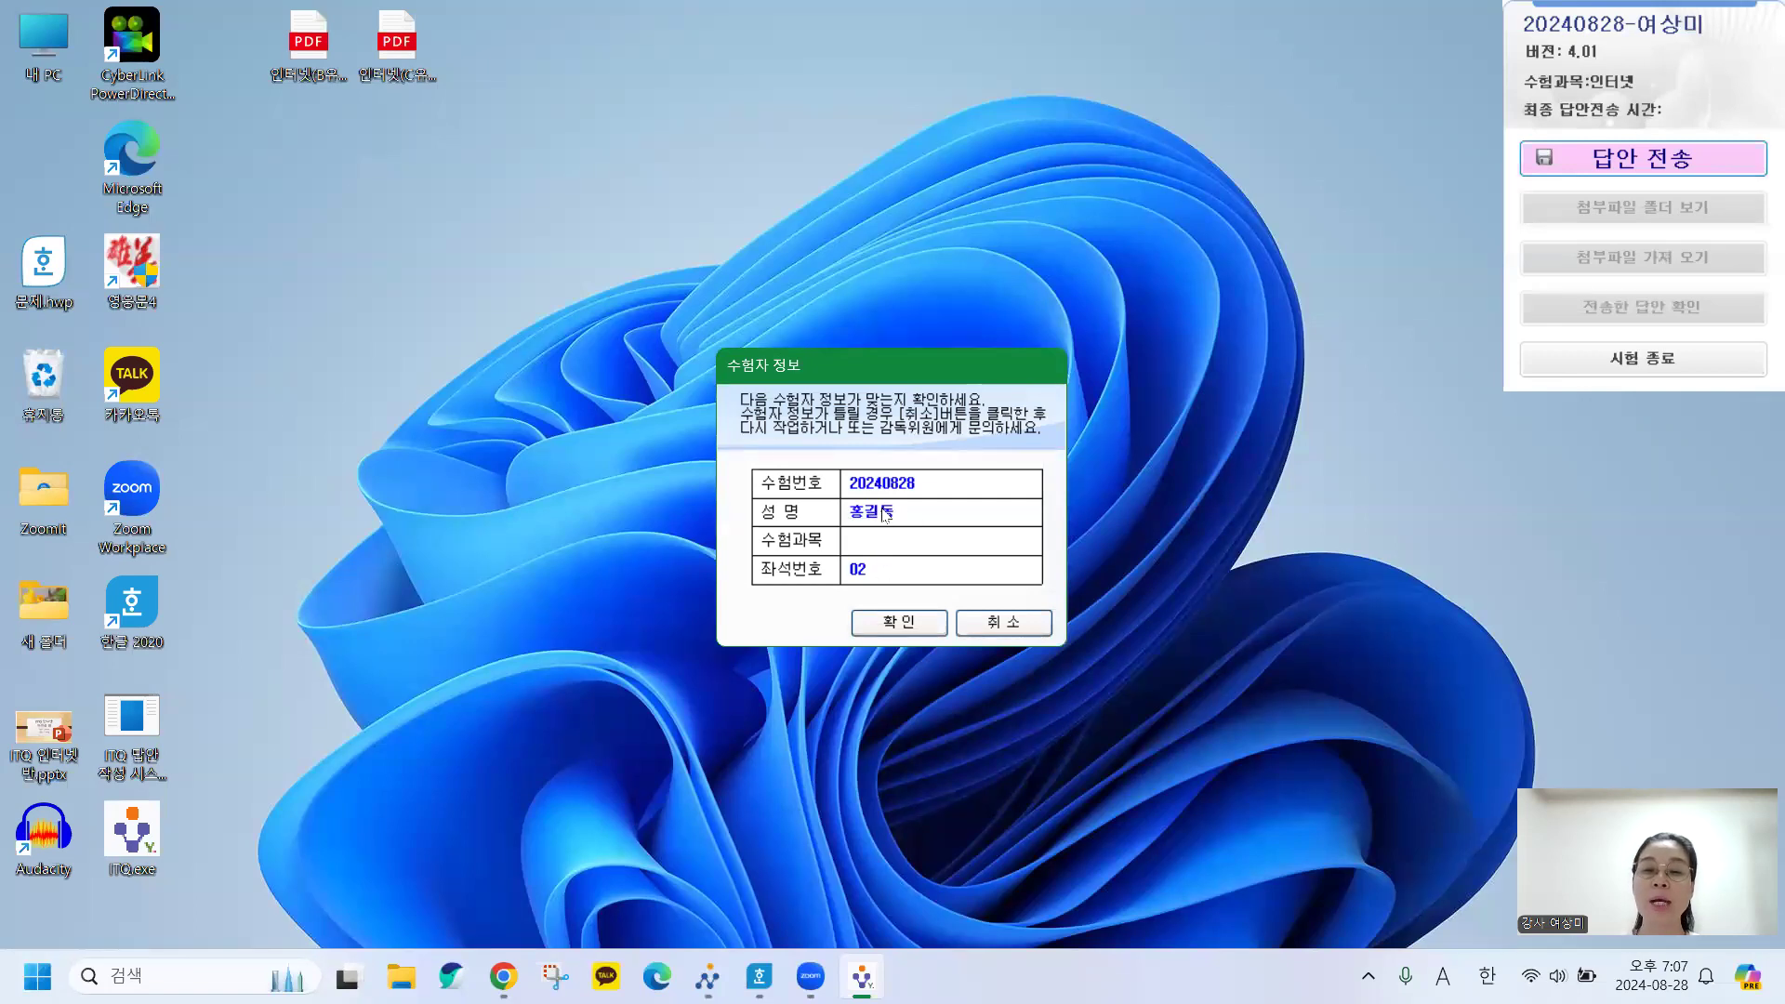
pyautogui.click(901, 630)
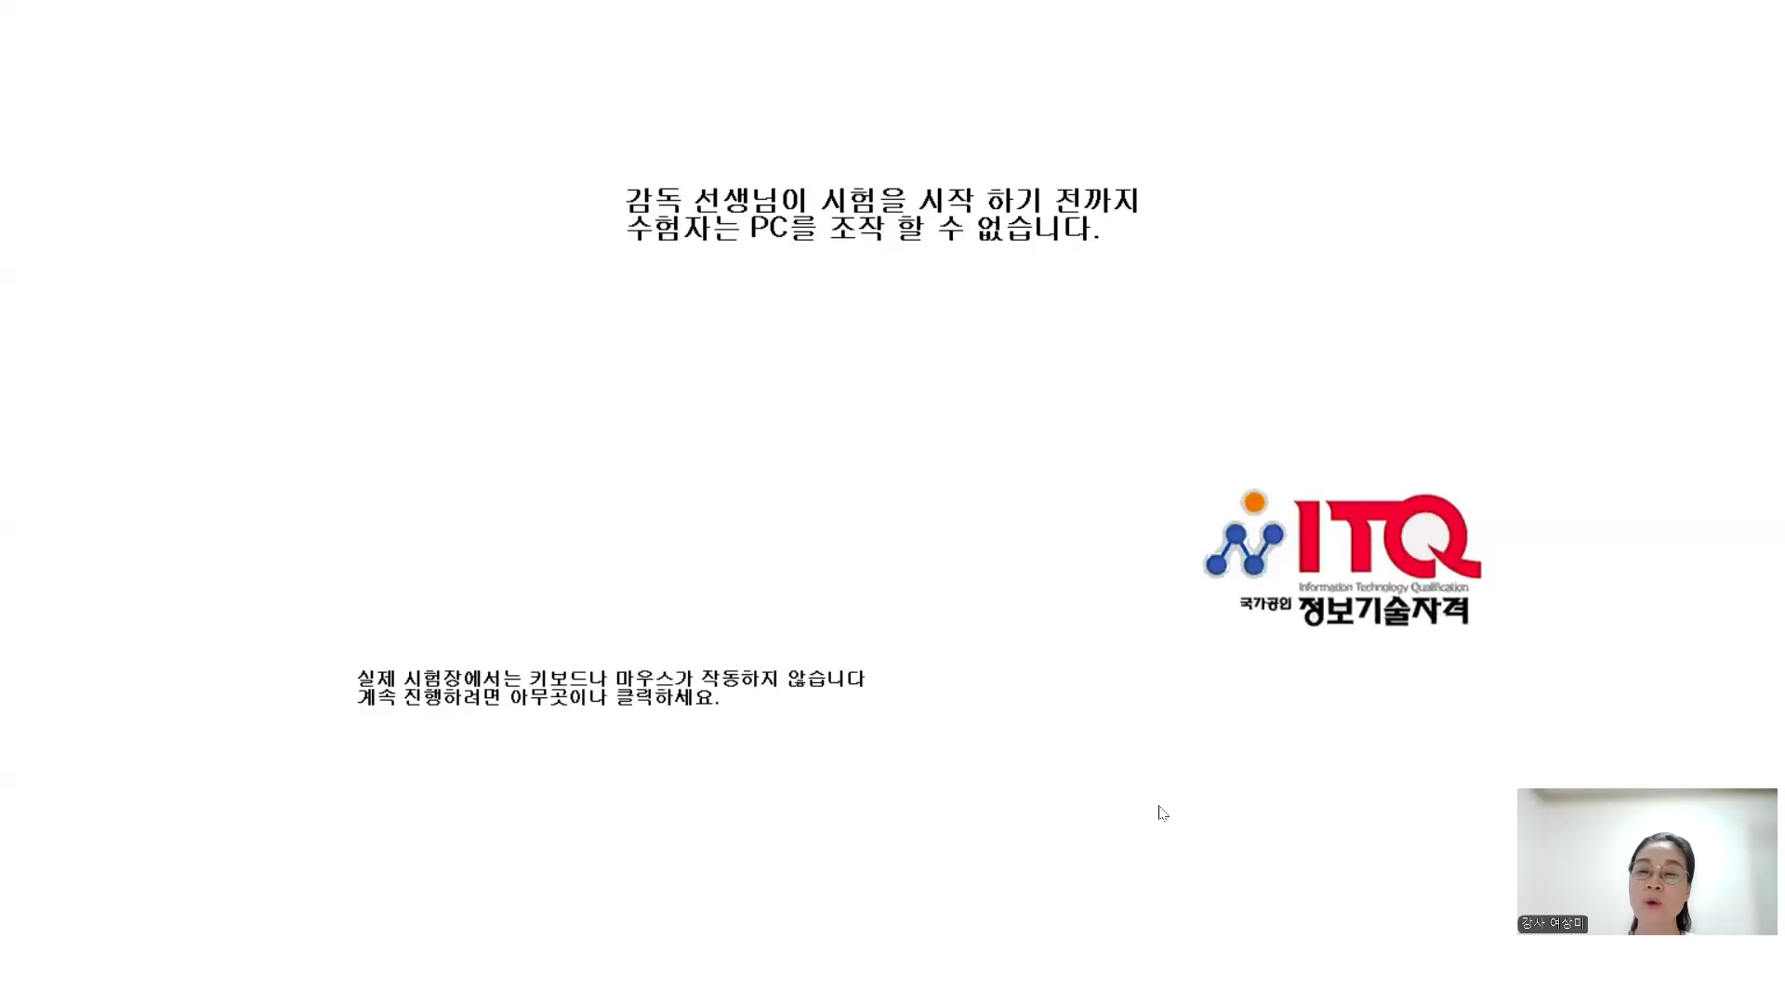
# Dismiss the exam waiting screen and answer-management menu, then launch File Explorer.
pyautogui.click(983, 464)
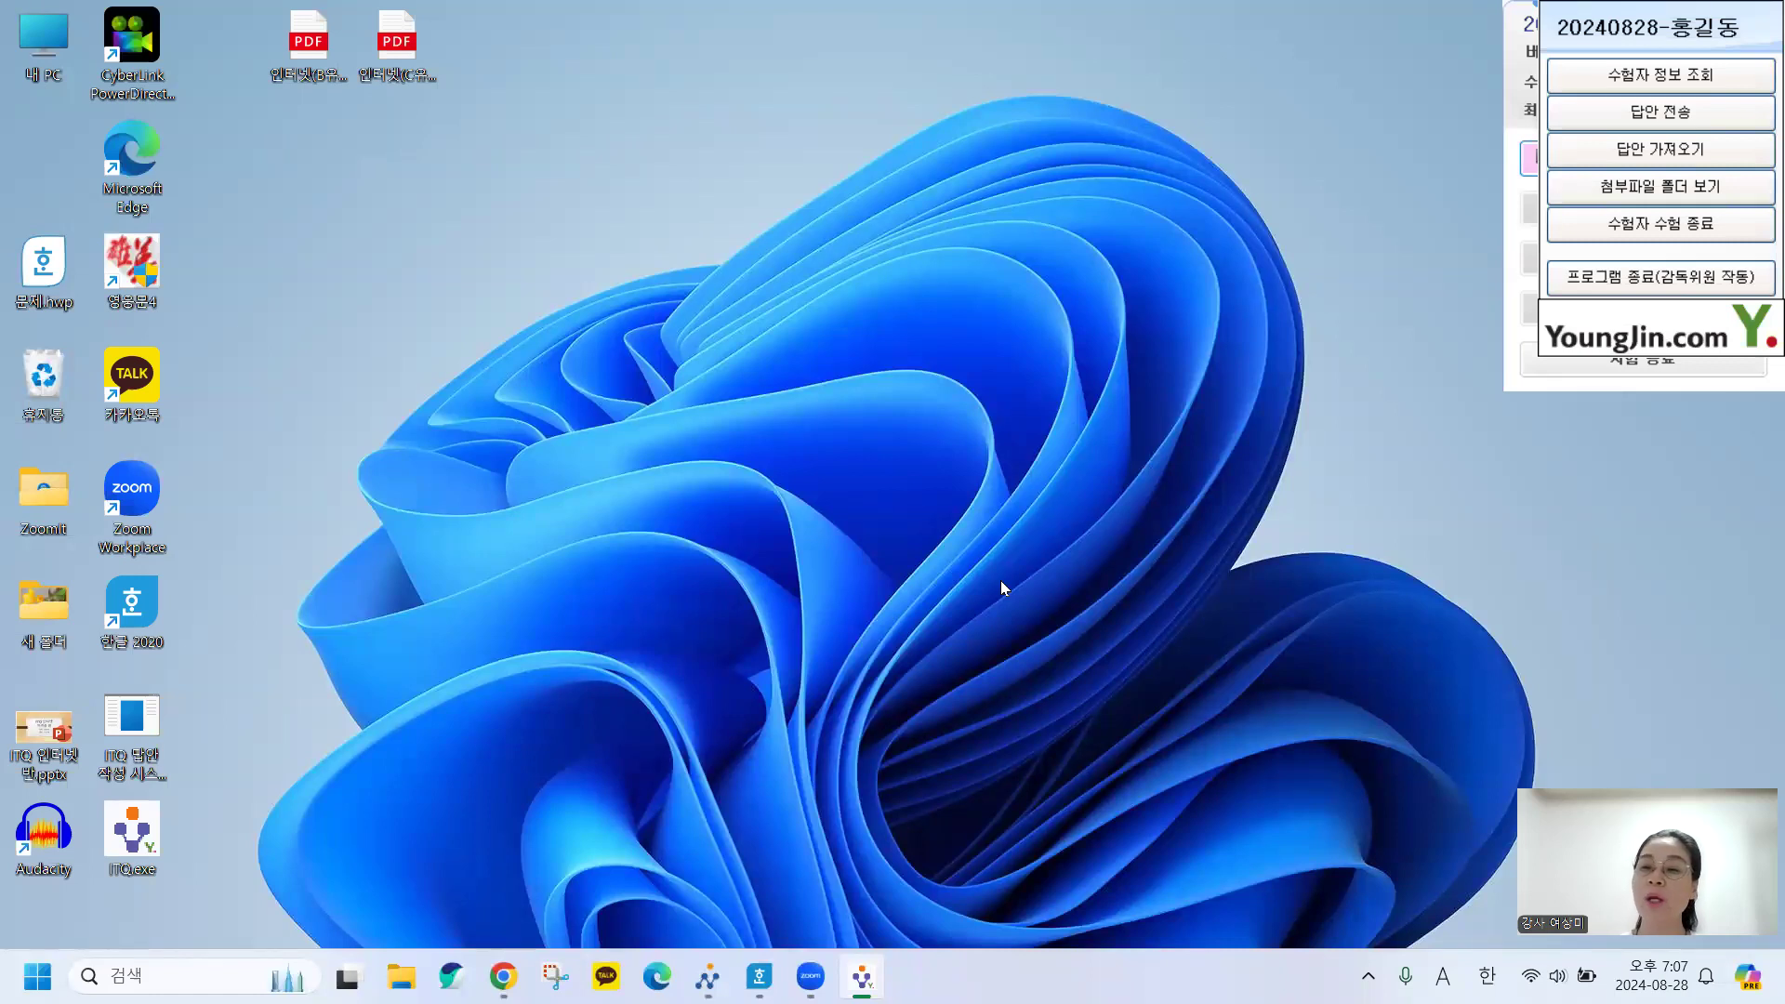
pyautogui.click(1516, 270)
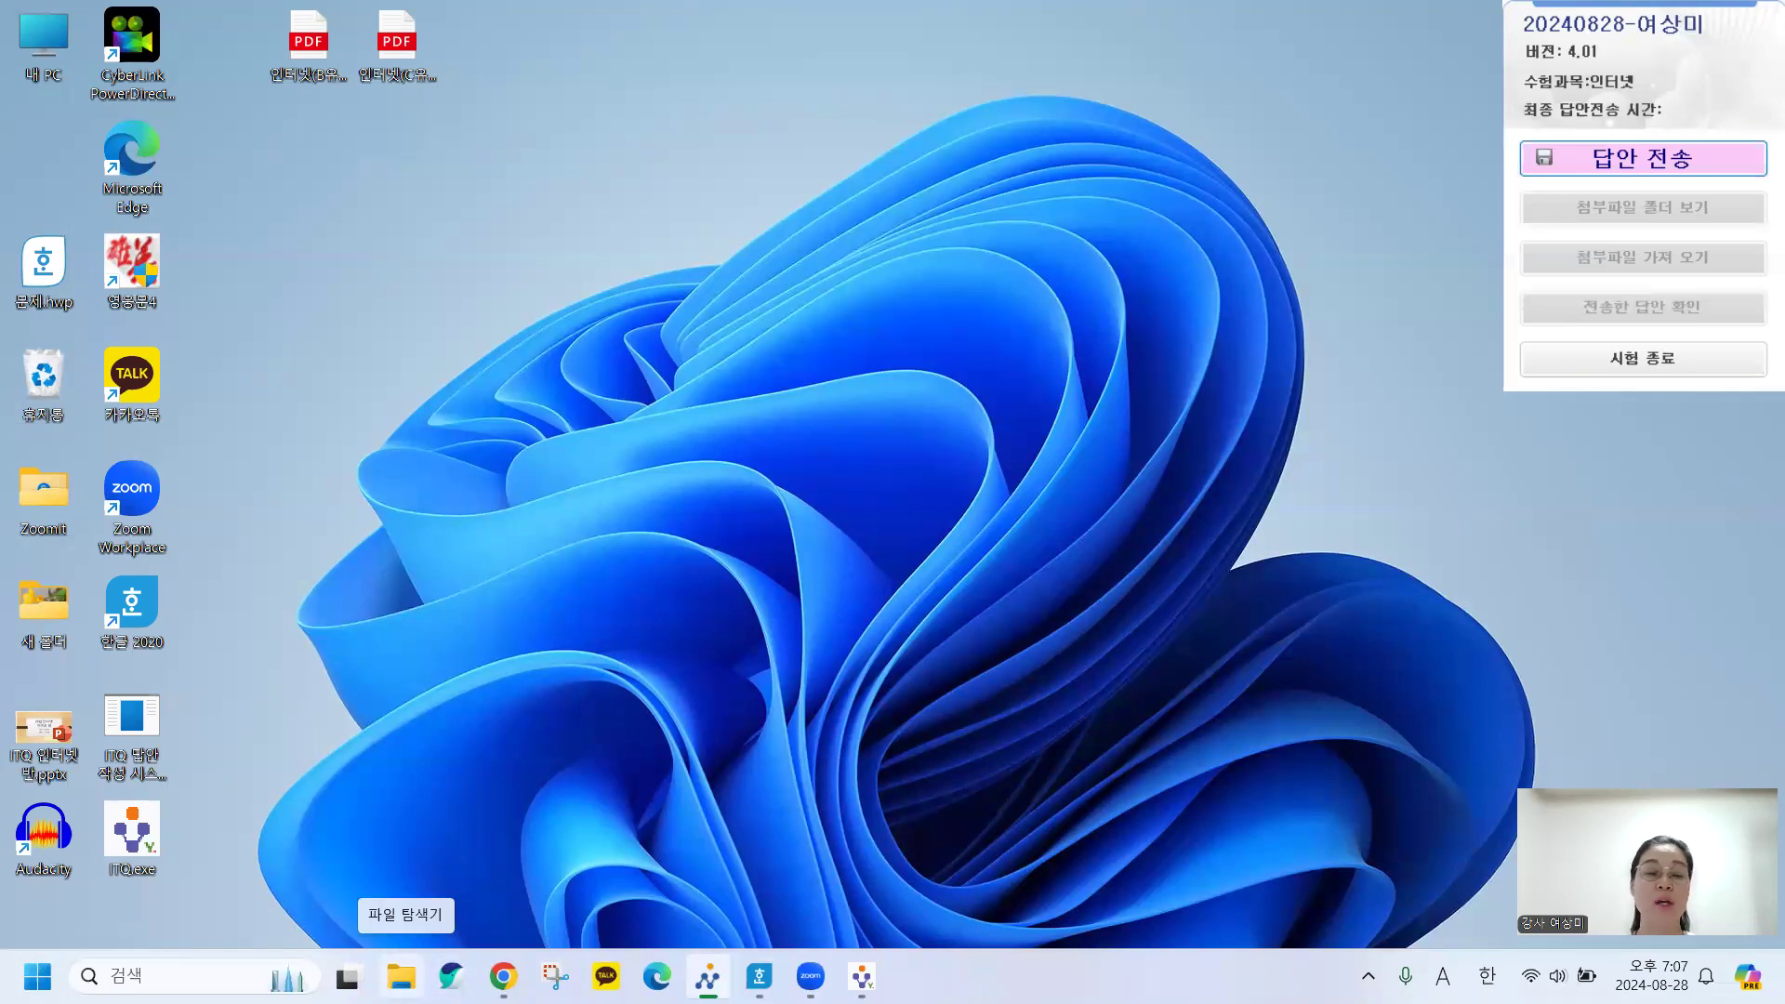
pyautogui.click(401, 976)
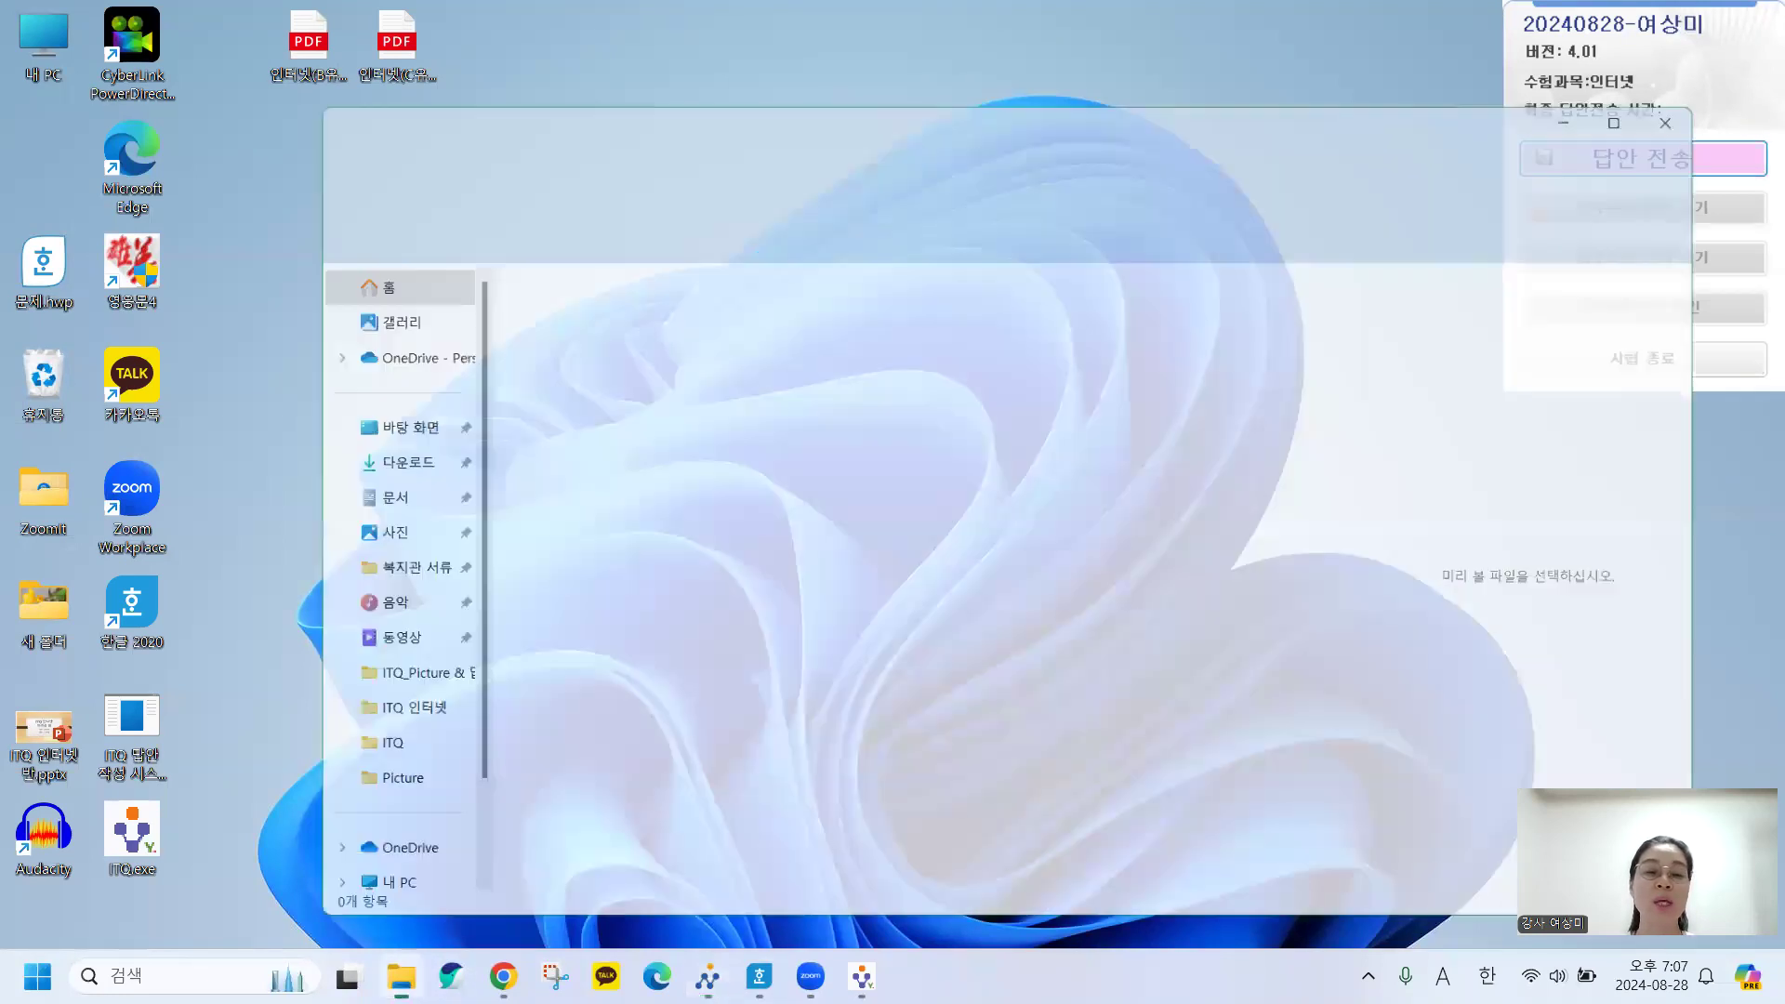
# Browse 다운로드 > 202402_인터넷 > 102_인터넷 and open 인터넷(B유형)_문제지.pdf.
pyautogui.moveTo(1000, 104); pyautogui.dragTo(882, 73)
pyautogui.doubleClick(862, 307)
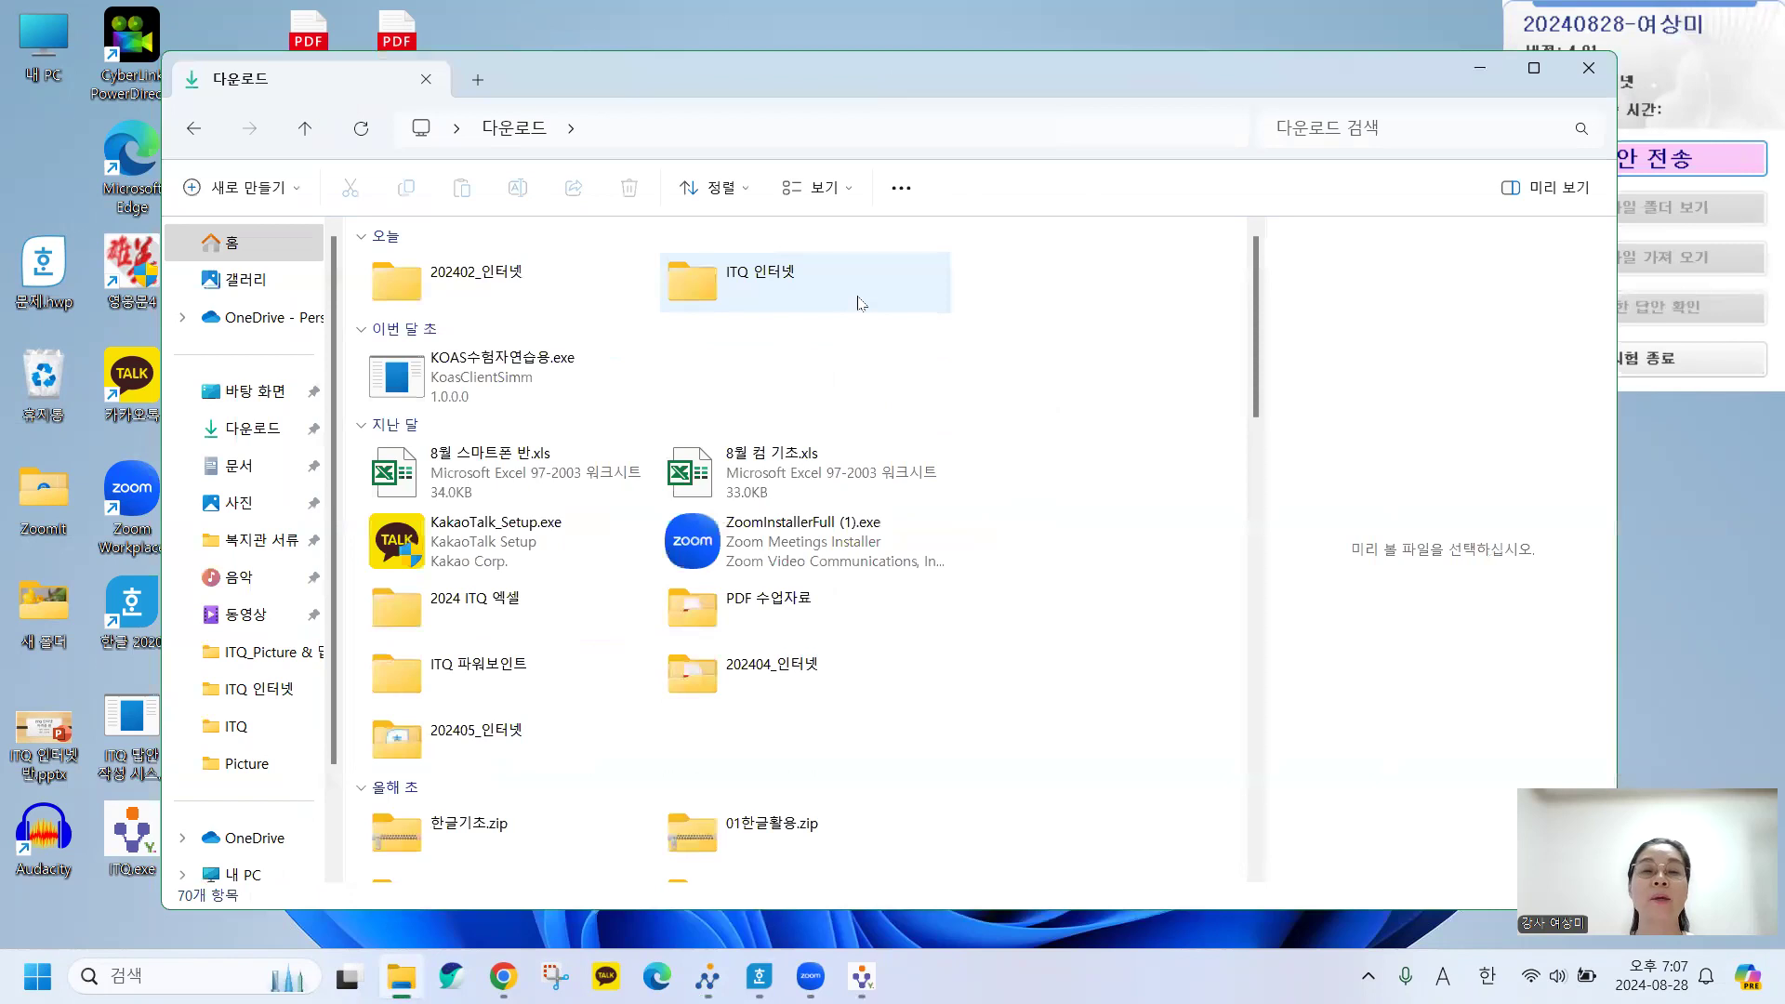
pyautogui.doubleClick(474, 283)
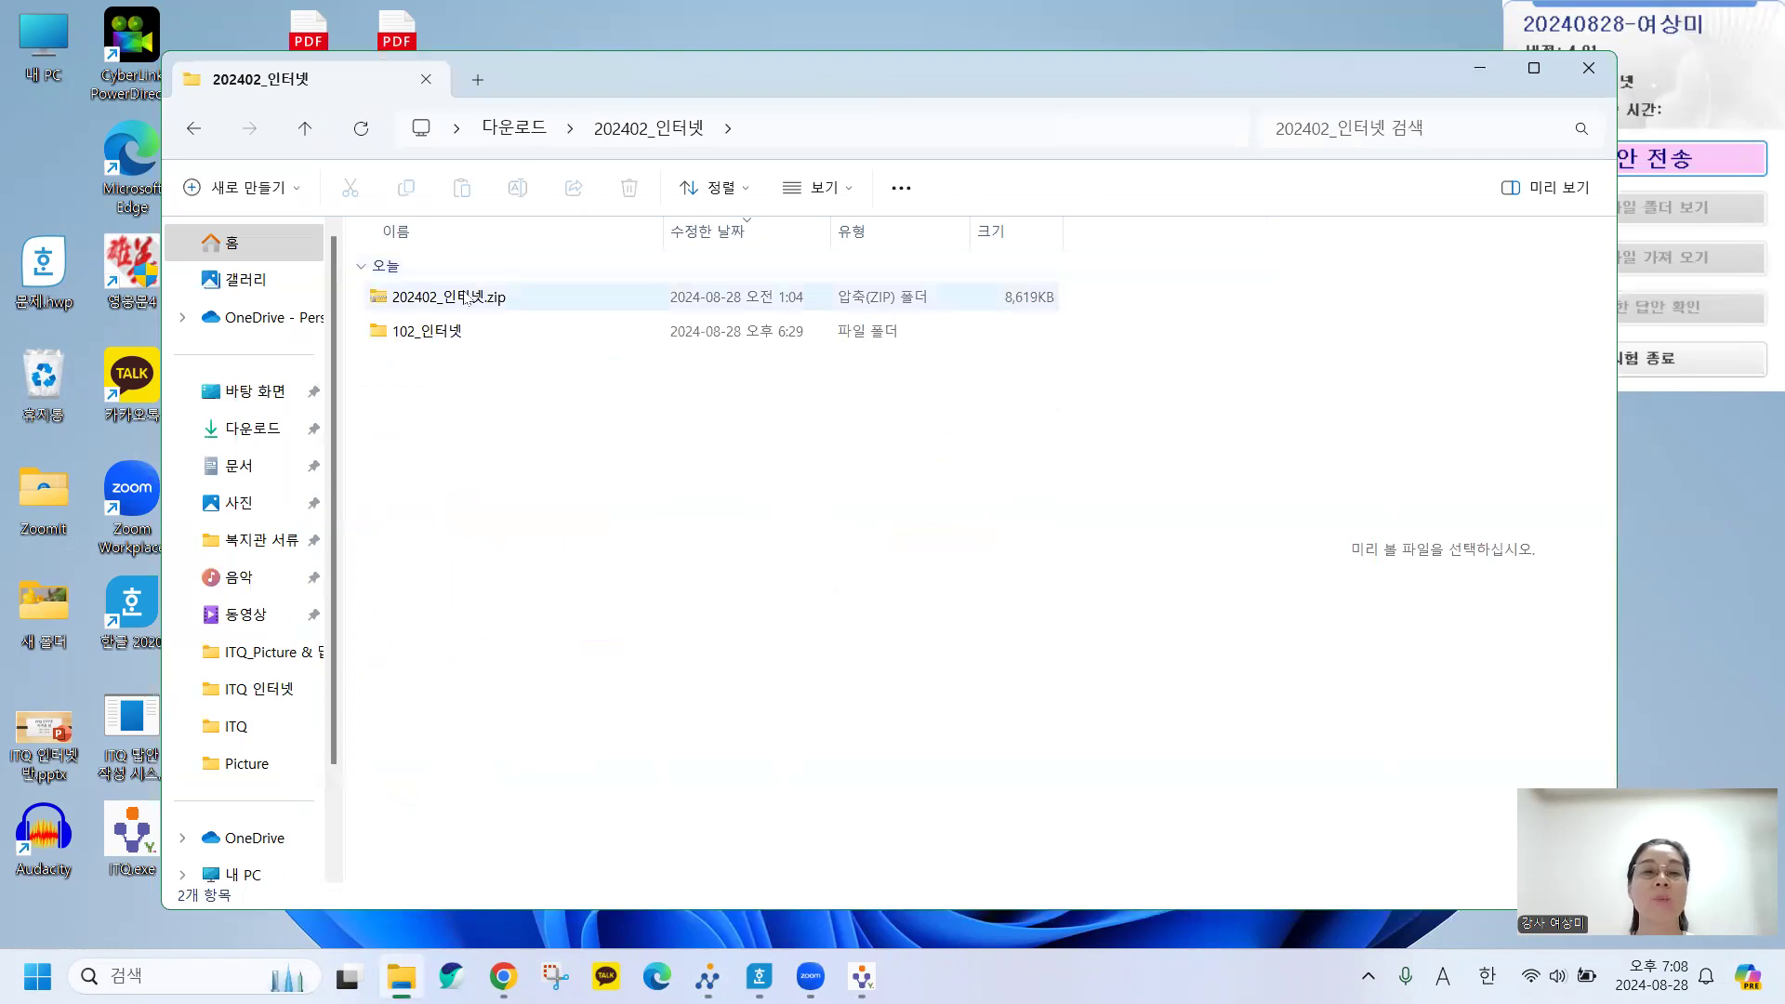
pyautogui.doubleClick(430, 333)
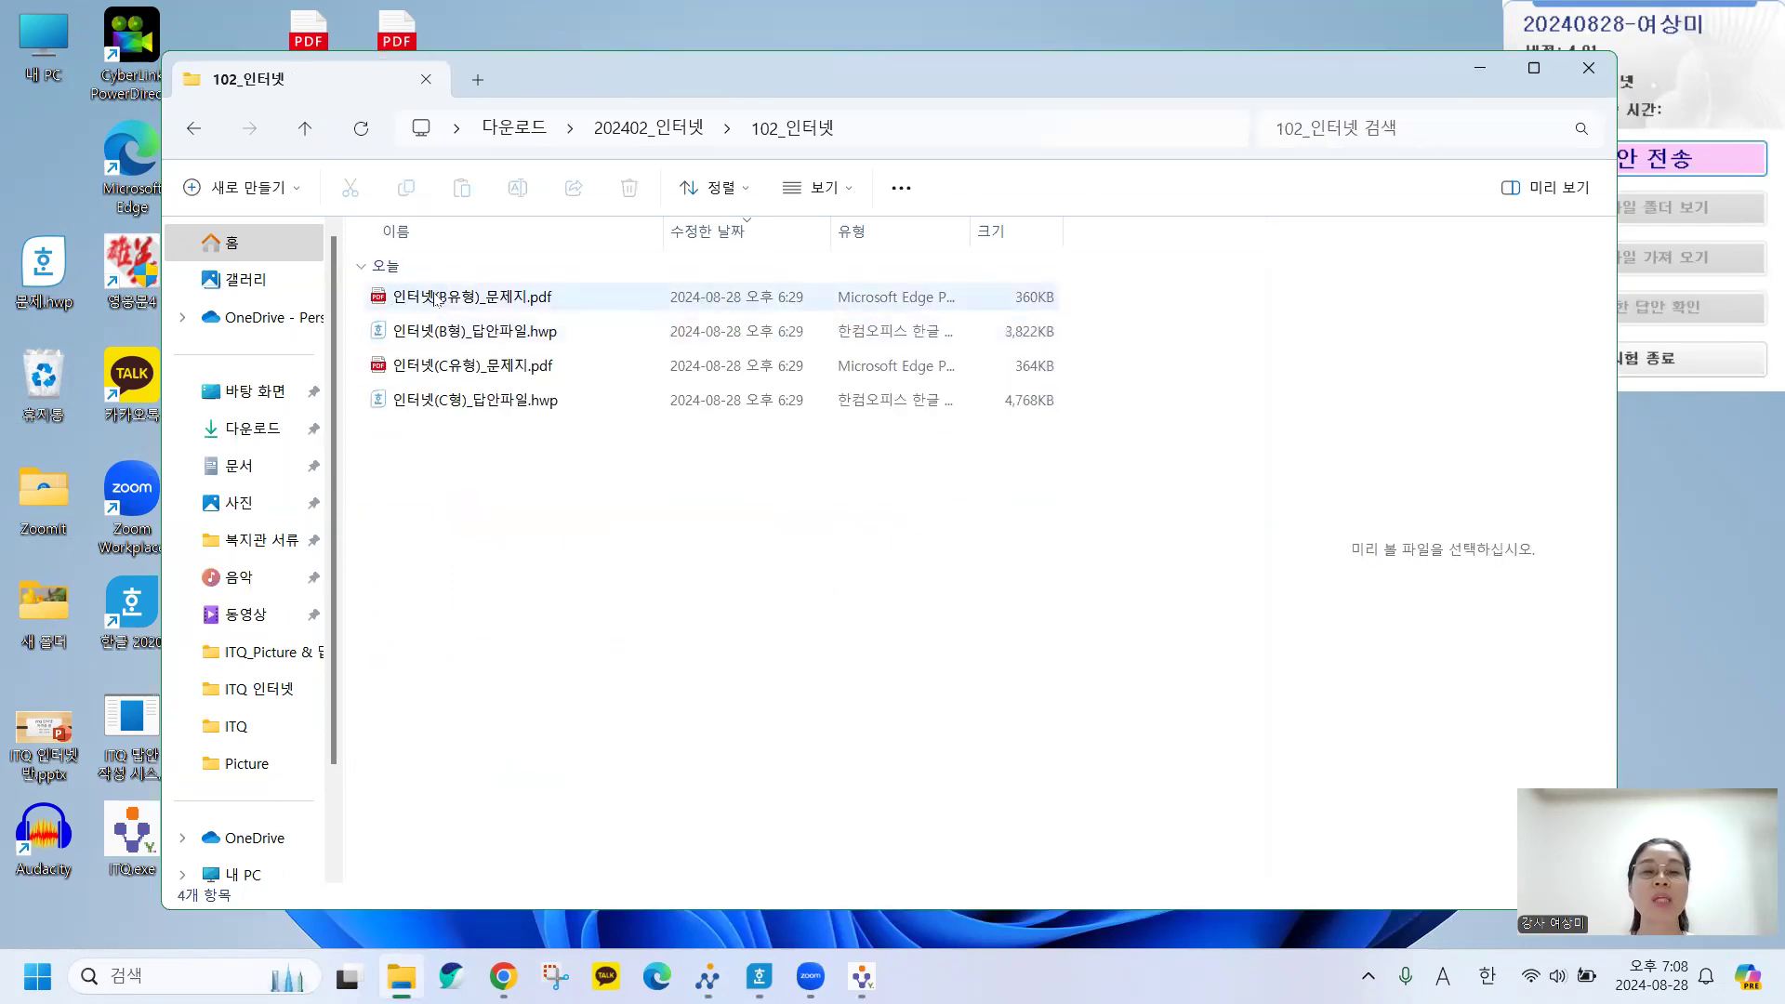
pyautogui.click(462, 298)
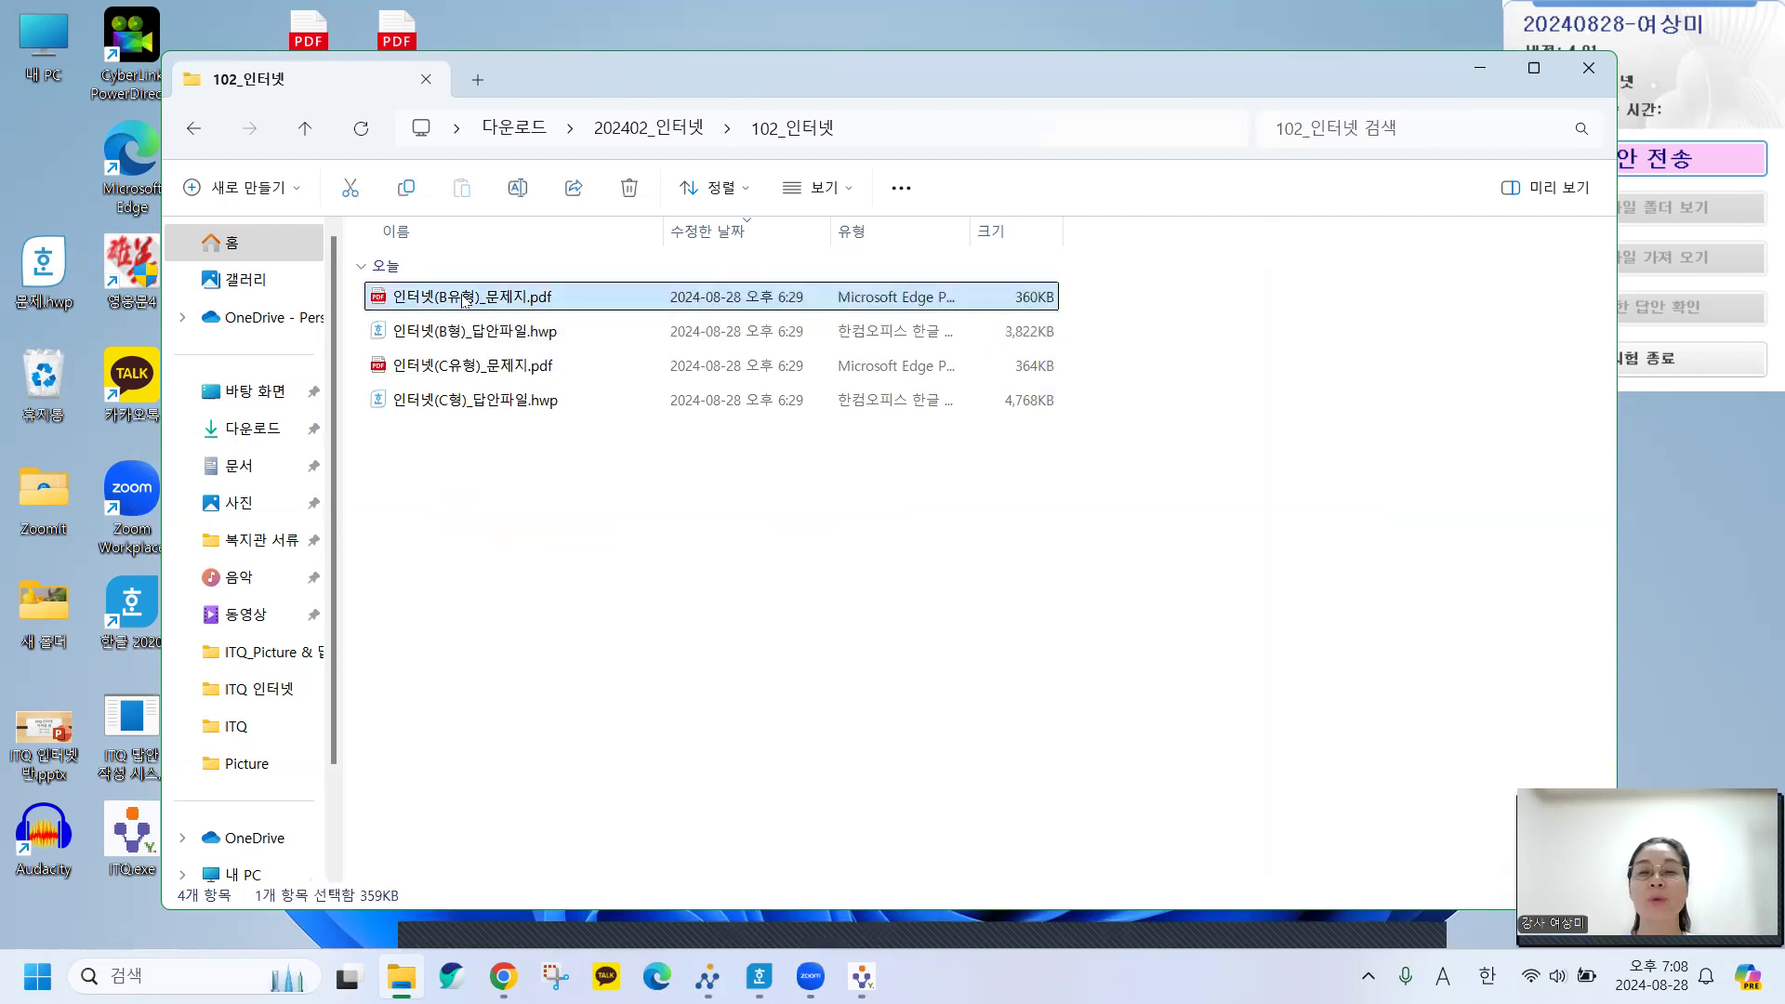
pyautogui.click(464, 298)
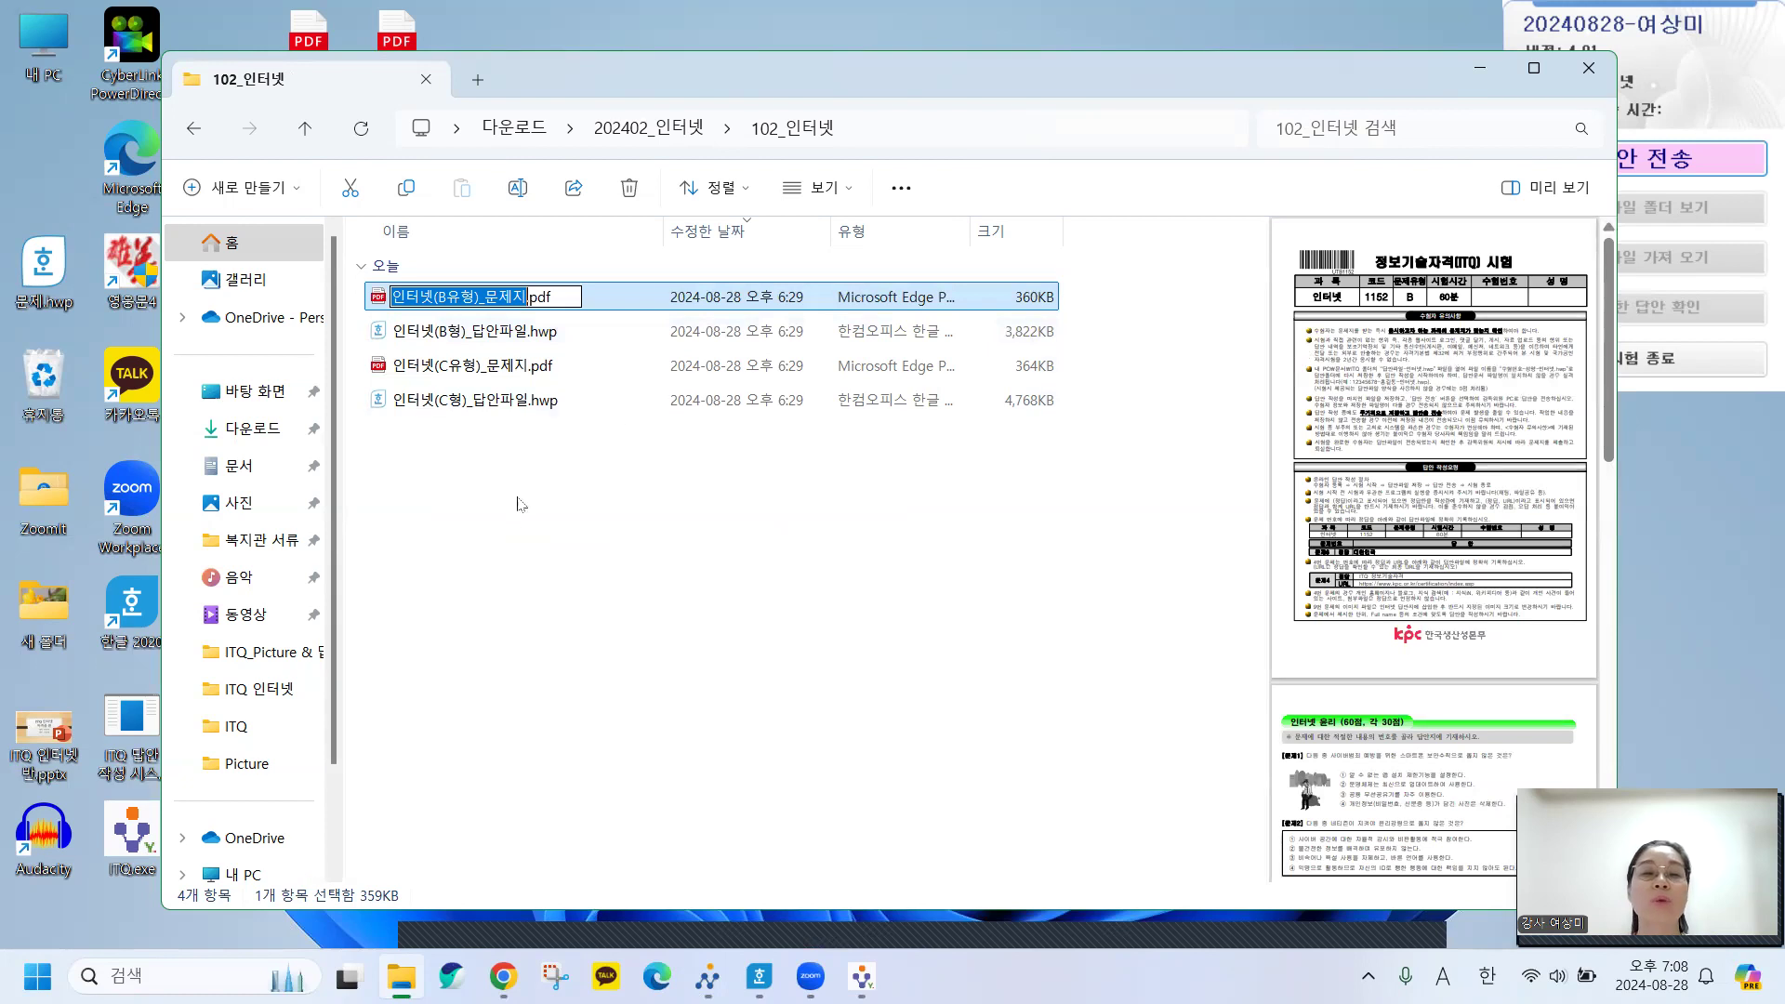
pyautogui.press('Return')
pyautogui.doubleClick(413, 300)
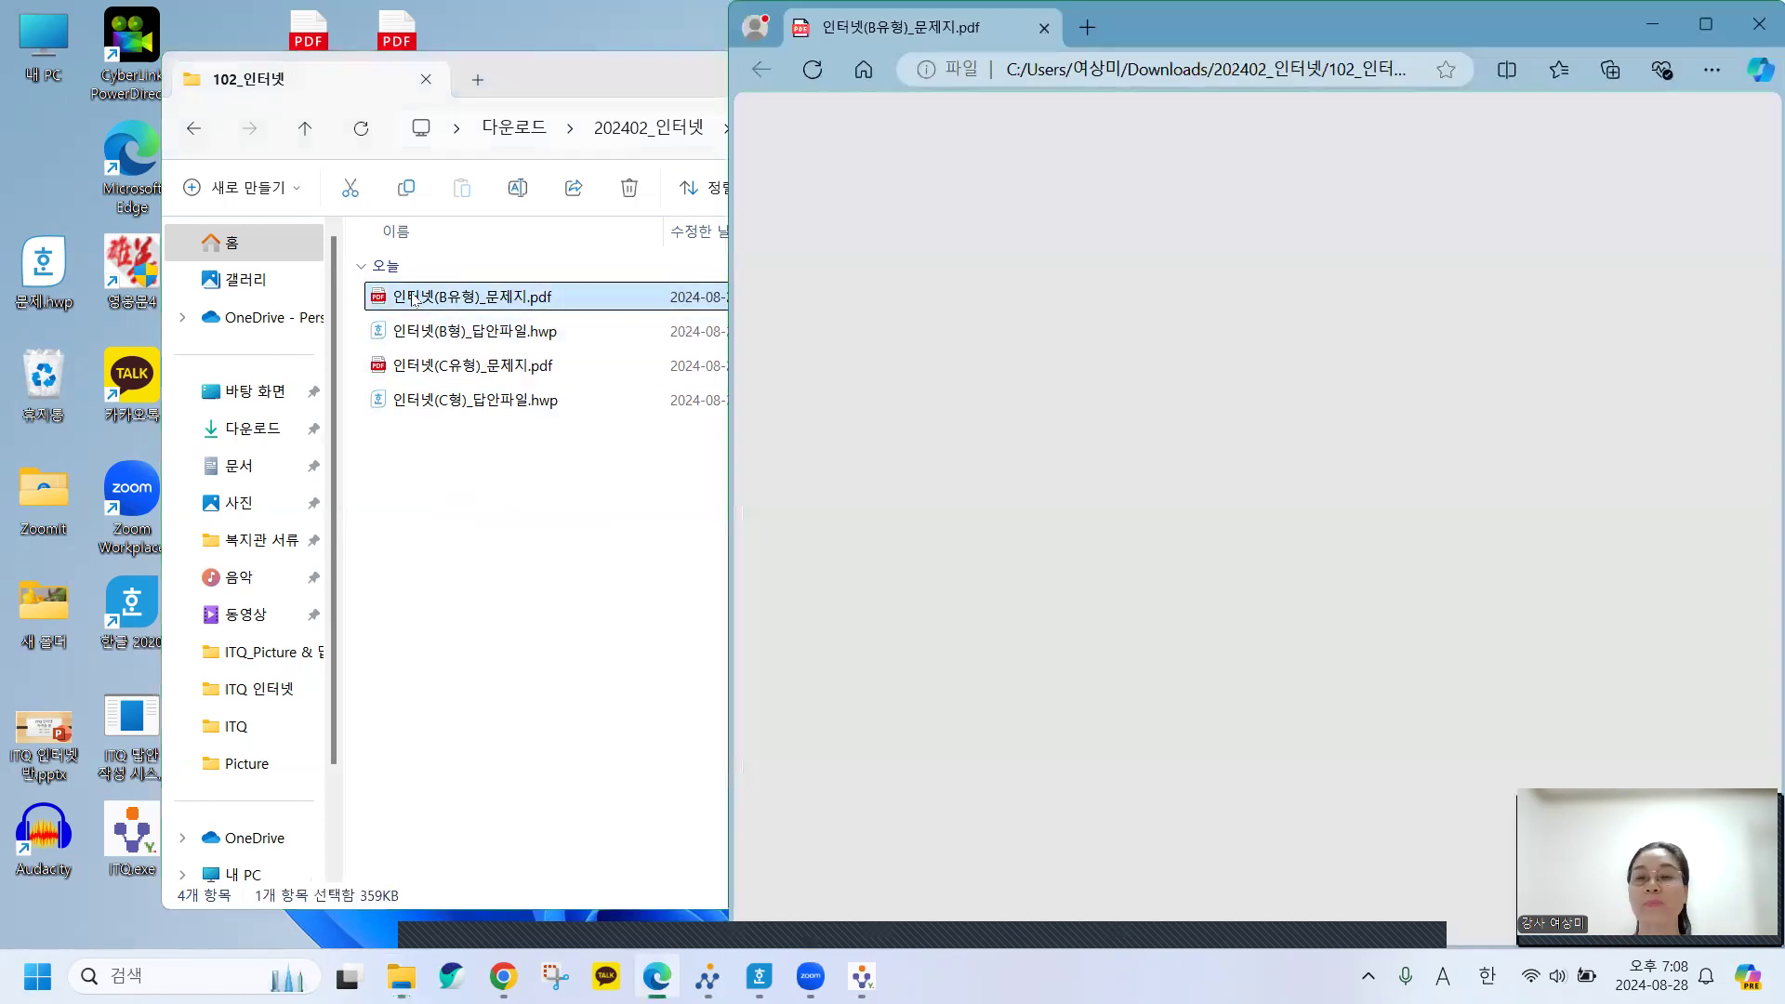
# Close File Explorer and zoom in on the question paper in Edge.
pyautogui.doubleClick(620, 88)
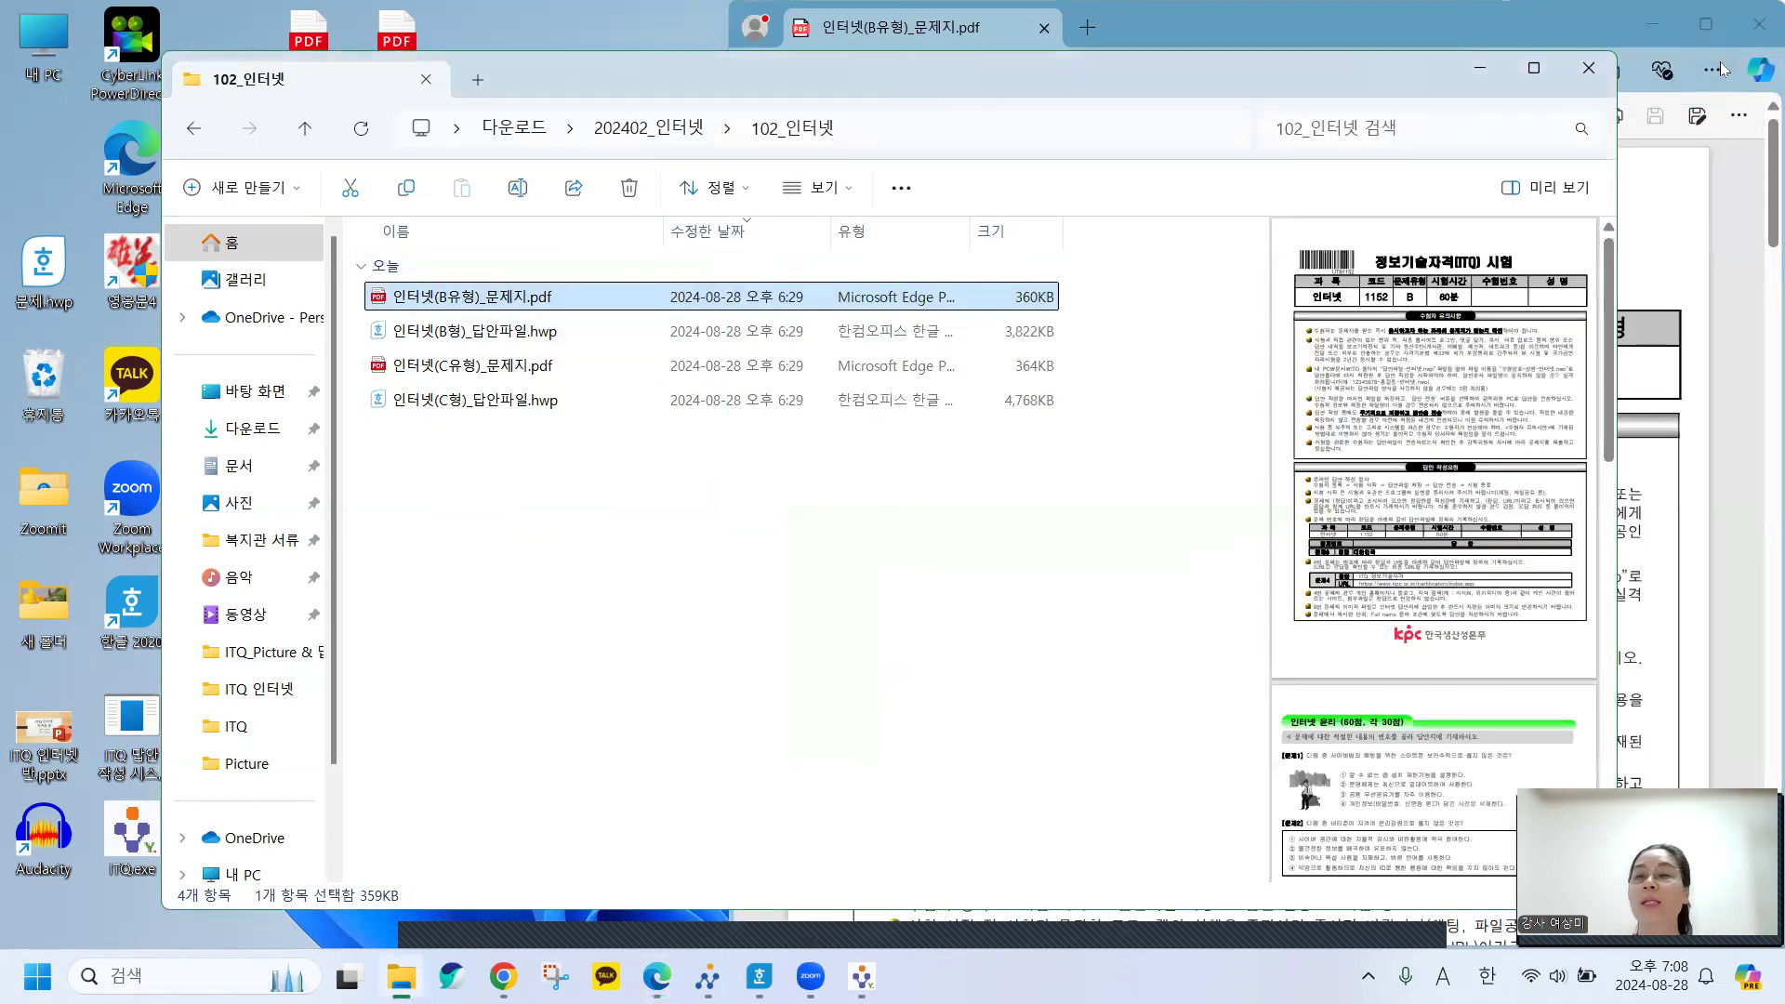
pyautogui.click(1589, 69)
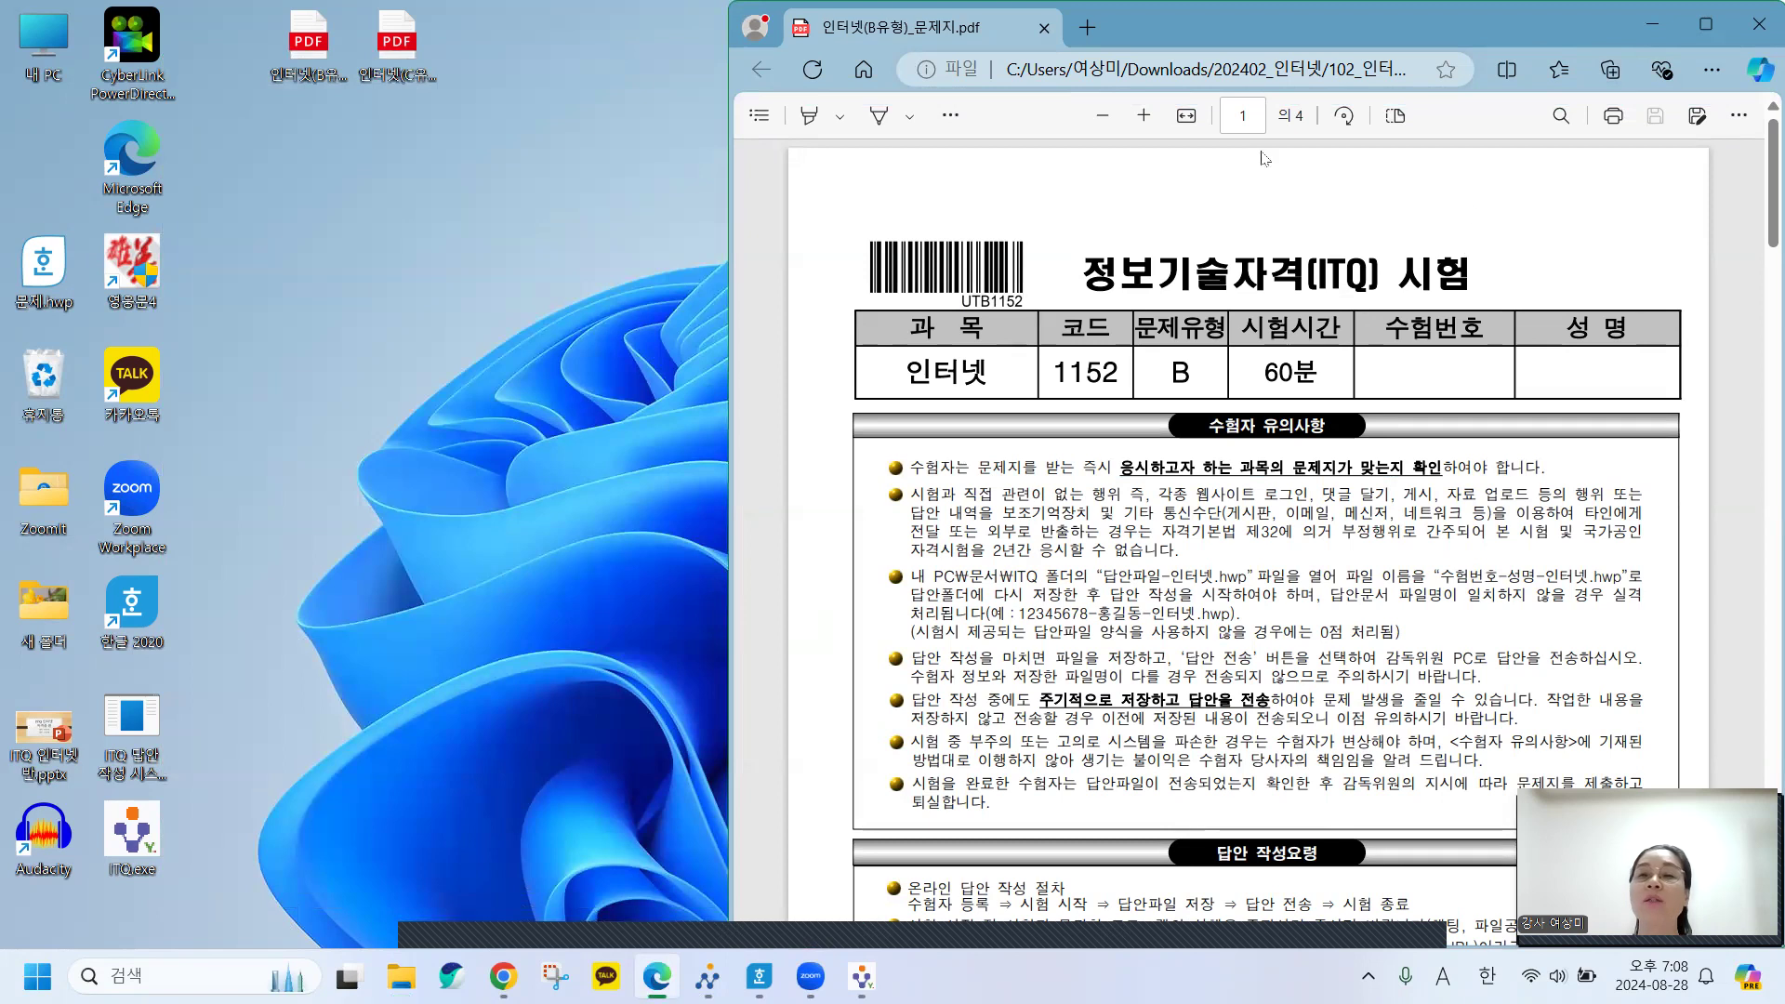
pyautogui.click(1144, 115)
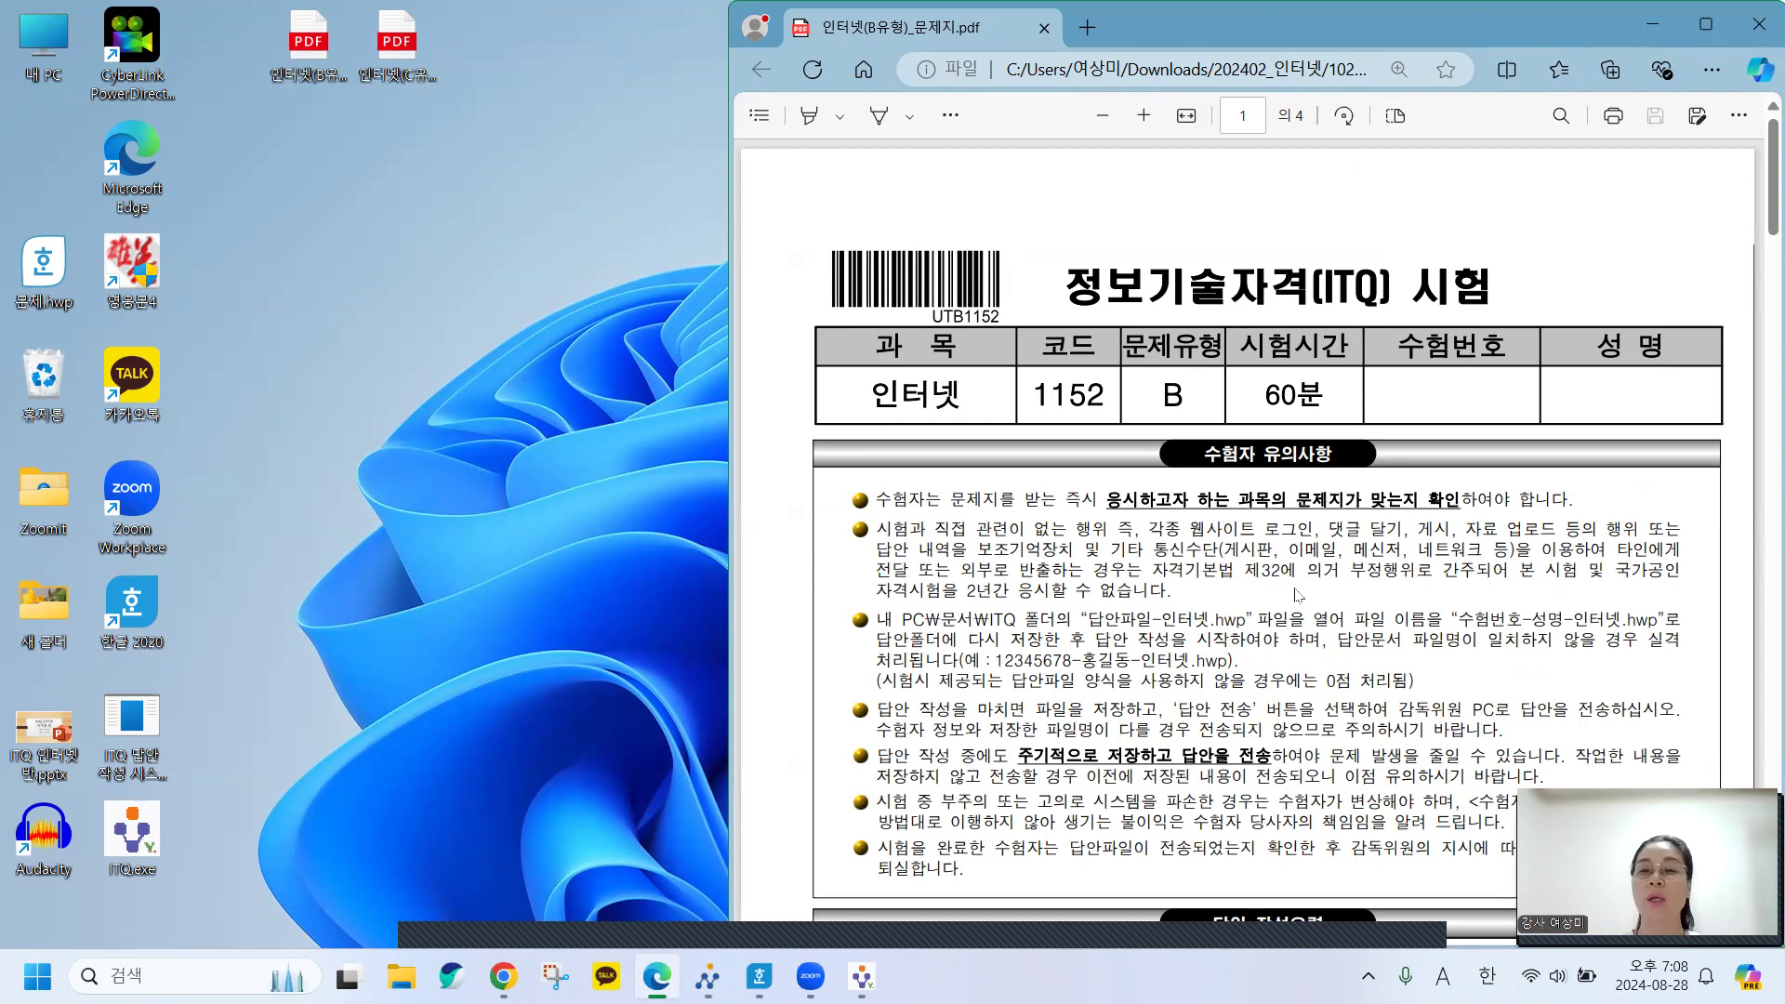
pyautogui.scroll(-1, 1333, 613)
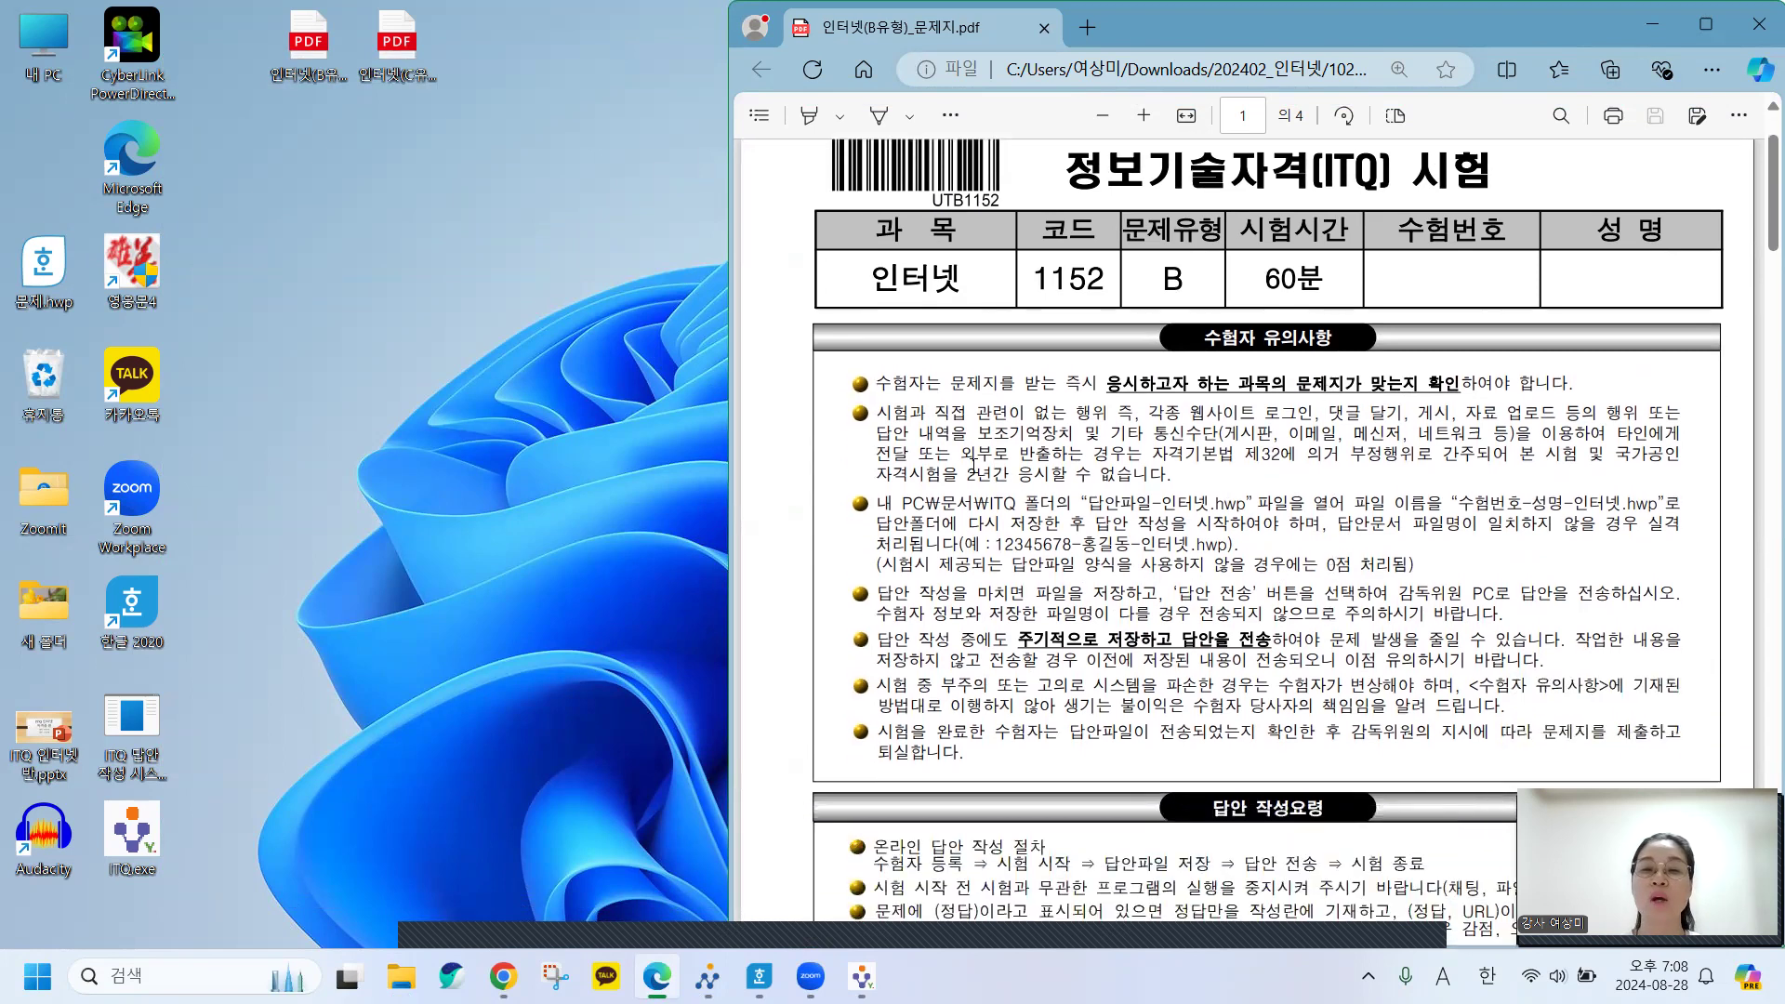
# Highlight the answer-file naming rules, including 수험번호-성명-인터넷.hwp, in the answer-writing guidelines.
pyautogui.moveTo(878, 503); pyautogui.dragTo(1227, 545)
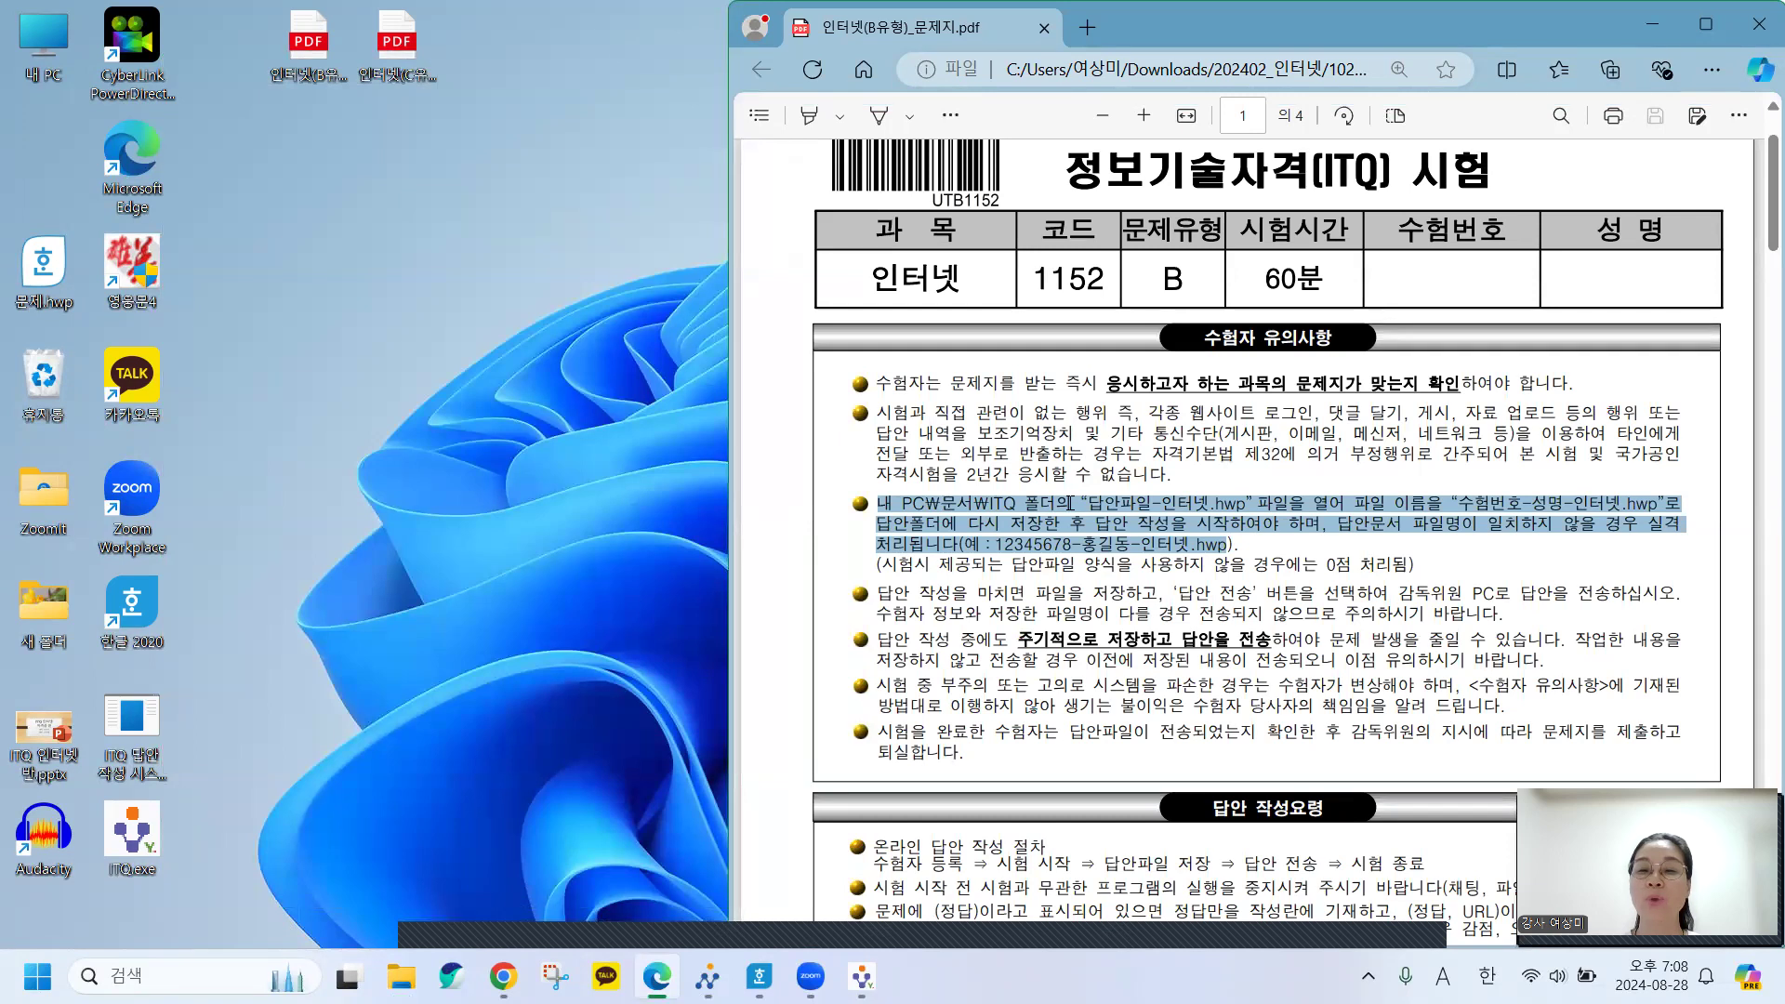
pyautogui.moveTo(1081, 503); pyautogui.dragTo(1209, 504)
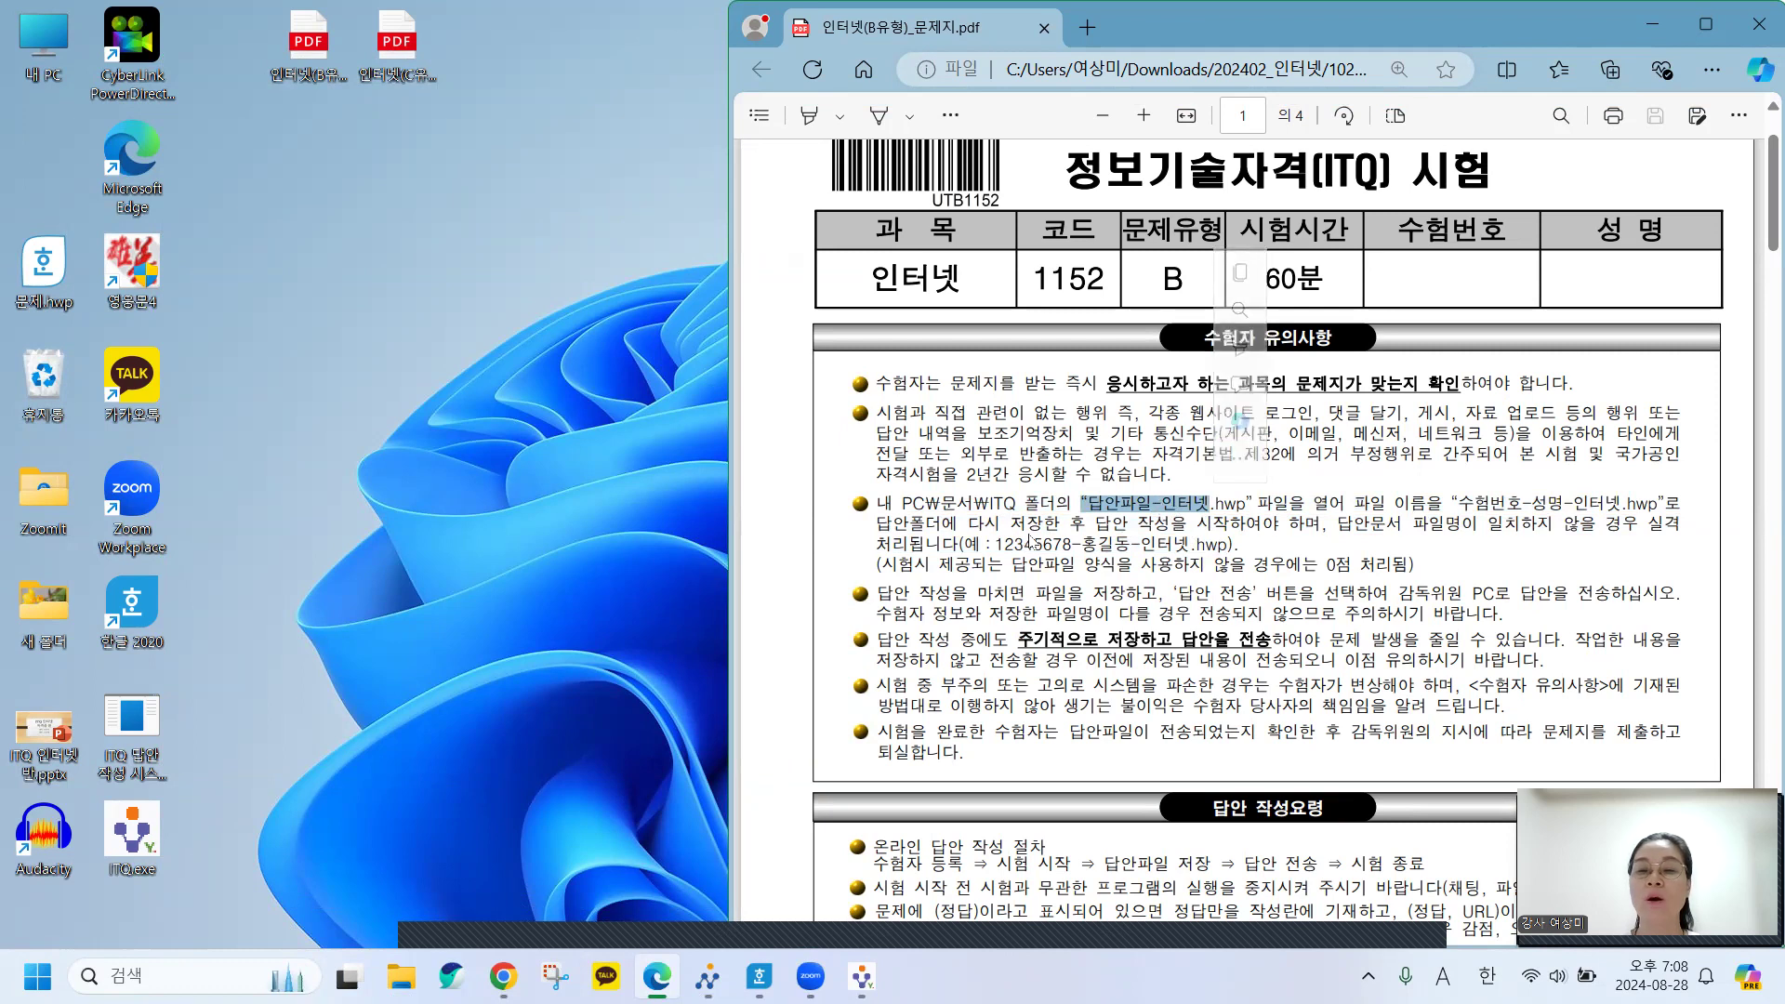
pyautogui.click(1493, 510)
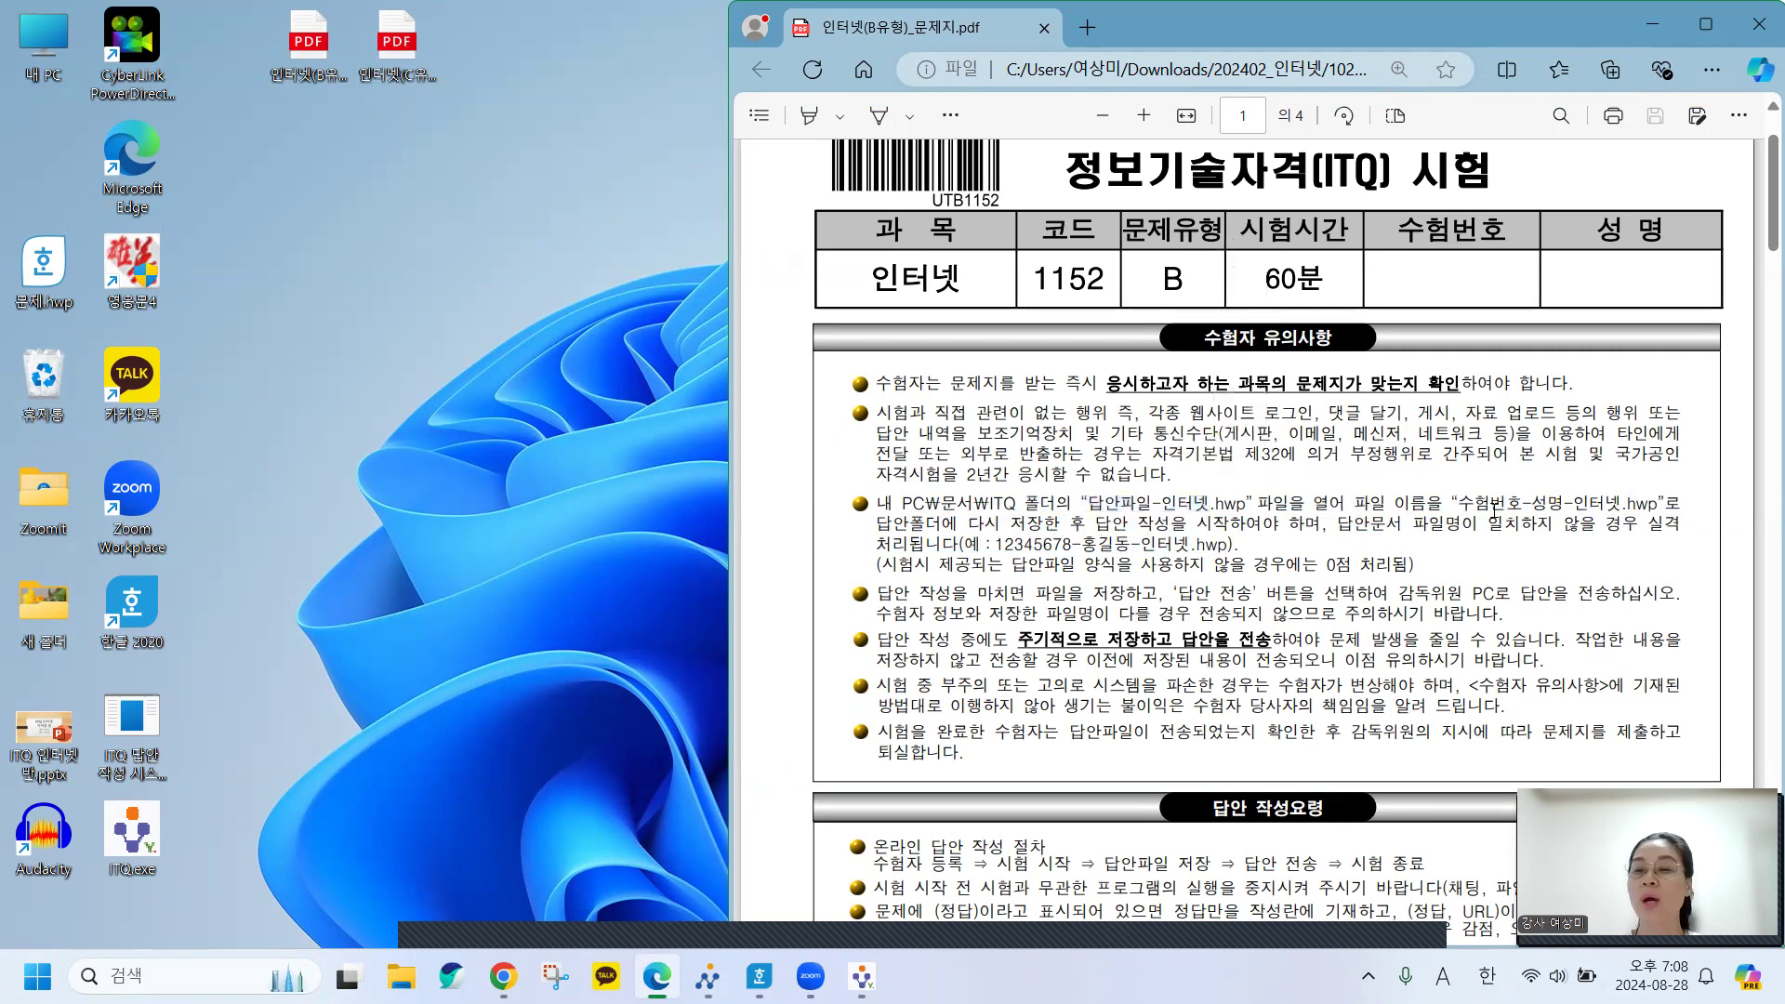
pyautogui.moveTo(1457, 507); pyautogui.dragTo(1631, 502)
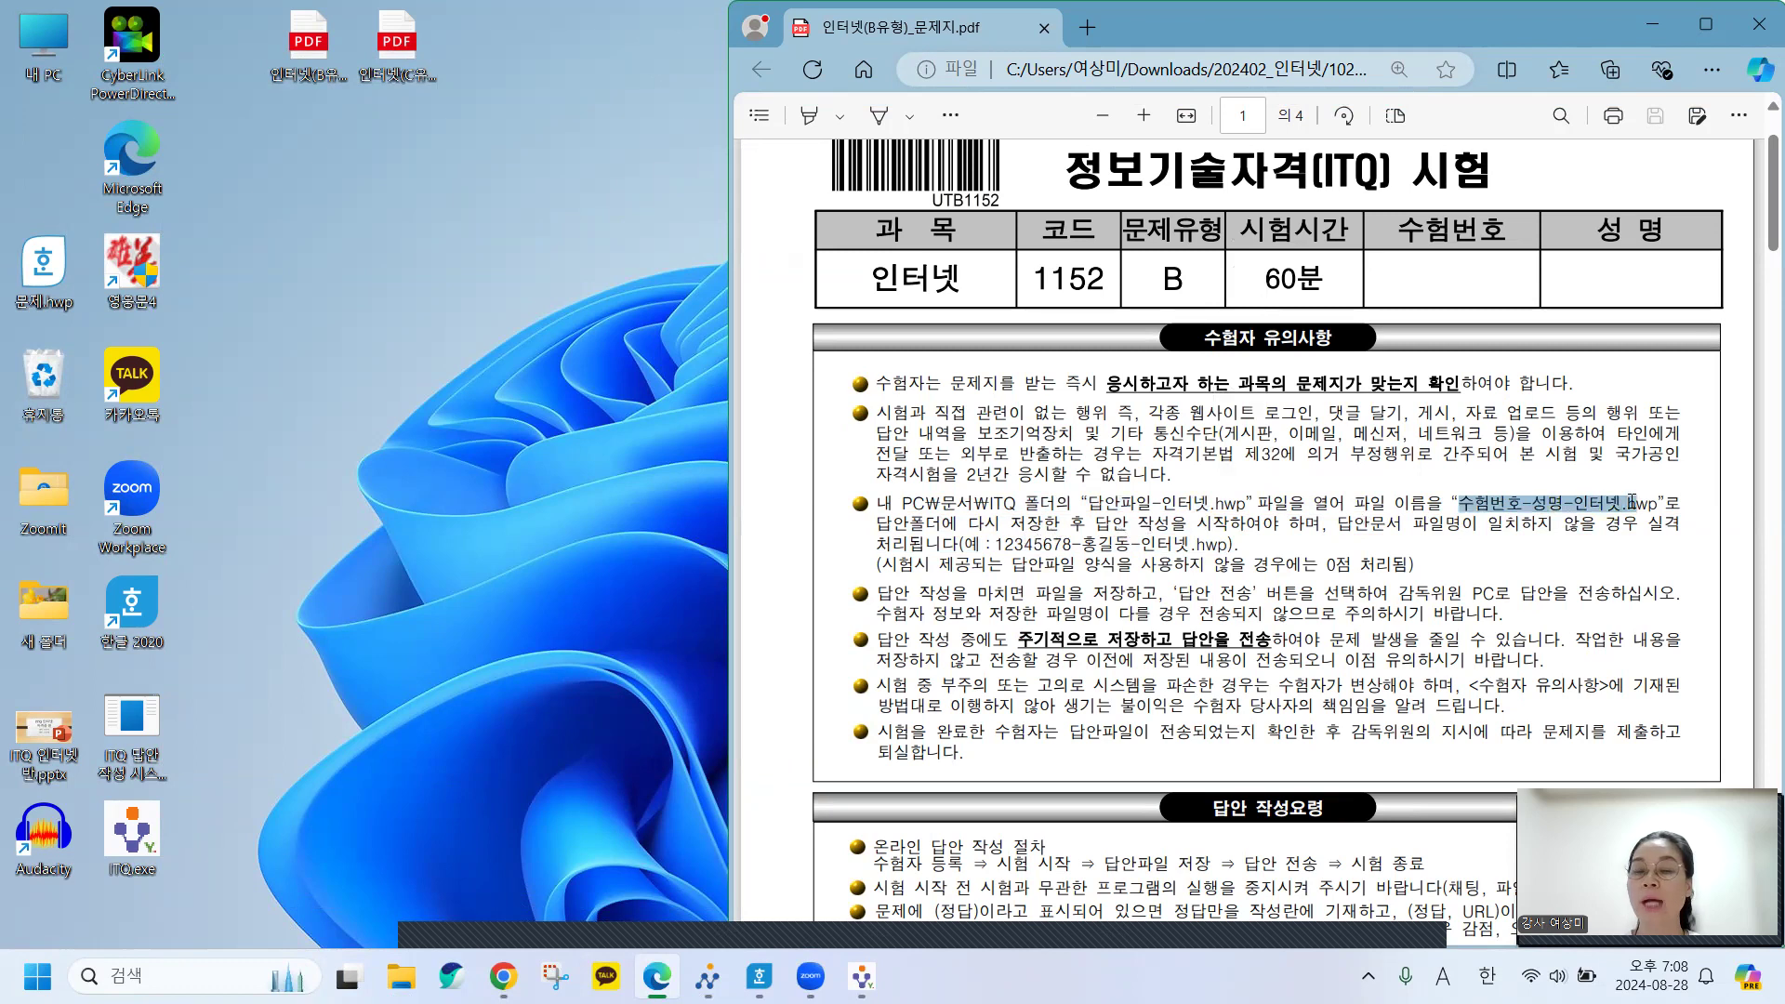
pyautogui.moveTo(967, 525); pyautogui.dragTo(1060, 524)
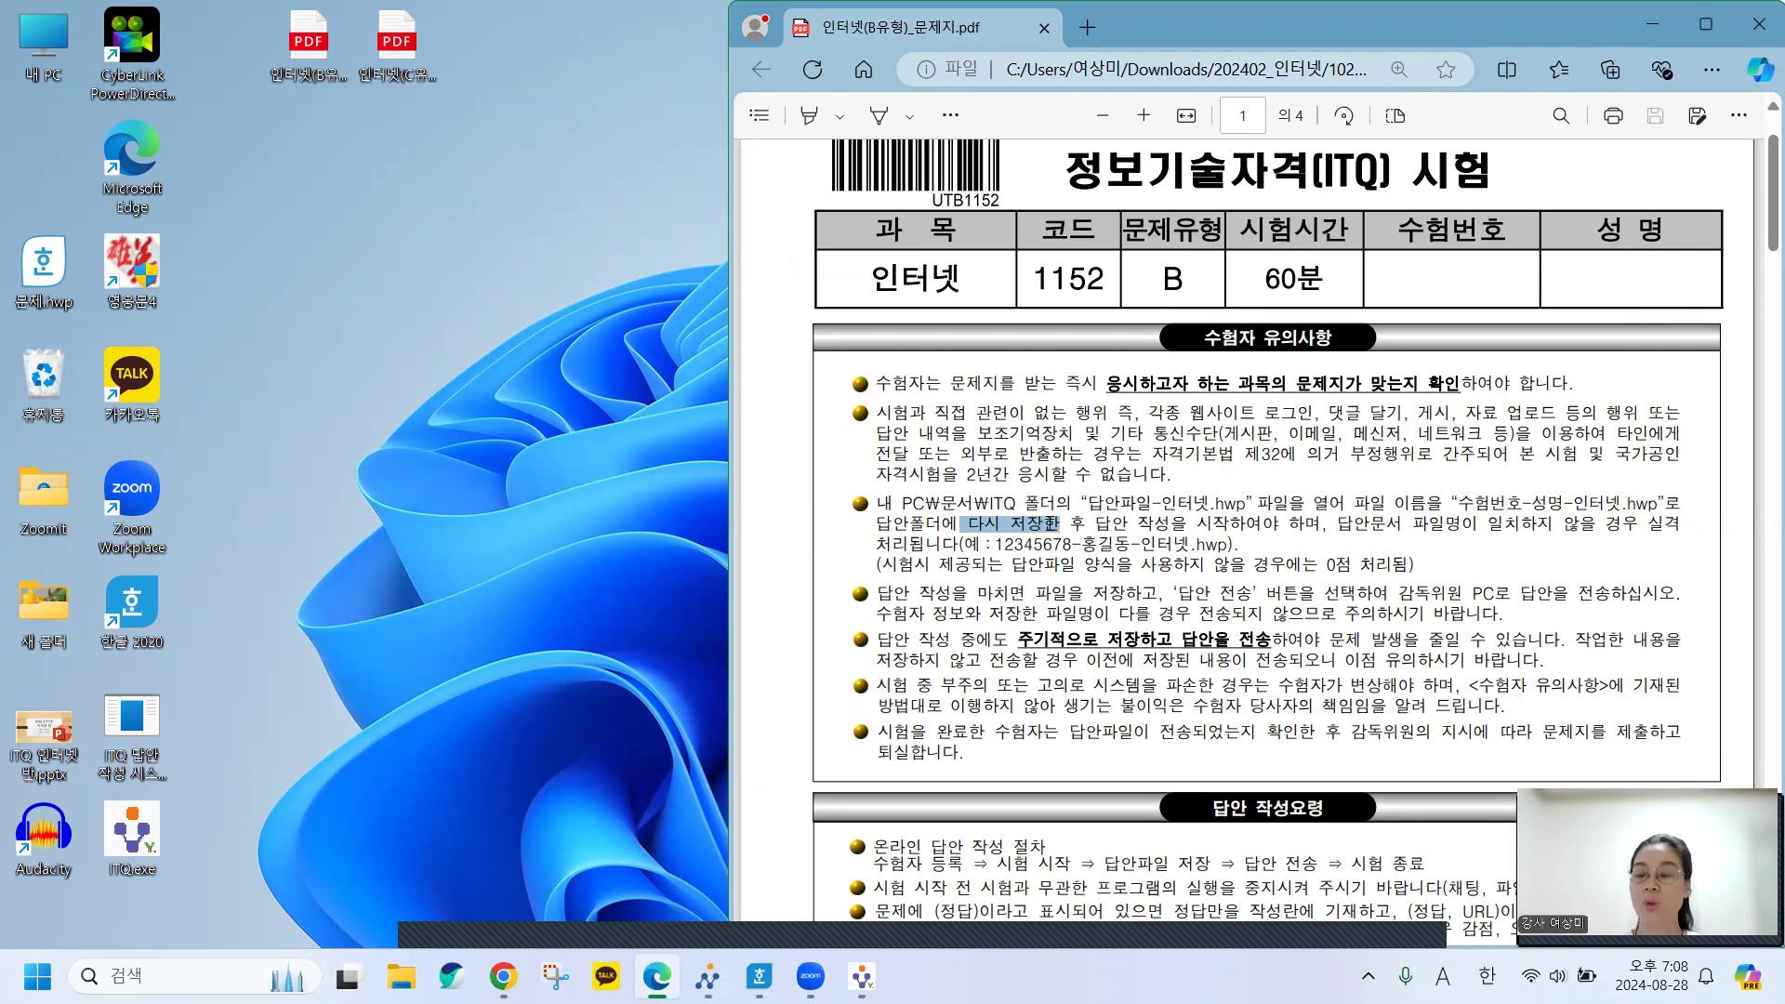
pyautogui.moveTo(1060, 525); pyautogui.dragTo(1052, 528)
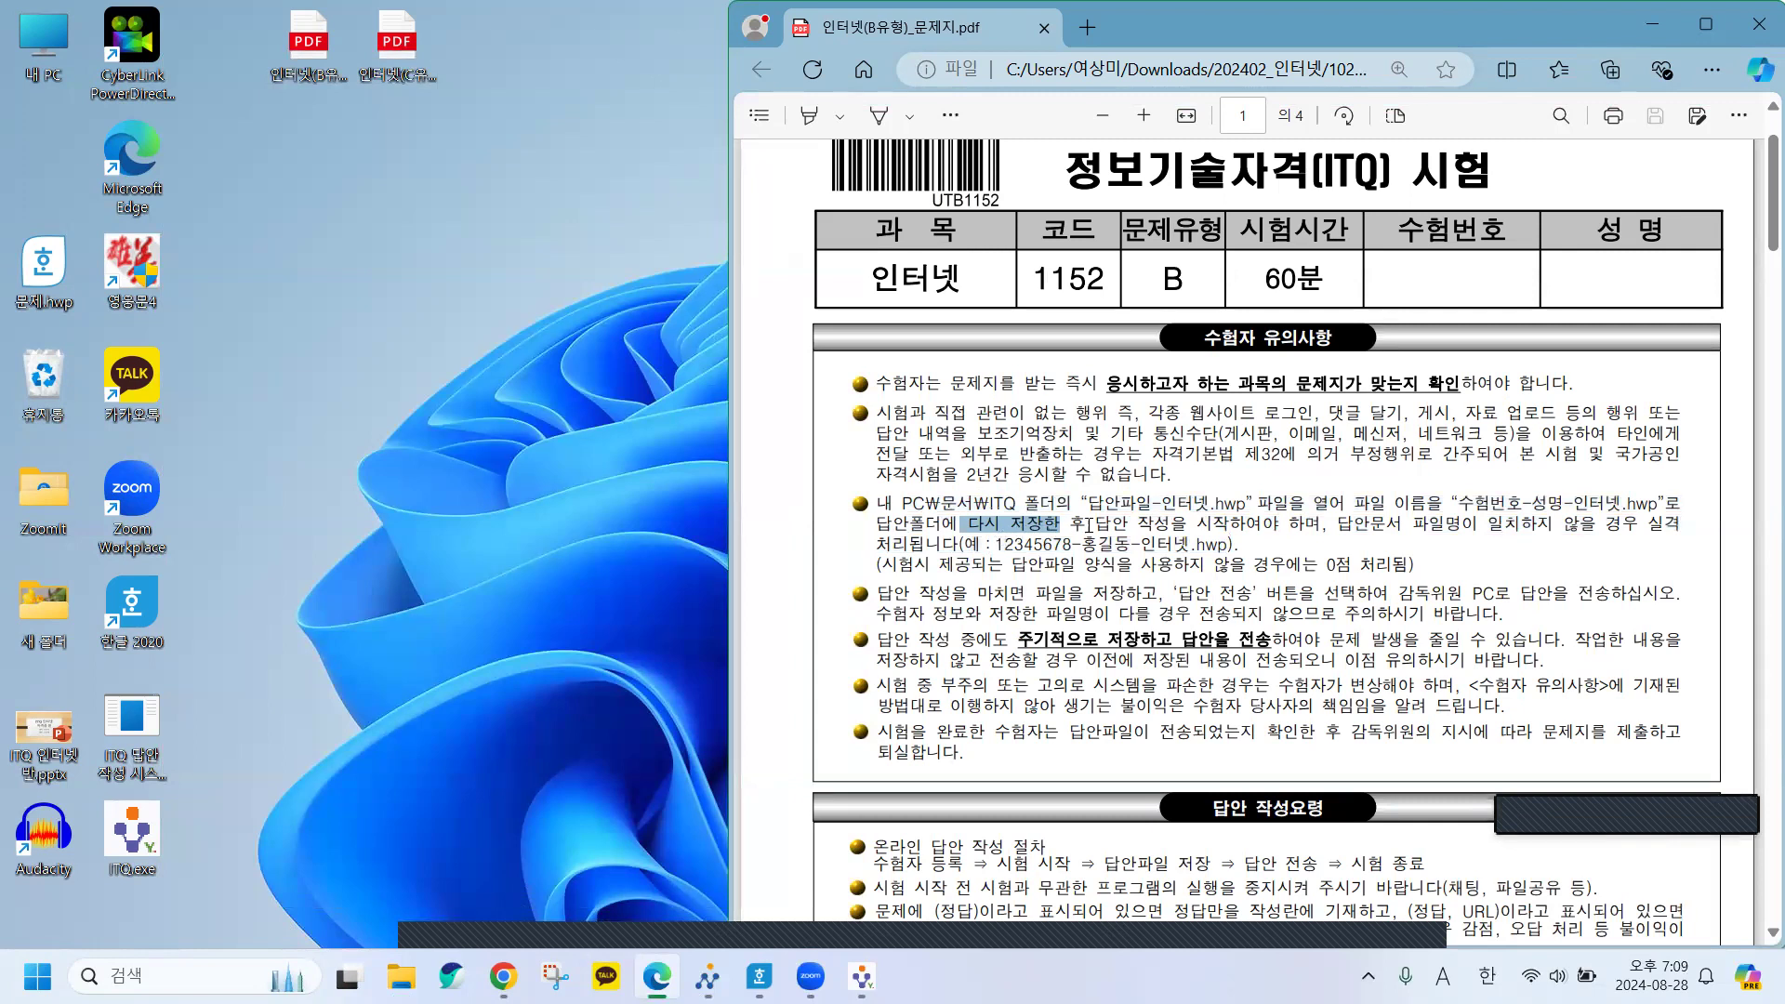
pyautogui.moveTo(1093, 523); pyautogui.dragTo(1135, 524)
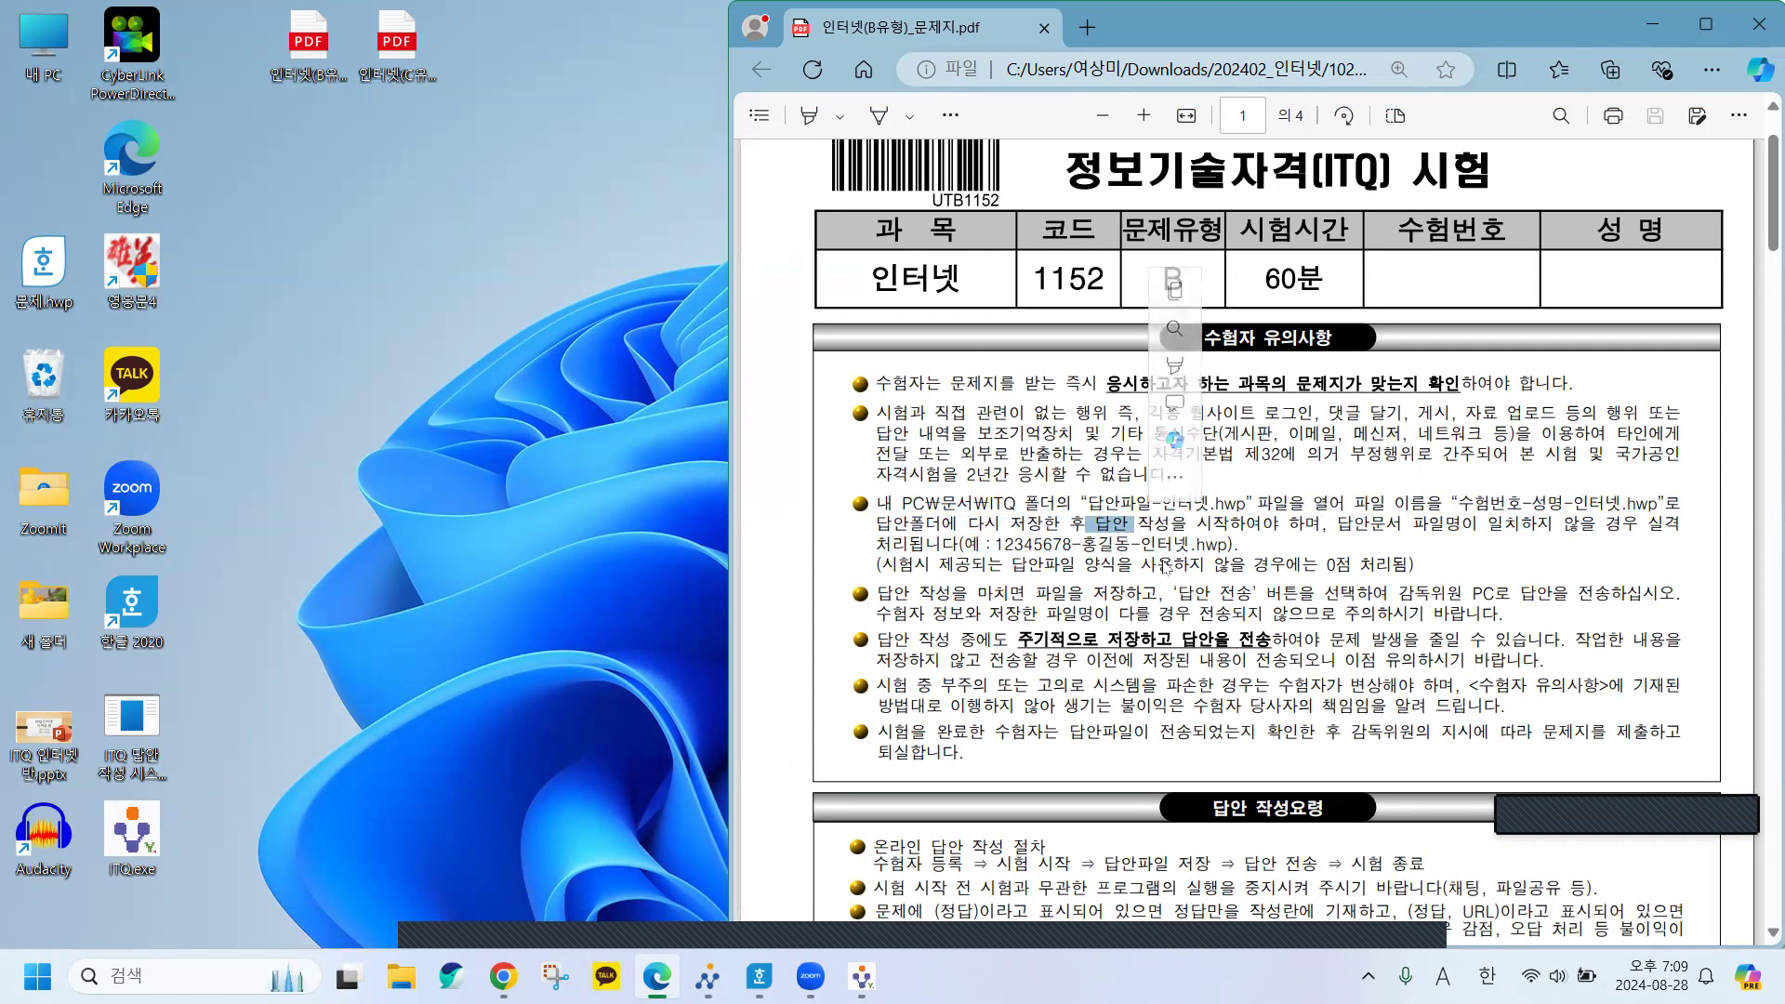
pyautogui.click(994, 547)
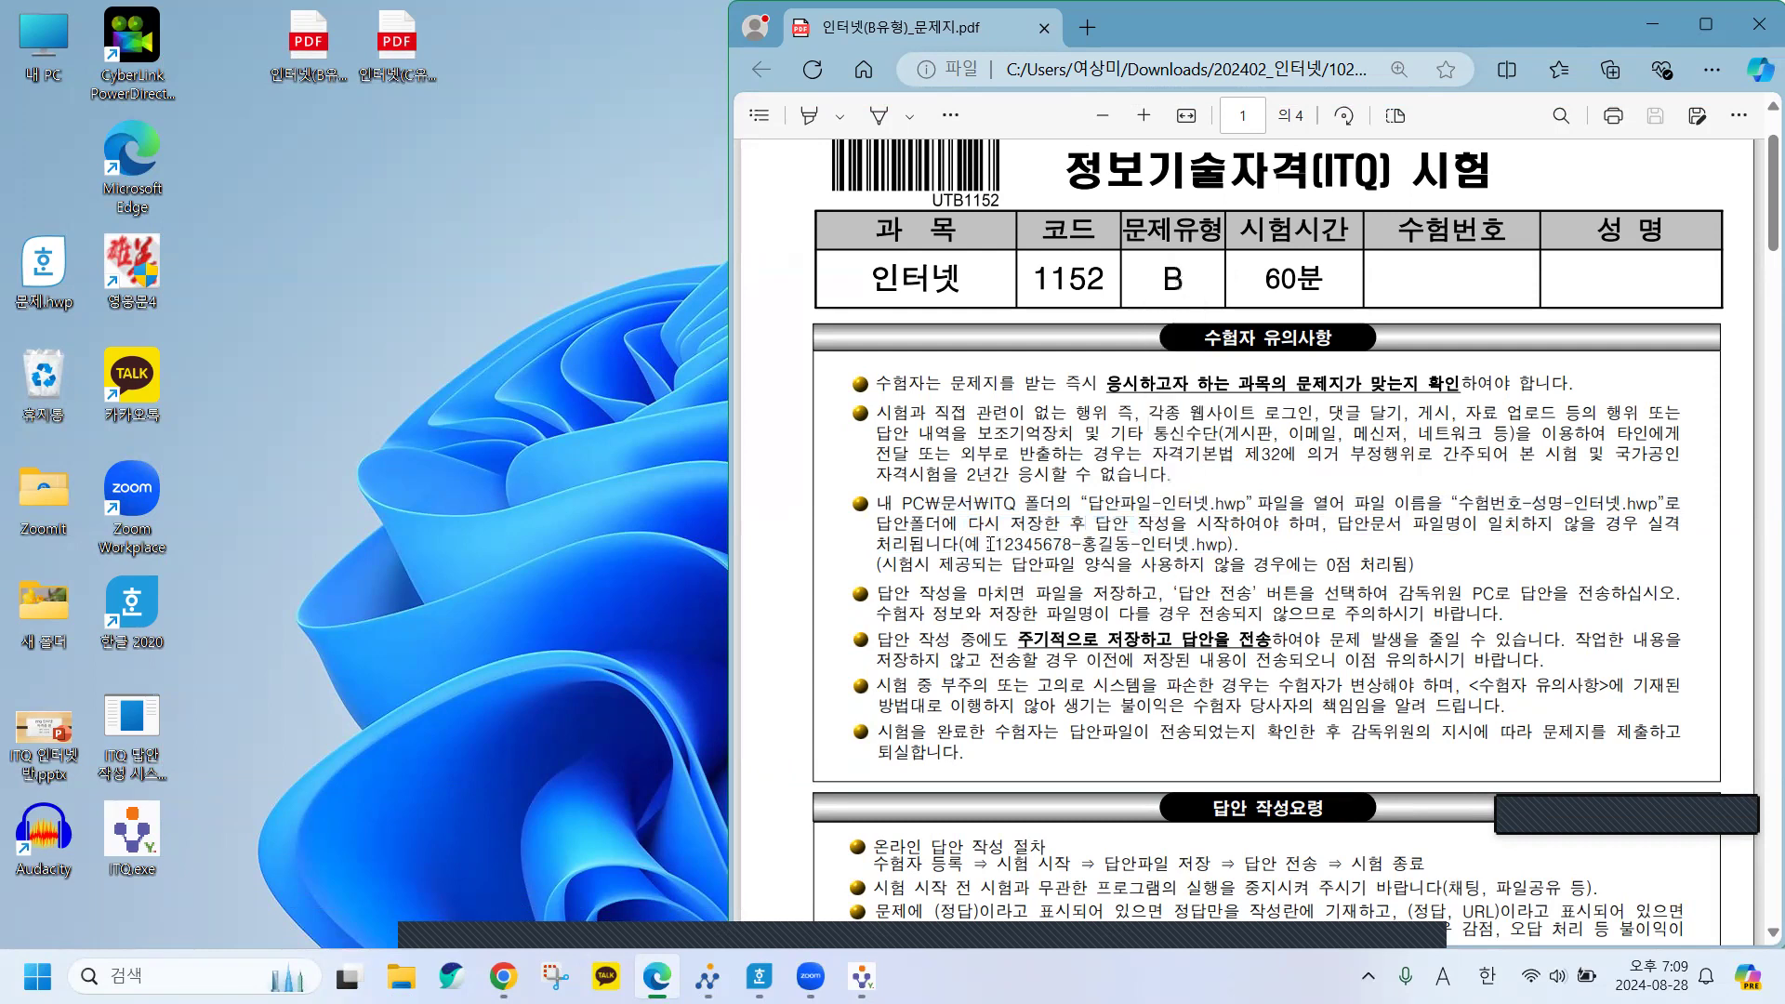
pyautogui.moveTo(989, 544); pyautogui.dragTo(1235, 550)
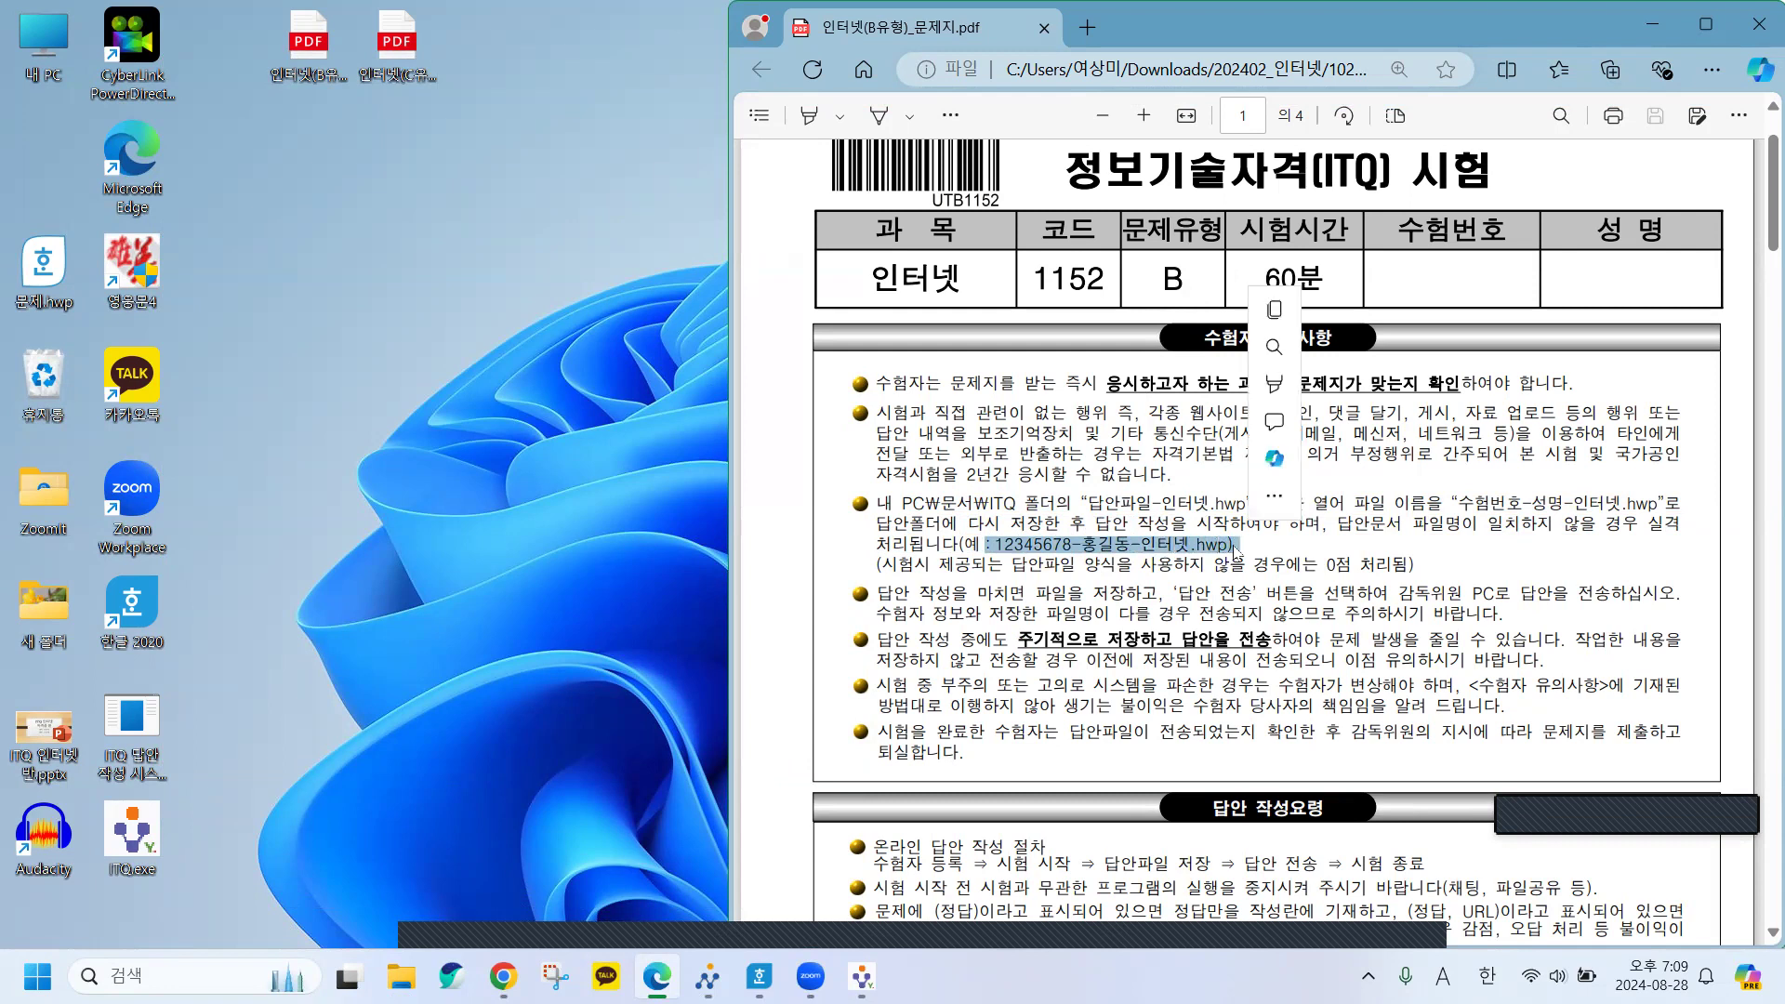
pyautogui.click(1098, 546)
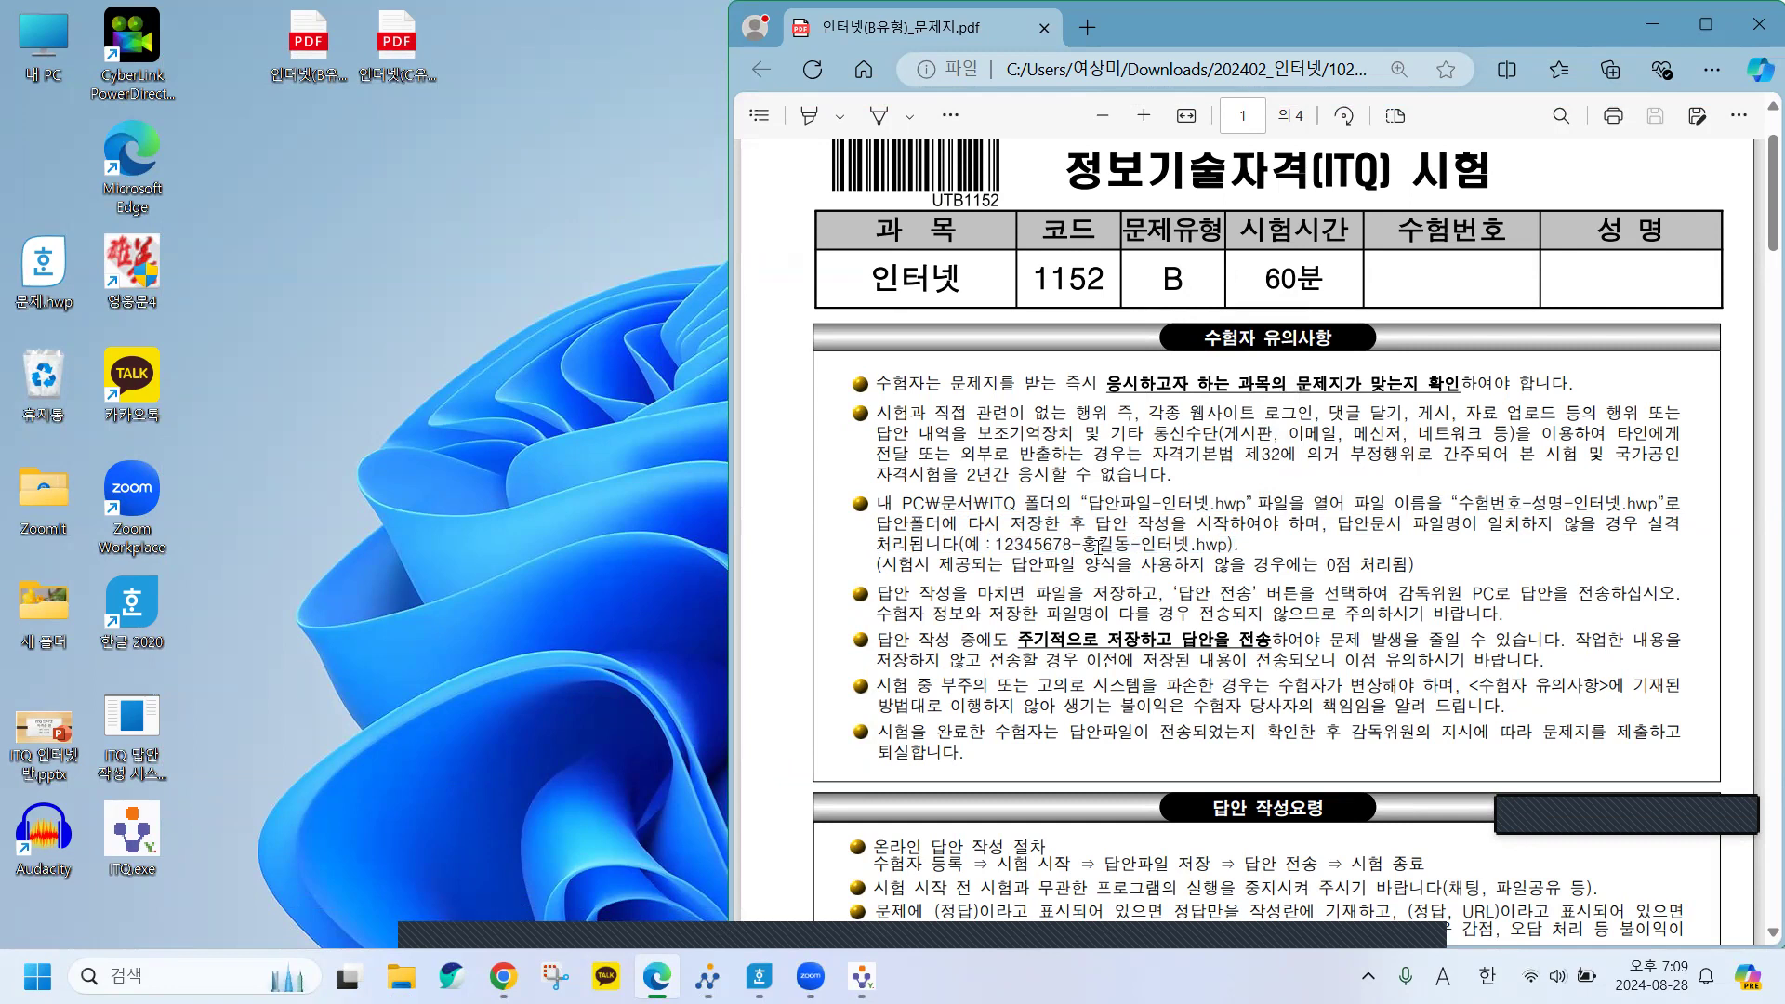
pyautogui.scroll(-10, 1258, 571)
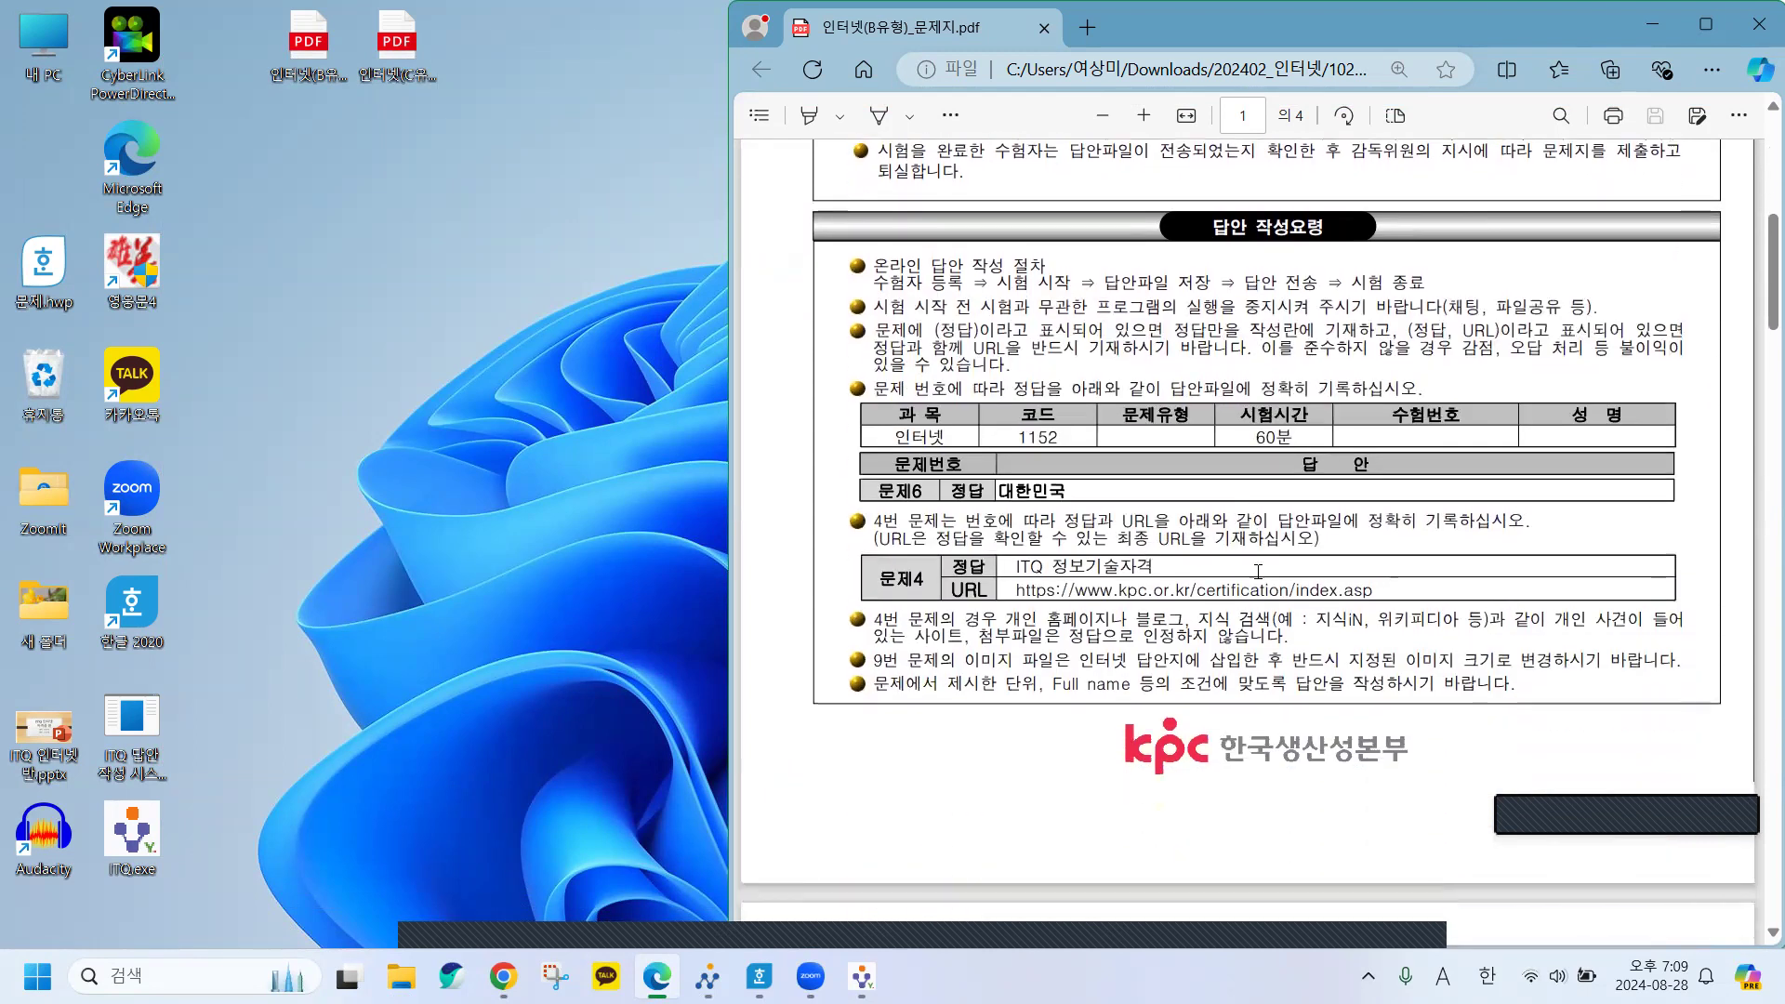
# Show page 2 with the PDF window narrowed to the right half, and highlight 문제1's key phrase and option ①.
pyautogui.scroll(-6, 1258, 572)
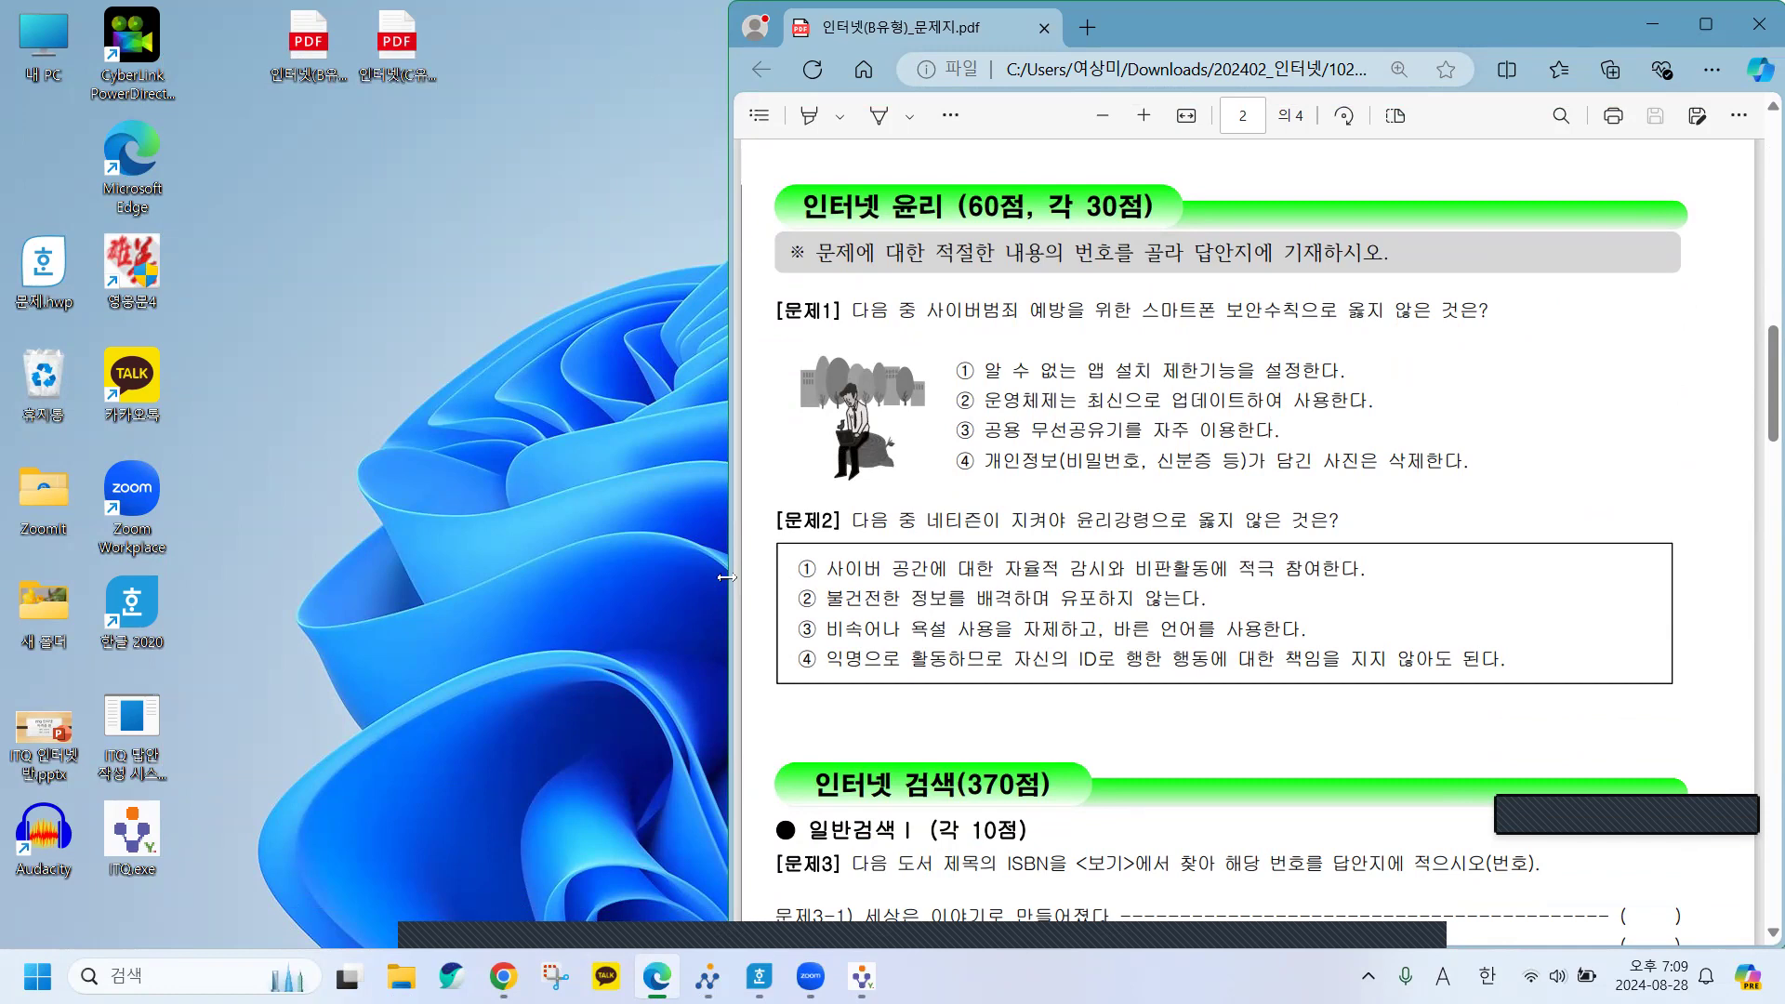
pyautogui.moveTo(726, 577); pyautogui.dragTo(899, 562)
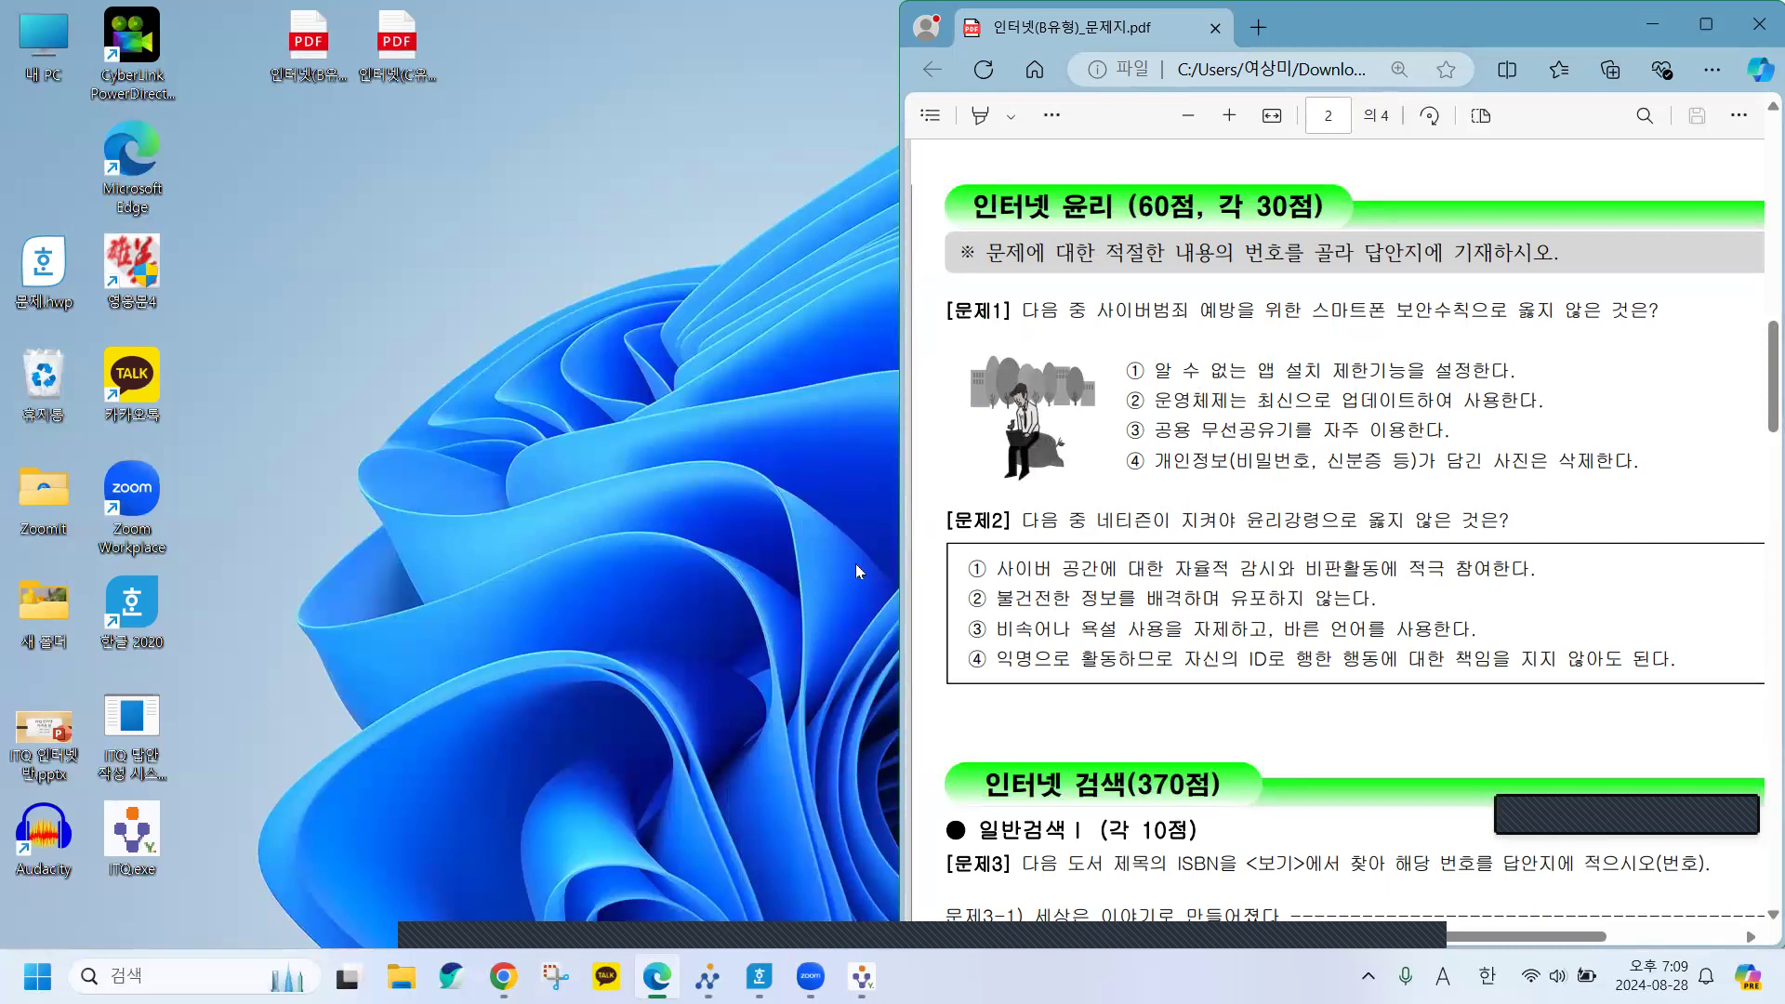
pyautogui.moveTo(1099, 314); pyautogui.dragTo(1381, 318)
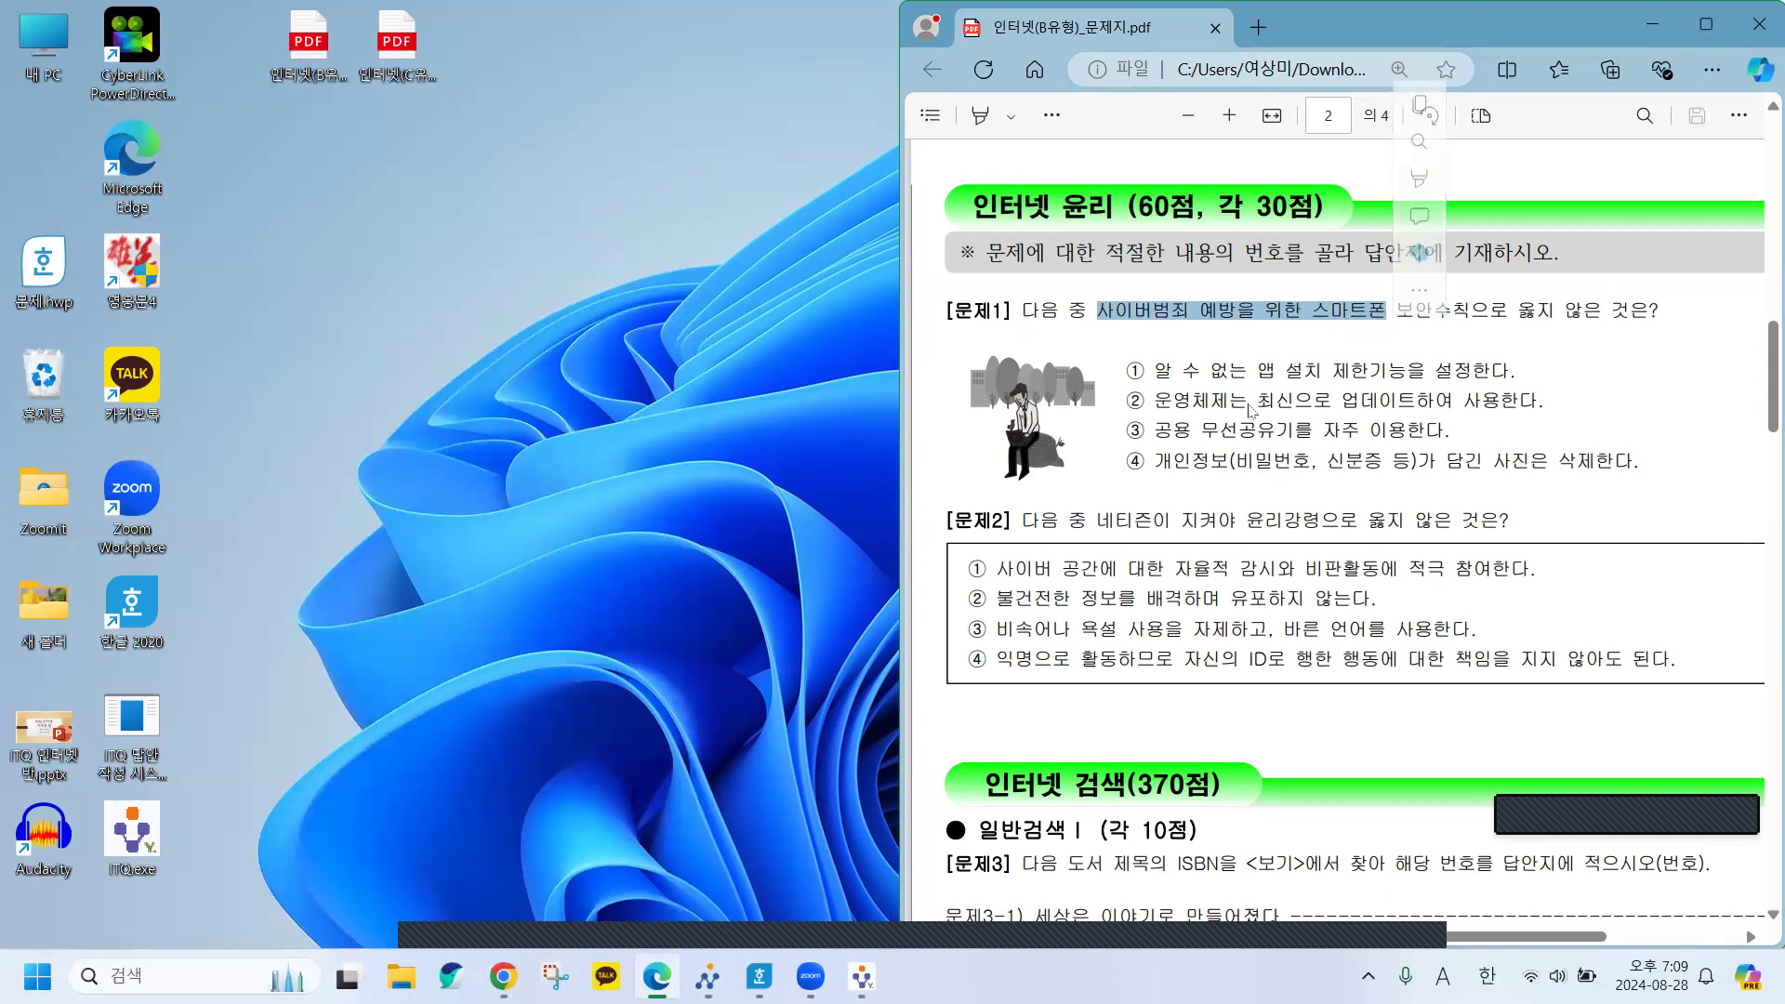
pyautogui.moveTo(1169, 374); pyautogui.dragTo(1475, 373)
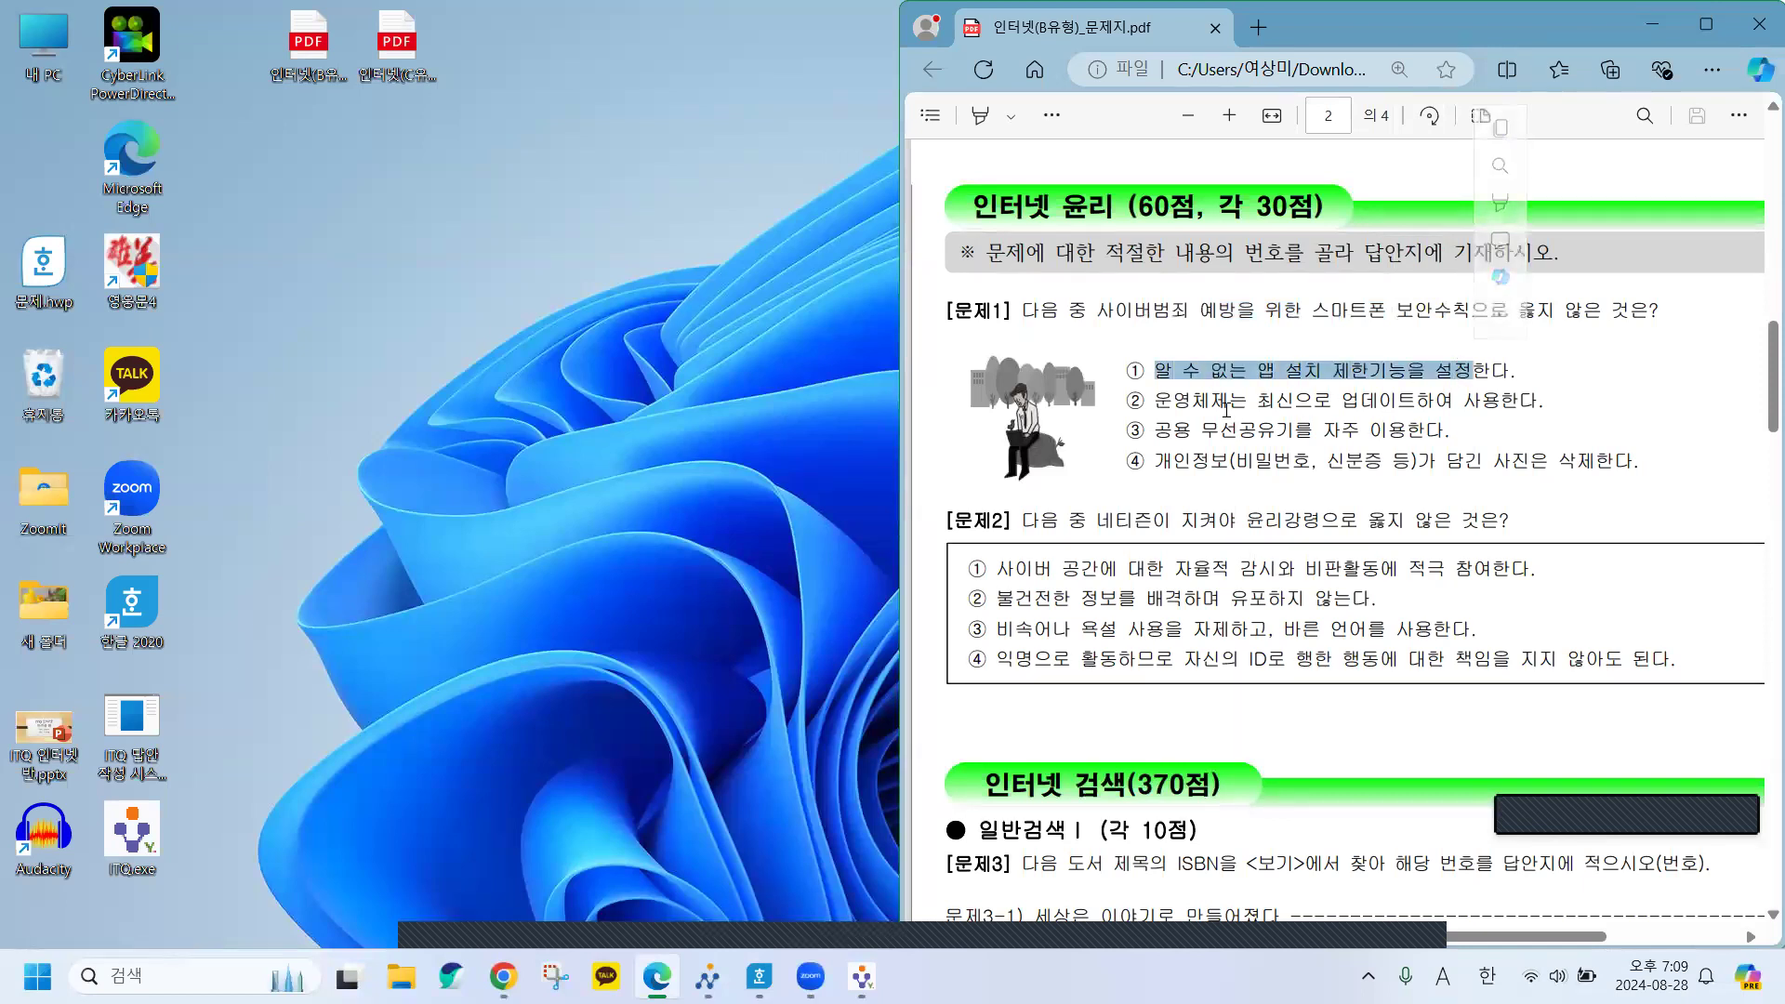
# Read 문제1's options ② and ③, marking option ③ as the wrong statement.
pyautogui.moveTo(1169, 404); pyautogui.dragTo(1312, 403)
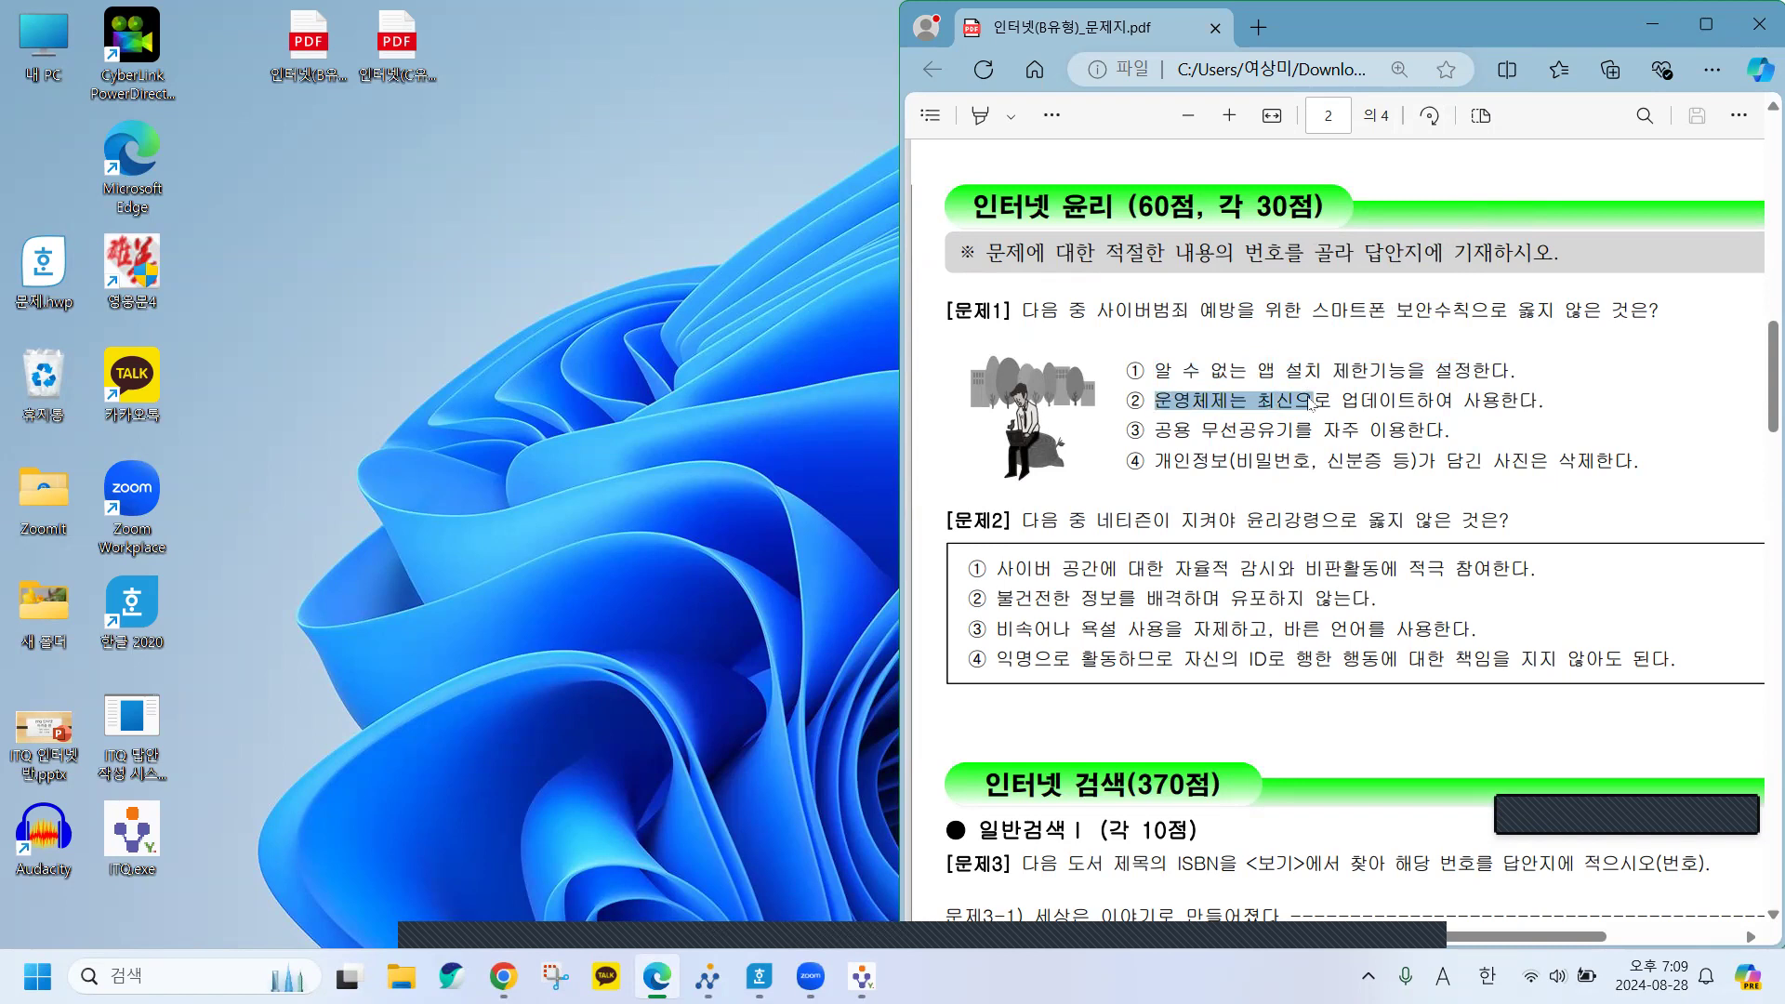
pyautogui.click(1167, 437)
pyautogui.moveTo(1168, 423); pyautogui.dragTo(1399, 433)
pyautogui.click(1213, 432)
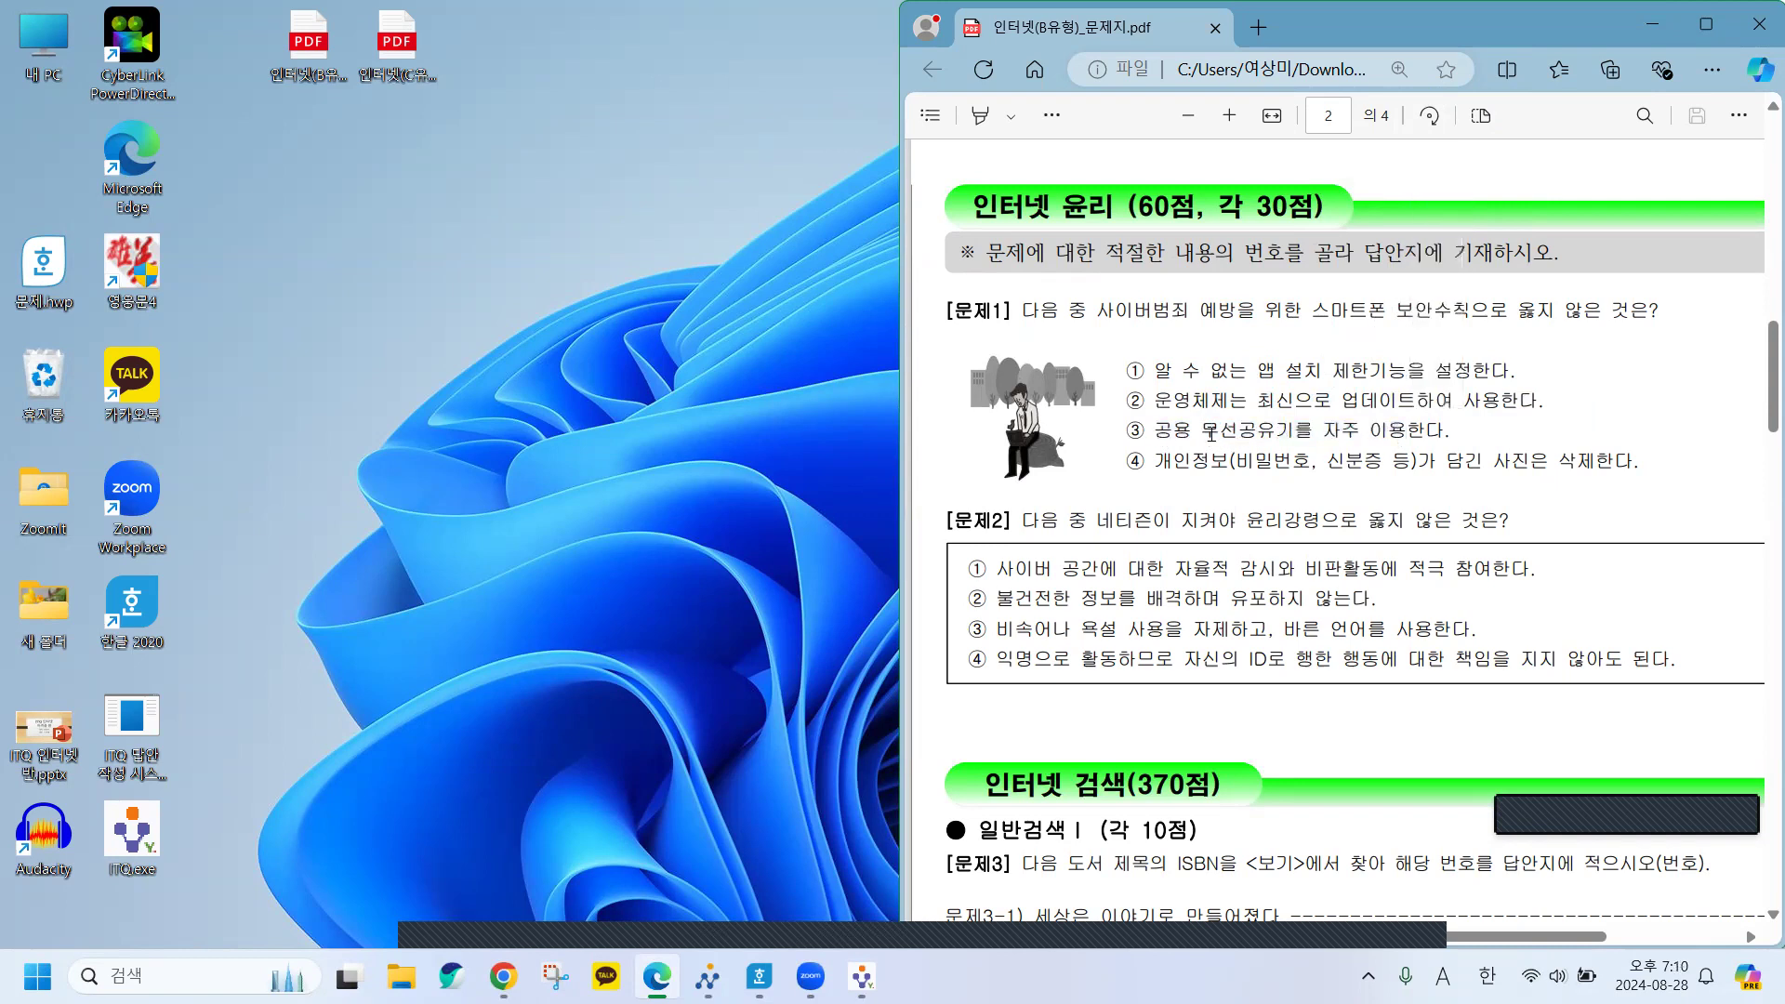
pyautogui.moveTo(1202, 432); pyautogui.dragTo(1303, 439)
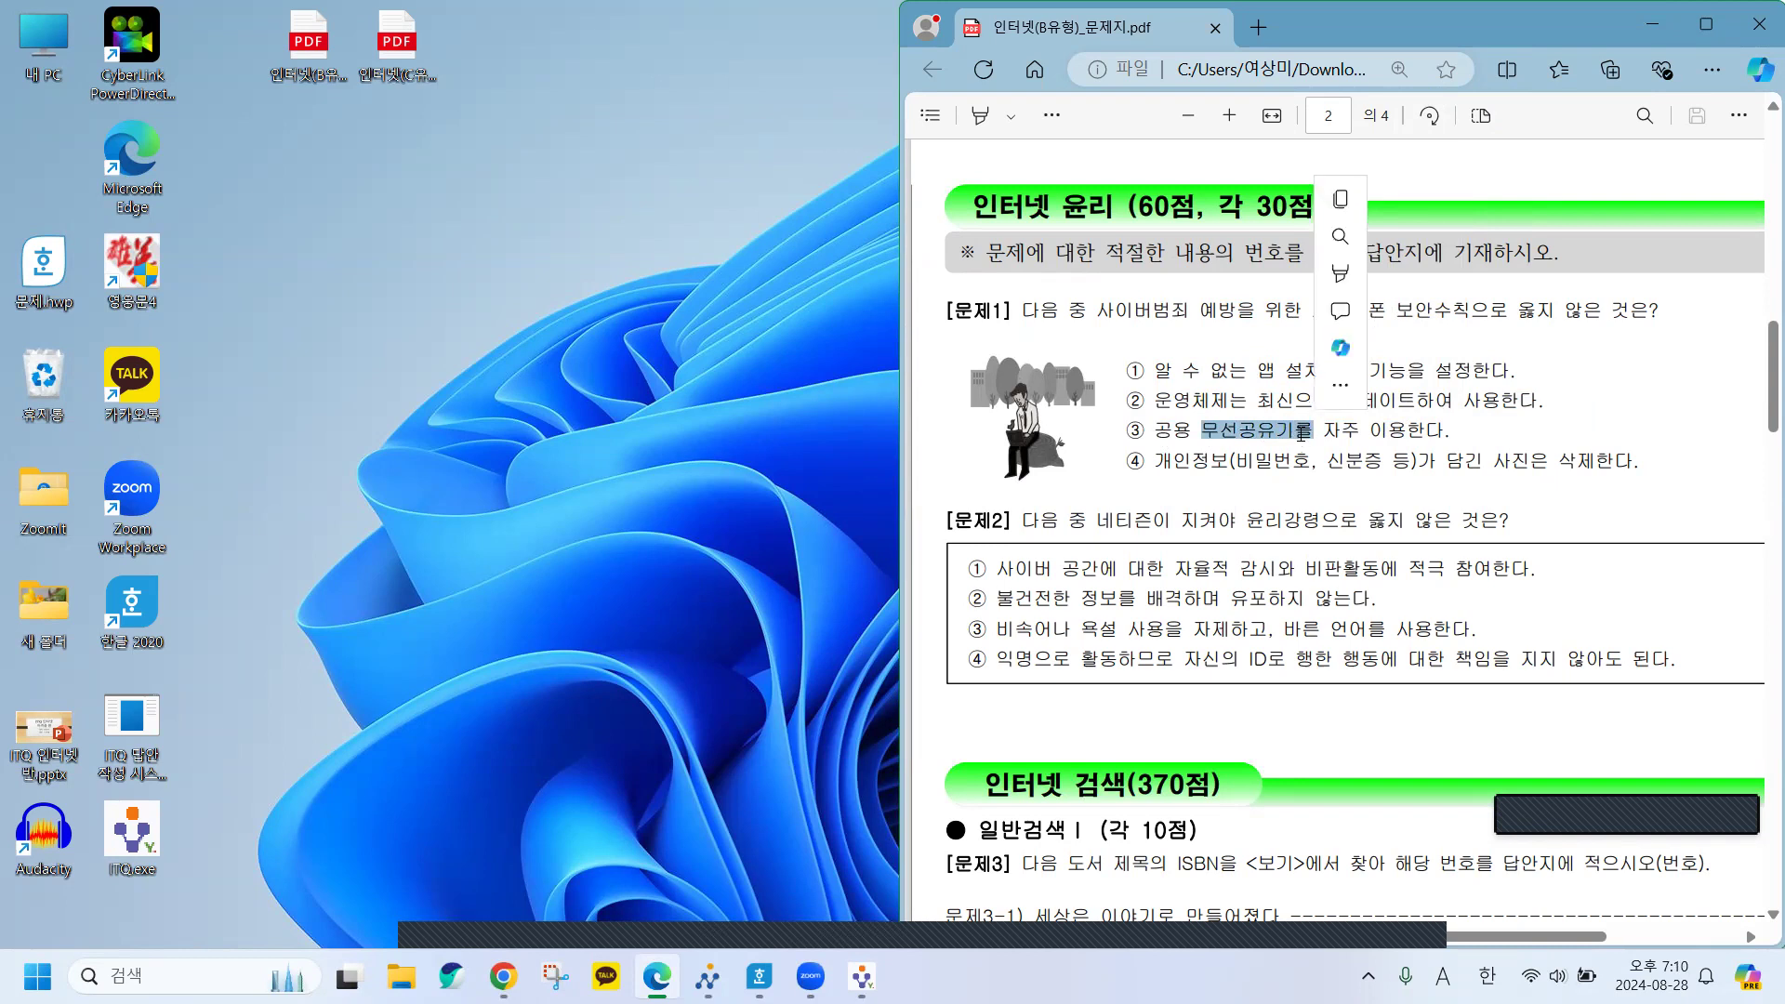
pyautogui.click(1299, 439)
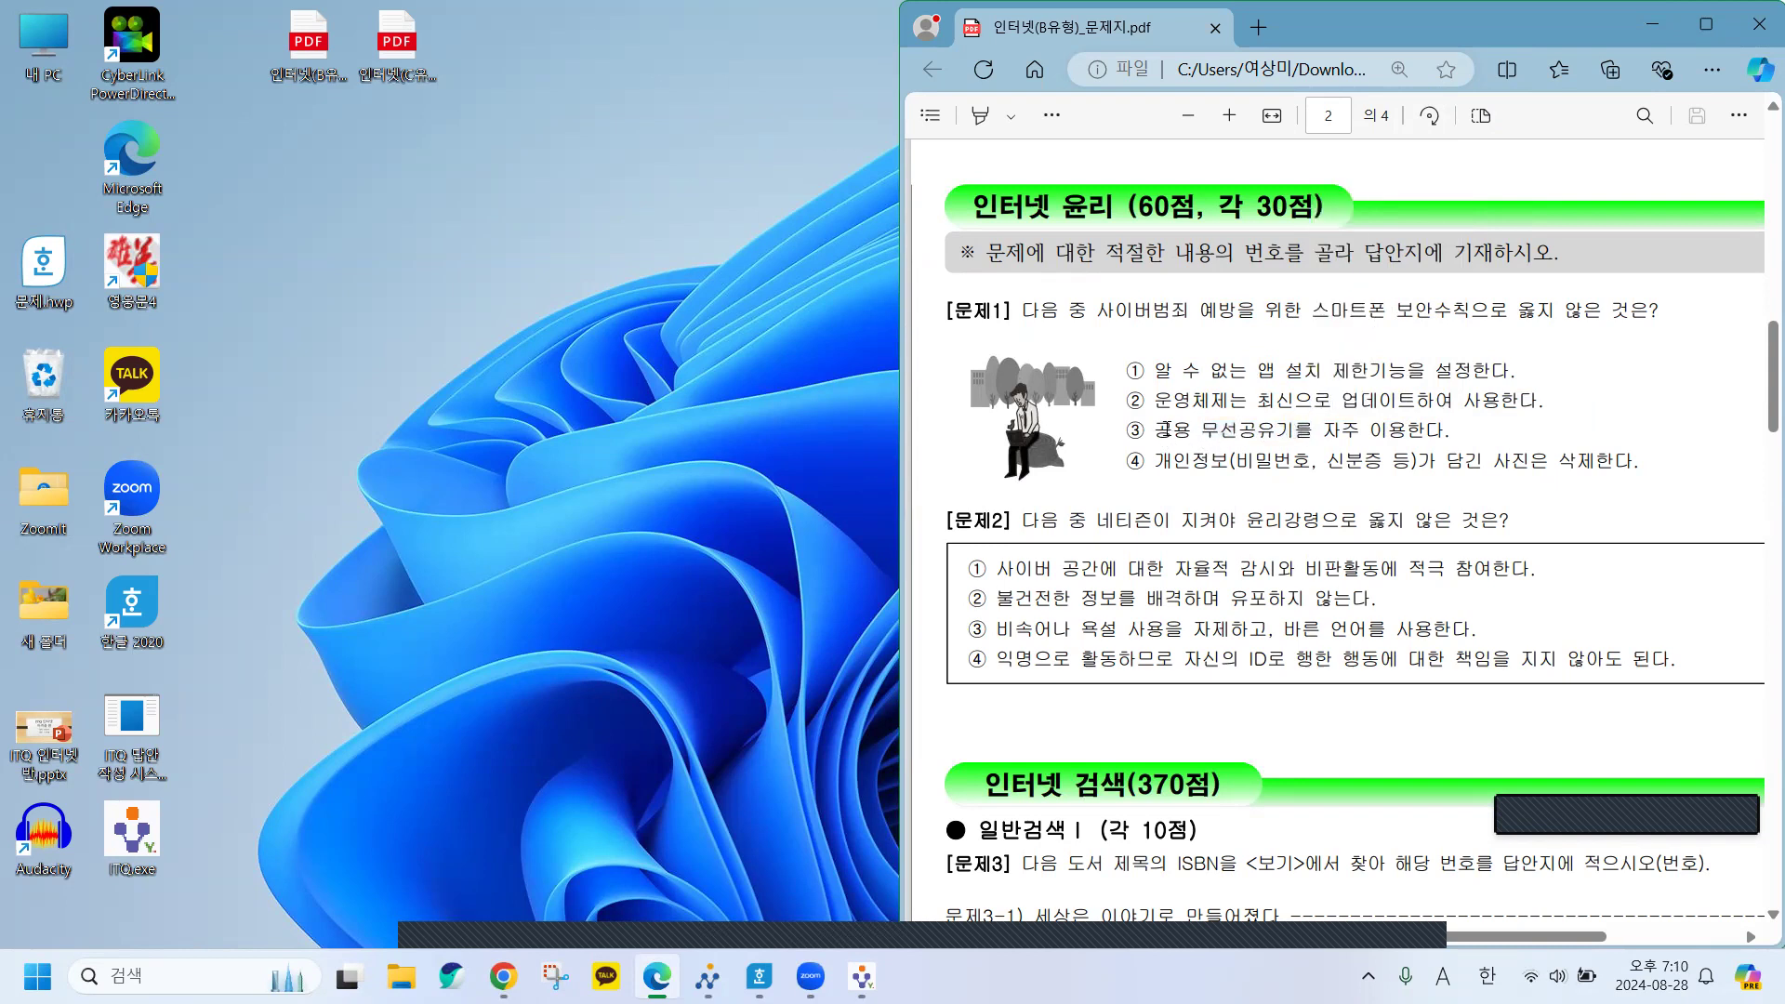
pyautogui.moveTo(1162, 430); pyautogui.dragTo(1244, 431)
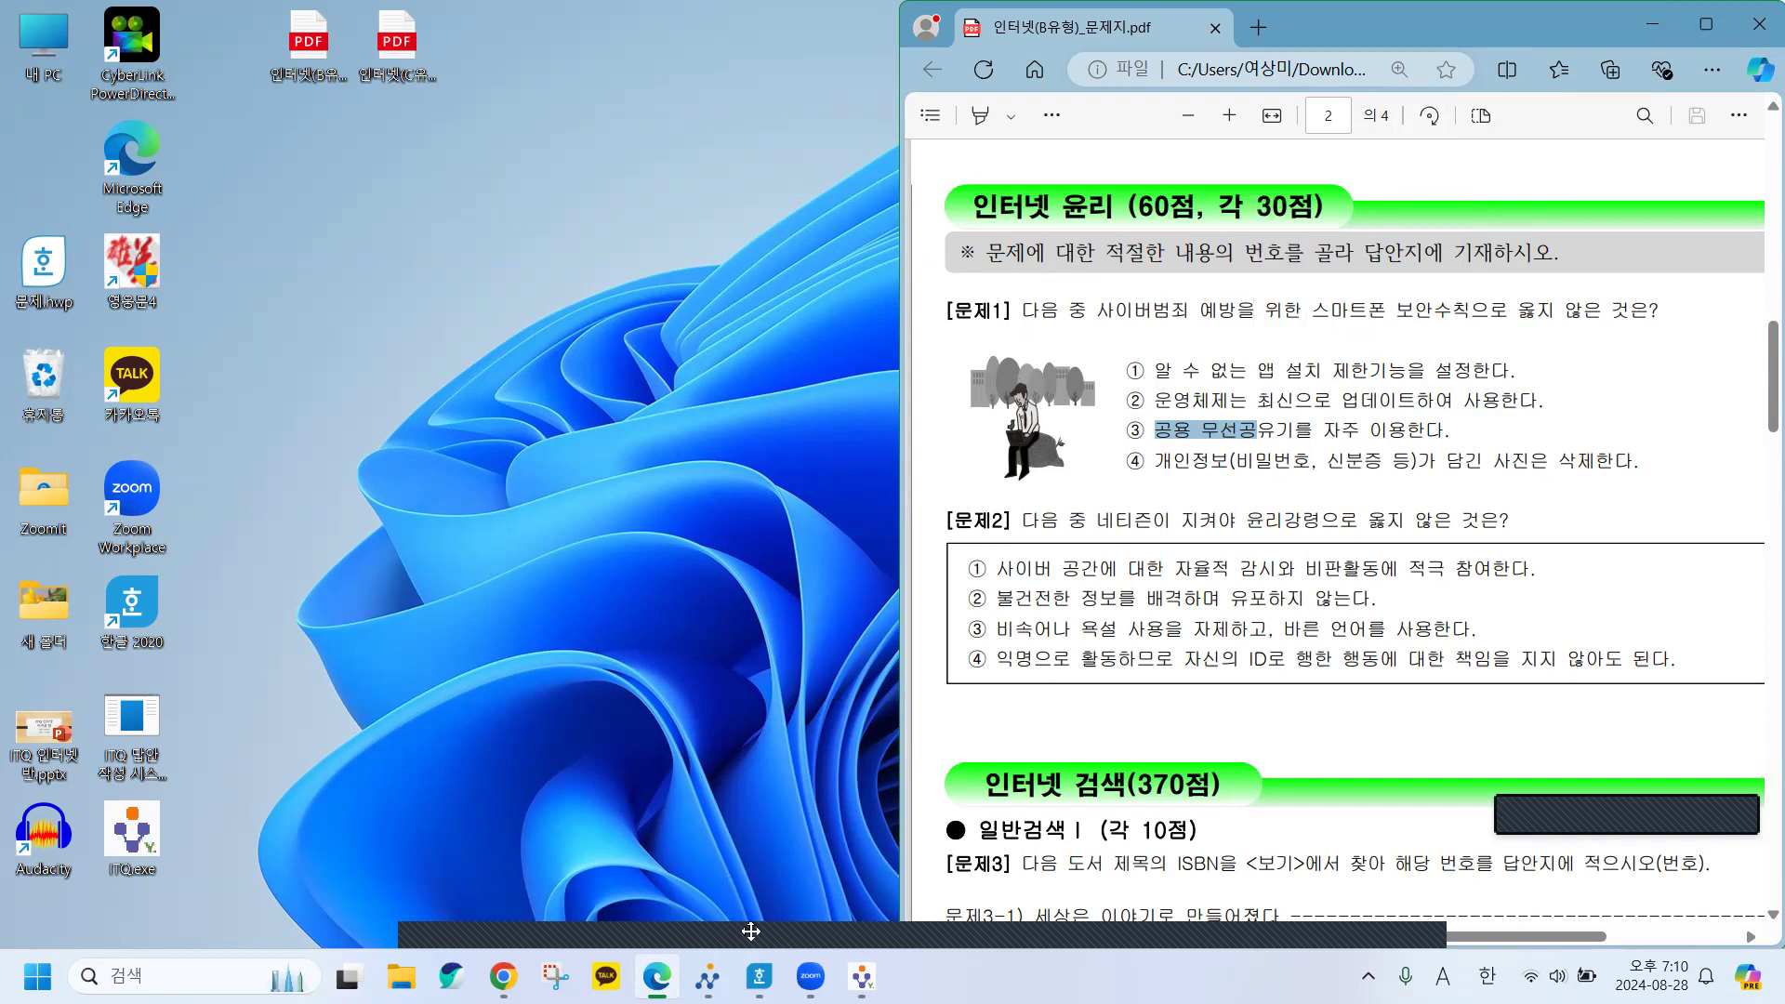
pyautogui.moveTo(758, 976)
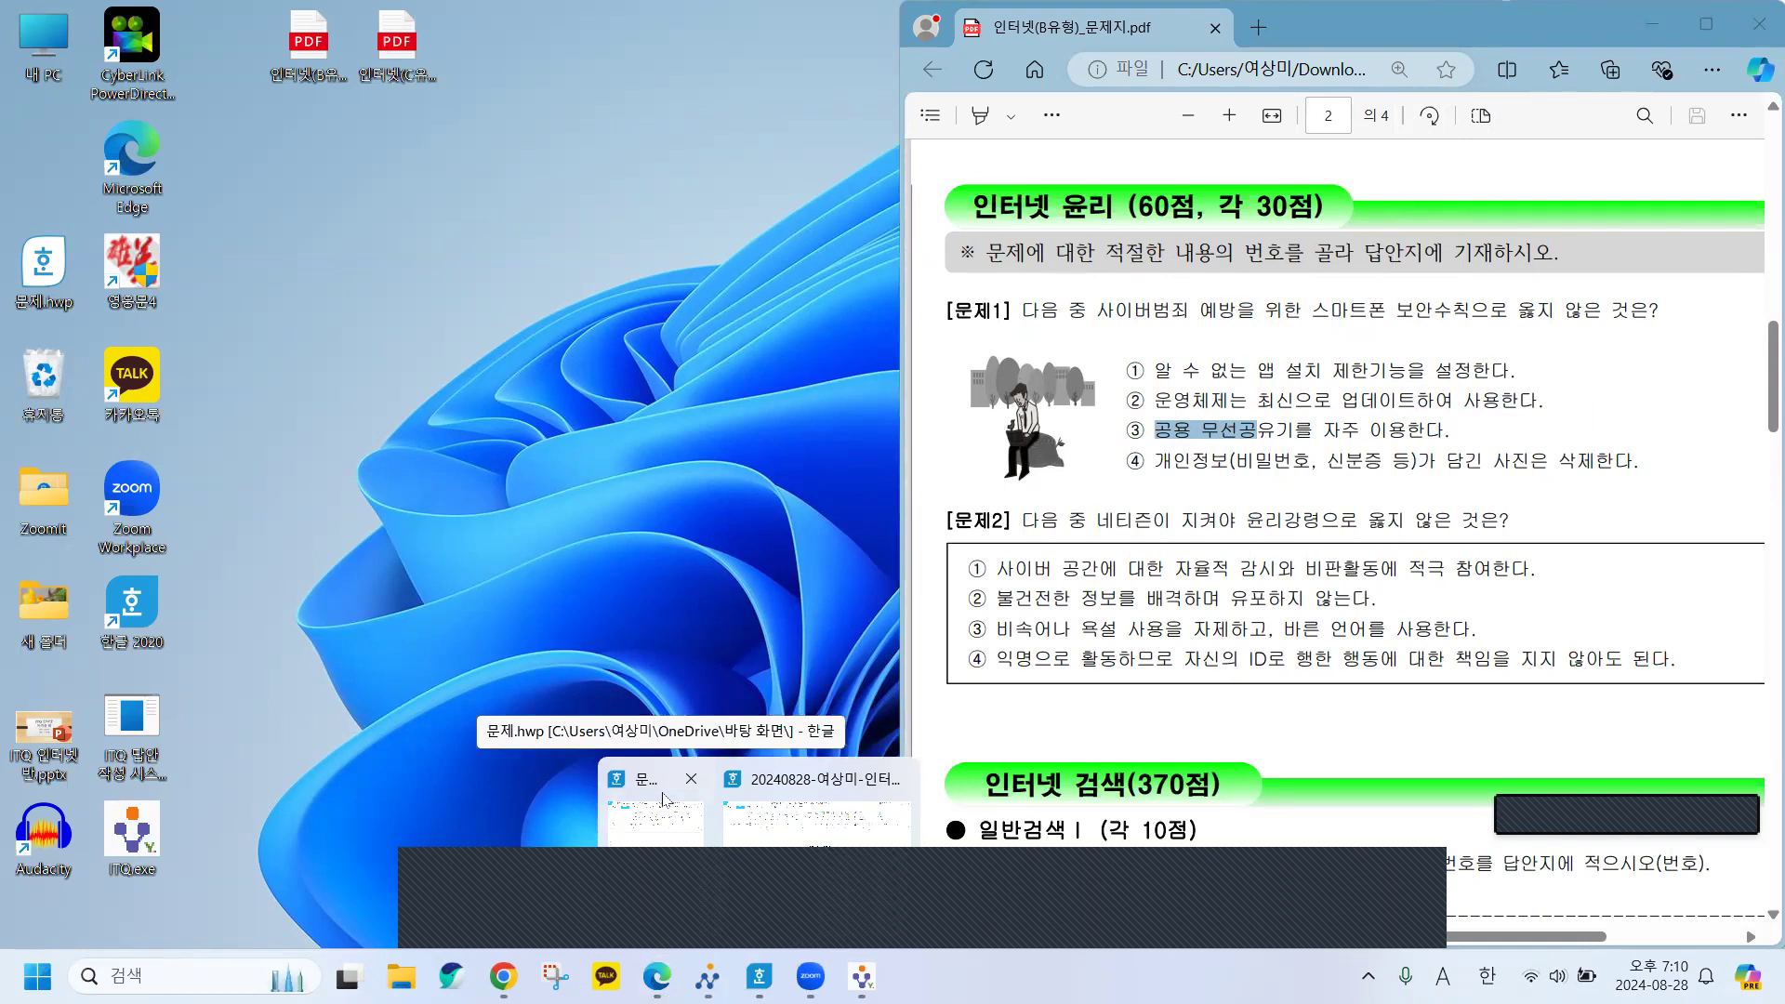
# Close 문제.hwp, saving it with 저장(Y).
pyautogui.click(655, 789)
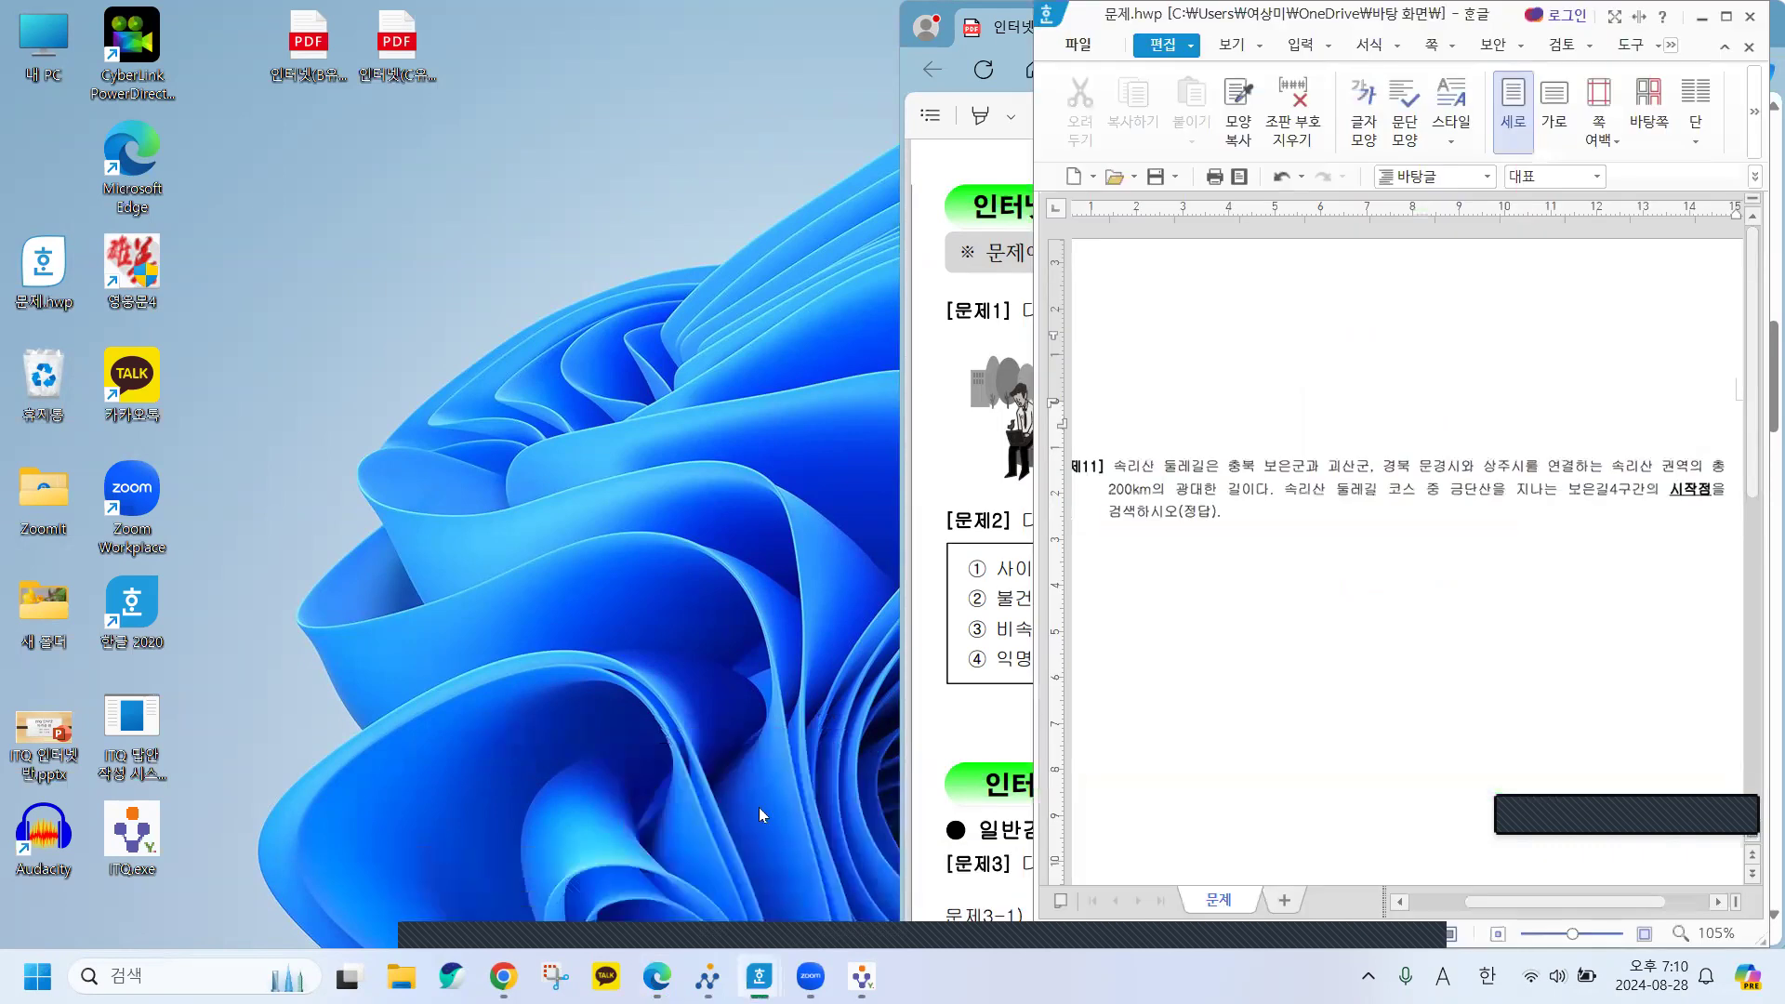
pyautogui.click(1752, 17)
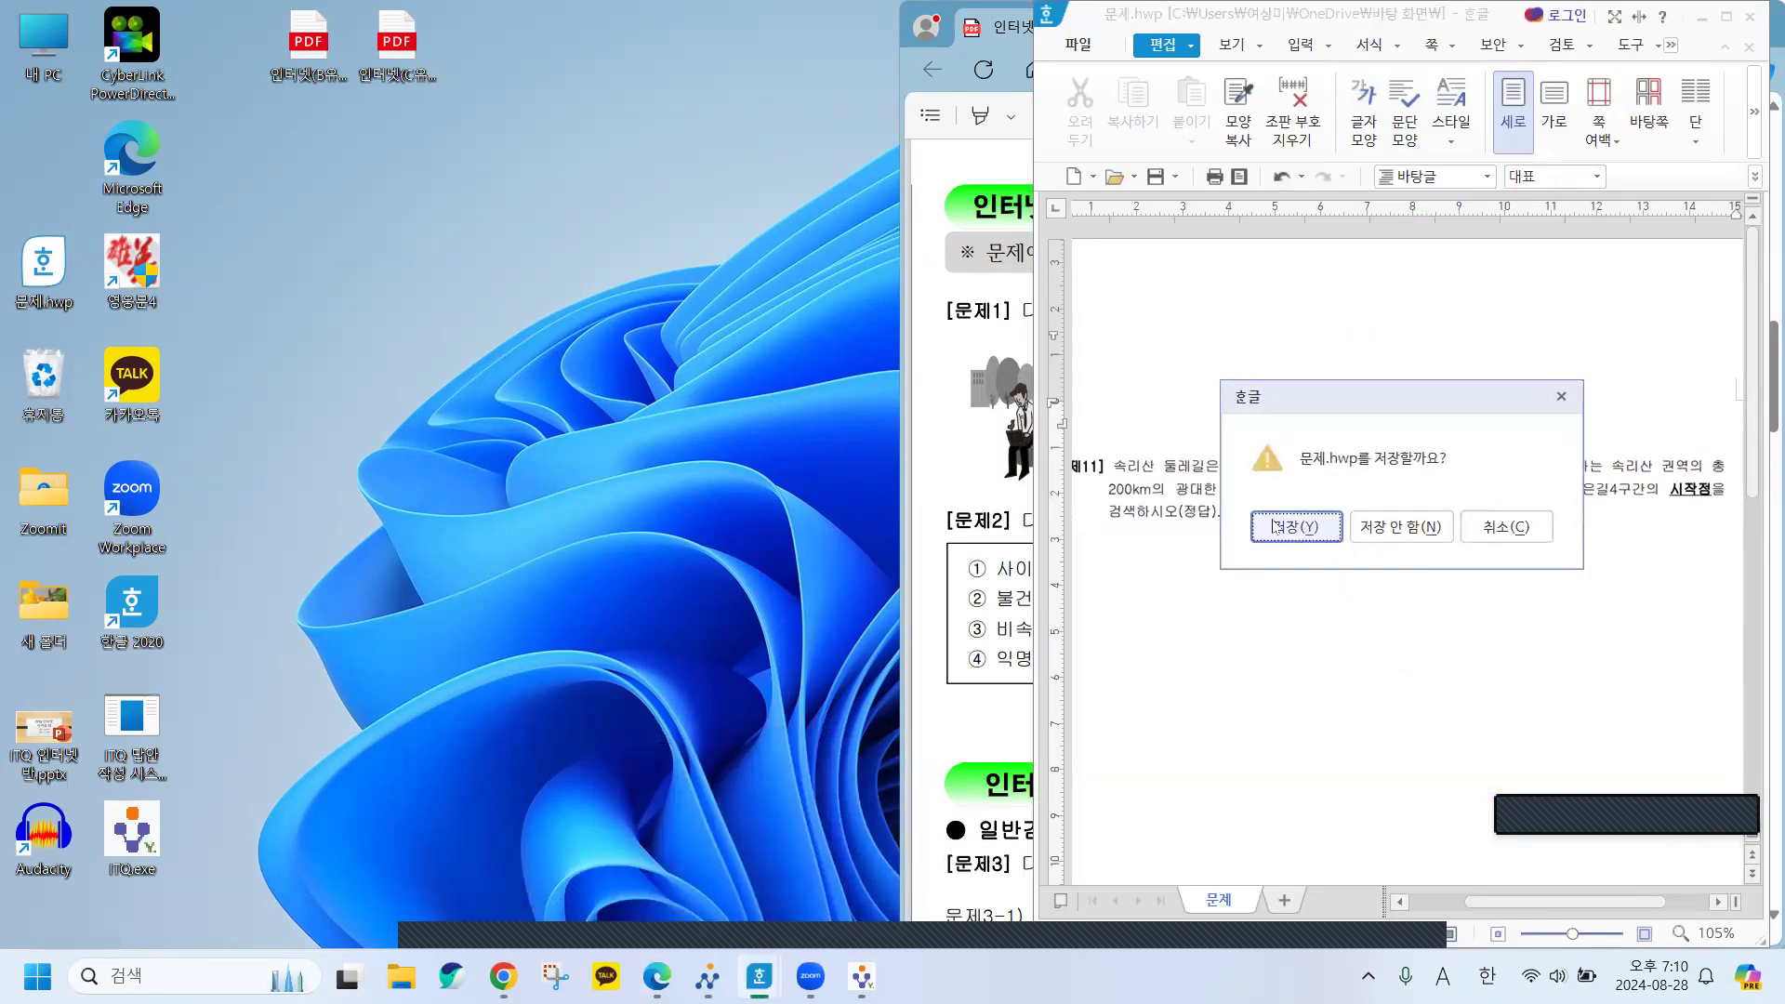
pyautogui.click(1300, 527)
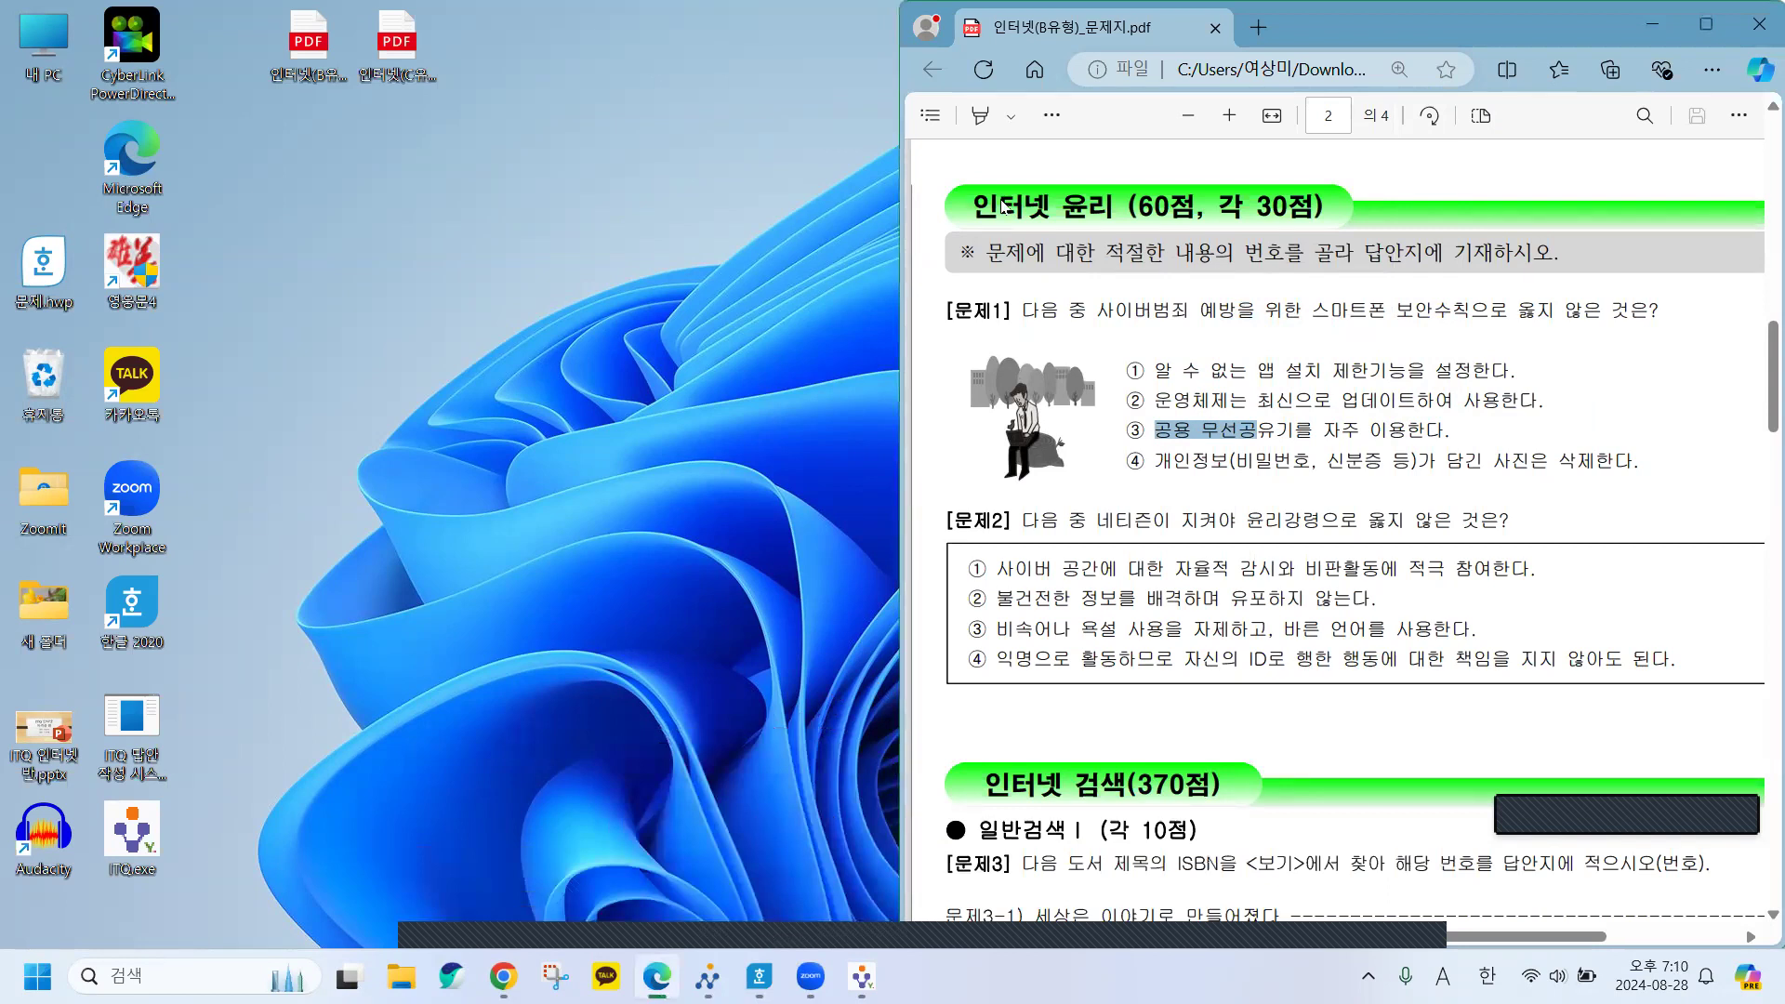
# Resize the answer sheet onto the left half and scroll to its answer table.
pyautogui.click(759, 976)
pyautogui.scroll(-4, 790, 661)
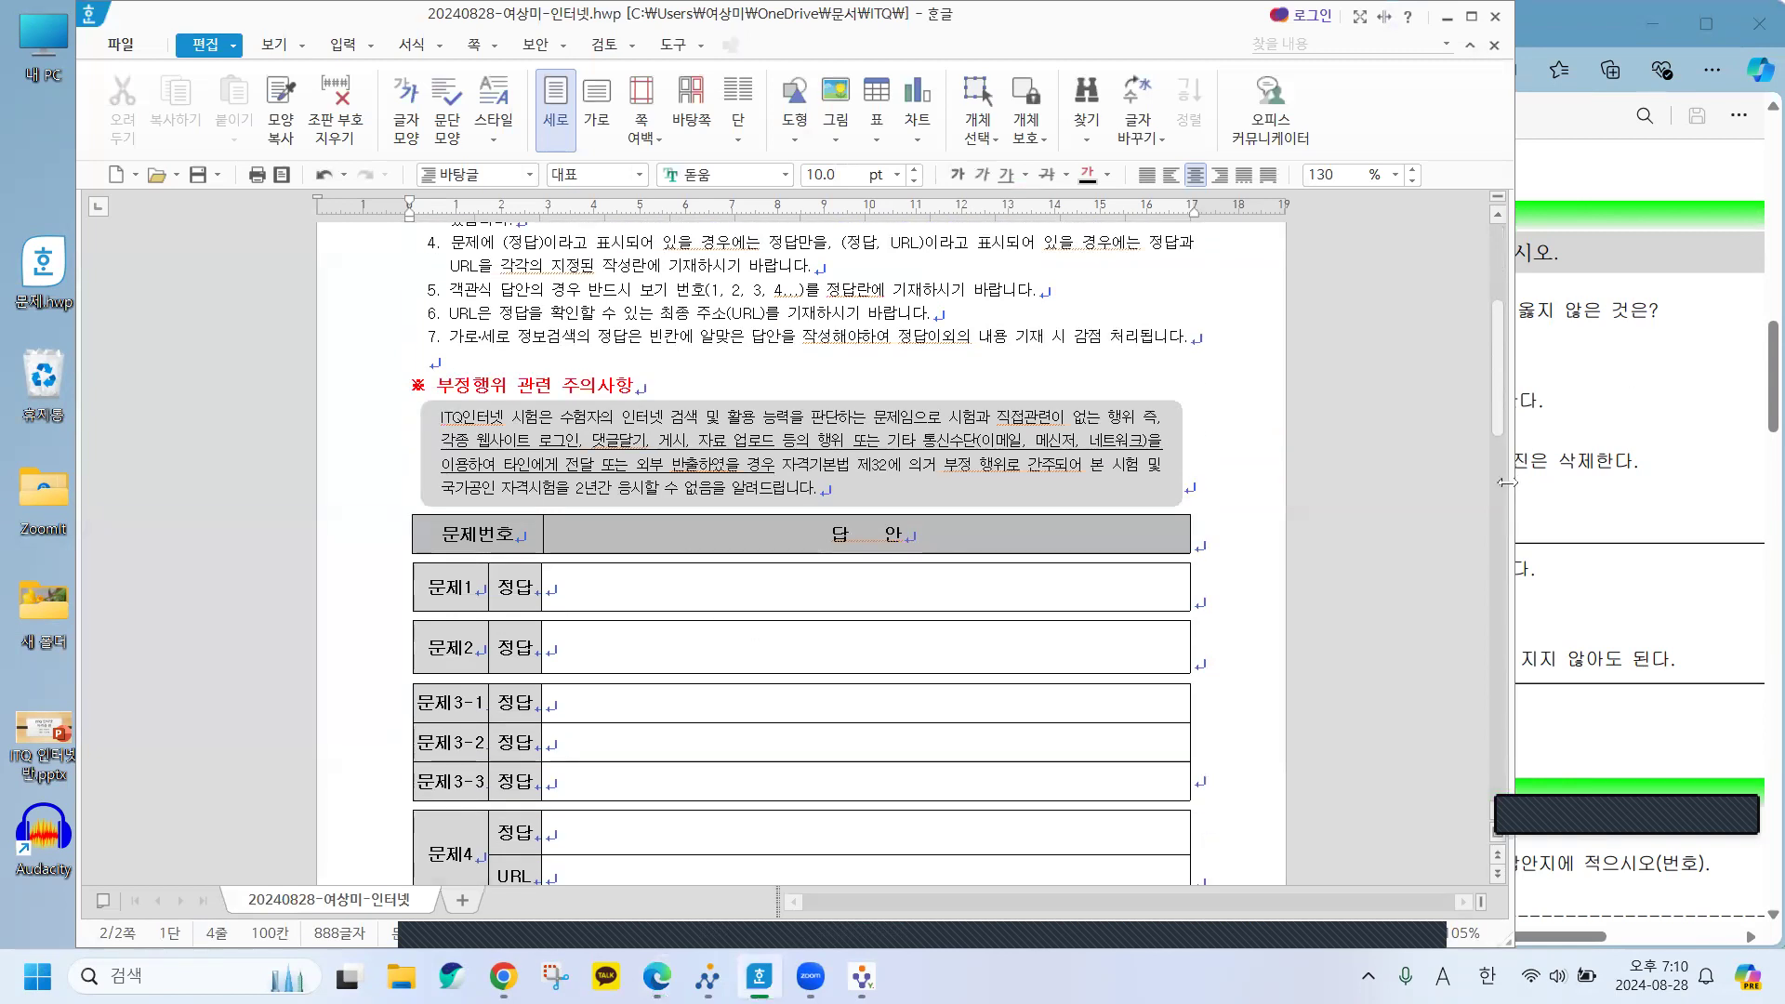
pyautogui.moveTo(1507, 482); pyautogui.dragTo(845, 482)
pyautogui.scroll(-10, 558, 837)
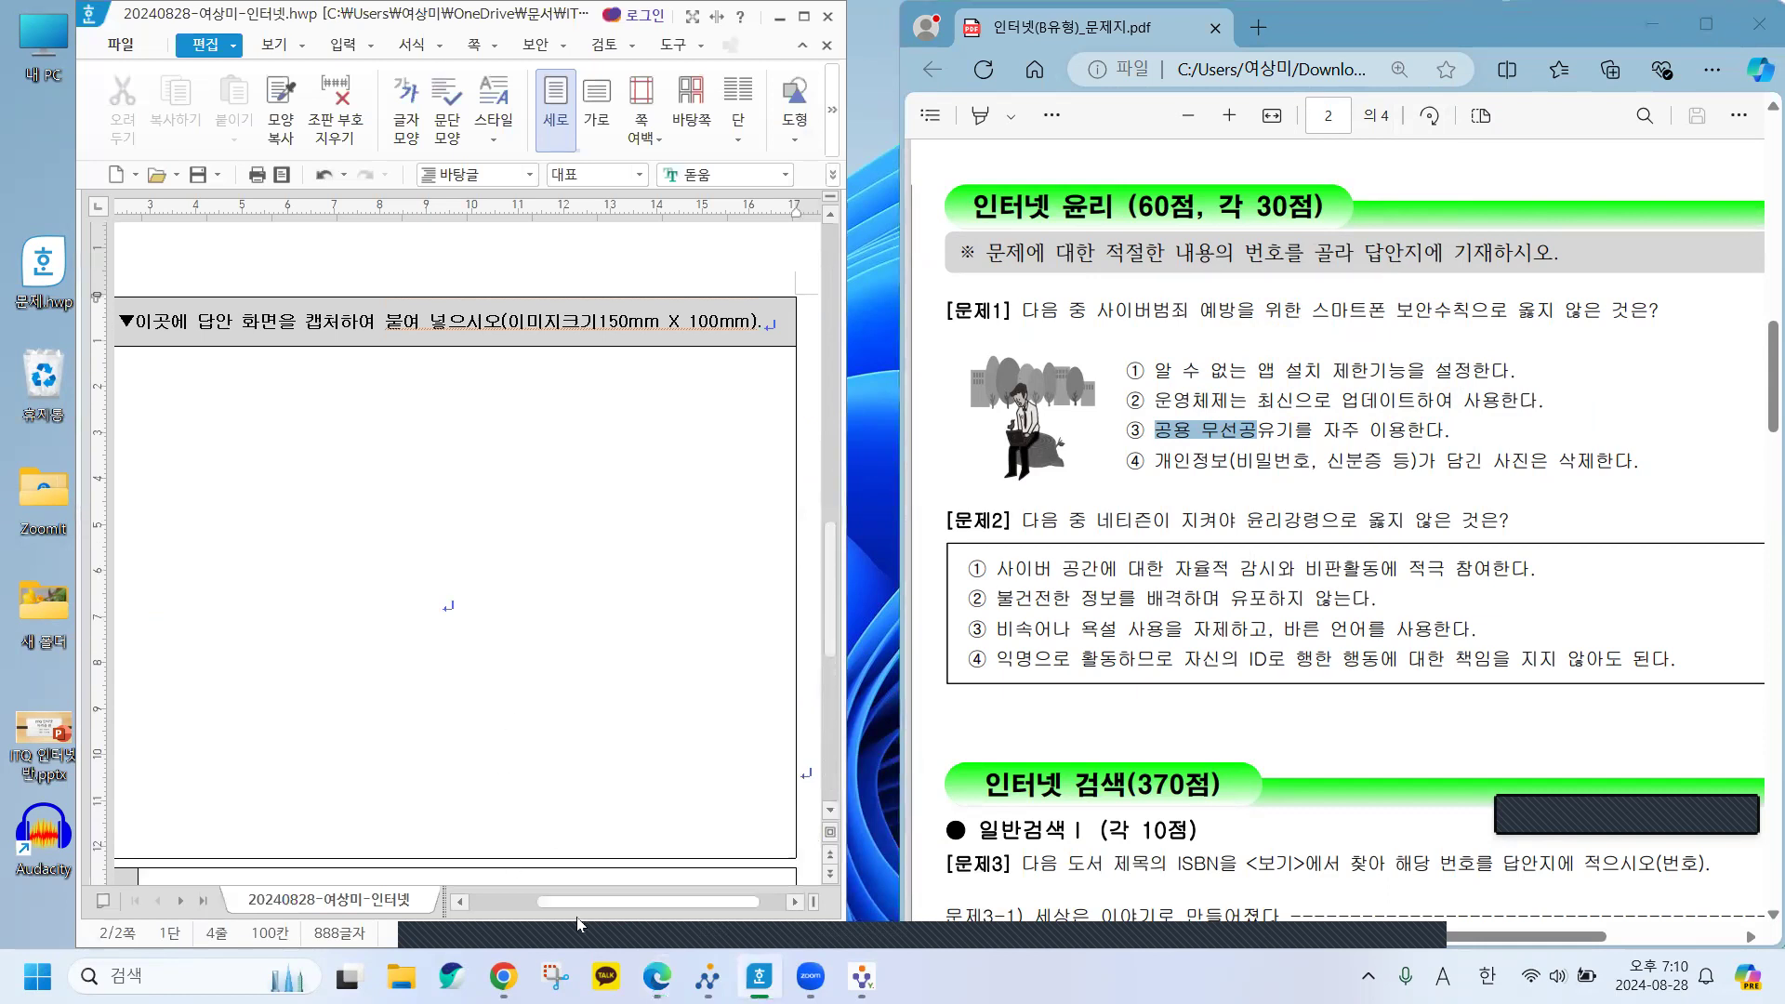
pyautogui.moveTo(588, 903); pyautogui.dragTo(279, 904)
pyautogui.scroll(12, 433, 494)
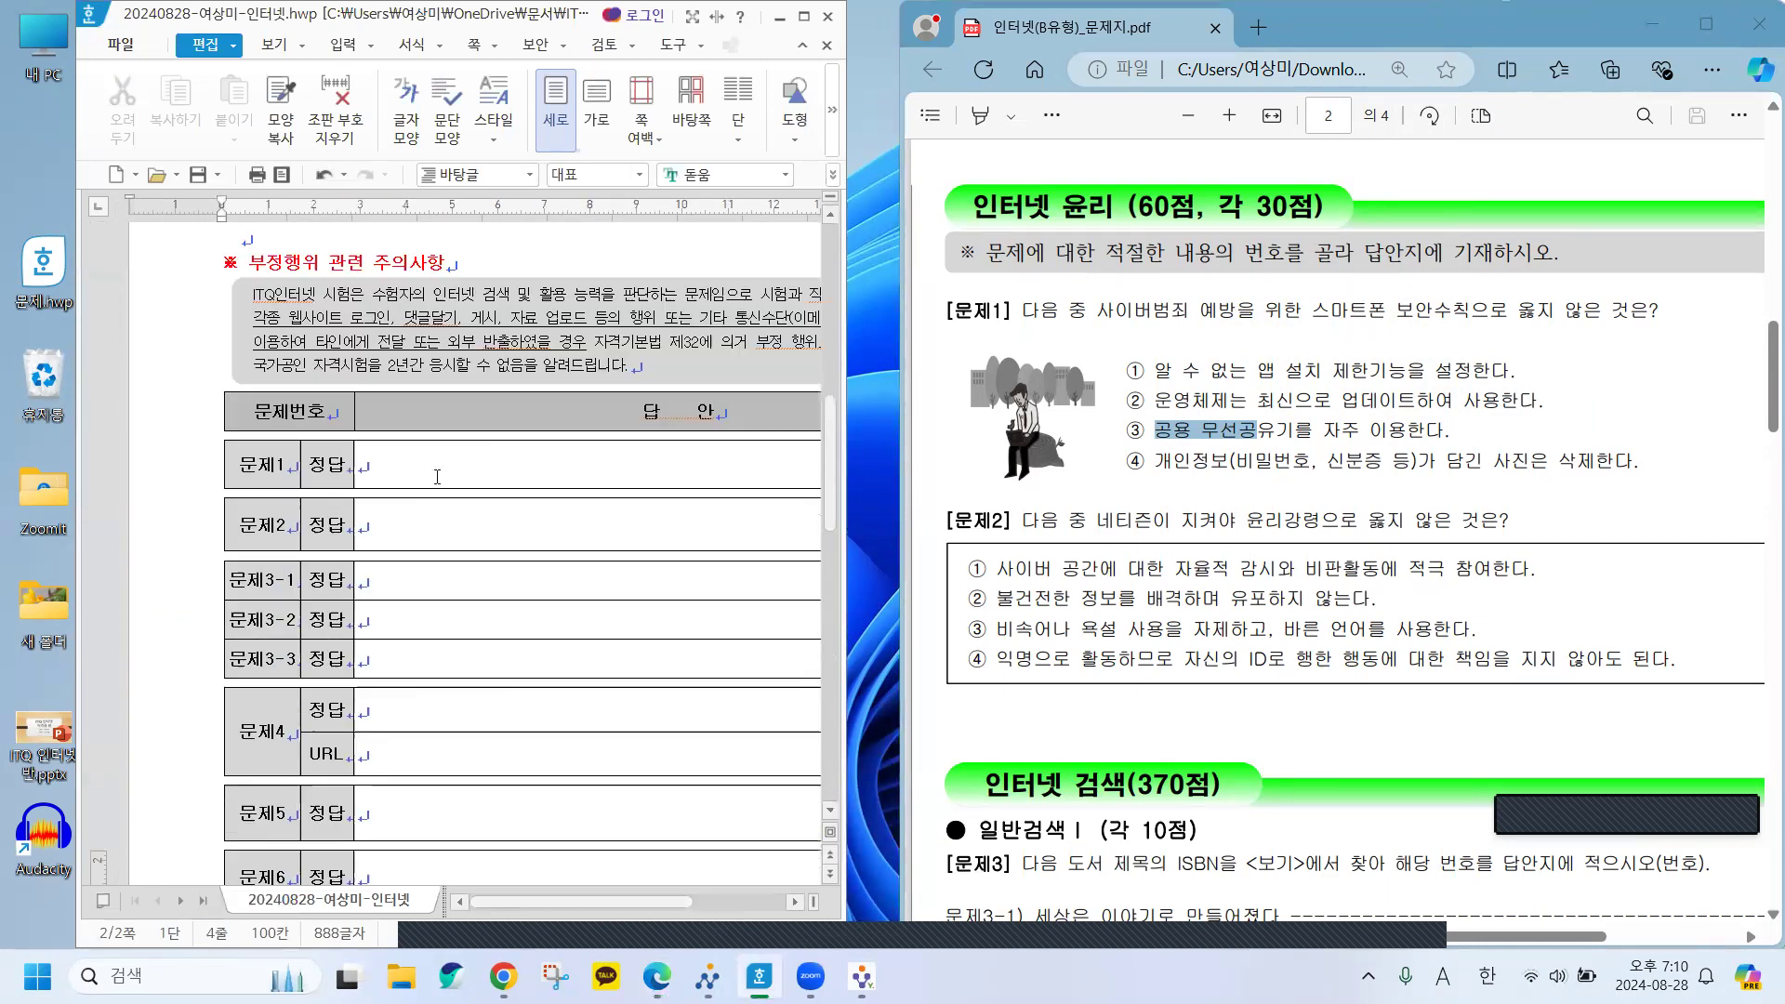
pyautogui.scroll(-4, 441, 474)
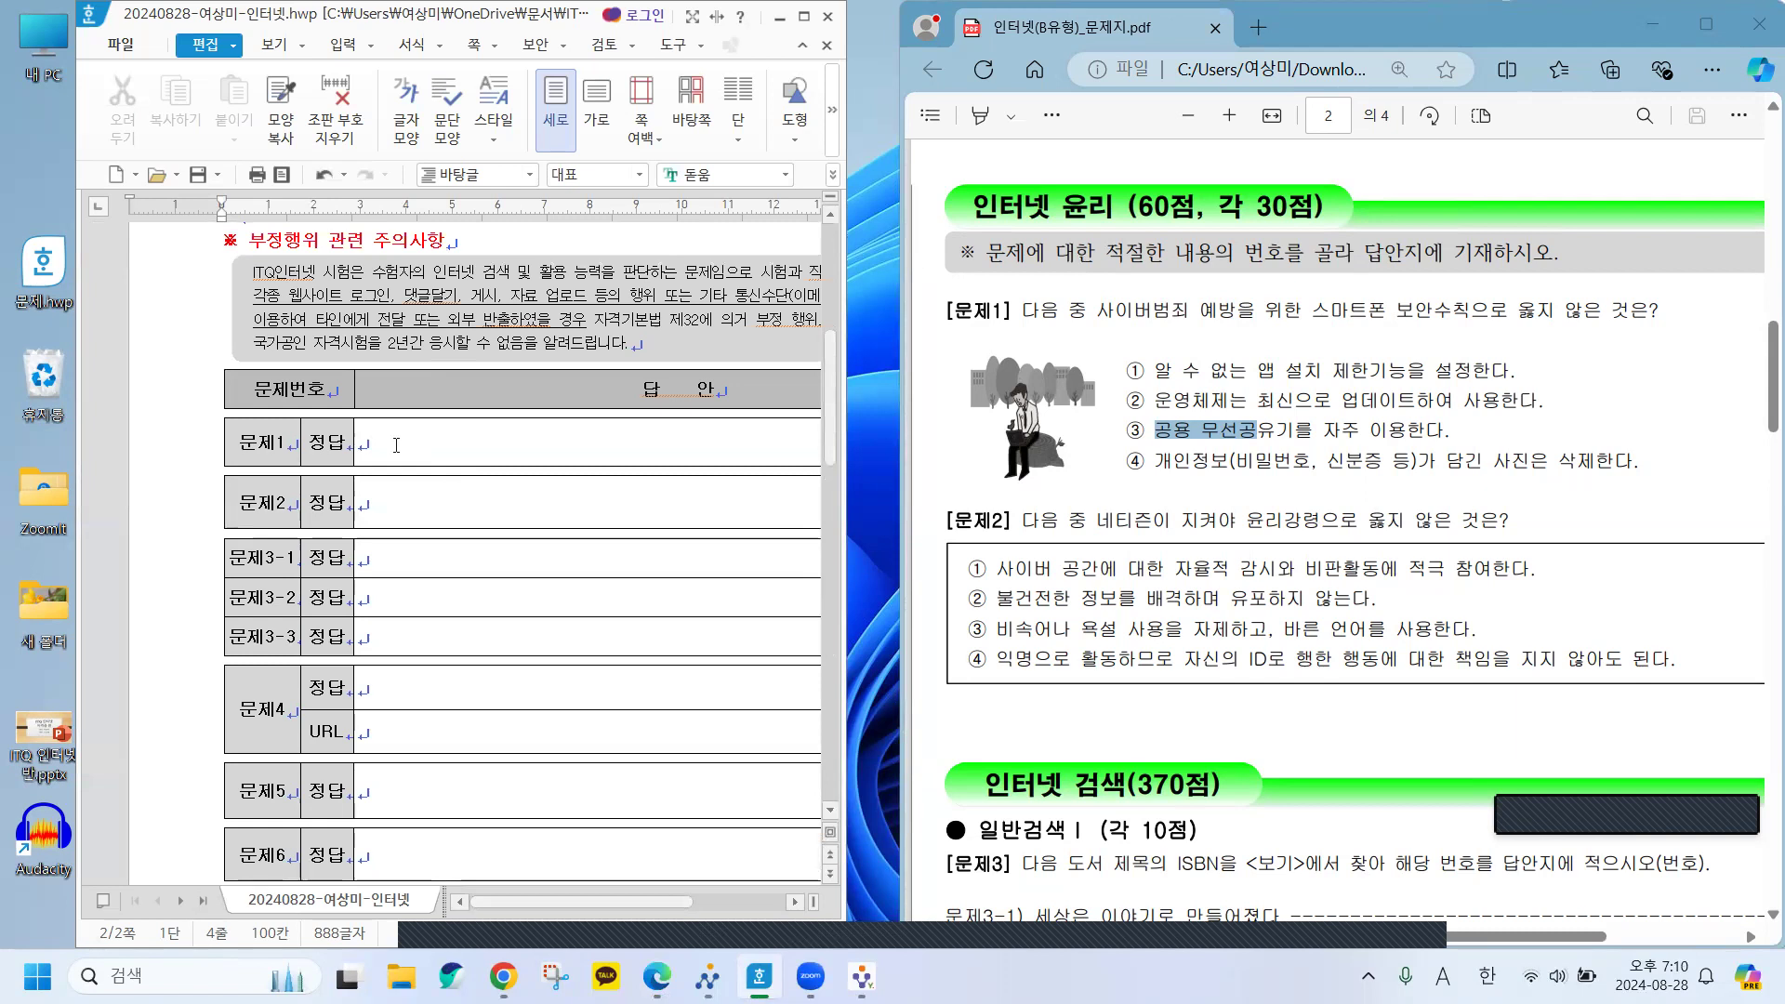
# Enter 3 as the 문제1 answer.
pyautogui.click(396, 445)
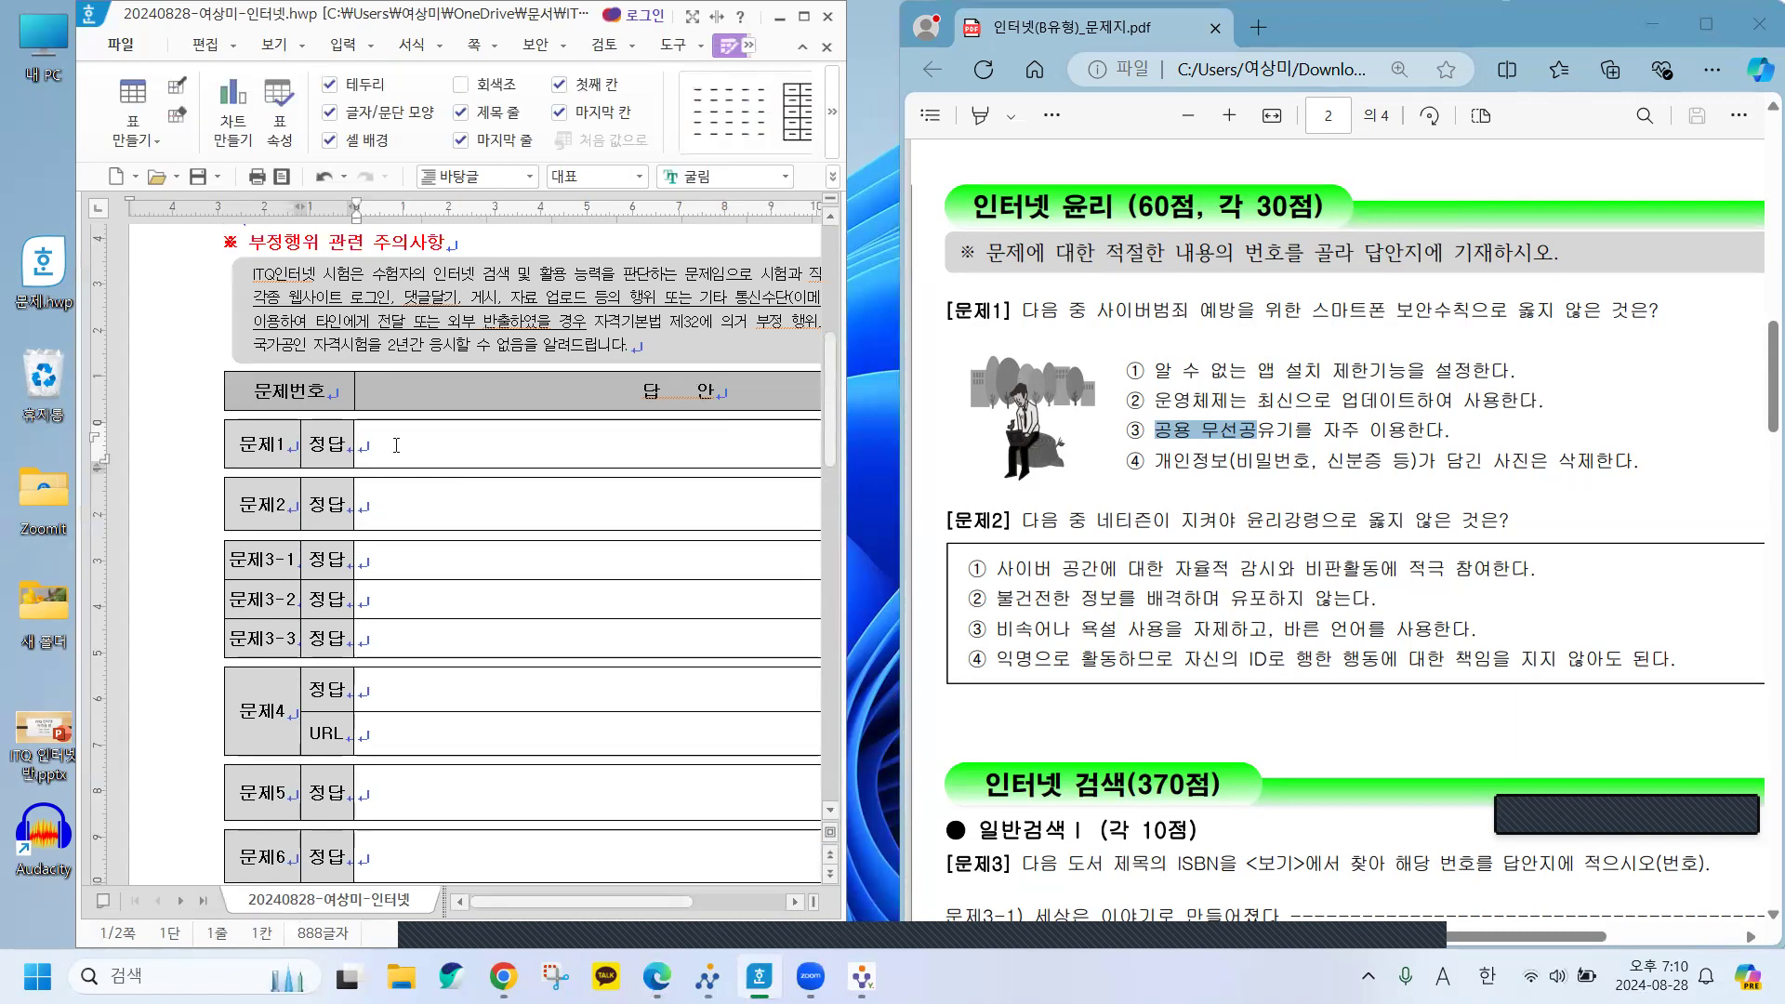
pyautogui.write('3')
pyautogui.press('Hangul')
# Check 문제2's option ④ and enter 4 as its answer, moving the PDF on to 문제3.
pyautogui.moveTo(997, 661); pyautogui.dragTo(1680, 663)
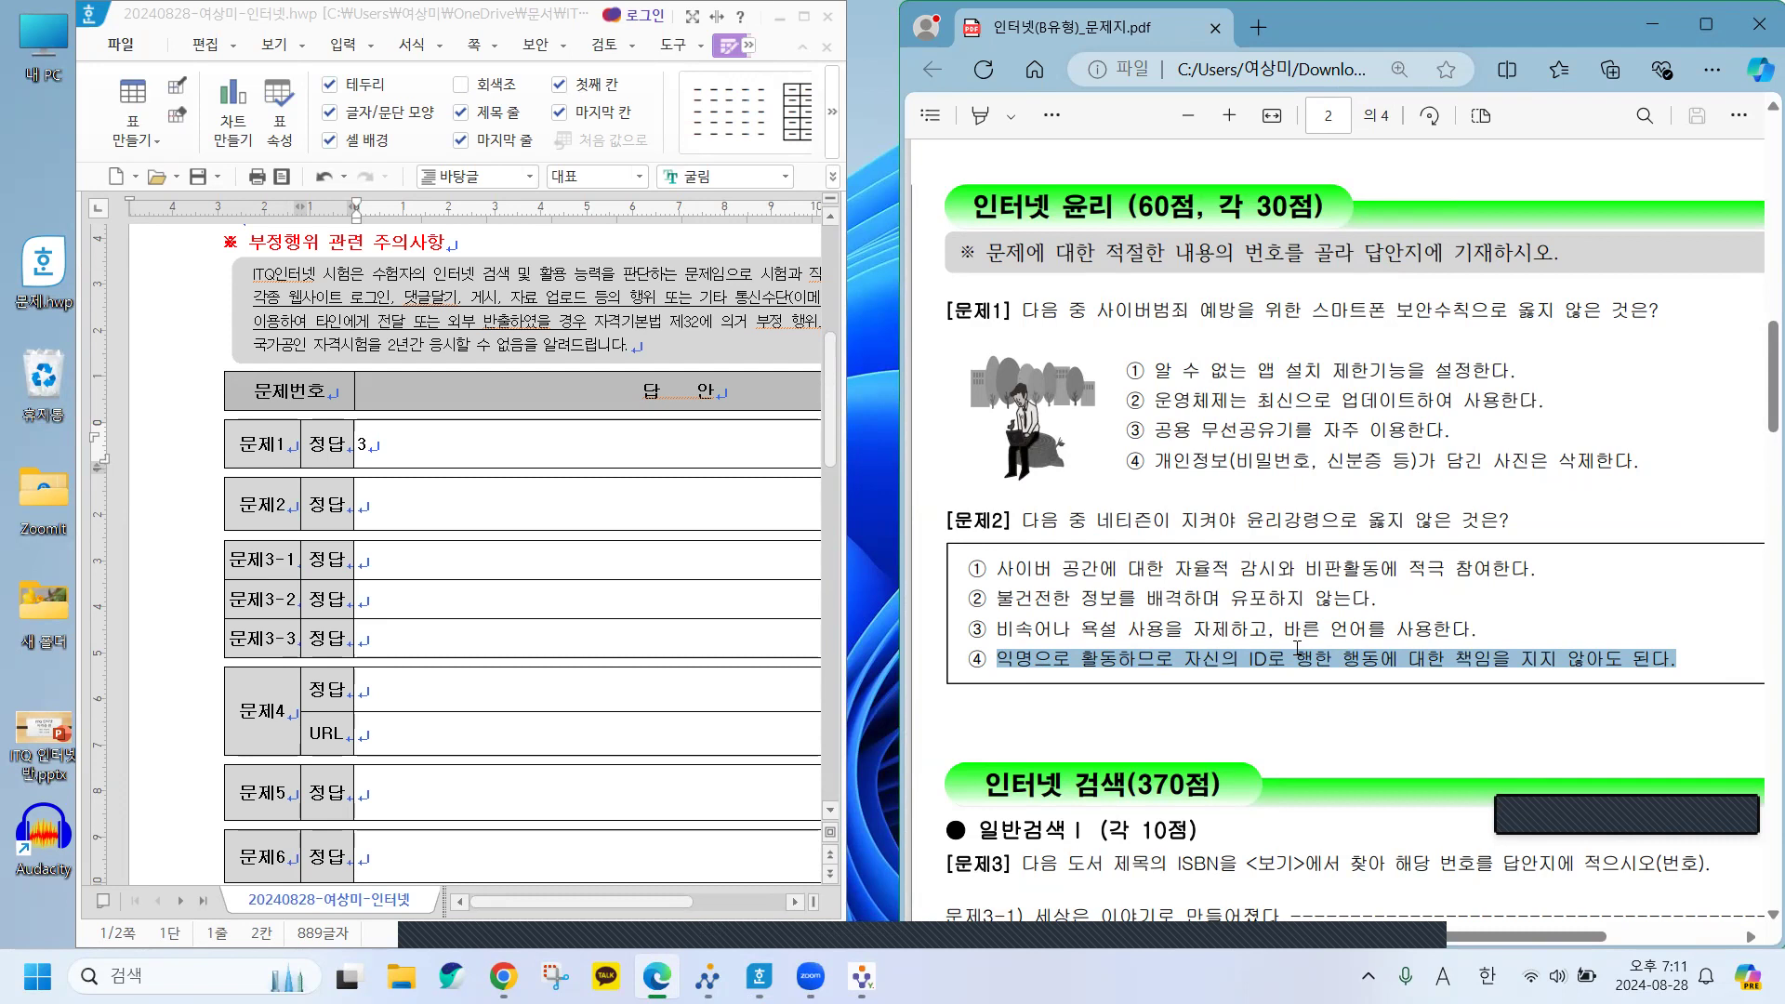
pyautogui.click(381, 505)
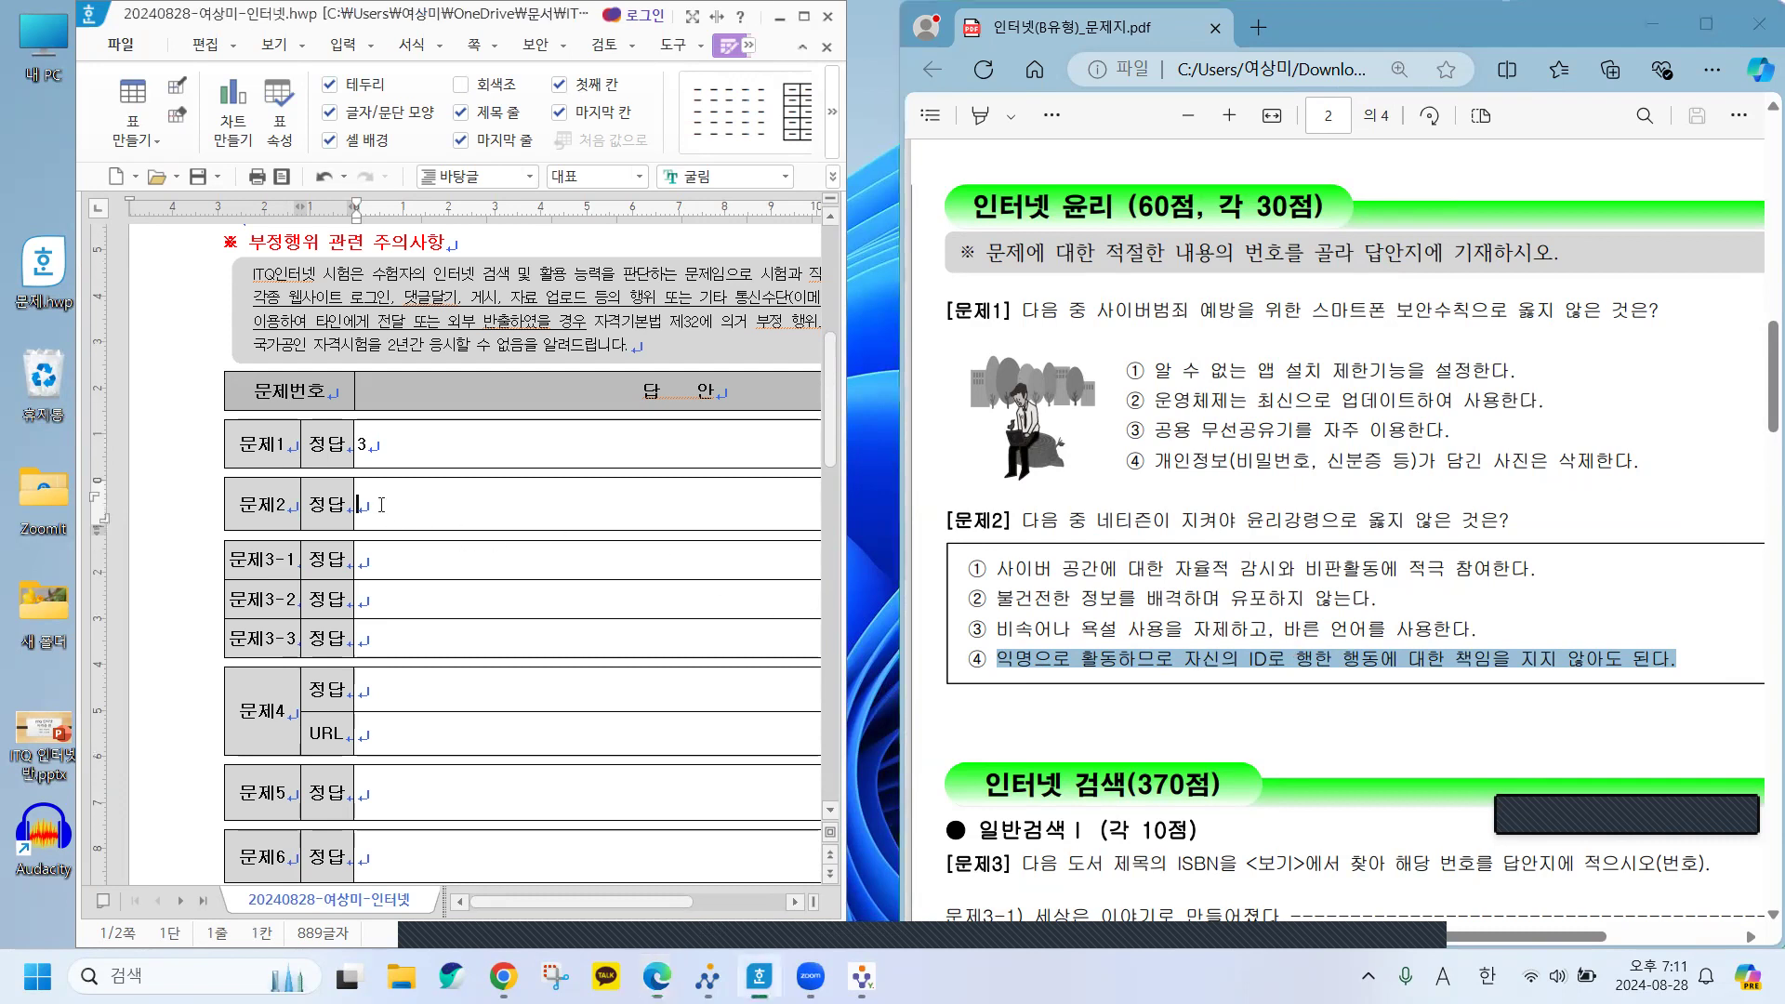
pyautogui.write('4')
pyautogui.press('Hangul')
pyautogui.scroll(-5, 1343, 736)
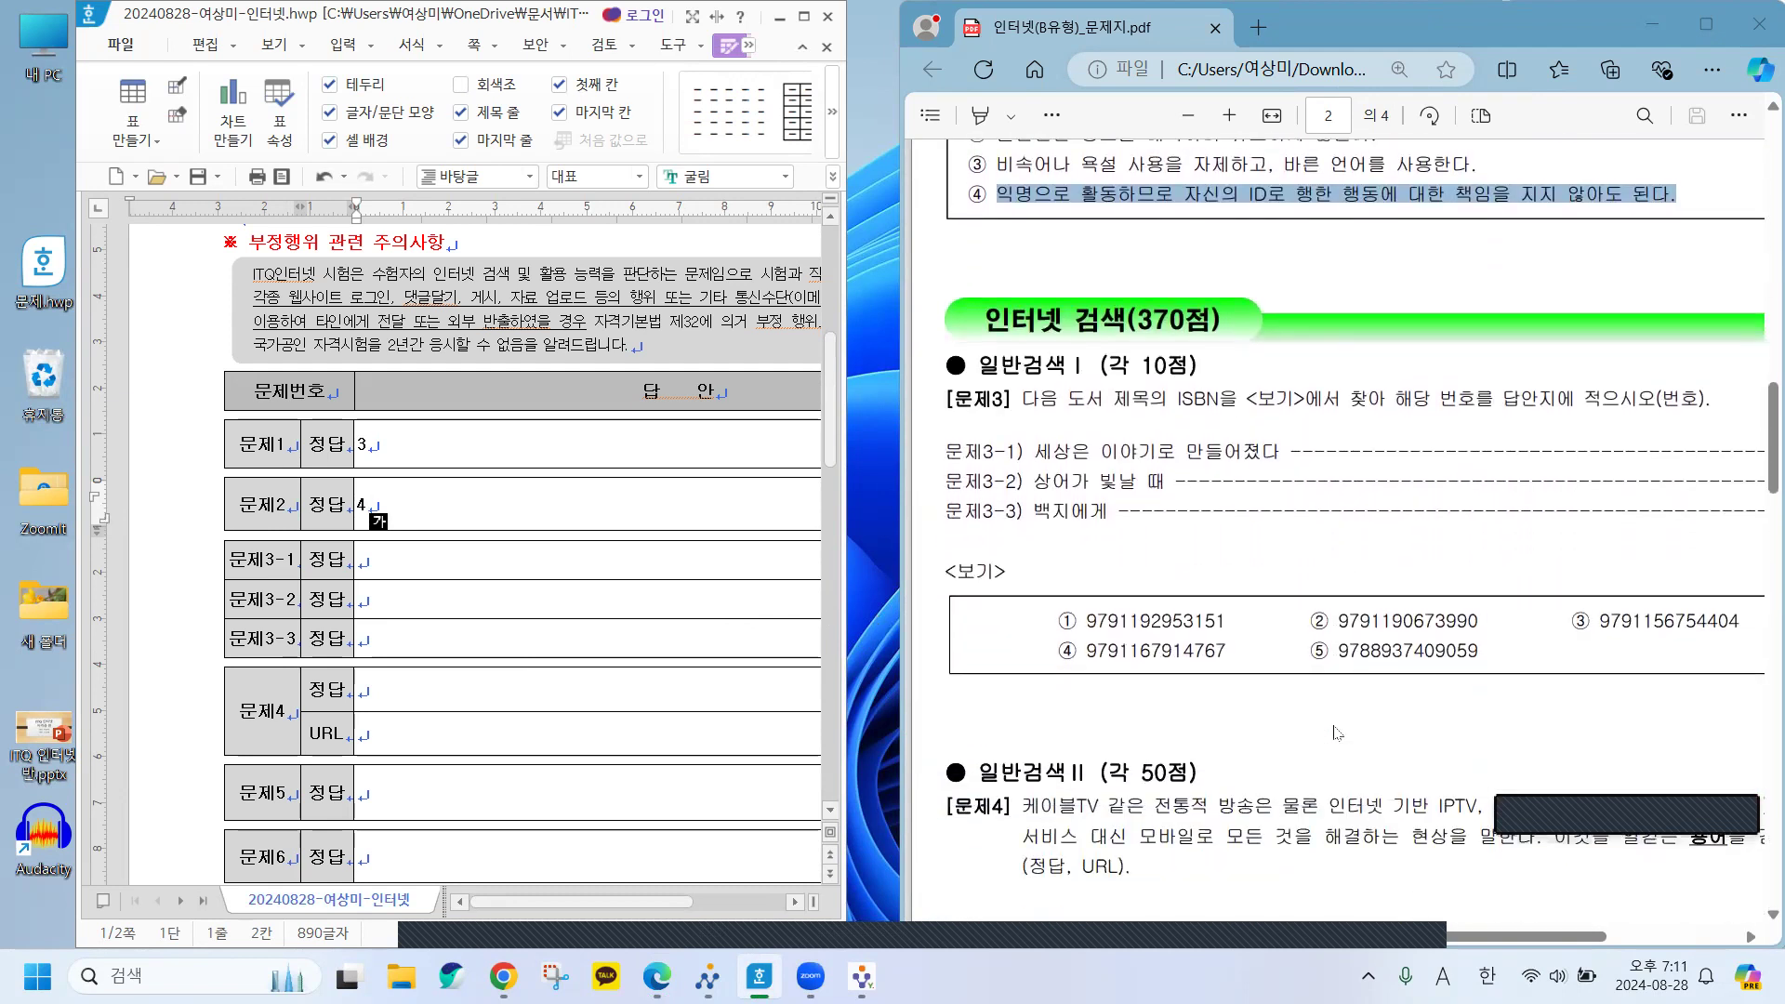
pyautogui.scroll(-1, 1301, 544)
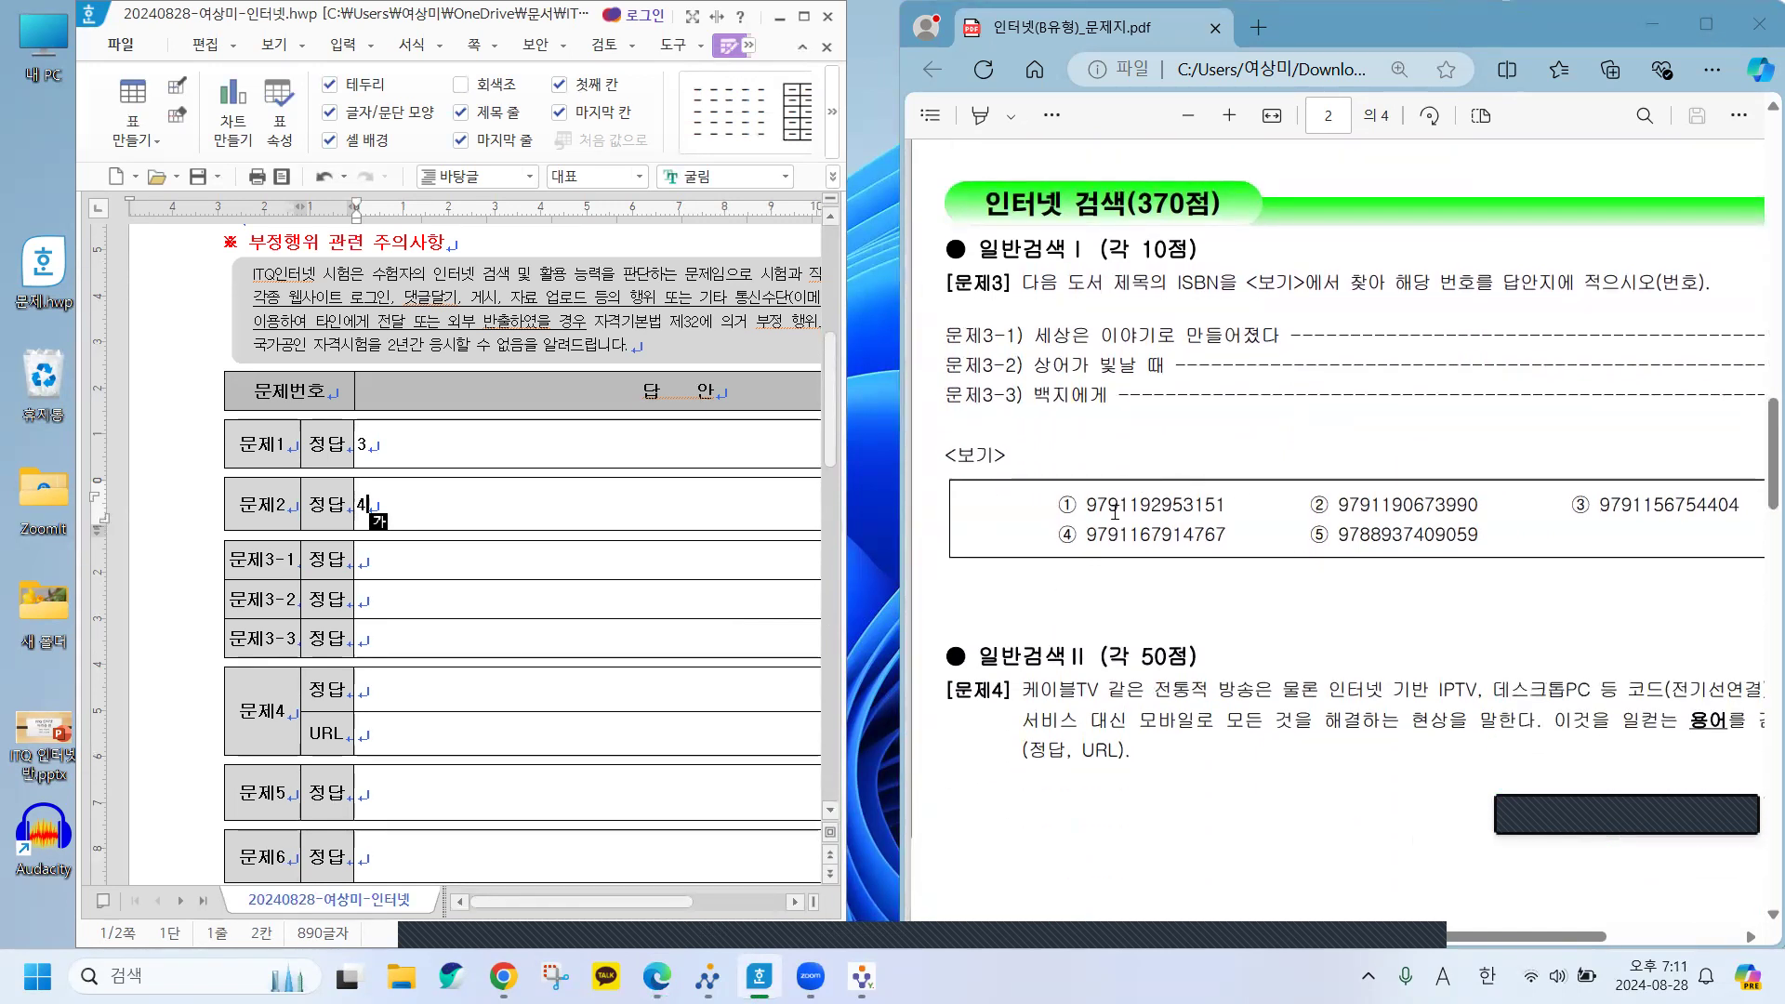
pyautogui.click(1099, 313)
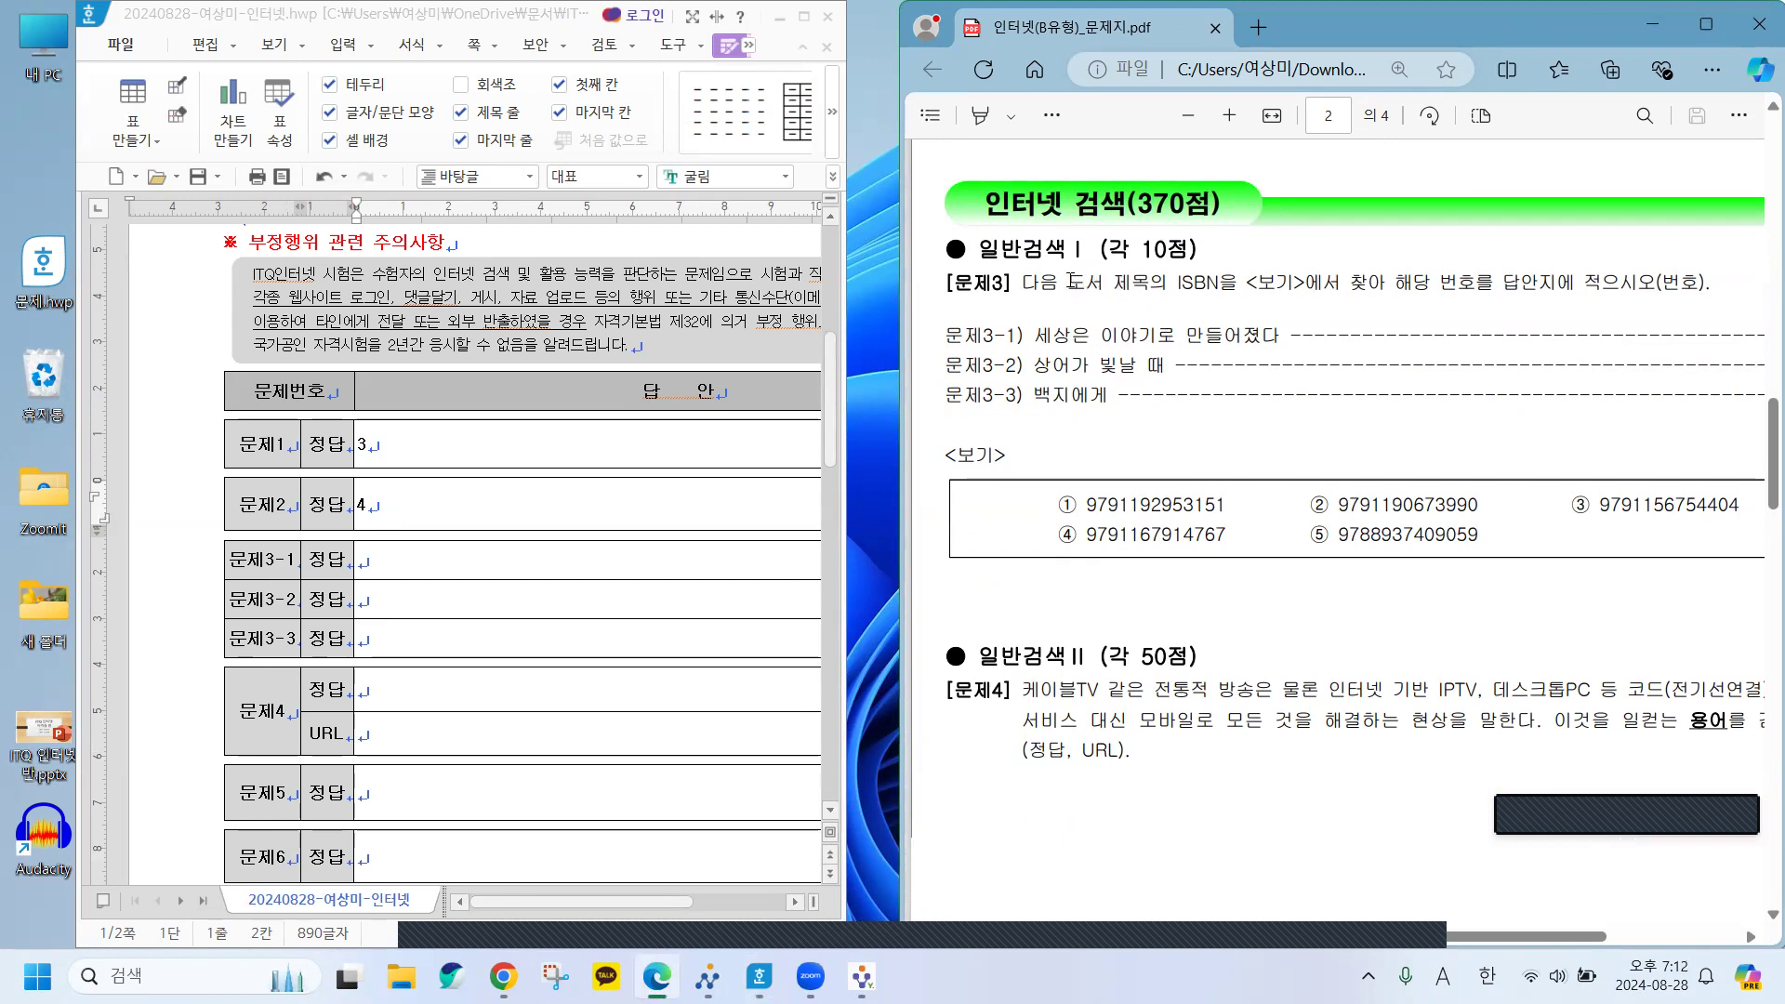
# Copy the book title 세상은 이야기로 만들어졌다 from the PDF and minimize the Hangul answer sheet.
pyautogui.moveTo(1060, 285); pyautogui.dragTo(1288, 297)
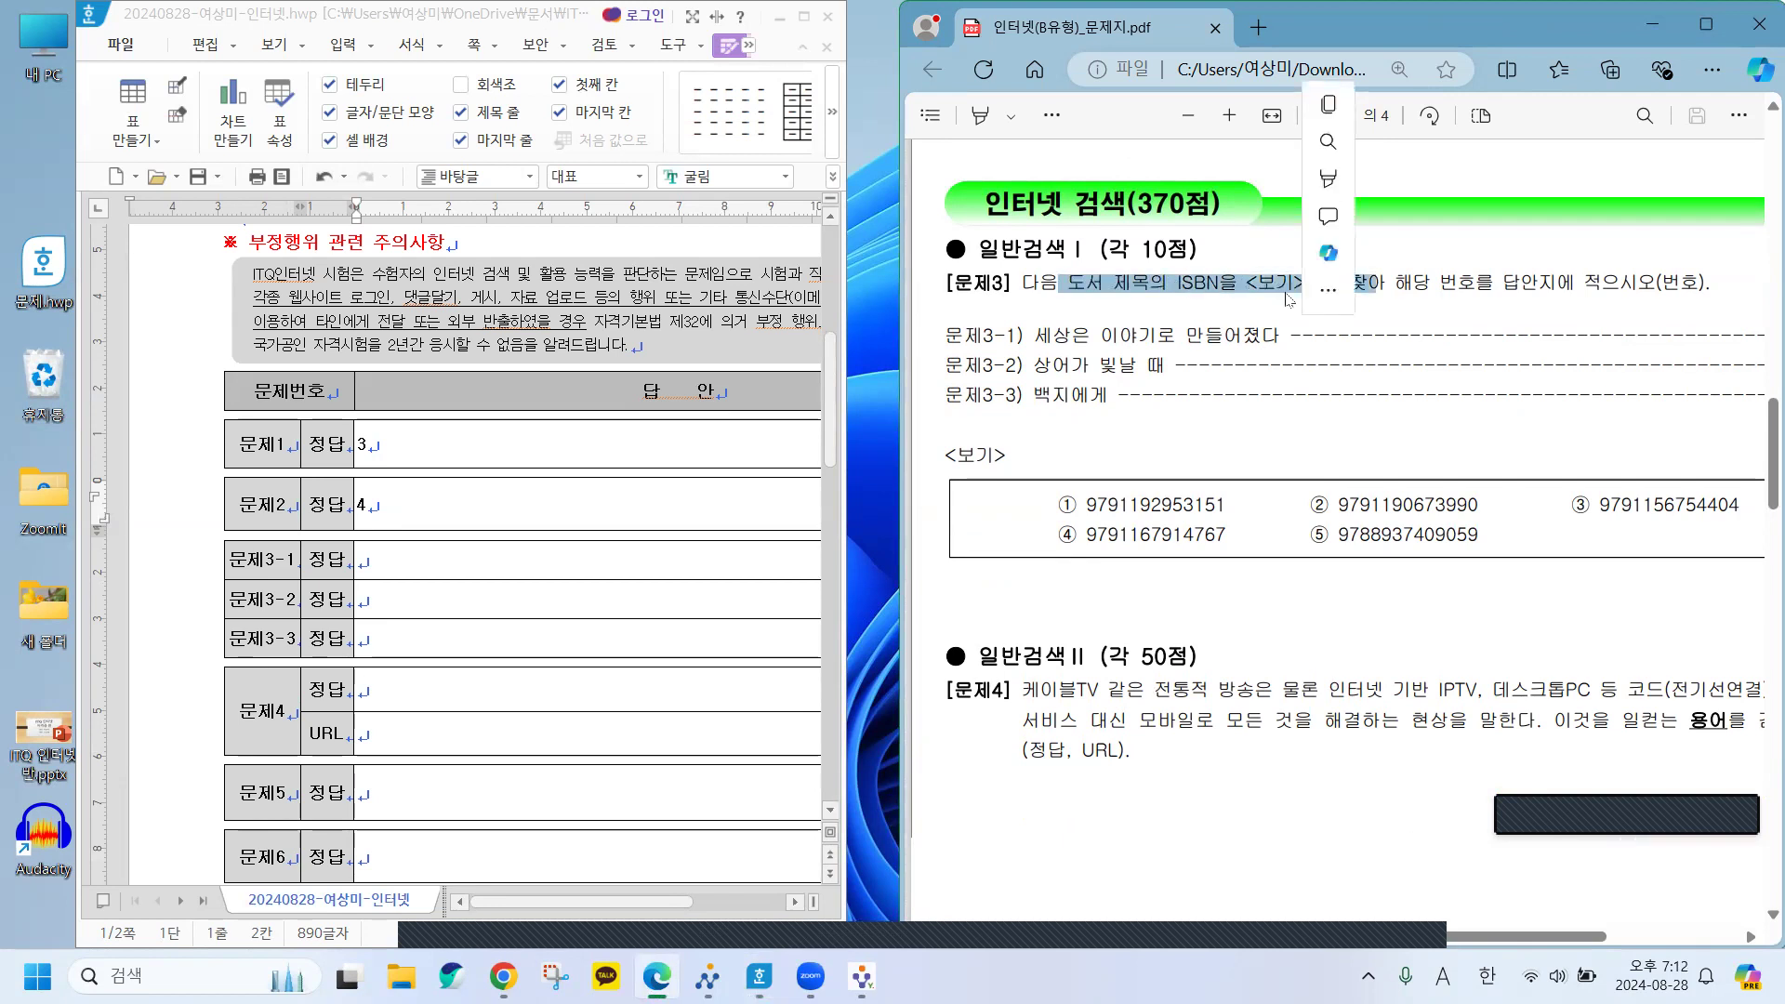
pyautogui.click(1066, 345)
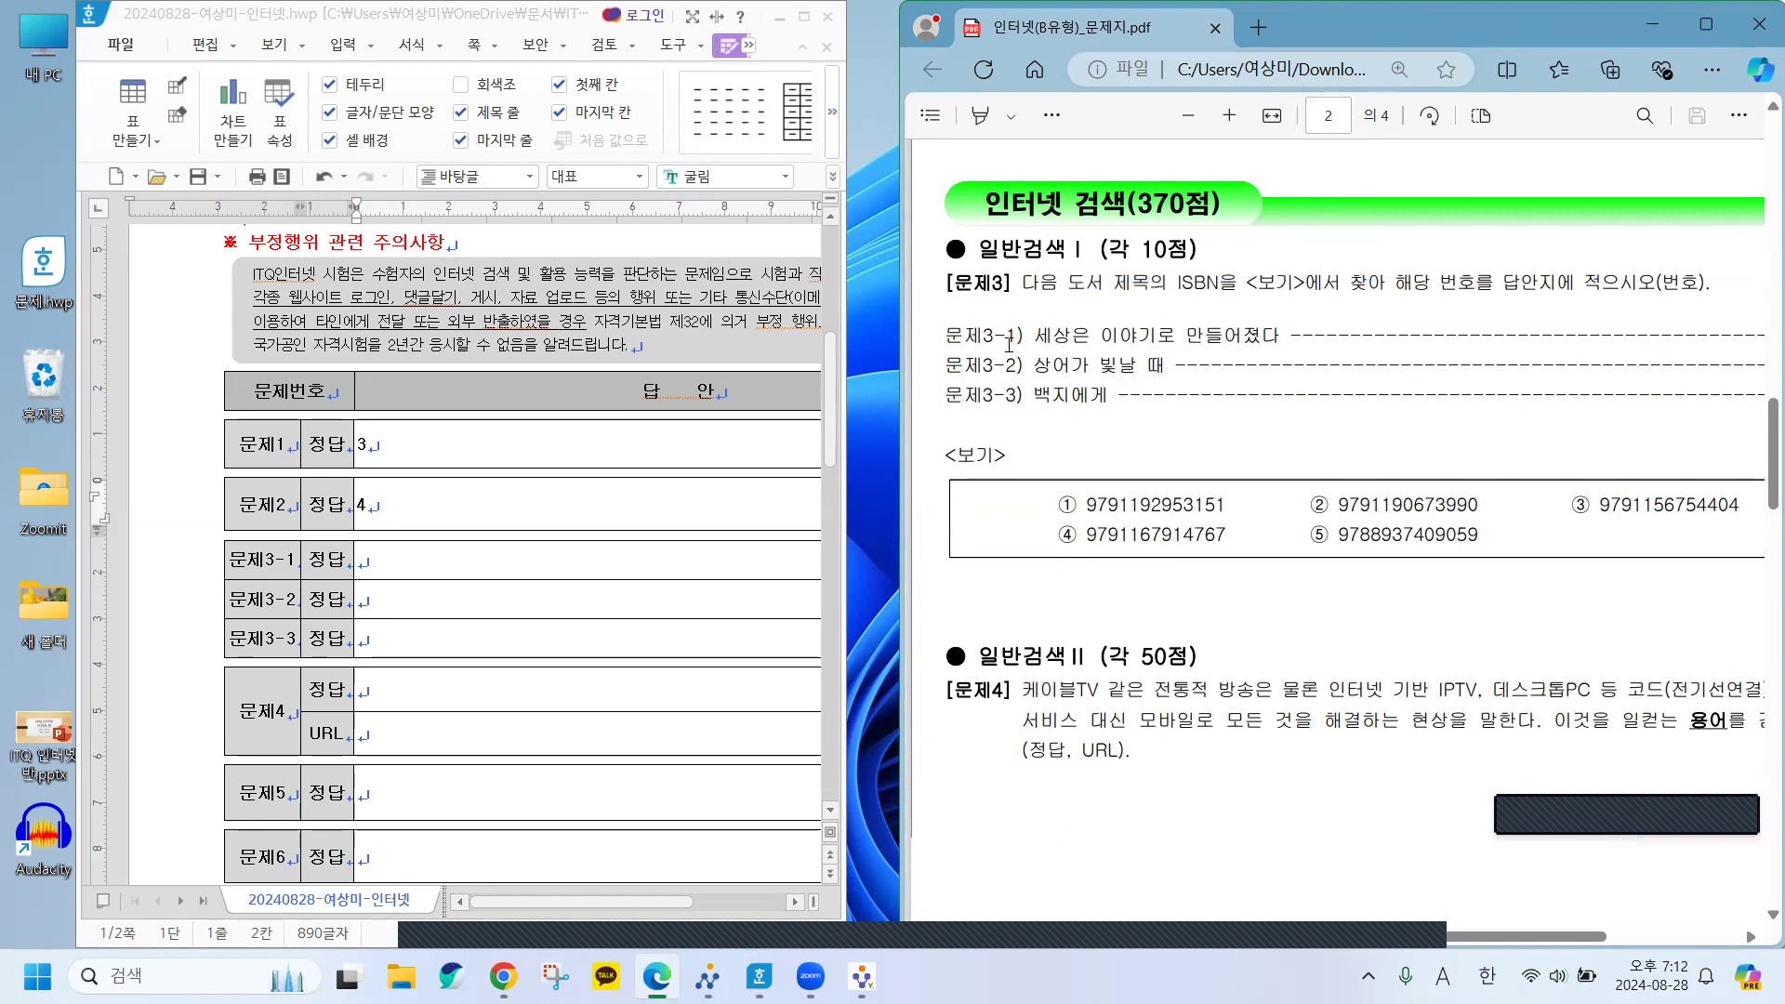
pyautogui.moveTo(1031, 333); pyautogui.dragTo(1303, 337)
pyautogui.hotkey('ctrl', 'c')
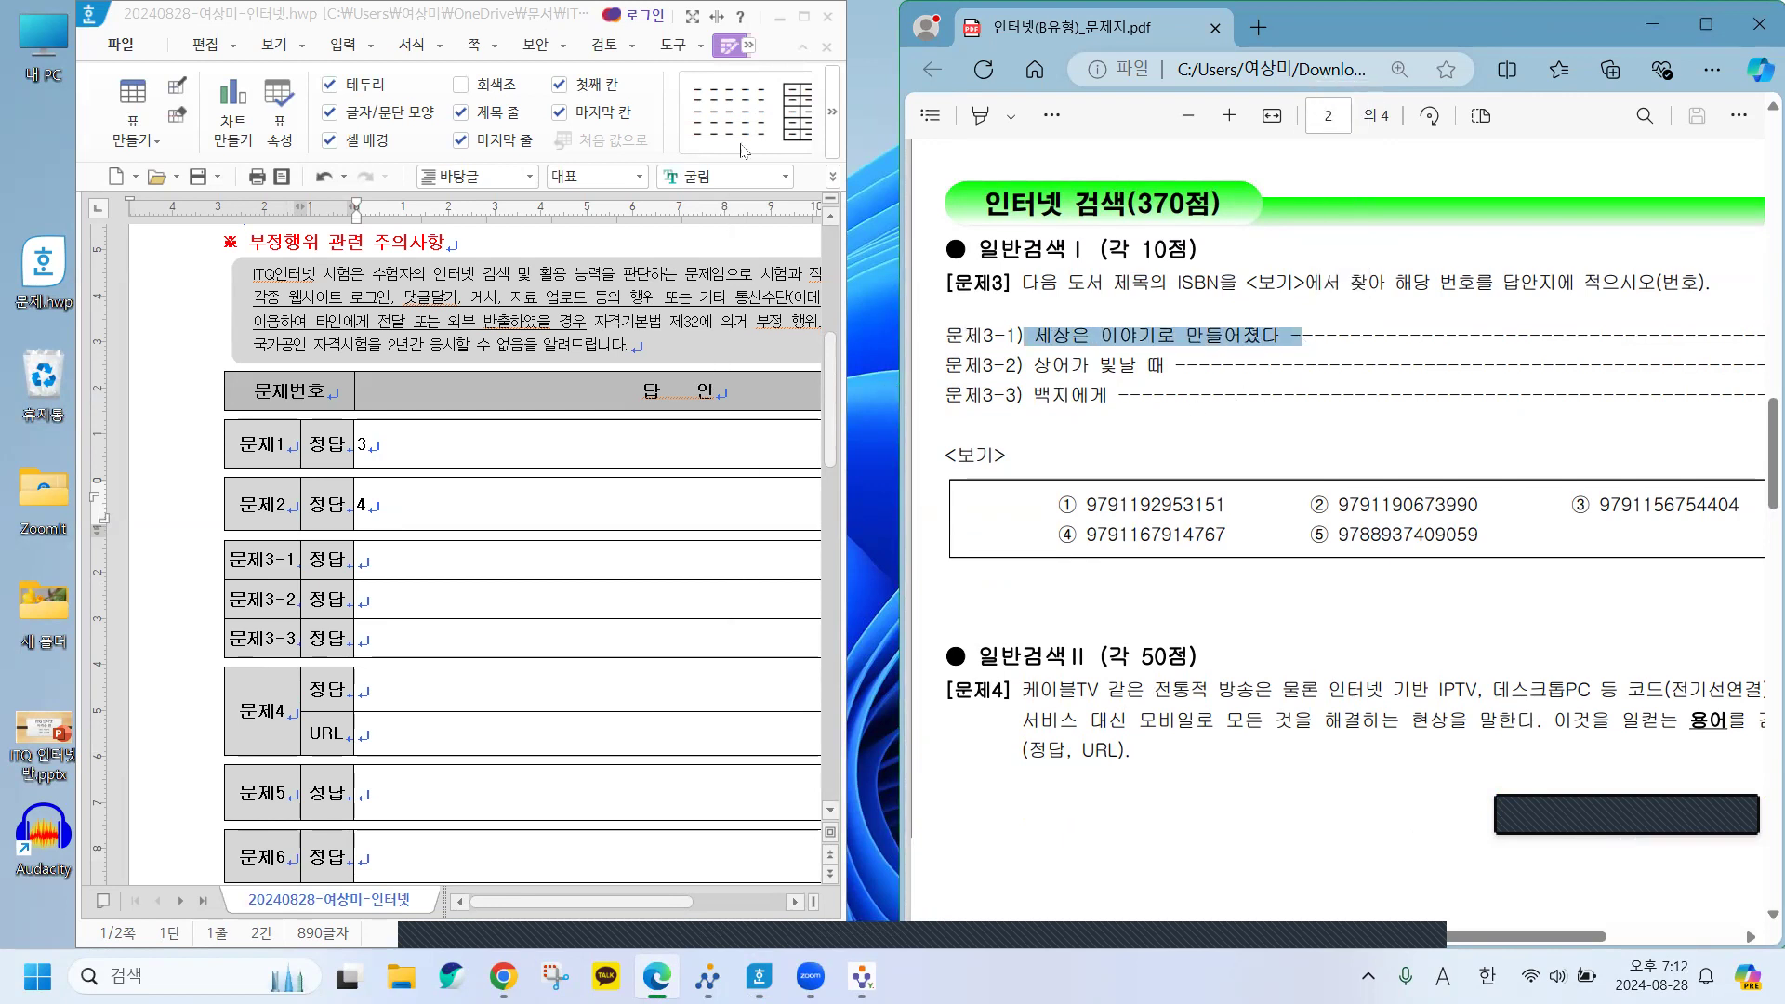
pyautogui.click(783, 27)
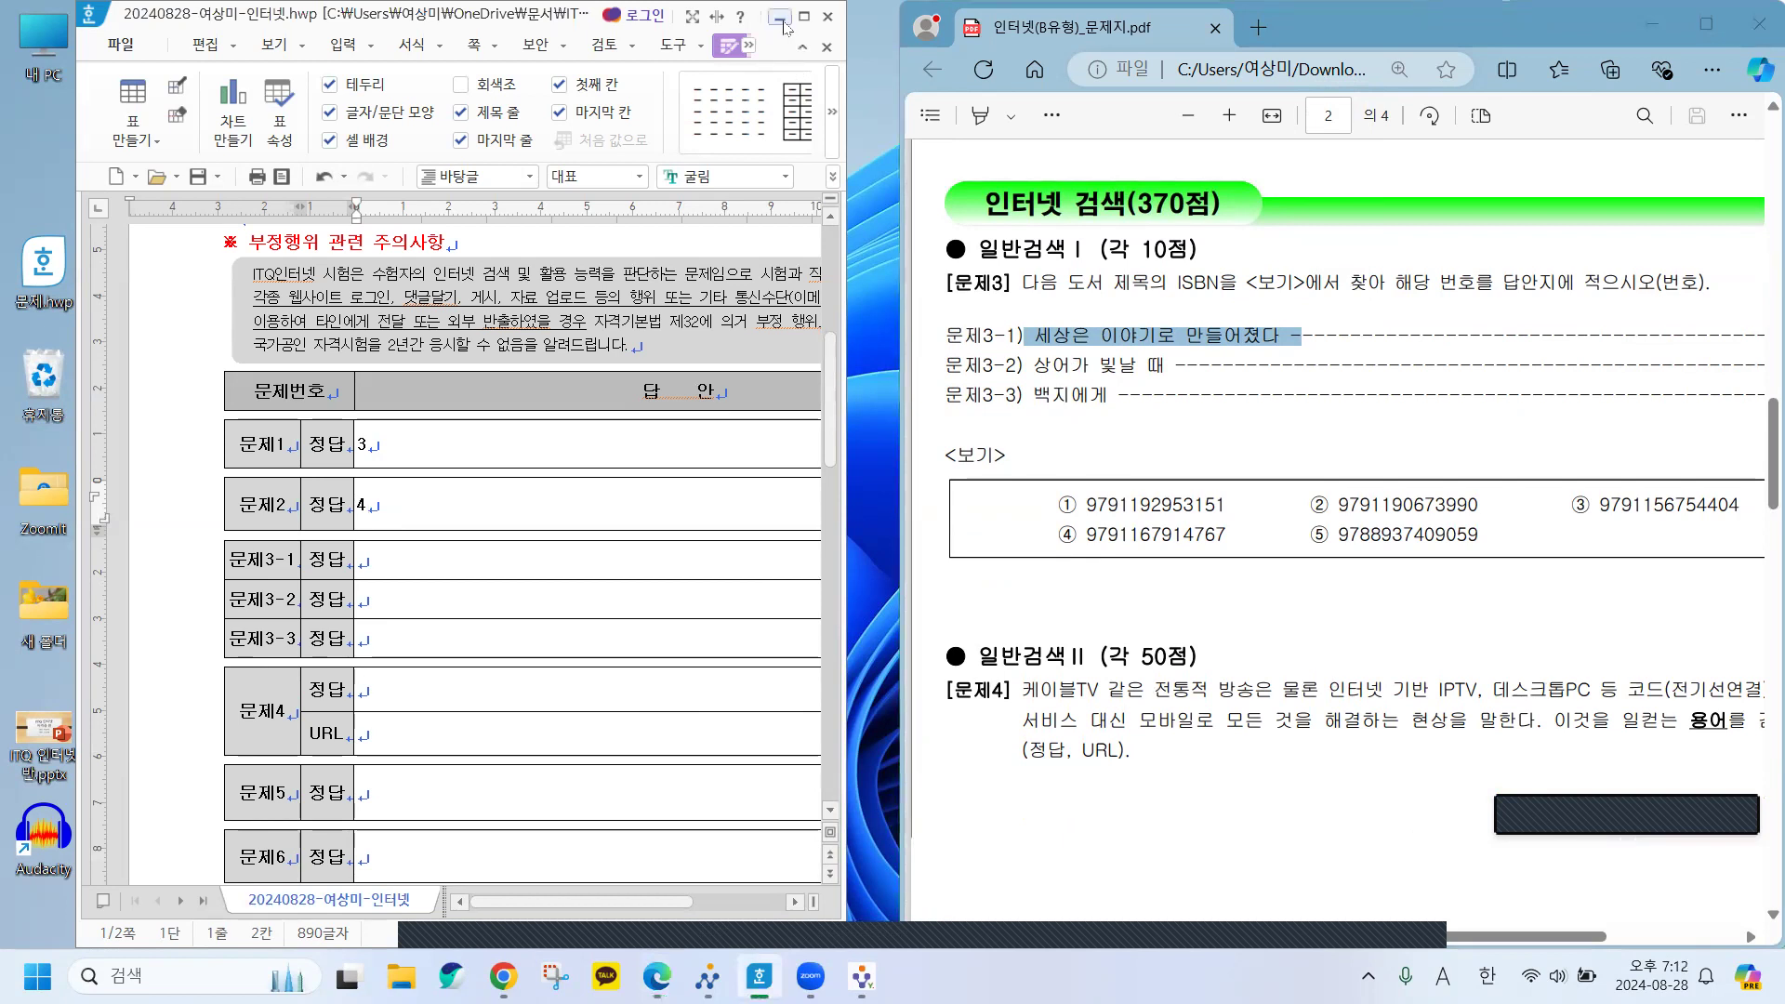
pyautogui.click(779, 17)
# Snap Chrome to the left and the exam PDF to the right, widening the browser side.
pyautogui.moveTo(657, 976)
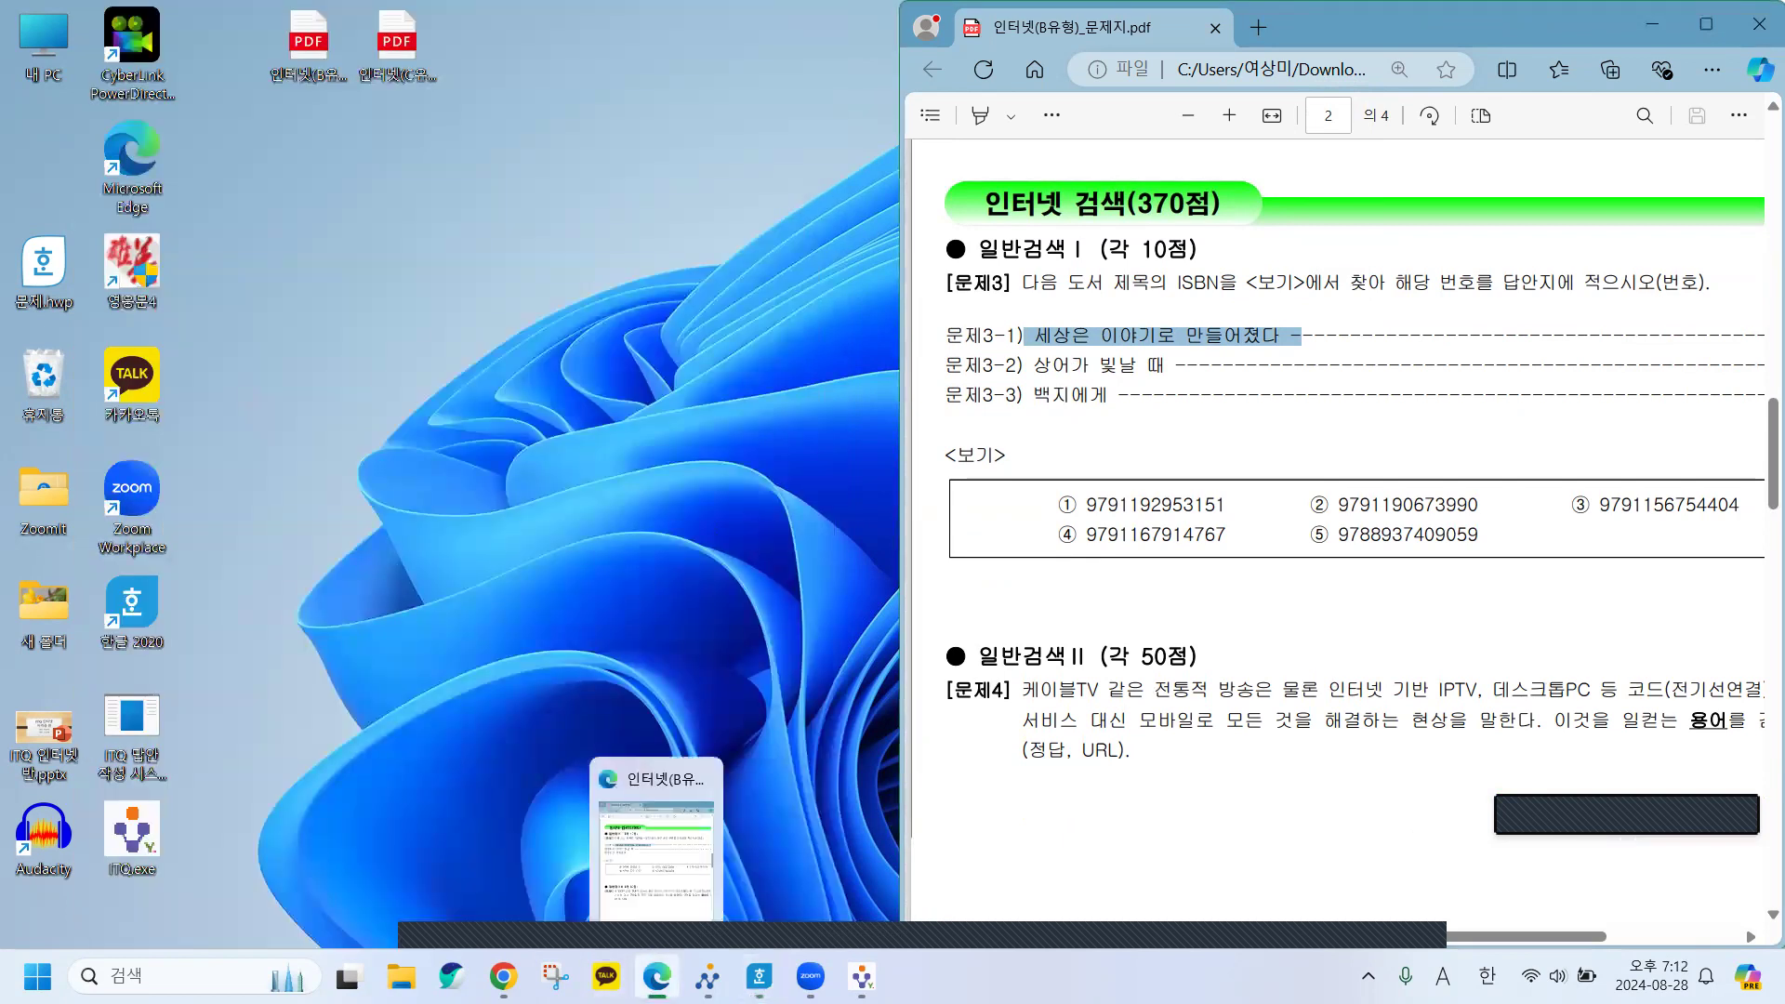
pyautogui.moveTo(503, 976)
pyautogui.click(549, 823)
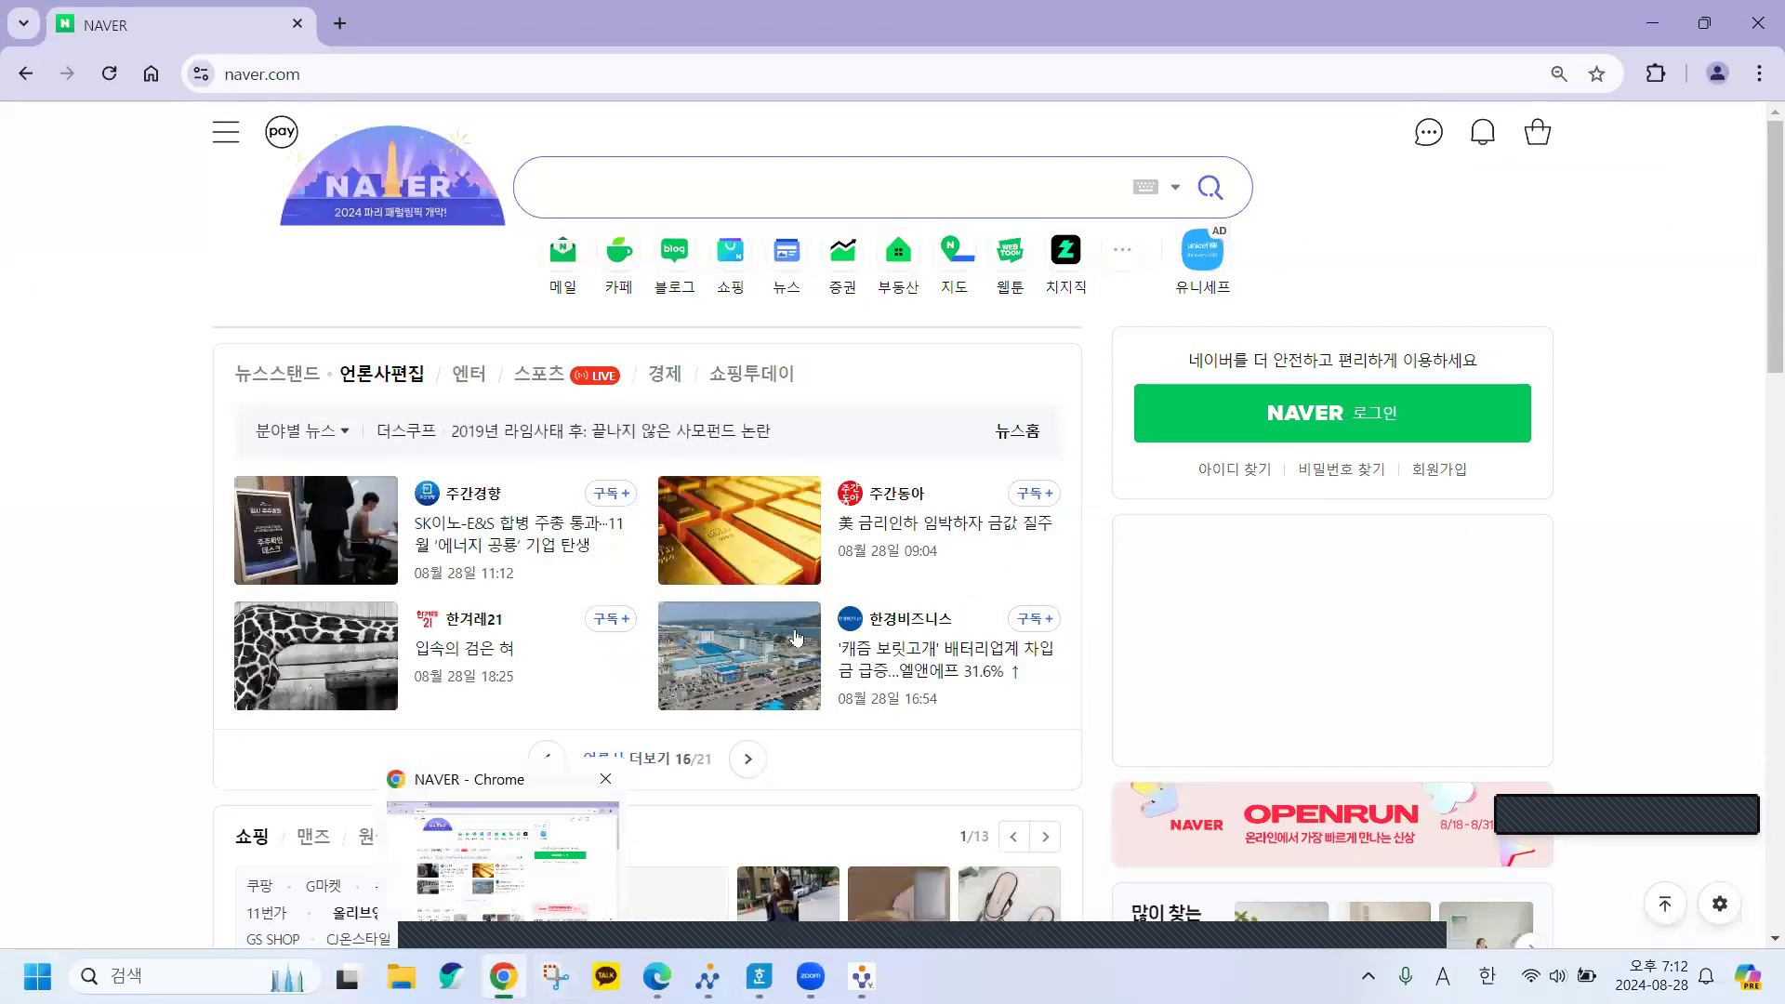
pyautogui.moveTo(872, 37); pyautogui.dragTo(2, 176)
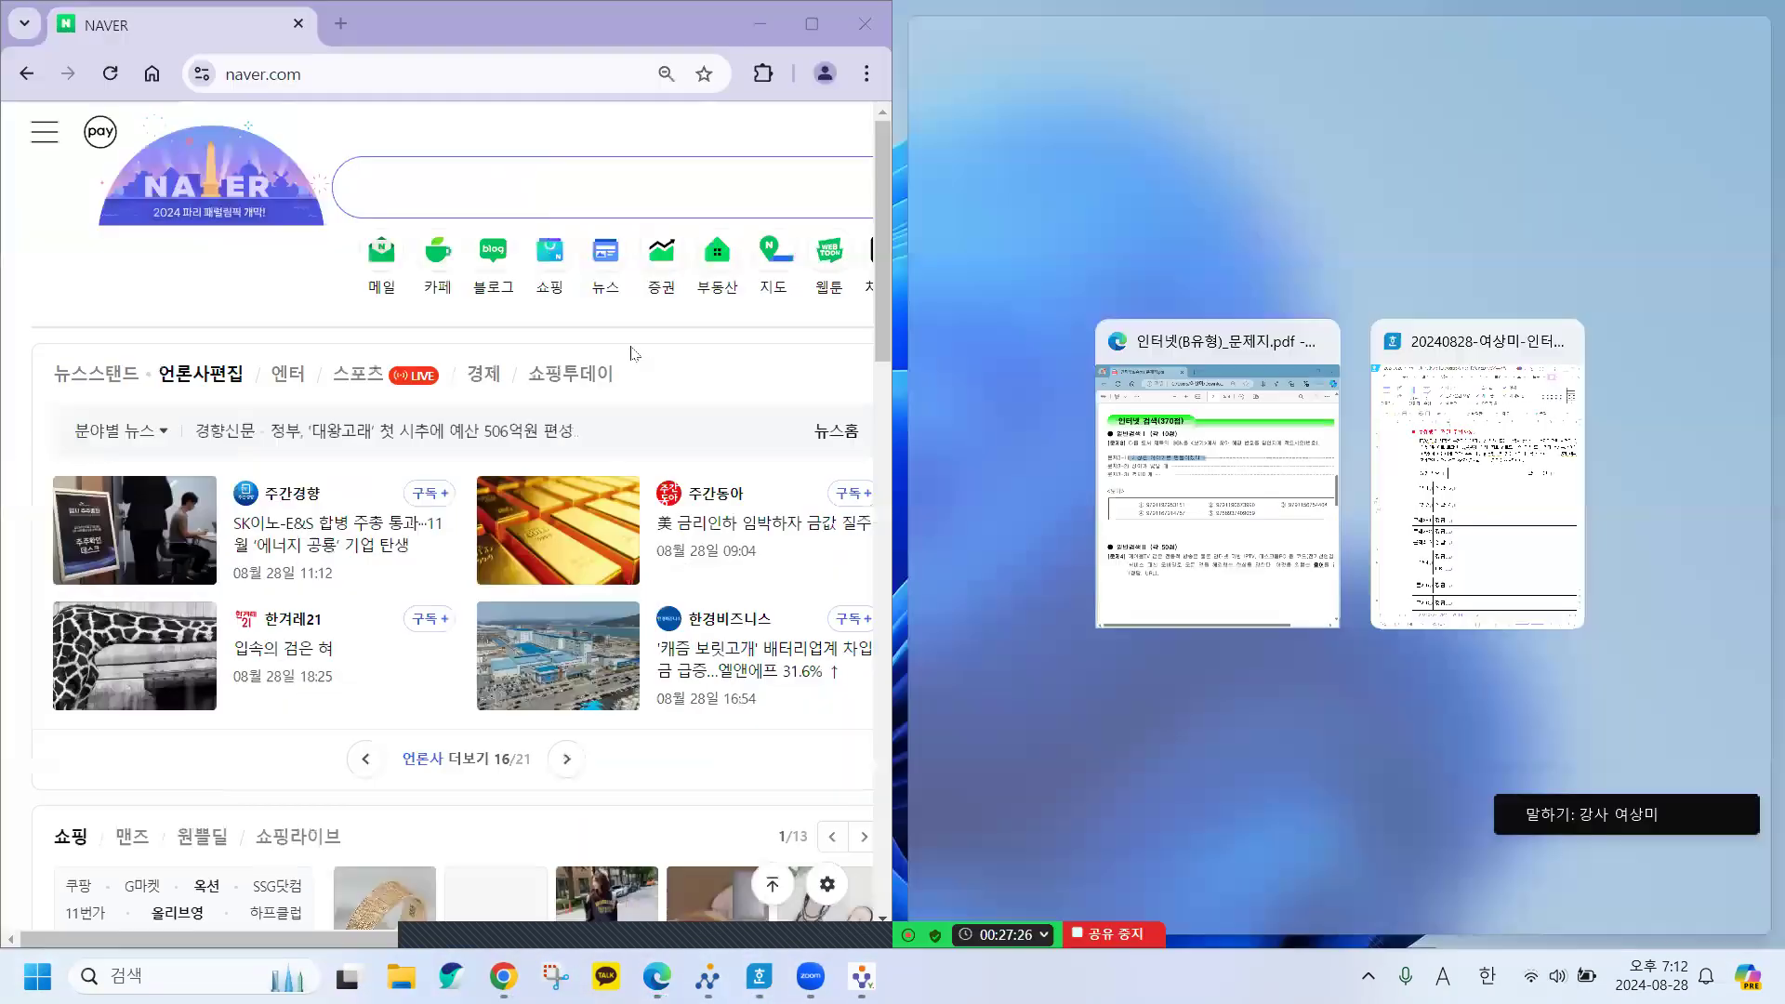
pyautogui.click(1262, 375)
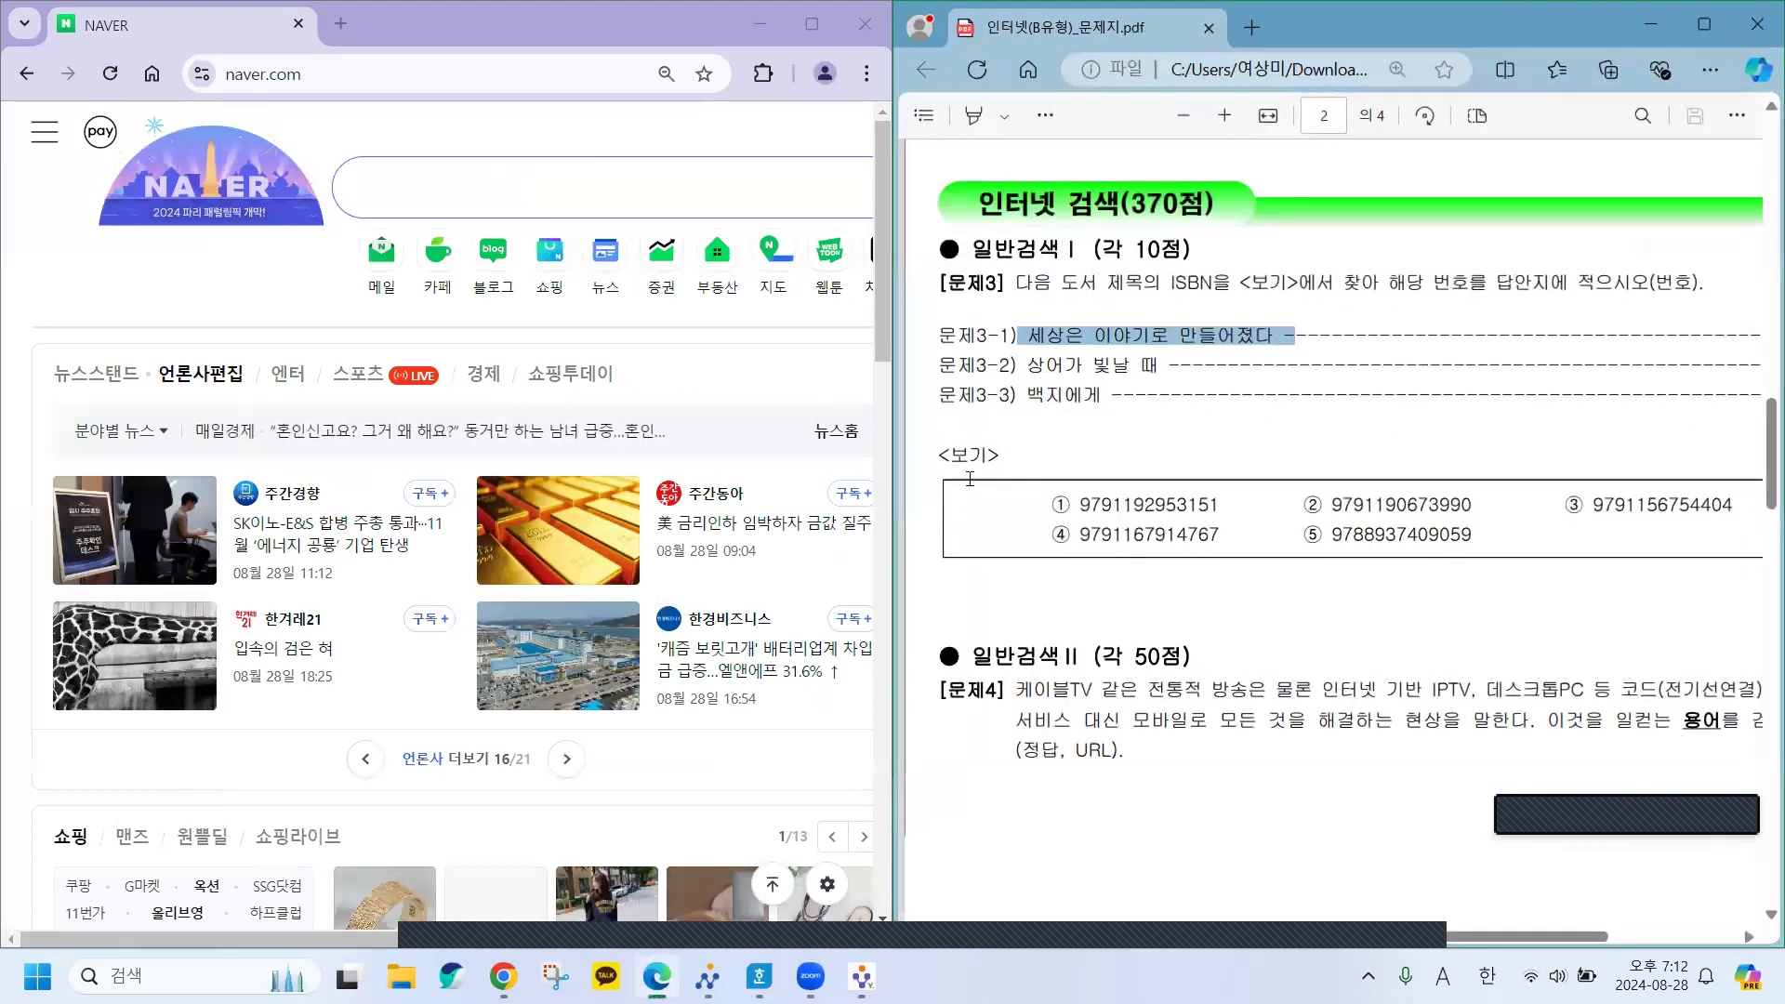
pyautogui.moveTo(892, 475)
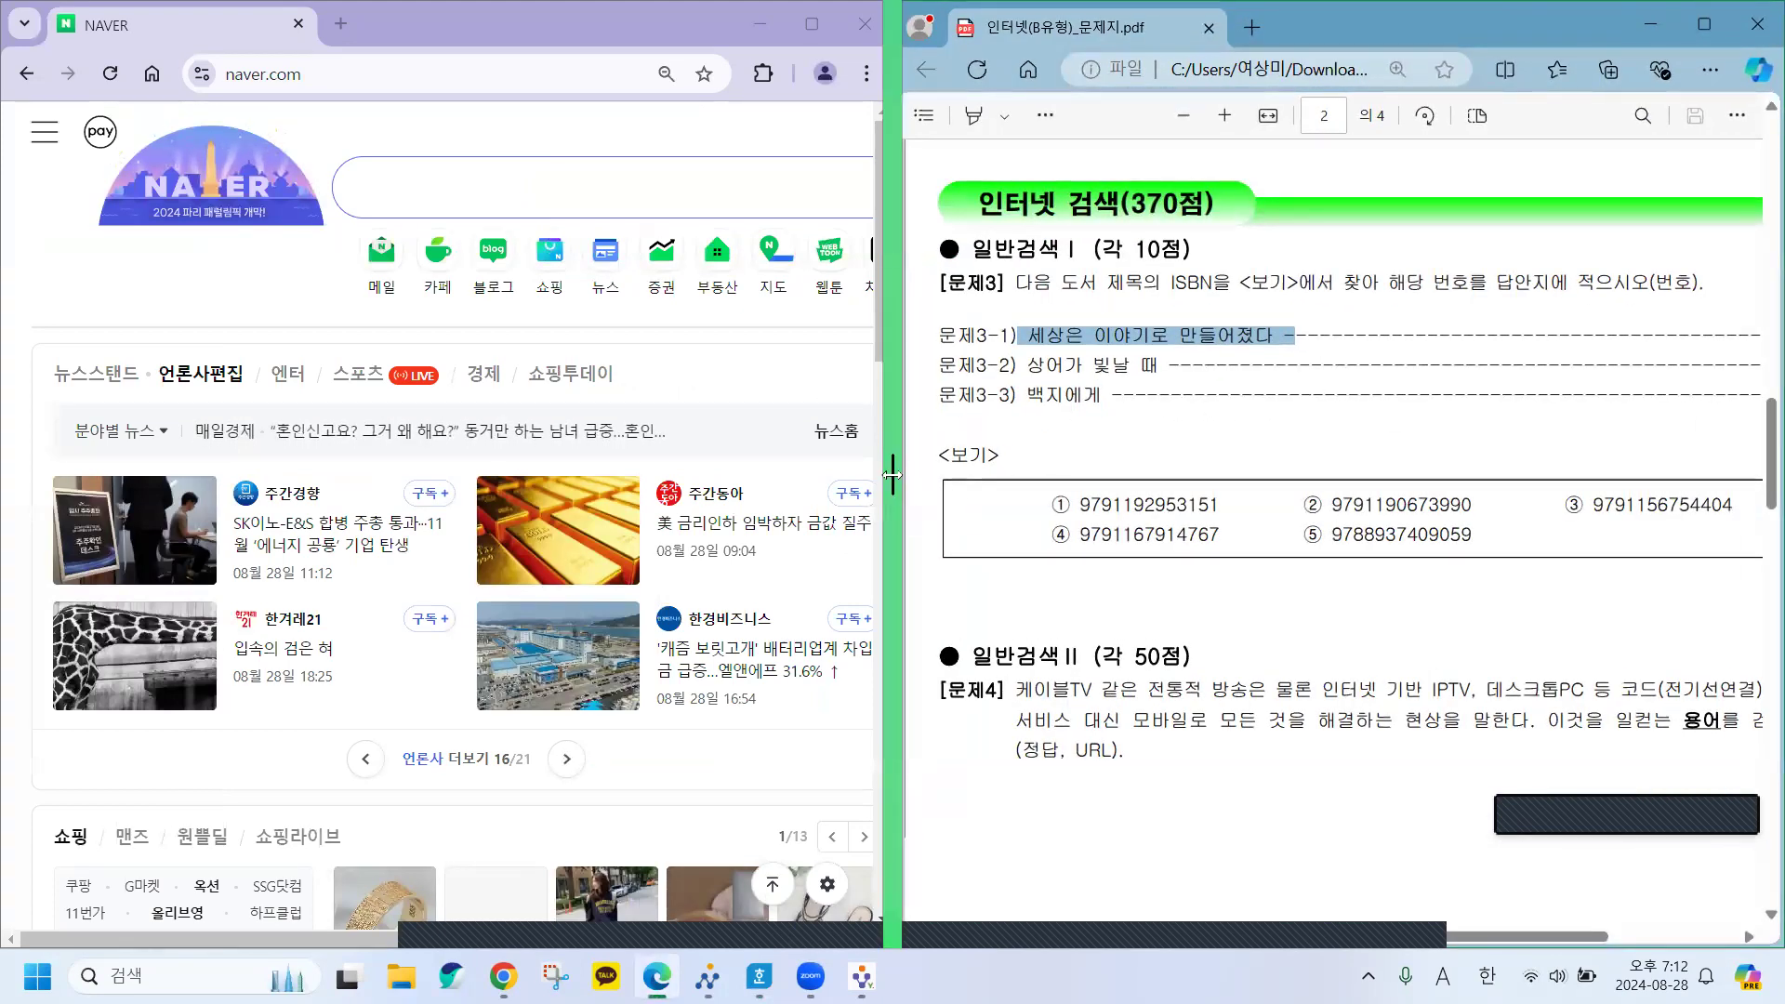
pyautogui.moveTo(893, 475); pyautogui.dragTo(1162, 475)
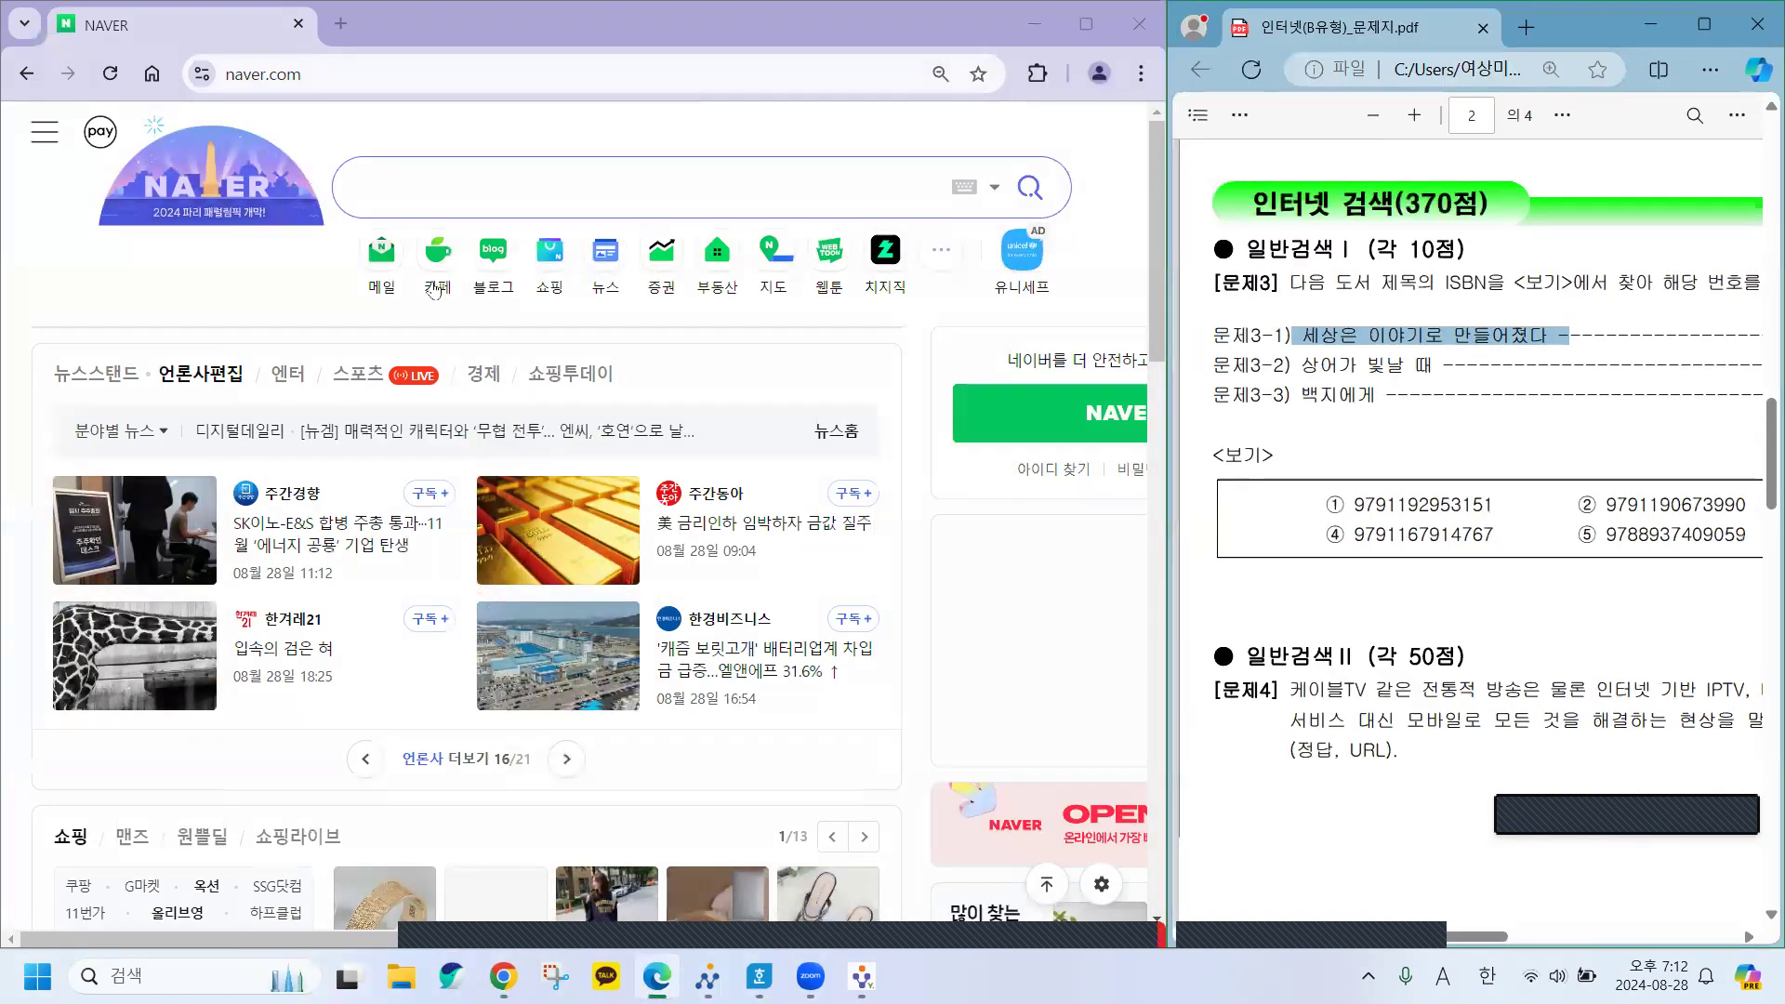
# Type the query 세상은 이야기로 만들어졌다 into Naver's search box, correcting typos.
pyautogui.click(449, 188)
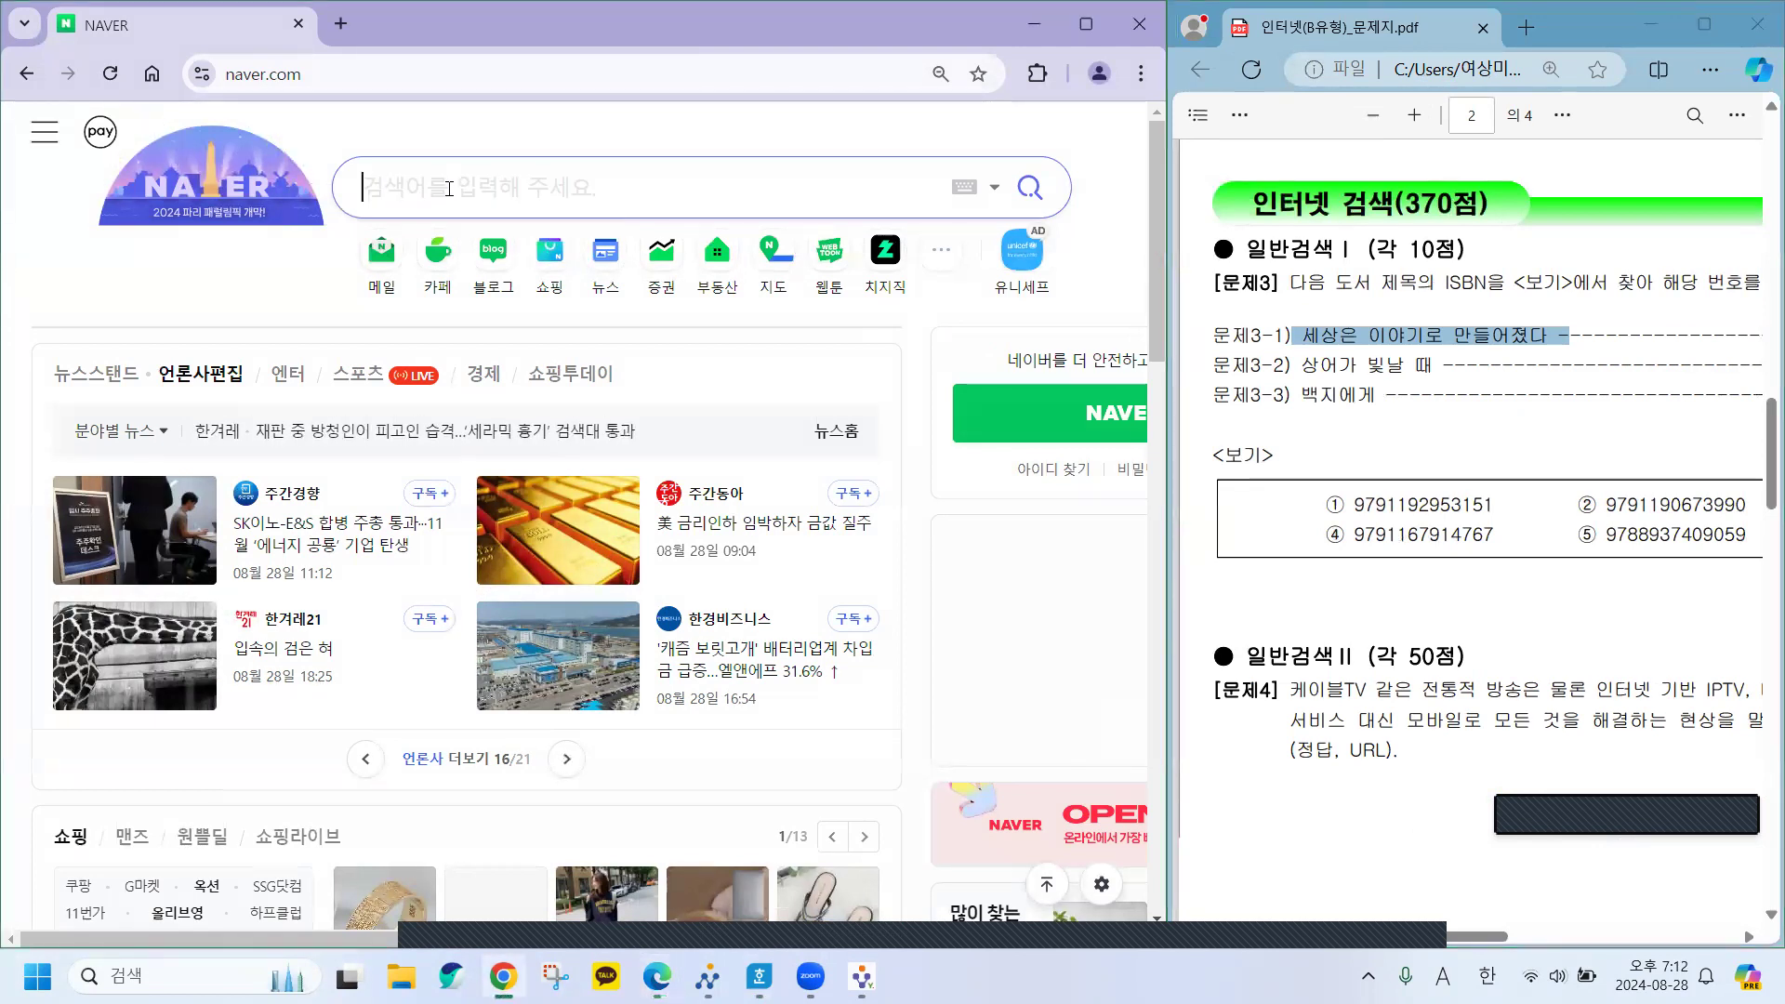
pyautogui.write('tptkddmsd')
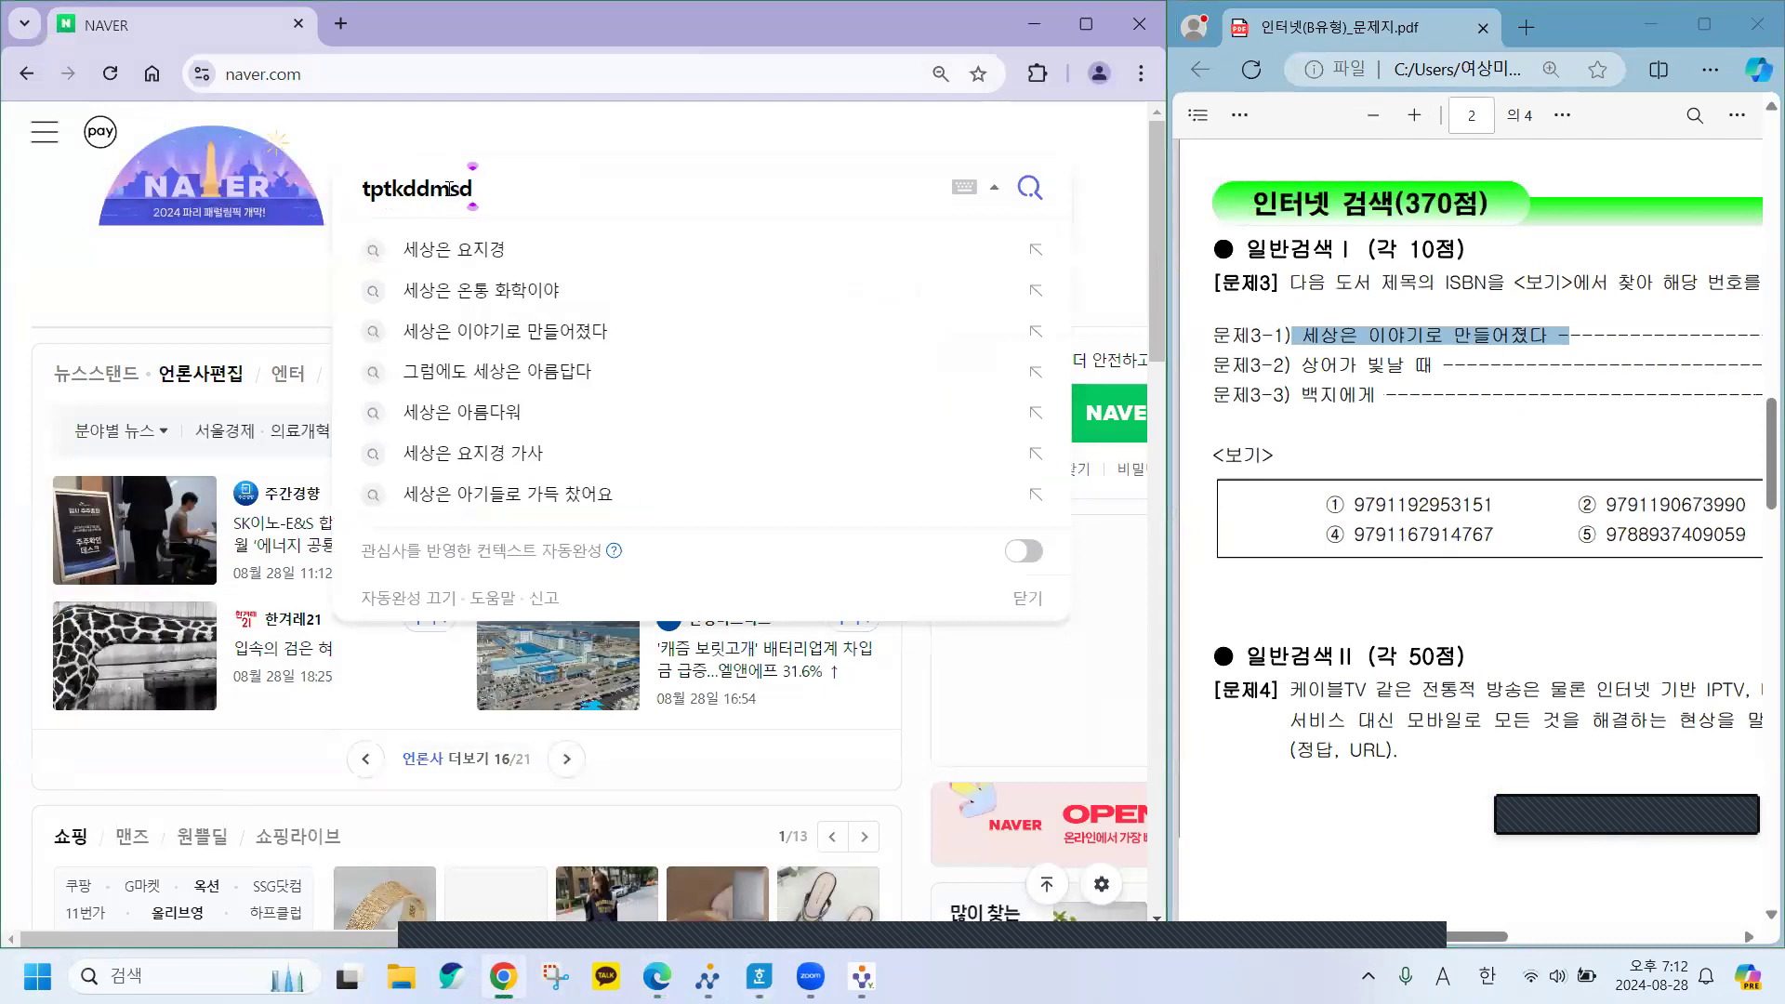
pyautogui.press('BackSpace')
pyautogui.press('BackSpace')
pyautogui.press('BackSpace')
pyautogui.press('BackSpace')
pyautogui.press('BackSpace')
pyautogui.press('BackSpace')
pyautogui.press('BackSpace')
pyautogui.press('BackSpace')
pyautogui.press('BackSpace')
pyautogui.press('Hangul')
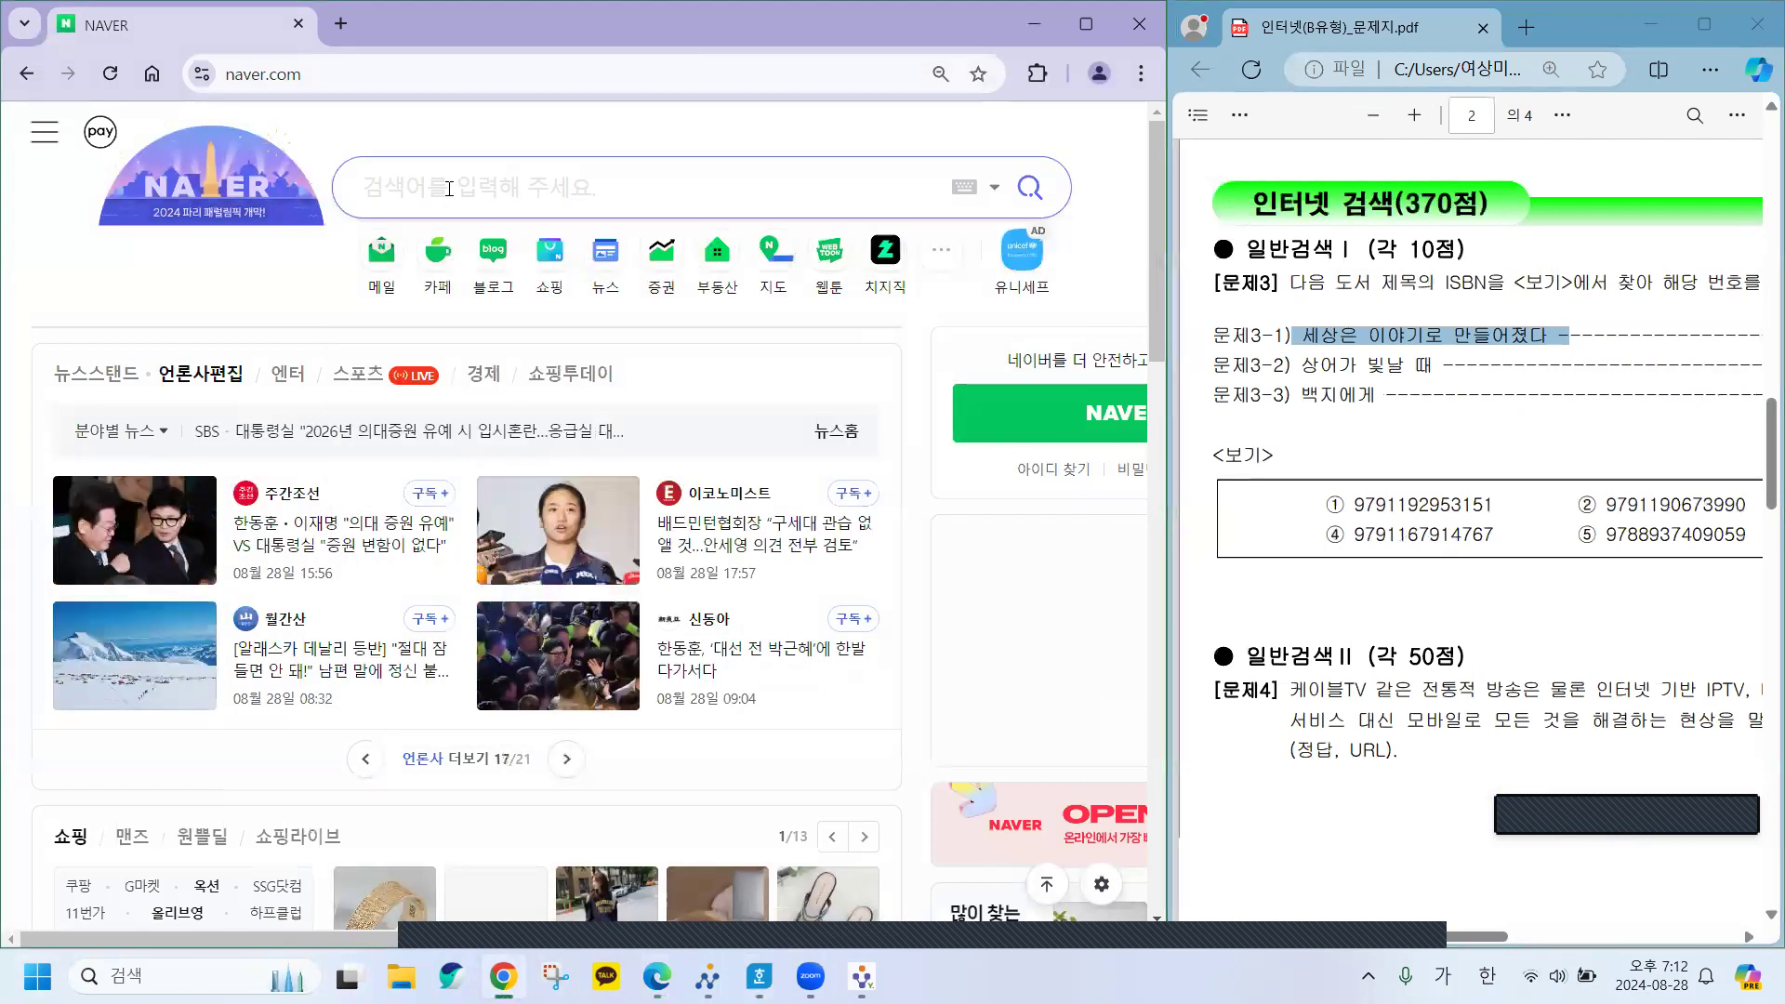
pyautogui.write('셋아')
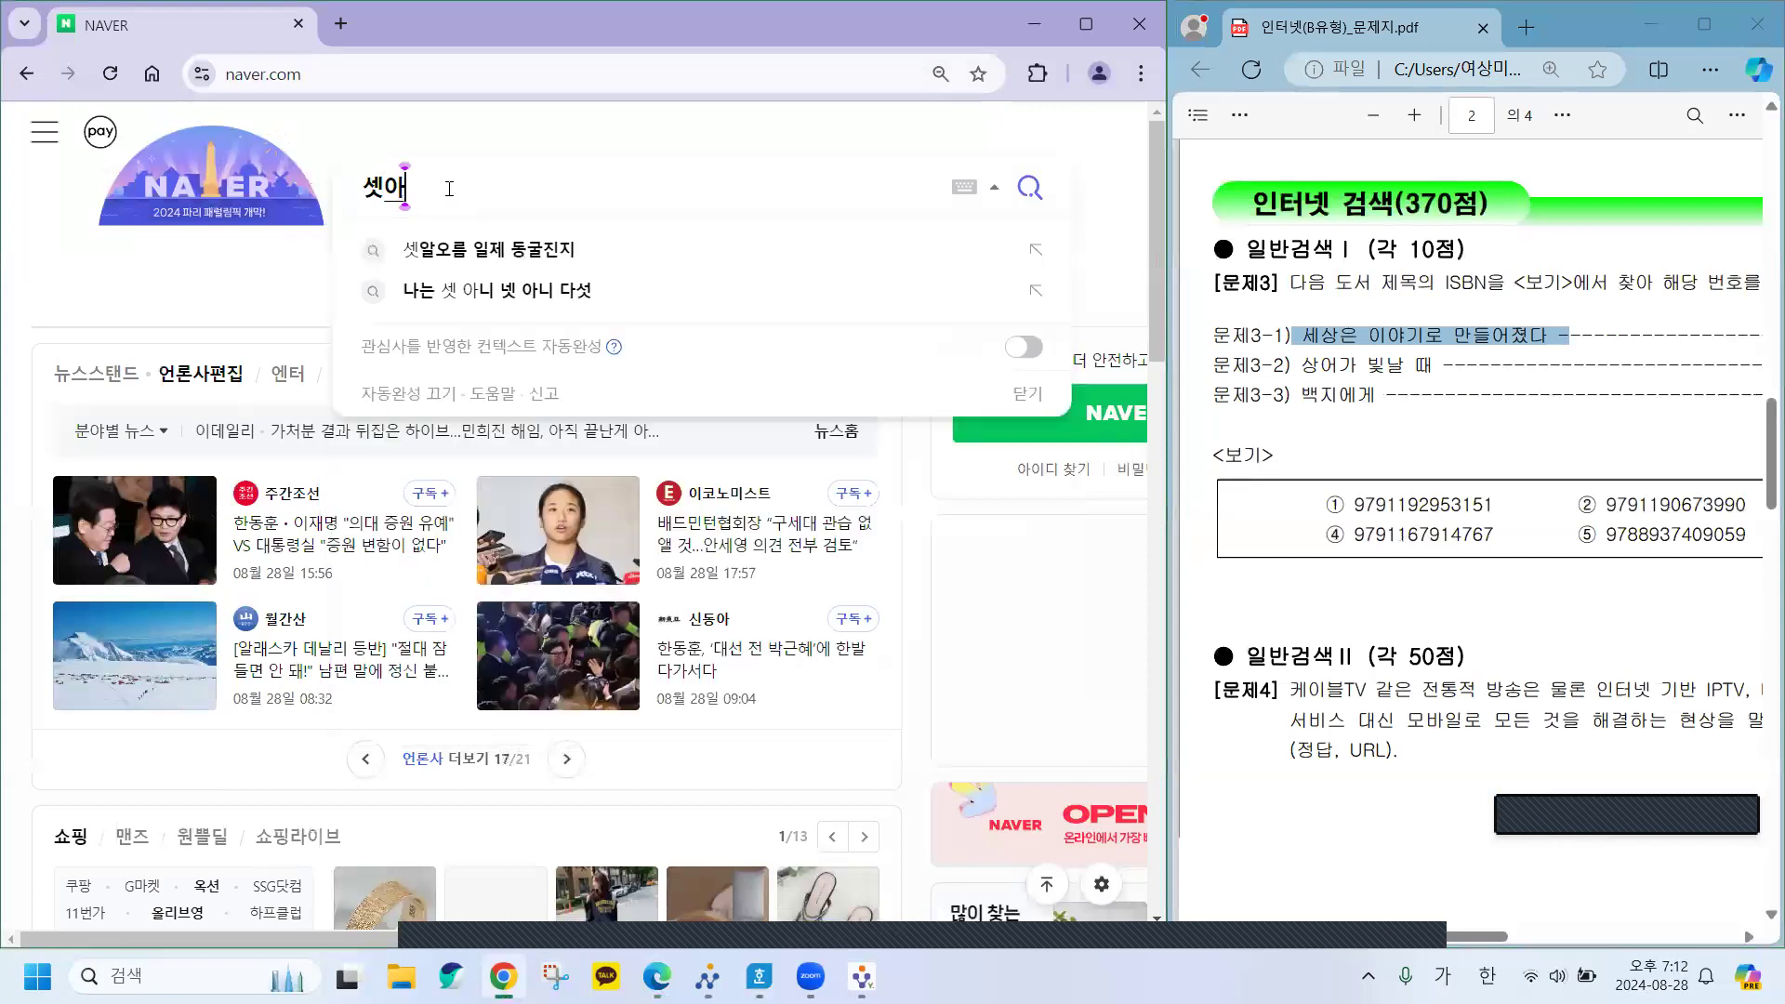
pyautogui.press('BackSpace')
pyautogui.press('BackSpace')
pyautogui.press('BackSpace')
pyautogui.write('세')
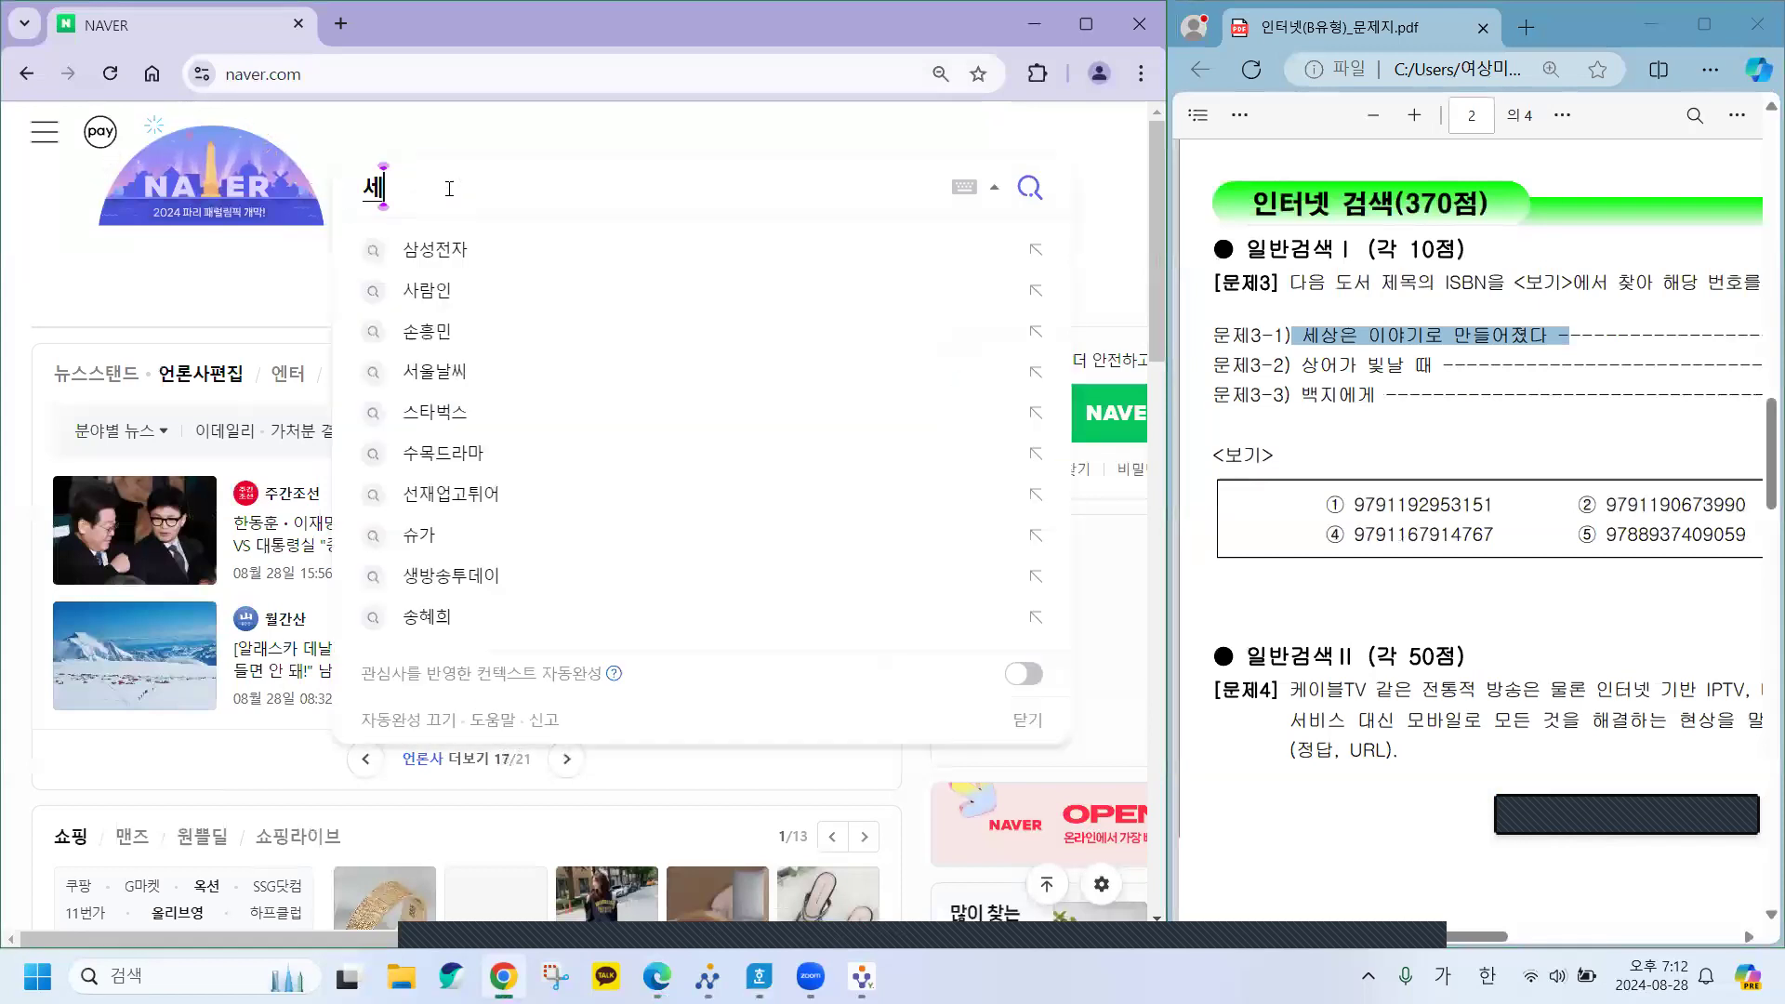
pyautogui.write('상')
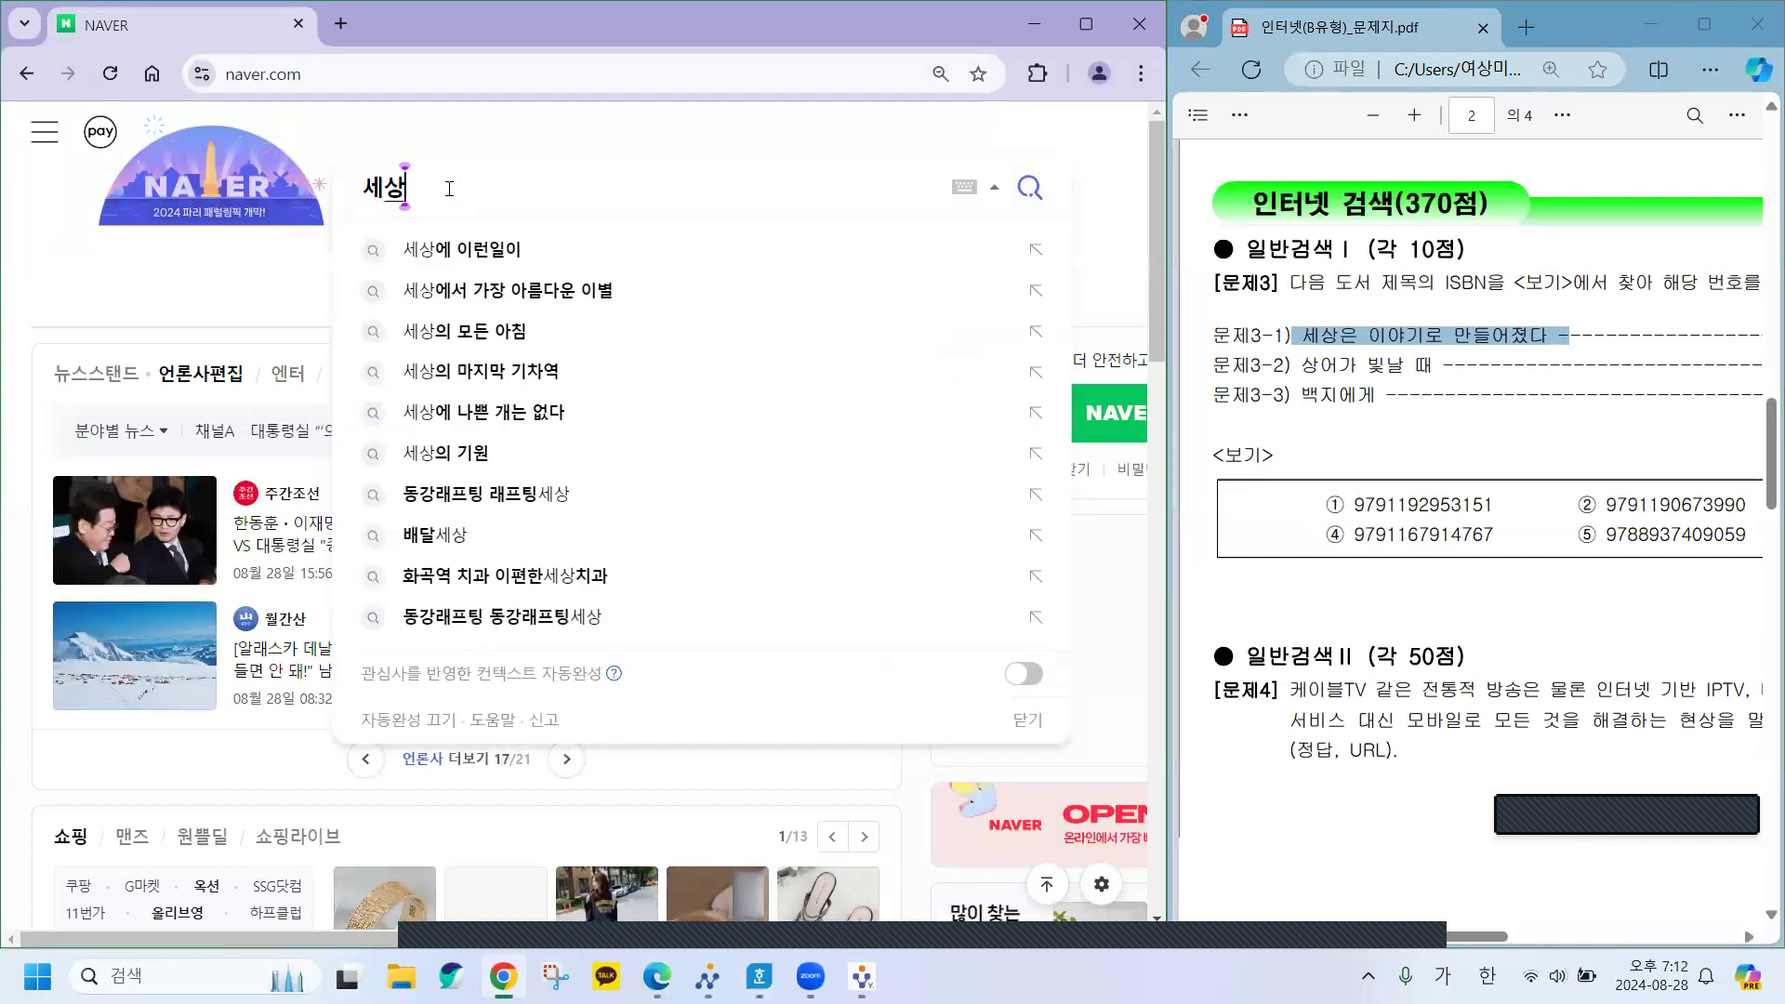
pyautogui.write('은 이야기로 맨')
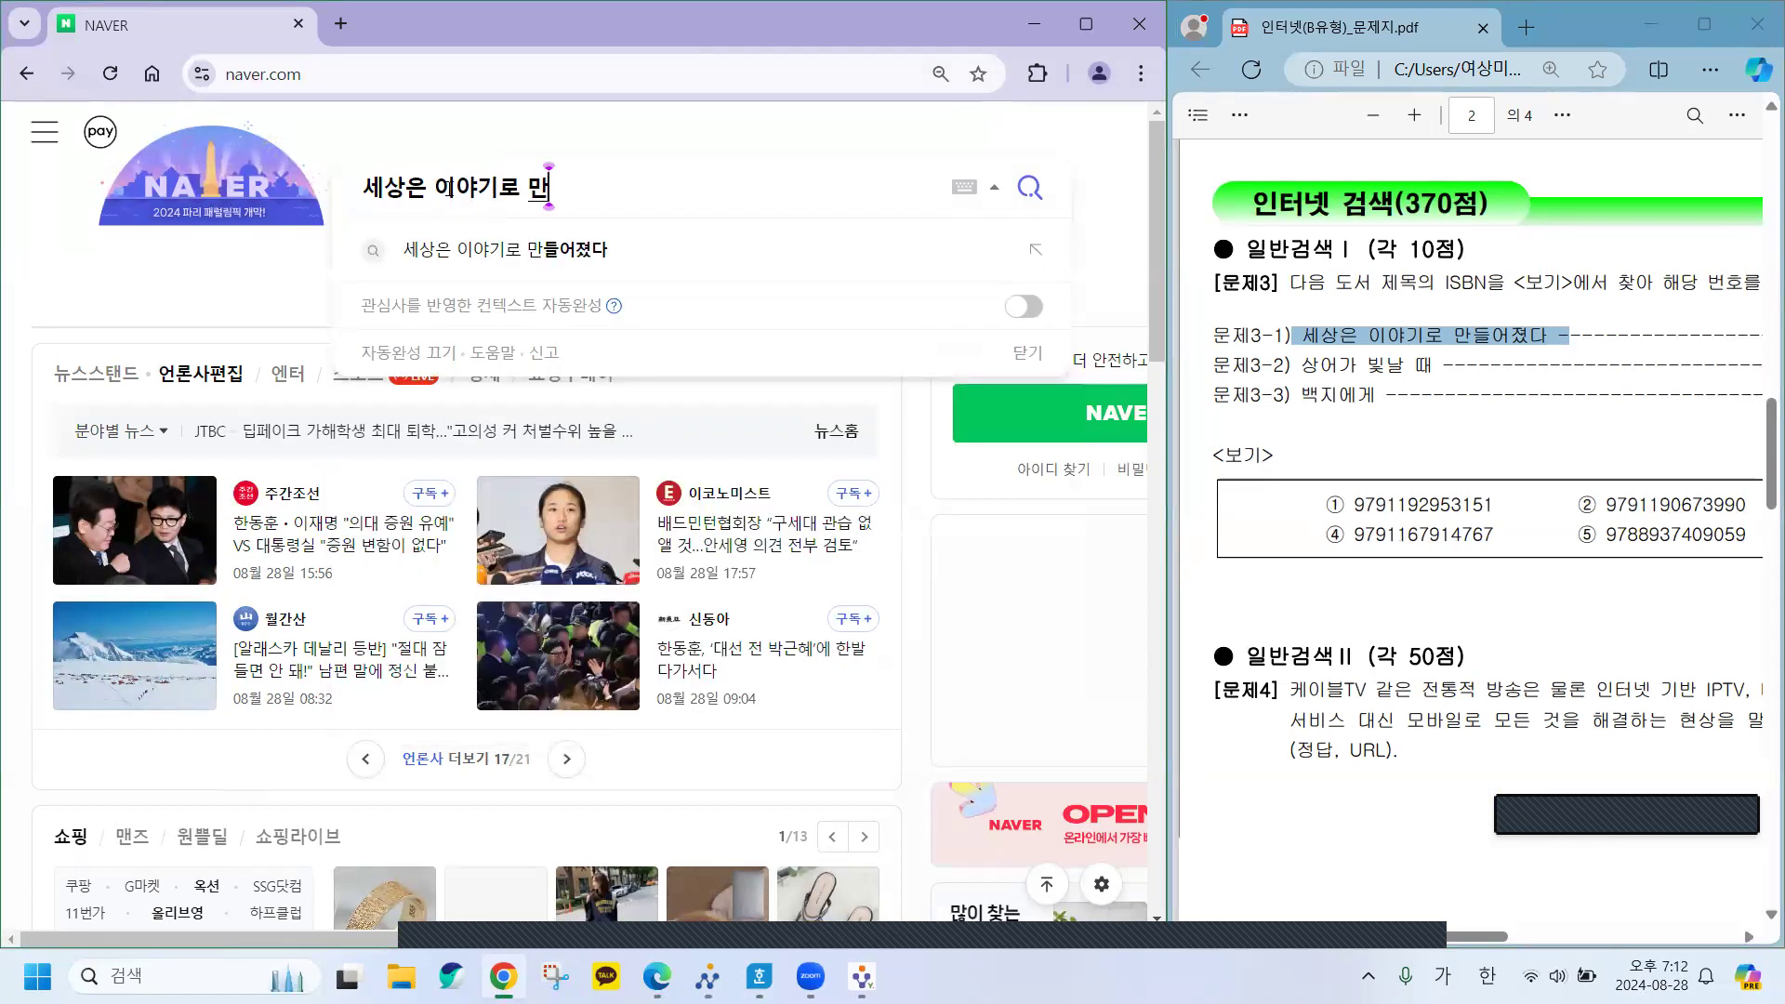
pyautogui.press('BackSpace')
pyautogui.write('만')
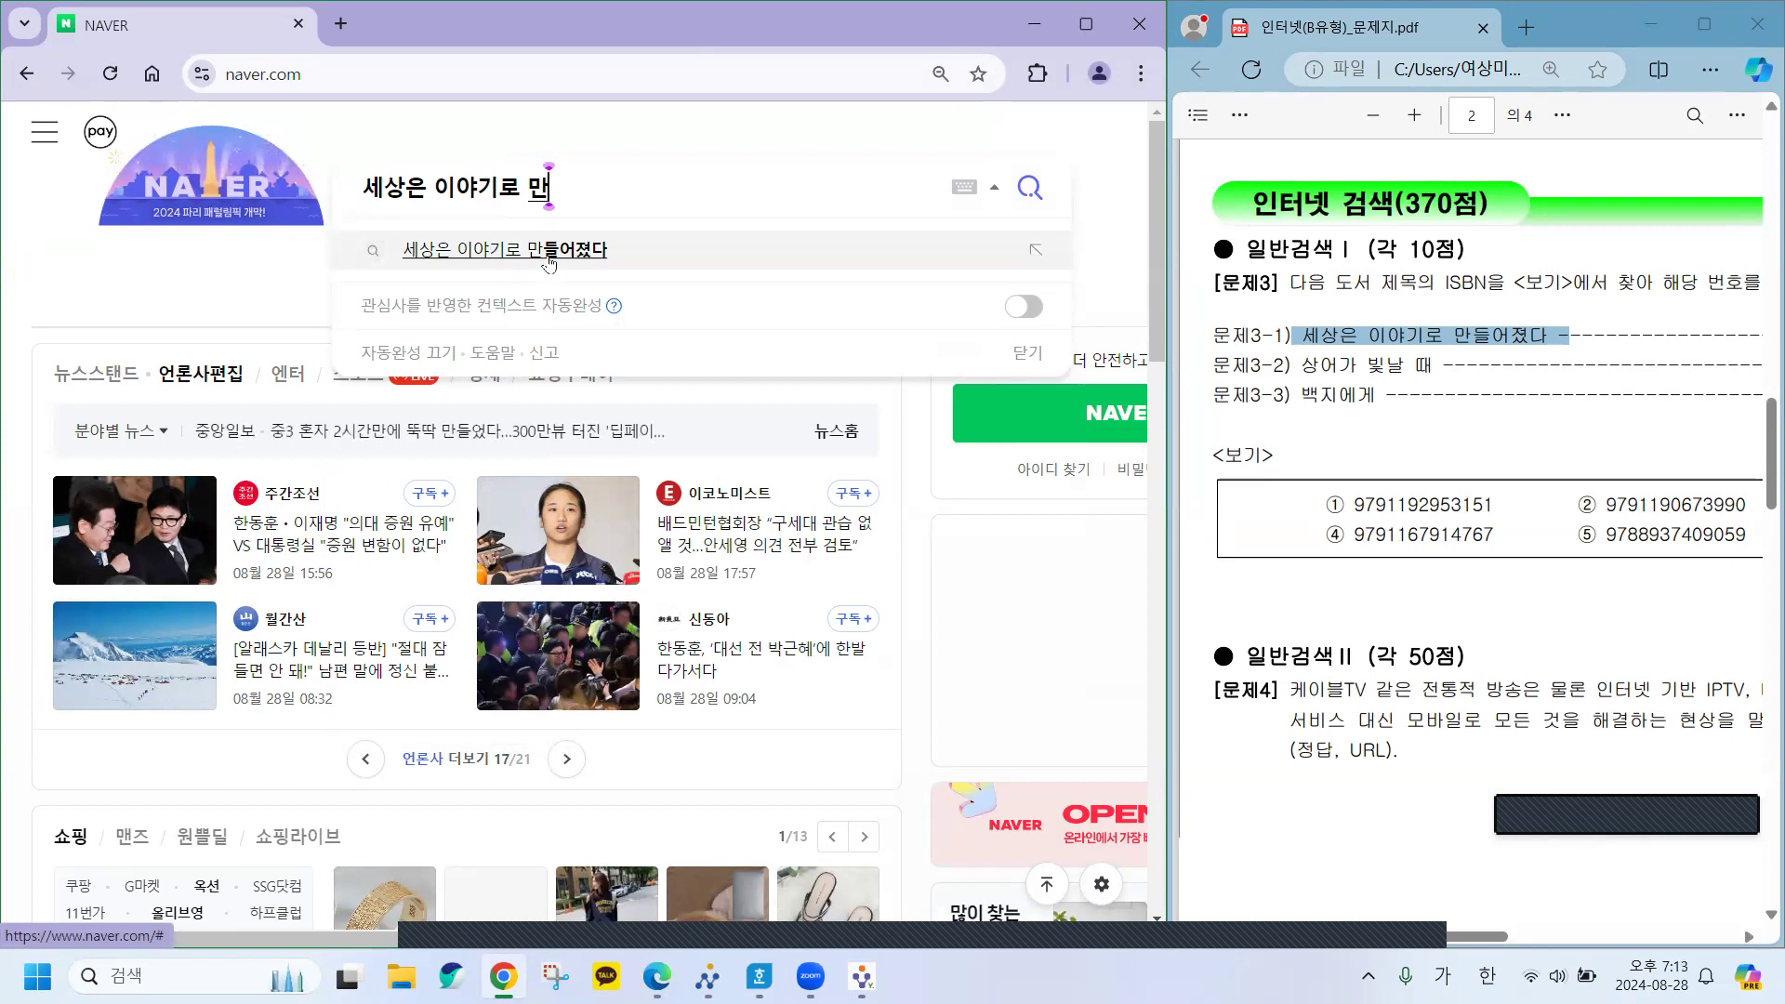
pyautogui.press('BackSpace')
pyautogui.press('BackSpace')
pyautogui.write('만')
pyautogui.click(549, 251)
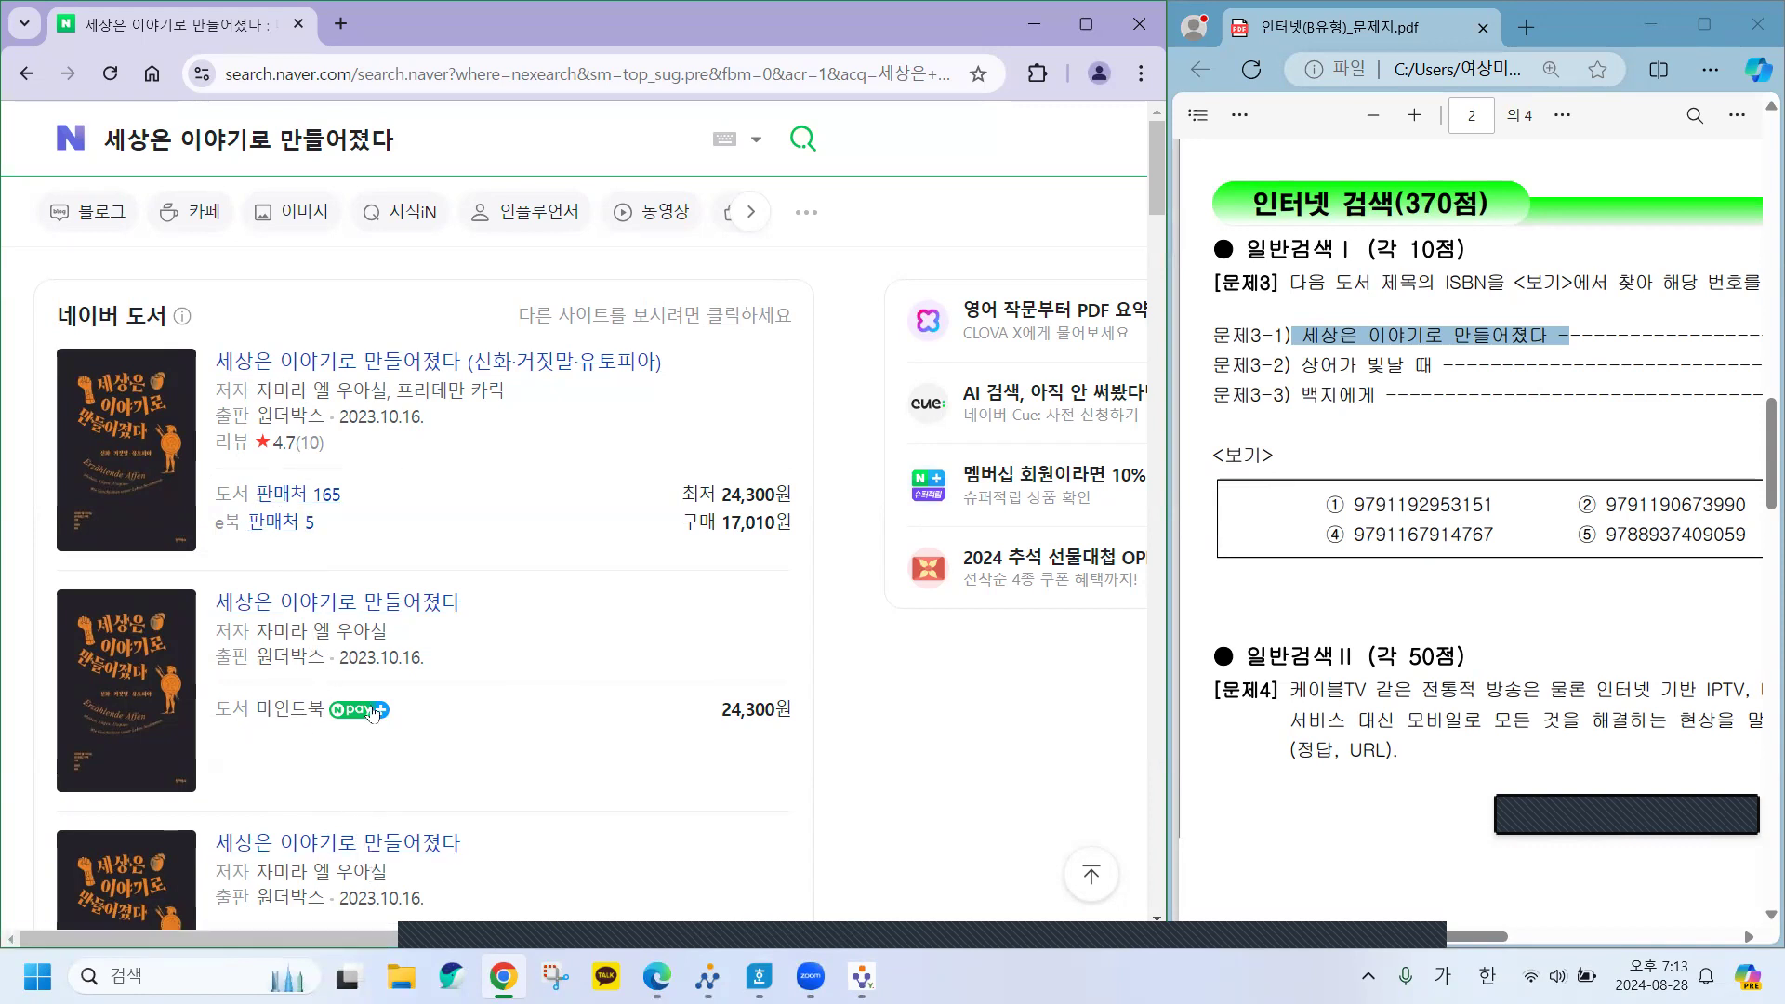
pyautogui.click(362, 366)
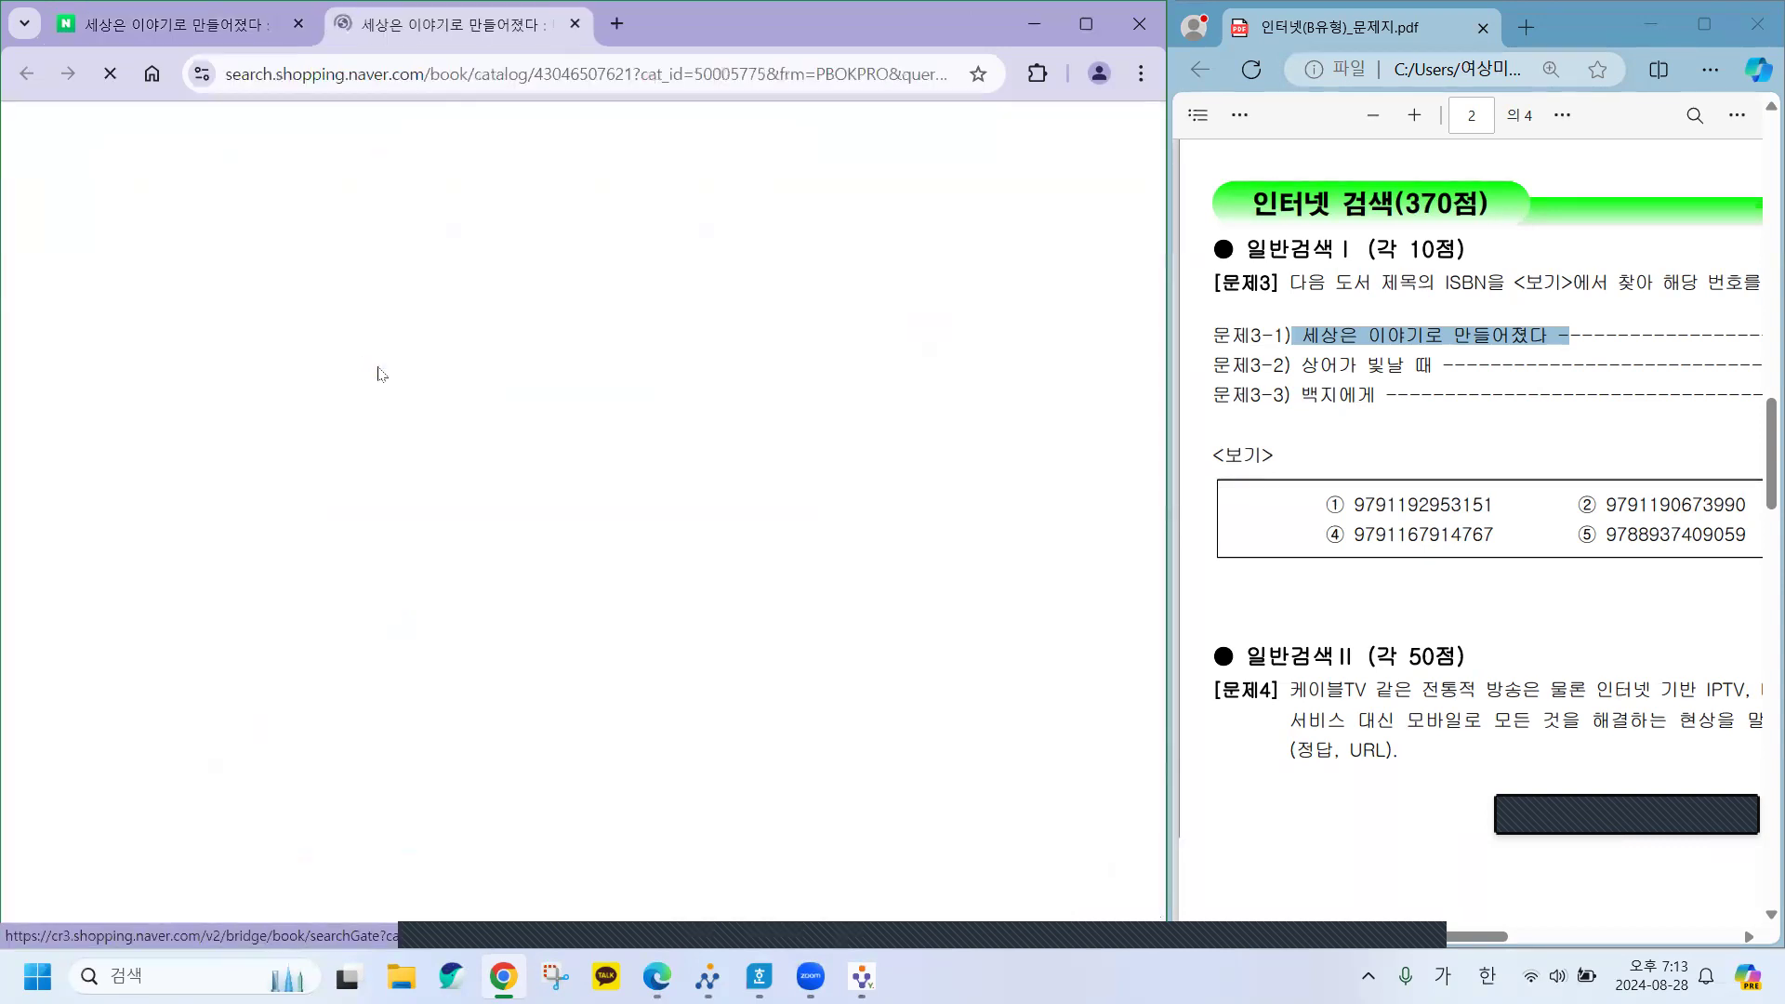
pyautogui.hotkey('ctrl', 't')
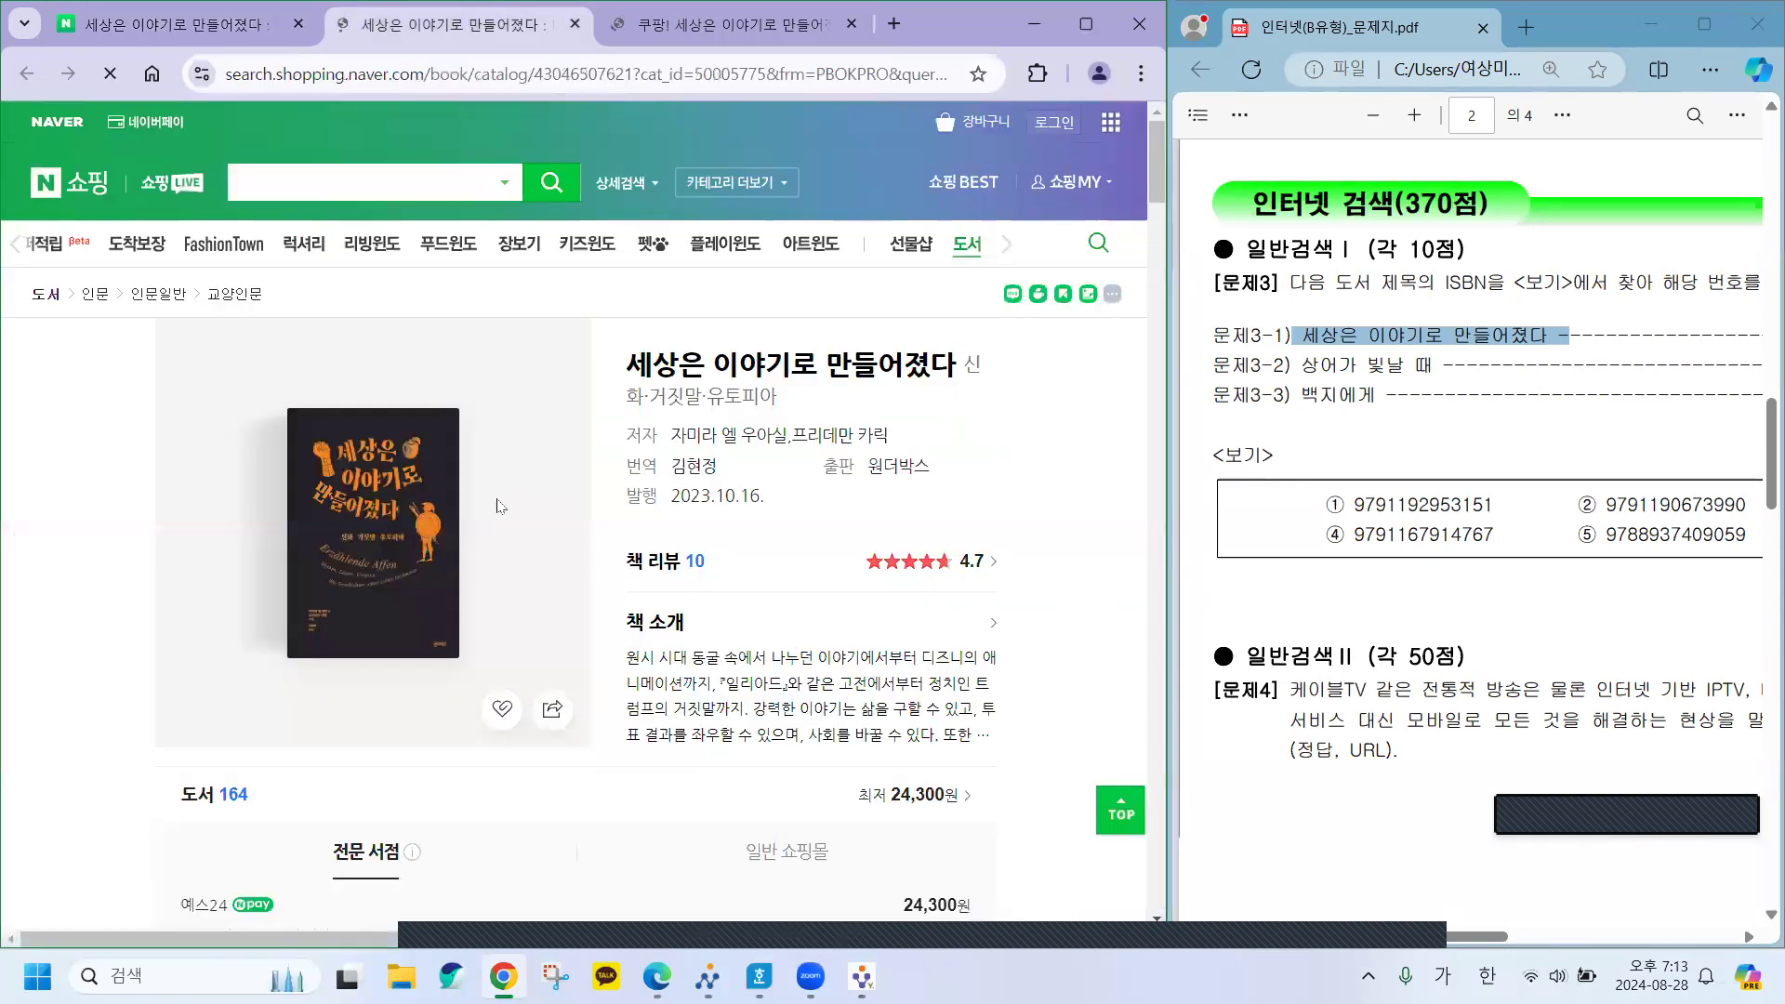
pyautogui.scroll(-10, 788, 552)
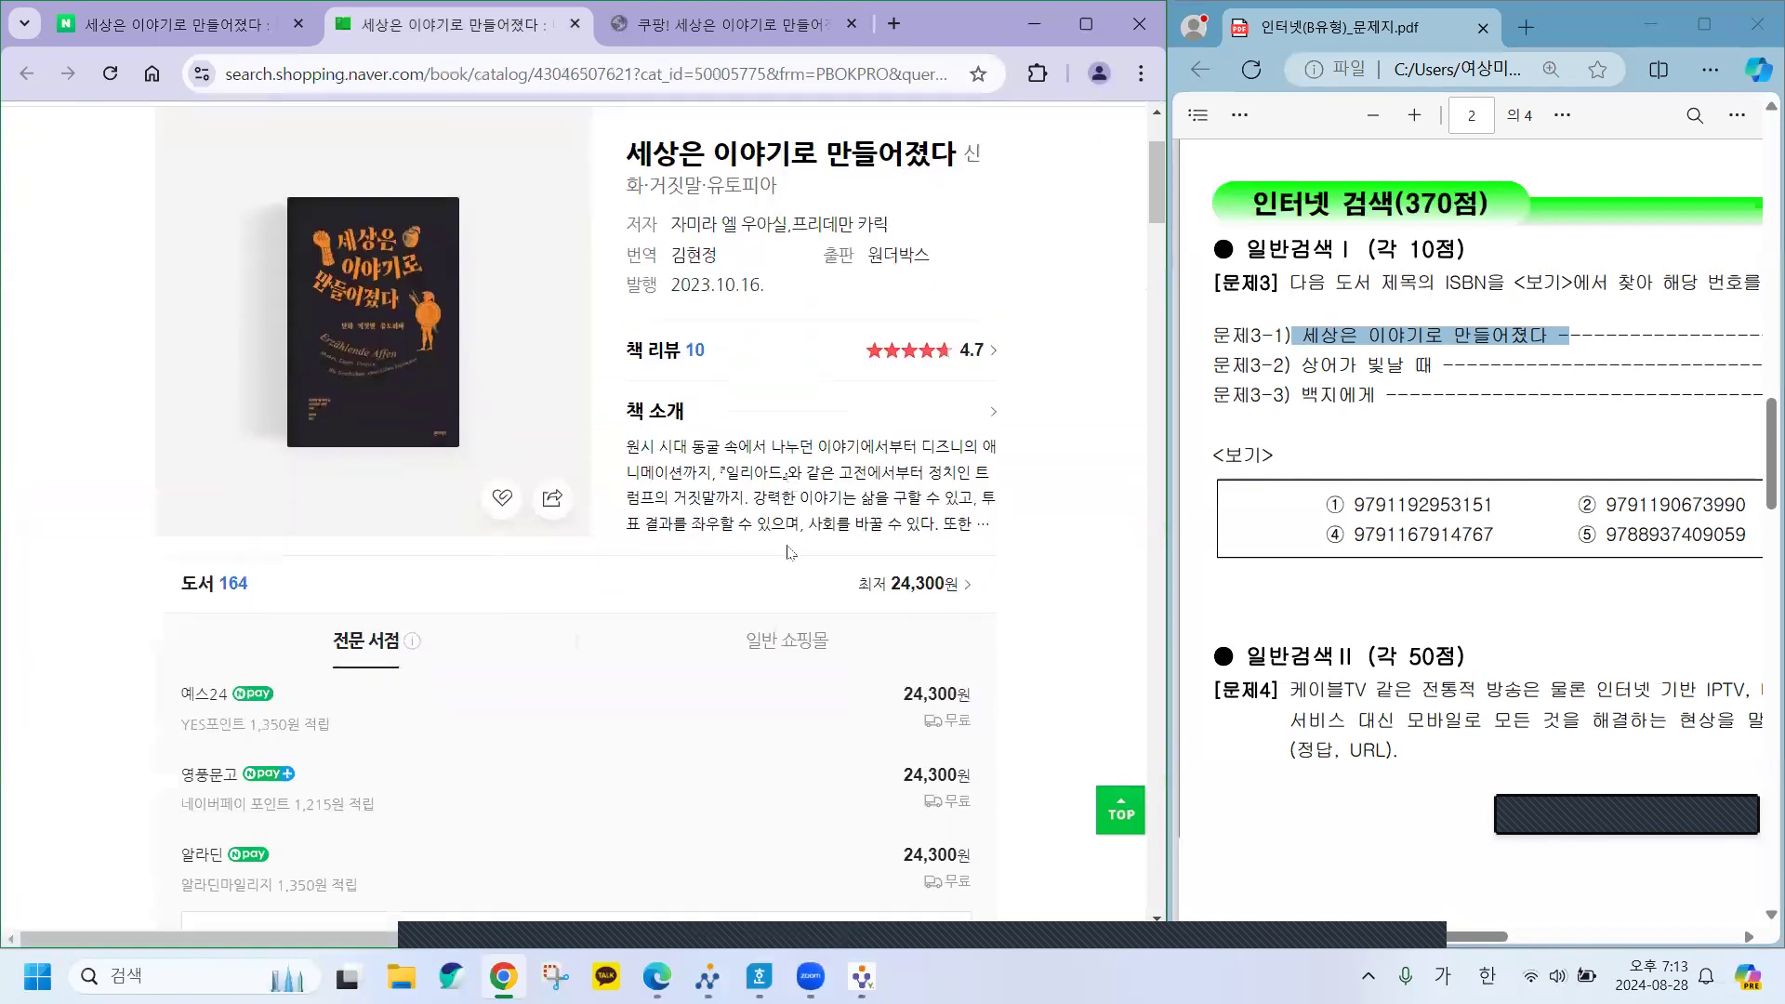
pyautogui.scroll(-2, 789, 552)
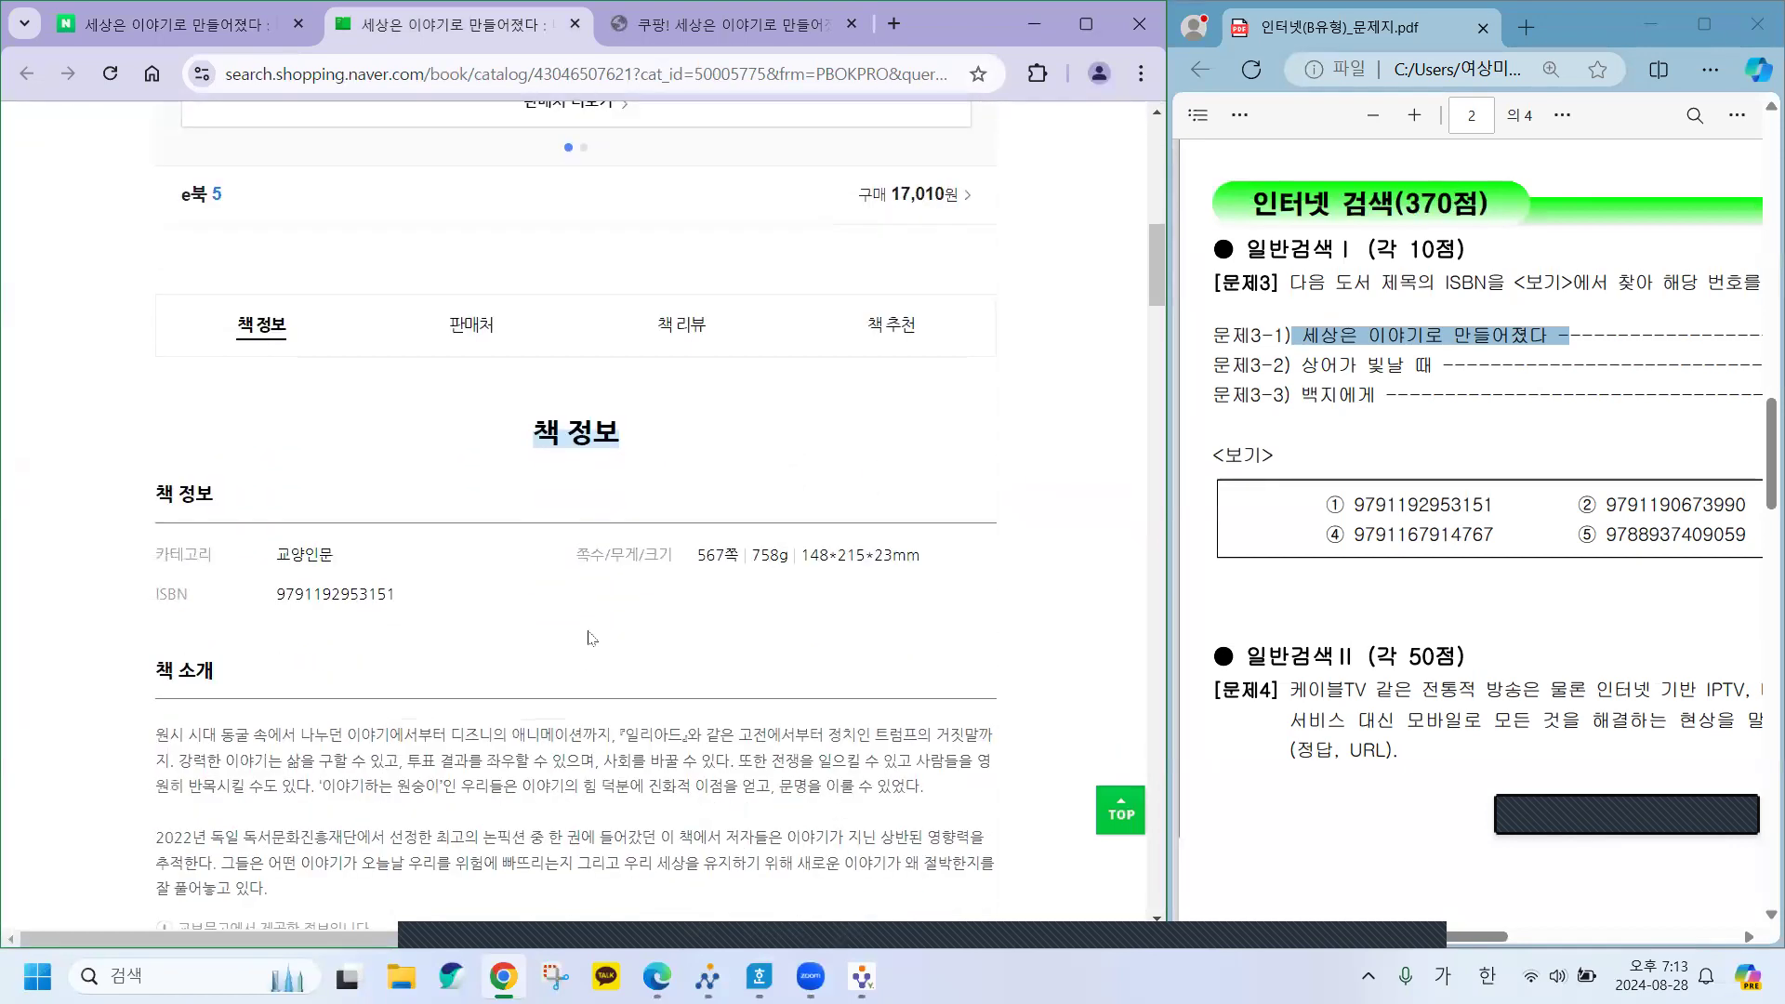
pyautogui.moveTo(146, 600); pyautogui.dragTo(386, 621)
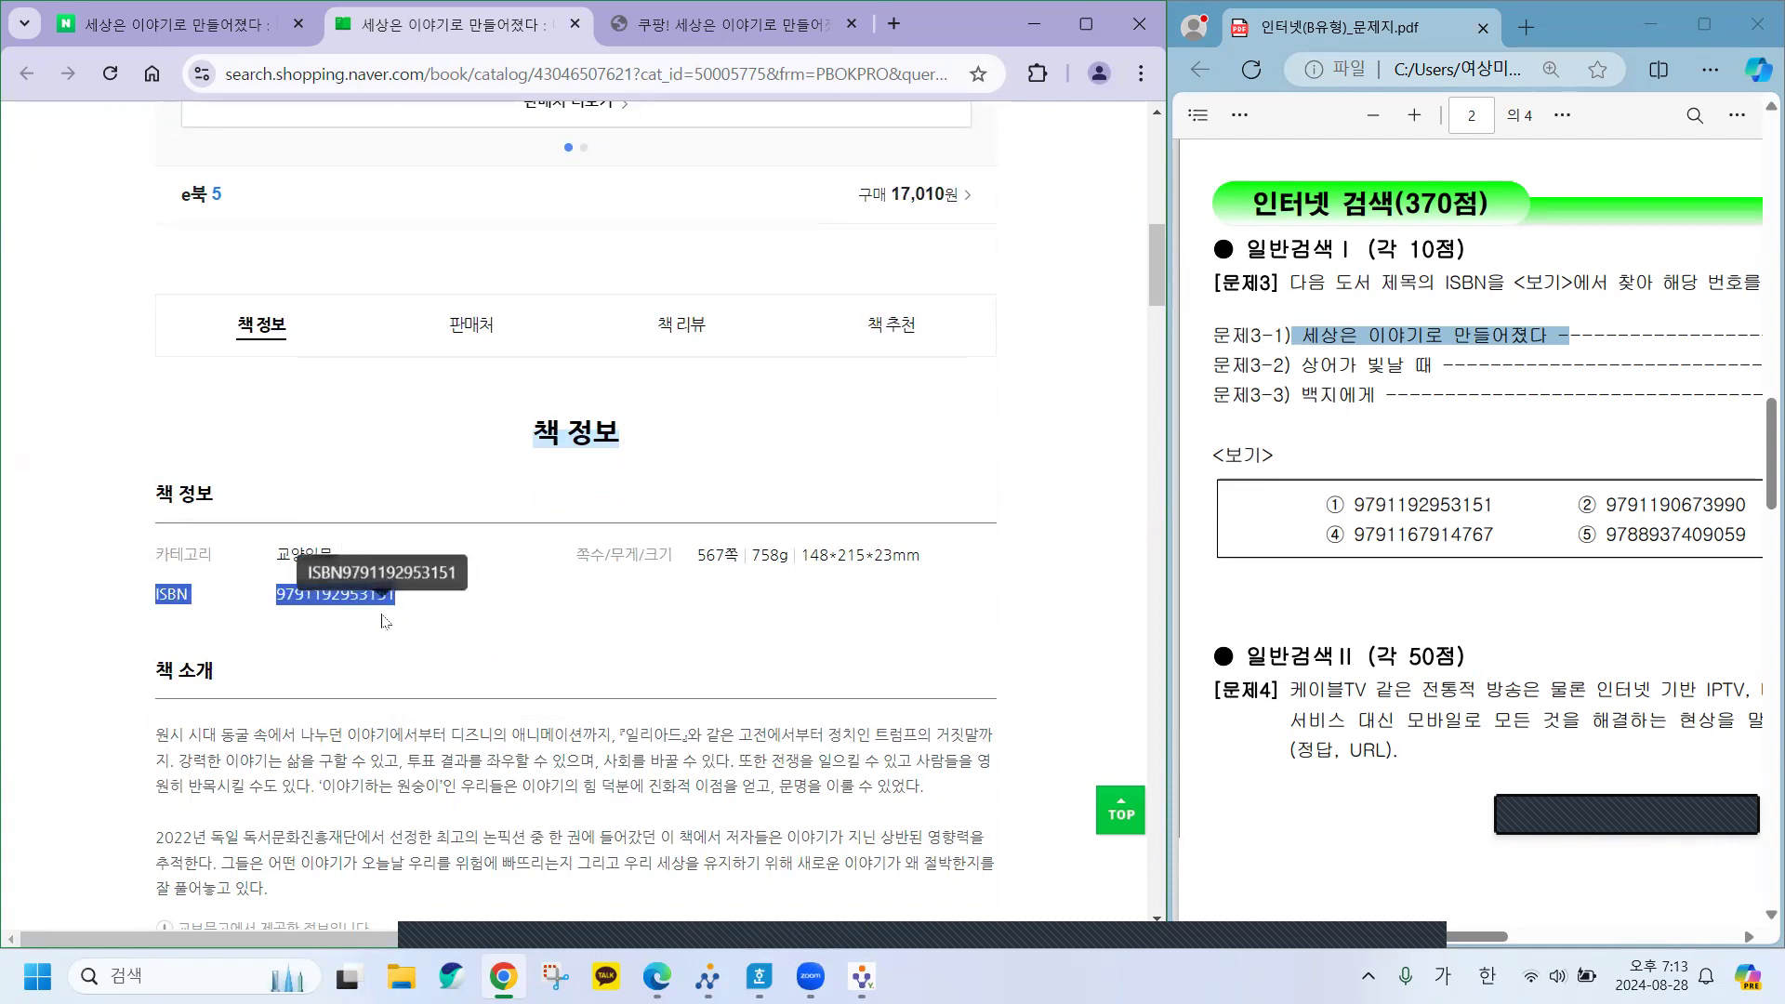
pyautogui.click(437, 616)
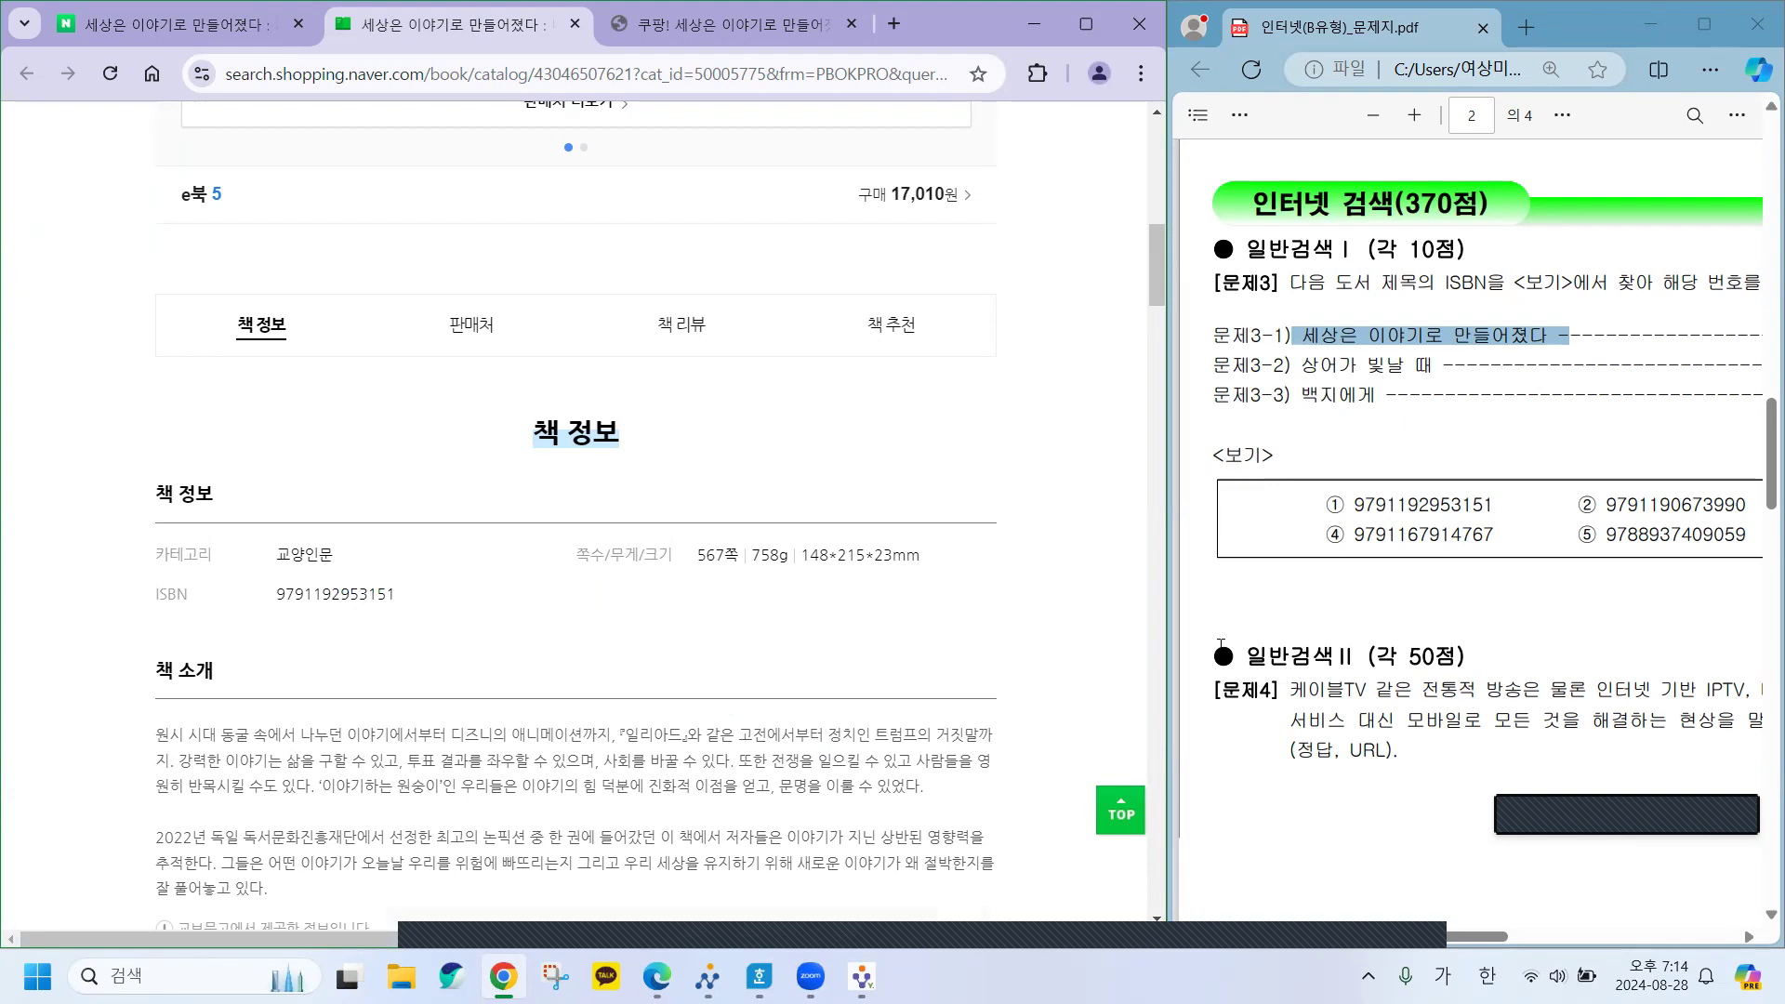
# Highlight the matching ISBN among the exam choices and enter 1 as the 문제3-1 answer.
pyautogui.moveTo(1500, 507); pyautogui.dragTo(1299, 508)
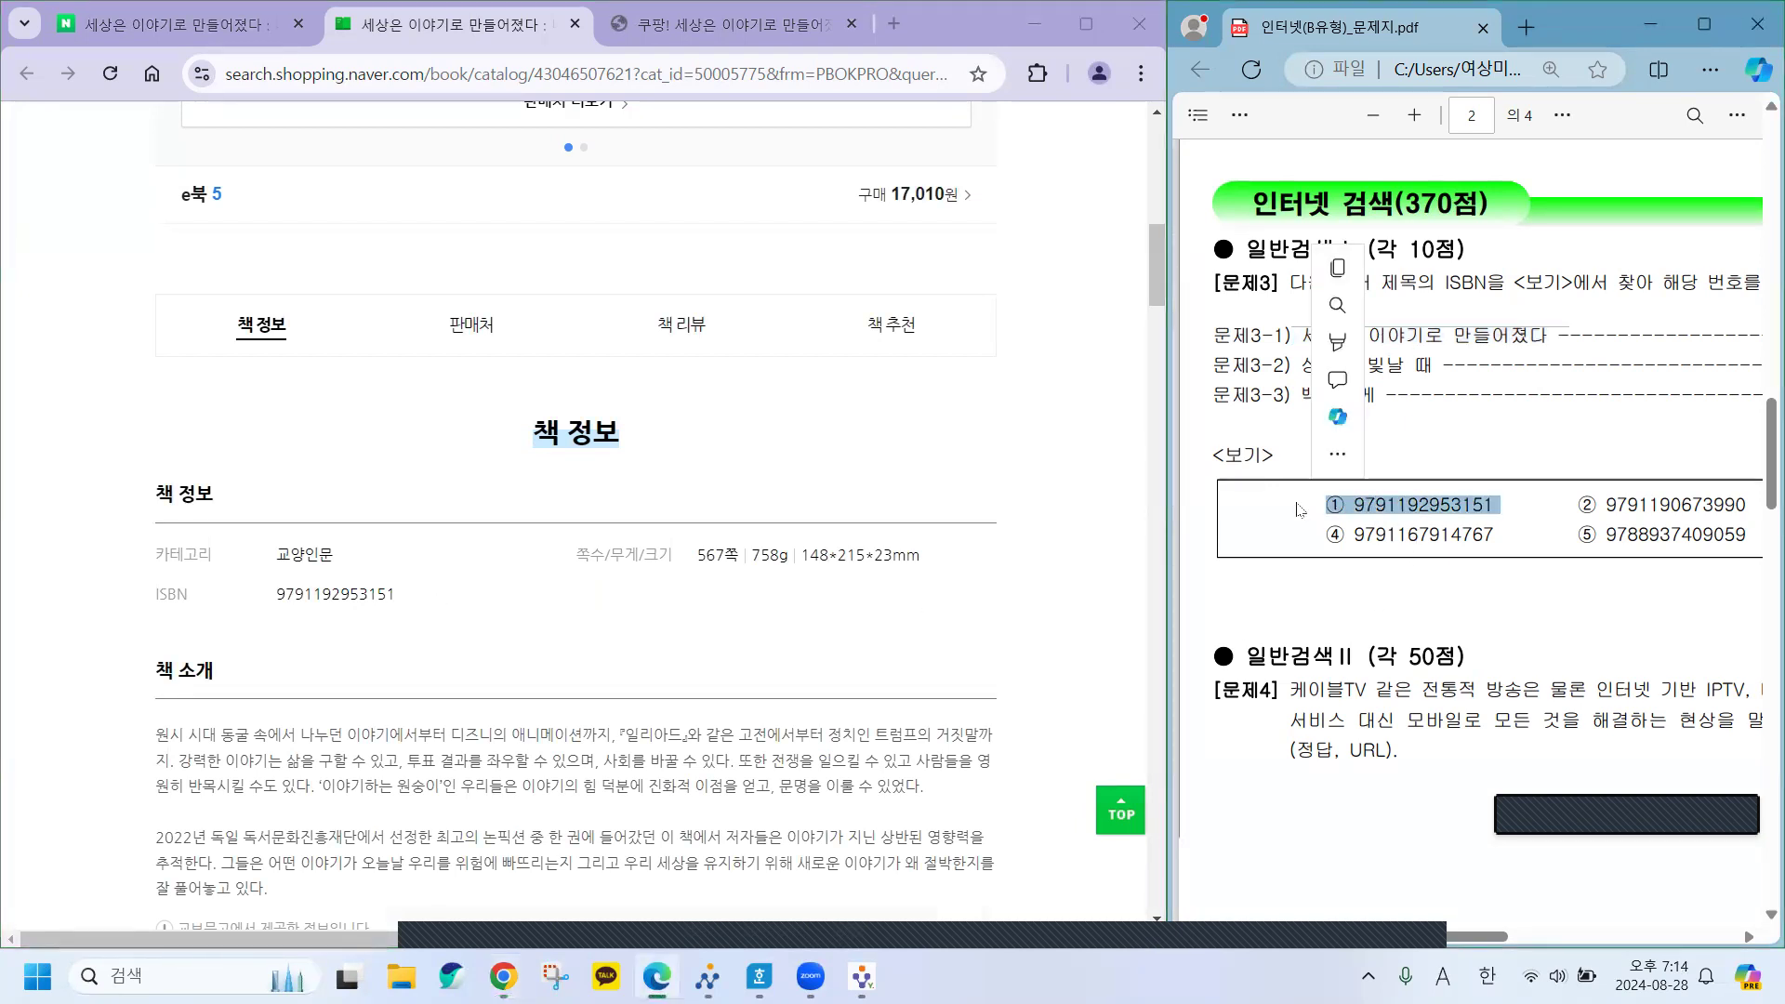
pyautogui.moveTo(1344, 386)
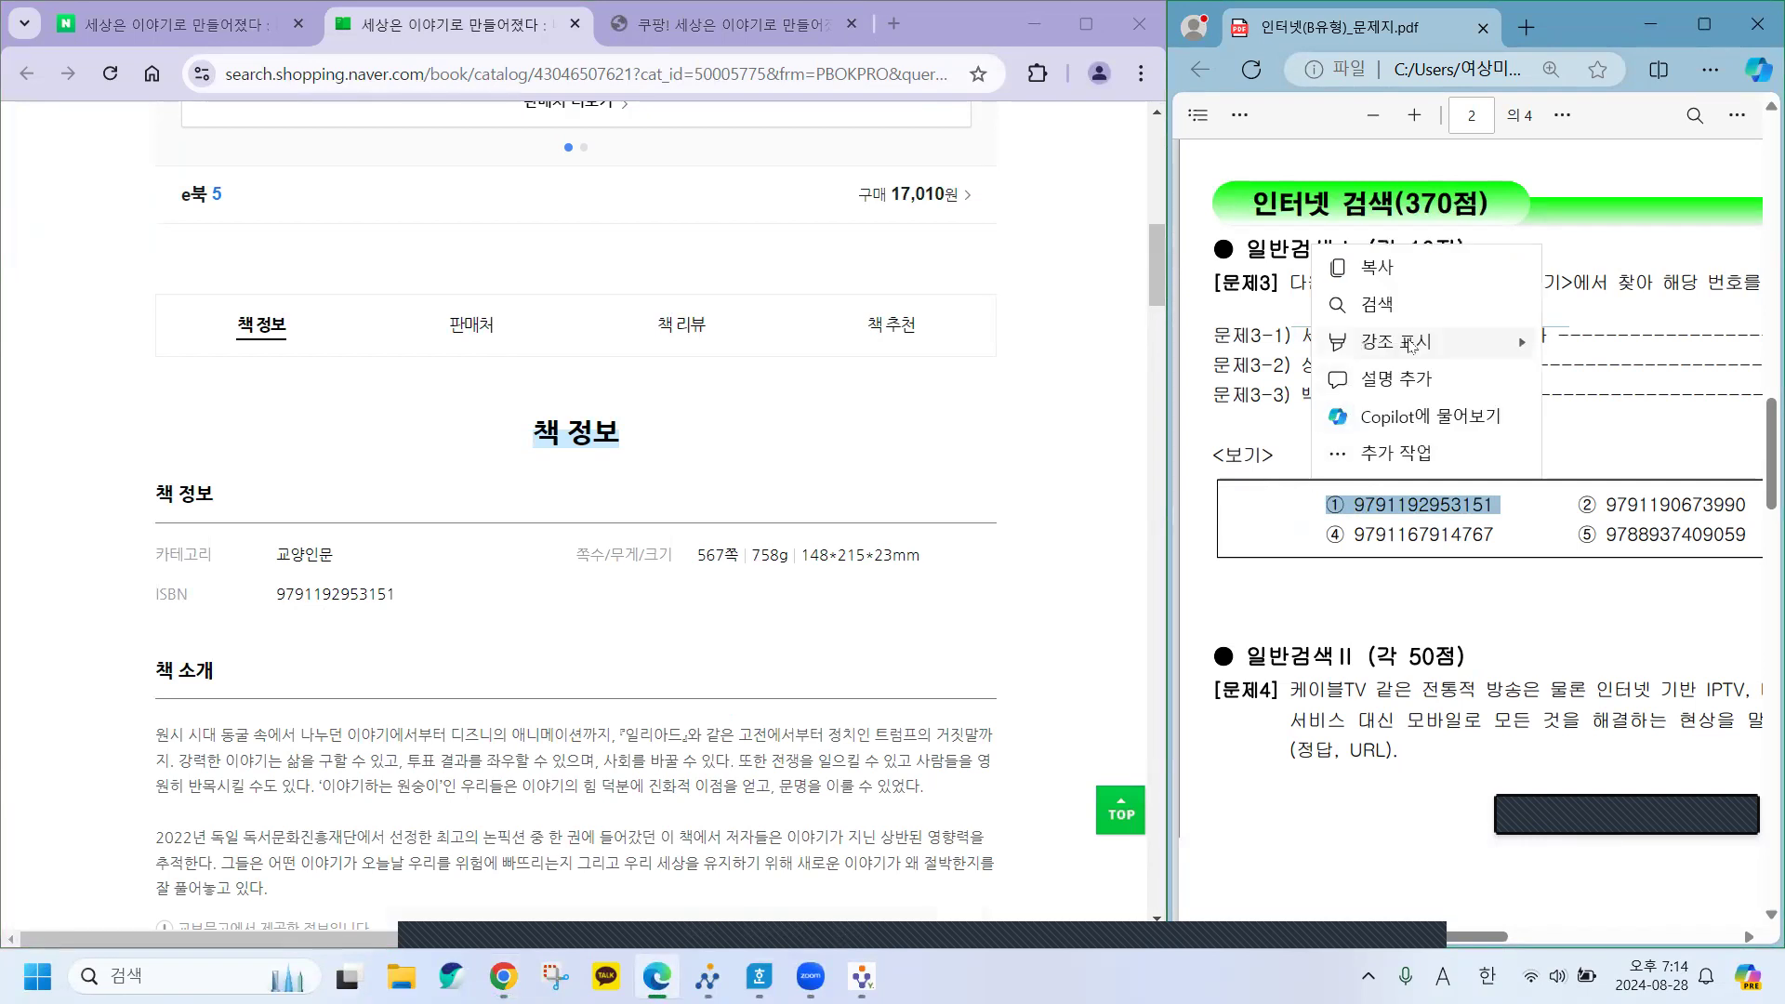
pyautogui.click(1262, 350)
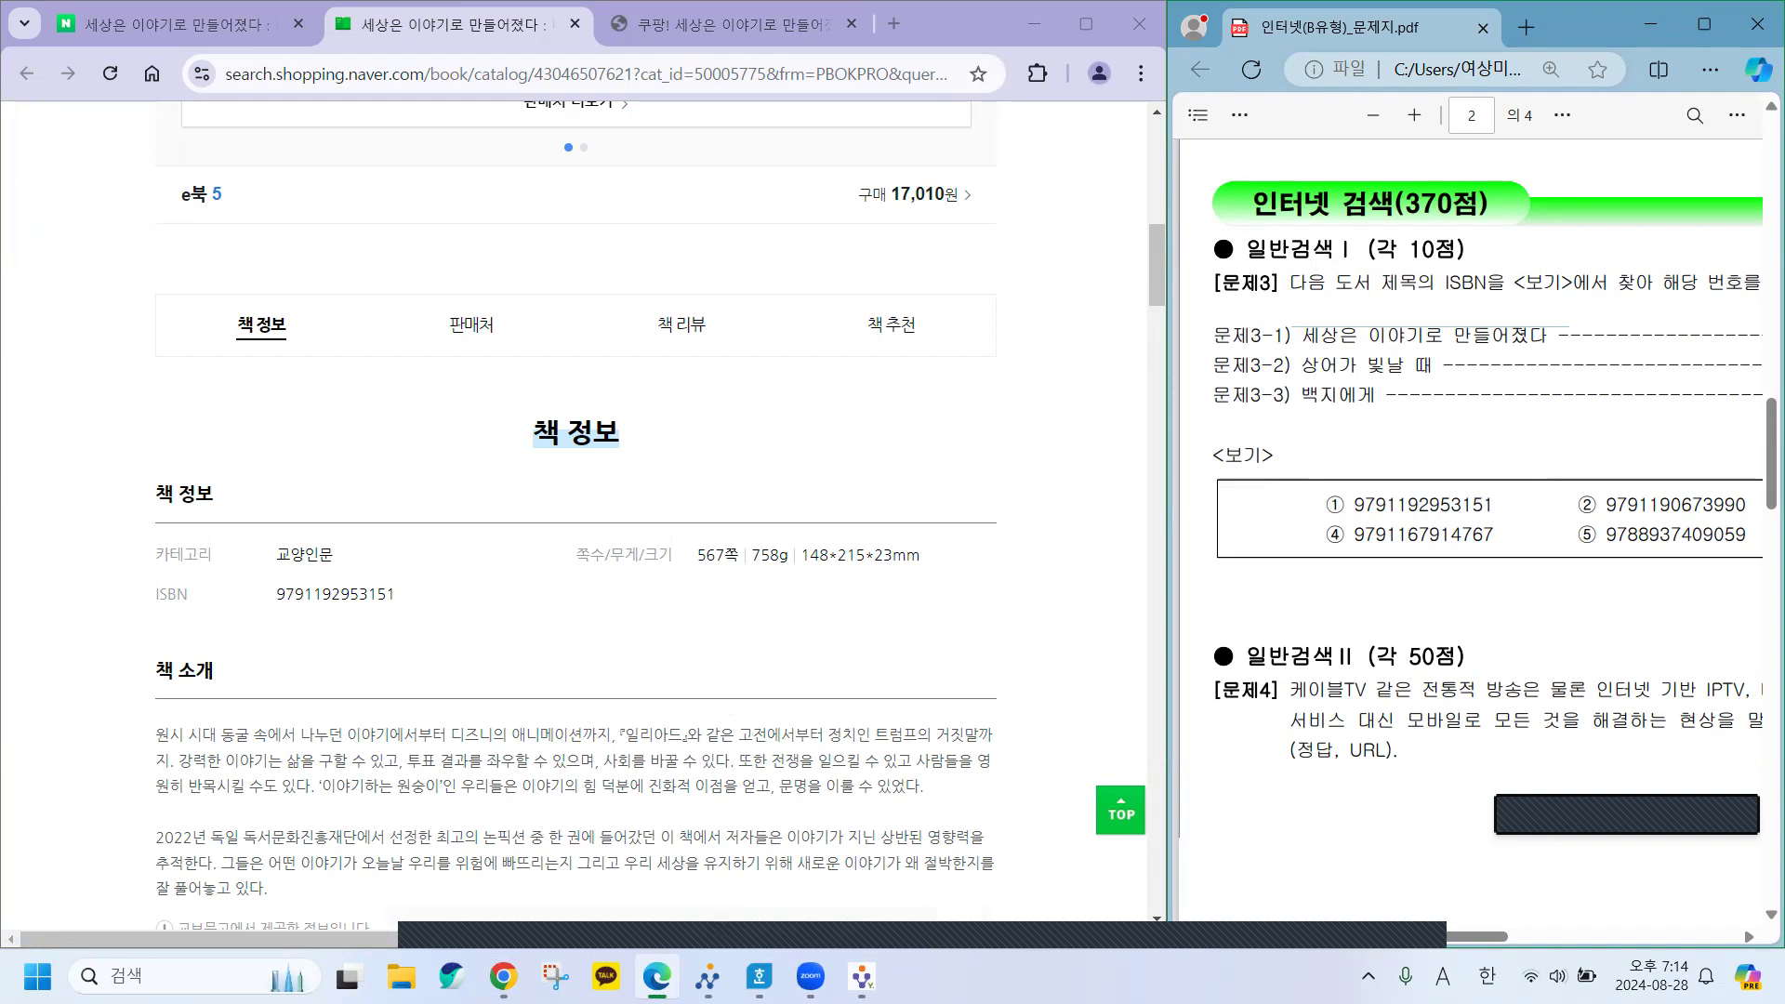
pyautogui.click(759, 976)
pyautogui.click(371, 563)
pyautogui.write('1')
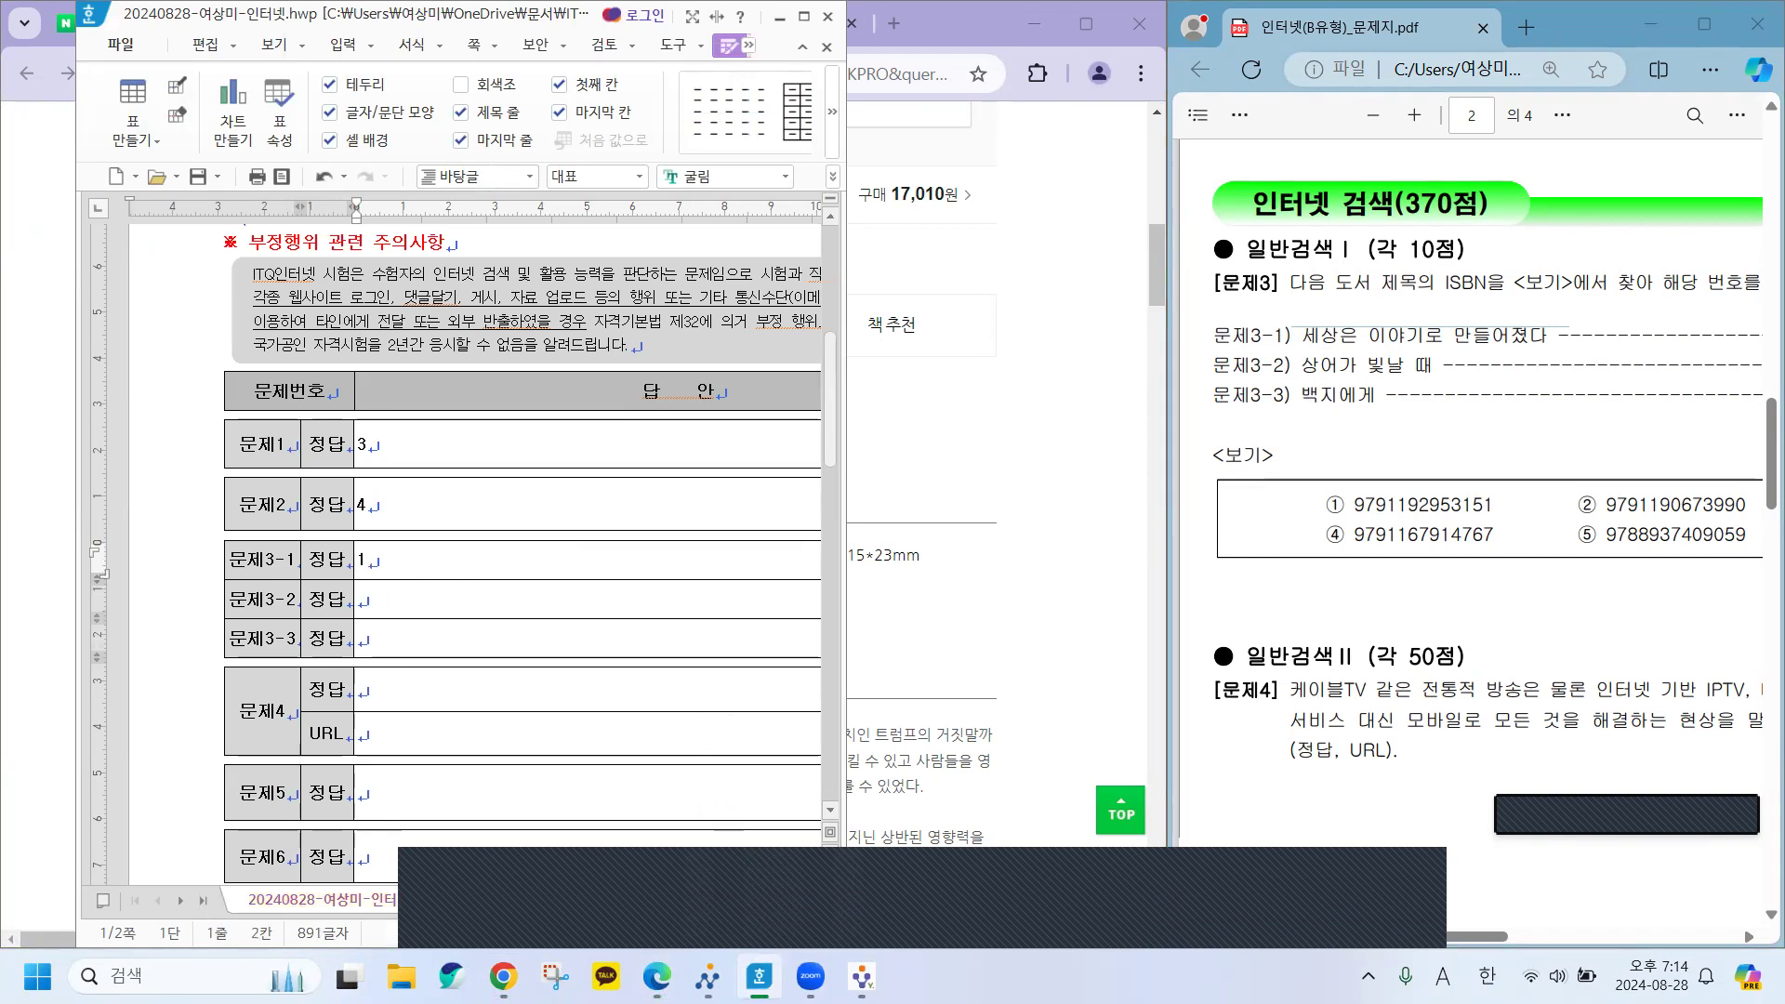
# Close the extra book tabs and search Naver for 상어가 빛날 때.
pyautogui.click(950, 620)
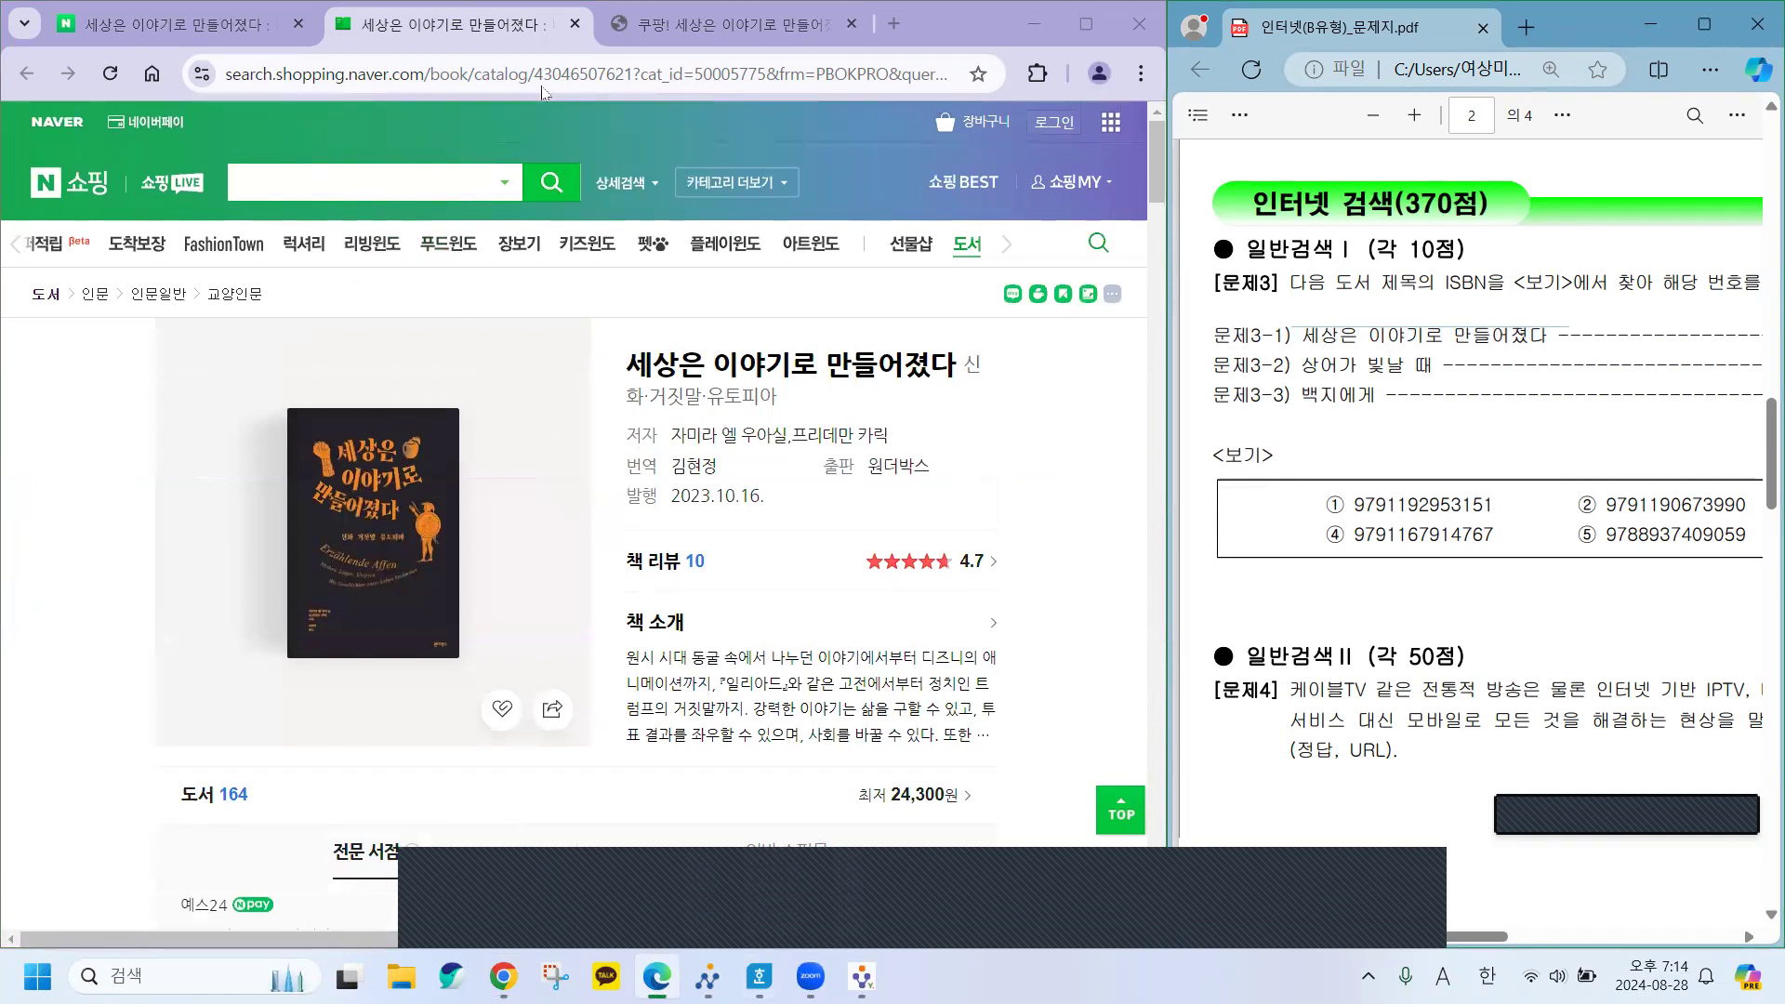
pyautogui.click(593, 42)
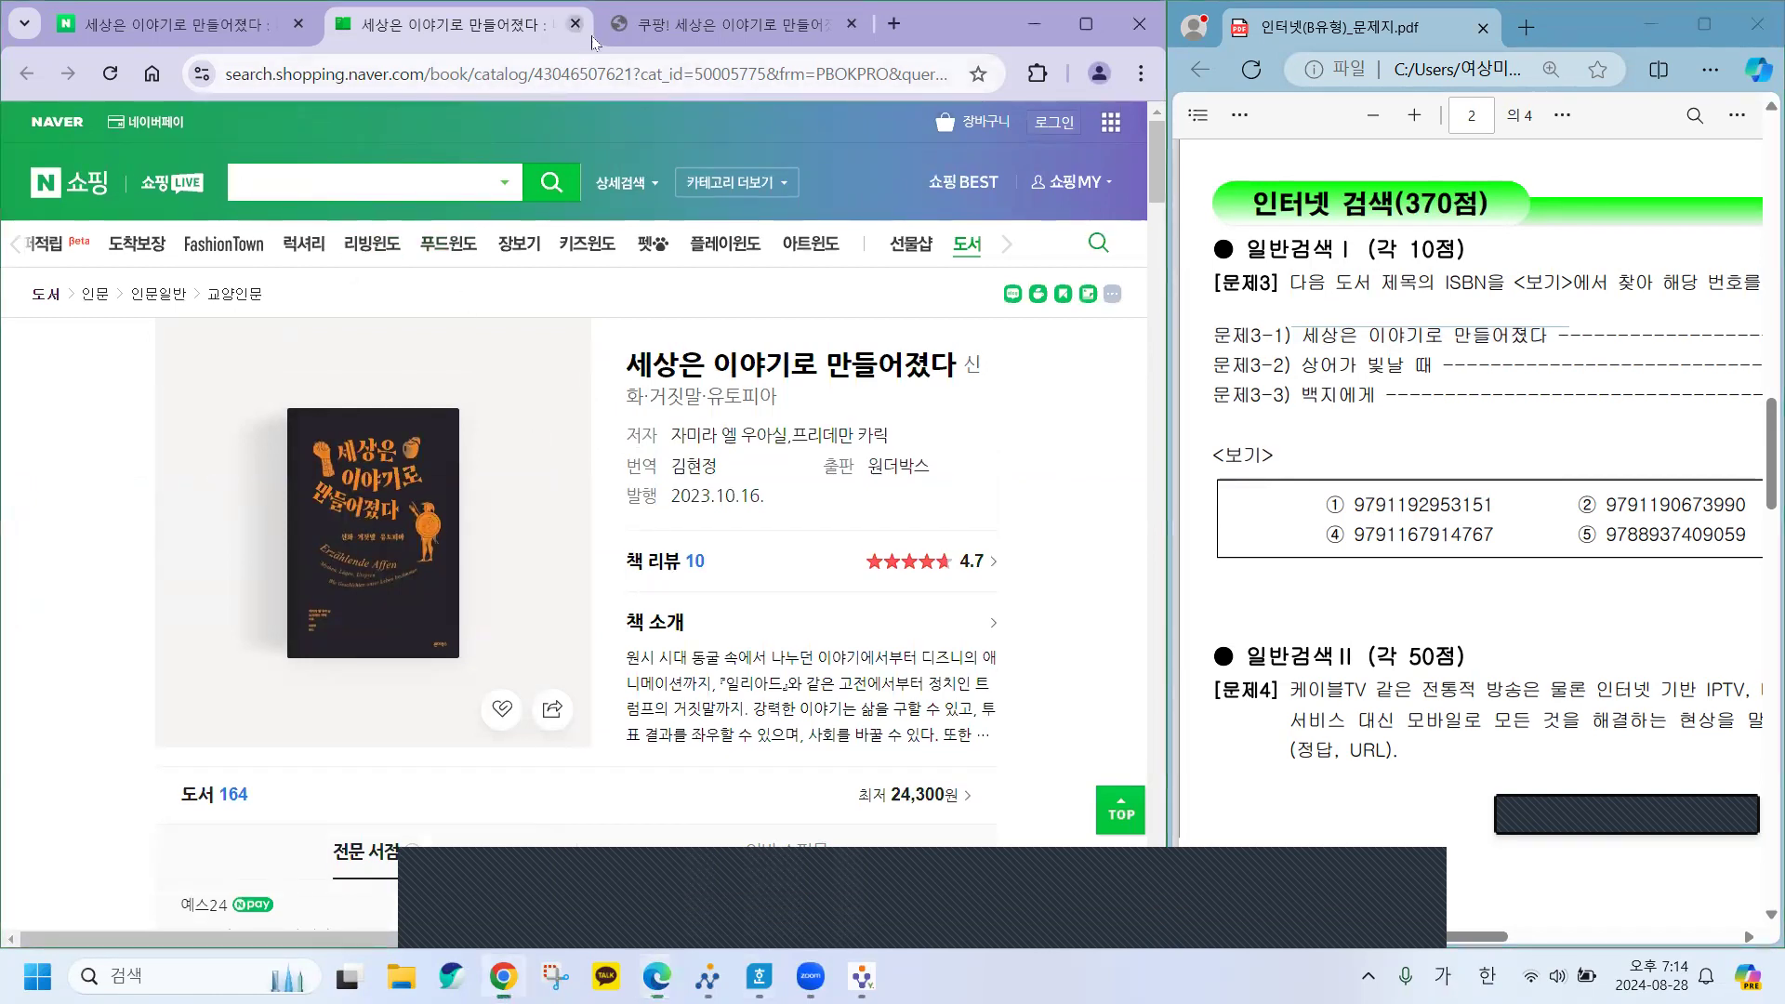
pyautogui.hotkey('ctrl', 'w')
pyautogui.hotkey('ctrl', 'w')
pyautogui.moveTo(394, 140); pyautogui.dragTo(109, 144)
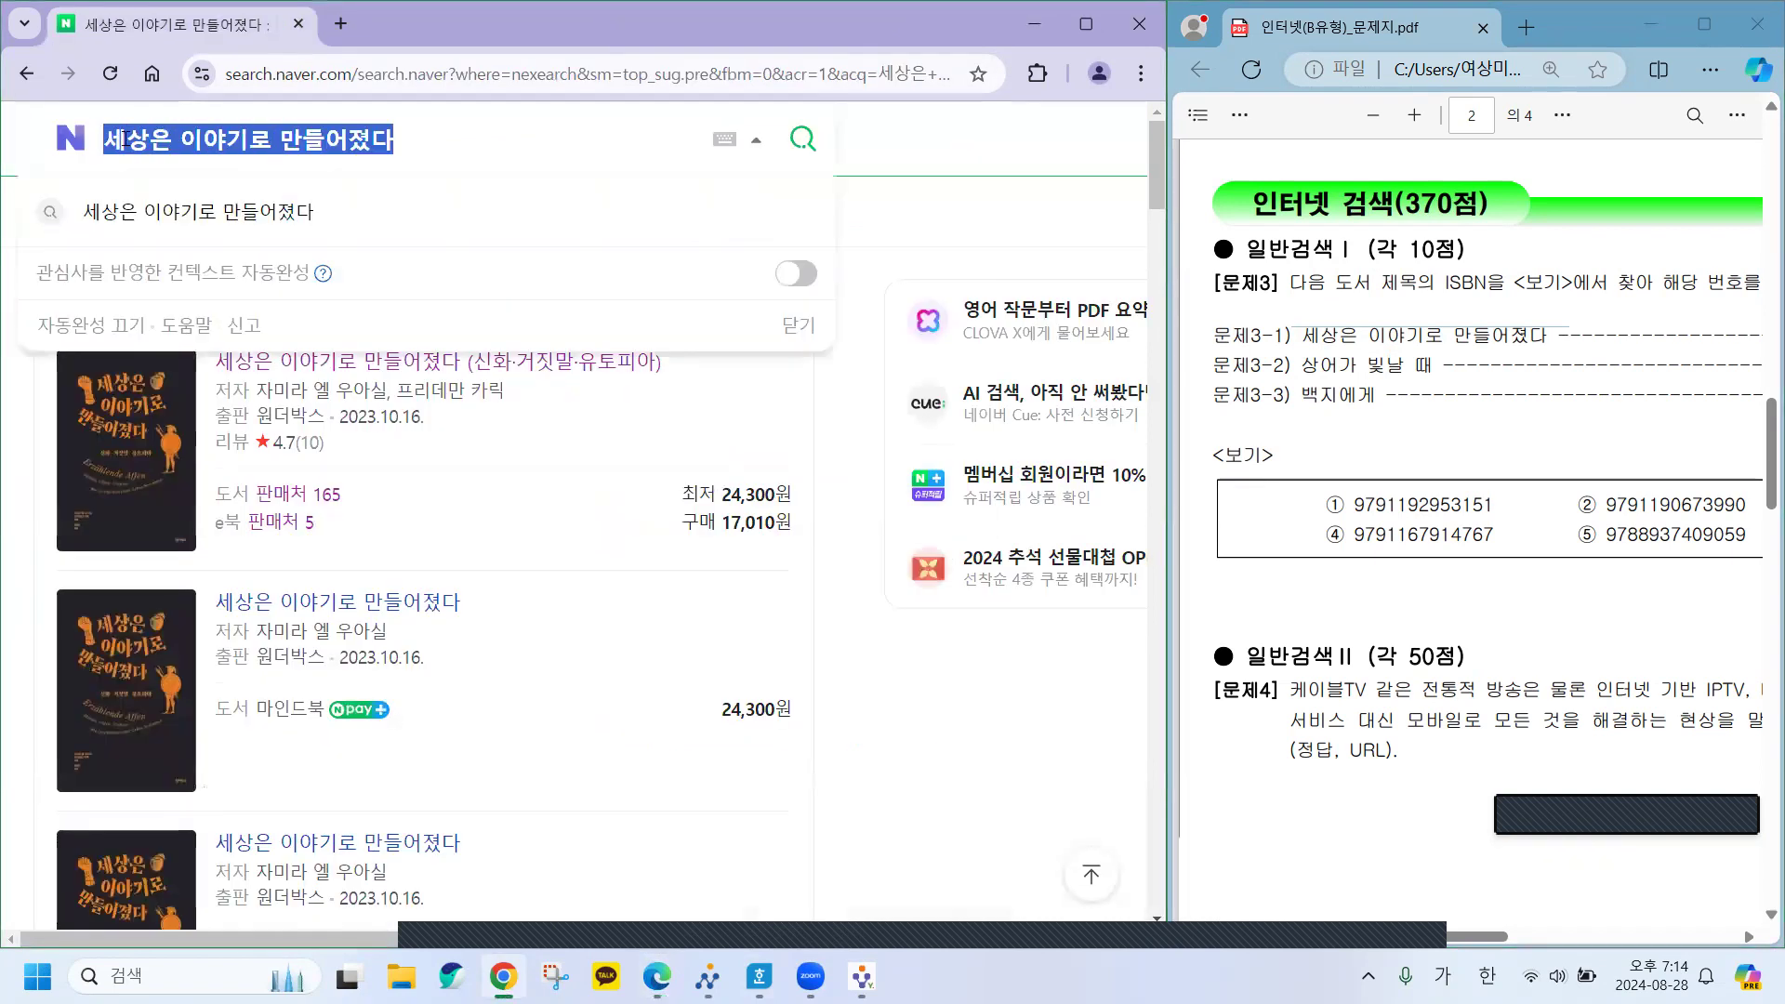
pyautogui.write('상어')
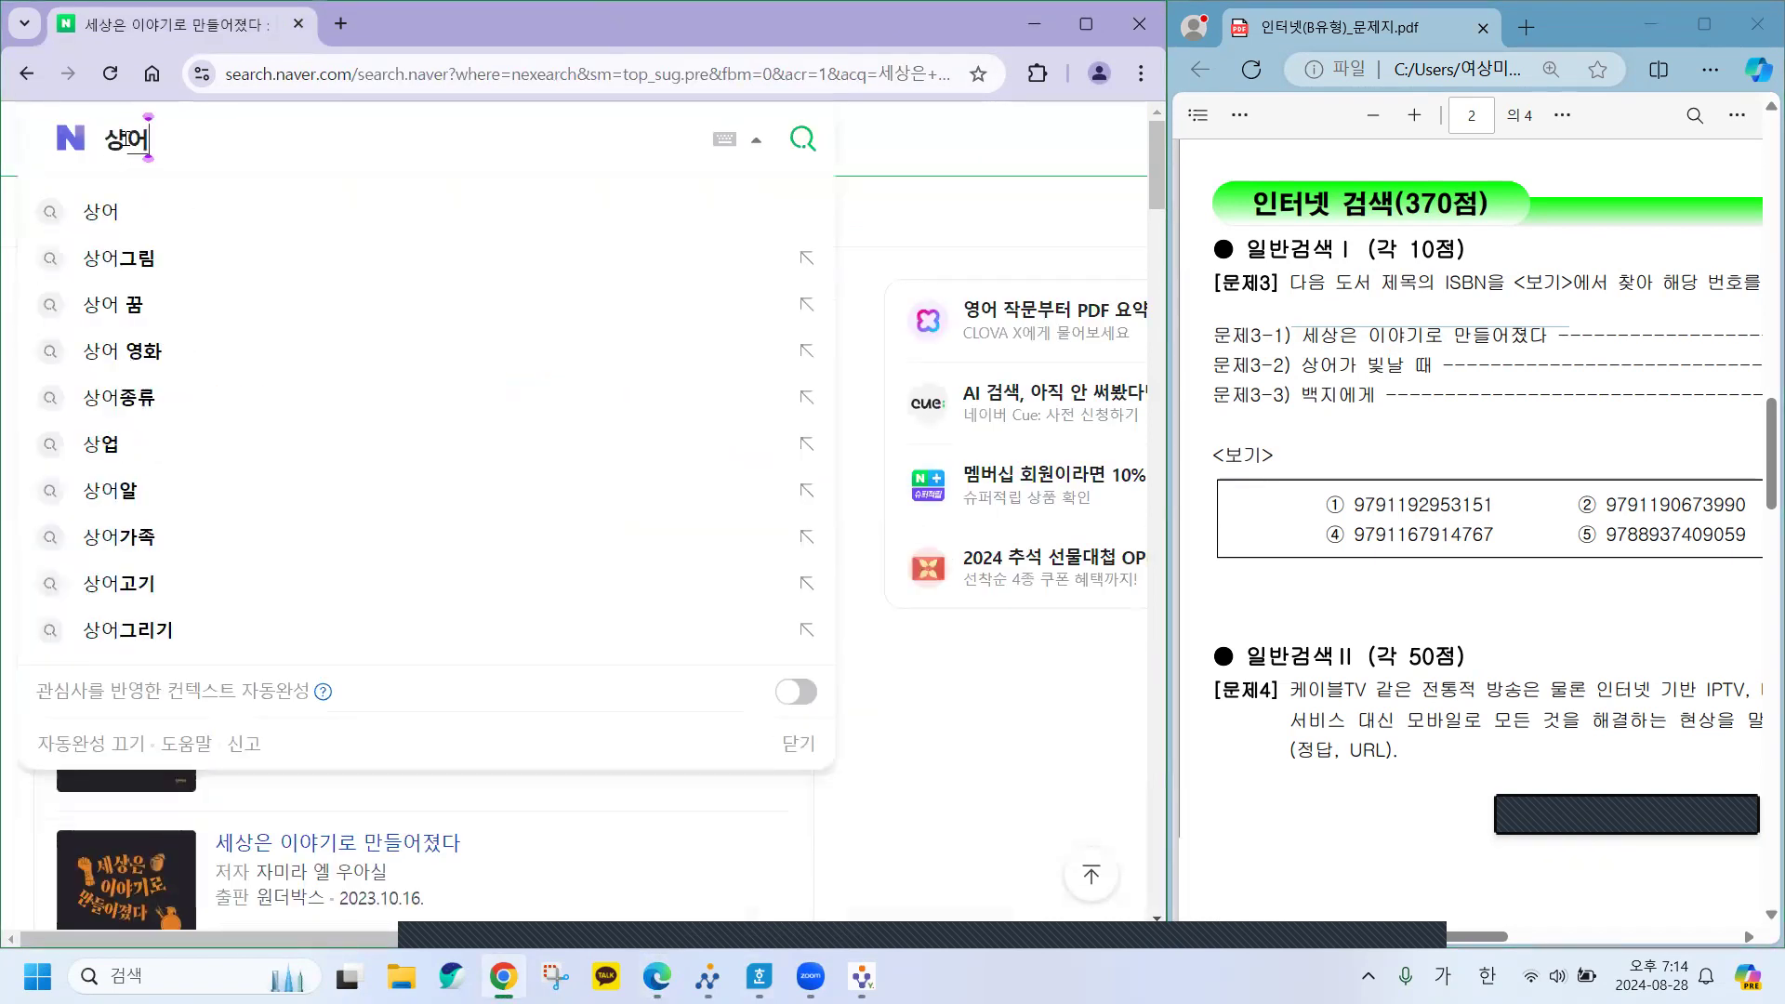
pyautogui.write('가 빛날')
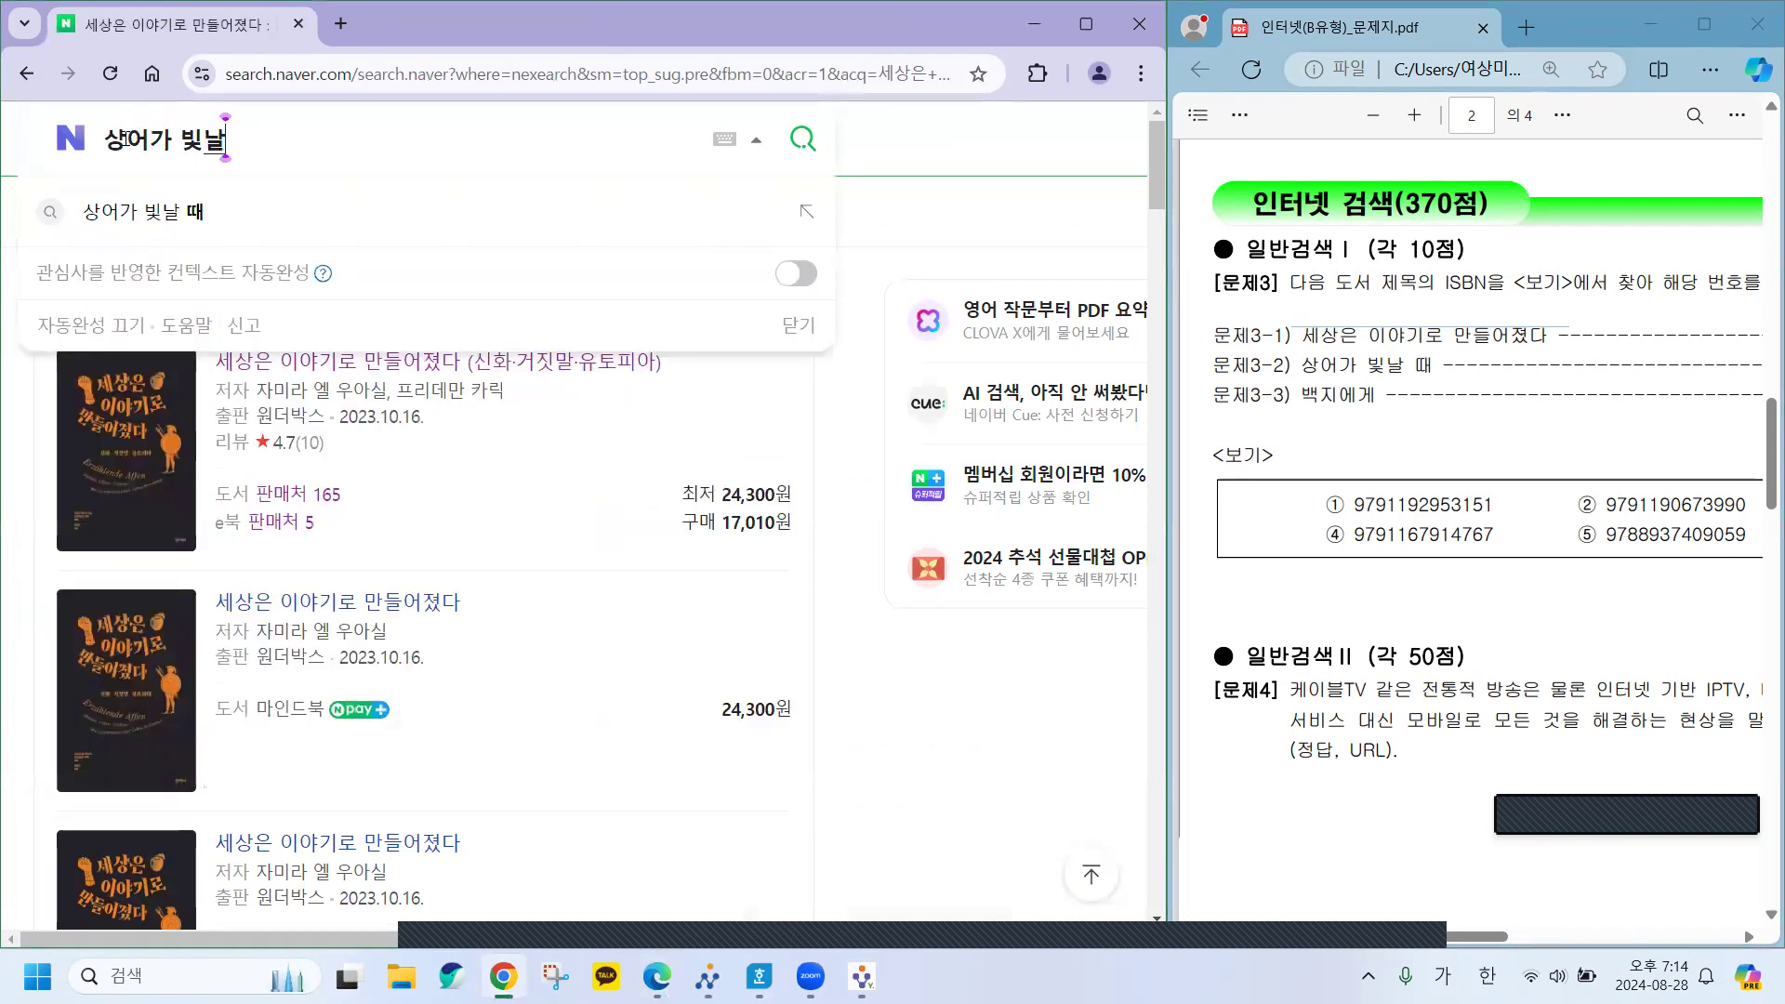
pyautogui.click(171, 212)
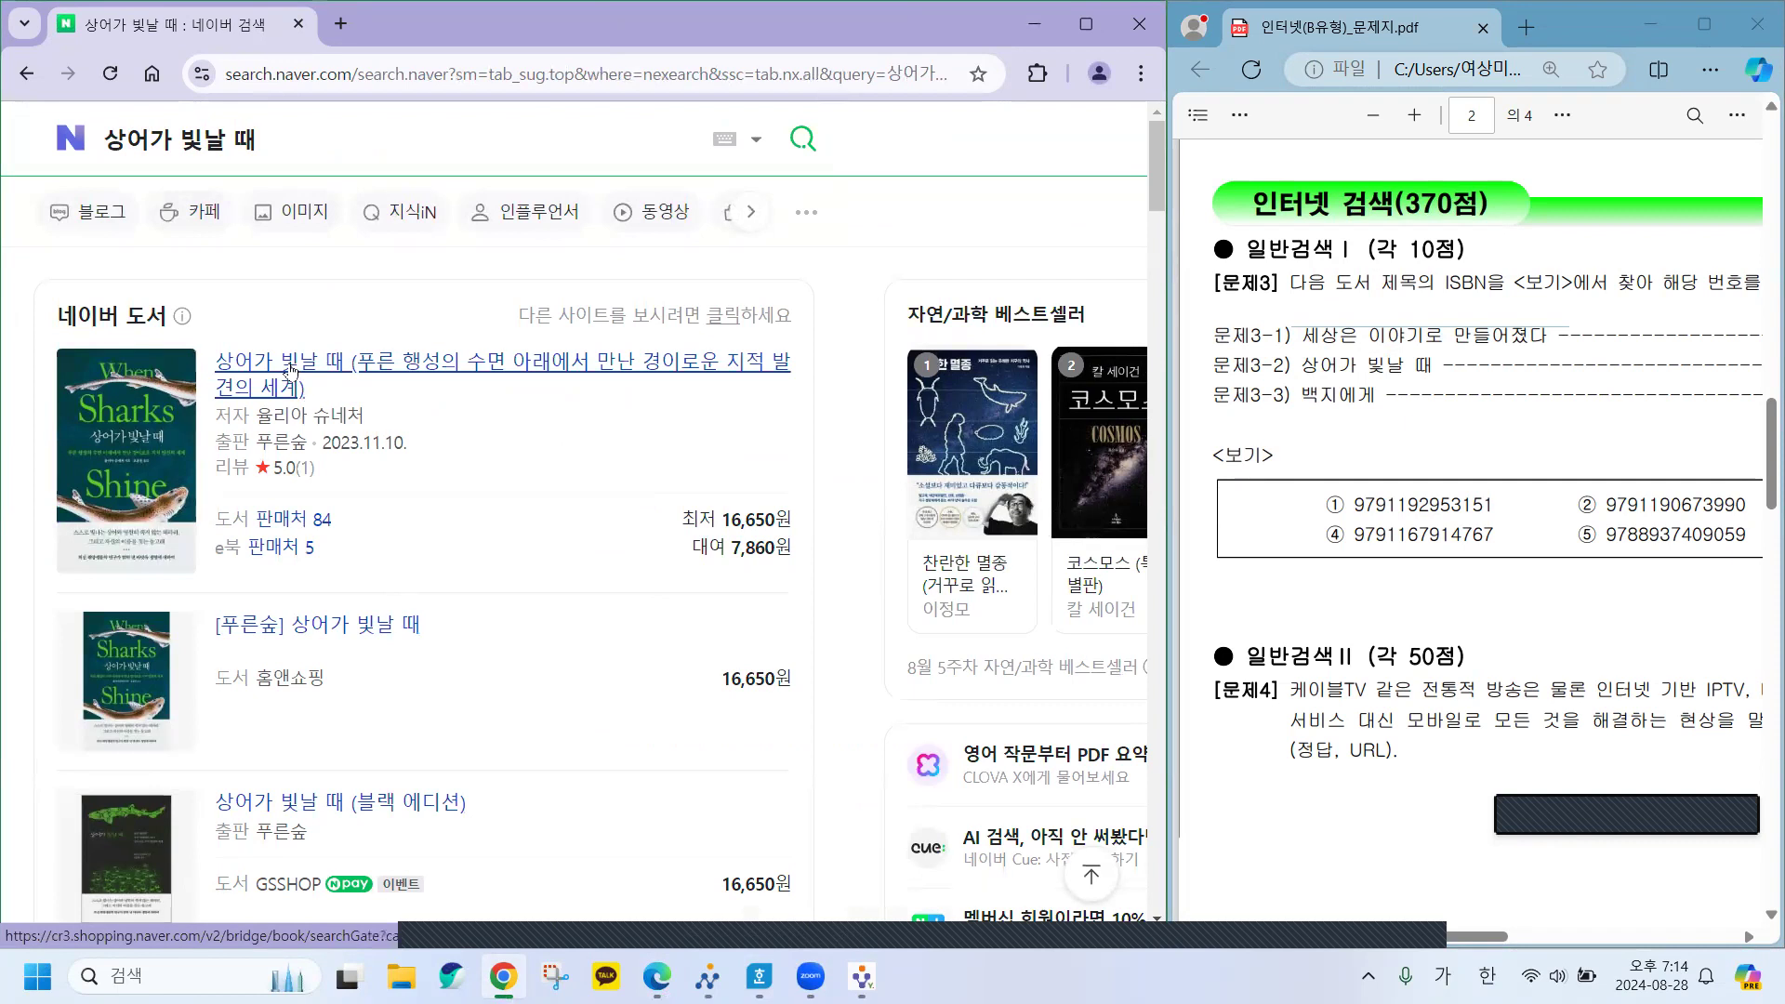
pyautogui.click(291, 370)
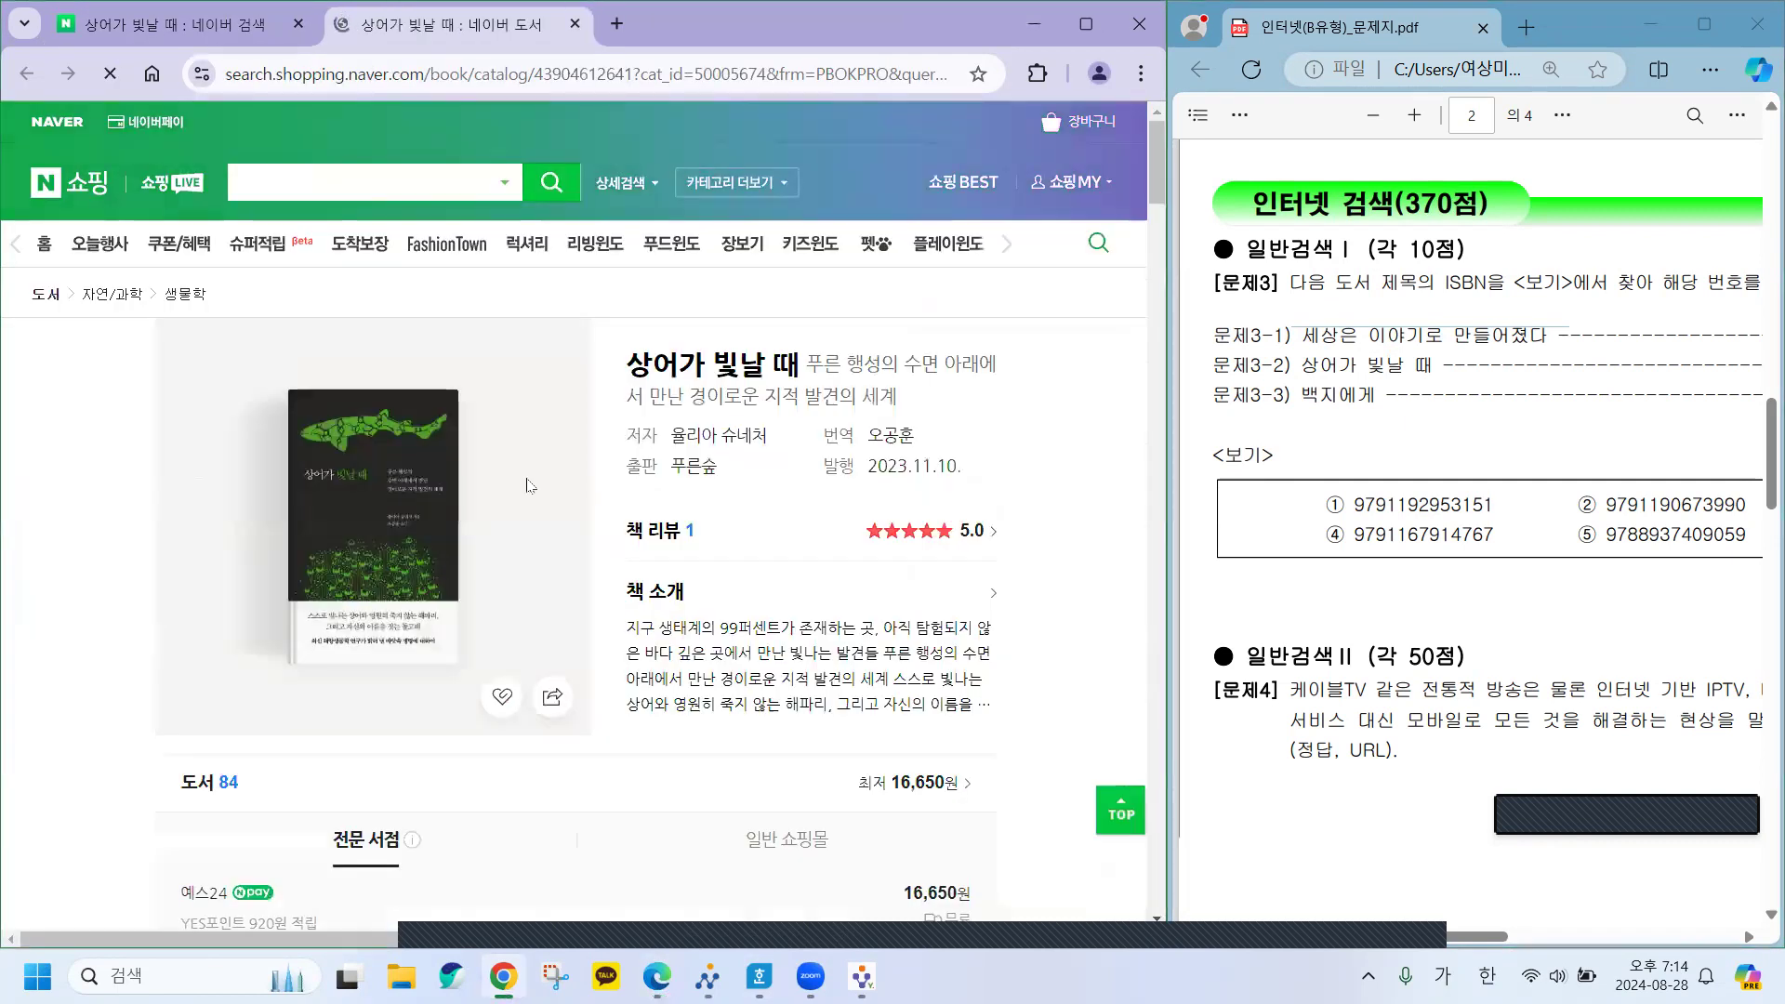
pyautogui.scroll(-7, 736, 528)
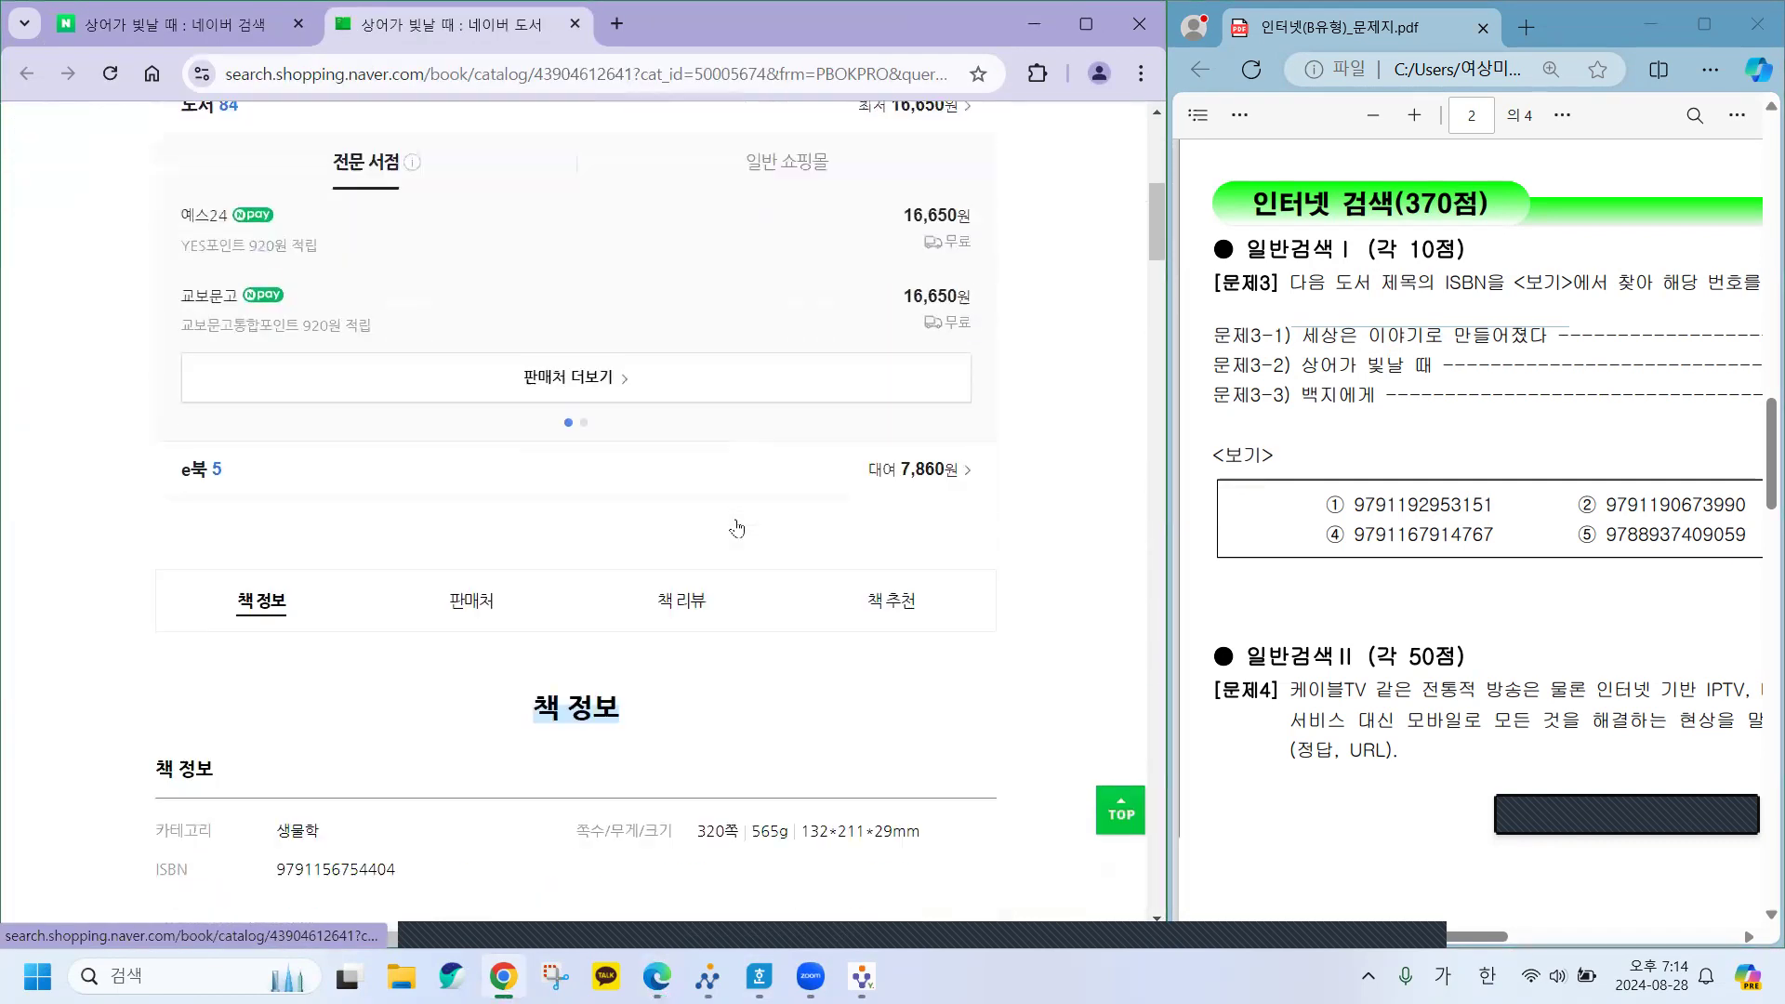
pyautogui.scroll(-2, 736, 527)
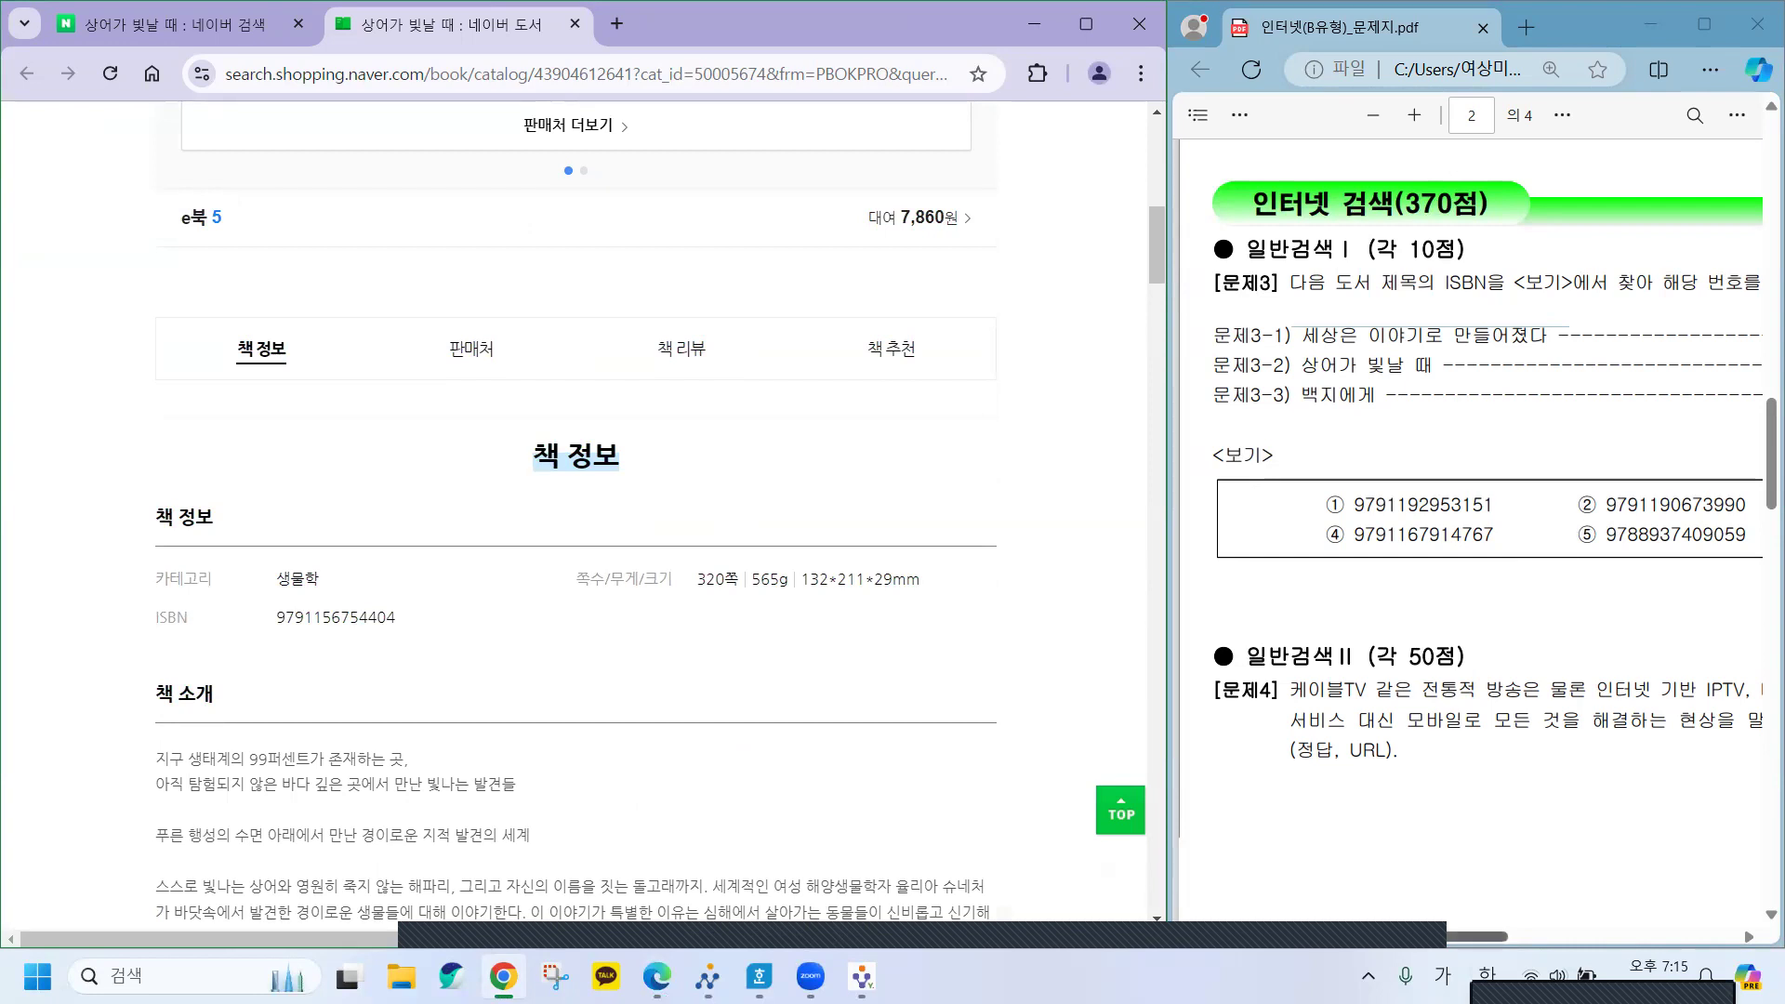
pyautogui.click(1688, 680)
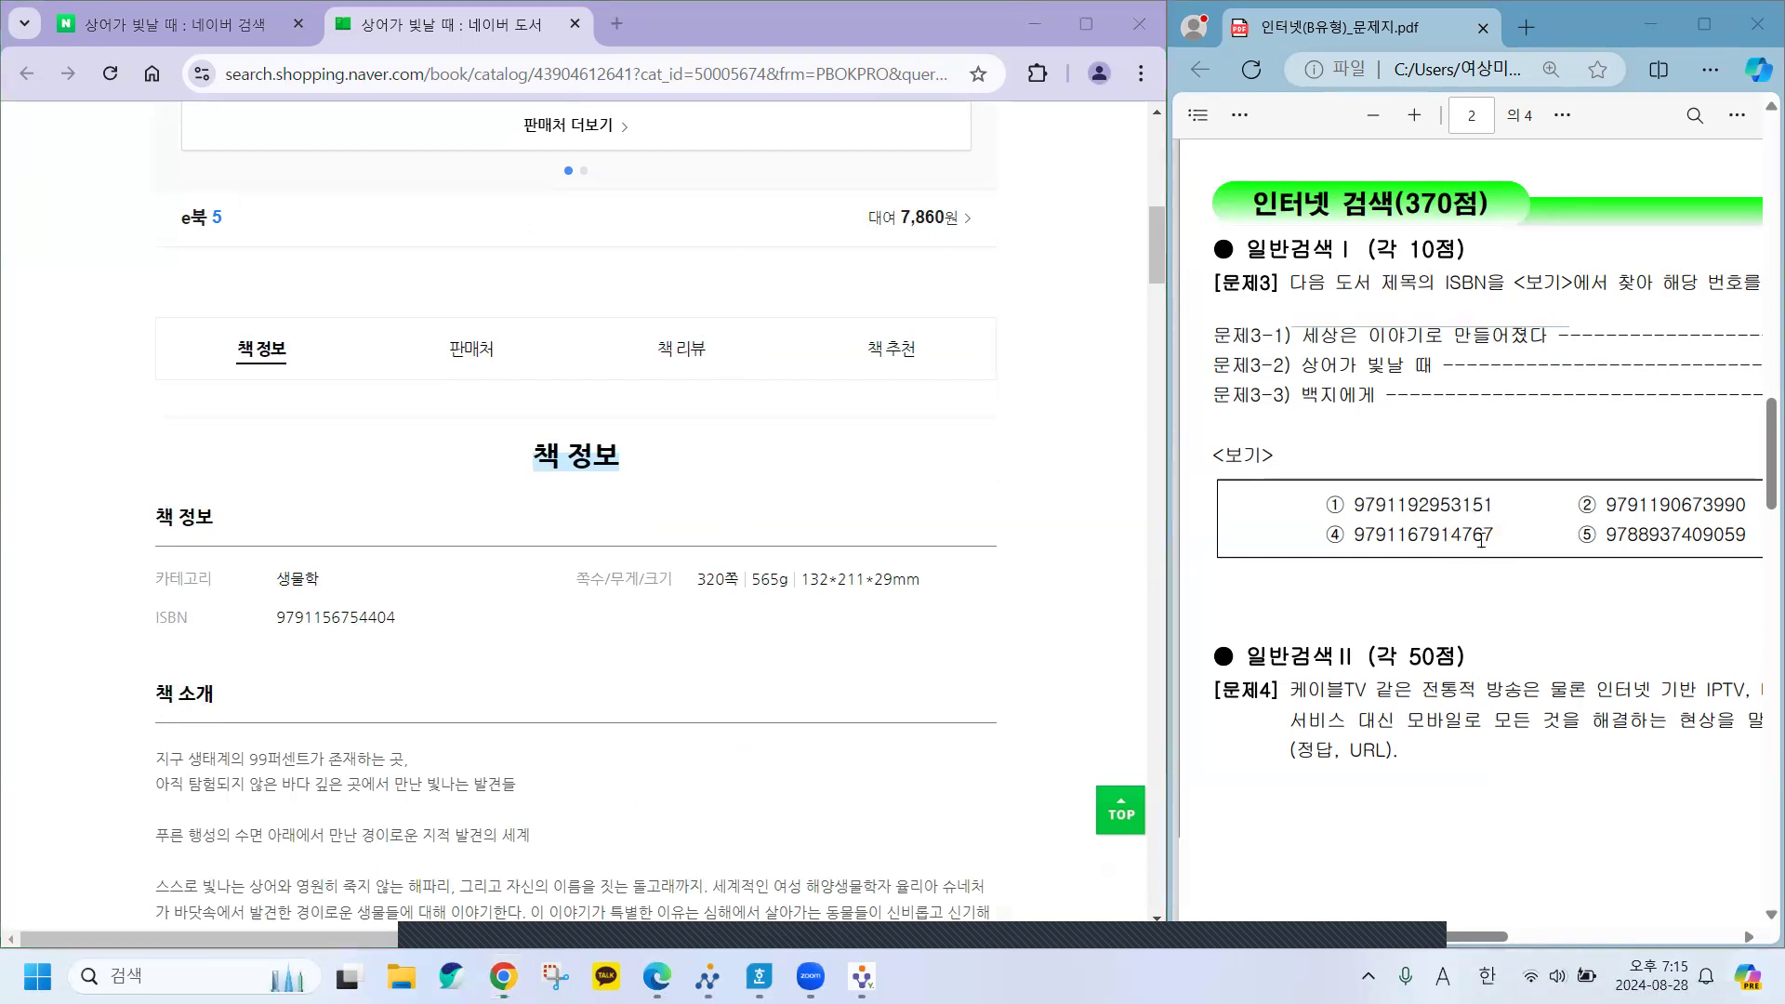
# Enter 3 as the 문제3-2 answer in the answer sheet.
pyautogui.moveTo(1404, 936); pyautogui.dragTo(1542, 931)
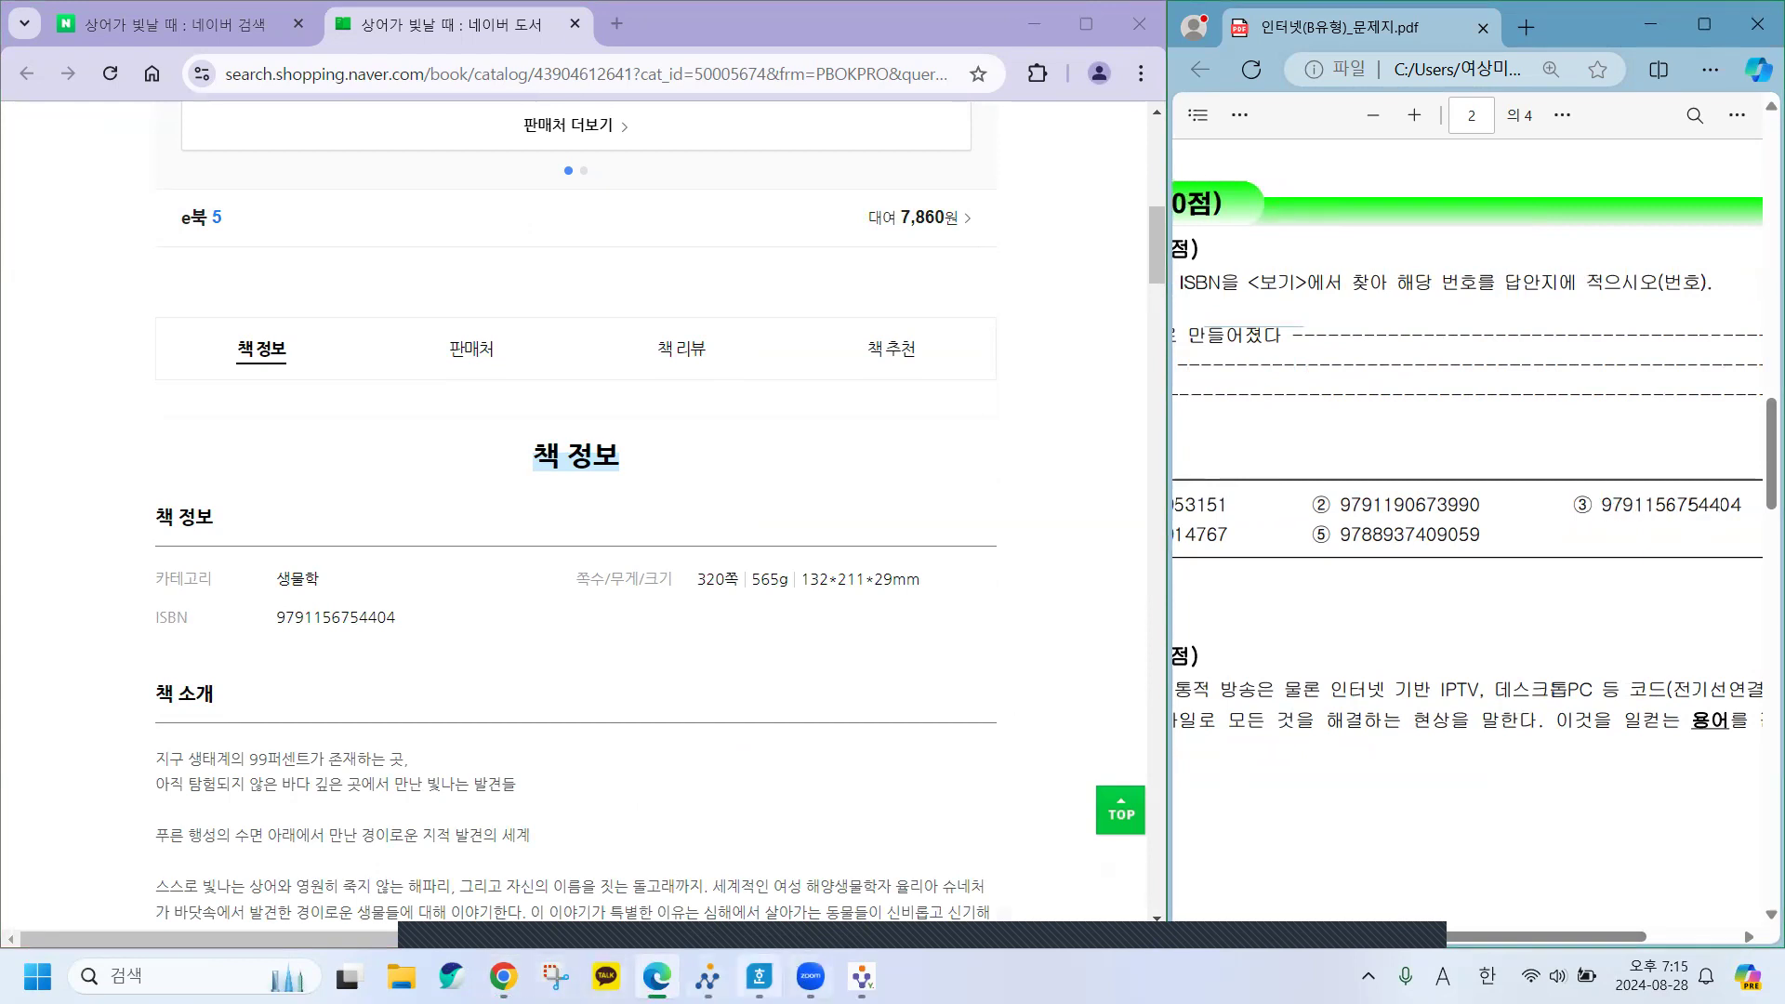
pyautogui.click(759, 975)
pyautogui.click(379, 598)
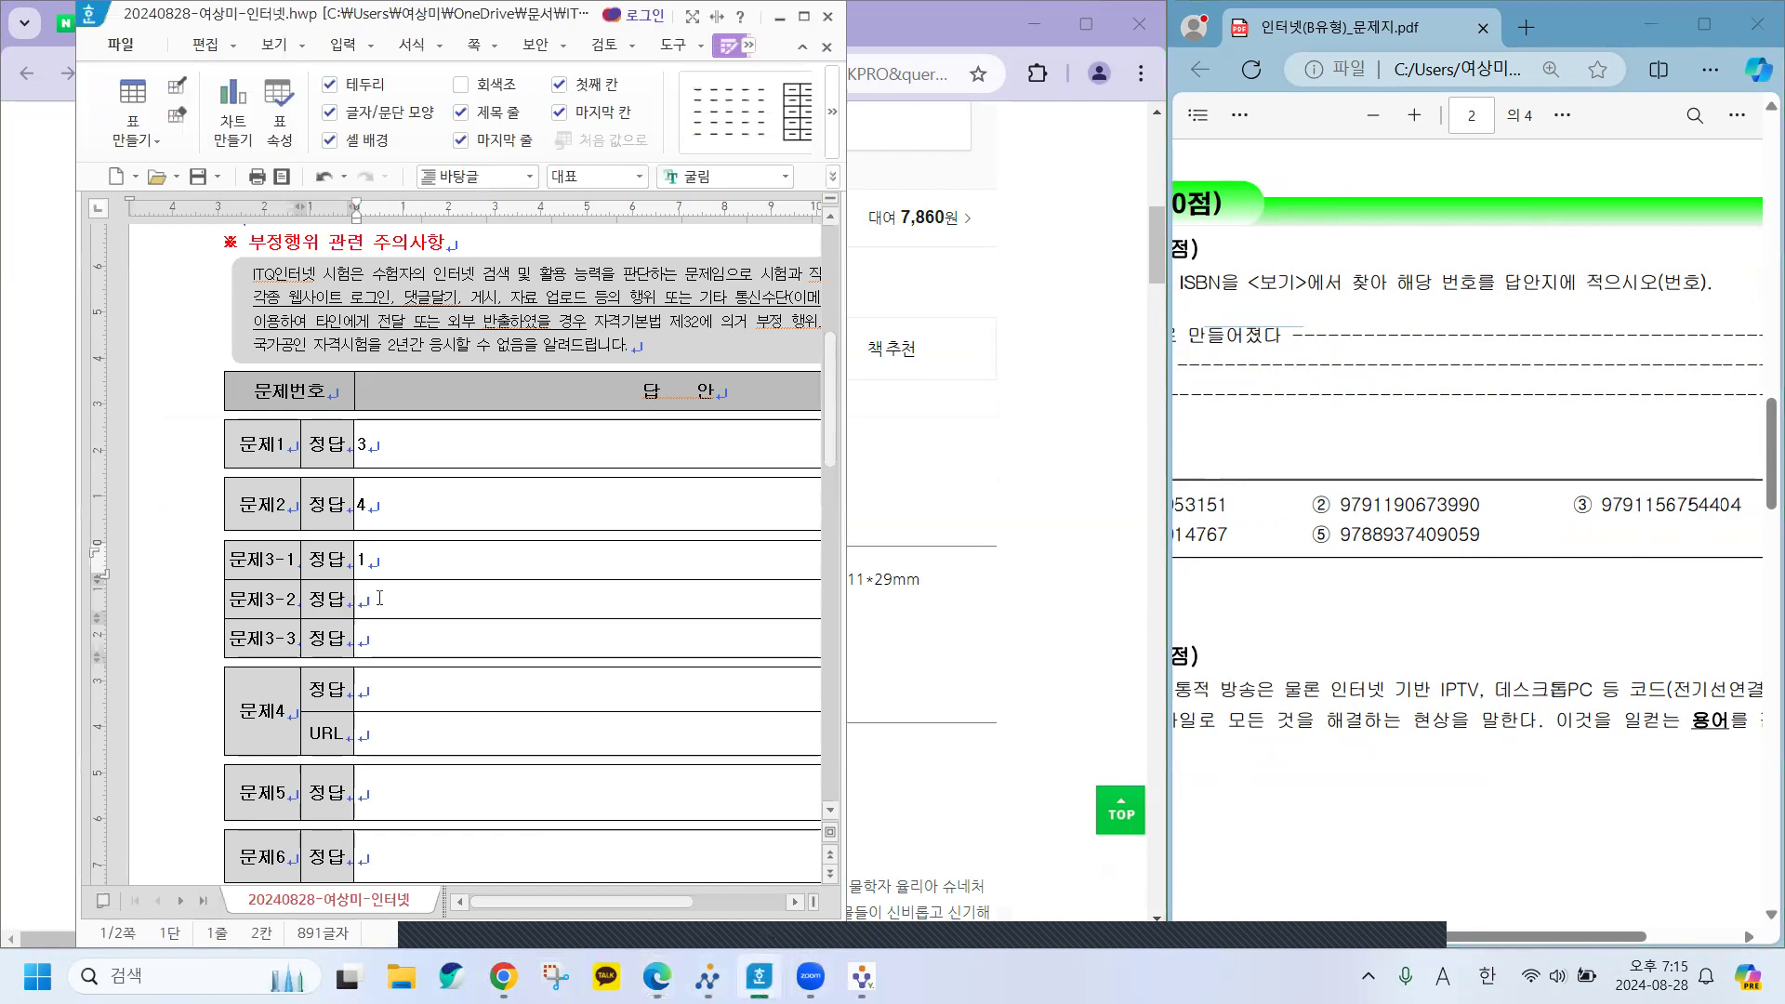
pyautogui.write('3')
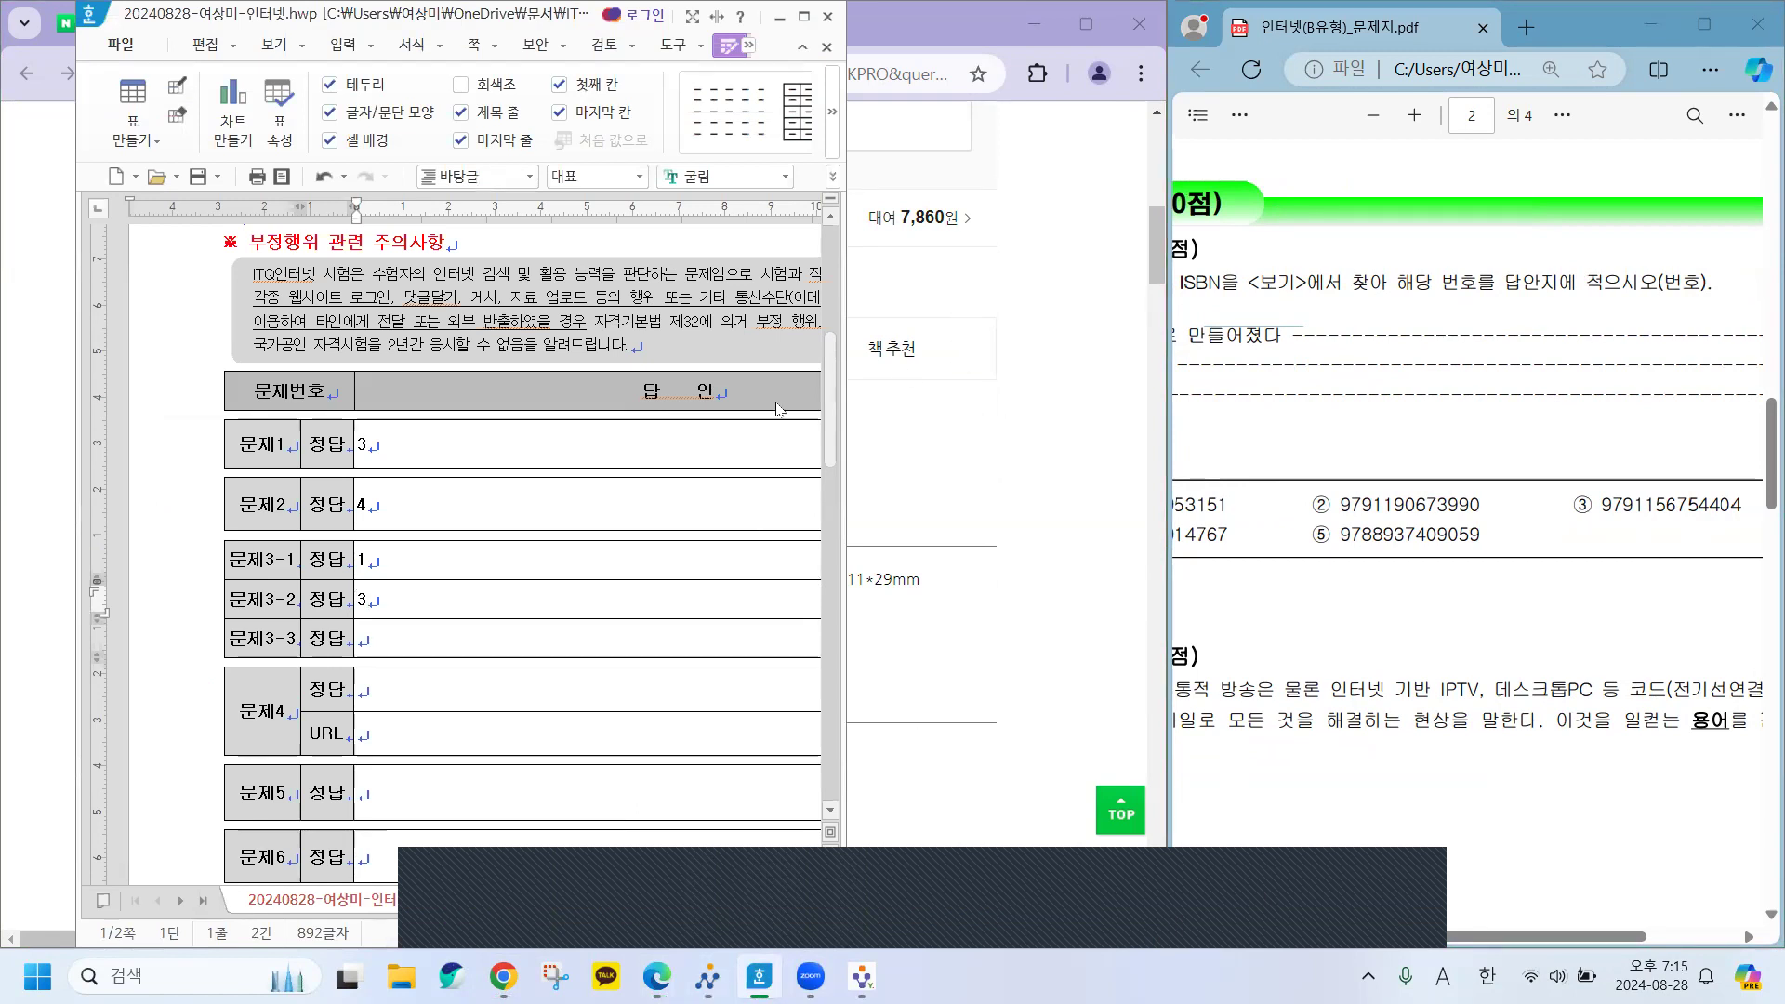
# Back in Chrome, close the 상어가 빛날 때 book page and select the old search term.
pyautogui.hotkey('alt', 'Tab')
pyautogui.click(579, 25)
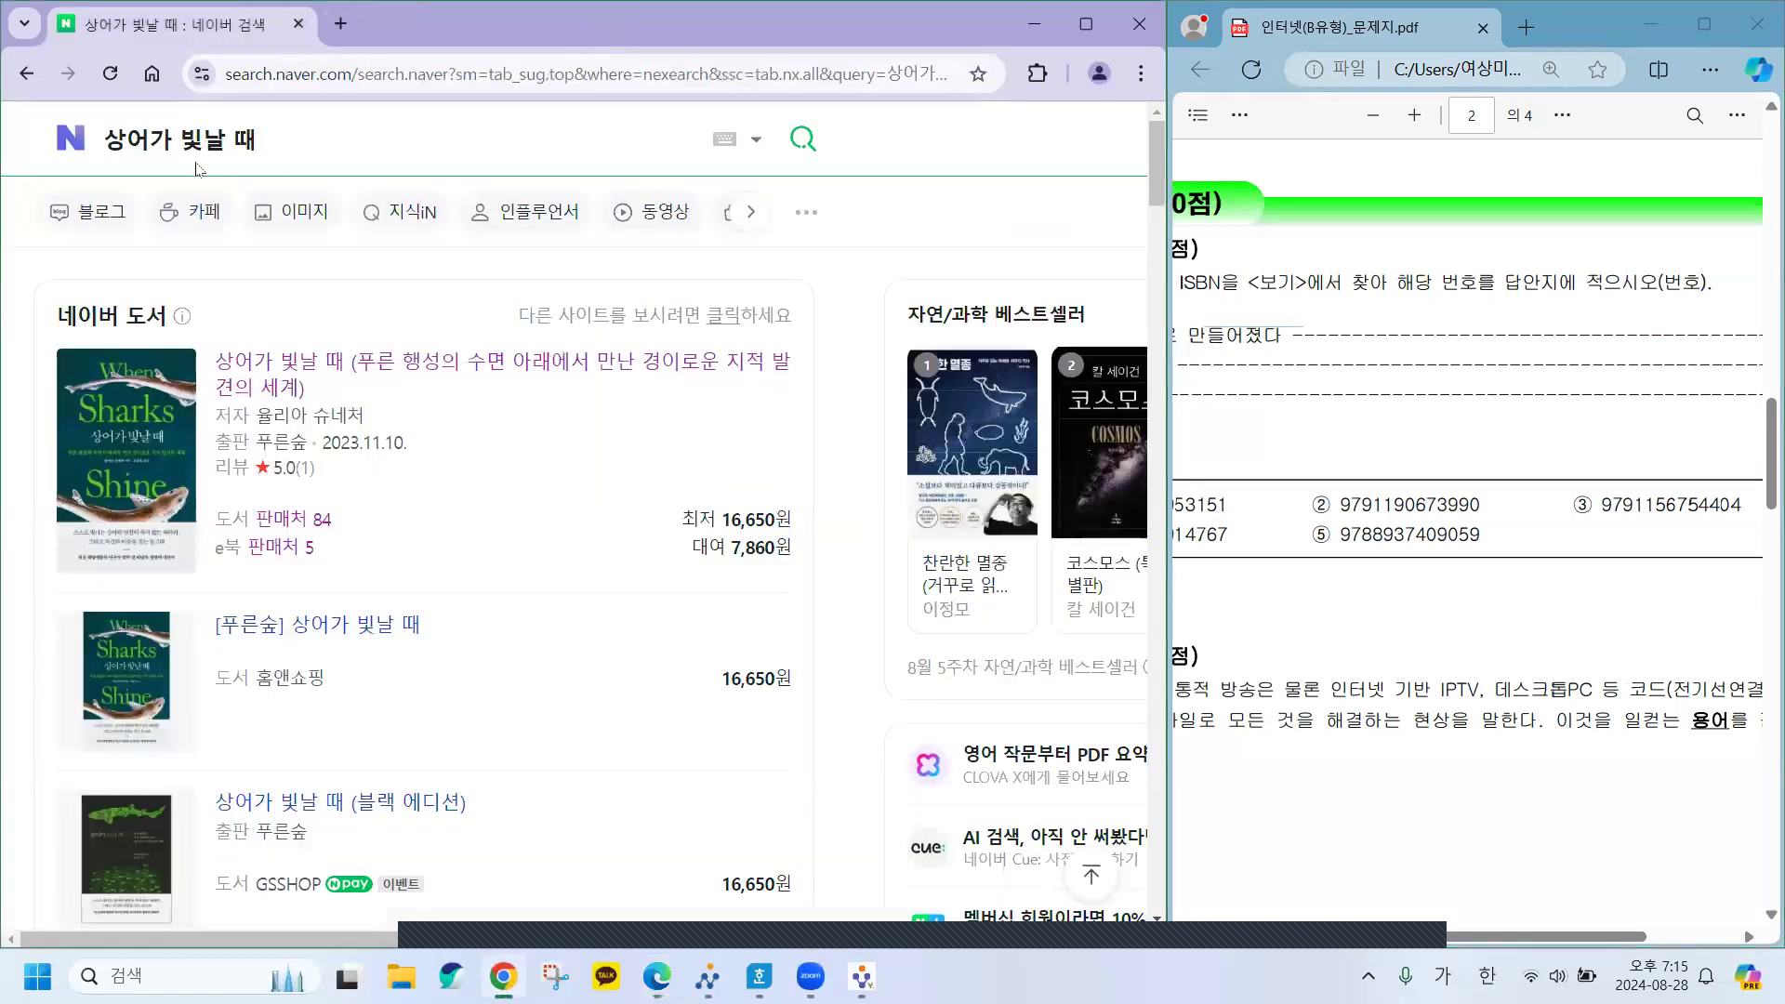
pyautogui.moveTo(103, 139); pyautogui.dragTo(256, 139)
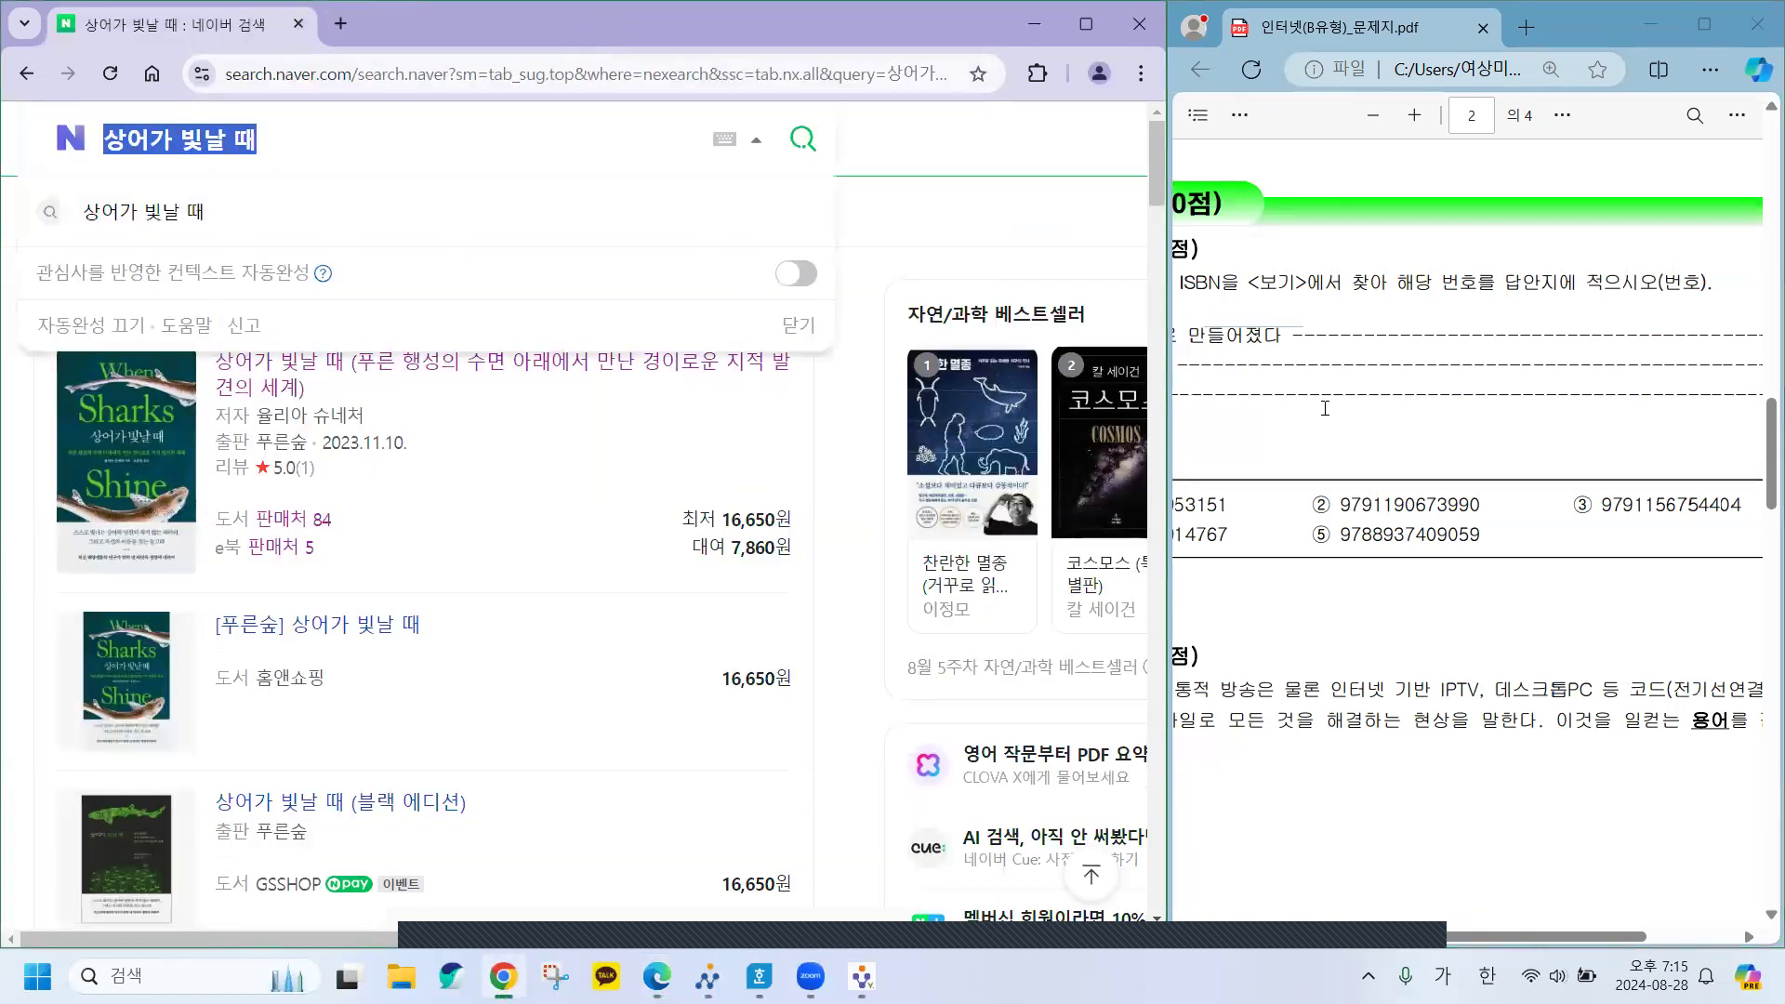
# Replace the Naver query with 백지에게 and run the search.
pyautogui.click(1334, 437)
pyautogui.hscroll(-3, 1338, 456)
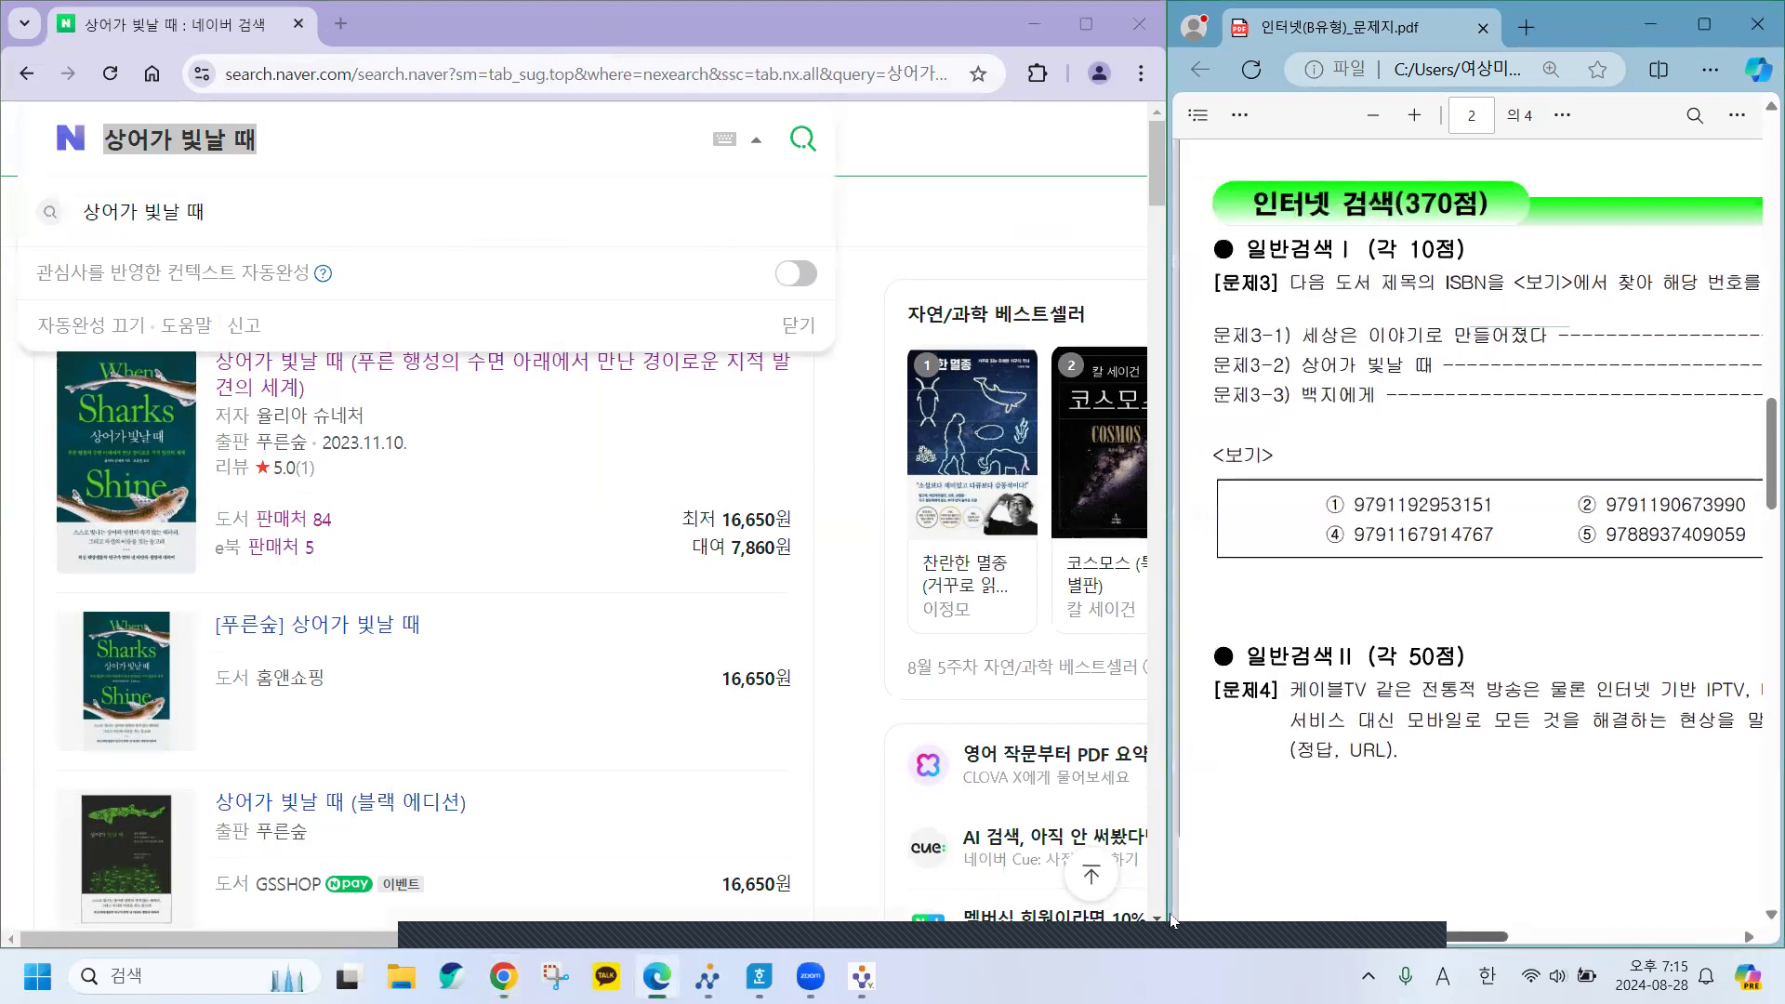
pyautogui.click(300, 145)
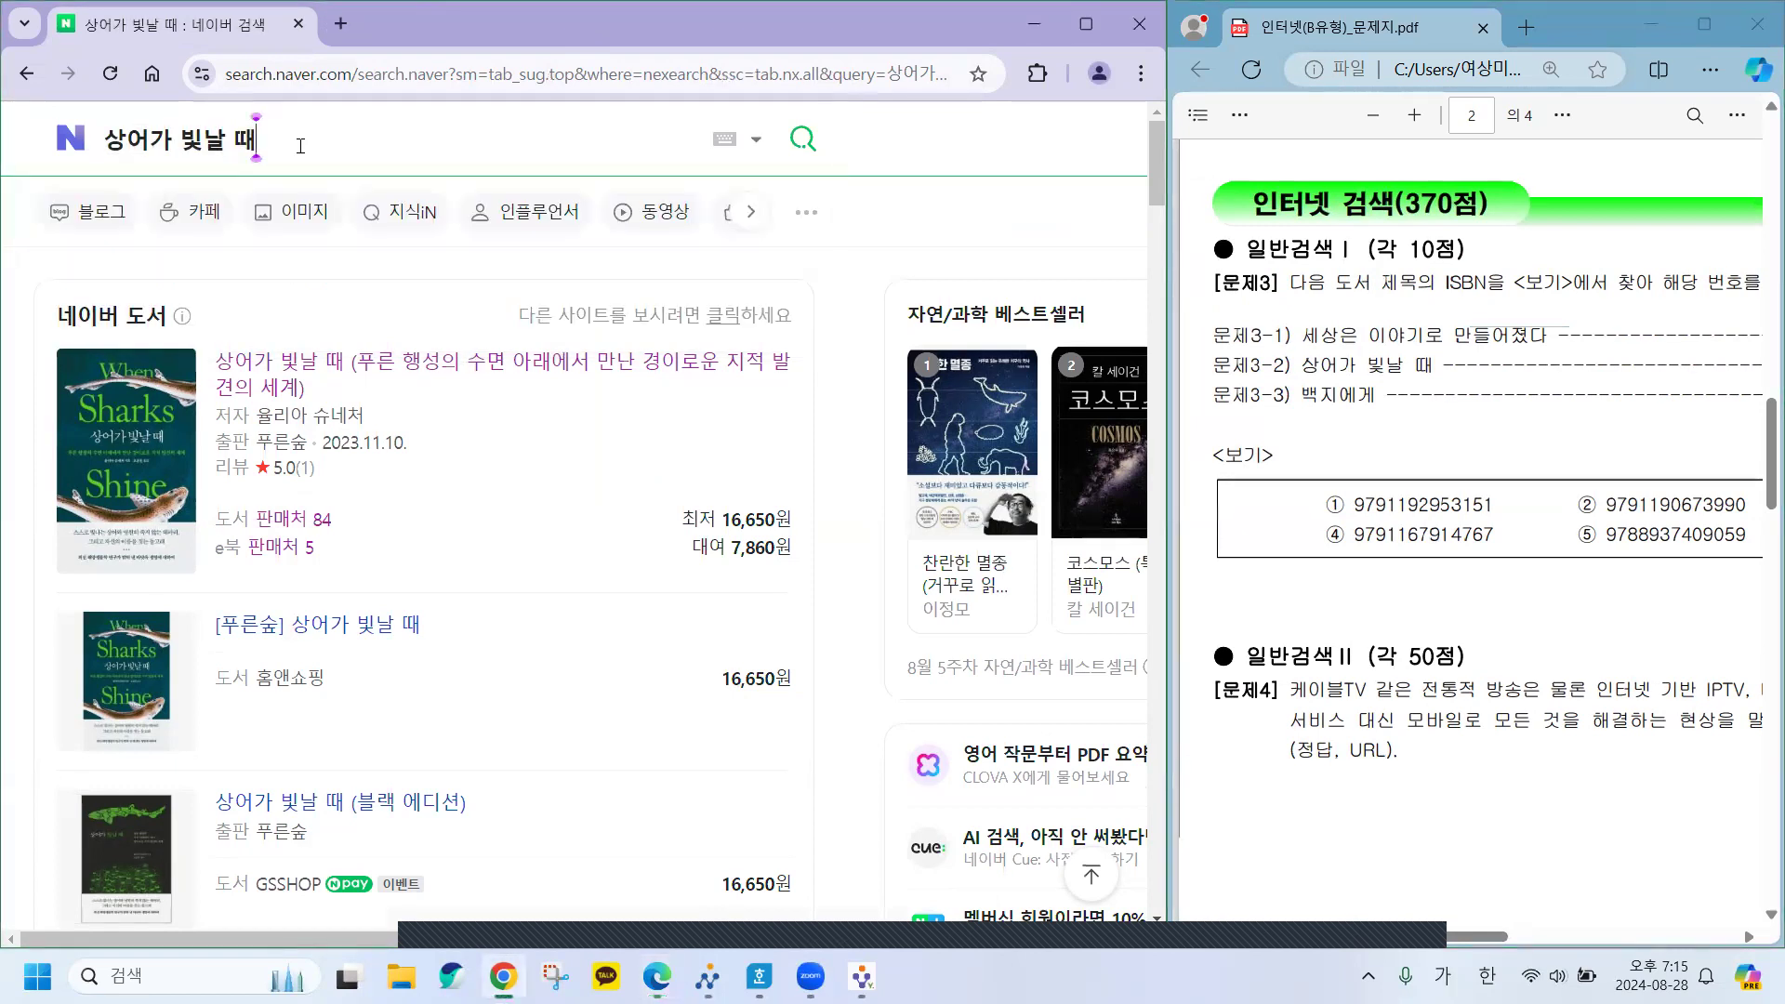
pyautogui.press('BackSpace')
pyautogui.press('BackSpace')
pyautogui.press('BackSpace')
pyautogui.press('BackSpace')
pyautogui.press('BackSpace')
pyautogui.press('BackSpace')
pyautogui.press('BackSpace')
pyautogui.press('BackSpace')
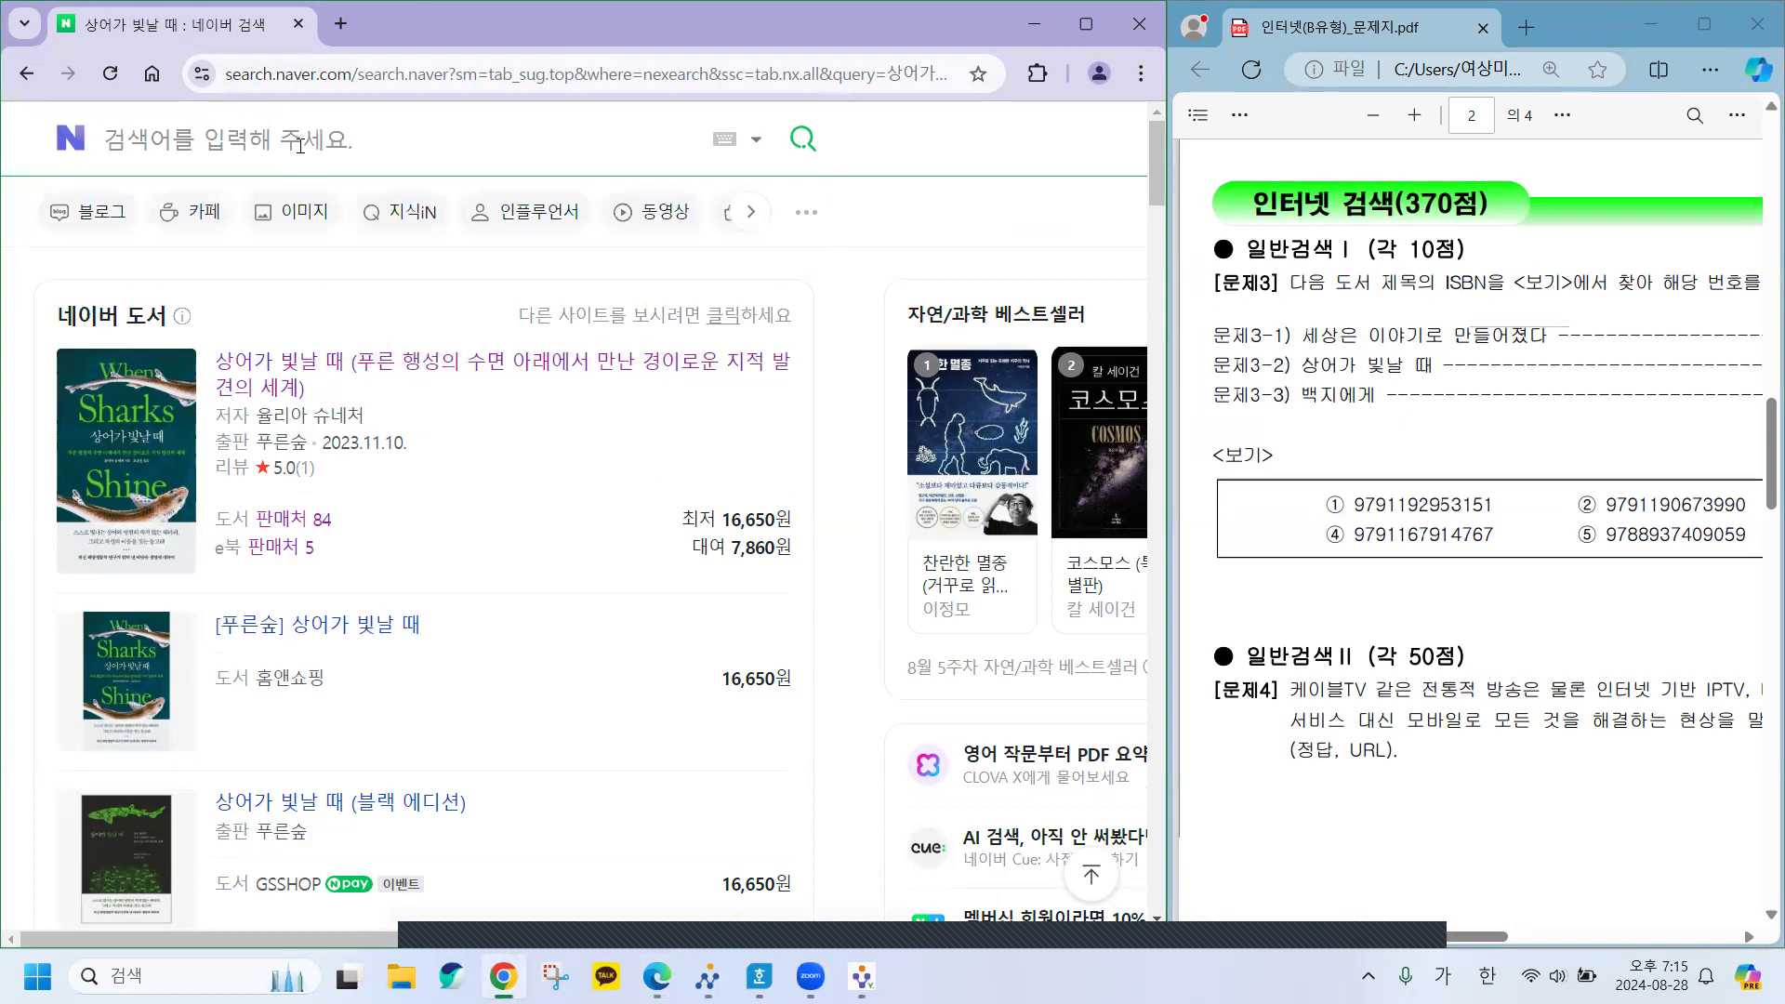
pyautogui.write('ㅂ백')
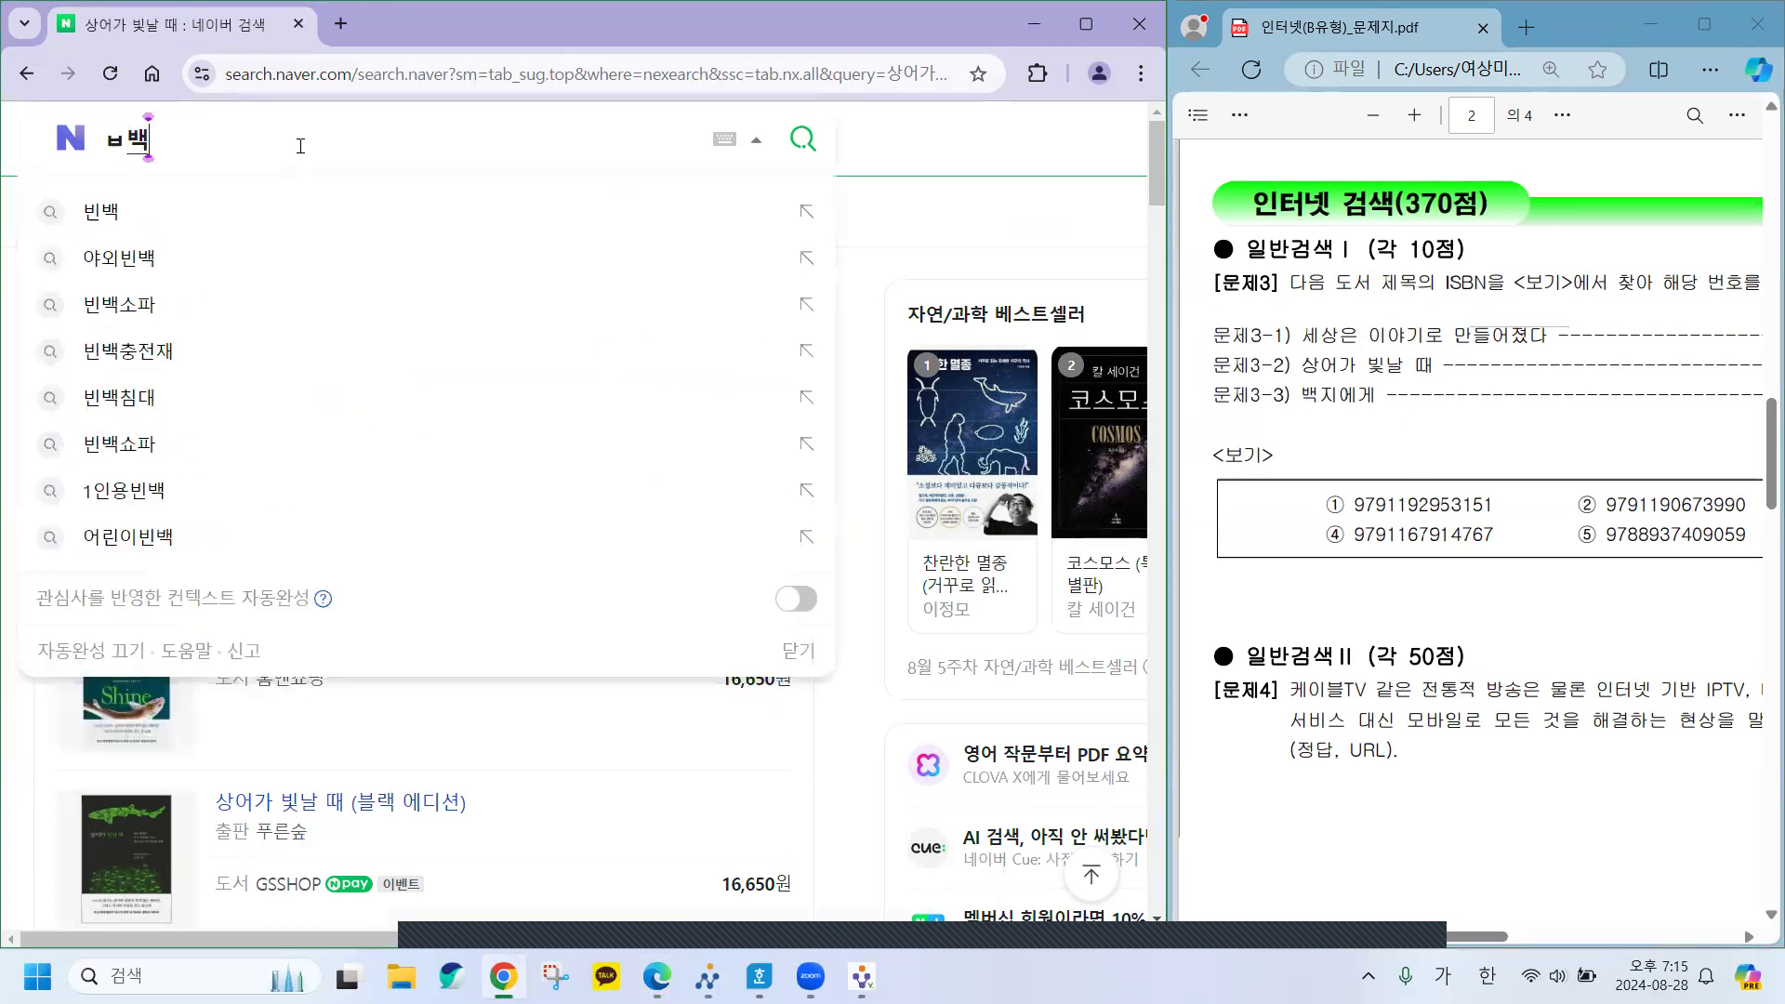
pyautogui.press('BackSpace')
pyautogui.press('BackSpace')
pyautogui.press('BackSpace')
pyautogui.press('BackSpace')
pyautogui.write('백ㅈ')
pyautogui.write('지에게')
pyautogui.press('Return')
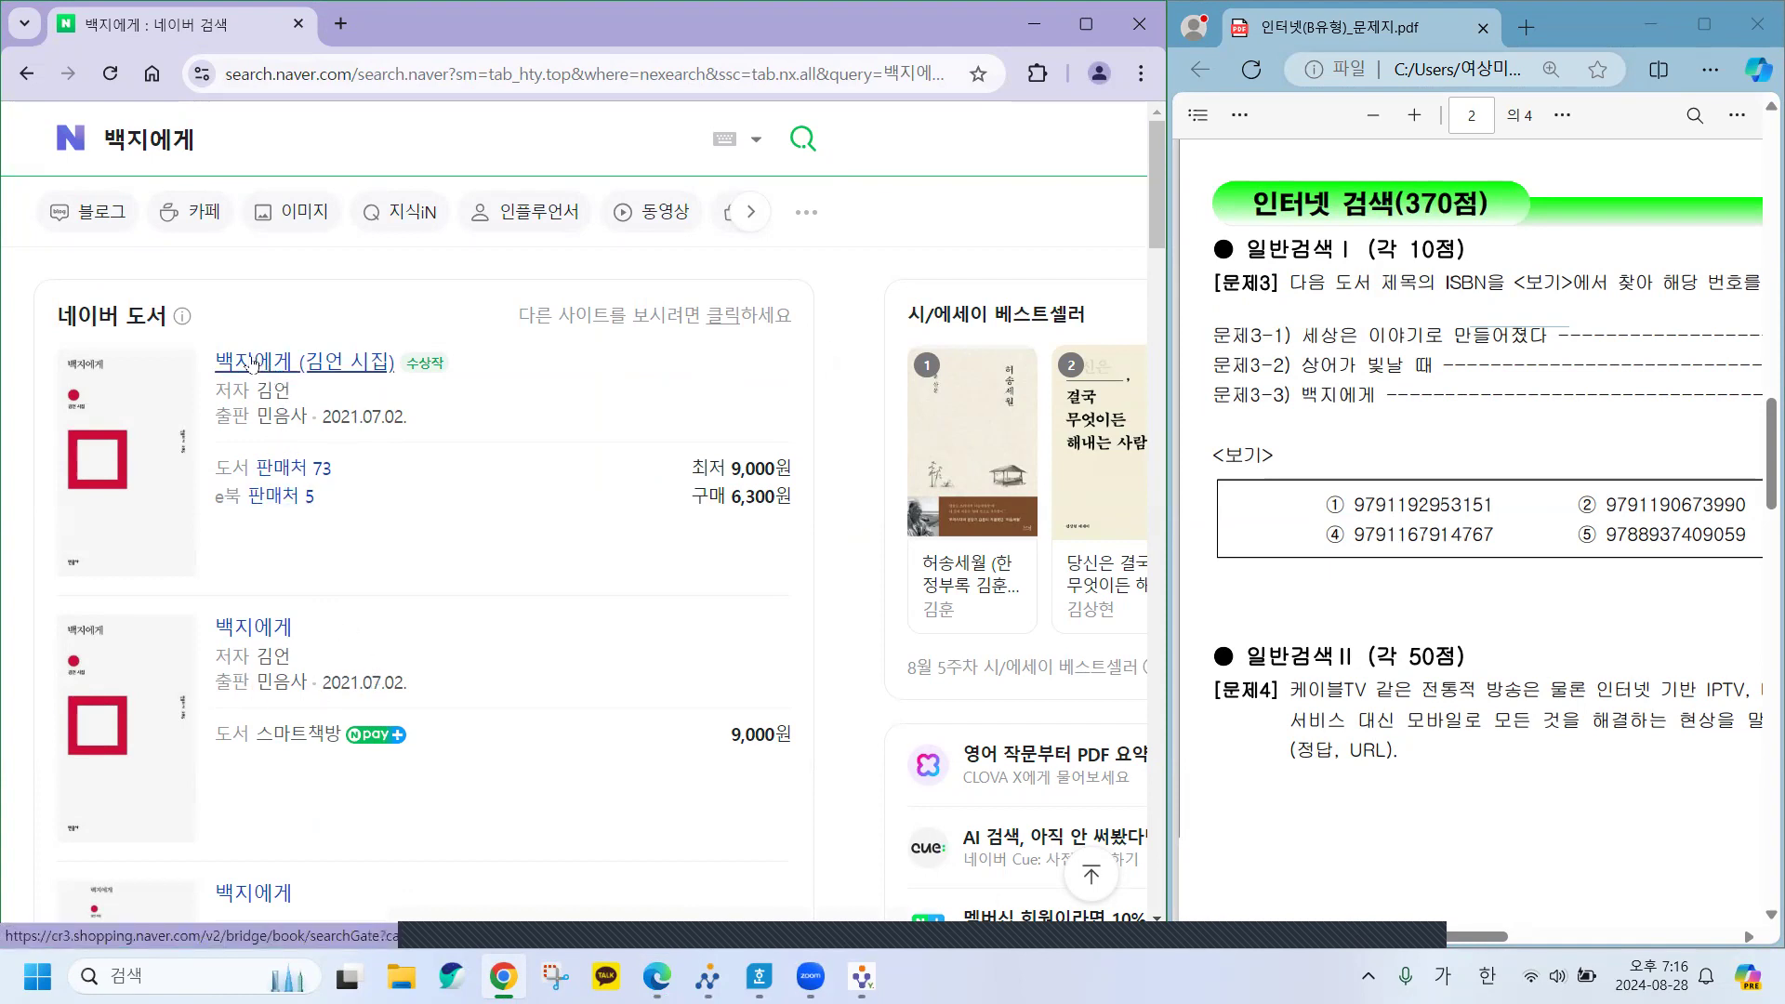
pyautogui.click(253, 363)
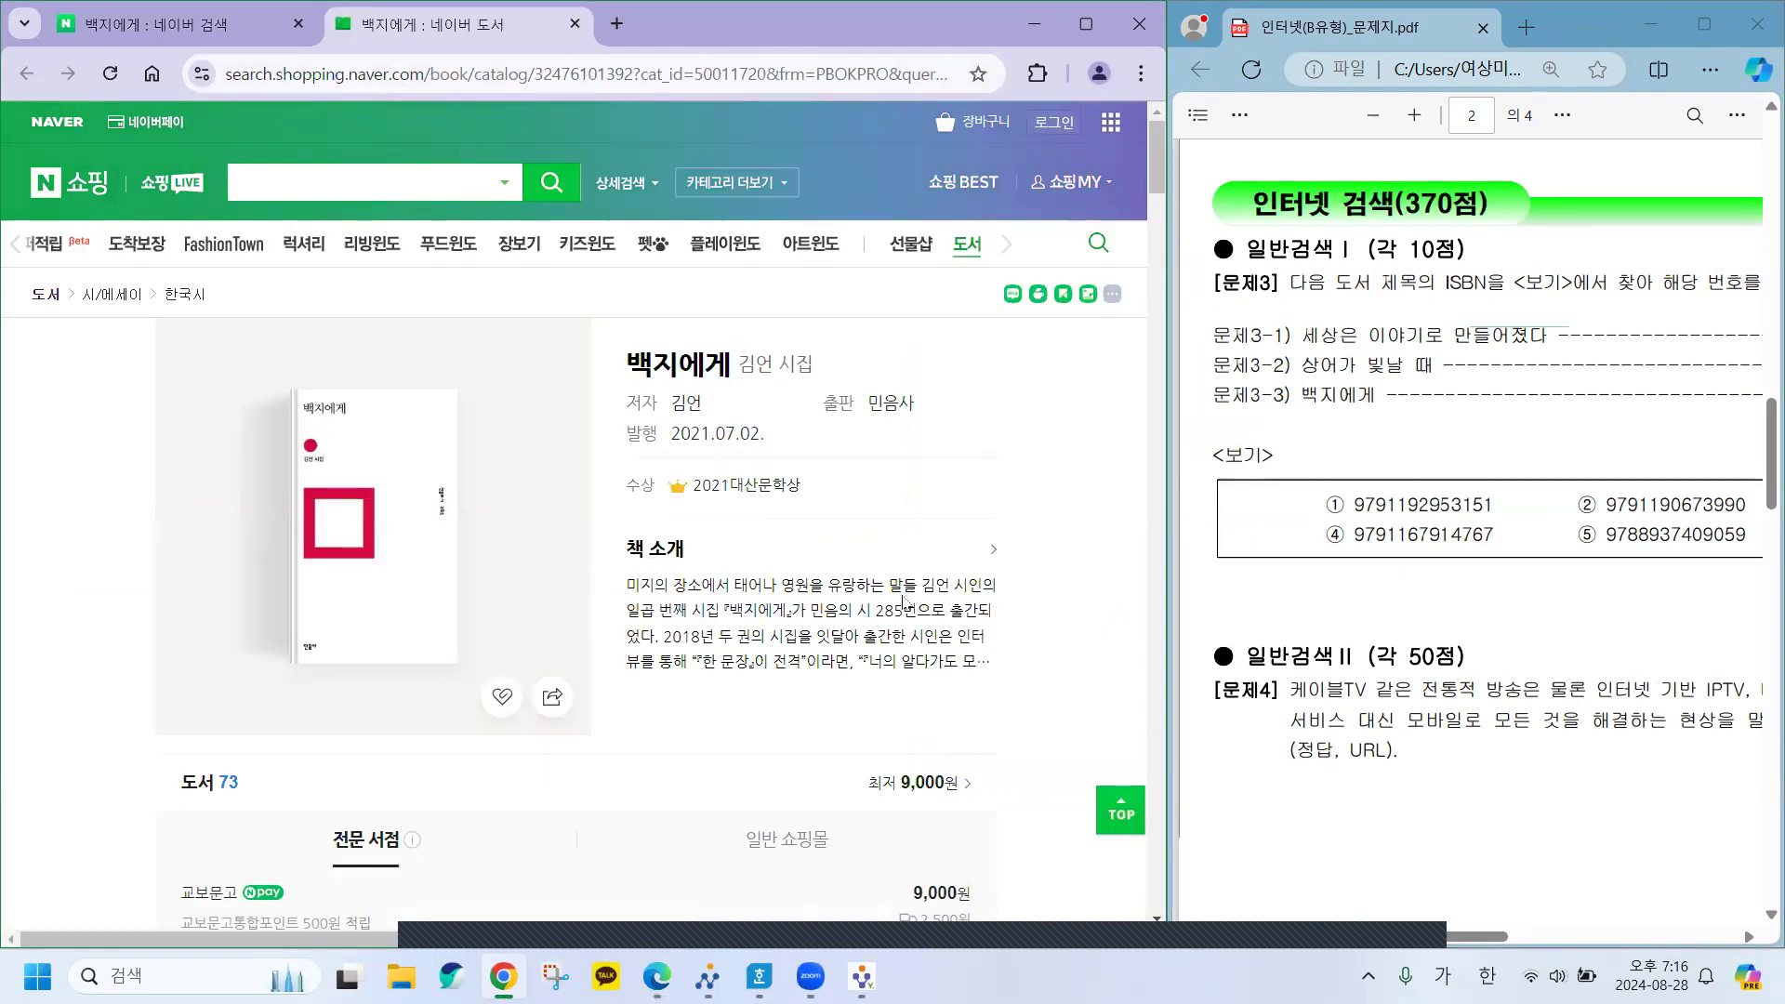
pyautogui.scroll(-8, 901, 602)
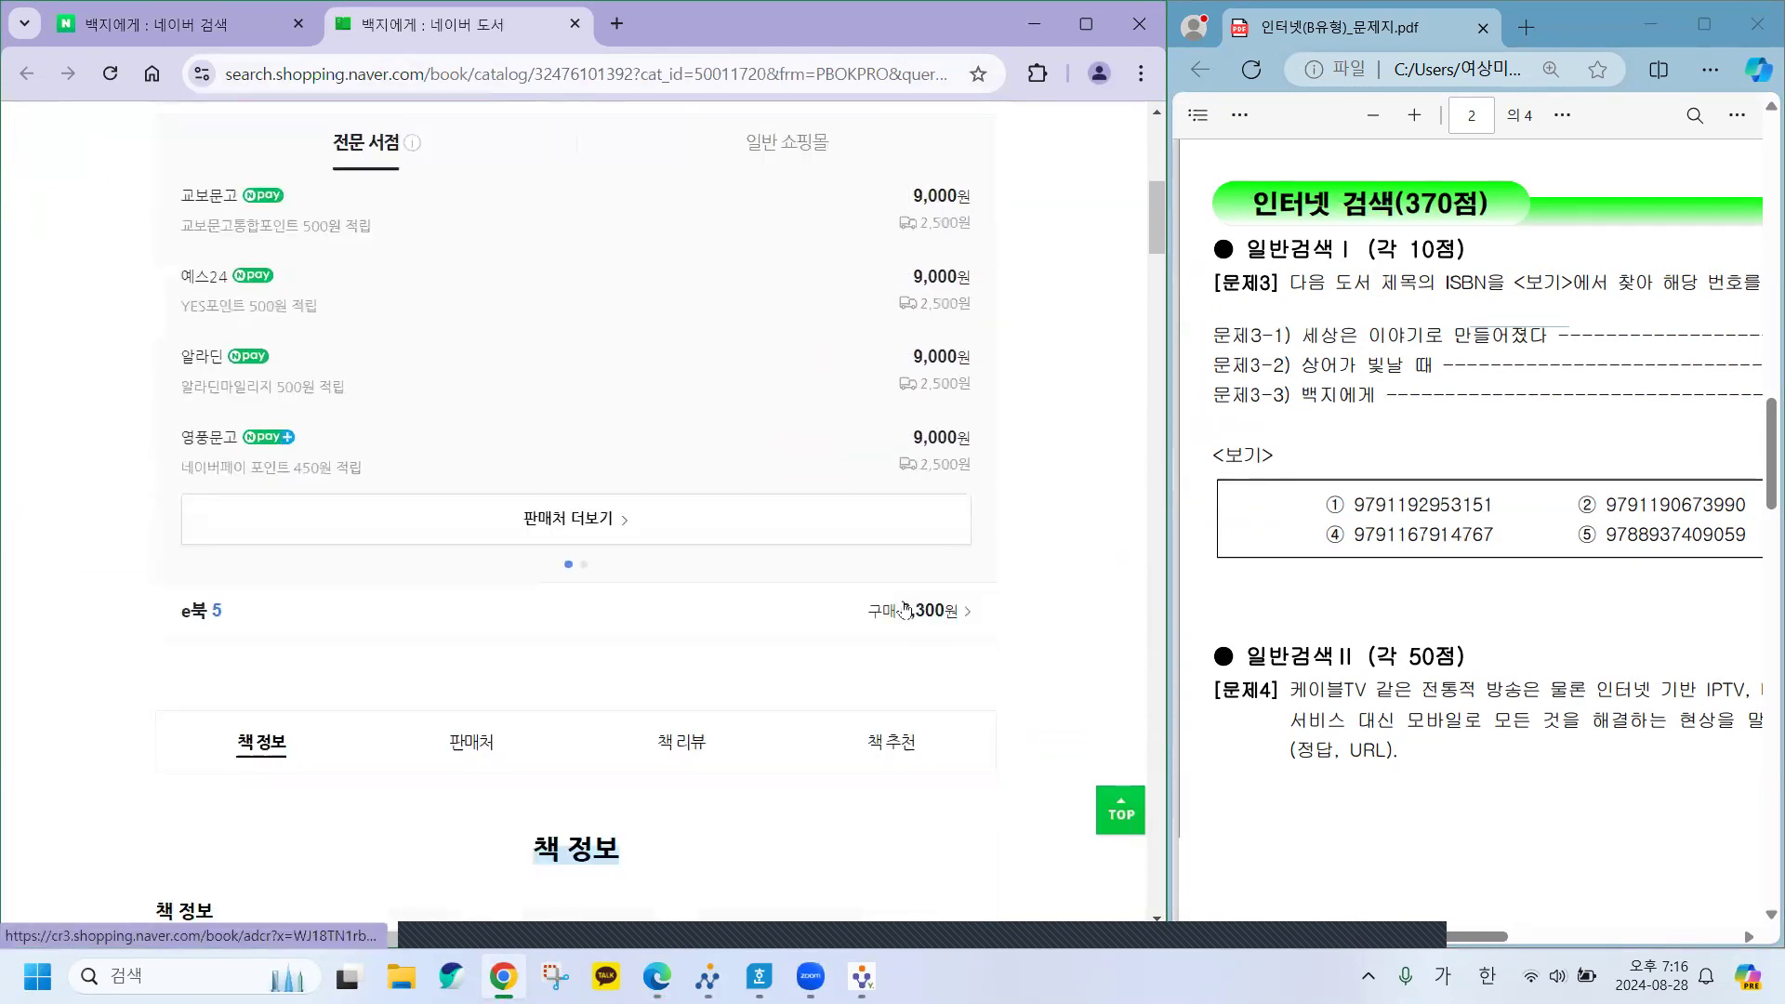
pyautogui.scroll(-6, 904, 609)
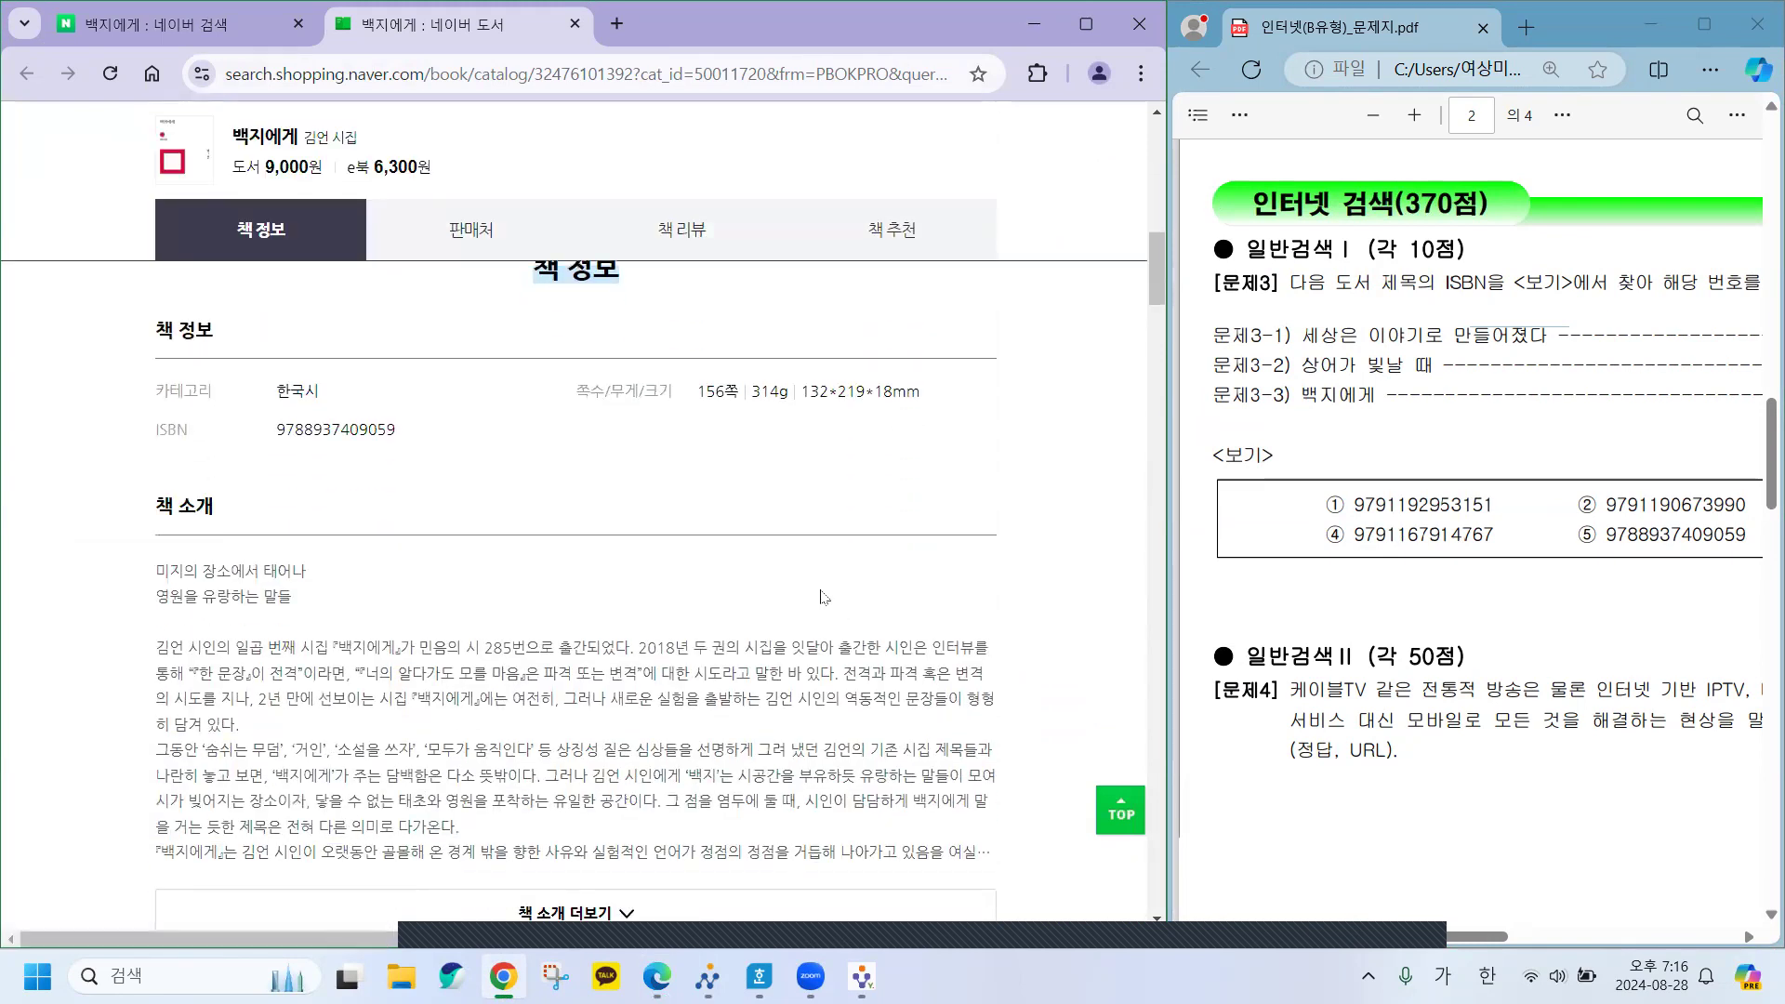
pyautogui.scroll(1, 624, 541)
pyautogui.moveTo(530, 388); pyautogui.dragTo(636, 398)
pyautogui.moveTo(145, 550); pyautogui.dragTo(456, 569)
pyautogui.click(391, 569)
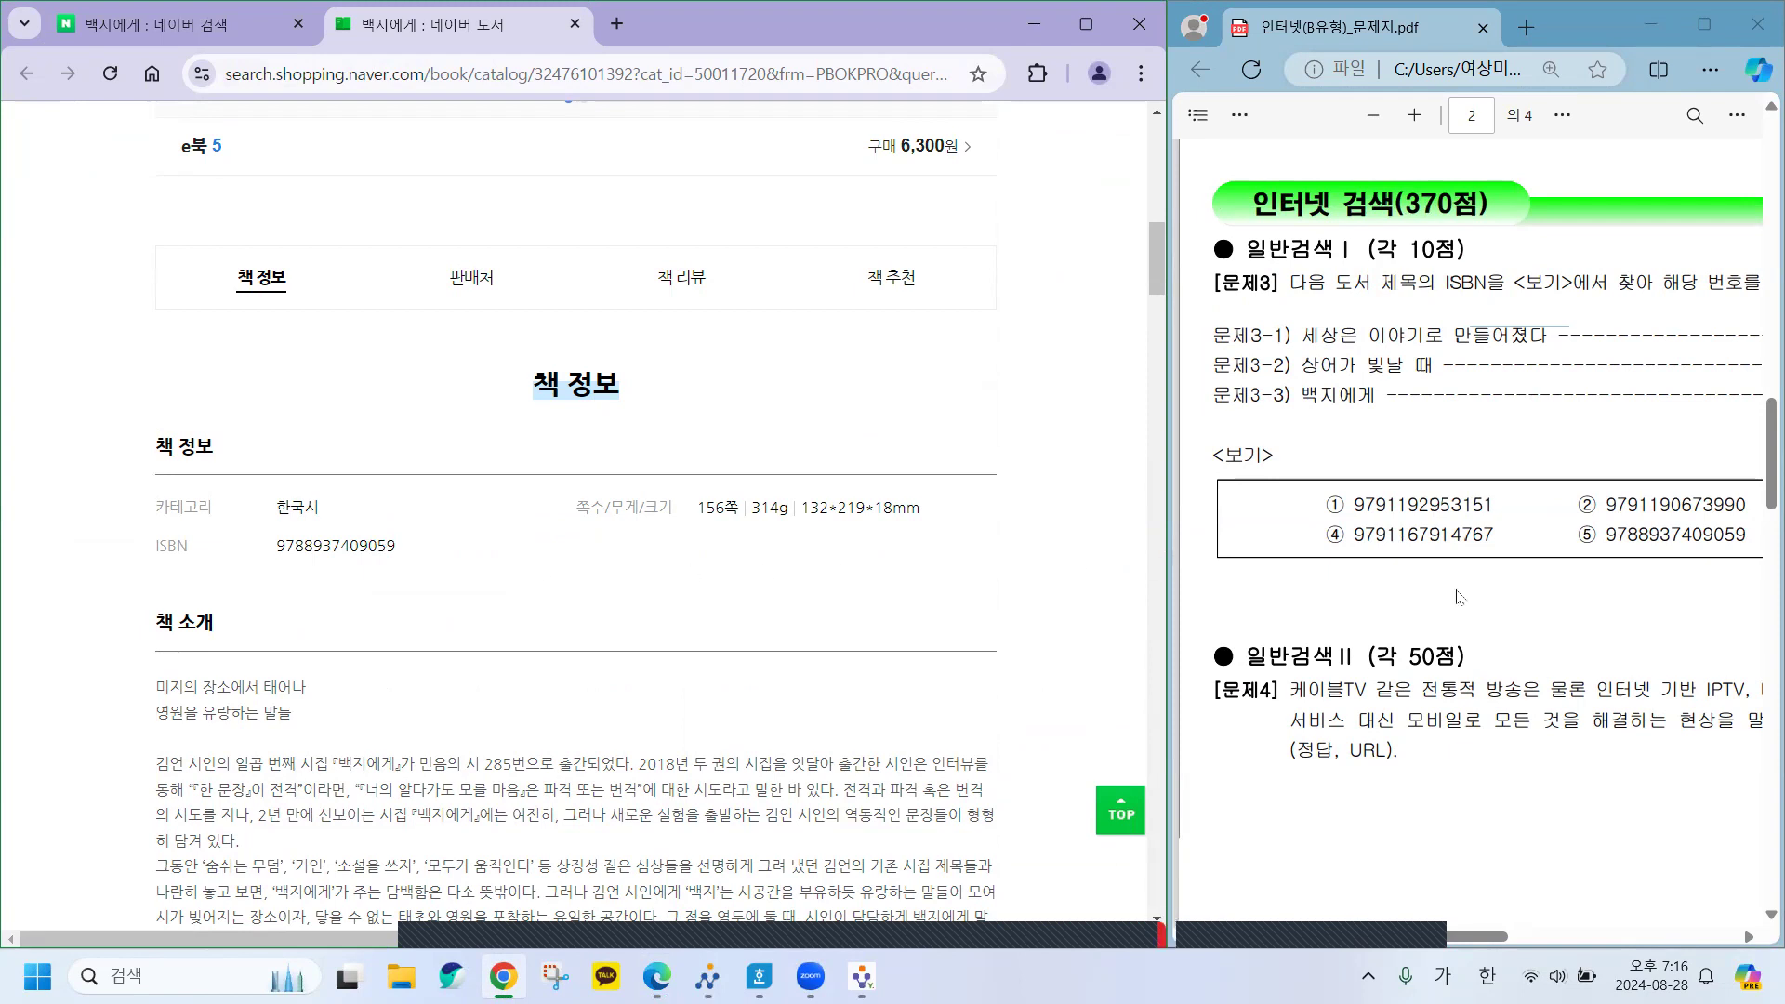
pyautogui.moveTo(1757, 547); pyautogui.dragTo(1574, 537)
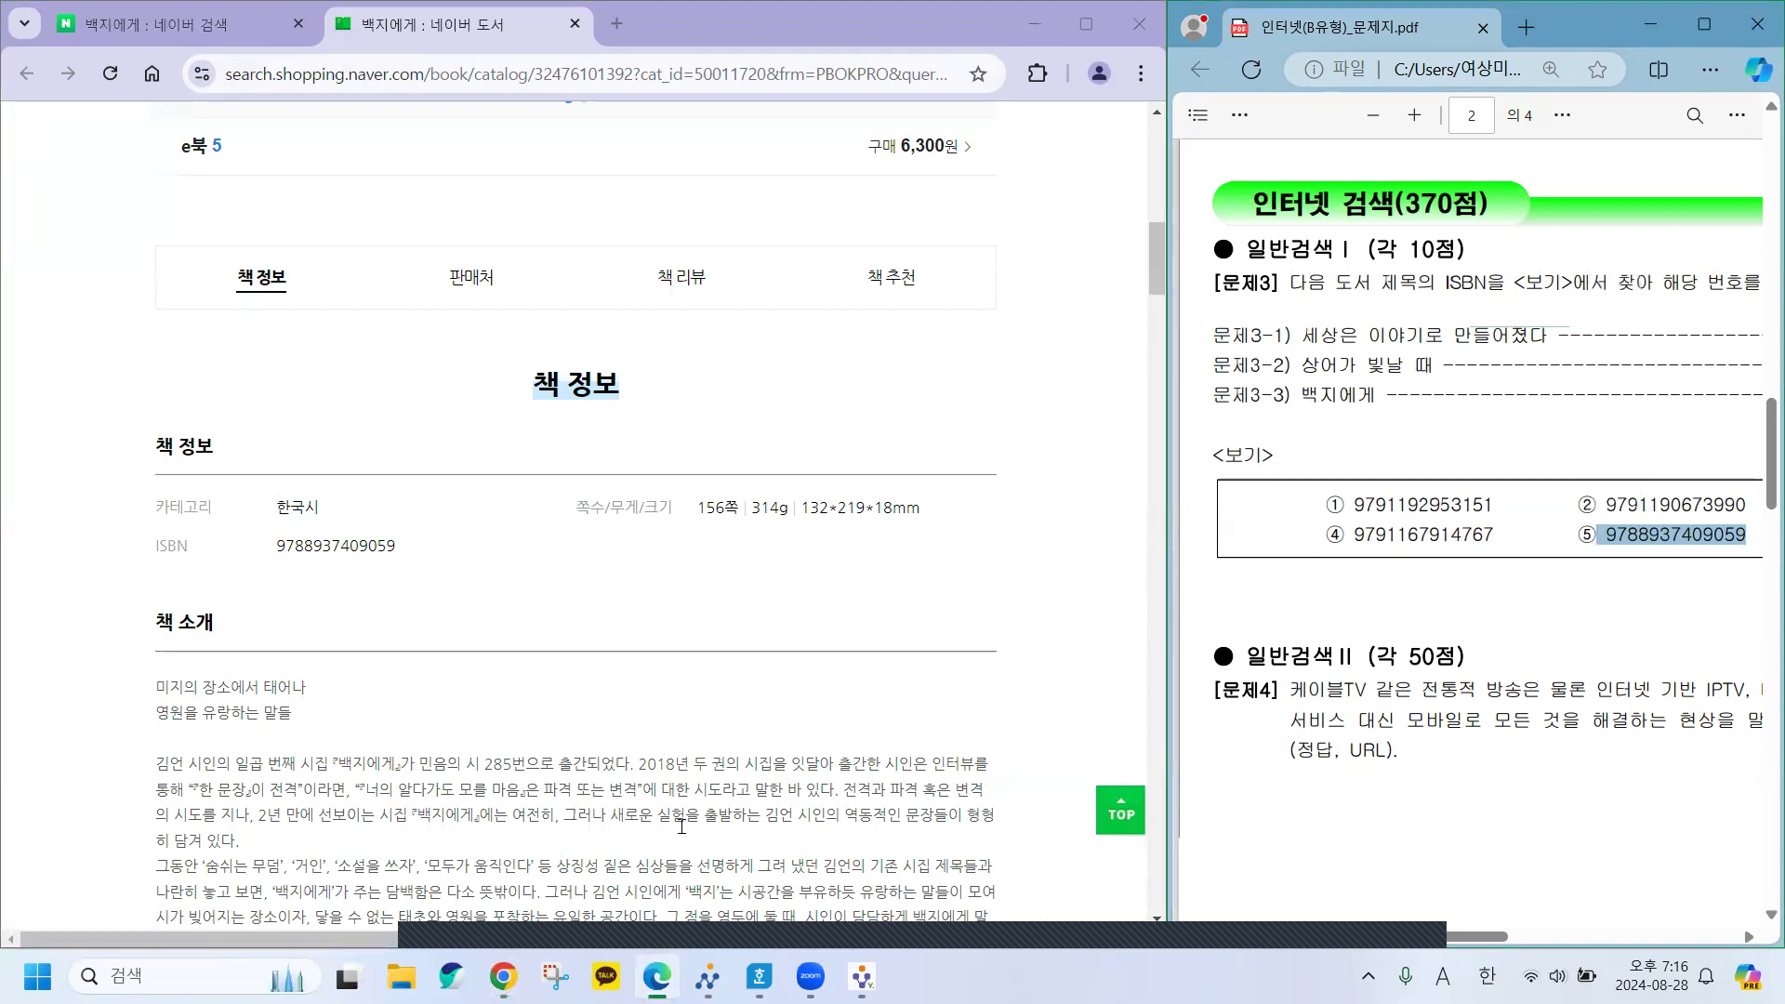
pyautogui.click(761, 972)
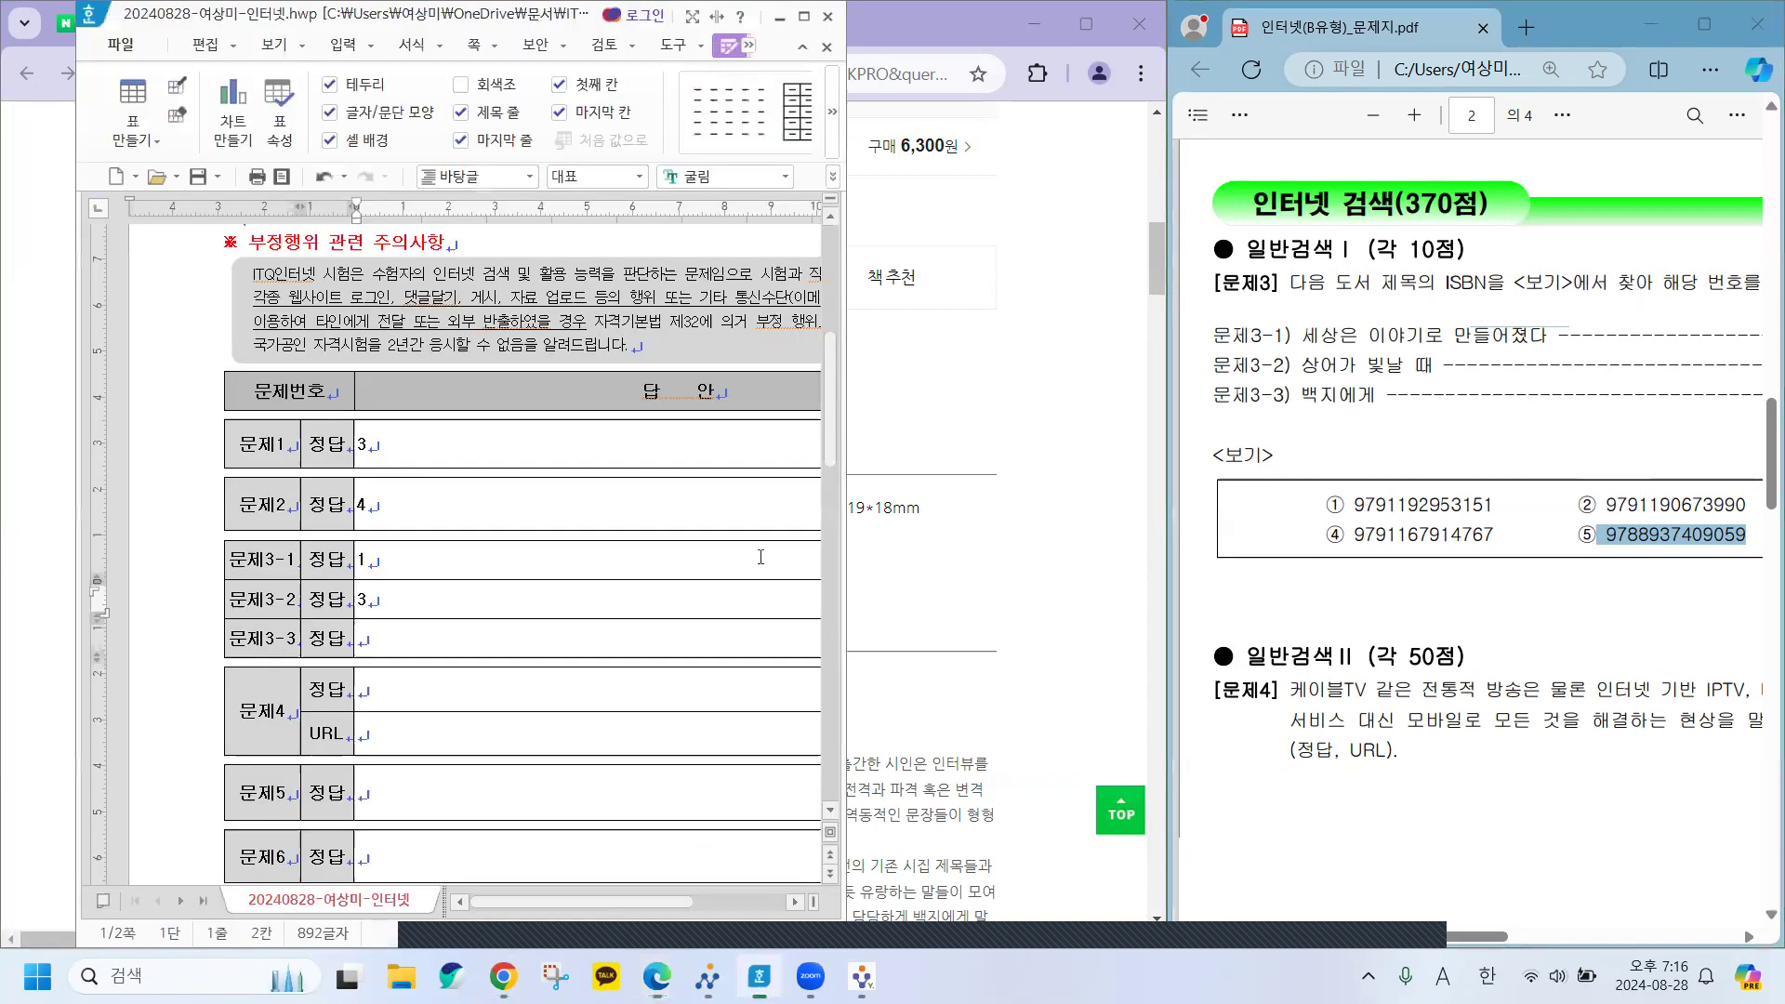
# Enter 5 in the 문제3-3 answer cell, then bring the Naver book page back to the front.
pyautogui.click(394, 641)
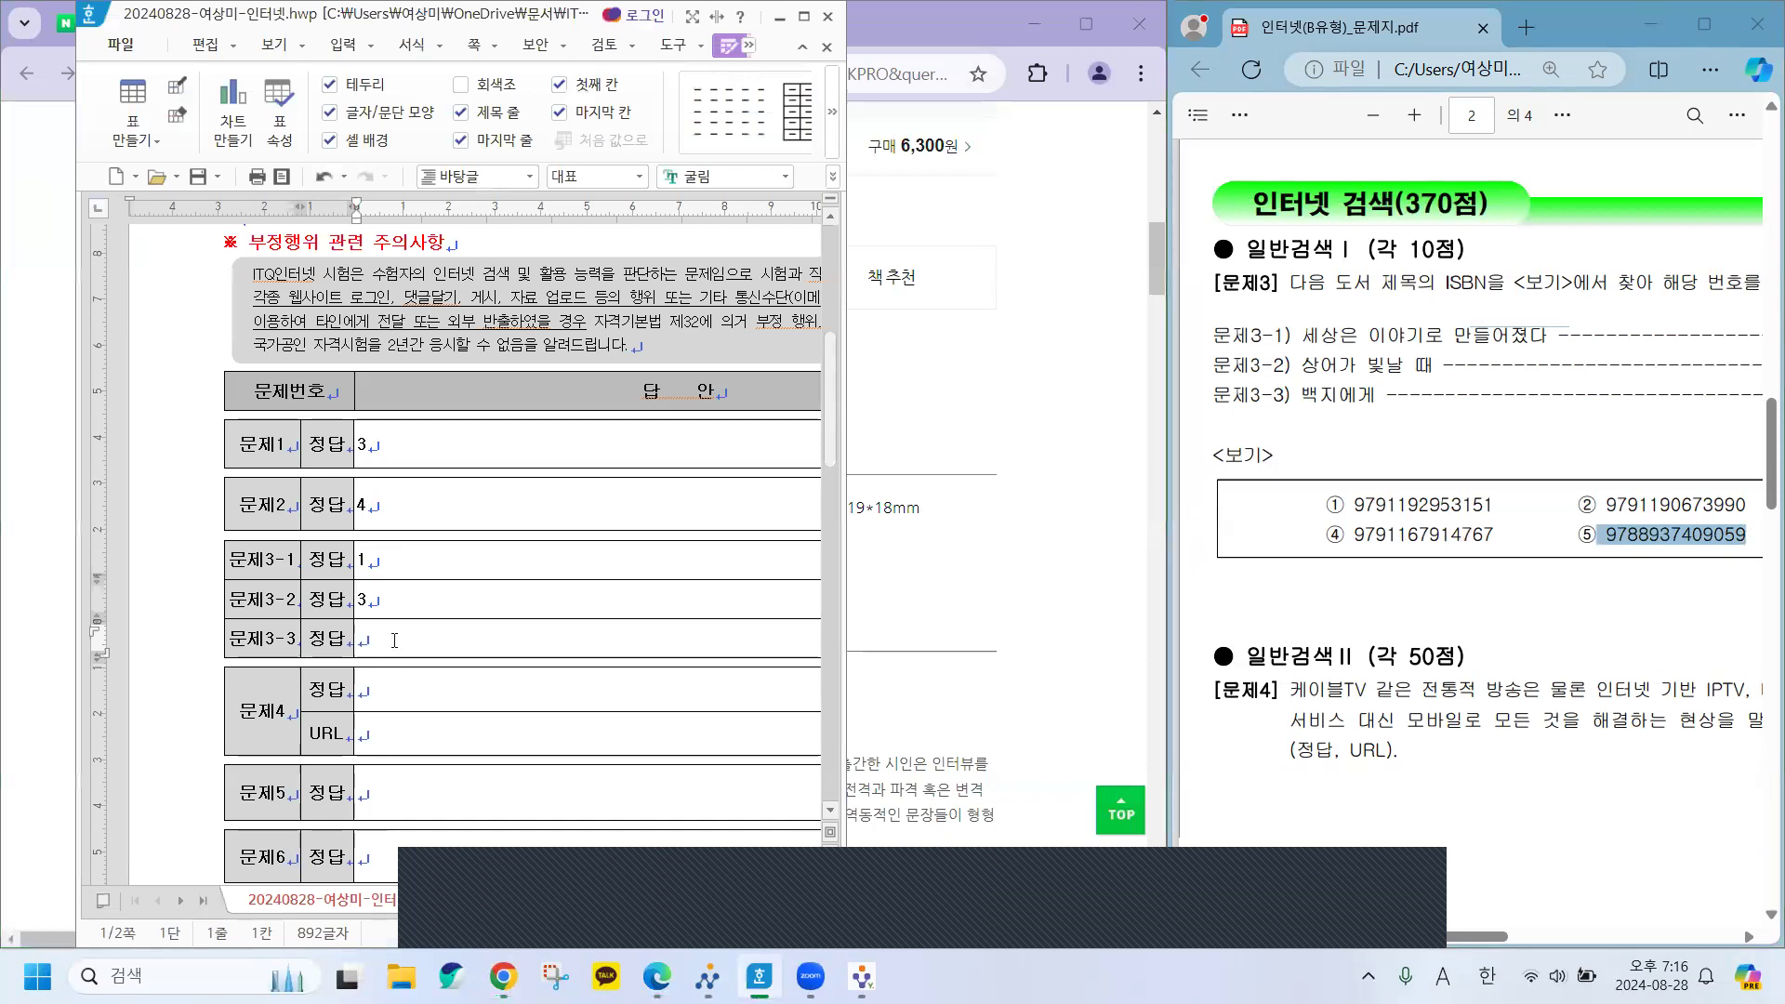
pyautogui.write('5')
pyautogui.click(1138, 552)
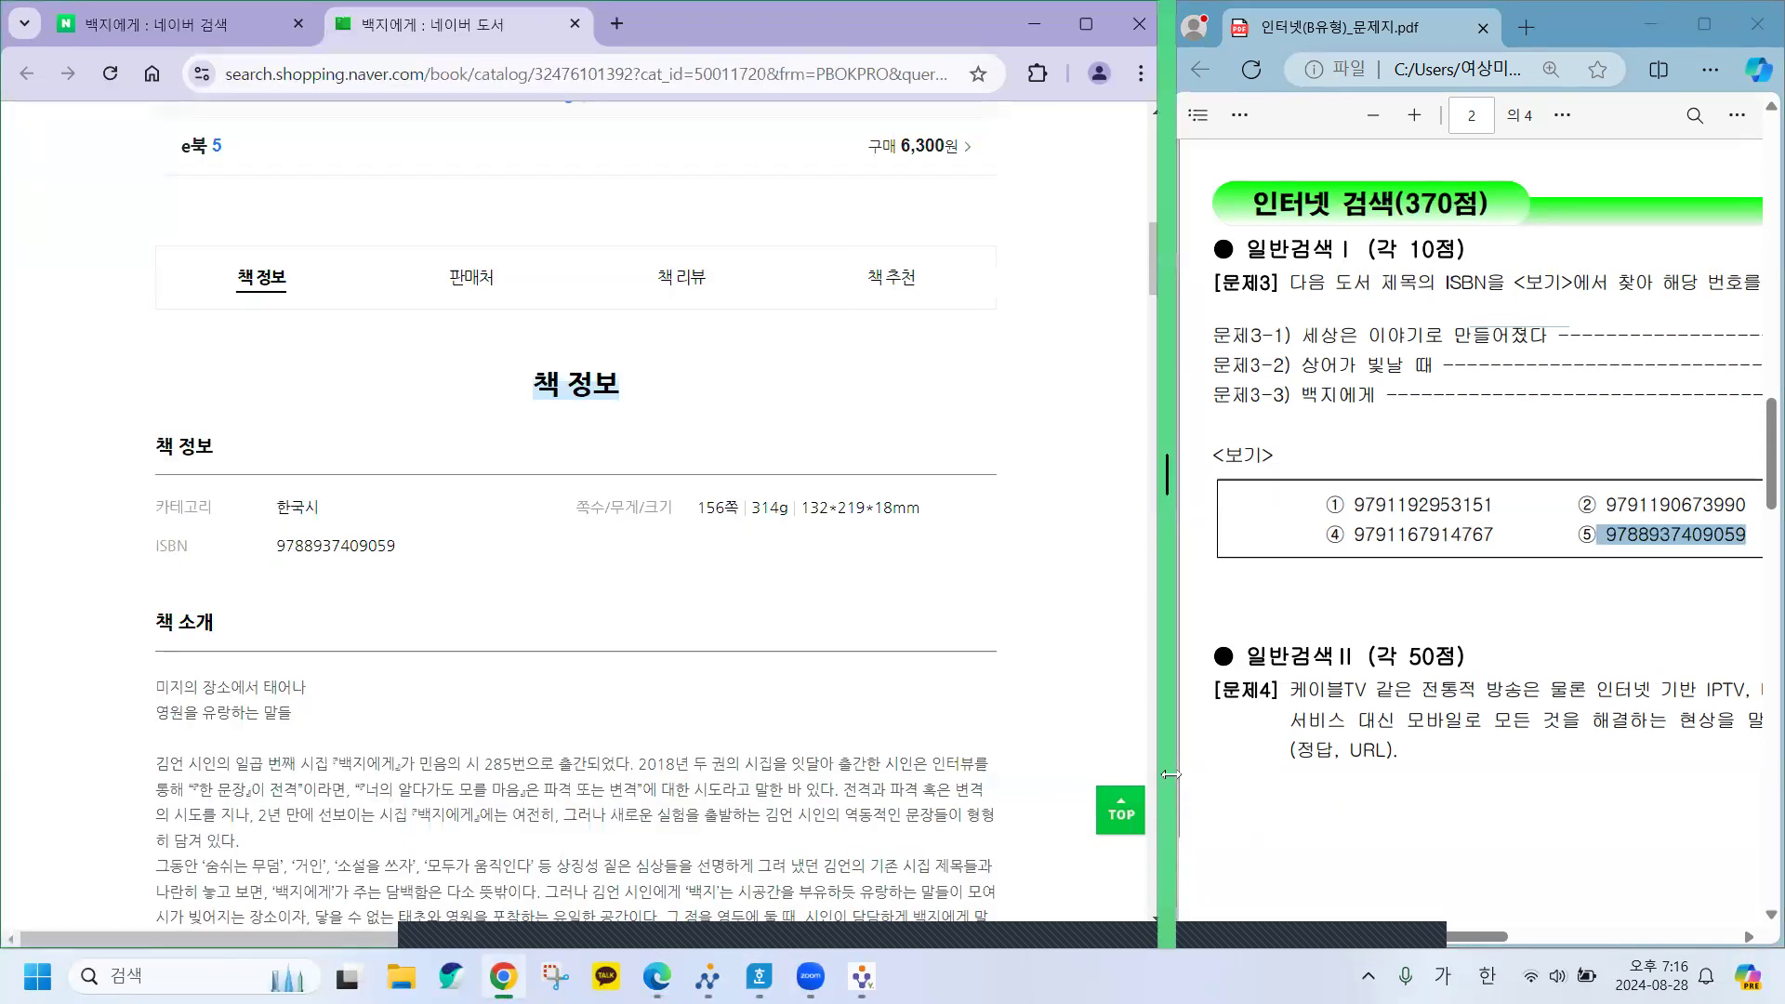
# Scroll the question PDF to 문제4 and select its phenomenon description.
pyautogui.moveTo(1169, 774); pyautogui.dragTo(588, 774)
pyautogui.scroll(-3, 1155, 685)
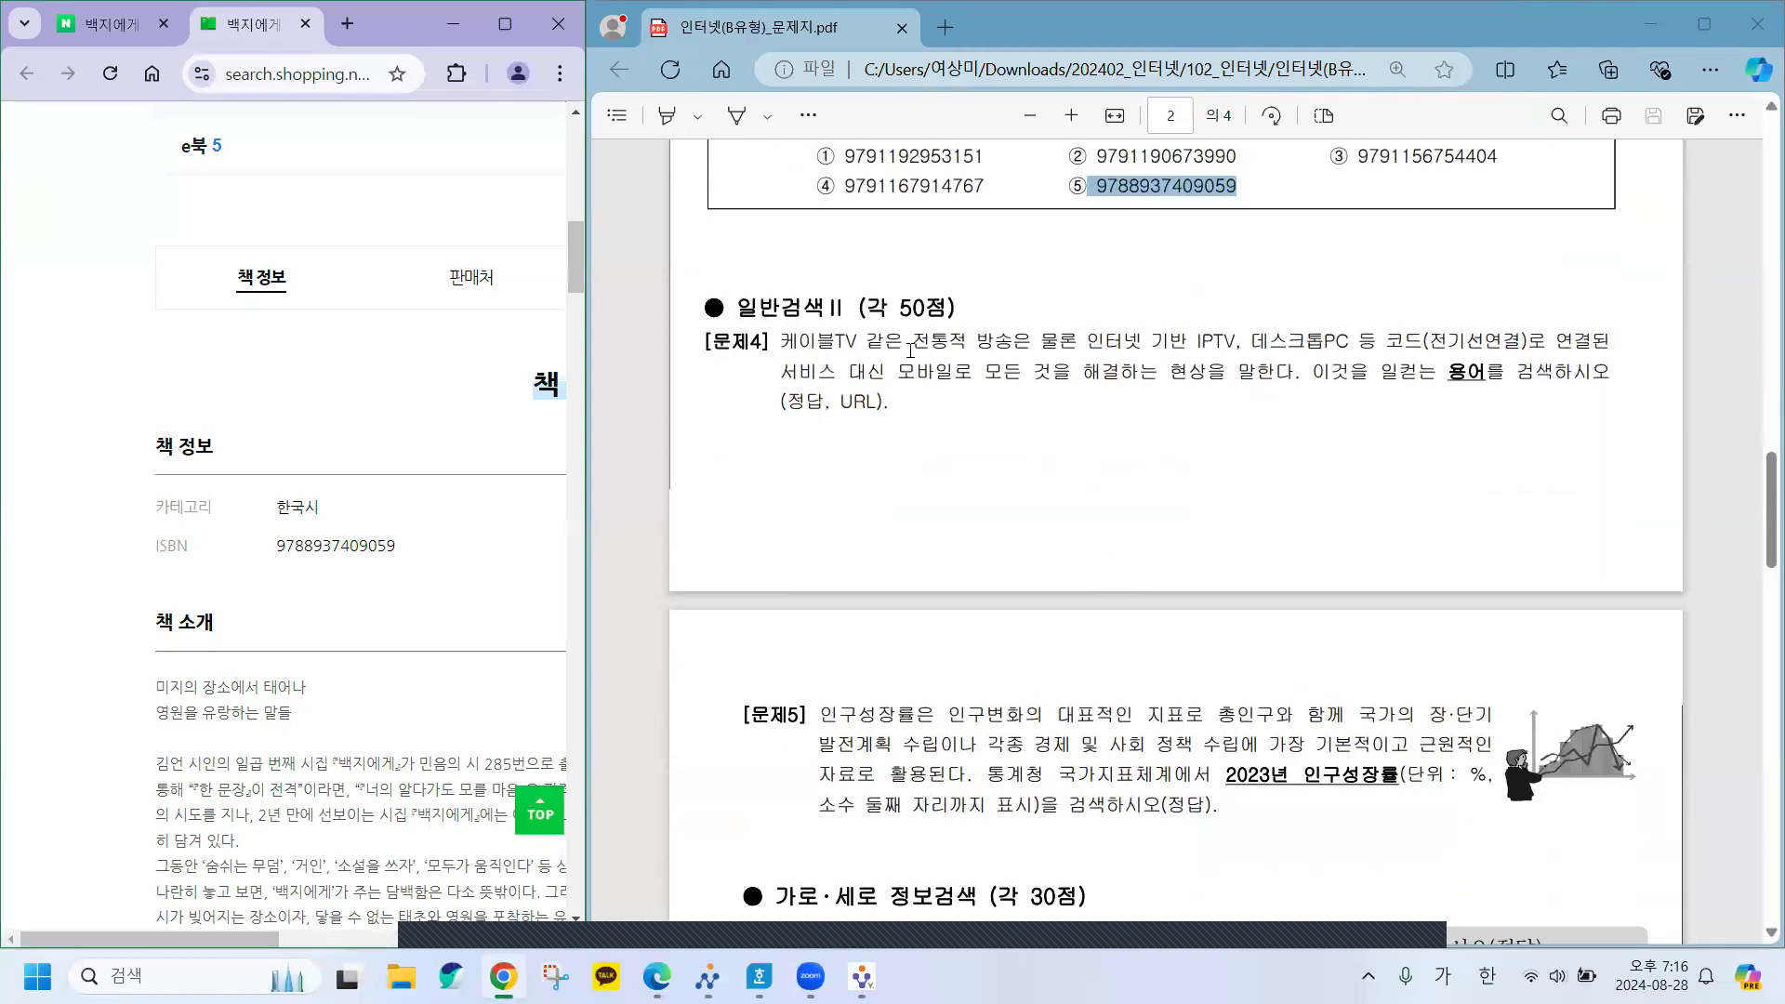
pyautogui.click(910, 349)
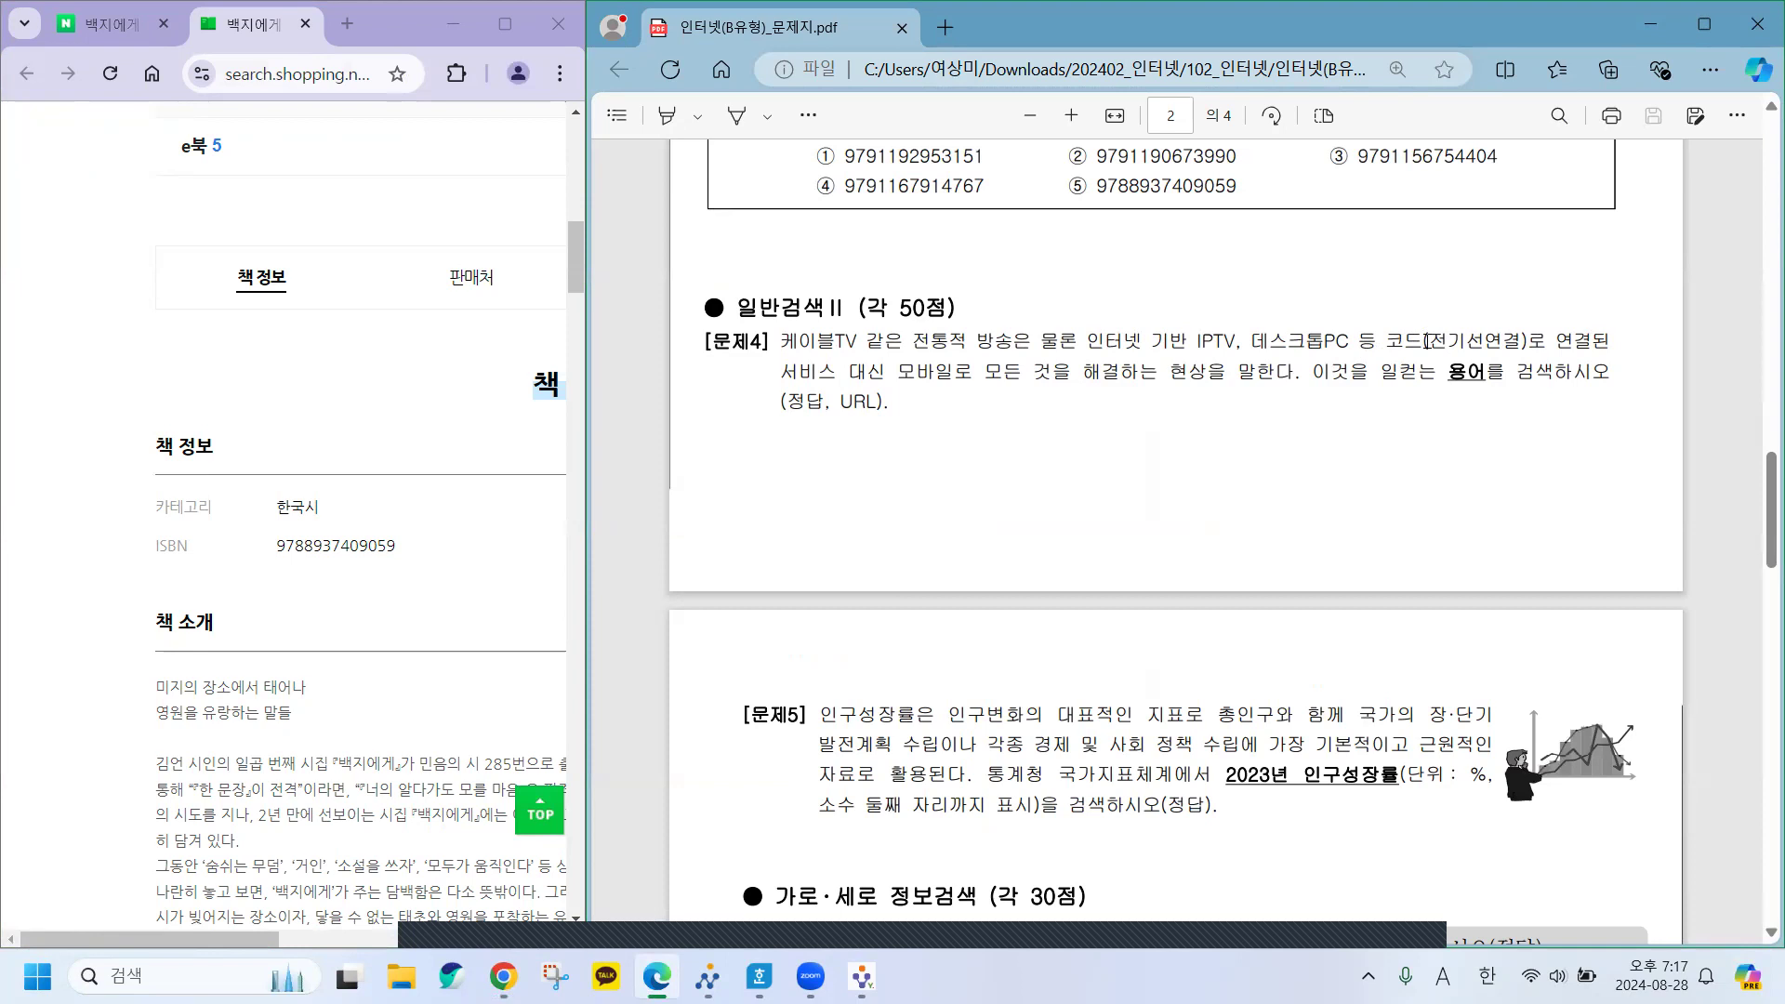
pyautogui.moveTo(1426, 341); pyautogui.dragTo(1206, 372)
pyautogui.hotkey('ctrl', 'c')
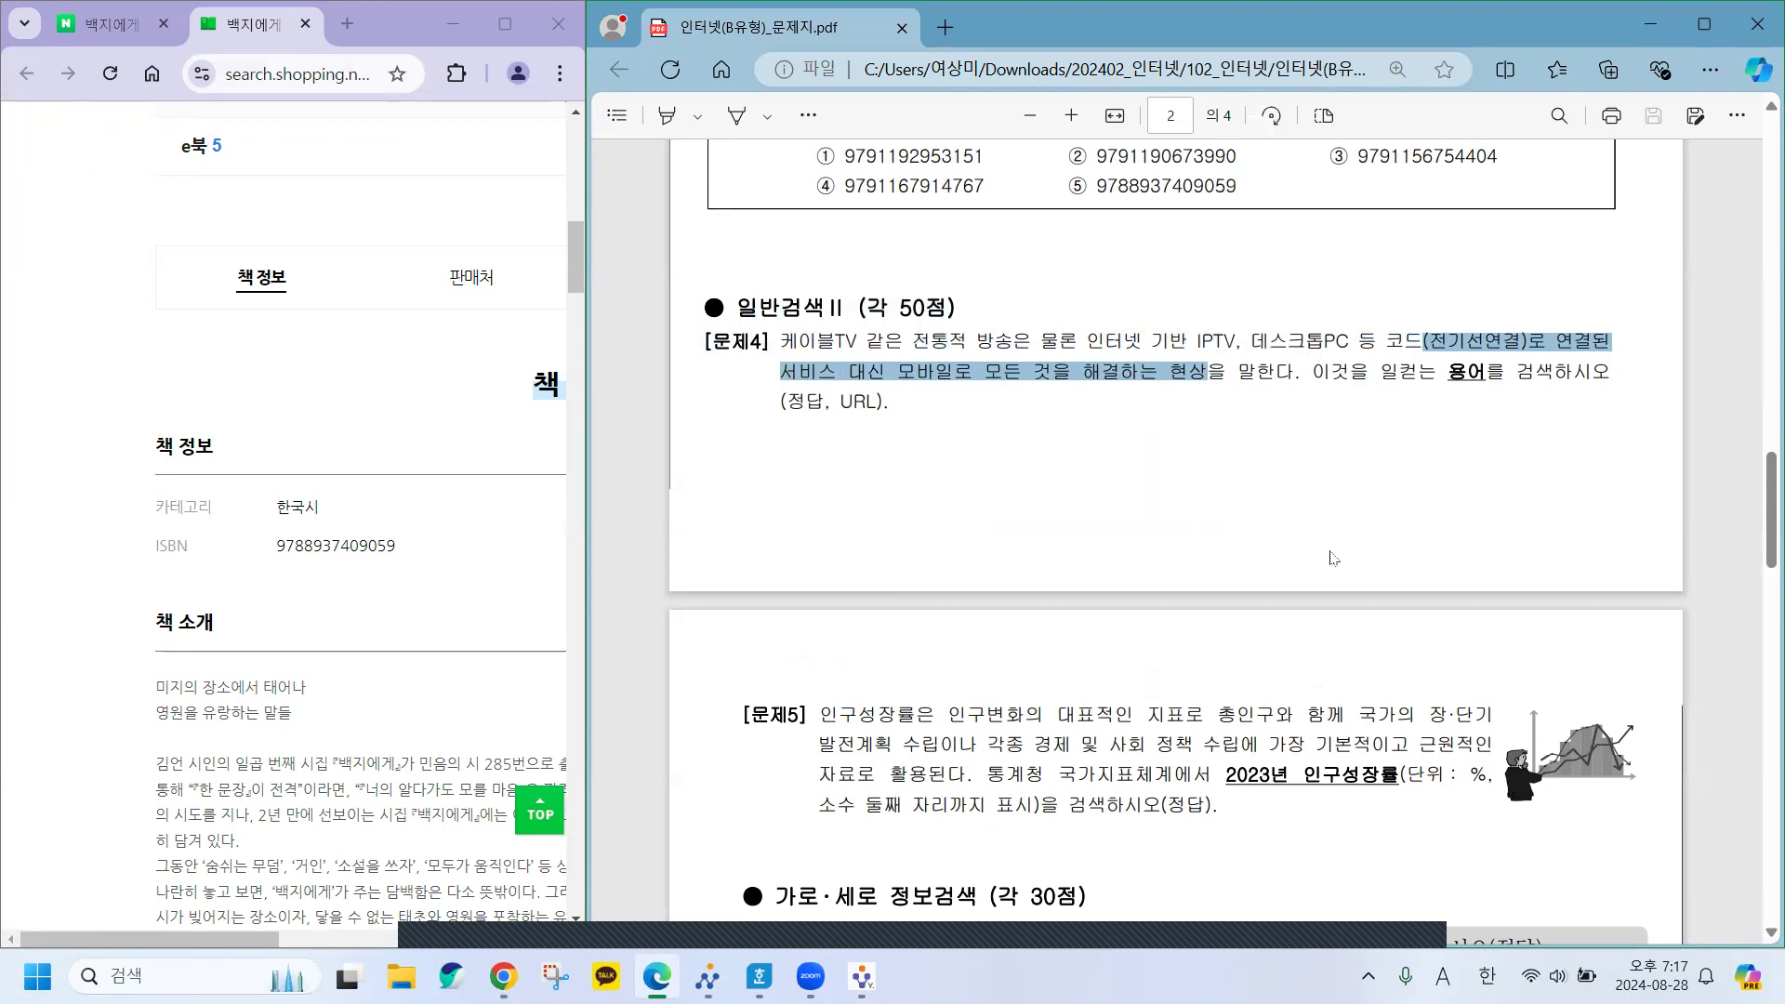
# Widen the browser, narrow the PDF window, and close the 백지에게 book page.
pyautogui.click(569, 436)
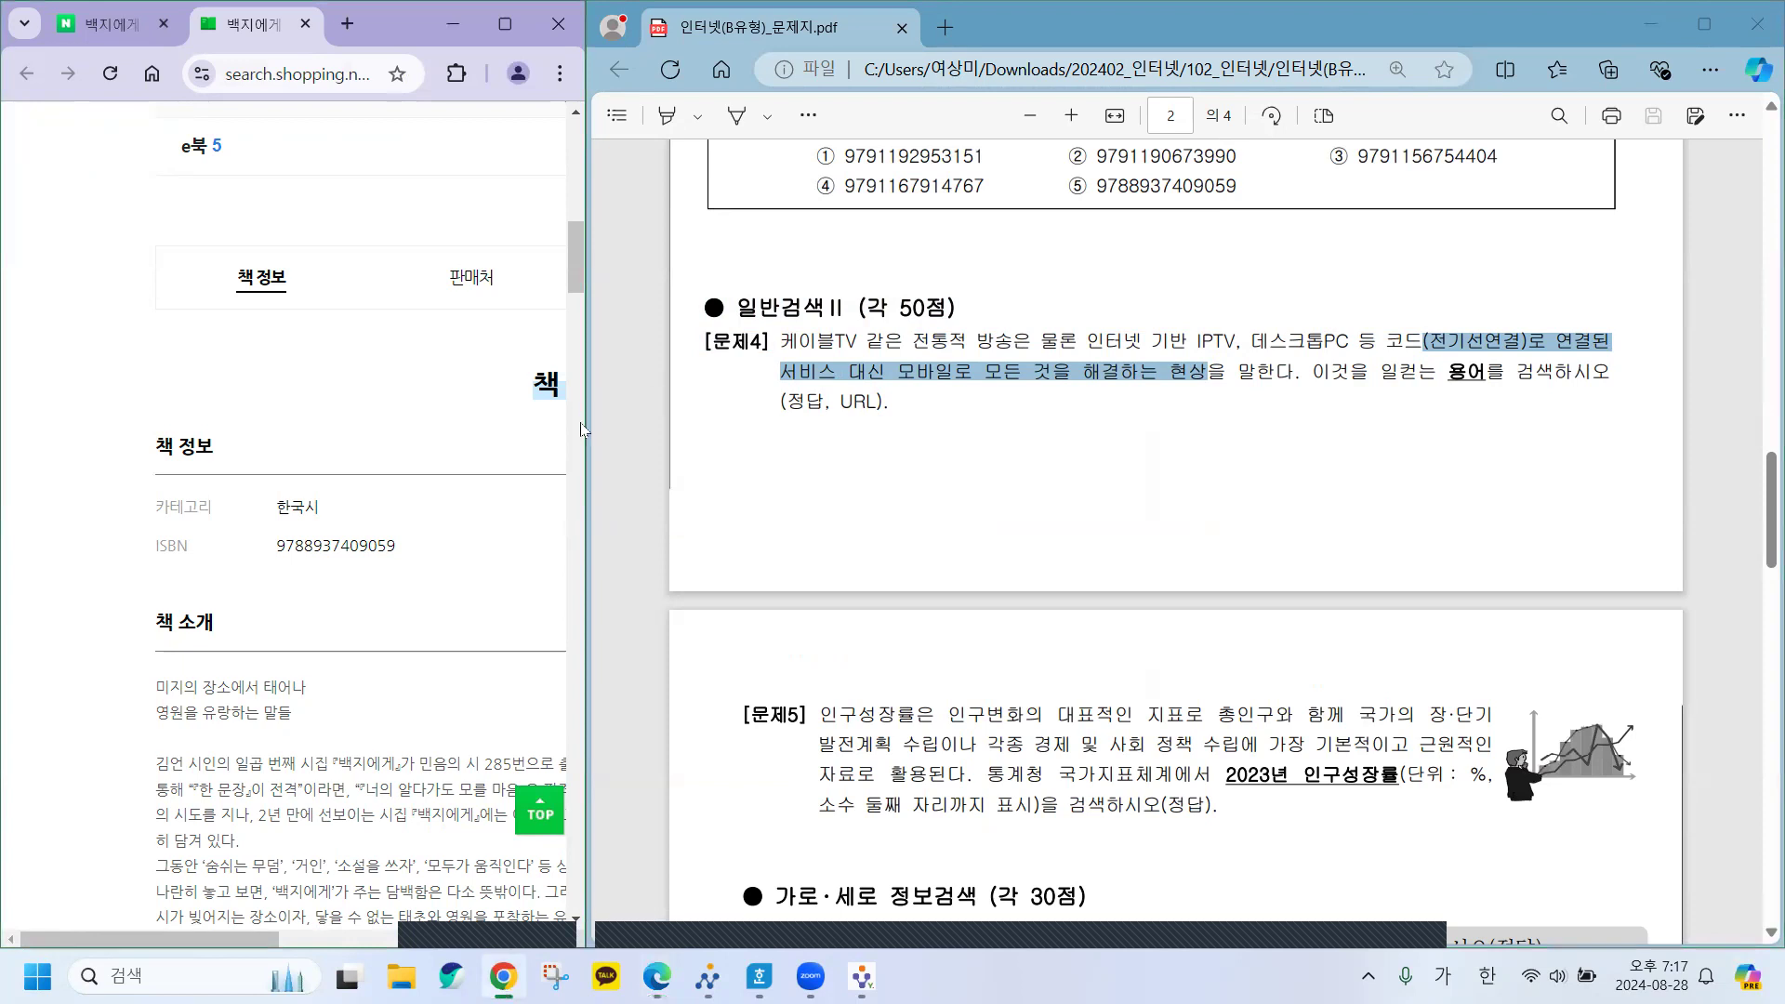
pyautogui.moveTo(585, 421)
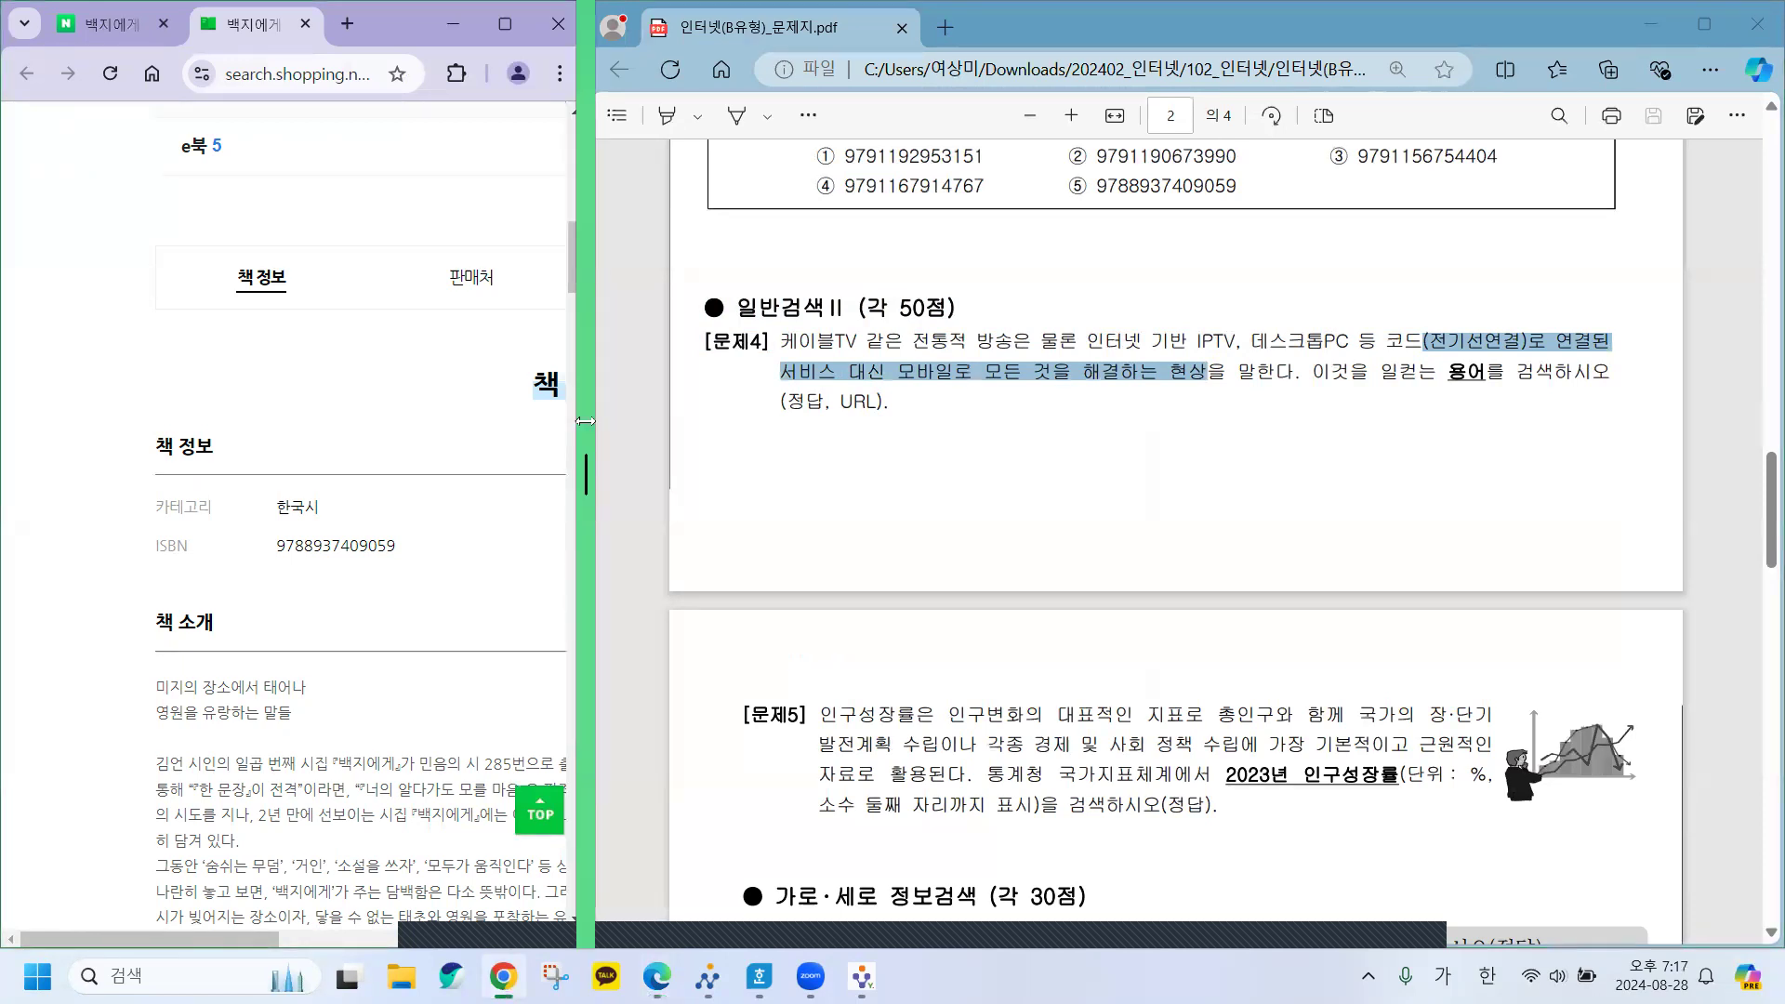
pyautogui.moveTo(585, 421); pyautogui.dragTo(949, 456)
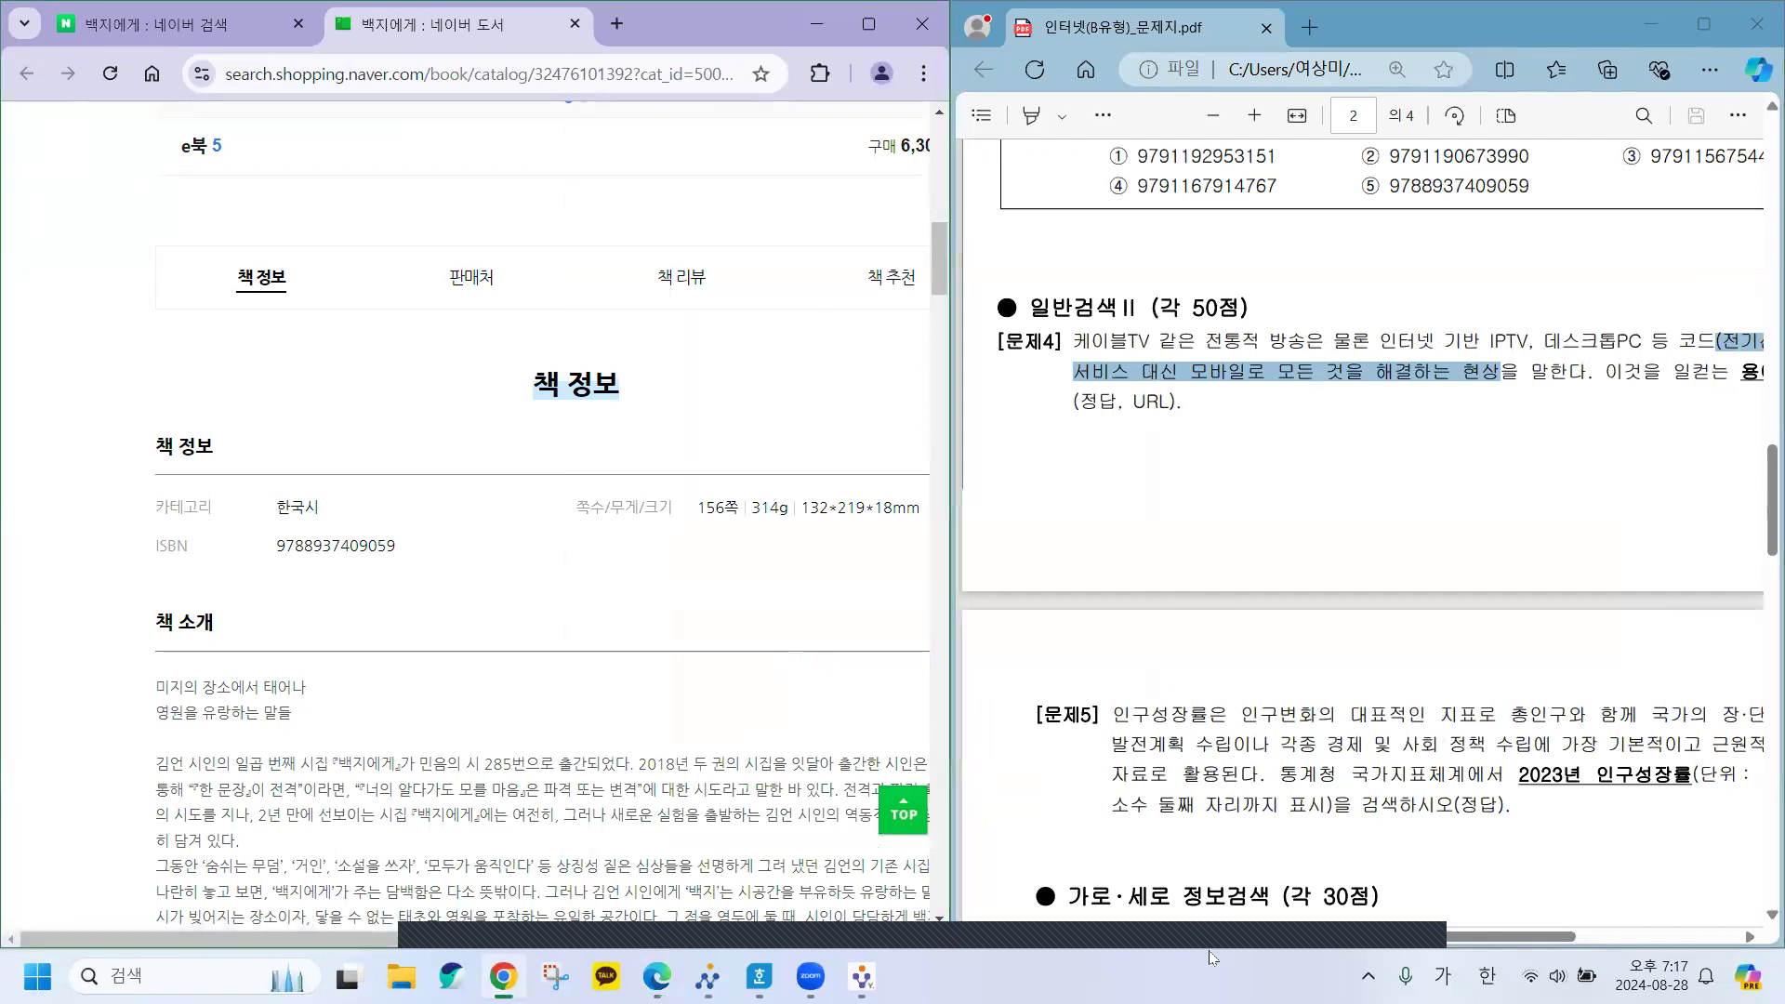
pyautogui.moveTo(1223, 932); pyautogui.dragTo(1301, 933)
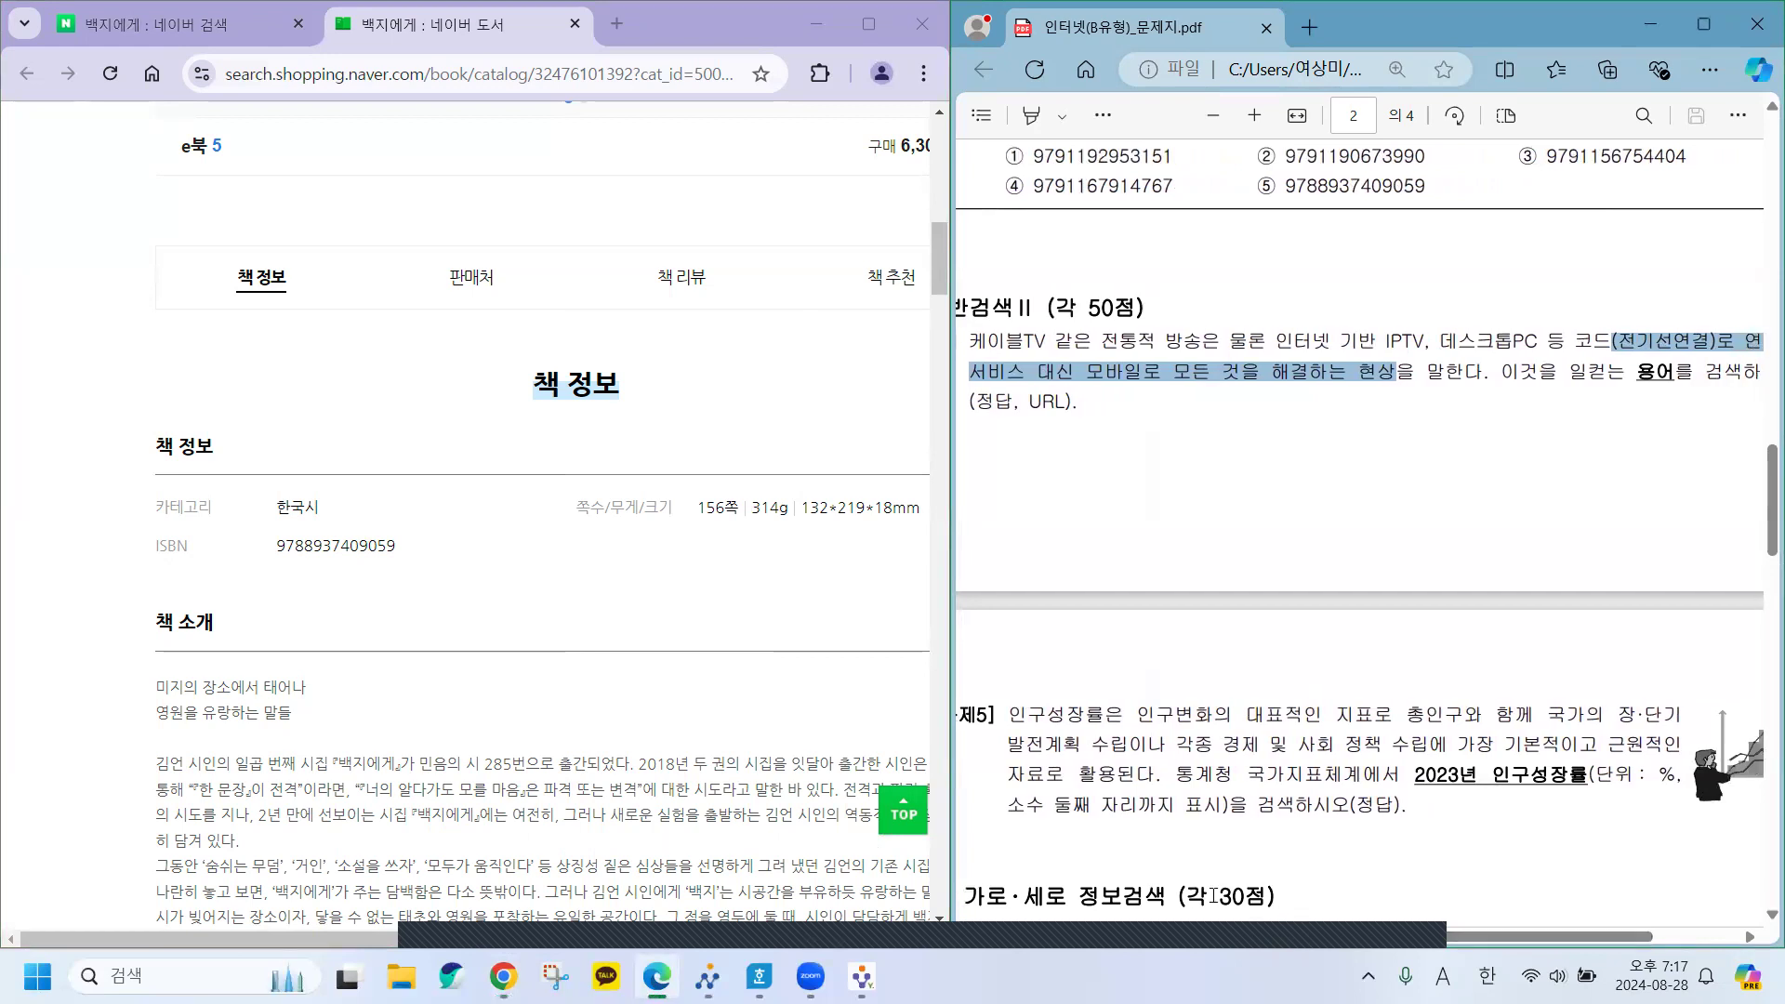
pyautogui.scroll(10, 279, 268)
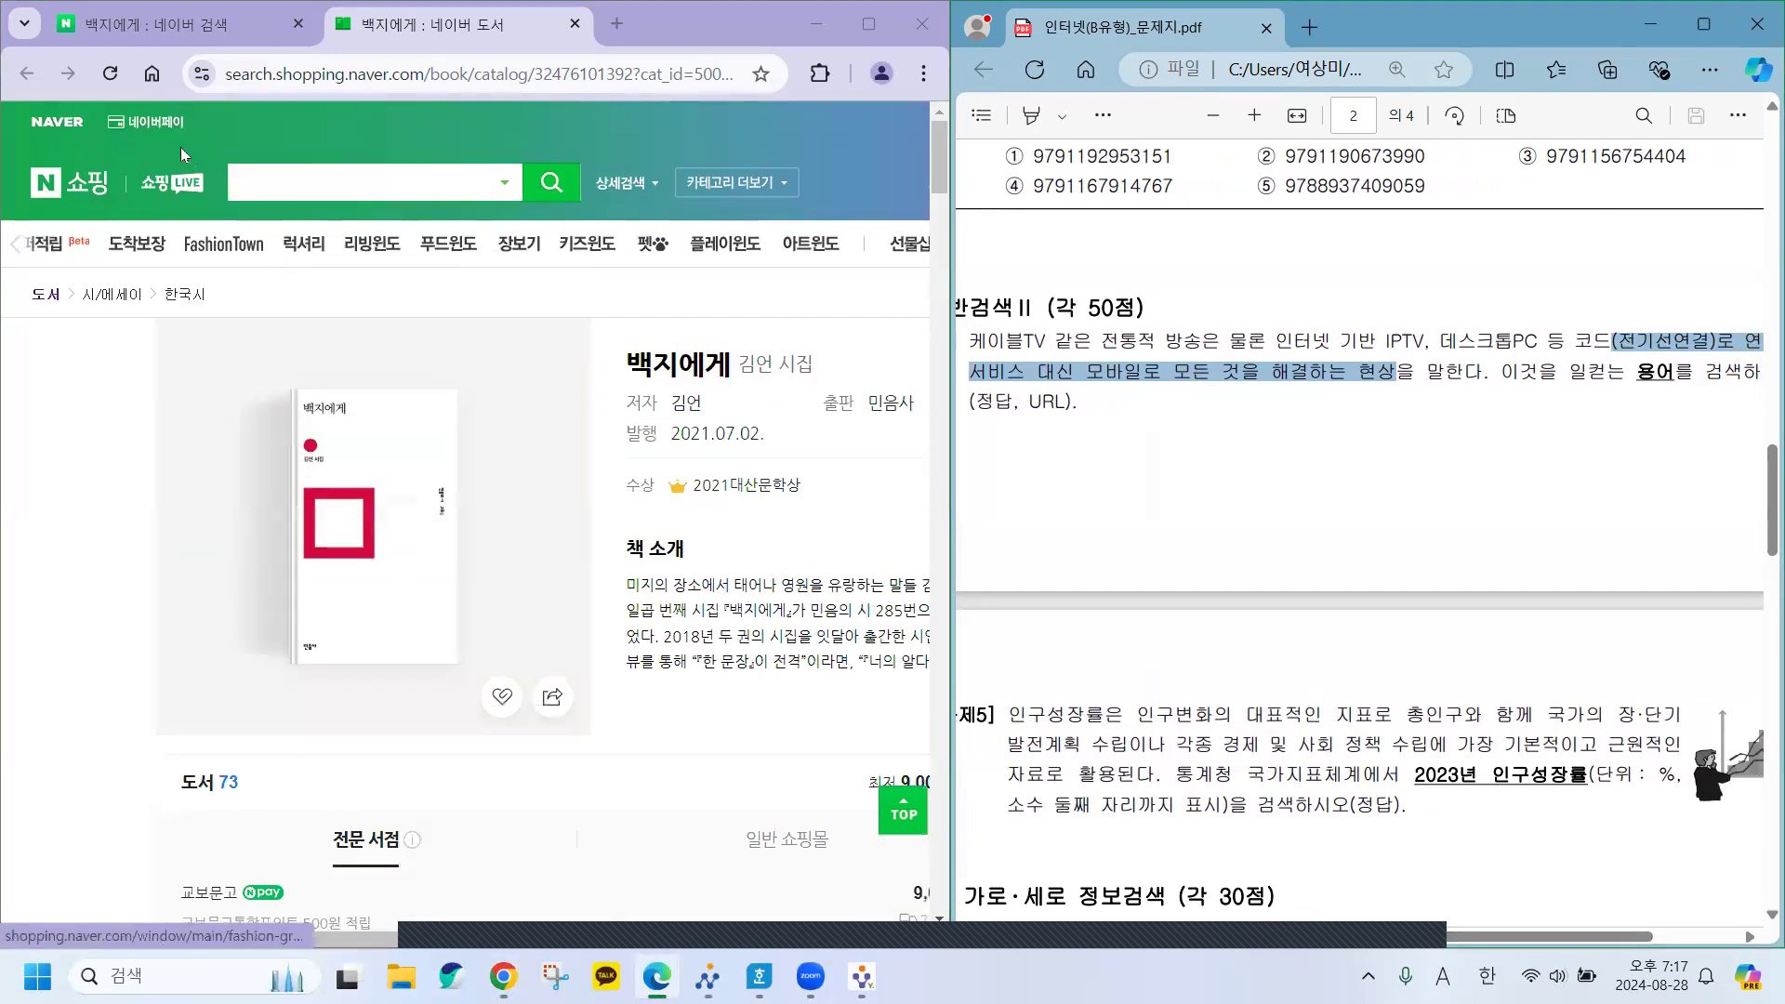
pyautogui.click(575, 24)
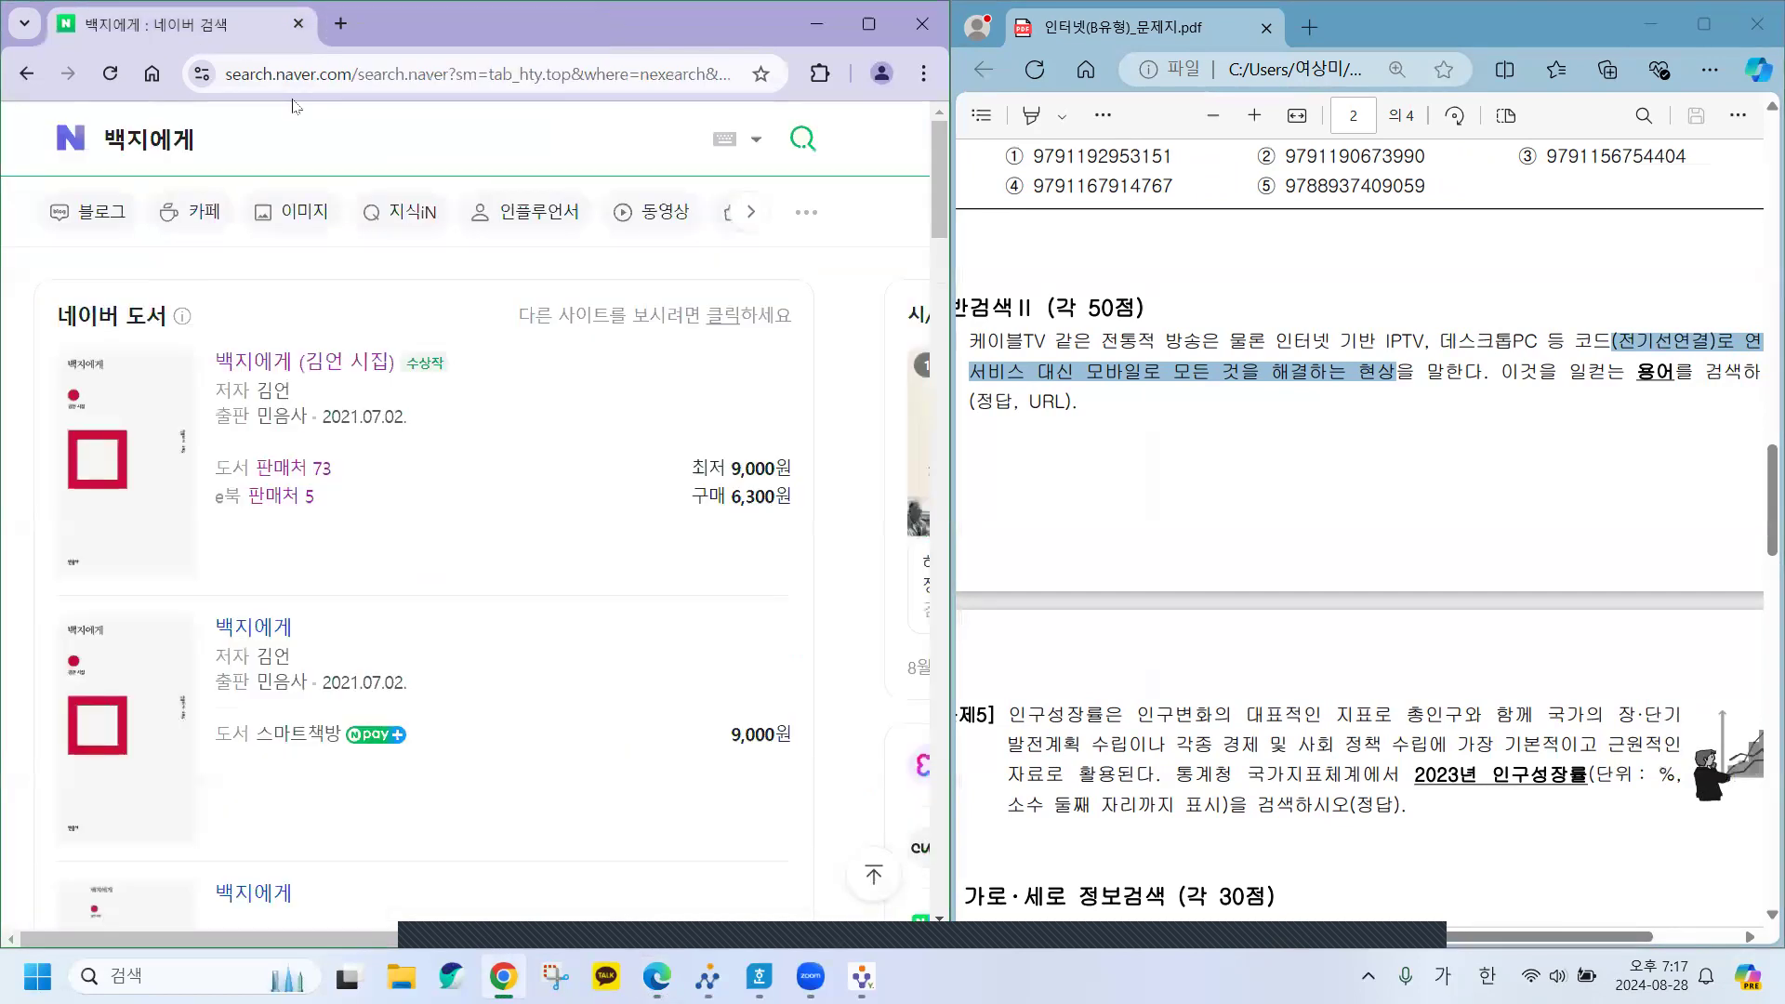
# Search Naver for the pasted 문제4 phrase 전기선연결로 연결된 서비스 대신 모바일로 모든 것, without parentheses.
pyautogui.click(82, 163)
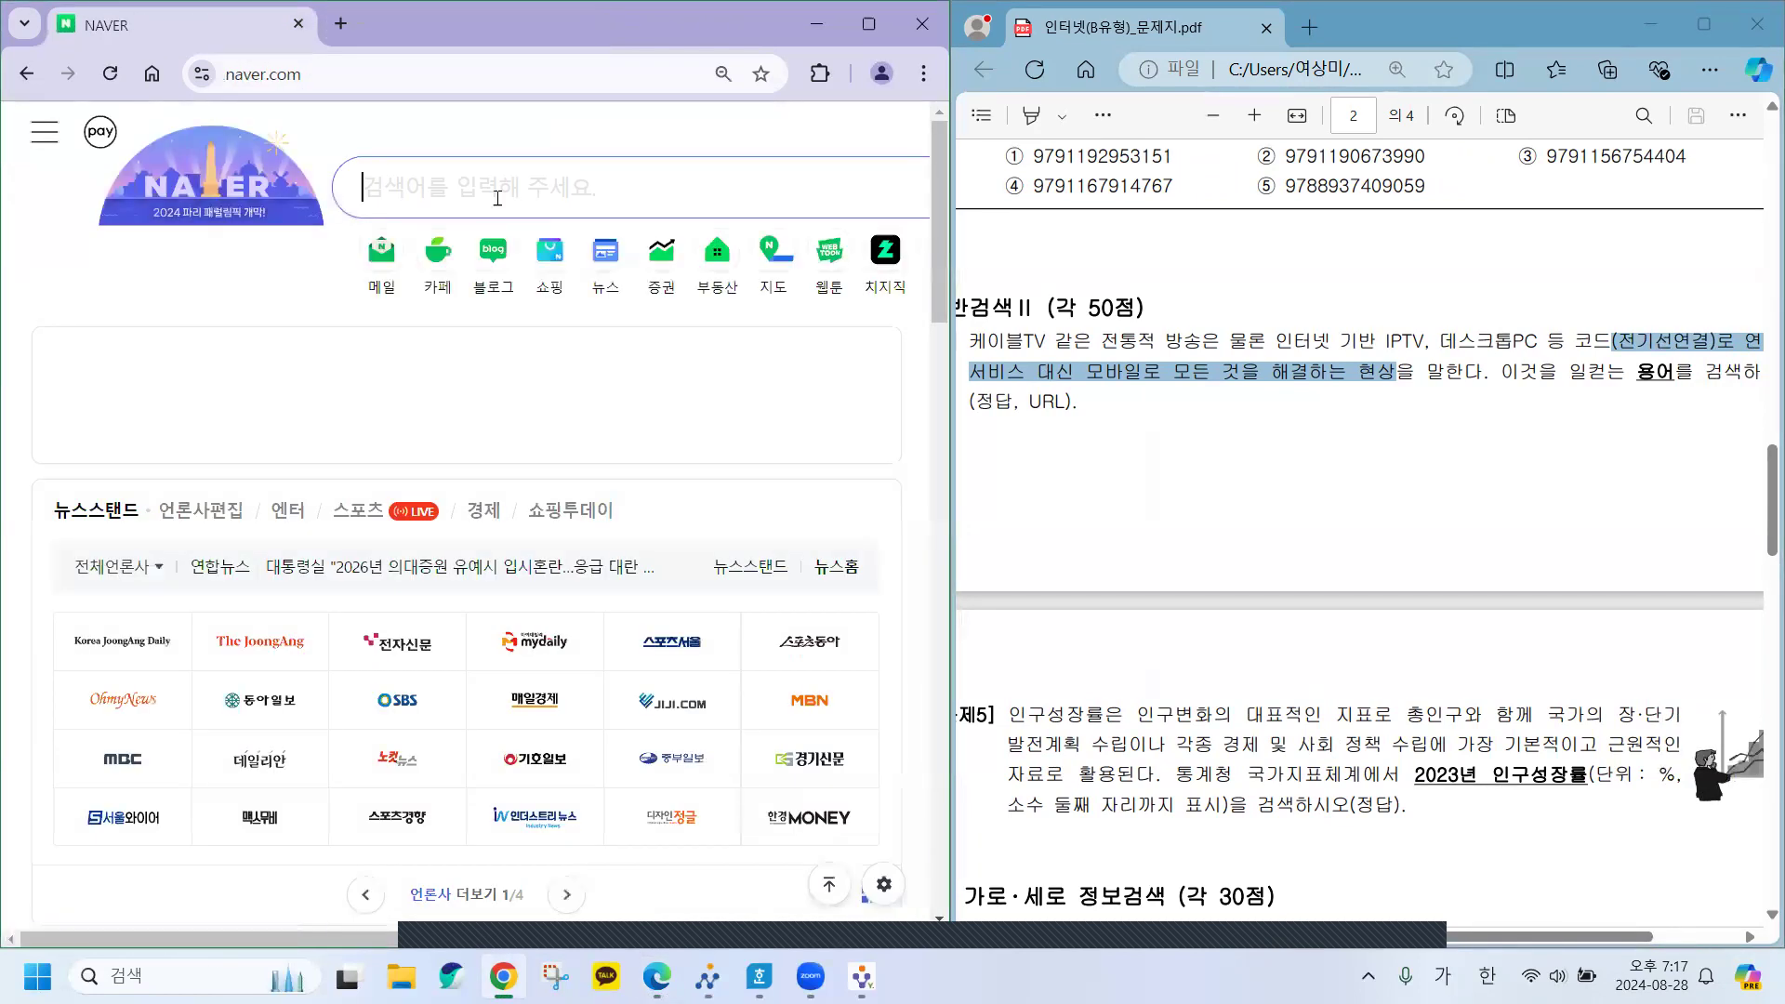
pyautogui.click(416, 186)
pyautogui.hotkey('ctrl', 'v')
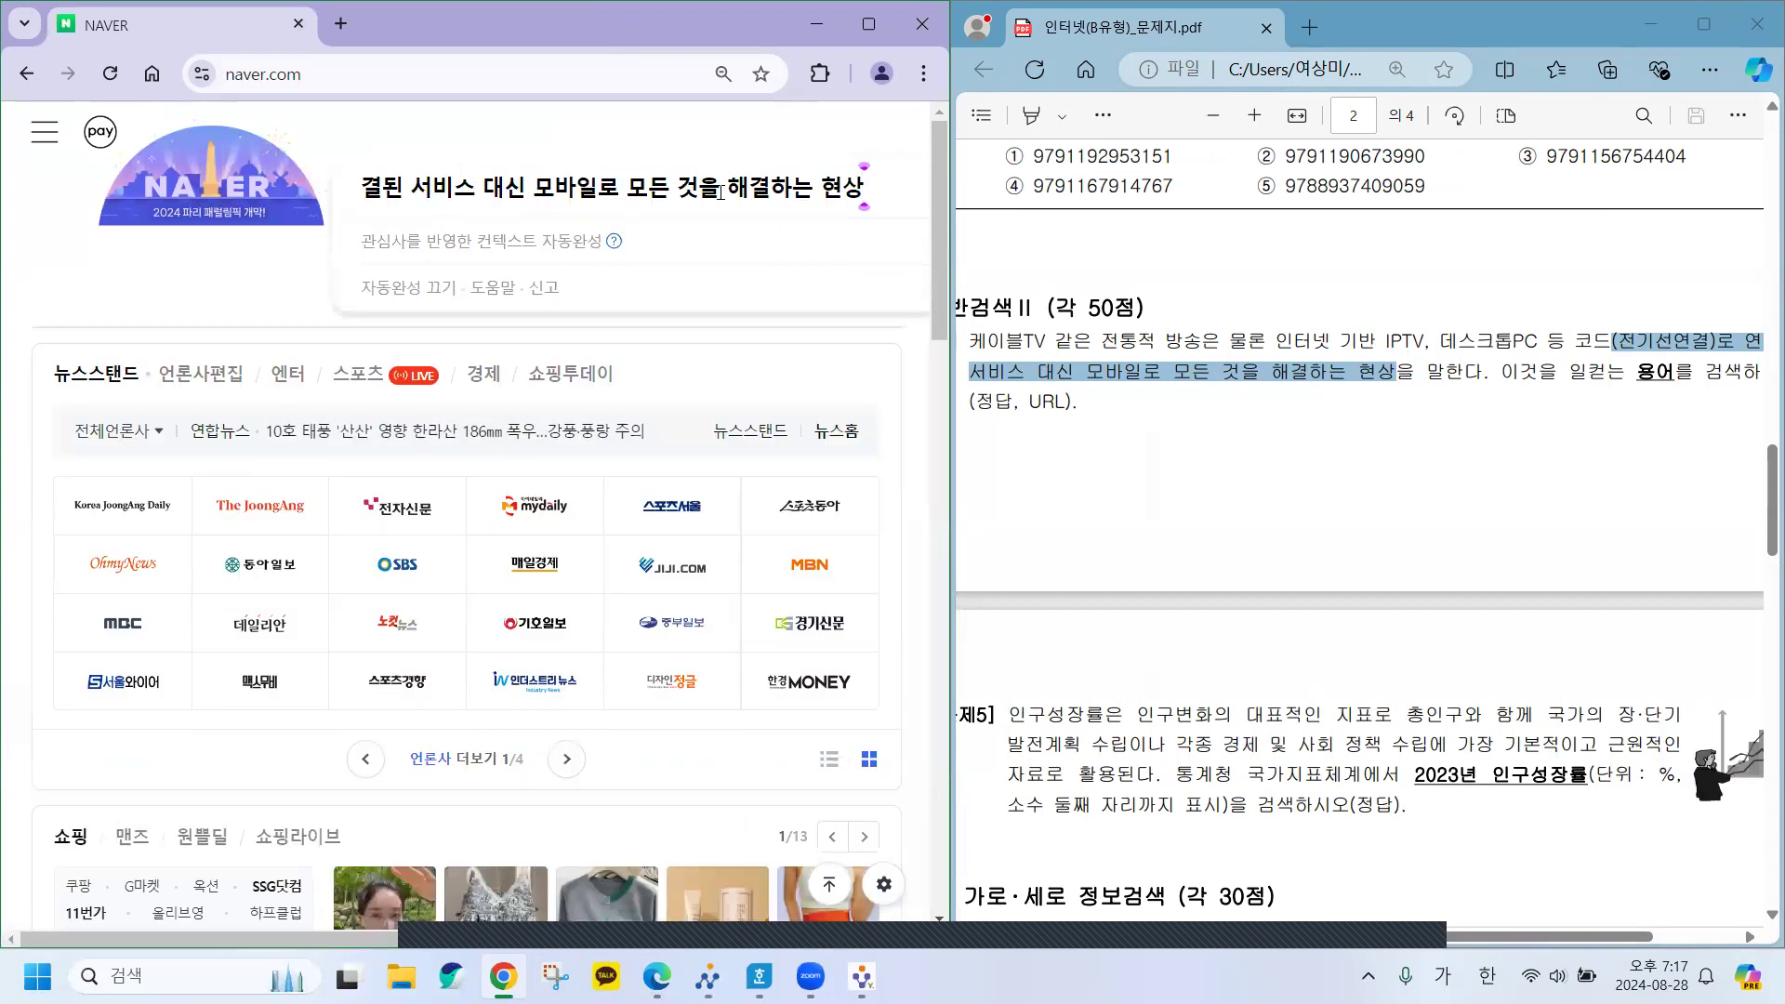
pyautogui.click(649, 187)
pyautogui.press('Left')
pyautogui.press('Left')
pyautogui.press('Left')
pyautogui.press('Left')
pyautogui.press('Left')
pyautogui.press('Left')
pyautogui.press('Left')
pyautogui.press('Left')
pyautogui.press('Left')
pyautogui.press('Left')
pyautogui.press('Left')
pyautogui.press('Left')
pyautogui.press('Left')
pyautogui.press('Left')
pyautogui.press('Left')
pyautogui.press('Left')
pyautogui.press('Left')
pyautogui.press('Left')
pyautogui.press('Left')
pyautogui.press('Left')
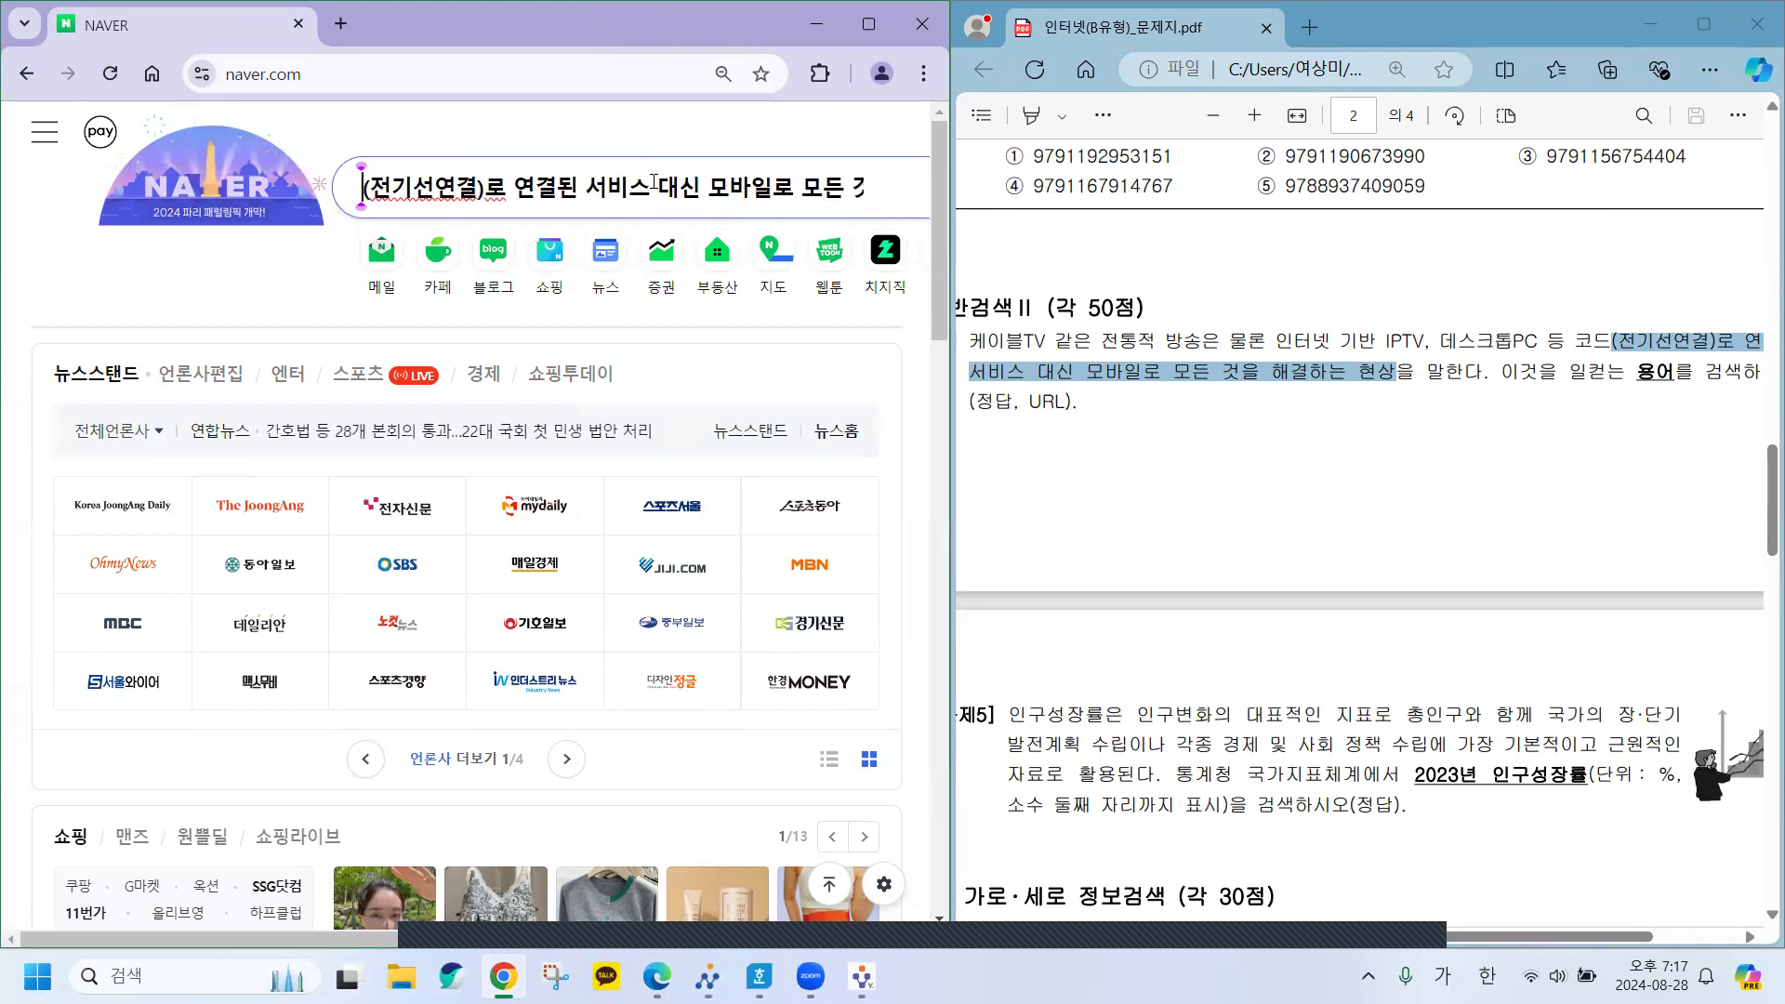
pyautogui.click(484, 188)
pyautogui.press('BackSpace')
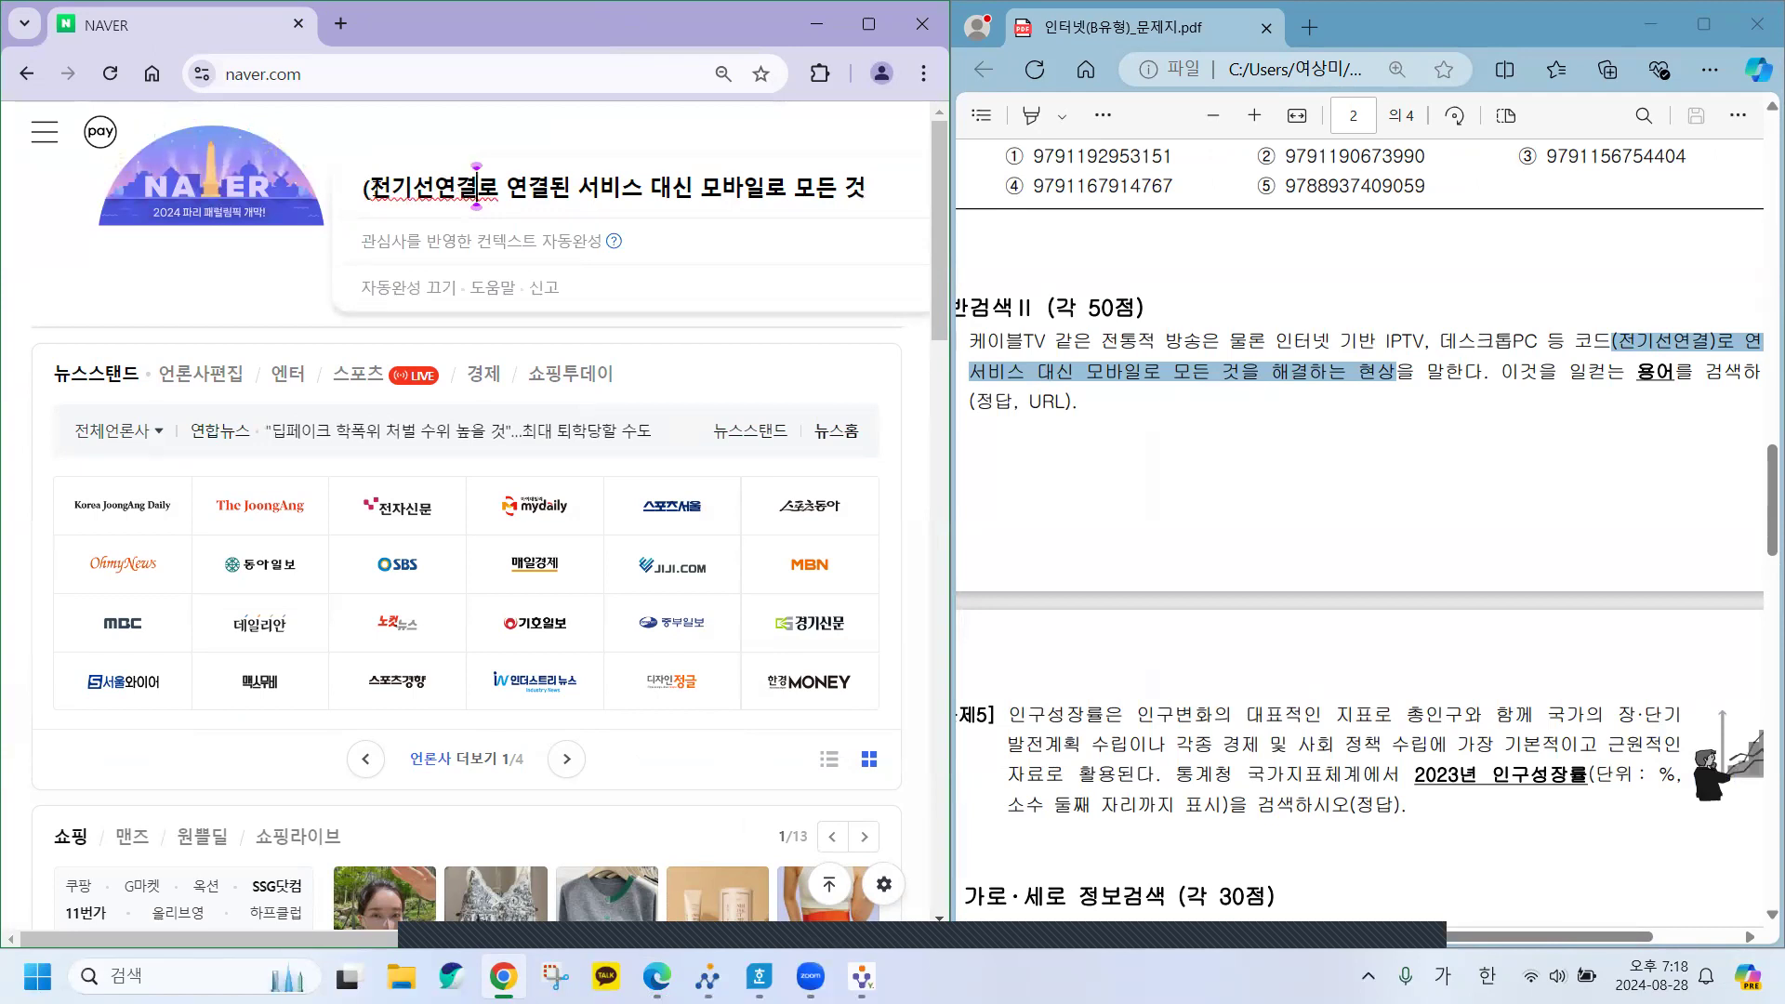
pyautogui.press('Home')
pyautogui.press('Delete')
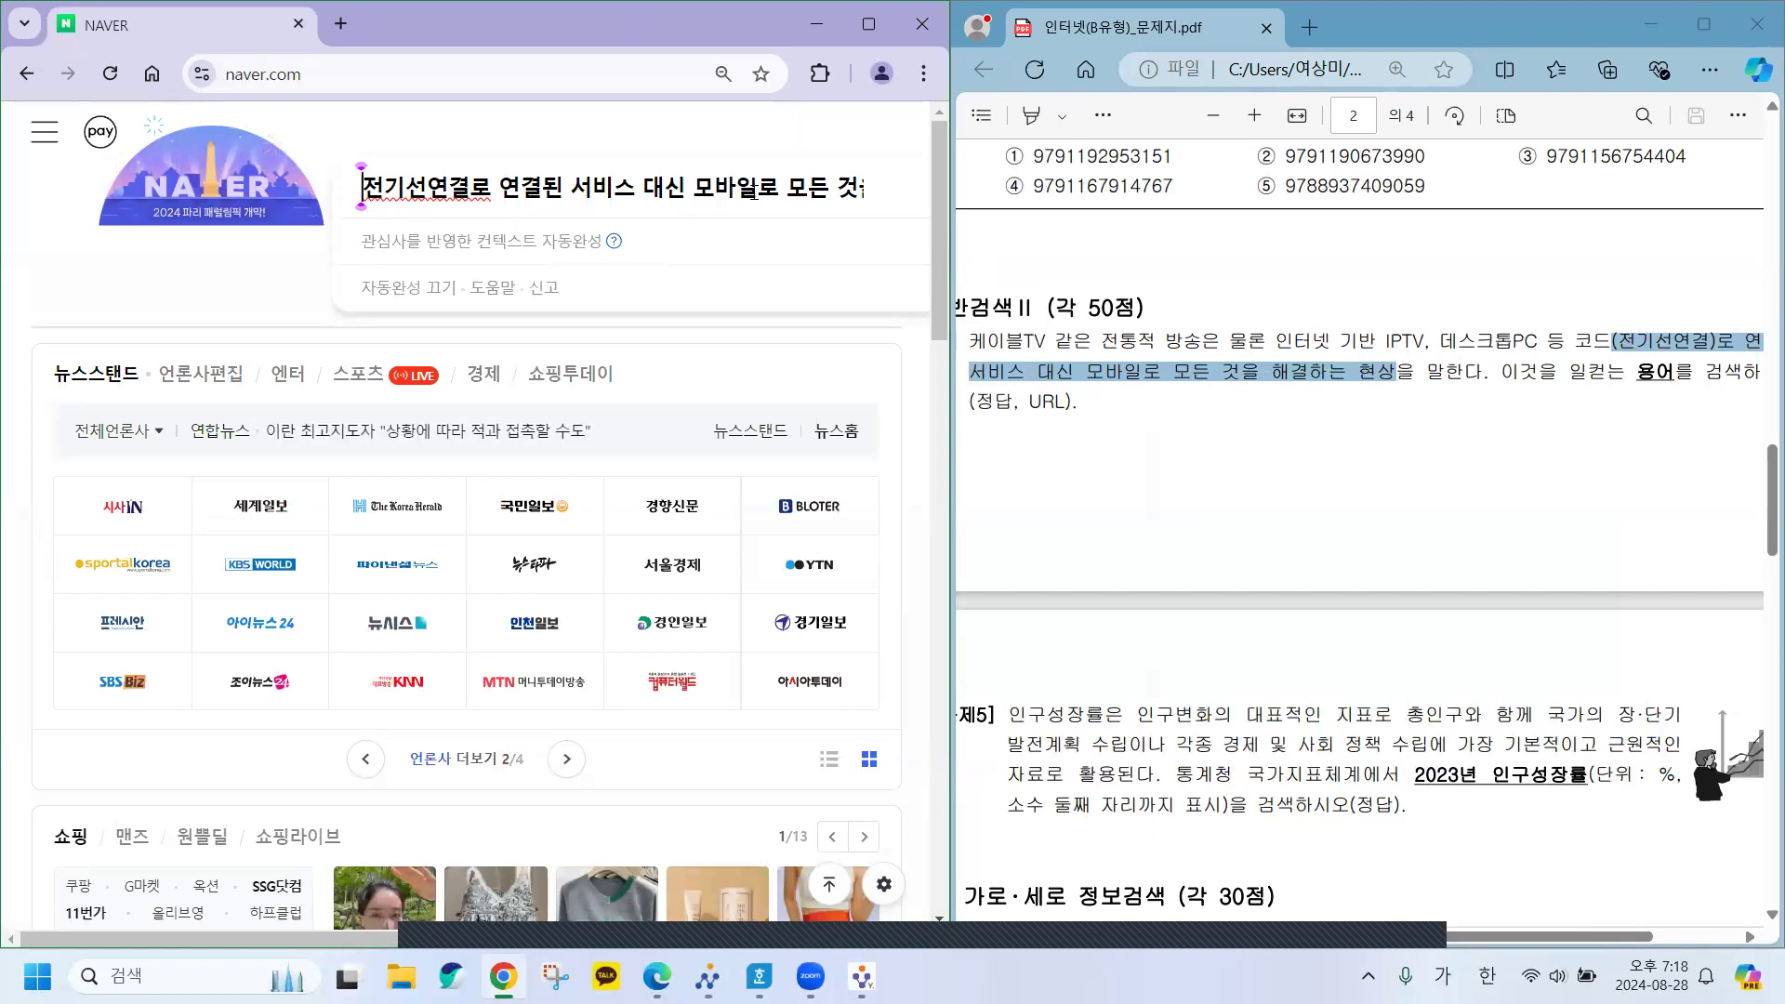
pyautogui.press('Return')
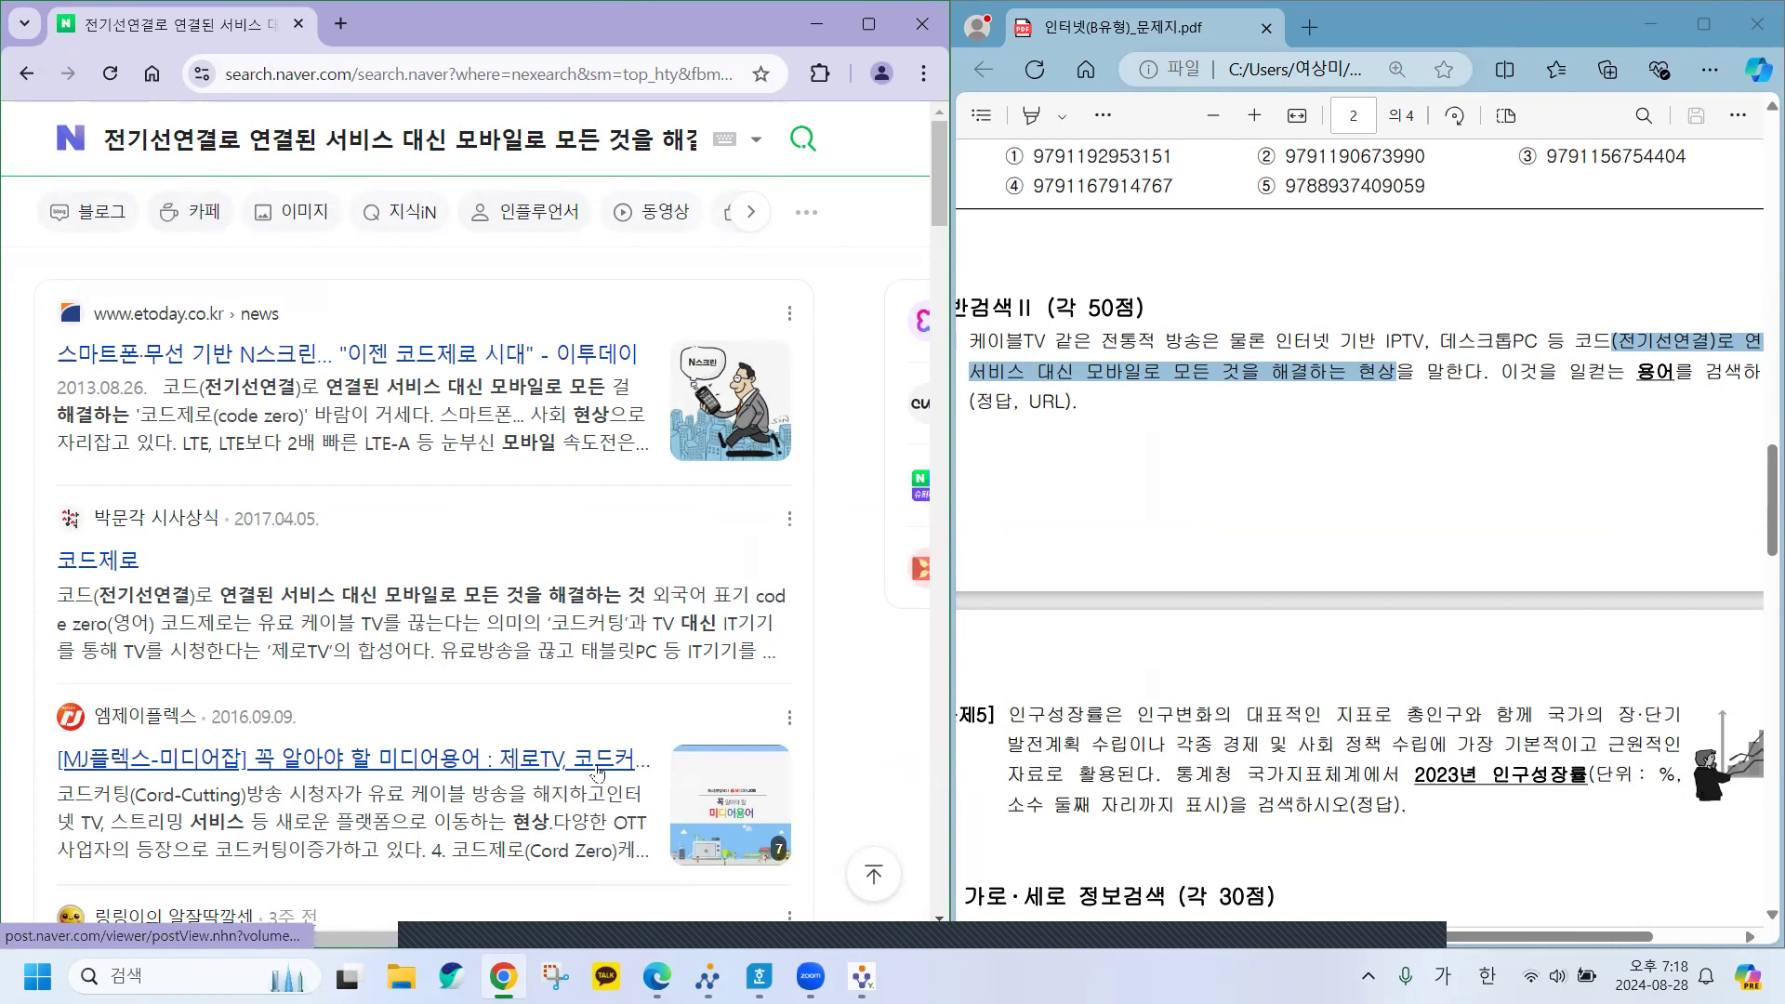
# Filter the Naver results to the 지식백과 category, bringing up 코드제로 as the top entry.
pyautogui.scroll(-1, 621, 773)
pyautogui.scroll(-3, 621, 774)
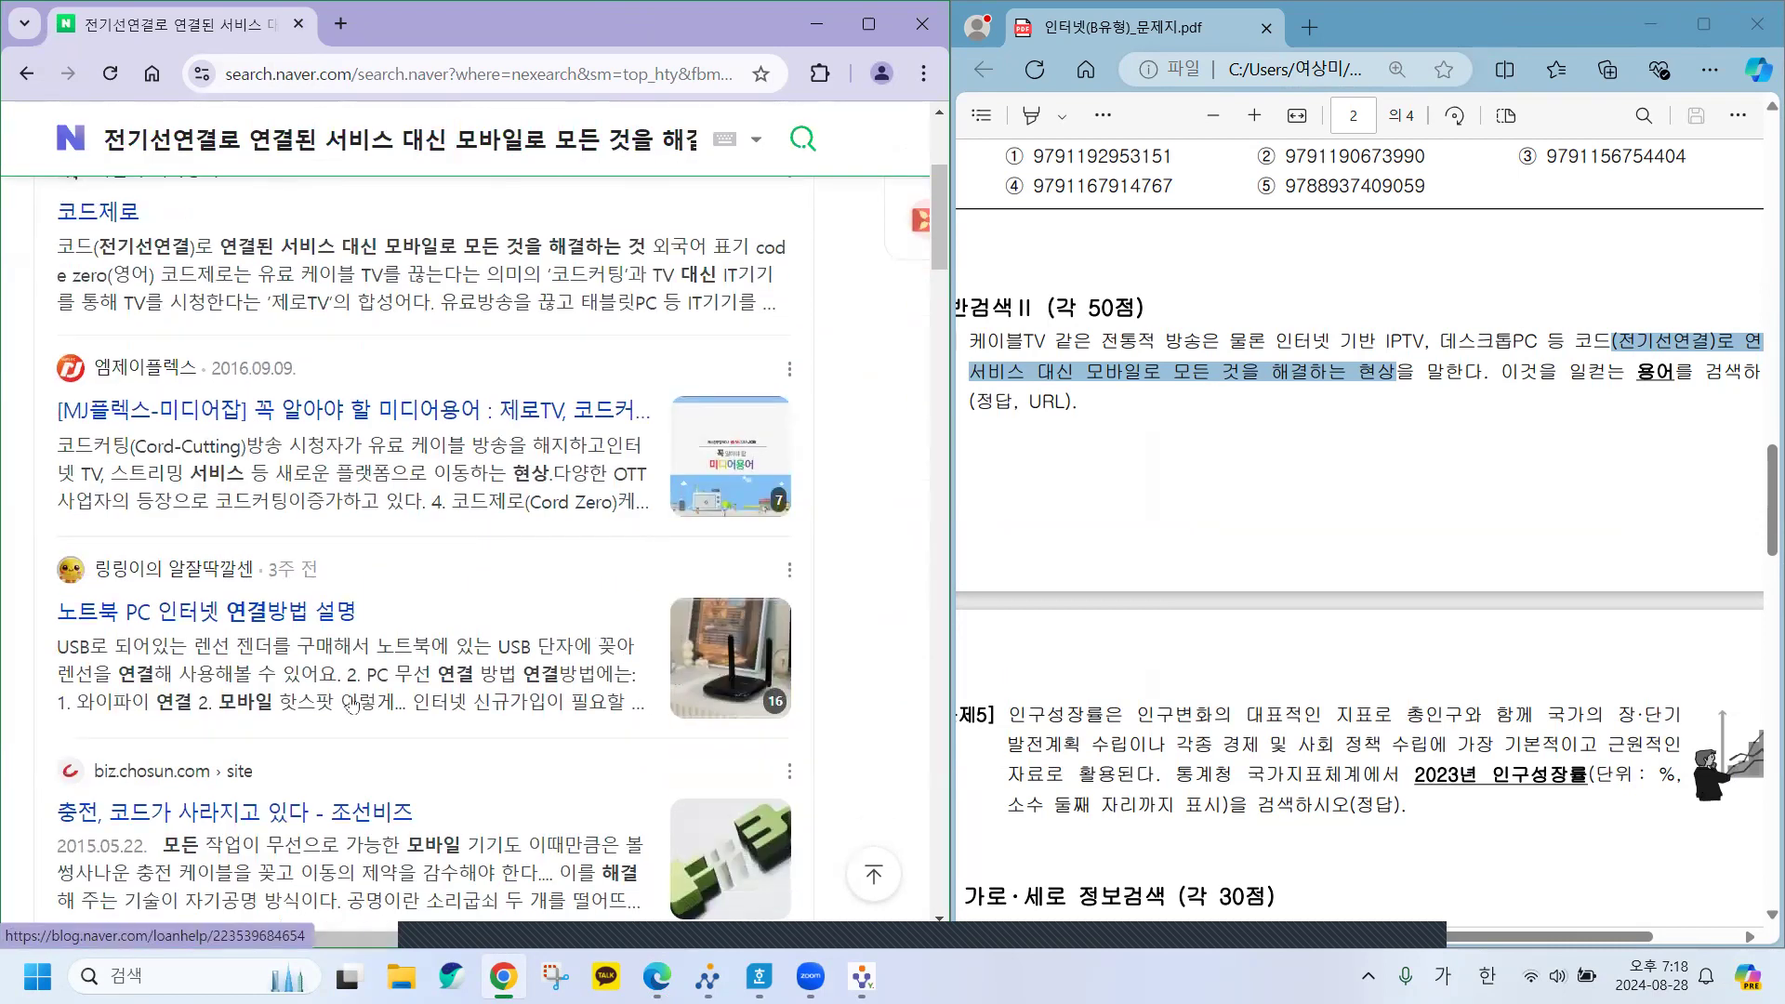
pyautogui.scroll(-2, 466, 748)
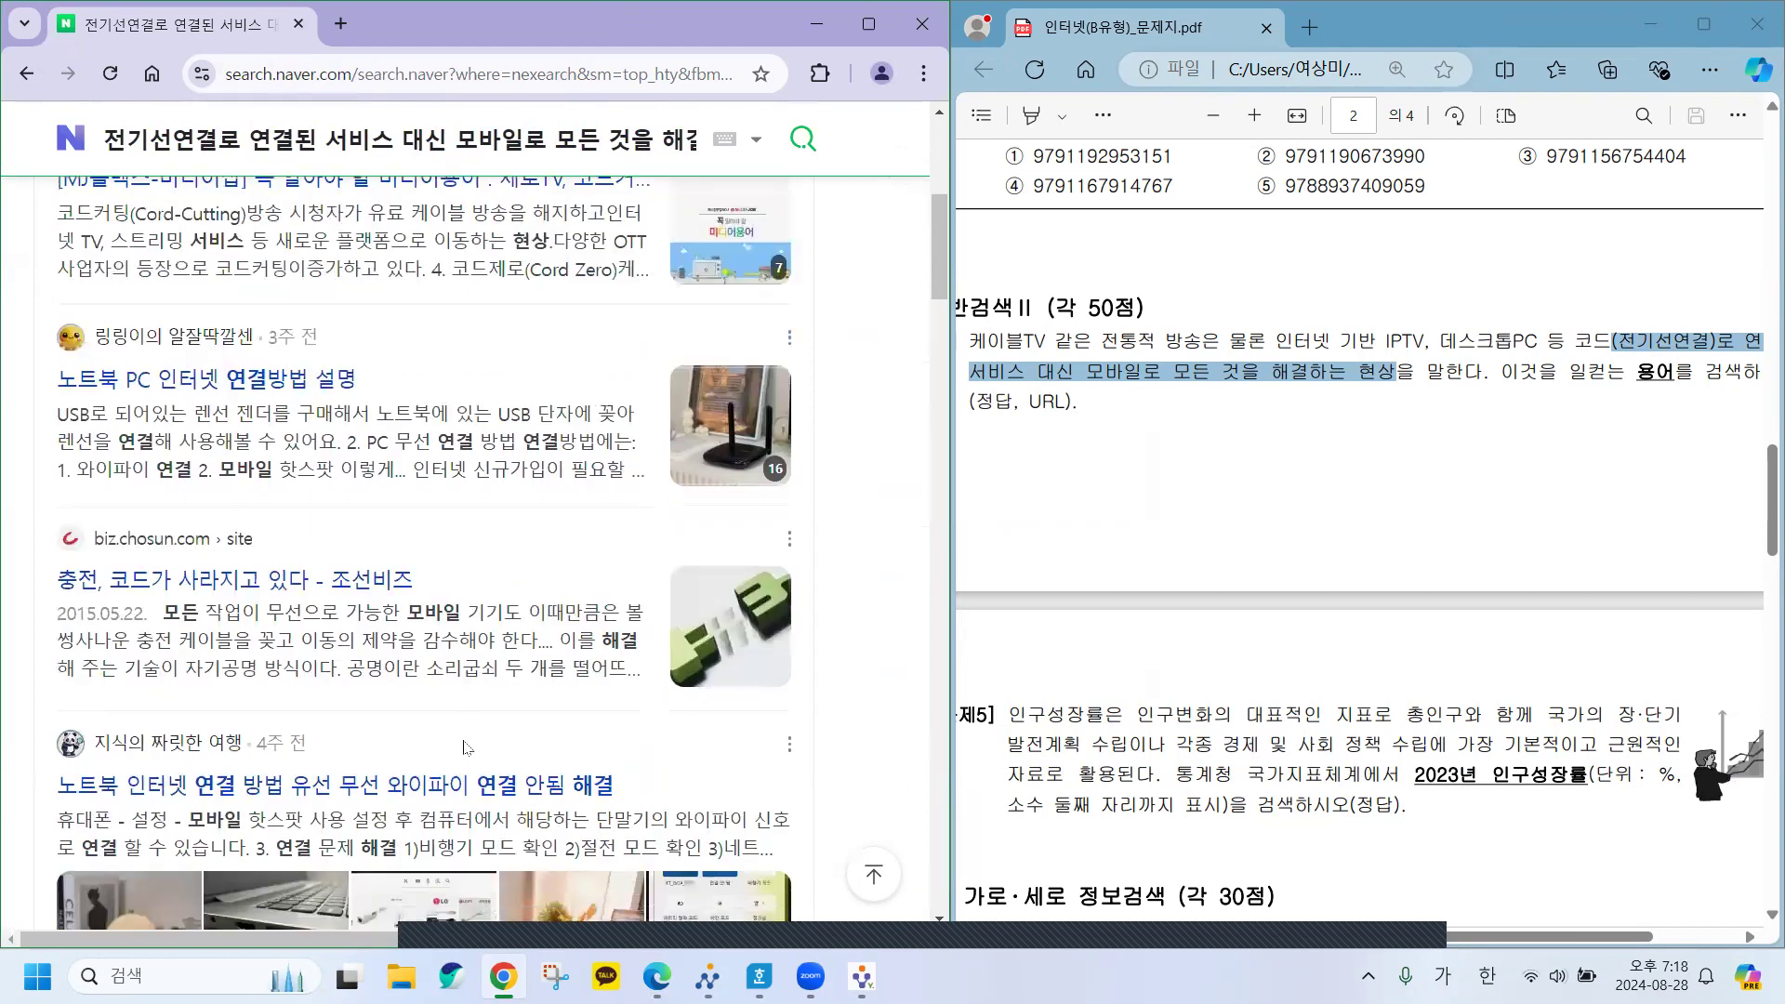
pyautogui.scroll(-2, 466, 747)
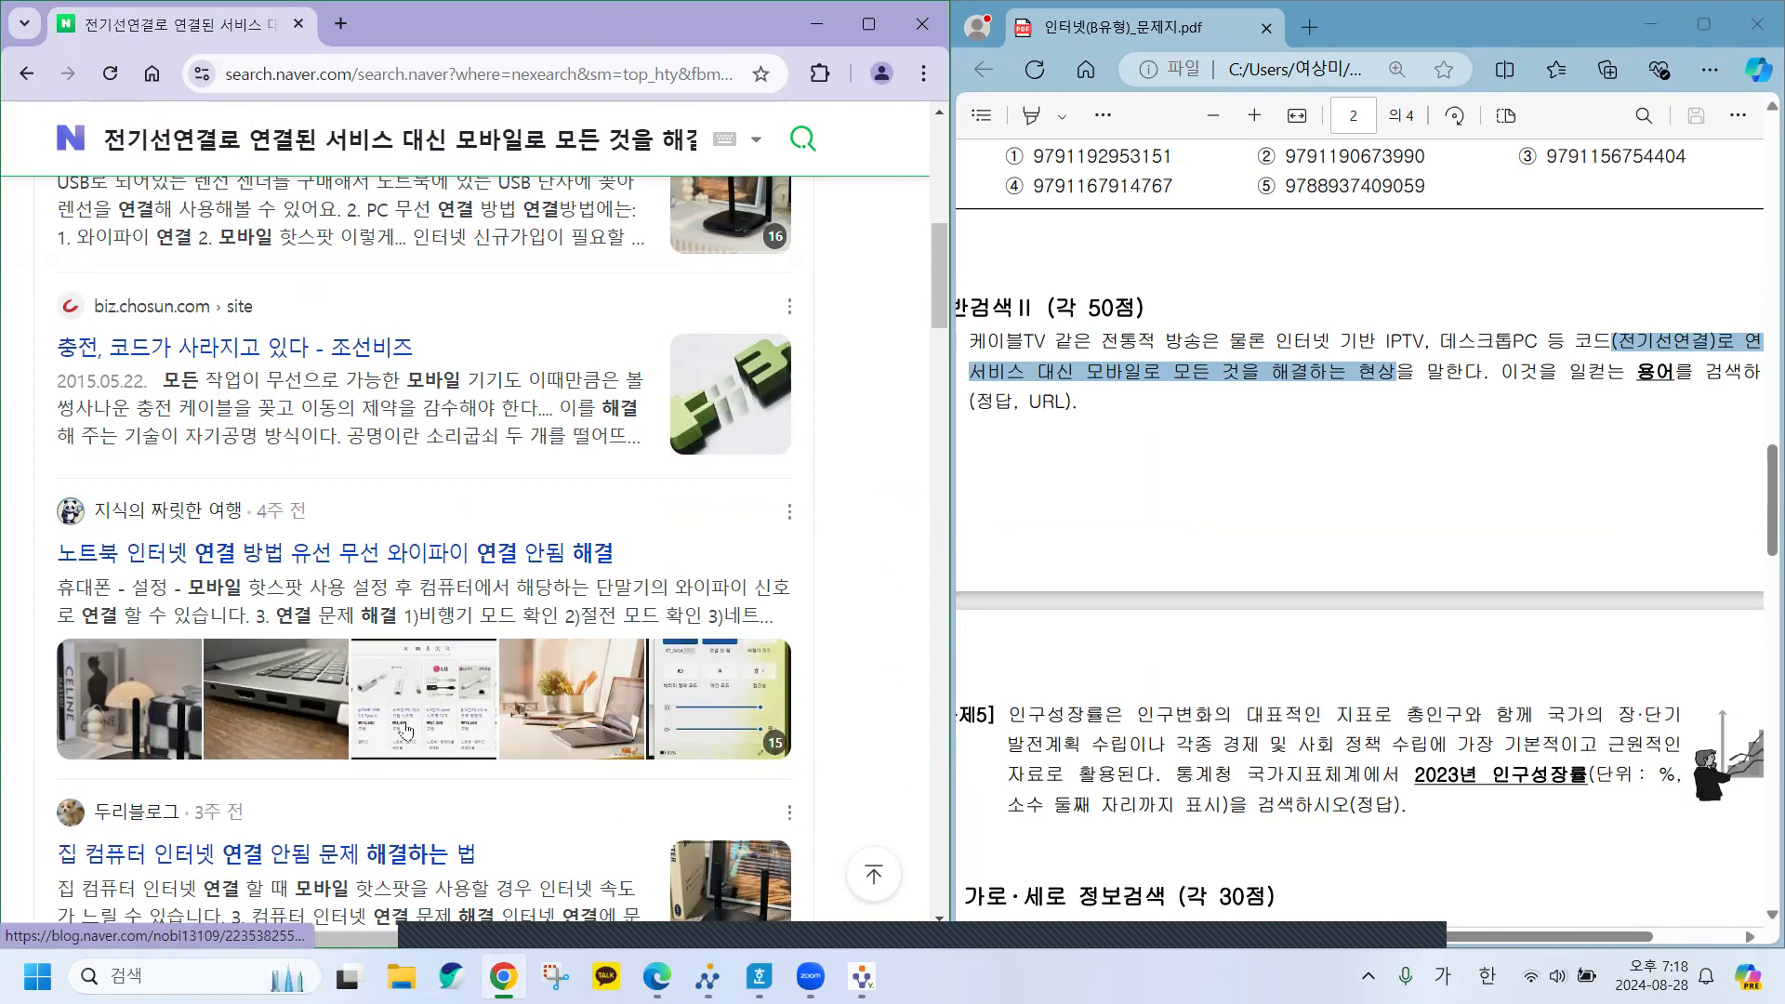
pyautogui.scroll(5, 405, 729)
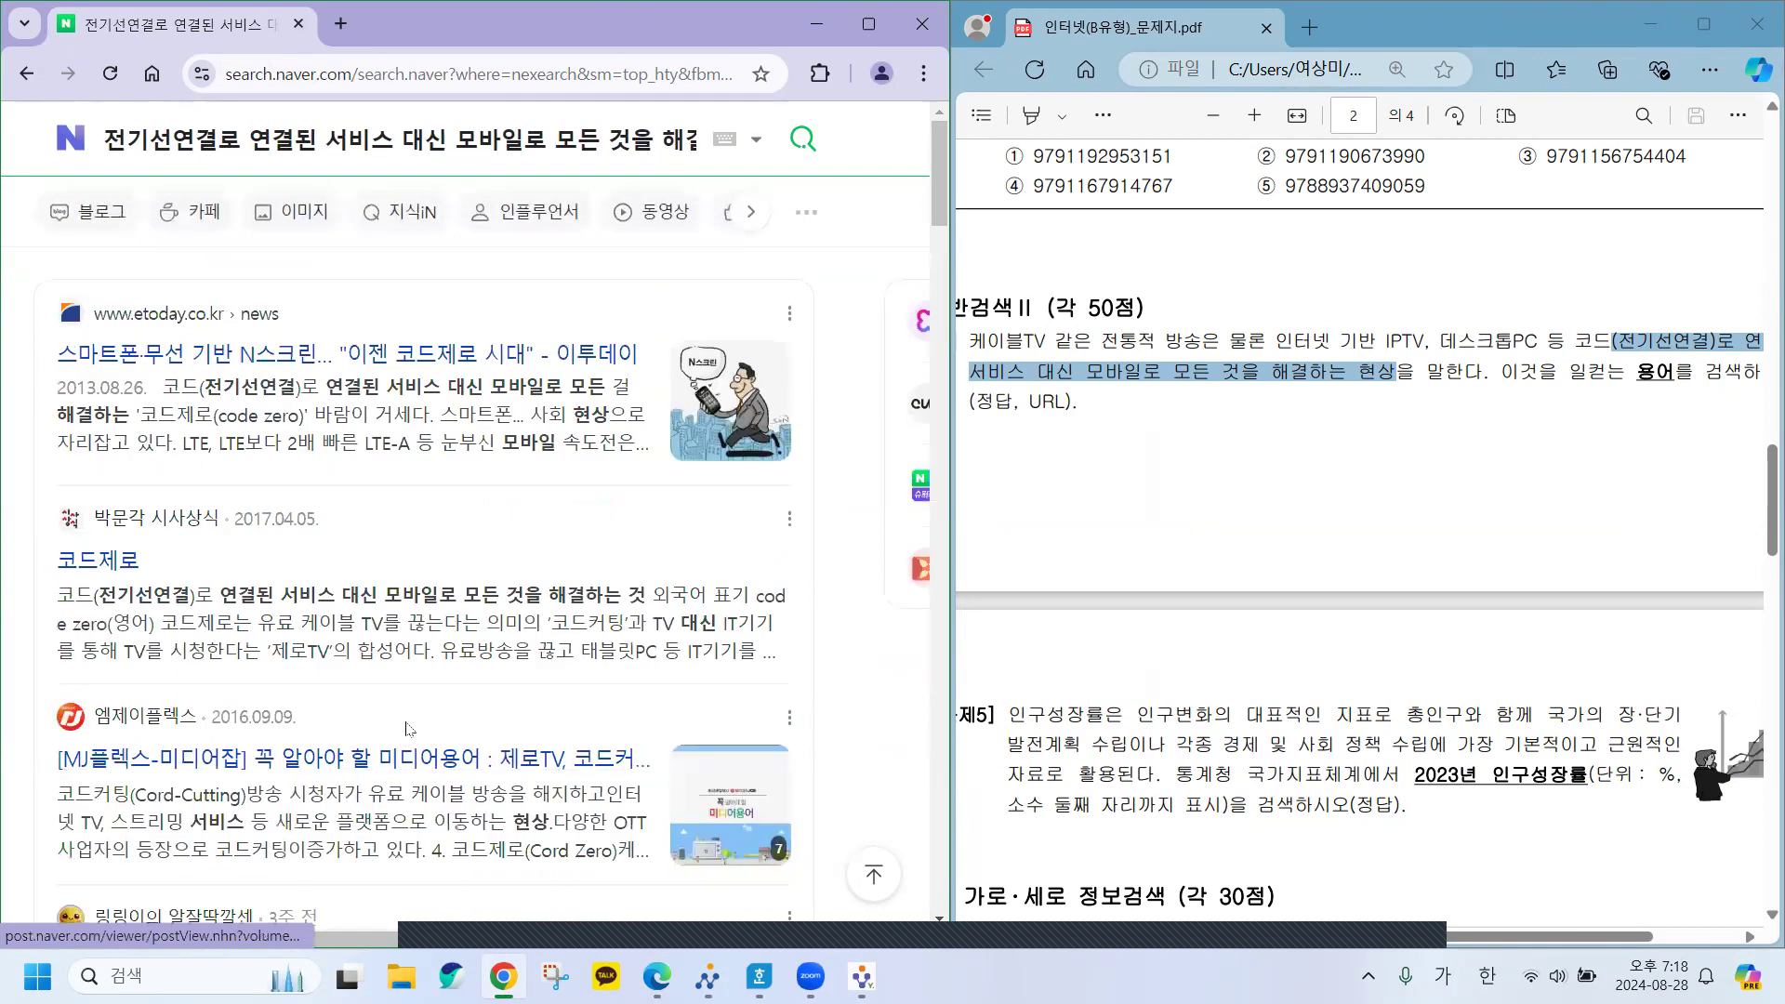
pyautogui.click(751, 220)
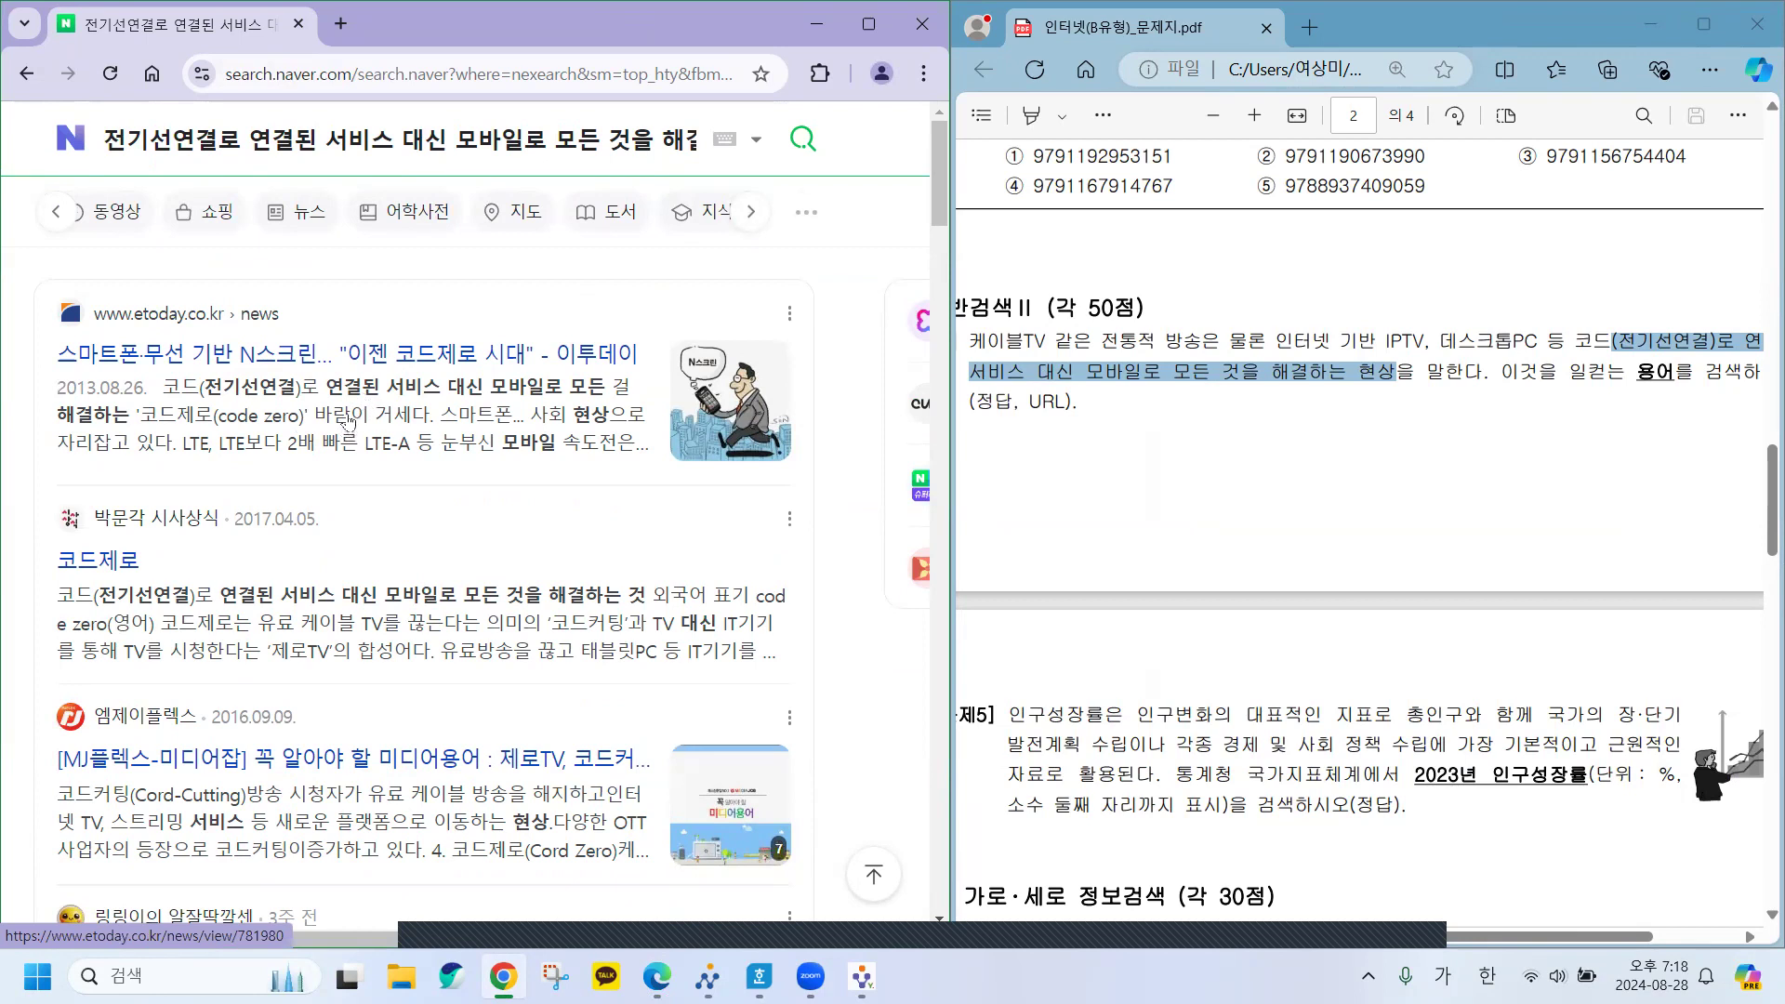
pyautogui.click(752, 216)
pyautogui.click(599, 221)
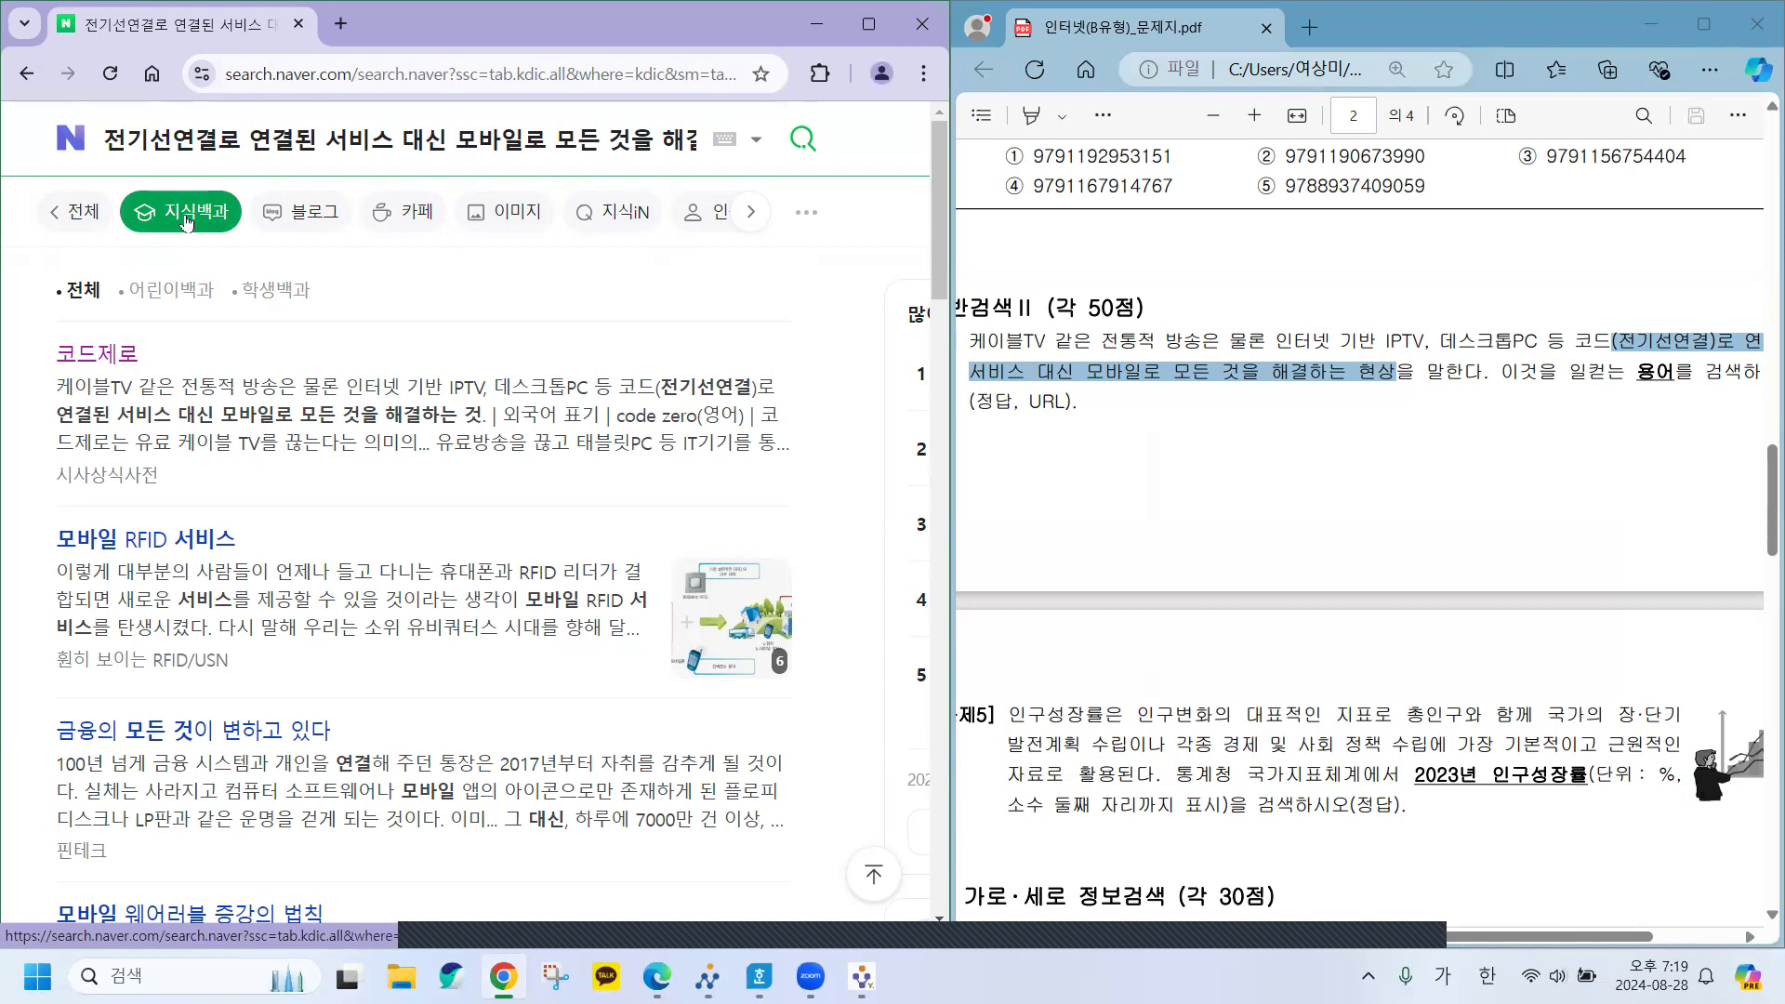
# Open the 코드제로 시사상식사전 entry in a new tab and compare it with the search results.
pyautogui.click(95, 358)
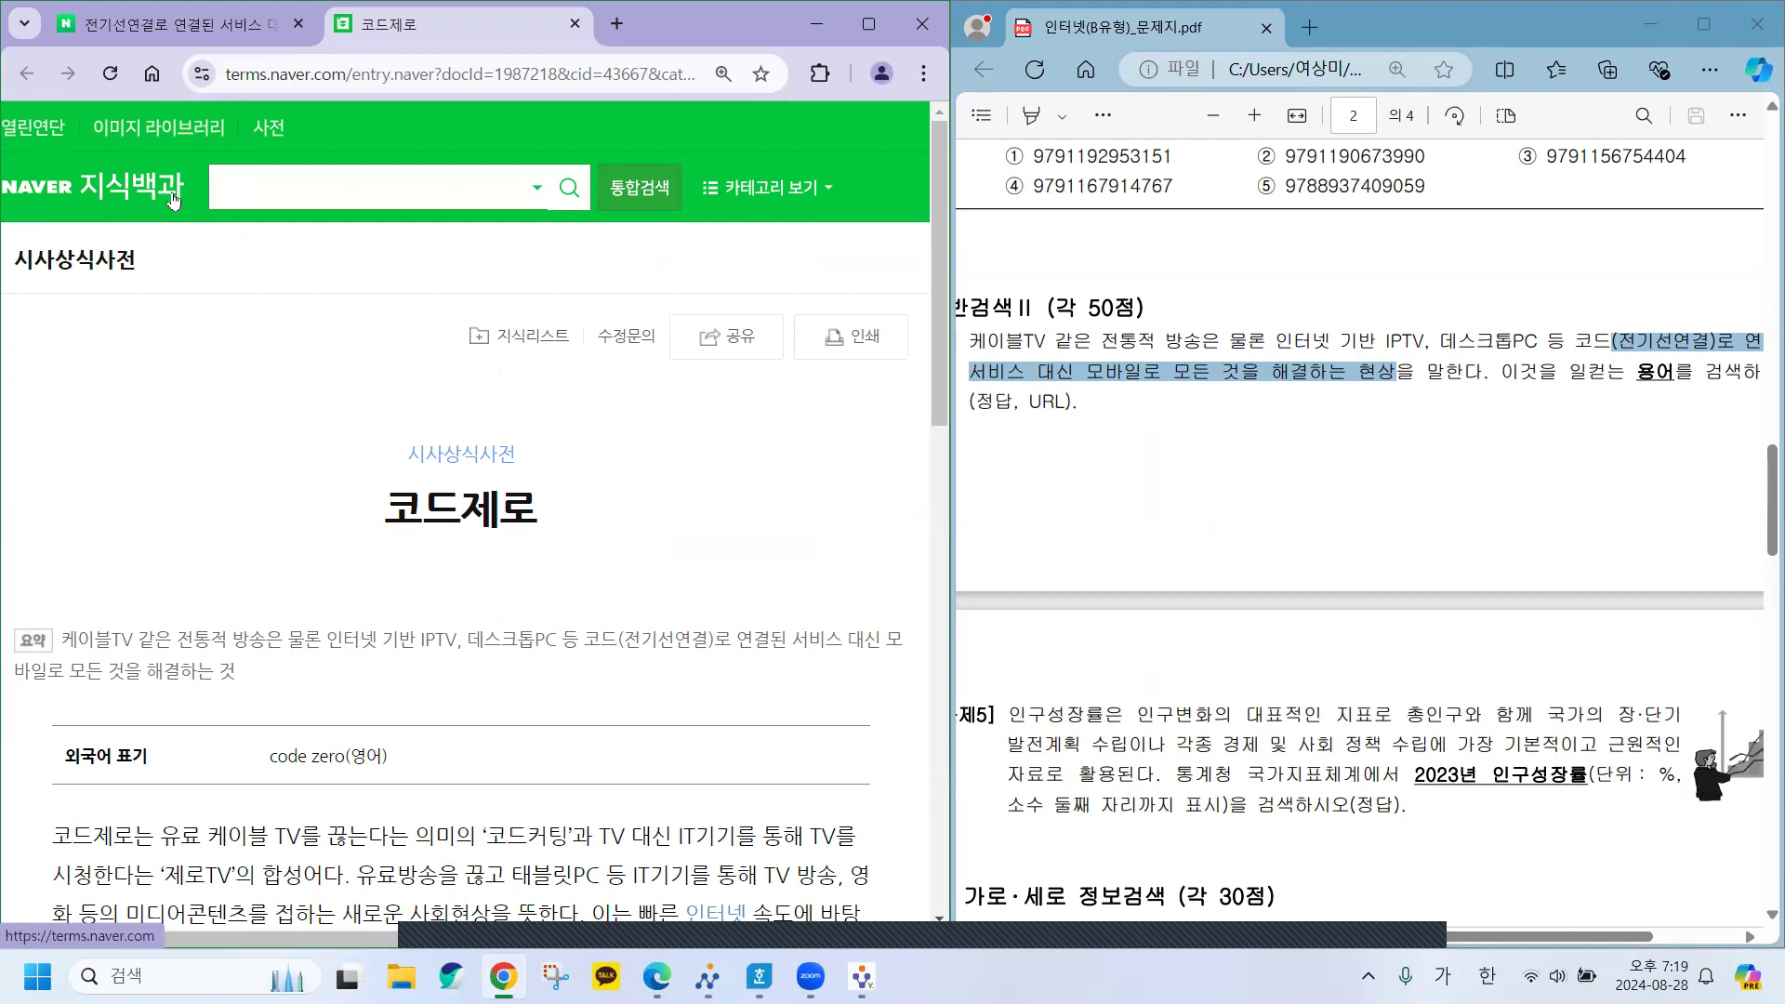
pyautogui.click(167, 28)
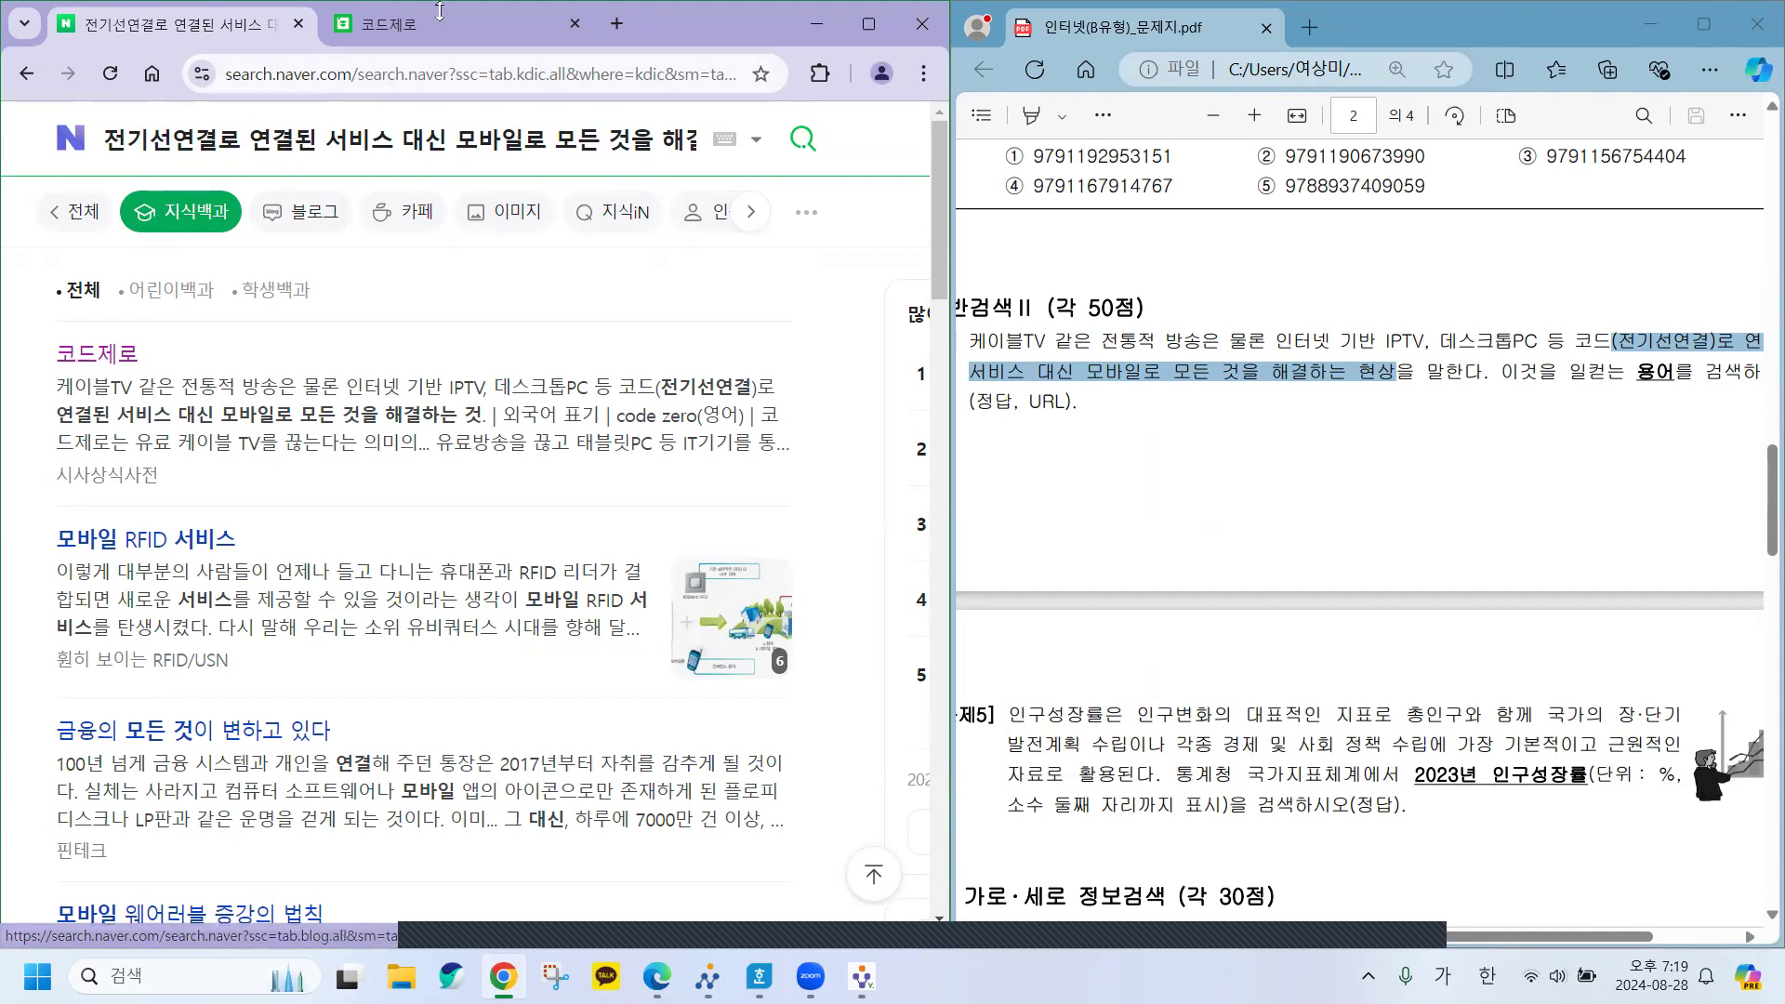
pyautogui.click(402, 26)
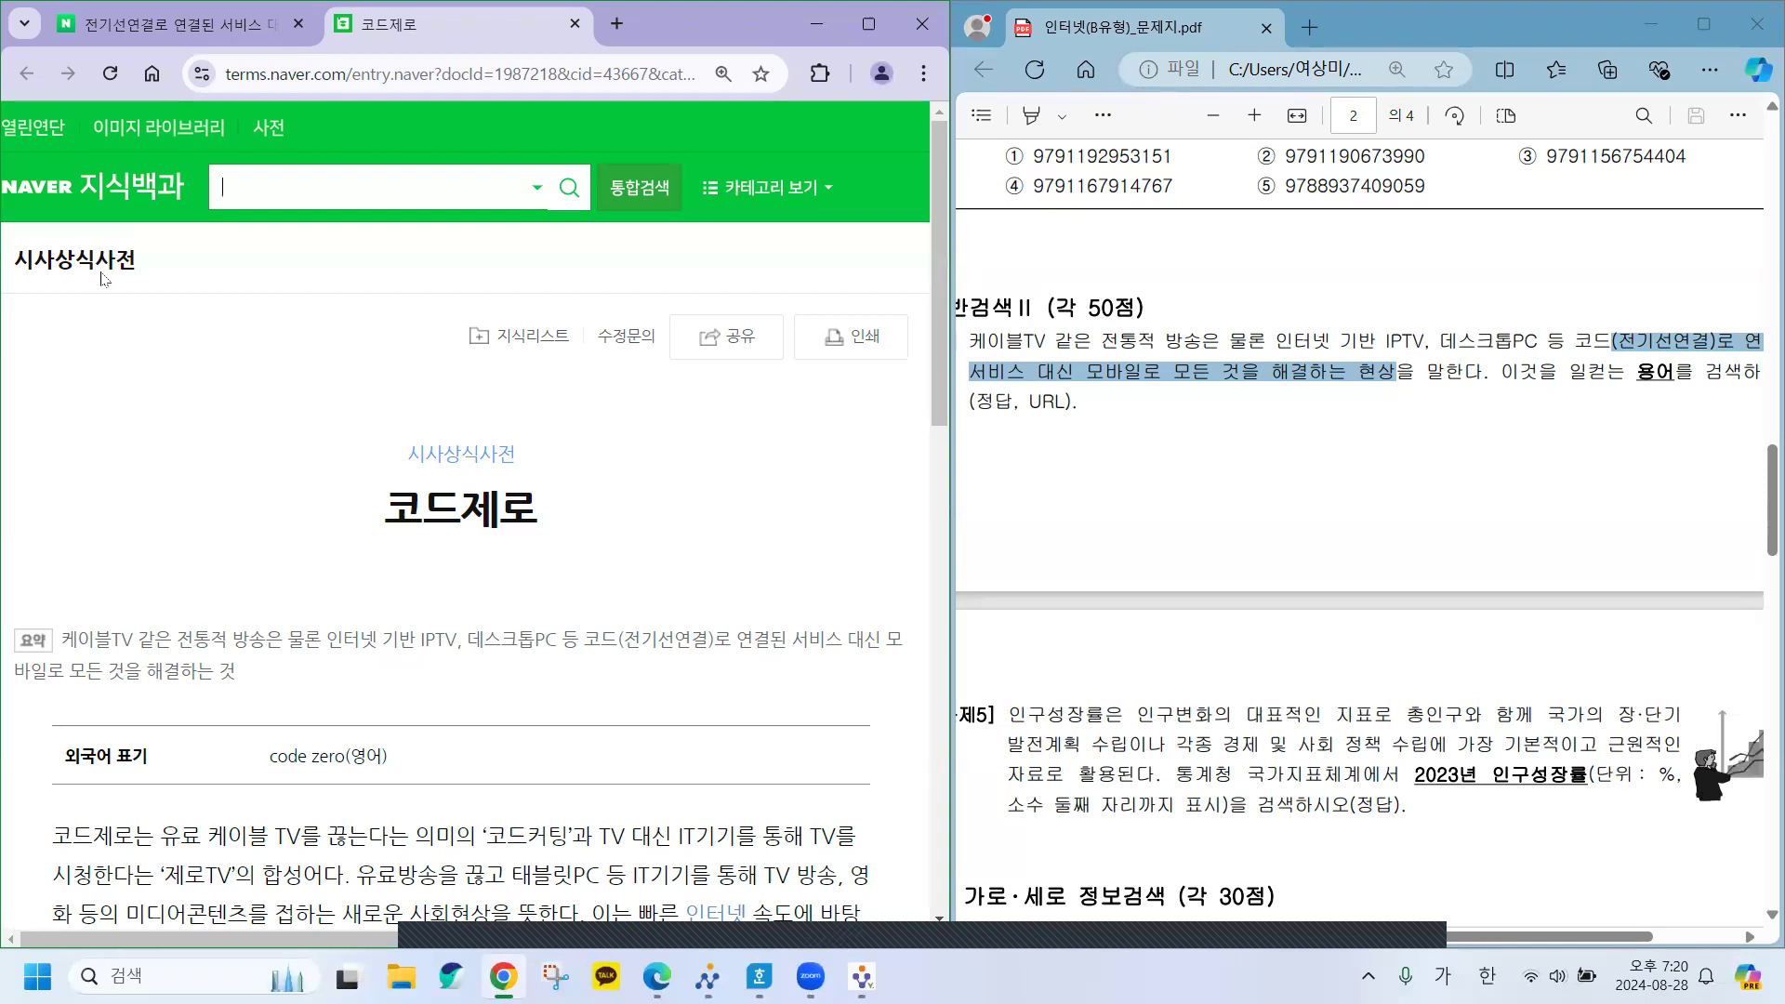
# Highlight the page 1 guideline excluding personal homepages, blogs and wikis as URL sources.
pyautogui.scroll(15, 1149, 421)
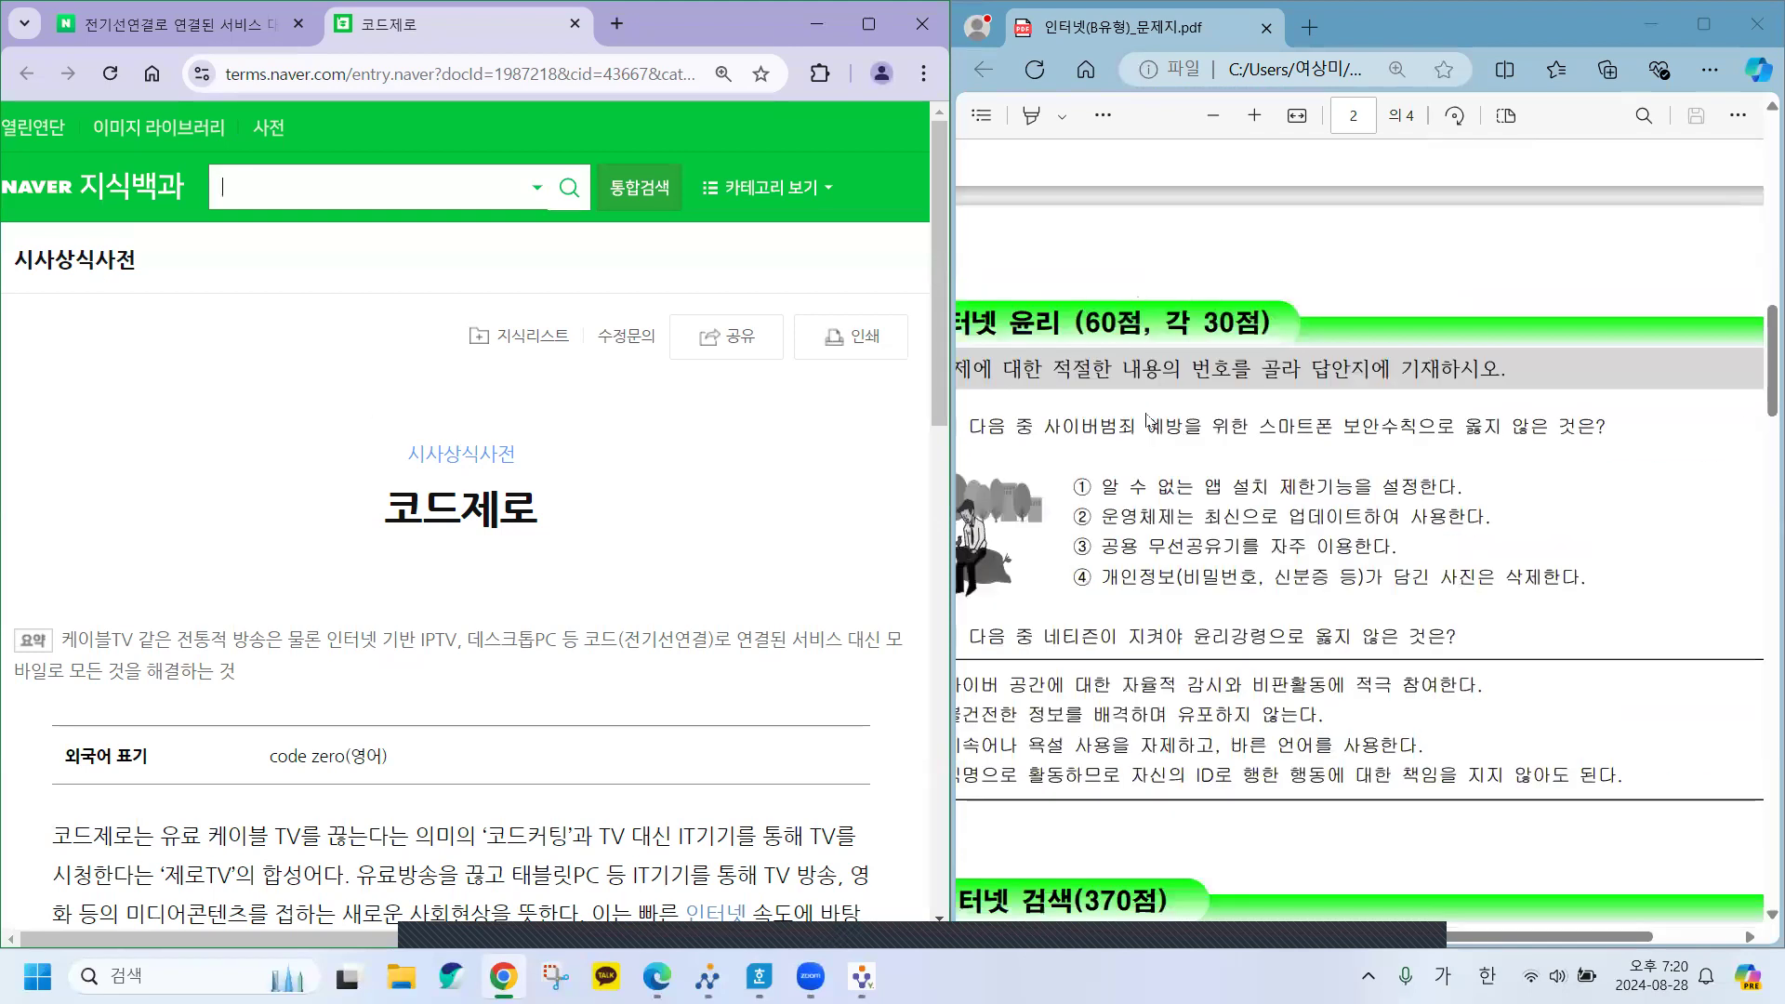
pyautogui.scroll(-5, 1149, 420)
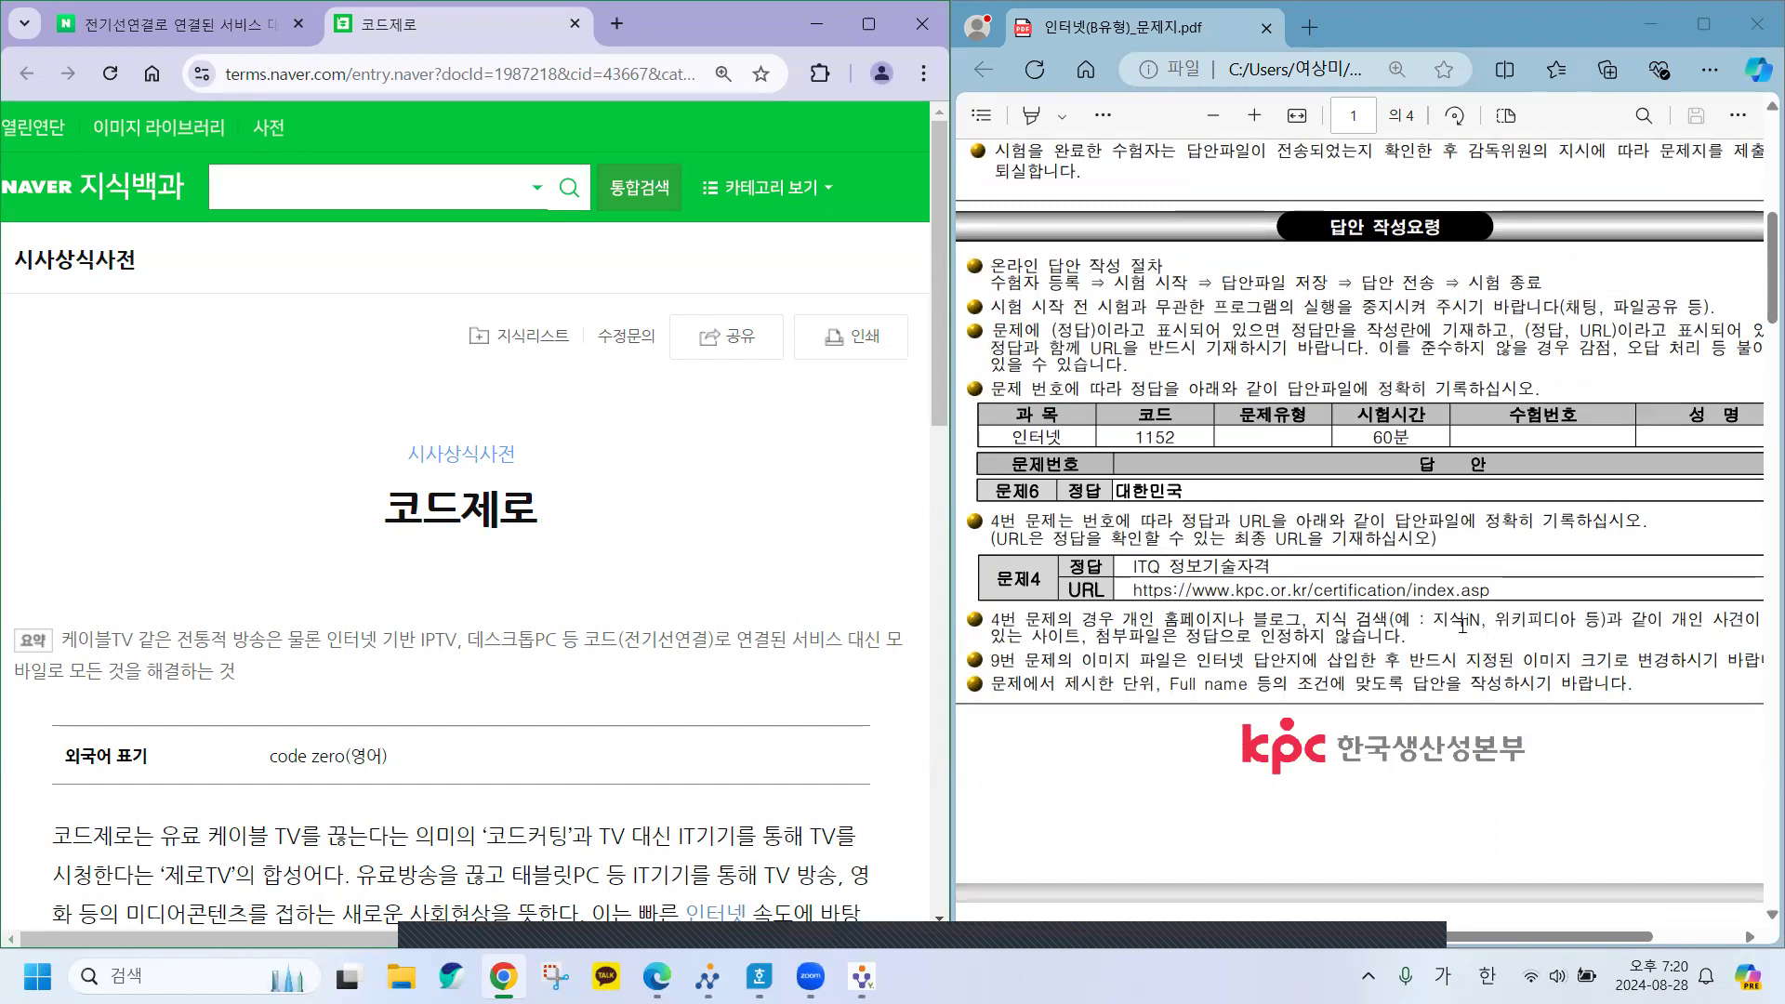
pyautogui.click(1436, 617)
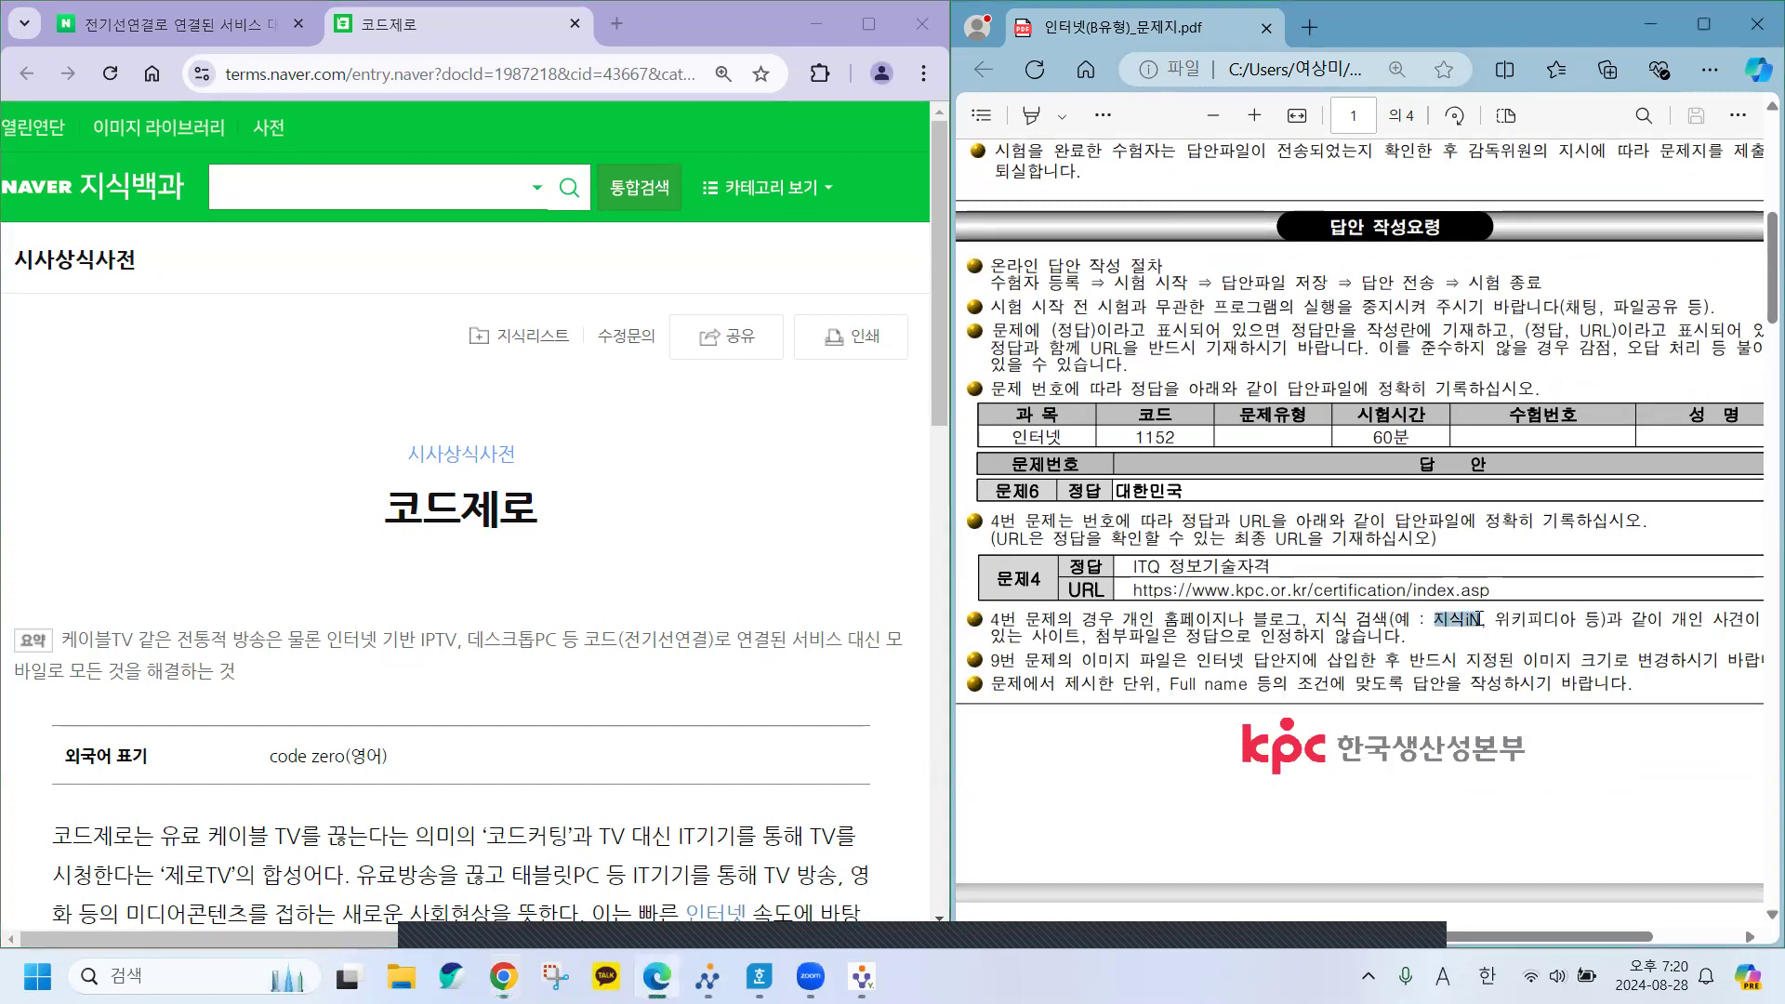
pyautogui.moveTo(1481, 621); pyautogui.dragTo(1570, 624)
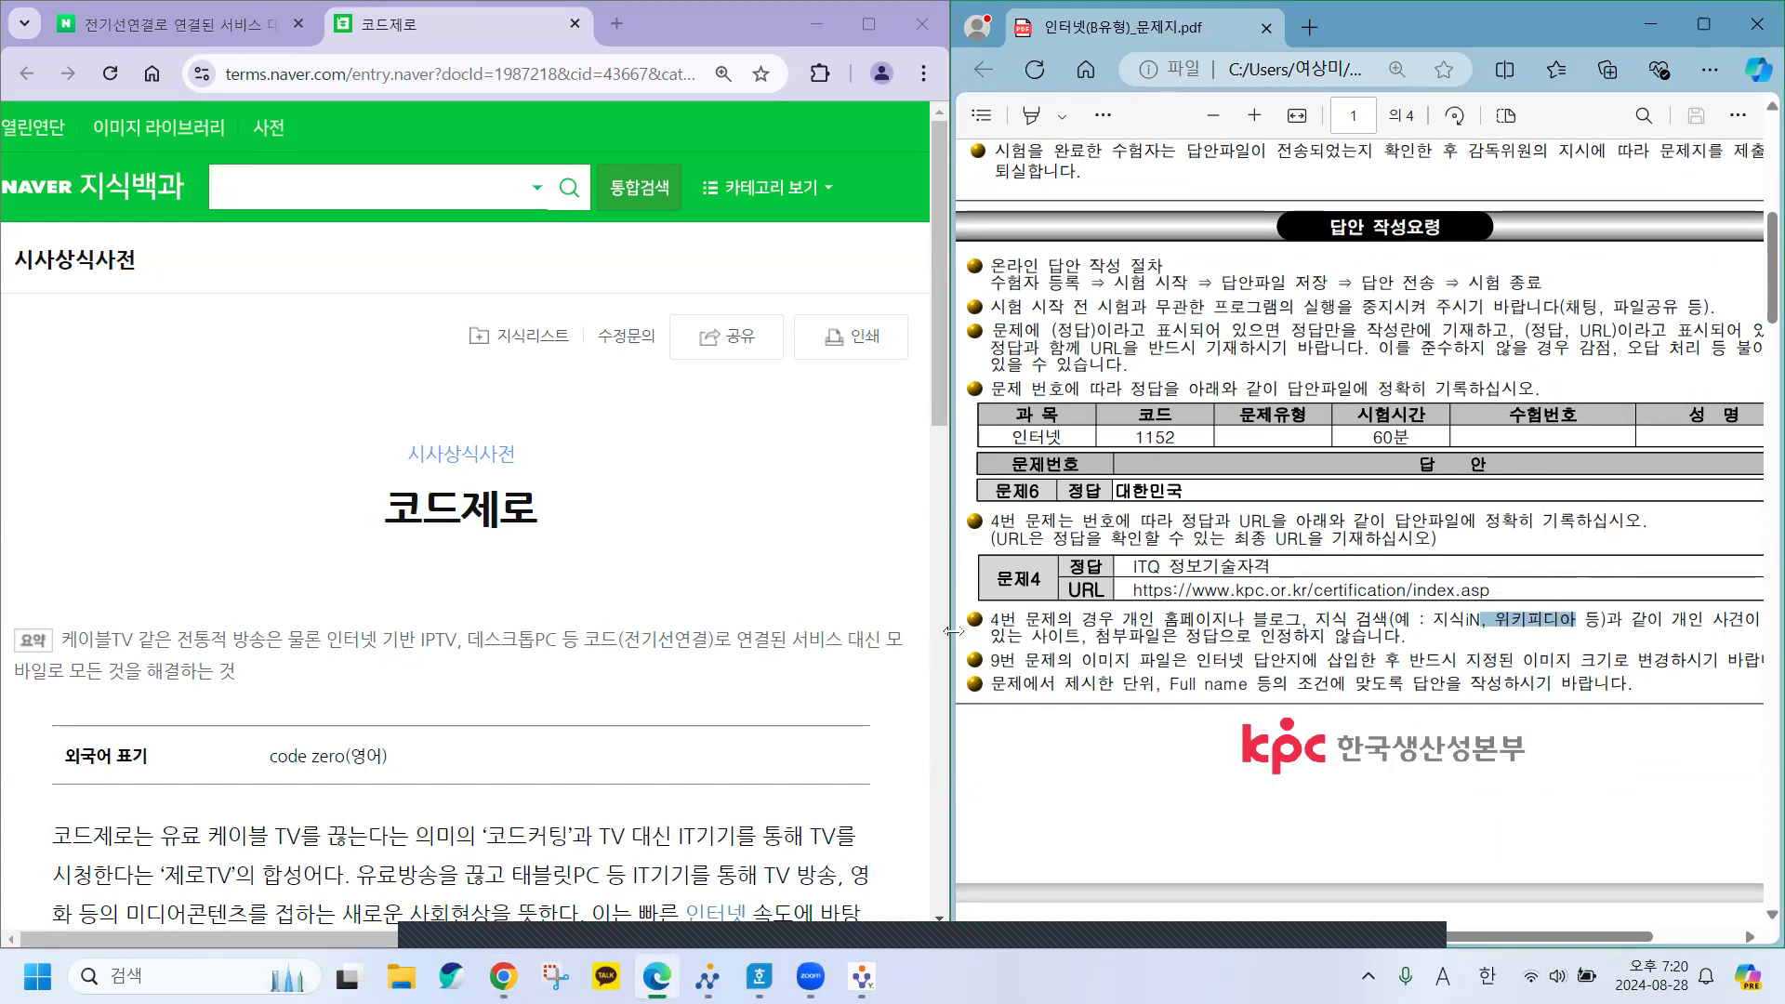
pyautogui.click(993, 617)
pyautogui.moveTo(993, 617); pyautogui.dragTo(1581, 617)
pyautogui.click(1282, 639)
# Copy the 코드제로 entry's link through 공유 and switch back to the Hangul answer sheet.
pyautogui.click(341, 71)
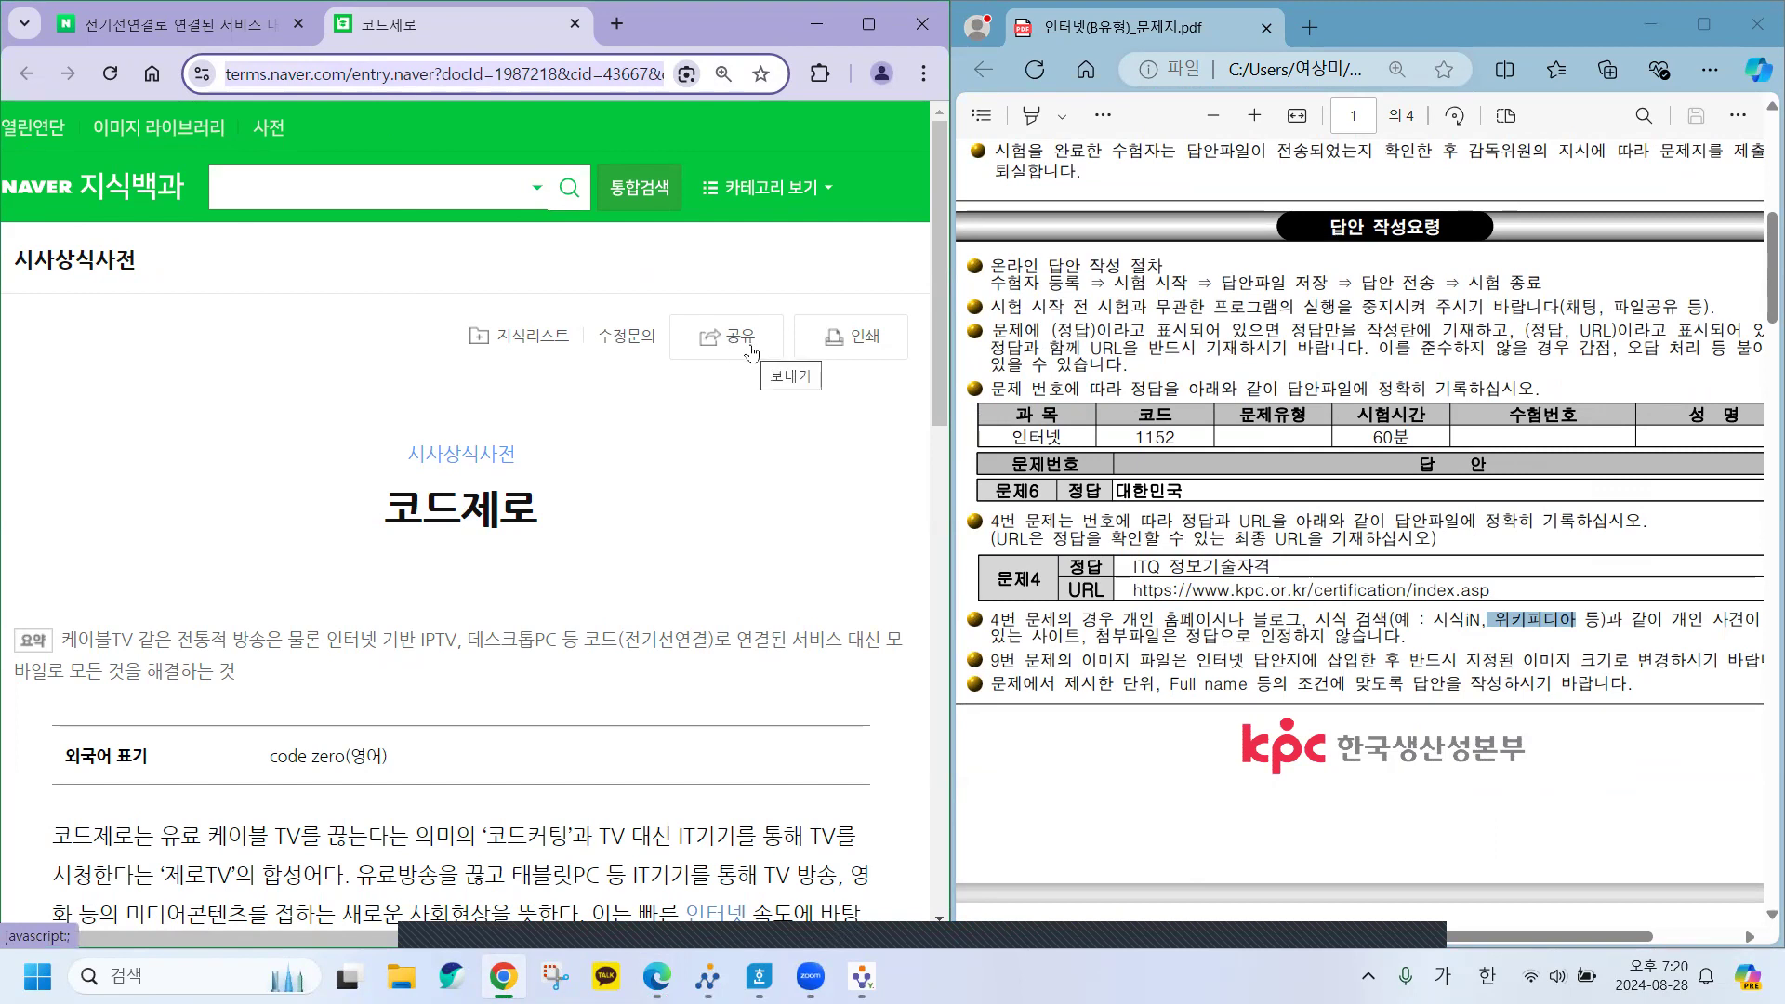
pyautogui.click(740, 346)
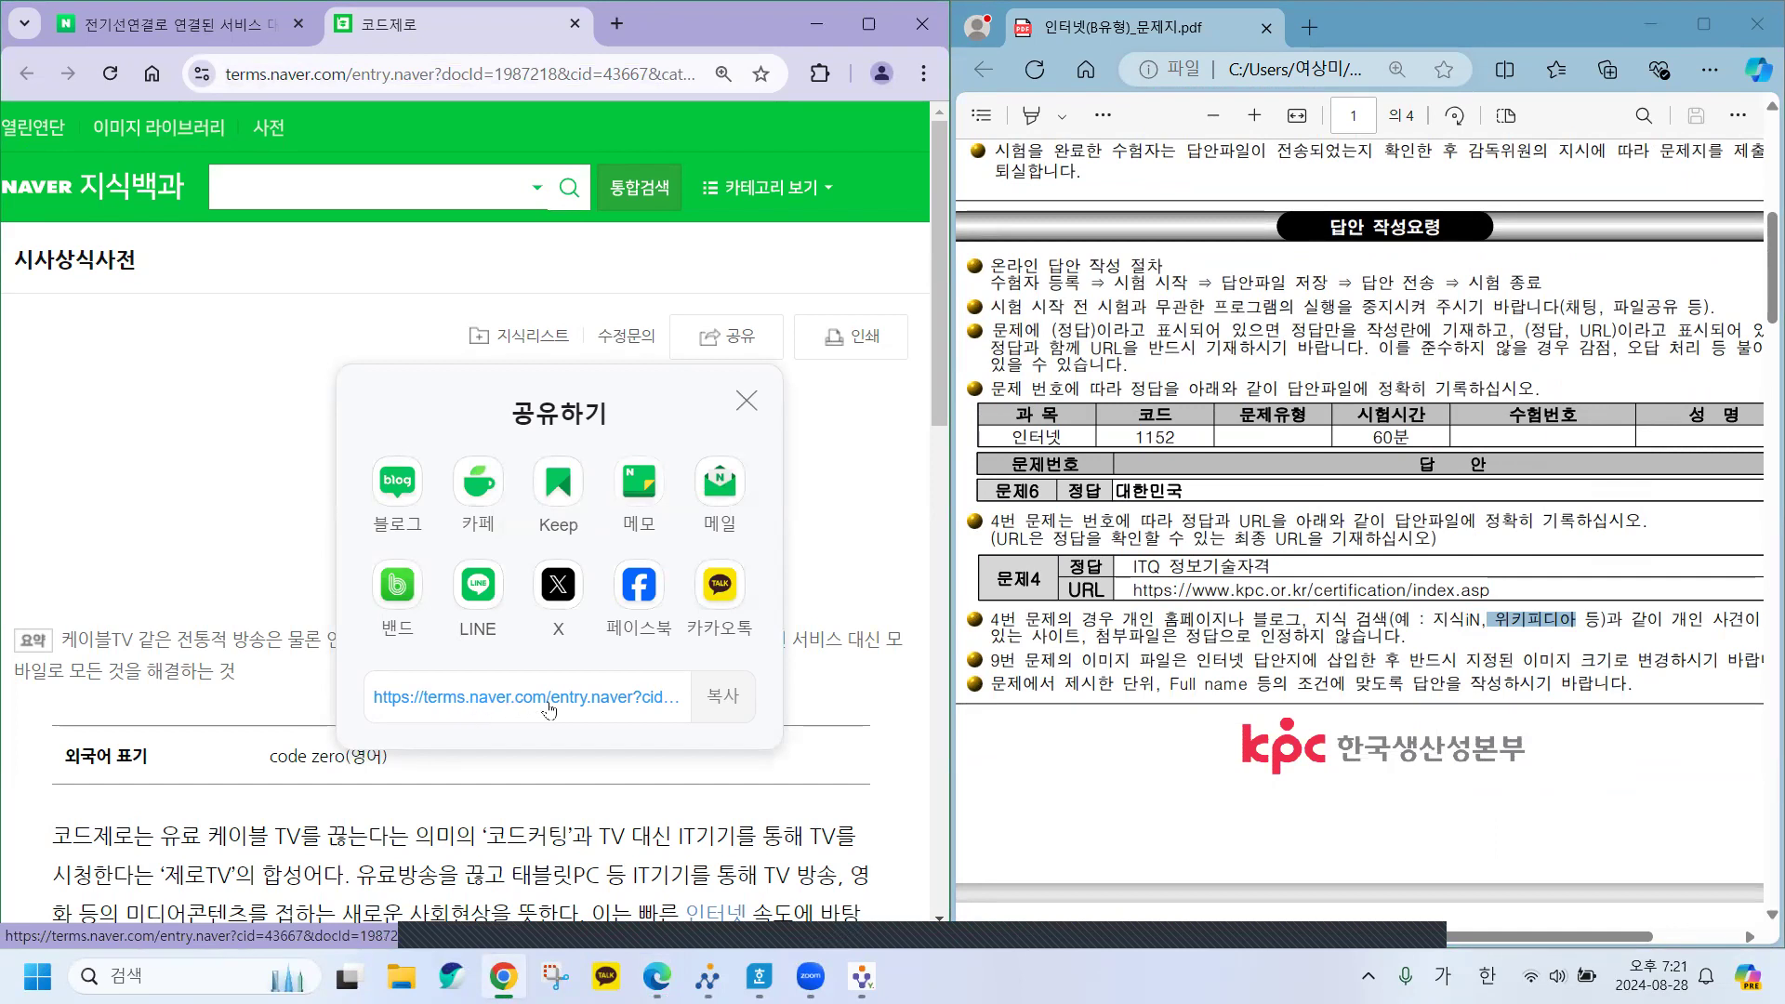
pyautogui.click(721, 699)
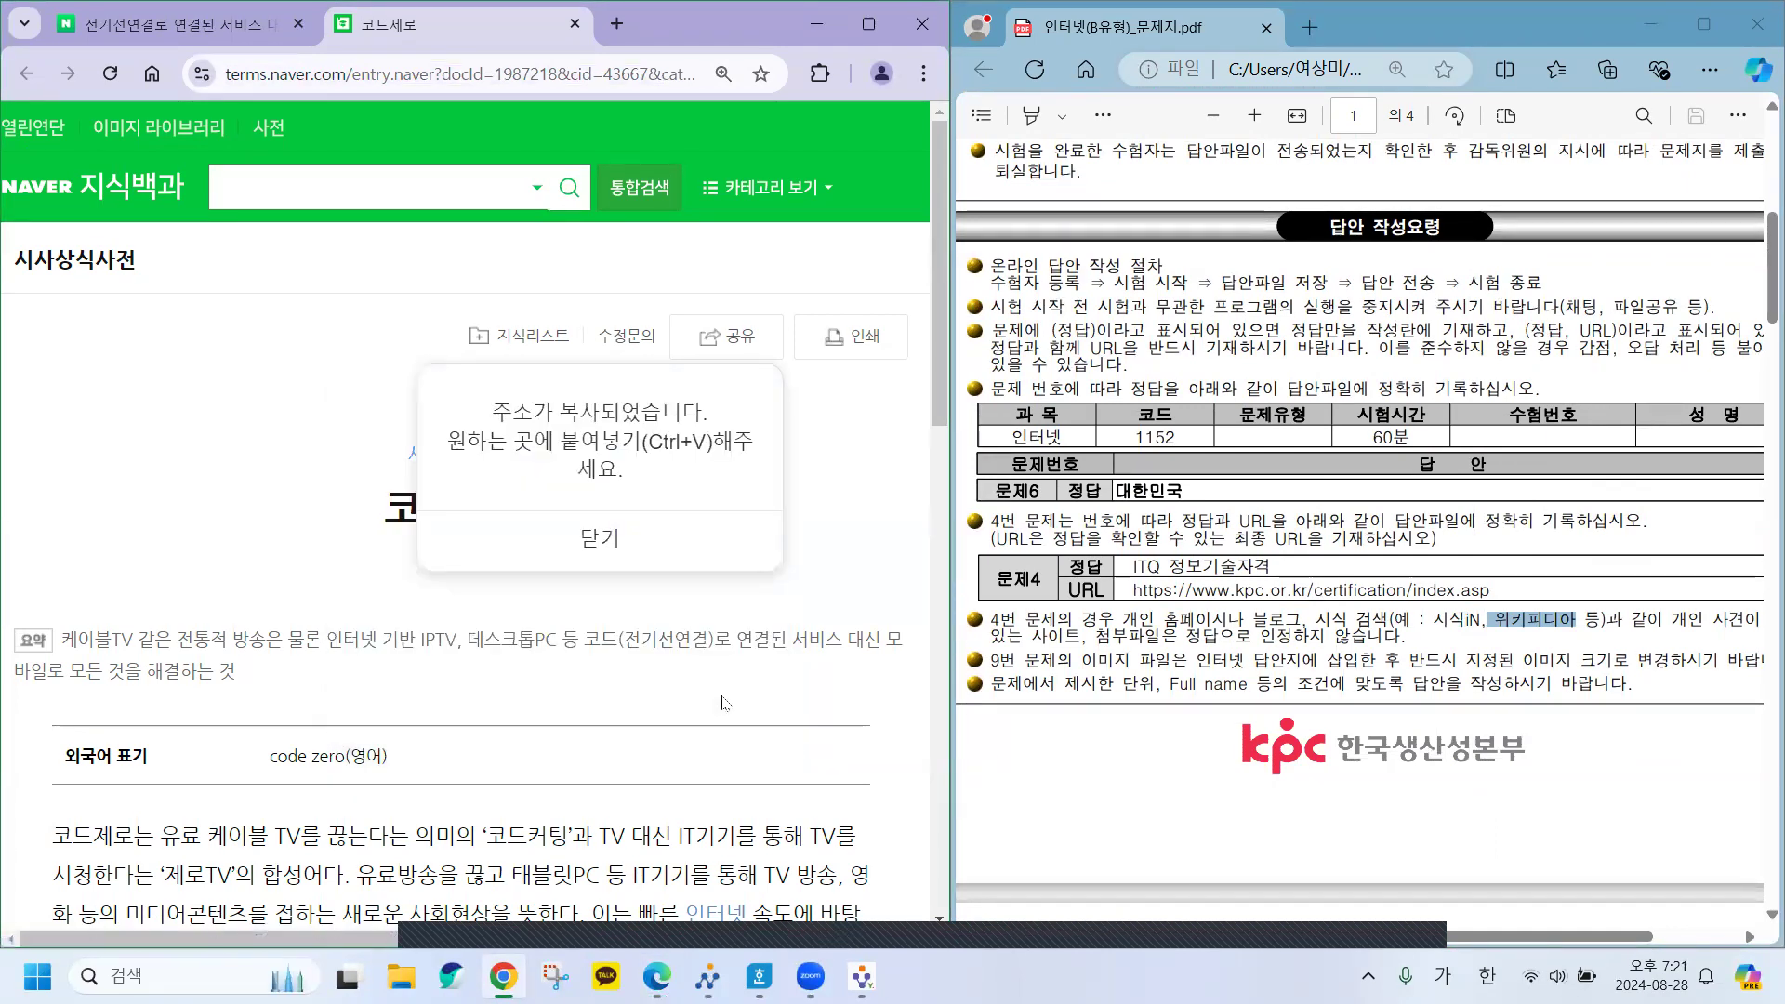
pyautogui.click(632, 554)
pyautogui.click(465, 79)
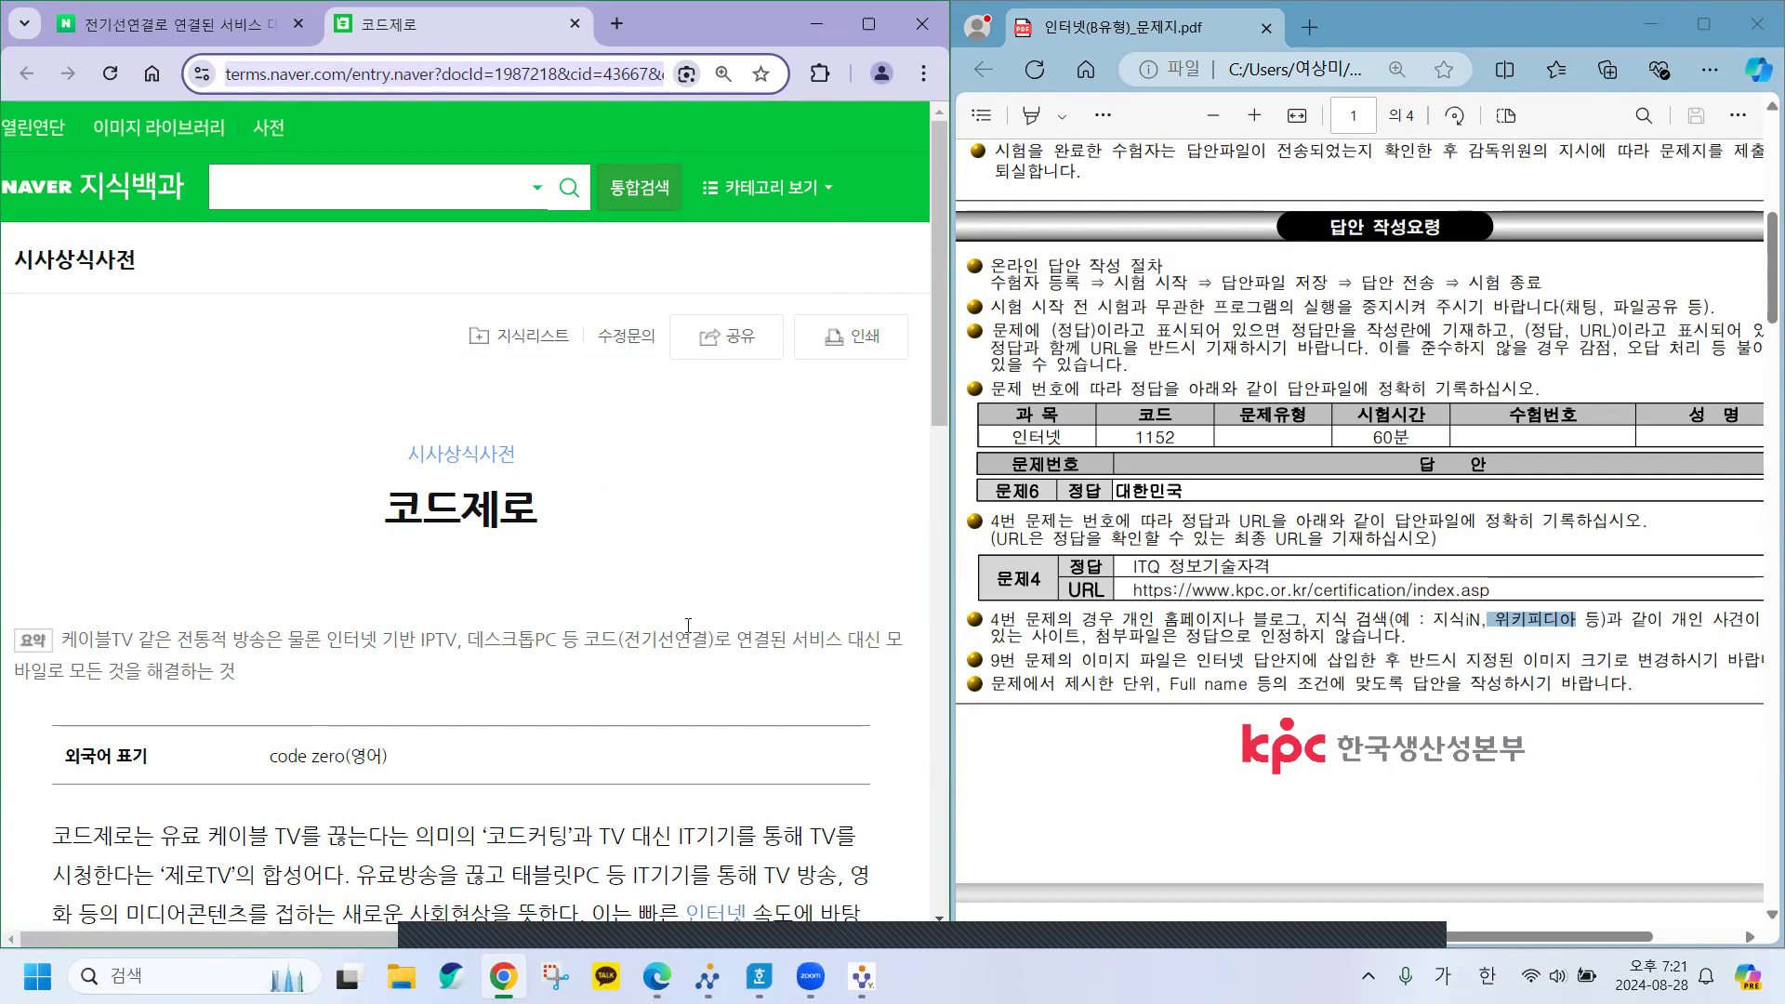
pyautogui.hotkey('alt', 'Tab')
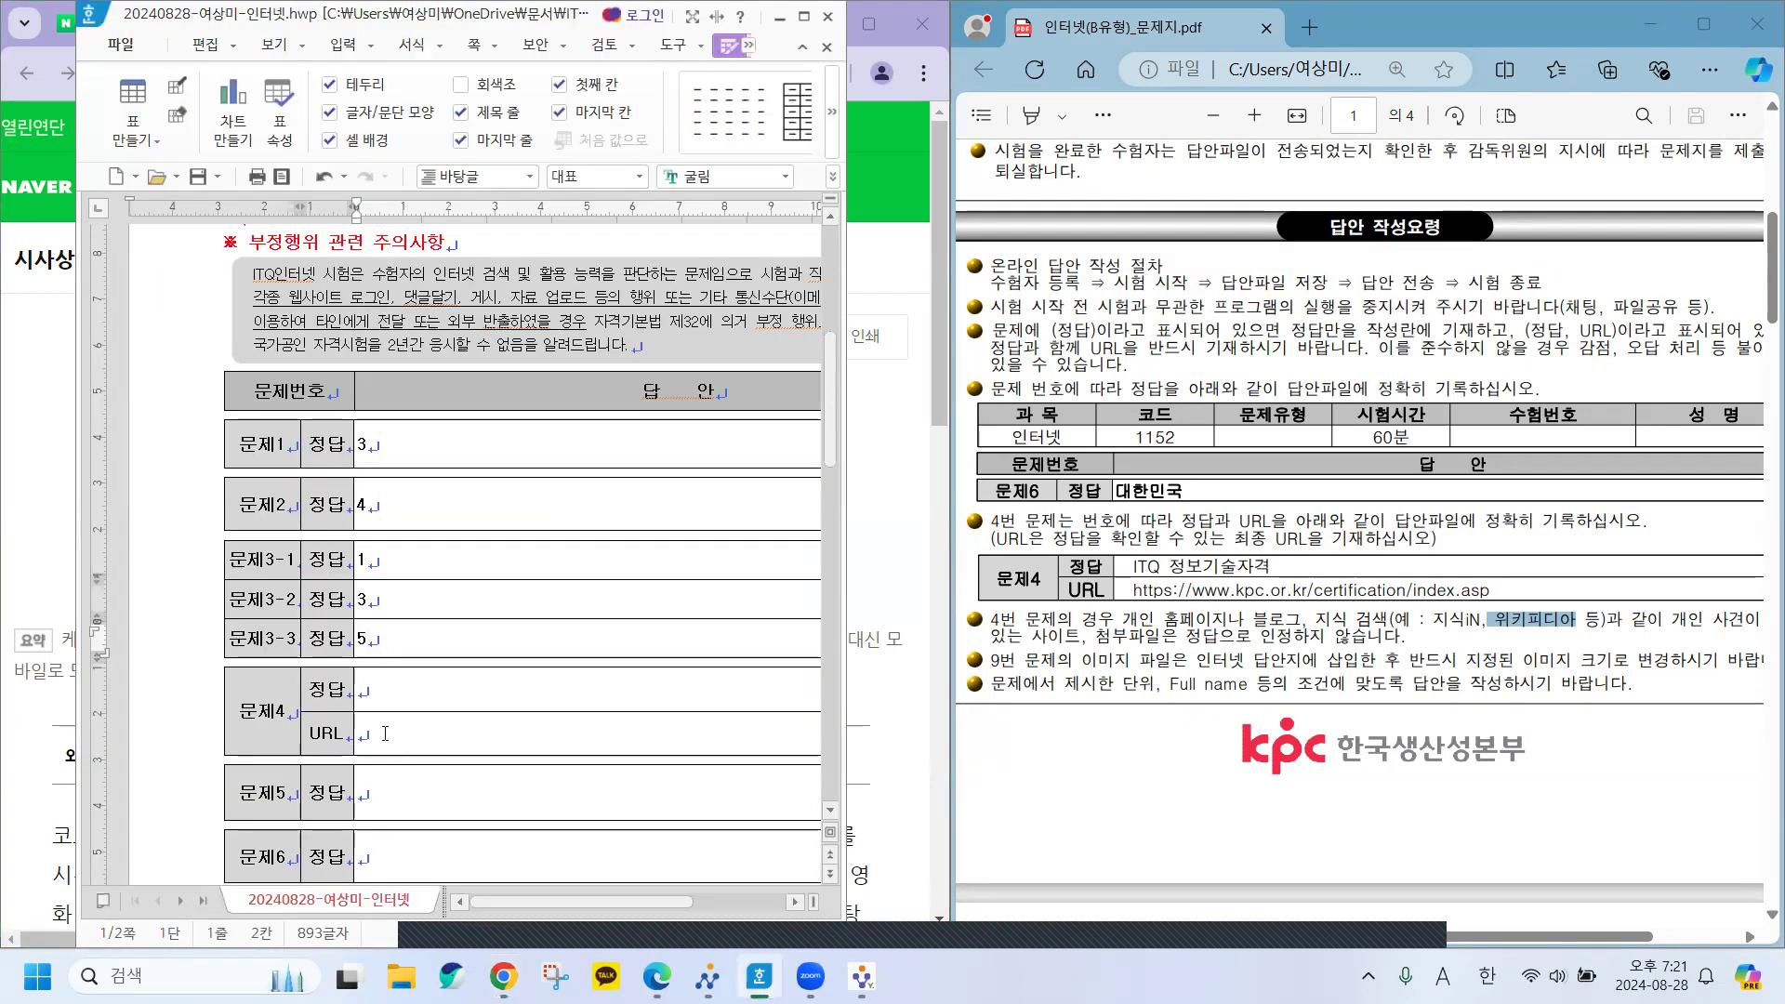
# Paste the terms.naver.com entry URL as plain text into the 문제4 URL cell.
pyautogui.click(385, 734)
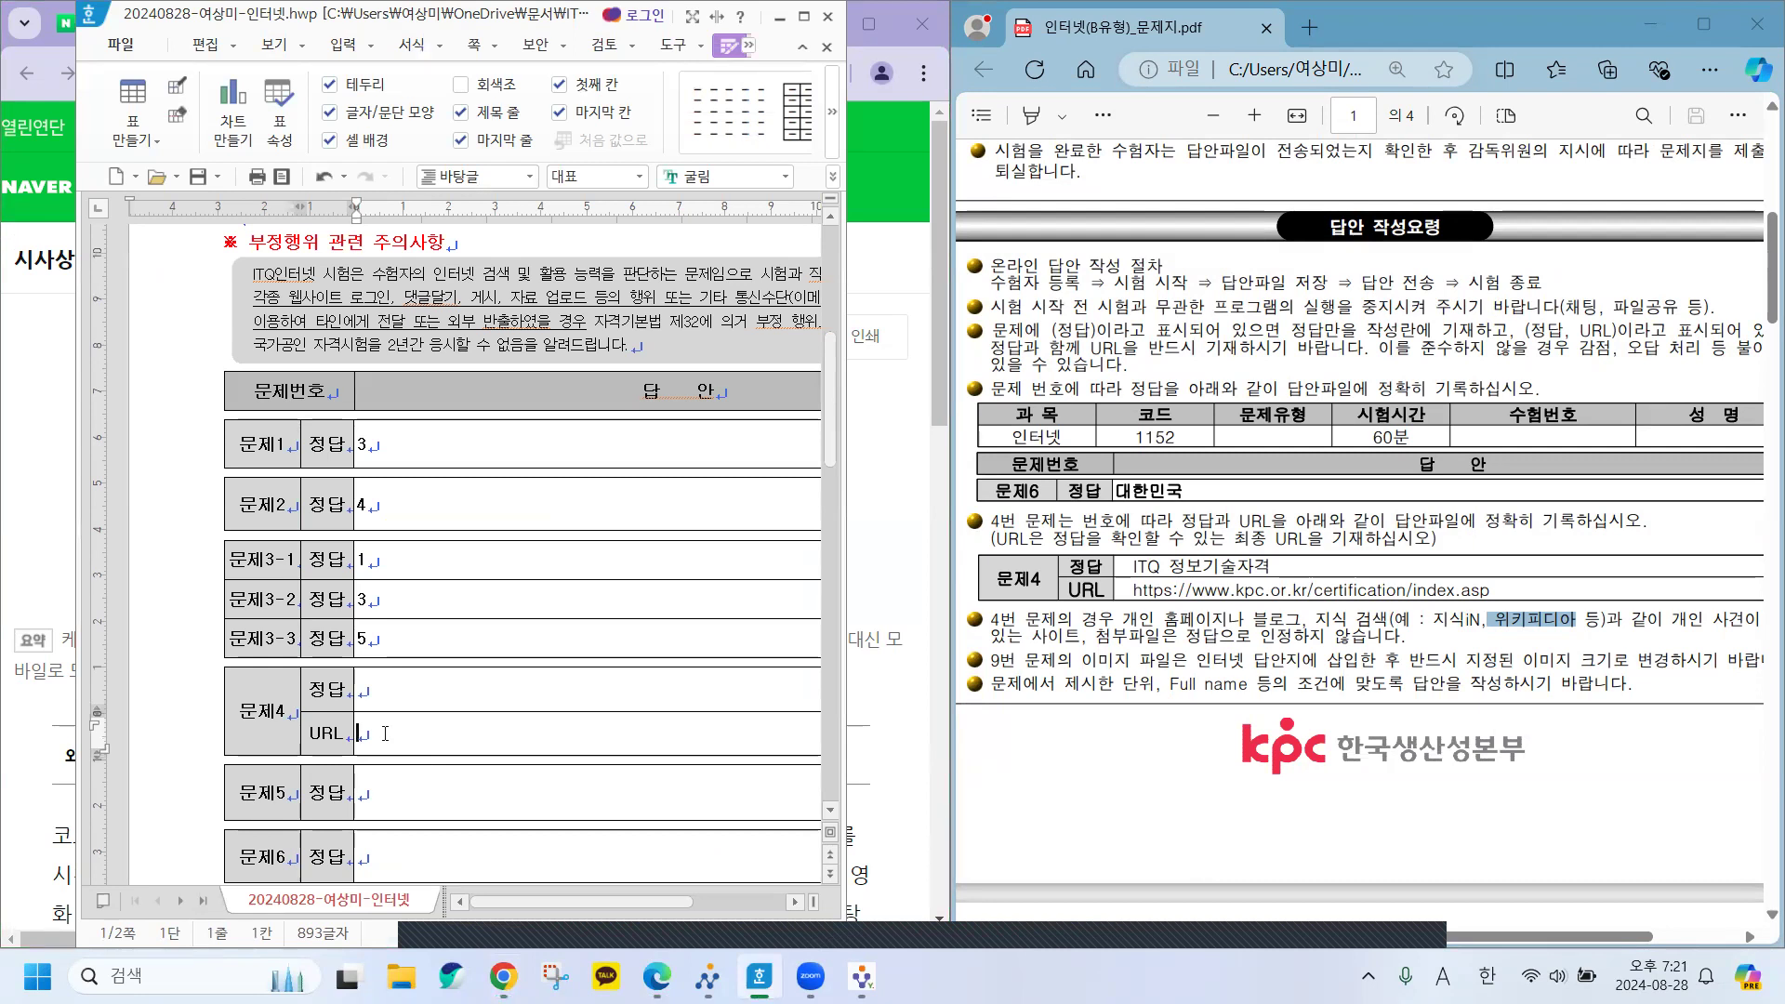
pyautogui.hotkey('ctrl', 'v')
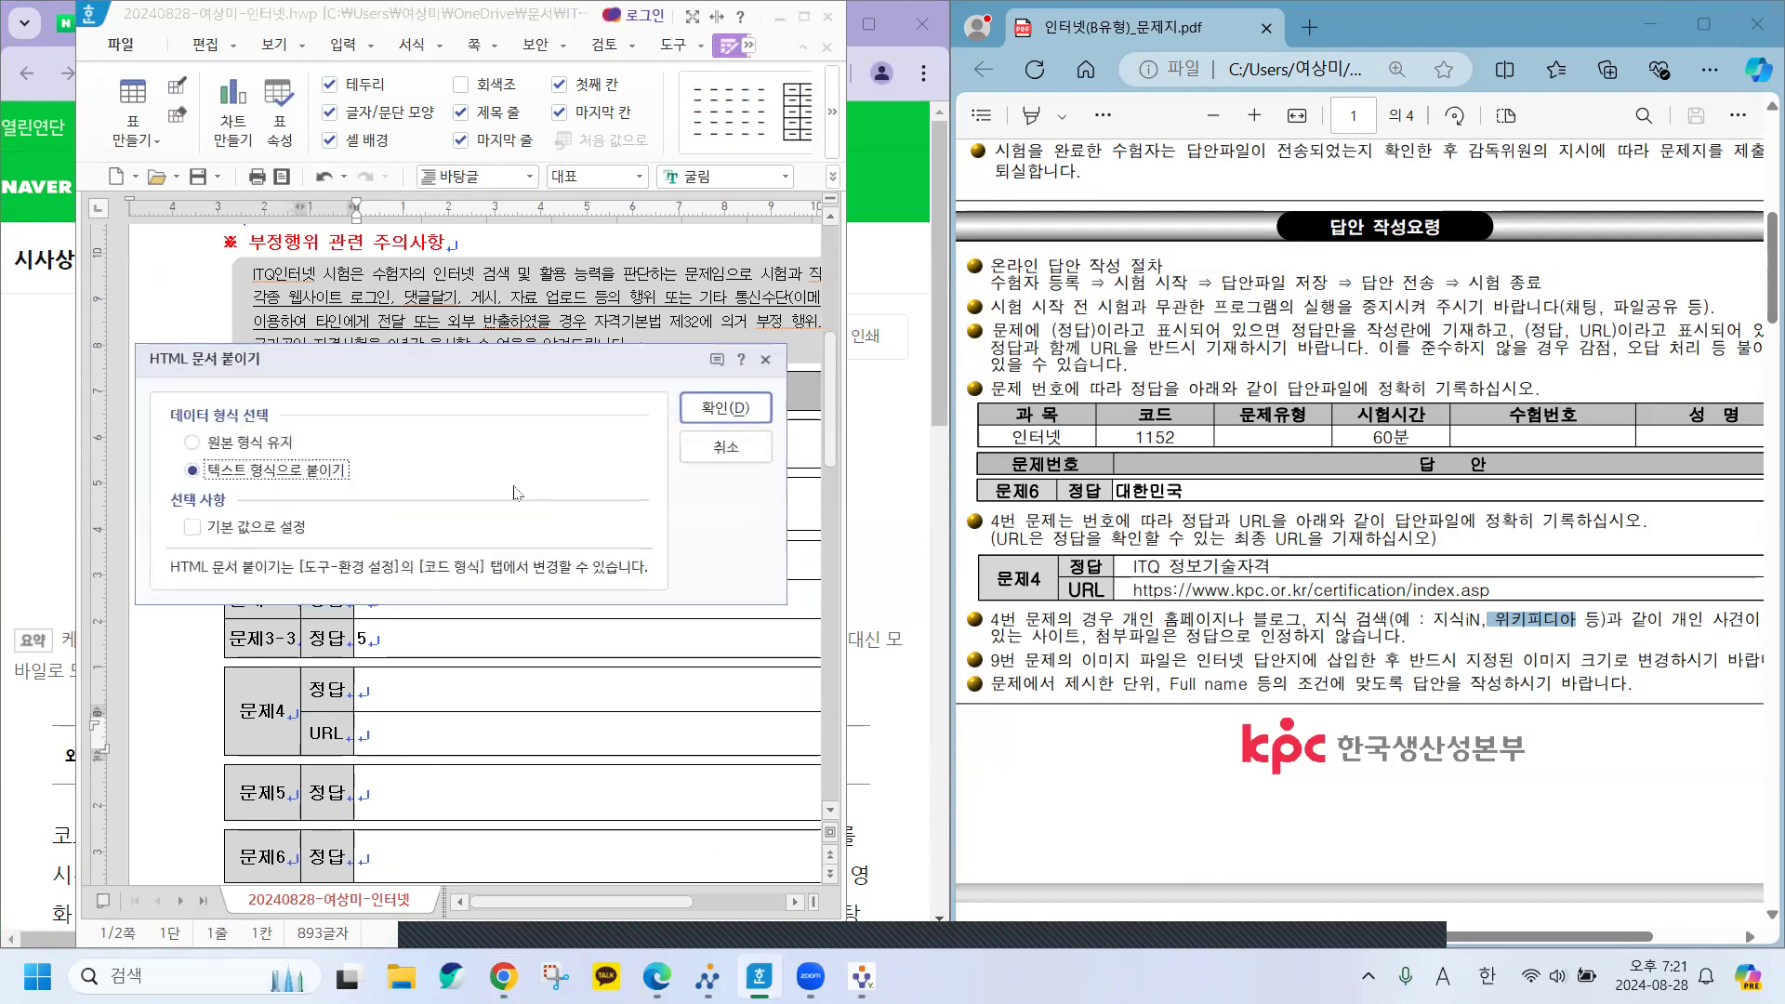
pyautogui.press('Return')
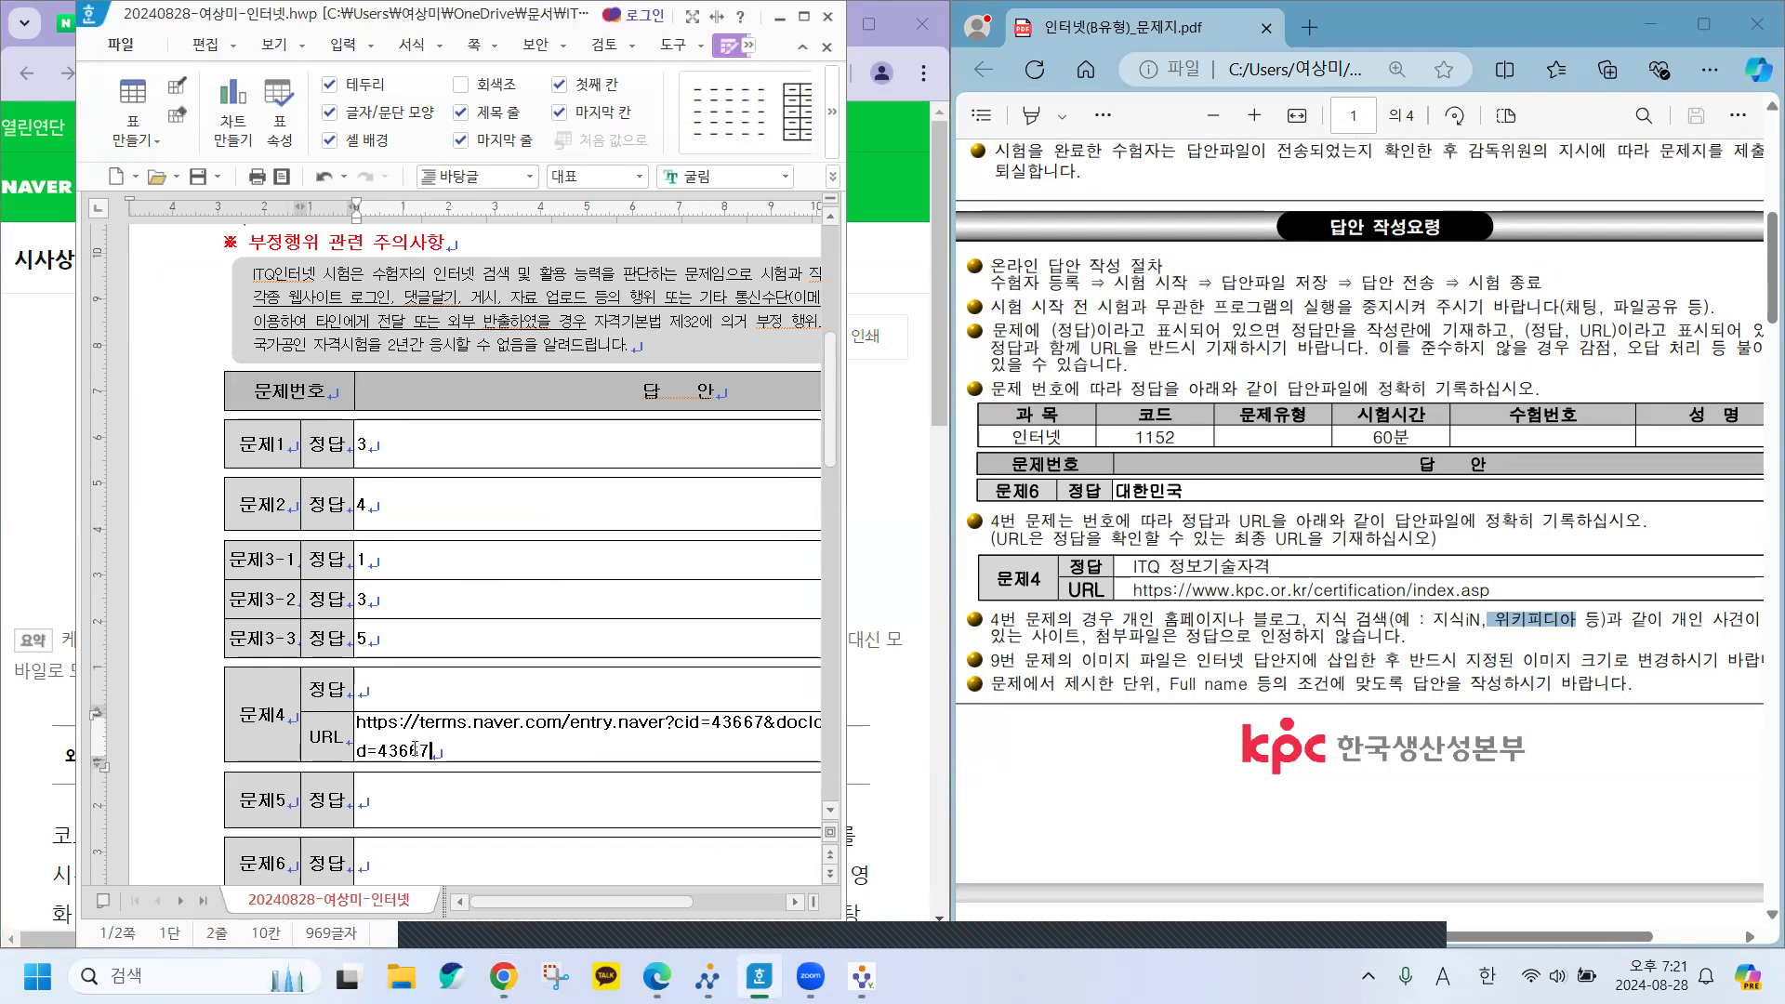
# Type 코드제로 as the 문제4 answer, then select the entry title back in Chrome.
pyautogui.click(388, 682)
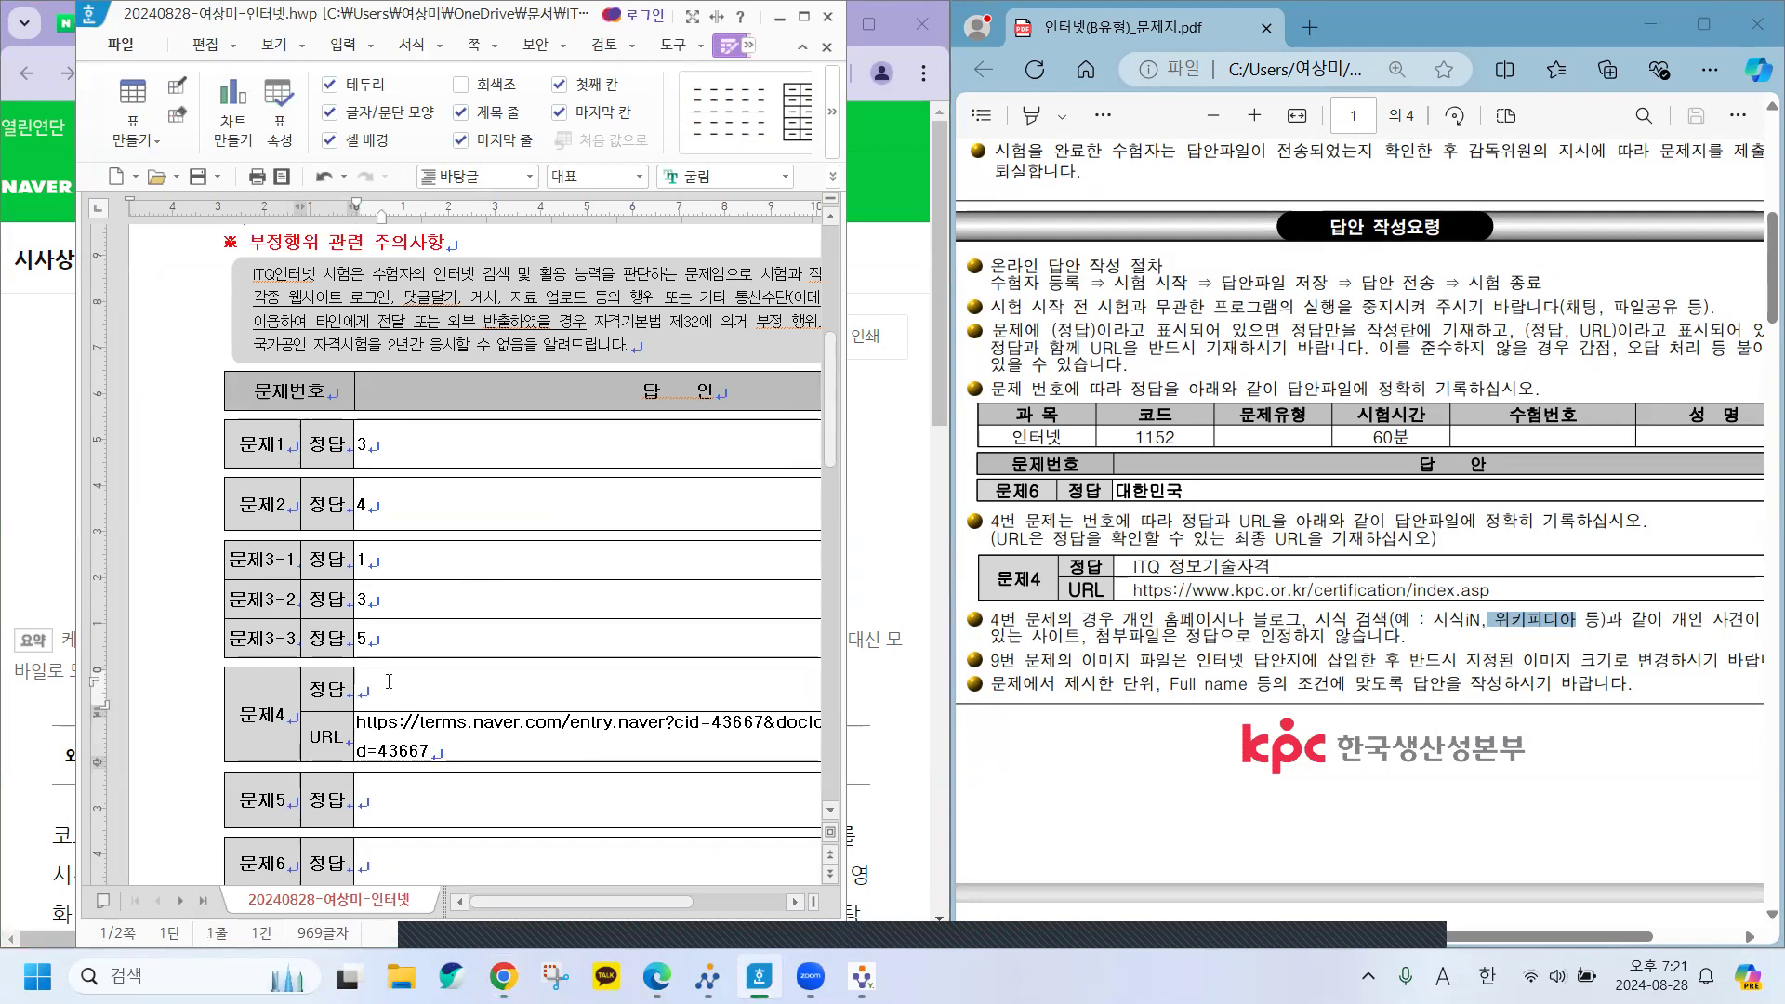
pyautogui.write('코드제로')
pyautogui.scroll(1, 387, 693)
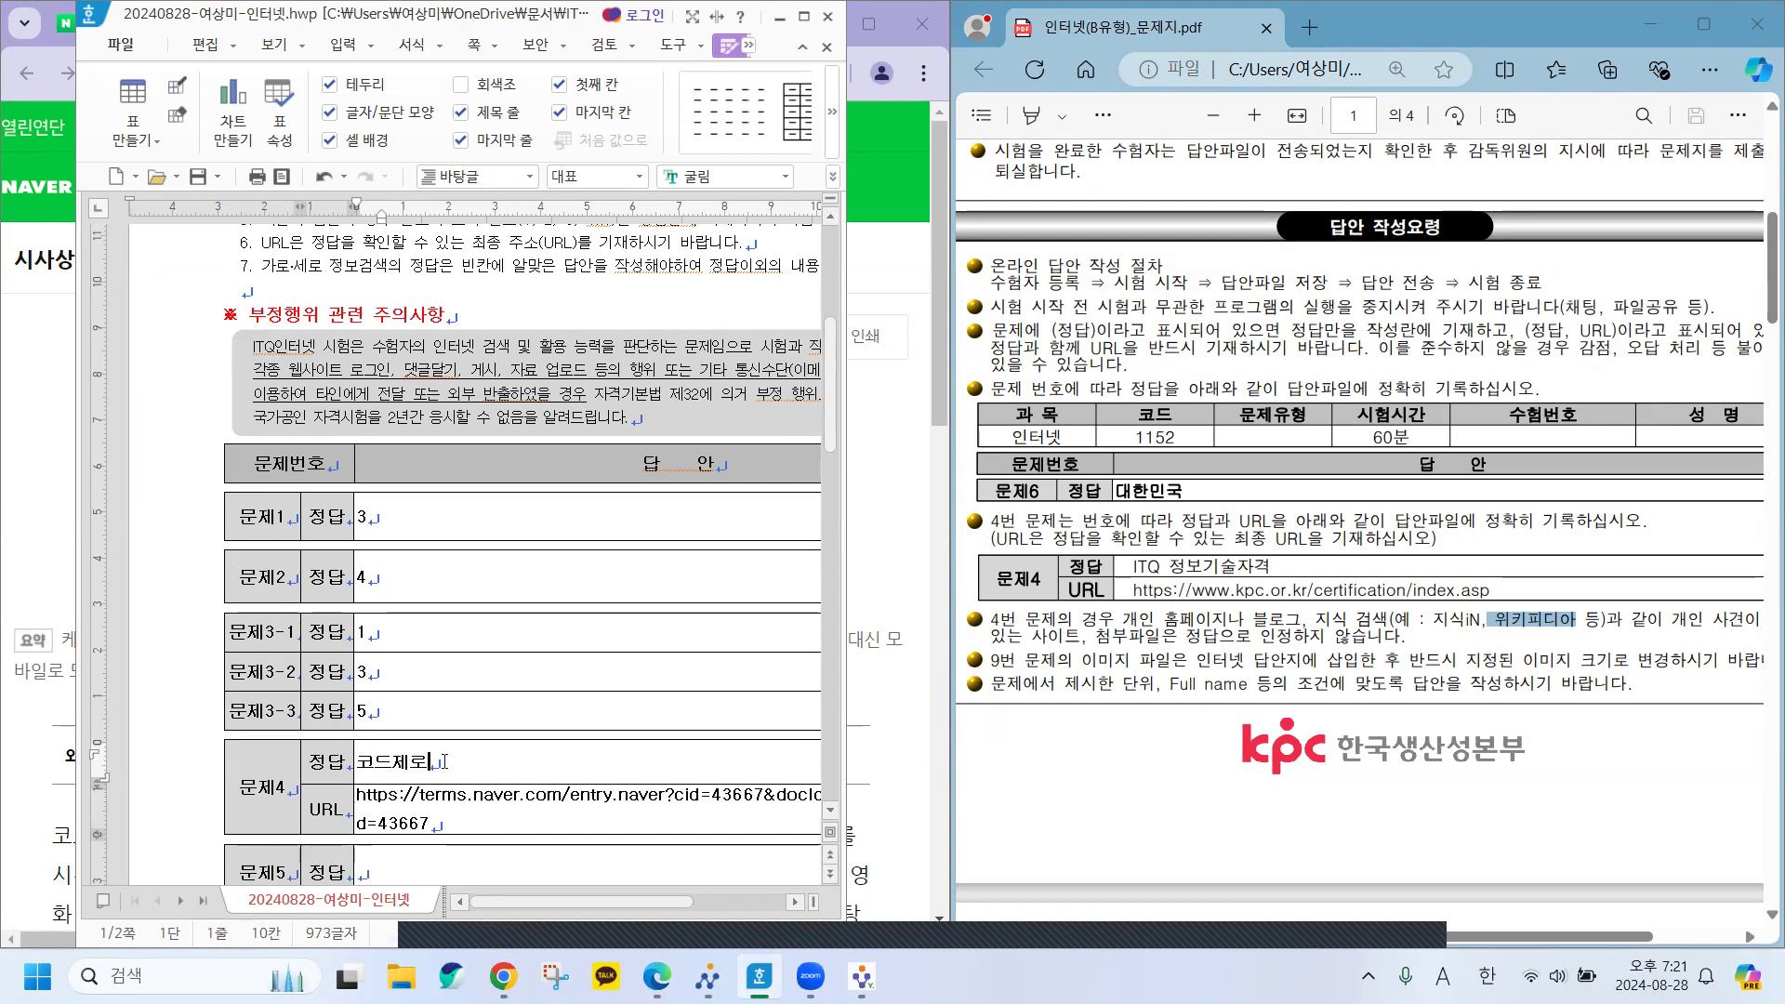
pyautogui.click(444, 761)
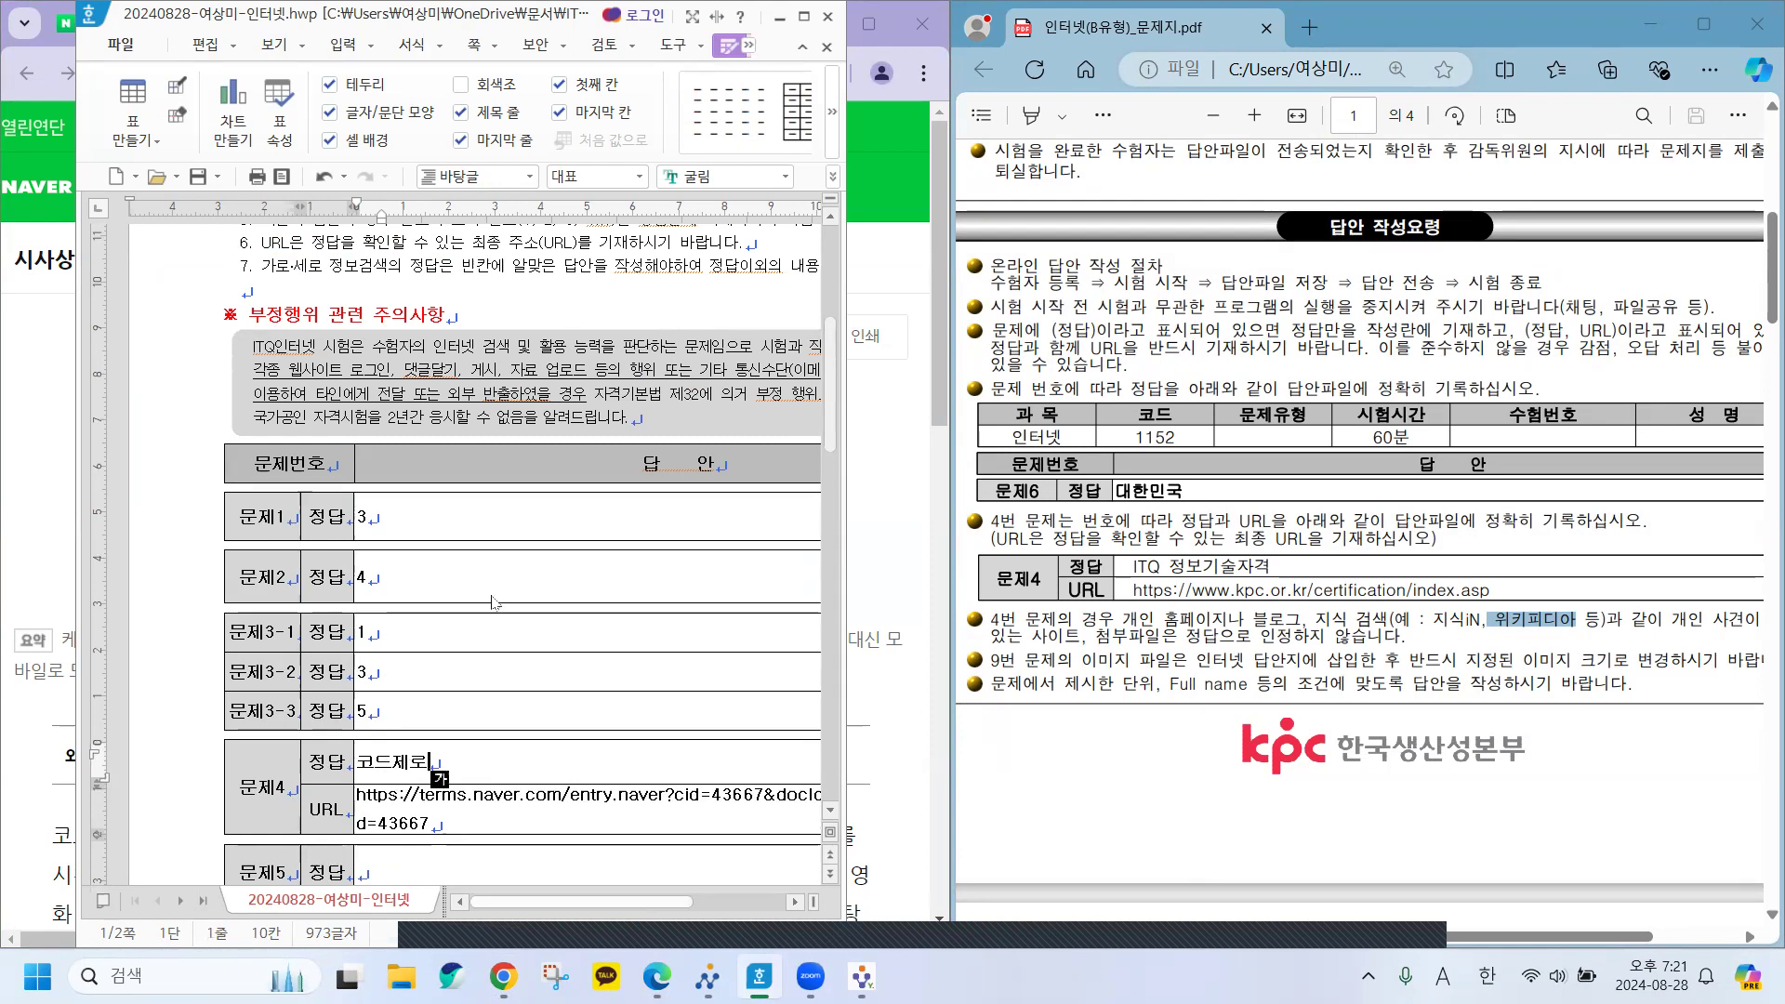
pyautogui.hotkey('alt', 'Tab')
pyautogui.moveTo(391, 507); pyautogui.dragTo(539, 512)
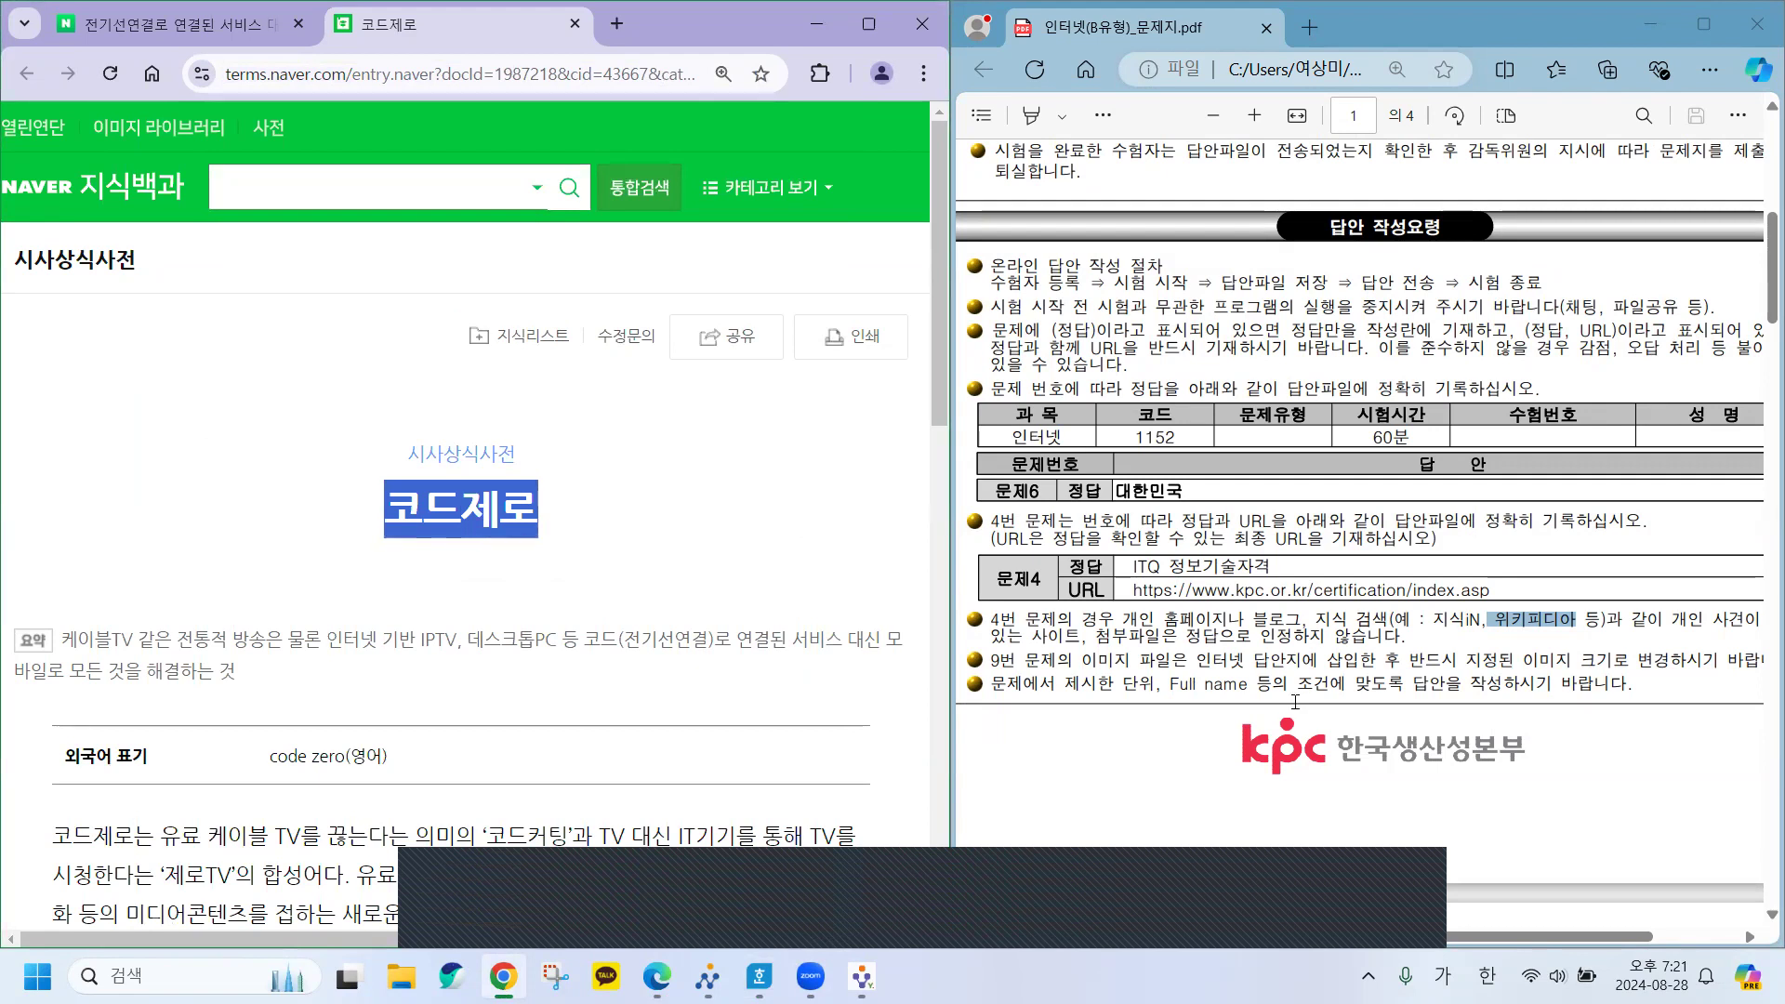
# Close the 코드제로 entry tab and return to the Naver home page.
pyautogui.scroll(-8, 1288, 636)
pyautogui.scroll(-15, 1287, 636)
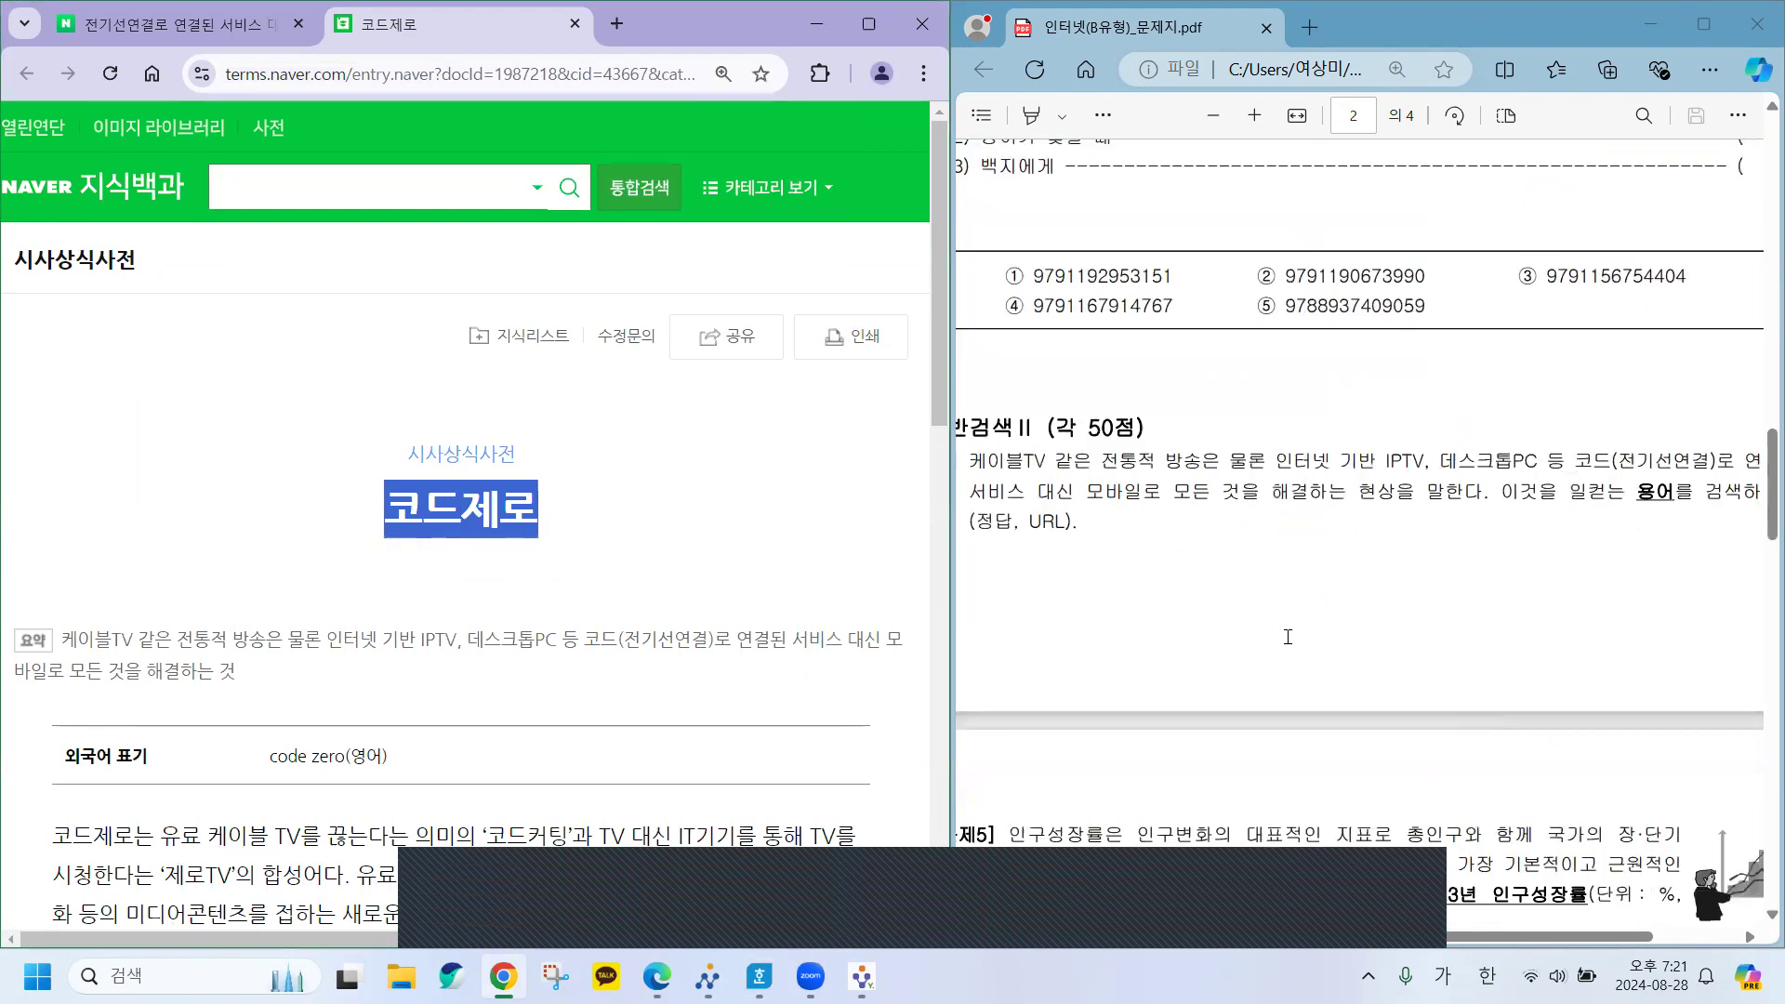
pyautogui.scroll(4, 1288, 636)
pyautogui.scroll(-6, 1287, 636)
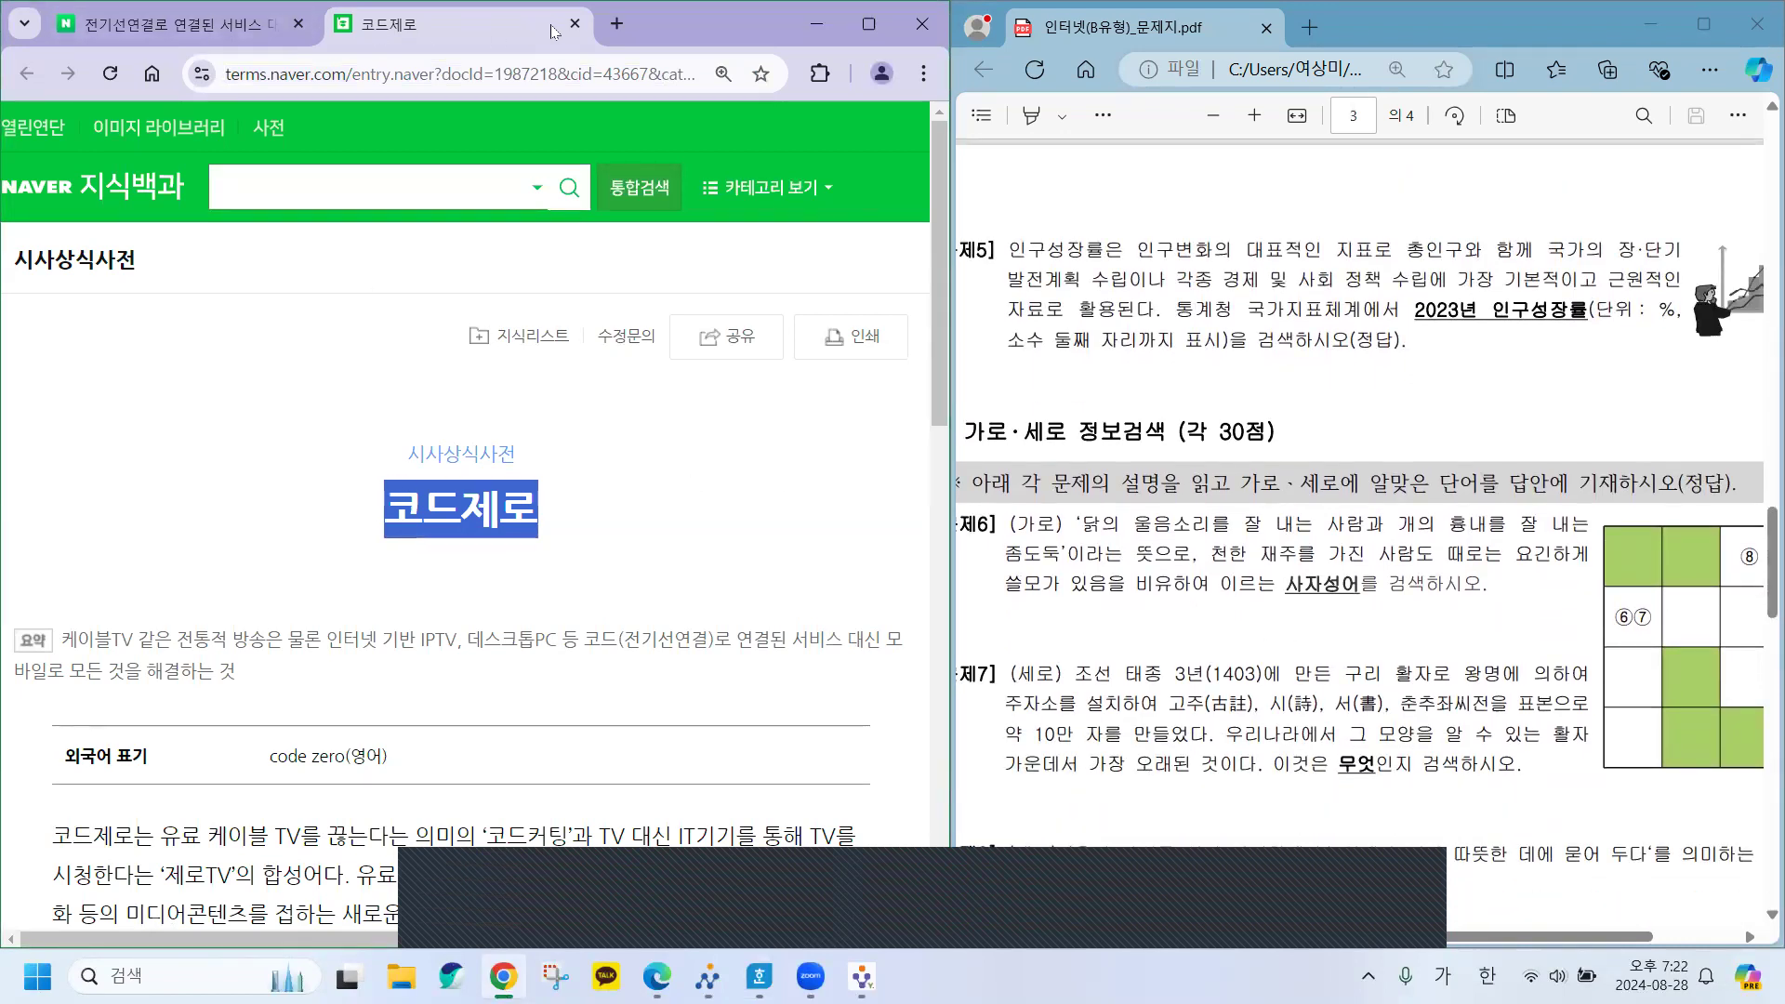
pyautogui.click(574, 24)
pyautogui.click(86, 144)
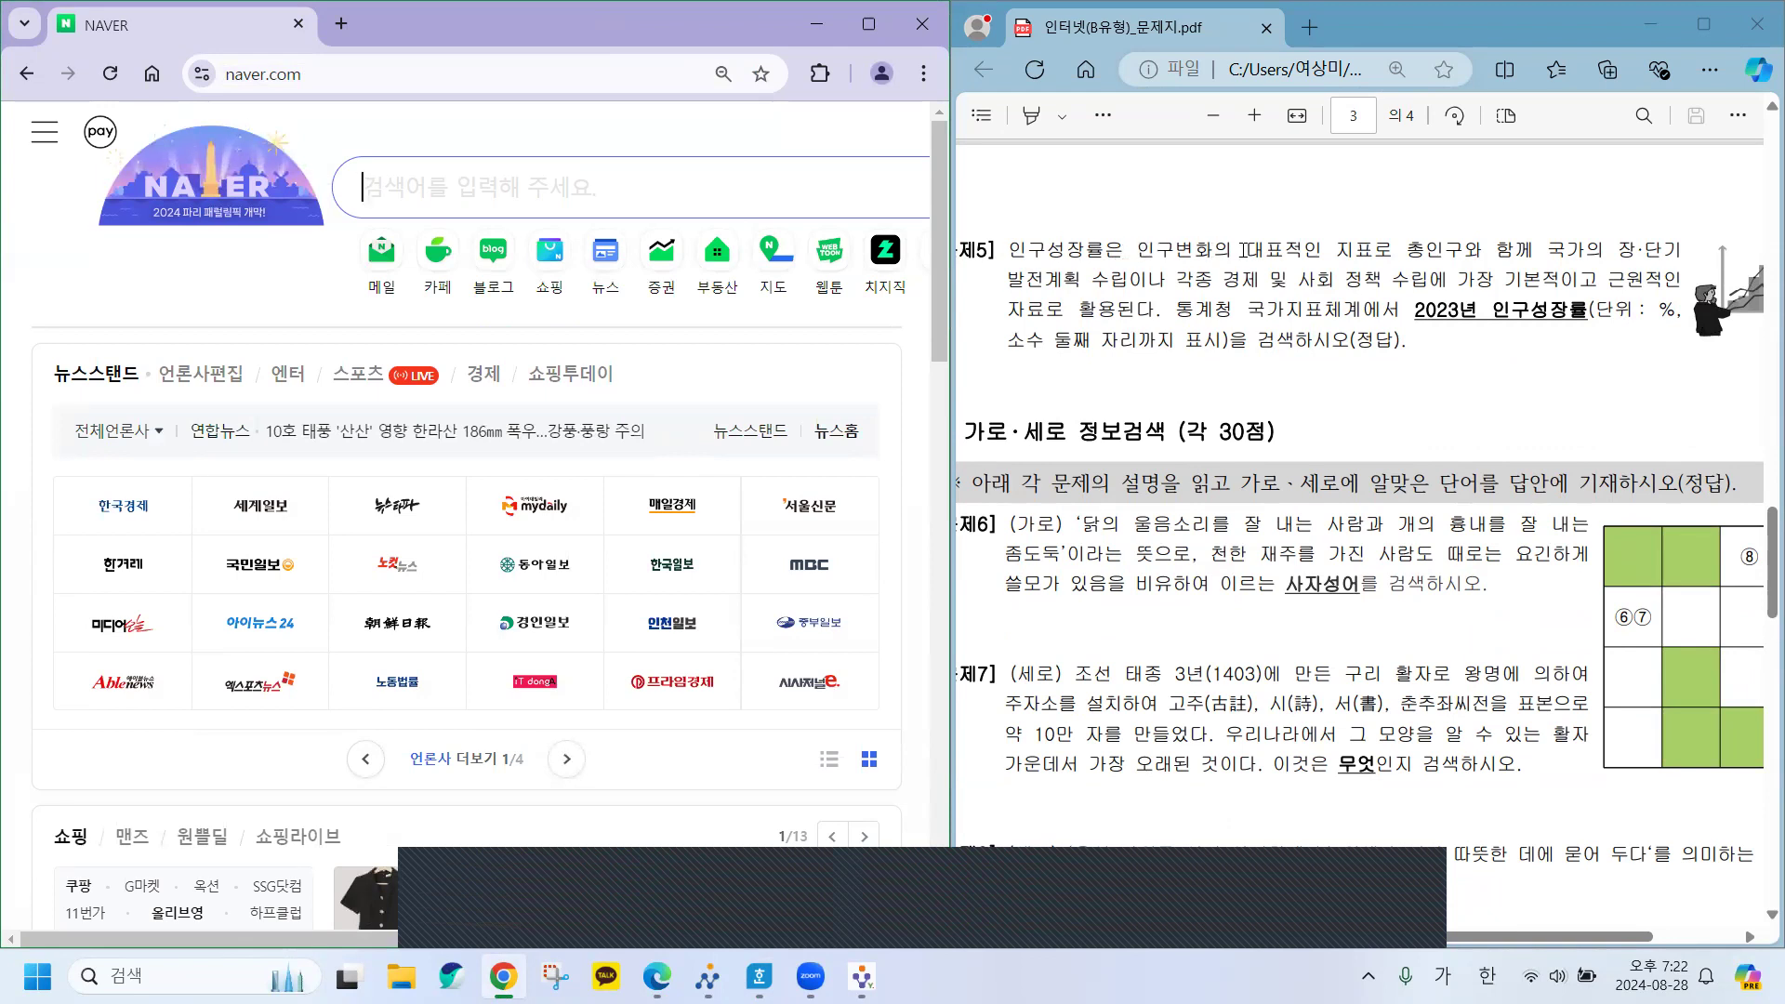
# Read 문제5 about the 2023 인구성장률 from 통계청, selecting key terms in the PDF.
pyautogui.moveTo(1335, 249); pyautogui.dragTo(1378, 258)
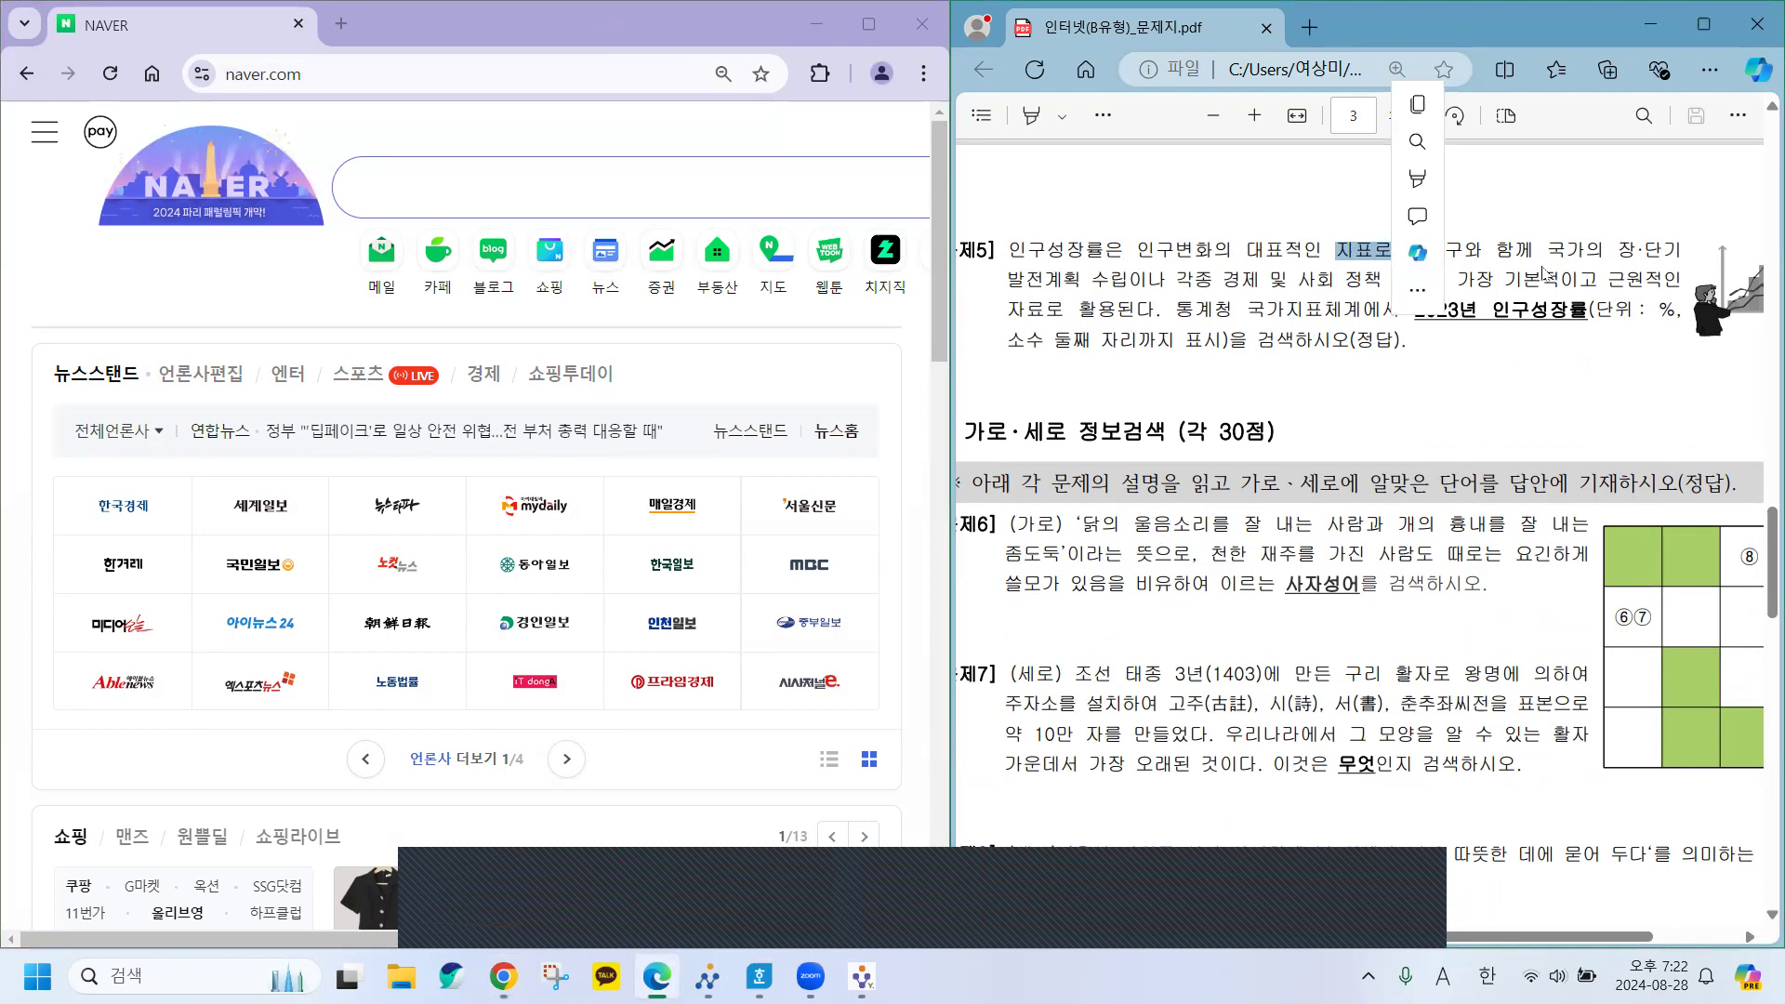
pyautogui.click(1417, 252)
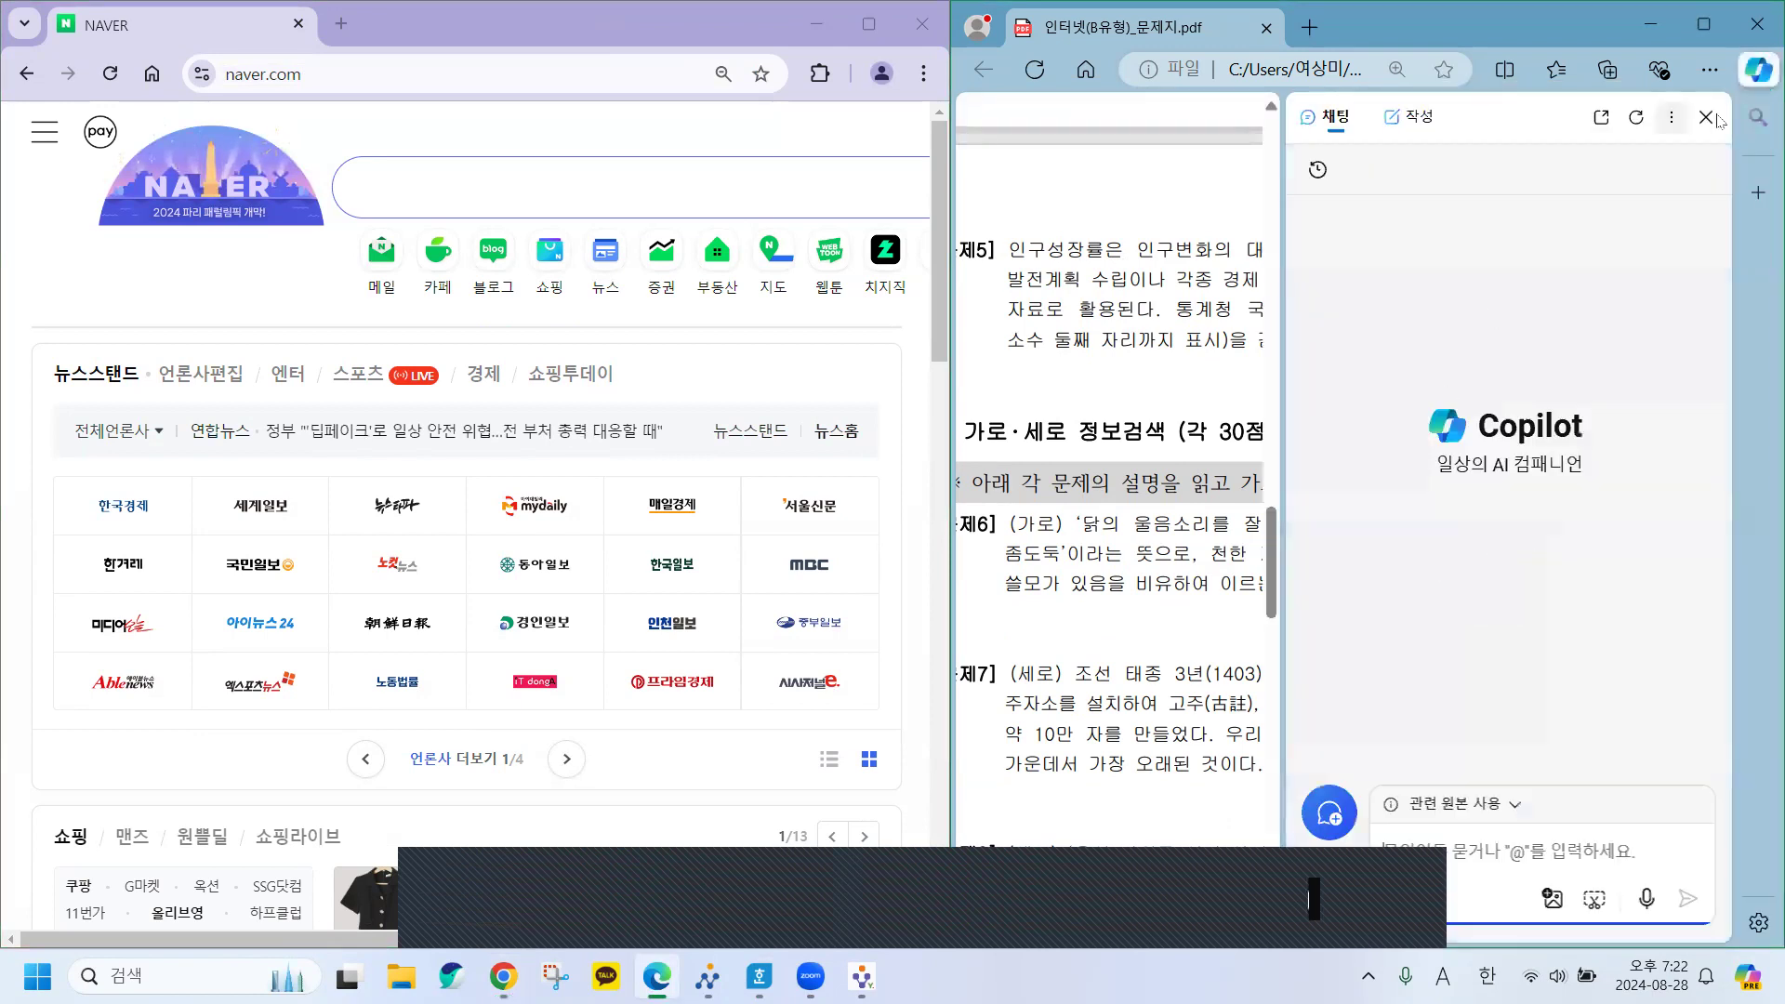
pyautogui.click(1706, 117)
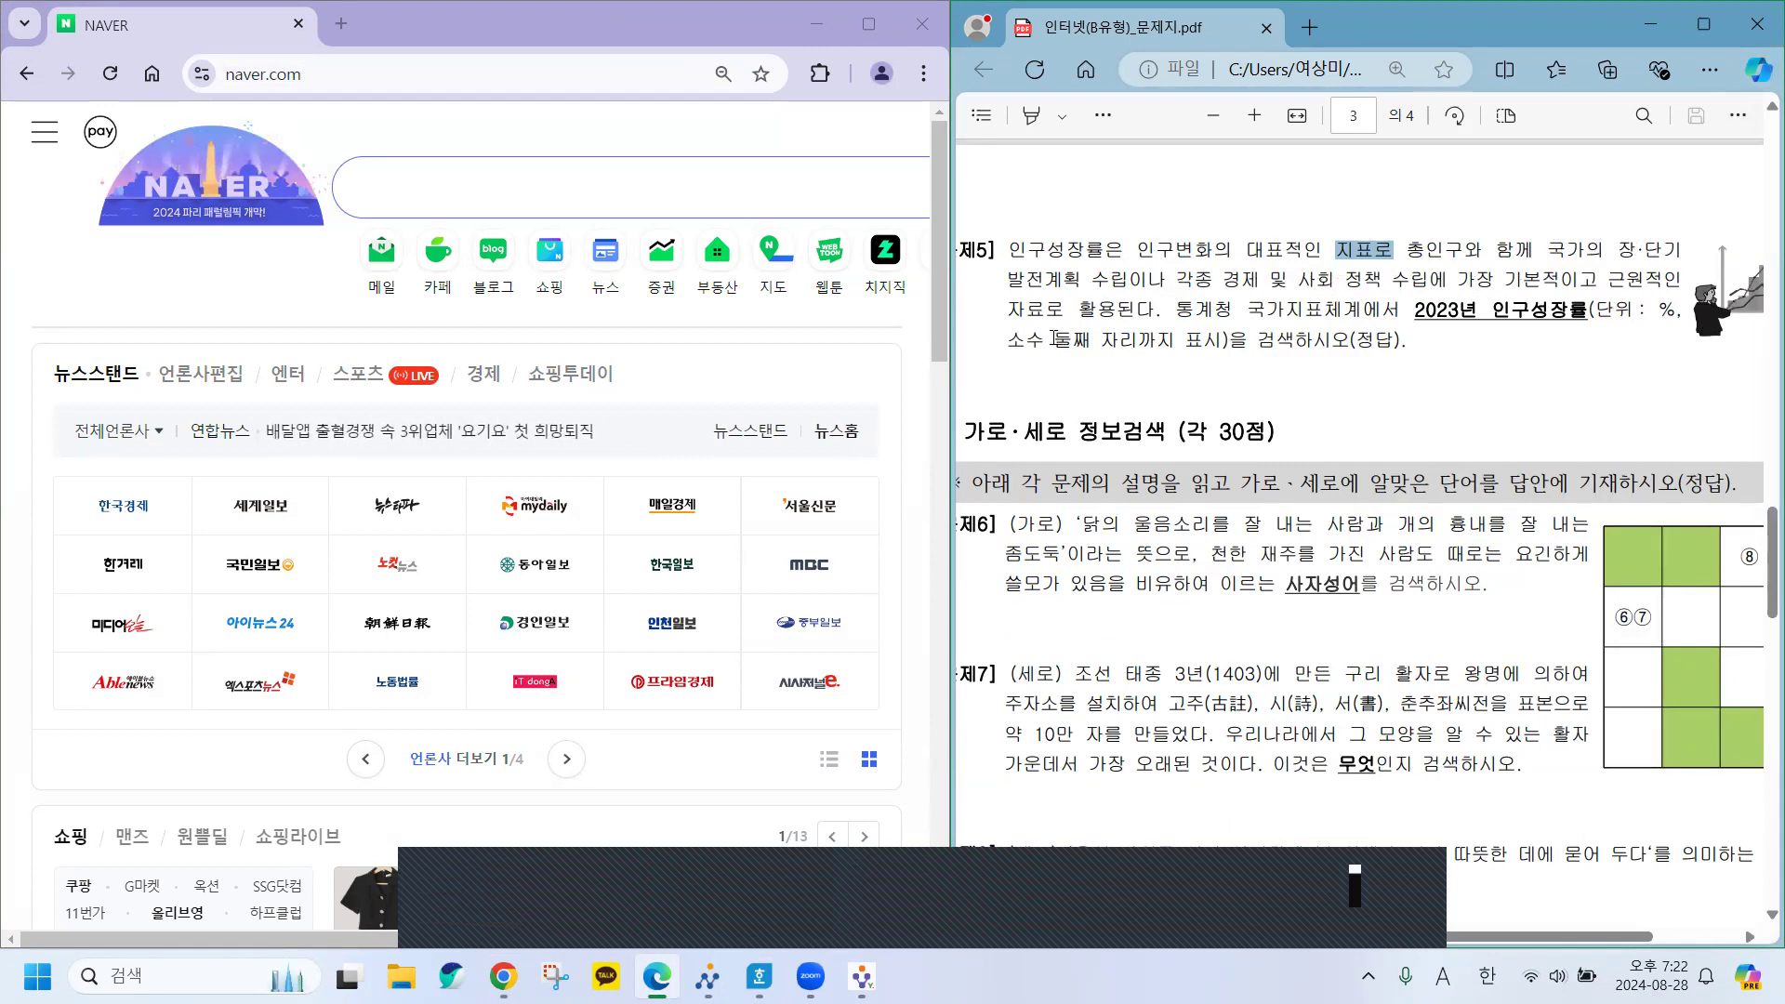
pyautogui.moveTo(1162, 309); pyautogui.dragTo(1405, 324)
pyautogui.click(1252, 310)
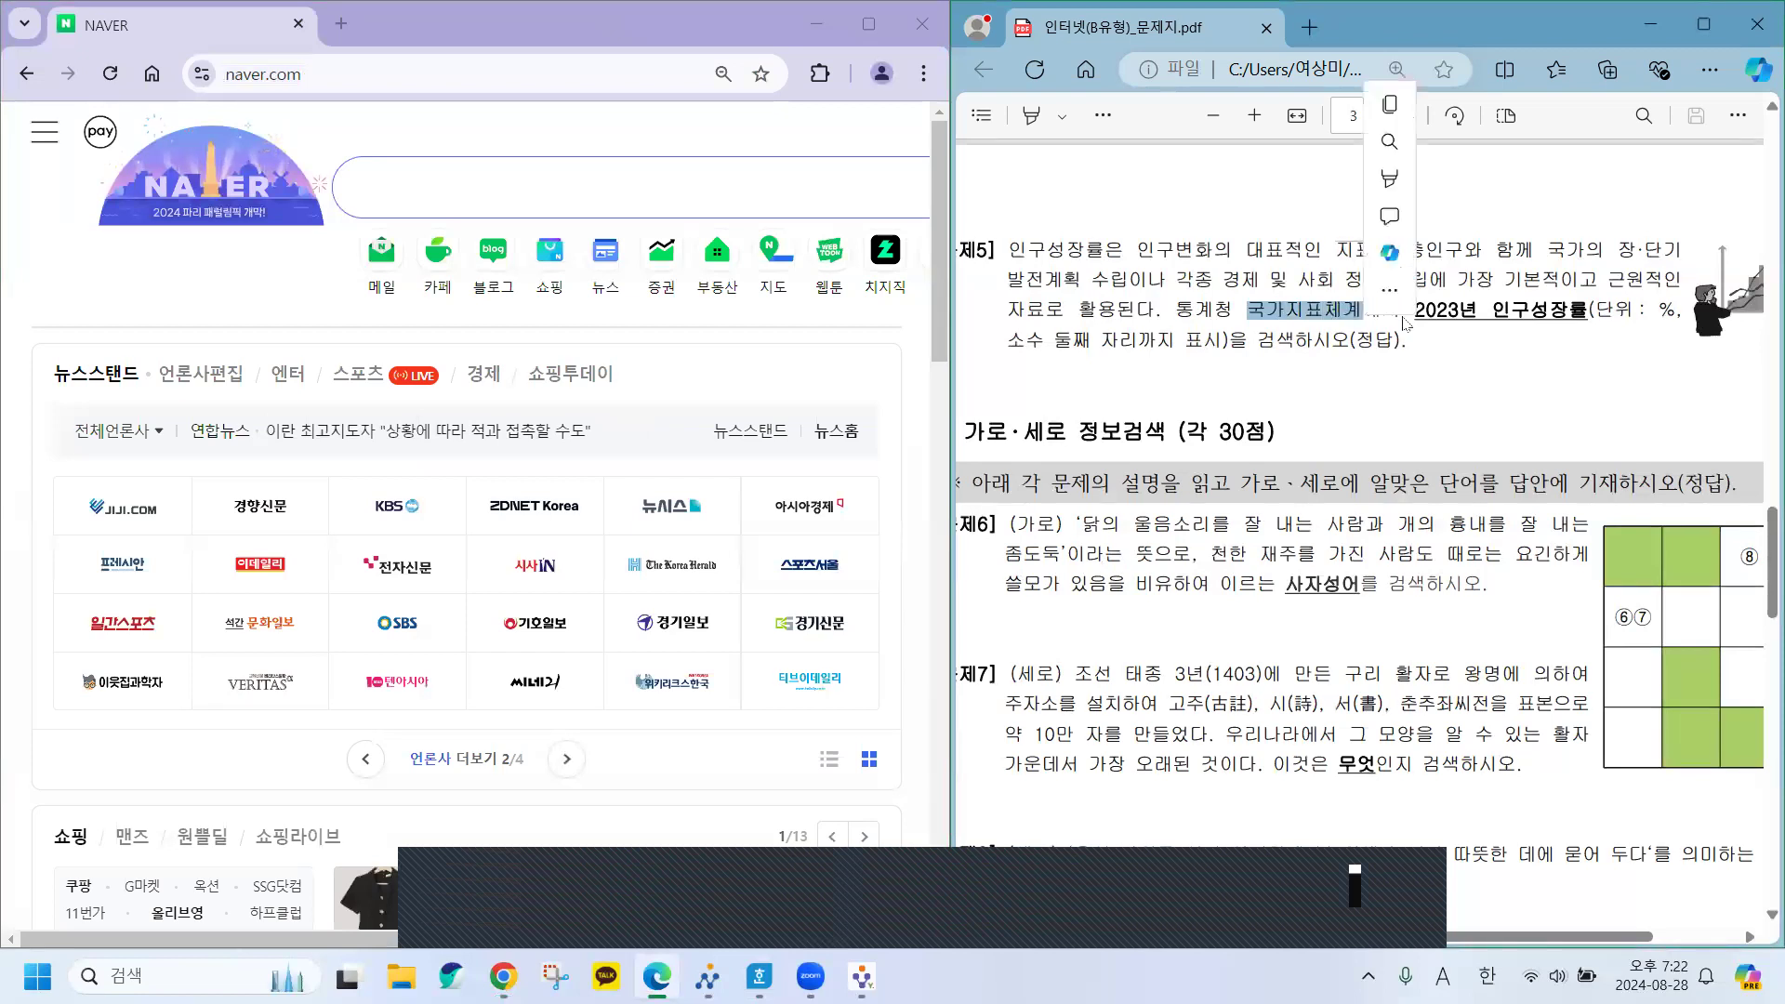
pyautogui.click(1492, 312)
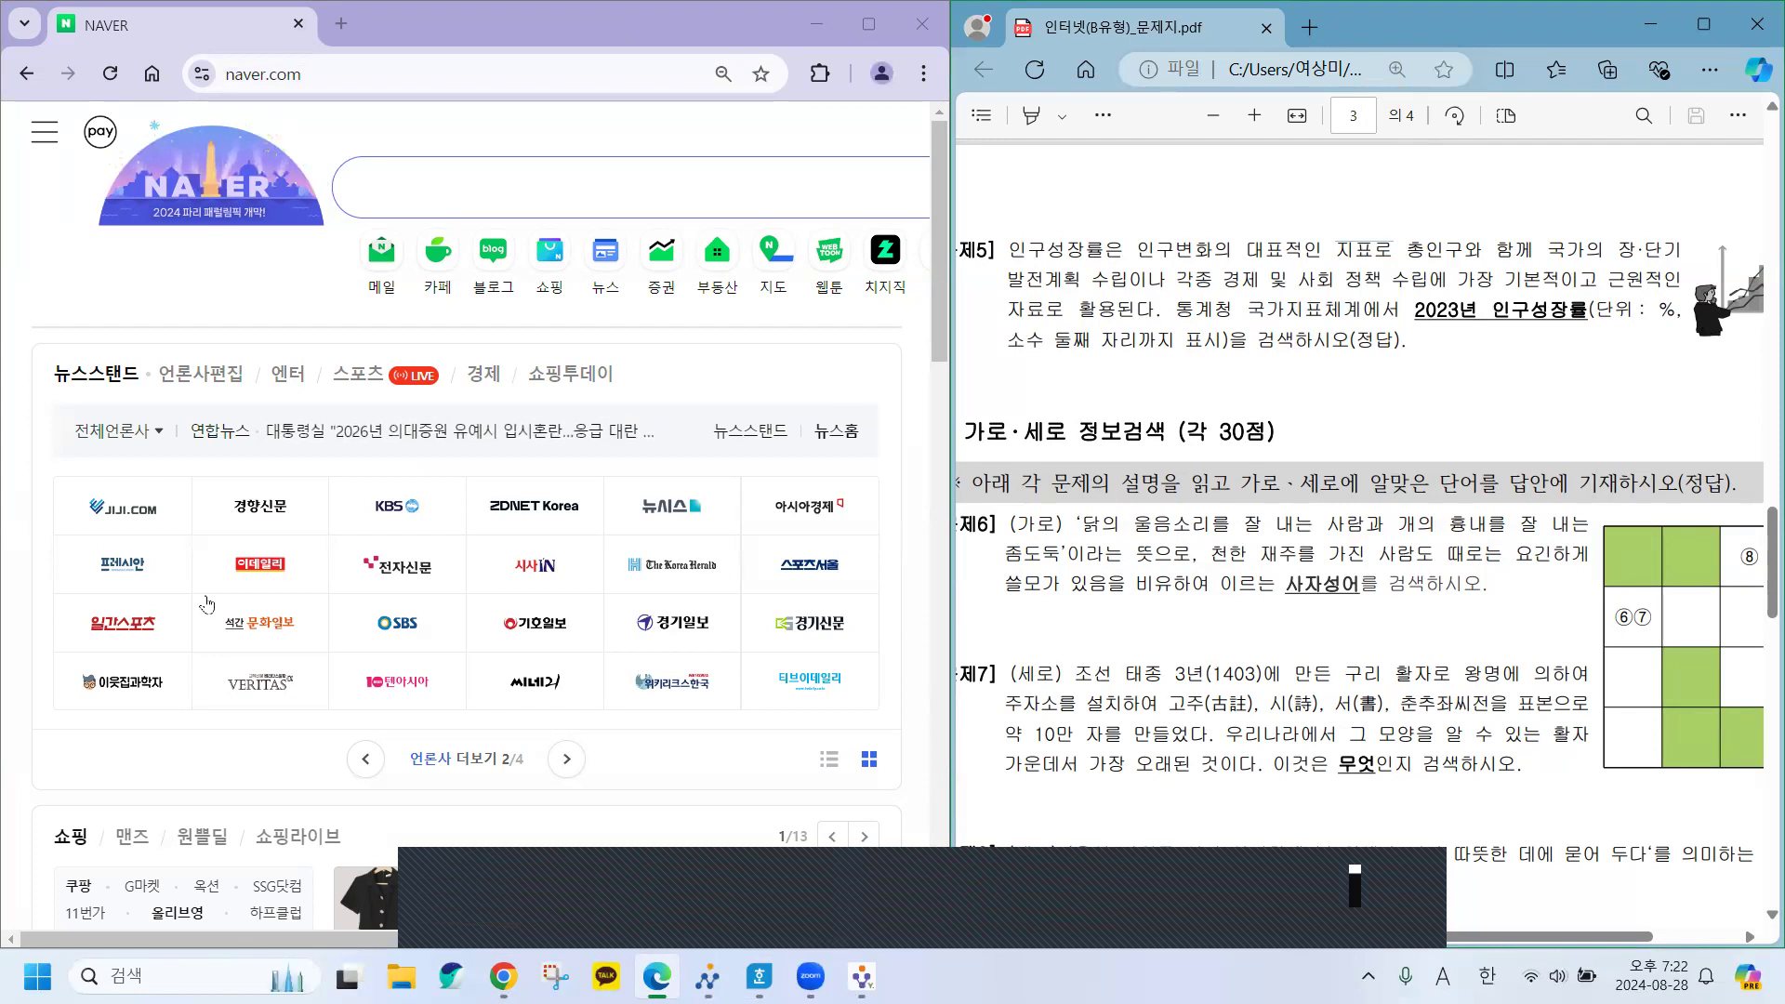
pyautogui.click(405, 200)
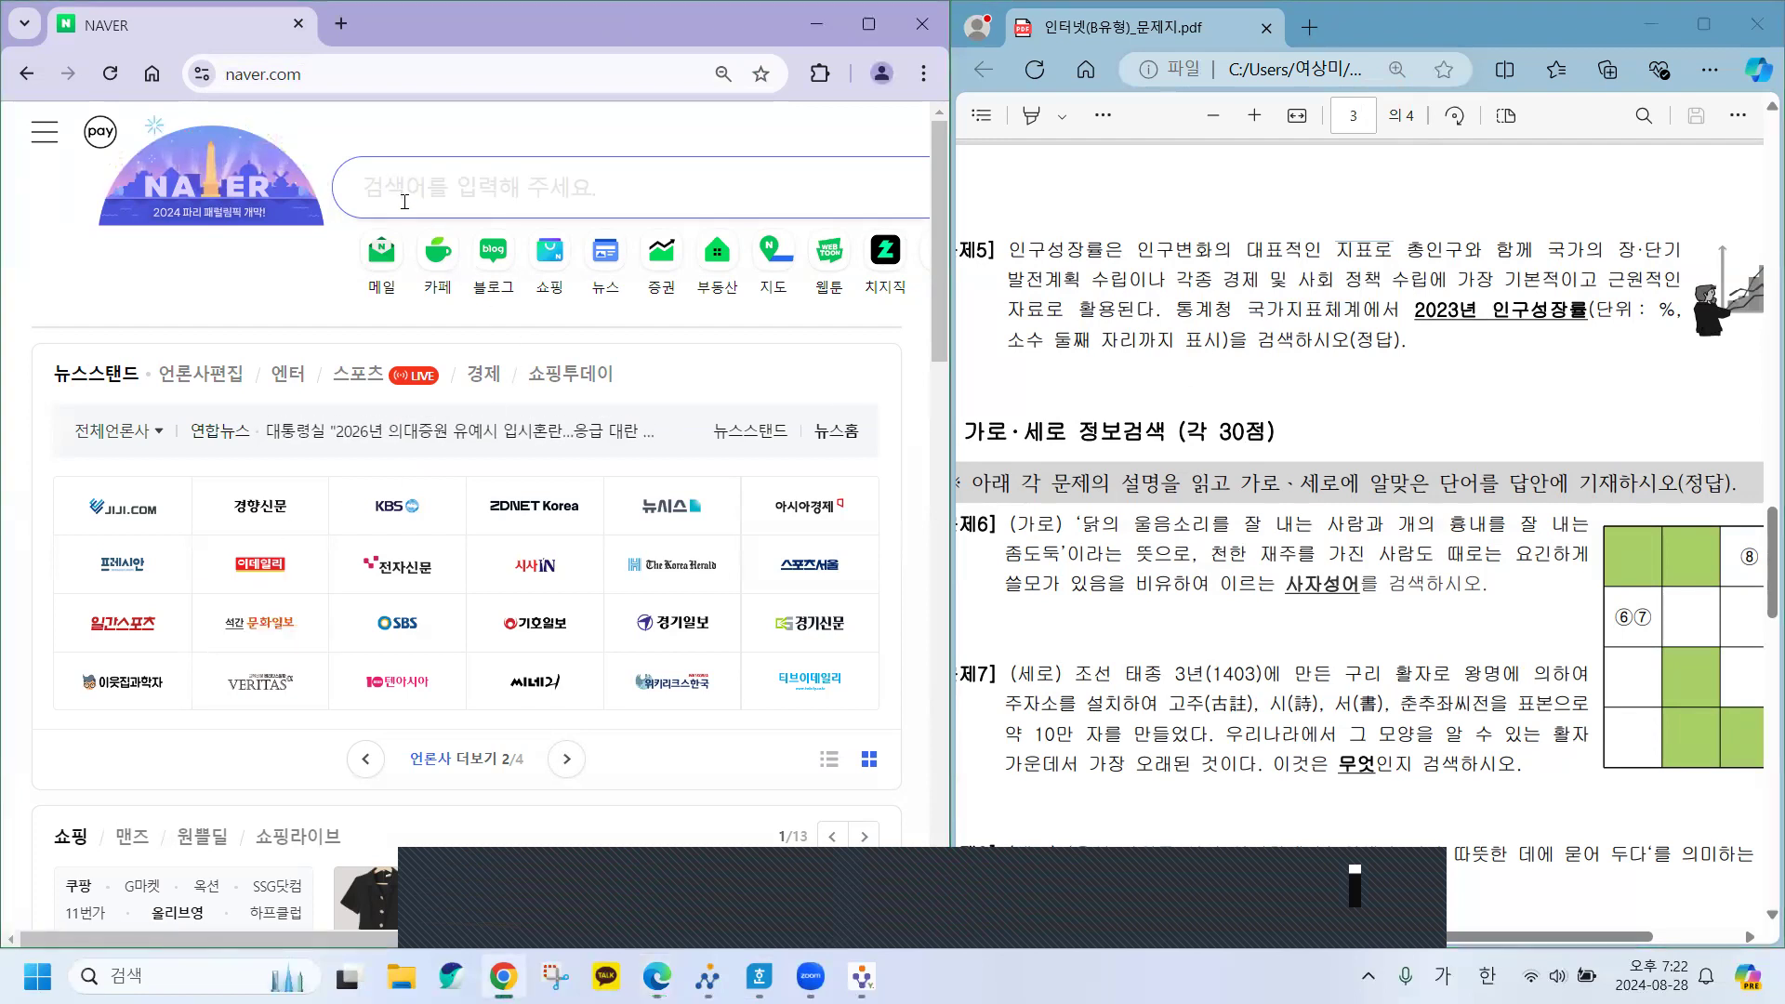
# Open kostat.go.kr via a Naver 통계청 search and run its integrated search for 인구성장률.
pyautogui.write('통계청')
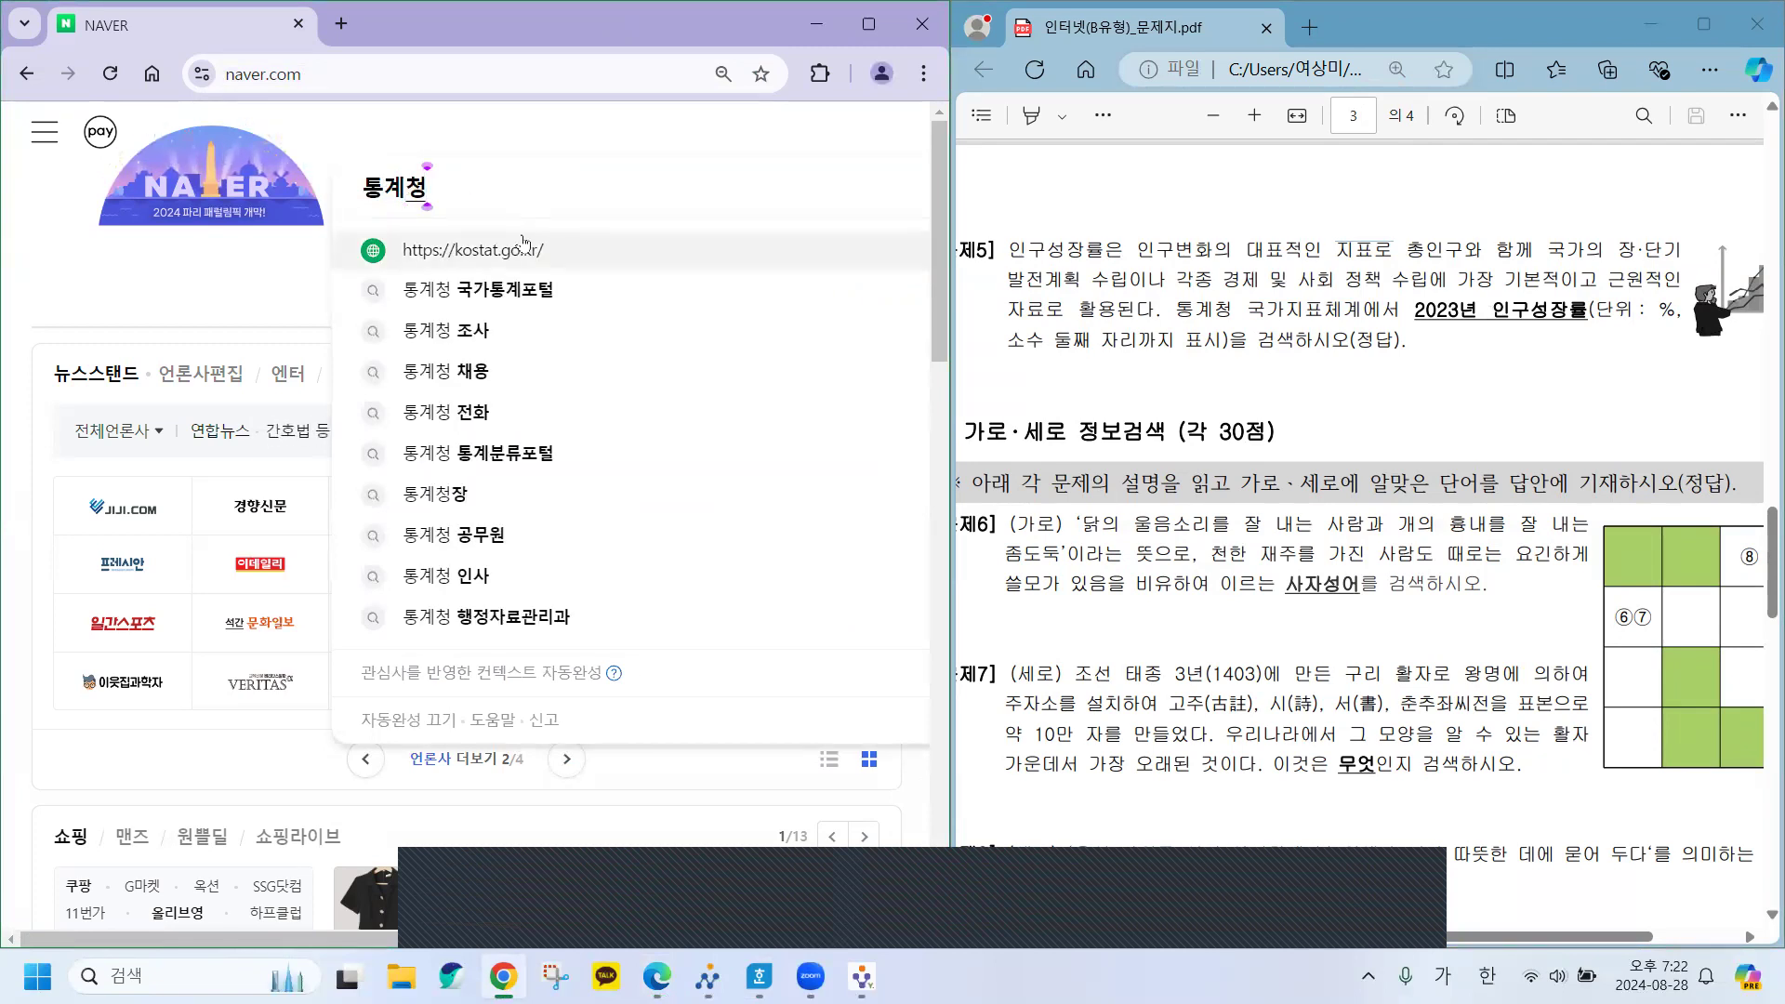
pyautogui.click(496, 251)
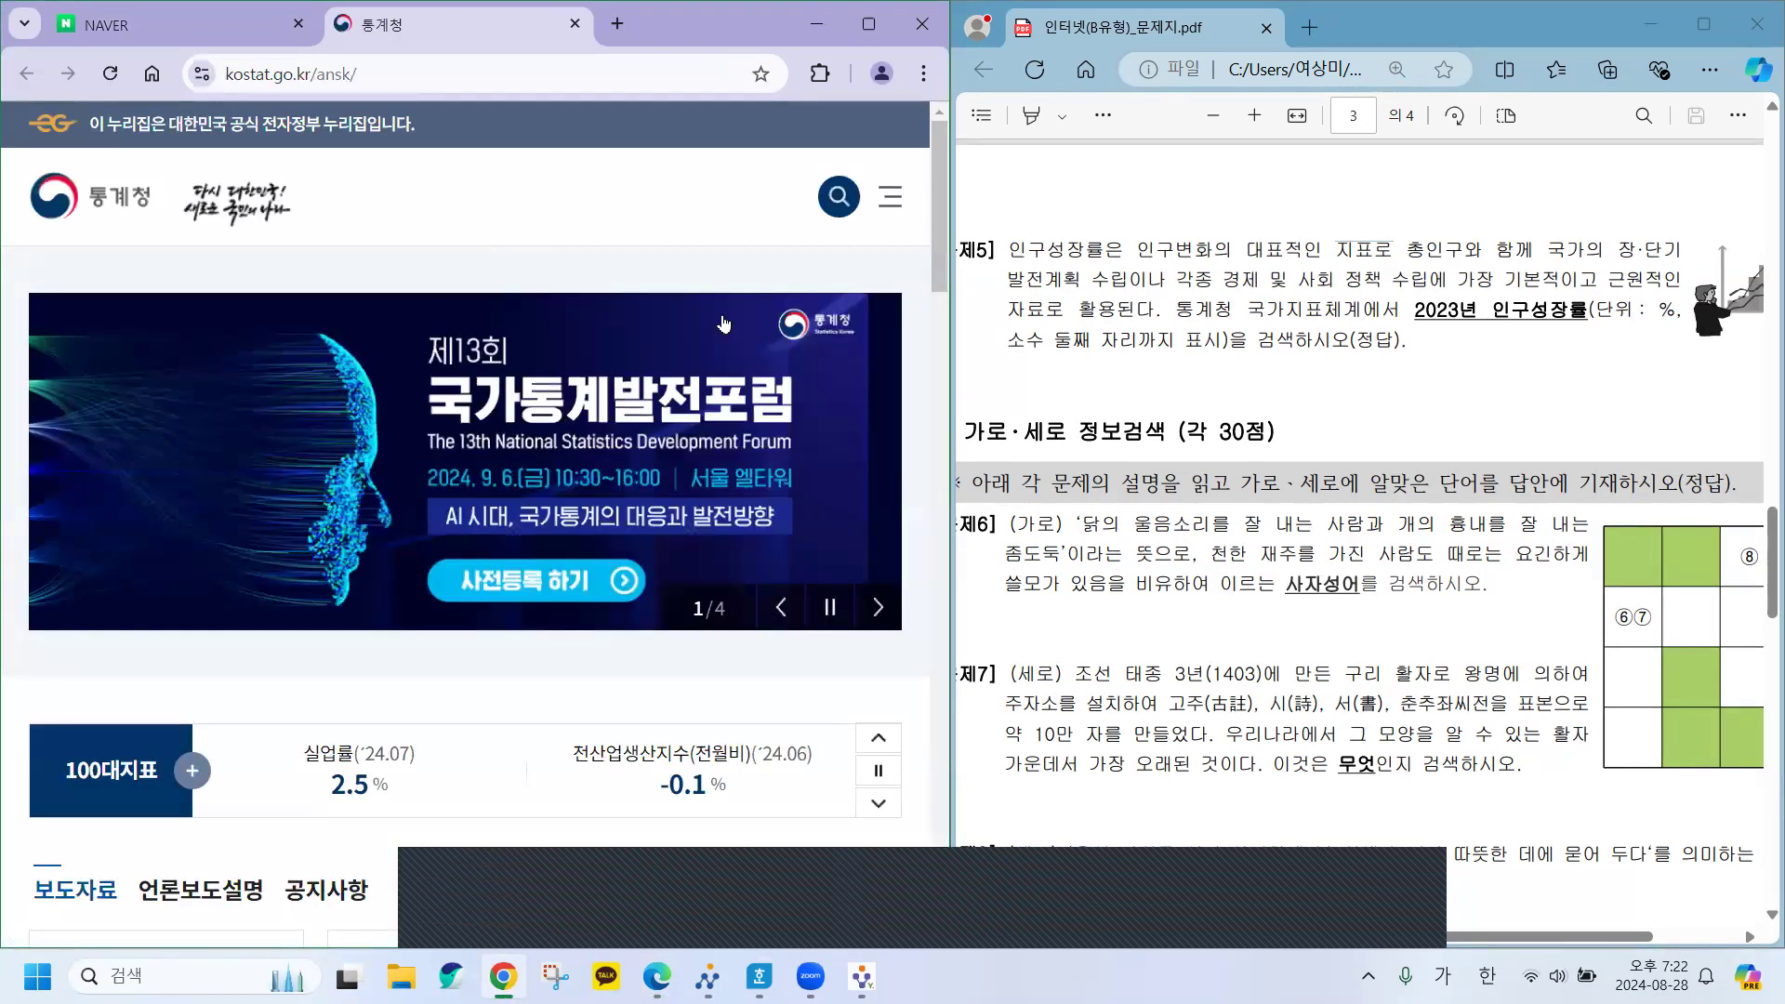
pyautogui.click(846, 195)
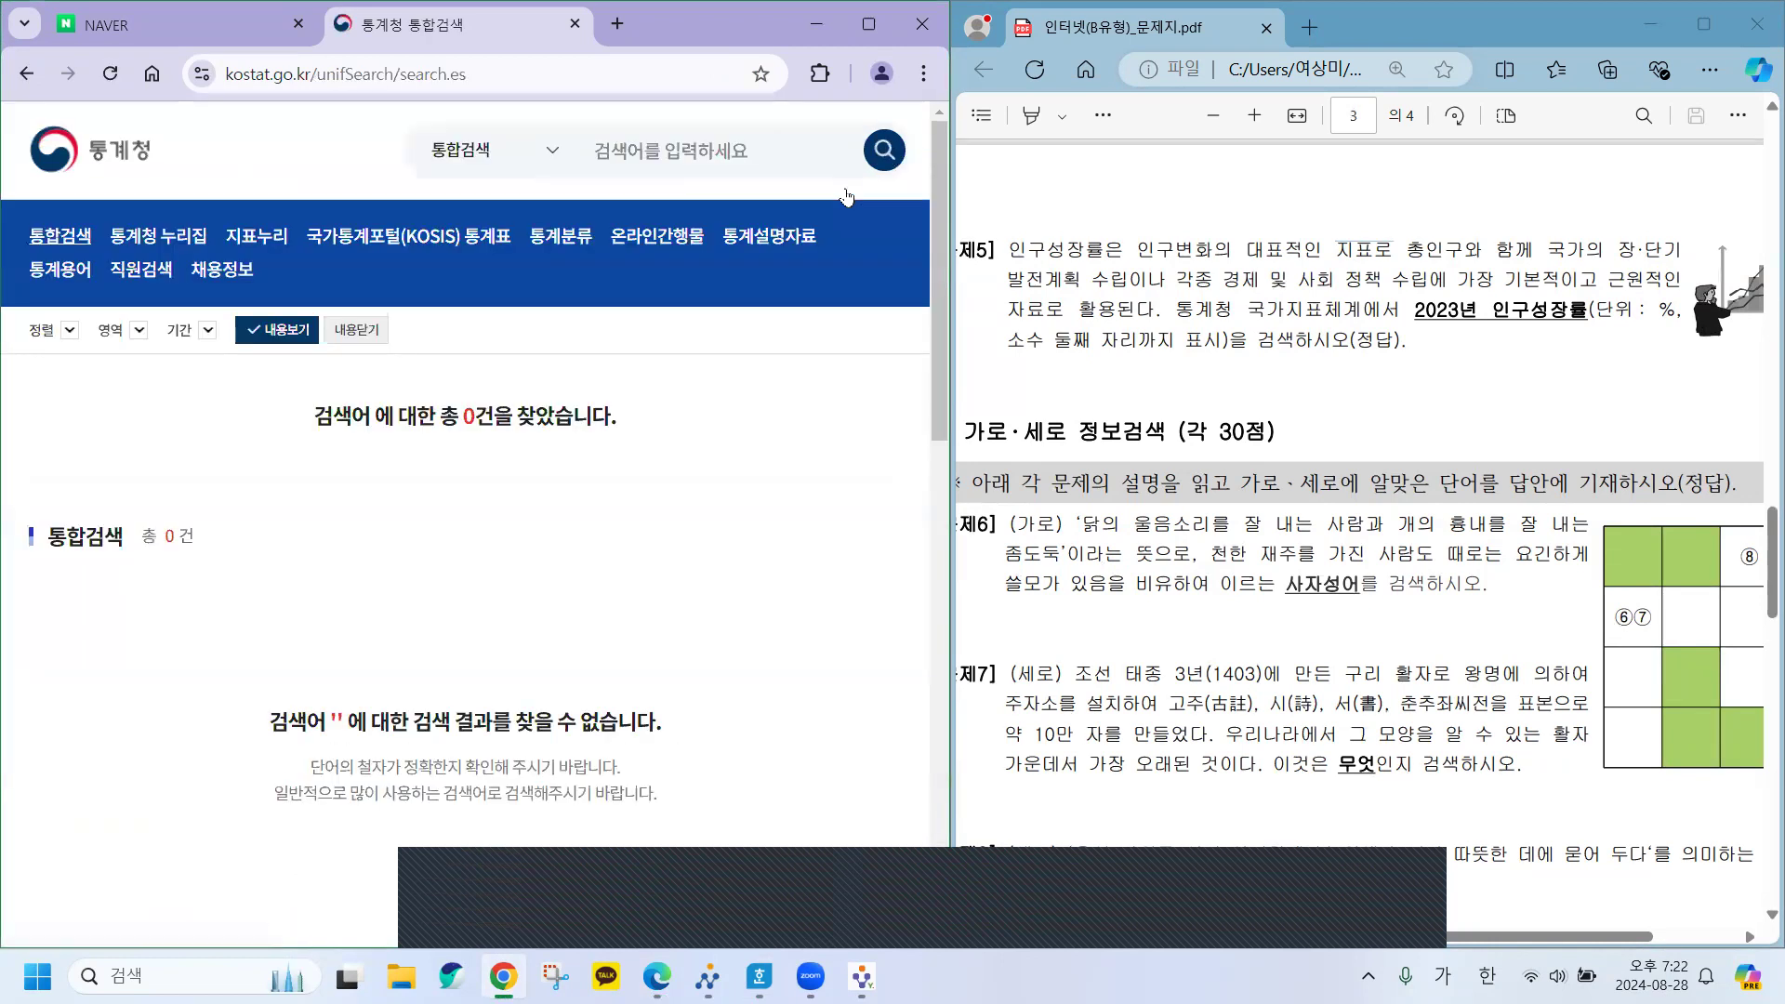
pyautogui.click(680, 141)
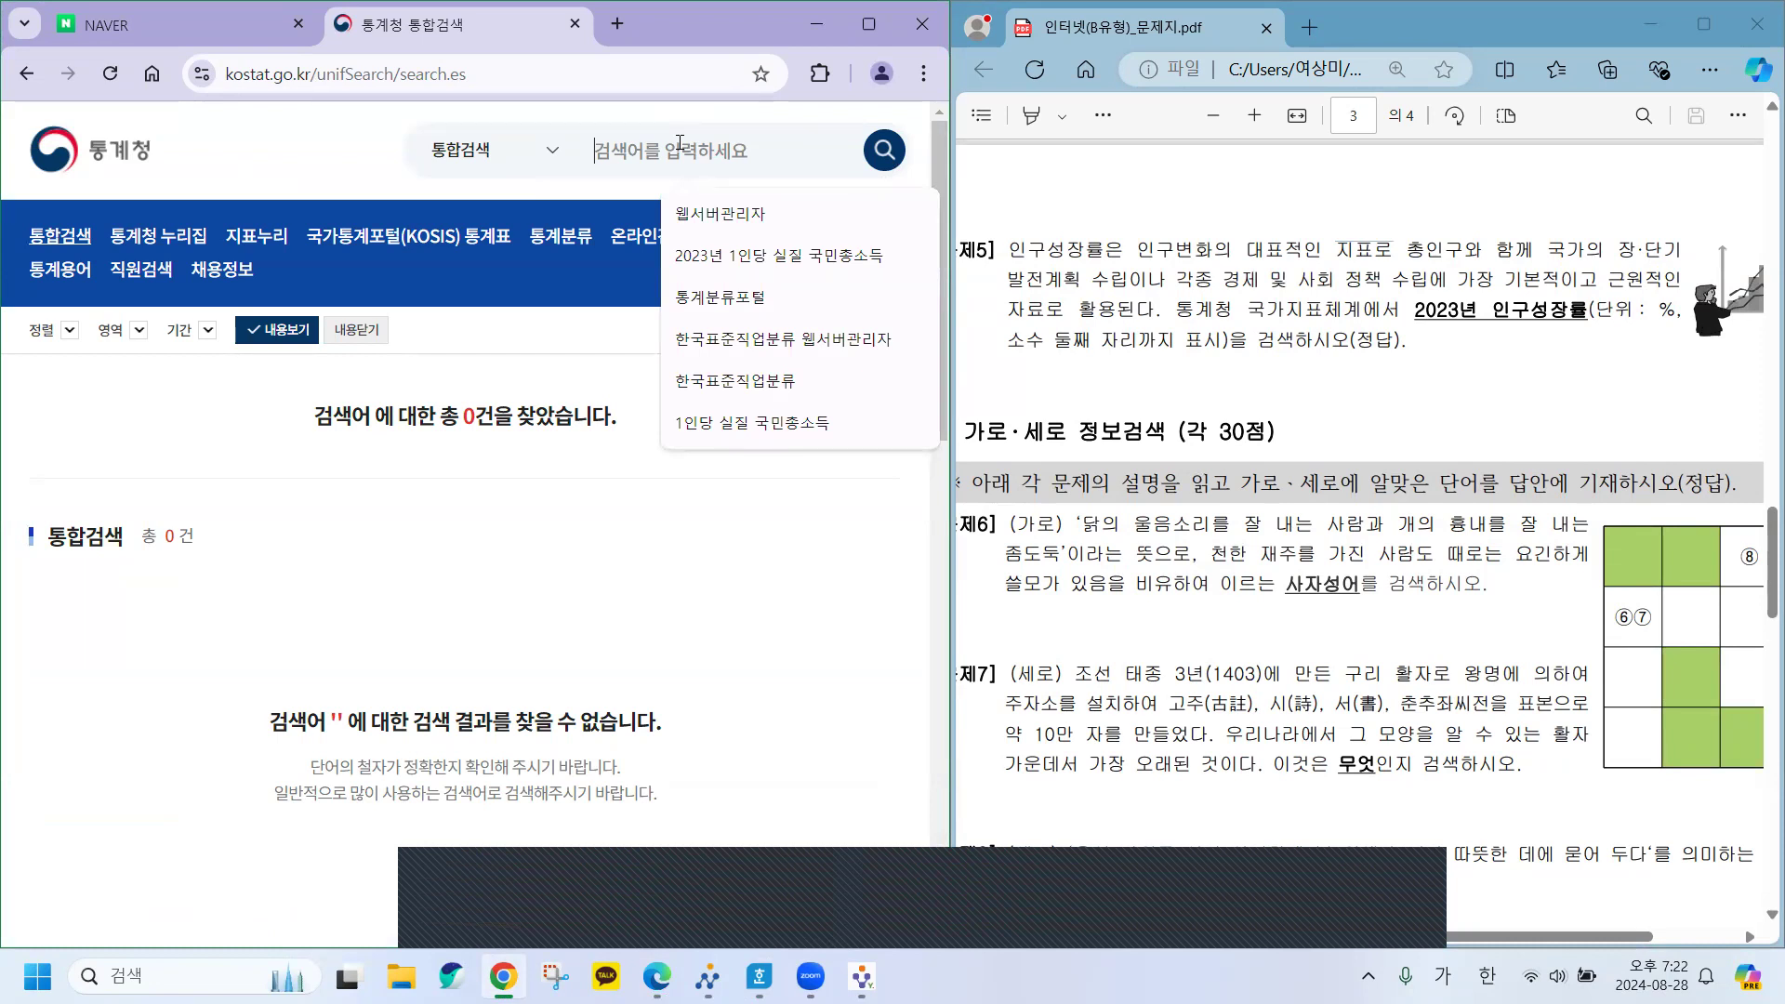
pyautogui.write('인구성지')
pyautogui.write('장률')
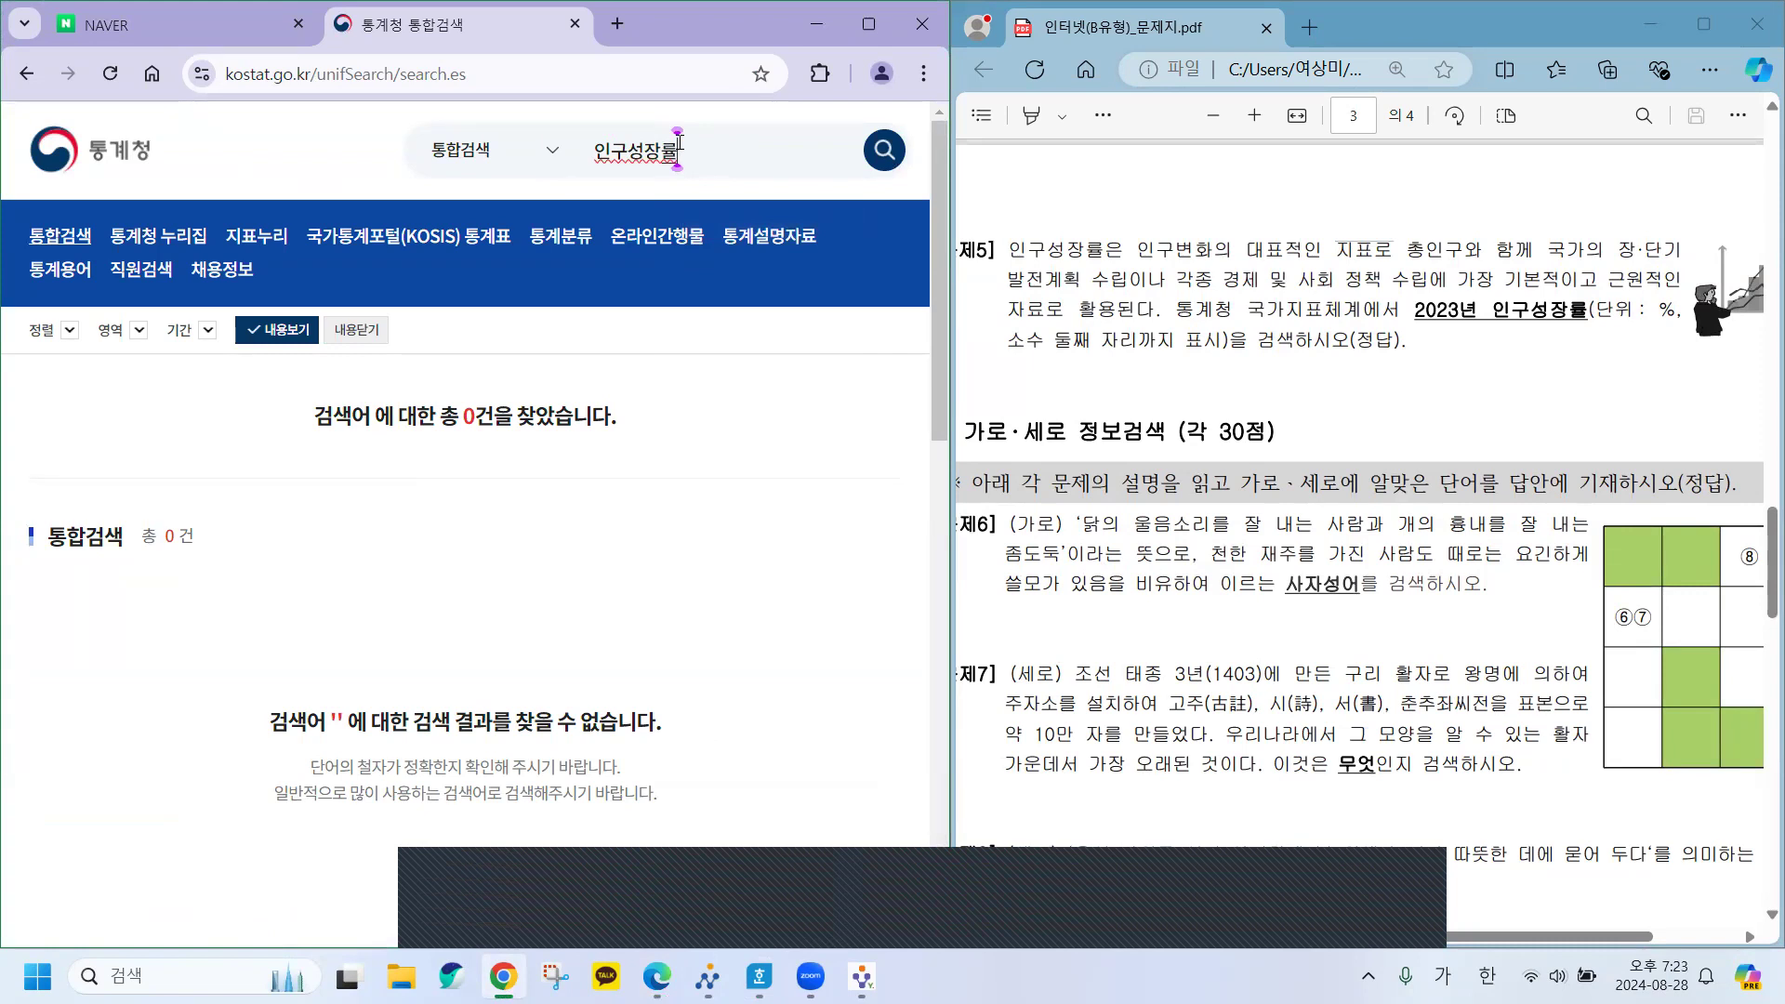
pyautogui.press('Return')
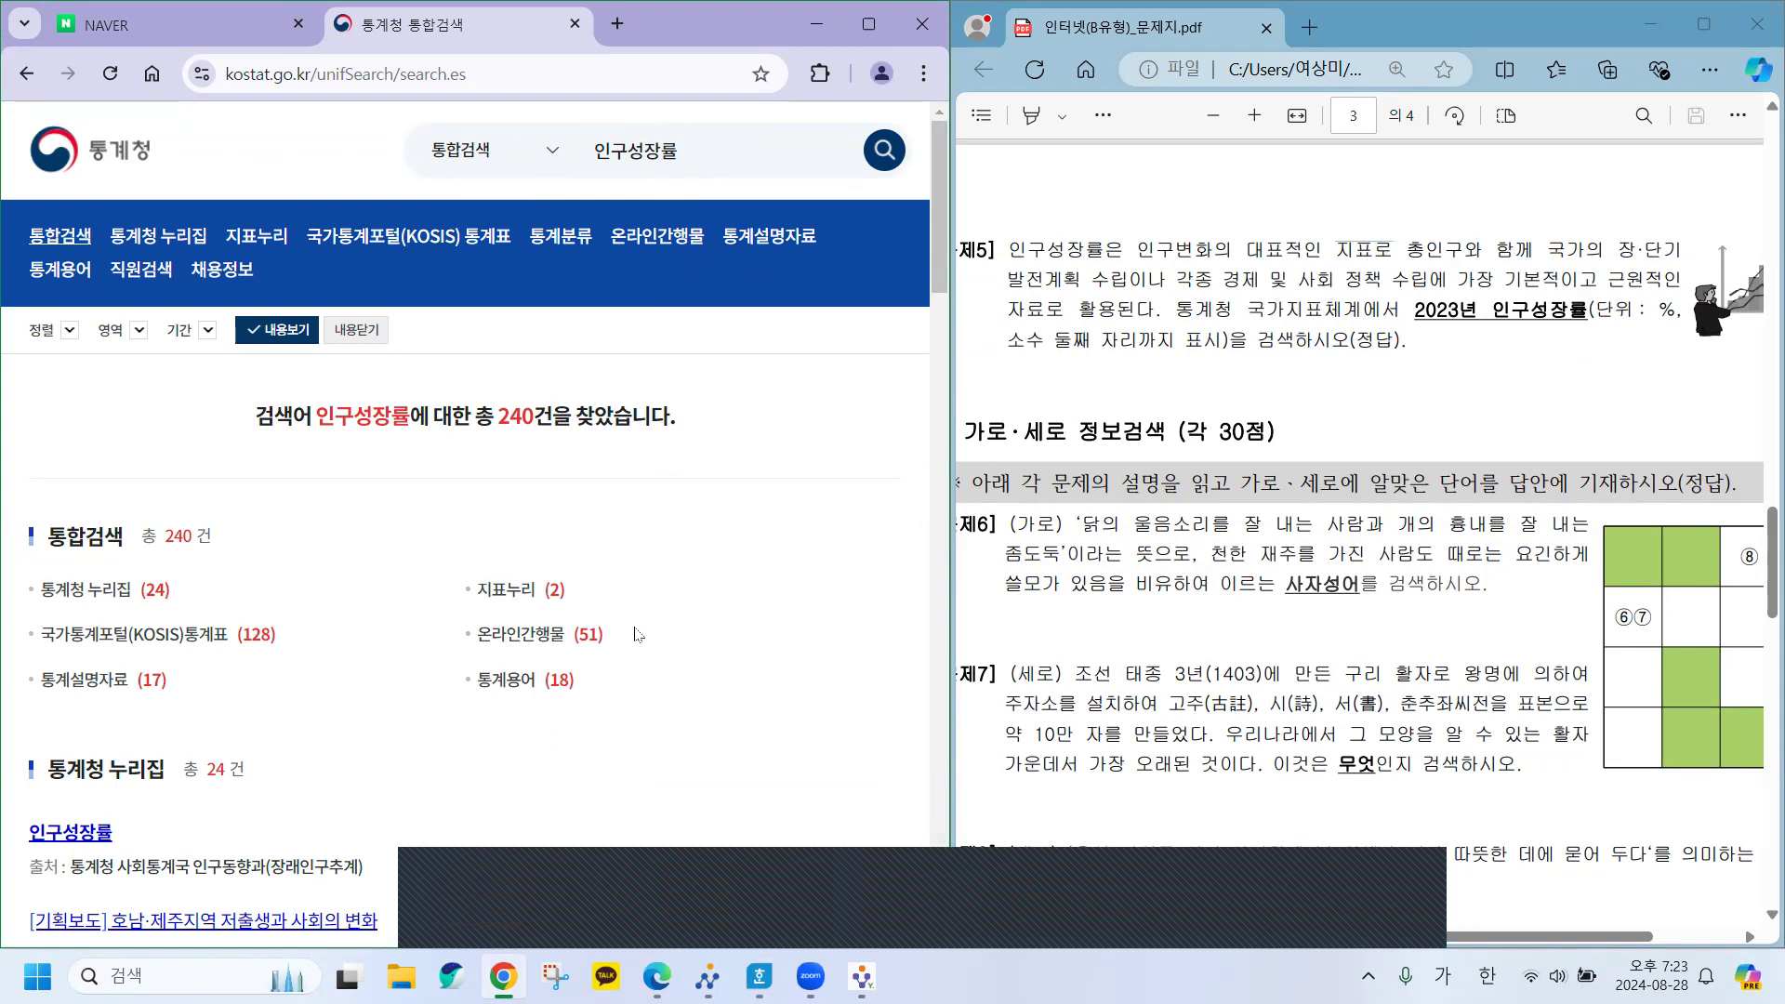
# Open the 지표누리 인구성장률 indicator page from the search results.
pyautogui.scroll(-5, 634, 634)
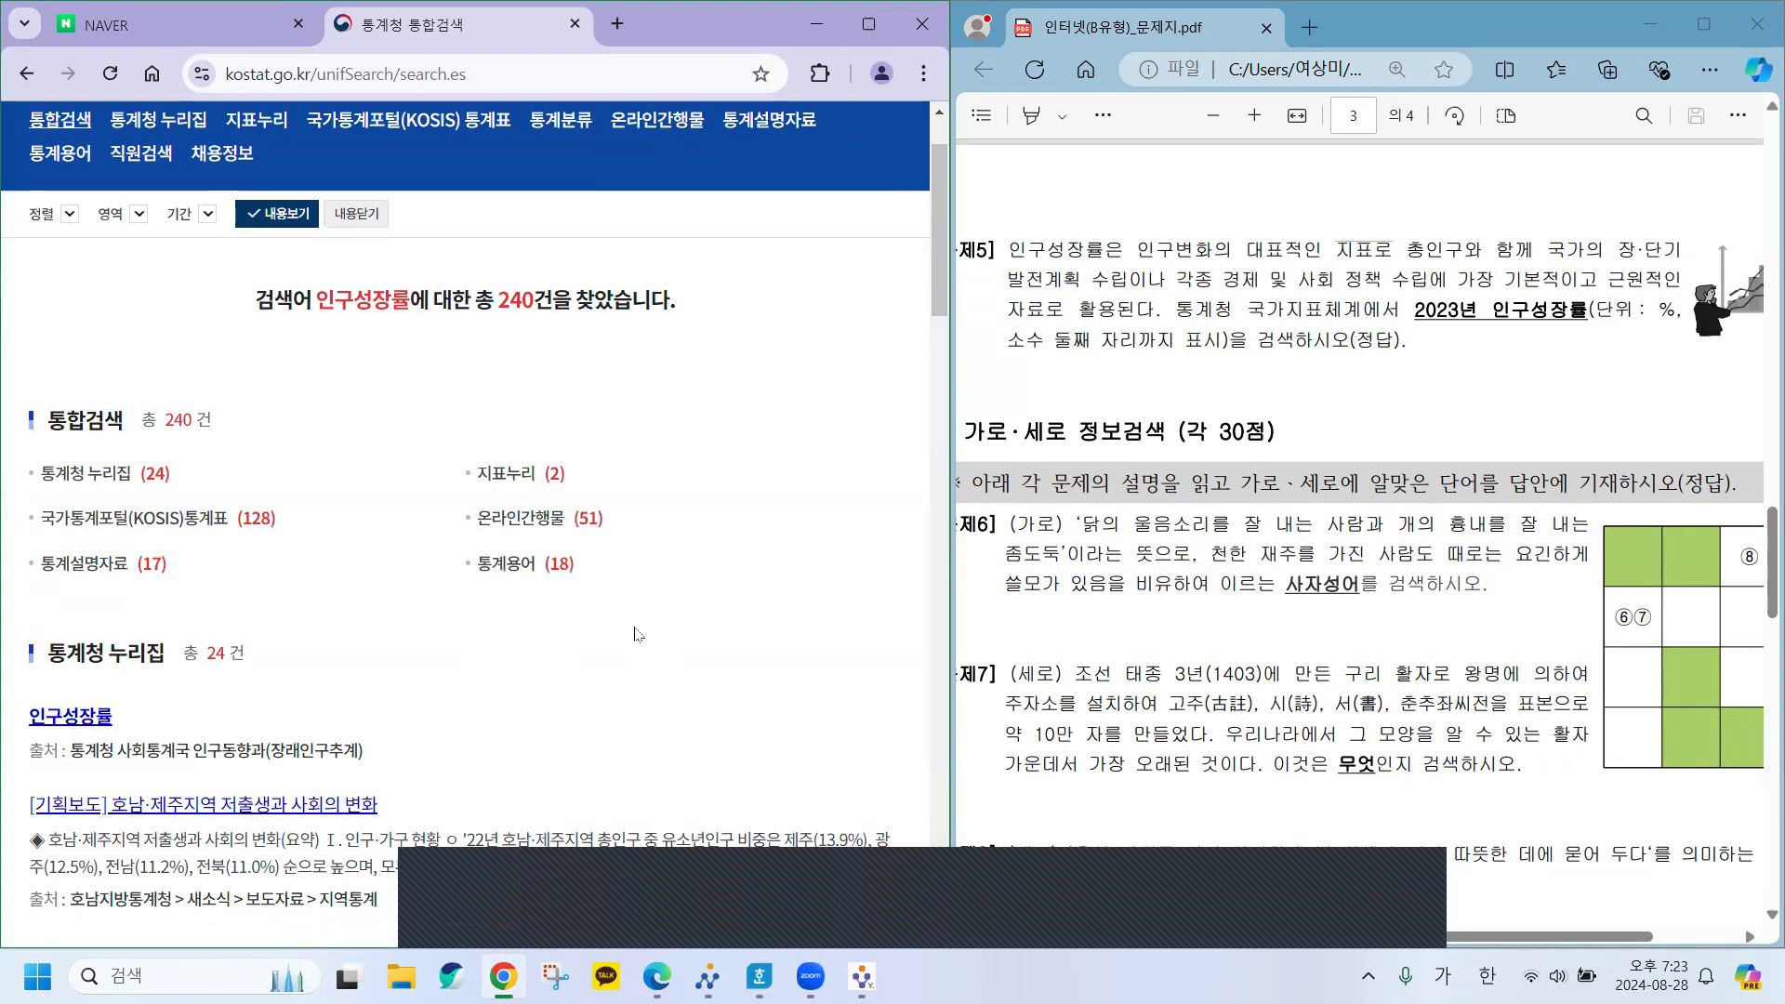
pyautogui.scroll(-2, 635, 627)
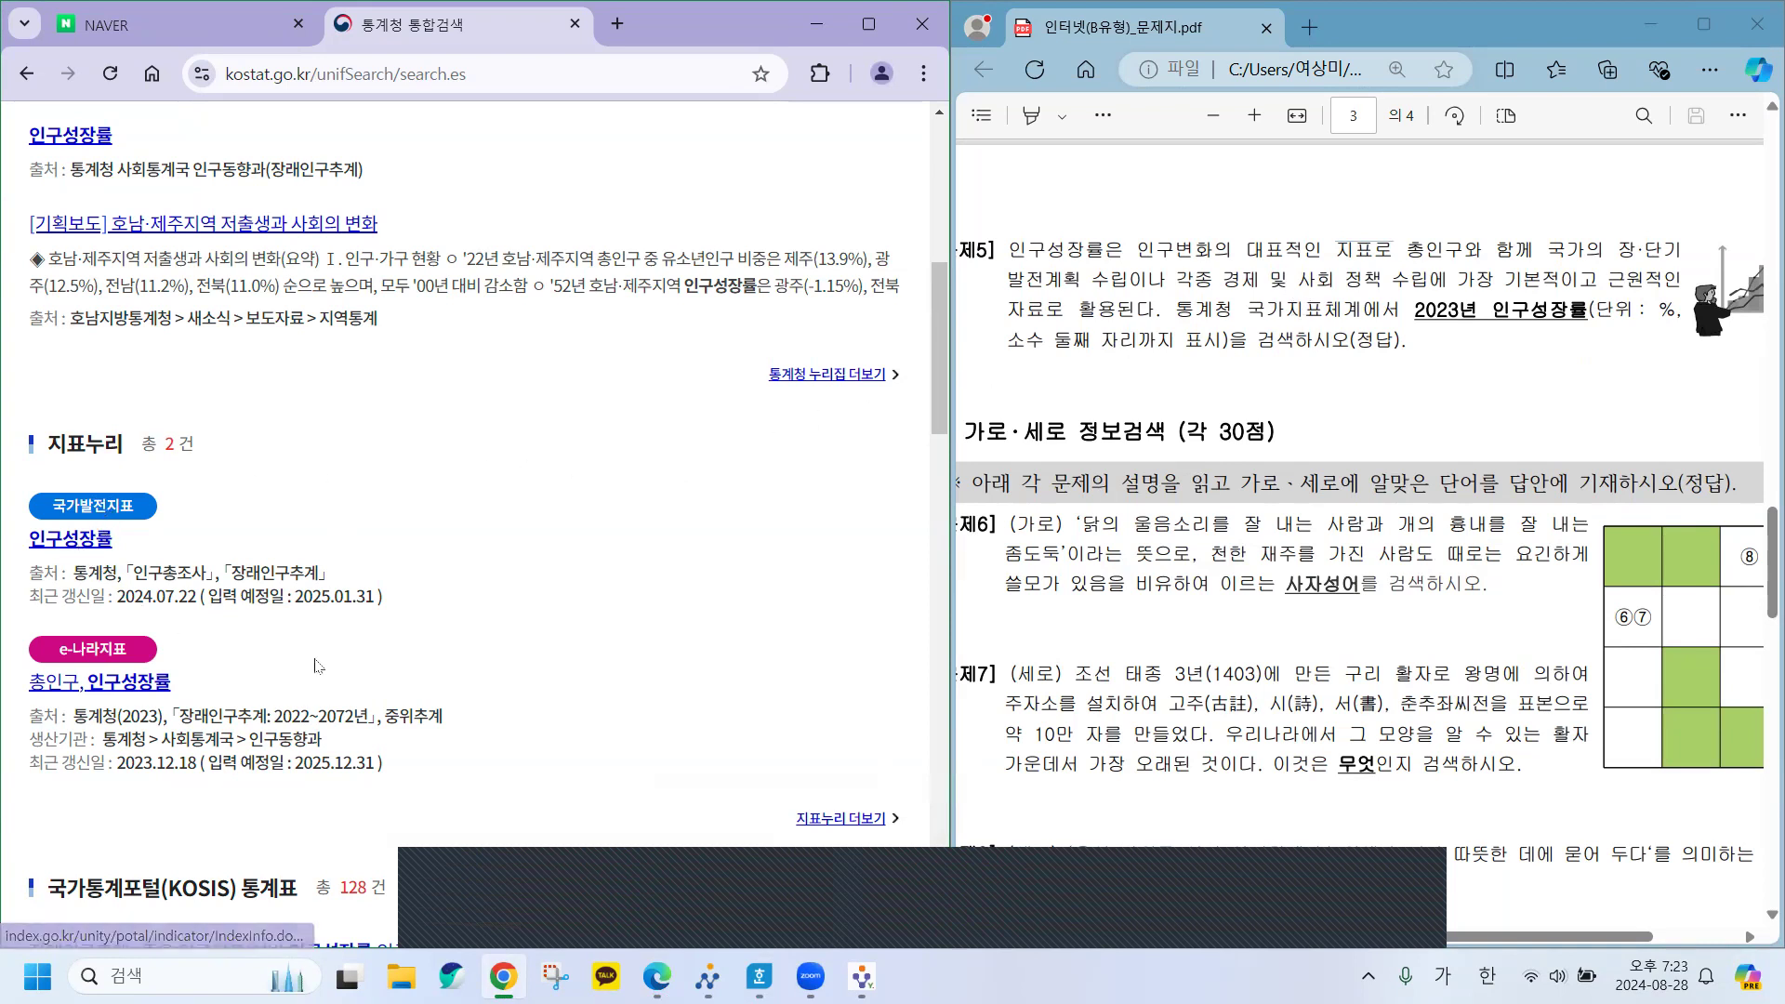
pyautogui.scroll(-3, 318, 664)
pyautogui.scroll(-3, 318, 664)
pyautogui.scroll(1, 318, 664)
pyautogui.scroll(-1, 318, 664)
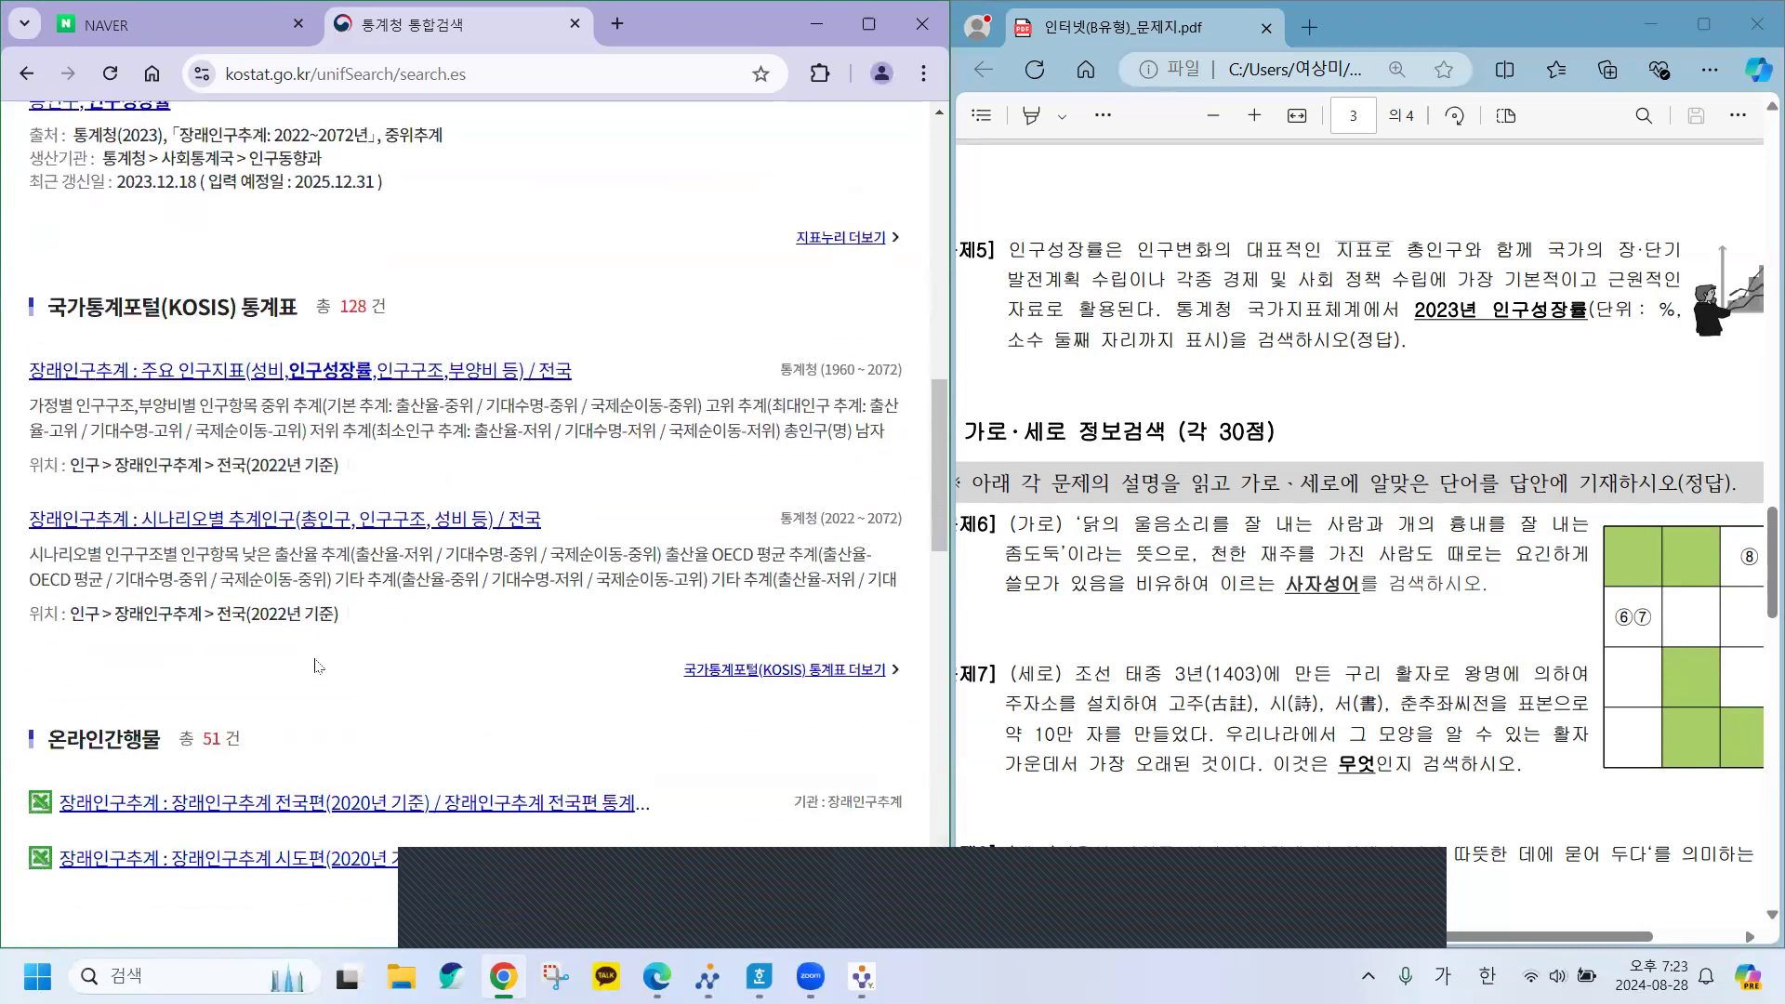
pyautogui.scroll(4, 318, 664)
pyautogui.scroll(2, 318, 664)
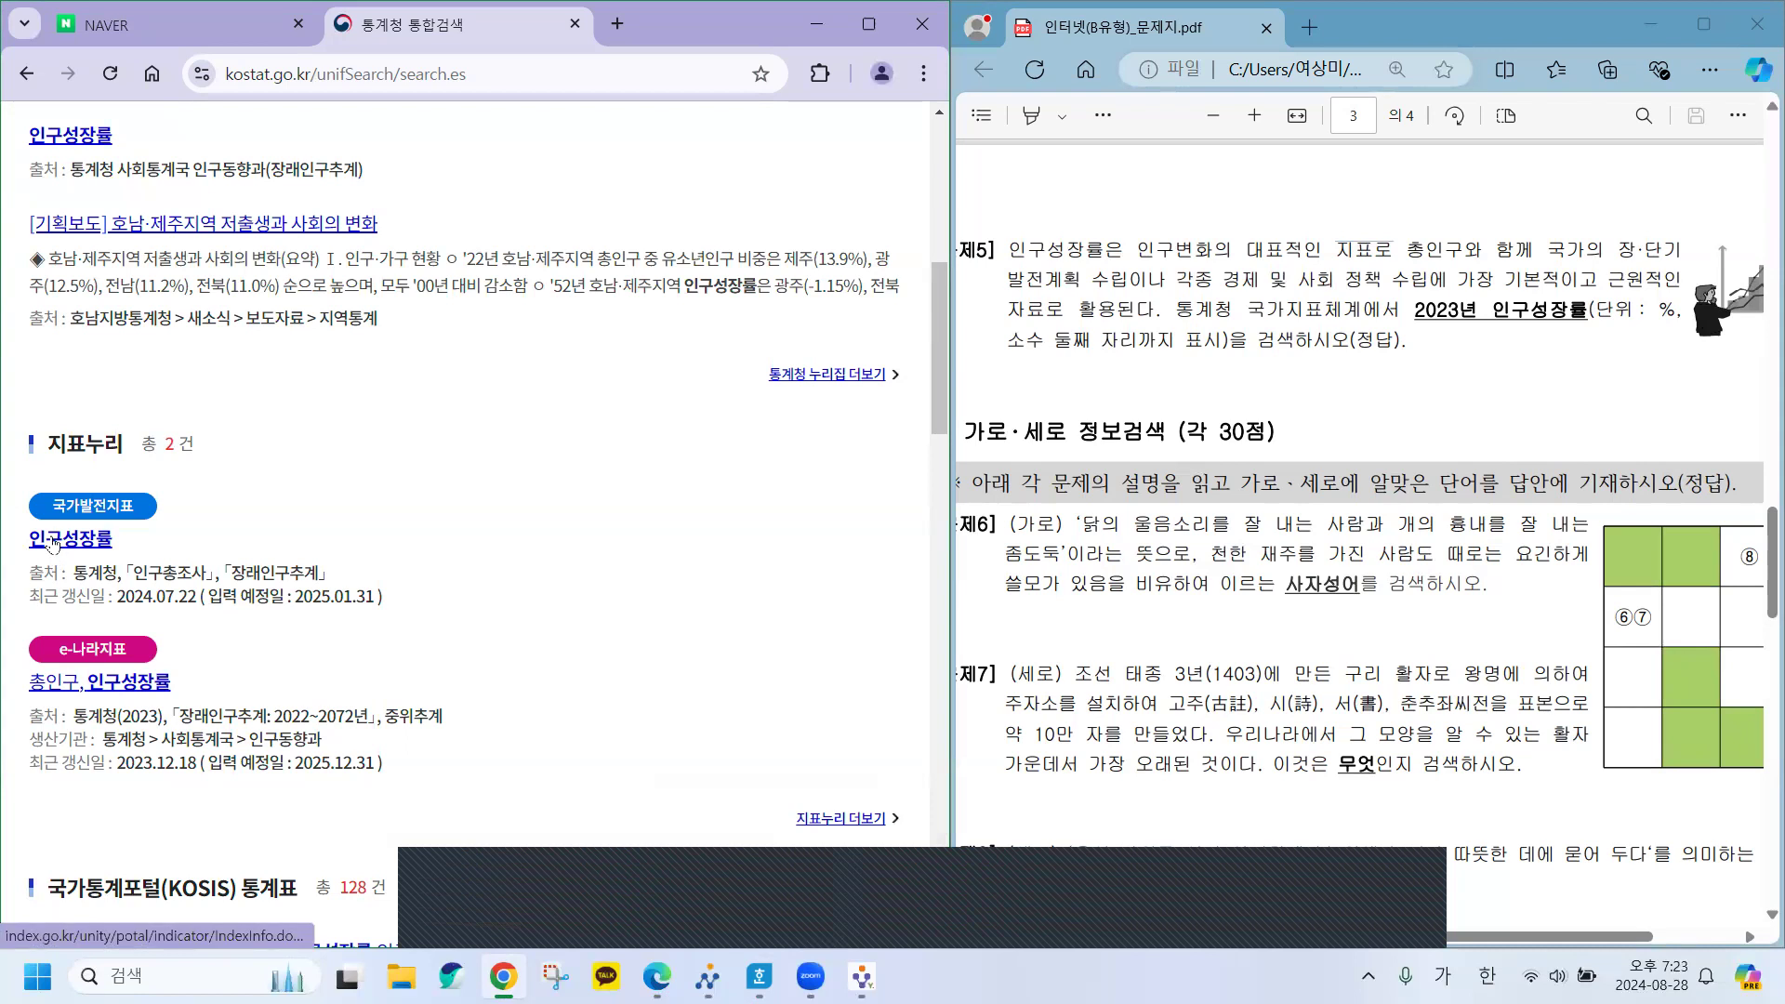
pyautogui.click(53, 541)
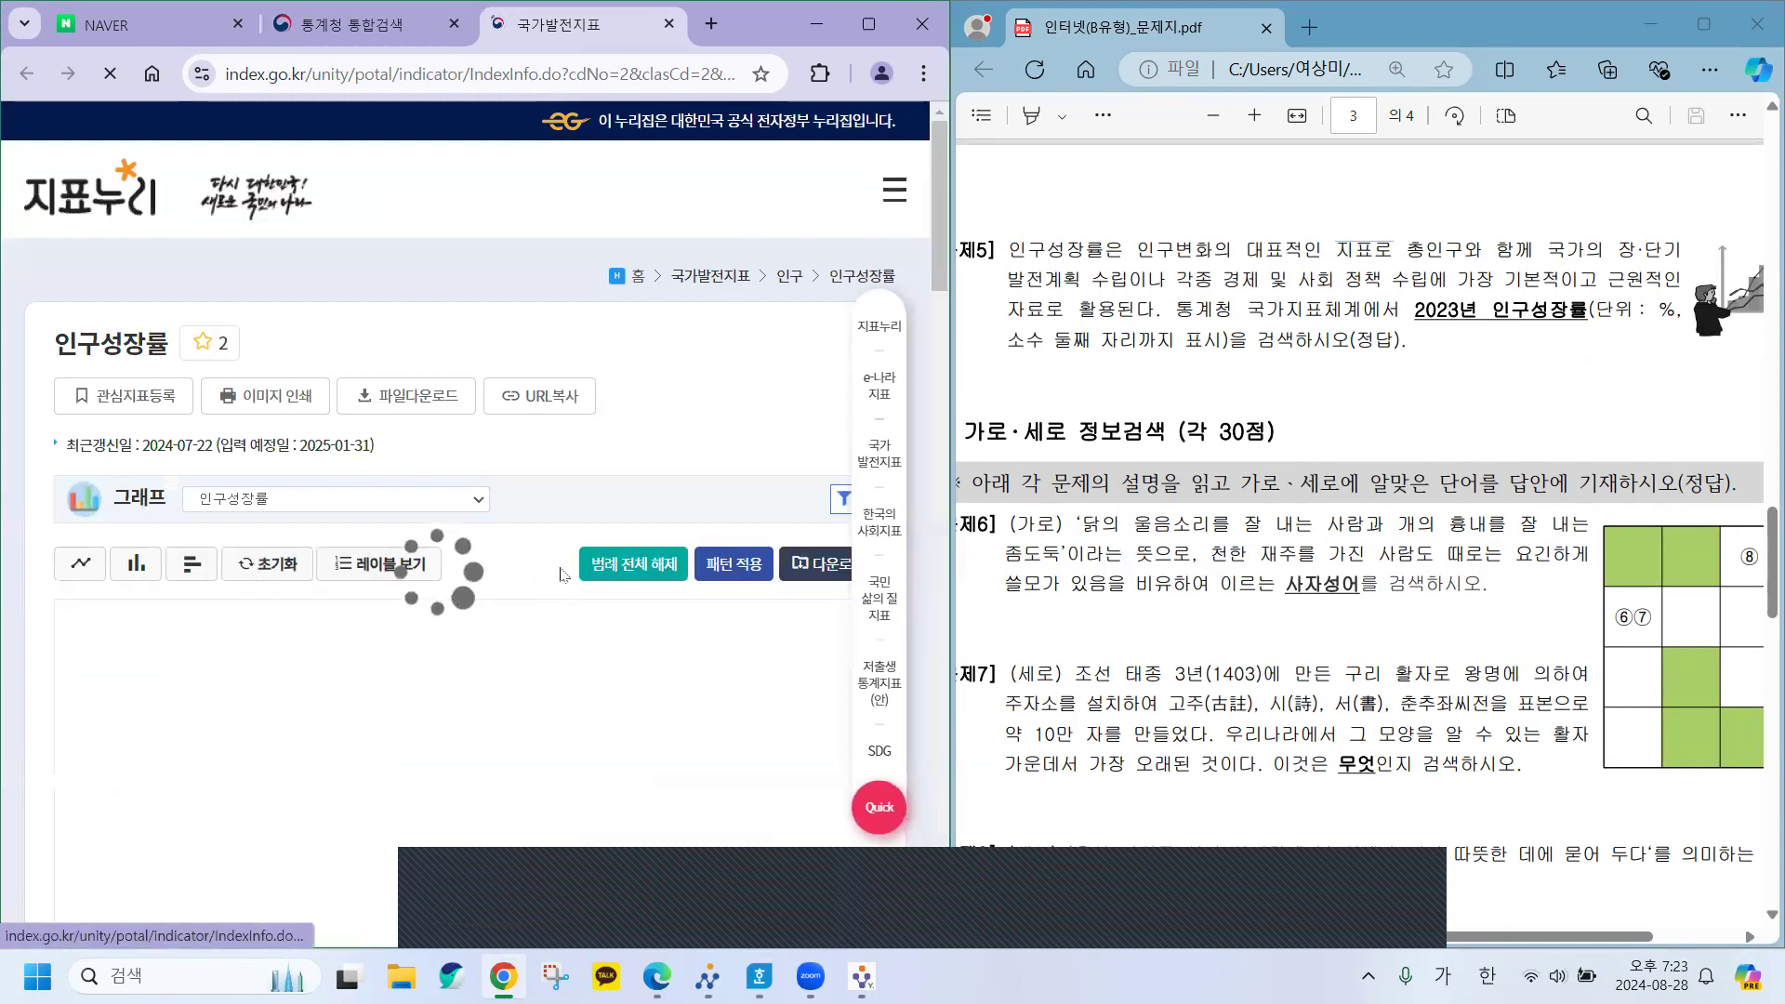
# Widen the browser and highlight the 2023 value, 0.08, in the 인구성장률 table.
pyautogui.moveTo(949, 552)
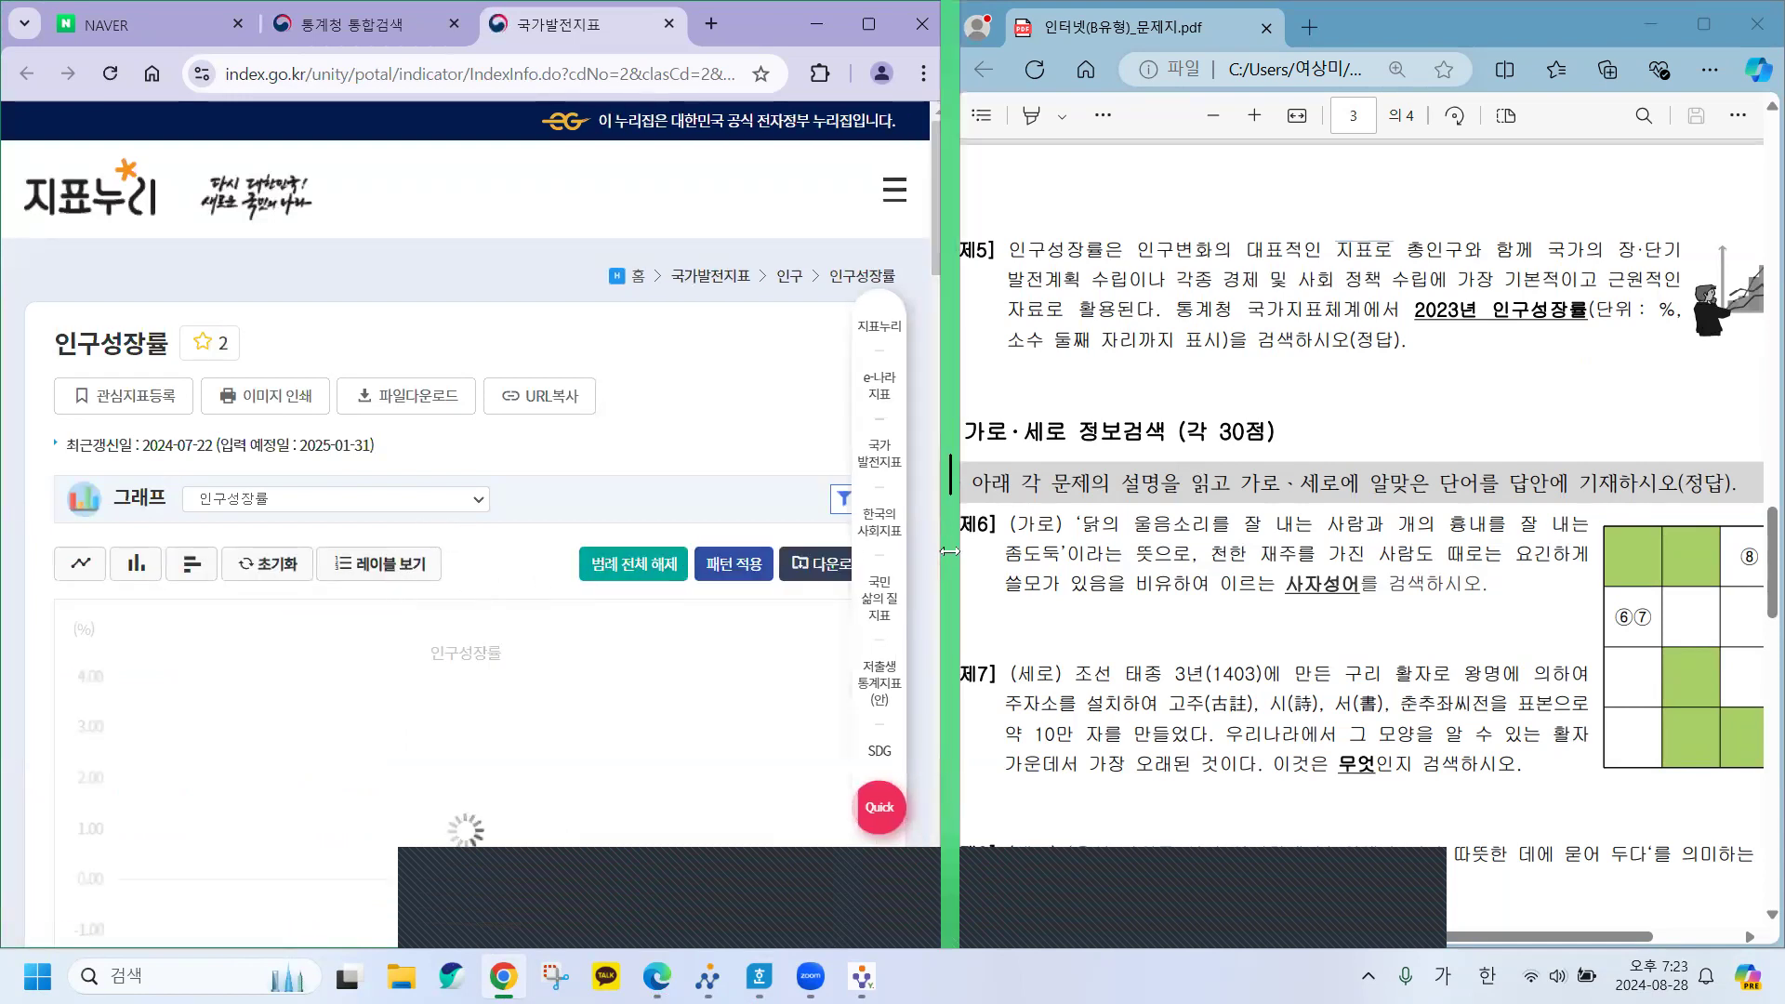
pyautogui.moveTo(949, 552); pyautogui.dragTo(1173, 549)
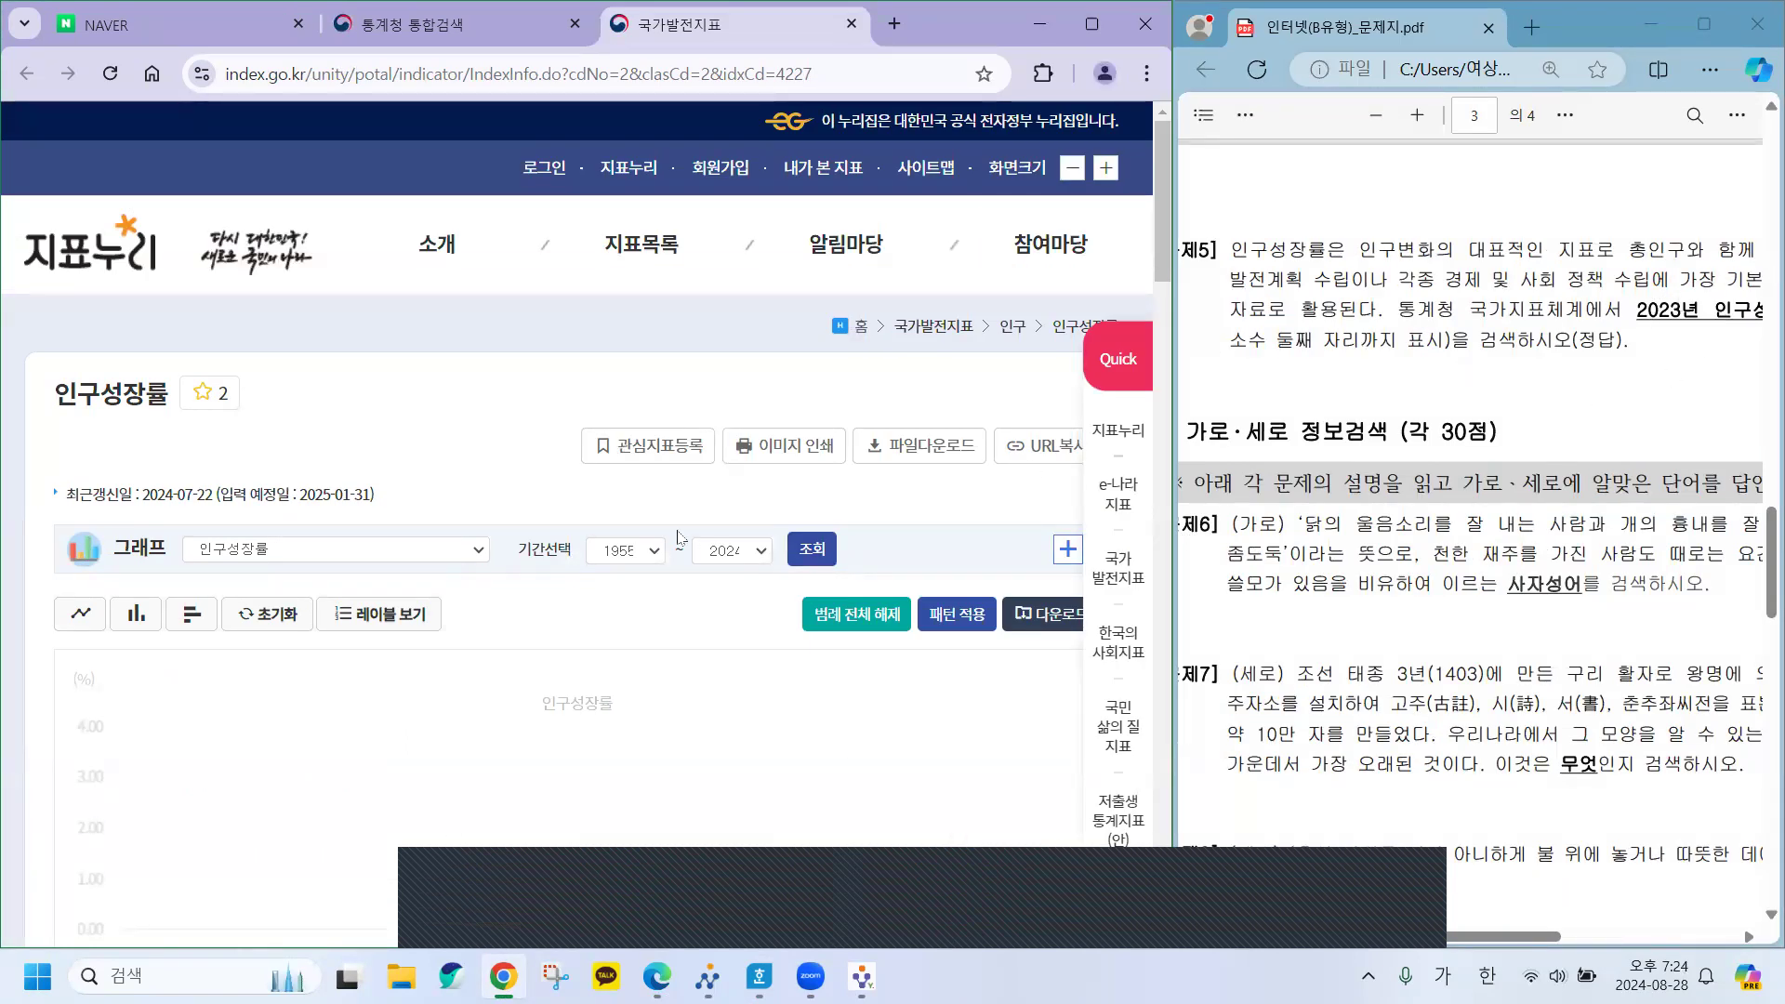
pyautogui.click(821, 604)
pyautogui.scroll(-5, 822, 604)
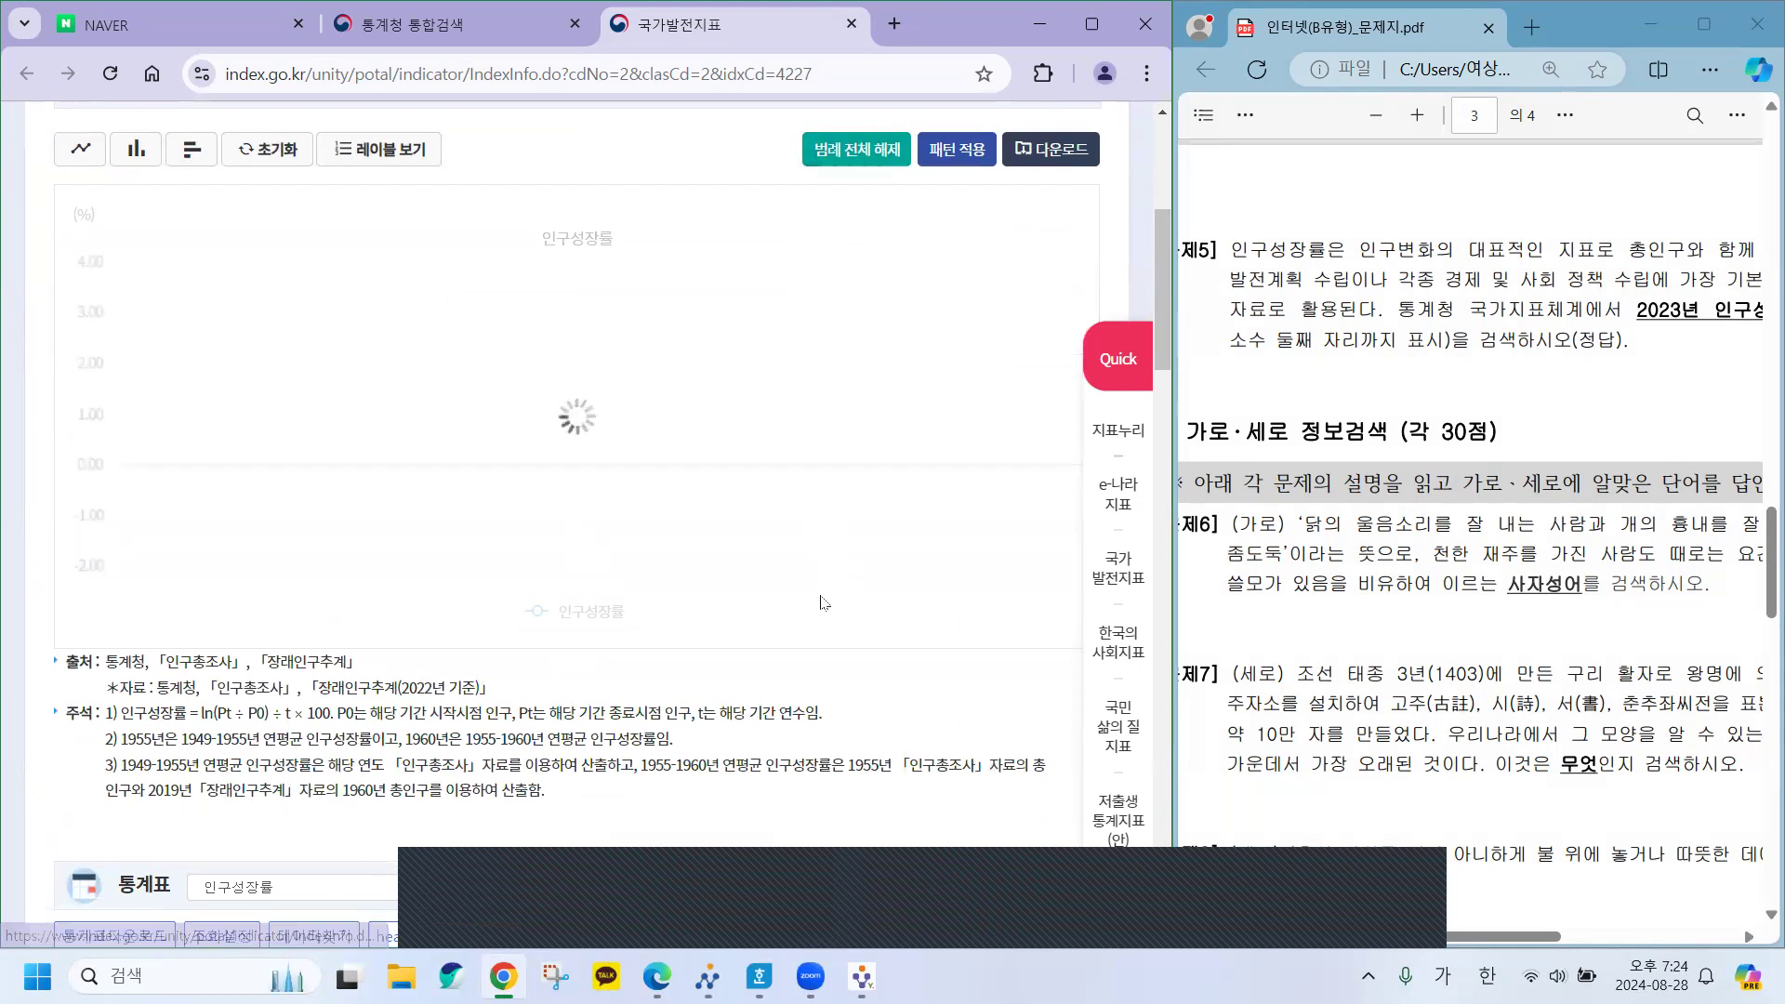
pyautogui.scroll(-6, 864, 483)
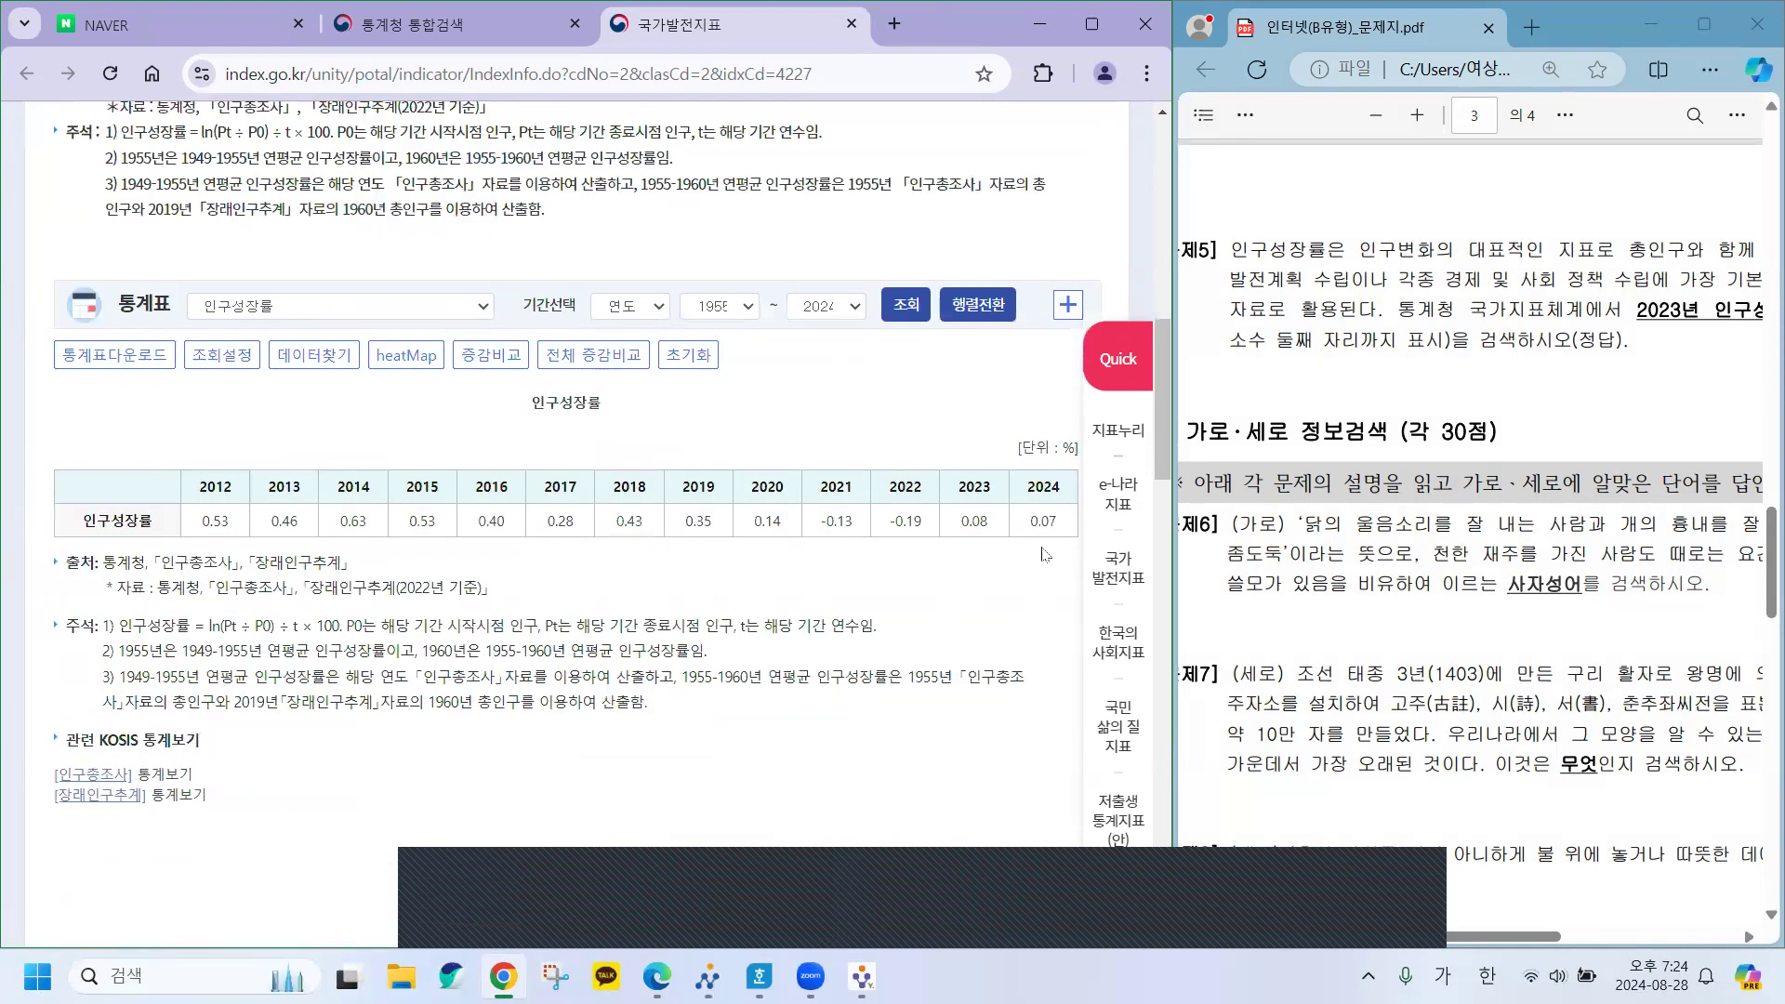
pyautogui.moveTo(958, 487); pyautogui.dragTo(986, 494)
pyautogui.click(87, 523)
pyautogui.moveTo(86, 522); pyautogui.dragTo(156, 528)
pyautogui.moveTo(958, 487); pyautogui.dragTo(990, 532)
# Paste 0.08 as plain text into the empty 문제5 answer cell.
pyautogui.hotkey('alt', 'Tab')
pyautogui.click(385, 512)
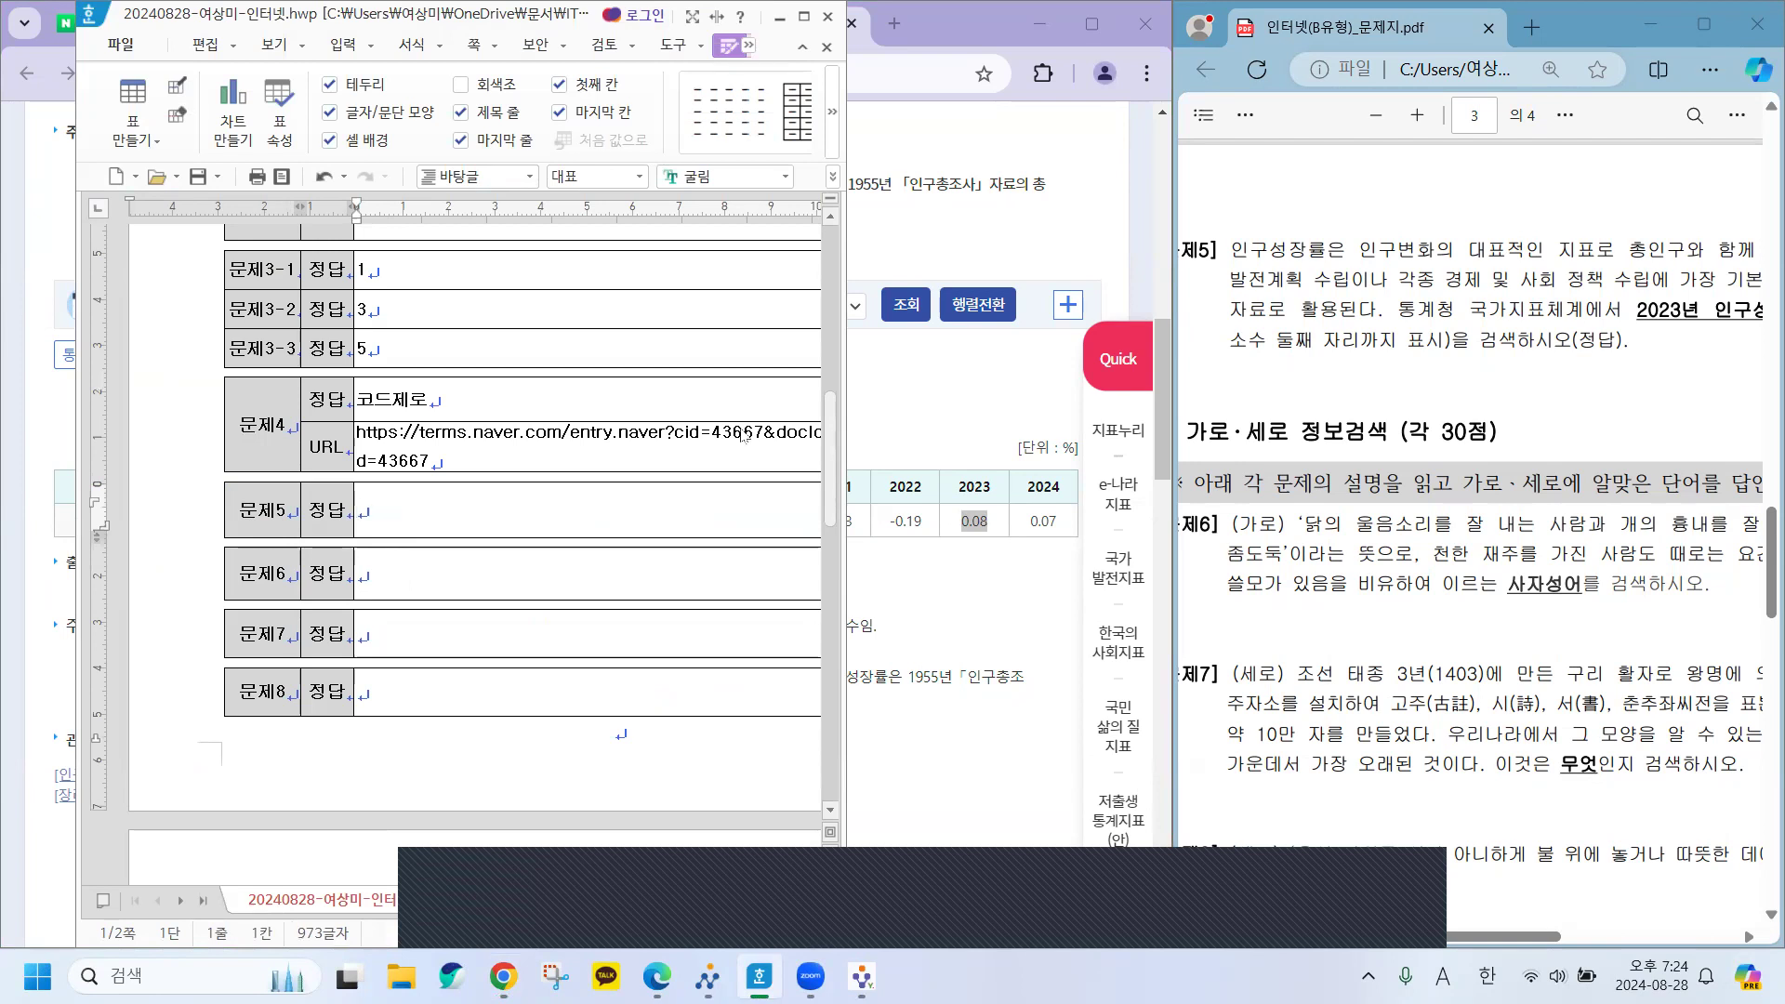
pyautogui.hotkey('ctrl', 'v')
pyautogui.press('Return')
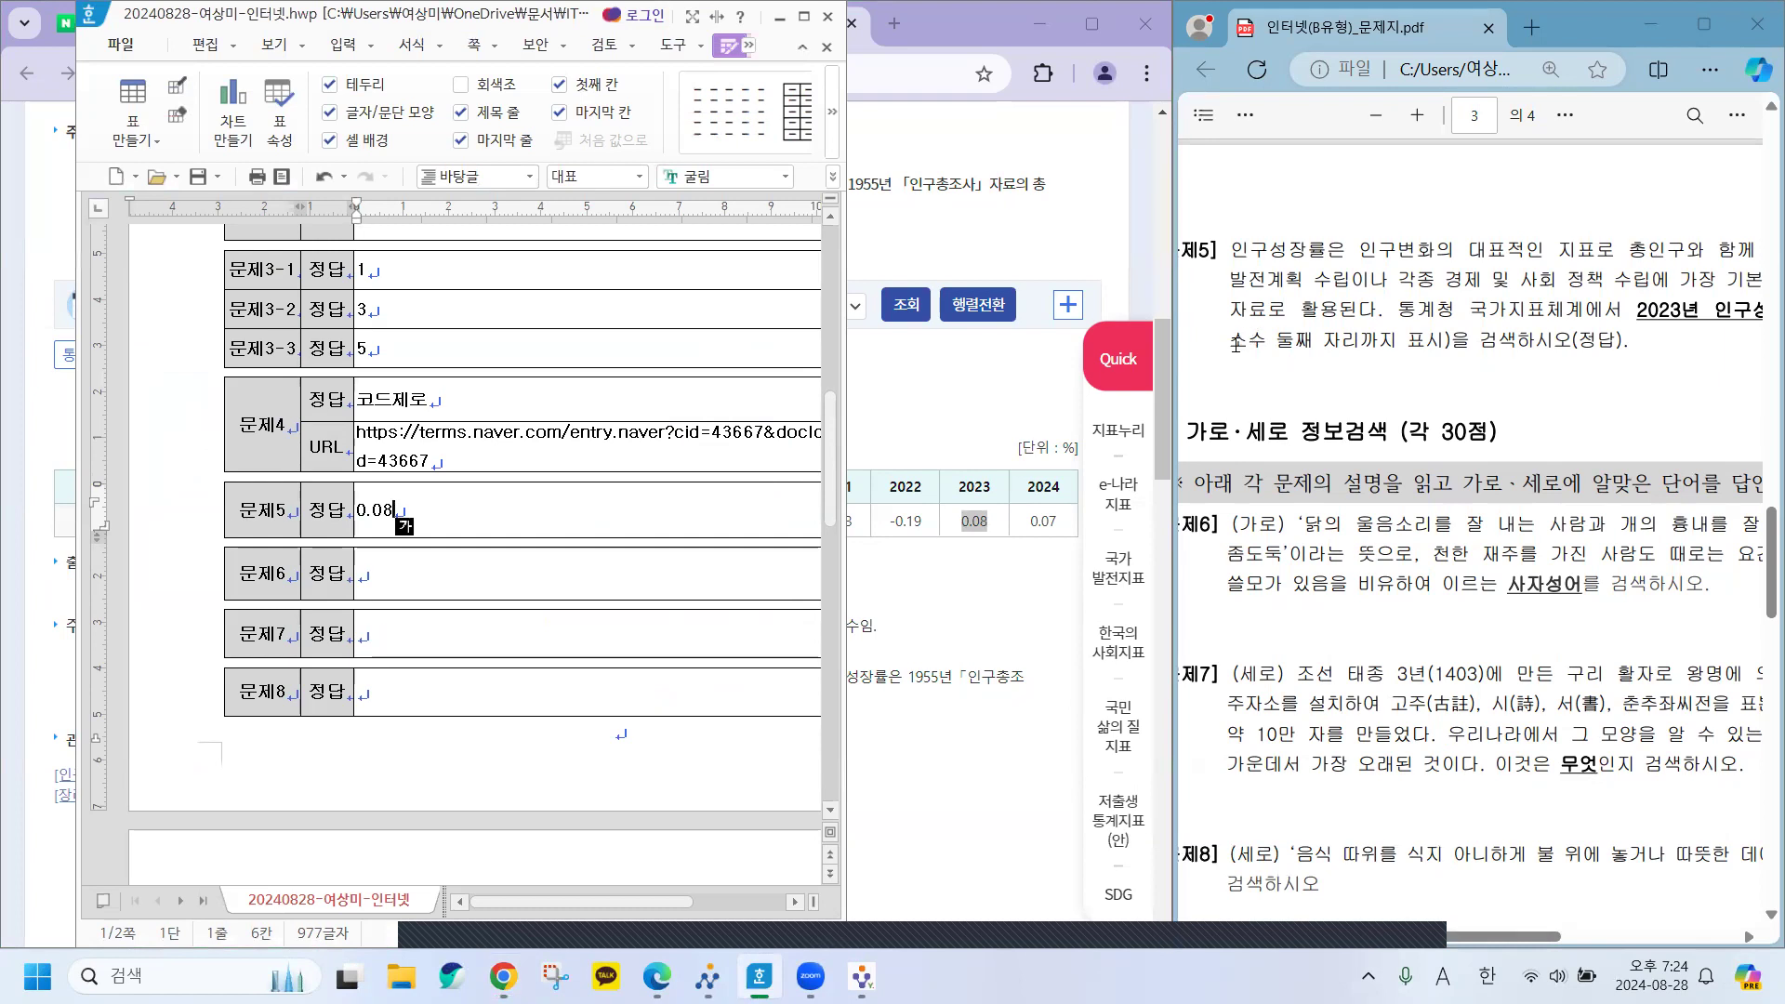
# Check question 5's rounding and unit requirements, then append % to make 0.08%.
pyautogui.moveTo(1229, 340); pyautogui.dragTo(1444, 340)
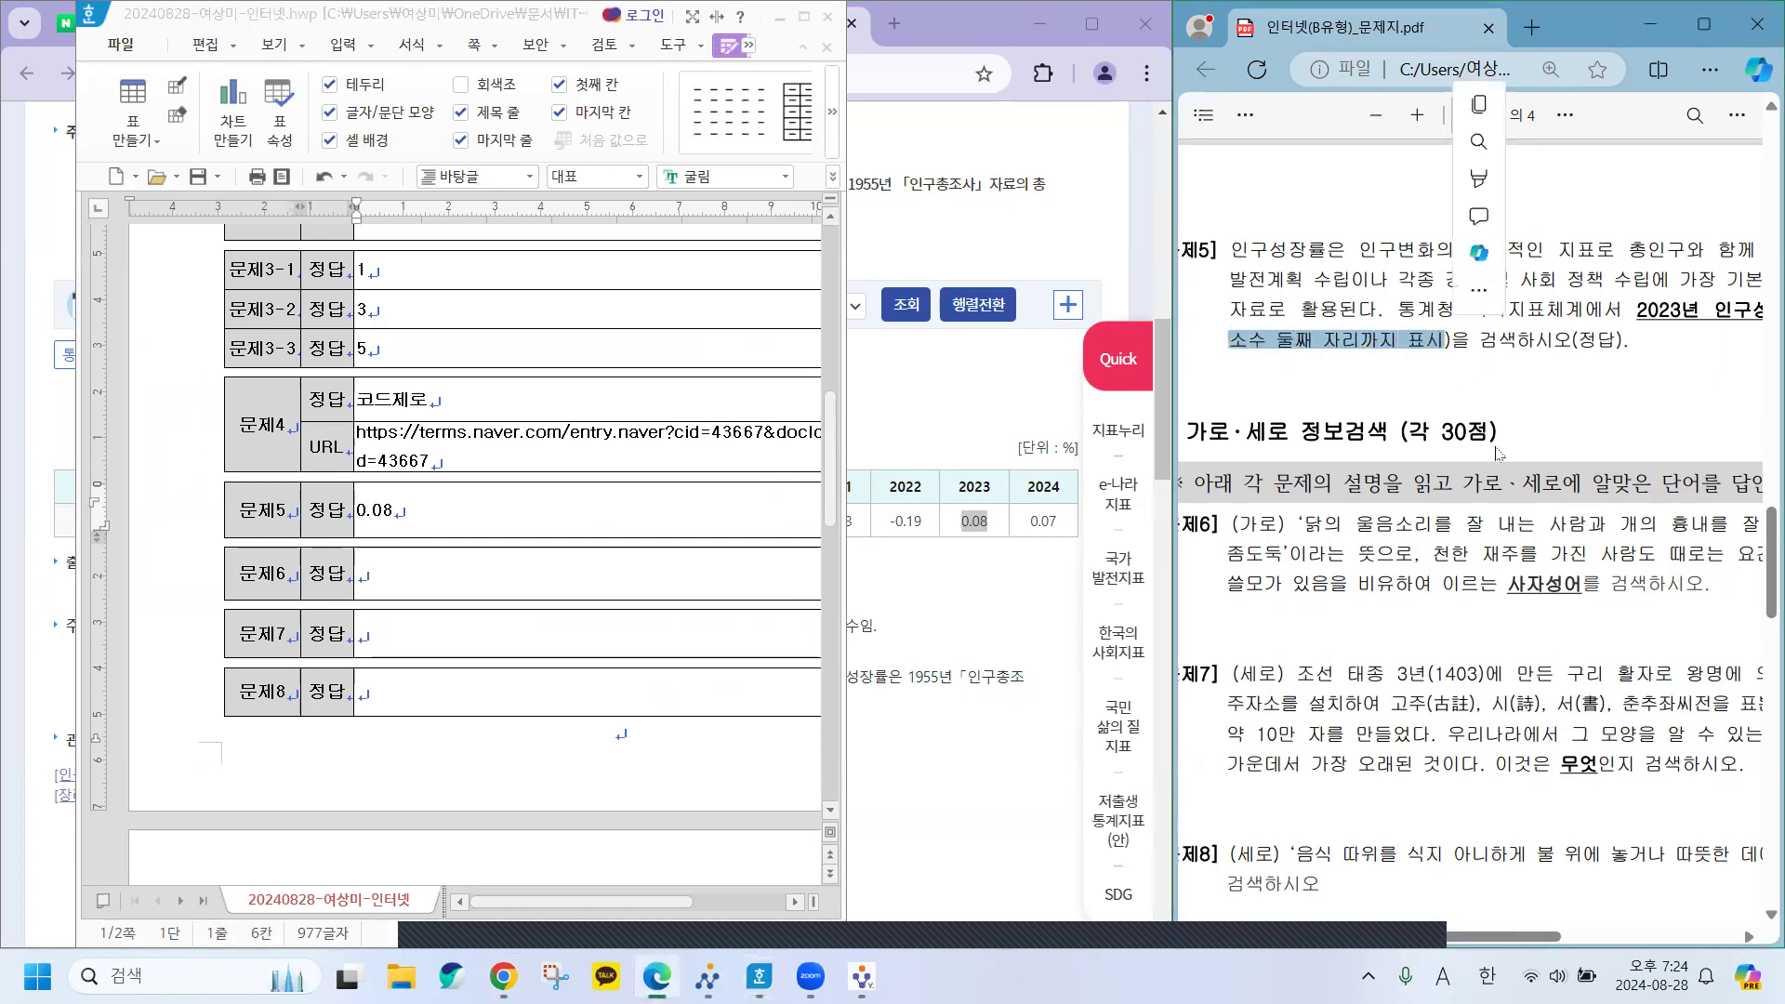
pyautogui.moveTo(1473, 941); pyautogui.dragTo(1615, 937)
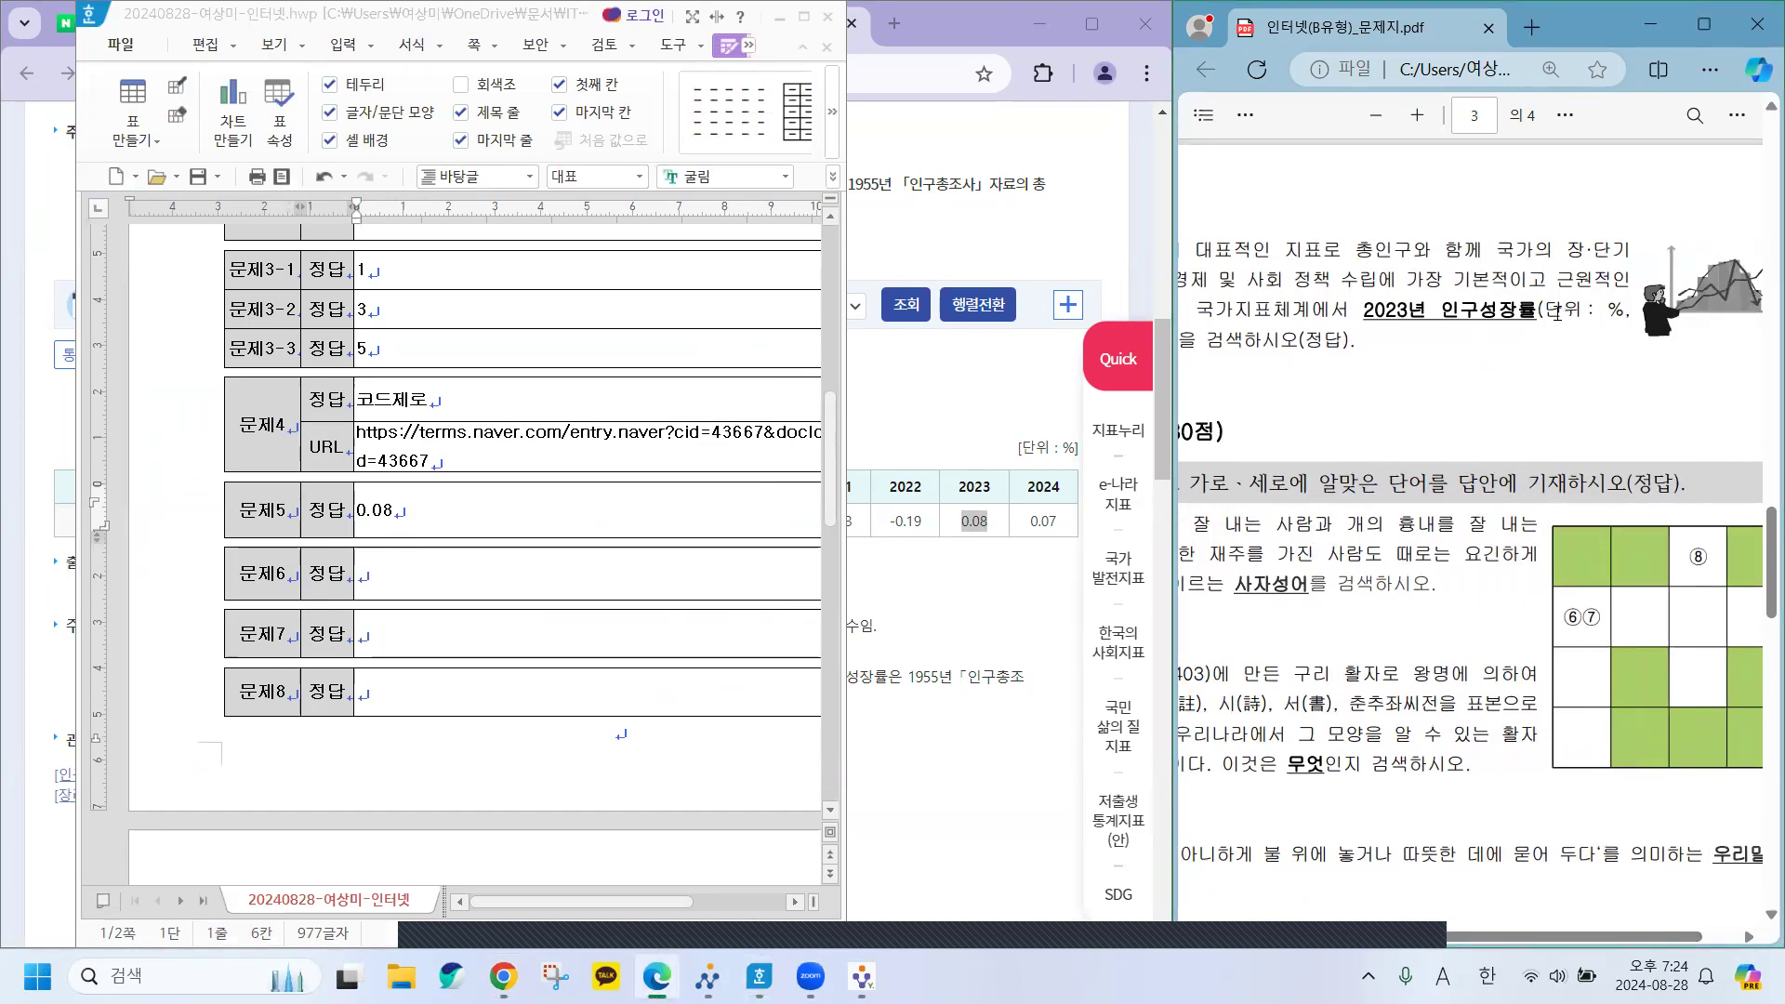
pyautogui.moveTo(1548, 312); pyautogui.dragTo(1622, 319)
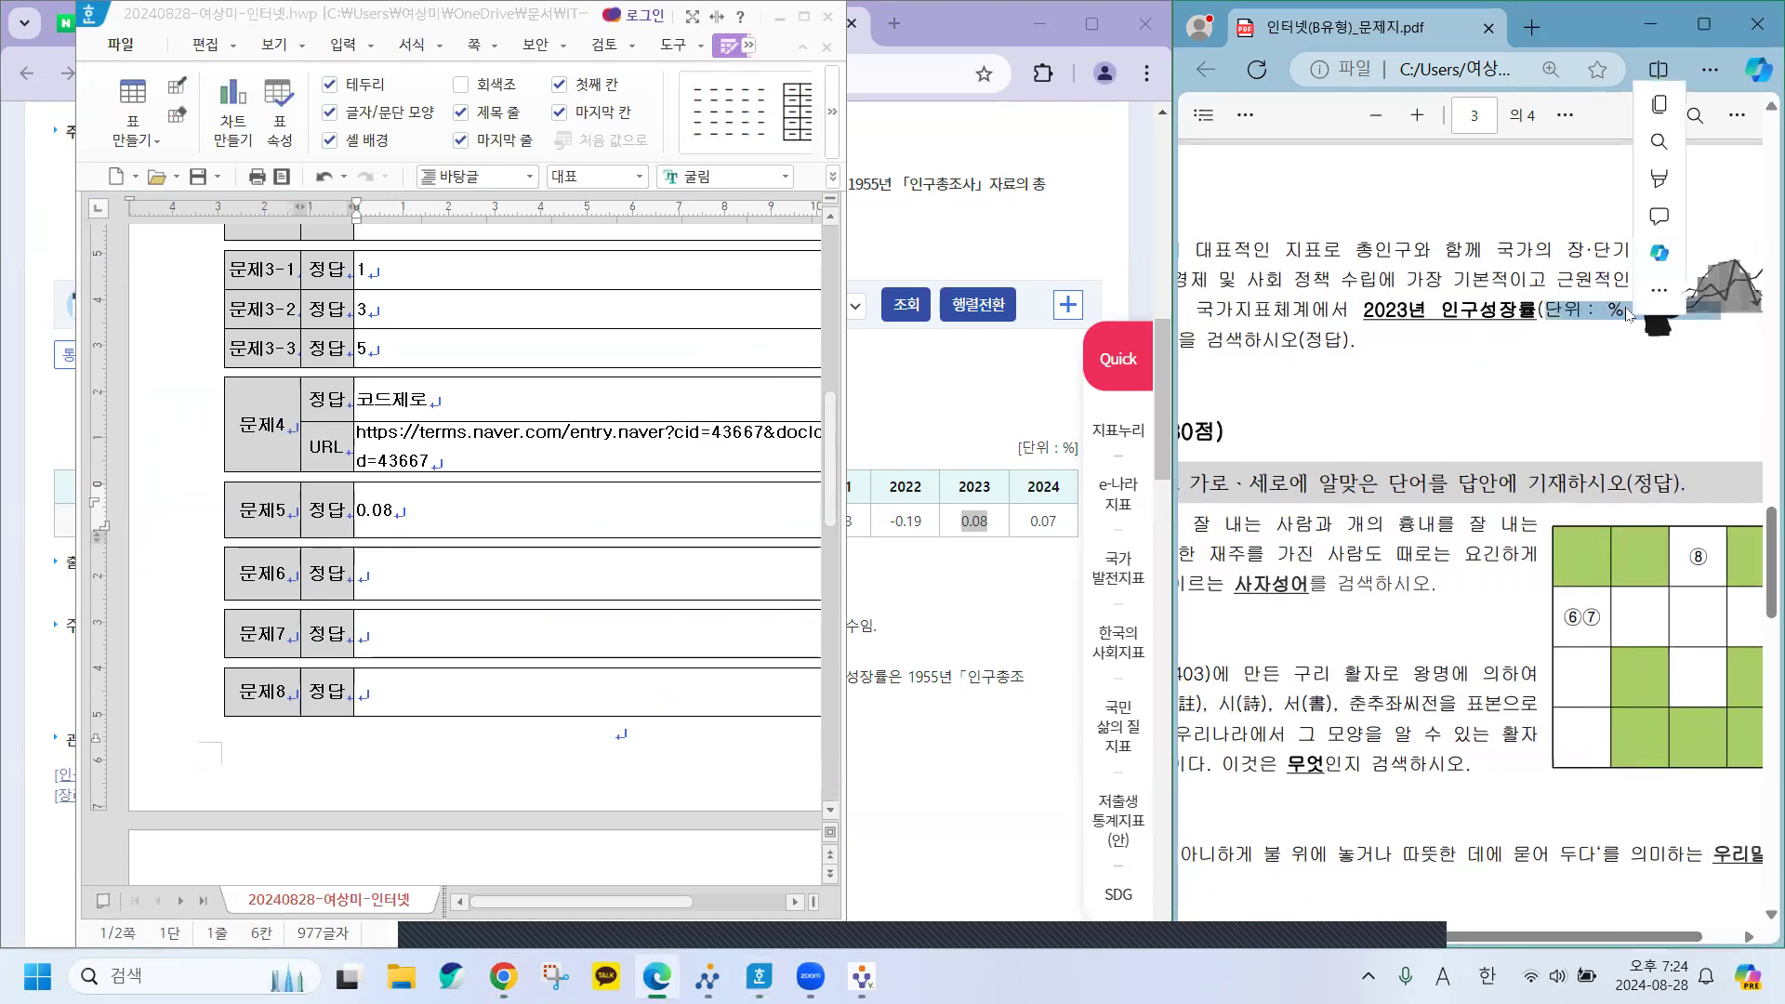
pyautogui.click(1595, 346)
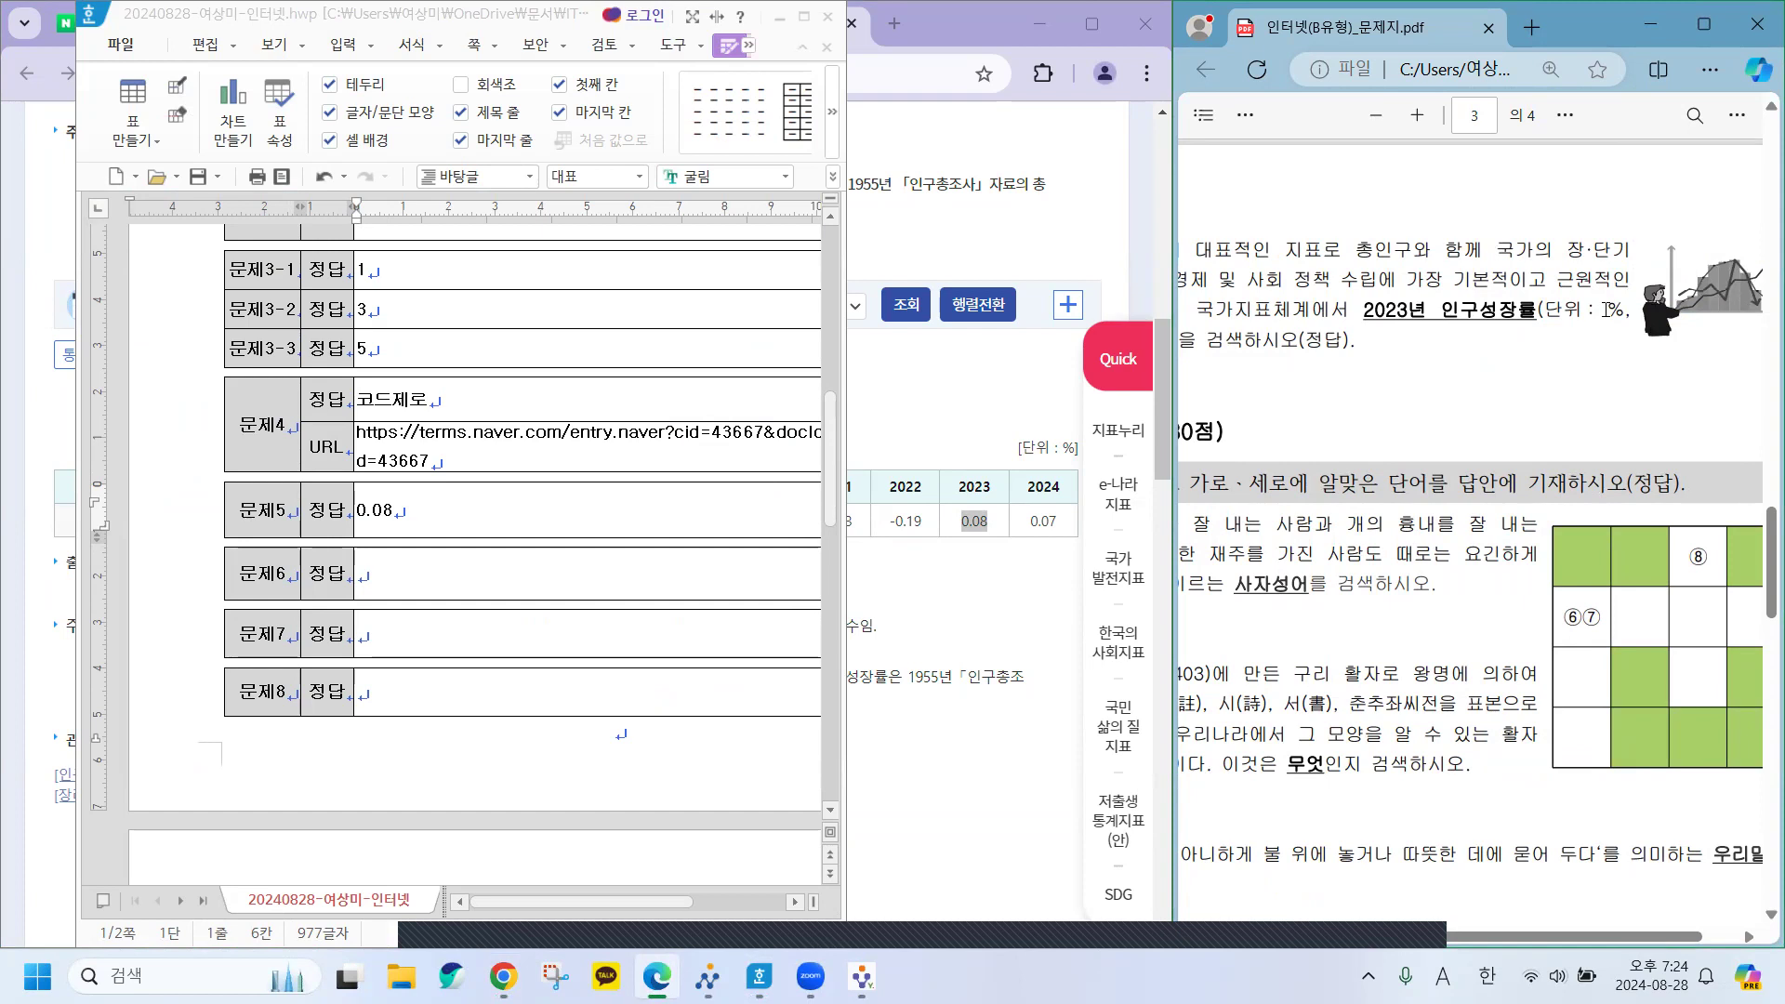
pyautogui.moveTo(1607, 310); pyautogui.dragTo(1623, 310)
pyautogui.click(1615, 312)
pyautogui.click(418, 501)
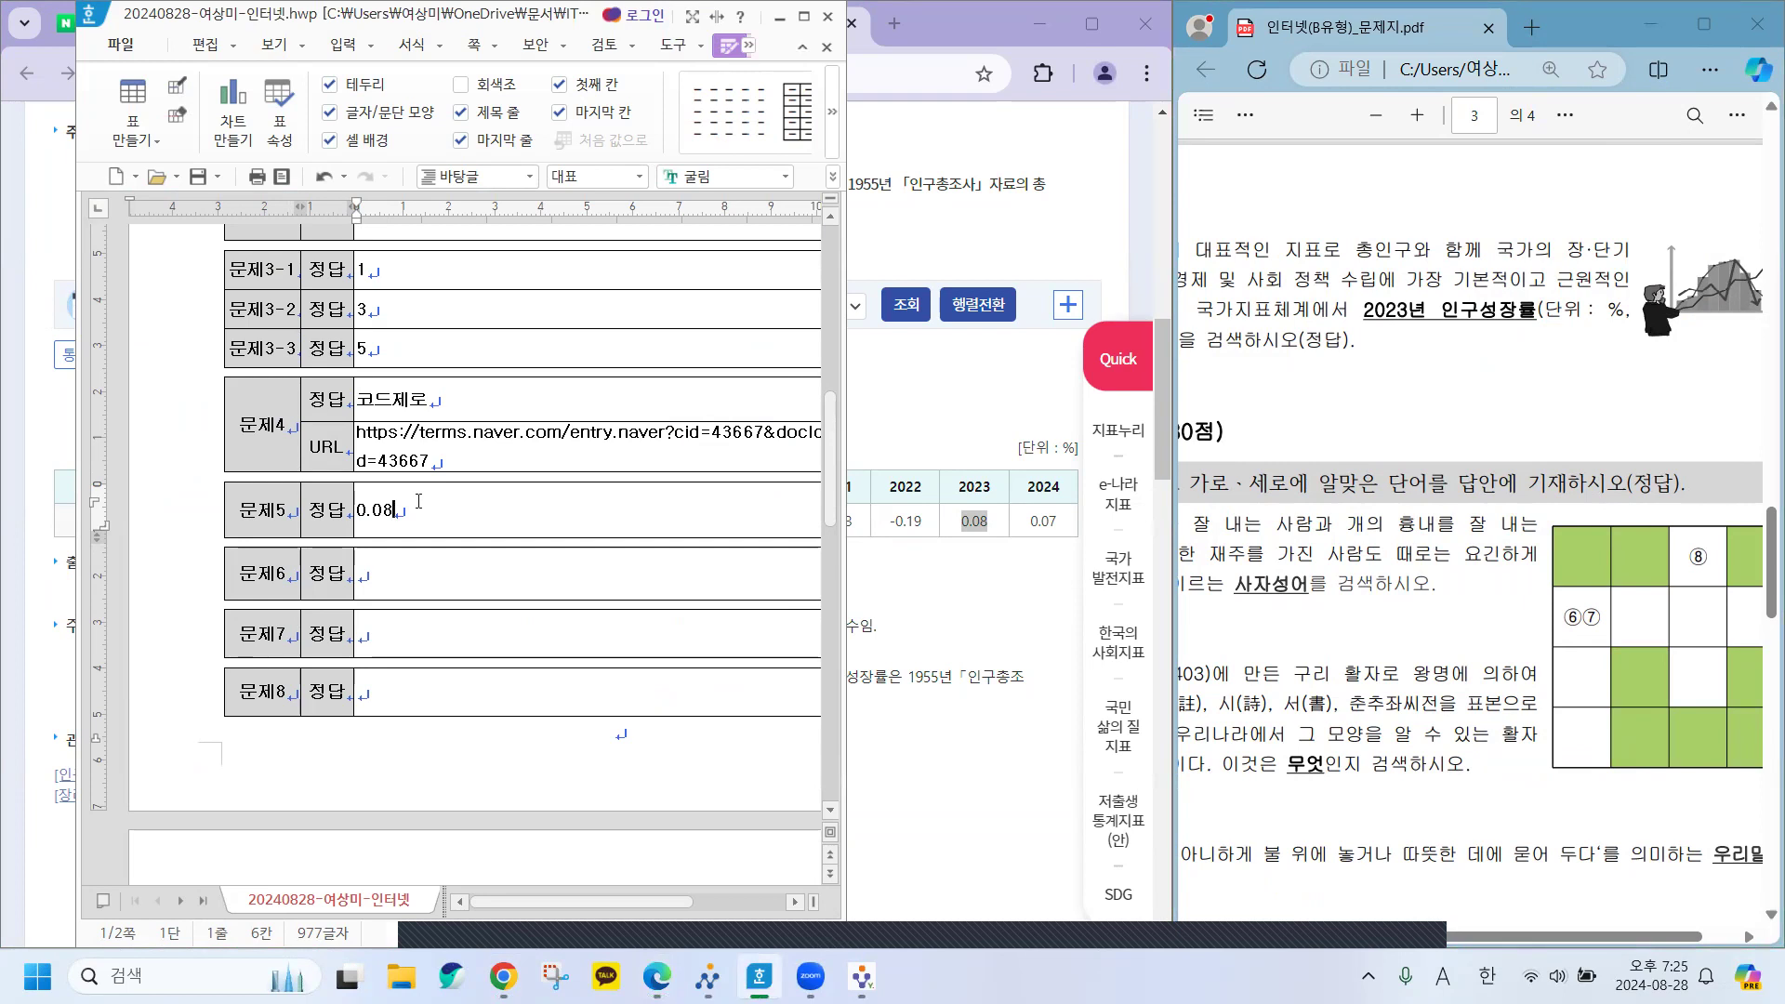
pyautogui.press('Hangul')
pyautogui.write('%')
# Recheck the % unit in question 5 against the 0.08% answer in 문제5.
pyautogui.click(1609, 309)
pyautogui.moveTo(1595, 310); pyautogui.dragTo(1622, 309)
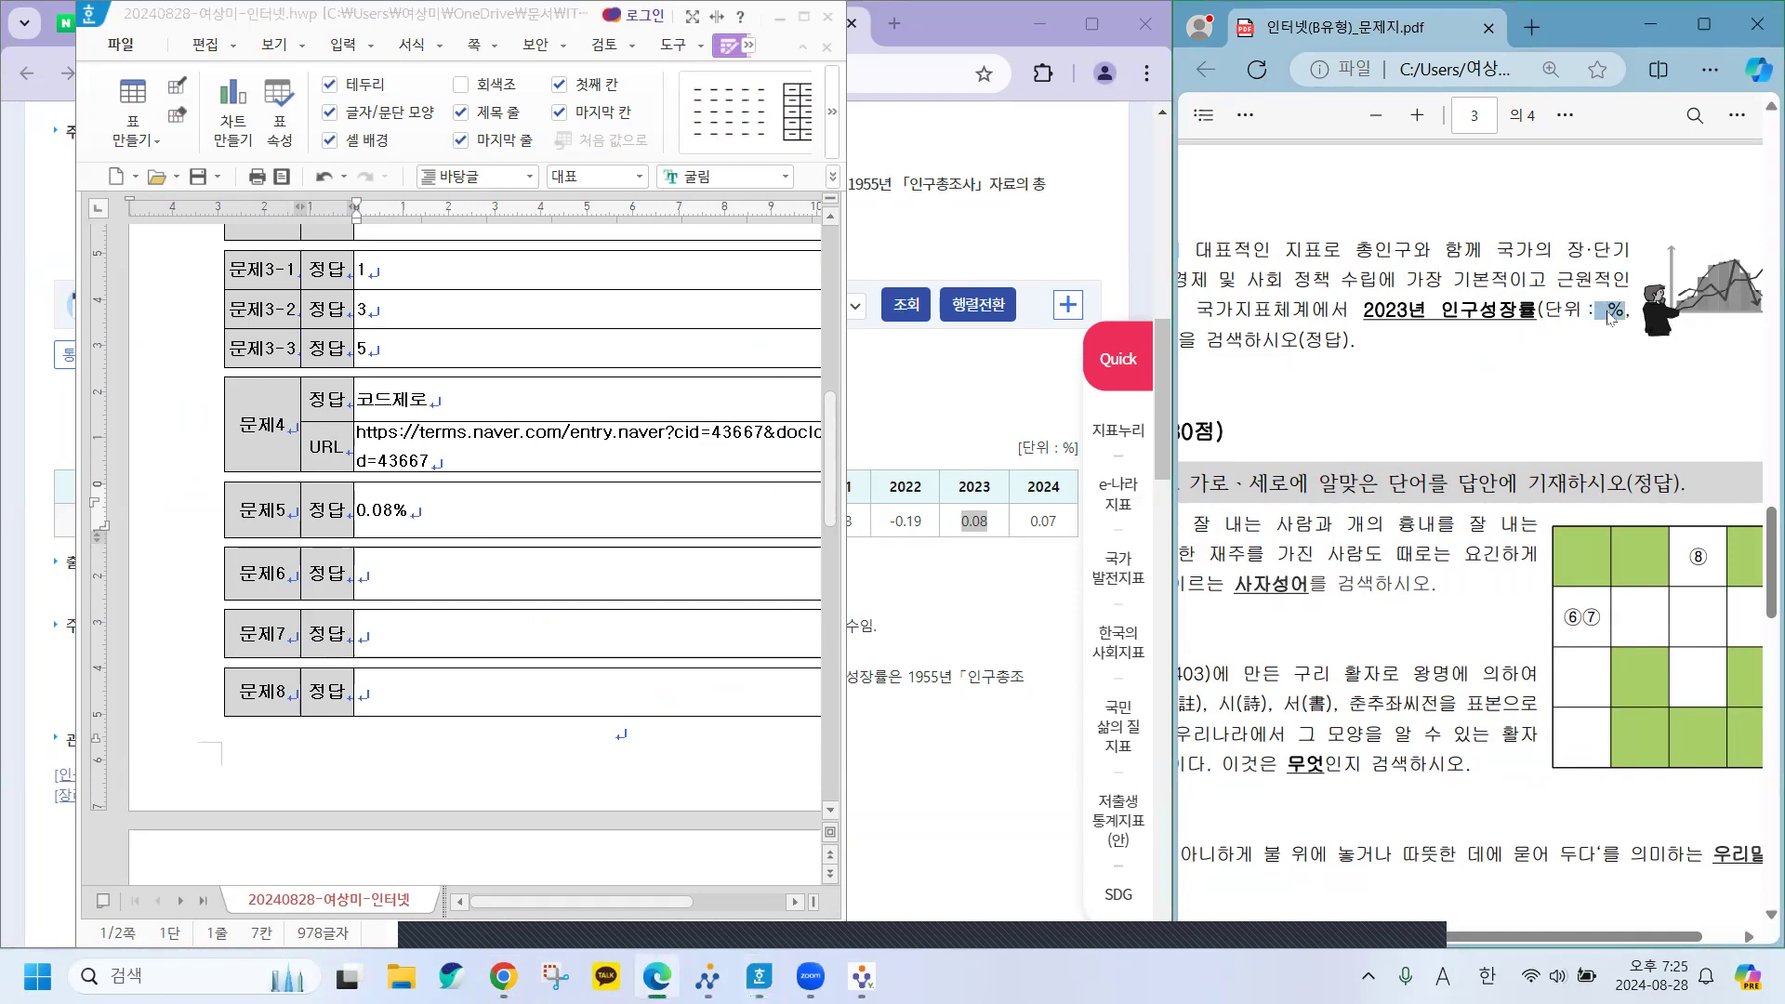
pyautogui.click(1616, 313)
pyautogui.moveTo(1594, 311); pyautogui.dragTo(1623, 310)
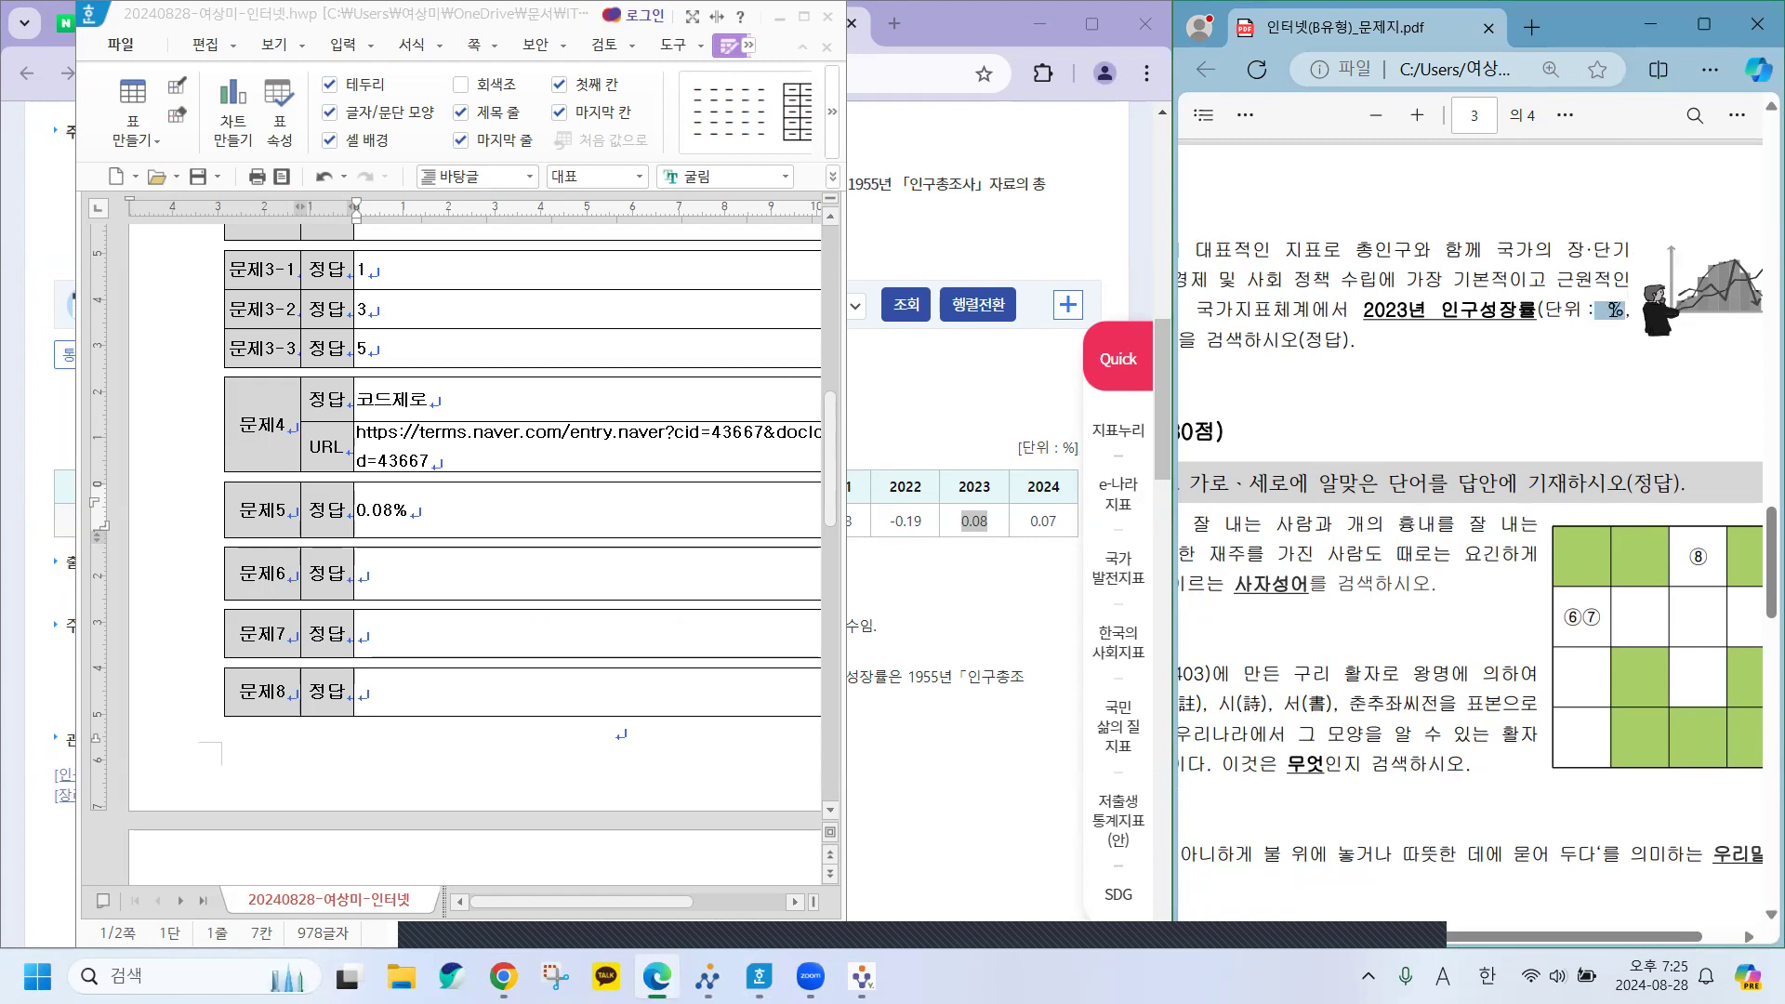
pyautogui.click(432, 516)
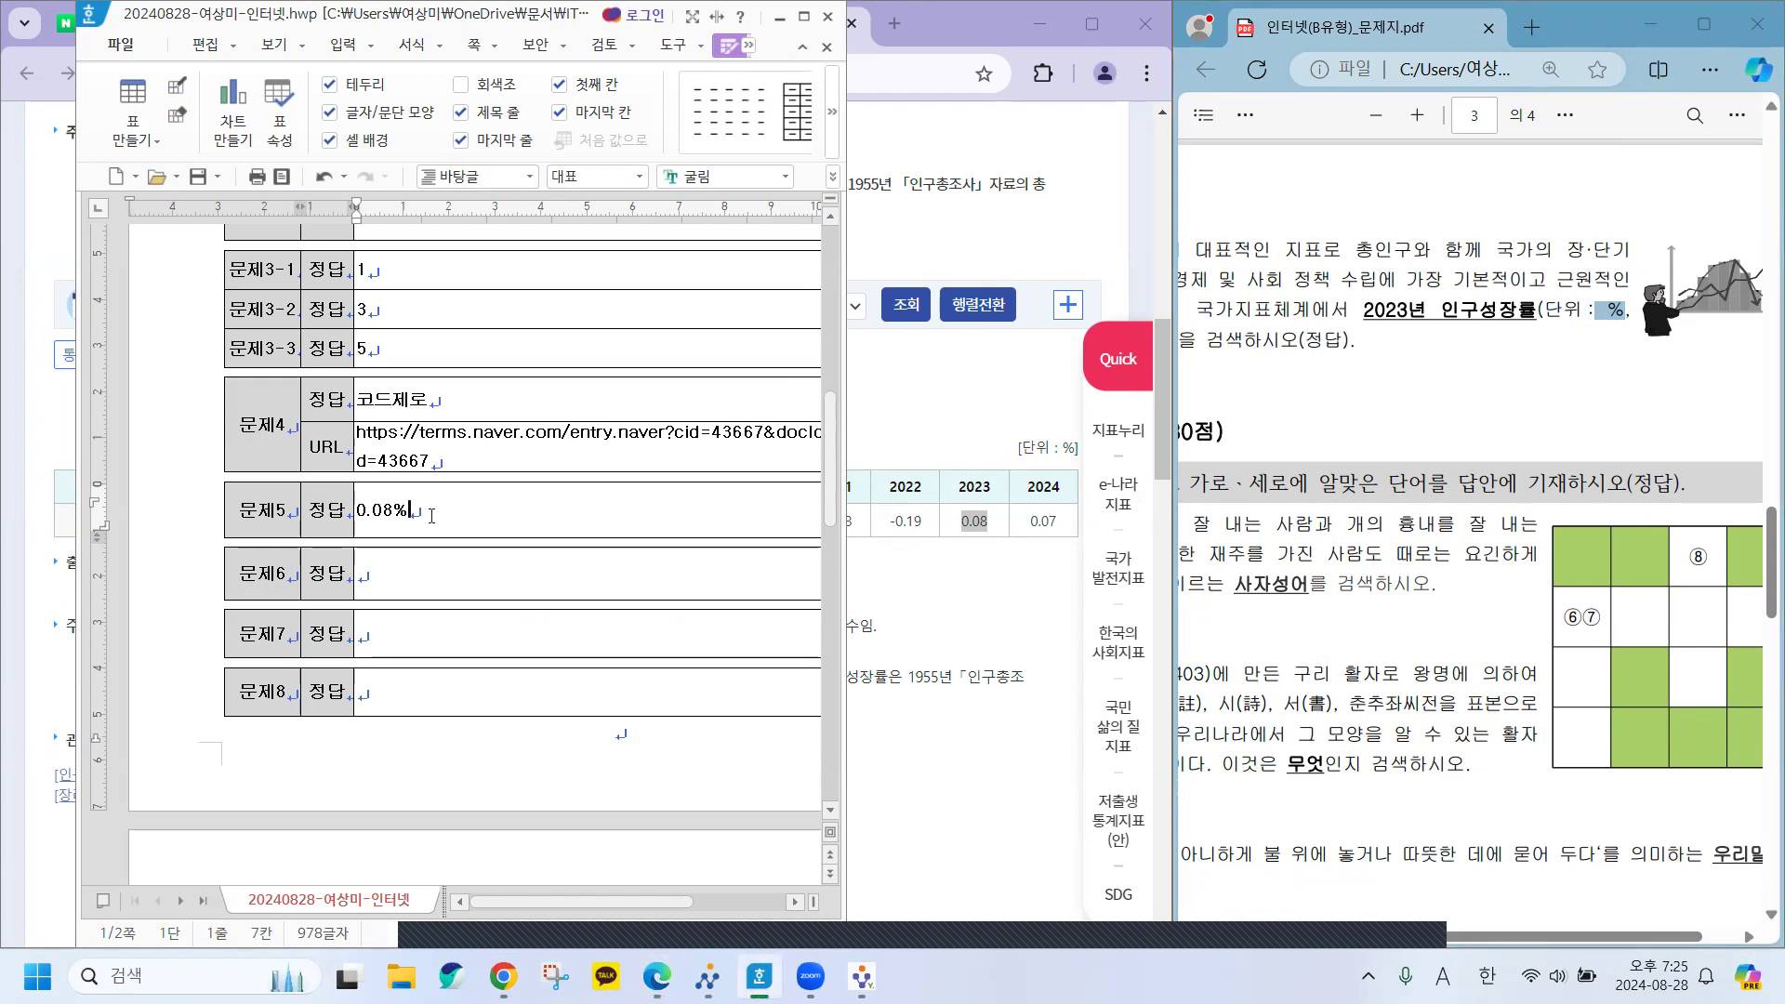
pyautogui.click(431, 516)
pyautogui.click(1616, 321)
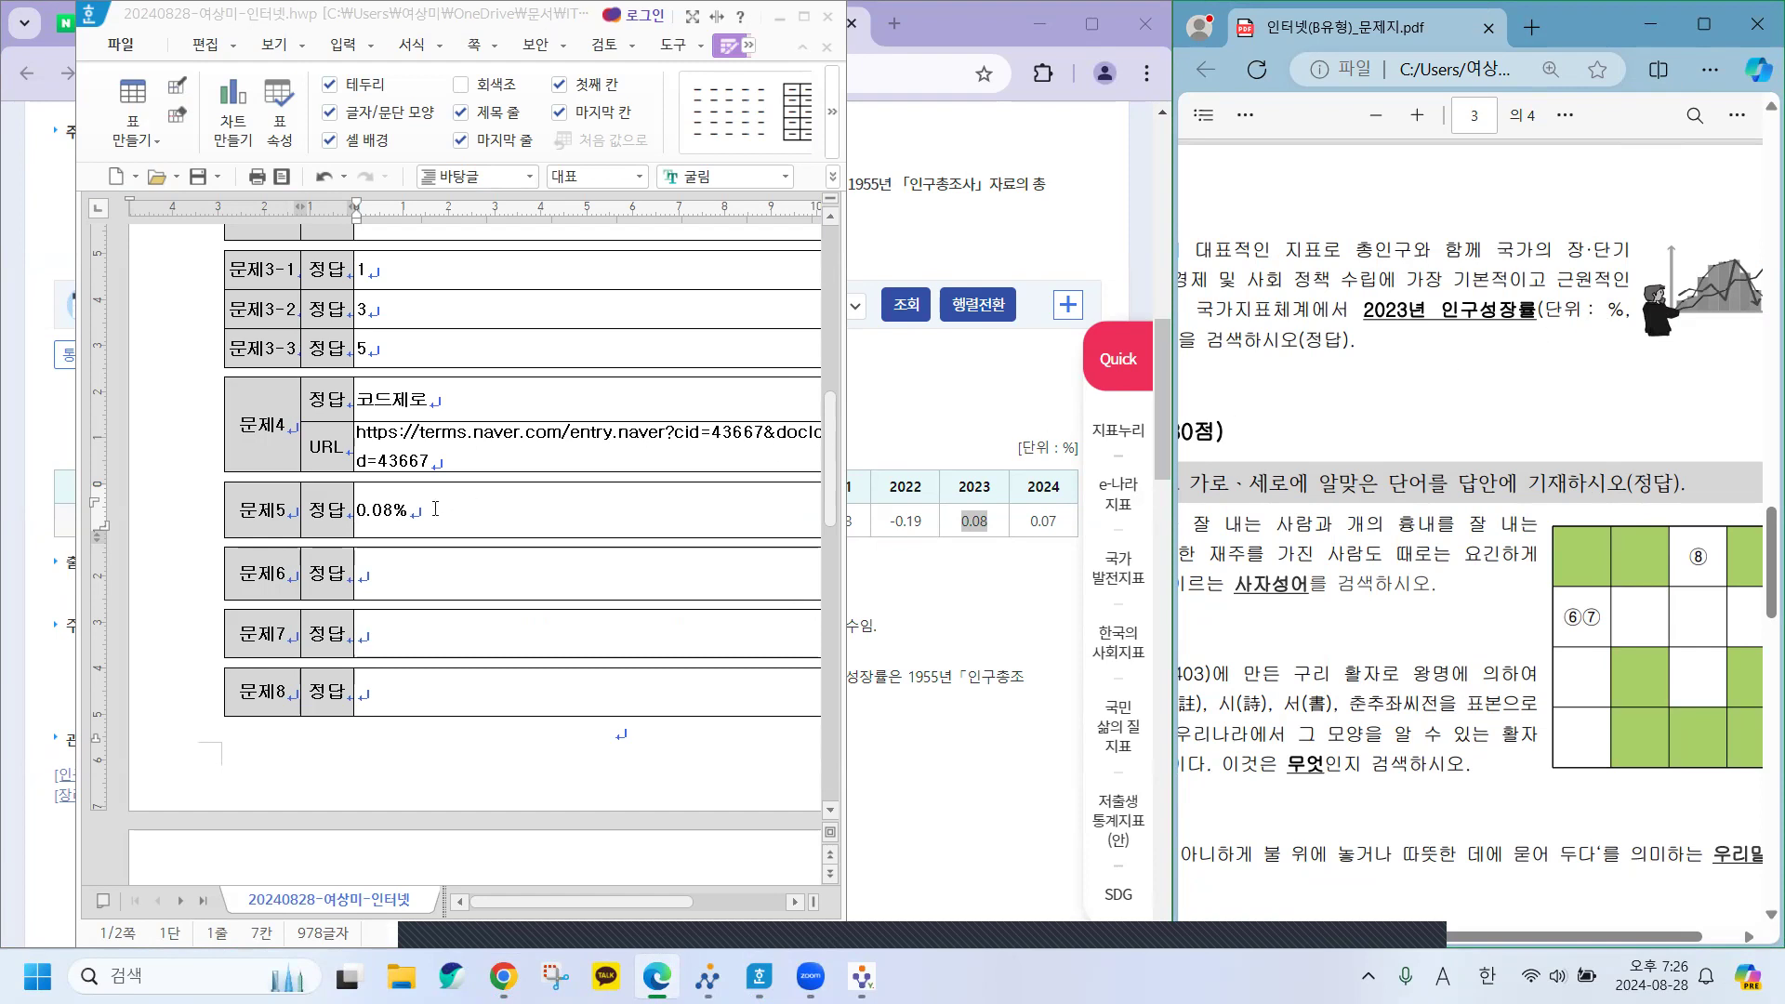
# Confirm 0.08% in the 문제5 cell, then minimize Hangul and close an extra Chrome tab.
pyautogui.click(405, 511)
pyautogui.moveTo(403, 511); pyautogui.dragTo(359, 512)
pyautogui.click(414, 510)
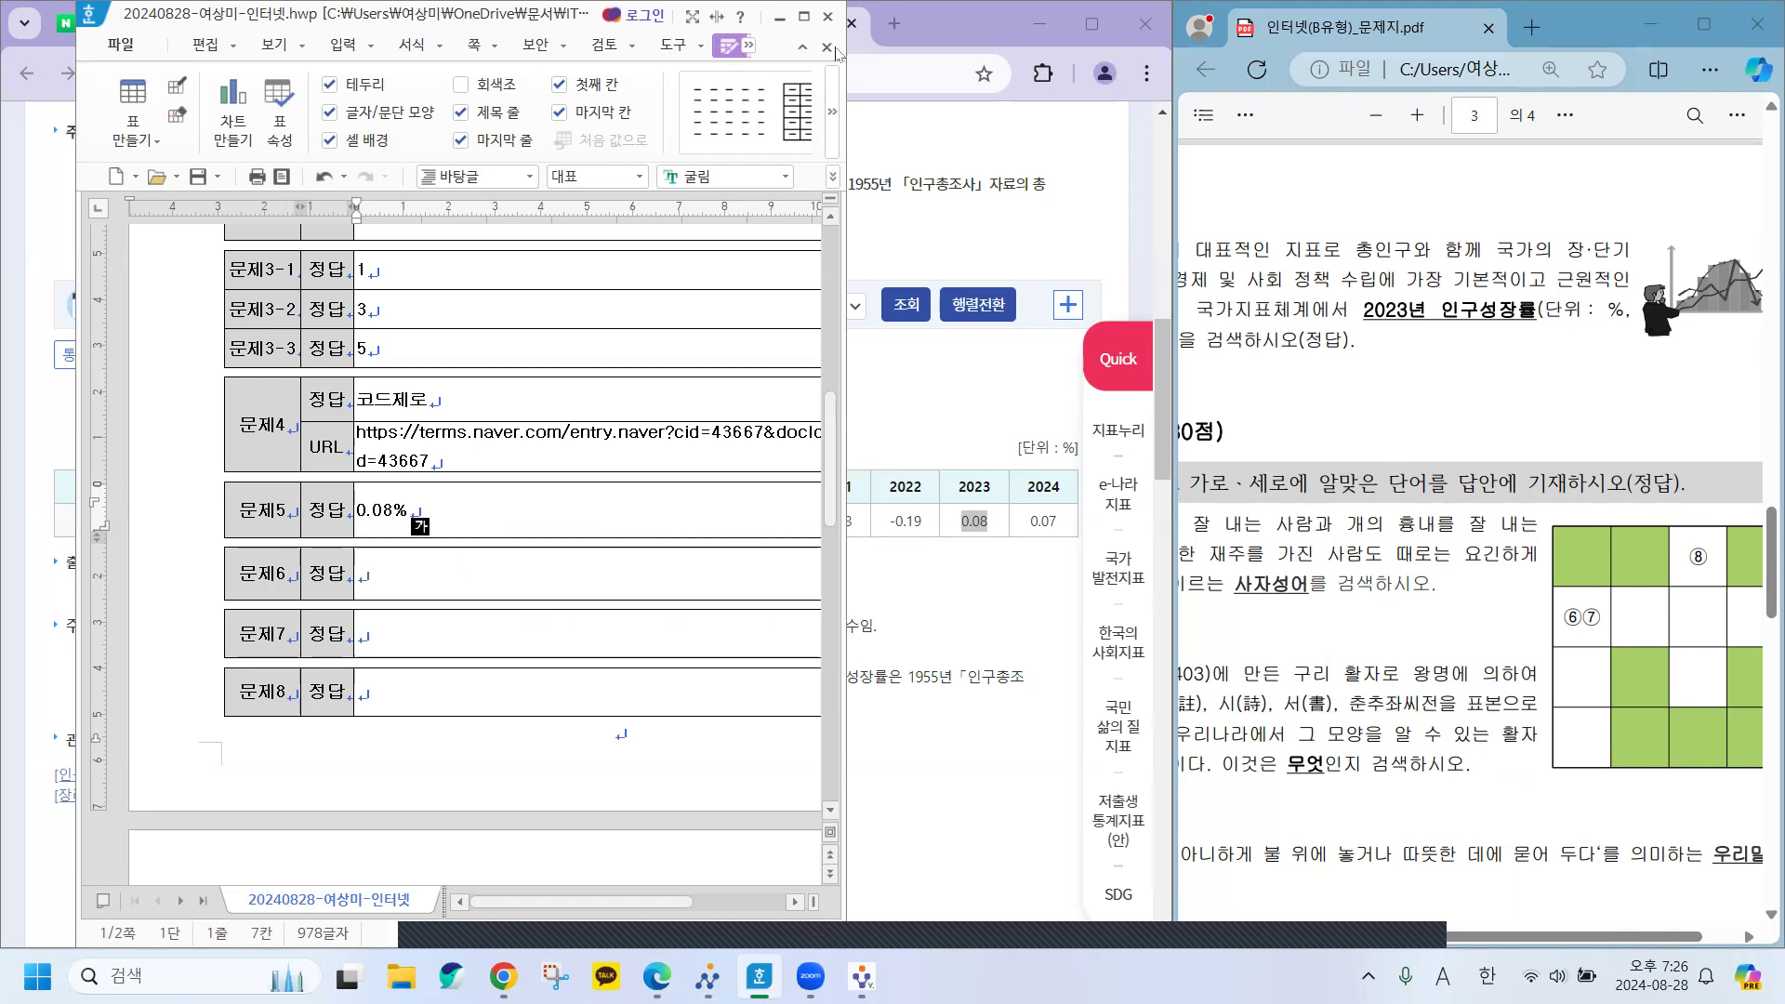
pyautogui.click(780, 18)
pyautogui.click(573, 25)
# Close another Chrome tab and widen the Edge question PDF by dragging the divider left.
pyautogui.click(572, 26)
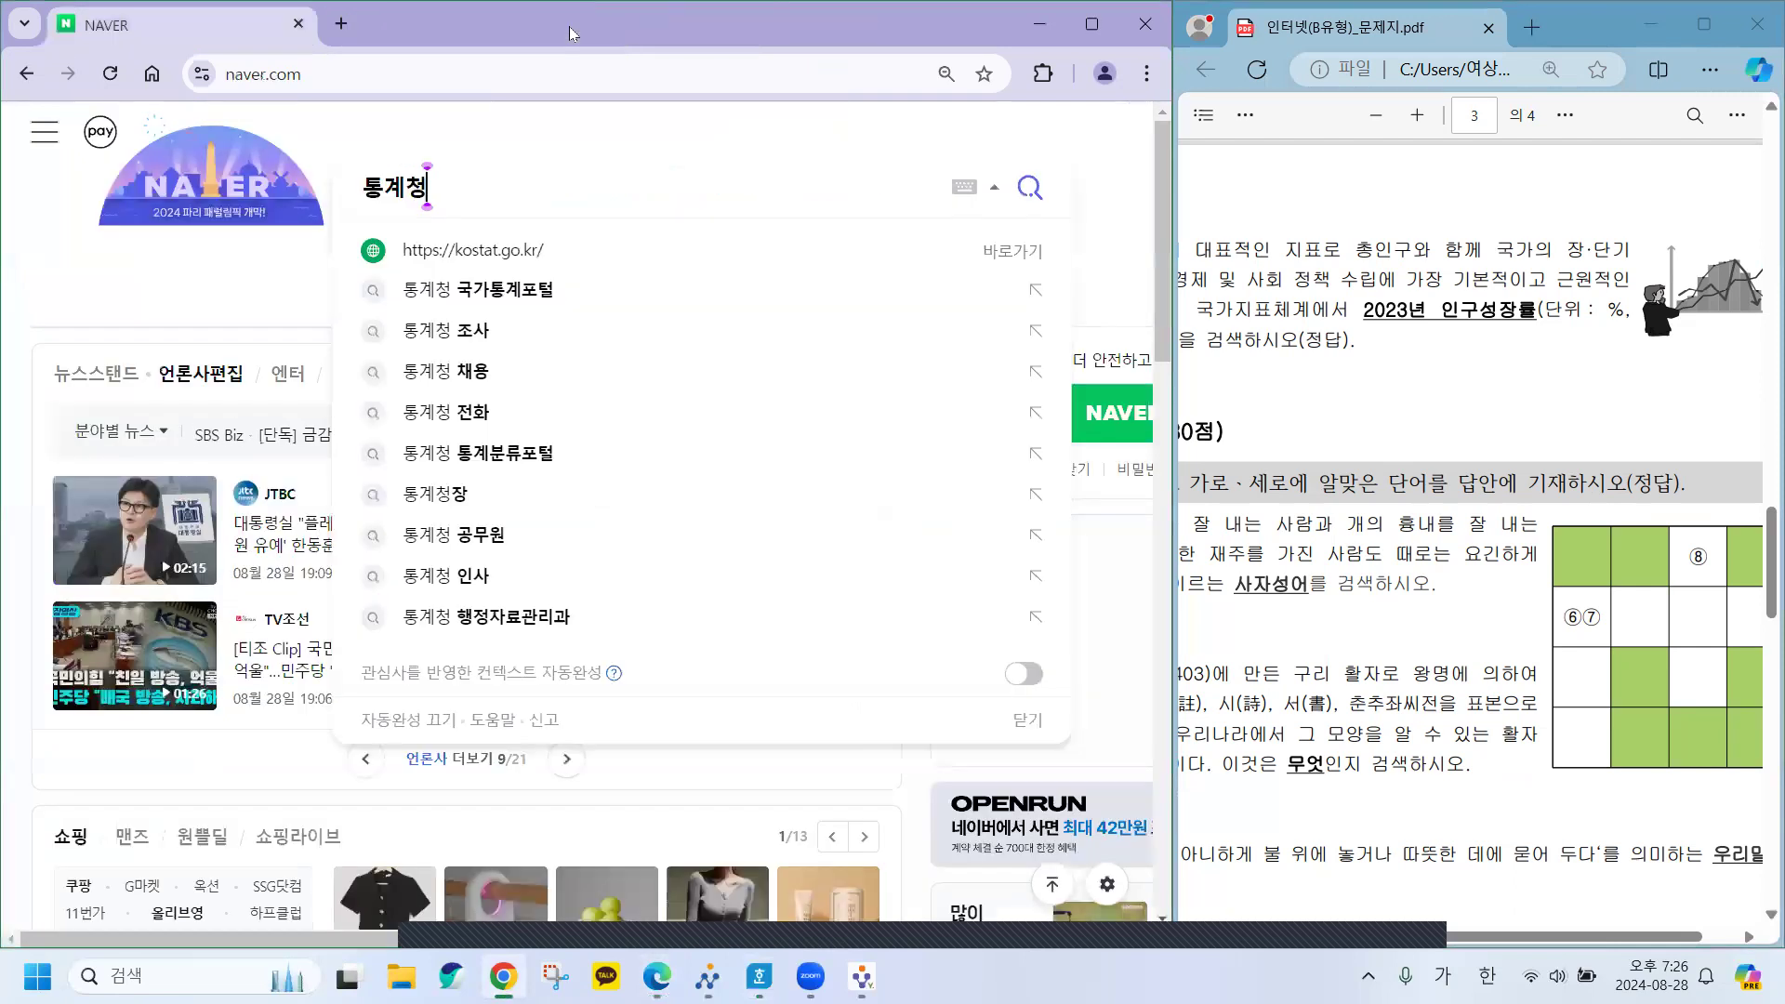
pyautogui.click(299, 183)
pyautogui.click(1379, 390)
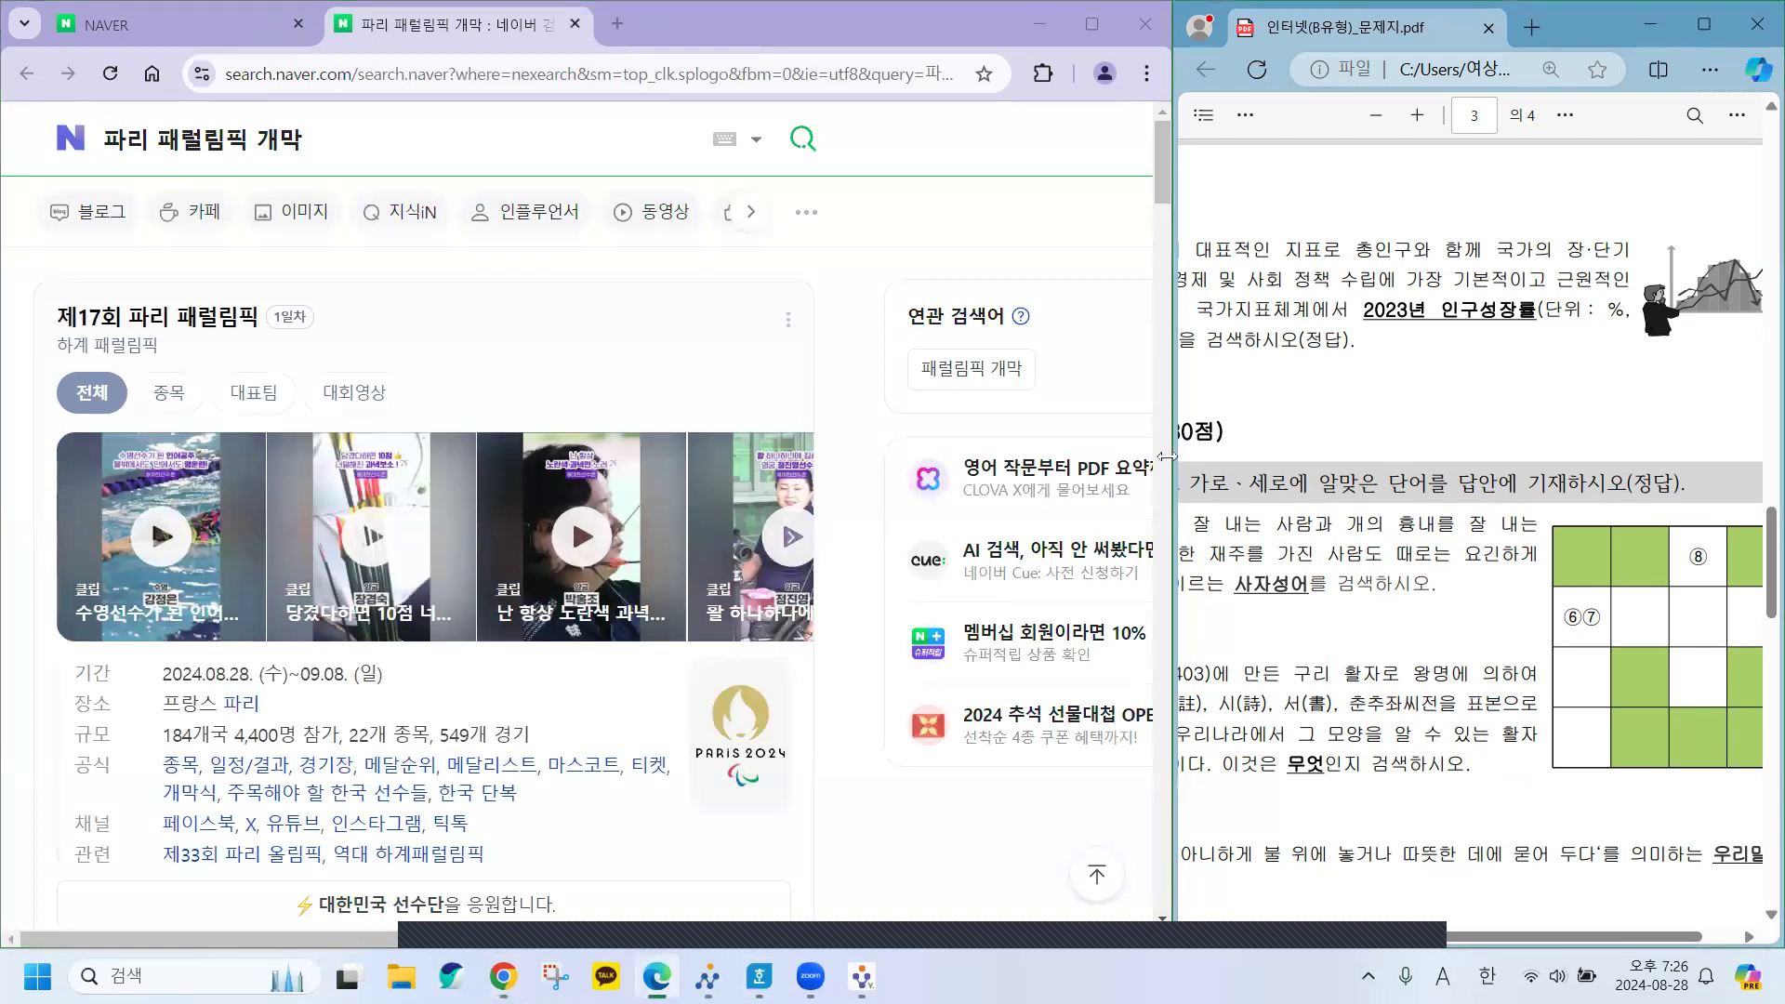
pyautogui.moveTo(1171, 461)
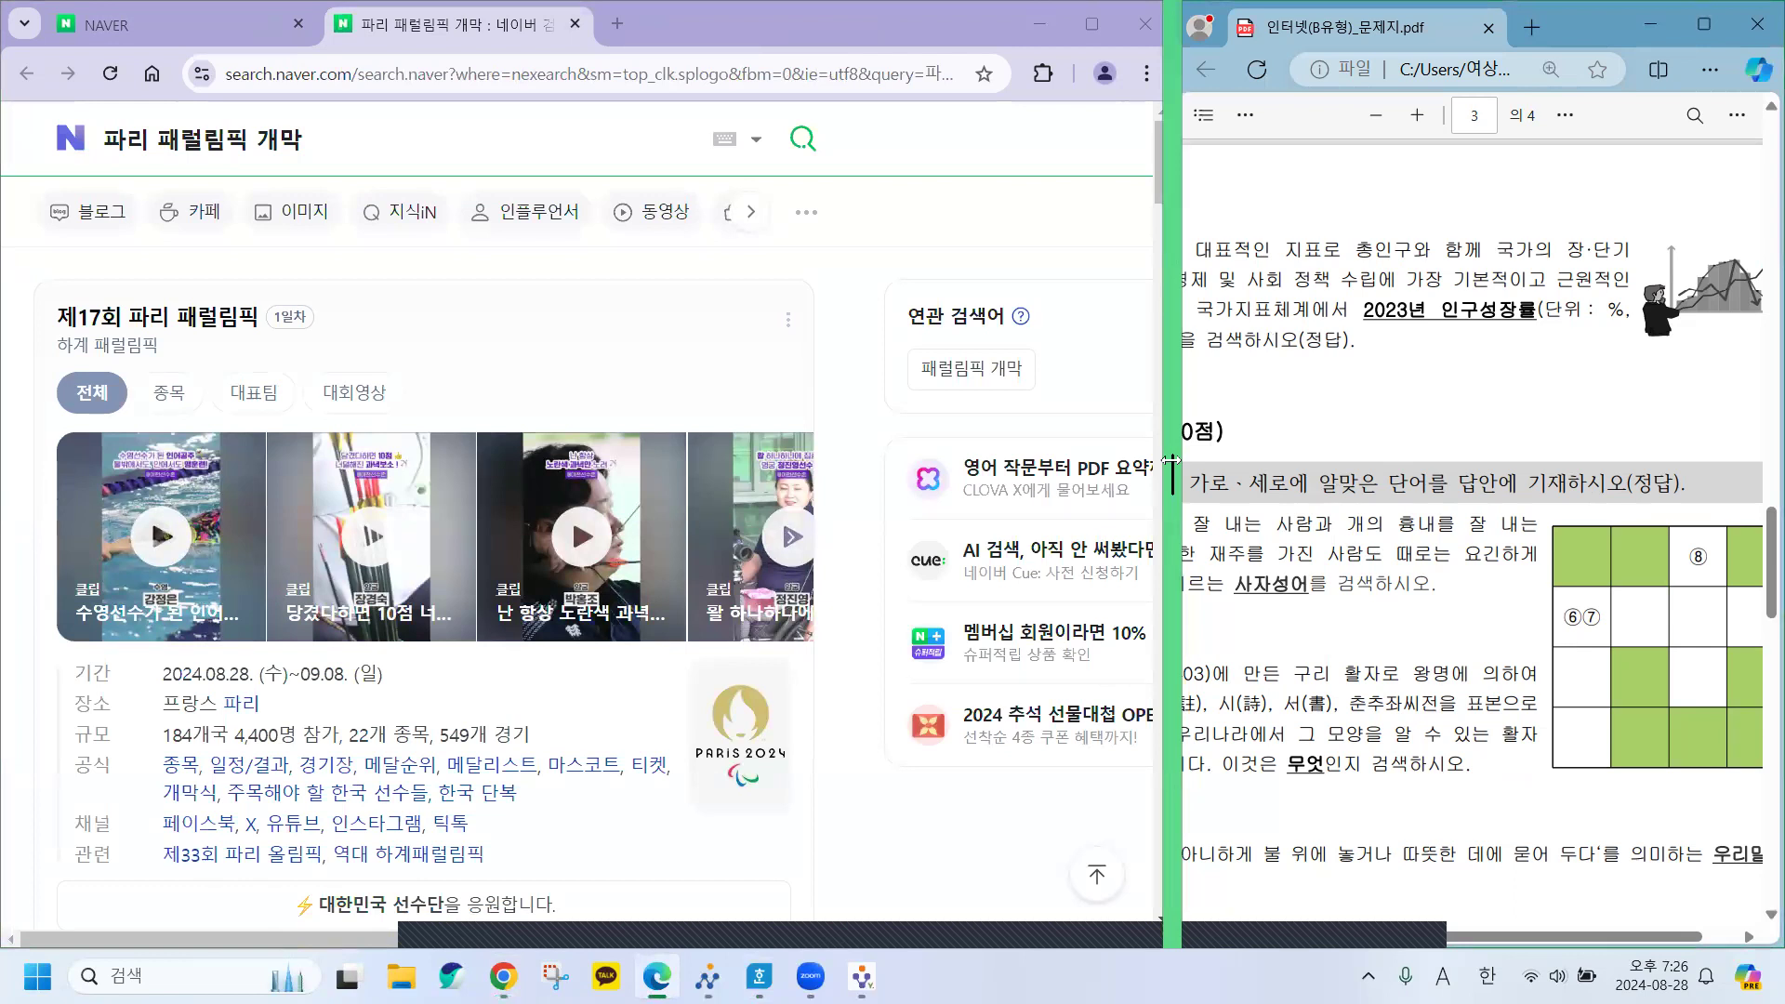
pyautogui.moveTo(1172, 462); pyautogui.dragTo(857, 461)
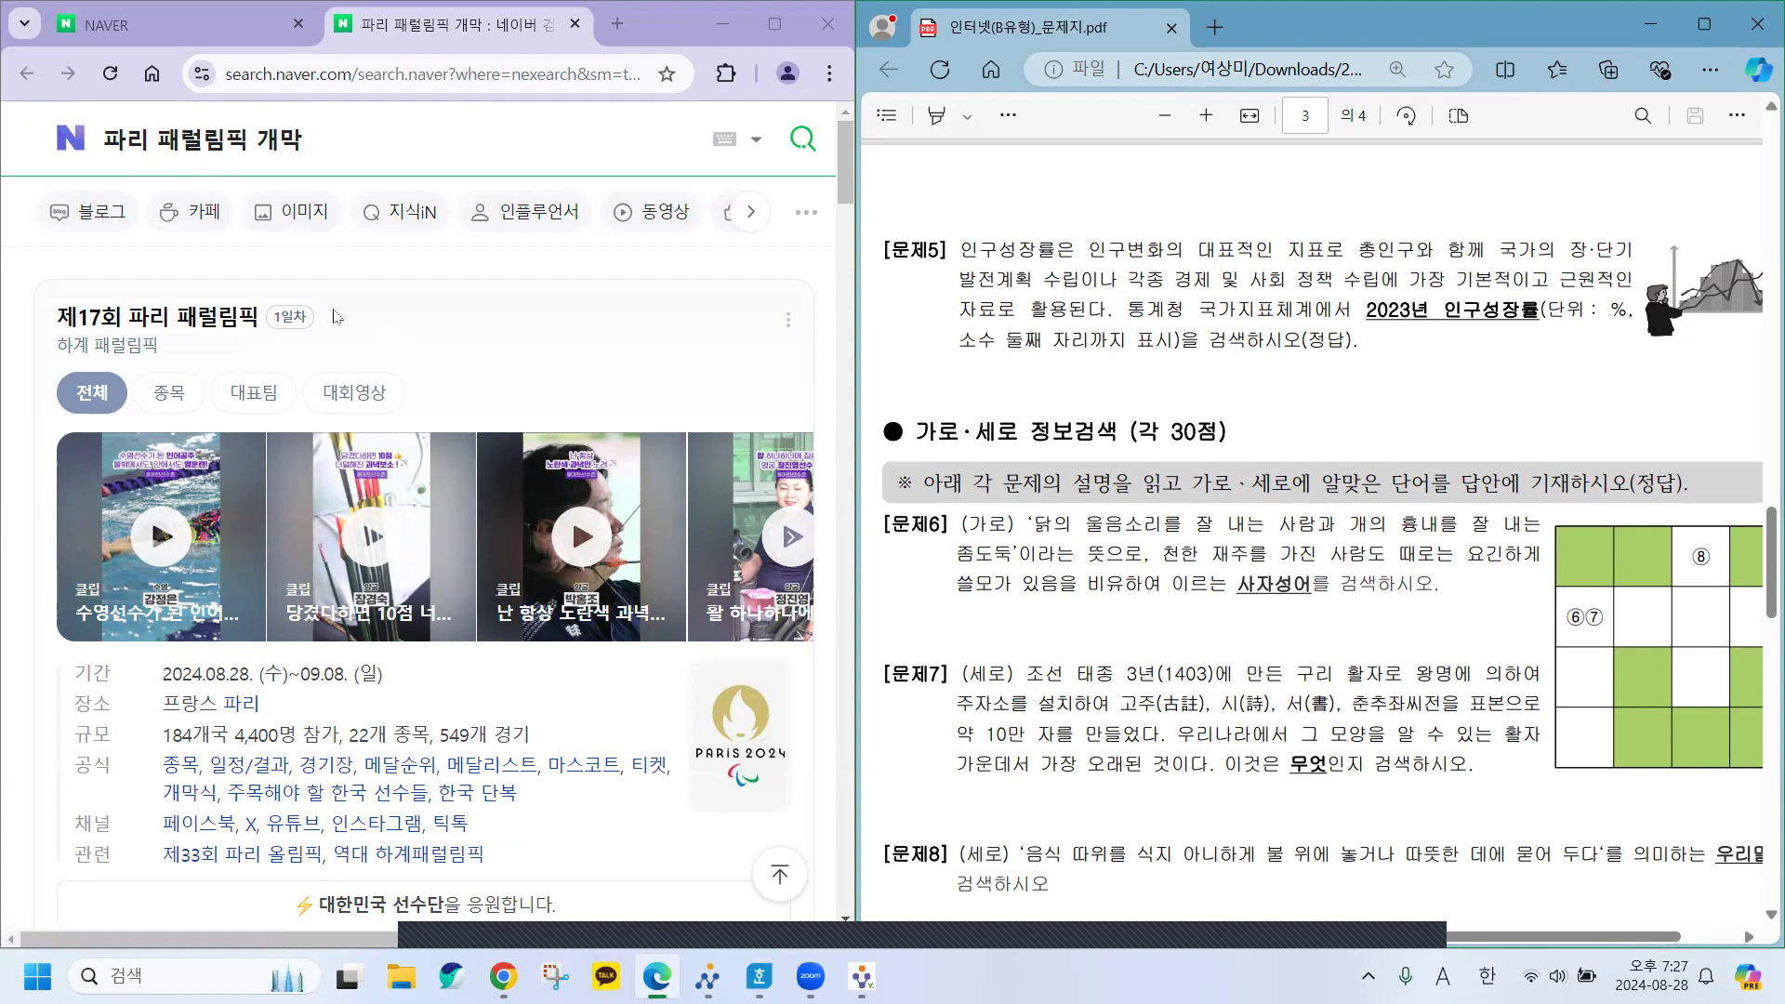
# Copy the 문제6 clue '닭의 울음소리를 잘 내는 사람과 개의 흉내를' and return to Naver's home page.
pyautogui.moveTo(1038, 523); pyautogui.dragTo(1453, 531)
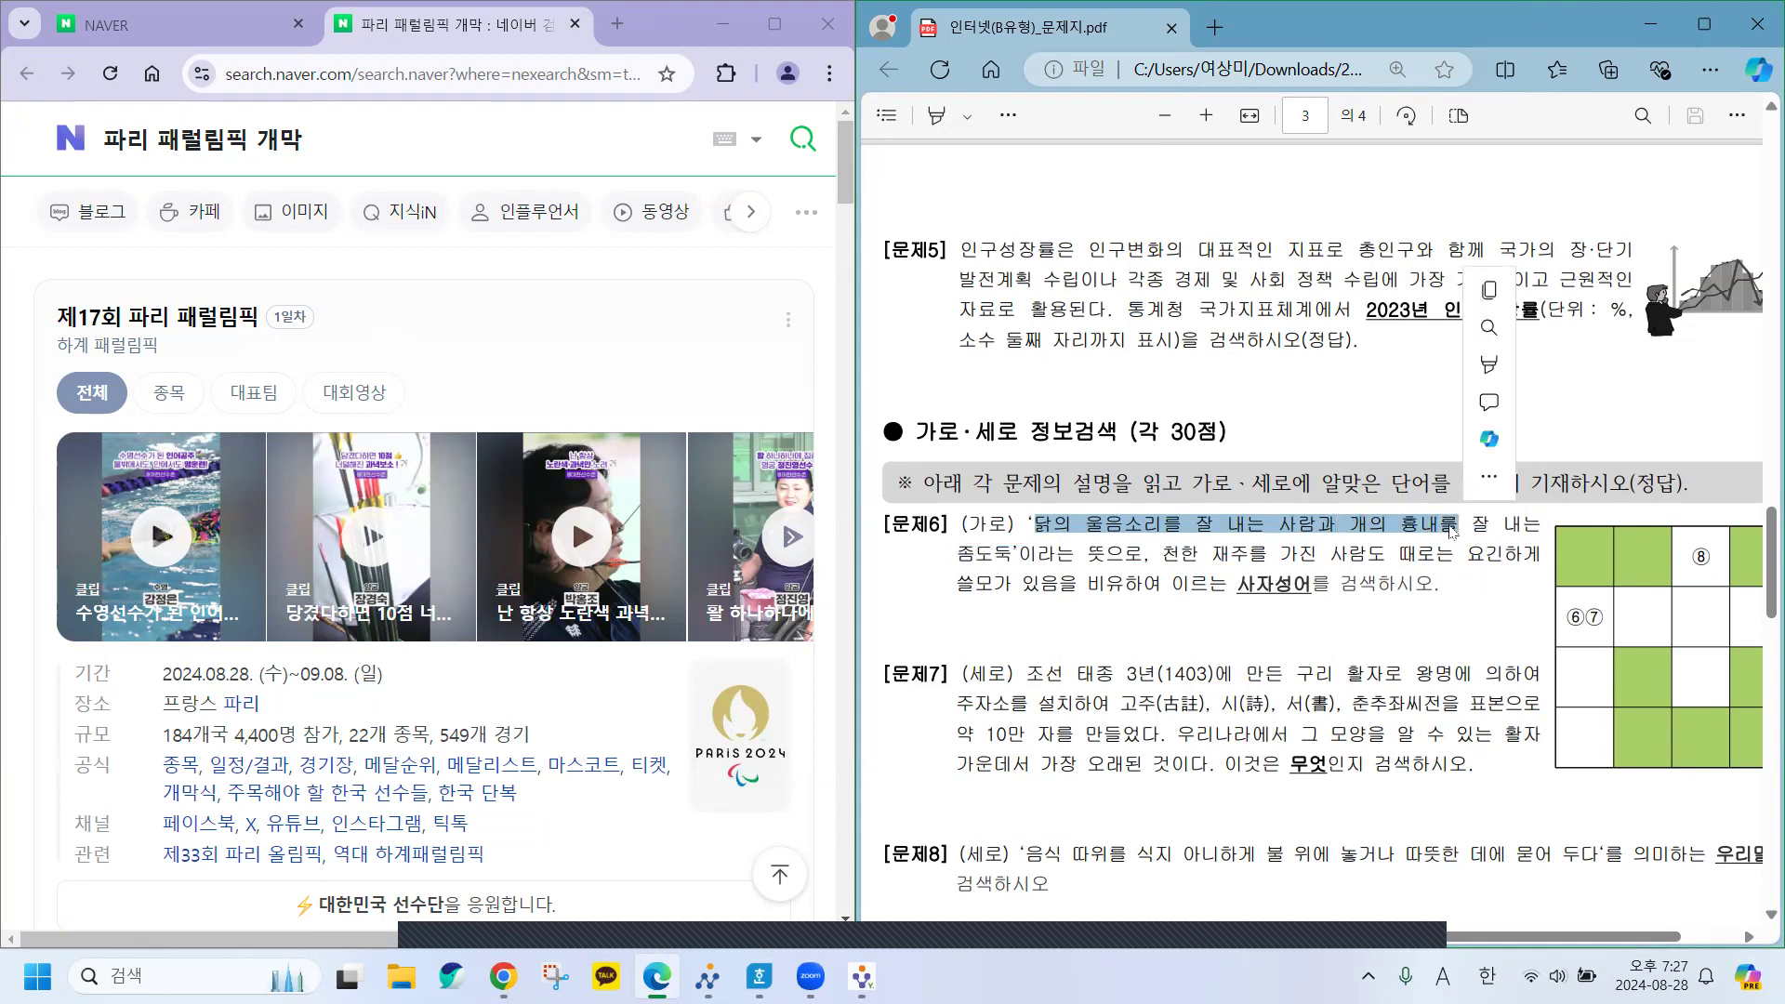
pyautogui.hotkey('ctrl', 'c')
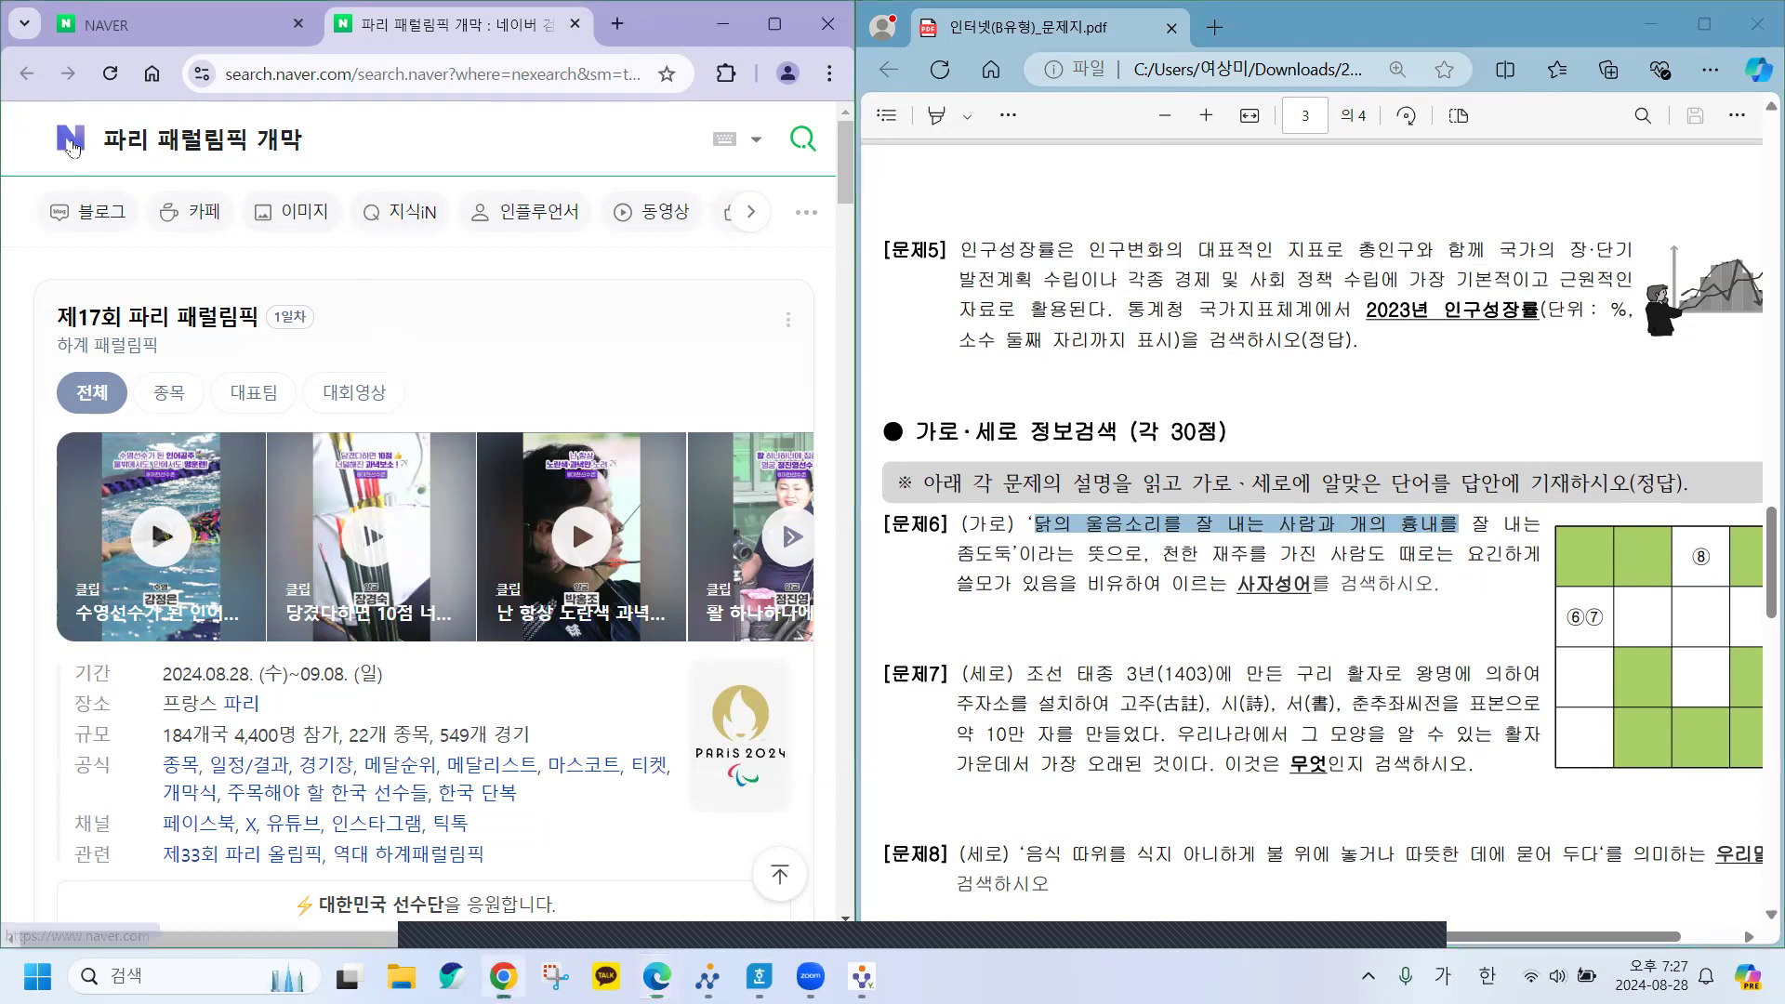
pyautogui.click(93, 155)
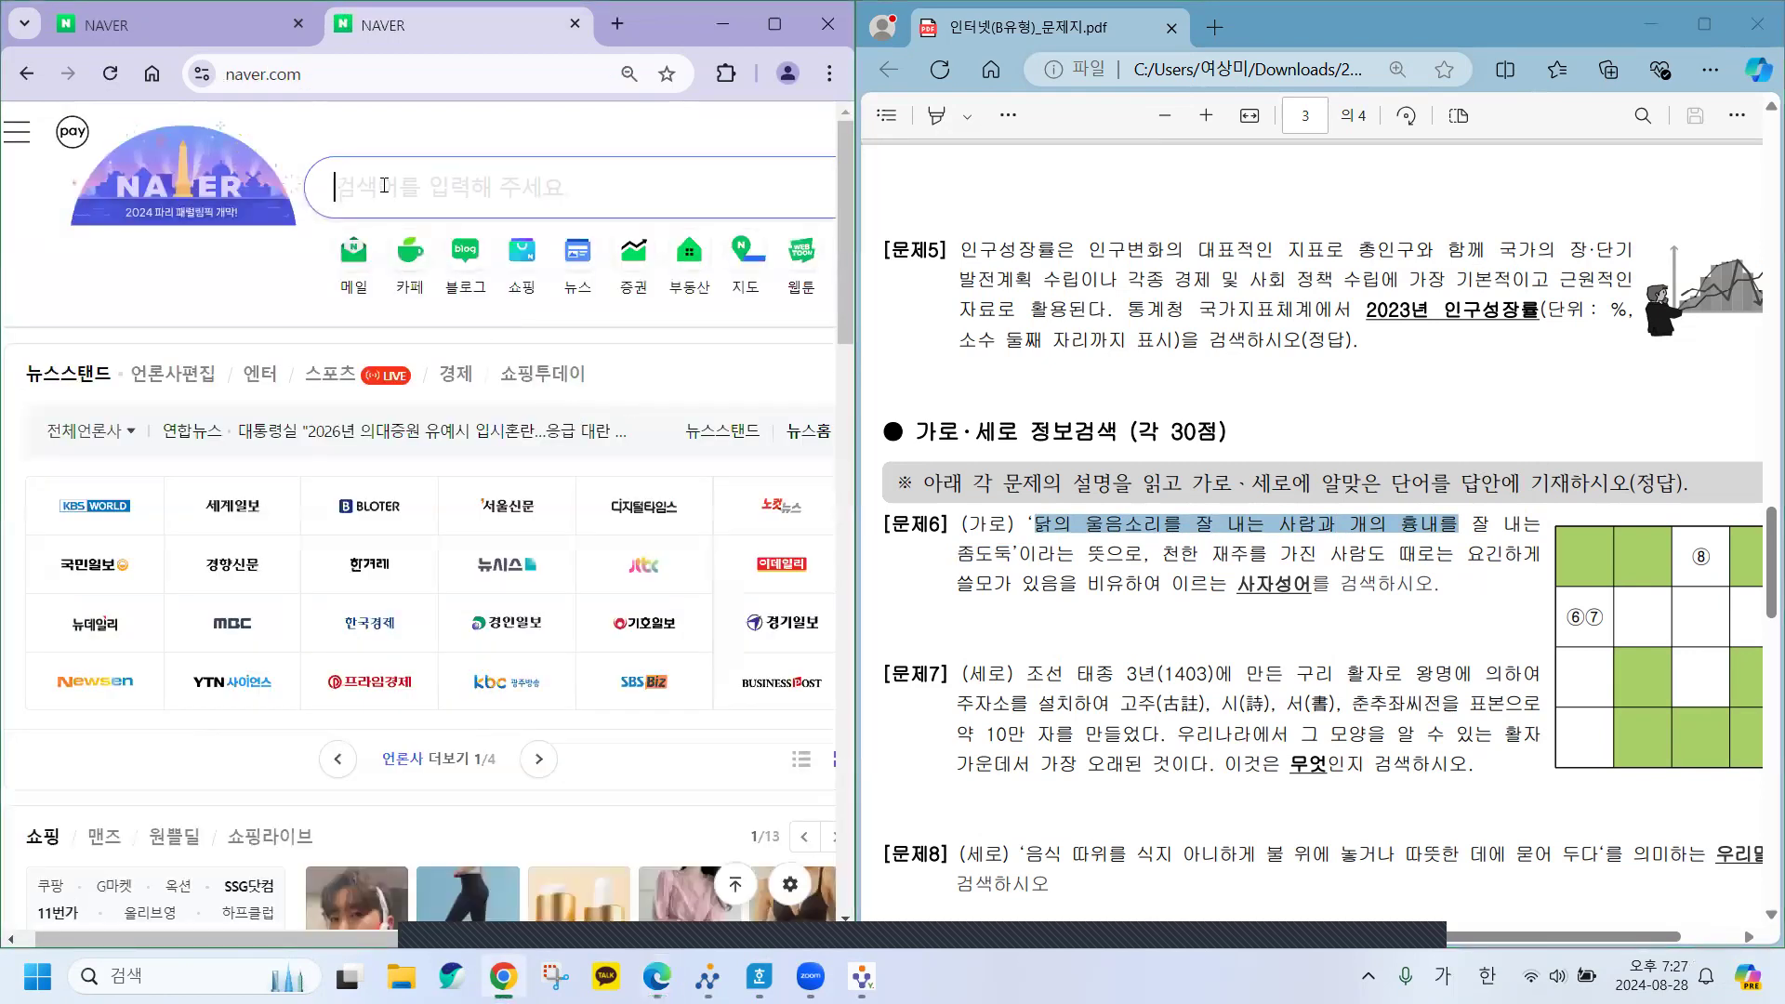
# Search Naver for the pasted 문제6 clue and expand the result categories.
pyautogui.click(384, 186)
pyautogui.hotkey('ctrl', 'v')
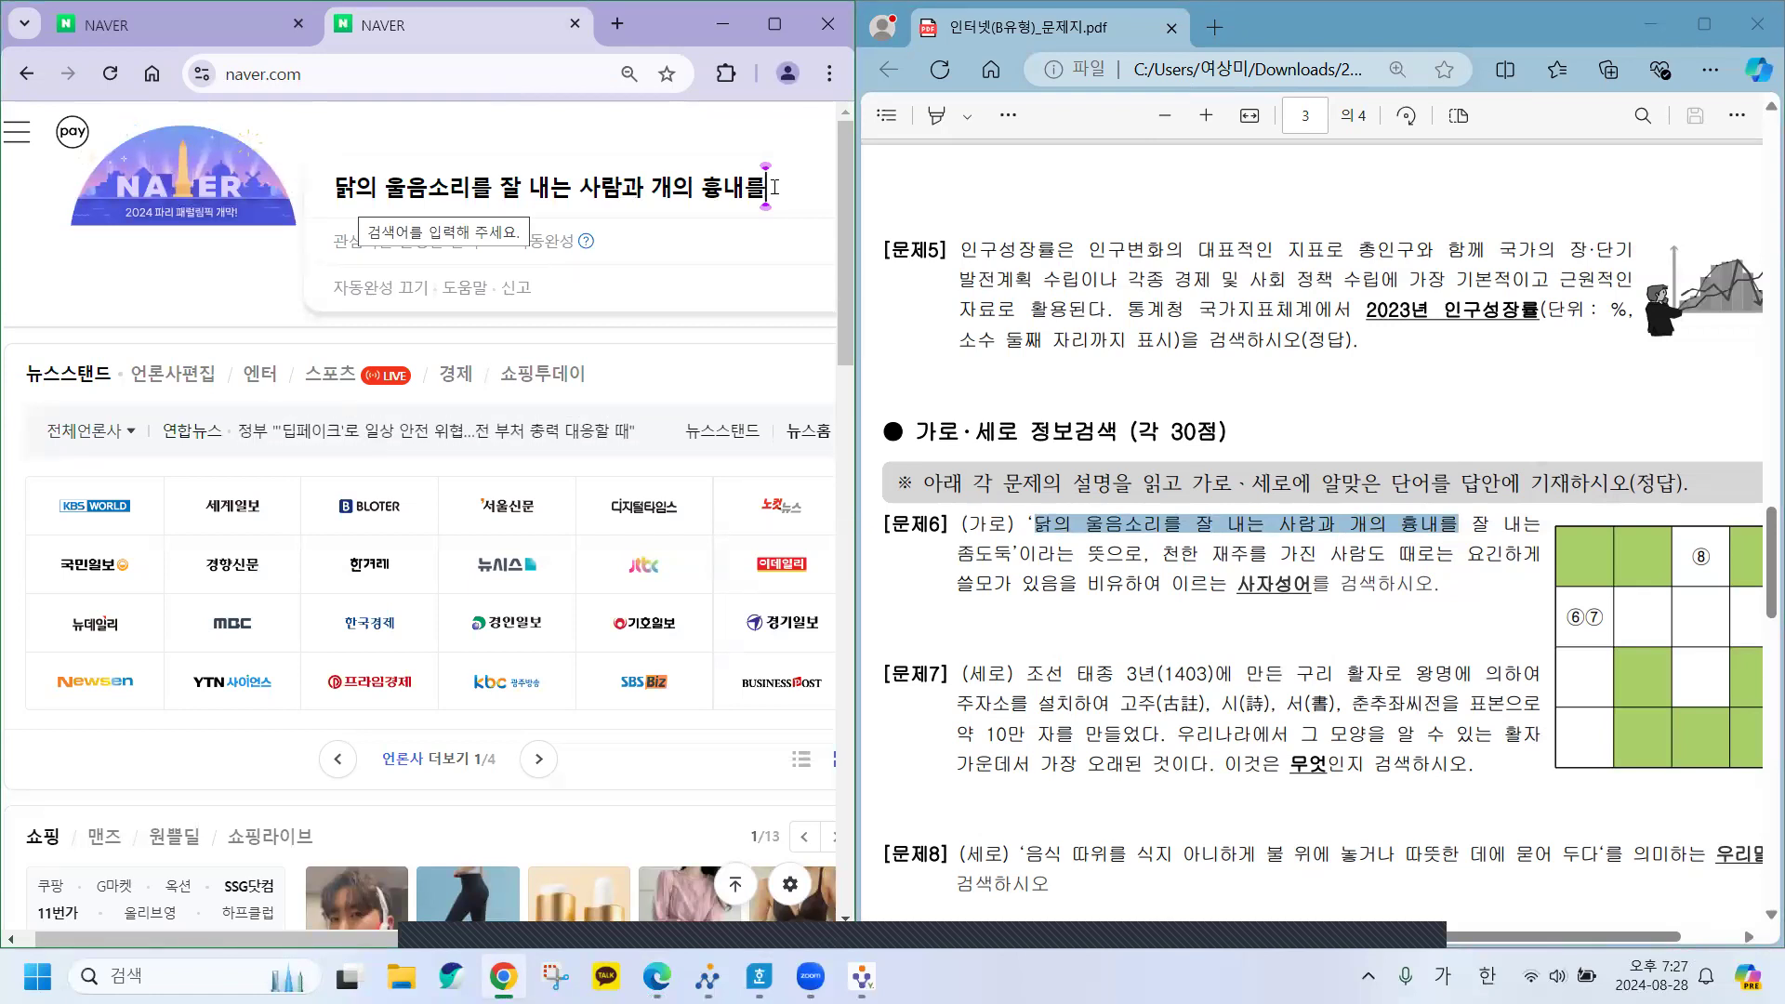
pyautogui.press('Return')
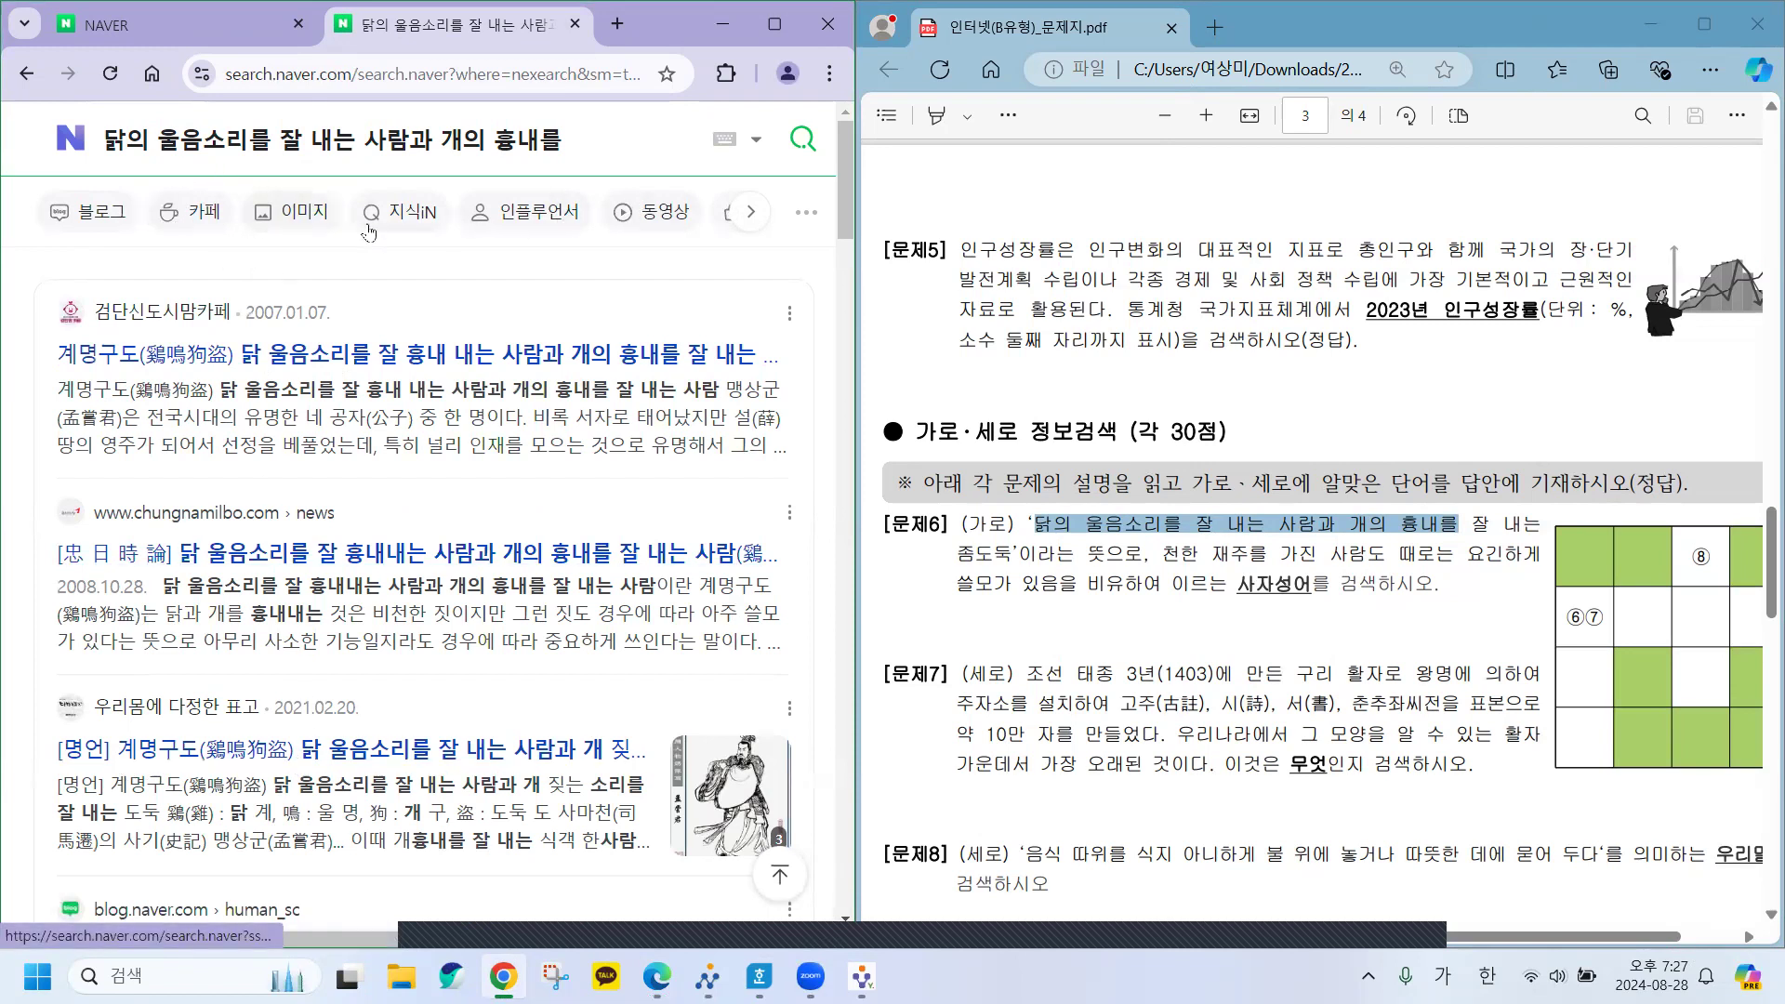
pyautogui.click(742, 214)
pyautogui.click(743, 215)
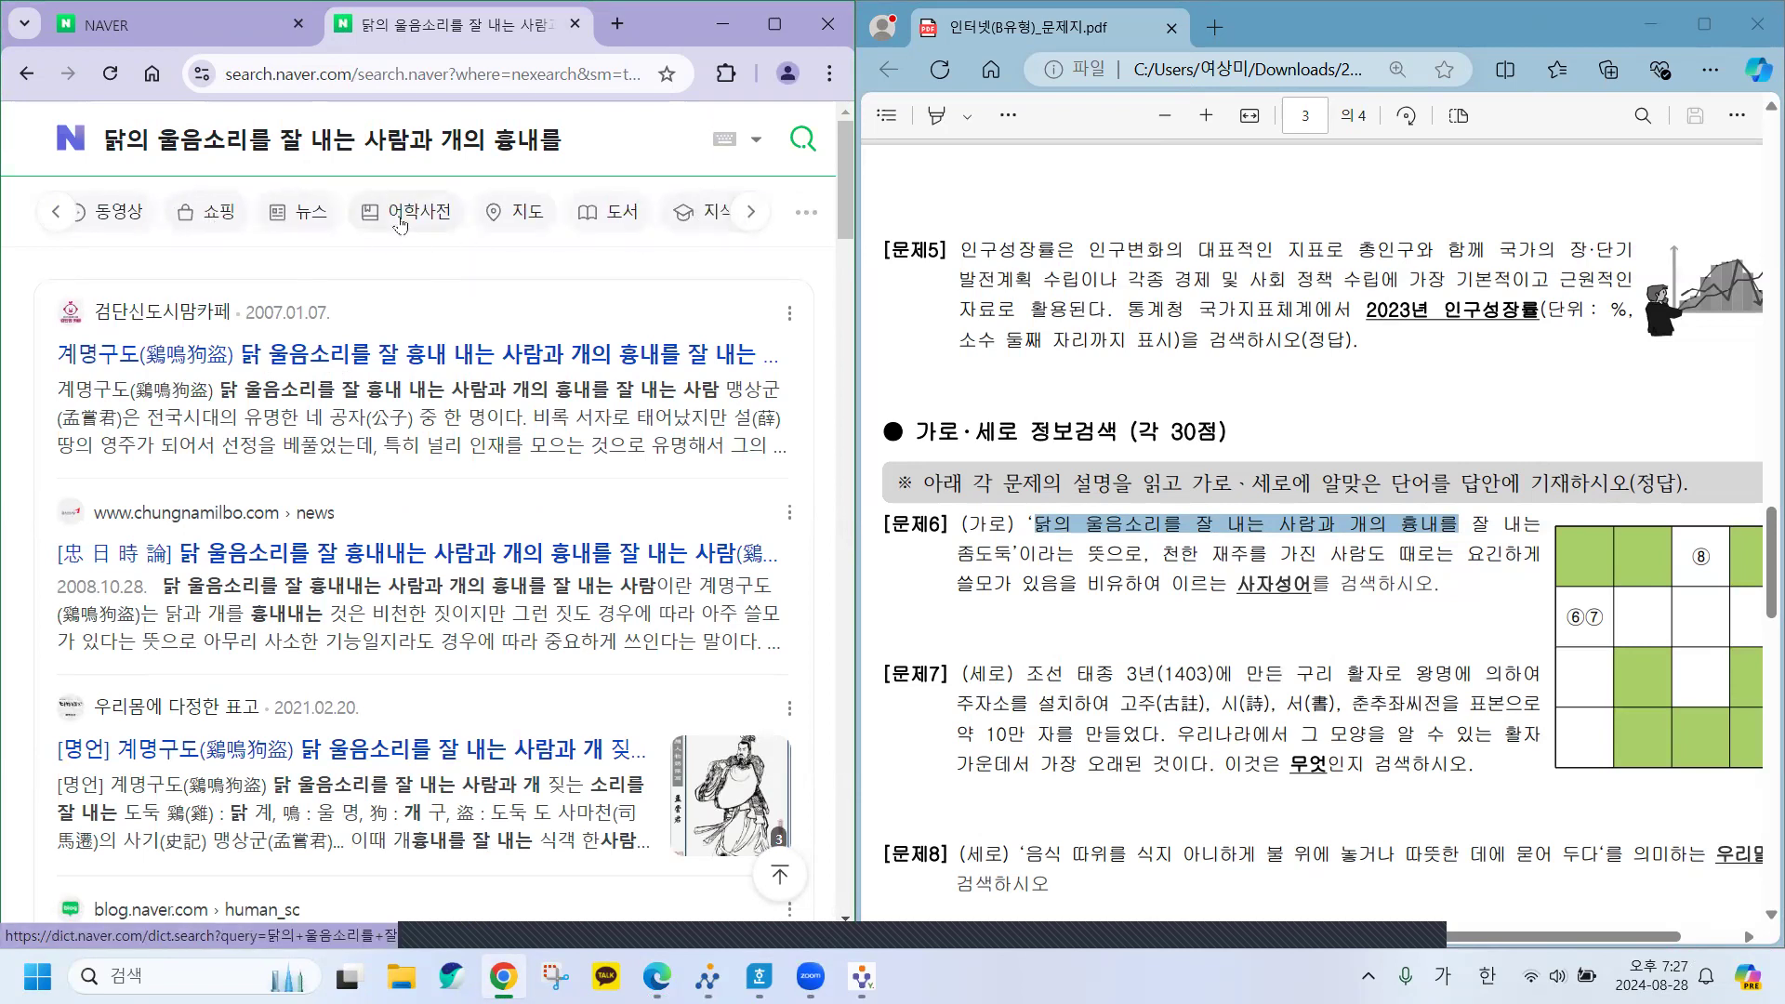
# Open the Hanja dictionary results and select the idiom 계명구도 (鷄鳴狗盜).
pyautogui.click(400, 225)
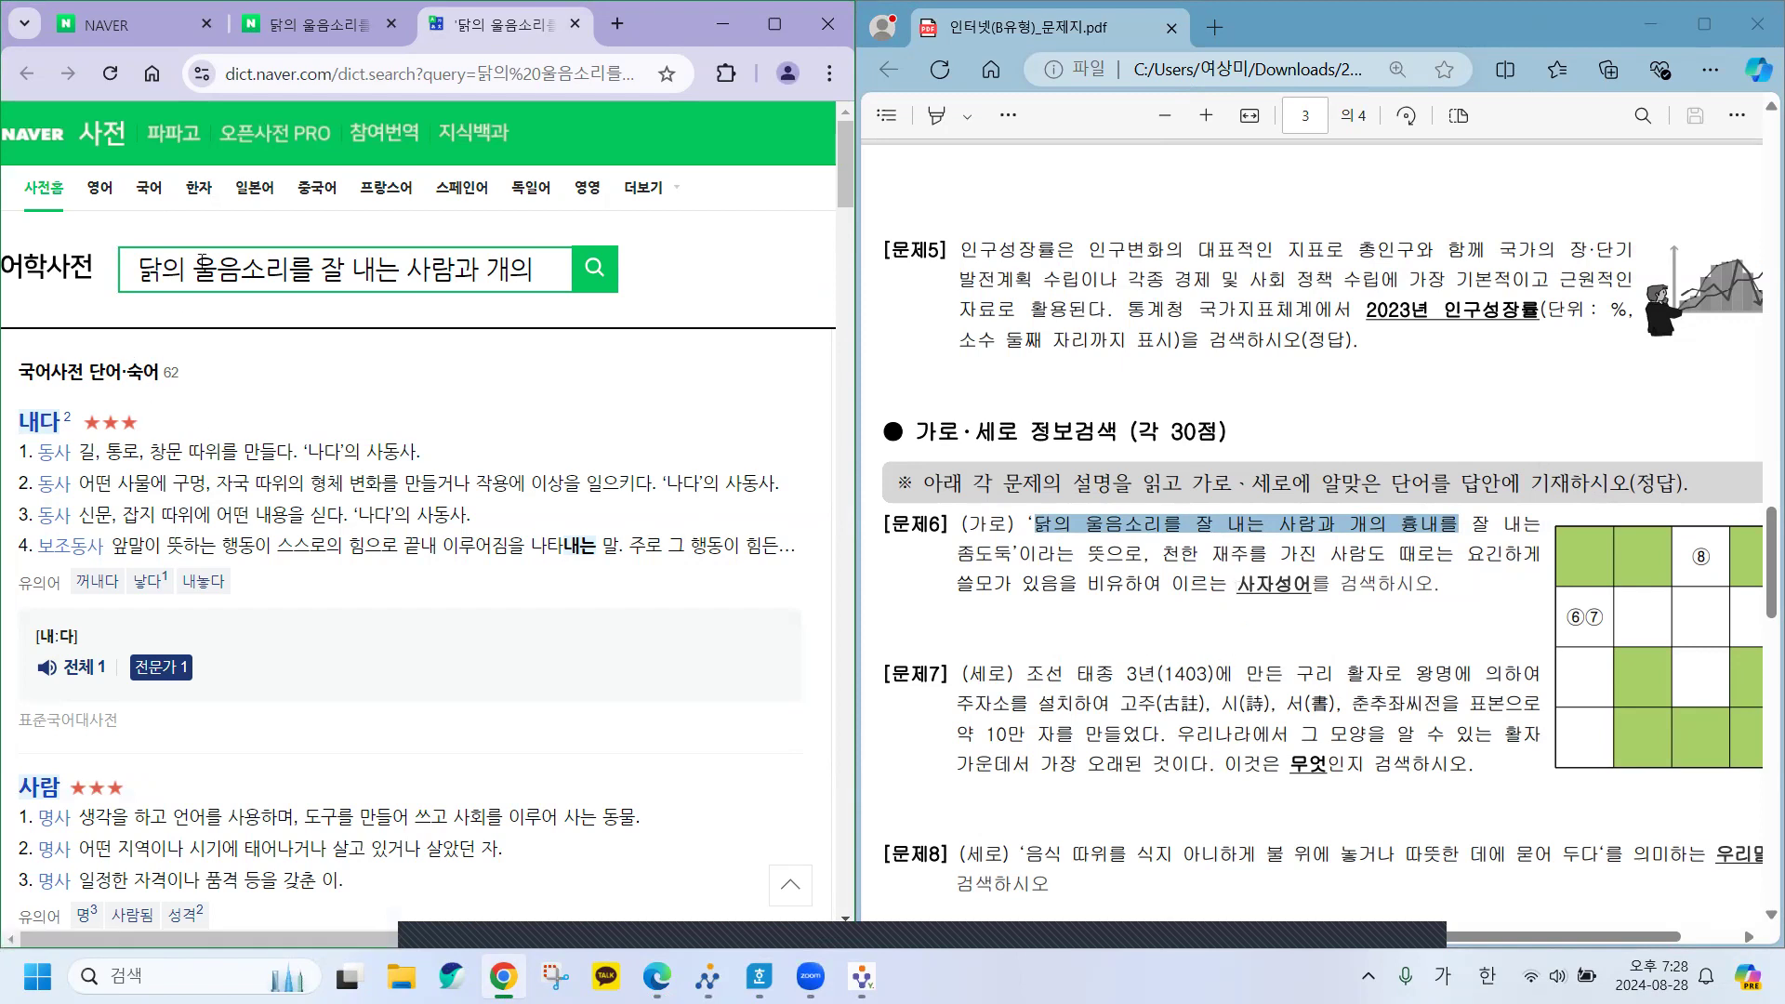
pyautogui.click(195, 193)
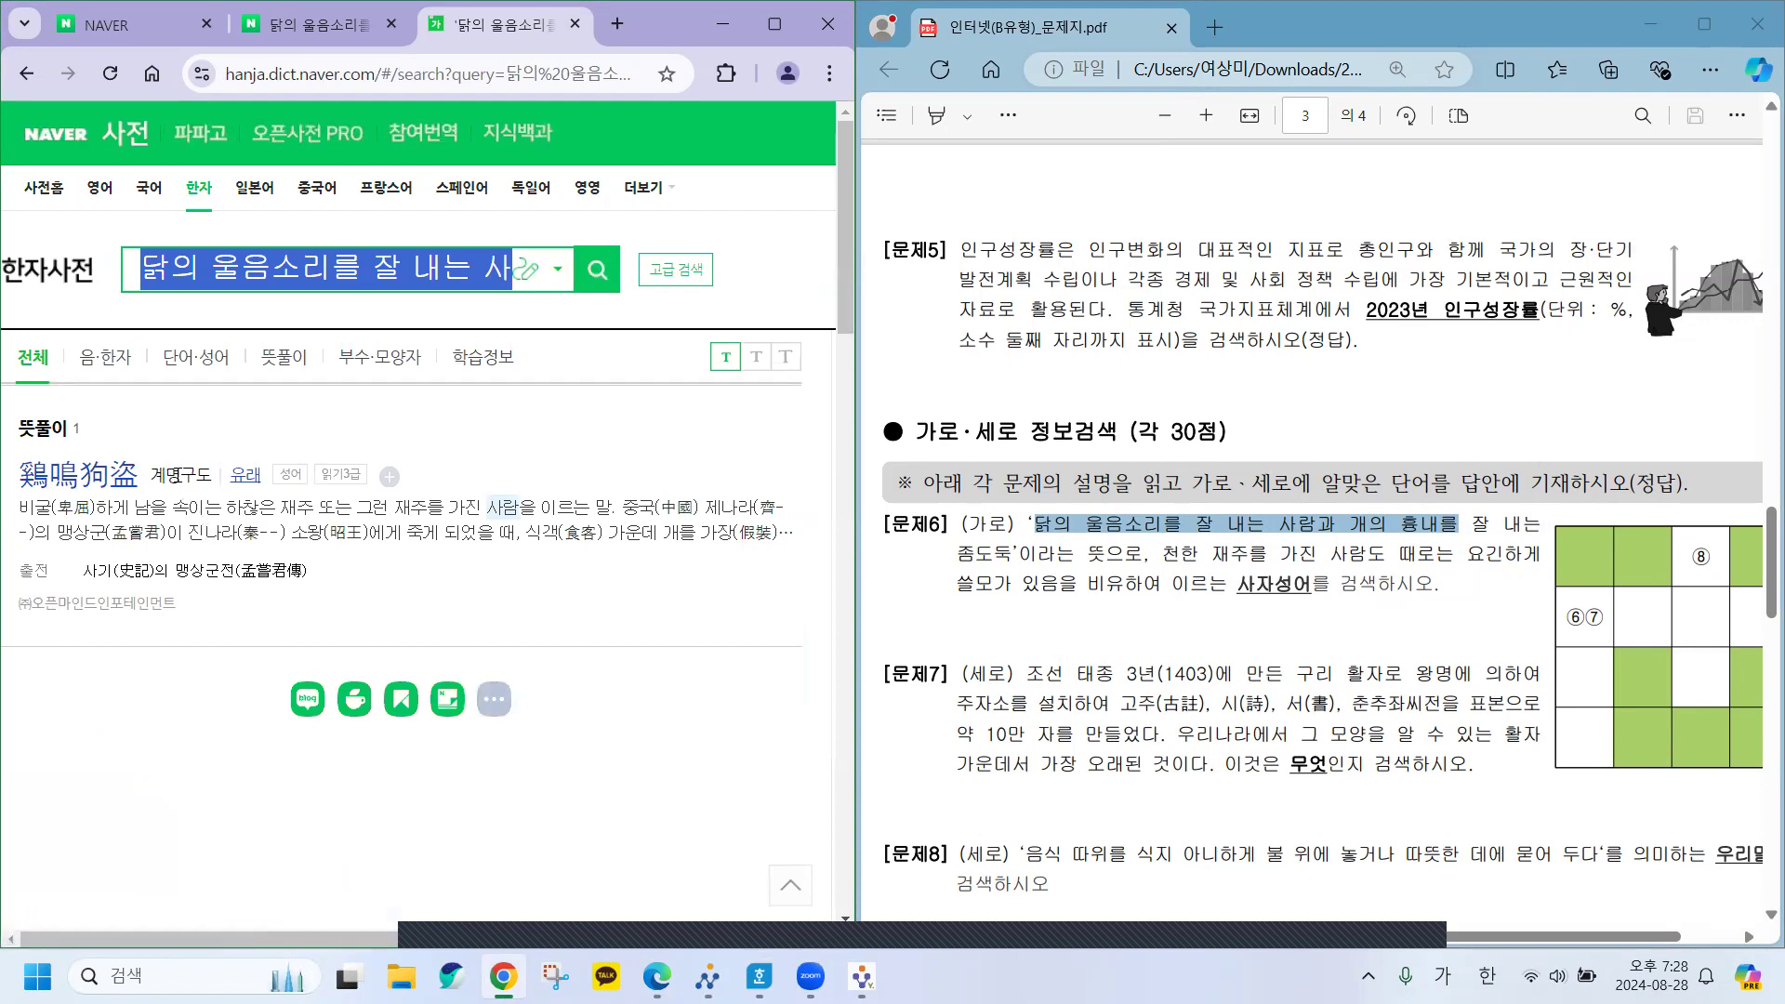
pyautogui.moveTo(149, 478); pyautogui.dragTo(211, 479)
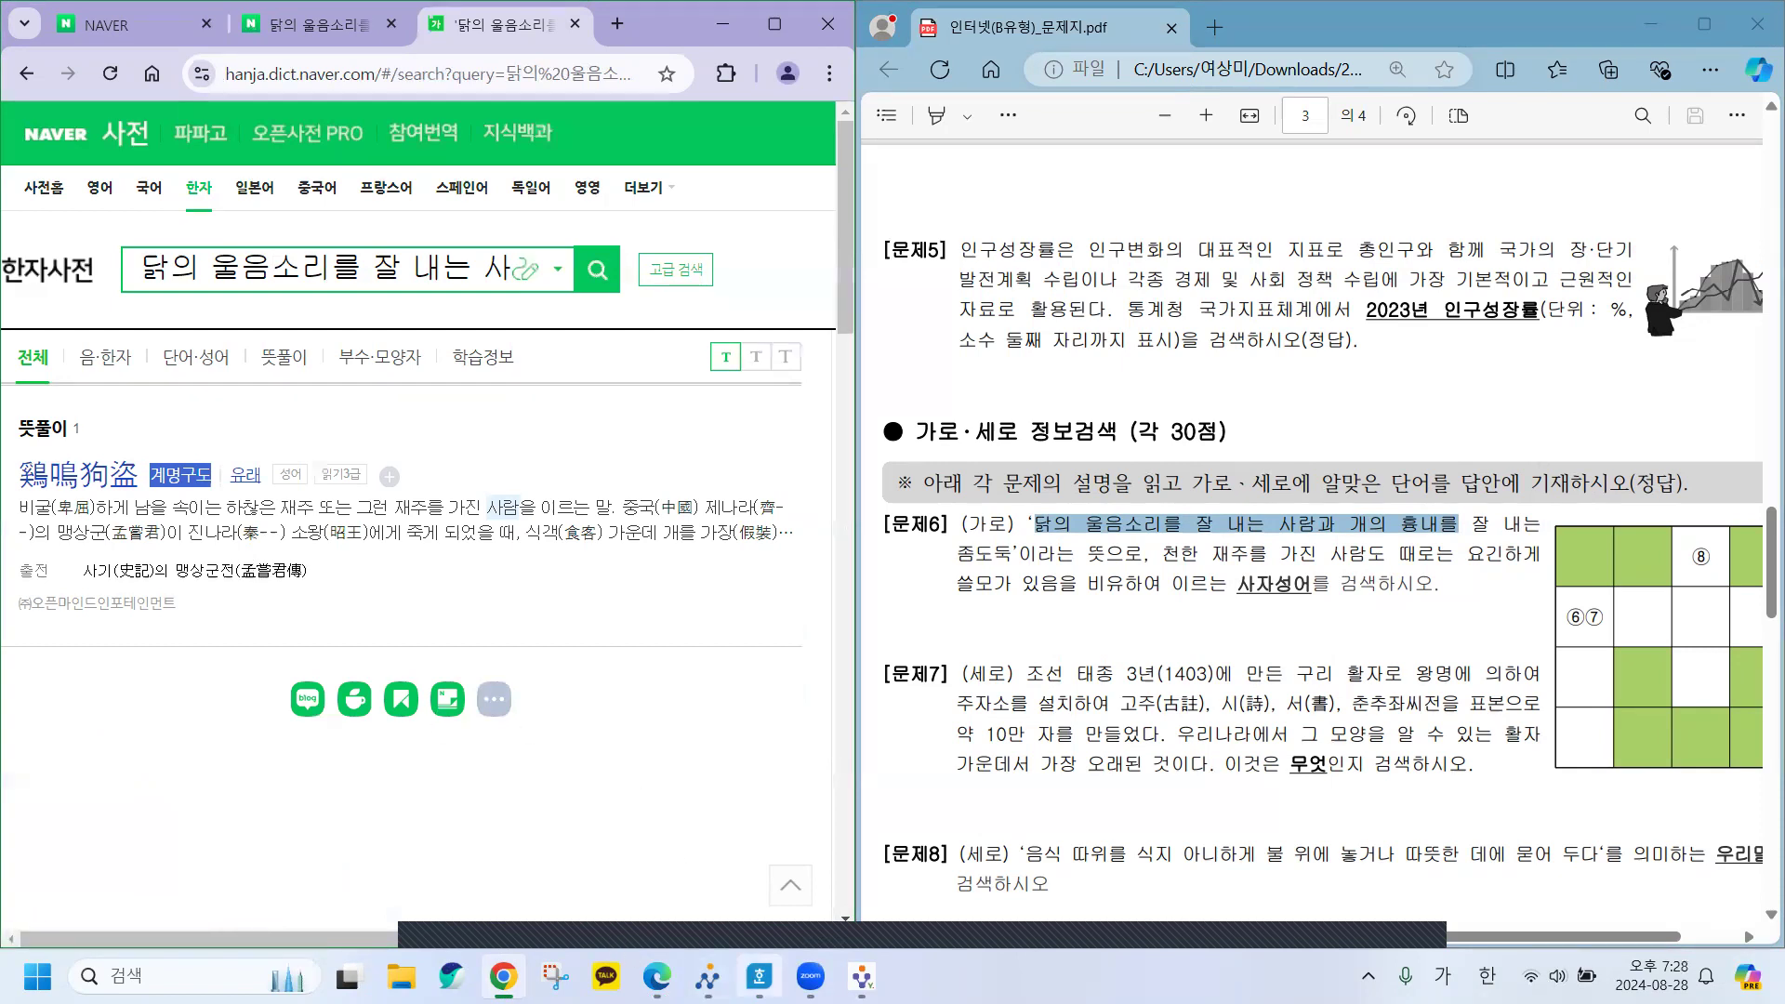
pyautogui.click(760, 976)
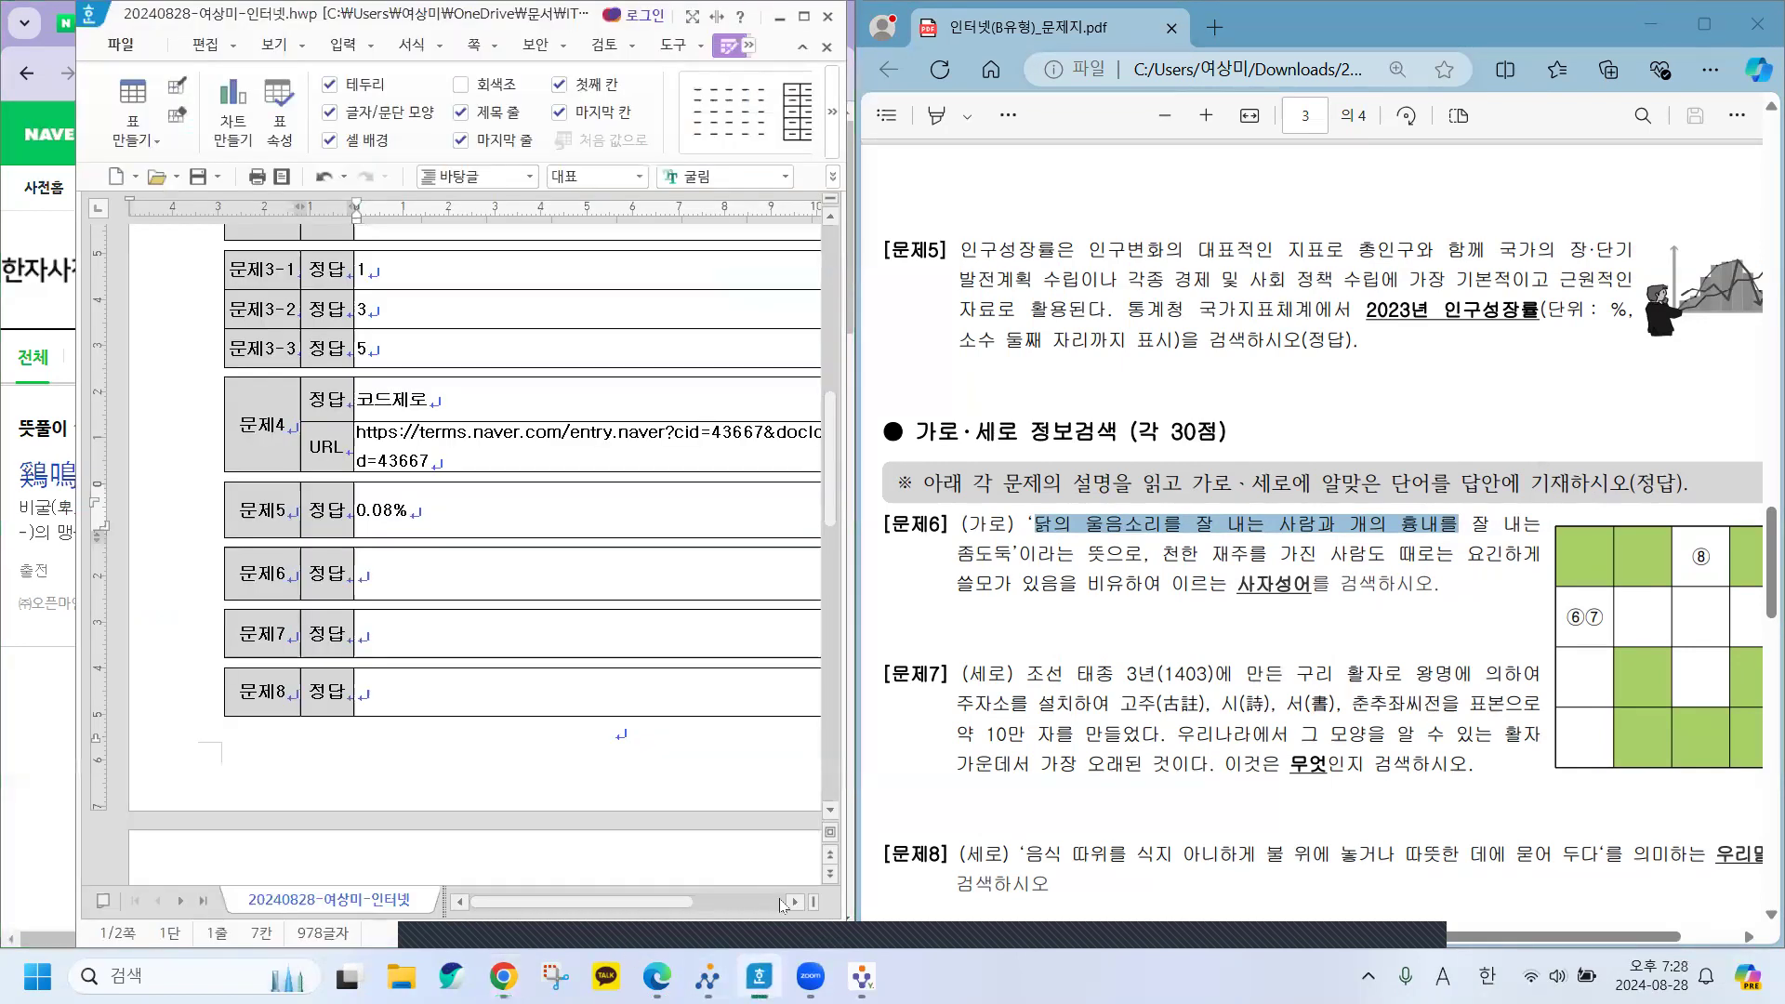
# Paste 계명구도 as plain text into the 문제6 answer cell, then switch back to Chrome.
pyautogui.click(396, 580)
pyautogui.hotkey('ctrl', 'v')
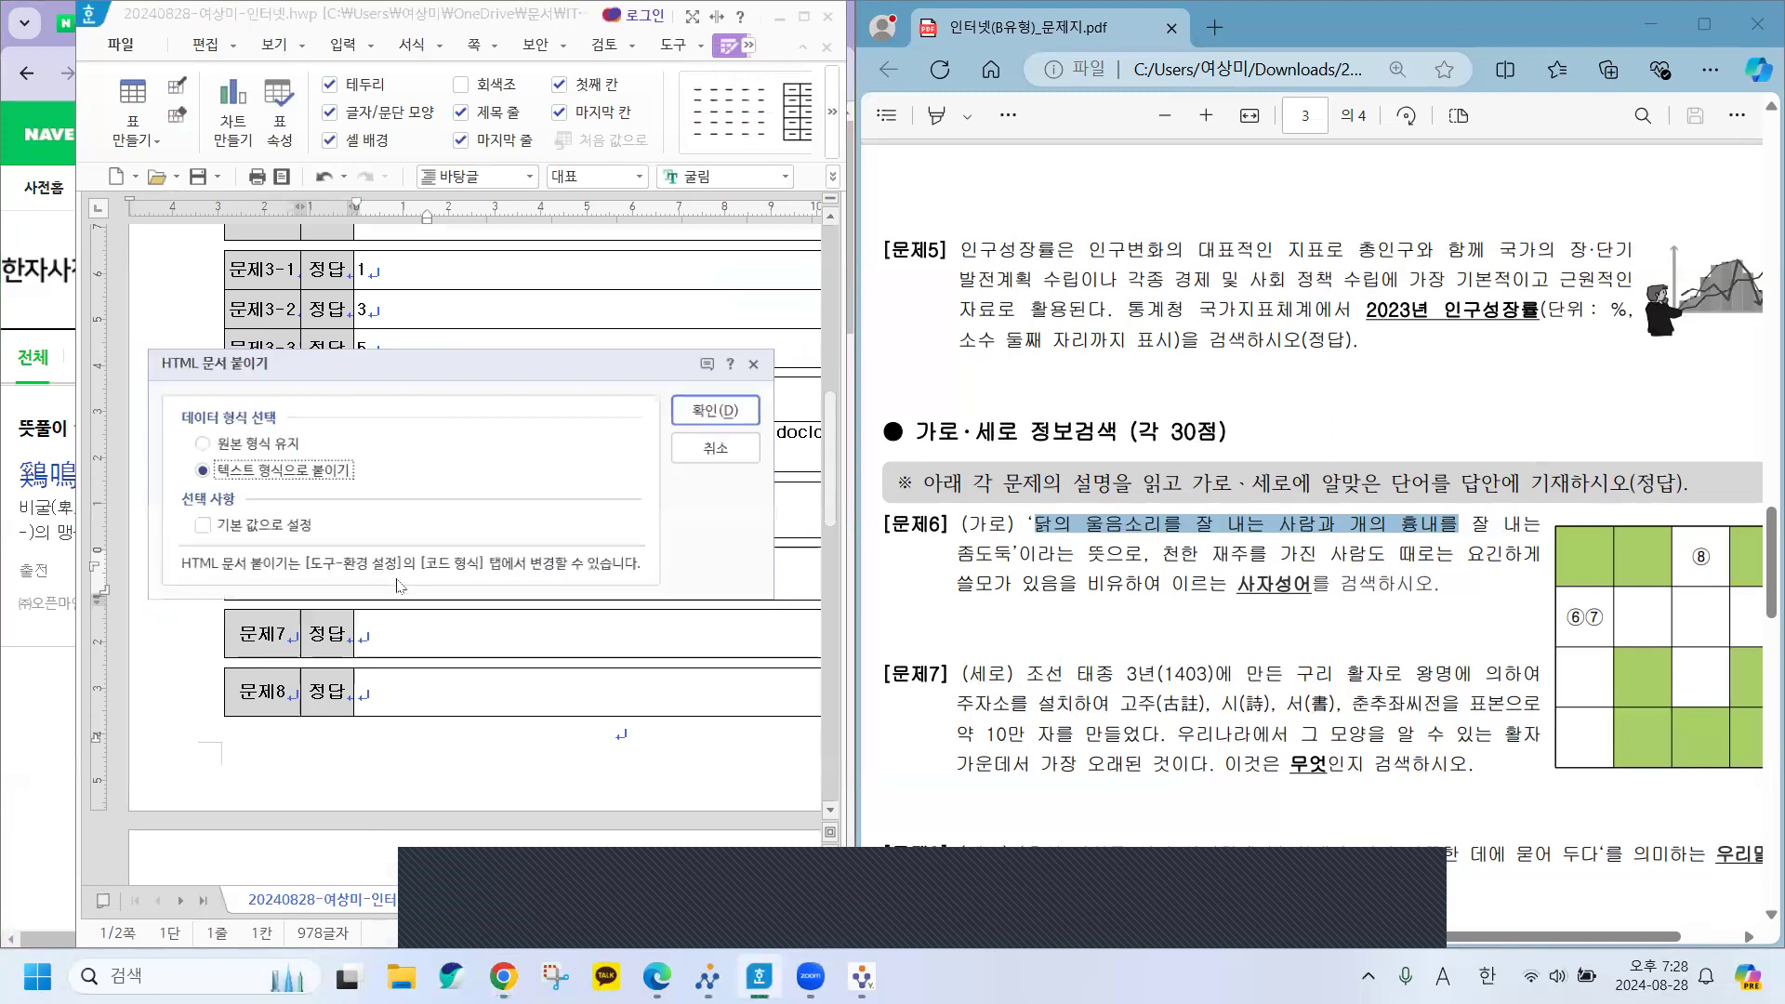
pyautogui.click(704, 405)
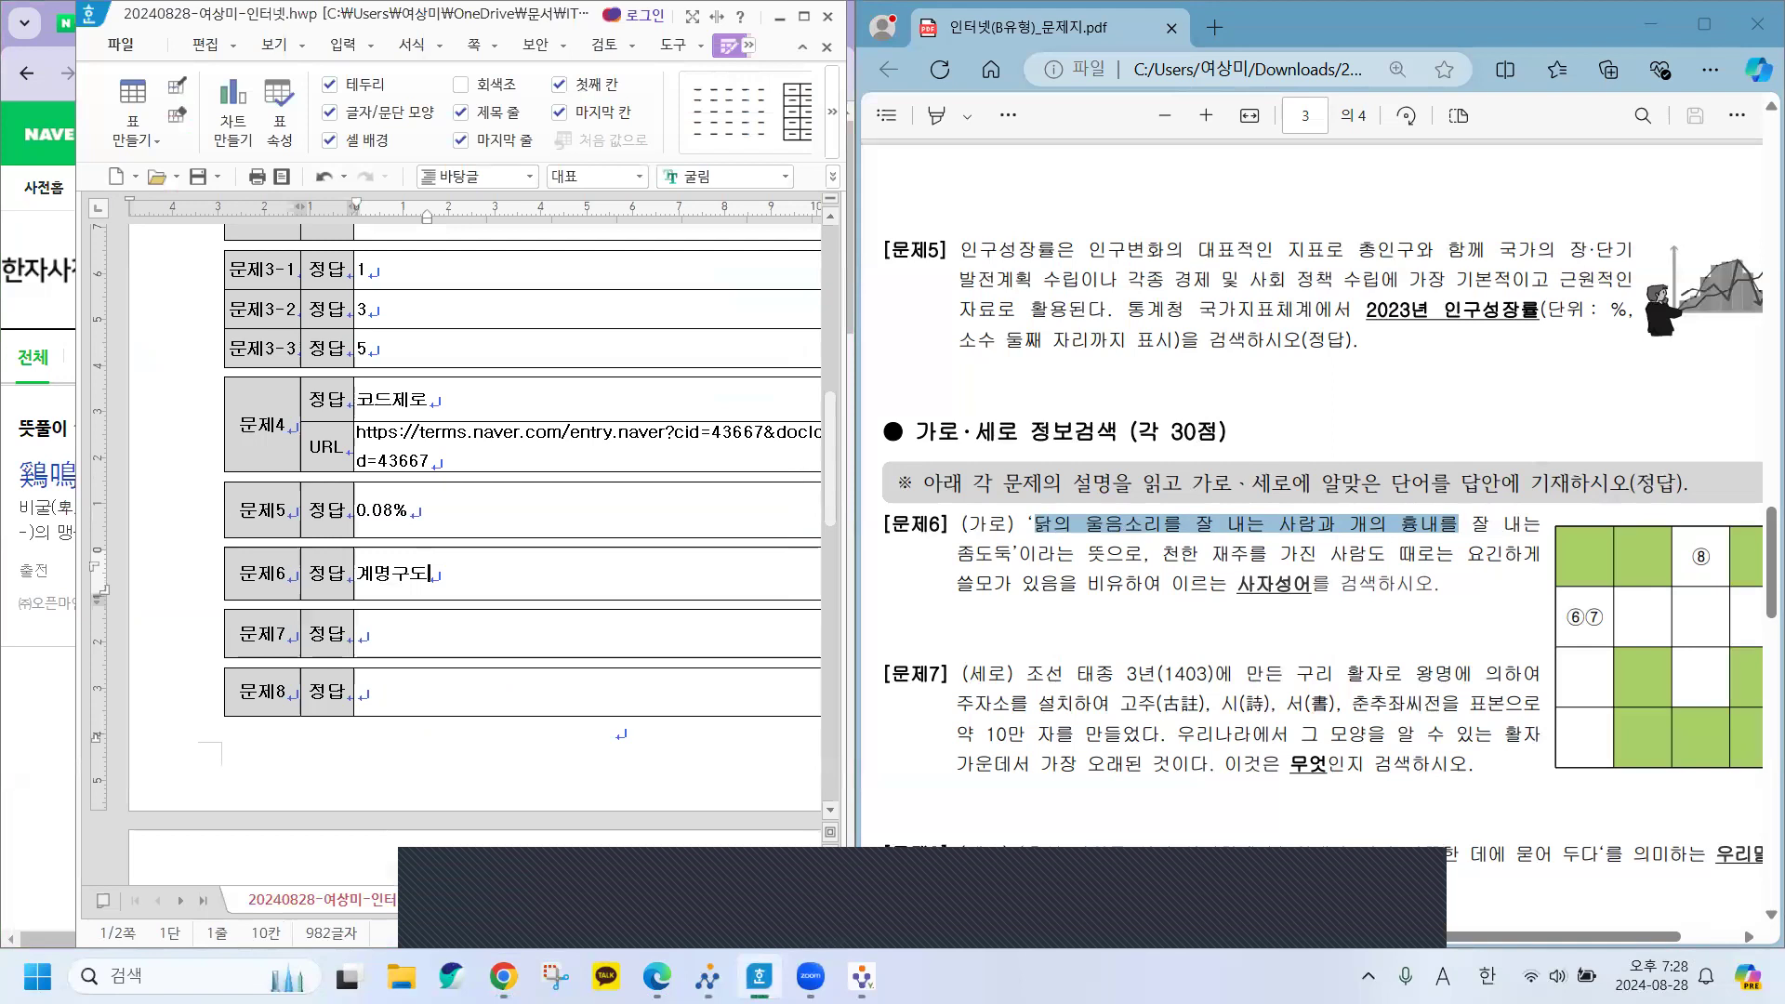
pyautogui.hotkey('alt', 'Tab')
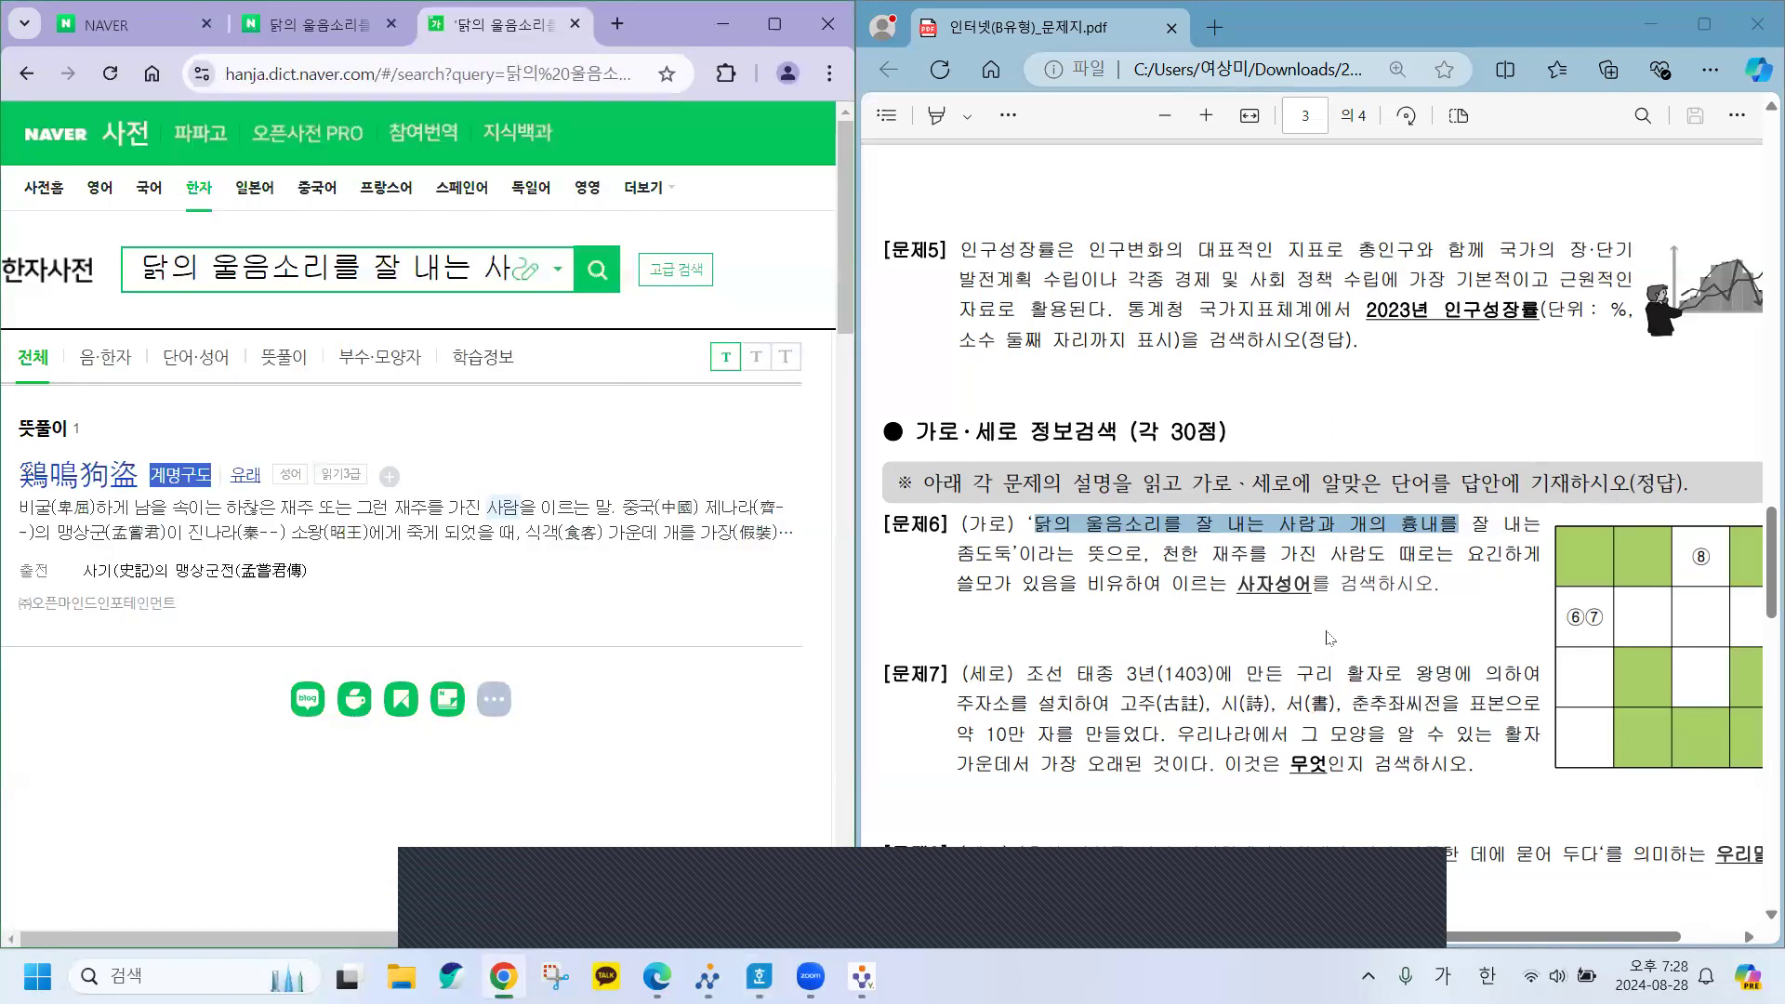
# Scroll the question paper to 문제7 and select the old Hanja dictionary query.
pyautogui.scroll(-1, 1329, 640)
pyautogui.scroll(-2, 1329, 639)
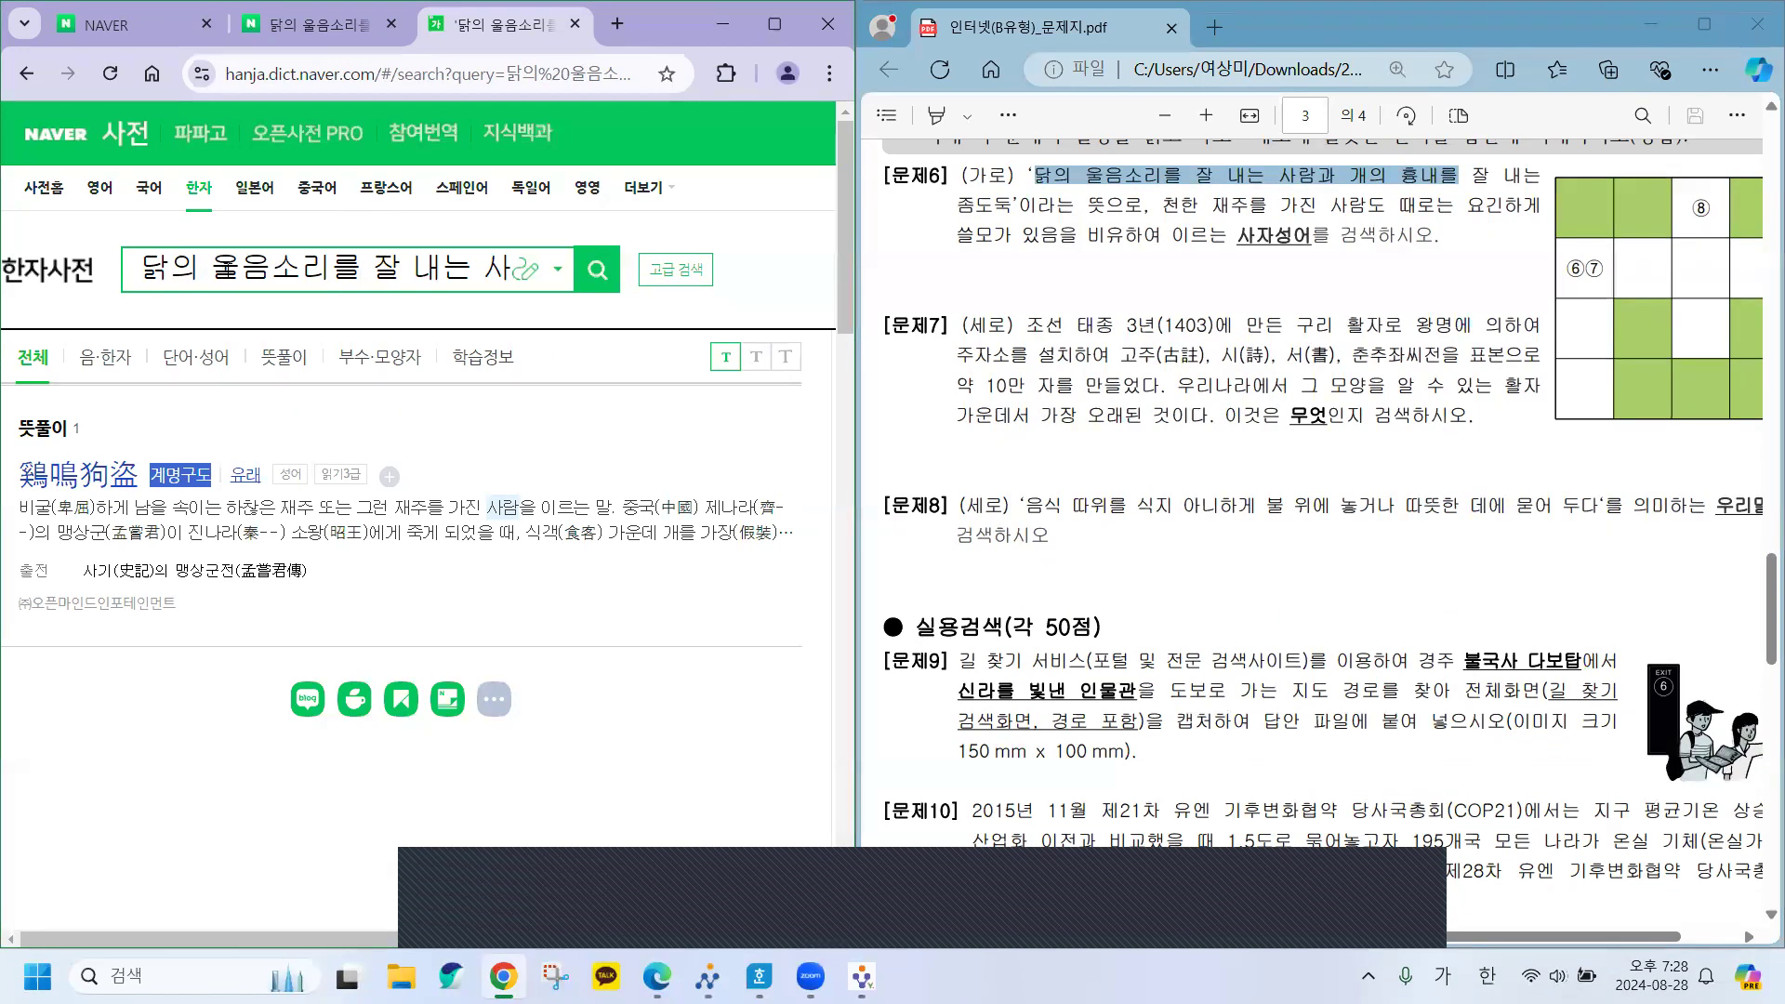
pyautogui.click(234, 263)
pyautogui.tripleClick(232, 263)
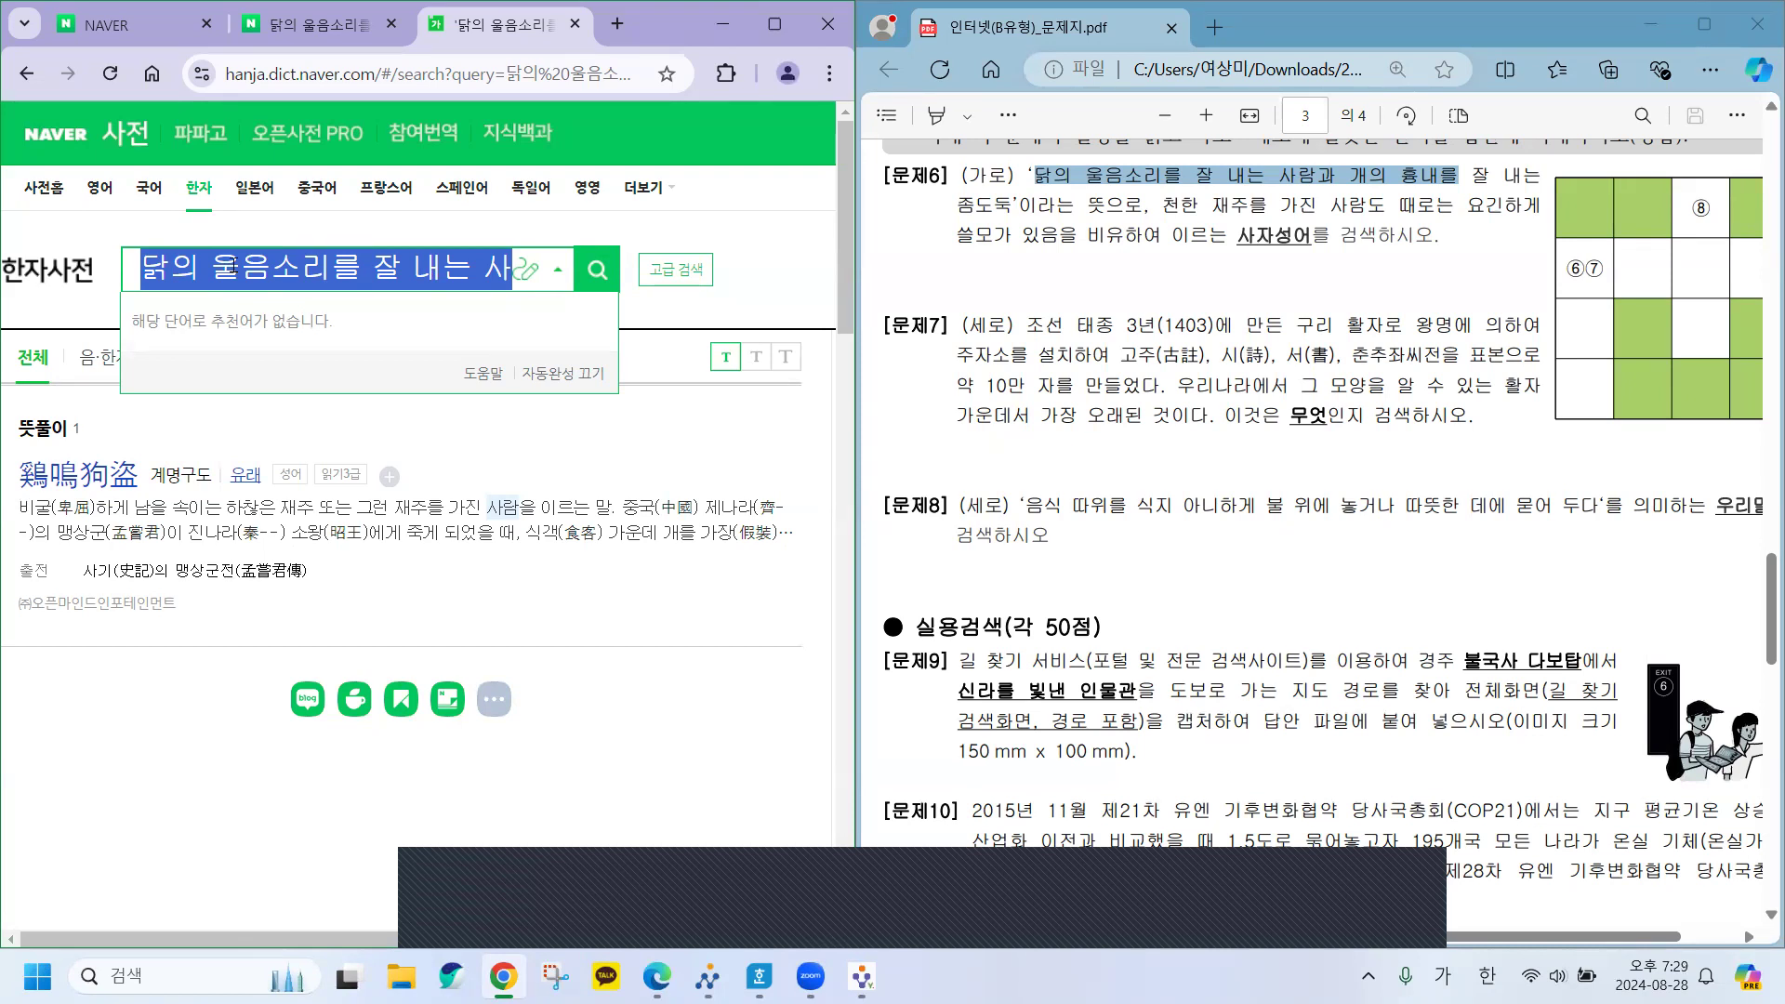
# Enter '고주, 시, 서, 춘추좌씨전을 표본으로' as the query, correcting the mistyped 춘.
pyautogui.write('고주')
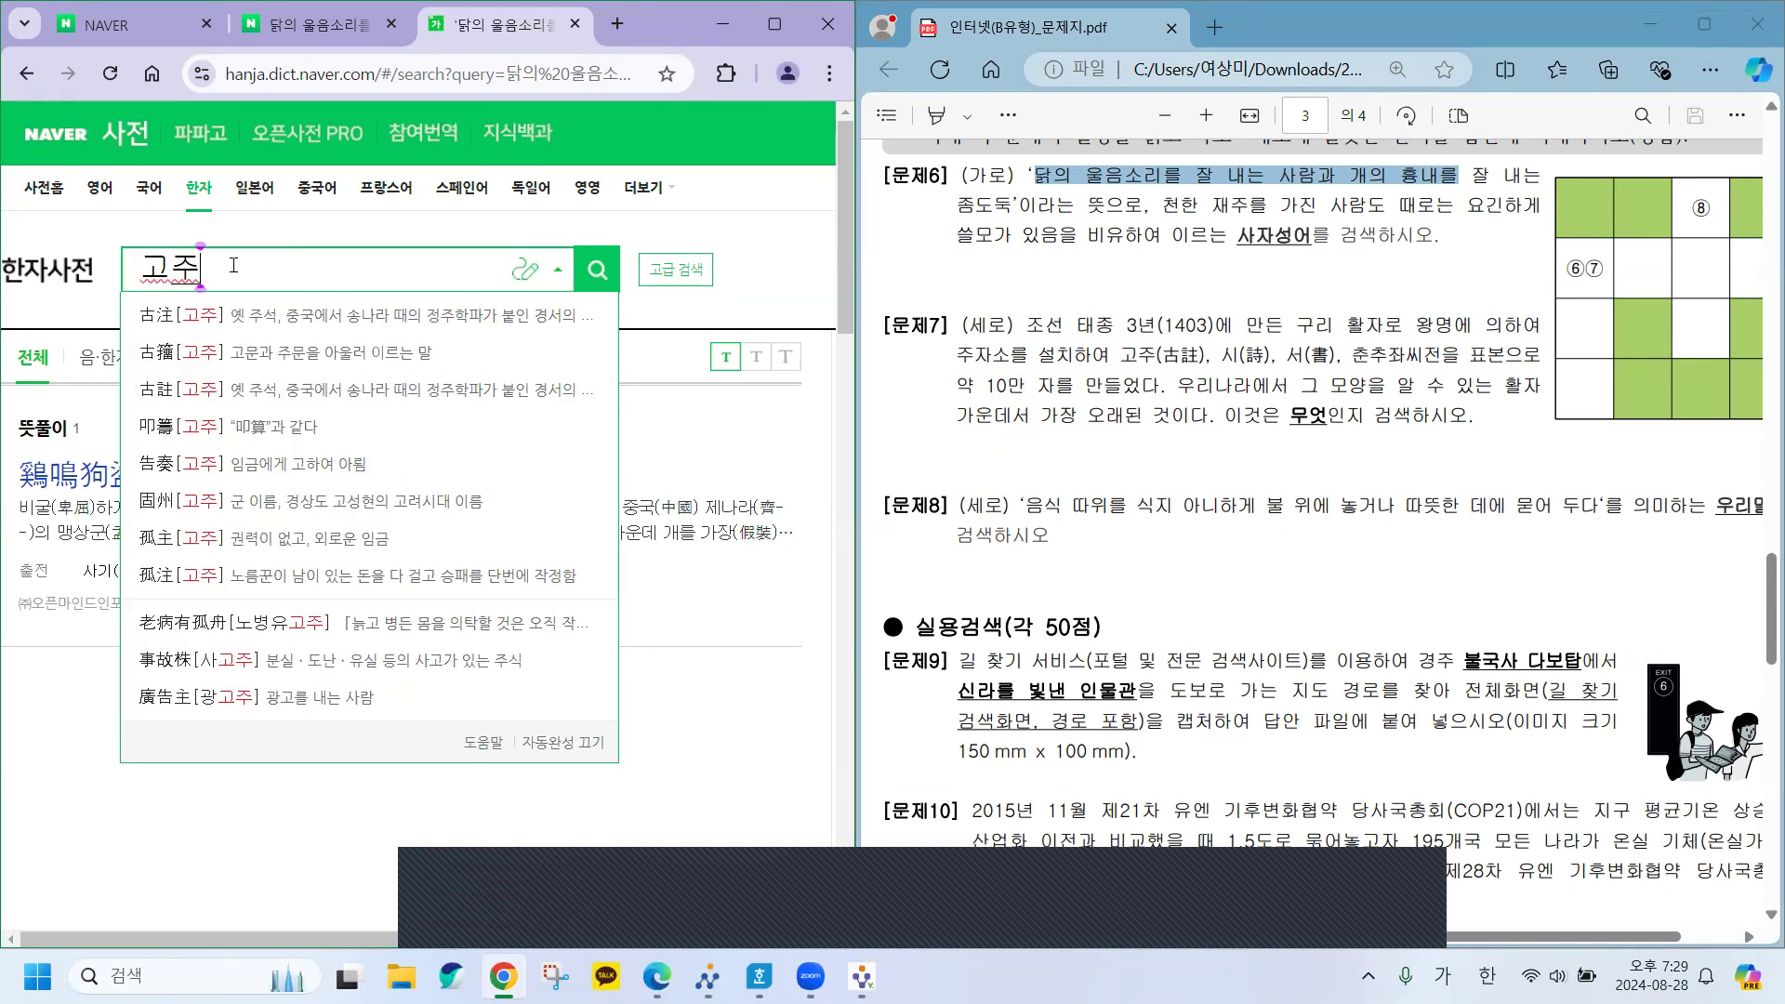
pyautogui.write(', 시,')
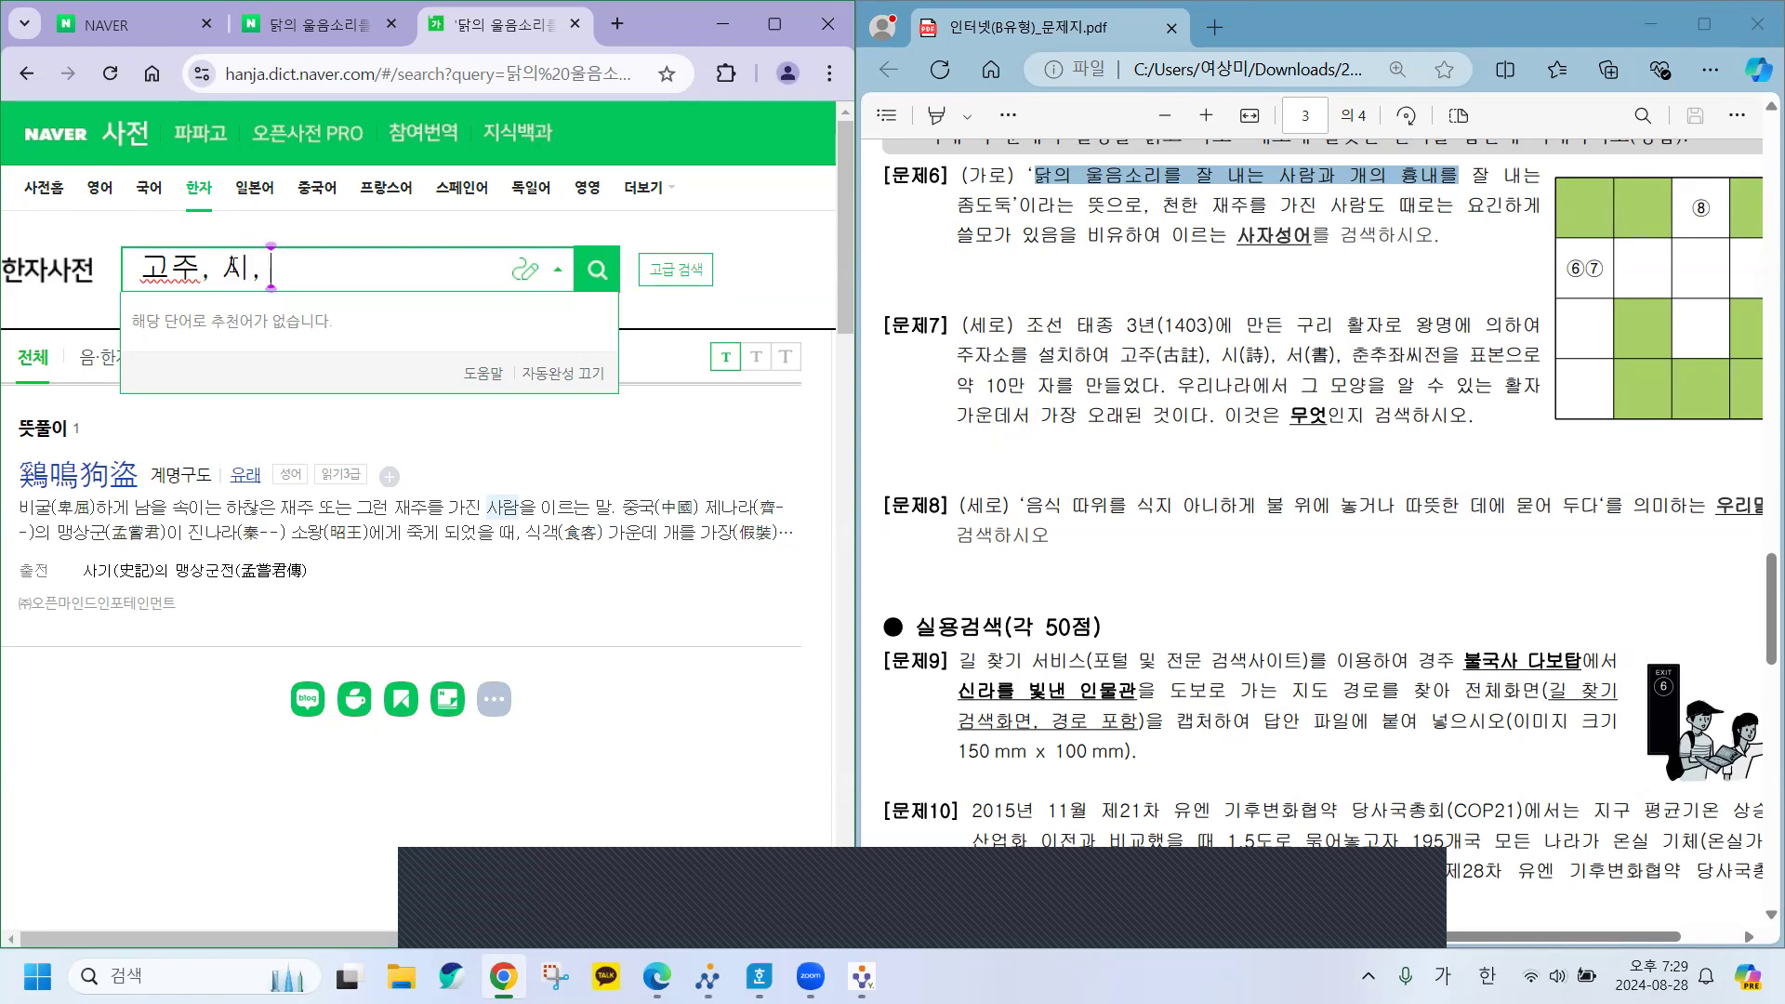
pyautogui.write(' 서,')
pyautogui.write(' 춘춪')
pyautogui.write('좌씨전')
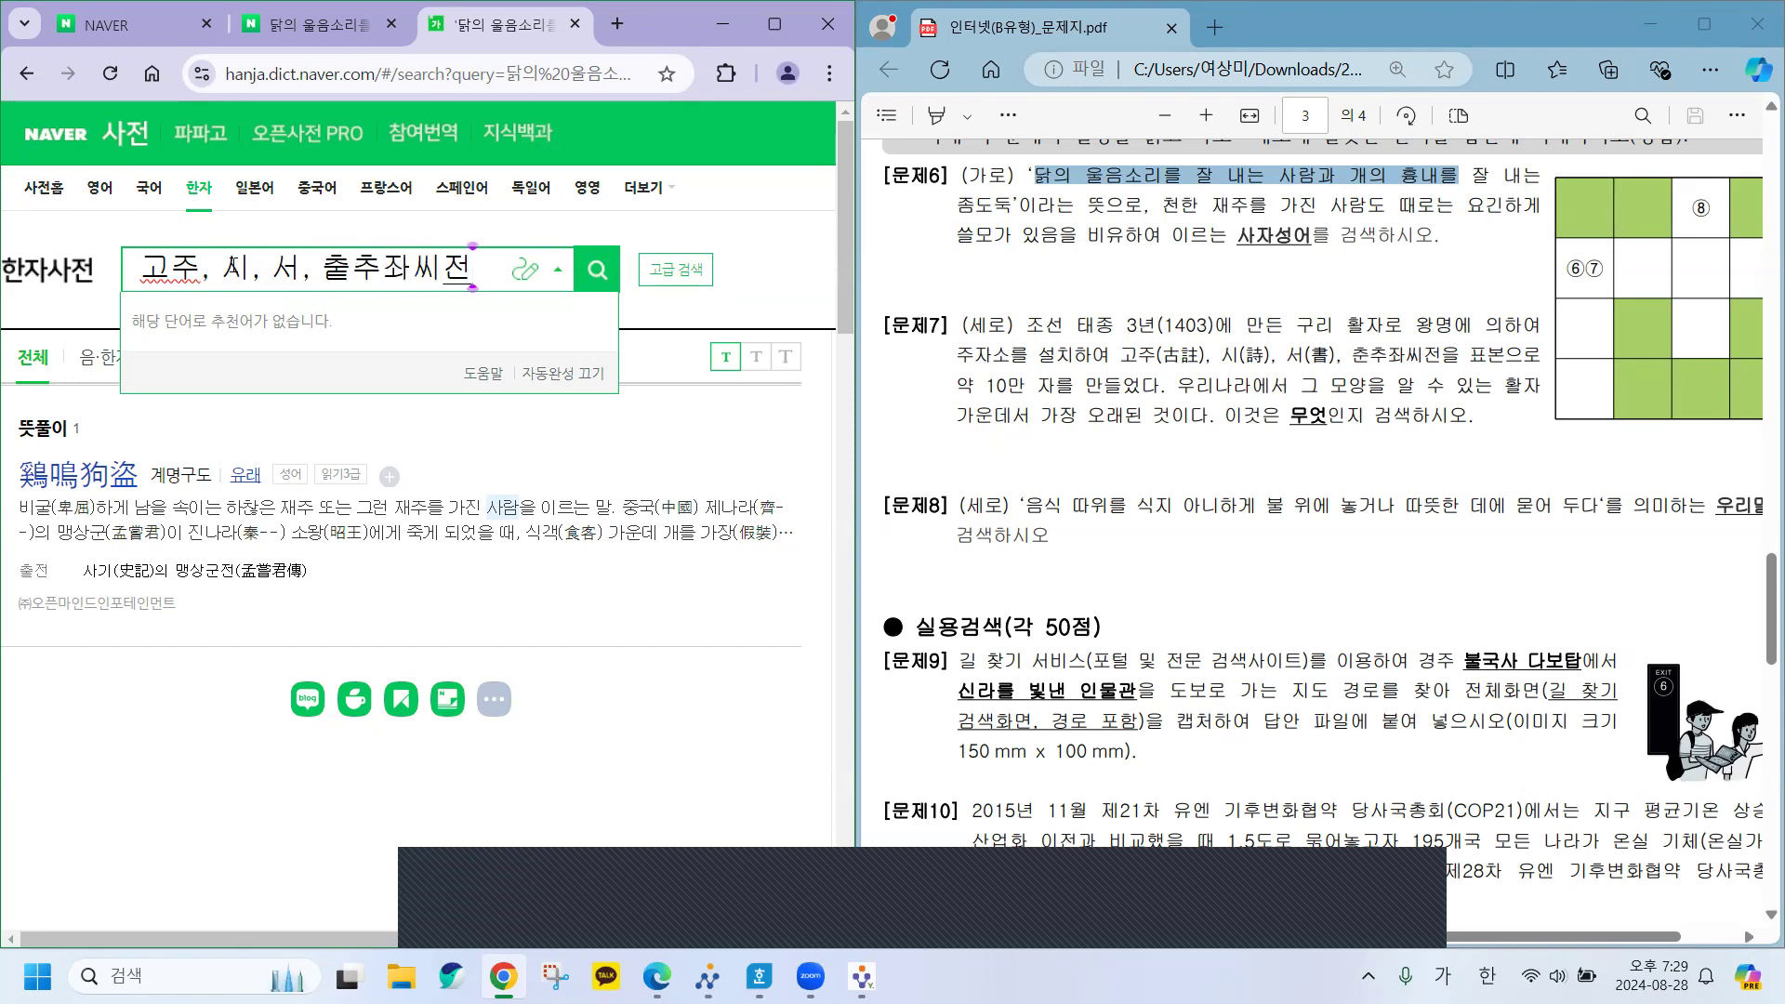
pyautogui.press('Left')
pyautogui.press('Left')
pyautogui.press('Left')
pyautogui.press('Left')
pyautogui.press('BackSpace')
pyautogui.write('춘')
pyautogui.press('Right')
pyautogui.press('Right')
pyautogui.press('Right')
pyautogui.press('Right')
pyautogui.write('을 표본으로')
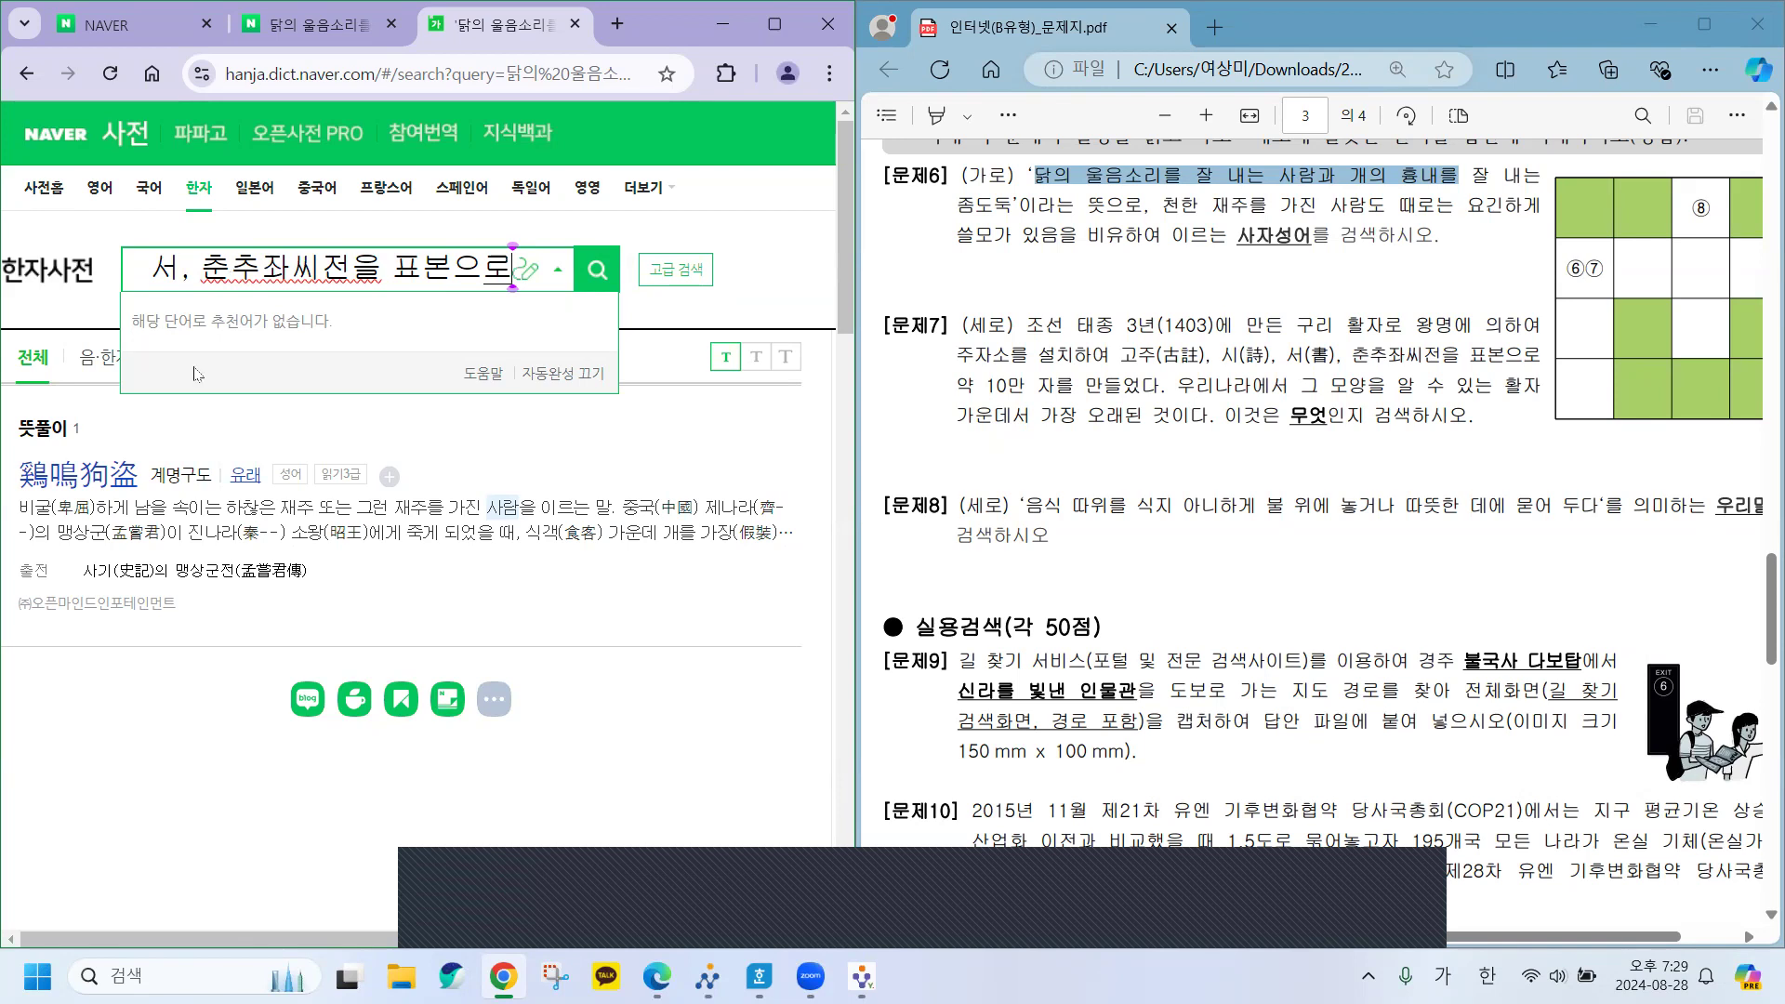
pyautogui.moveTo(1122, 356); pyautogui.dragTo(1504, 357)
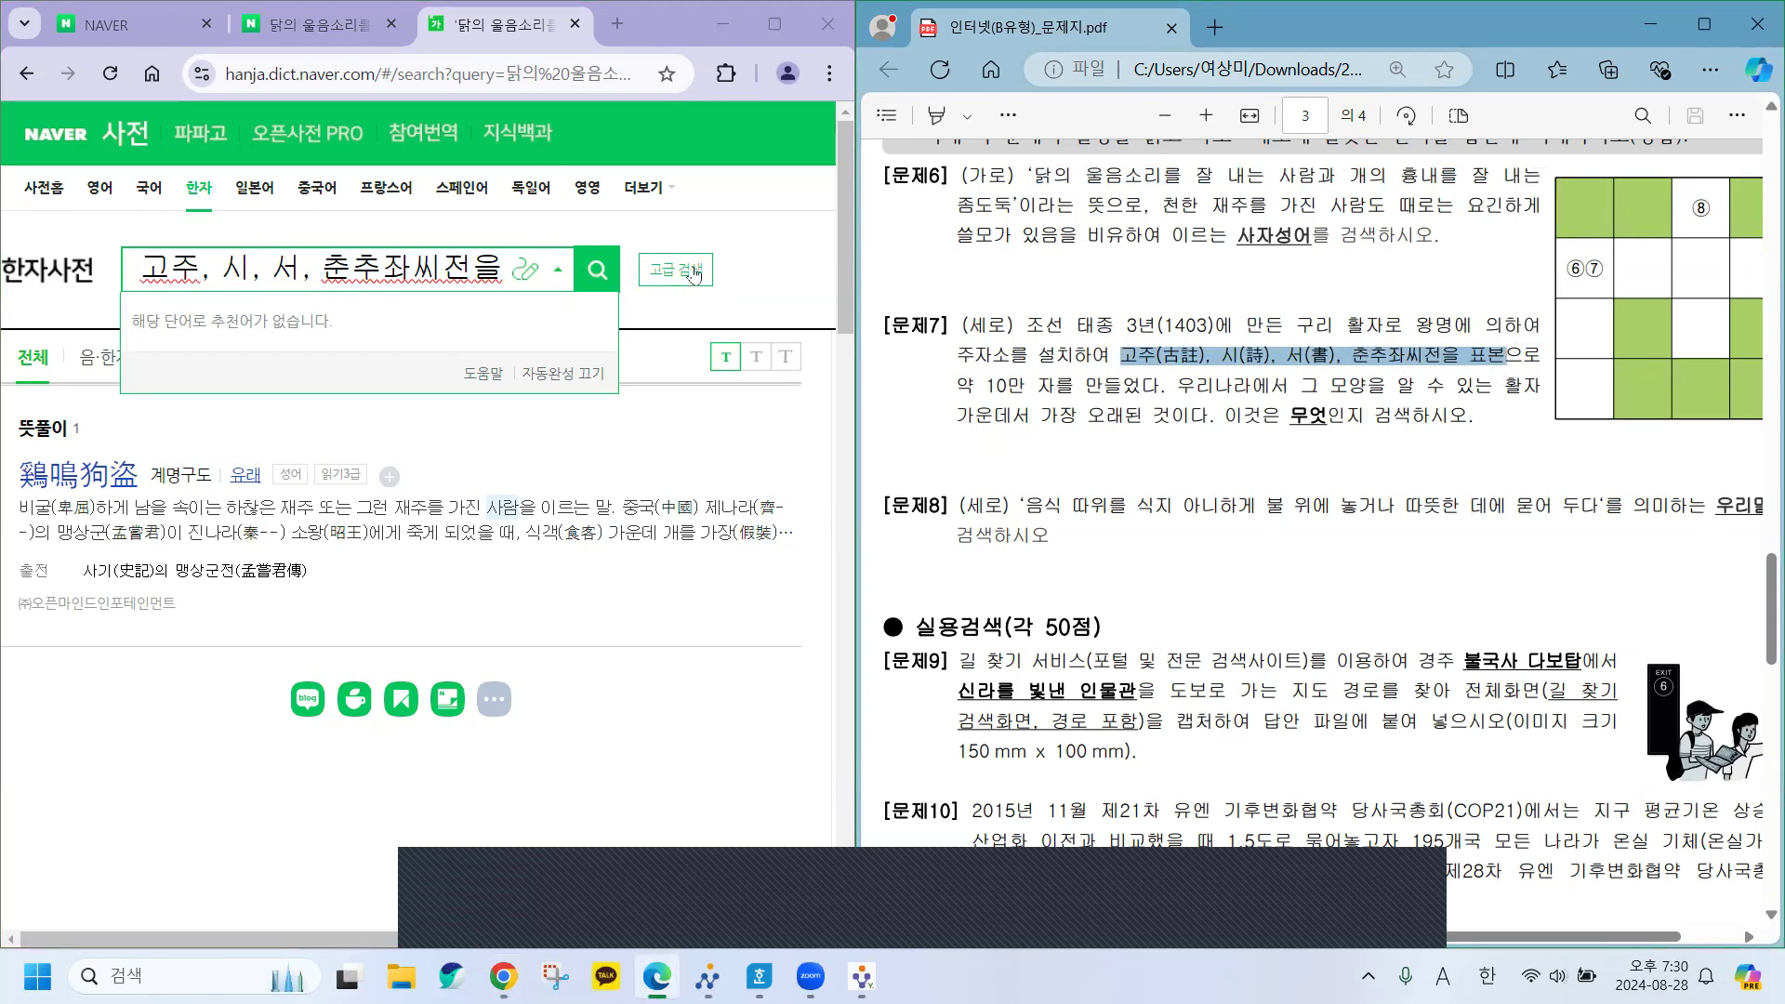
# Search the 문제7 clue and read the 계미자 (癸未字) entry in the Korean dictionary results.
pyautogui.click(598, 271)
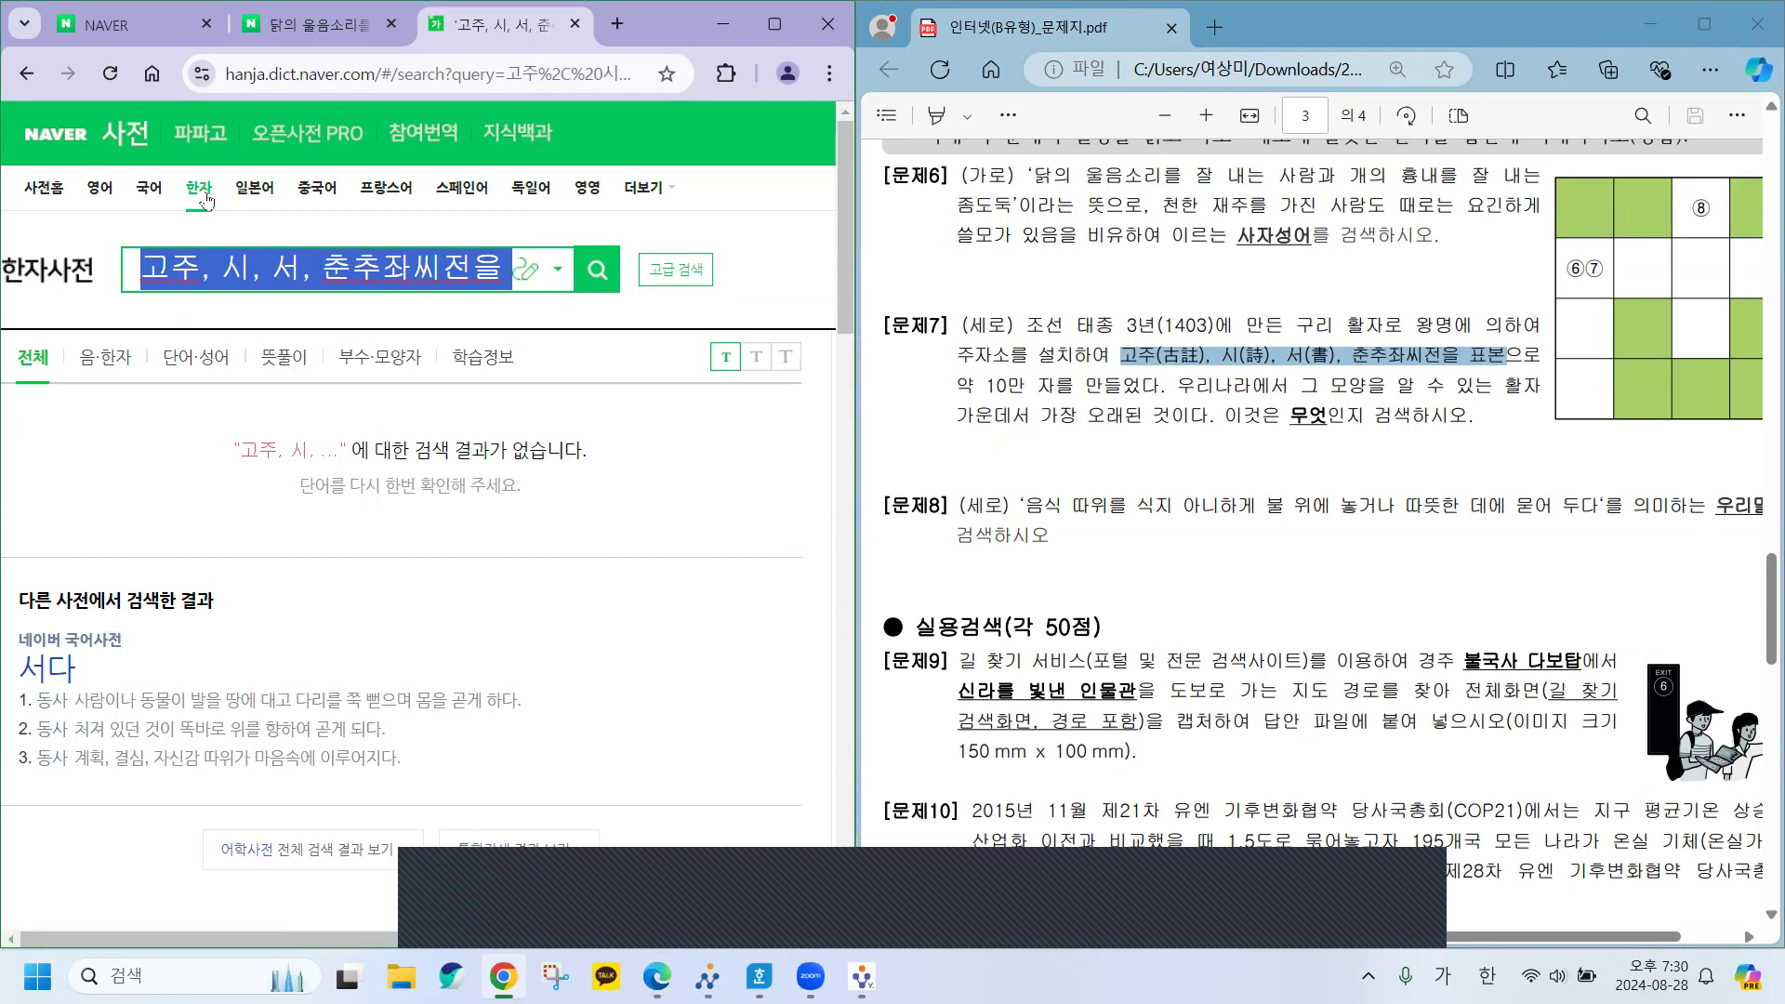
pyautogui.click(148, 189)
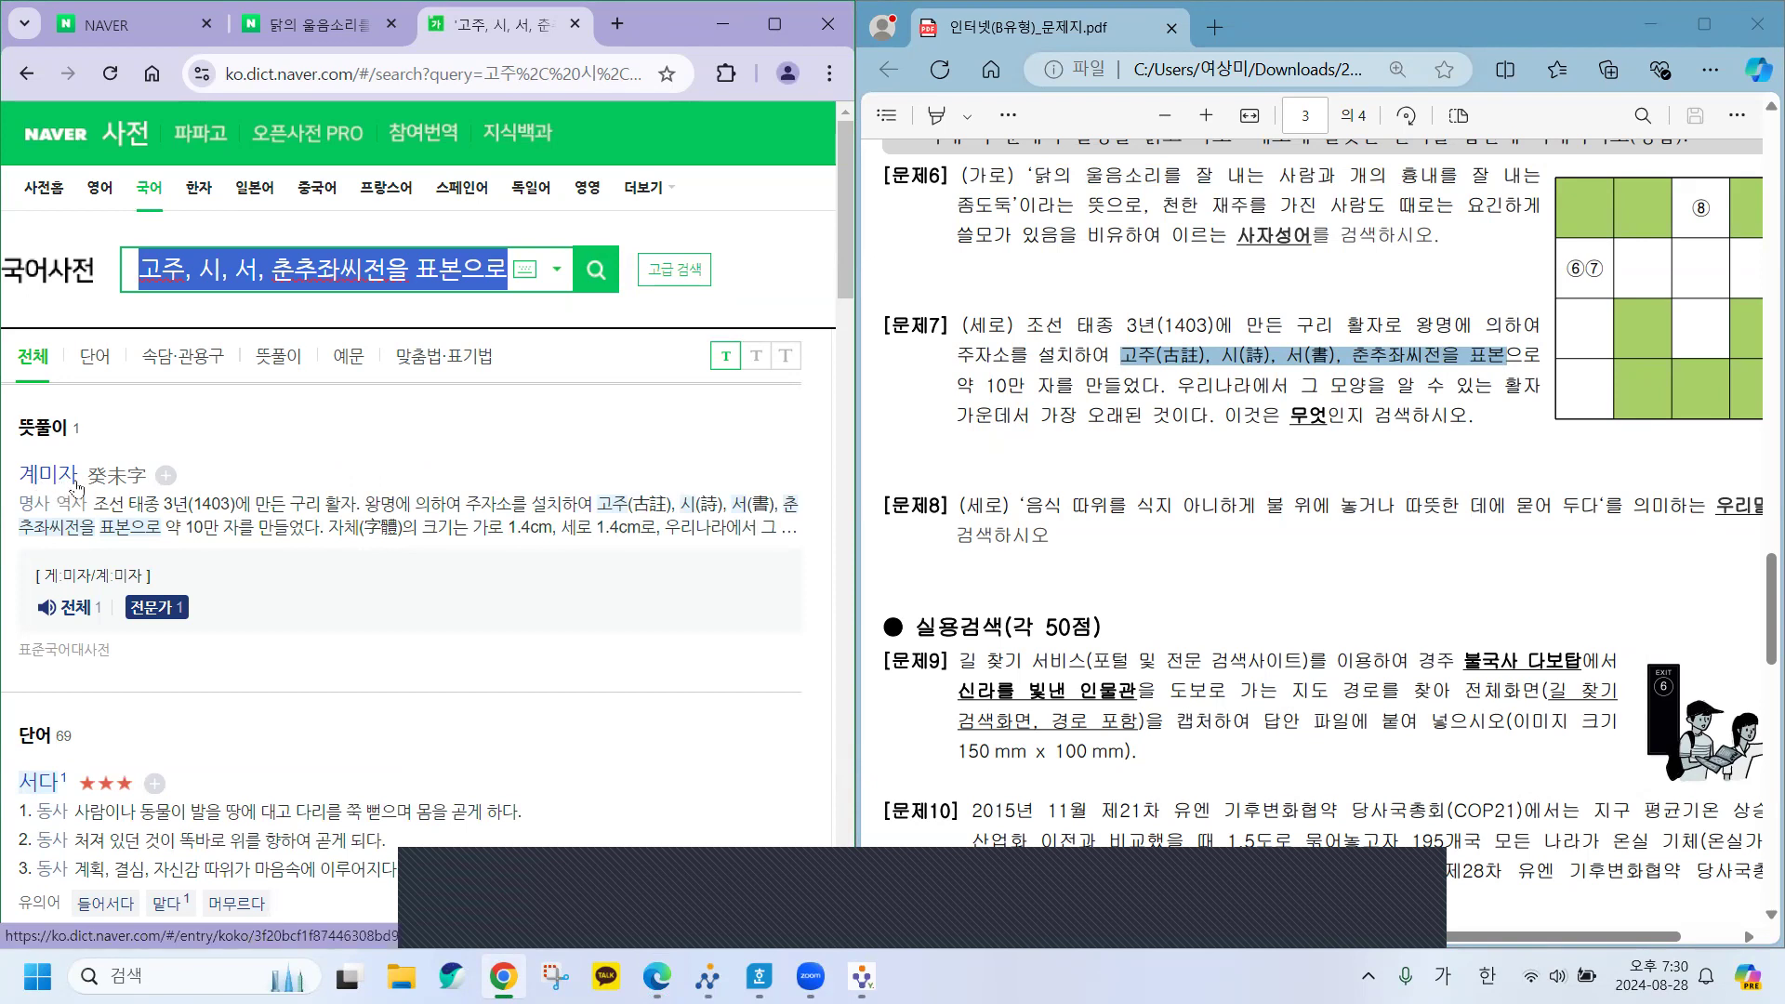
pyautogui.doubleClick(109, 503)
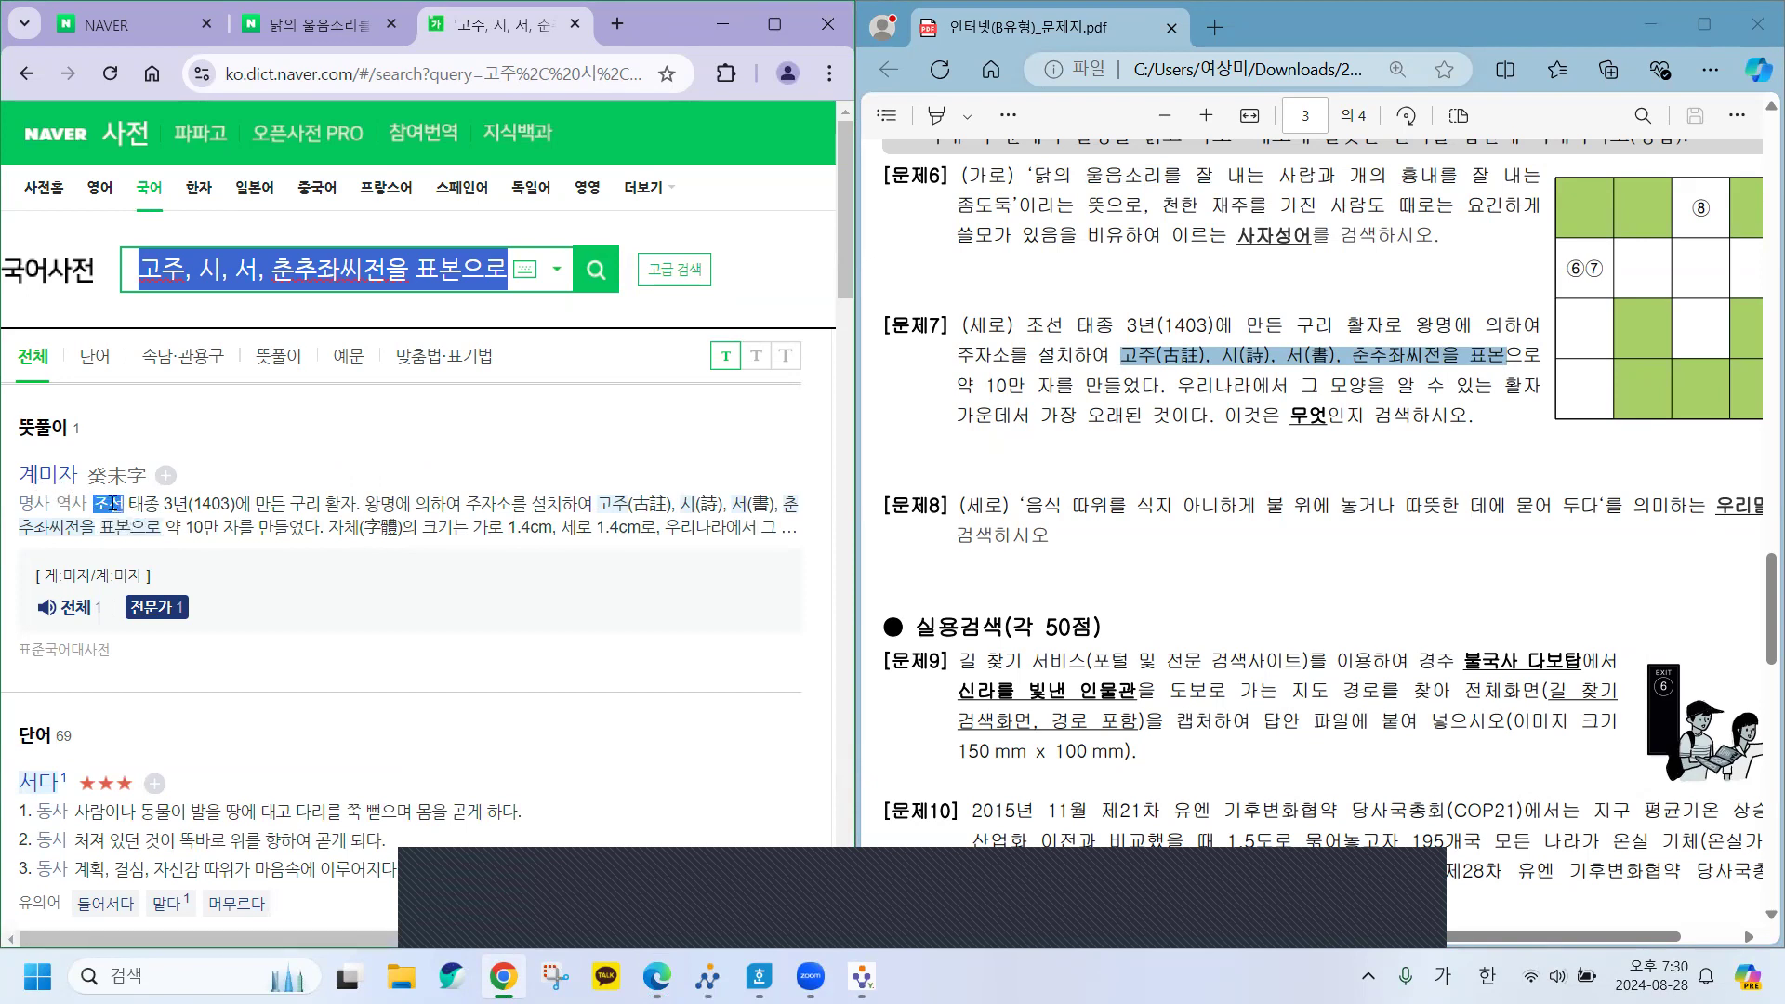
pyautogui.click(148, 503)
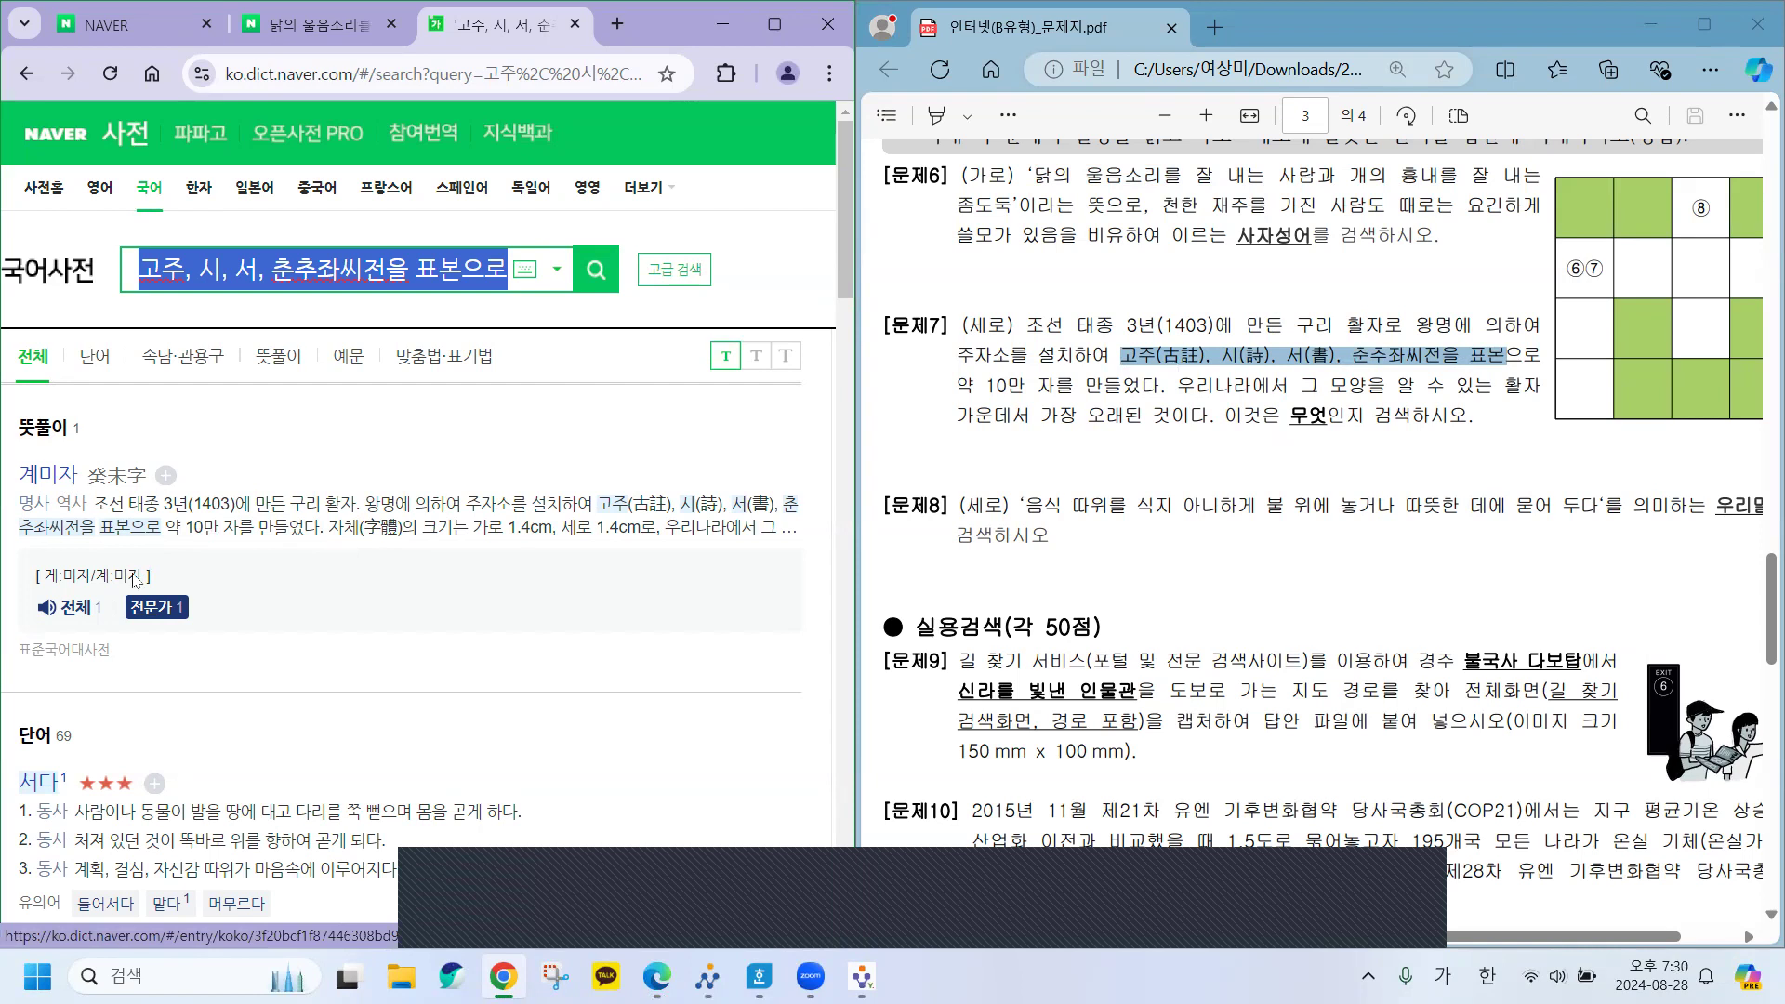
pyautogui.click(760, 976)
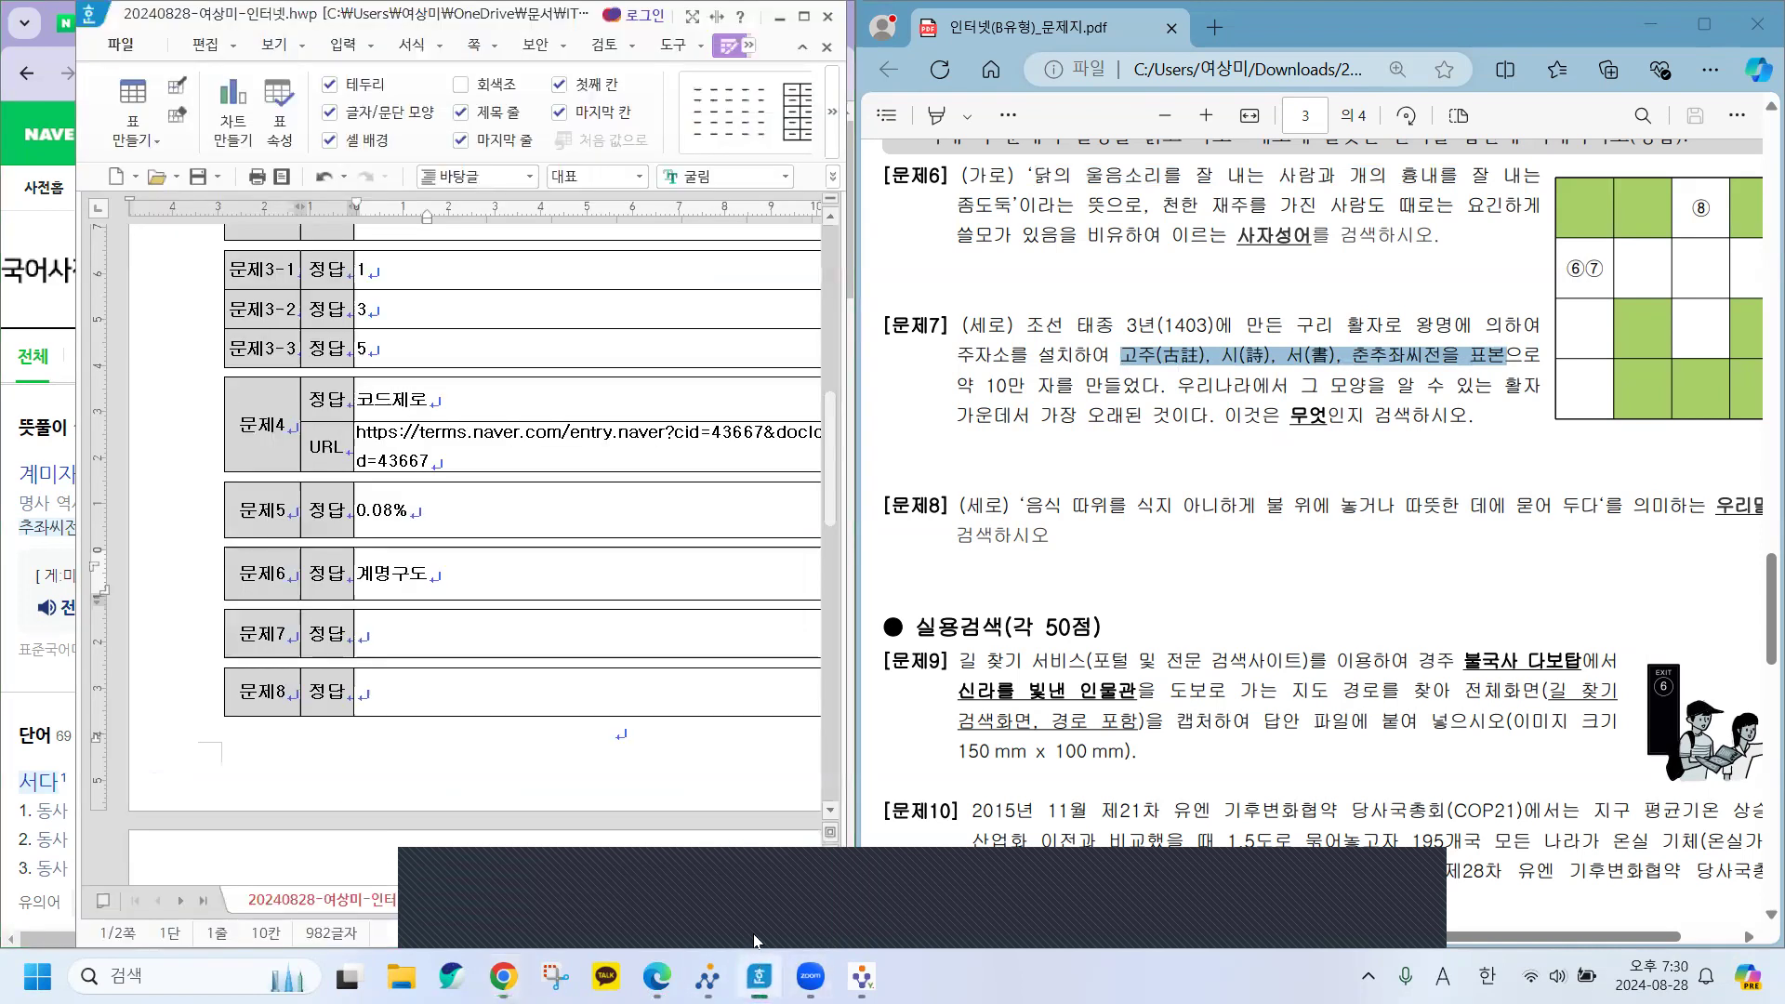
# Type 계미자 into the 문제7 answer cell and minimize the Hangul window.
pyautogui.click(403, 642)
pyautogui.write('계미자')
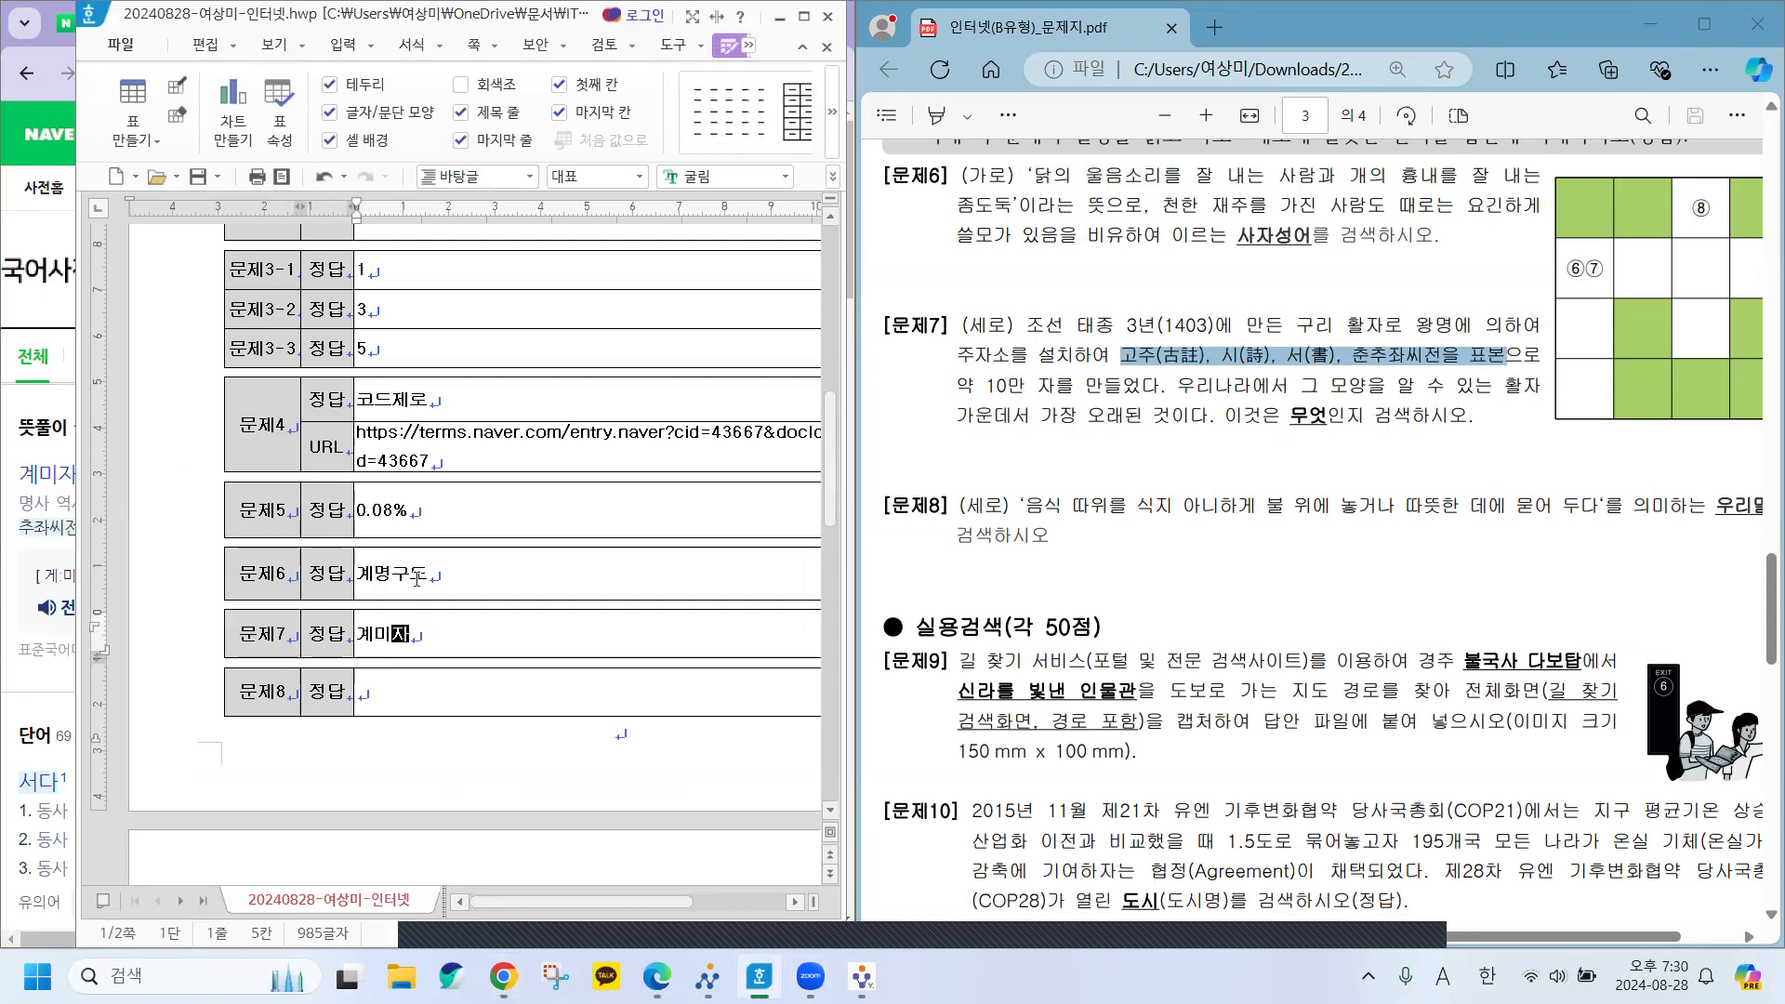
pyautogui.click(780, 19)
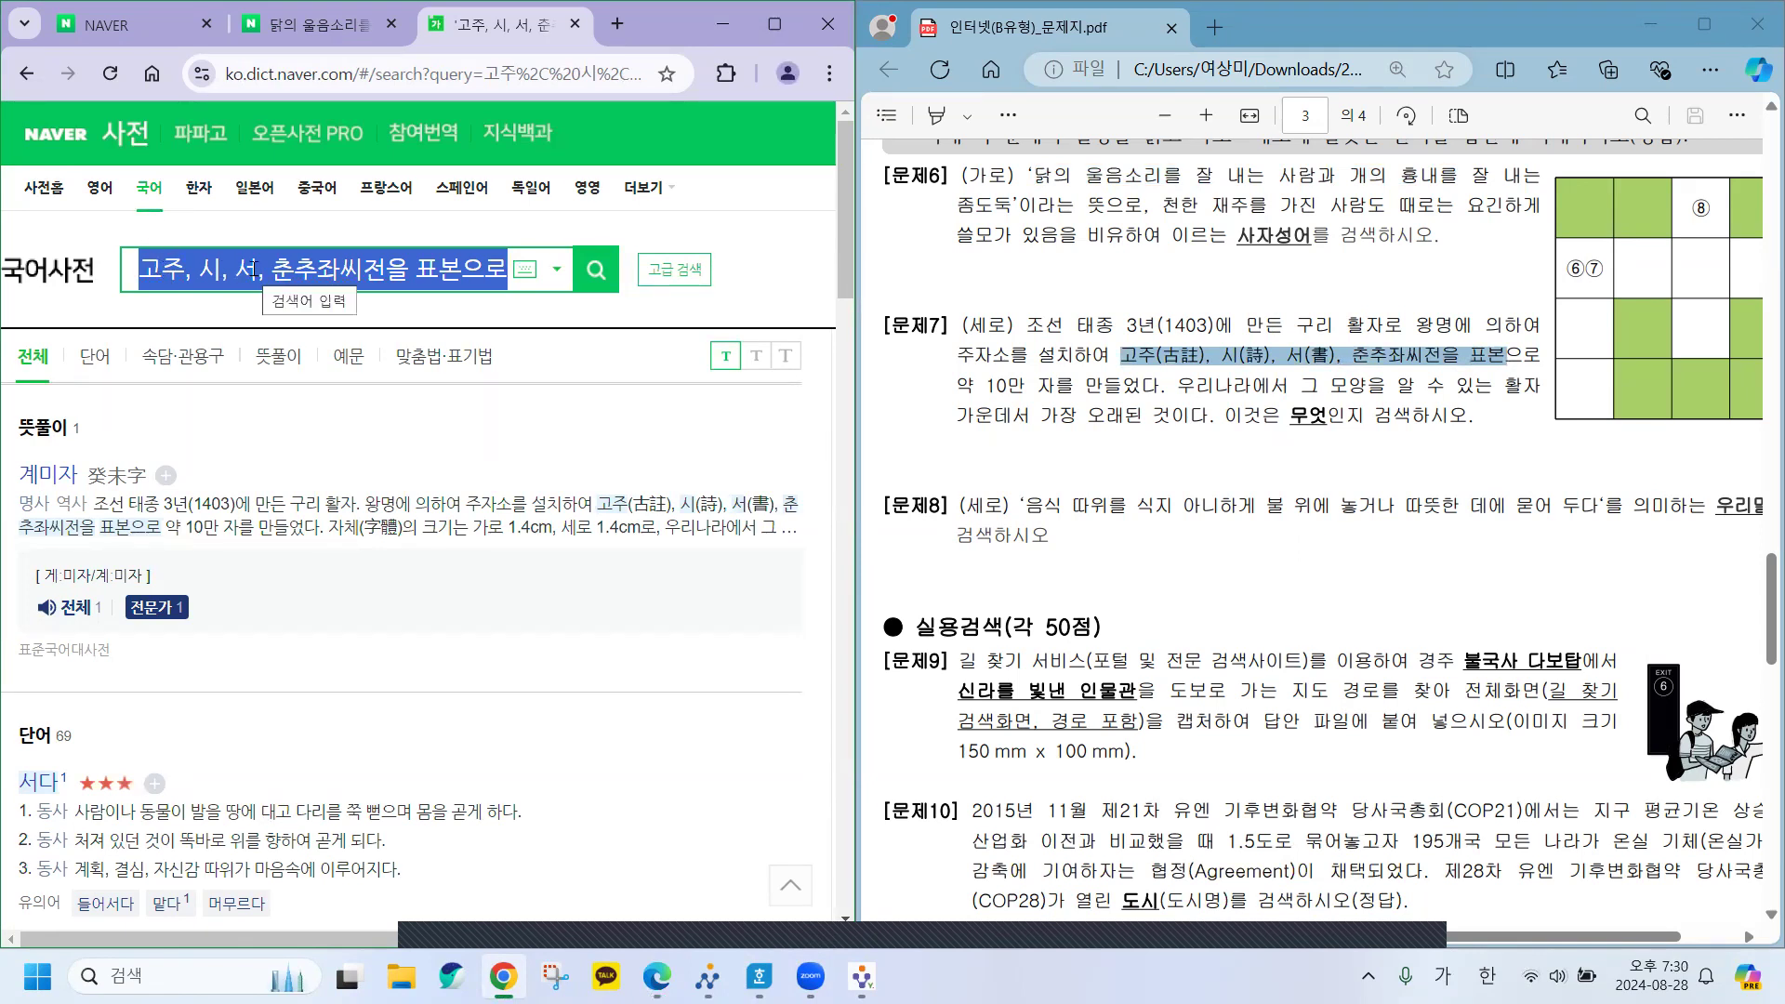
# Search the 문제8 definition about keeping food warm on a fire, finding 앙구다.
pyautogui.write('음')
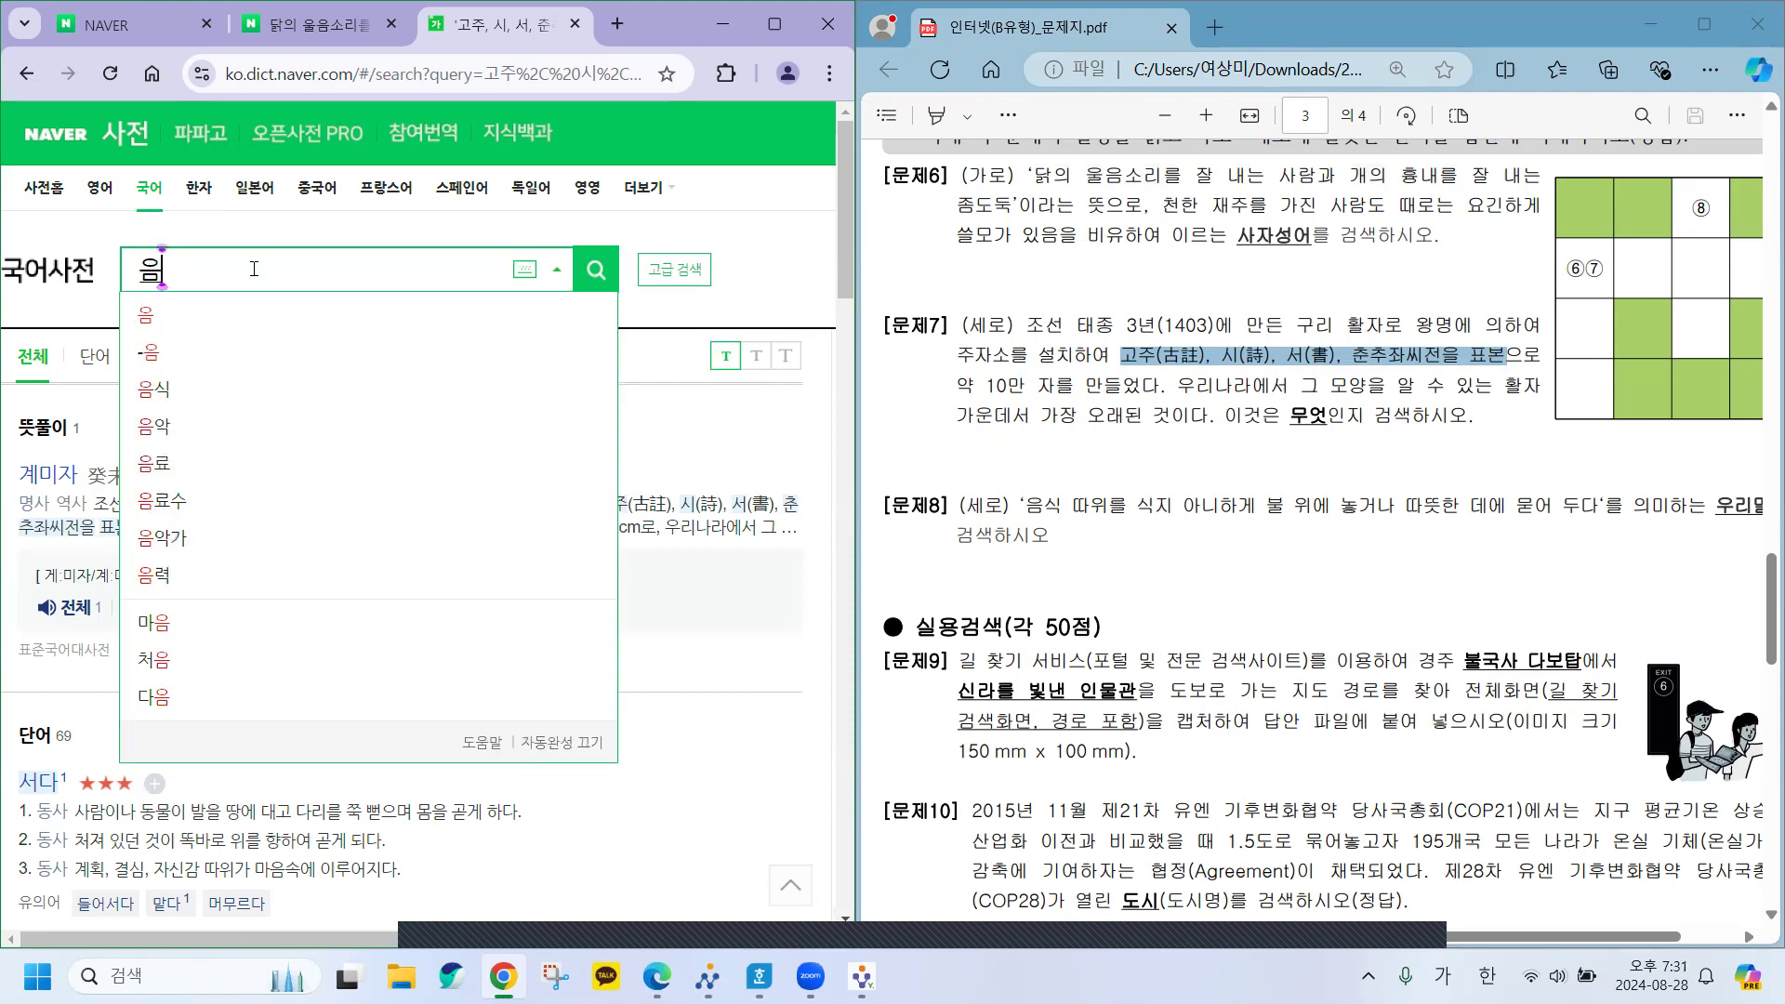
pyautogui.write('식 따윌')
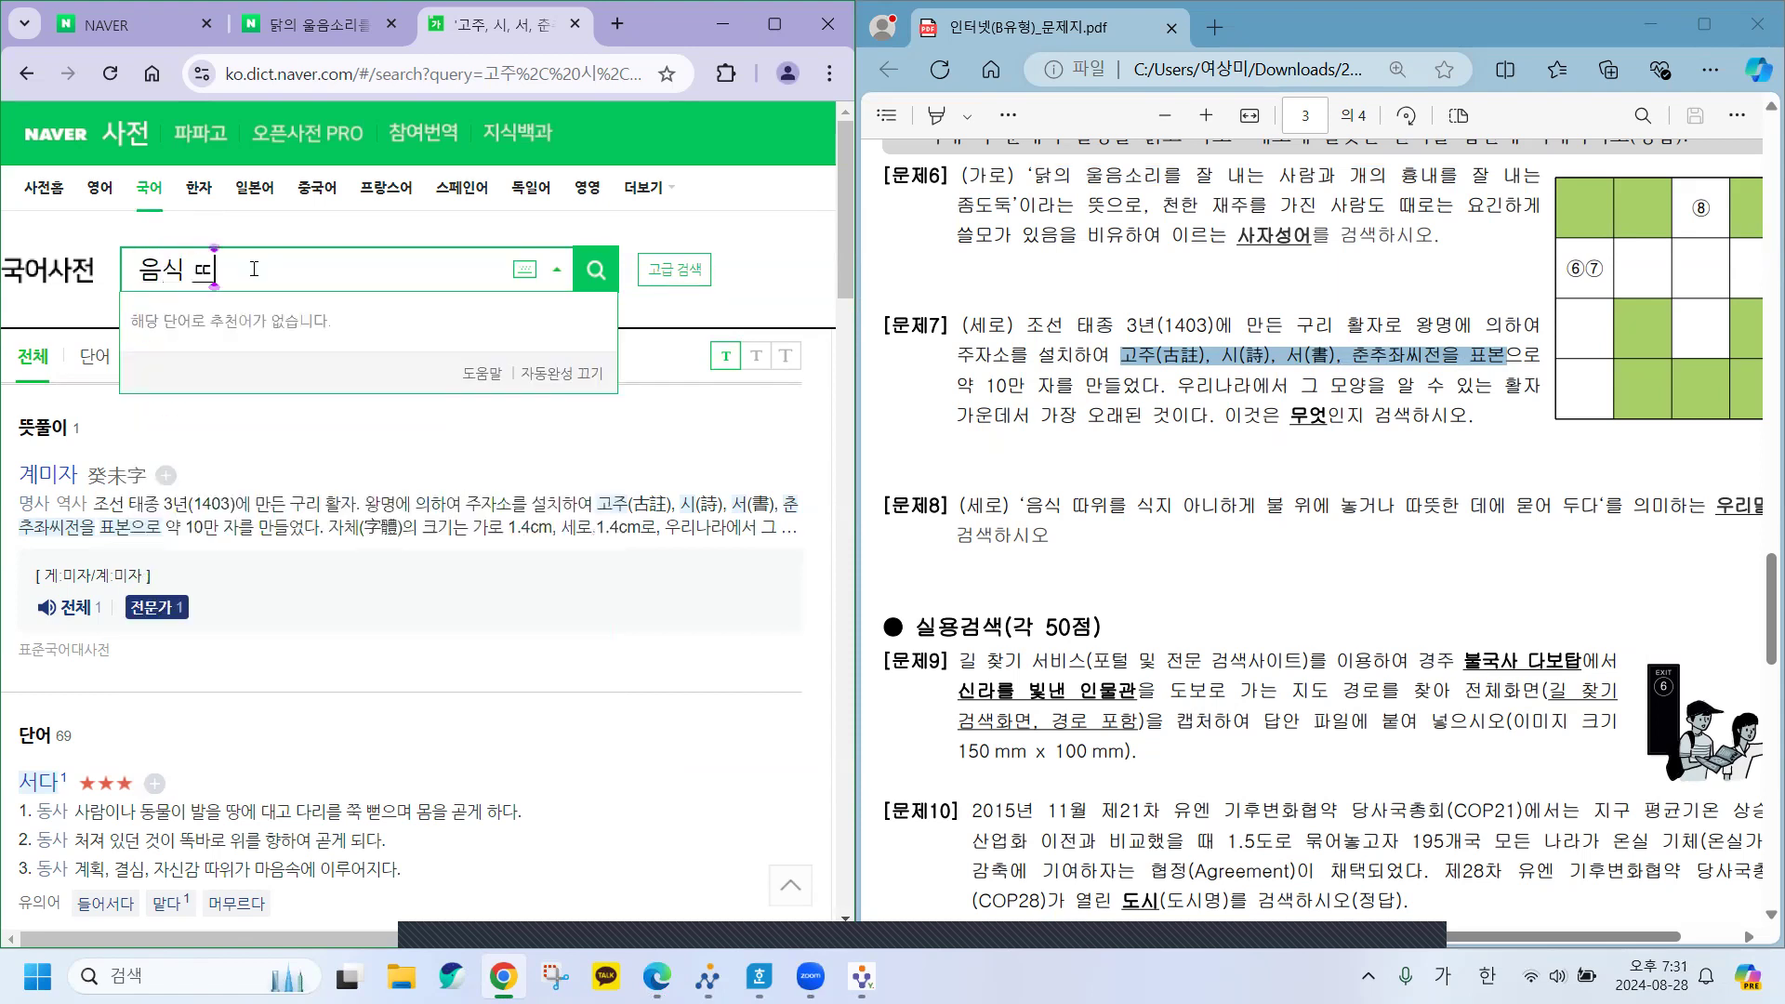
pyautogui.write('를 시식지 아니하게')
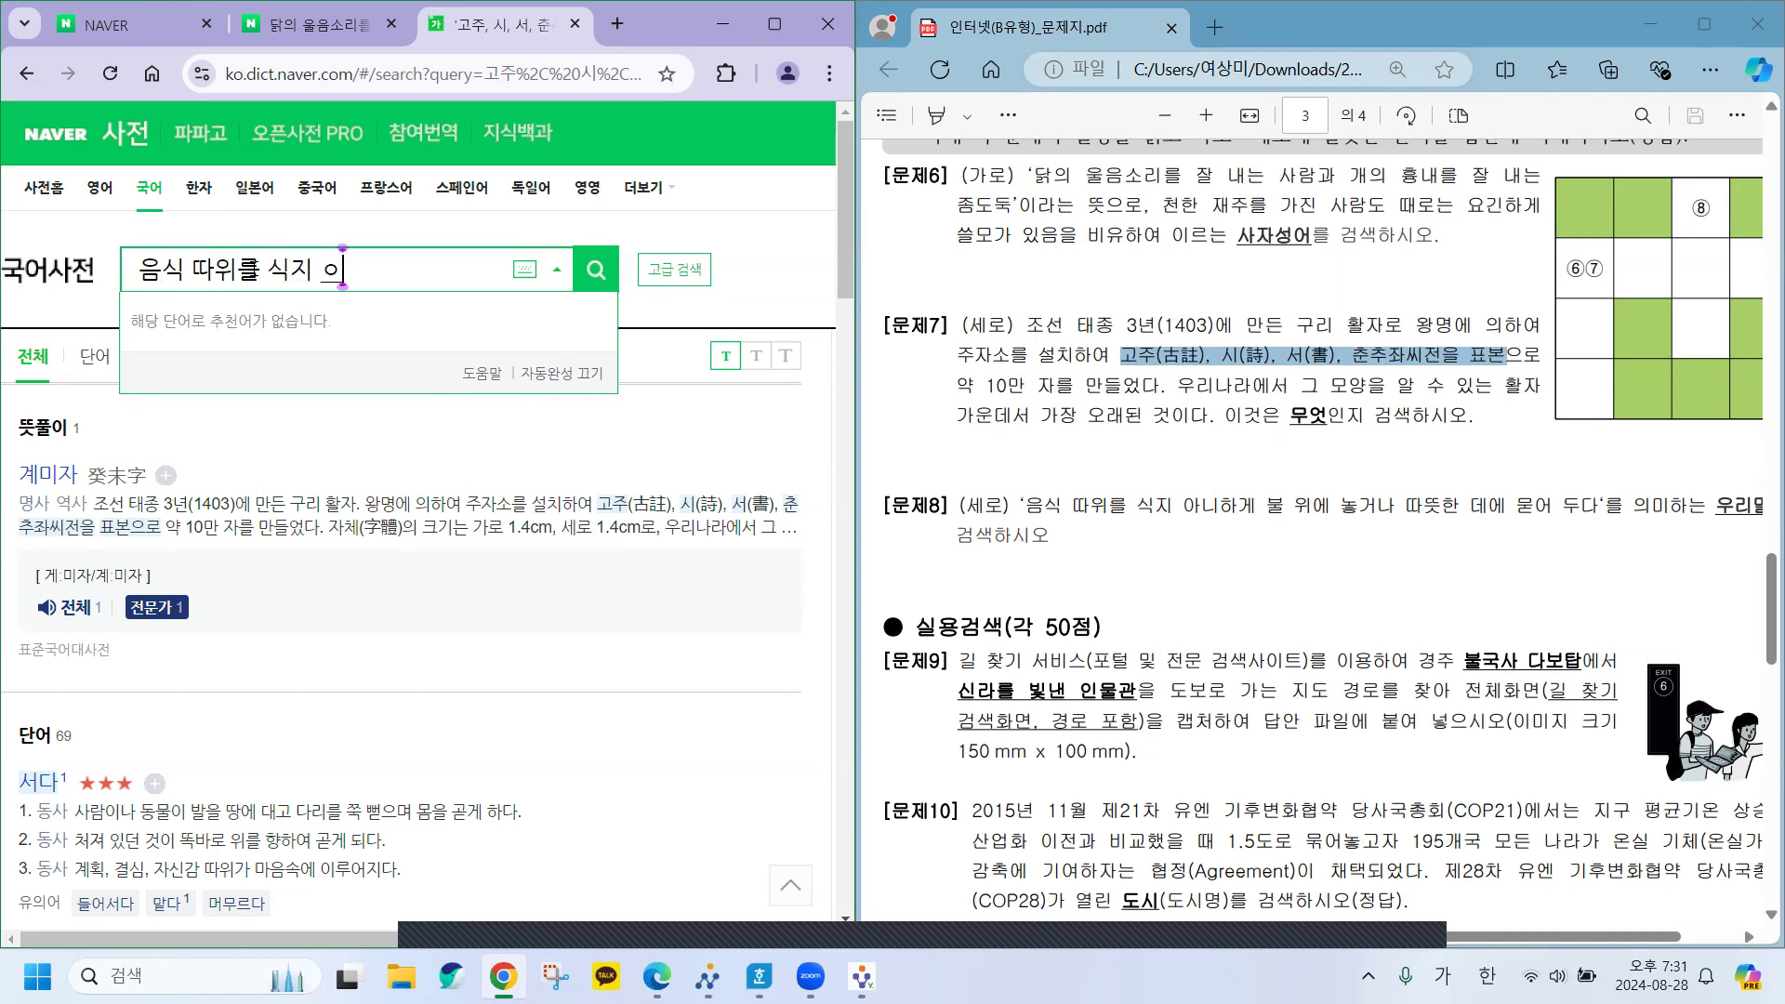
pyautogui.write(' 불')
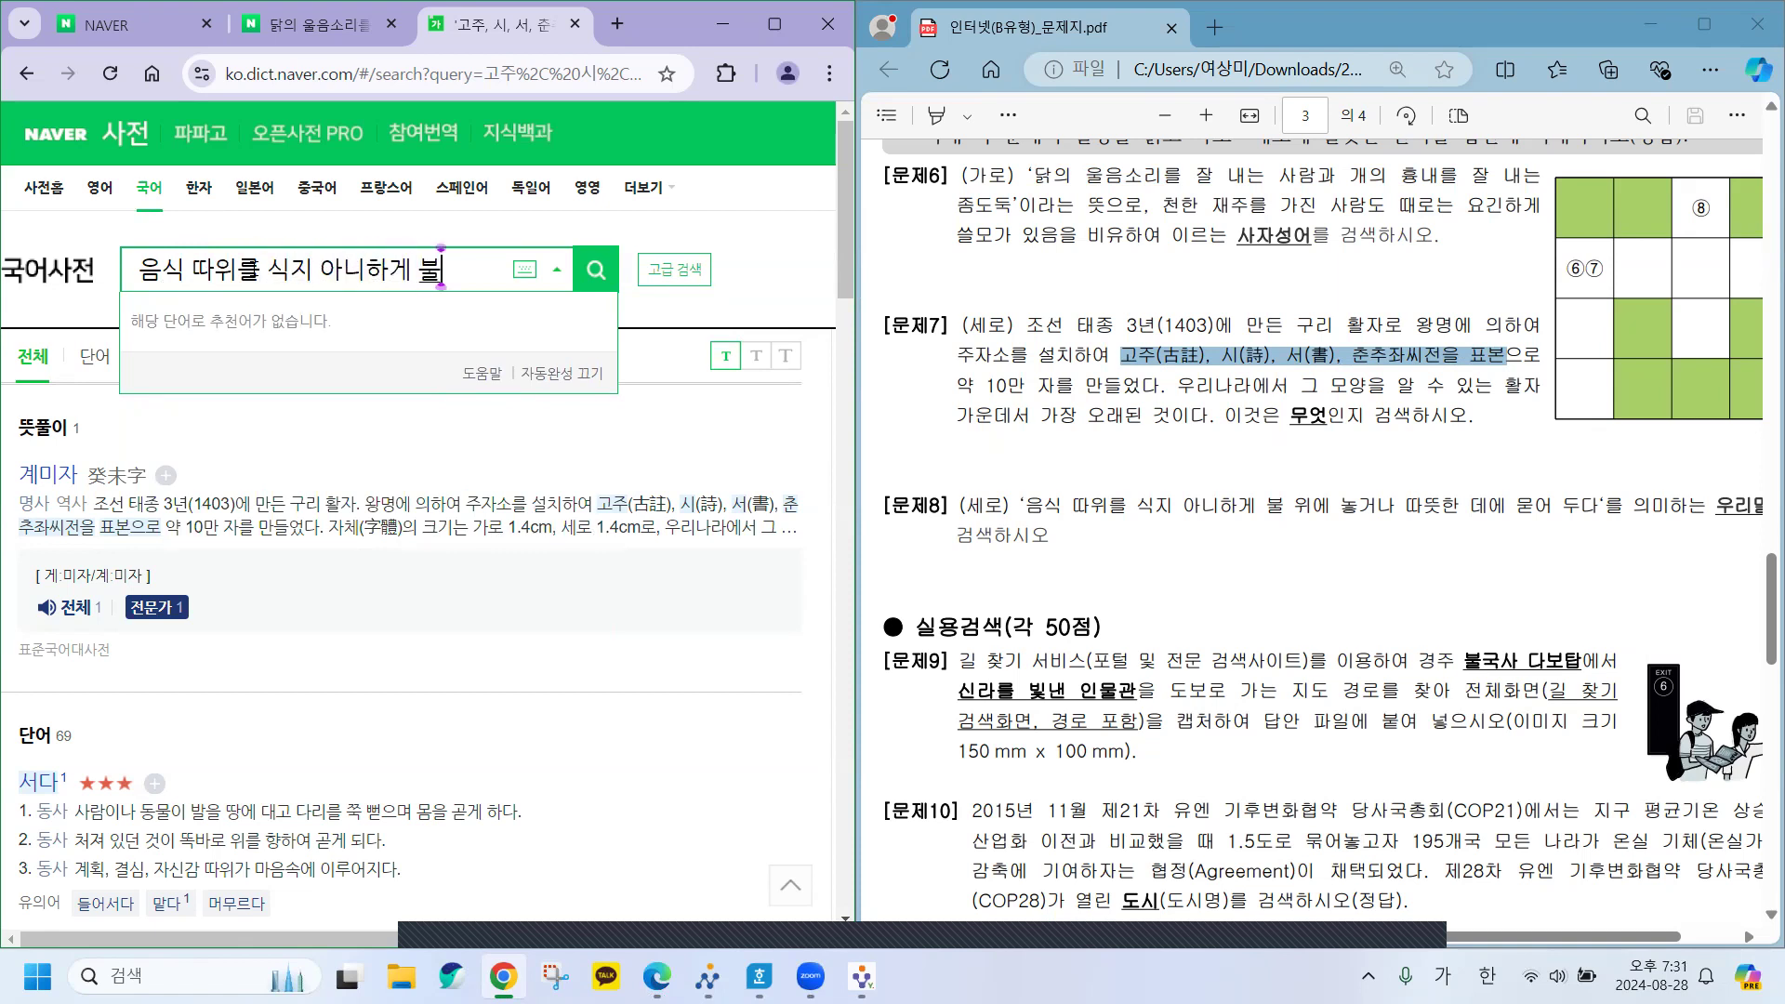
pyautogui.write(' 위에')
pyautogui.press('Return')
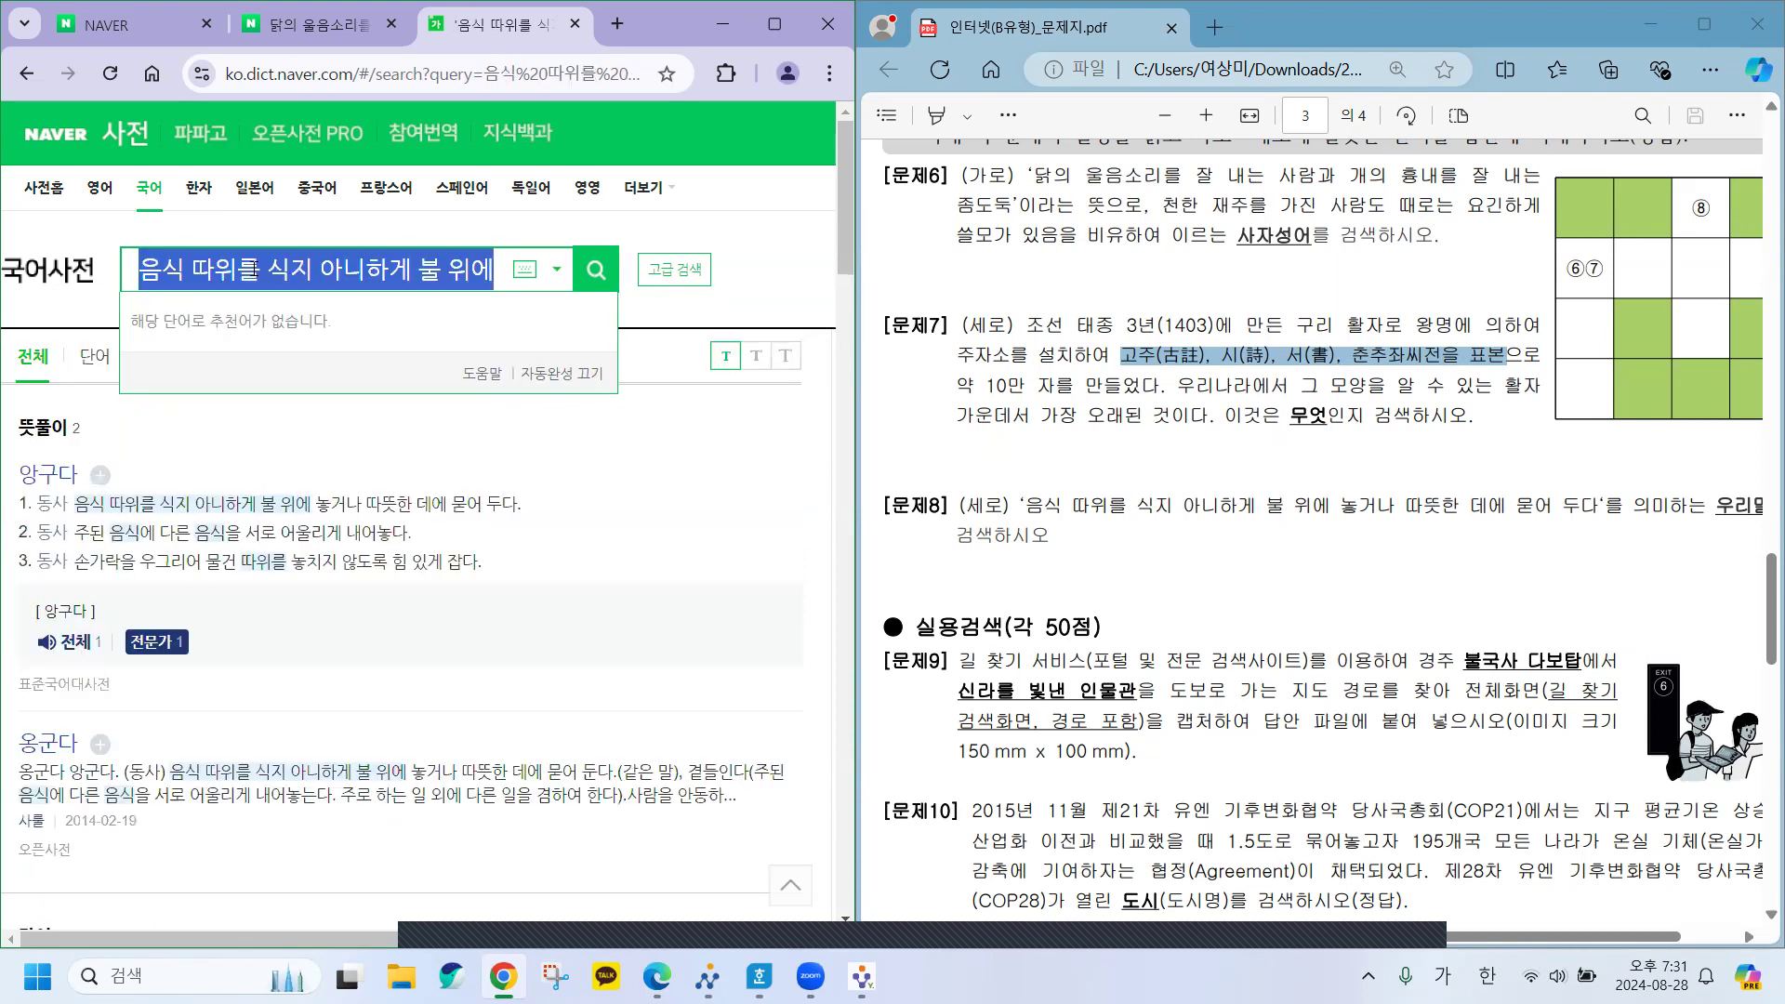
pyautogui.click(707, 435)
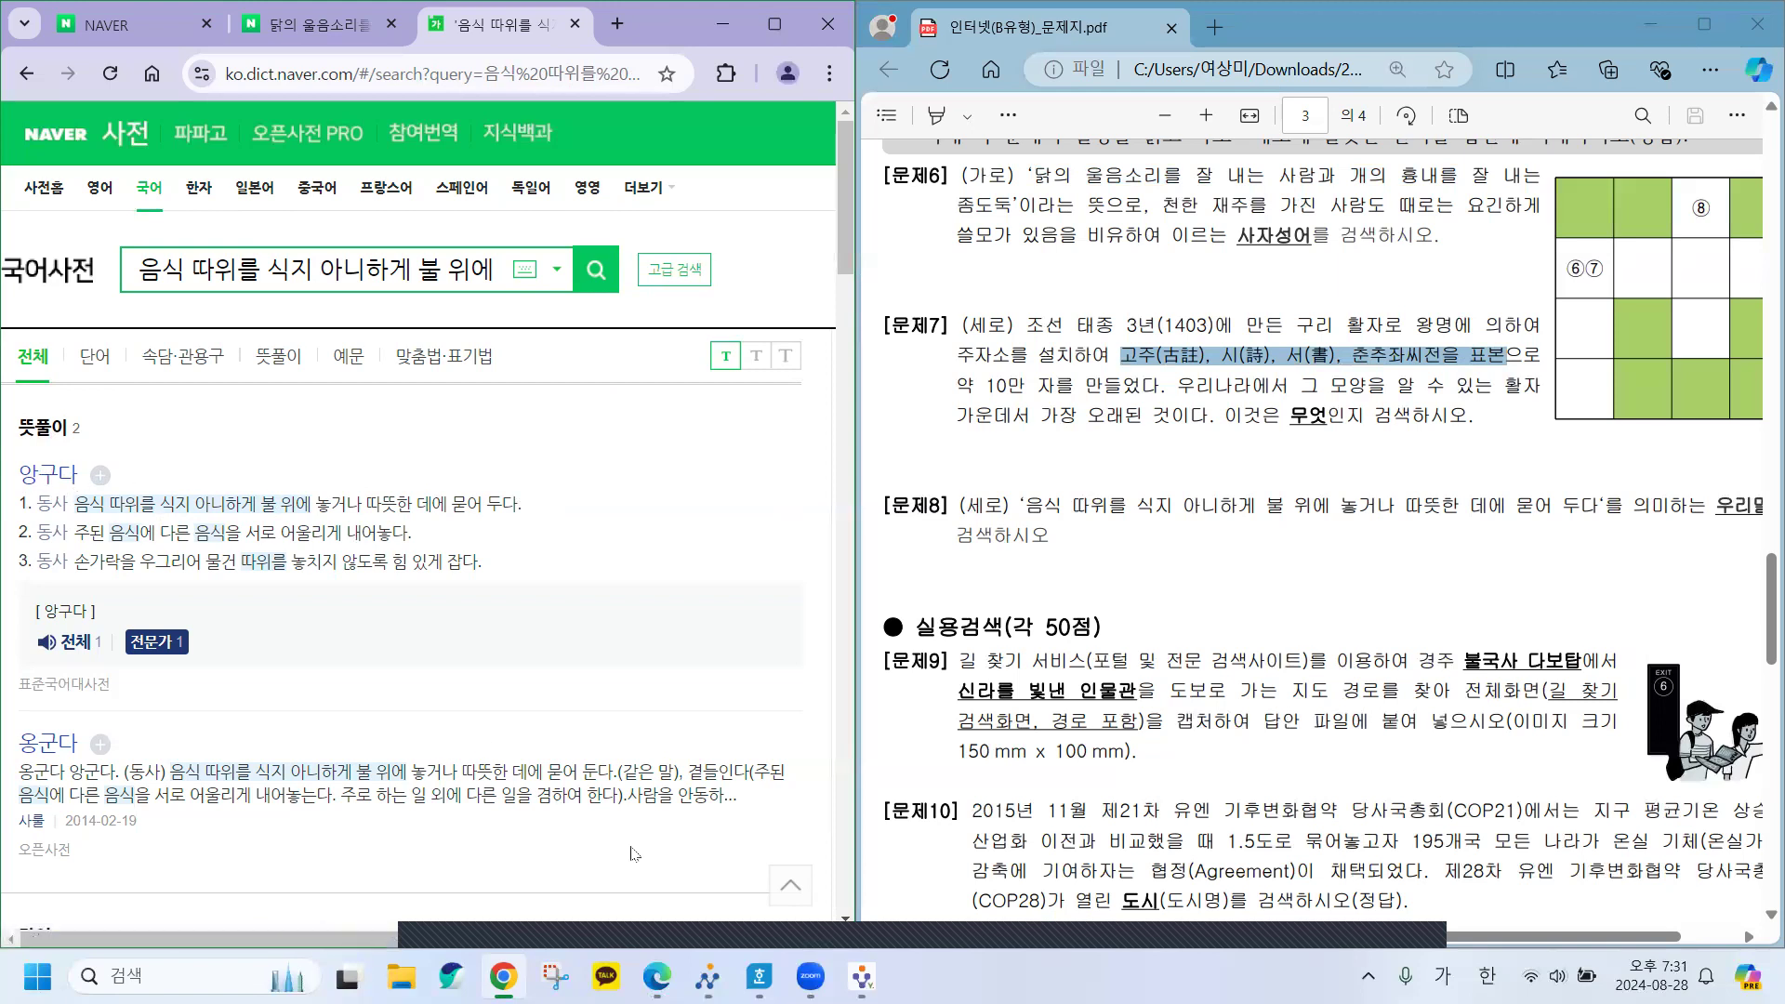
pyautogui.click(759, 976)
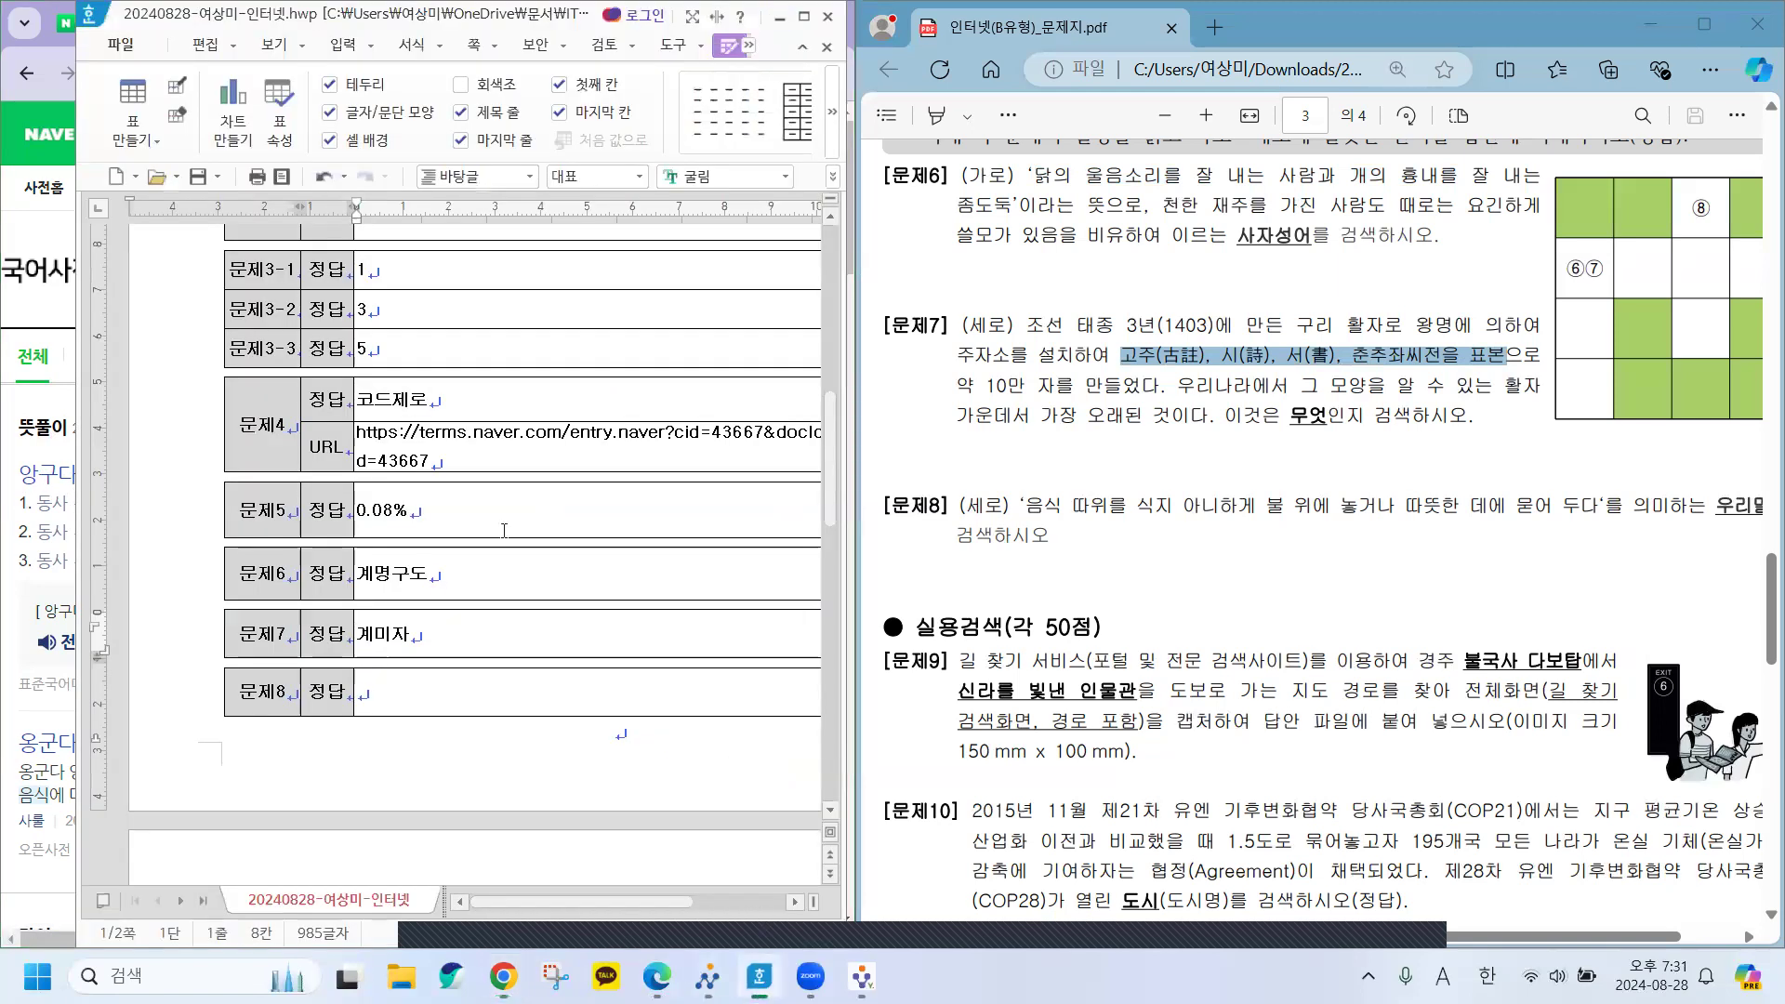
# Type 앙구다 into the 문제8 answer cell and move the Hangul window to the right.
pyautogui.click(397, 688)
pyautogui.write('앙구다')
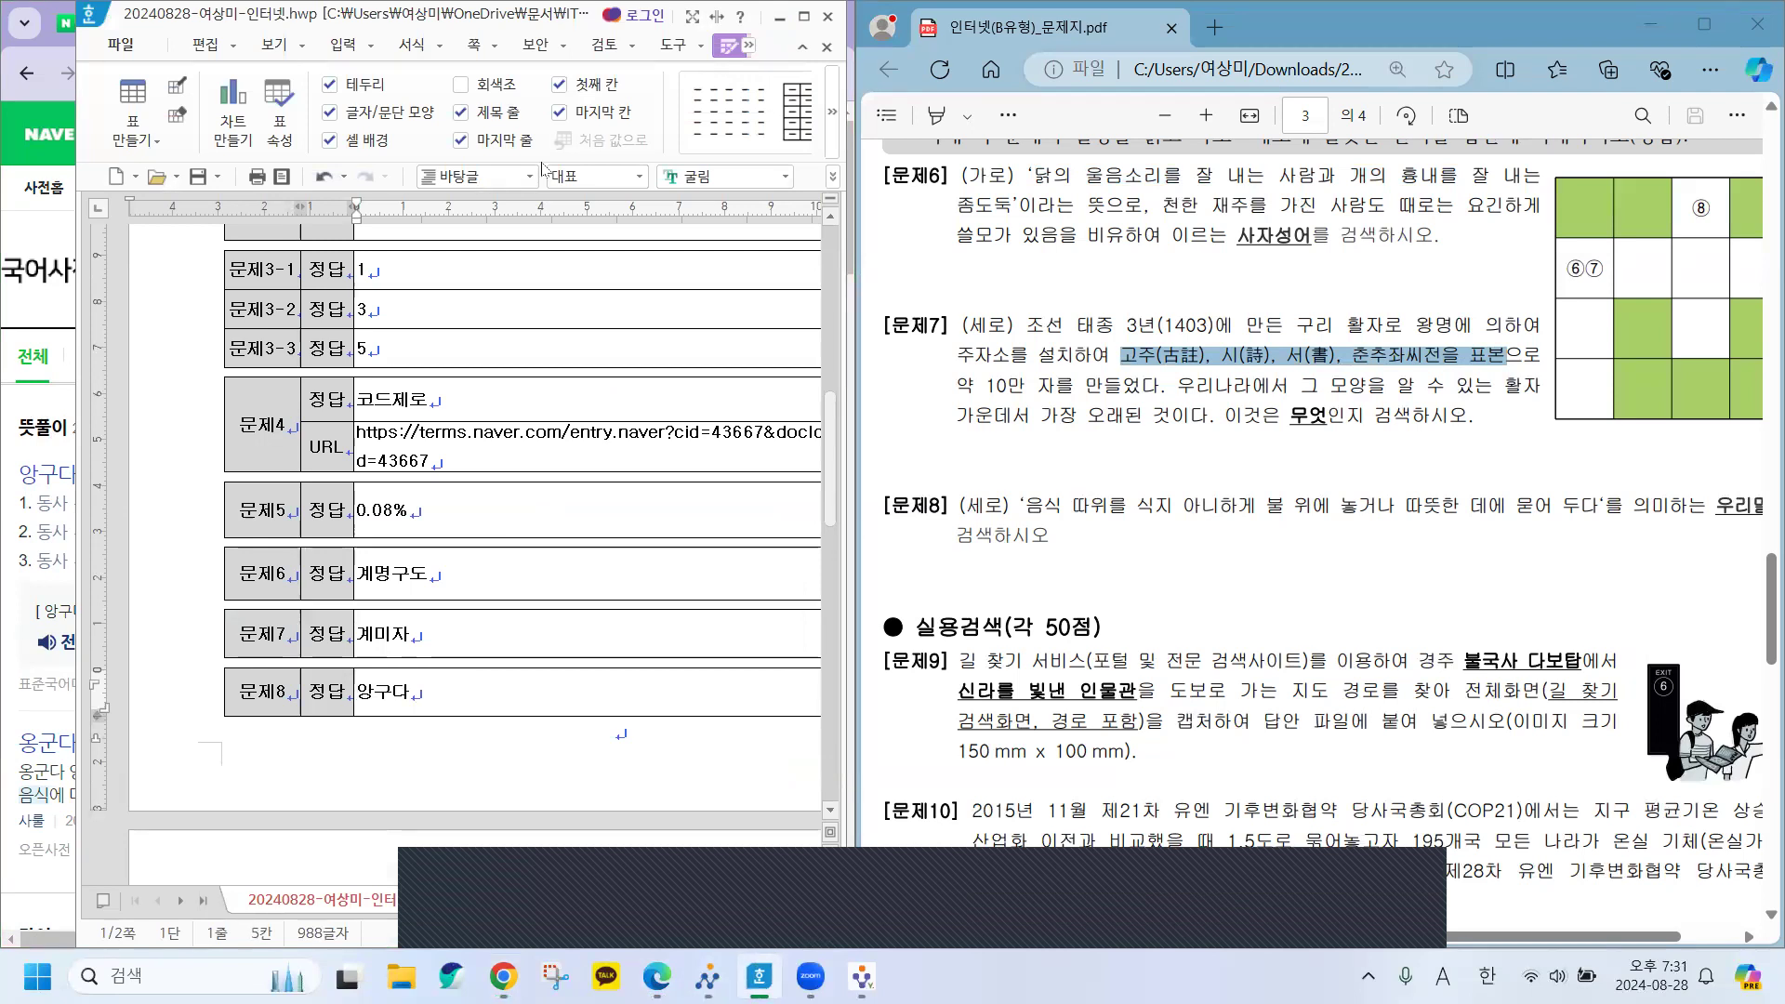
pyautogui.moveTo(287, 23); pyautogui.dragTo(396, 24)
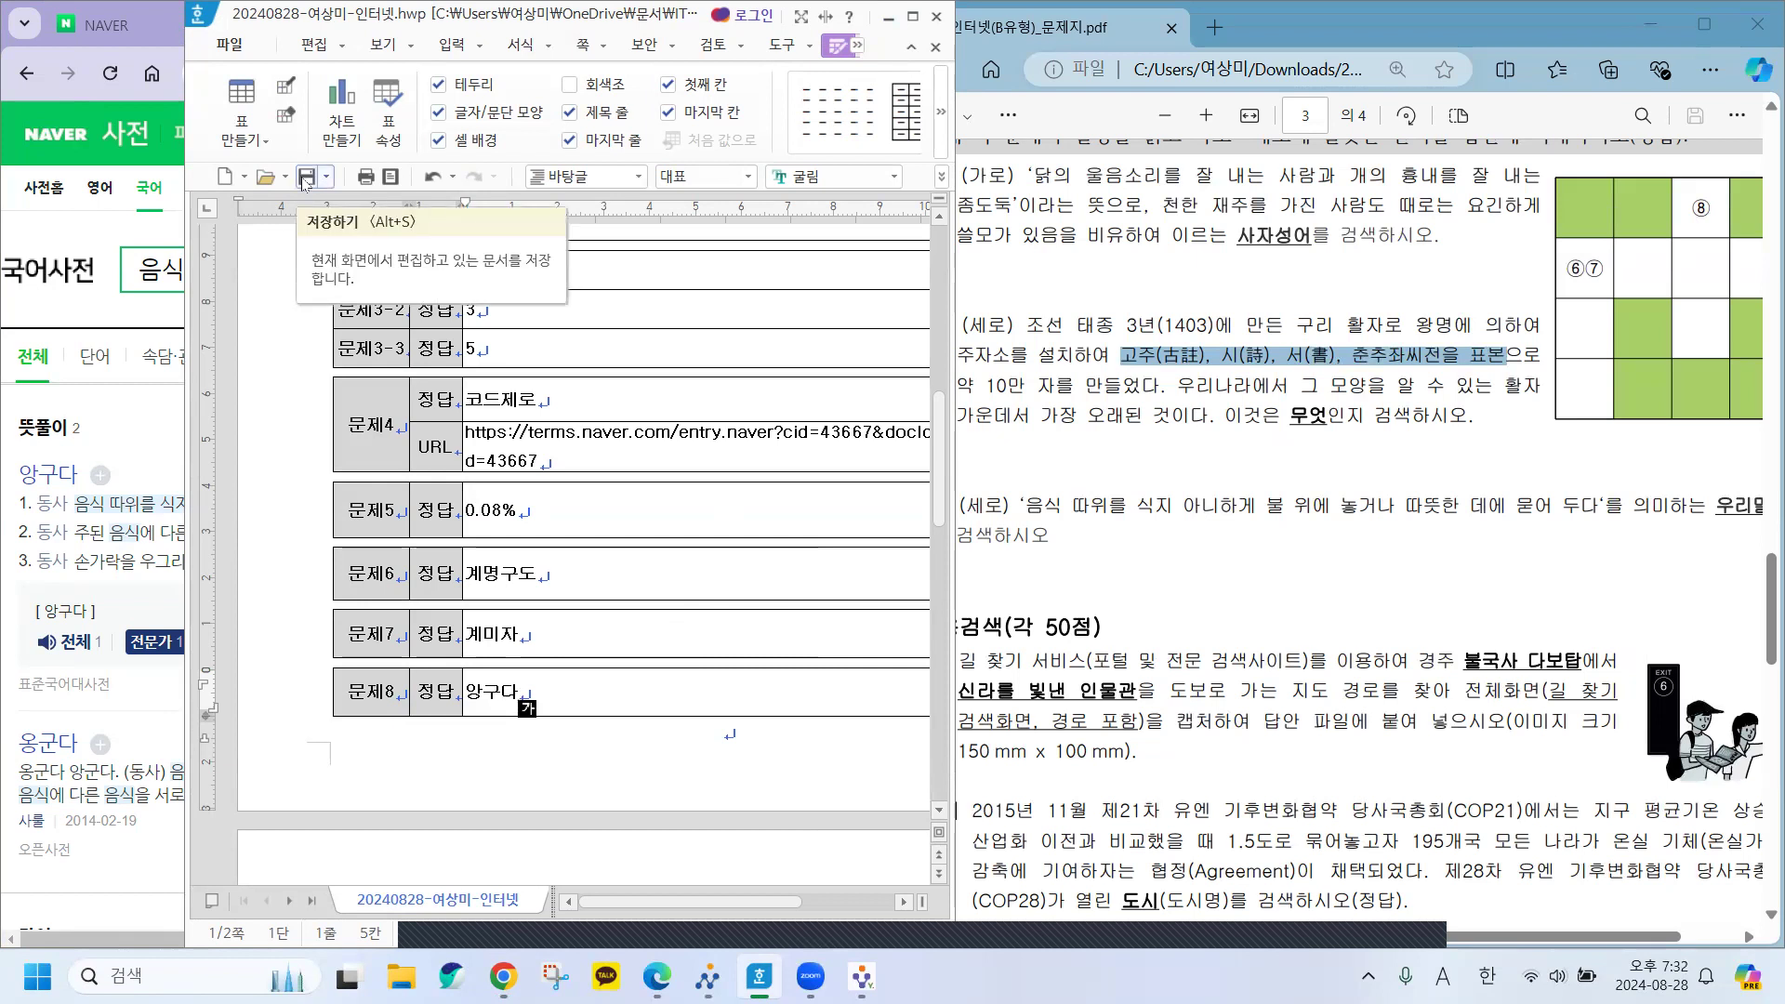
# Save the answer sheet with the toolbar Save icon.
pyautogui.click(306, 178)
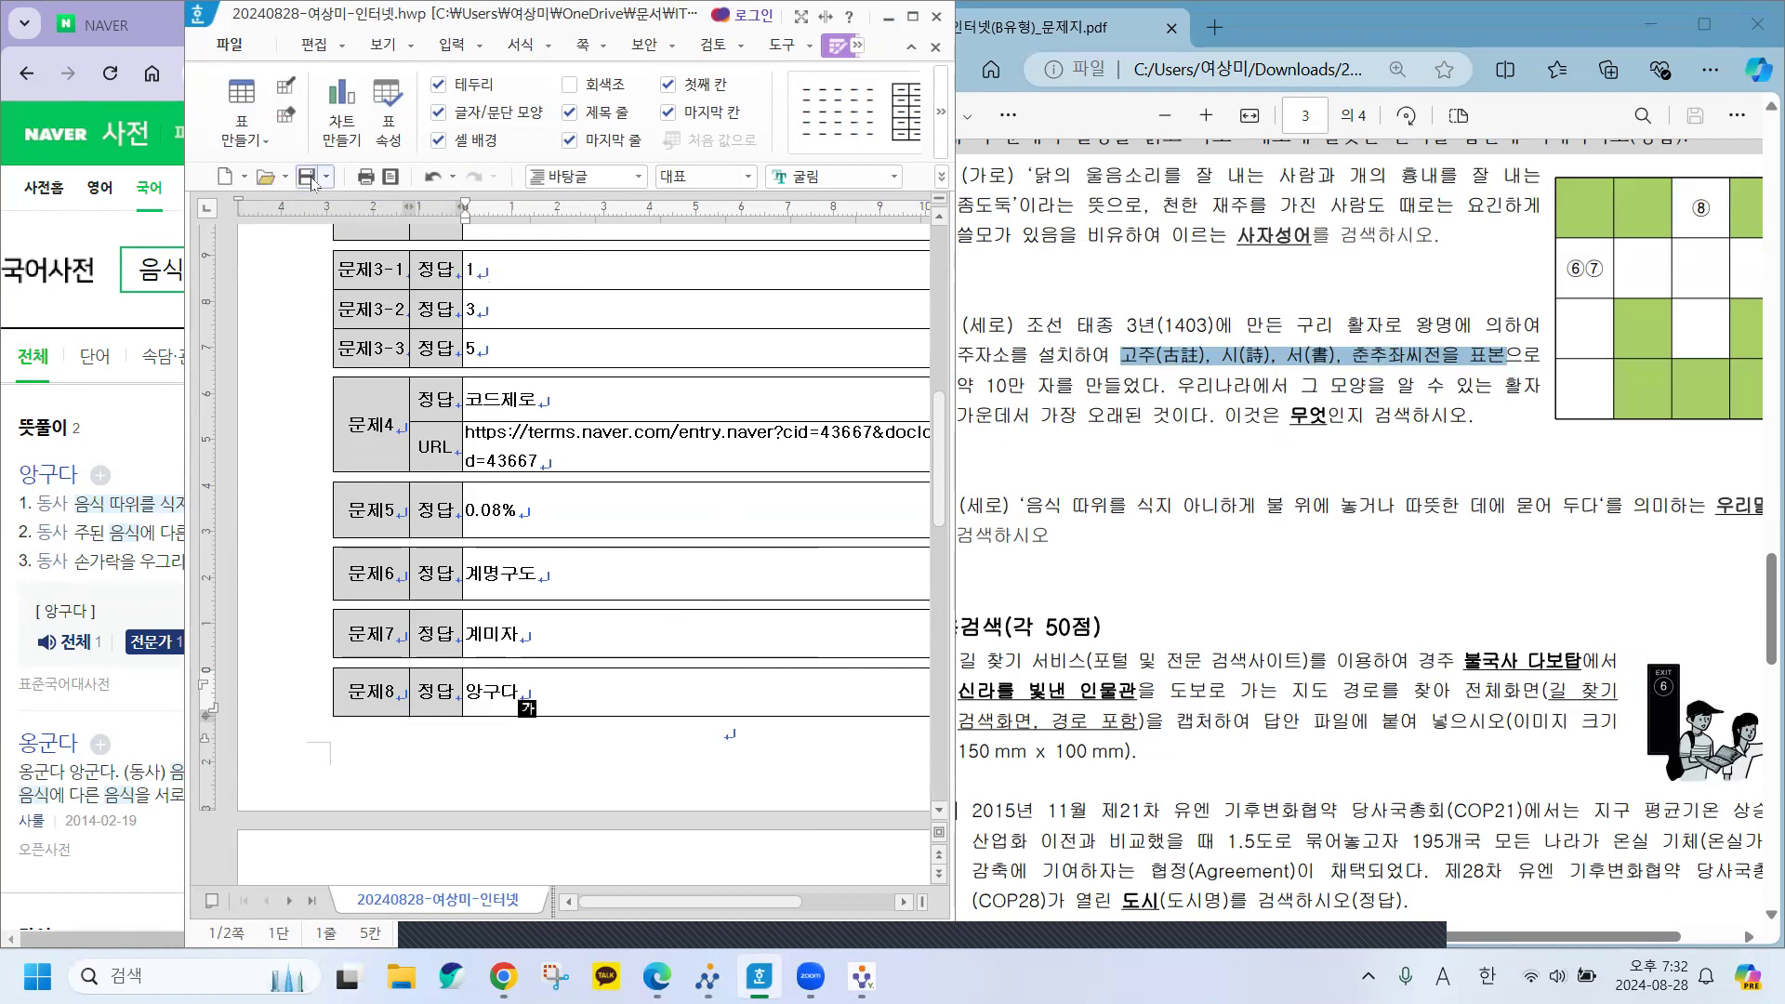
pyautogui.click(306, 179)
pyautogui.click(306, 178)
# Minimize the Hangul, Chrome and Edge windows to reveal the desktop.
pyautogui.click(881, 18)
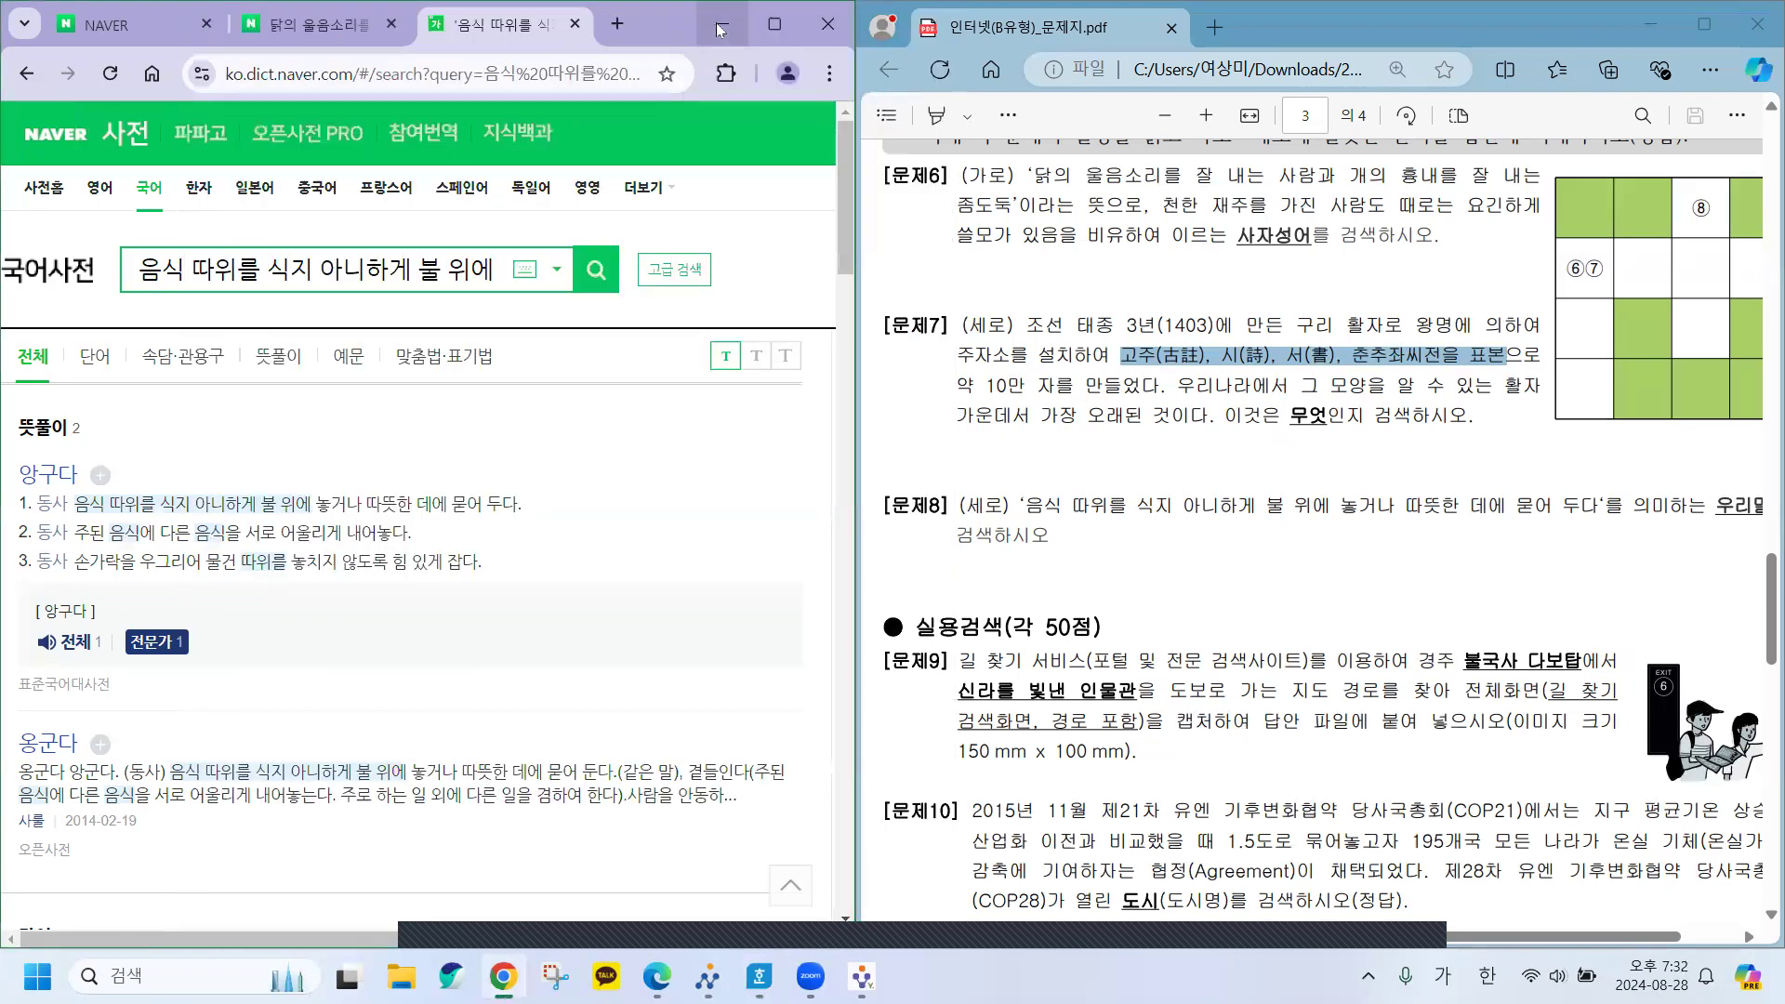
pyautogui.click(723, 18)
pyautogui.click(1650, 23)
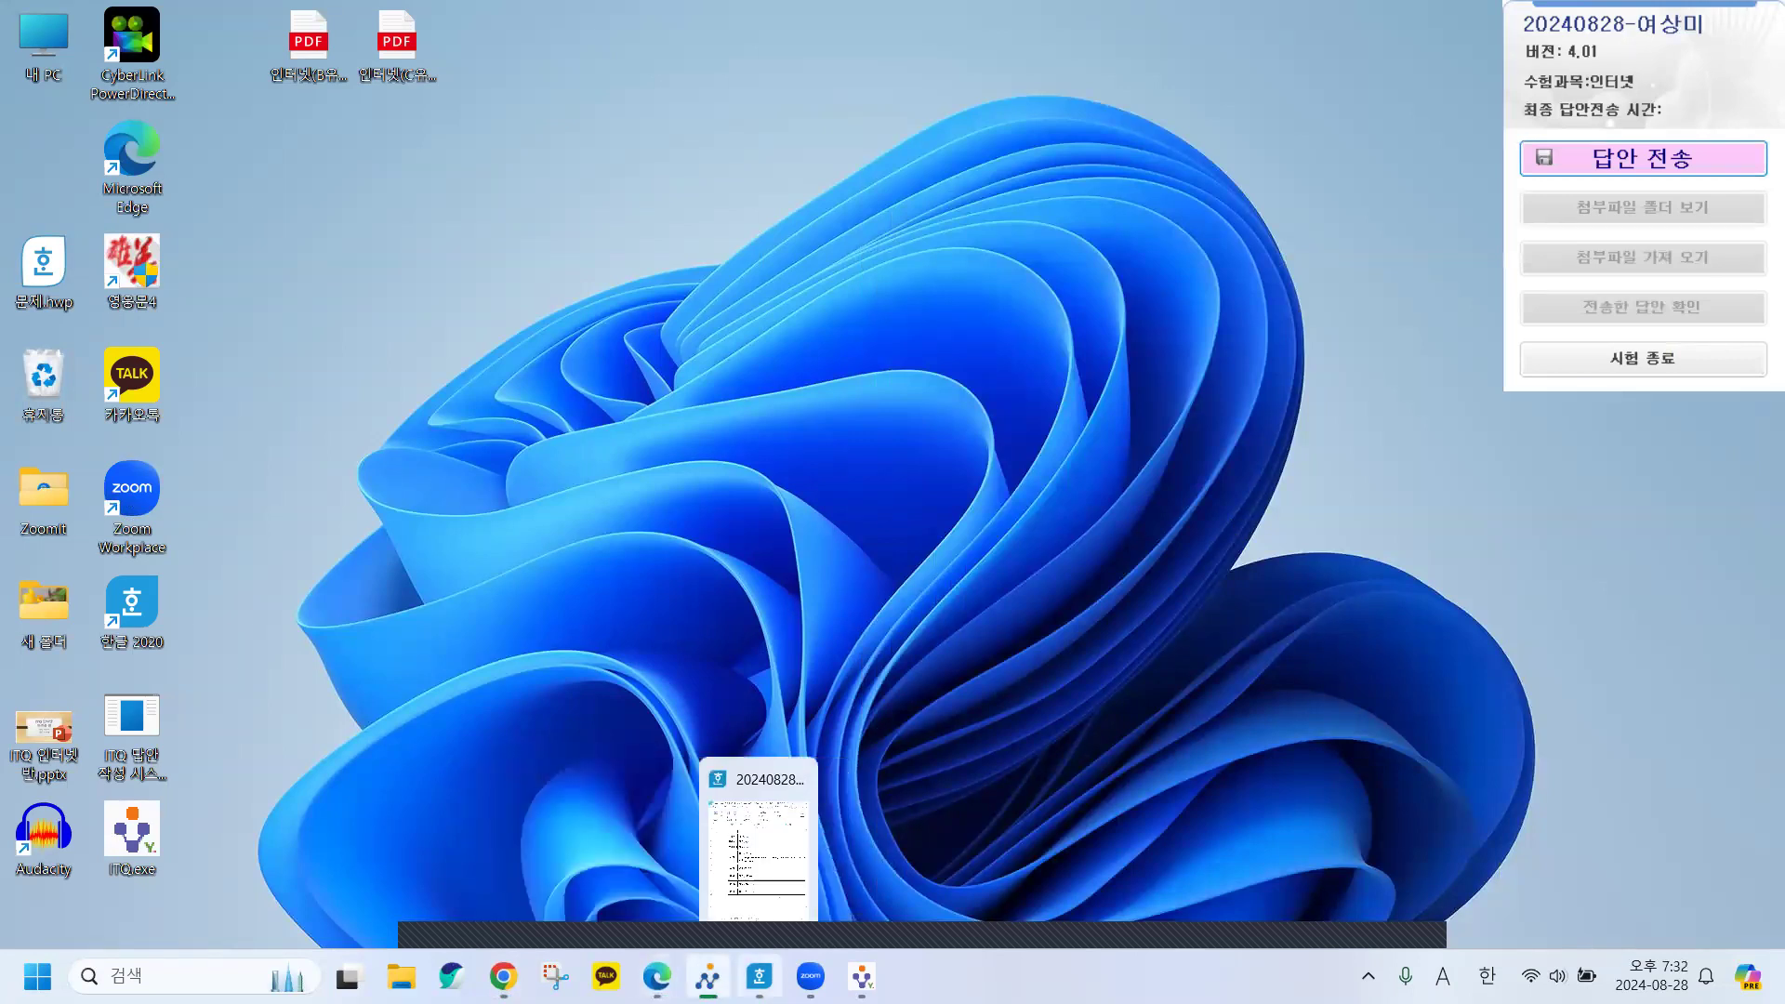
# Bring the ITQ submission panel forward and start 답안 전송 of the answer file.
pyautogui.click(760, 976)
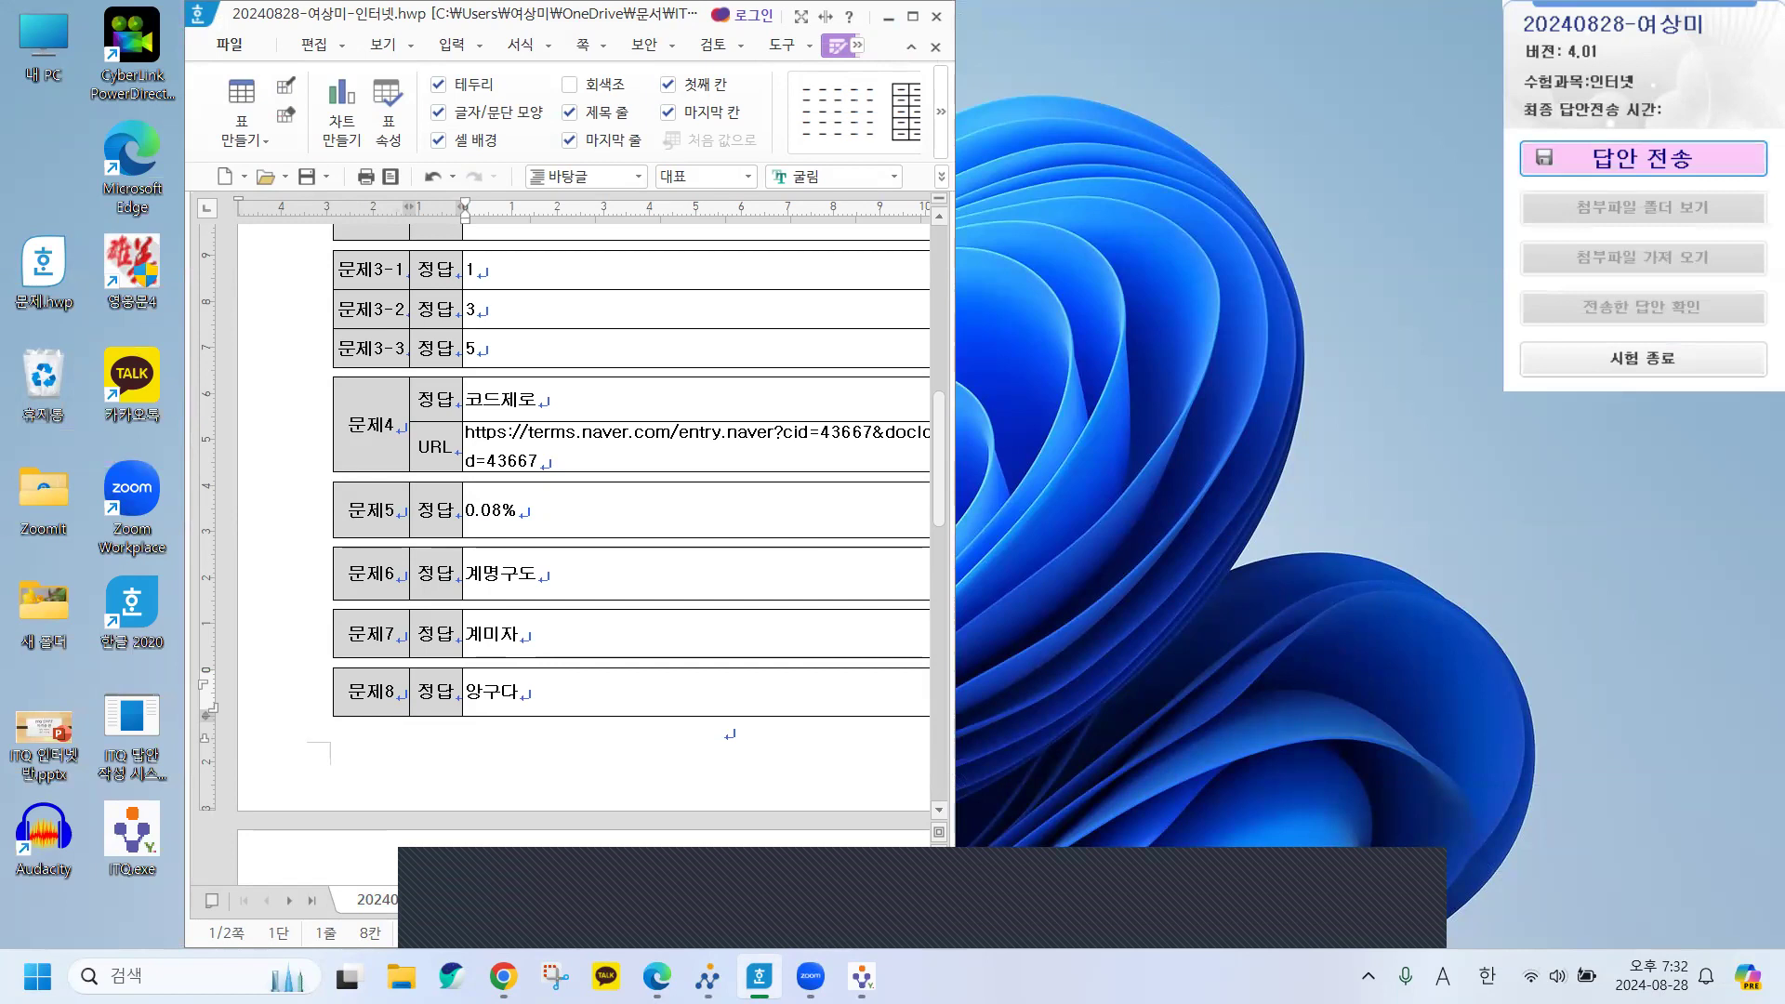
pyautogui.click(1643, 158)
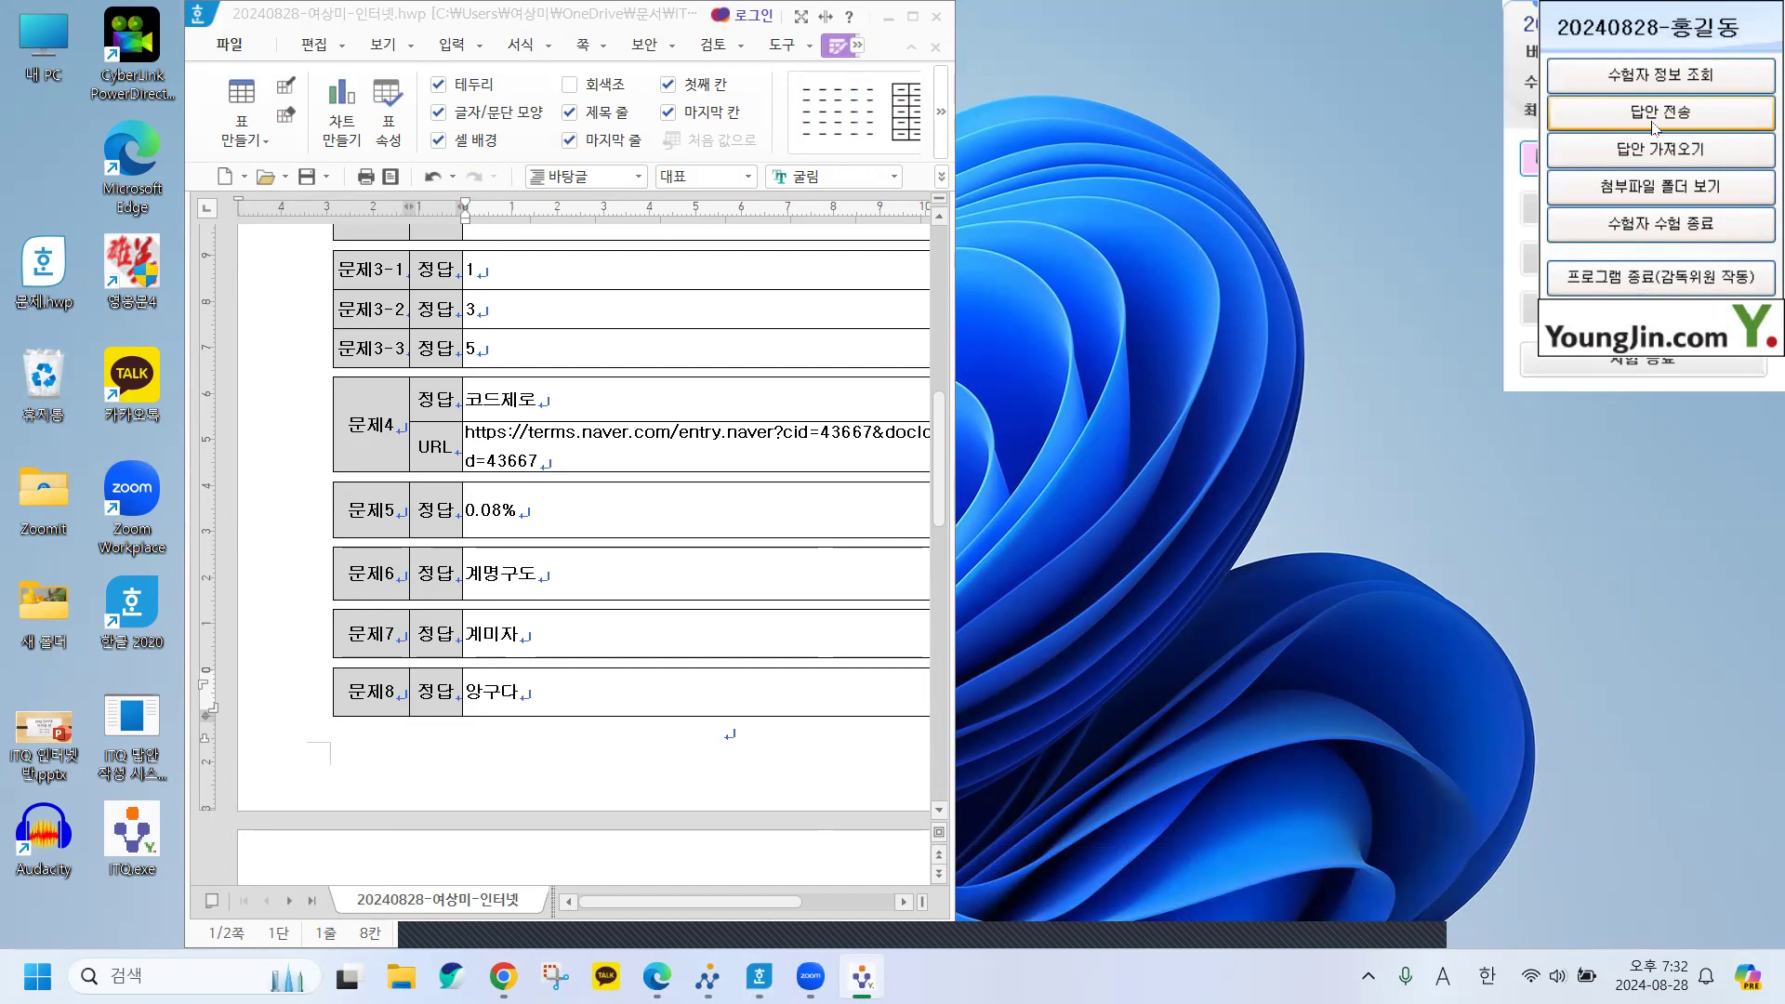
pyautogui.click(1513, 138)
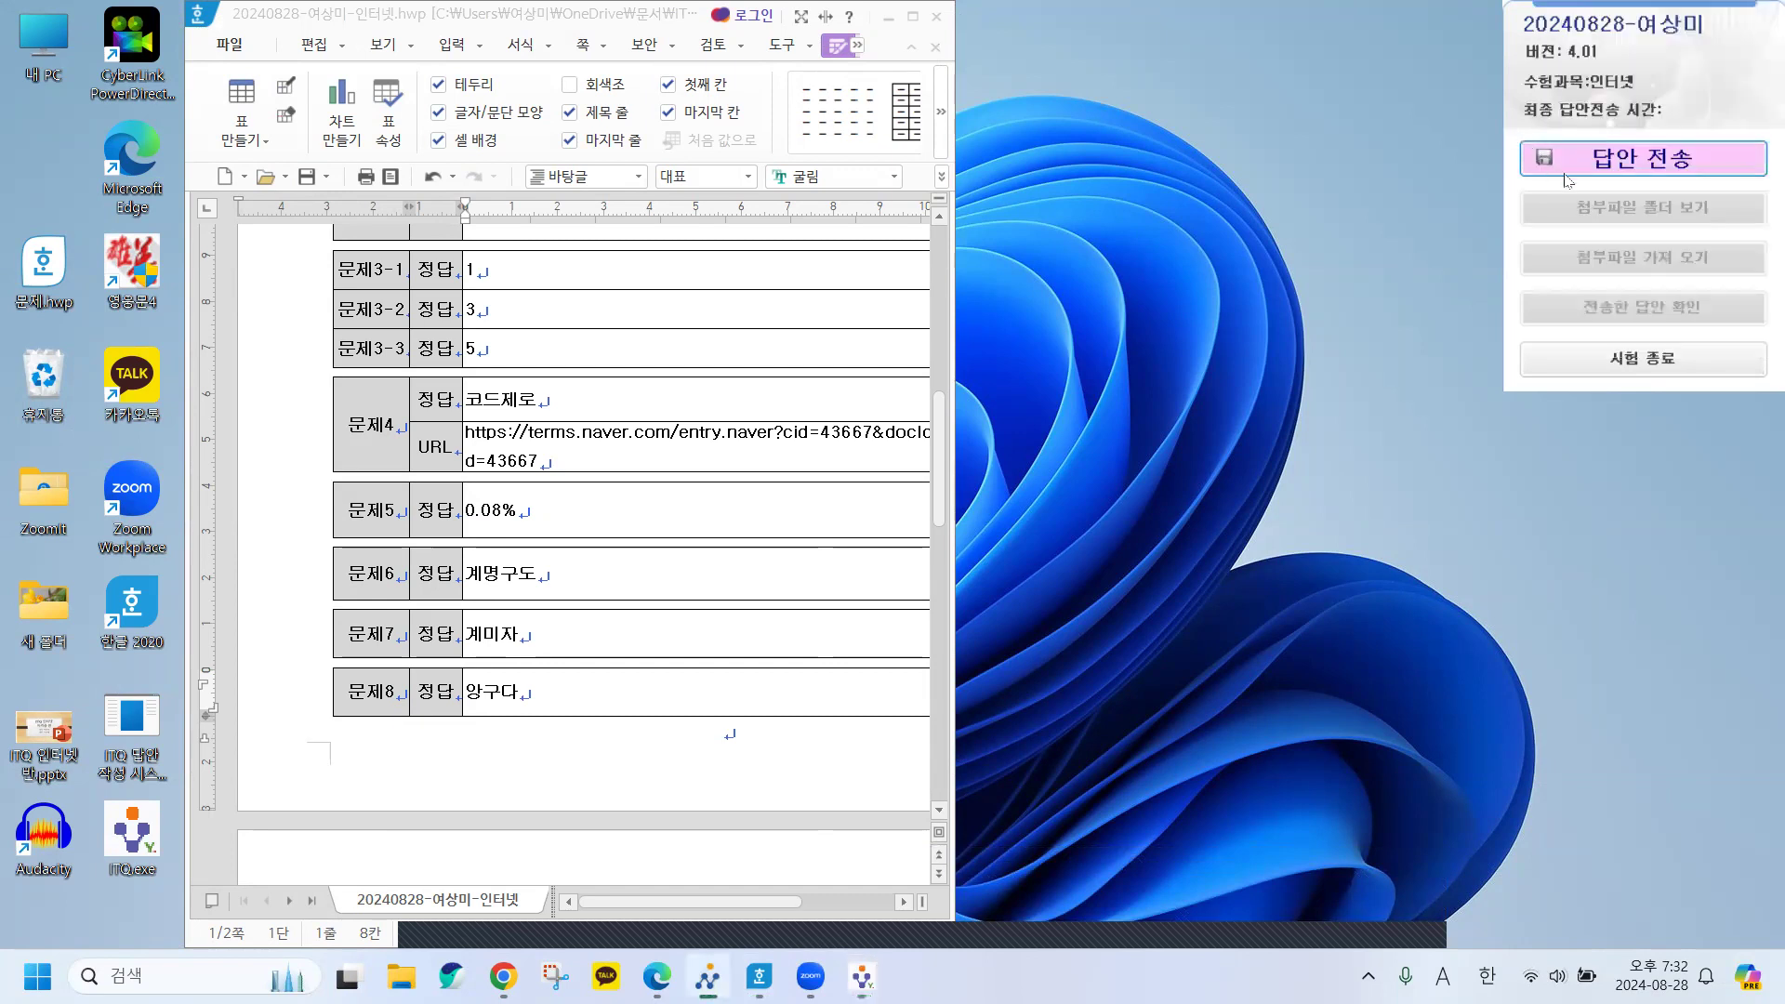
pyautogui.click(1650, 164)
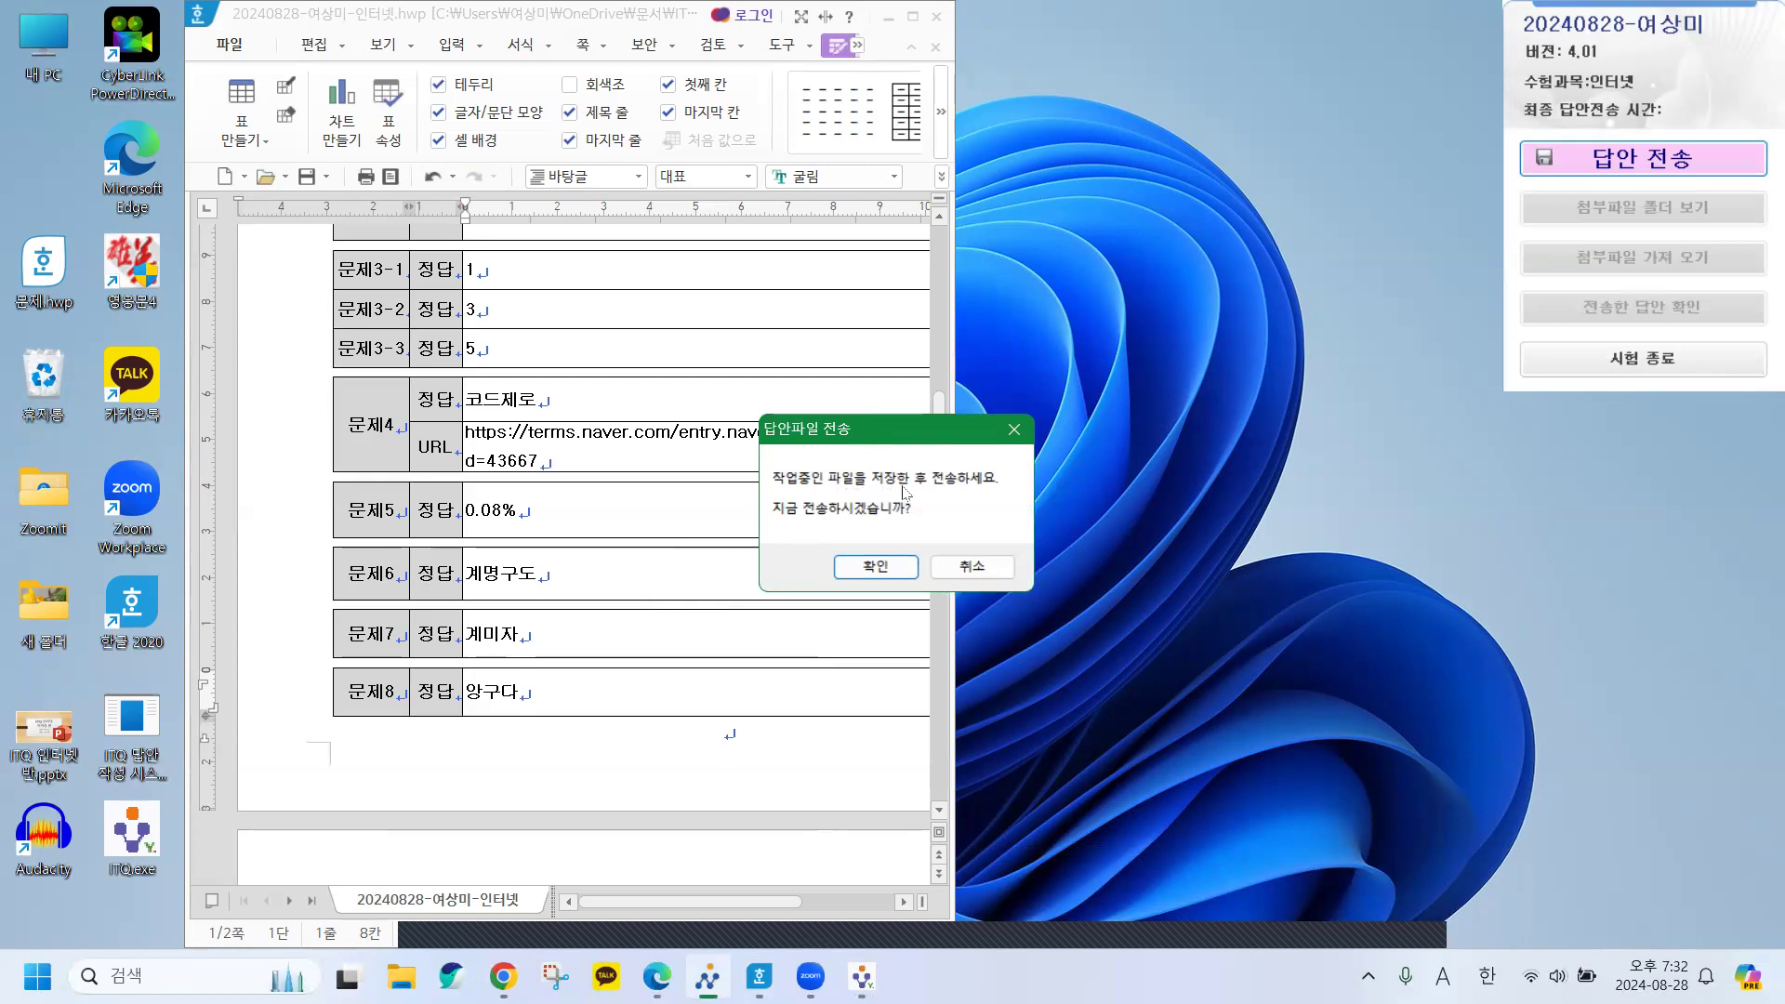
# Confirm sending to list the .hwp answer file, then open Hangul's 파일 menu.
pyautogui.click(876, 567)
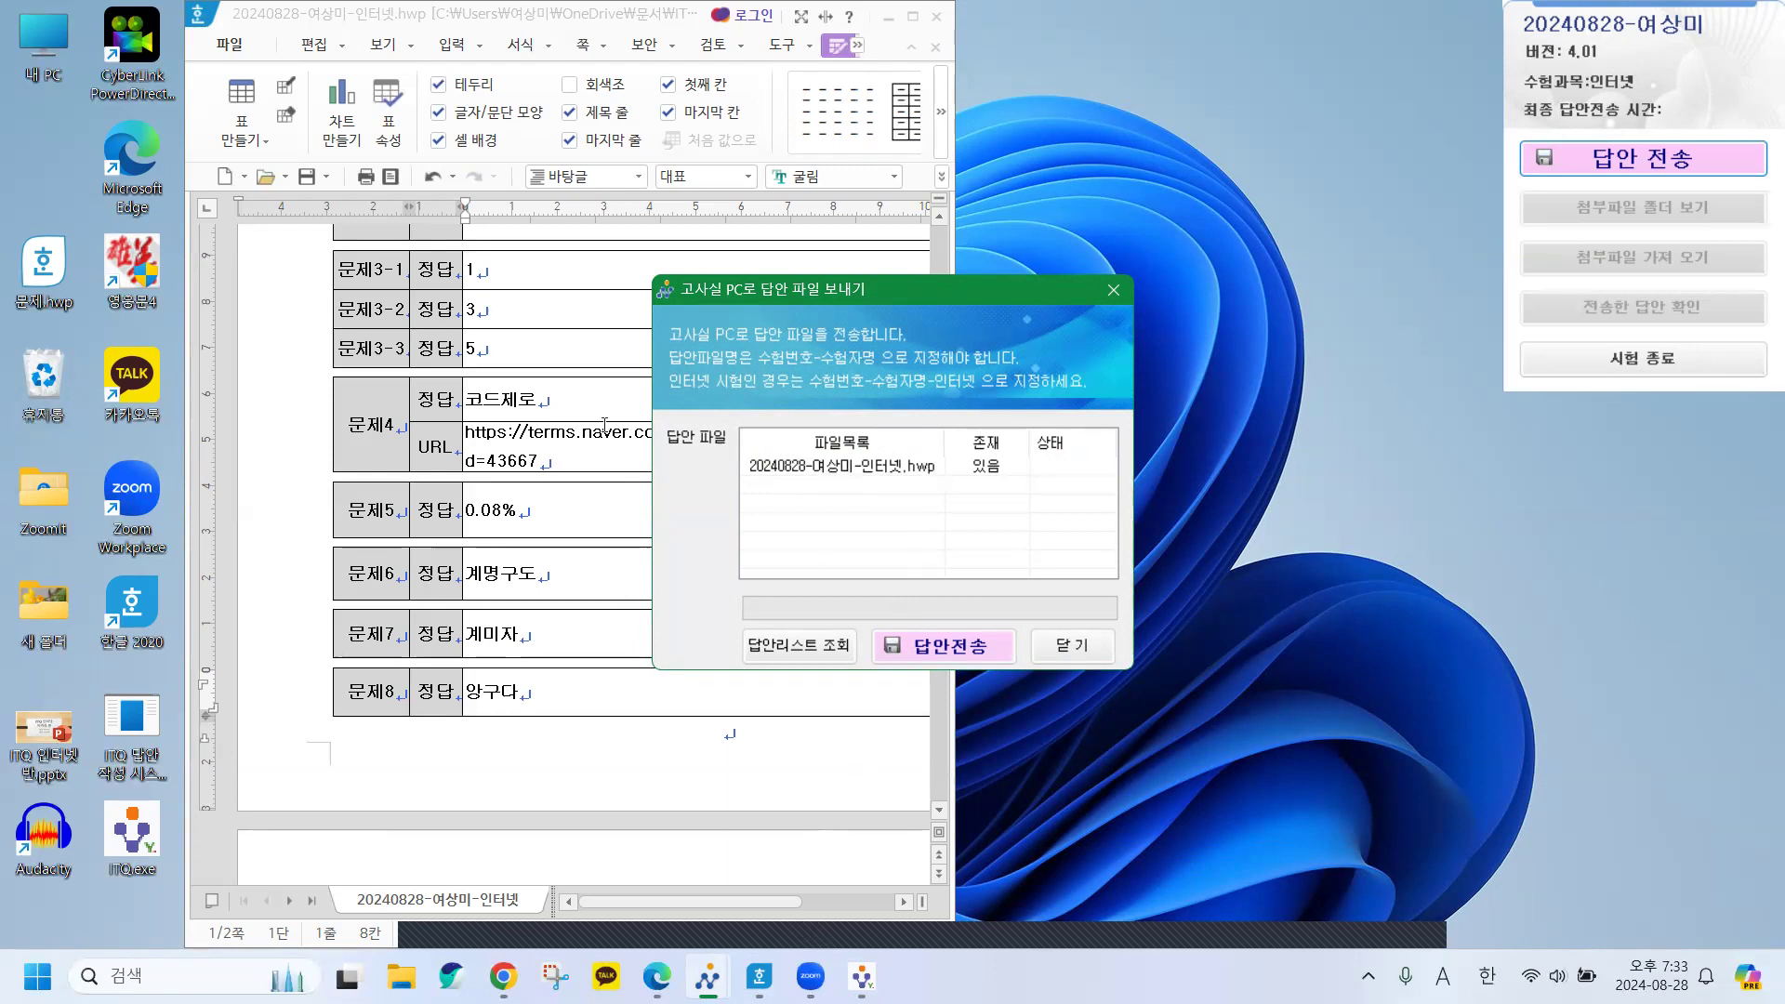
pyautogui.click(423, 238)
pyautogui.click(230, 44)
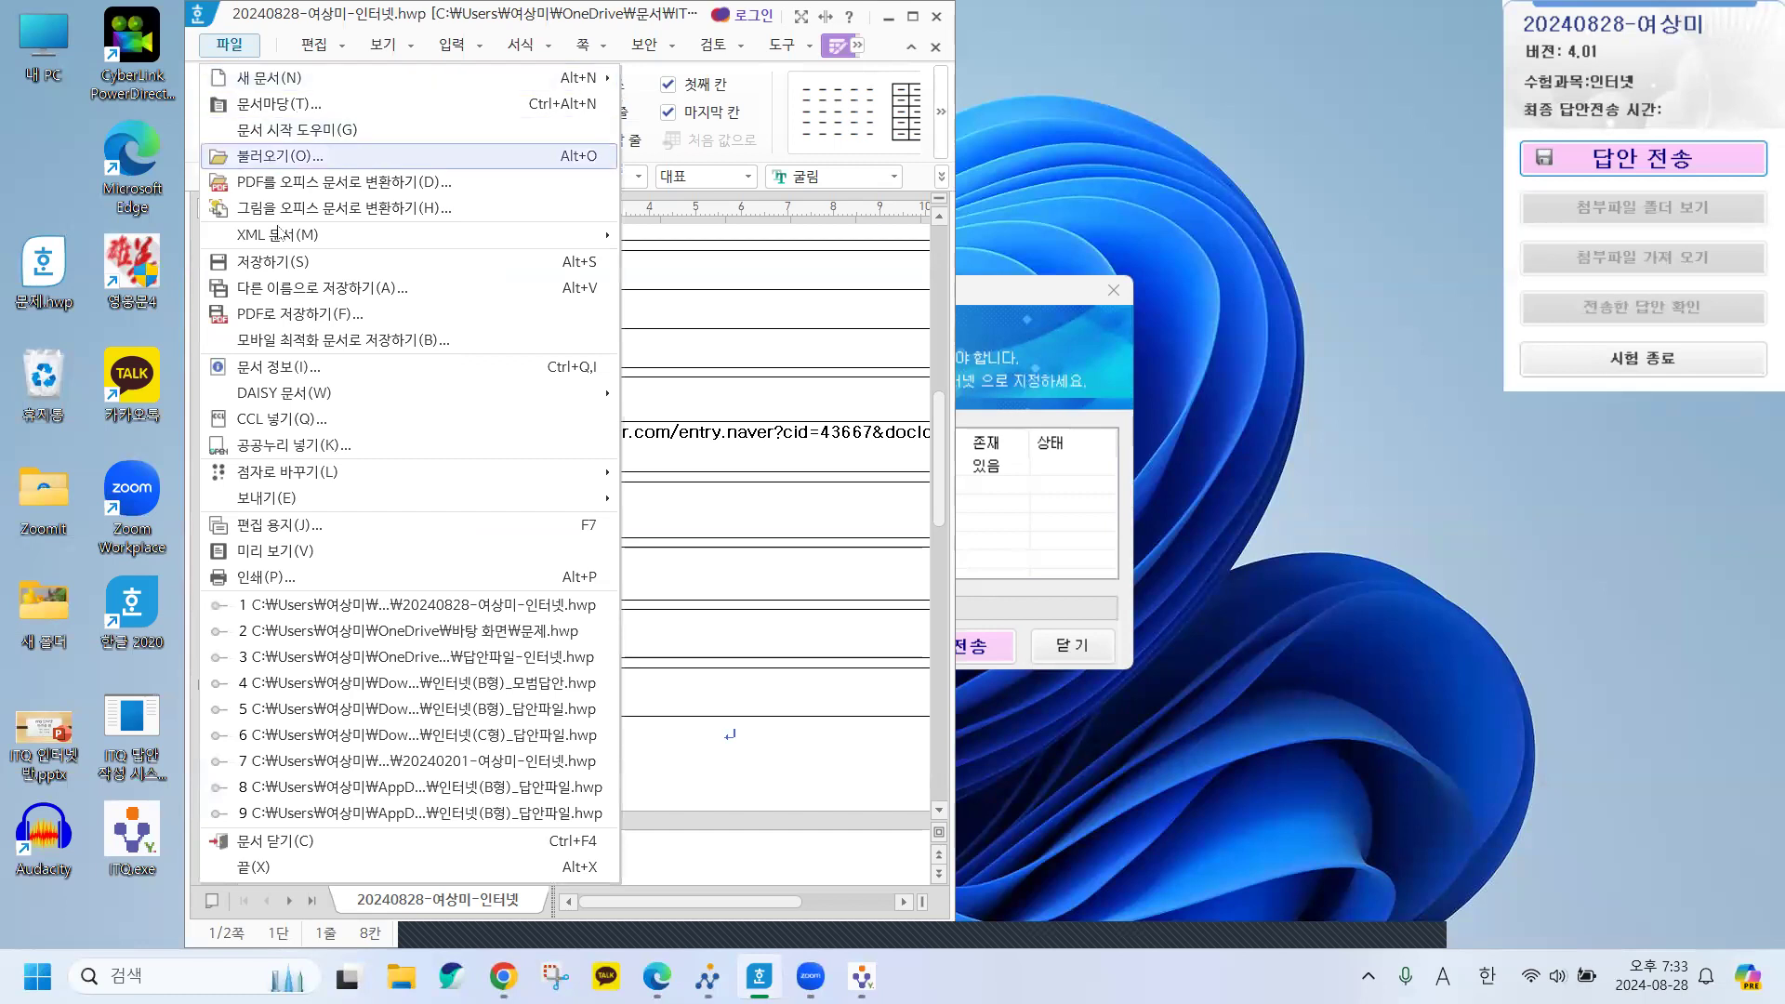
# Check in 다른 이름으로 저장하기 that the answer file sits in 문서 > ITQ, then cancel.
pyautogui.click(274, 287)
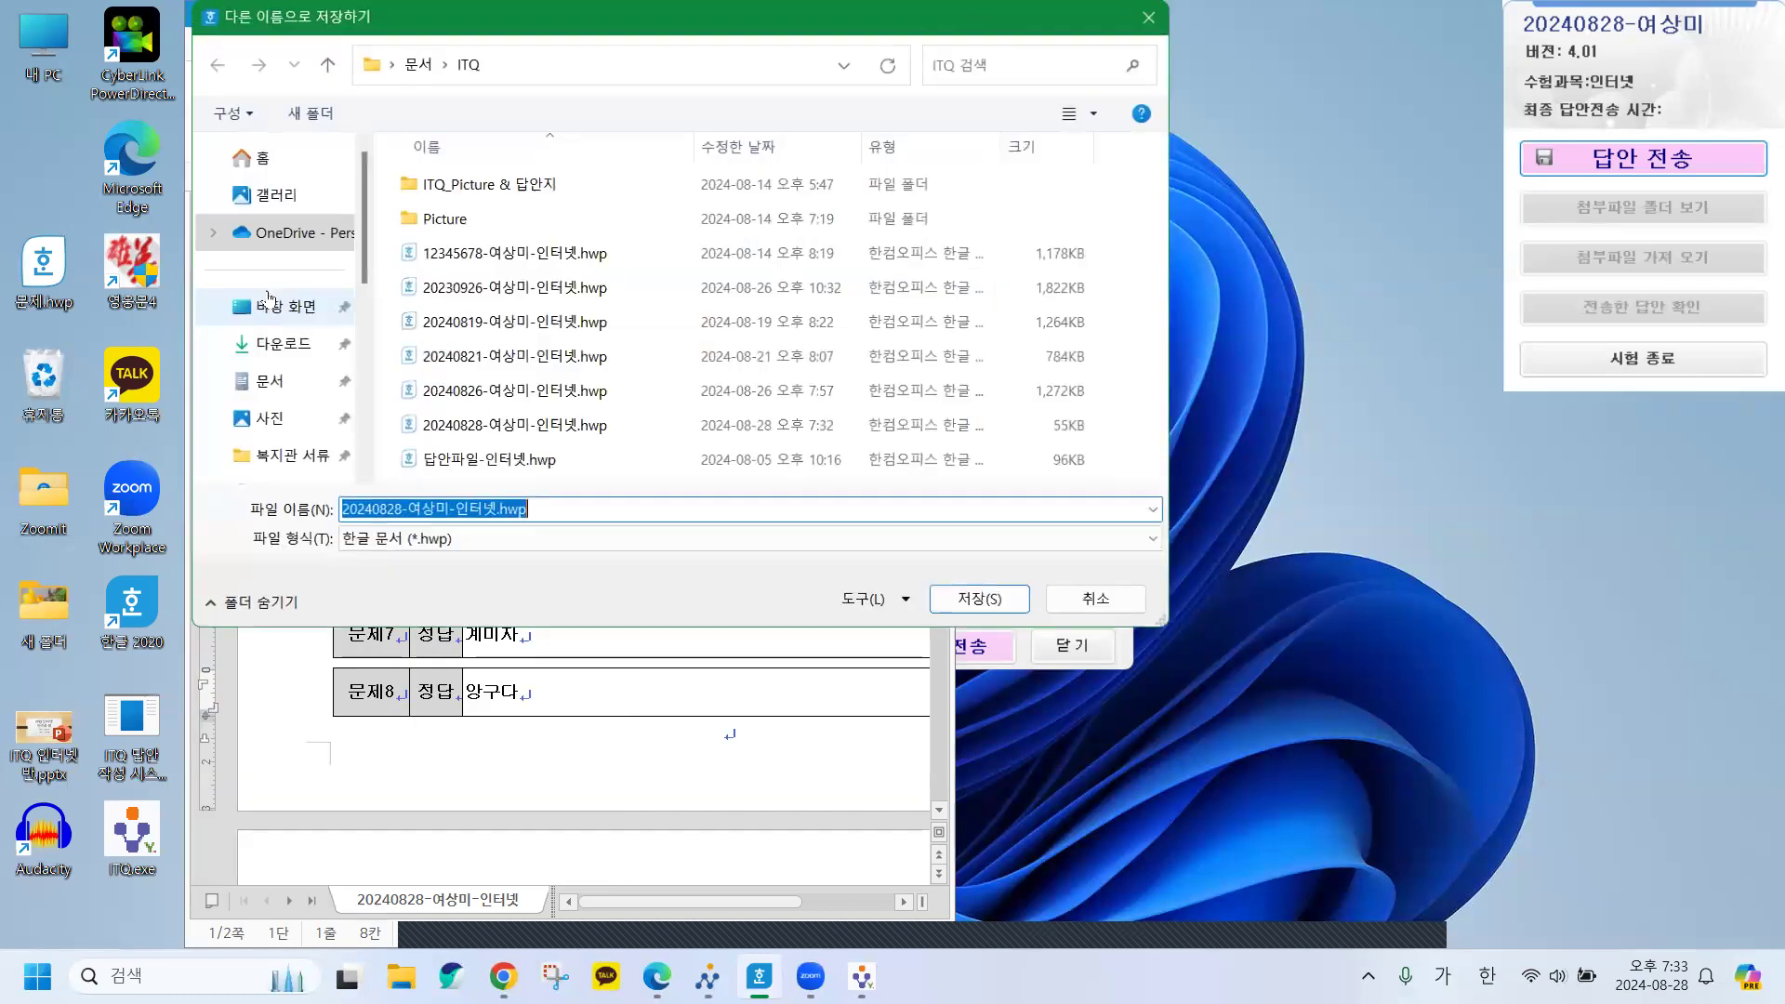
pyautogui.click(269, 381)
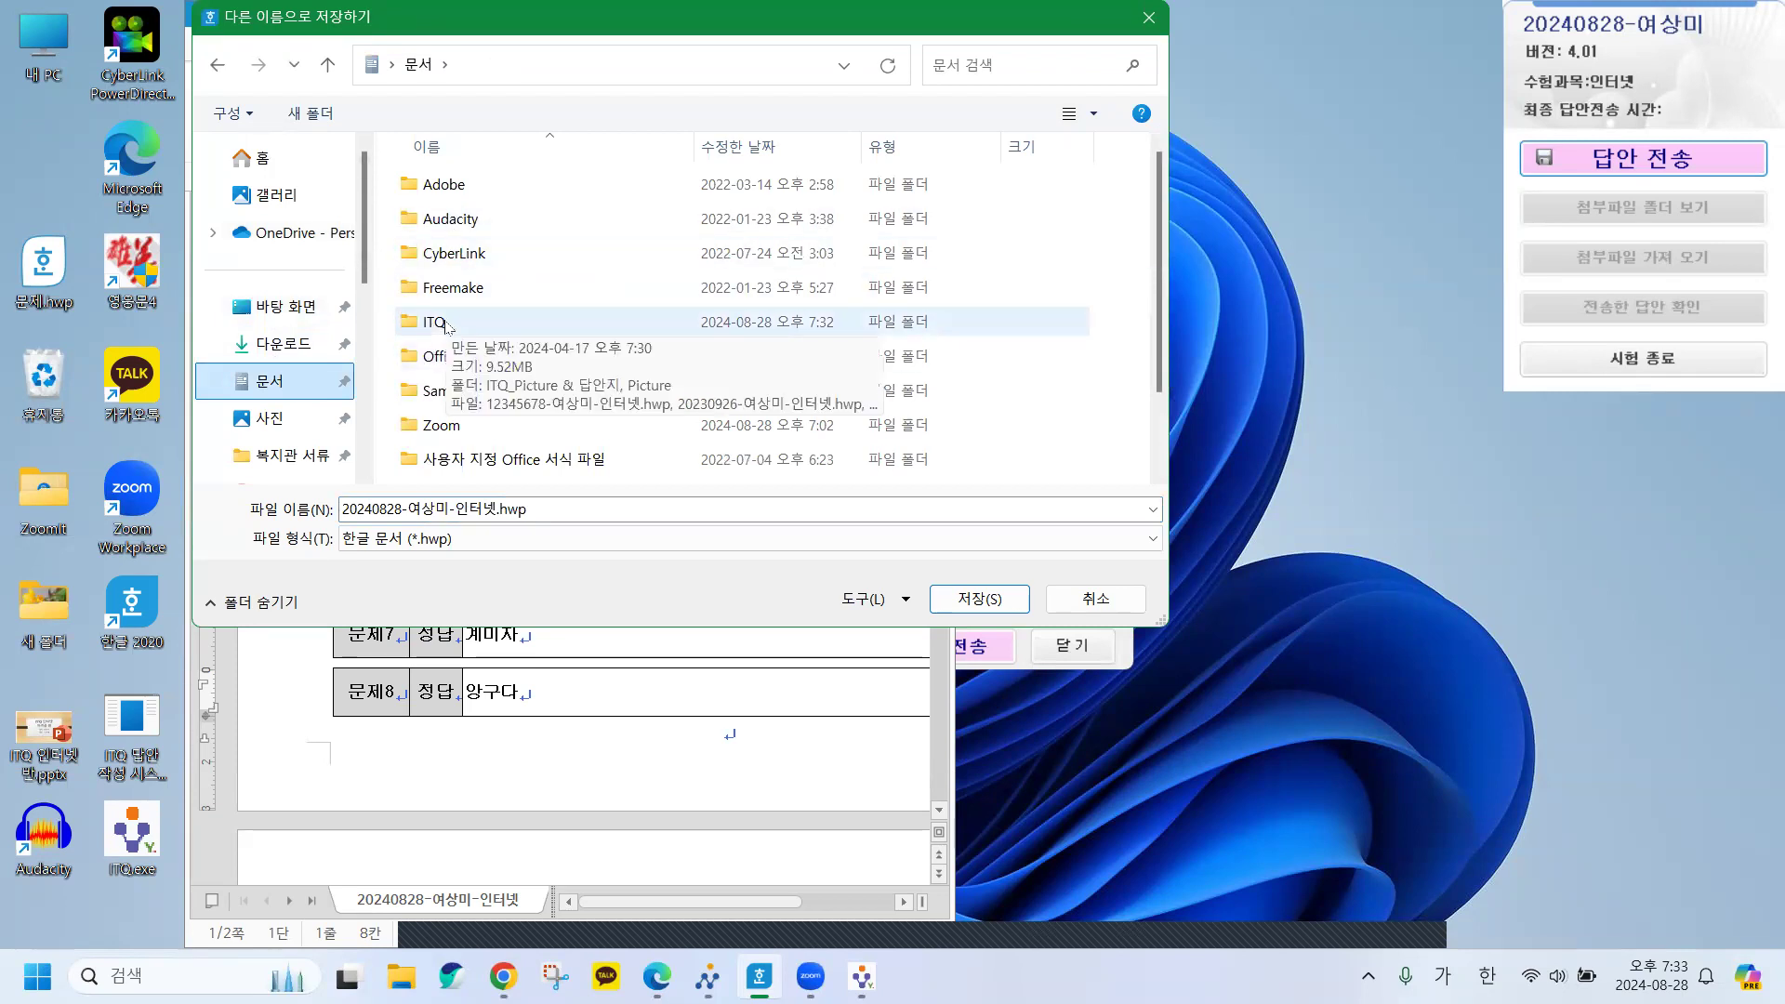
pyautogui.doubleClick(445, 324)
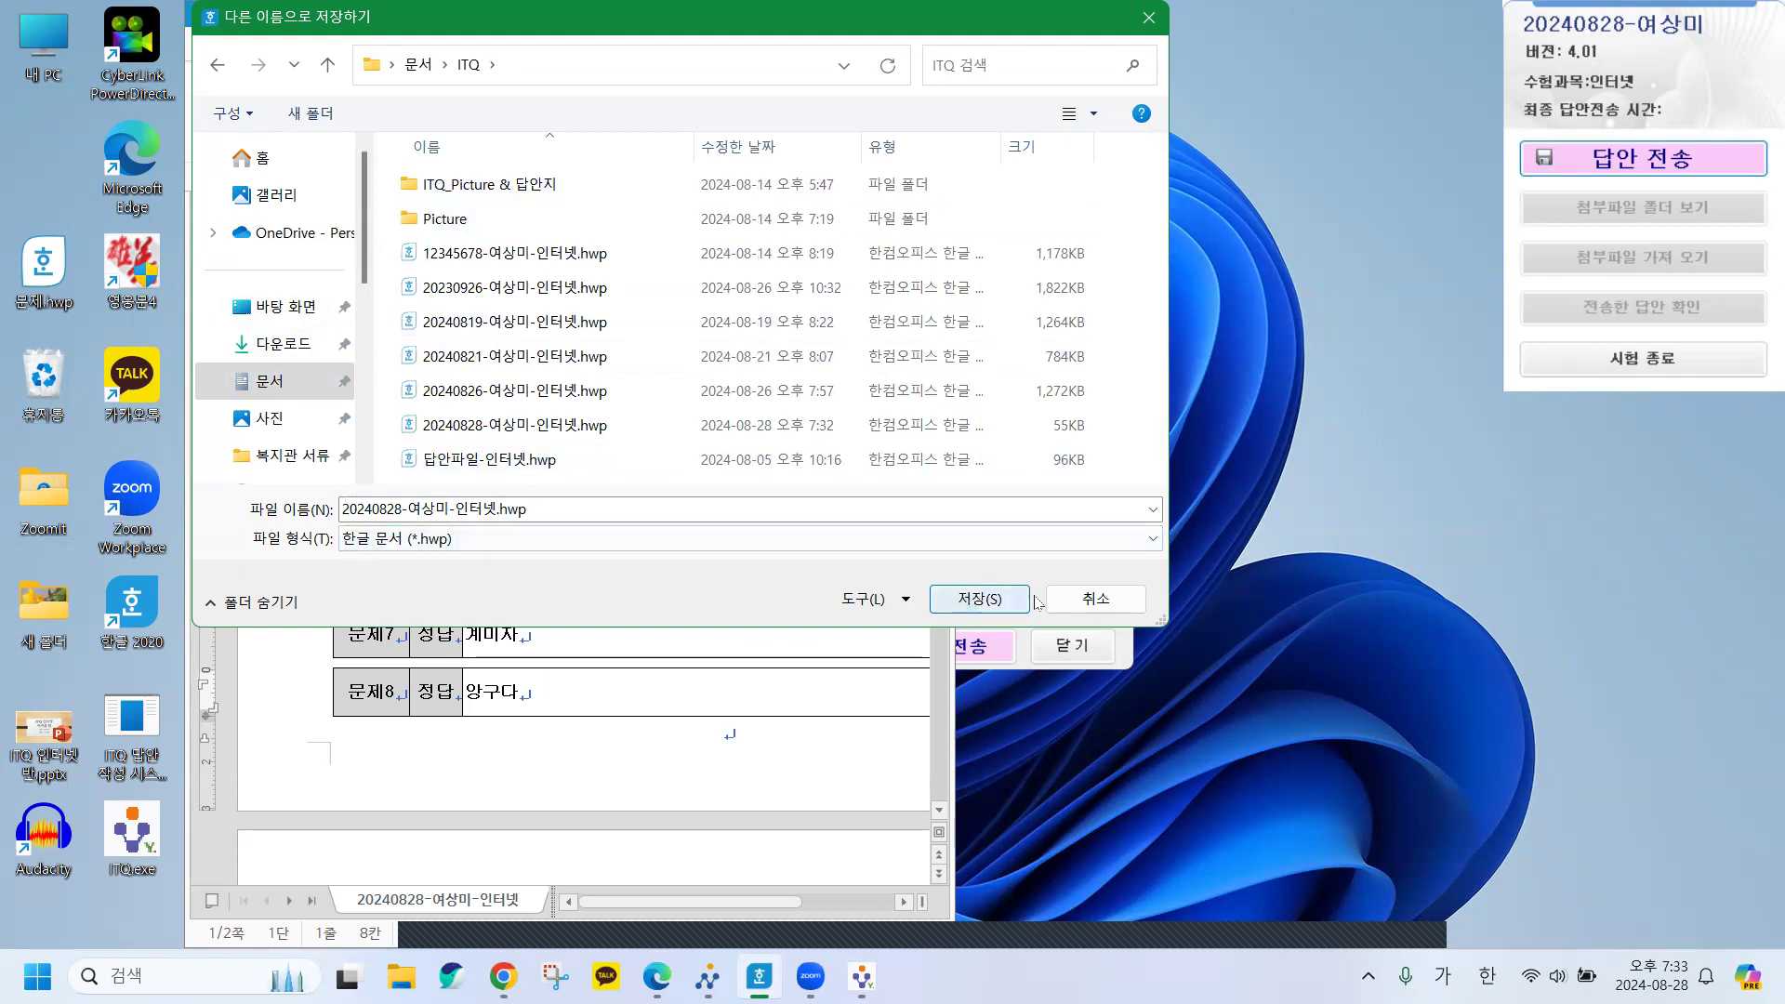
pyautogui.click(1083, 606)
pyautogui.click(1064, 332)
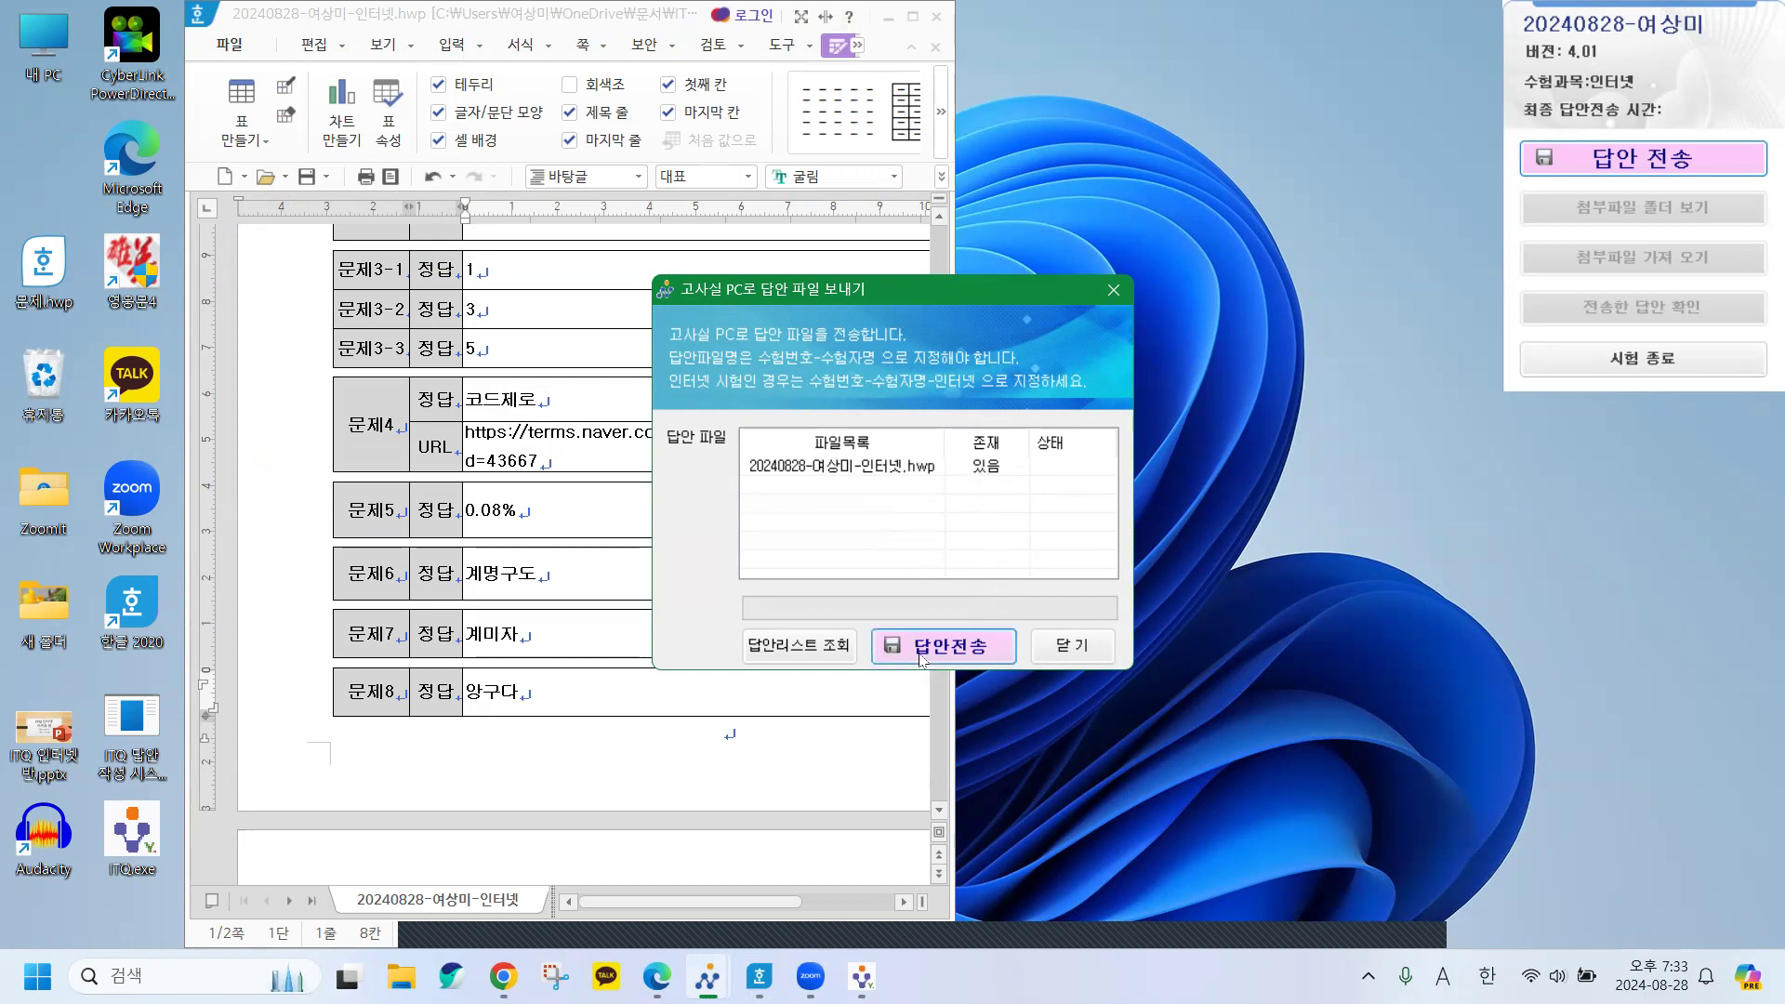
# Send the answer file, recorded at 오후 7:33:48, close the send window and minimize Hangul.
pyautogui.click(921, 656)
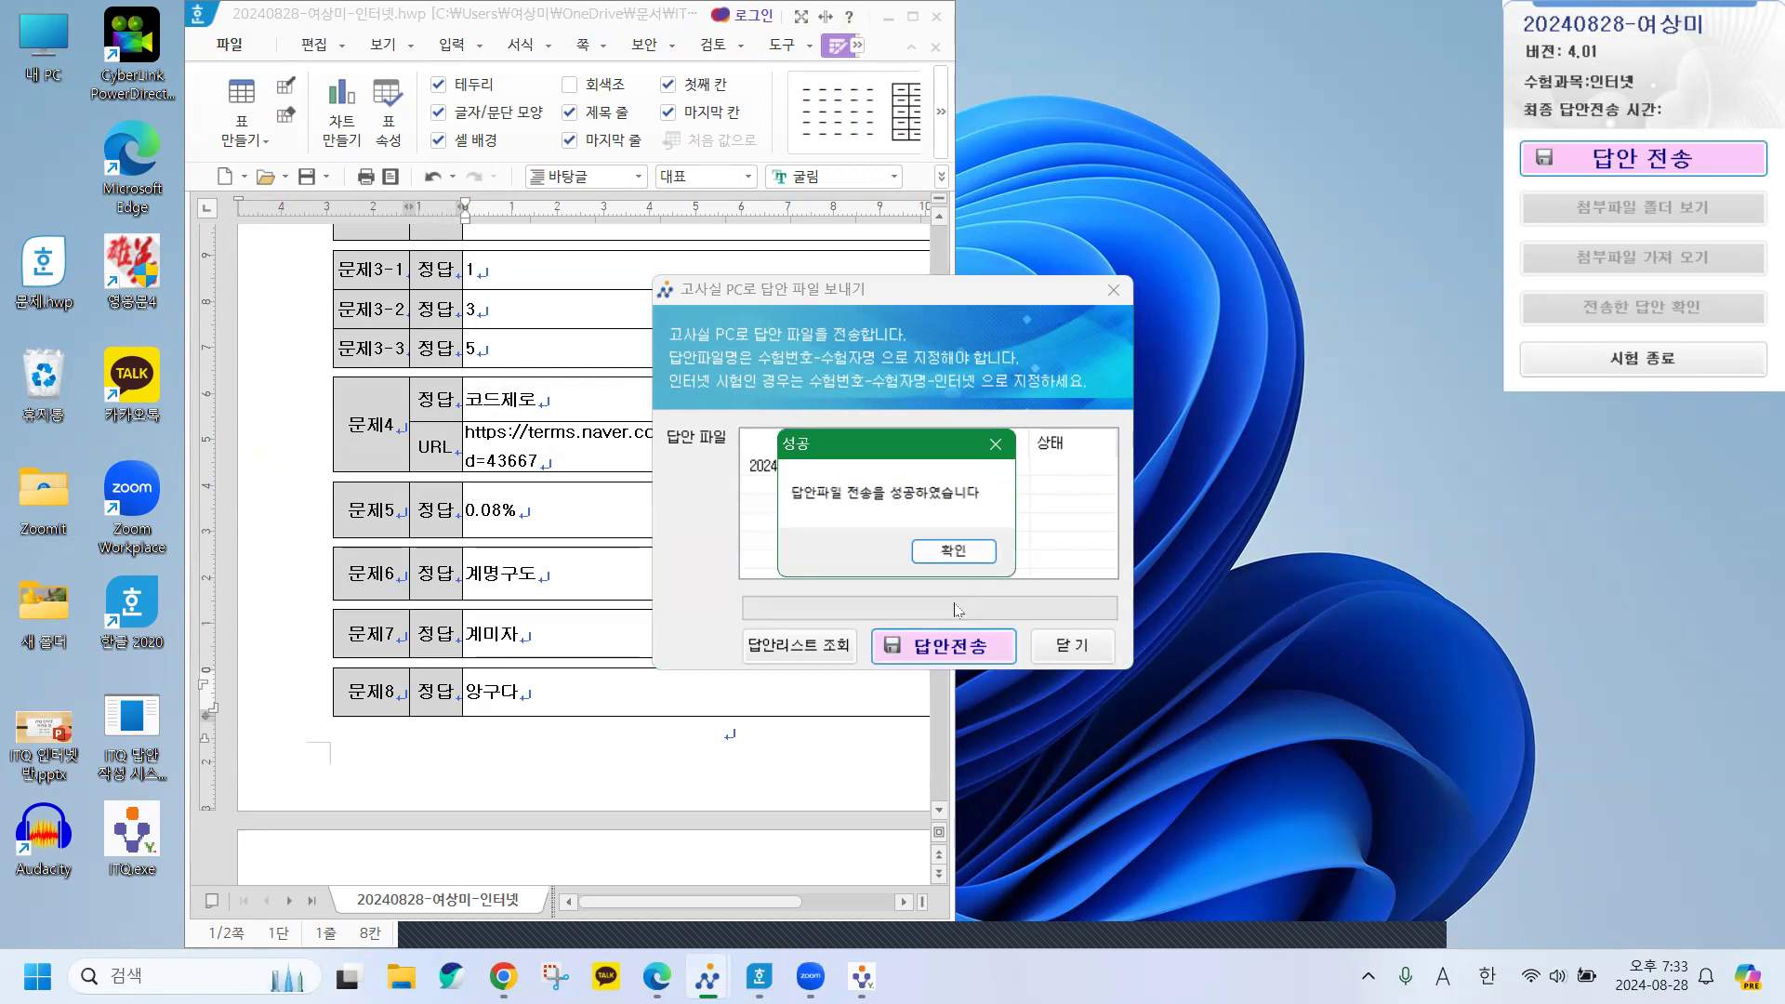
pyautogui.click(962, 557)
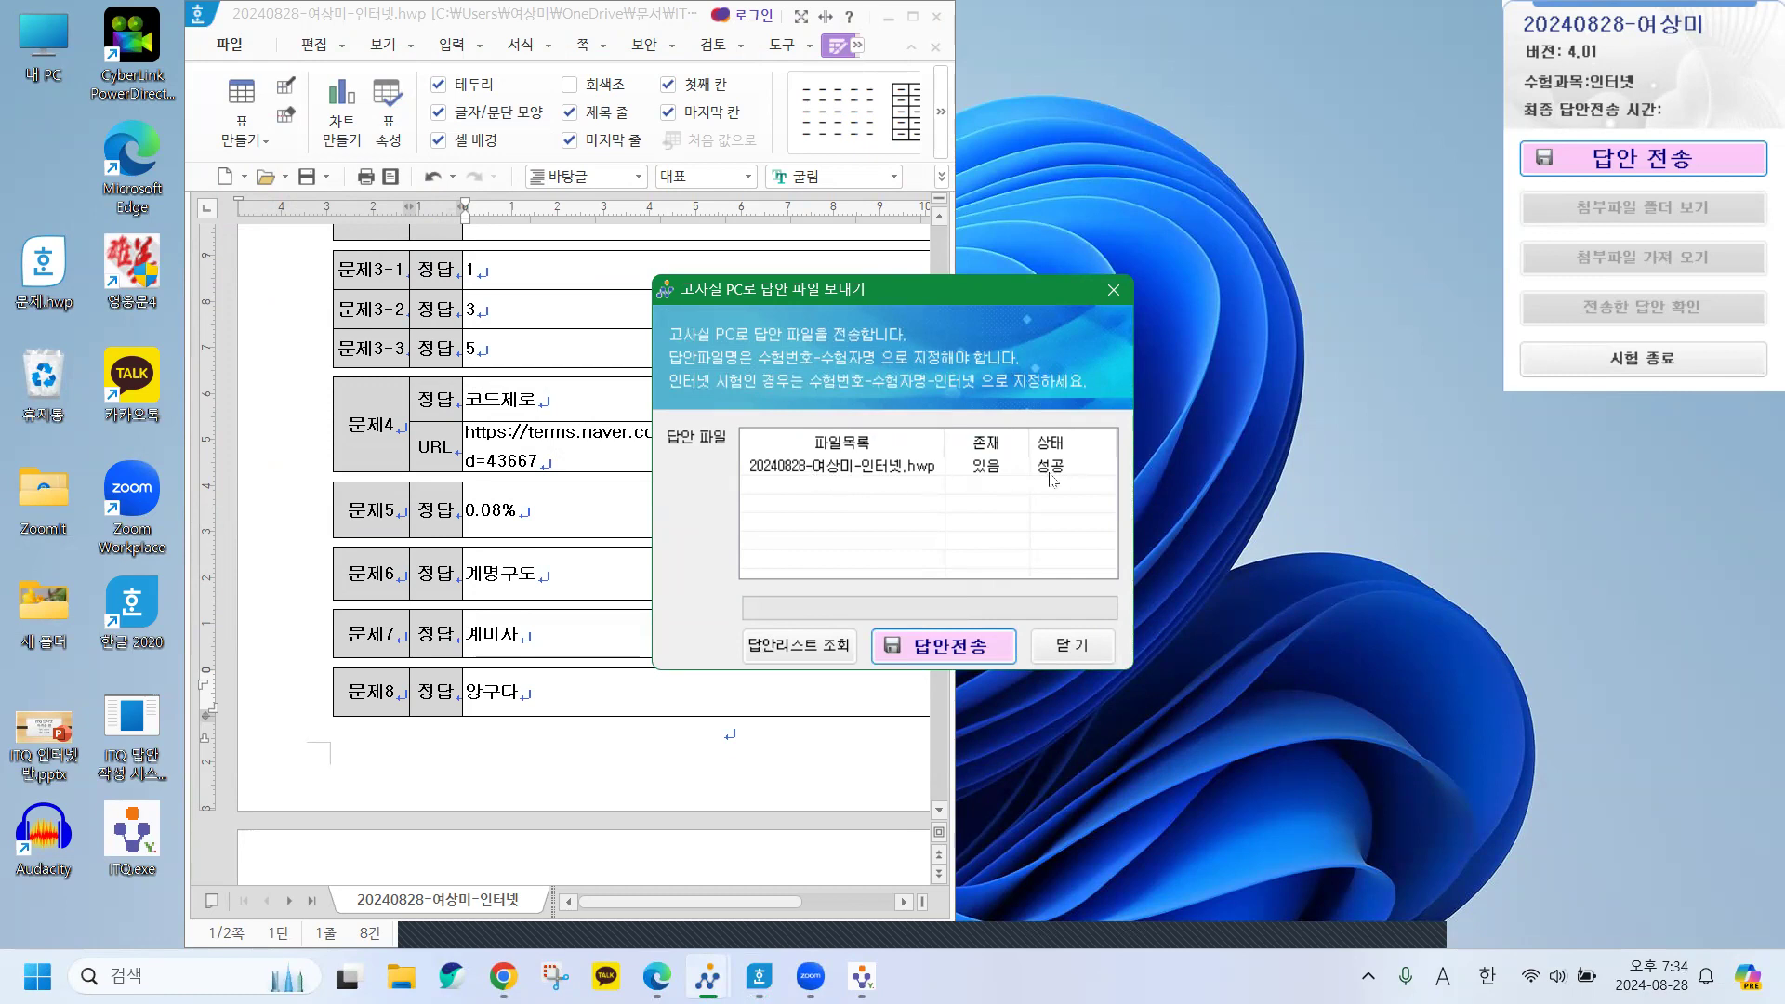
pyautogui.click(1069, 646)
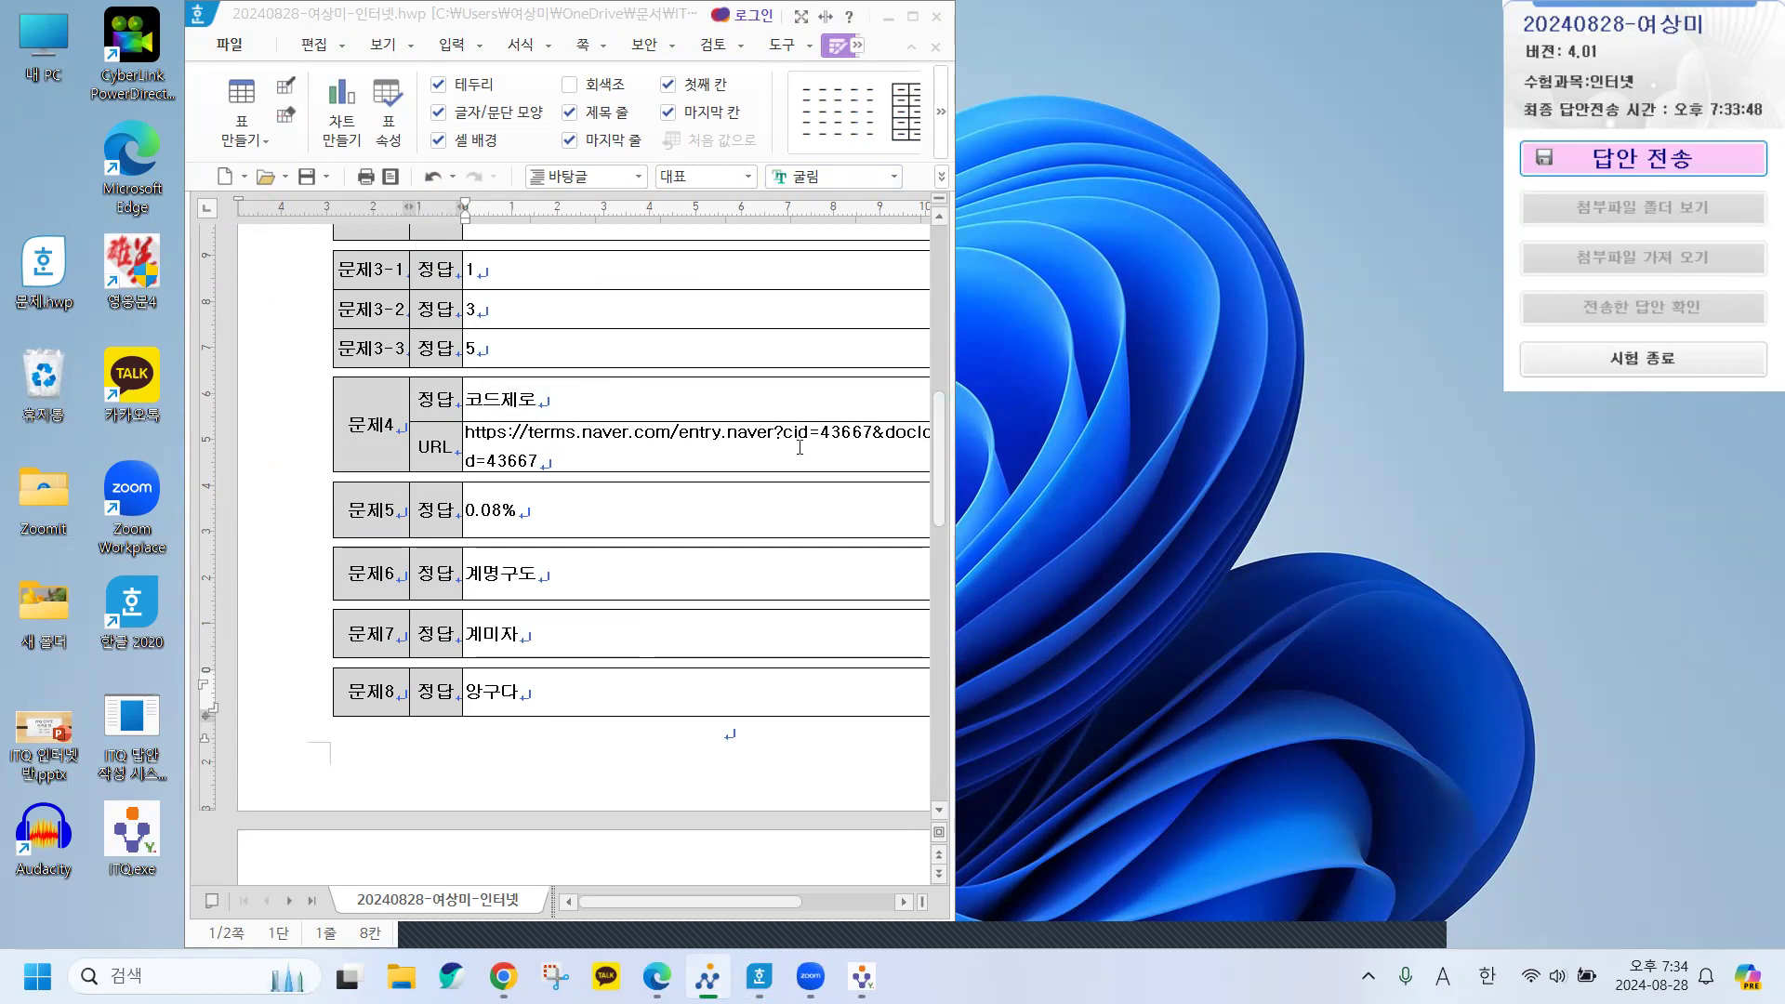
pyautogui.click(887, 18)
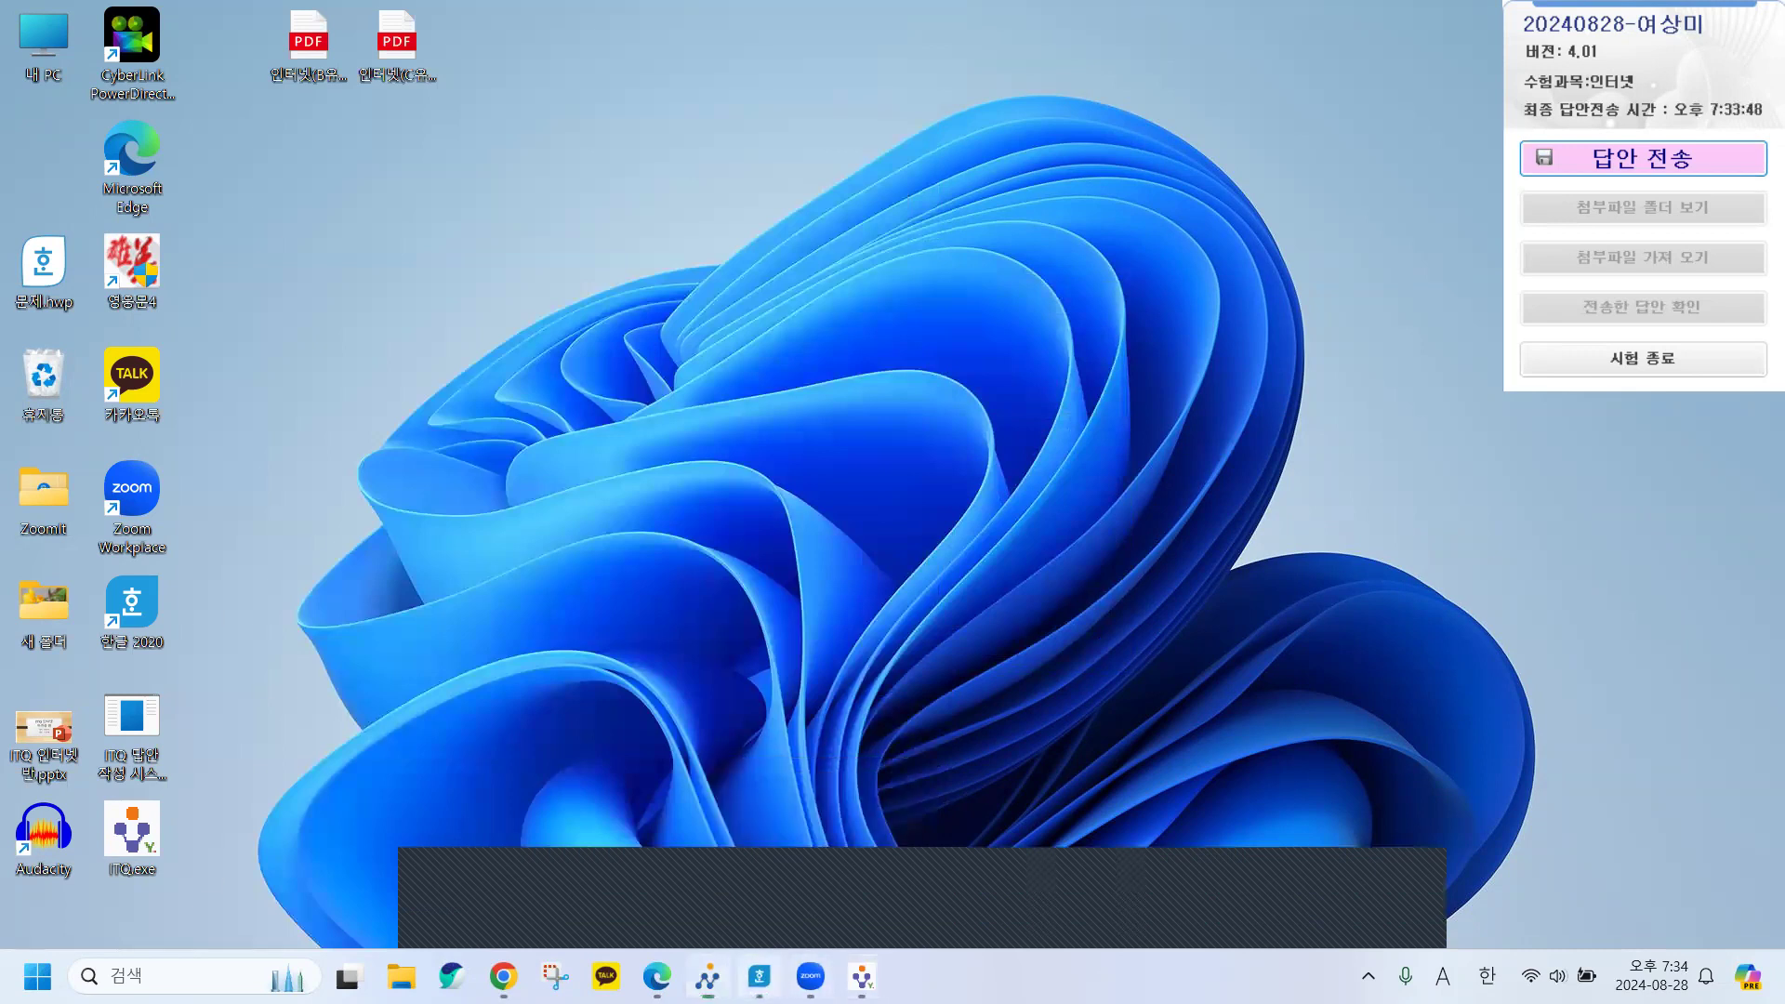
# Scroll the Edge question PDF down to the 실용검색 section showing 문제9–11.
pyautogui.click(759, 976)
pyautogui.hotkey('alt', 'Tab')
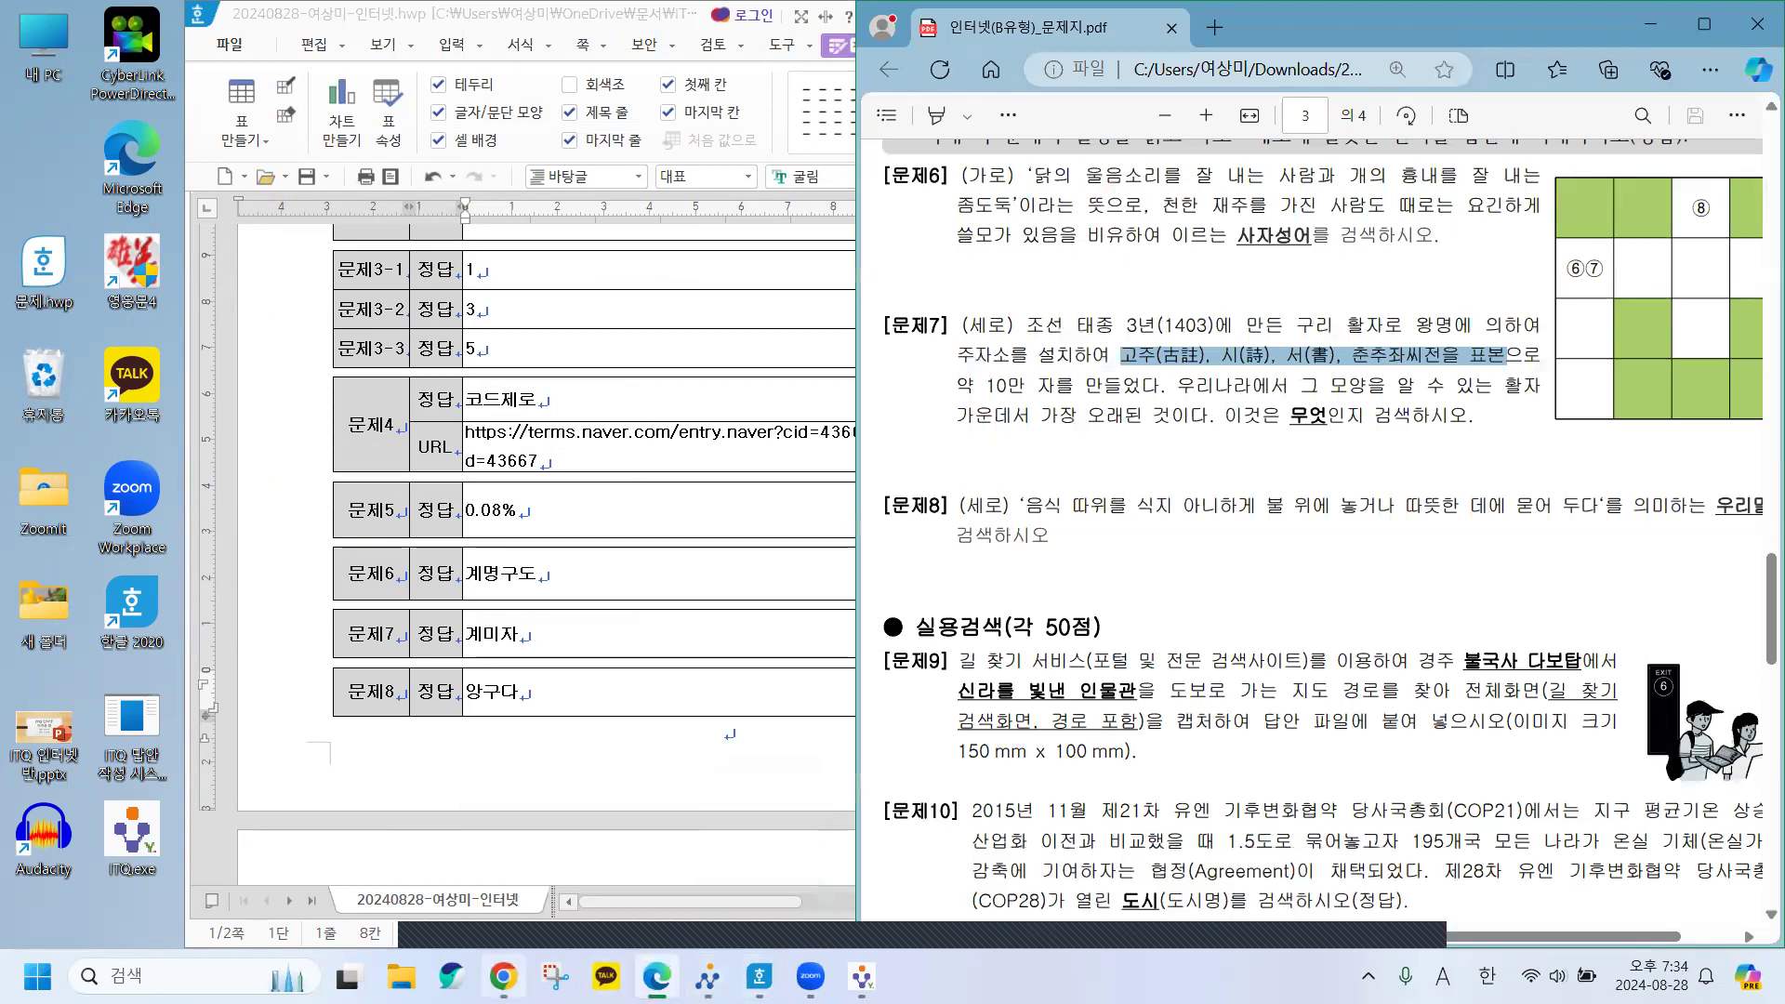
pyautogui.click(503, 976)
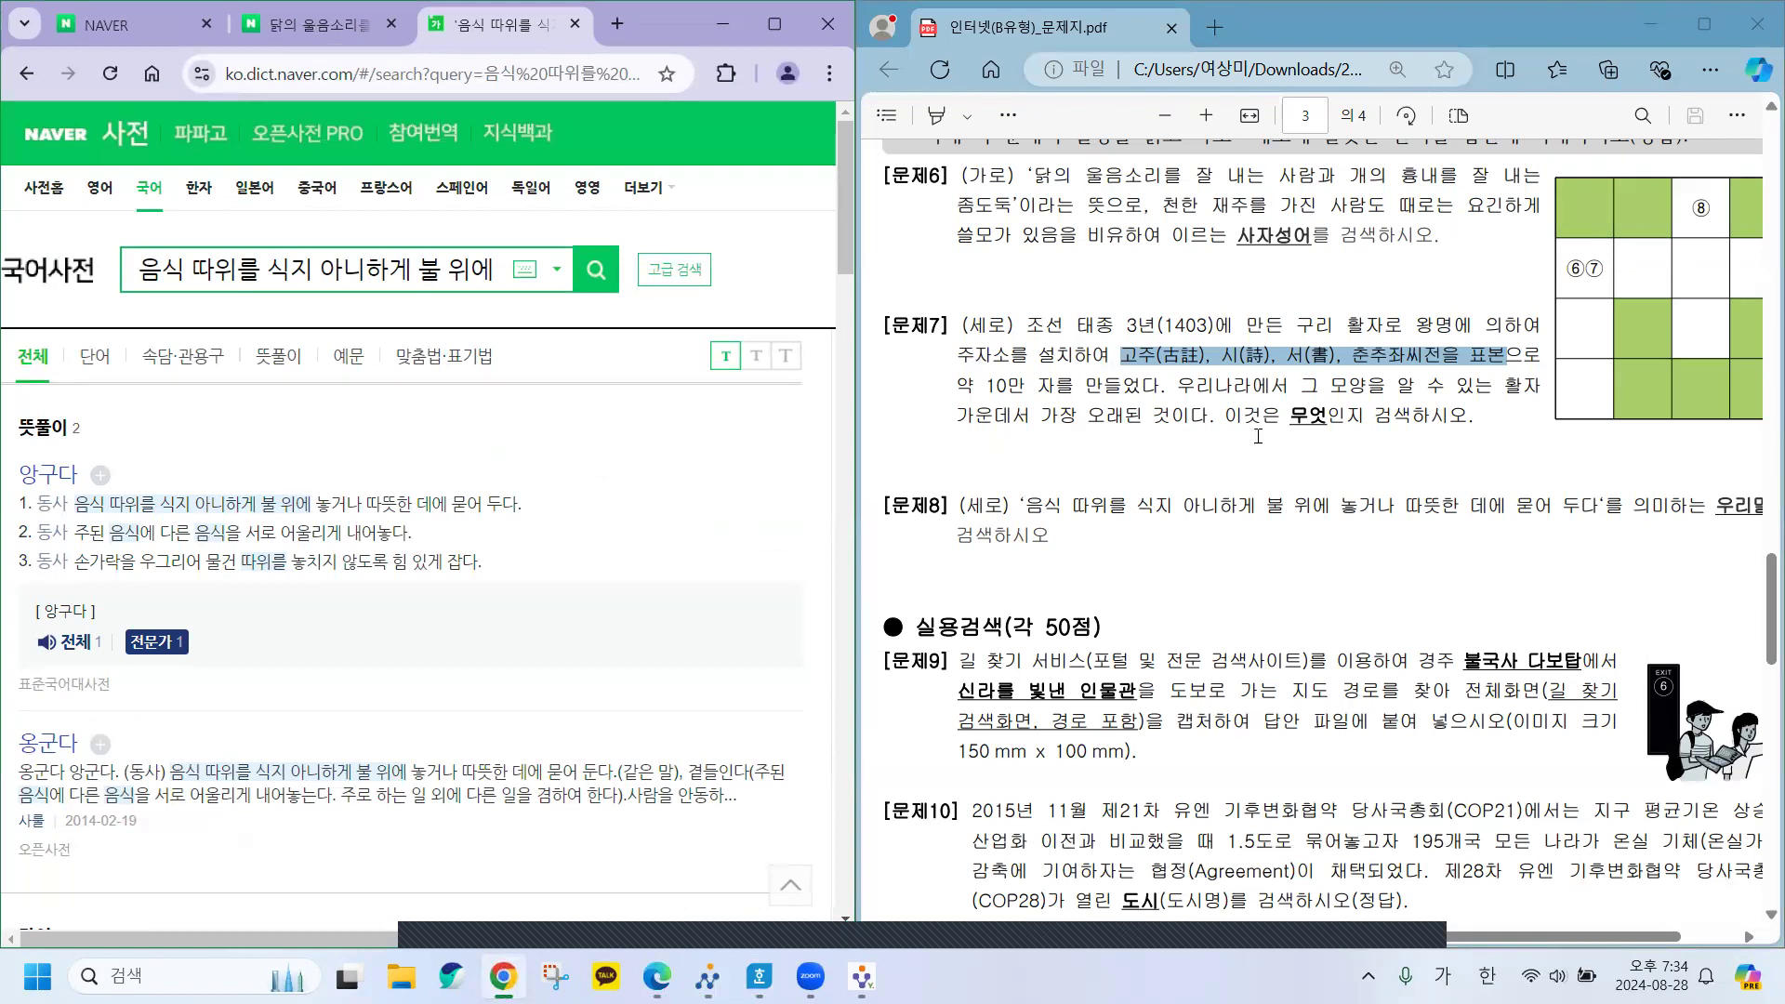
pyautogui.click(1214, 562)
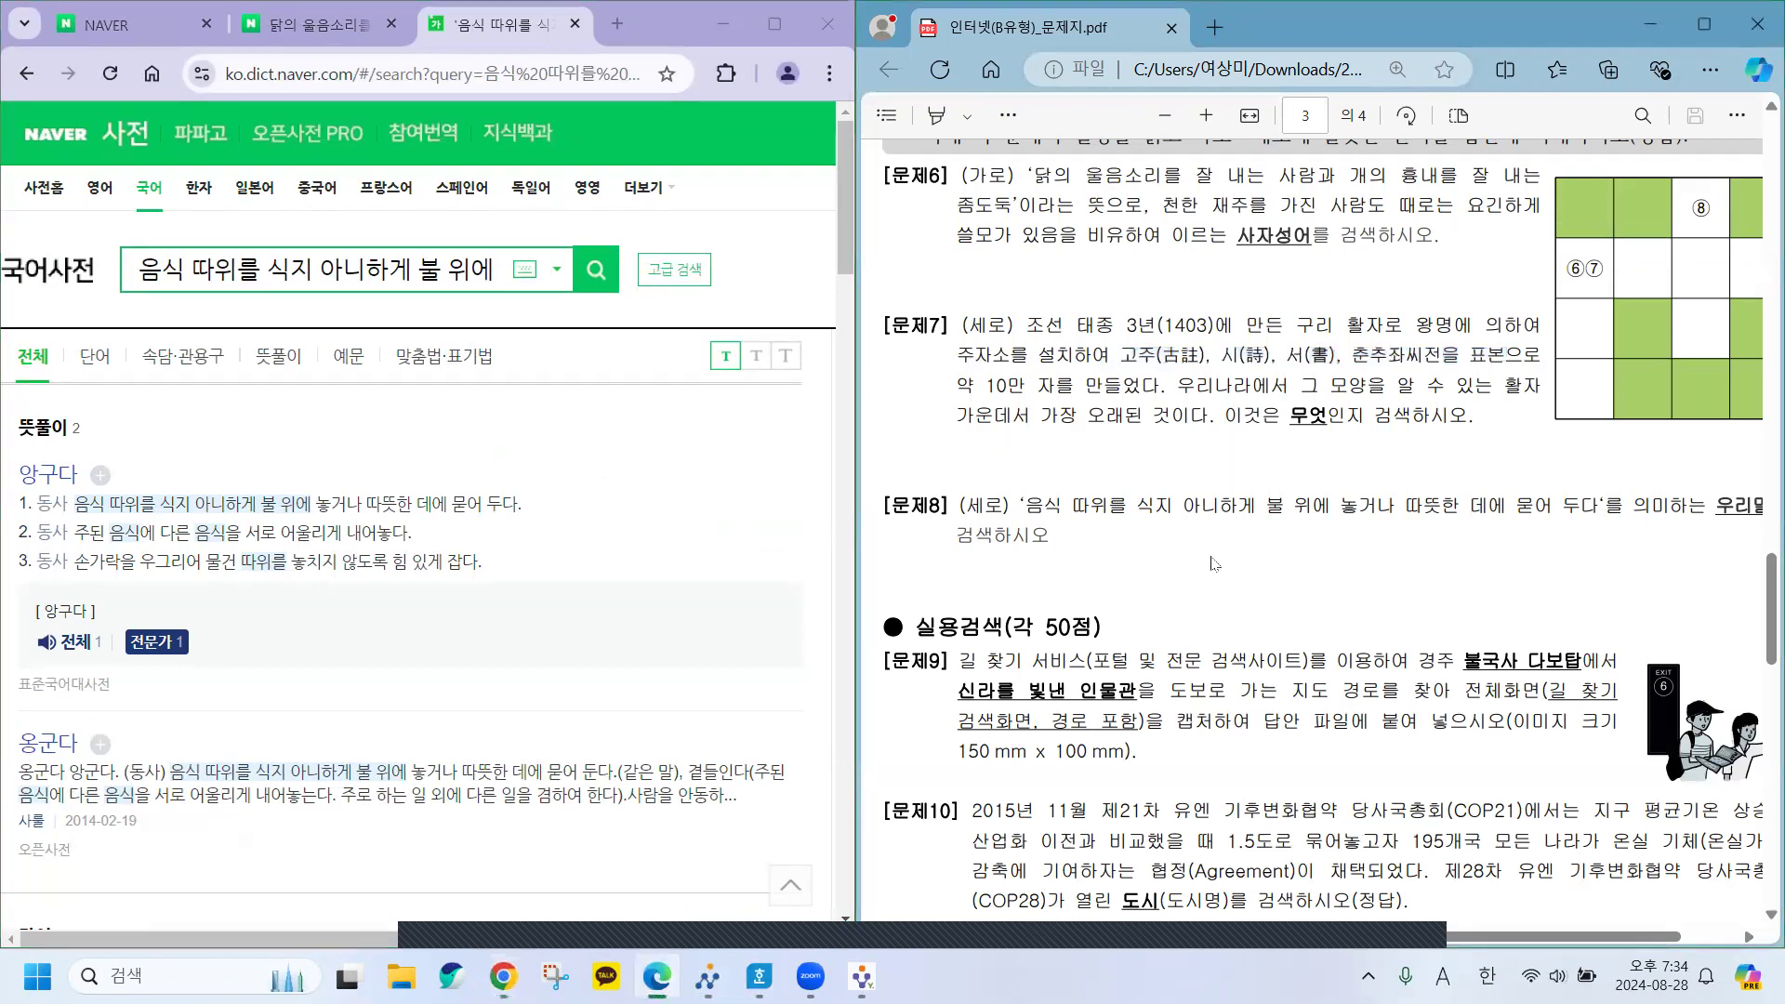
pyautogui.scroll(-3, 1213, 559)
pyautogui.scroll(-1, 1213, 560)
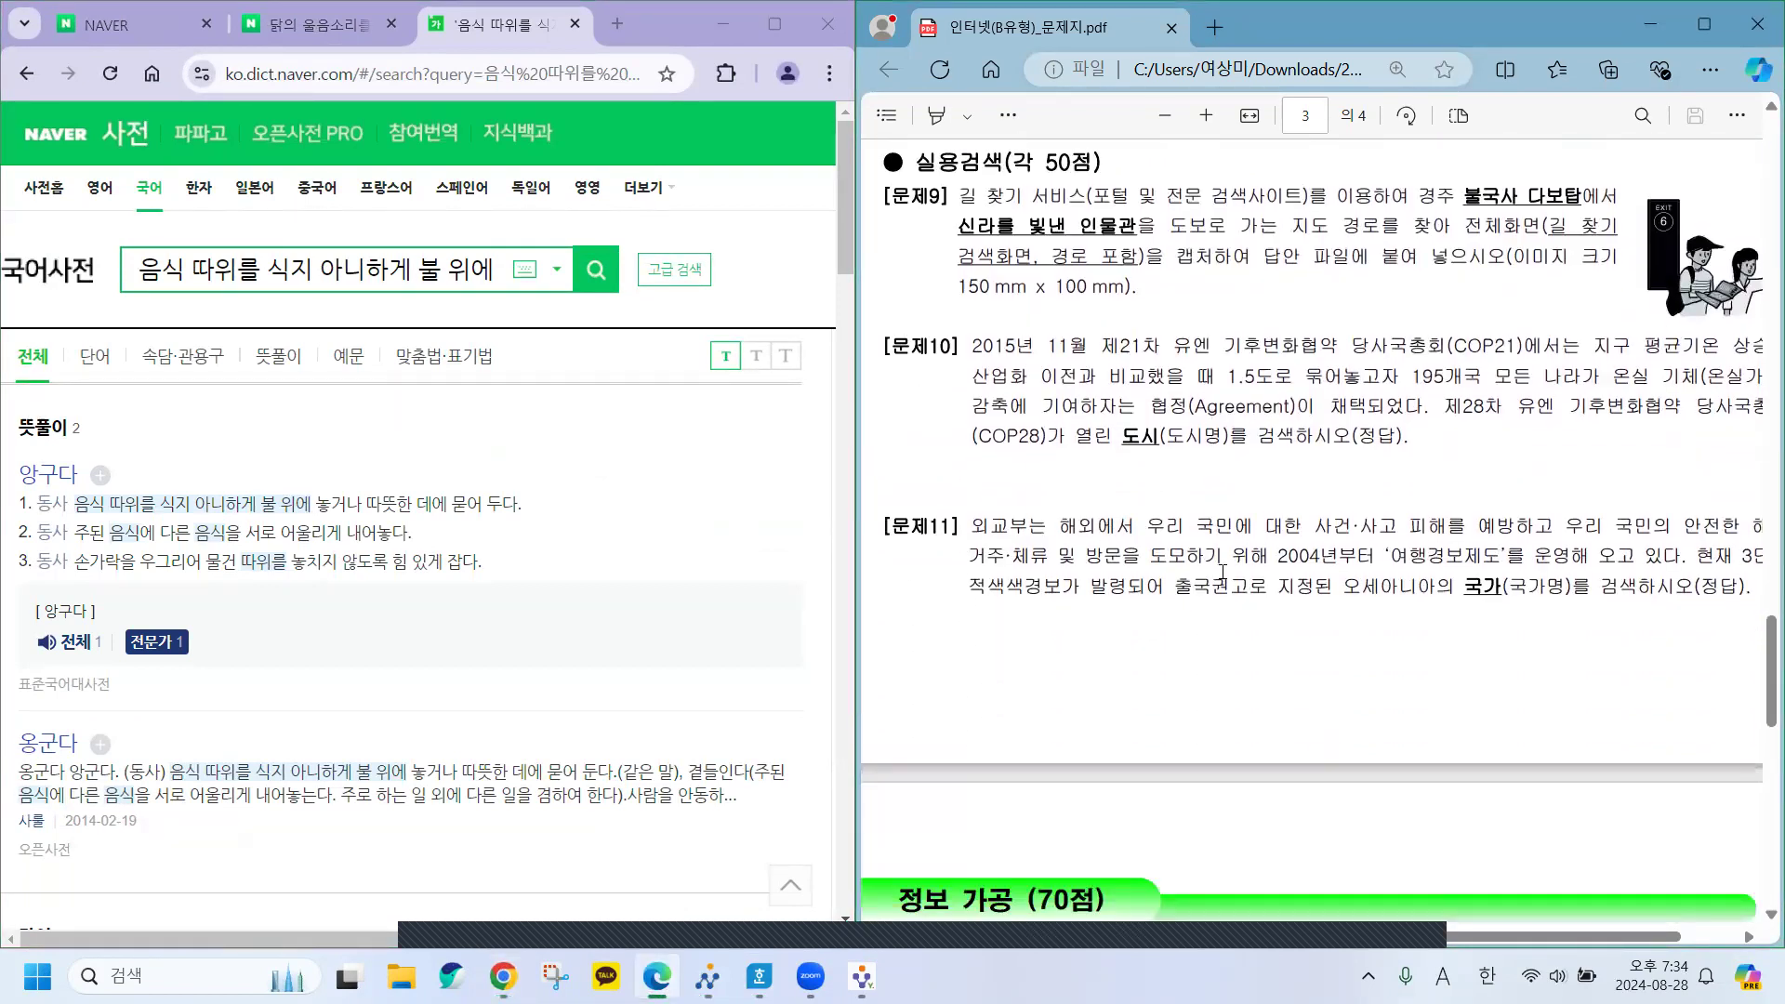
pyautogui.scroll(3, 1216, 506)
pyautogui.scroll(-3, 1214, 503)
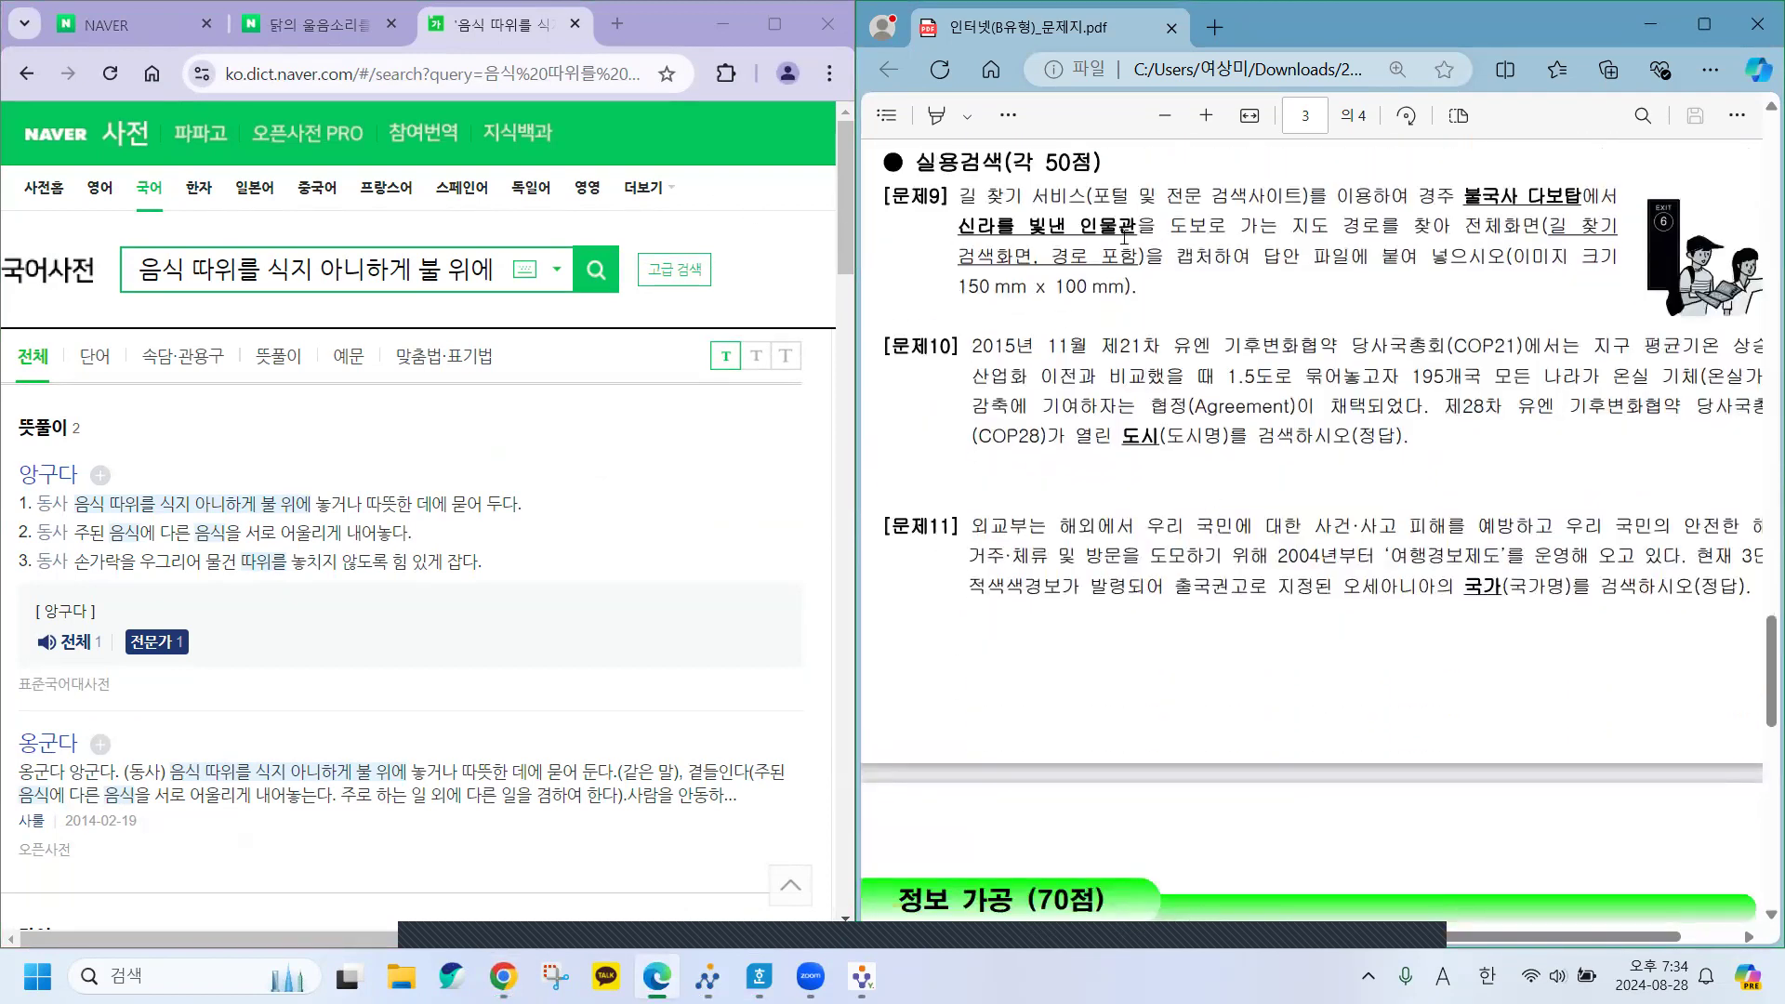
# Close the leftover Chrome search tabs and open Naver Map from the Naver home.
pyautogui.click(56, 136)
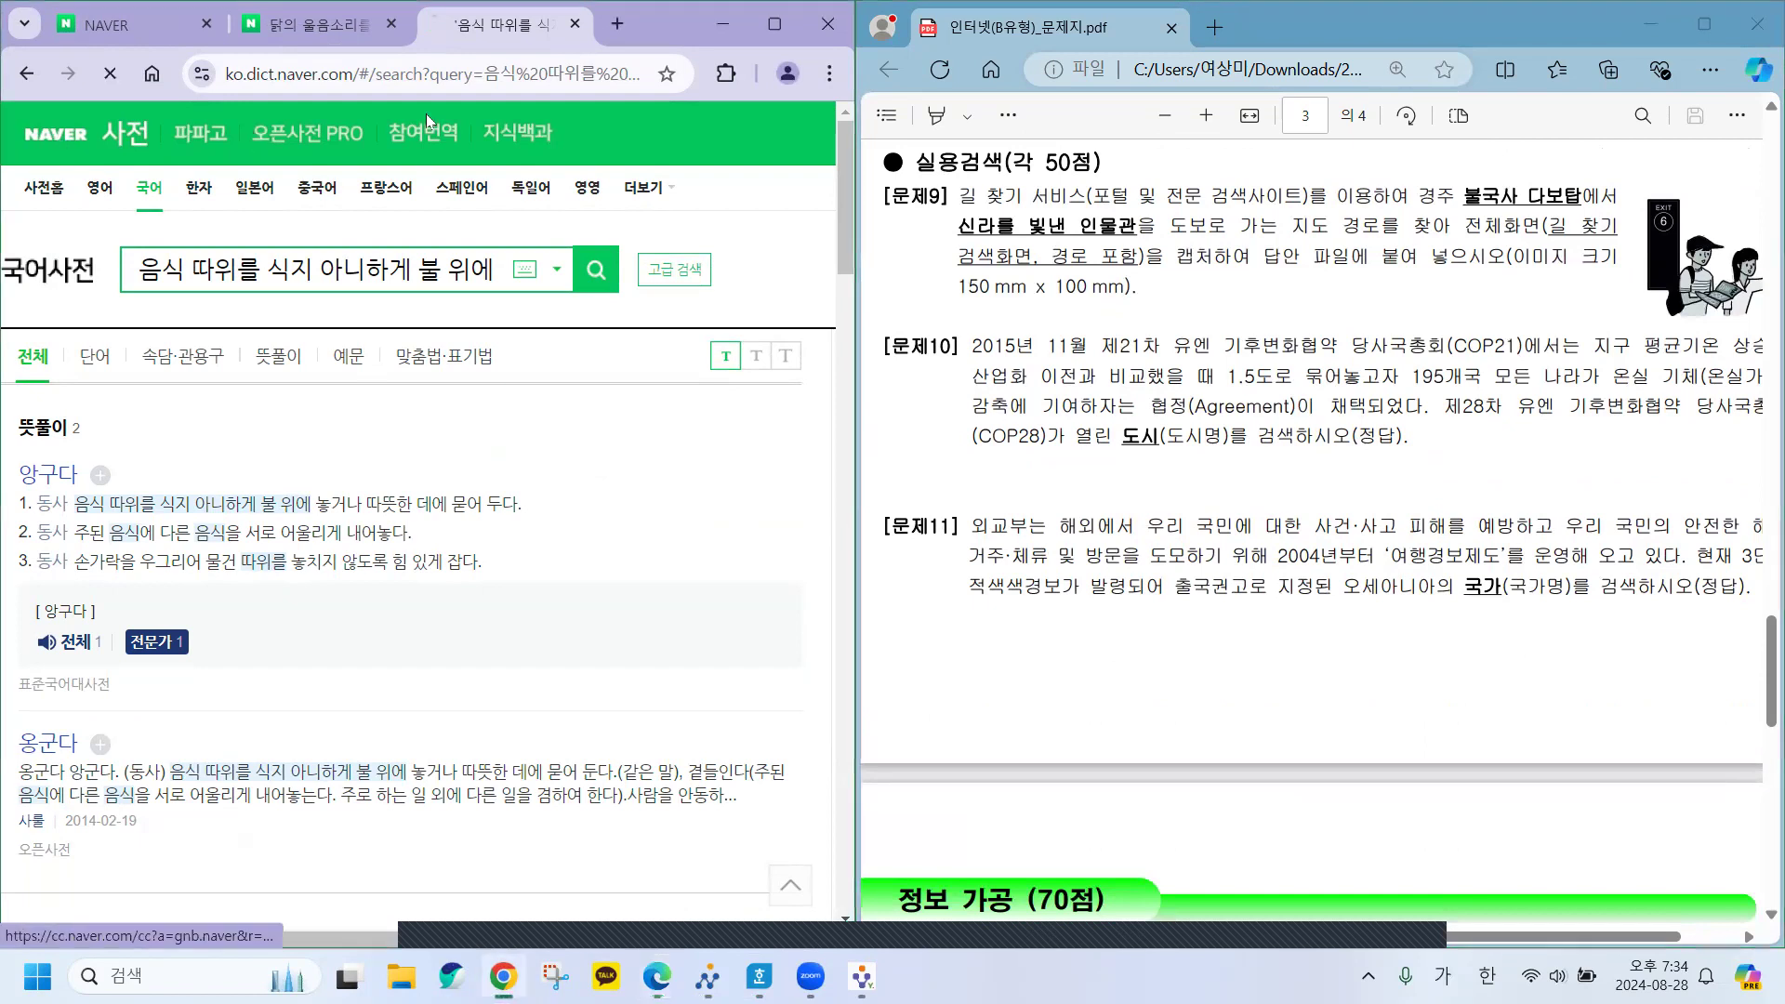
pyautogui.click(576, 23)
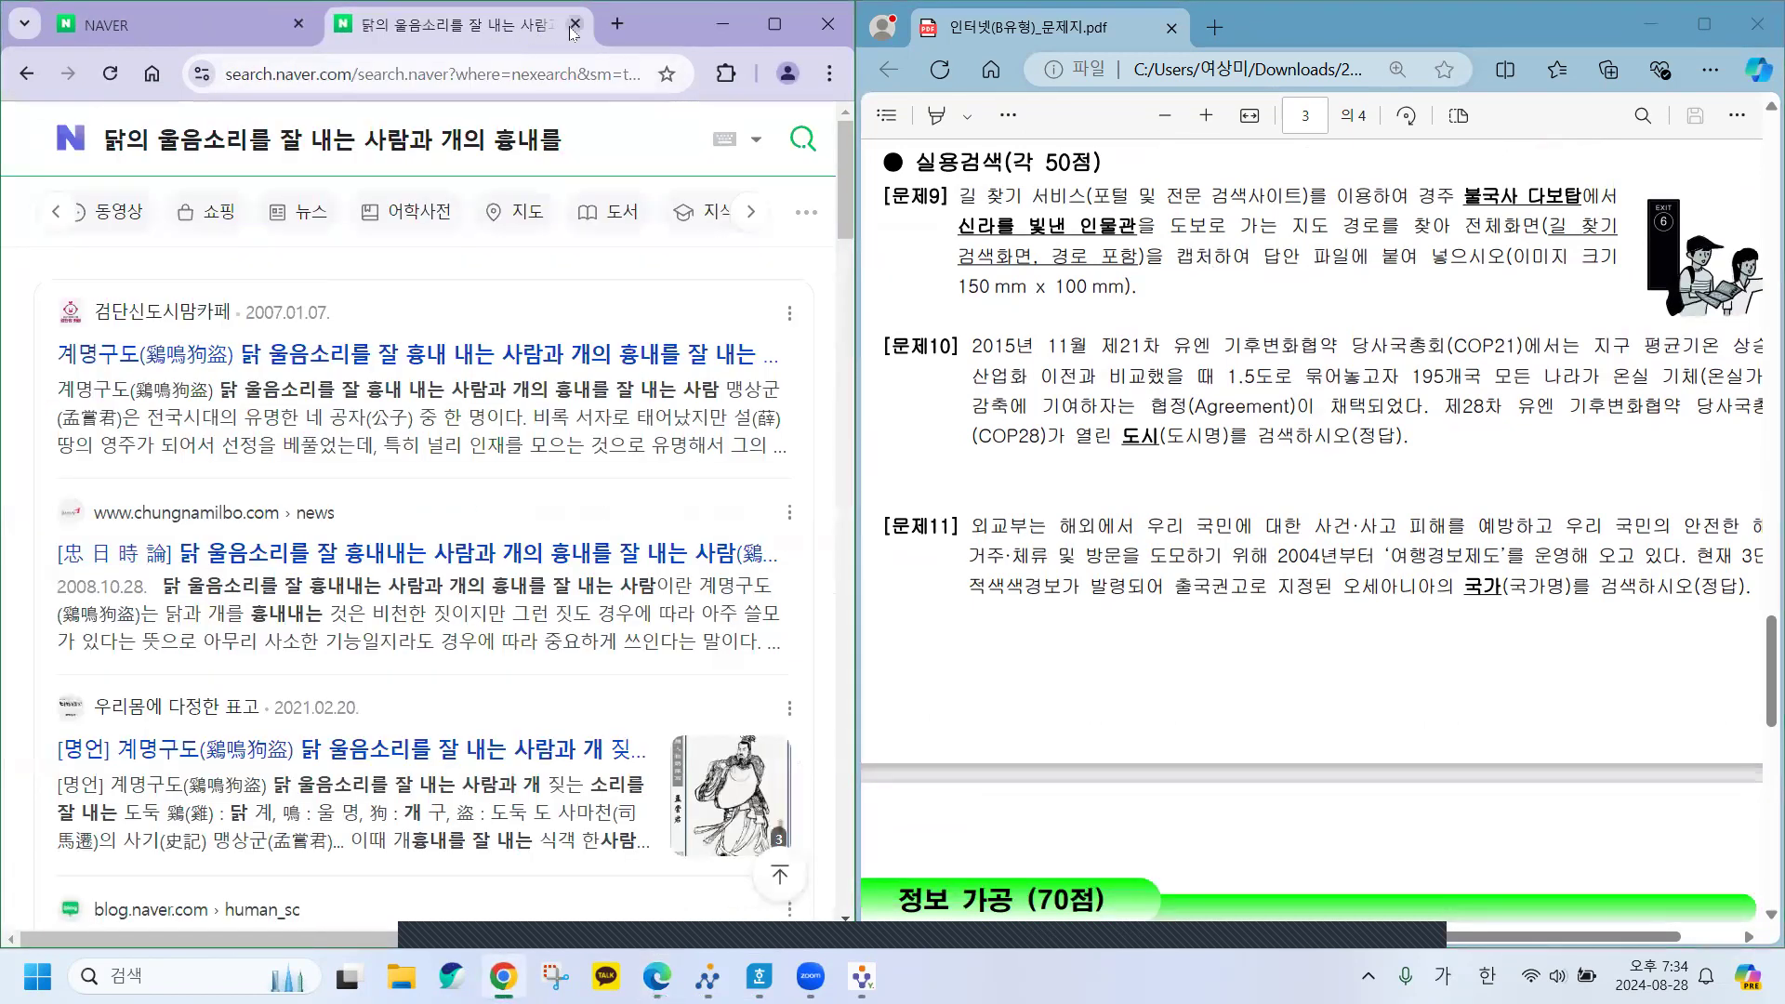
pyautogui.click(575, 23)
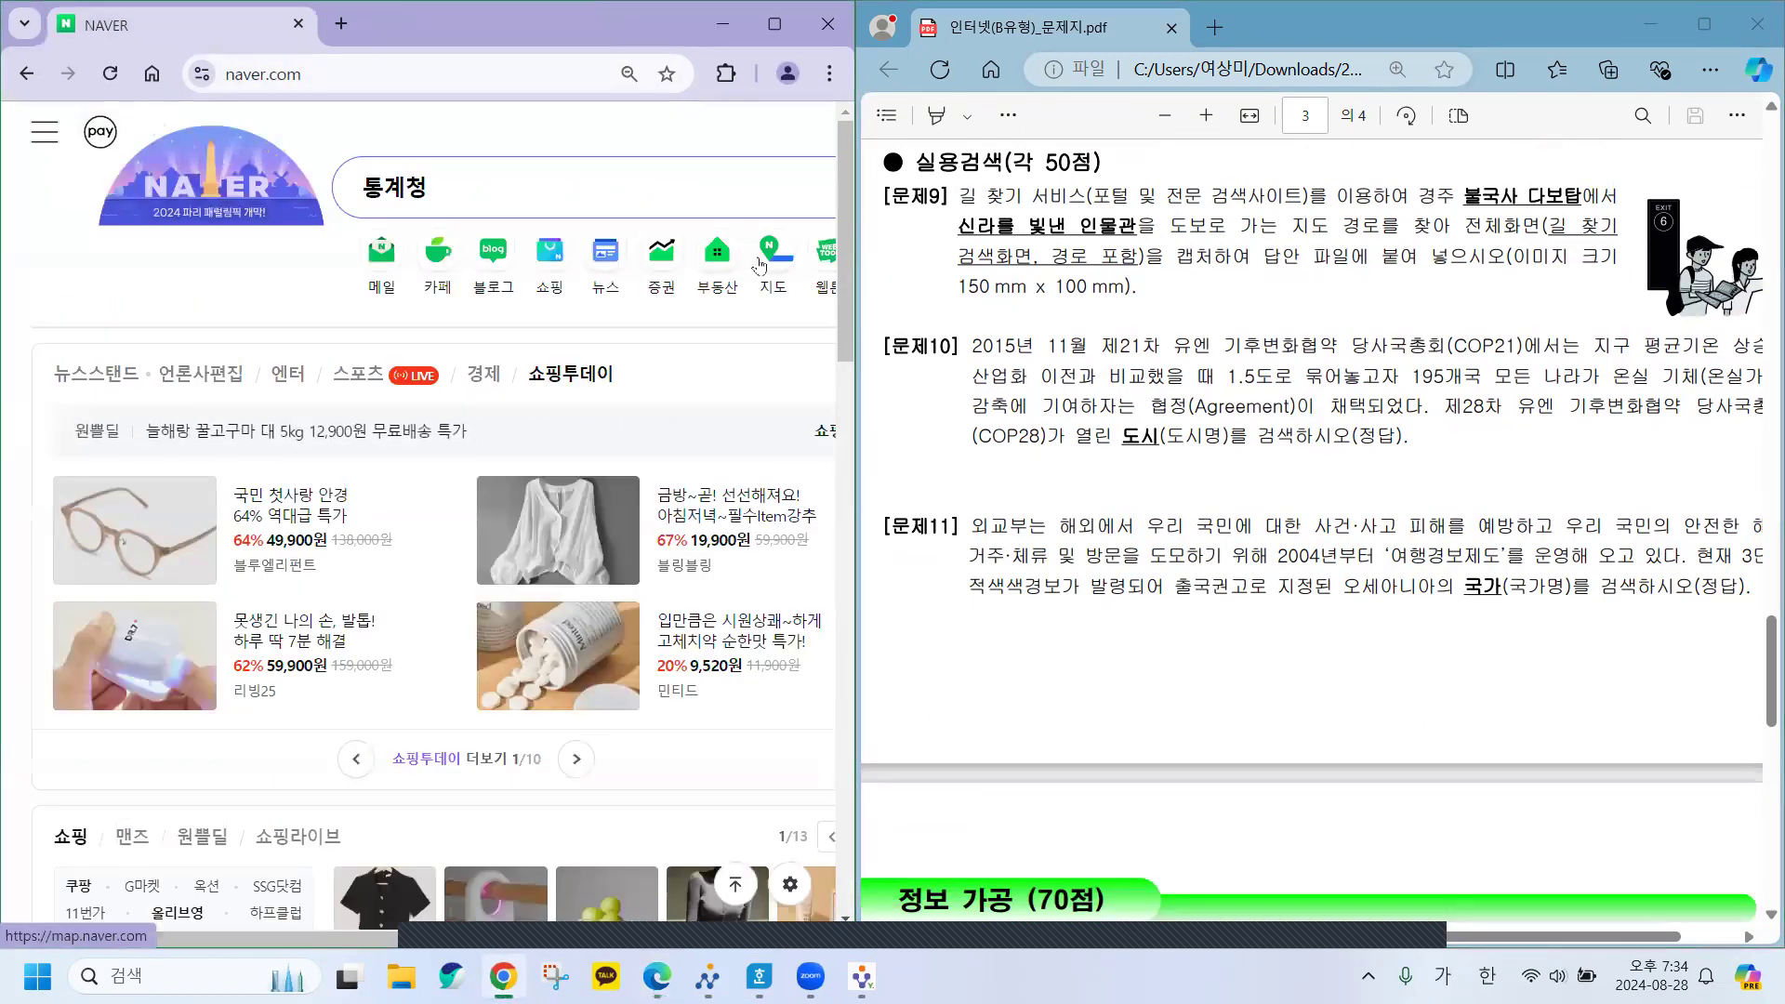
pyautogui.click(771, 252)
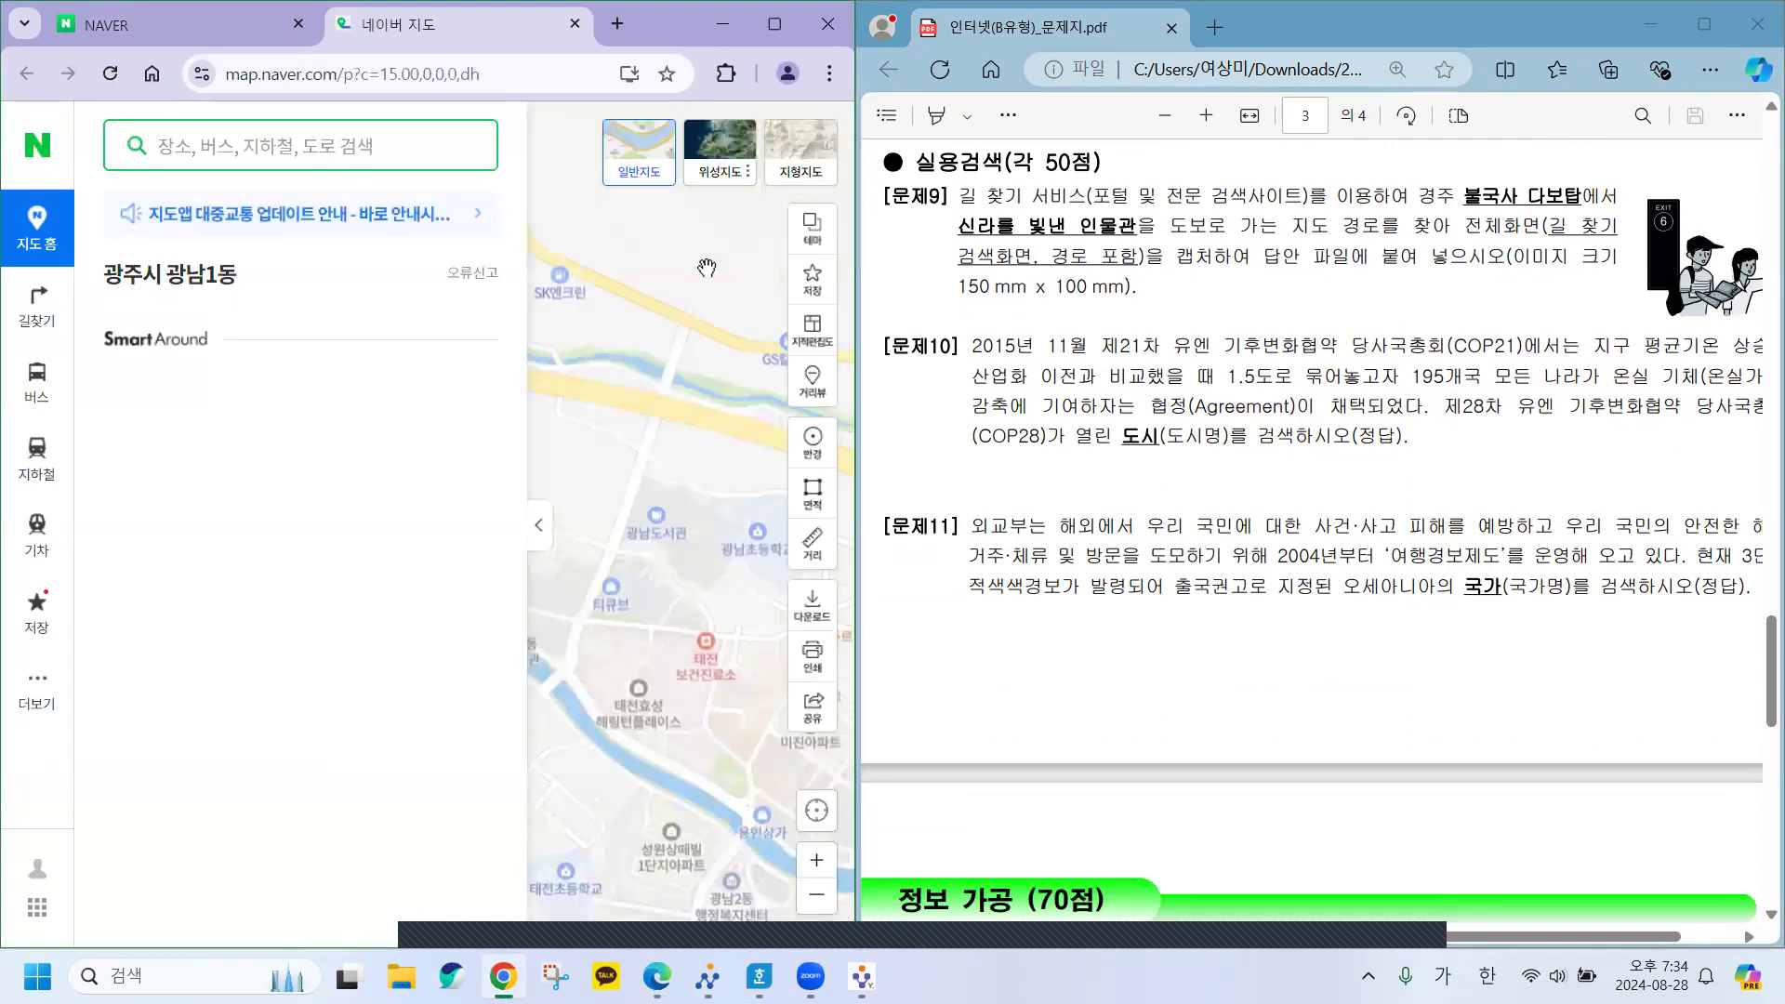
# Open 길찾기 with 도보 walking mode and type 불국재 as the starting point.
pyautogui.click(27, 311)
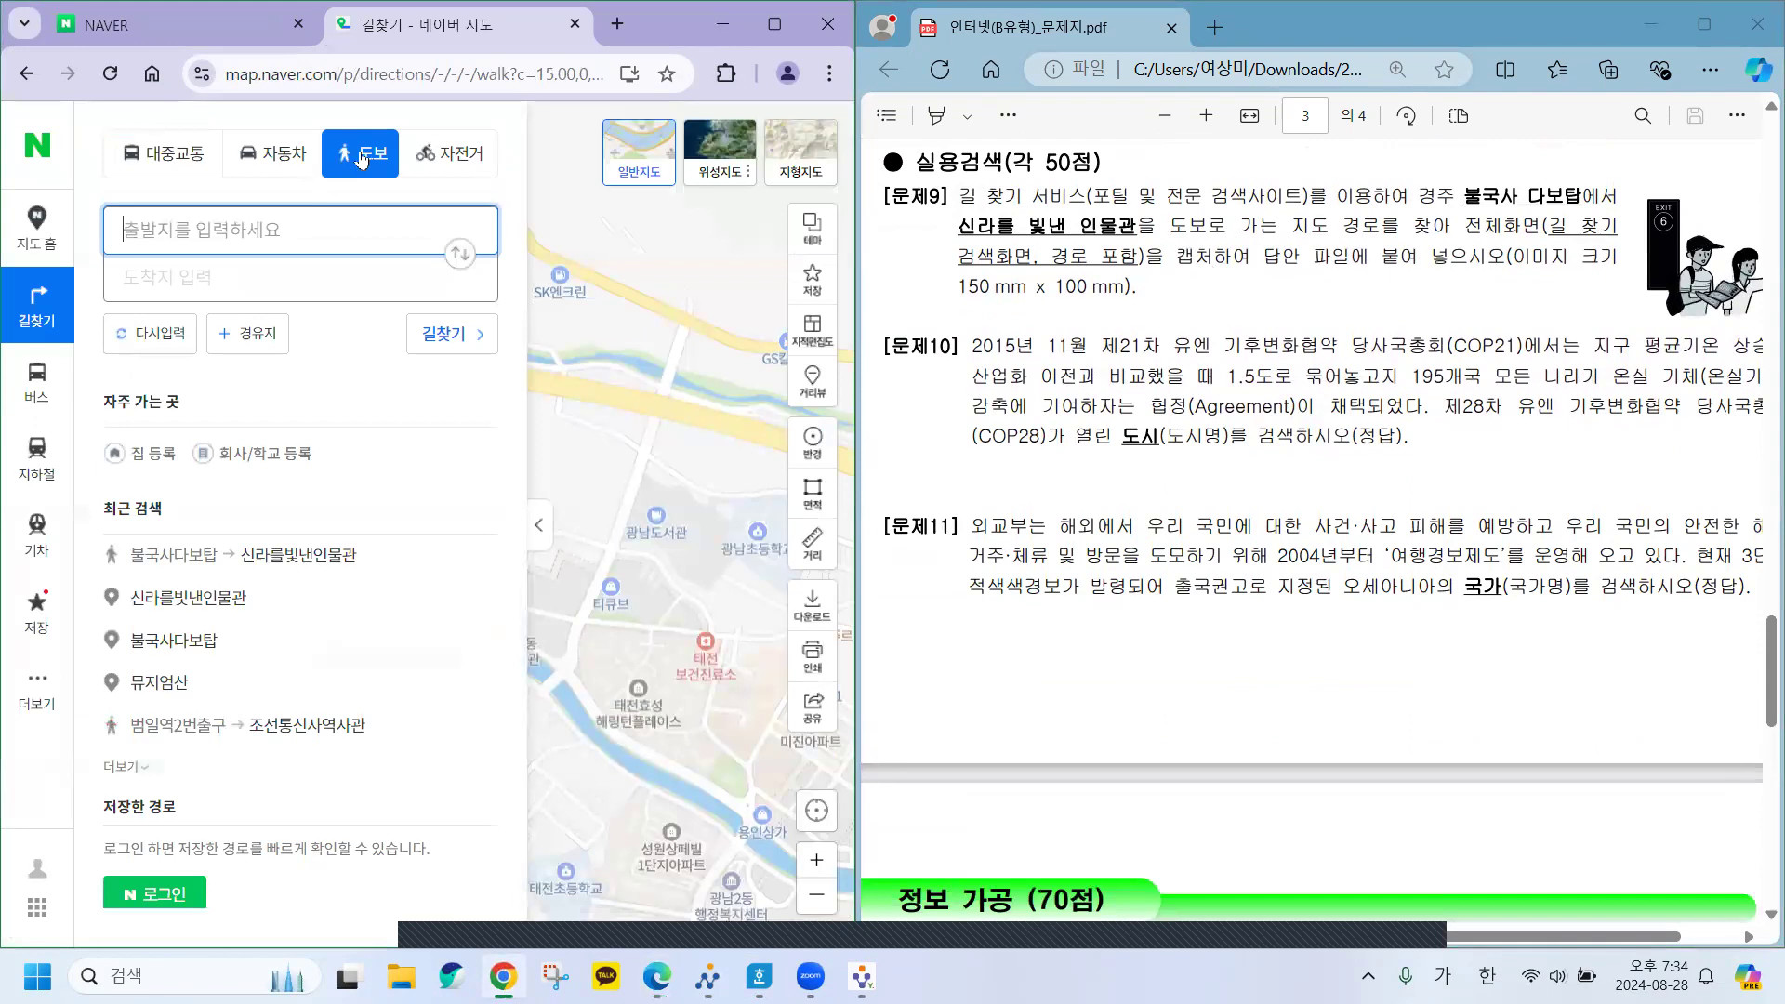
pyautogui.click(356, 159)
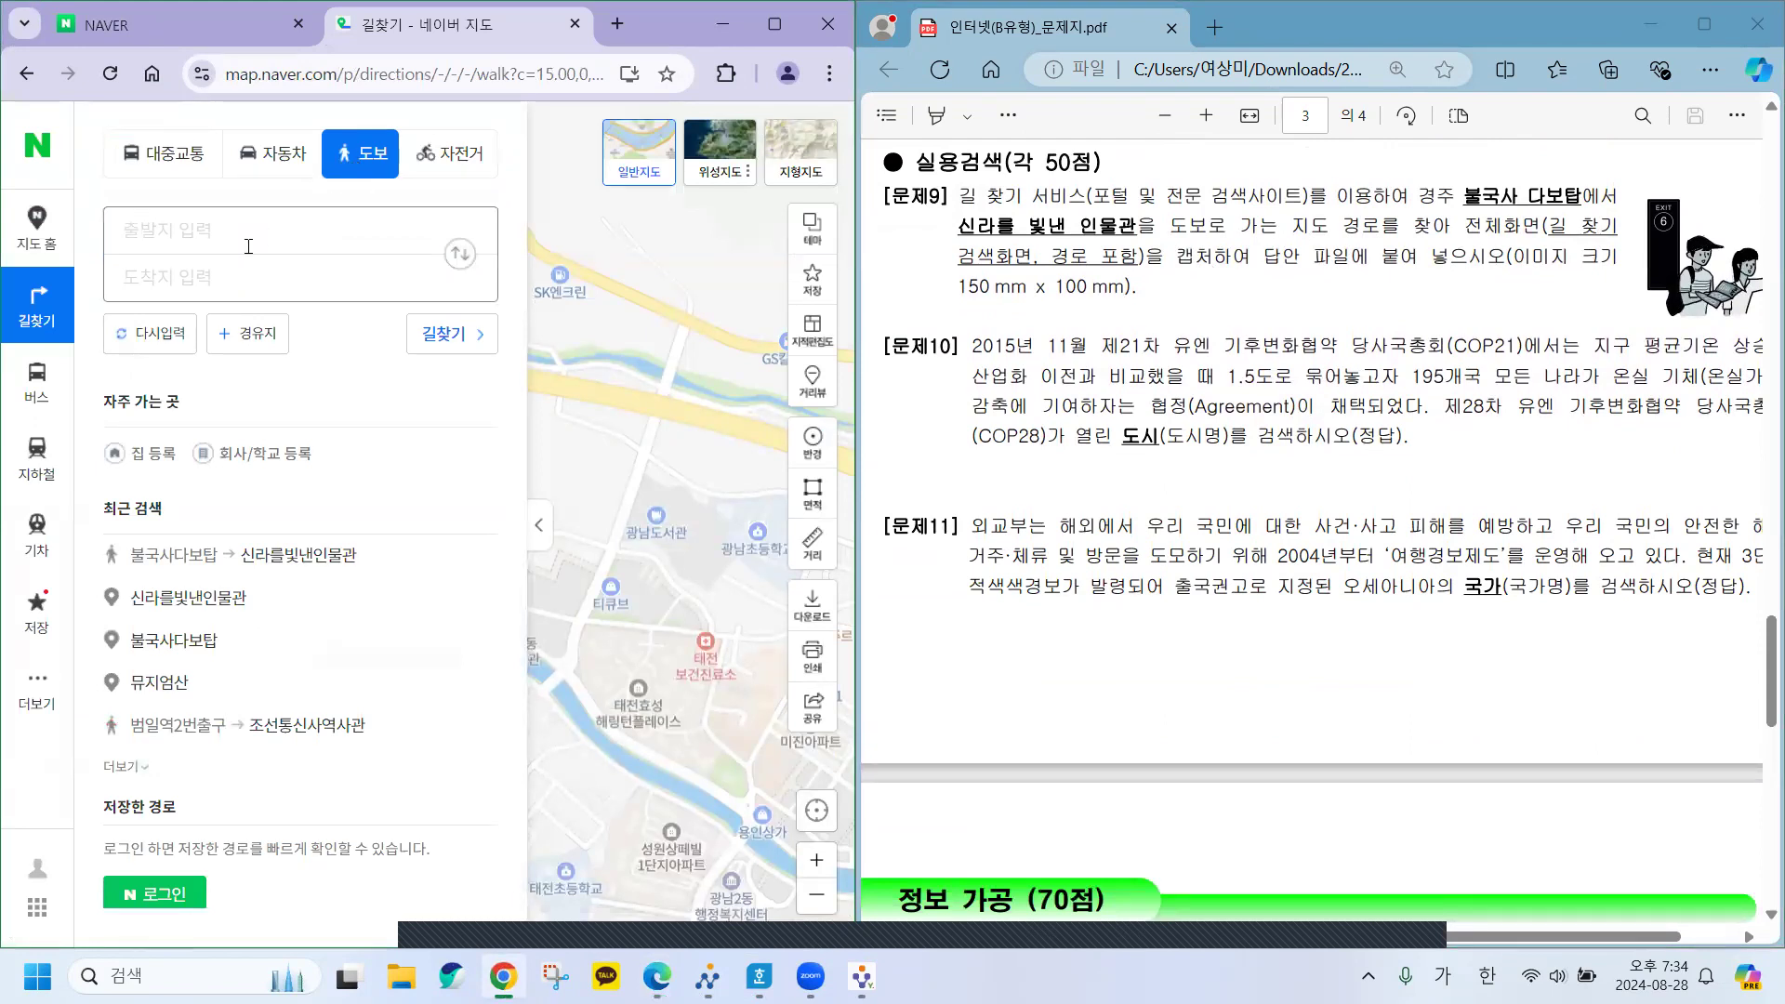
pyautogui.click(159, 229)
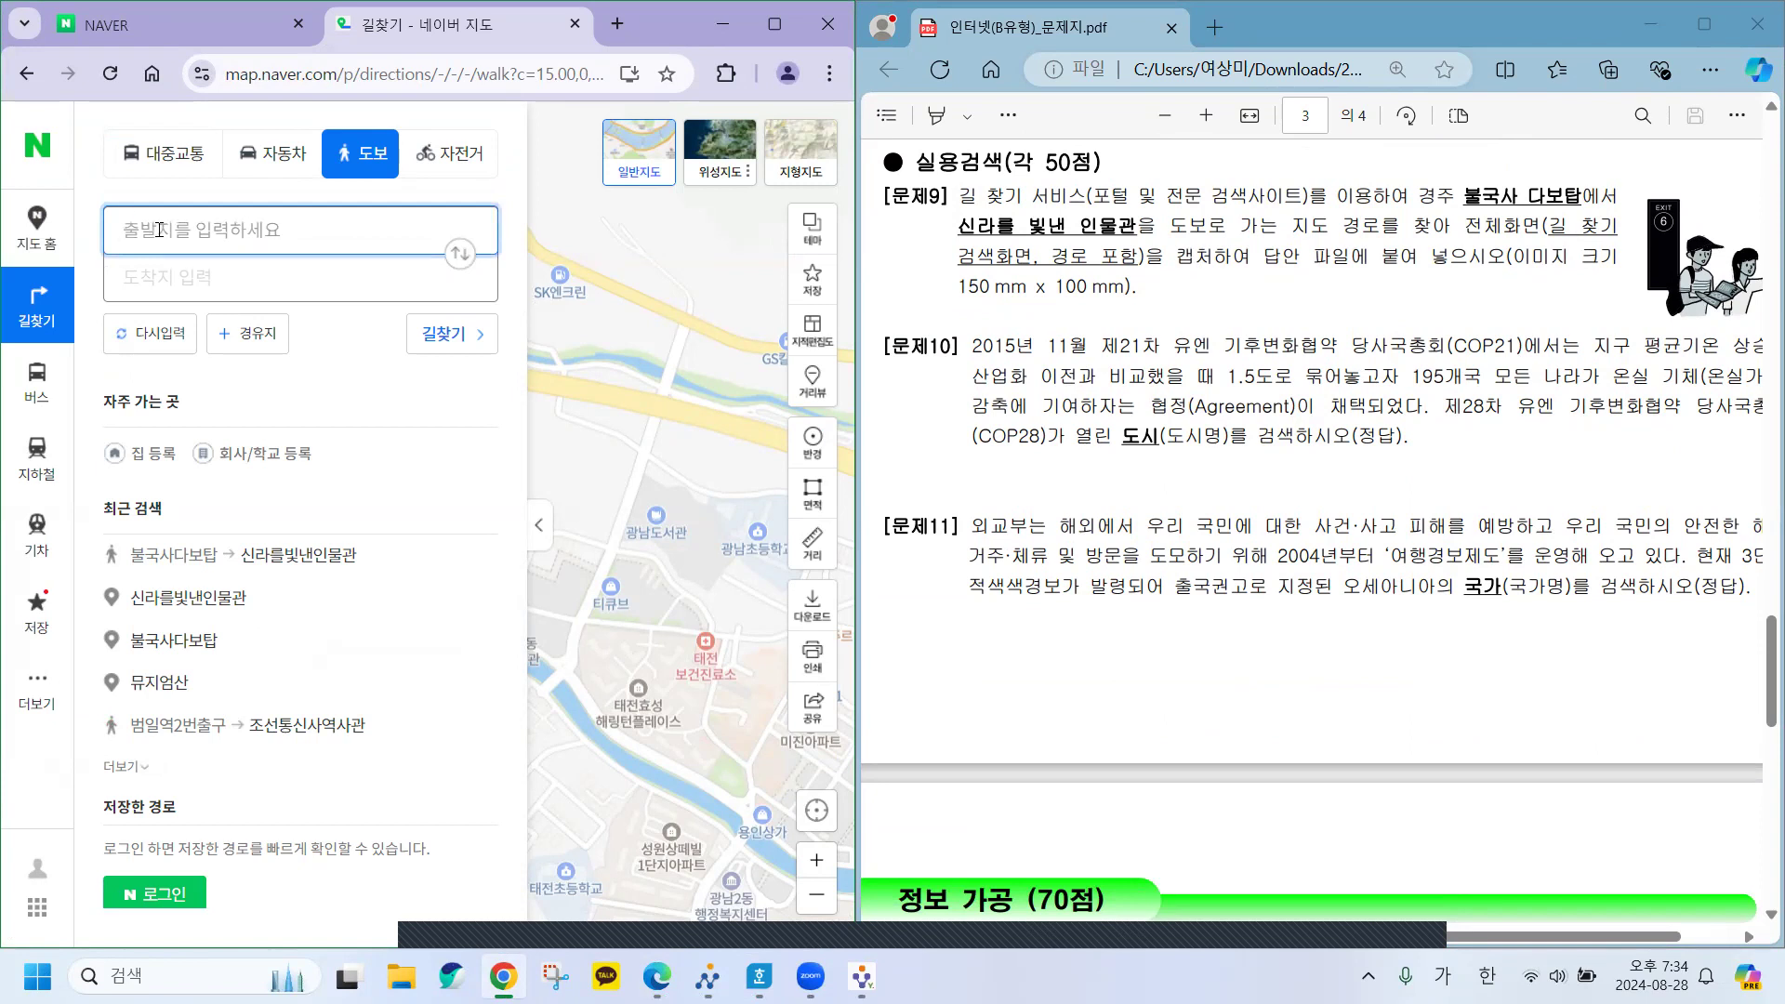
pyautogui.write('불국재')
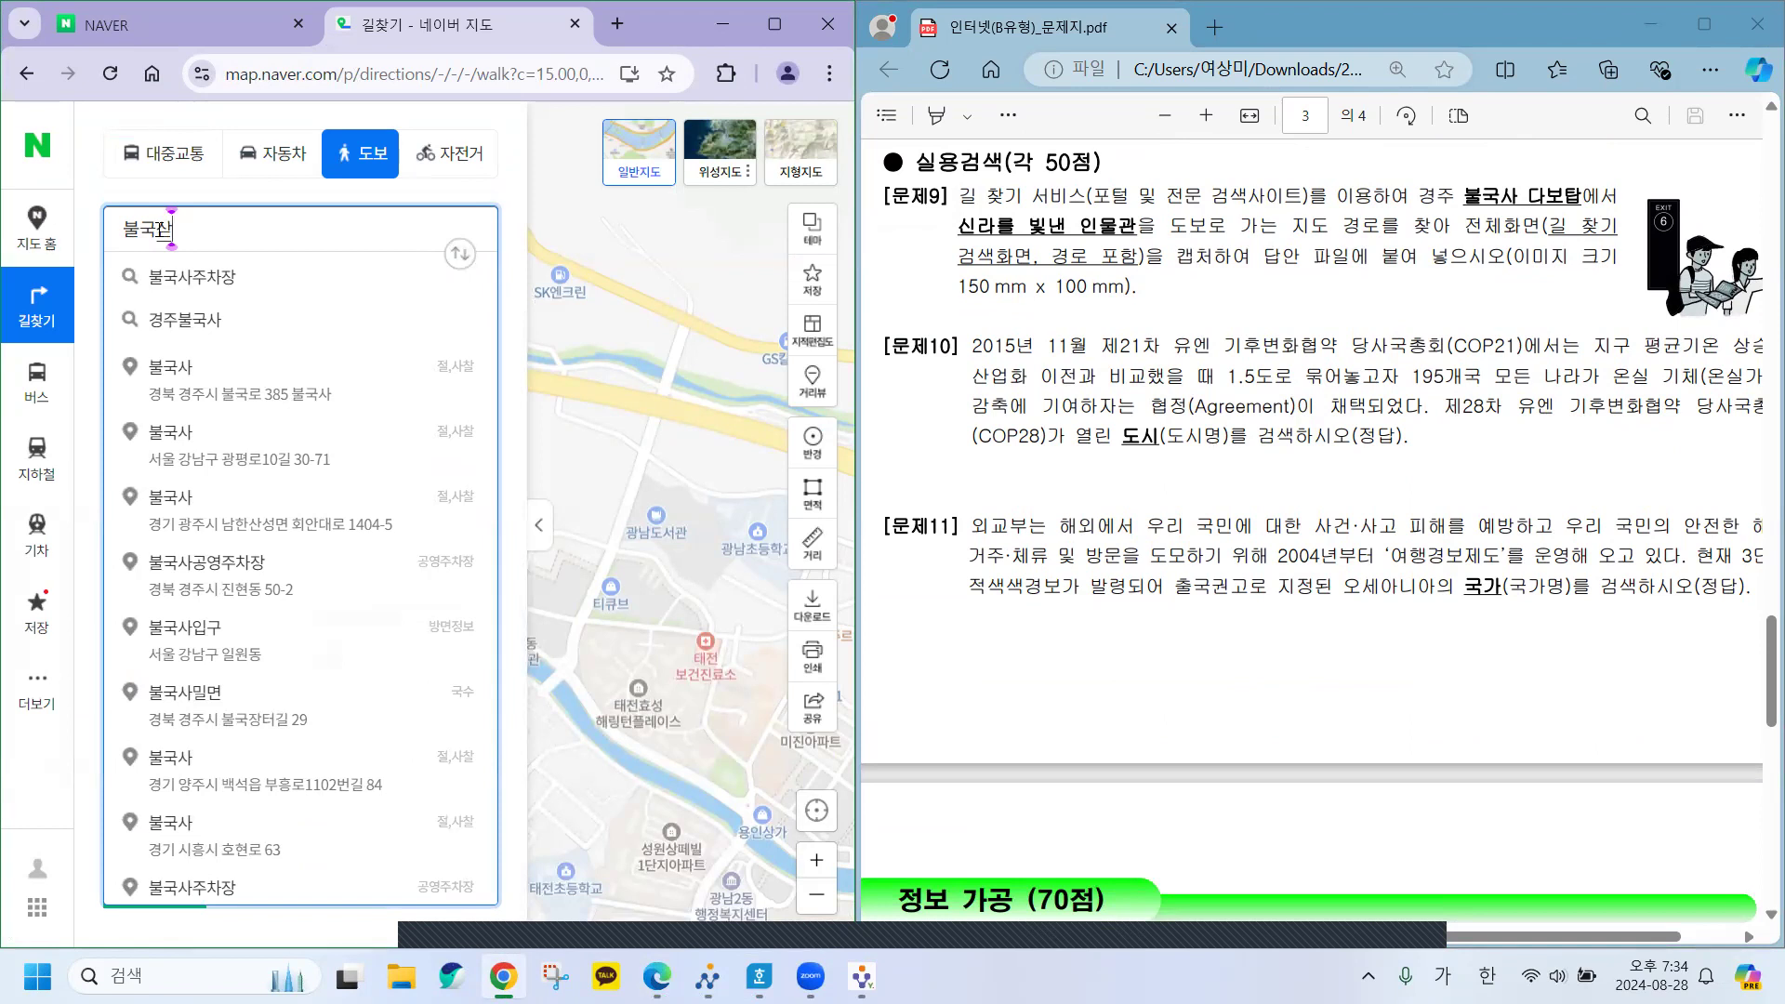
# Route from 불국사다보탑 to 신라를빛낸인물관 on foot: 10분, 646m.
pyautogui.write('다보')
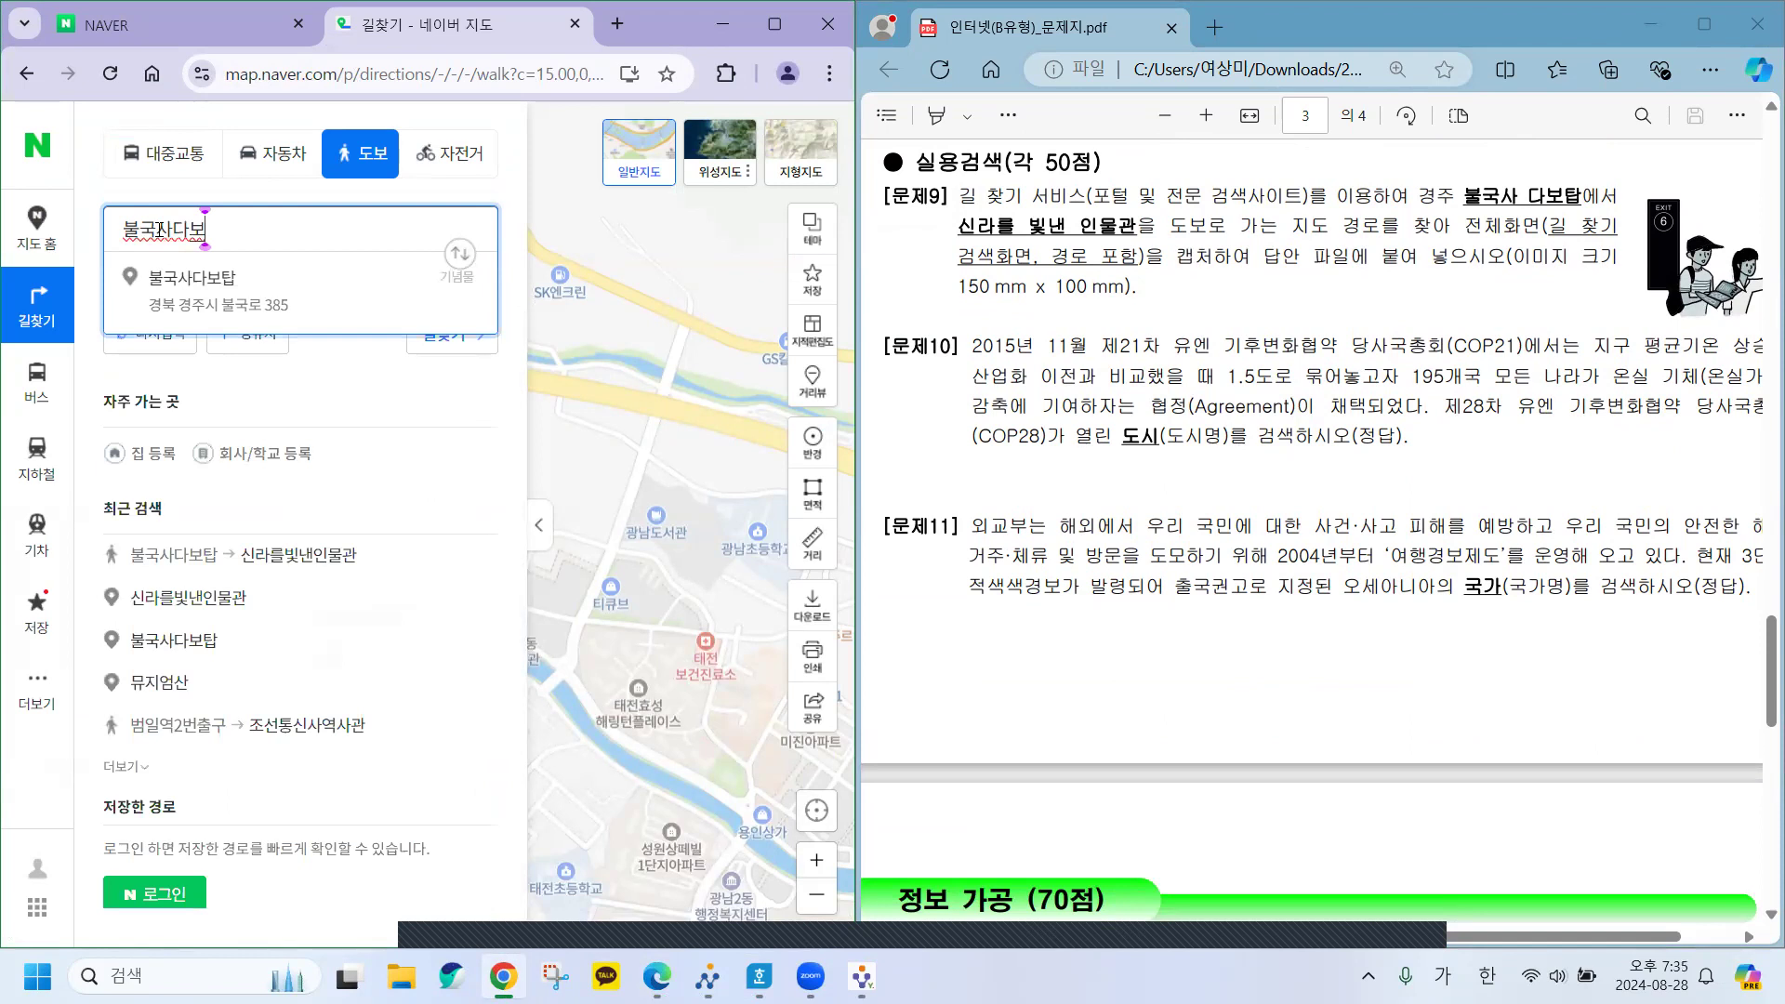
pyautogui.click(196, 285)
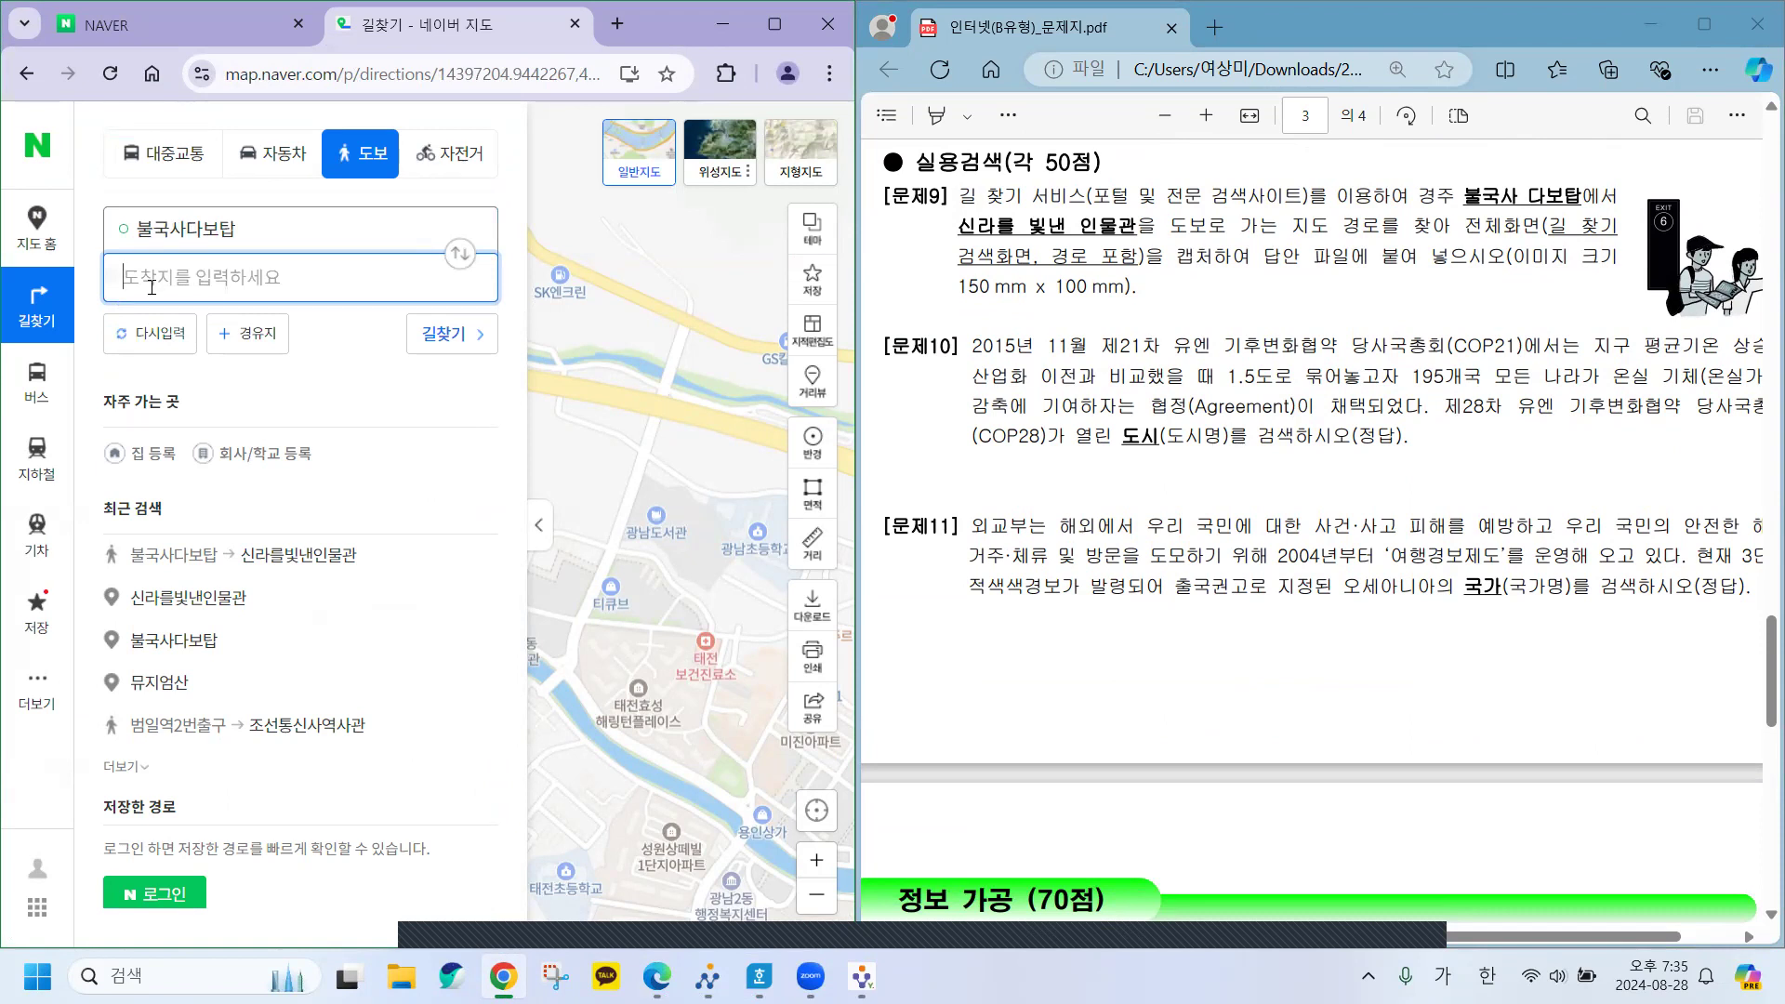
pyautogui.write('신라를')
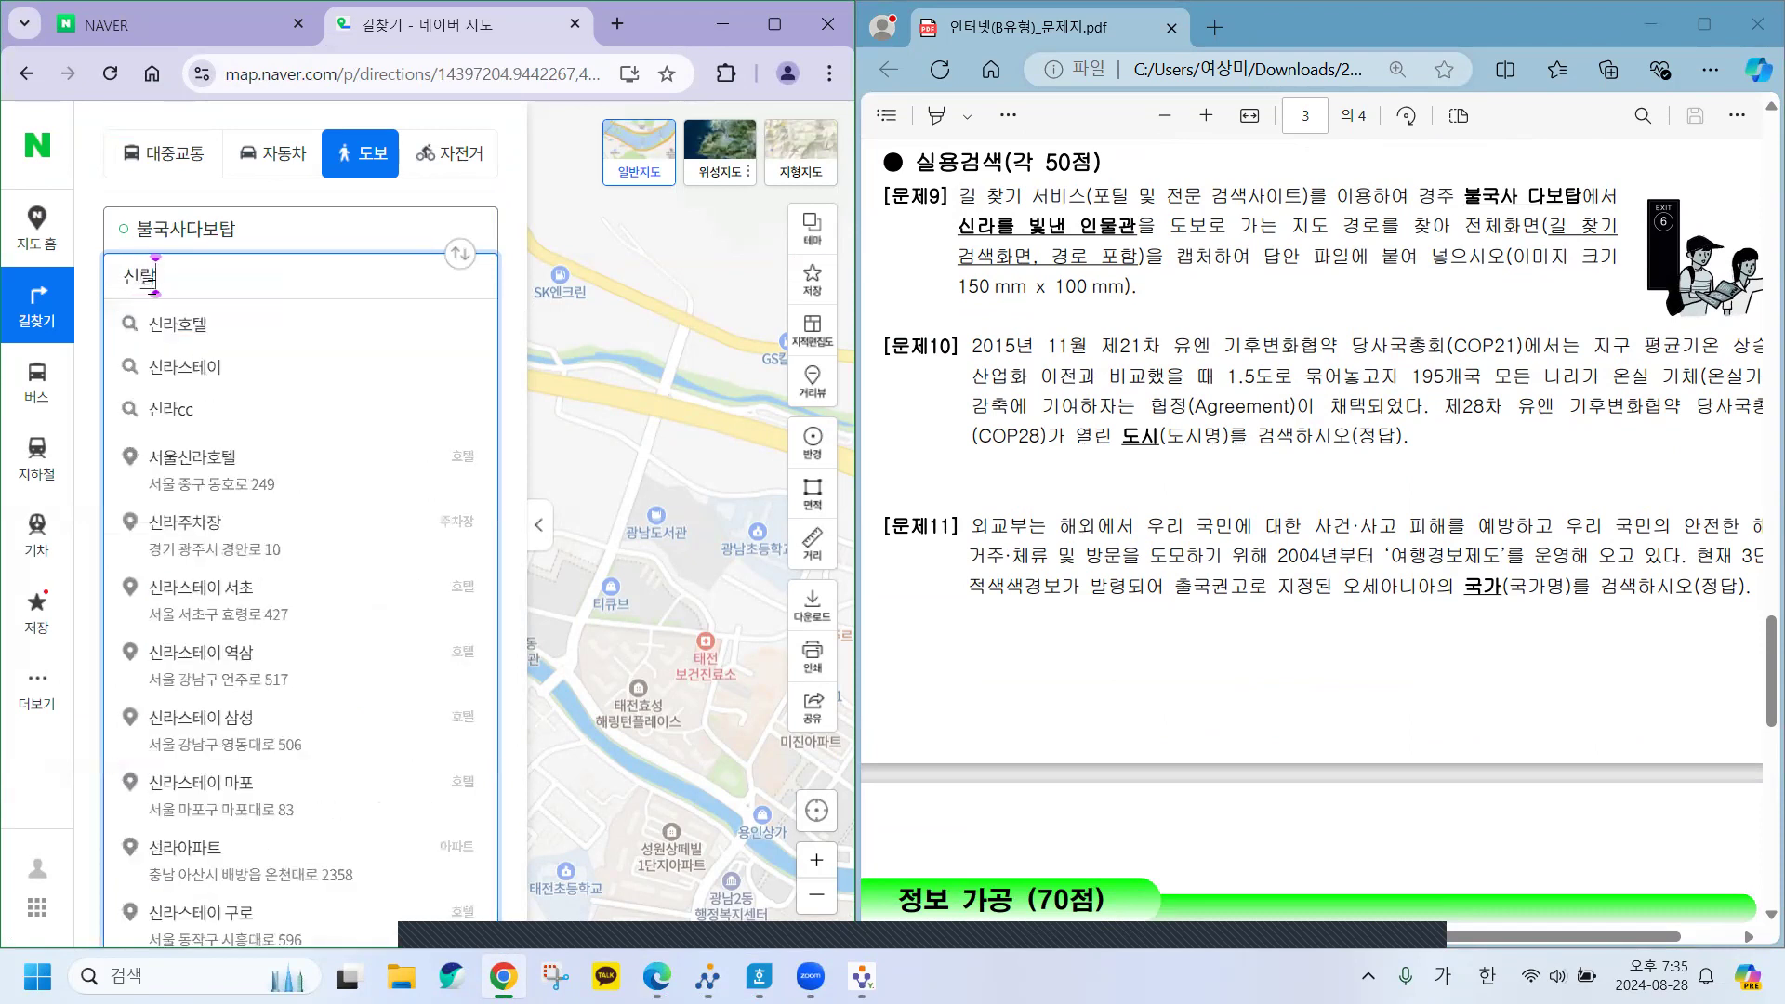
pyautogui.write(' 빛낸')
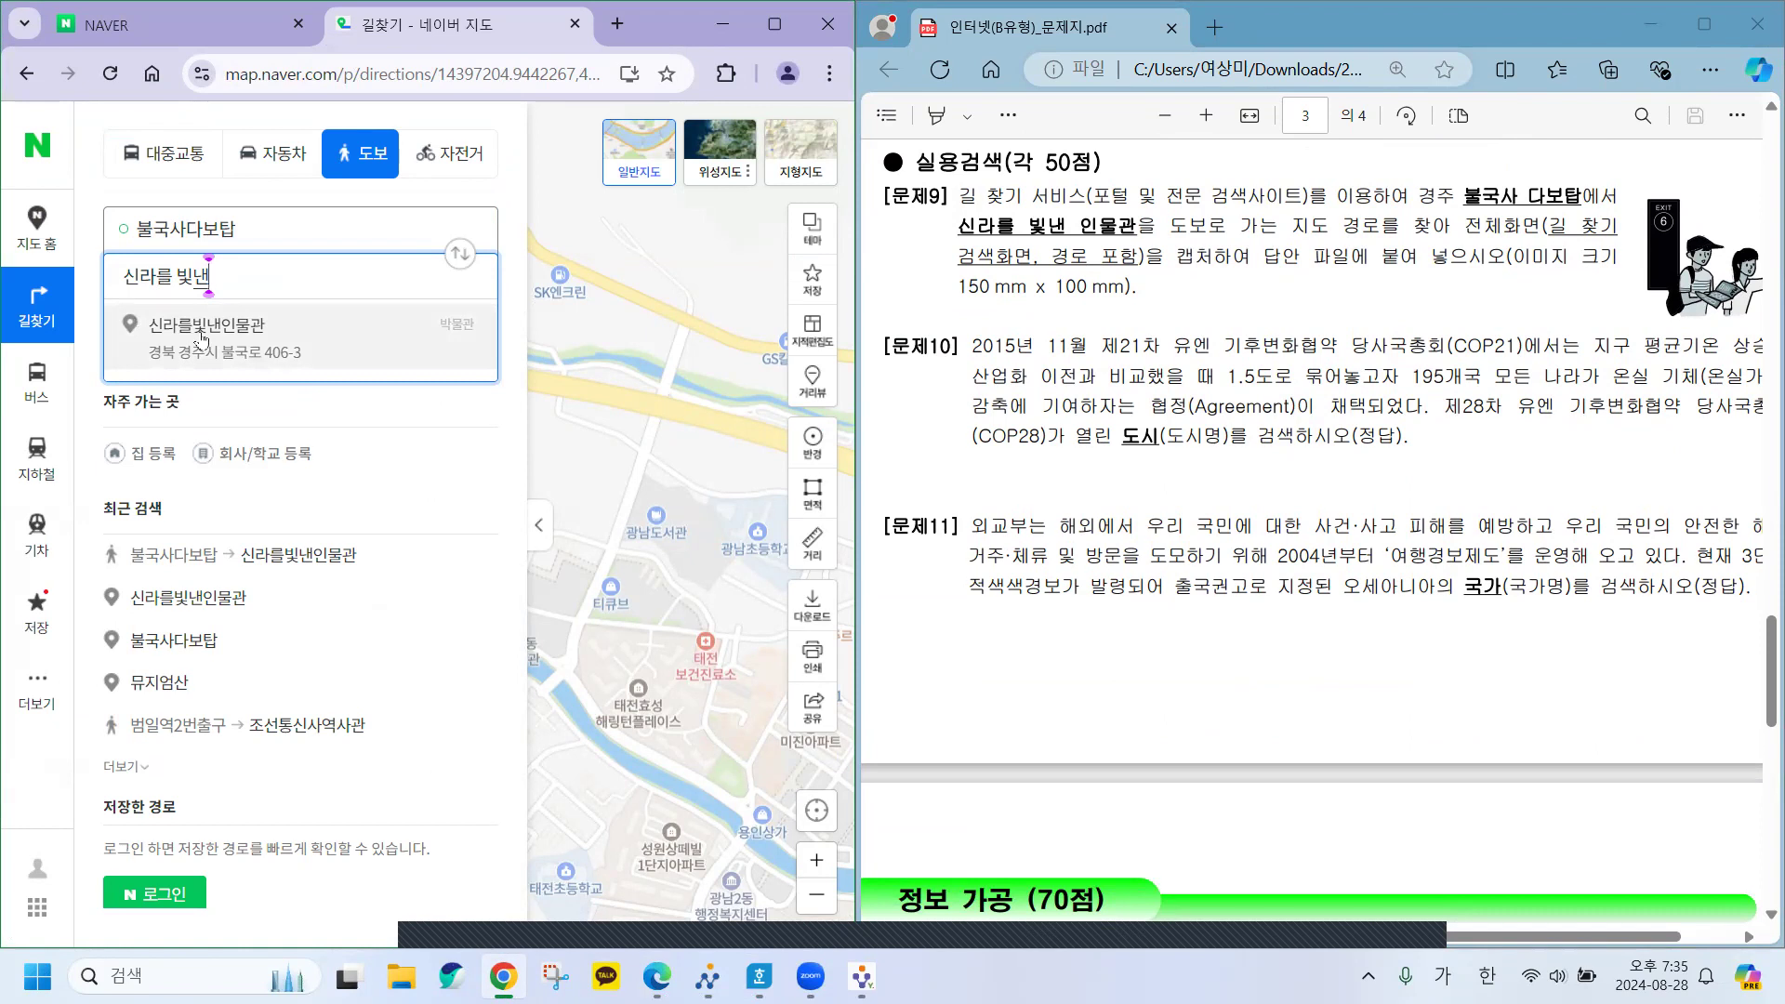
pyautogui.click(202, 336)
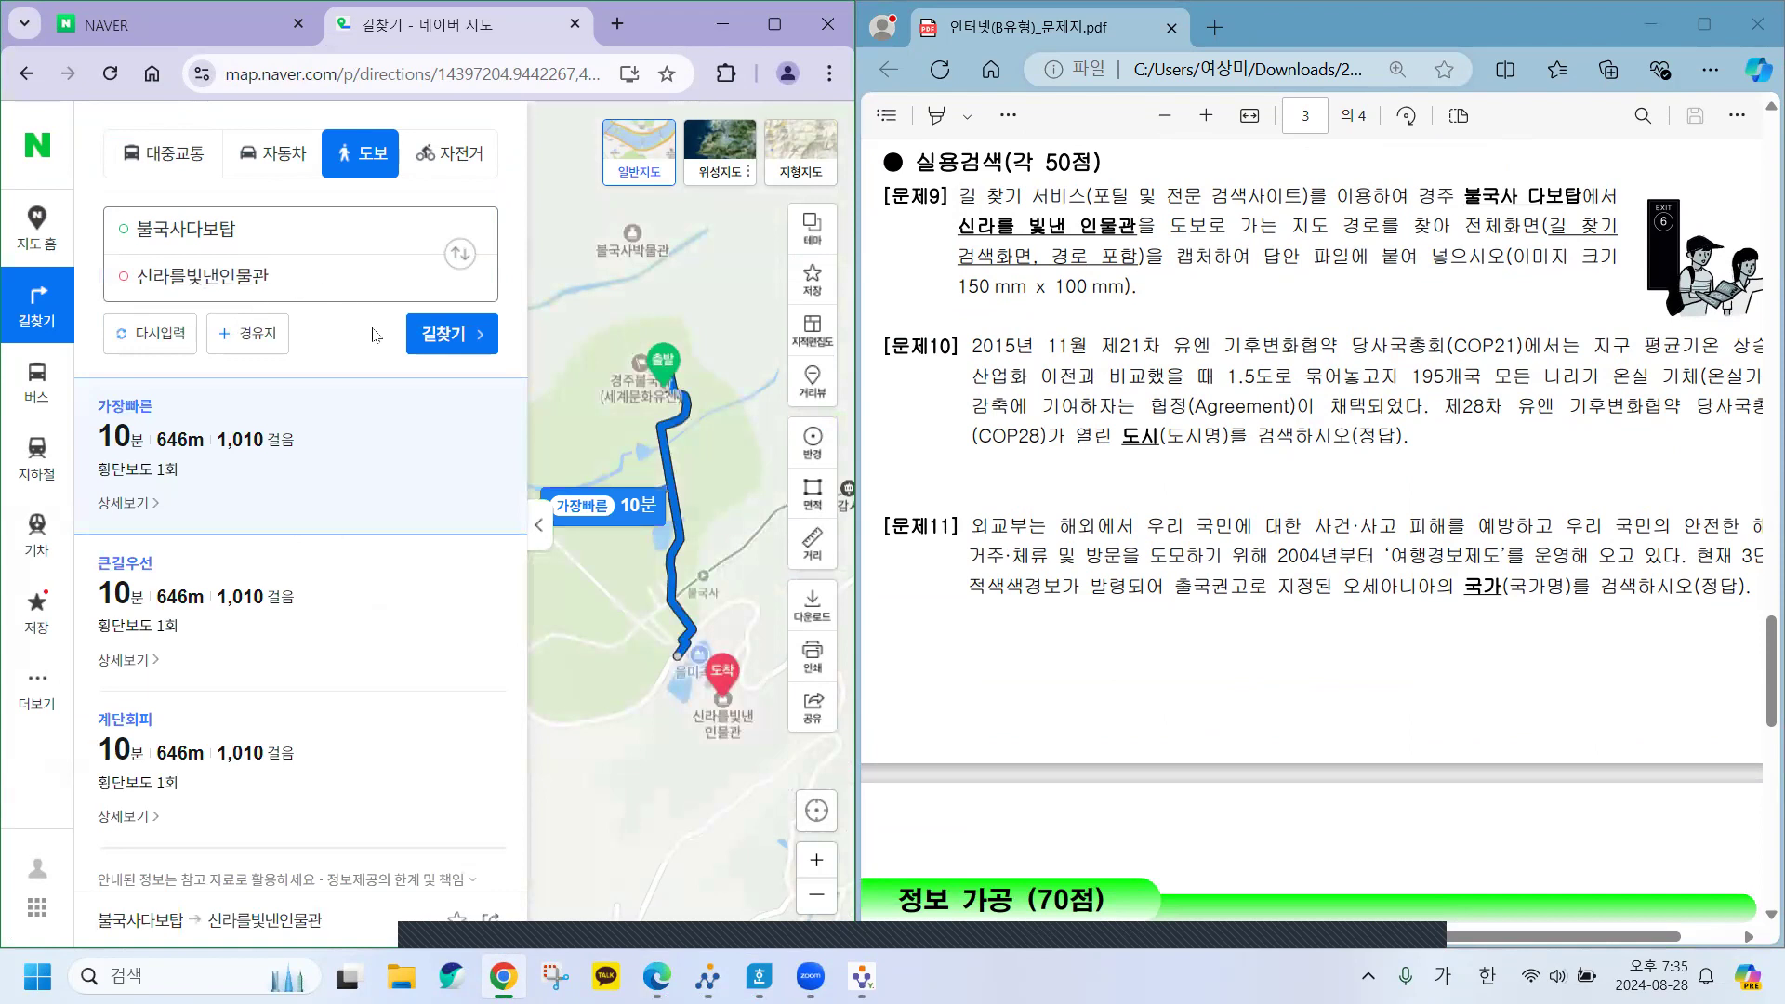
# Maximize Chrome to view the whole walking route, then snap it back to the left third.
pyautogui.moveTo(856, 568)
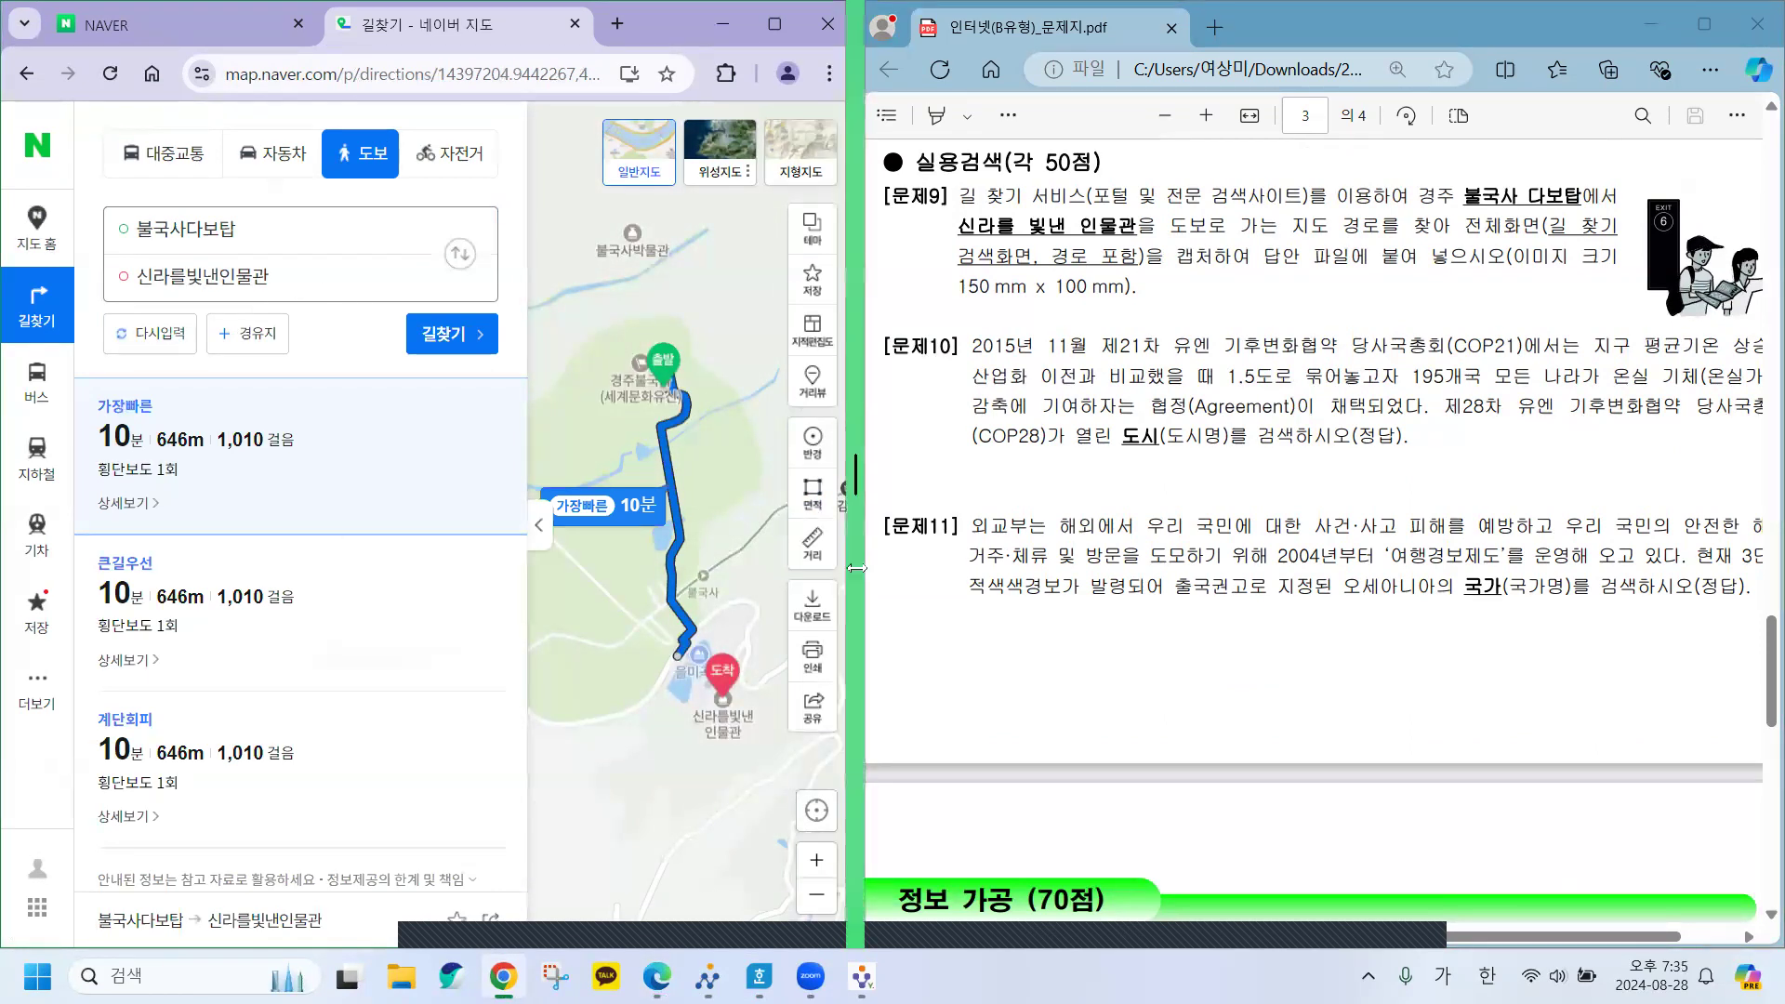
pyautogui.moveTo(856, 568); pyautogui.dragTo(1162, 568)
pyautogui.click(1093, 23)
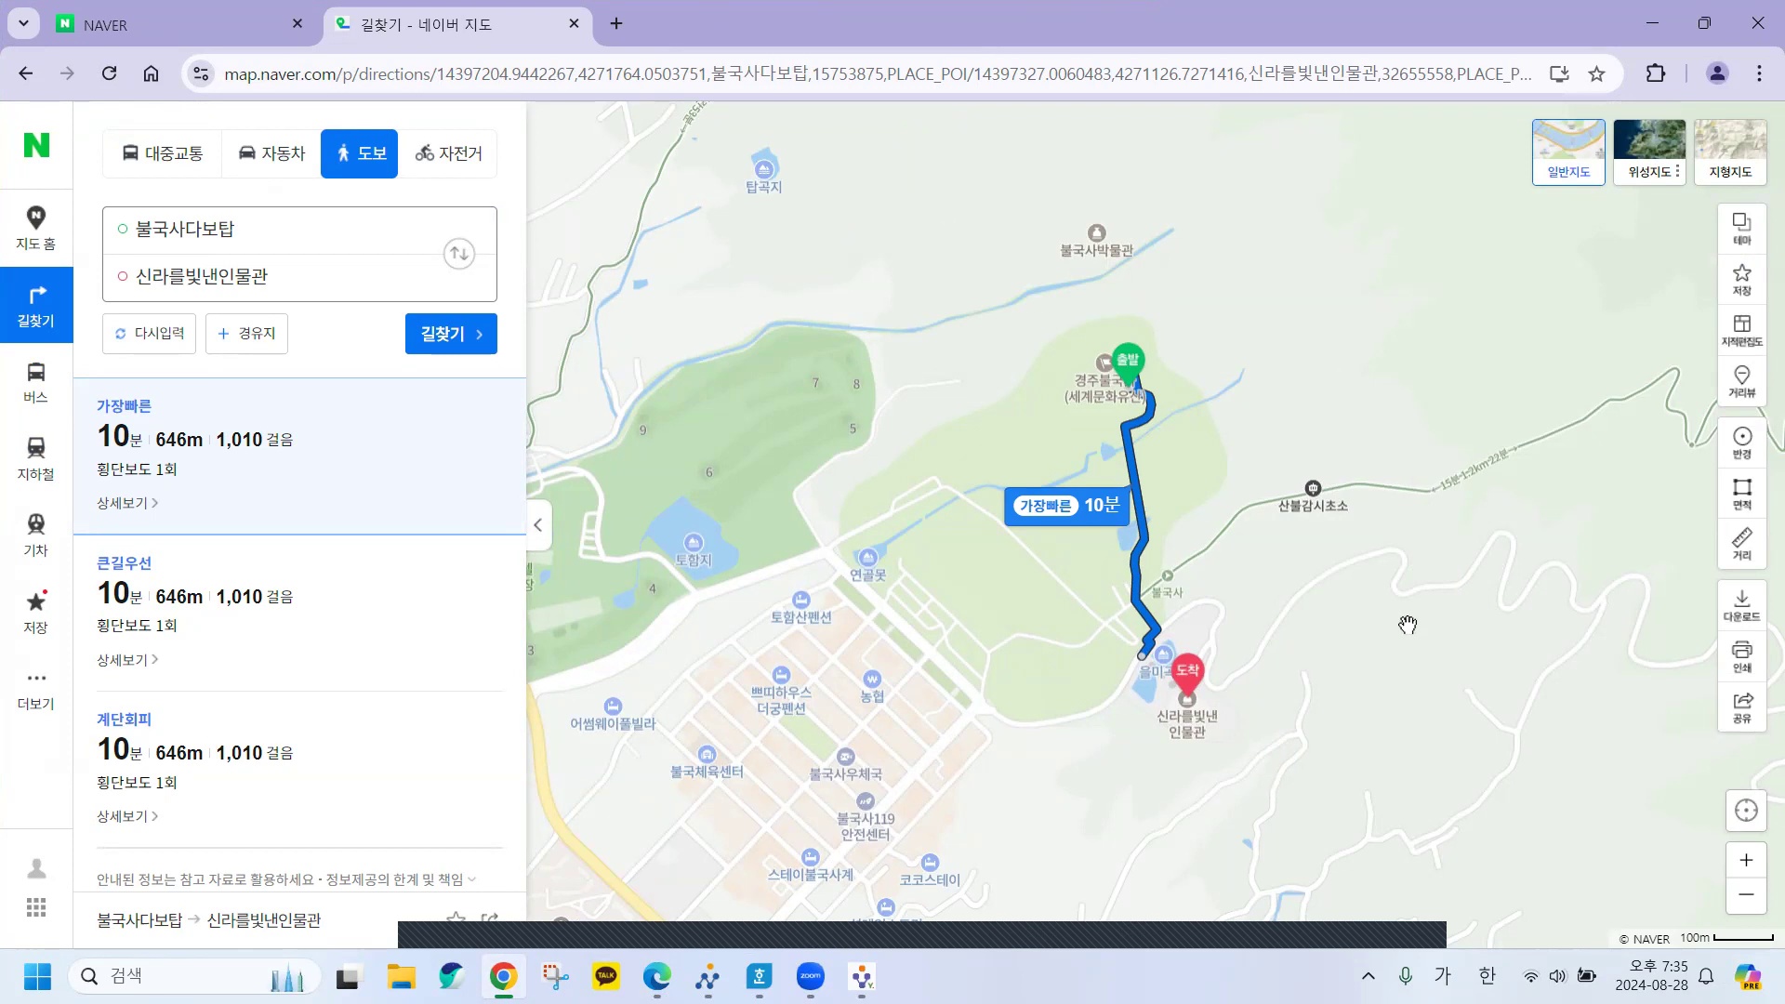
pyautogui.moveTo(605, 976)
pyautogui.moveTo(1150, 23); pyautogui.dragTo(809, 28)
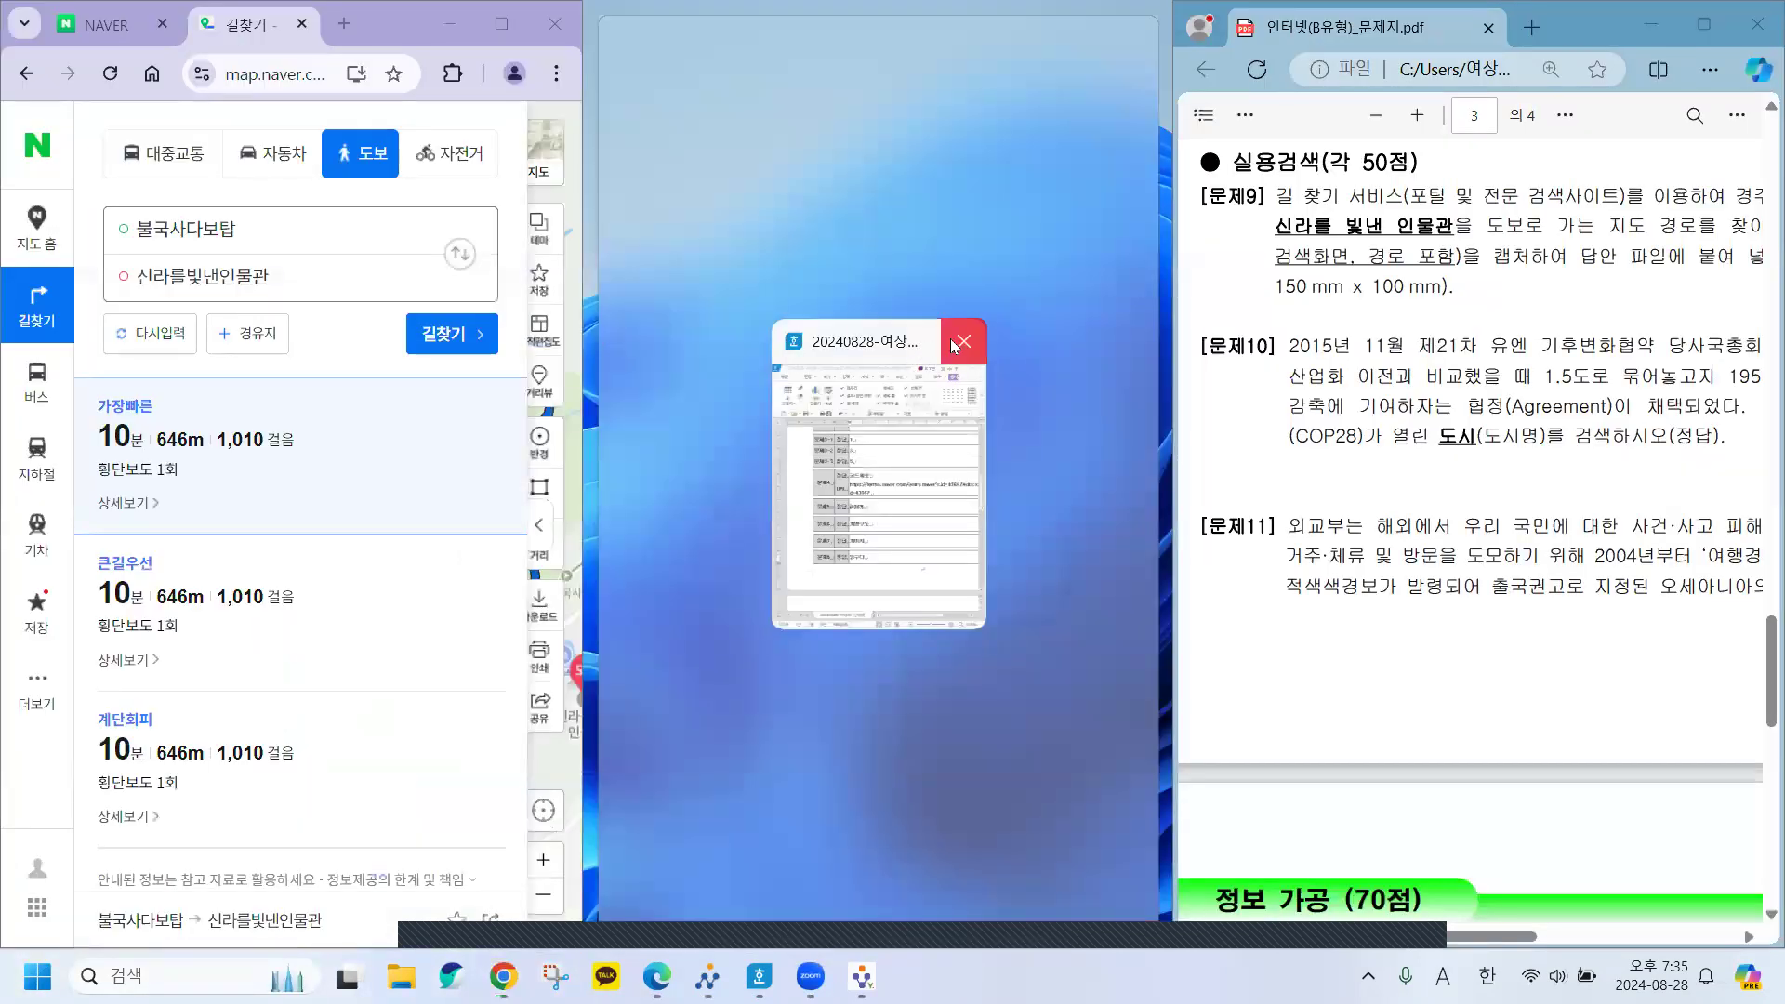
# Snap the Hangul answer sheet beside the map, widen it, and scroll to the empty 문제9 cell.
pyautogui.click(919, 346)
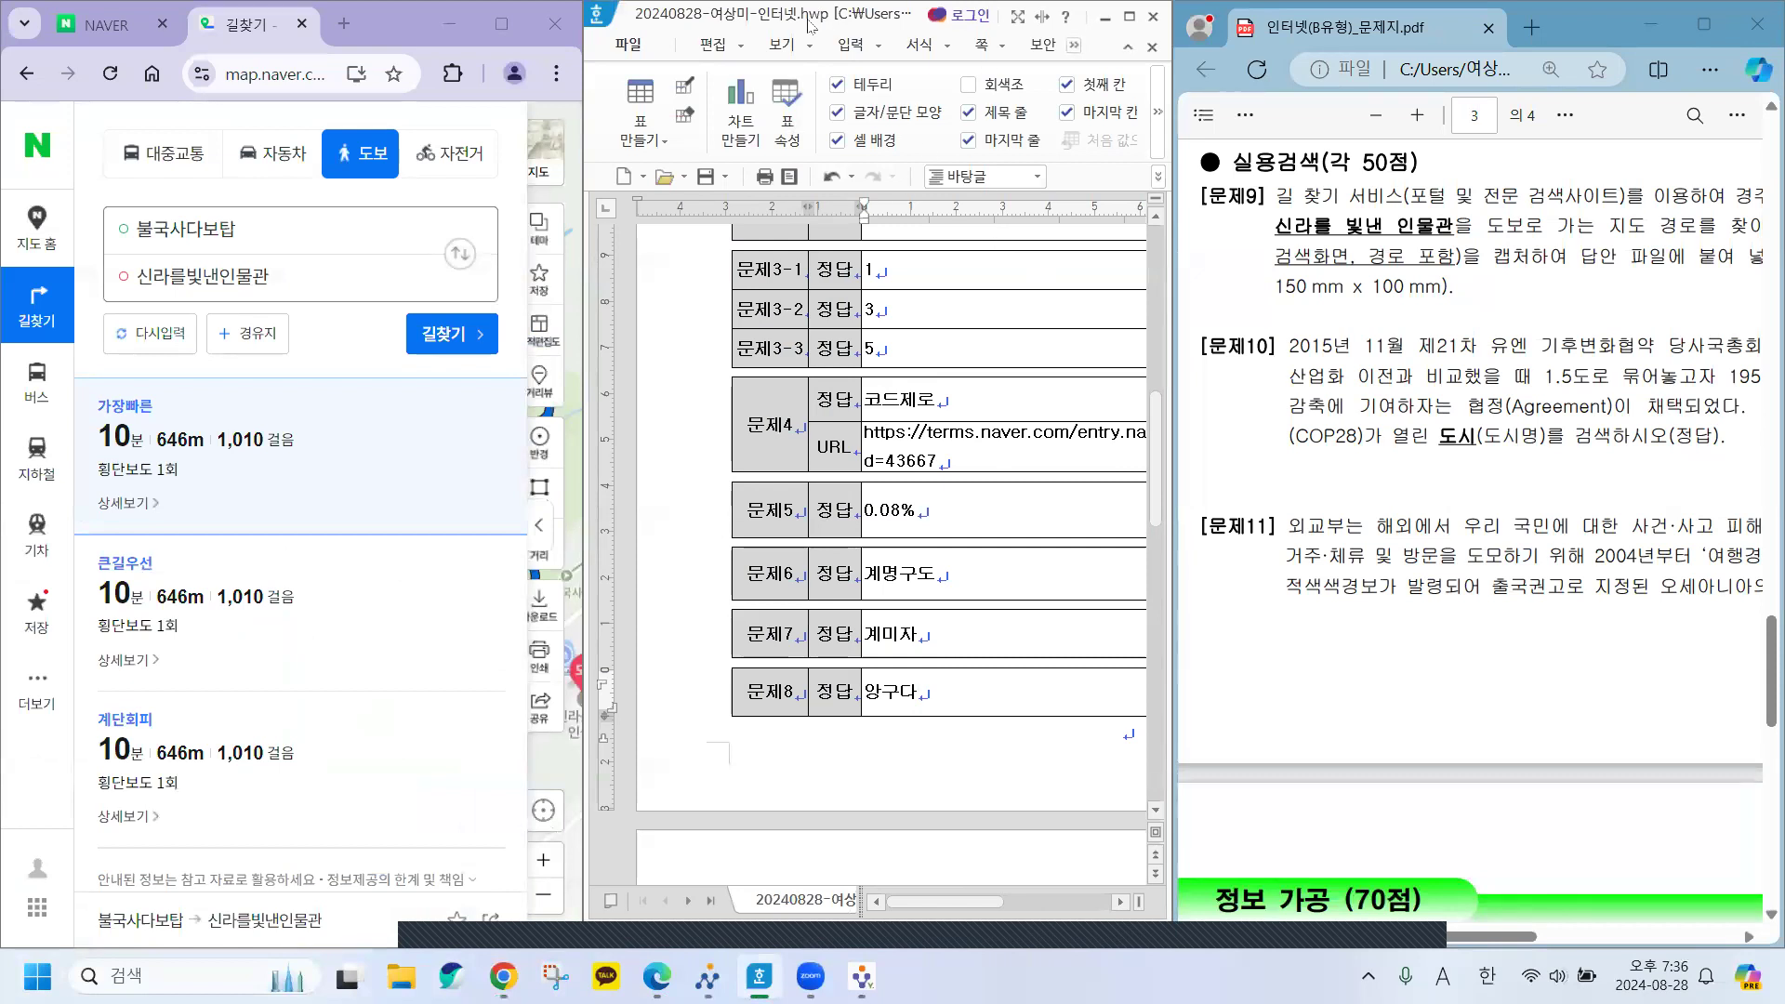
pyautogui.moveTo(823, 18); pyautogui.dragTo(590, 97)
pyautogui.scroll(-10, 747, 679)
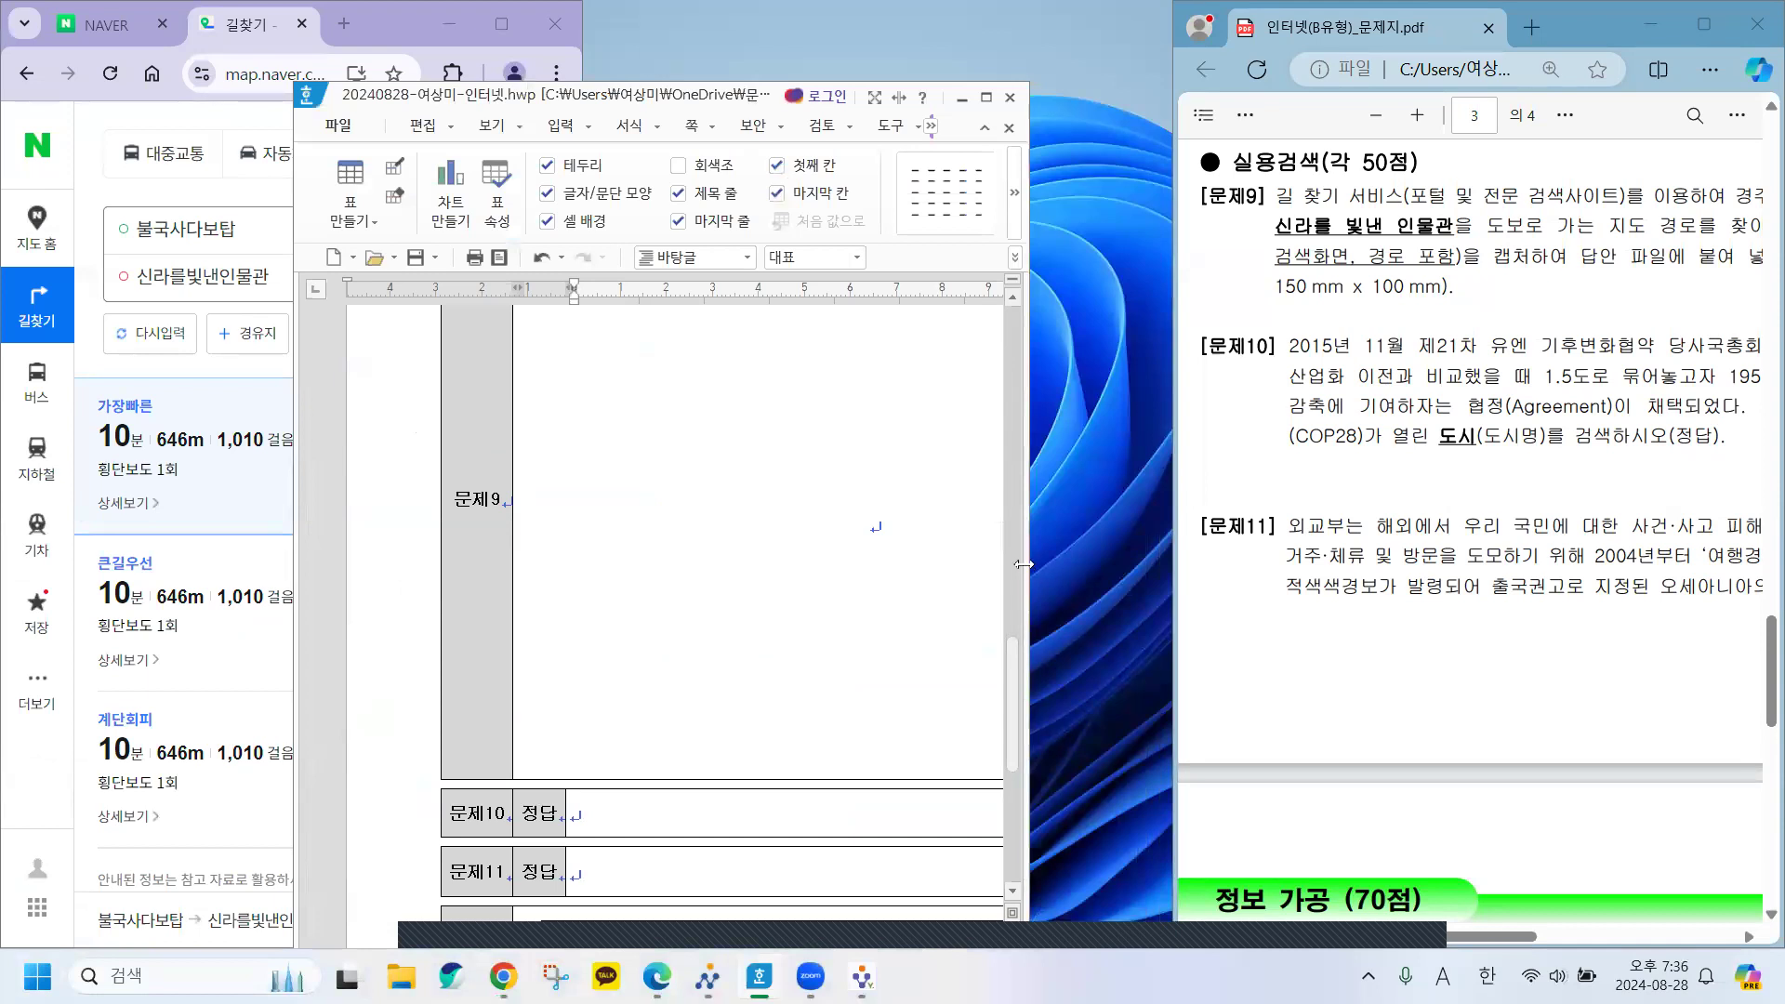
pyautogui.moveTo(1024, 565); pyautogui.dragTo(1286, 564)
pyautogui.scroll(-5, 870, 561)
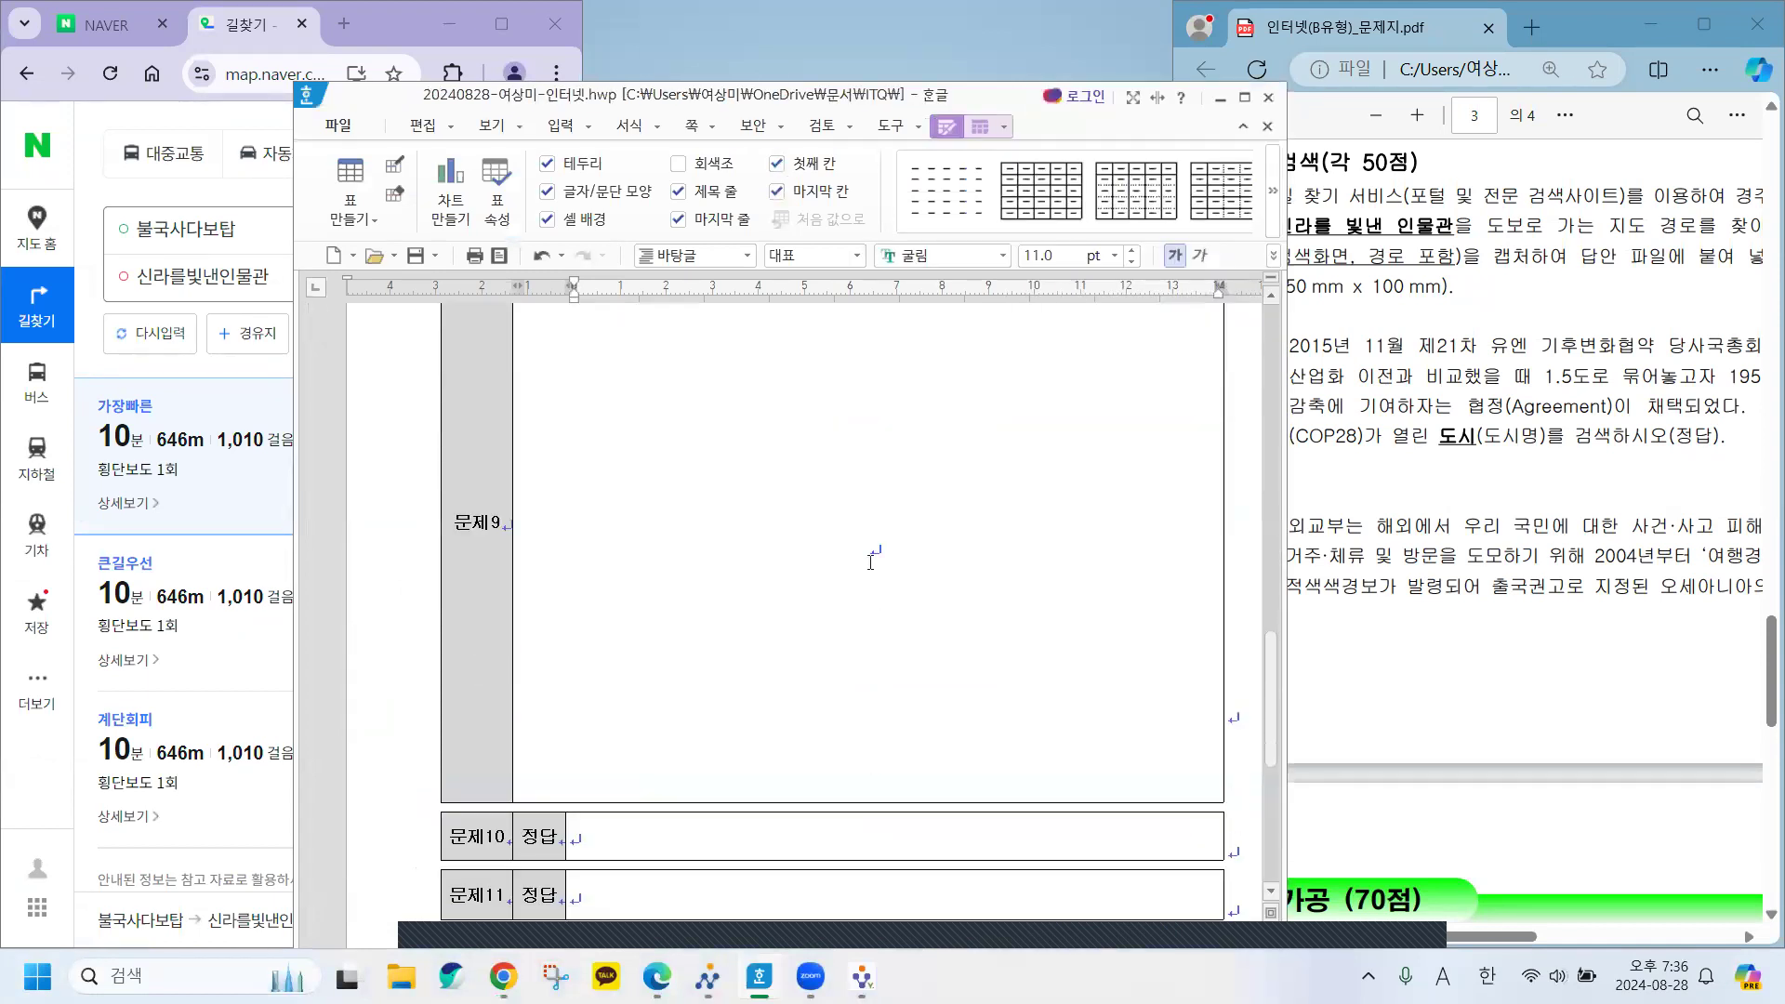
# Paste the 불국사다보탑–신라를빛낸인물관 route screenshot into 문제9 and open its 개체 속성.
pyautogui.click(861, 543)
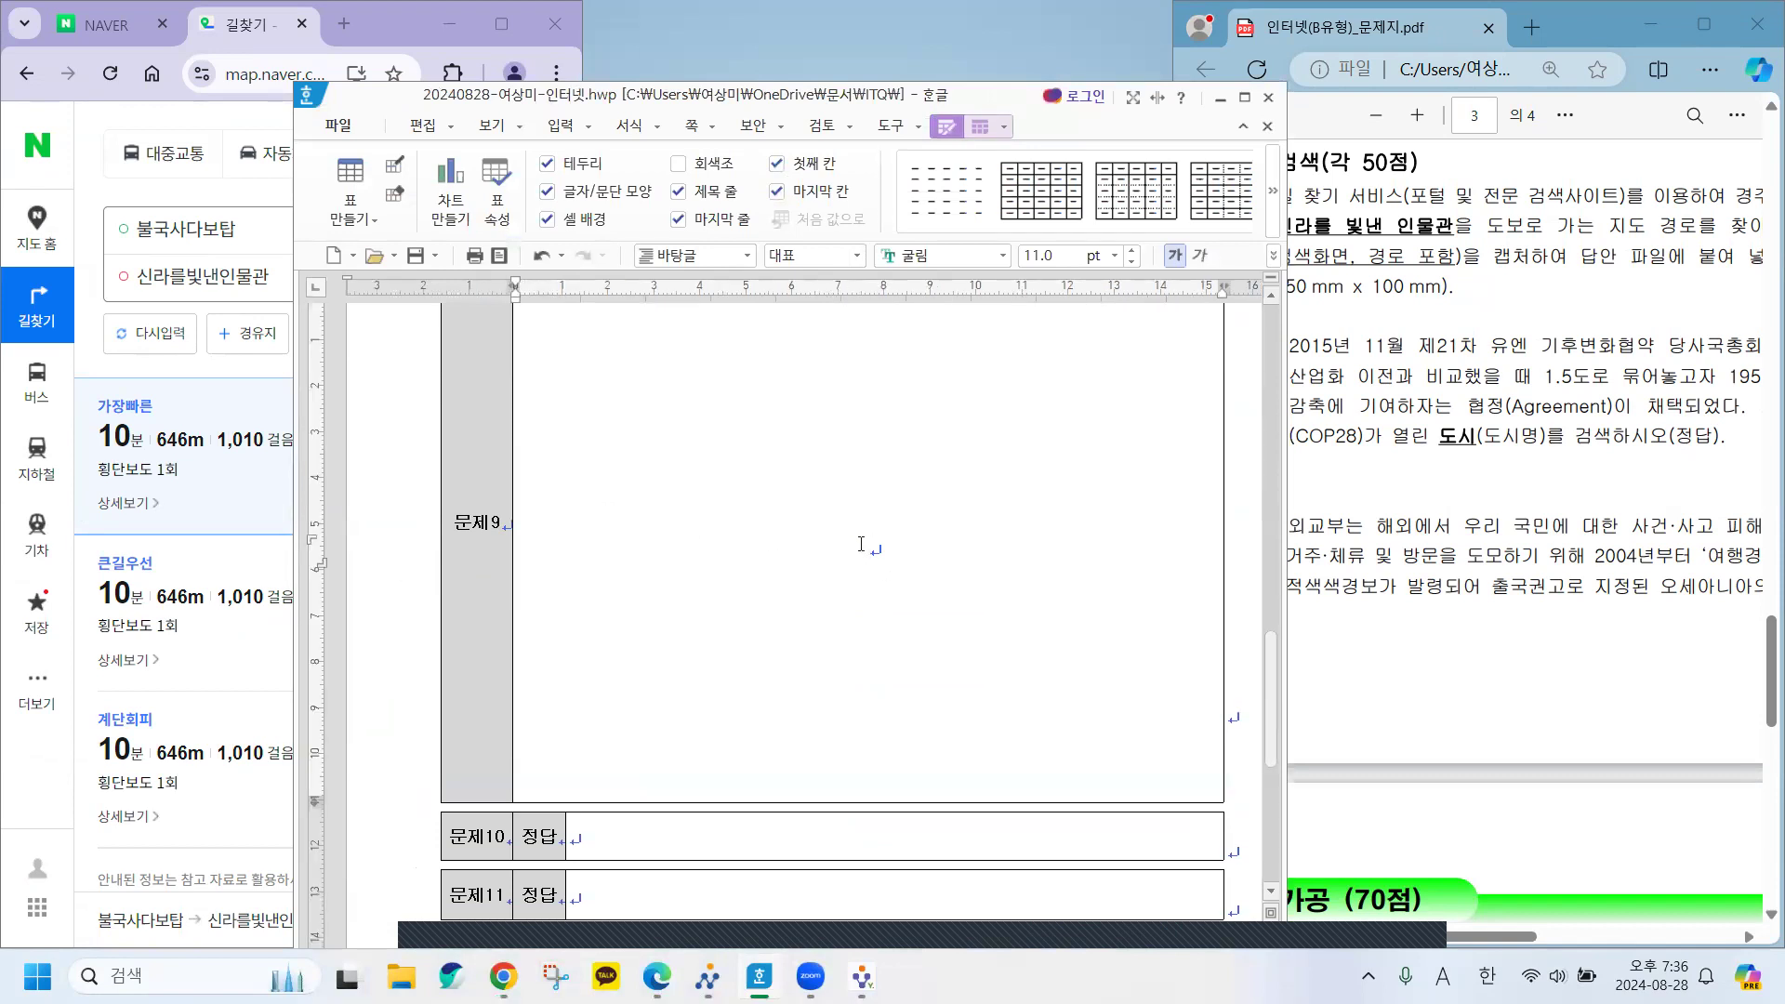
pyautogui.hotkey('ctrl', 'v')
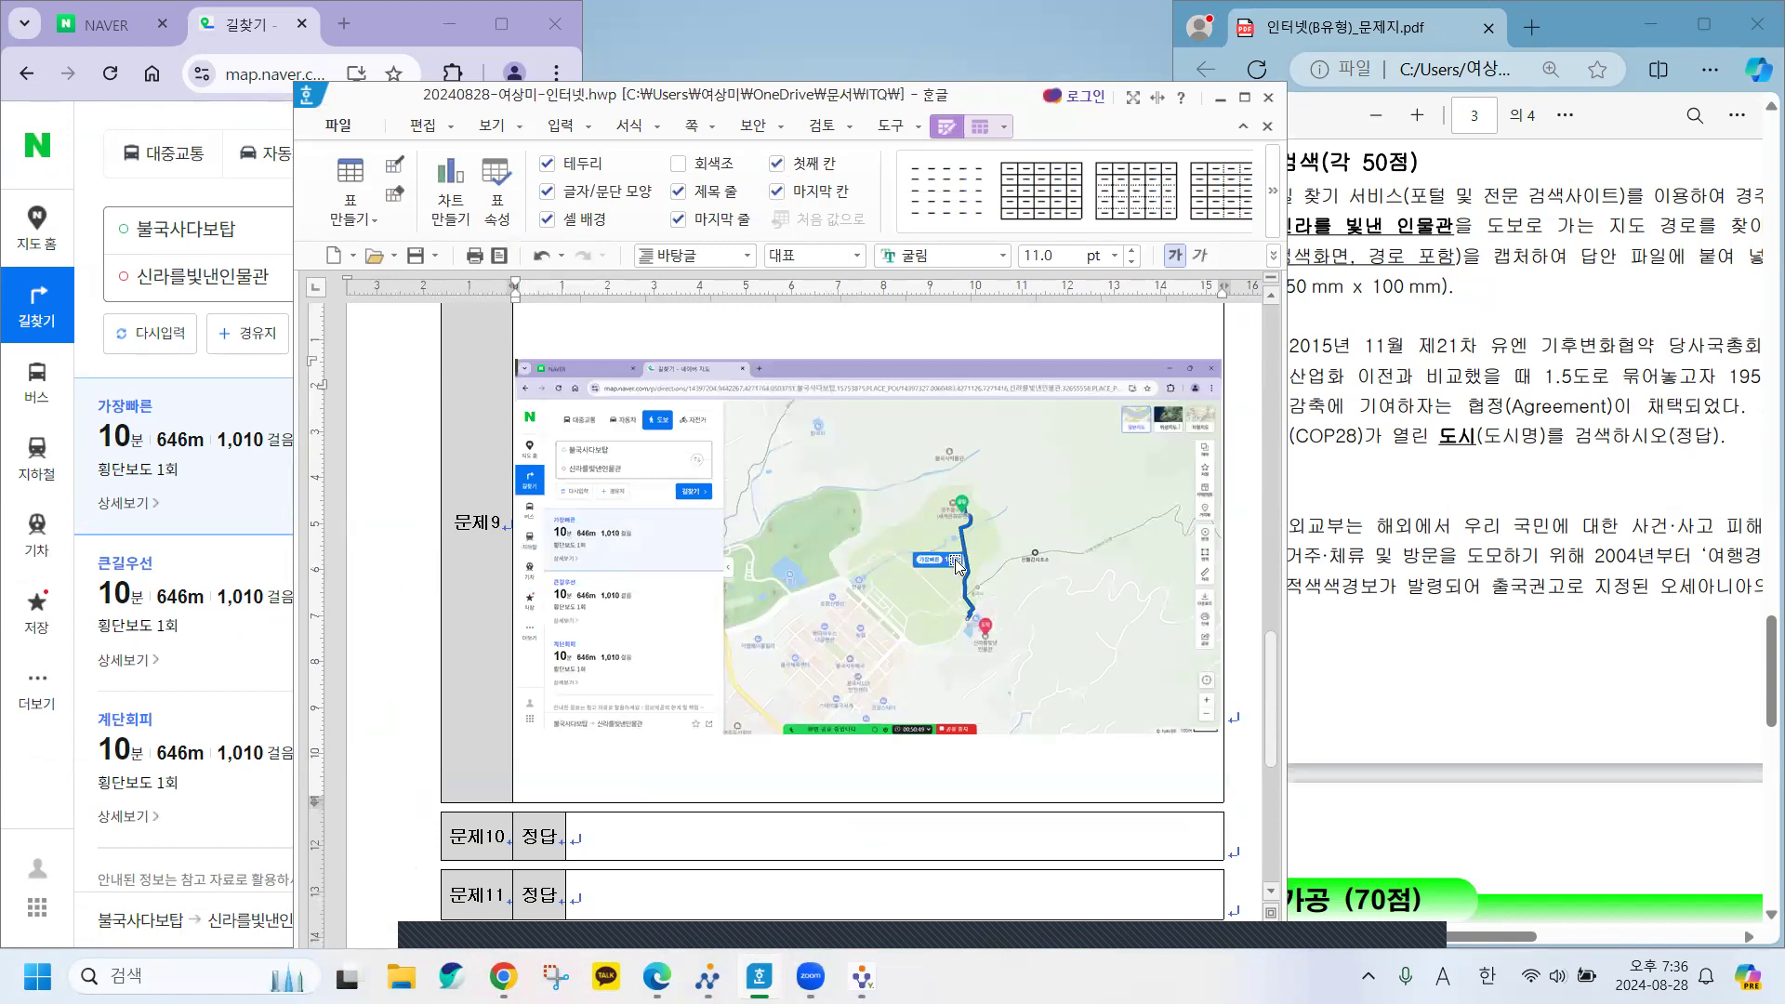
pyautogui.click(904, 509)
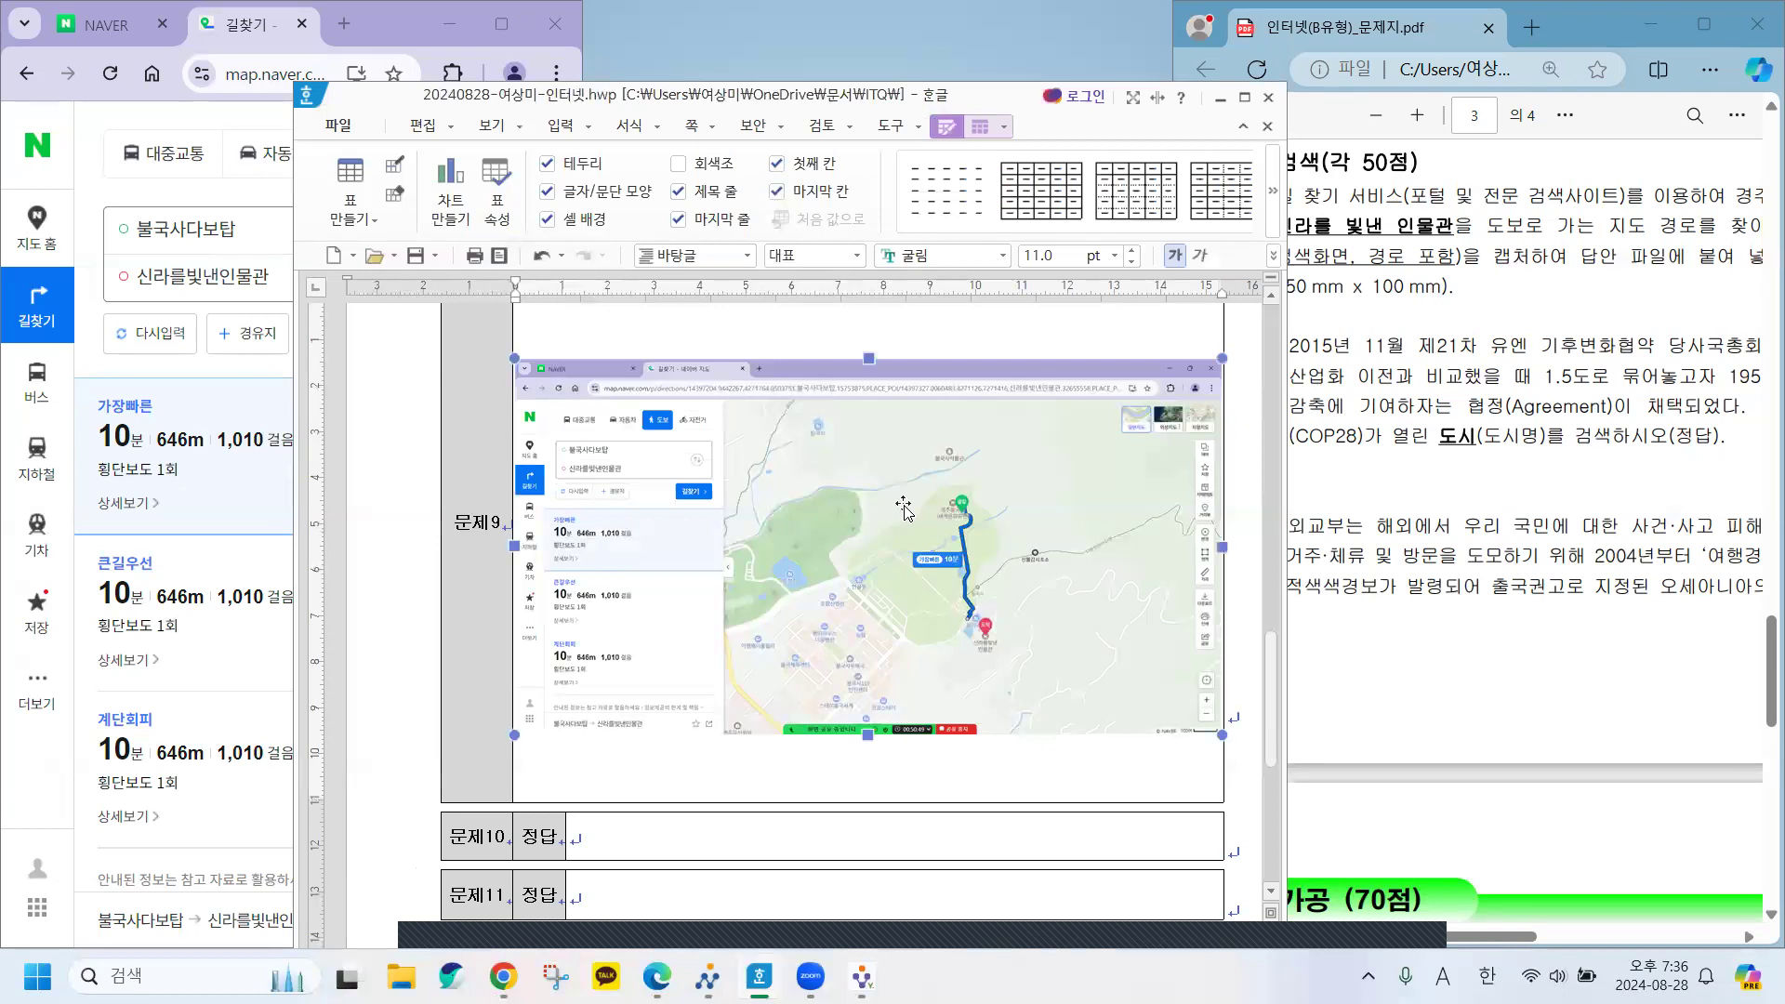
pyautogui.doubleClick(904, 510)
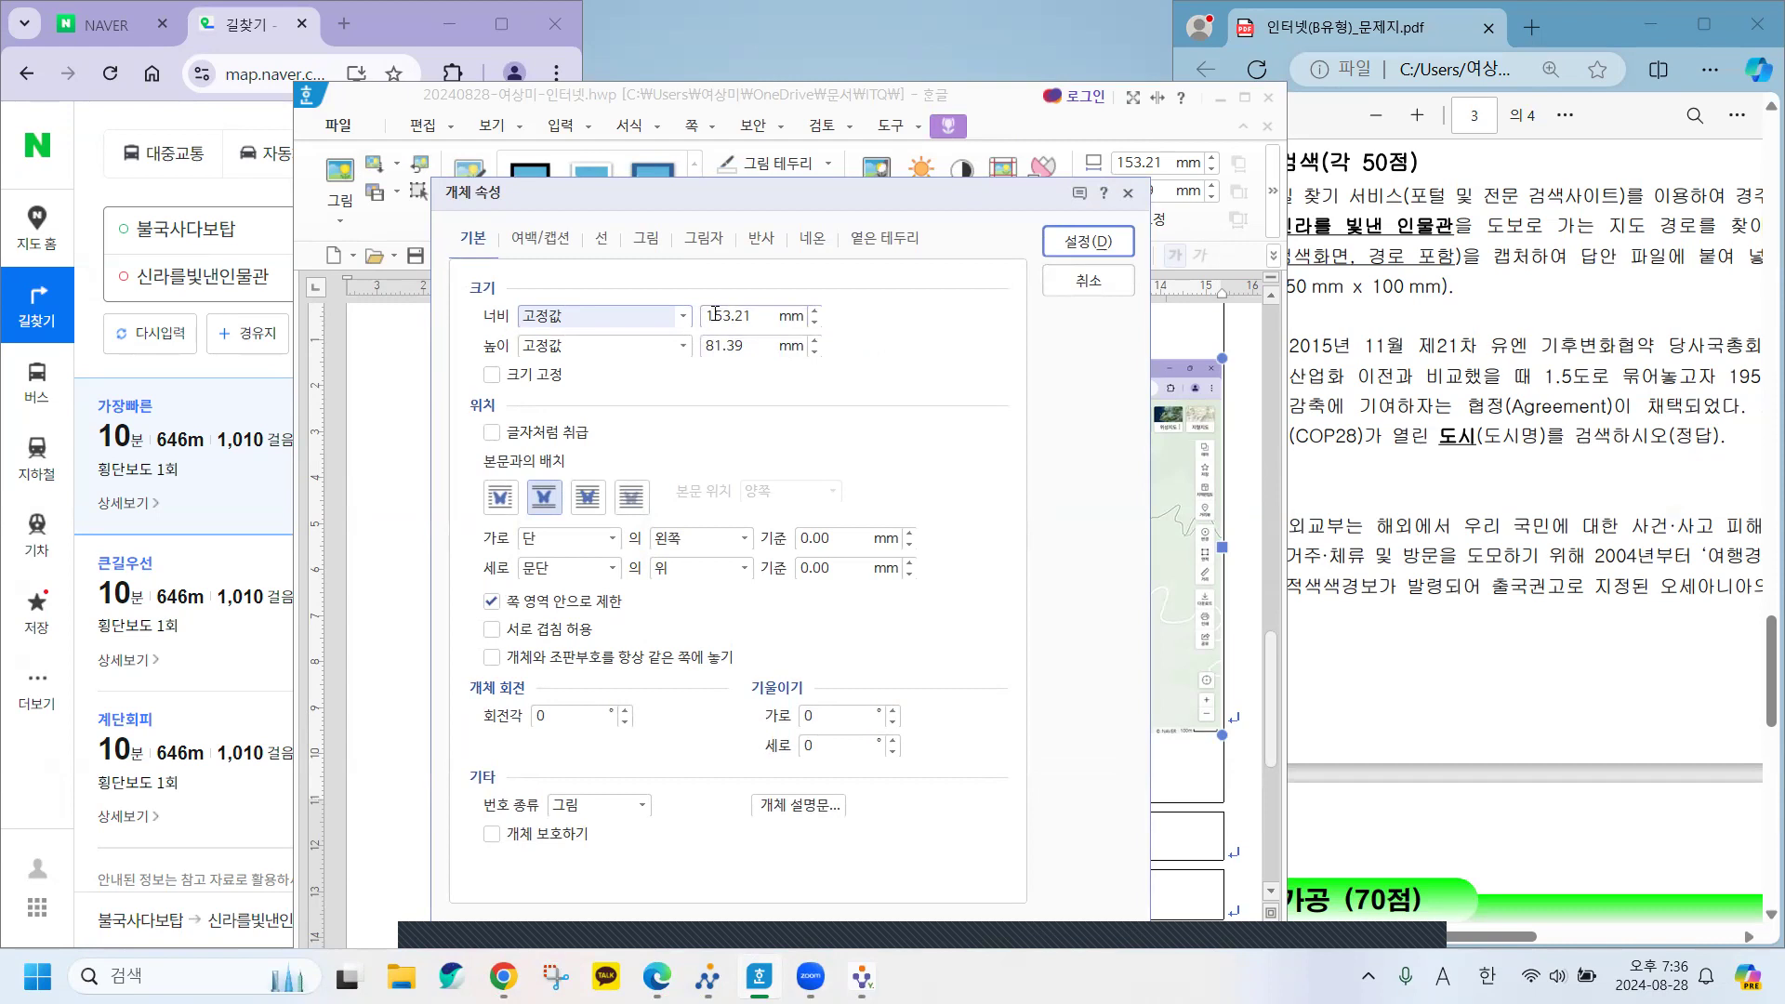
# Resize the 문제9 route picture to 150 mm wide by 100 mm high and lock its size.
pyautogui.click(814, 323)
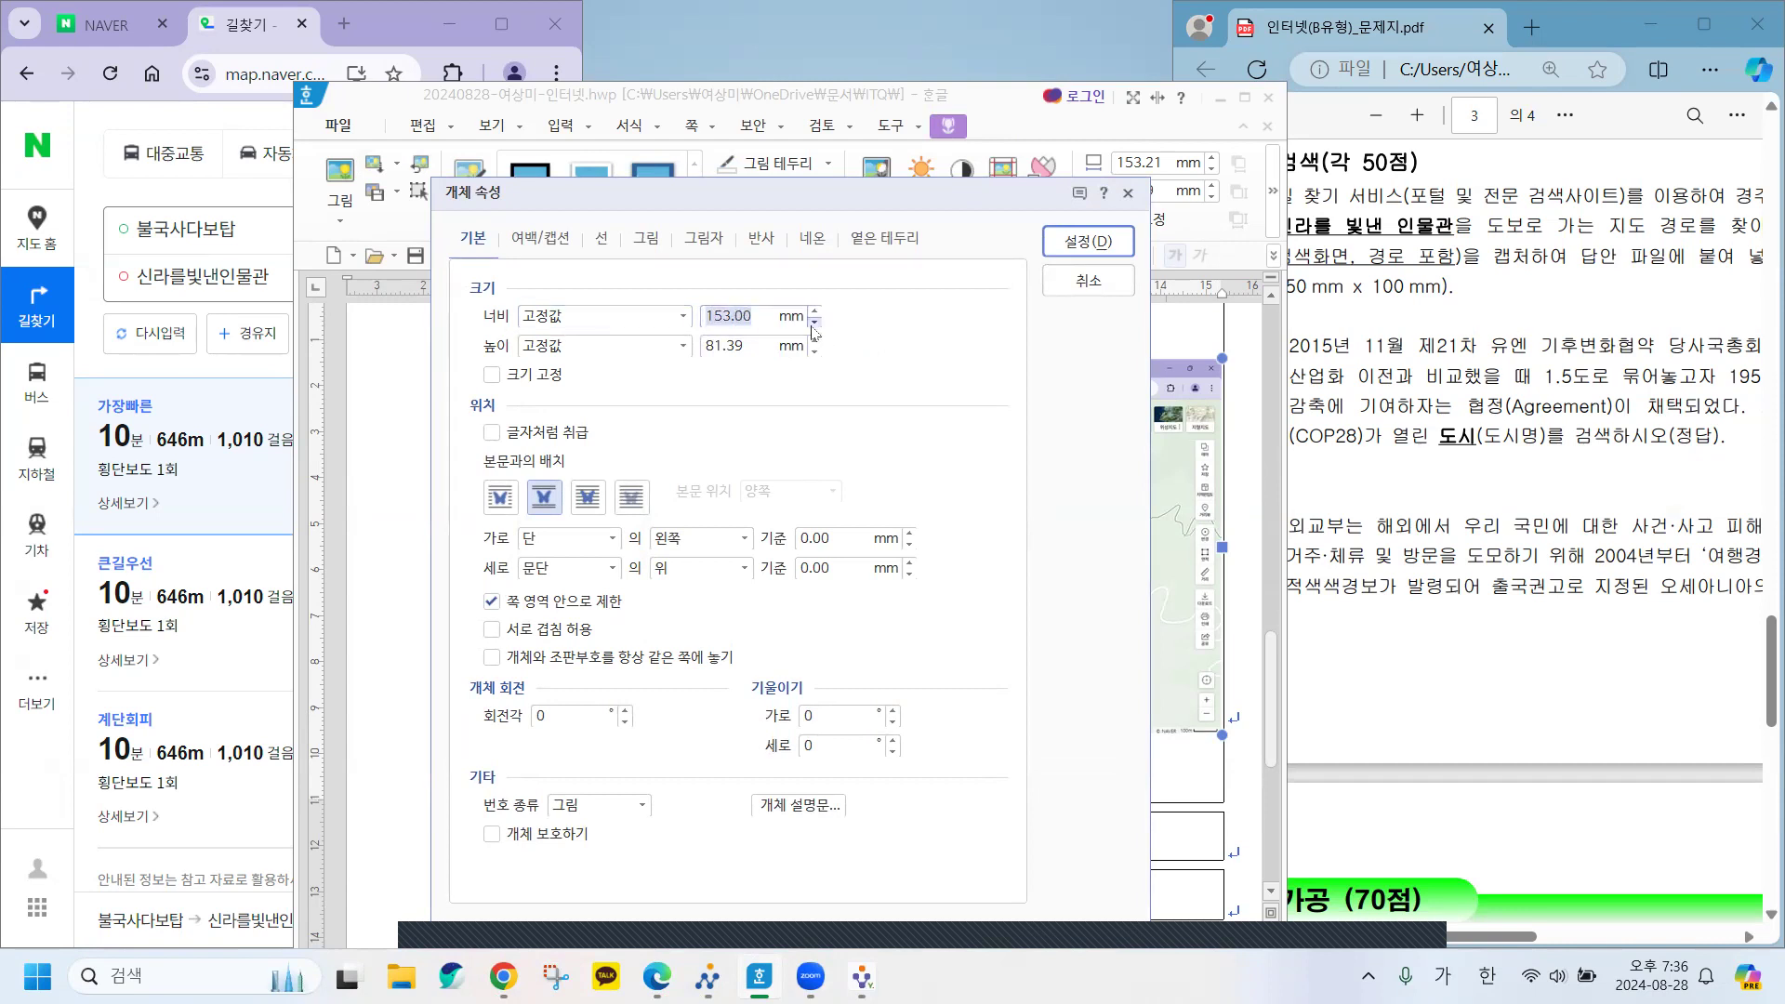
pyautogui.write('05')
pyautogui.press('BackSpace')
pyautogui.press('BackSpace')
pyautogui.press('BackSpace')
pyautogui.click(815, 341)
pyautogui.write('100')
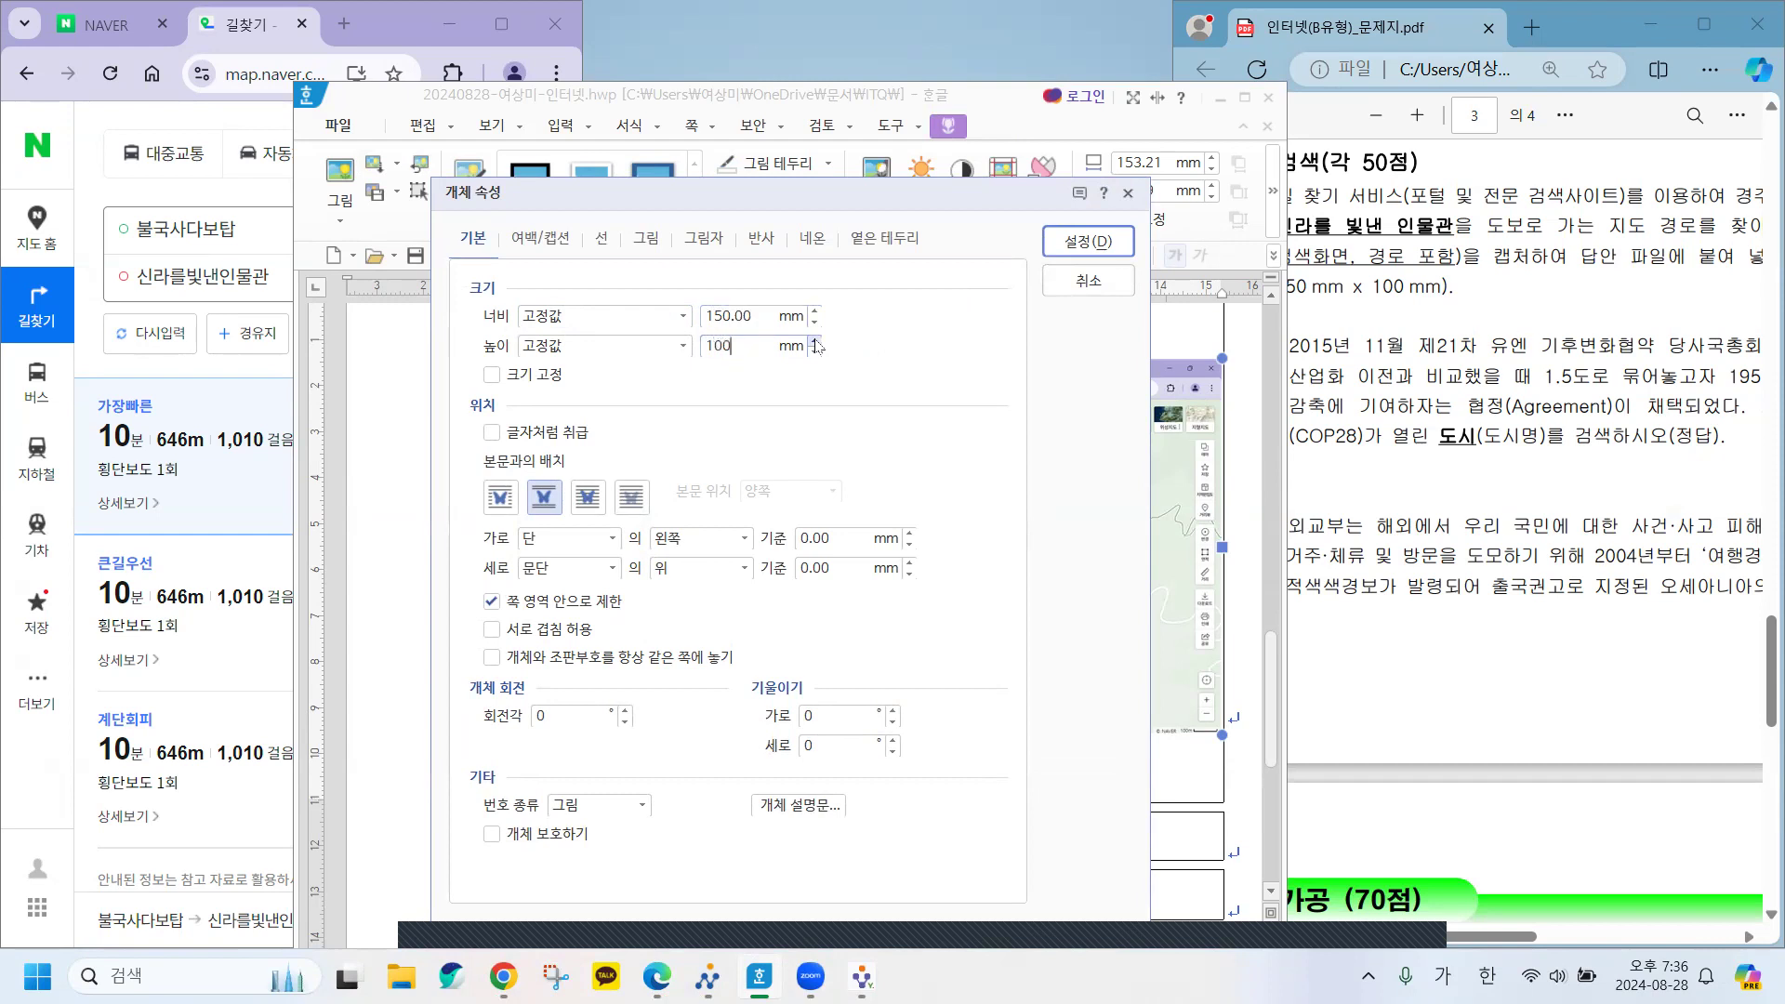
pyautogui.click(492, 376)
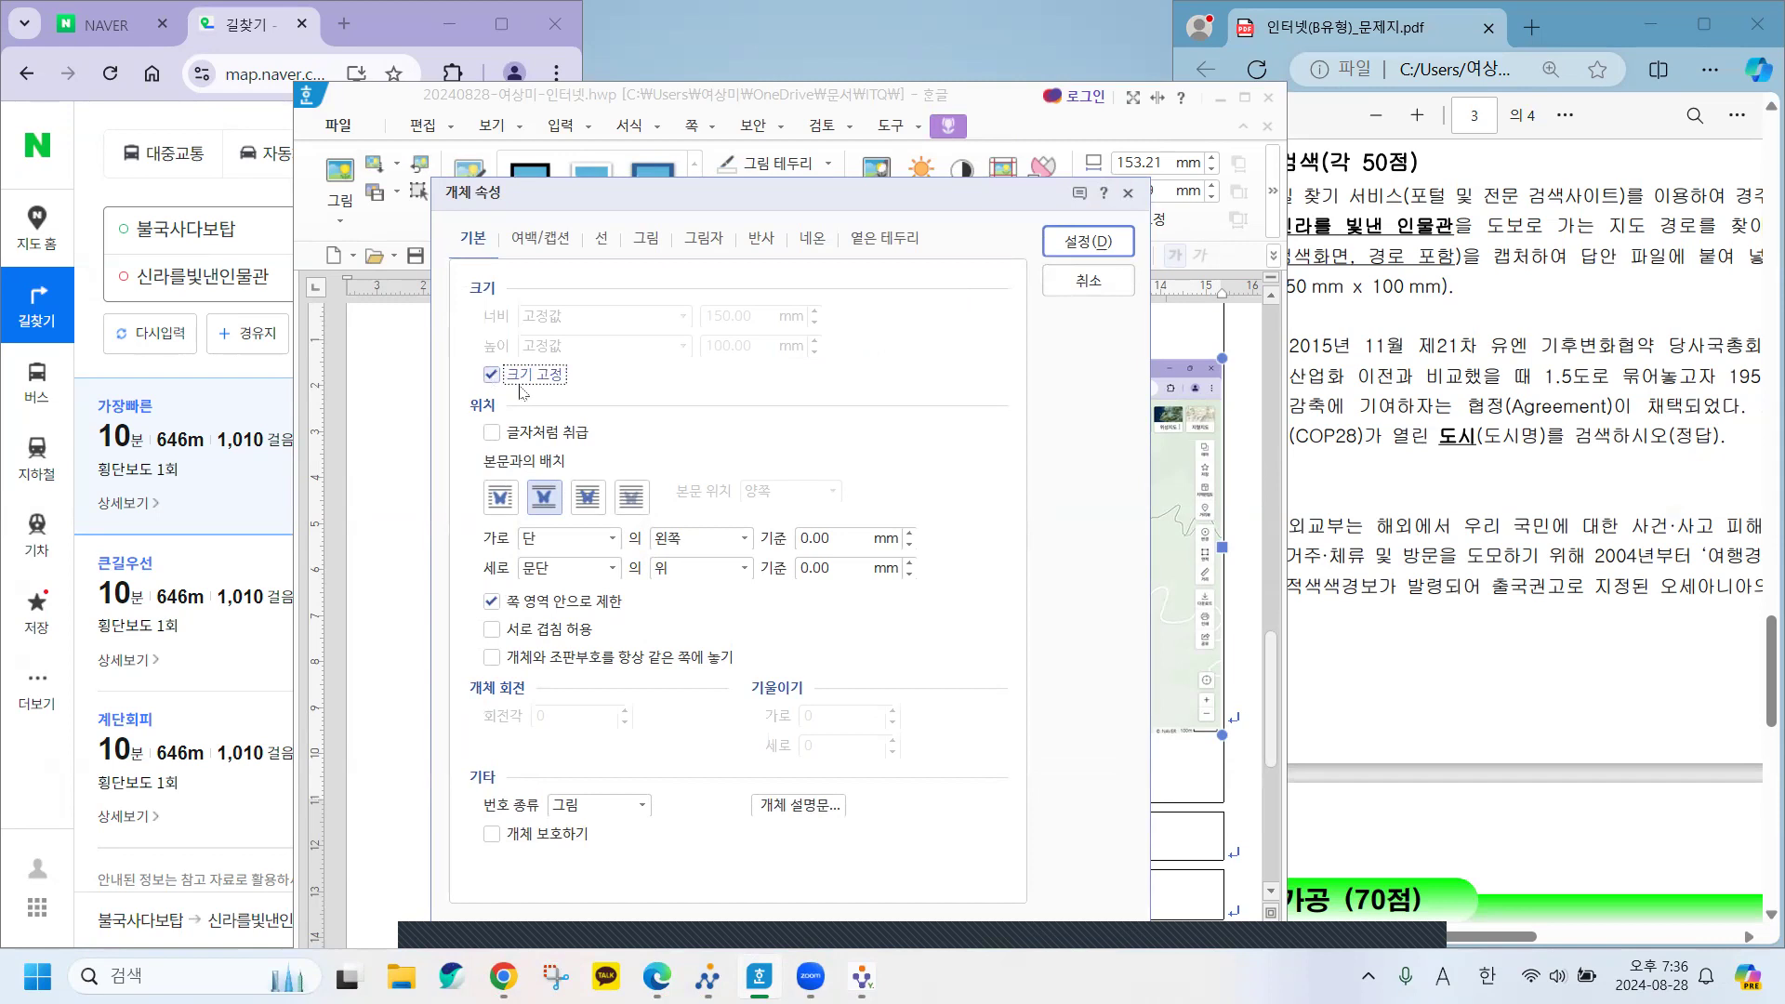
pyautogui.click(1074, 245)
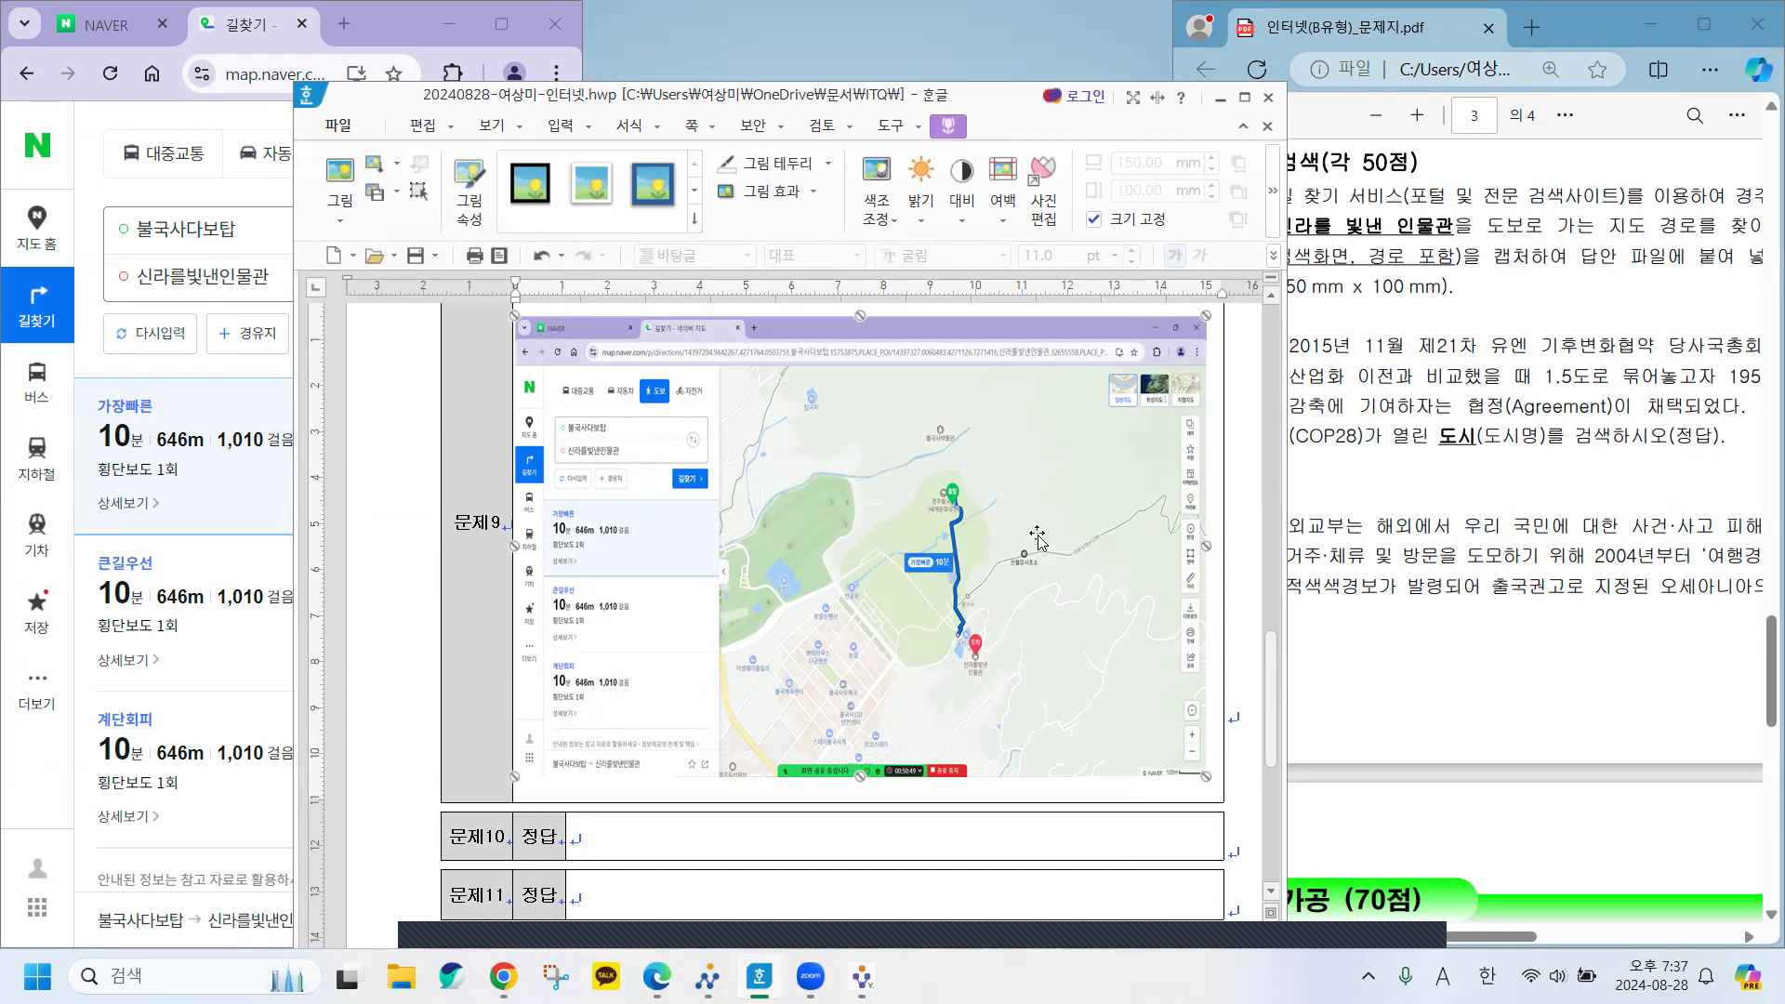
# Close the directions tab and snap Chrome beside a widened exam PDF window.
pyautogui.click(1220, 98)
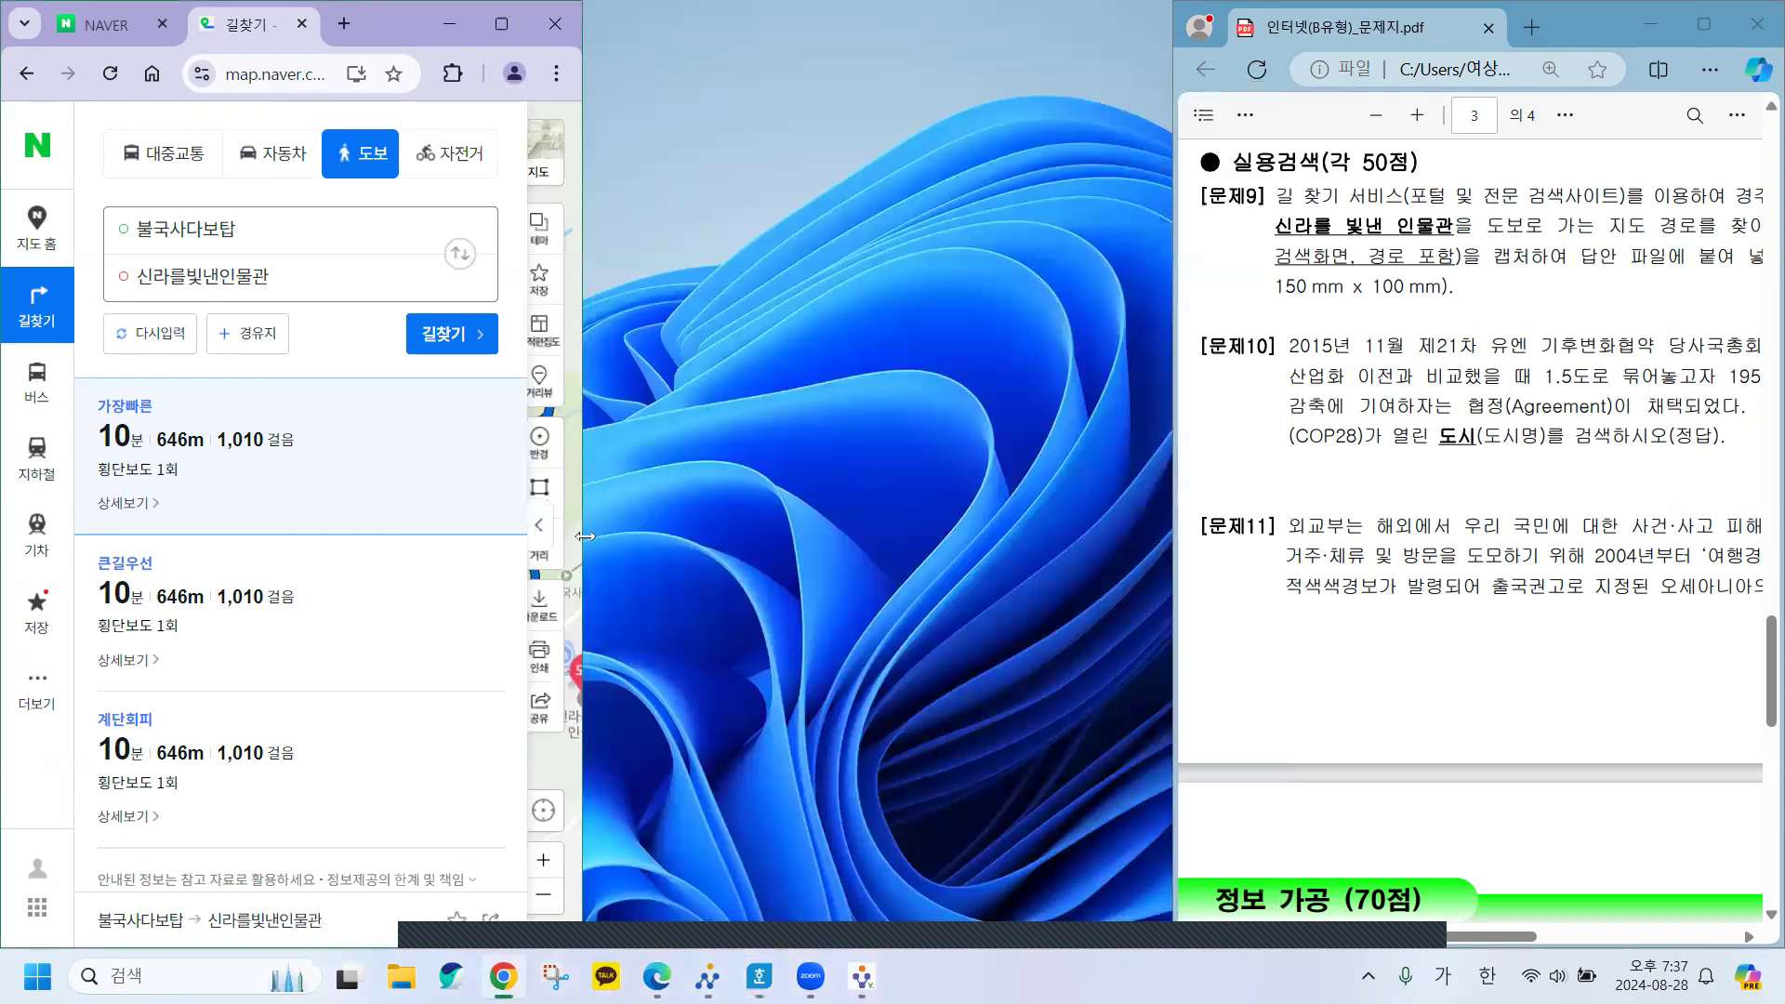
pyautogui.moveTo(584, 537); pyautogui.dragTo(1133, 536)
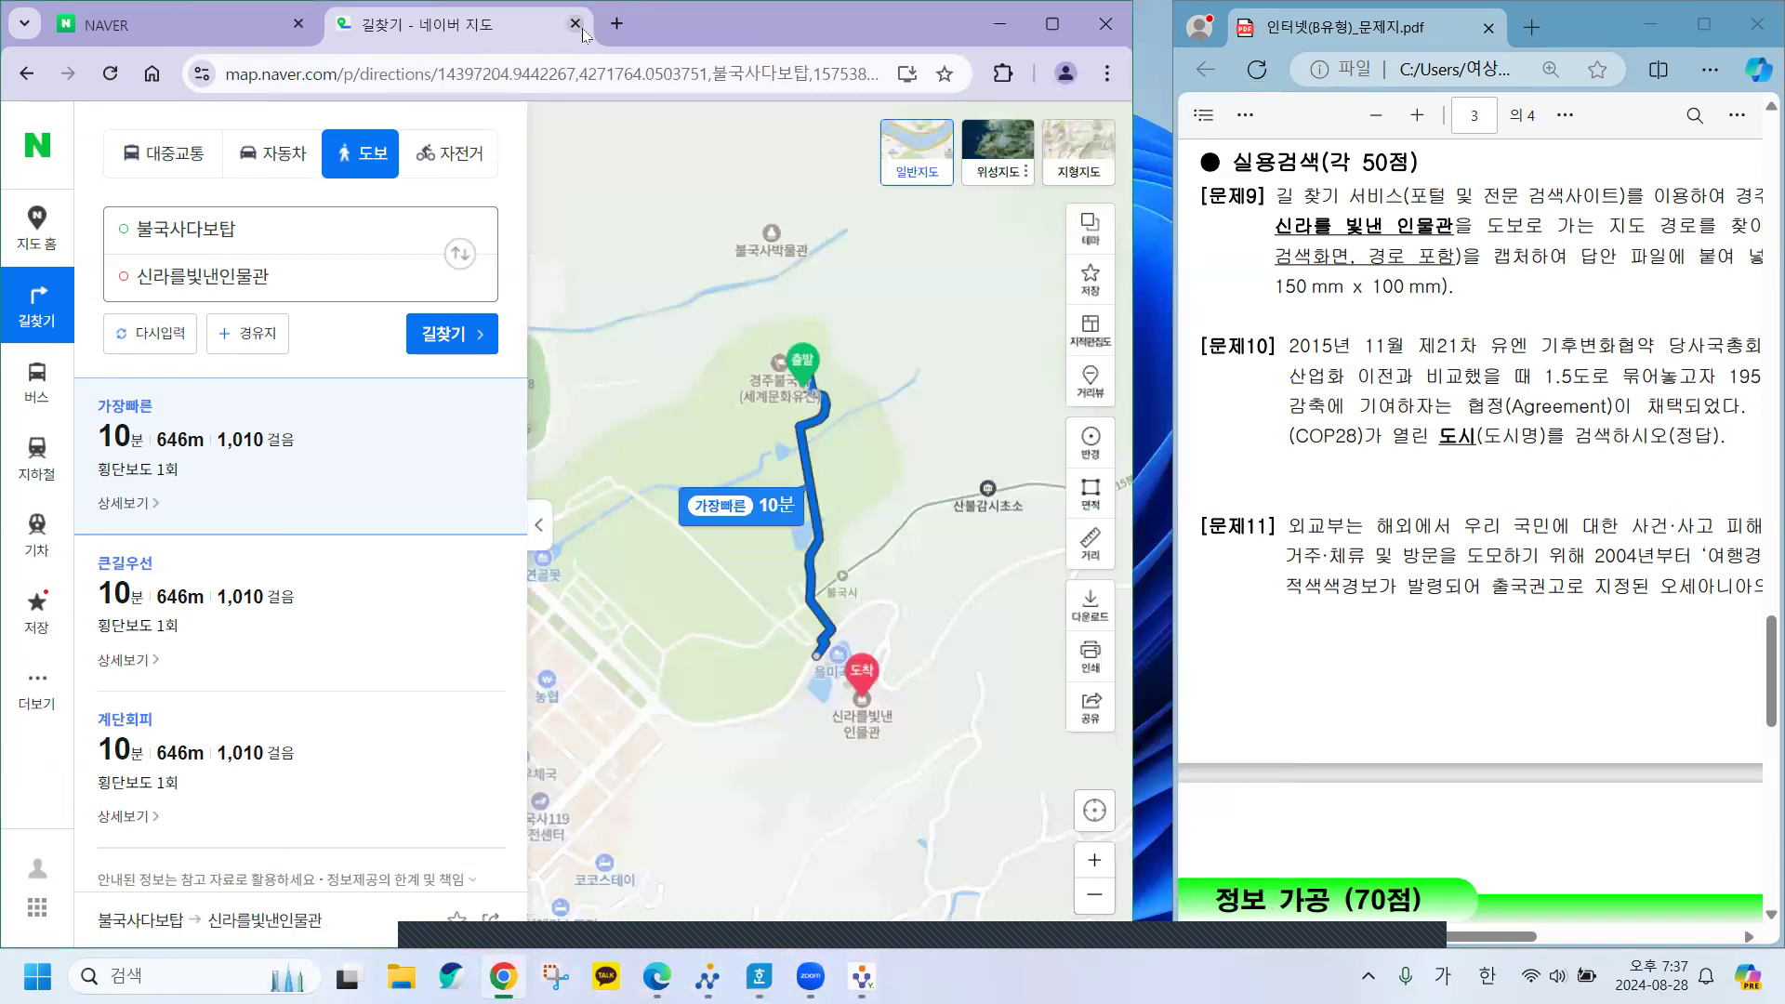
pyautogui.click(576, 24)
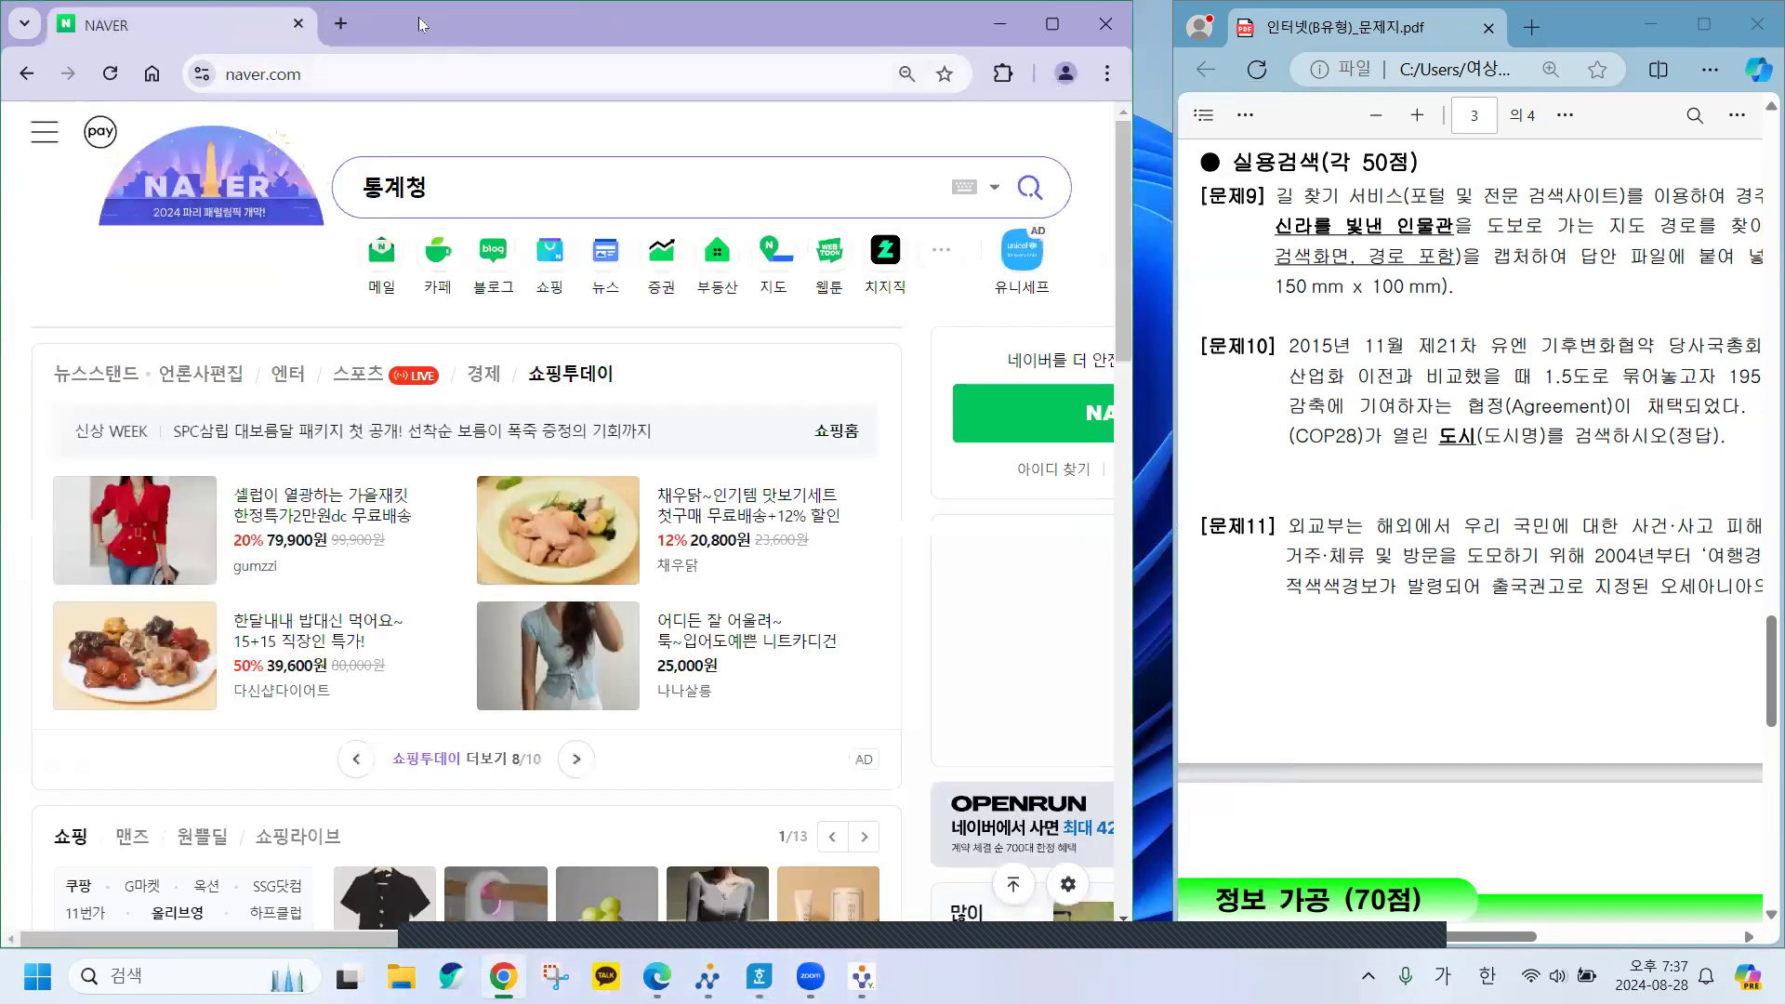
pyautogui.moveTo(419, 25); pyautogui.dragTo(2, 372)
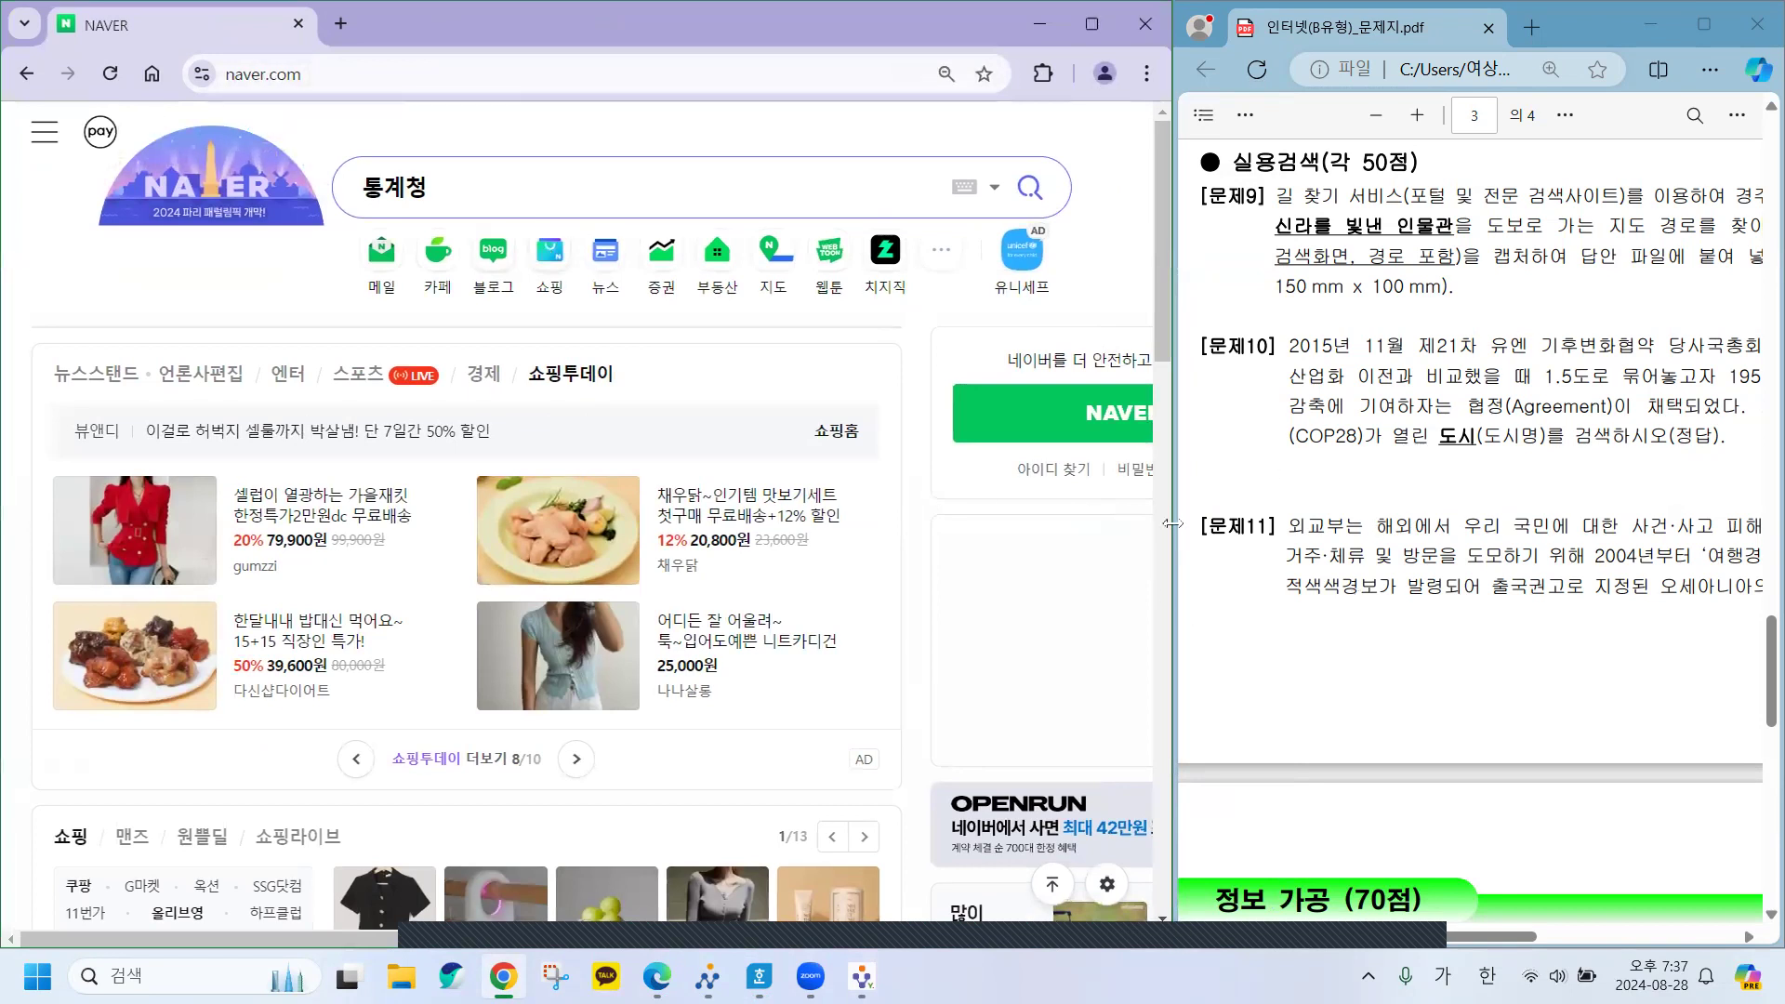
pyautogui.moveTo(1172, 533); pyautogui.dragTo(699, 525)
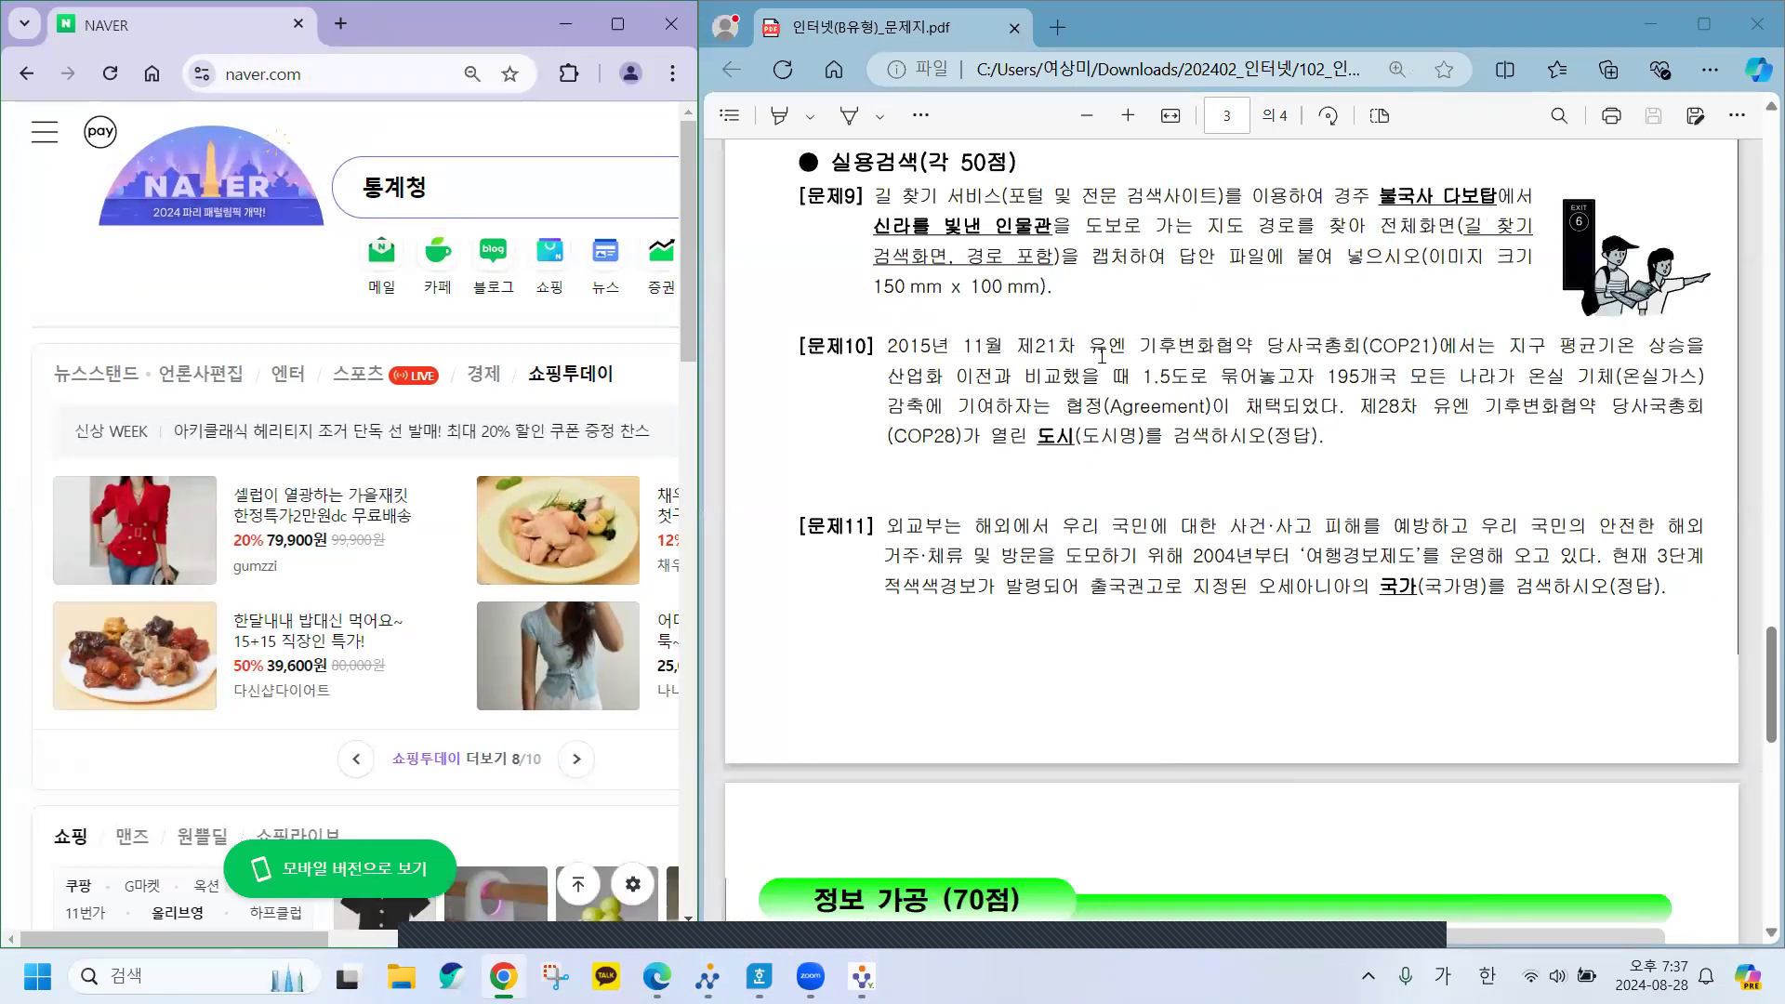
# Select the COP28 host-city wording in 문제10 of the PDF.
pyautogui.doubleClick(1139, 345)
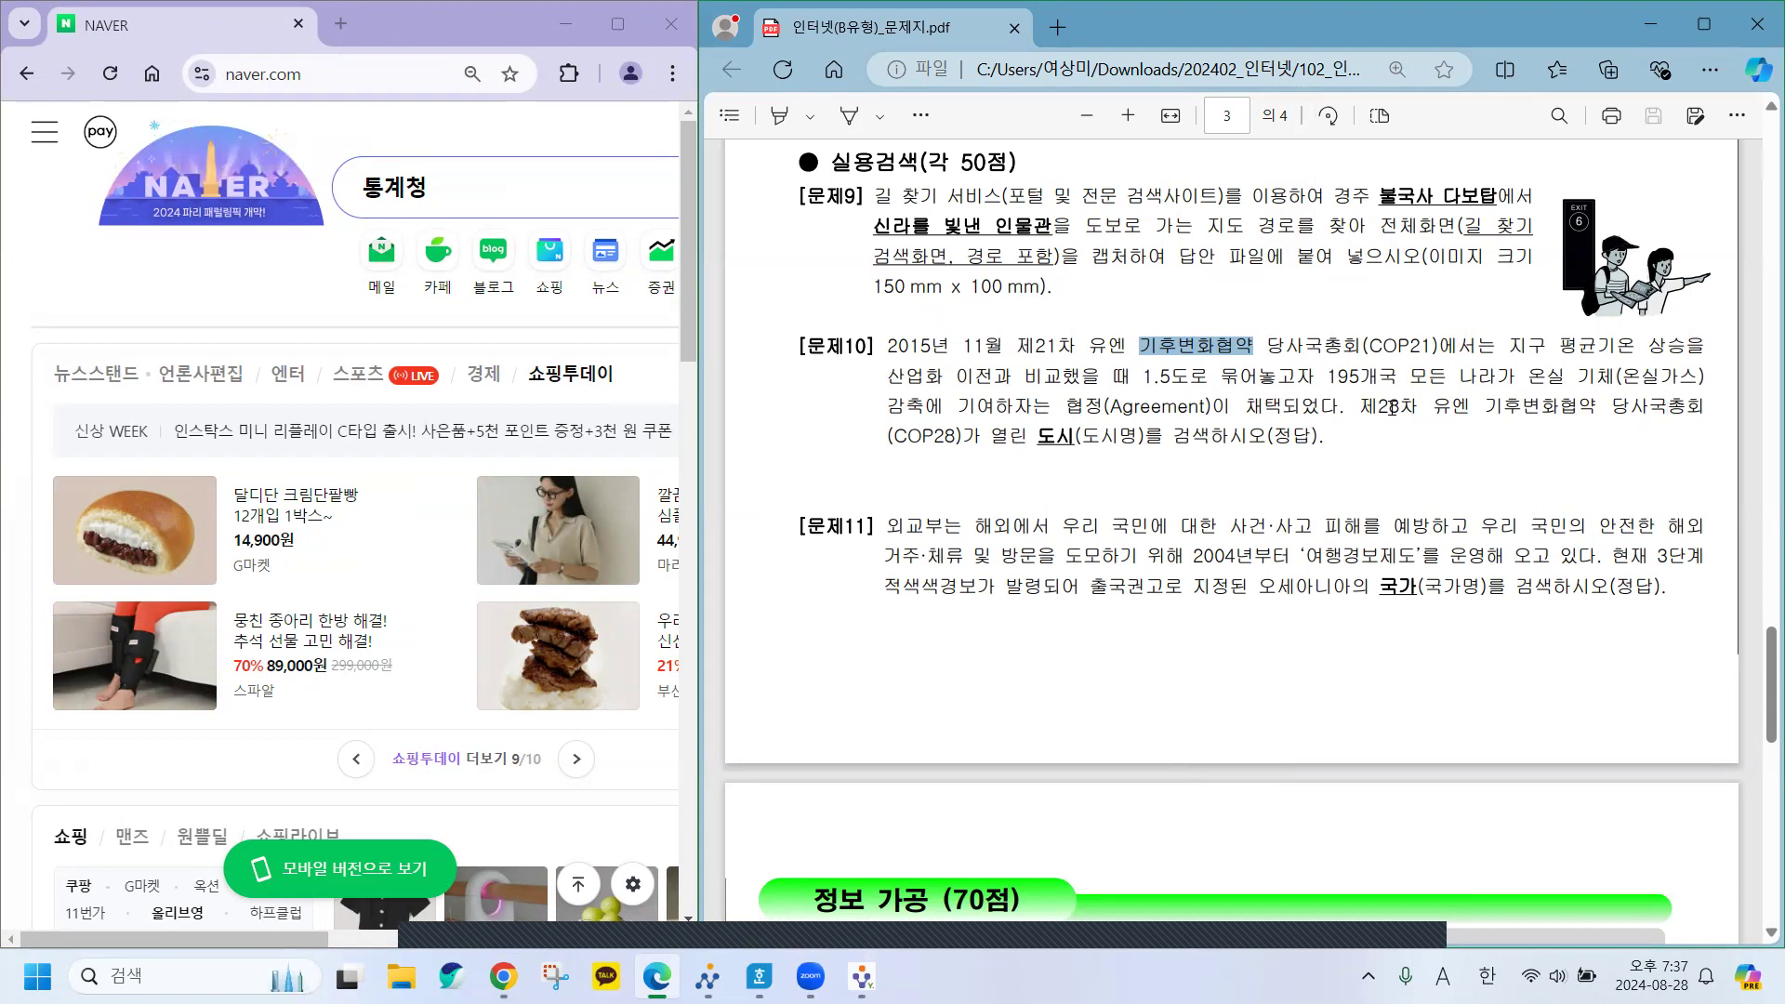
pyautogui.moveTo(1379, 406); pyautogui.dragTo(1076, 436)
pyautogui.hotkey('ctrl', 'c')
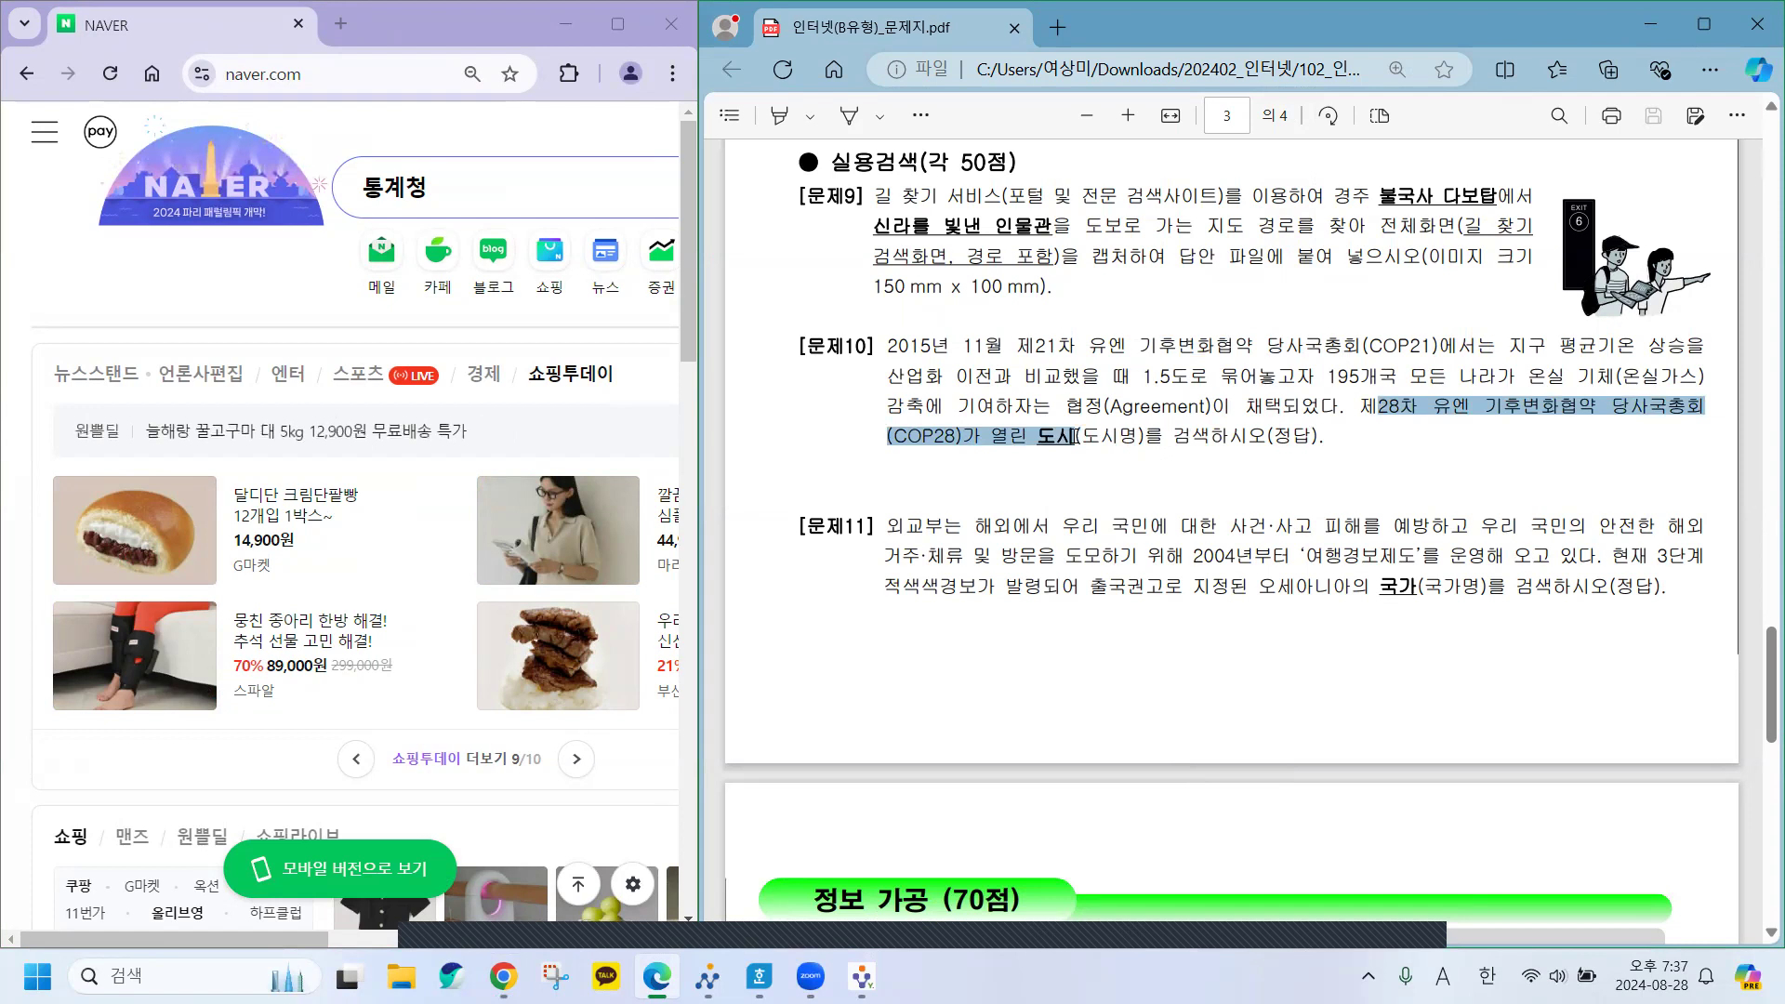
pyautogui.click(1087, 564)
# Delete the old 통계청 query from the Naver search box.
pyautogui.click(469, 187)
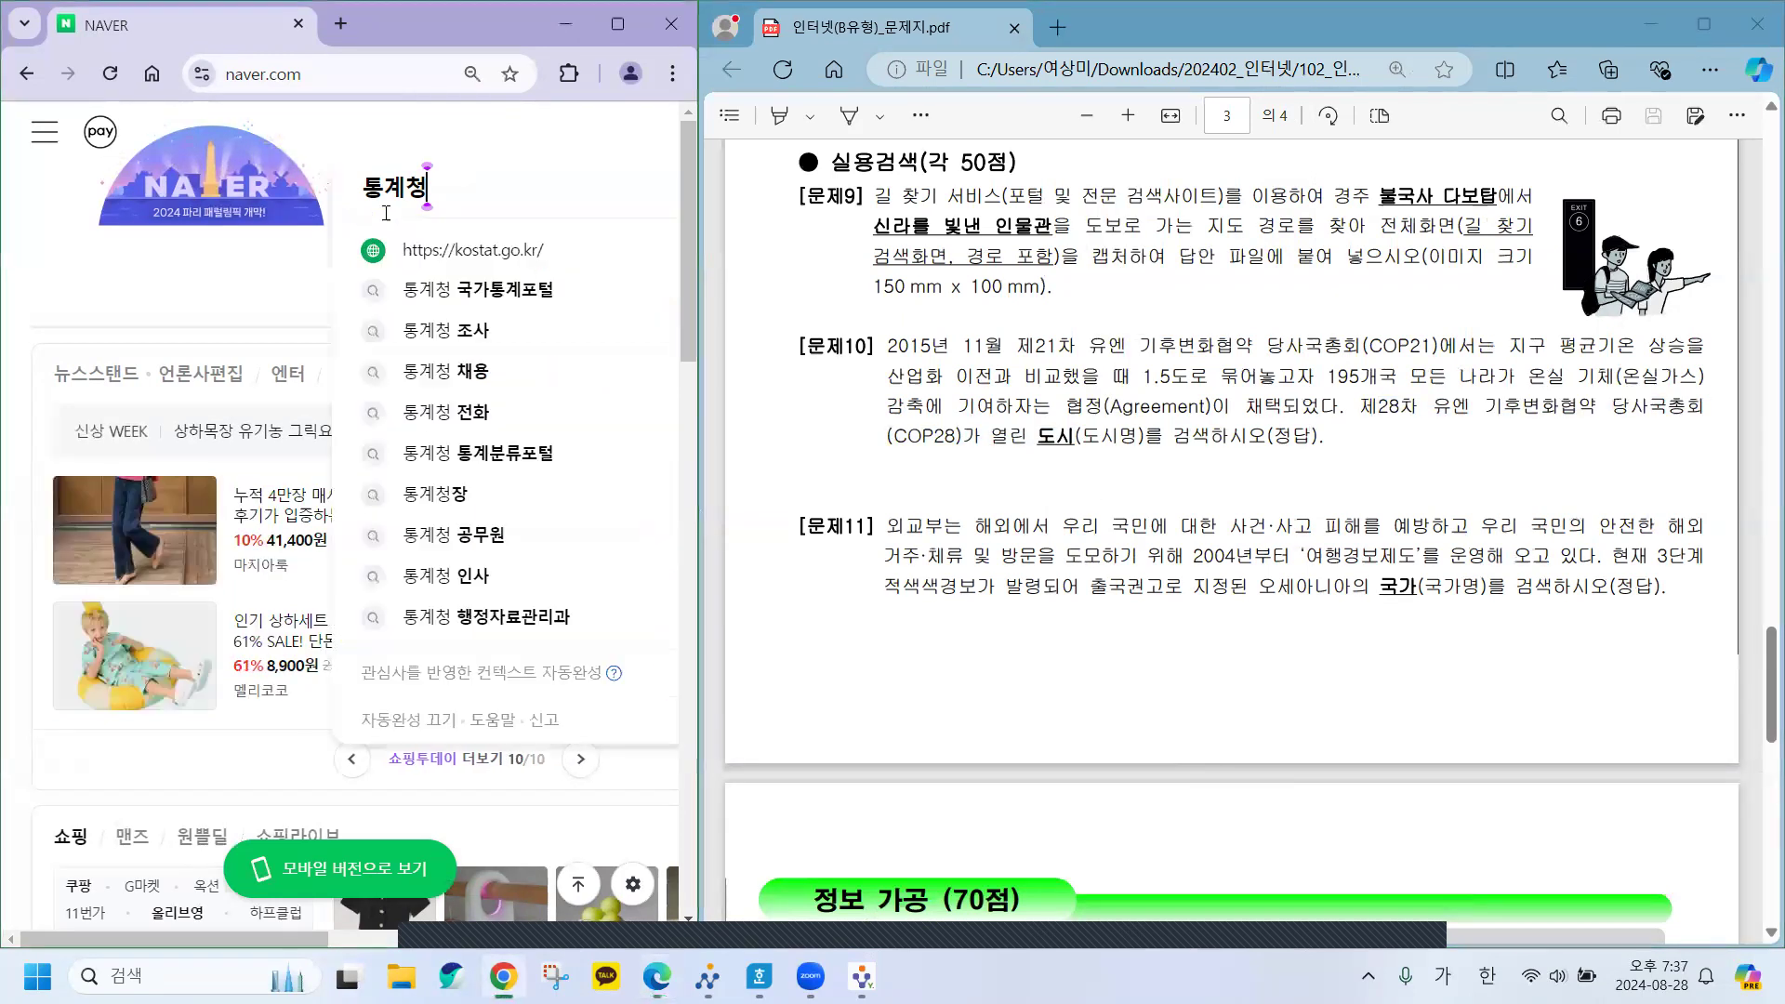
pyautogui.moveTo(470, 186); pyautogui.dragTo(350, 196)
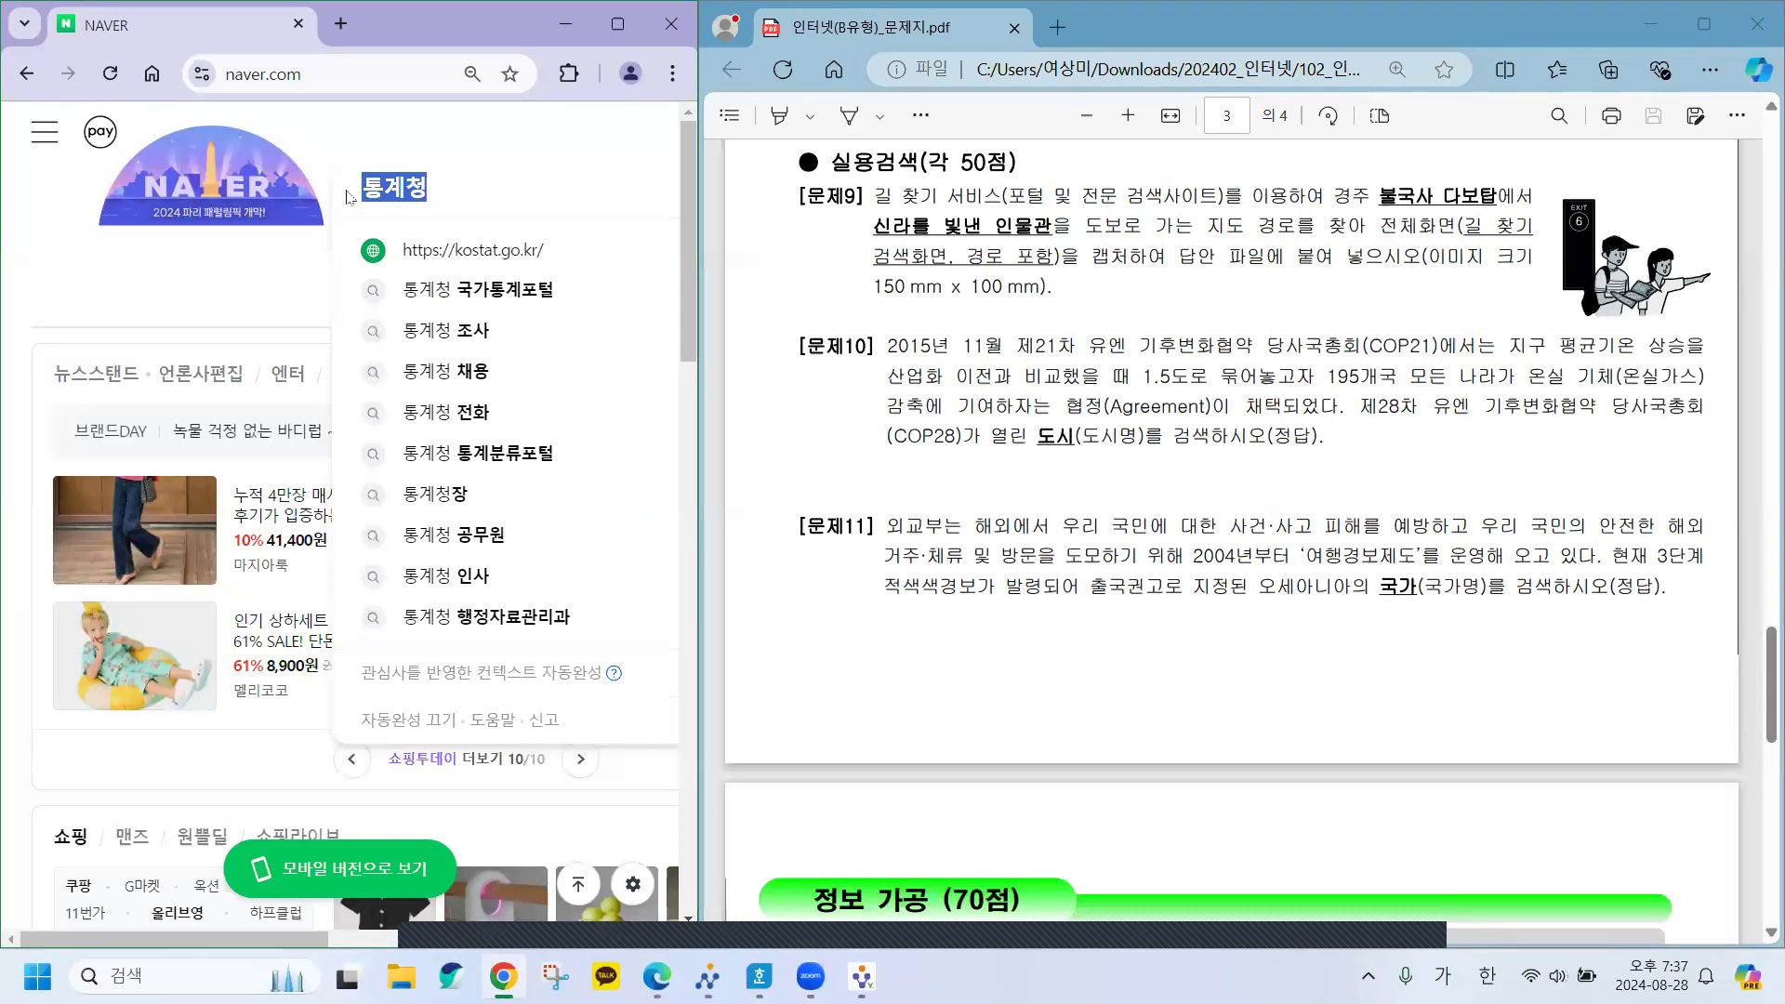
pyautogui.press('BackSpace')
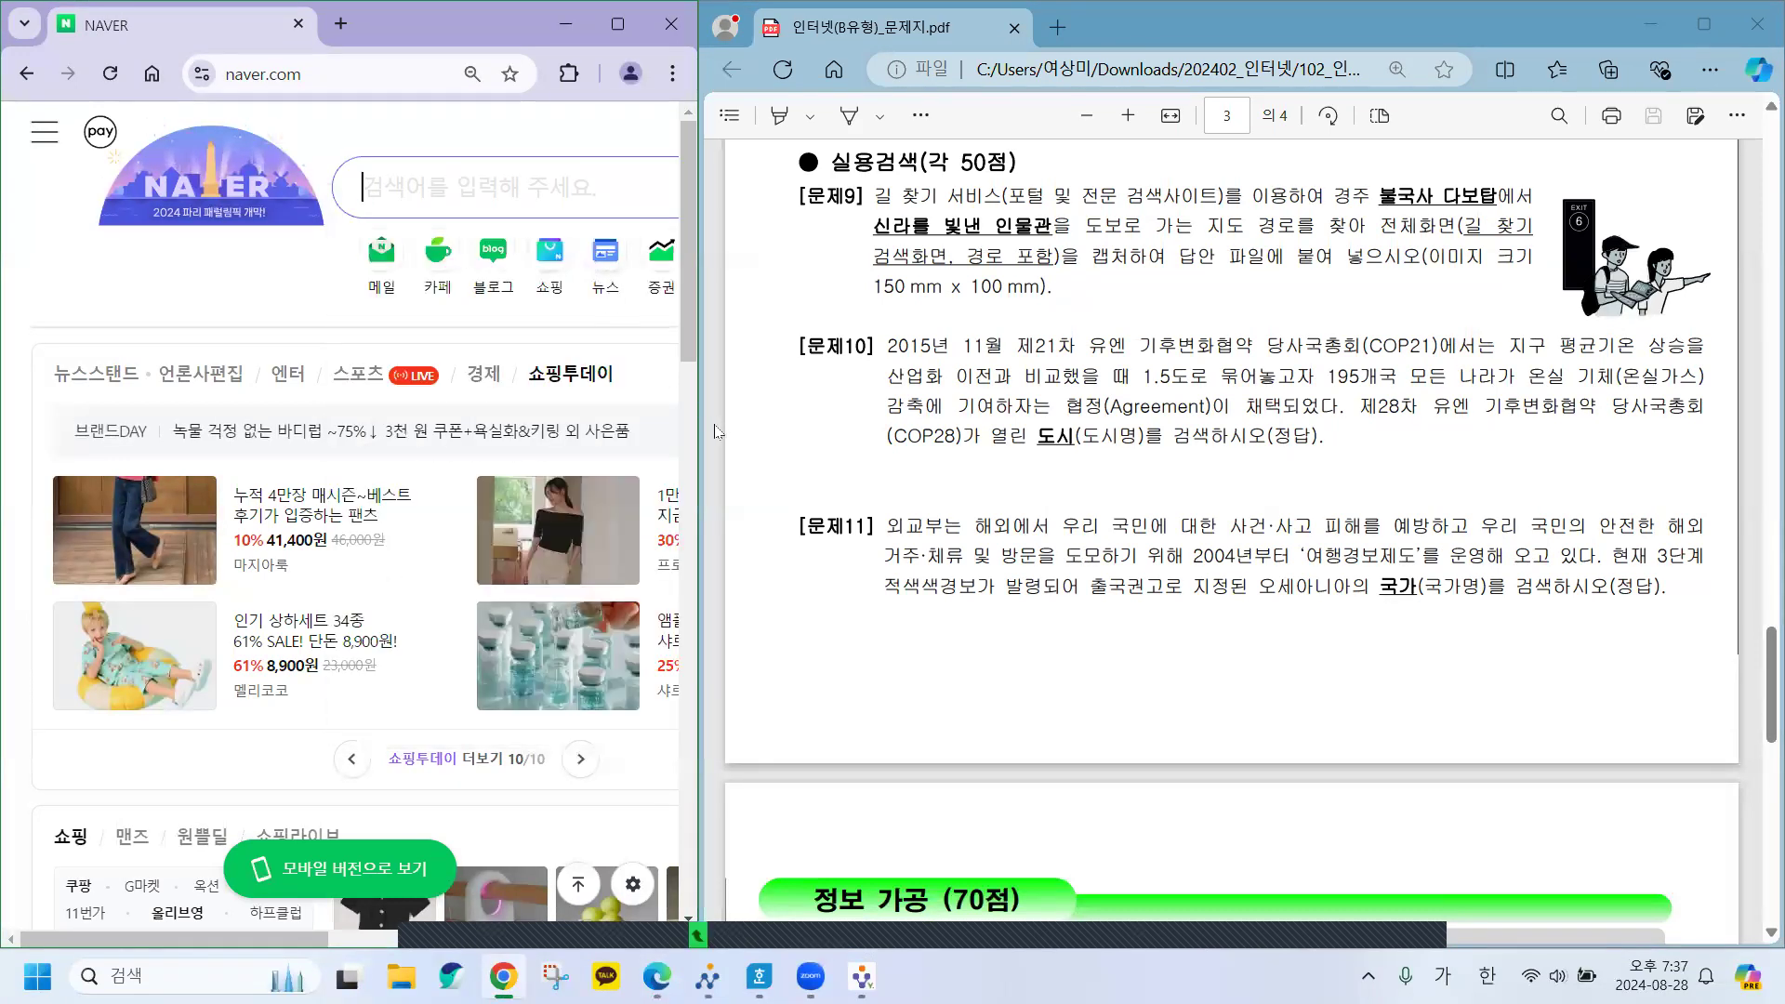
# Widen the PDF, copy 문제10's text from 제28차 to 도시, and focus the empty Naver box.
pyautogui.moveTo(700, 426); pyautogui.dragTo(1173, 427)
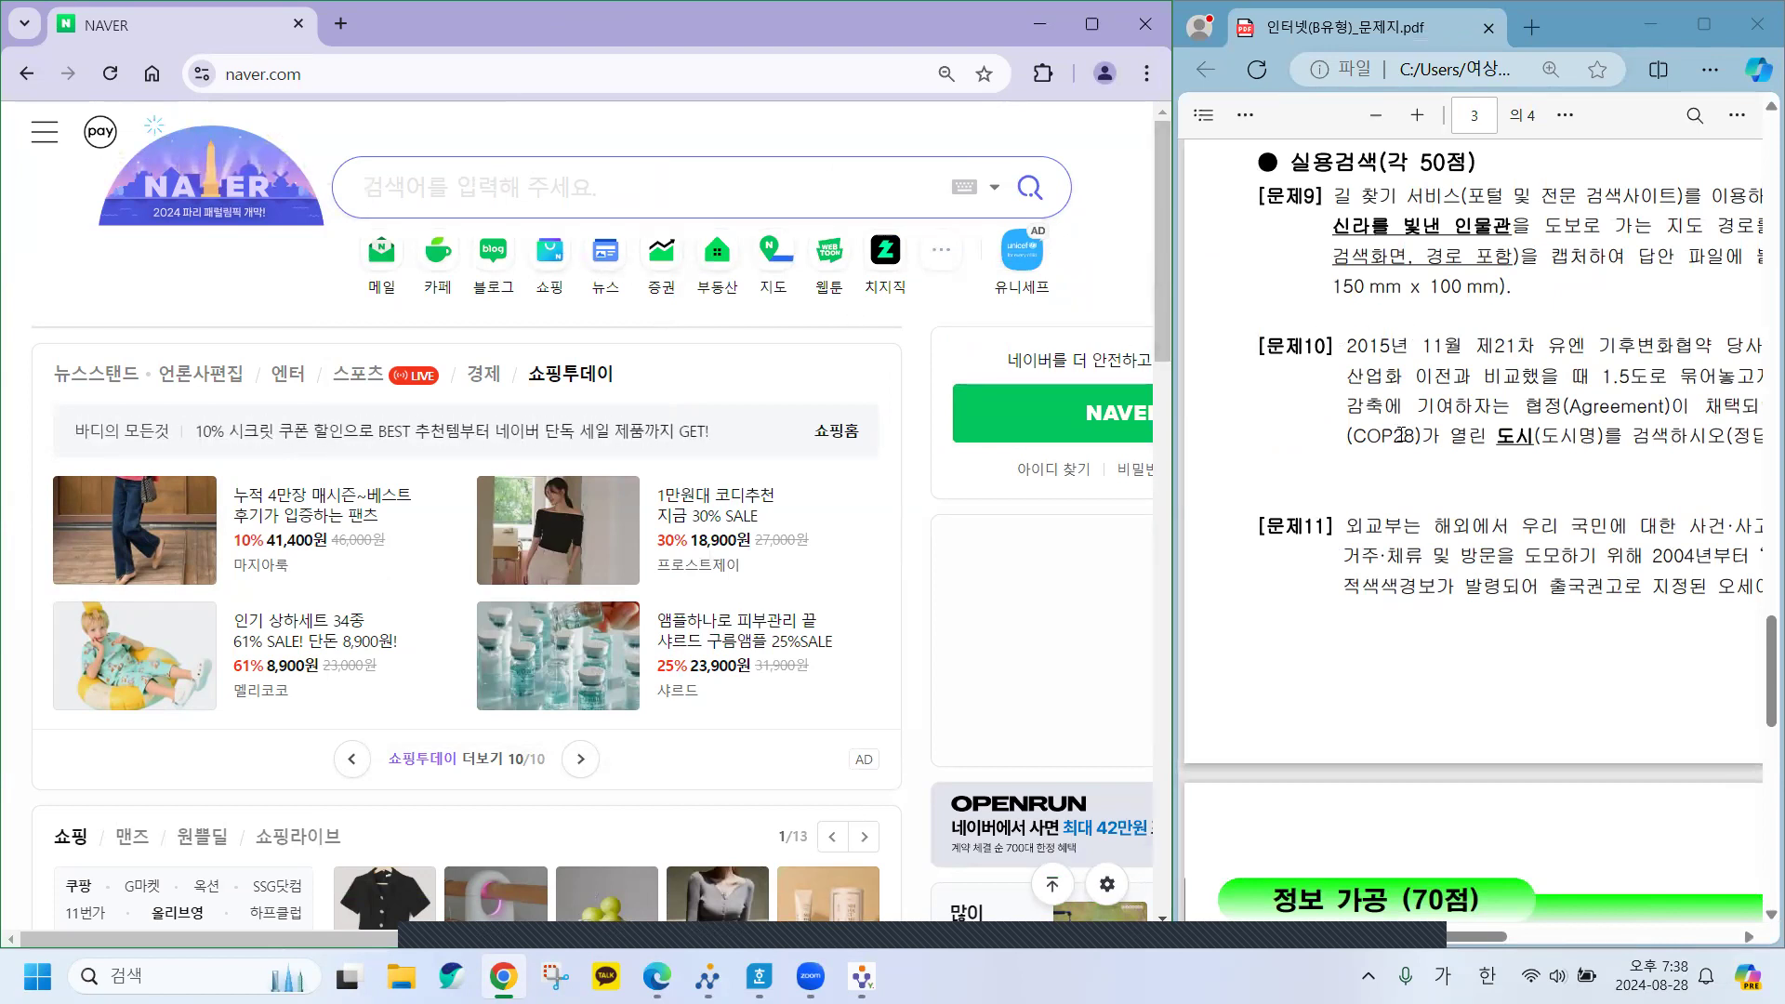
pyautogui.moveTo(1408, 942); pyautogui.dragTo(1569, 935)
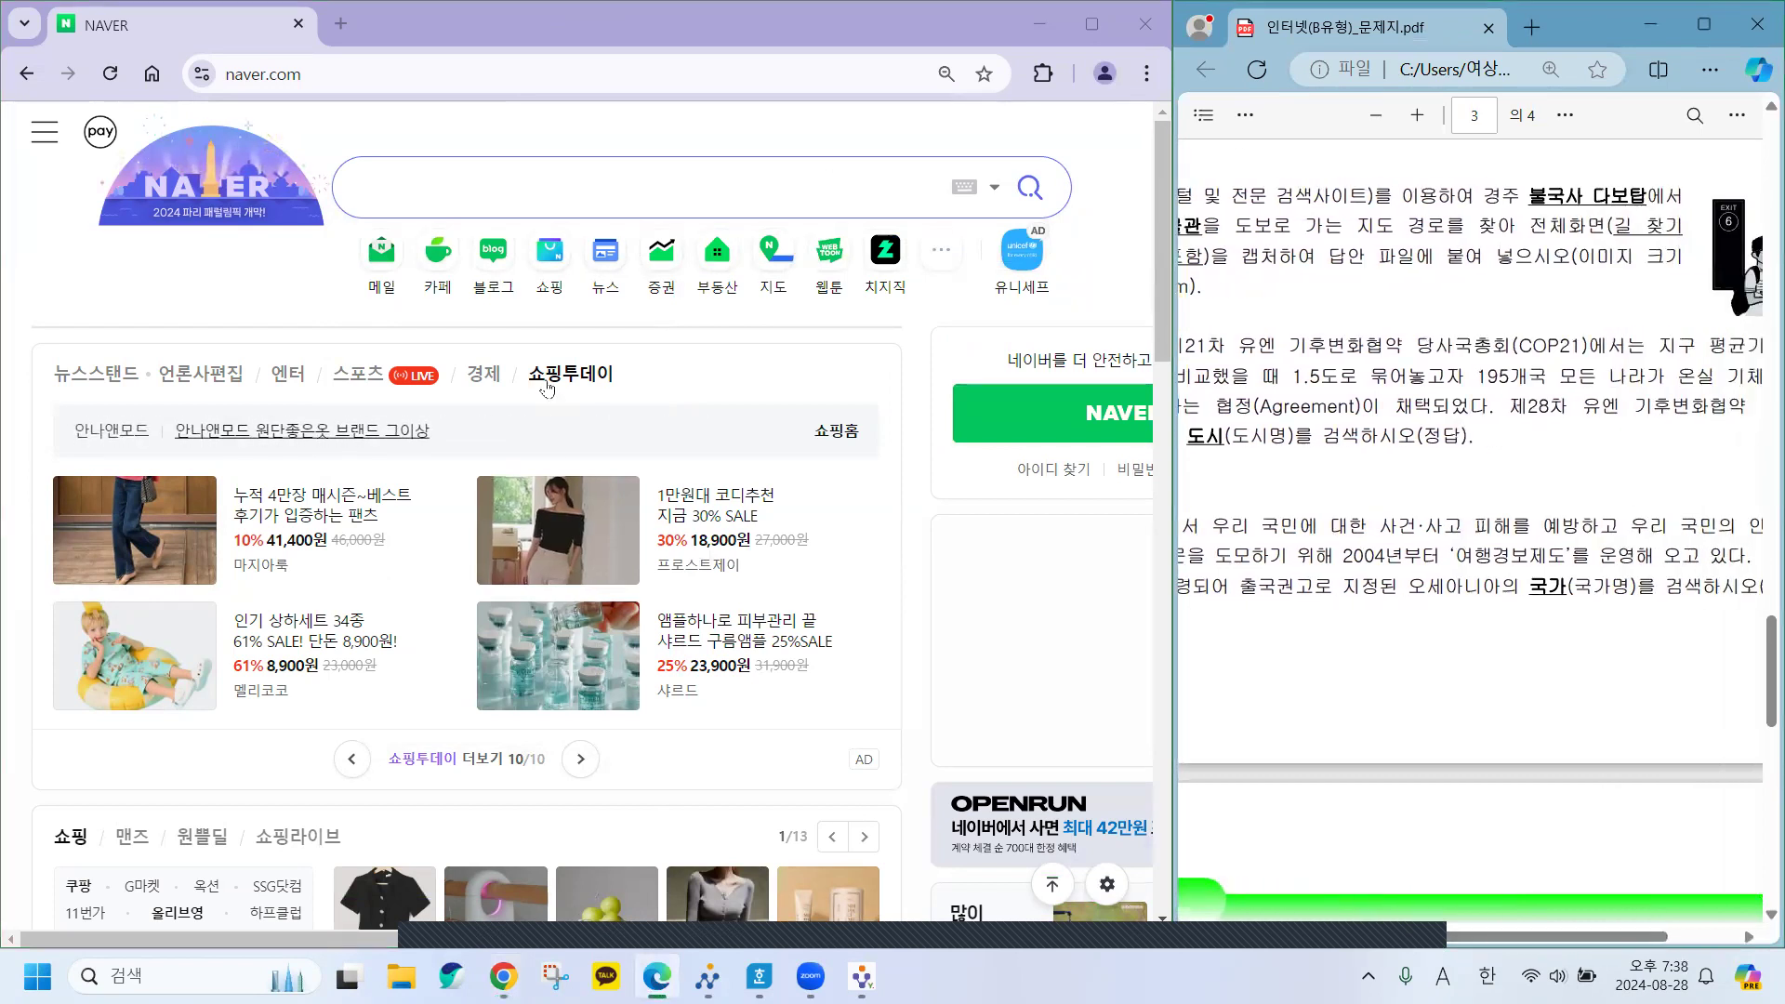
pyautogui.moveTo(1528, 406); pyautogui.dragTo(1234, 443)
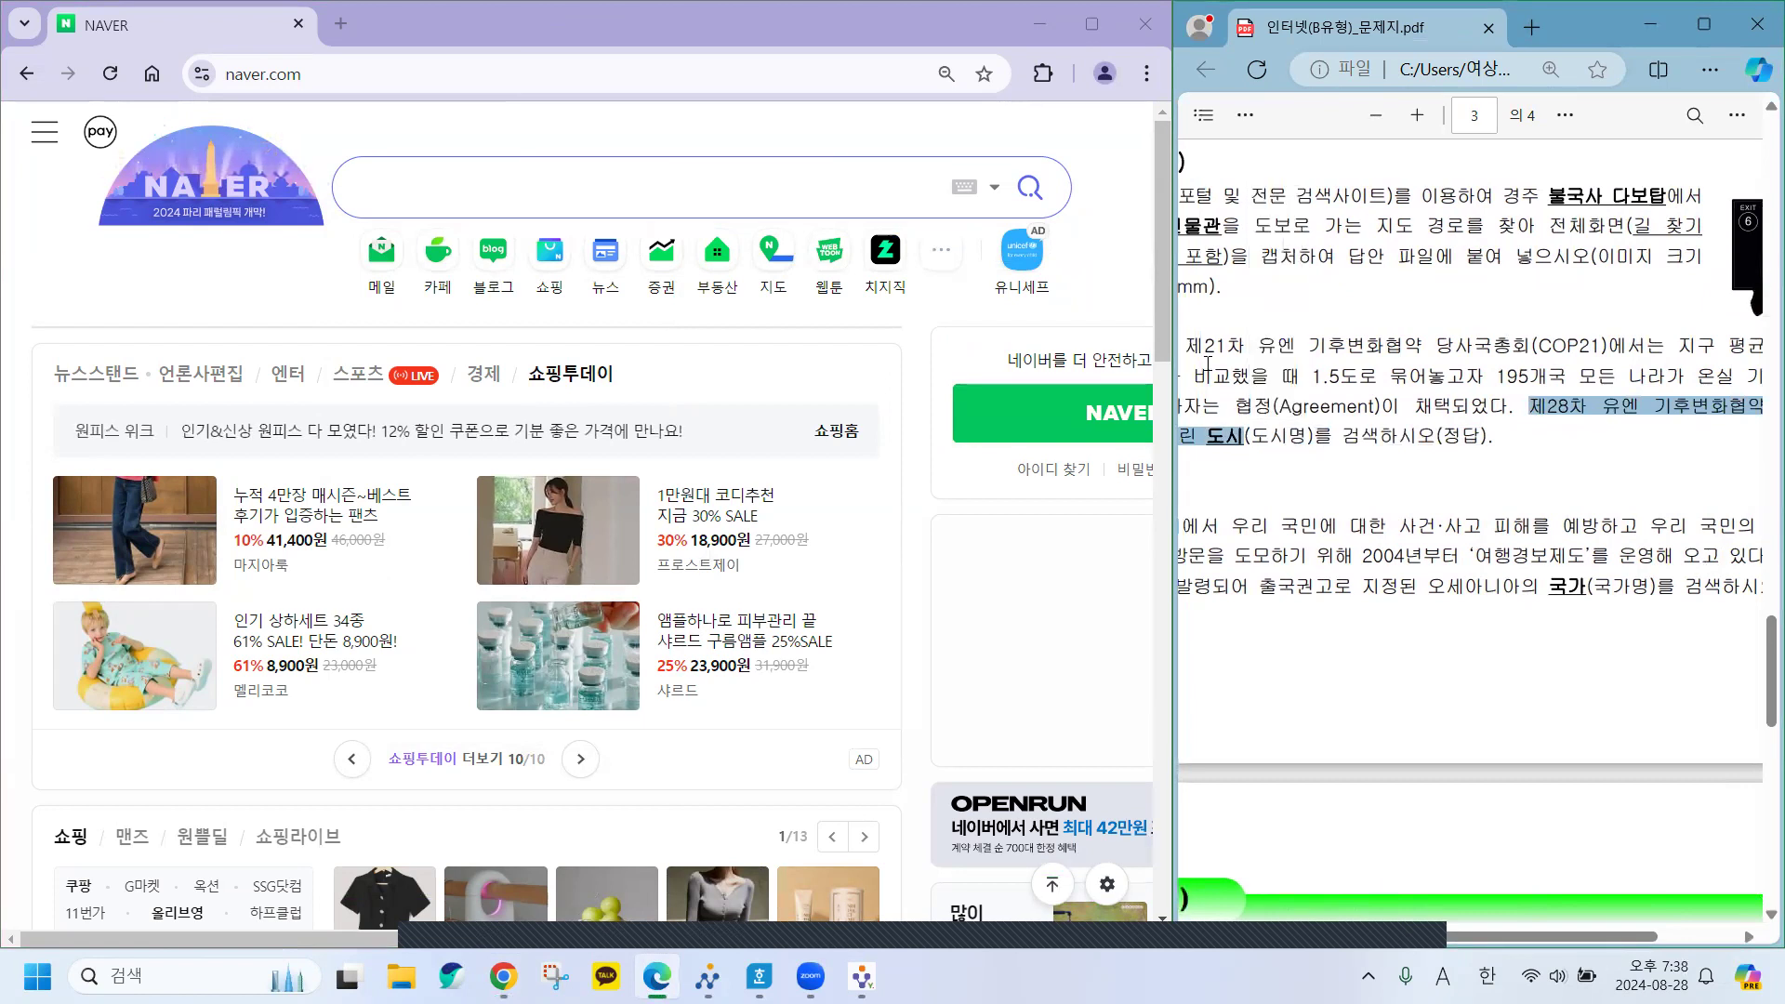
pyautogui.click(567, 198)
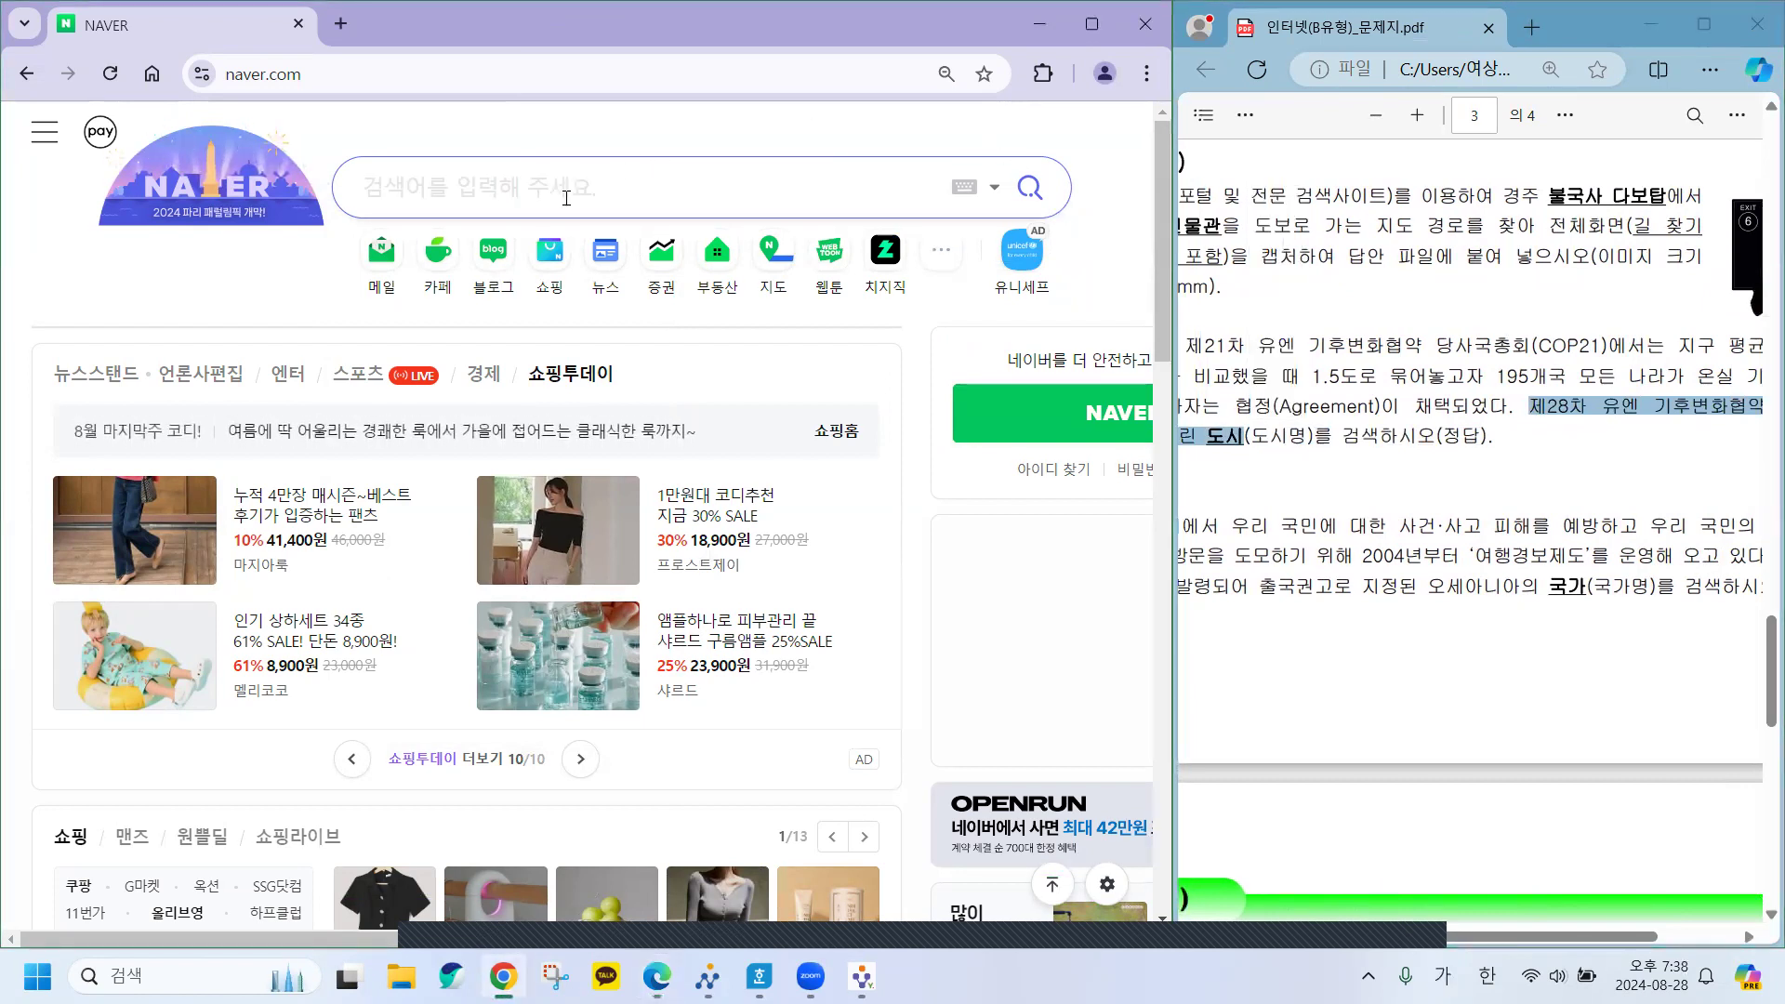
# Search Naver with the pasted 문제10 text, then rerun it as '제28차 유엔 기후변화협약 도시'.
pyautogui.hotkey('ctrl', 'v')
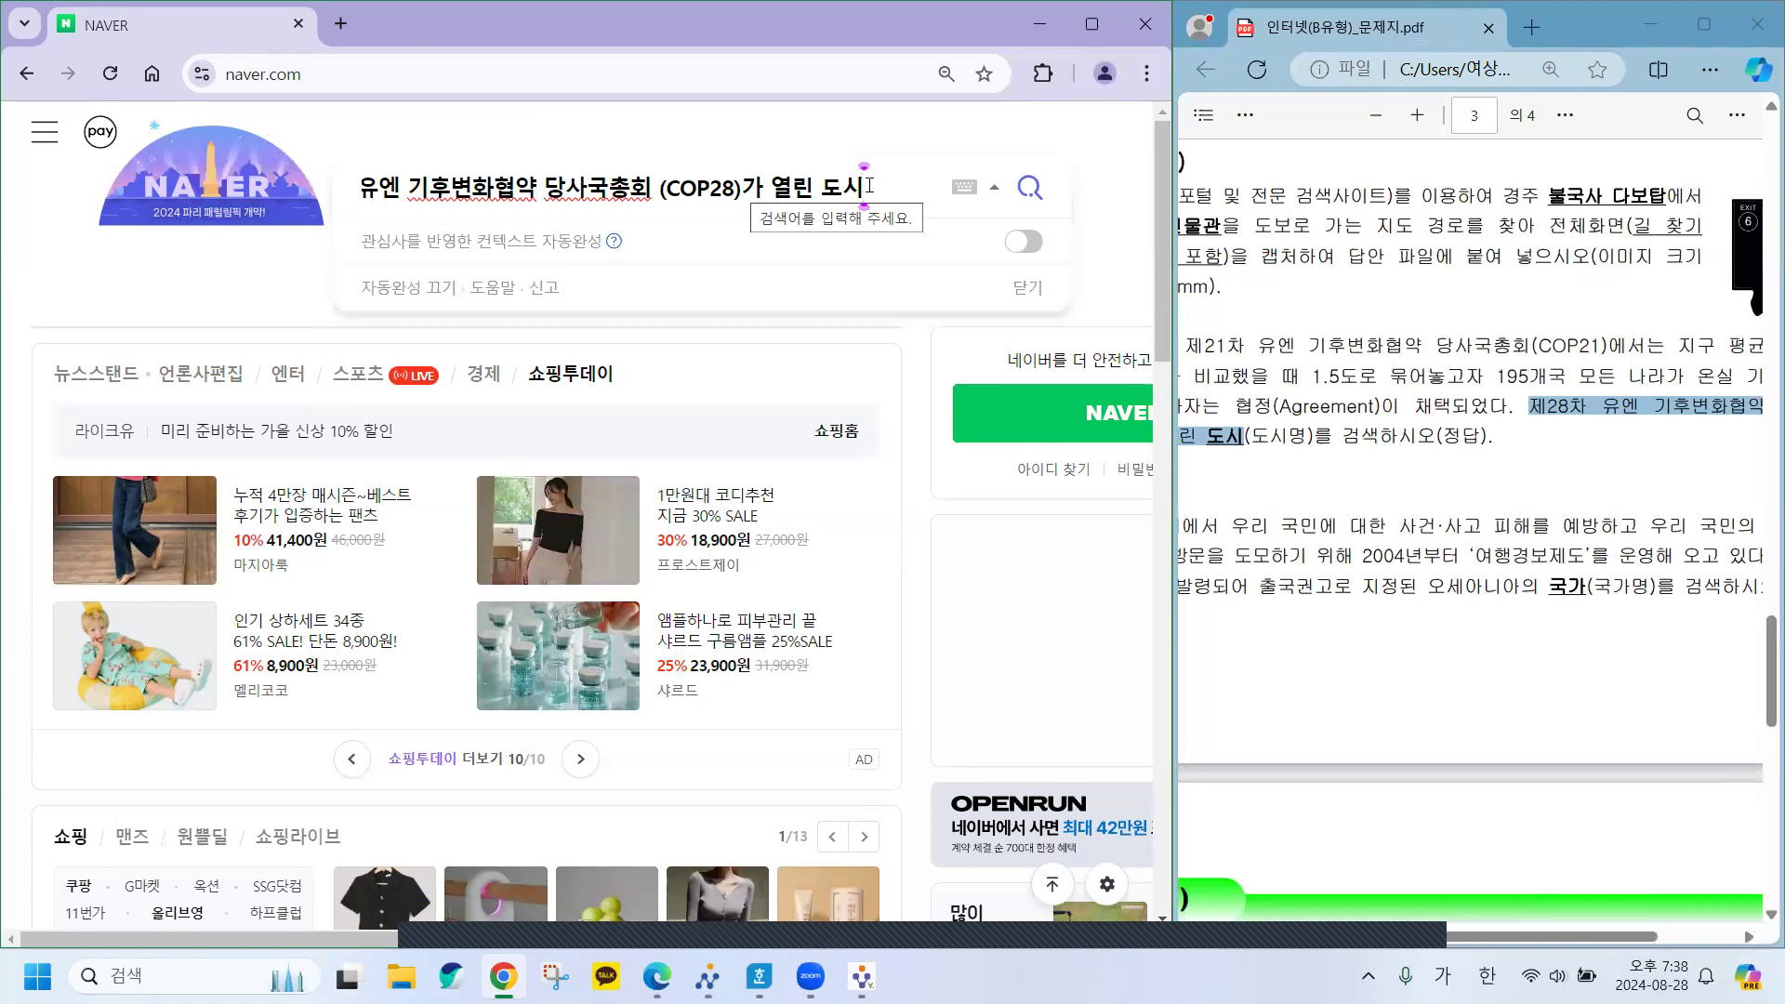
pyautogui.press('Return')
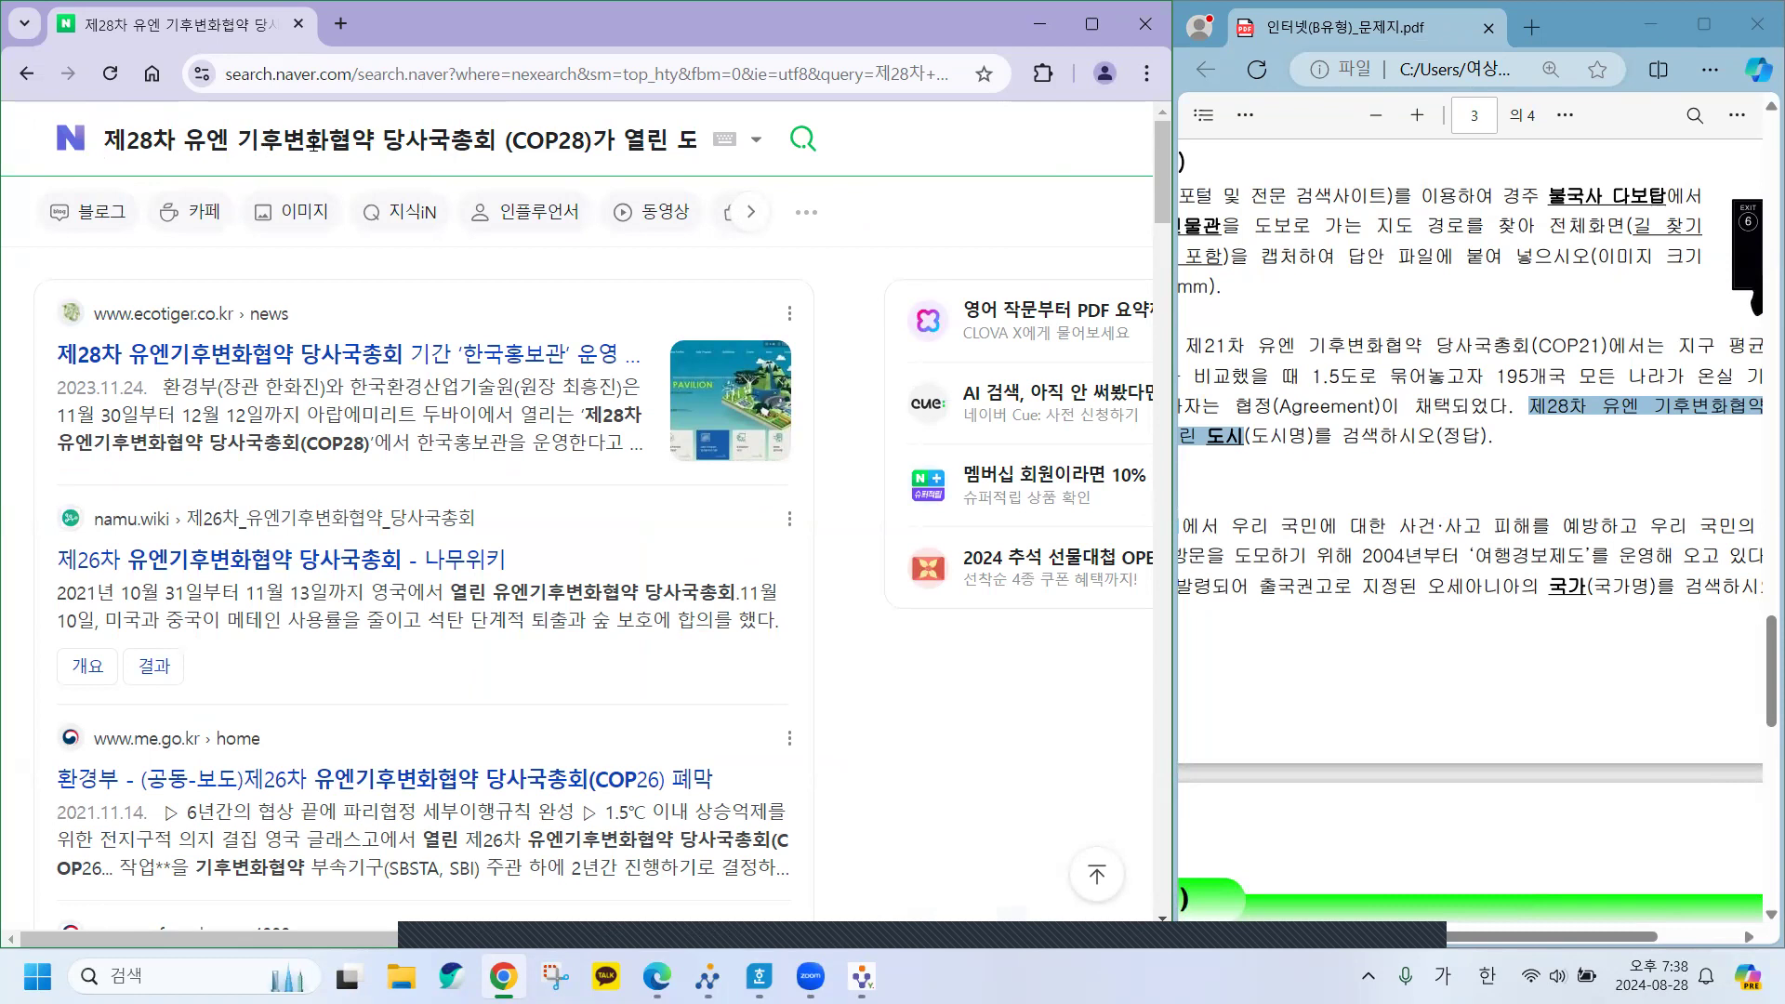
pyautogui.click(679, 139)
pyautogui.press('BackSpace')
pyautogui.press('BackSpace')
pyautogui.press('BackSpace')
pyautogui.press('BackSpace')
pyautogui.press('BackSpace')
pyautogui.press('BackSpace')
pyautogui.press('BackSpace')
pyautogui.press('BackSpace')
pyautogui.press('BackSpace')
pyautogui.press('BackSpace')
pyautogui.press('BackSpace')
pyautogui.press('BackSpace')
pyautogui.press('BackSpace')
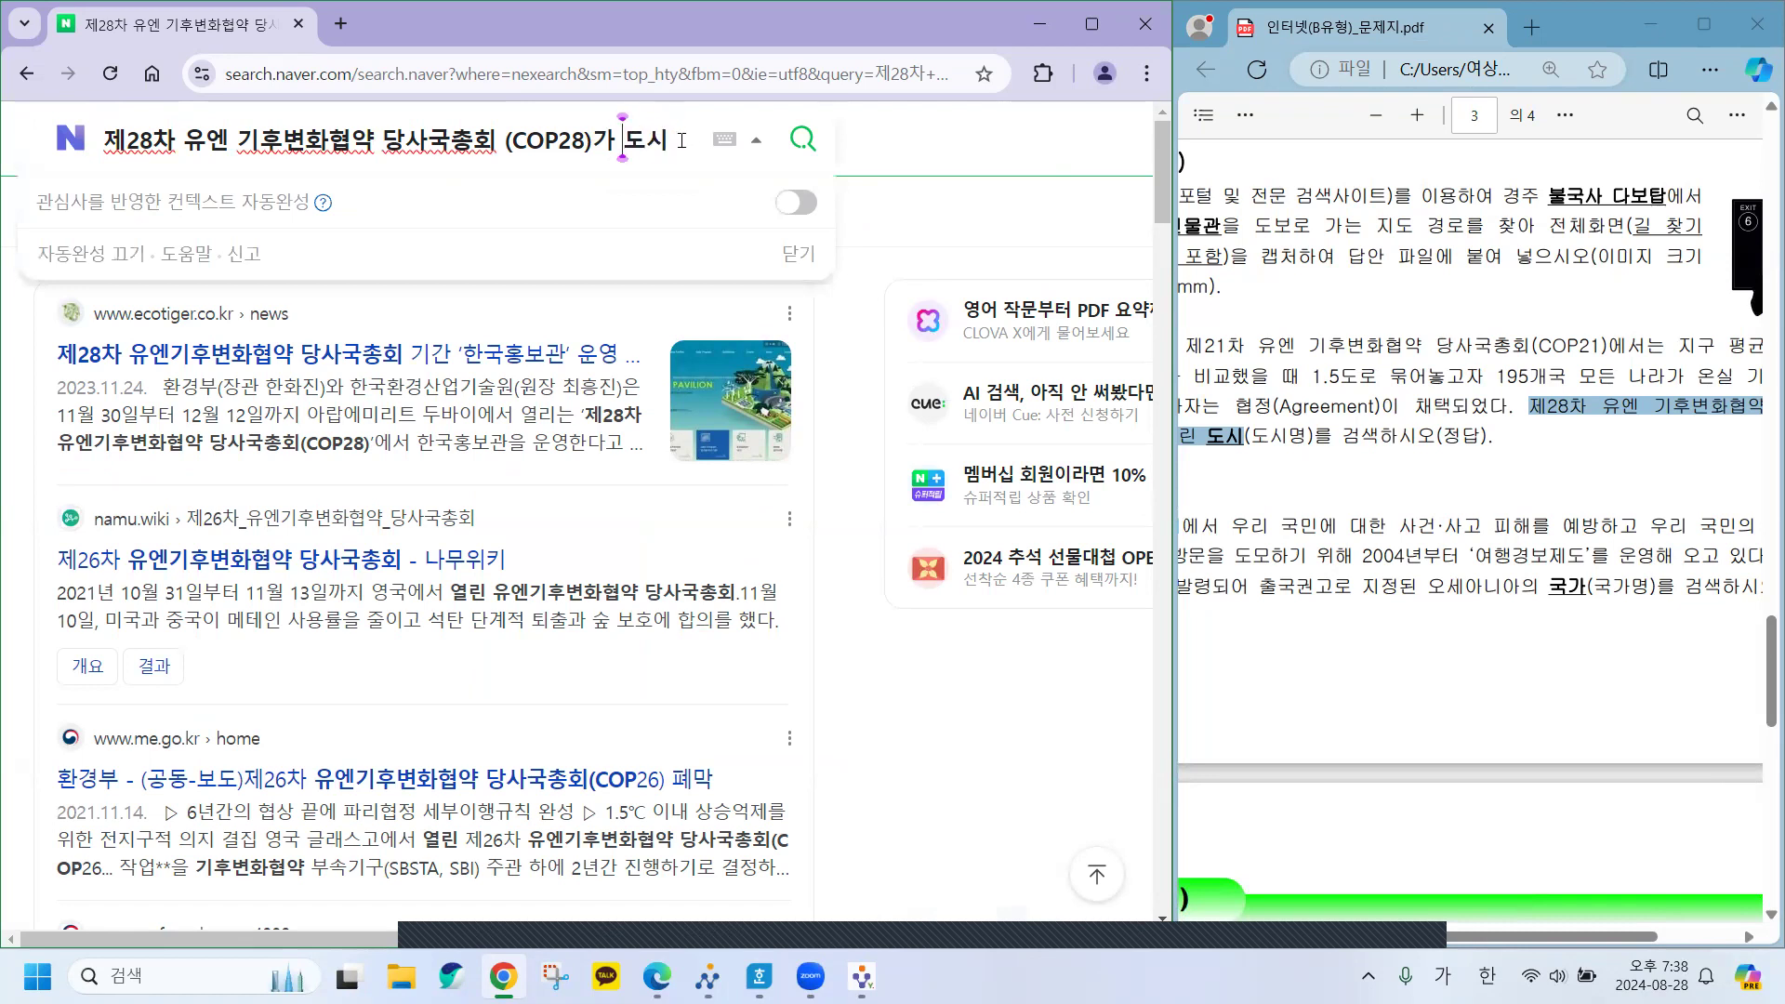
pyautogui.press('BackSpace')
pyautogui.press('BackSpace')
pyautogui.press('BackSpace')
pyautogui.press('BackSpace')
pyautogui.press('BackSpace')
pyautogui.press('BackSpace')
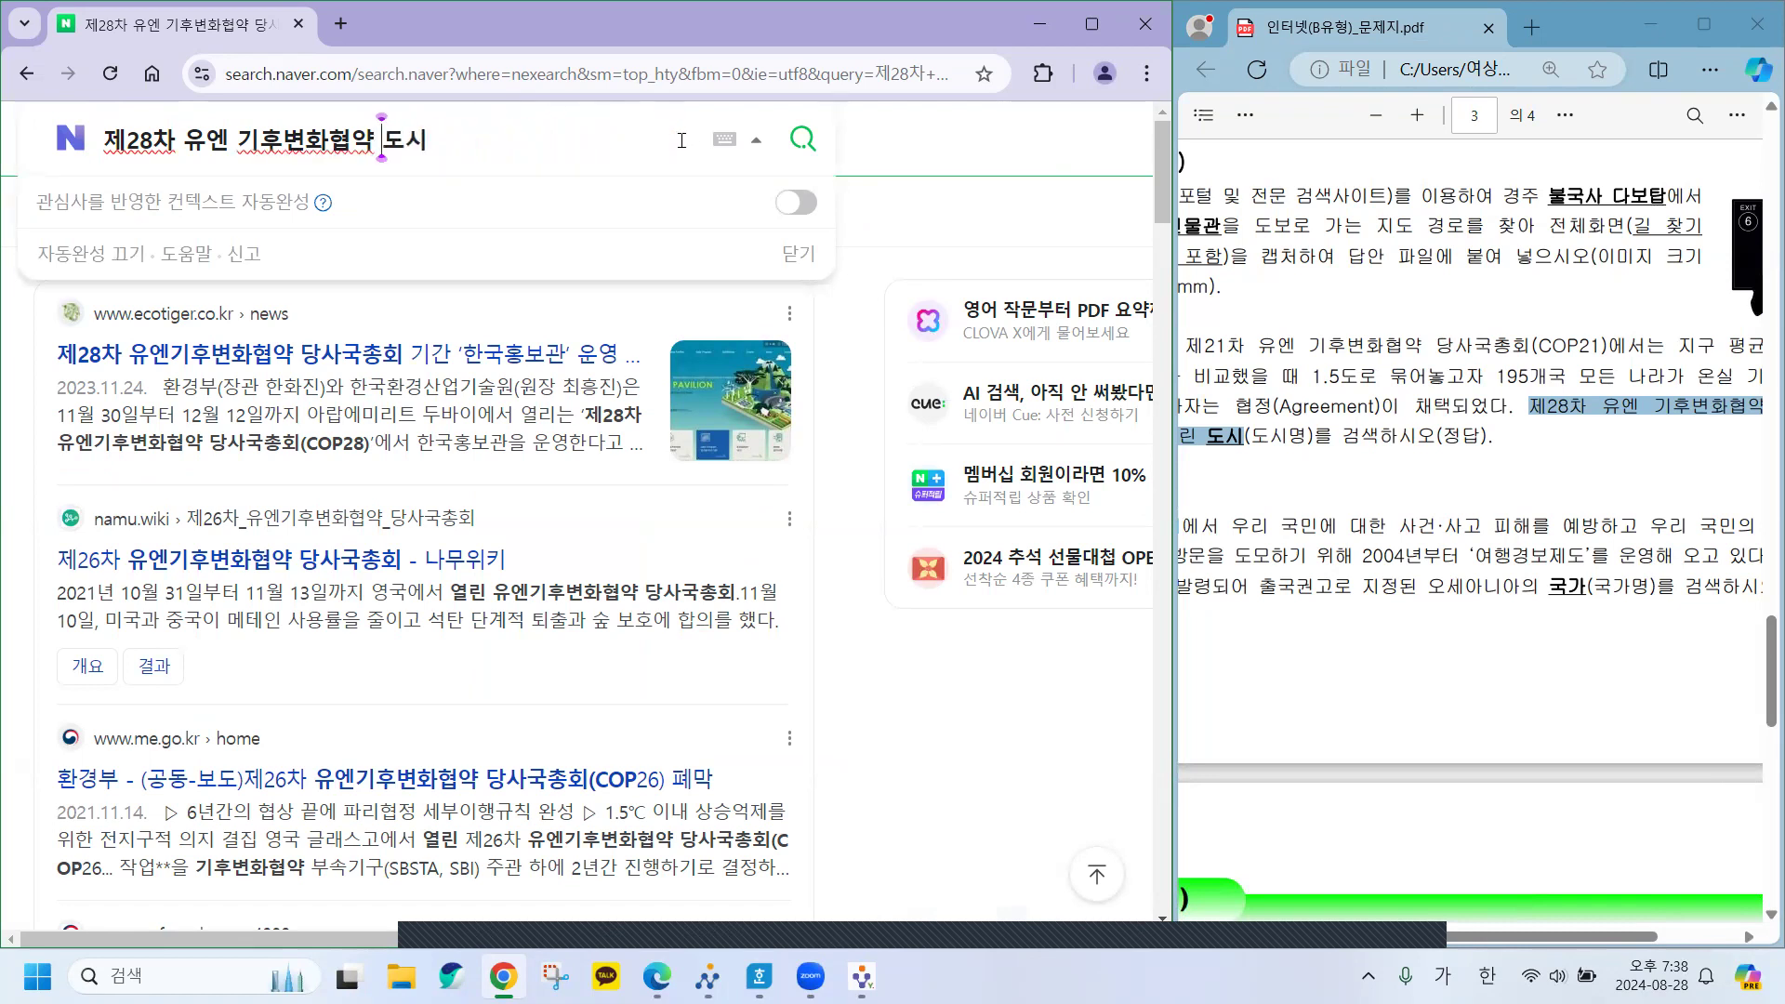
pyautogui.press('Return')
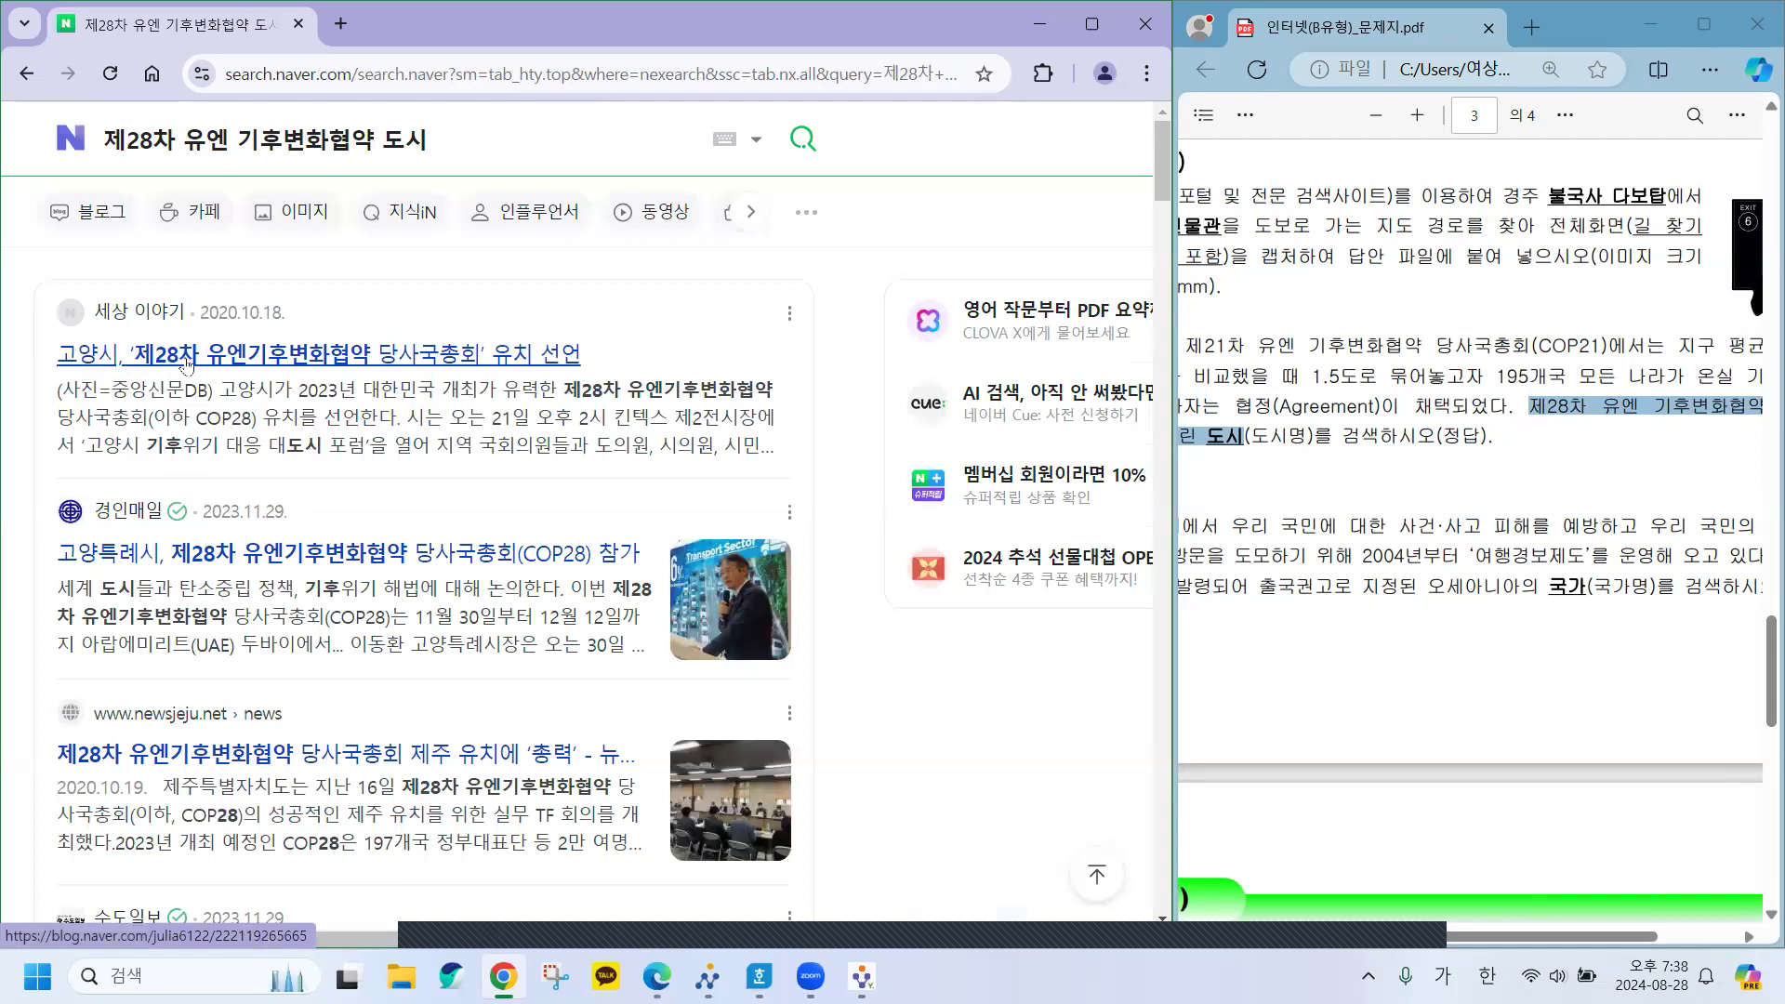
# Scroll through the COP28 results showing UAE Dubai and bring up Chrome's find bar.
pyautogui.moveTo(223, 313); pyautogui.dragTo(290, 320)
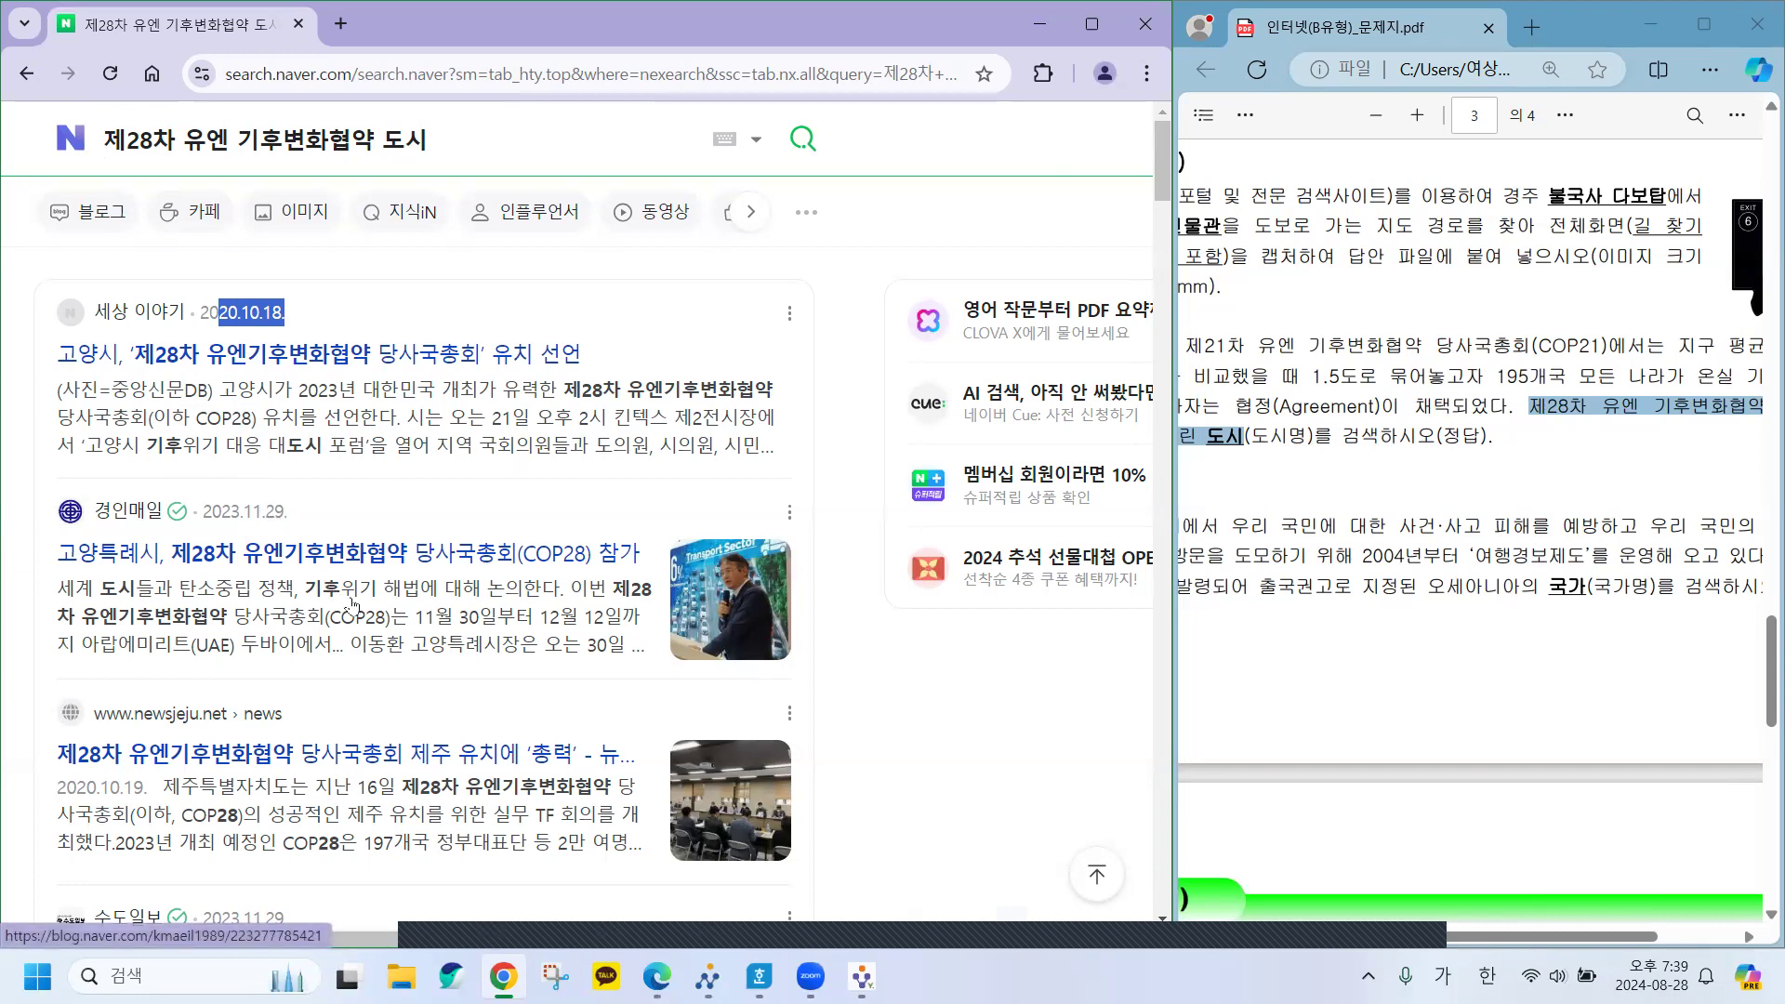
pyautogui.scroll(-1, 350, 602)
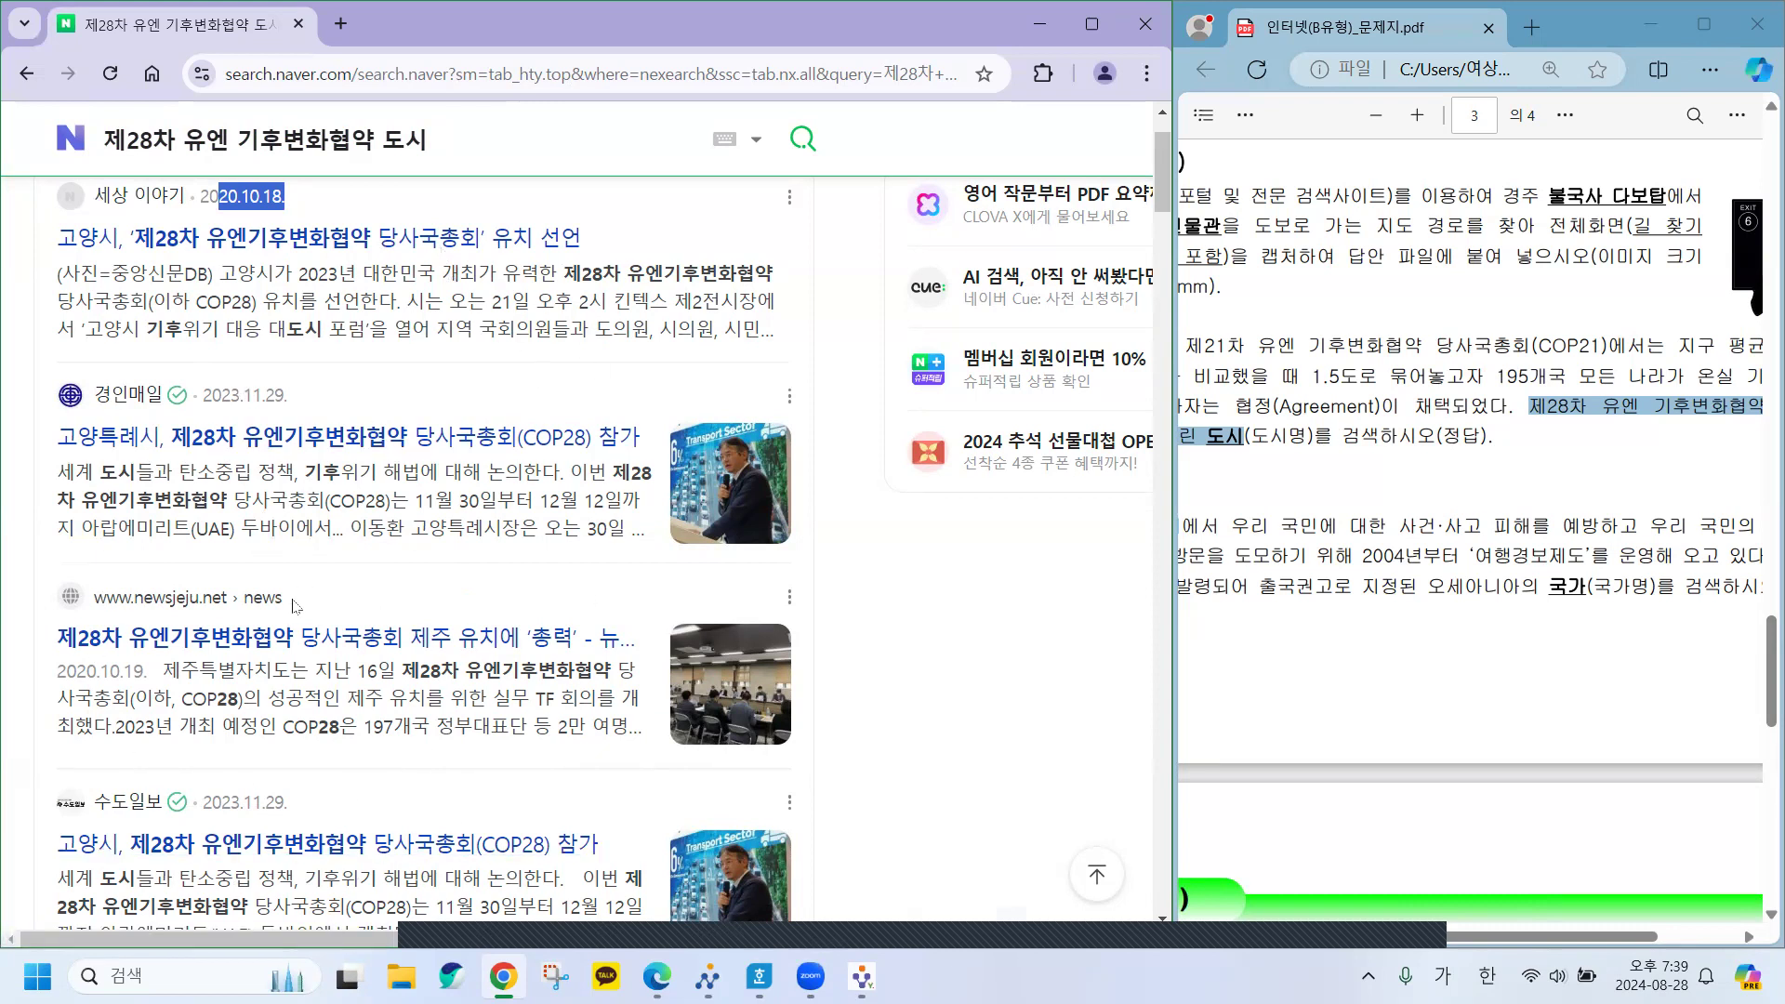
pyautogui.hotkey('ctrl', 'f')
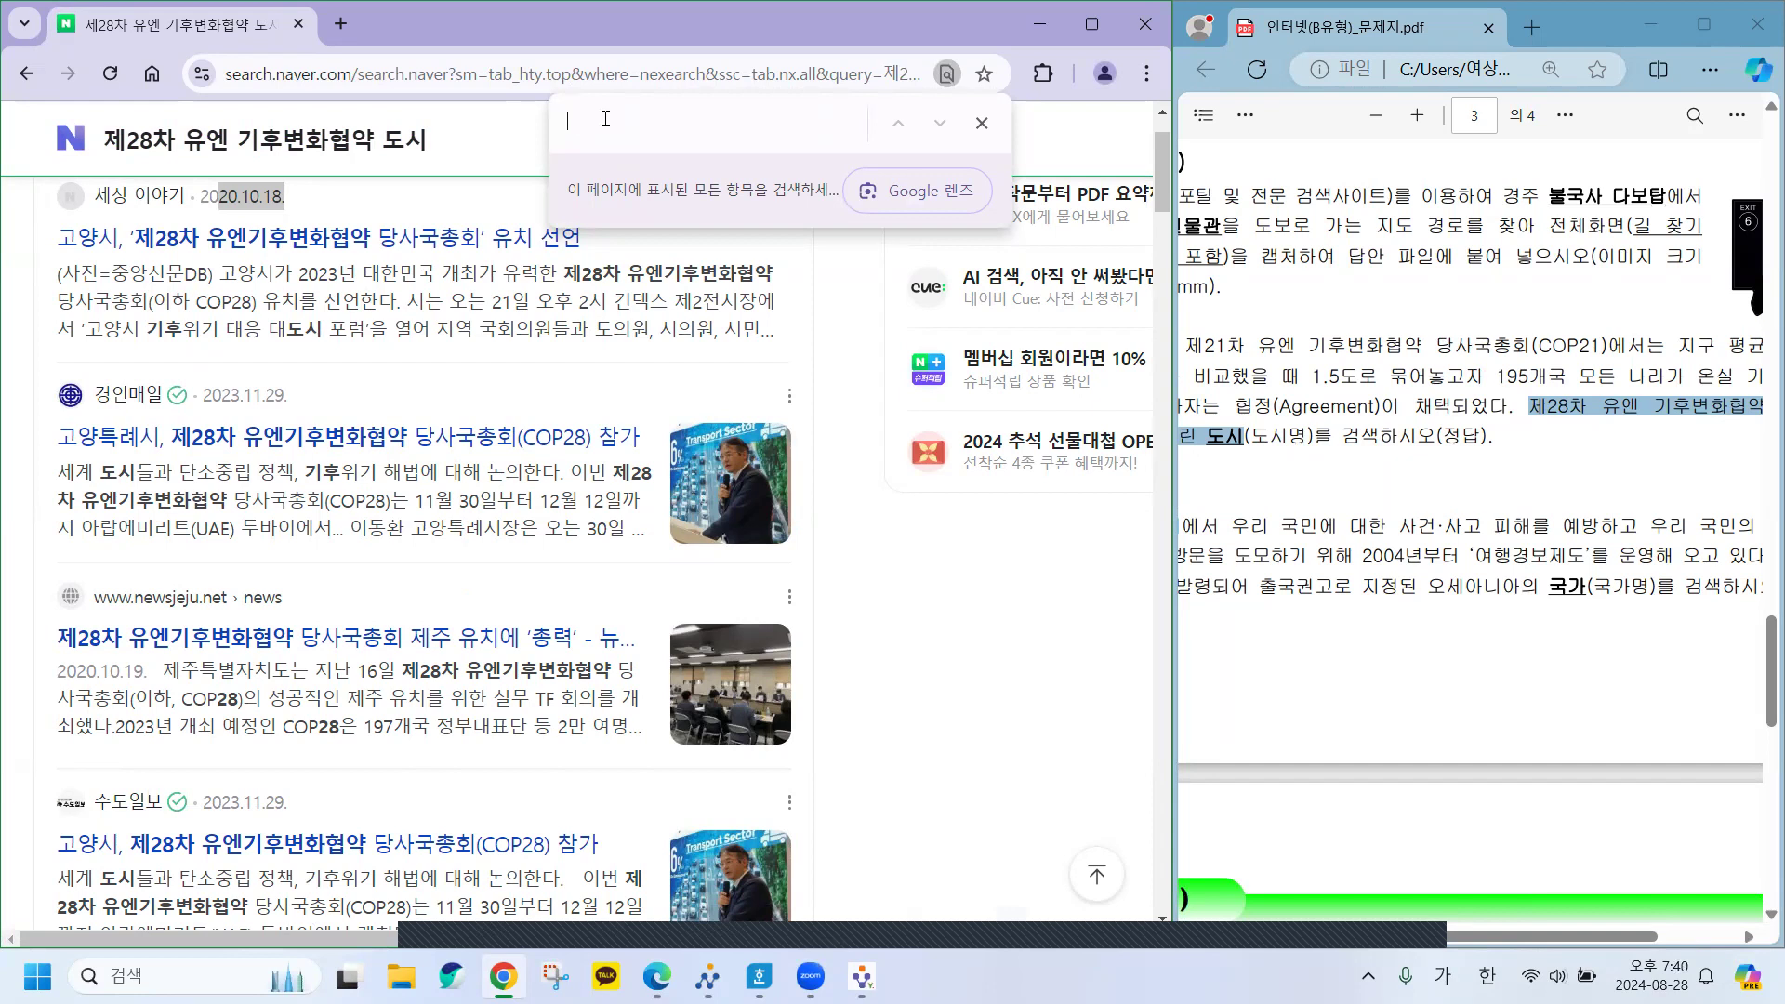
# Find 두바이 on the Naver results page and step through all 12 matches.
pyautogui.write('바이')
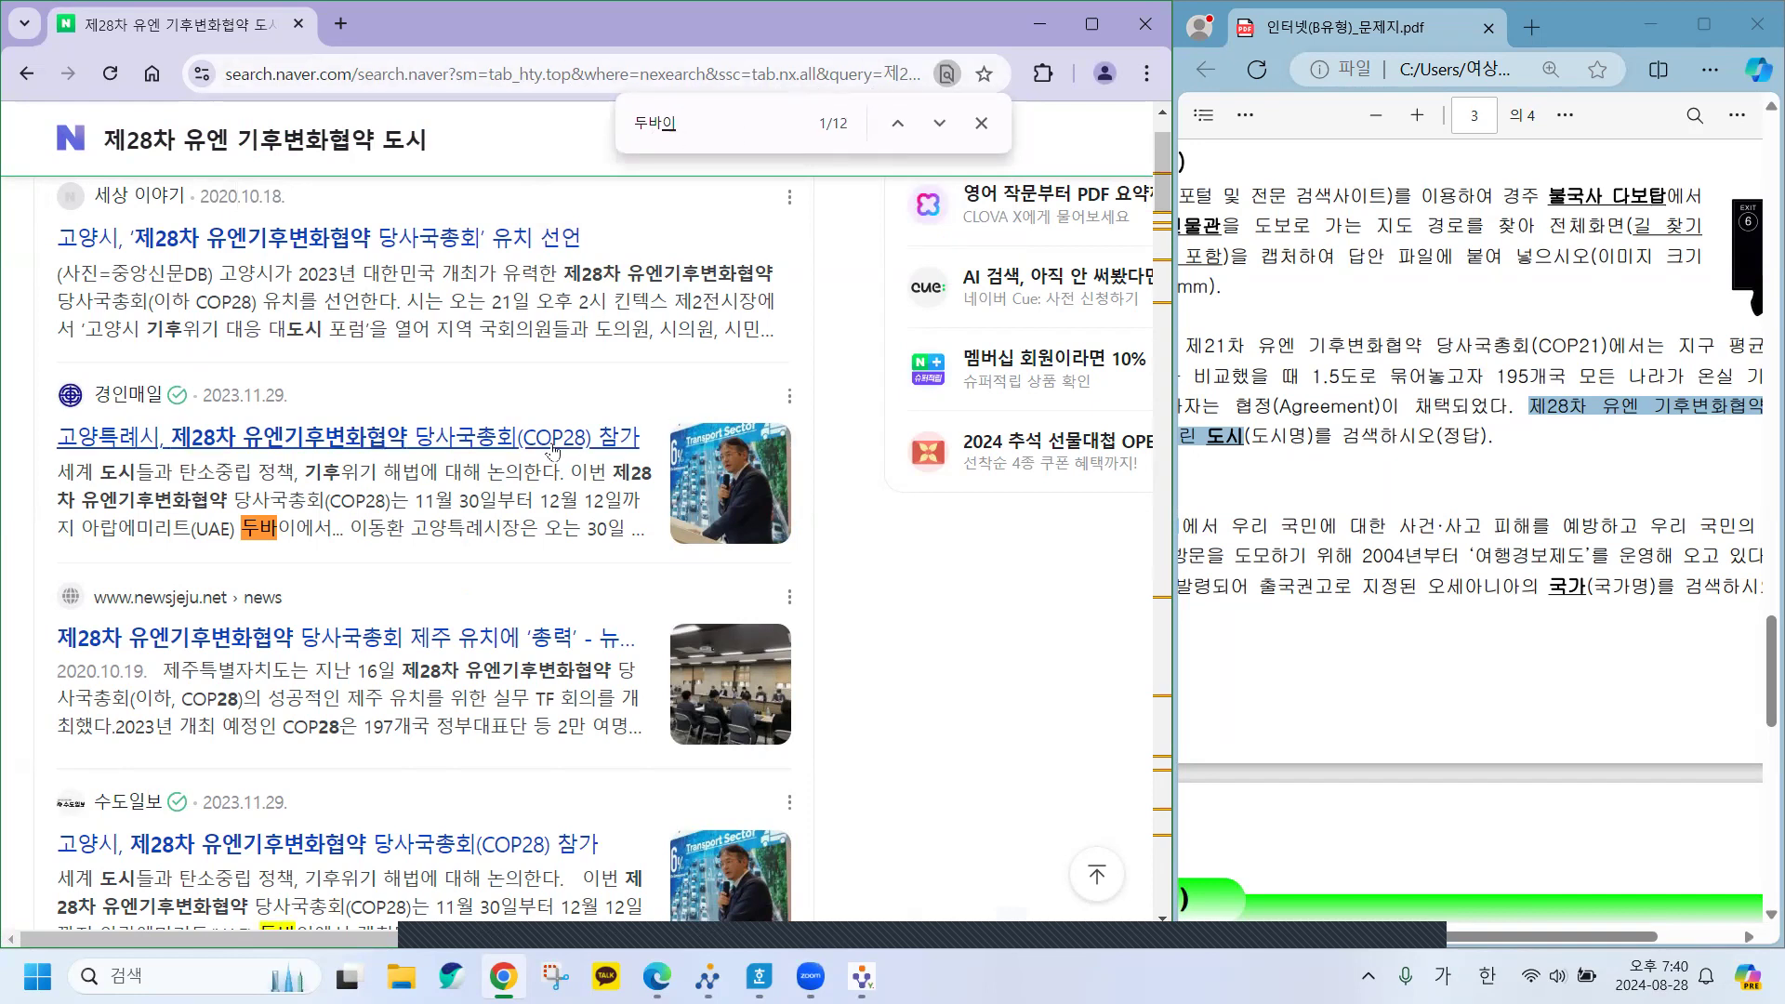
pyautogui.click(694, 133)
pyautogui.press('Return')
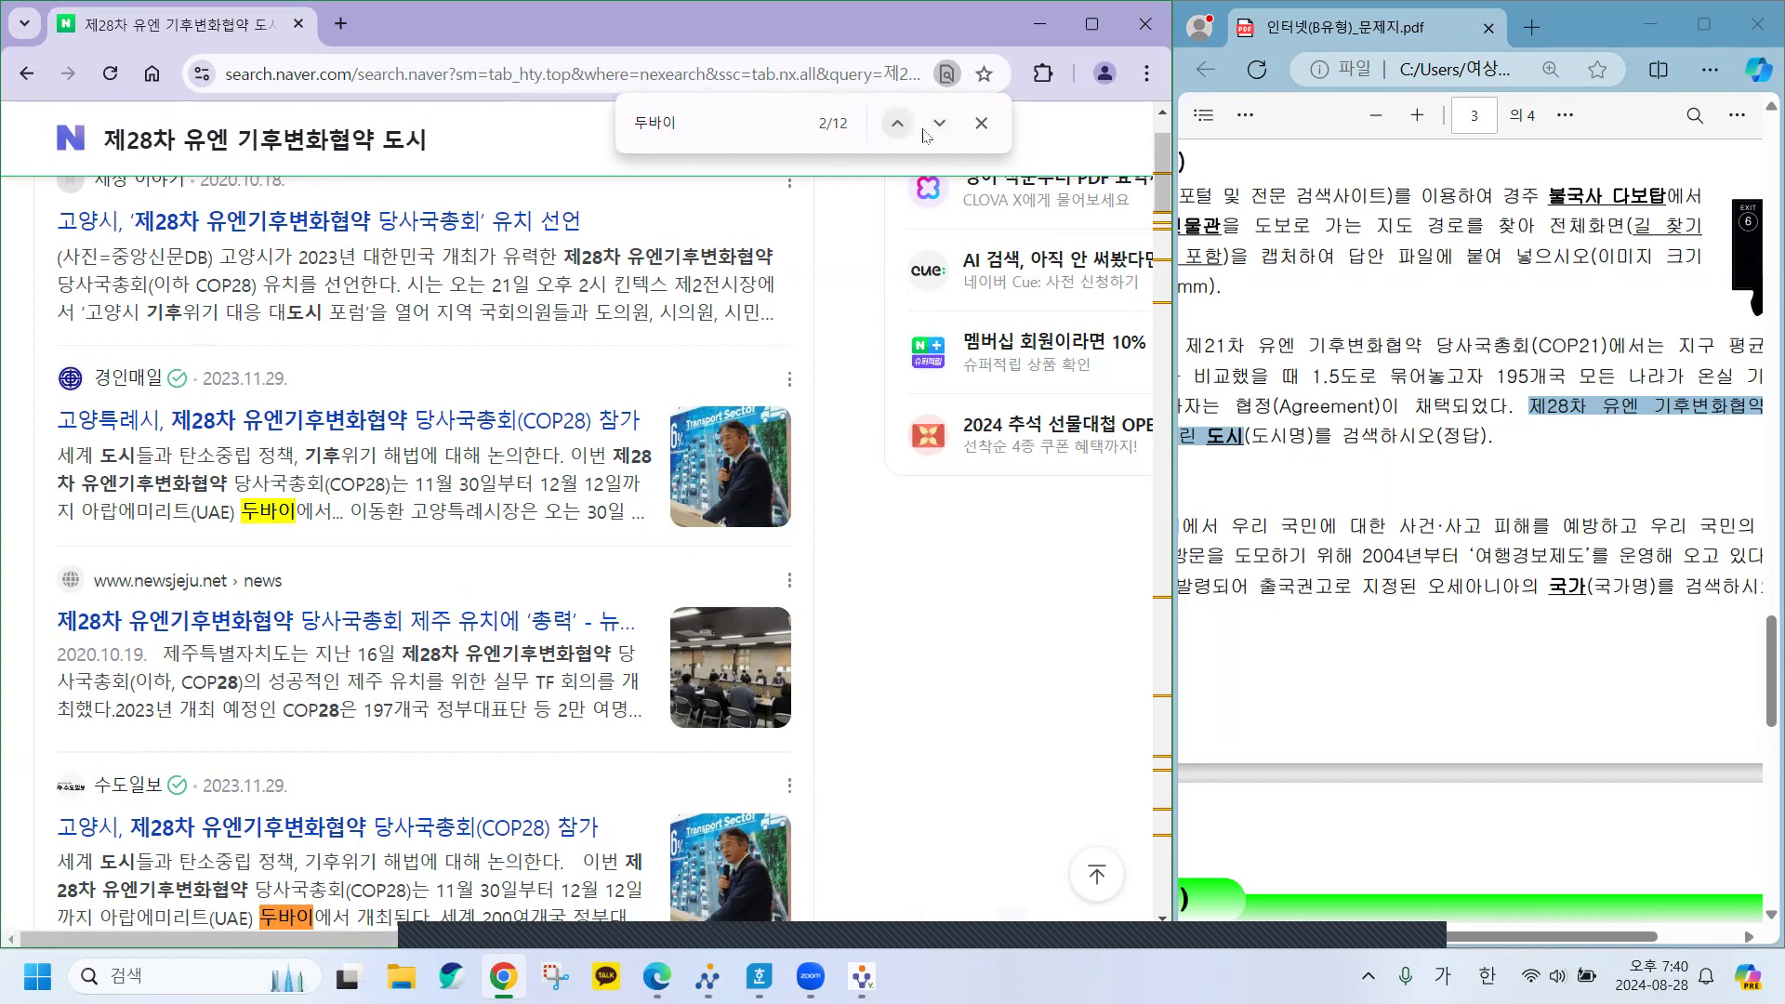
pyautogui.click(942, 129)
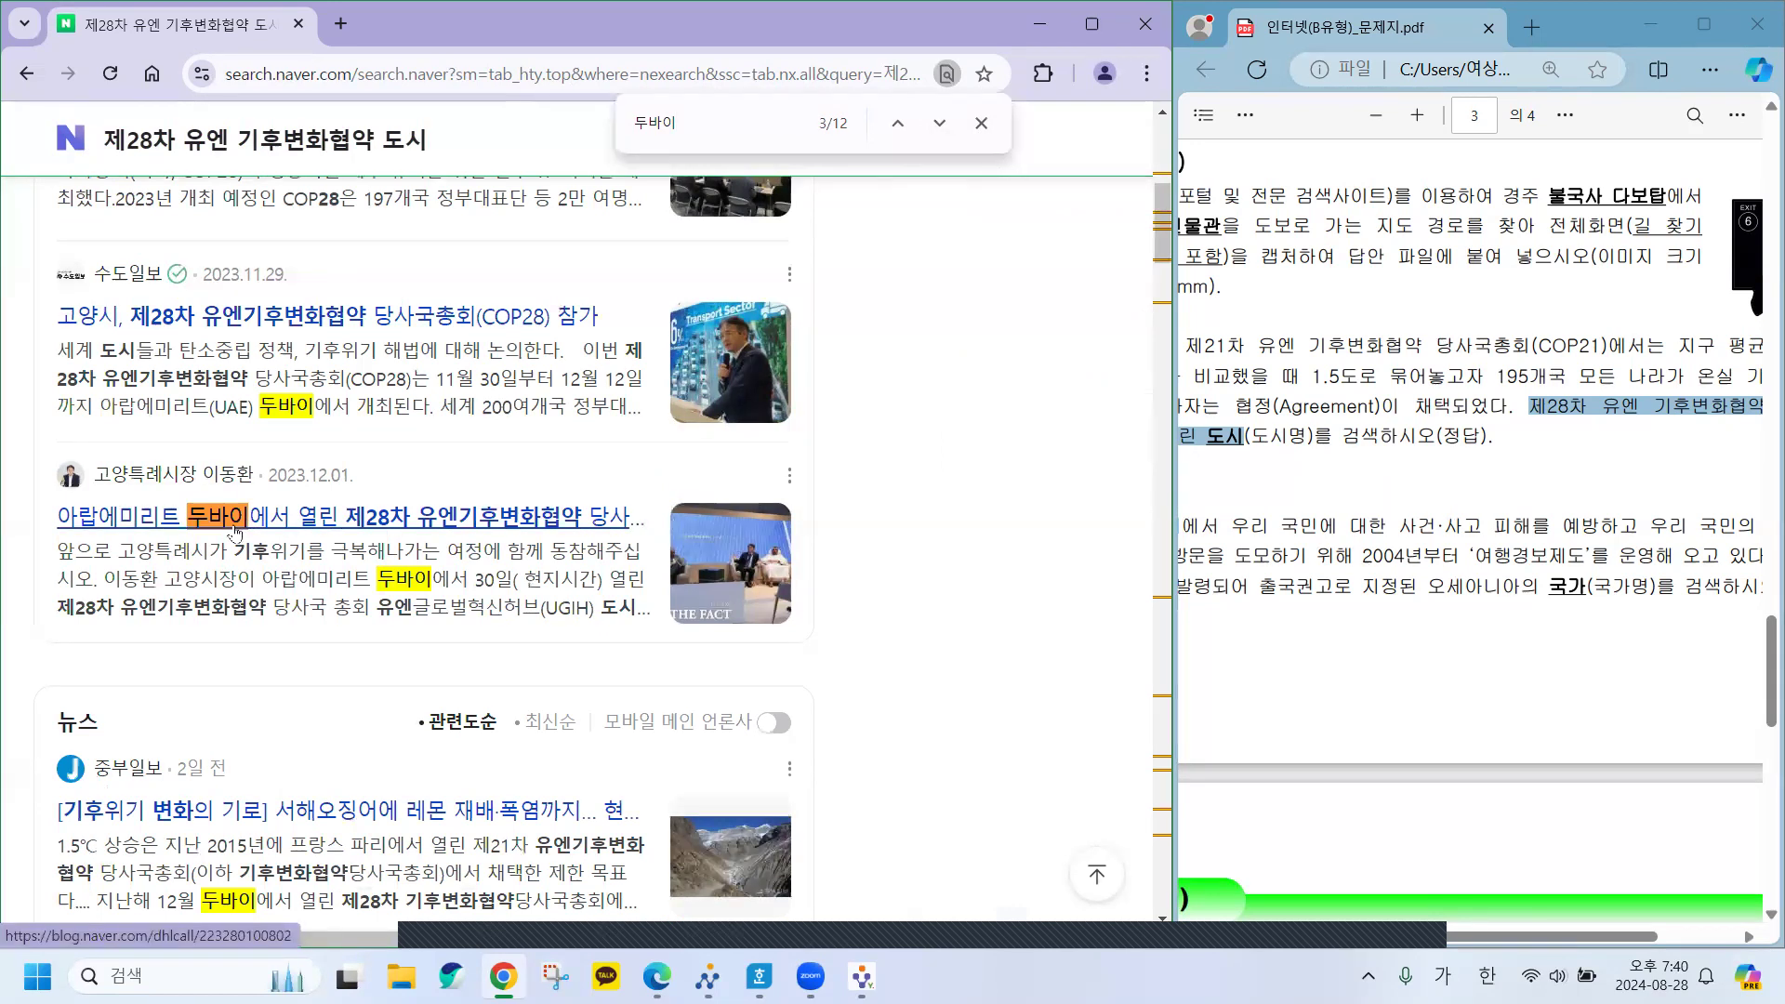
pyautogui.click(939, 125)
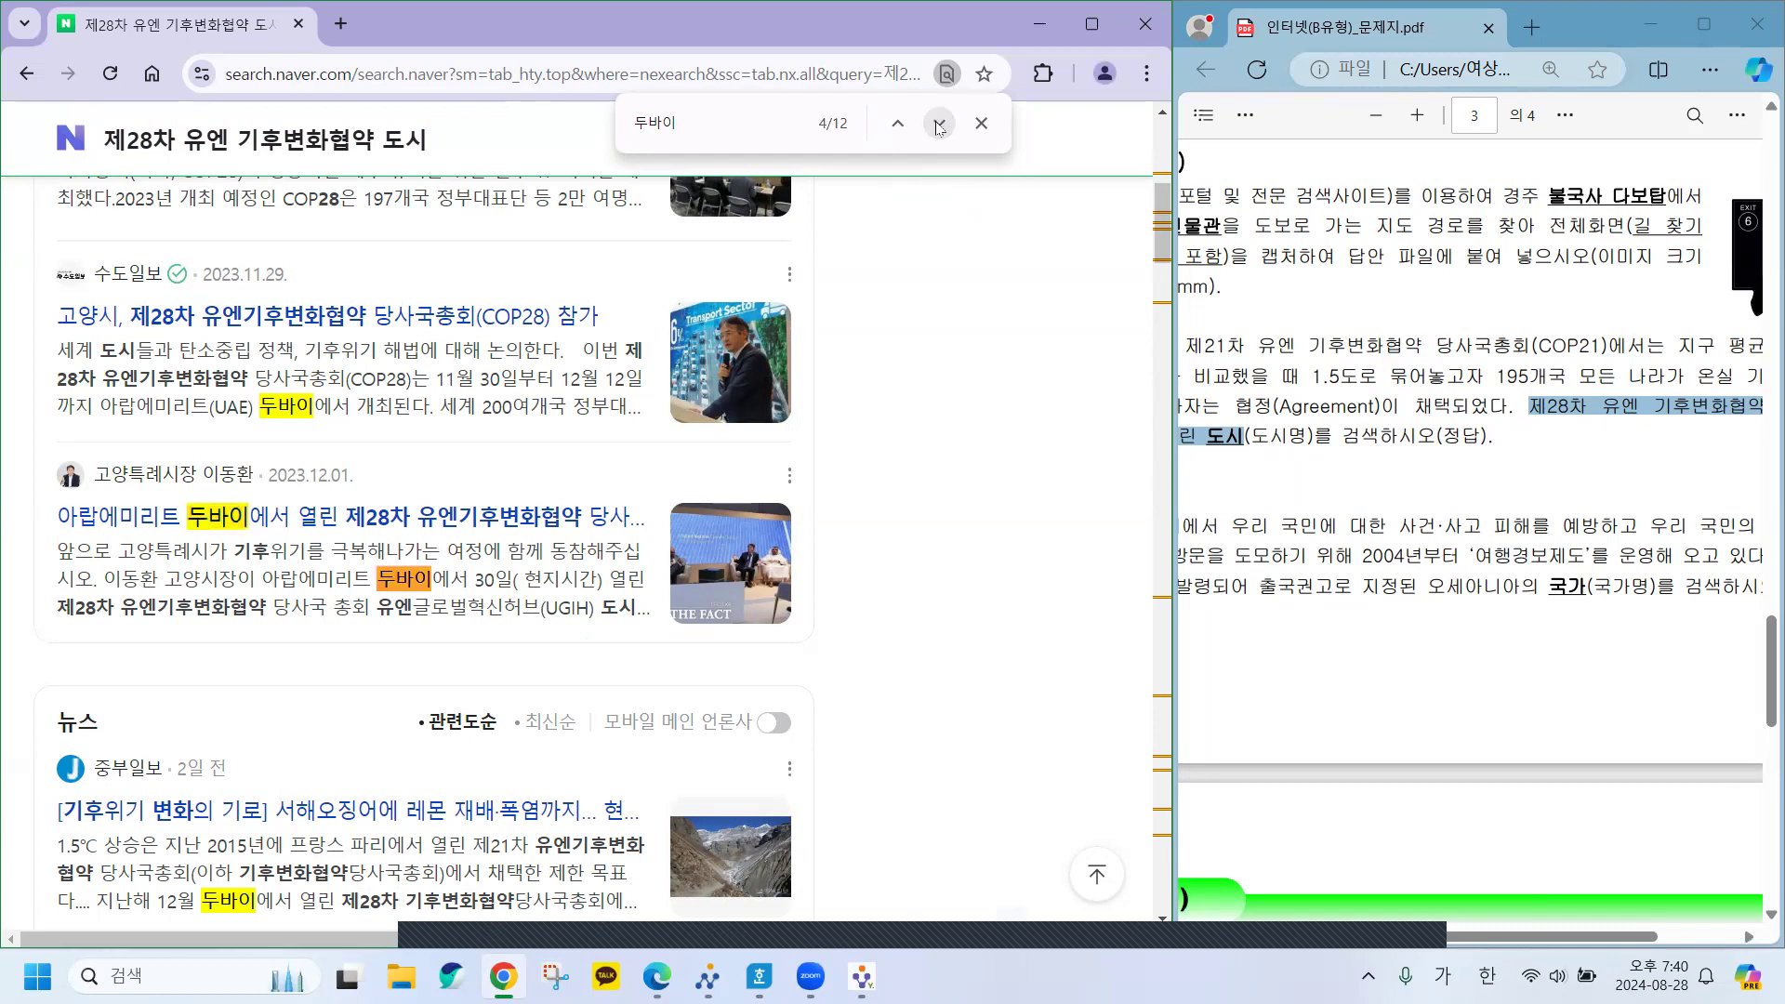
pyautogui.click(939, 124)
pyautogui.click(938, 125)
pyautogui.click(939, 125)
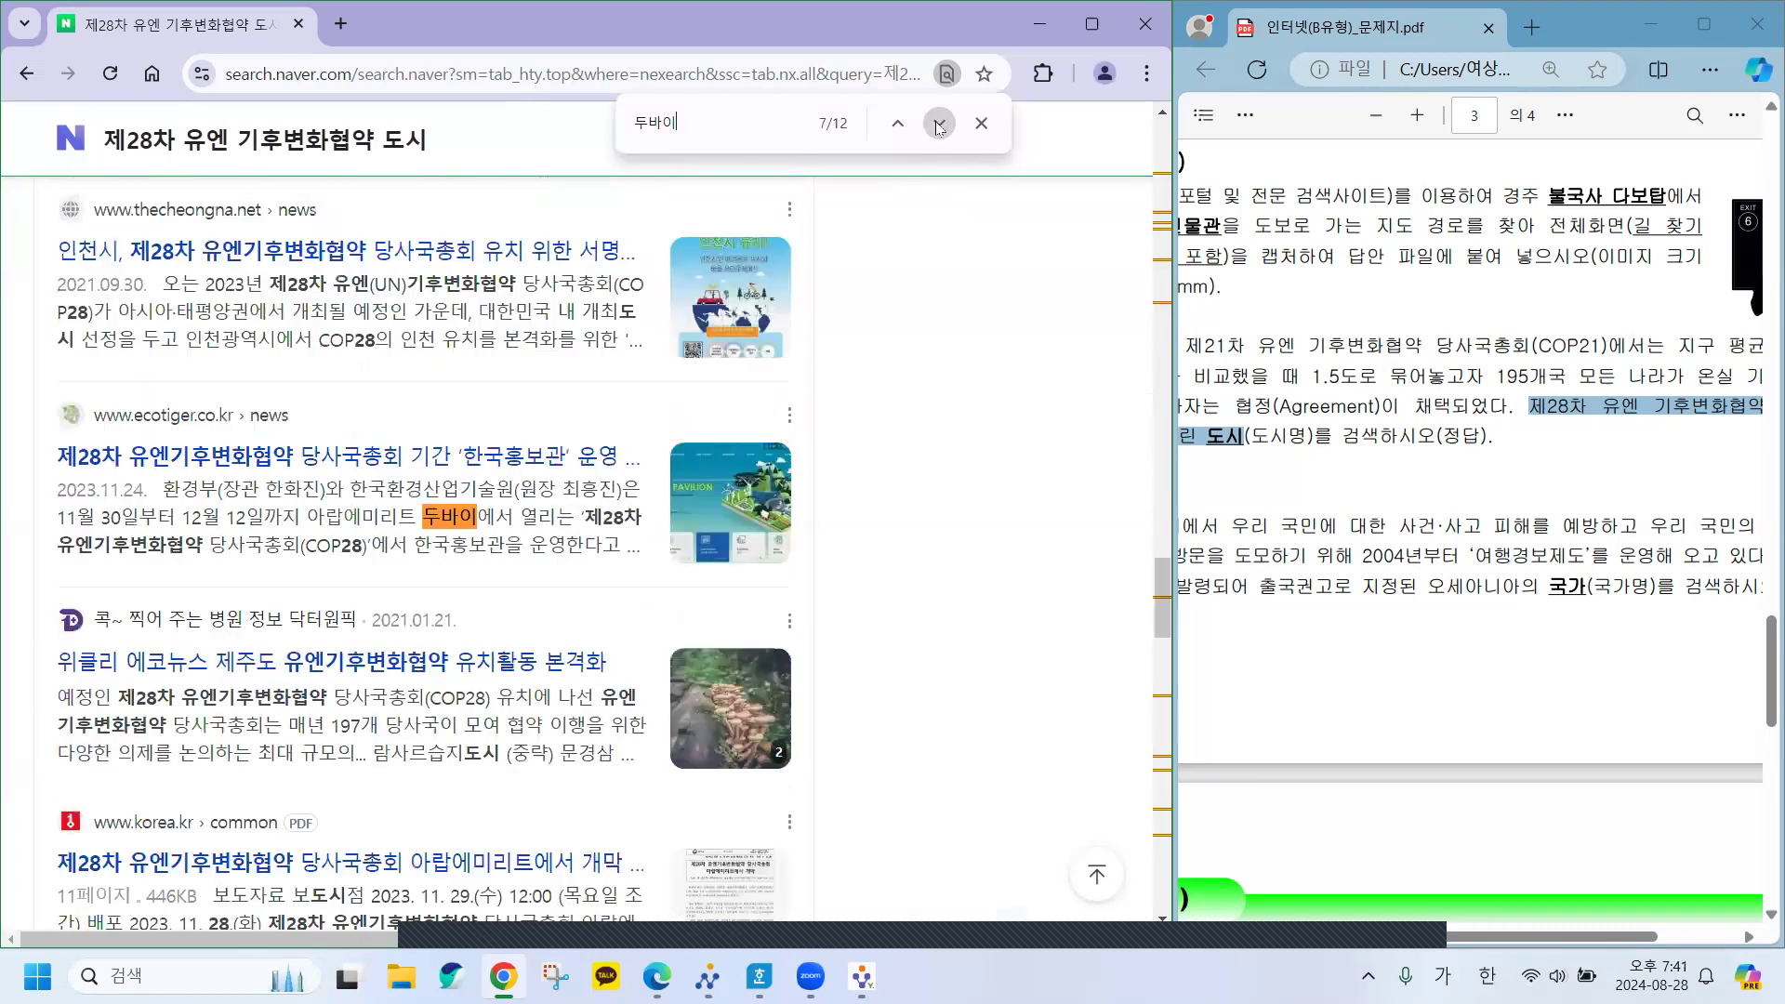
pyautogui.click(939, 125)
pyautogui.click(939, 124)
pyautogui.click(939, 125)
pyautogui.click(939, 124)
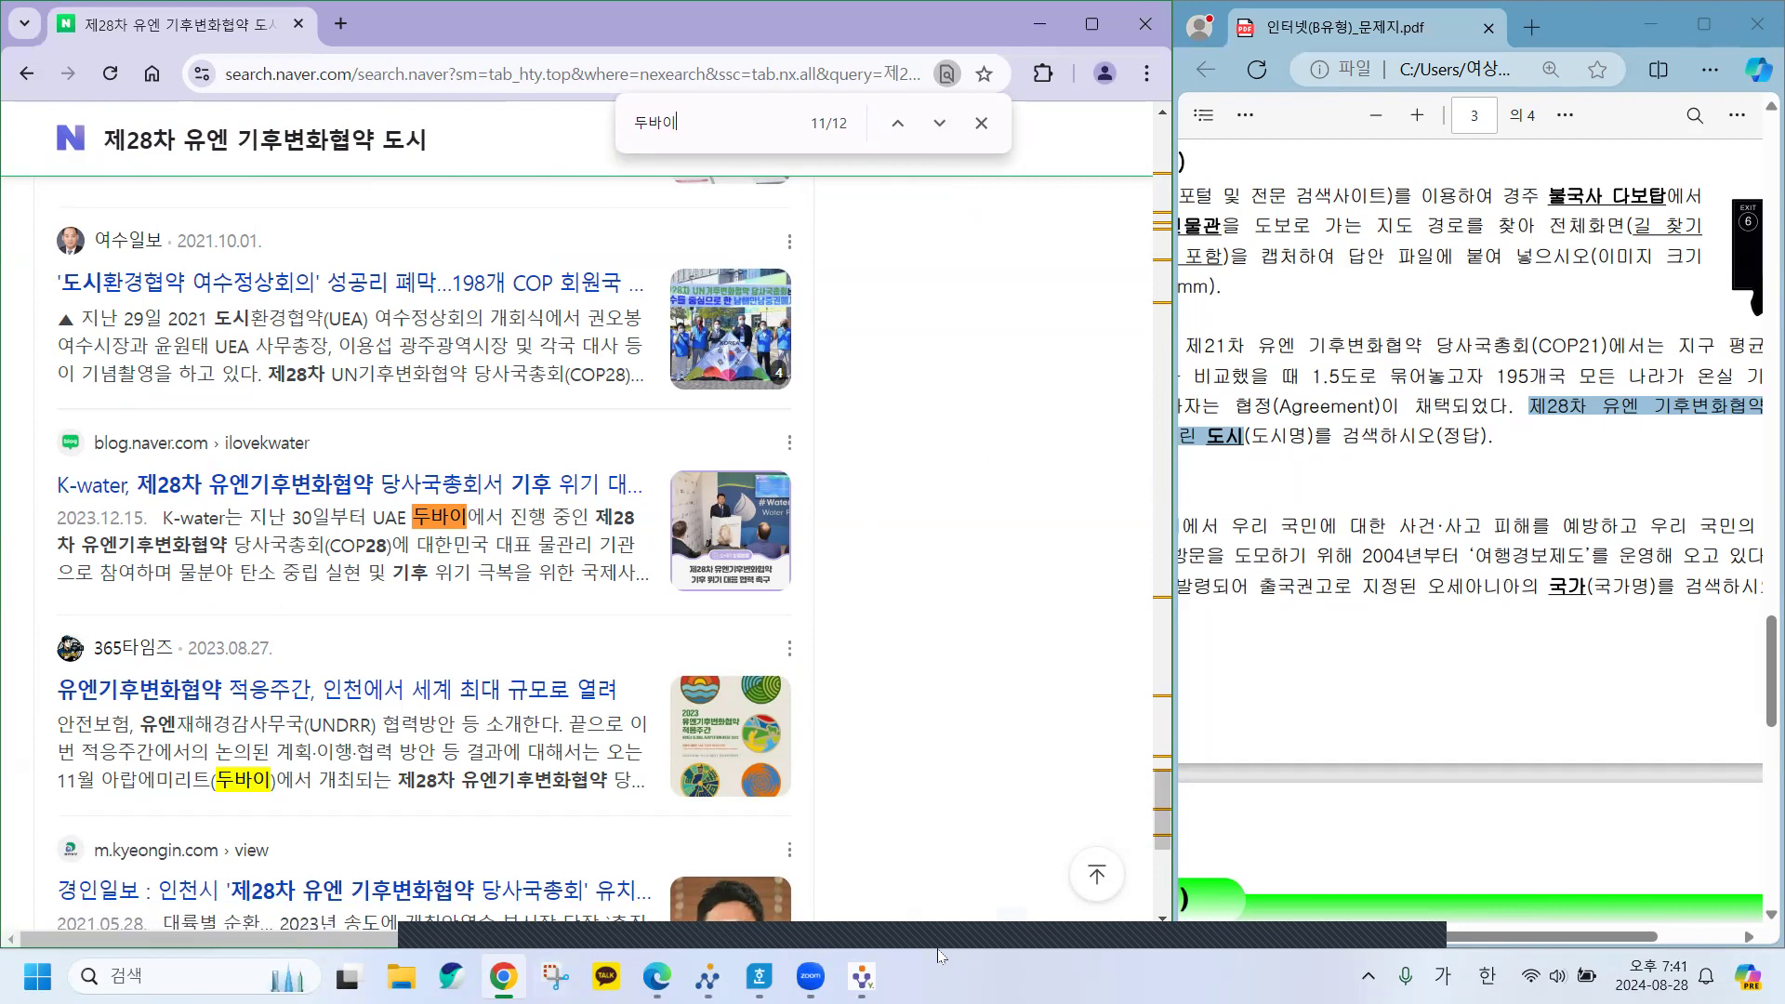
# Enter 두바이 in the 문제10 정답 cell of the answer sheet, then minimize Hangul.
pyautogui.click(759, 976)
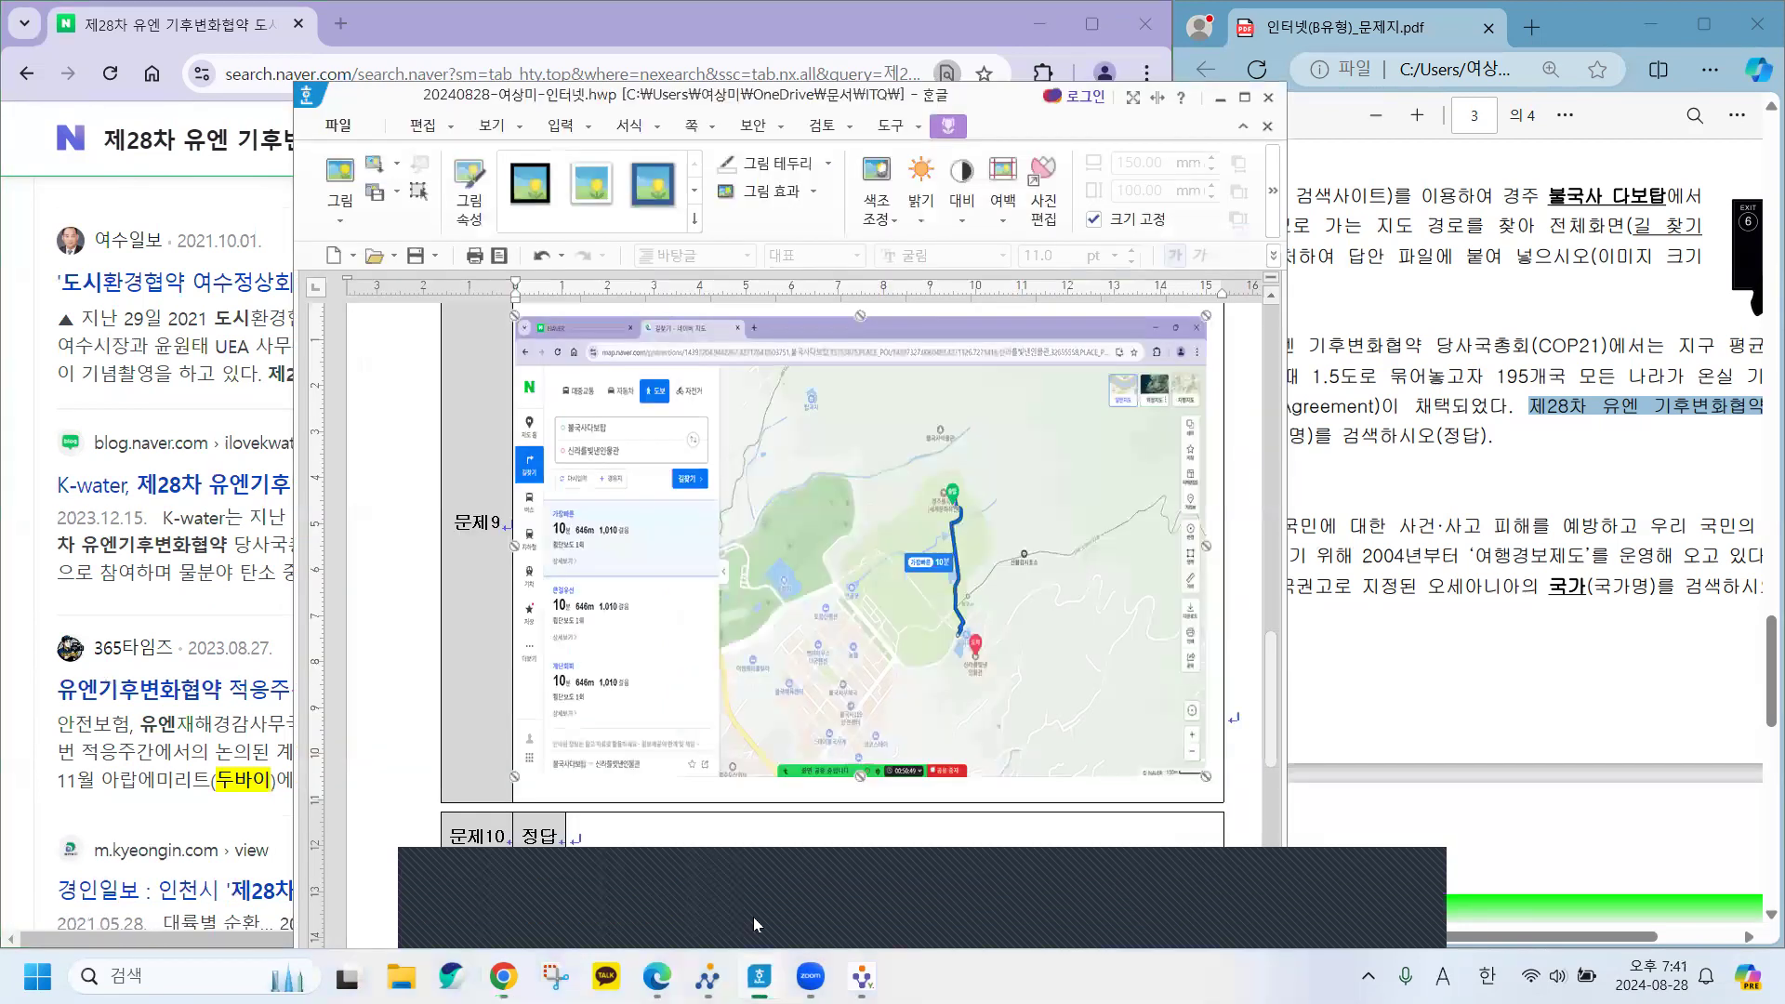
pyautogui.scroll(-3, 642, 567)
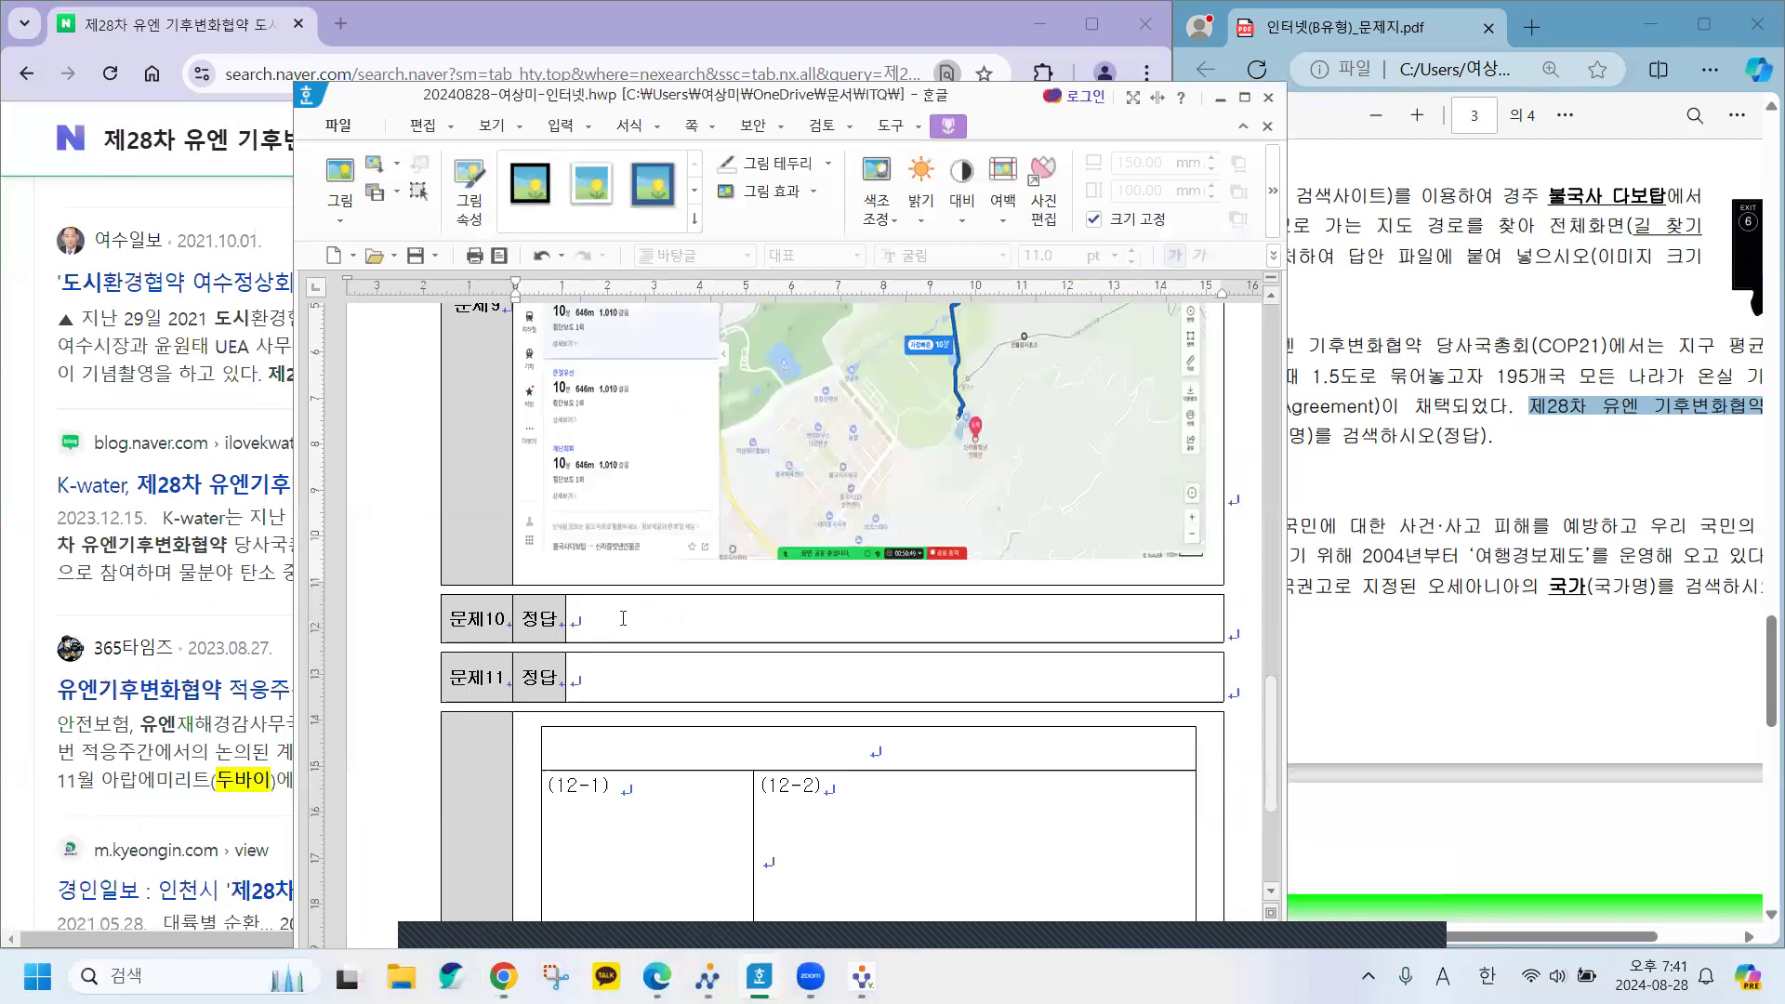
pyautogui.click(623, 619)
pyautogui.write('두바')
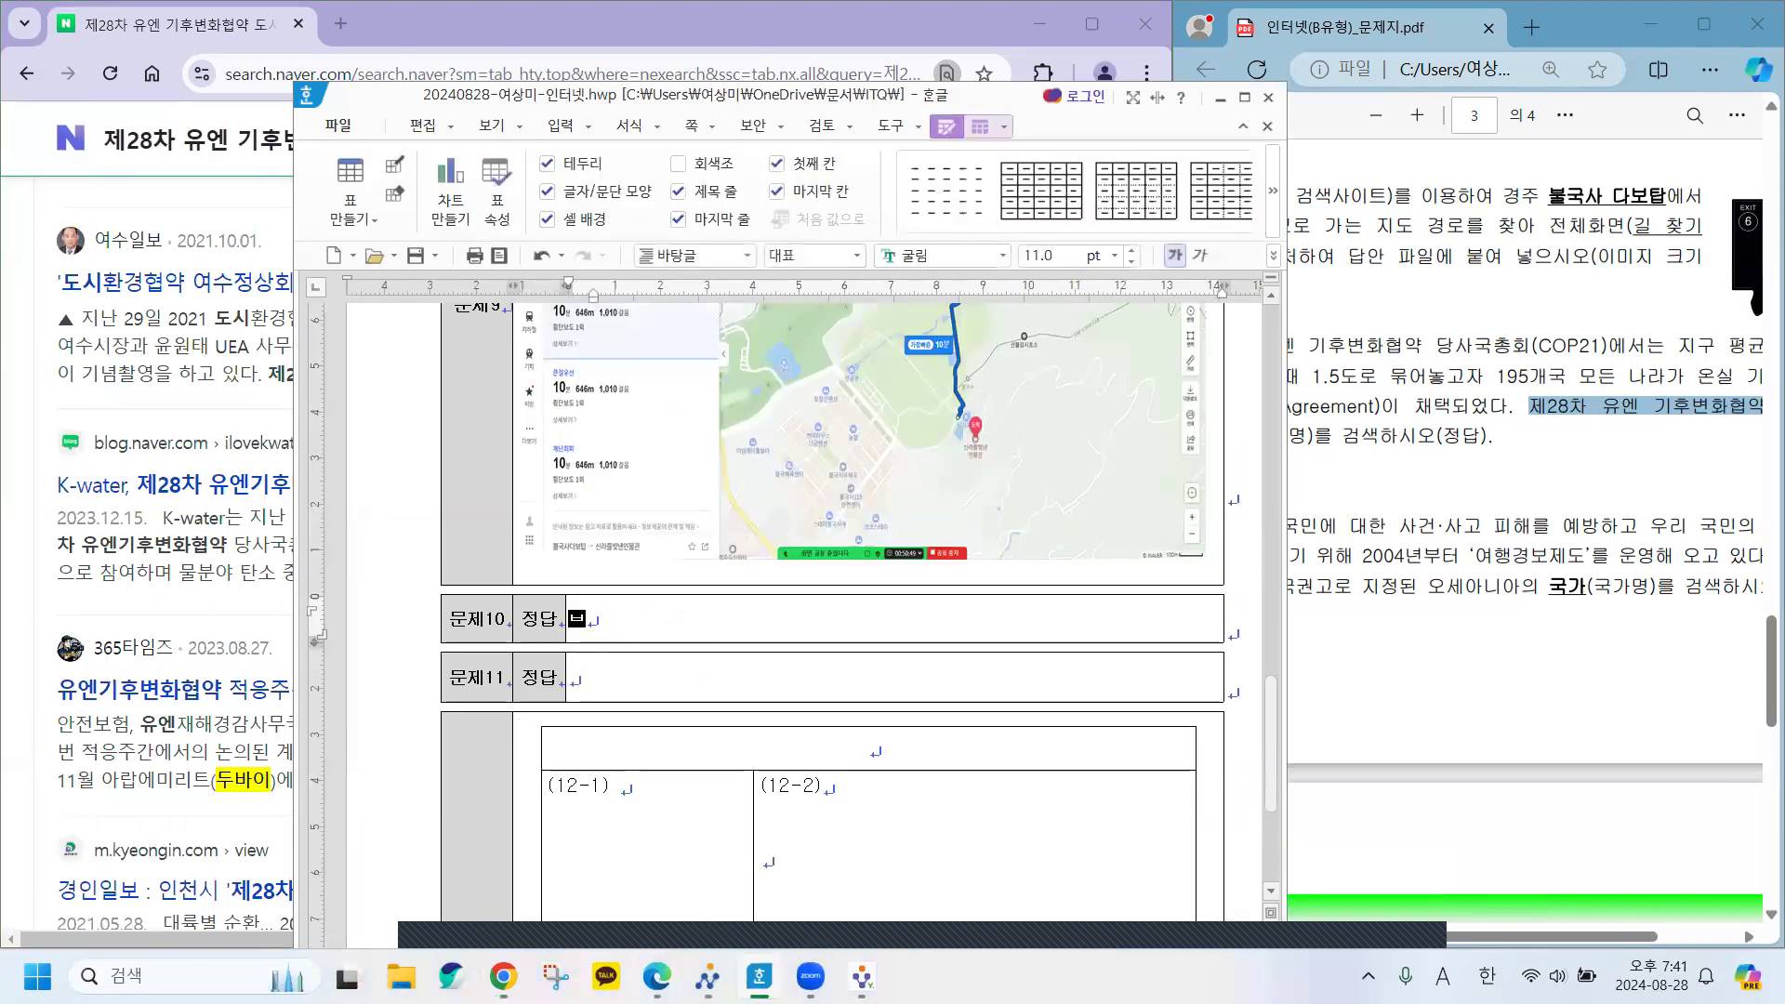
pyautogui.write('이')
pyautogui.click(760, 976)
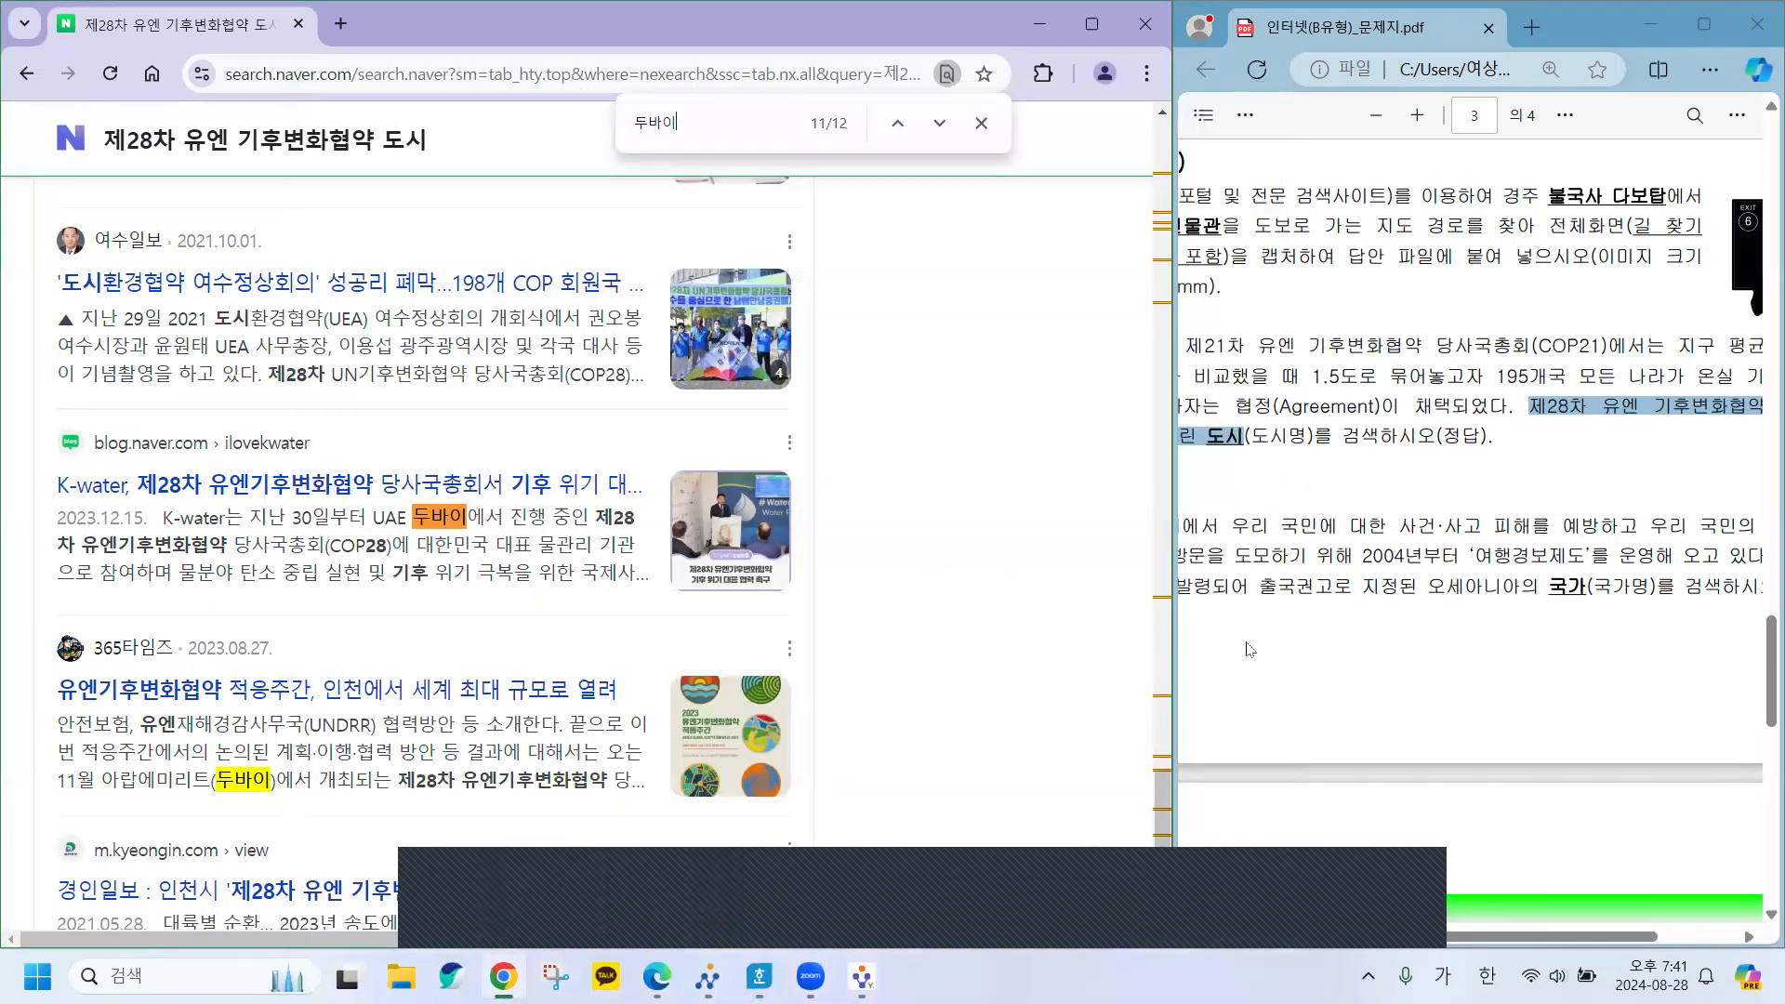
# Widen the exam PDF, scroll to 문제11, and select the term 여행경보제도.
pyautogui.moveTo(1174, 664)
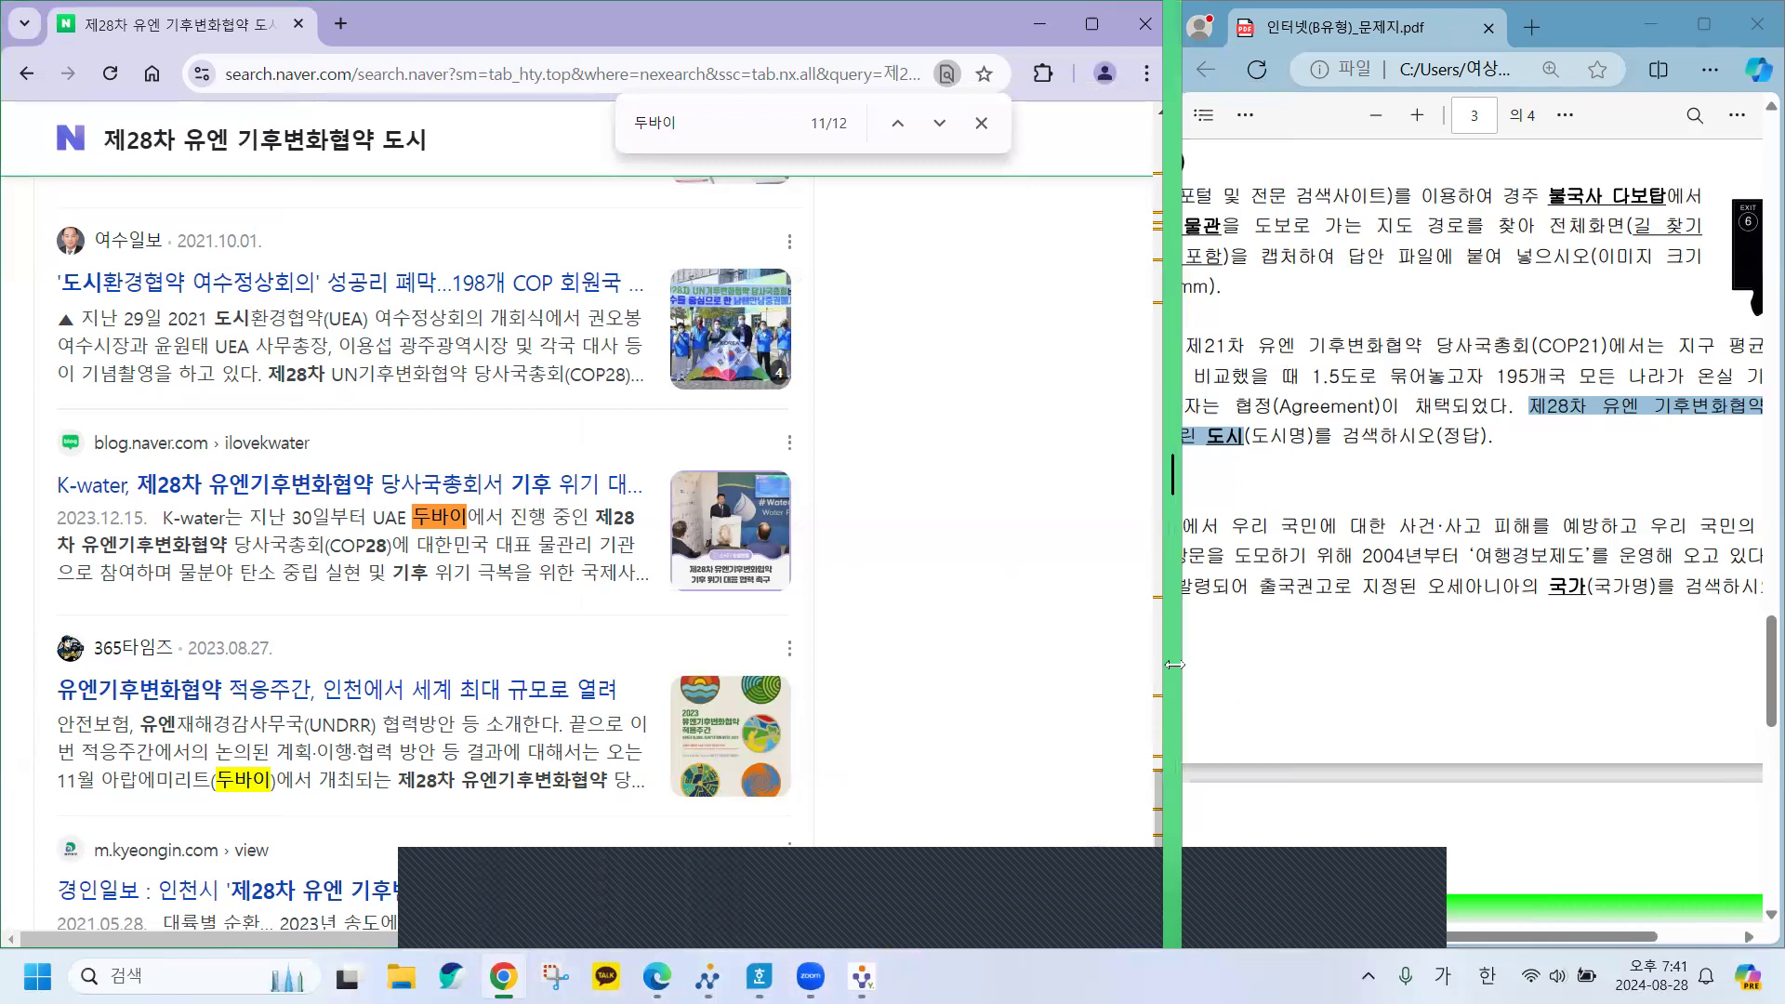
pyautogui.moveTo(1174, 663); pyautogui.dragTo(750, 664)
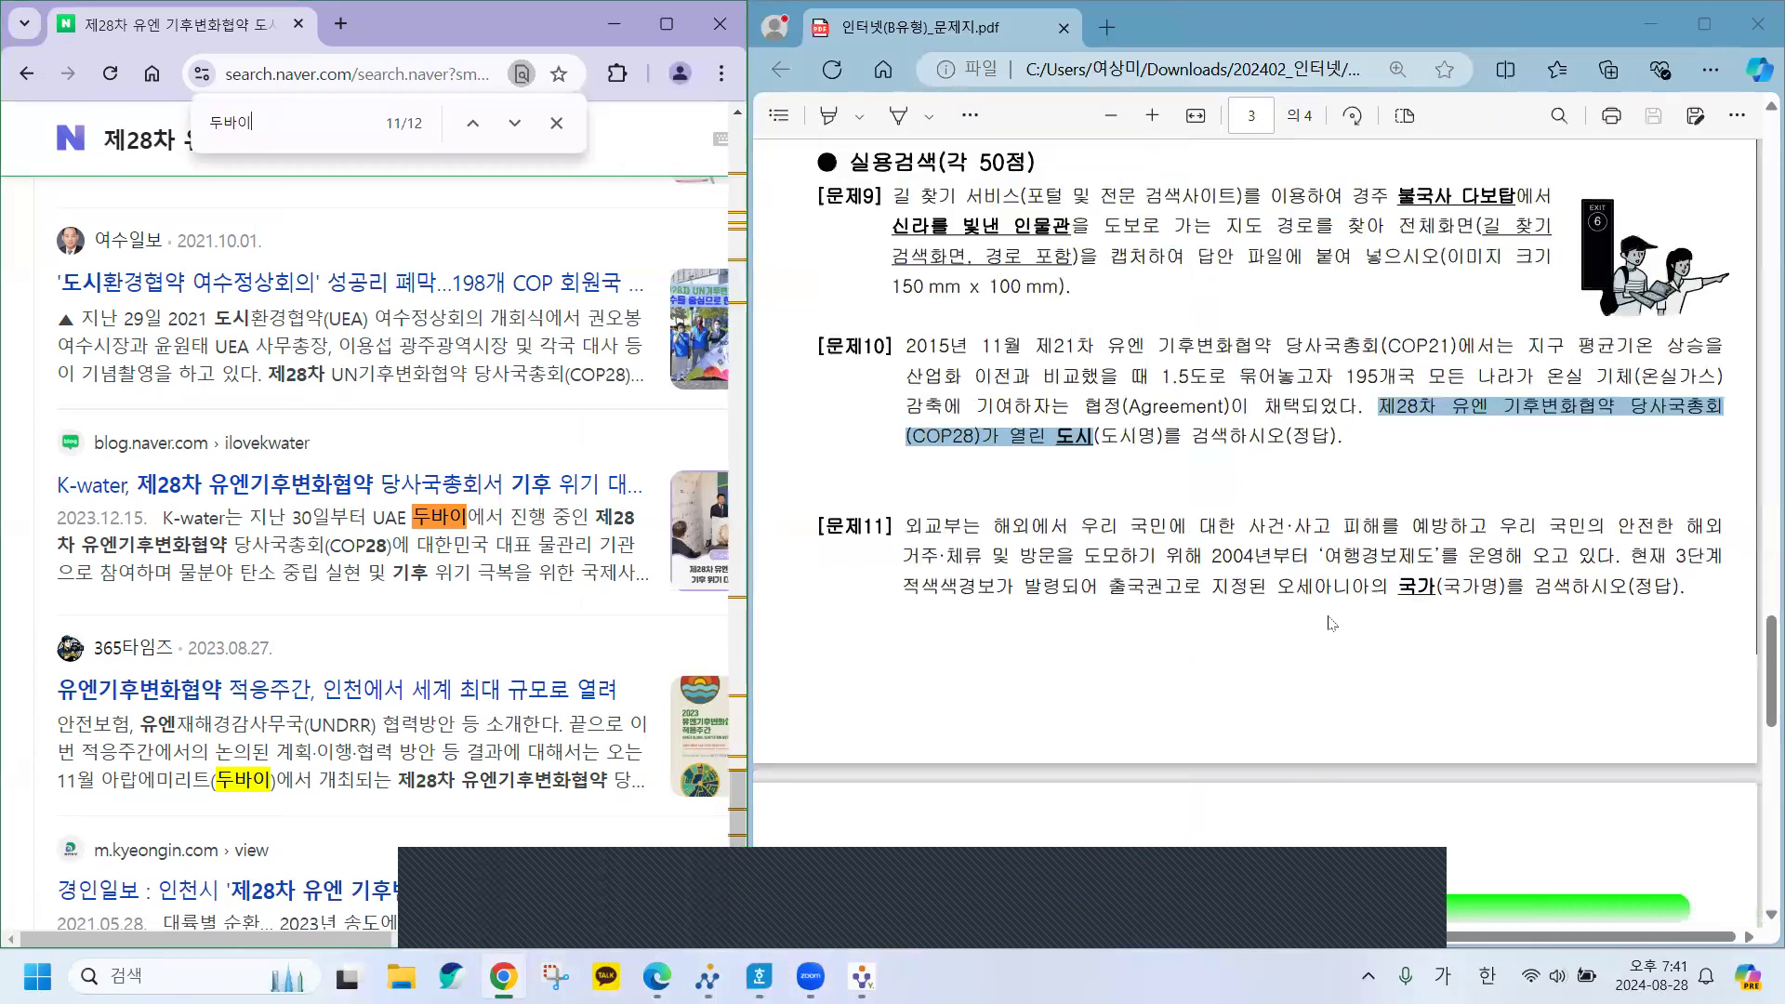
pyautogui.scroll(-1, 1316, 642)
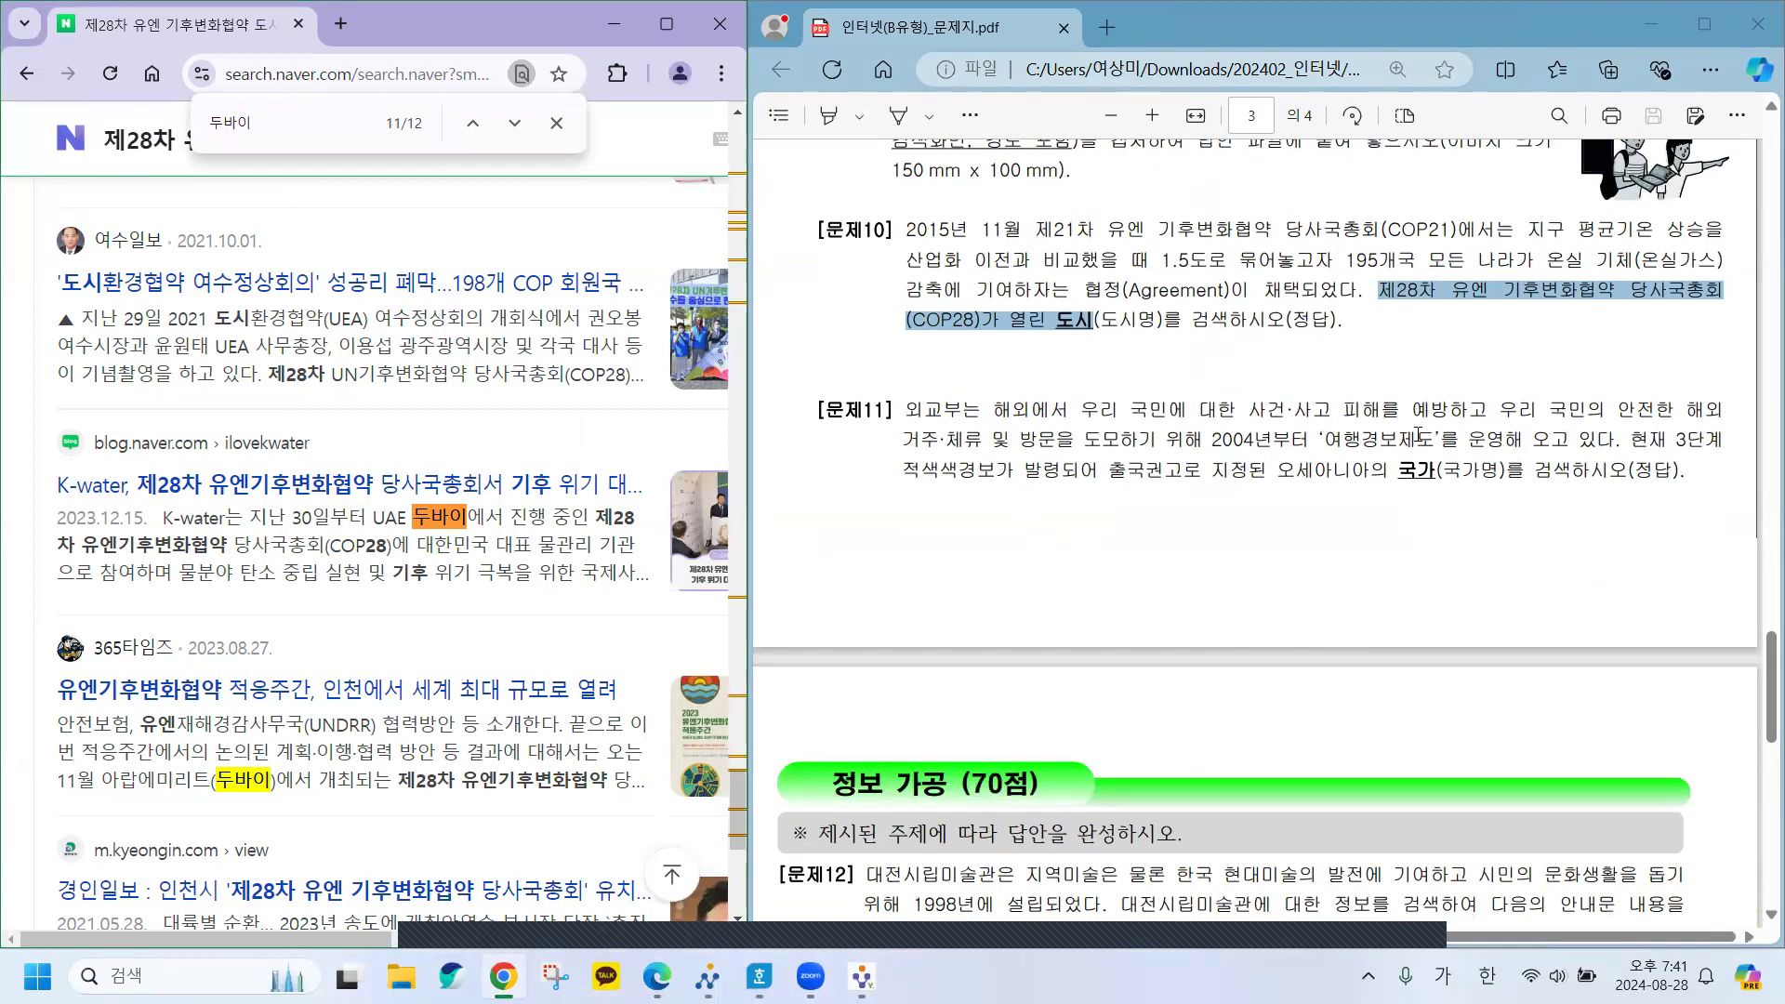
pyautogui.moveTo(1327, 447); pyautogui.dragTo(1420, 447)
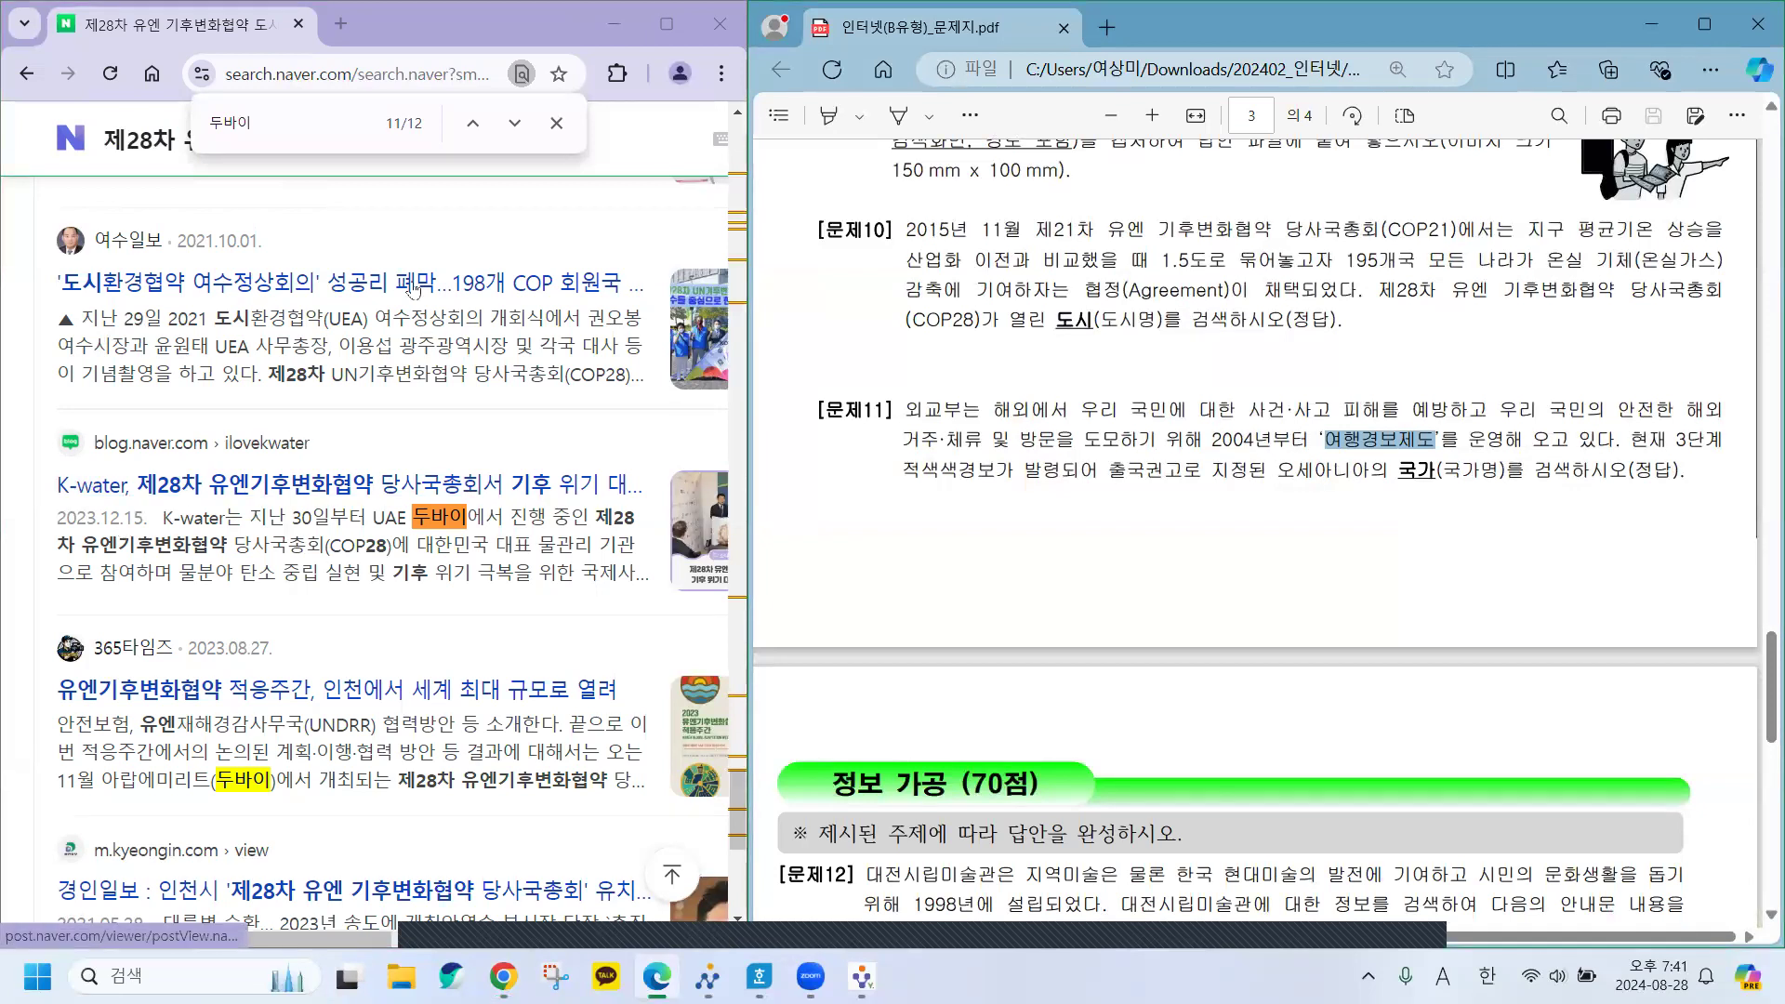
# Search Naver for 여행경보제도 and widen Chrome to browse the results.
pyautogui.click(56, 141)
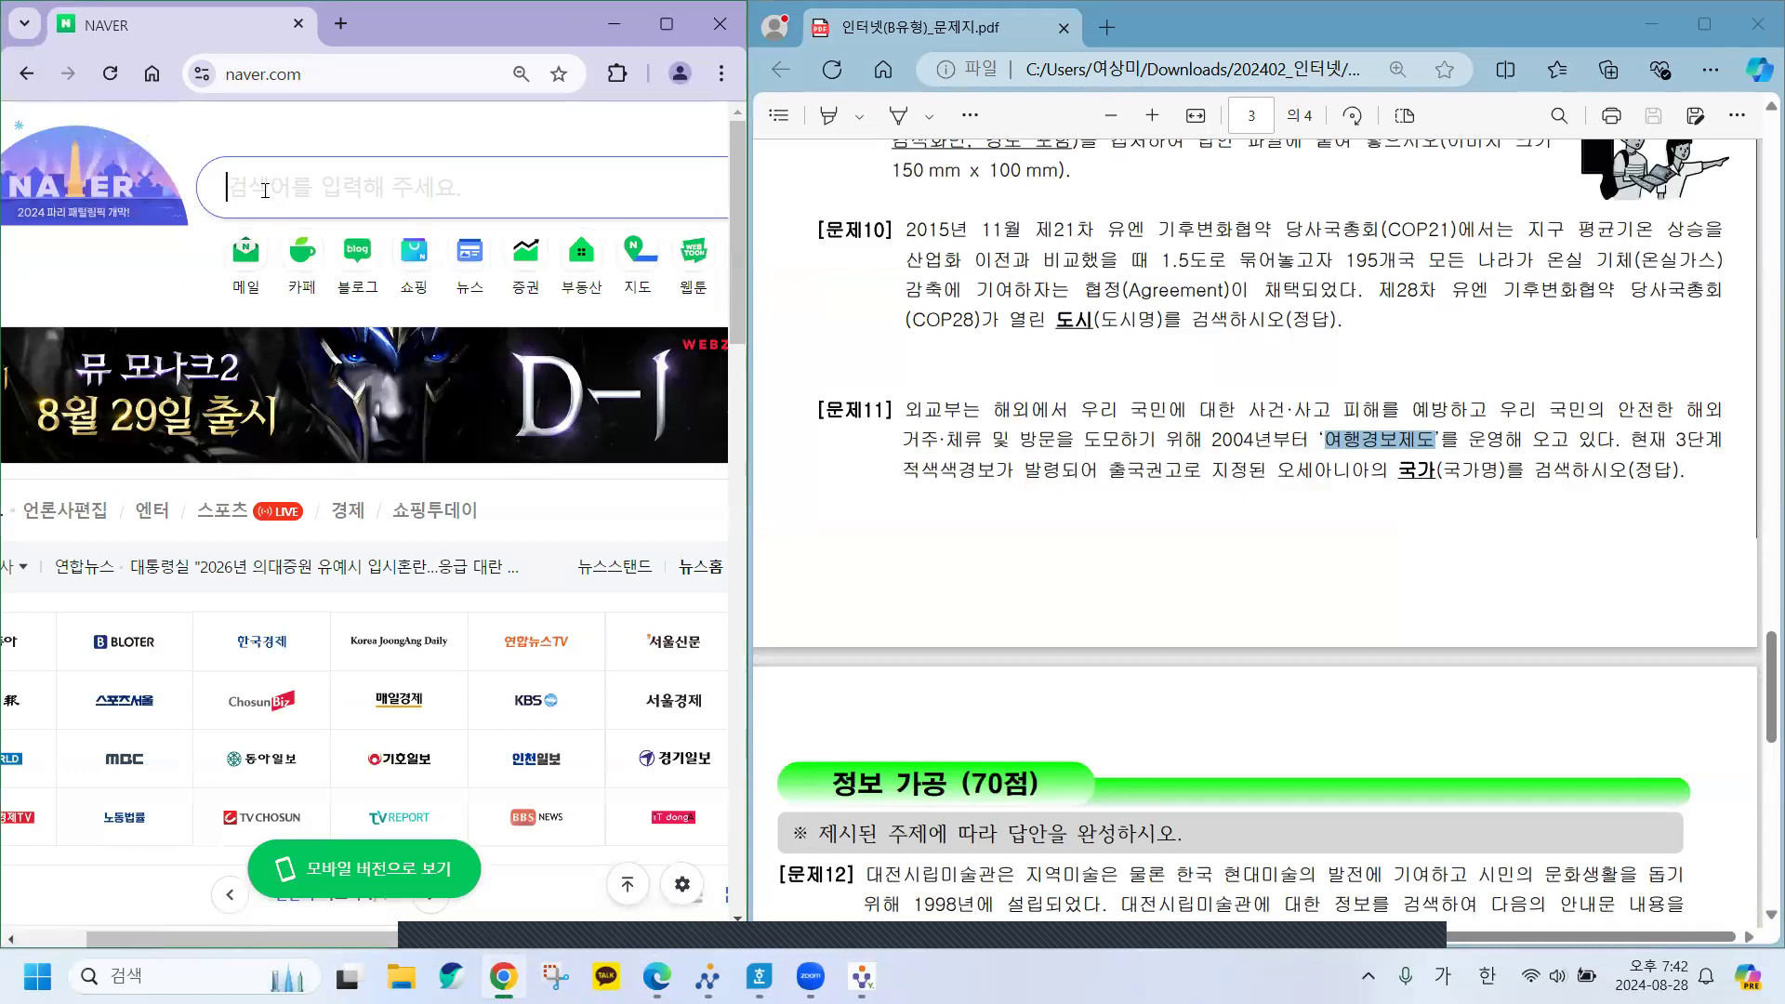
pyautogui.write('여행경')
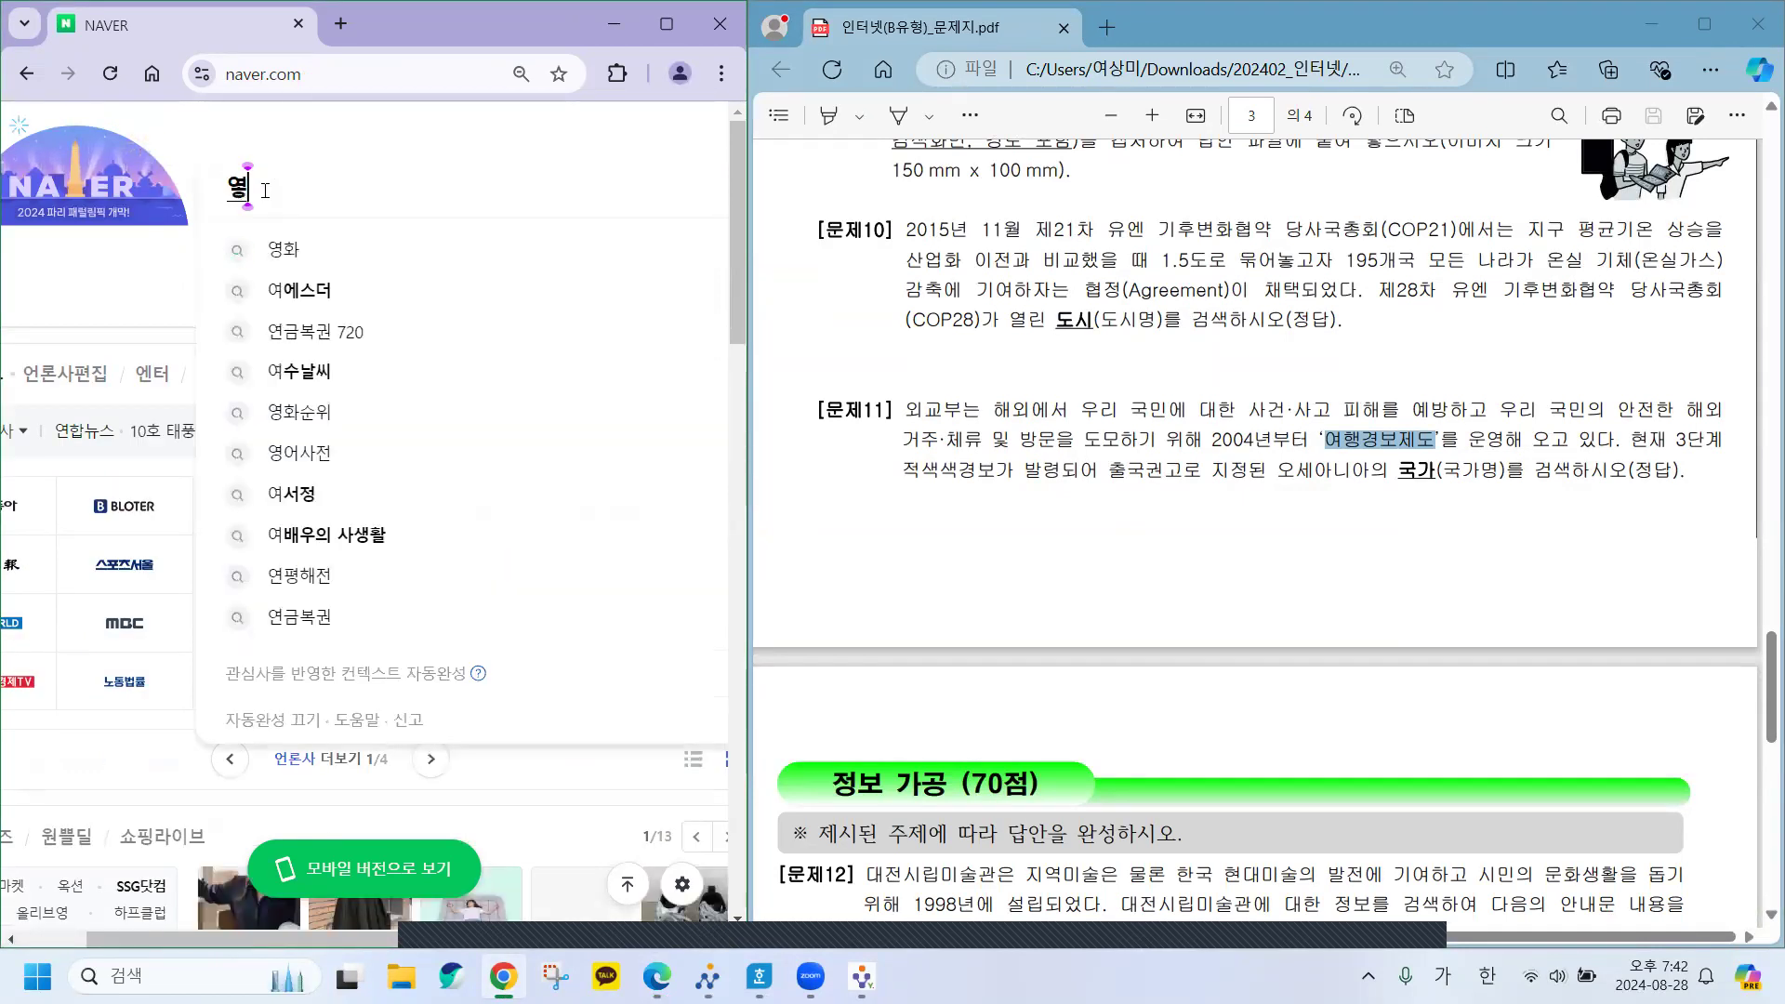
pyautogui.write('보제도')
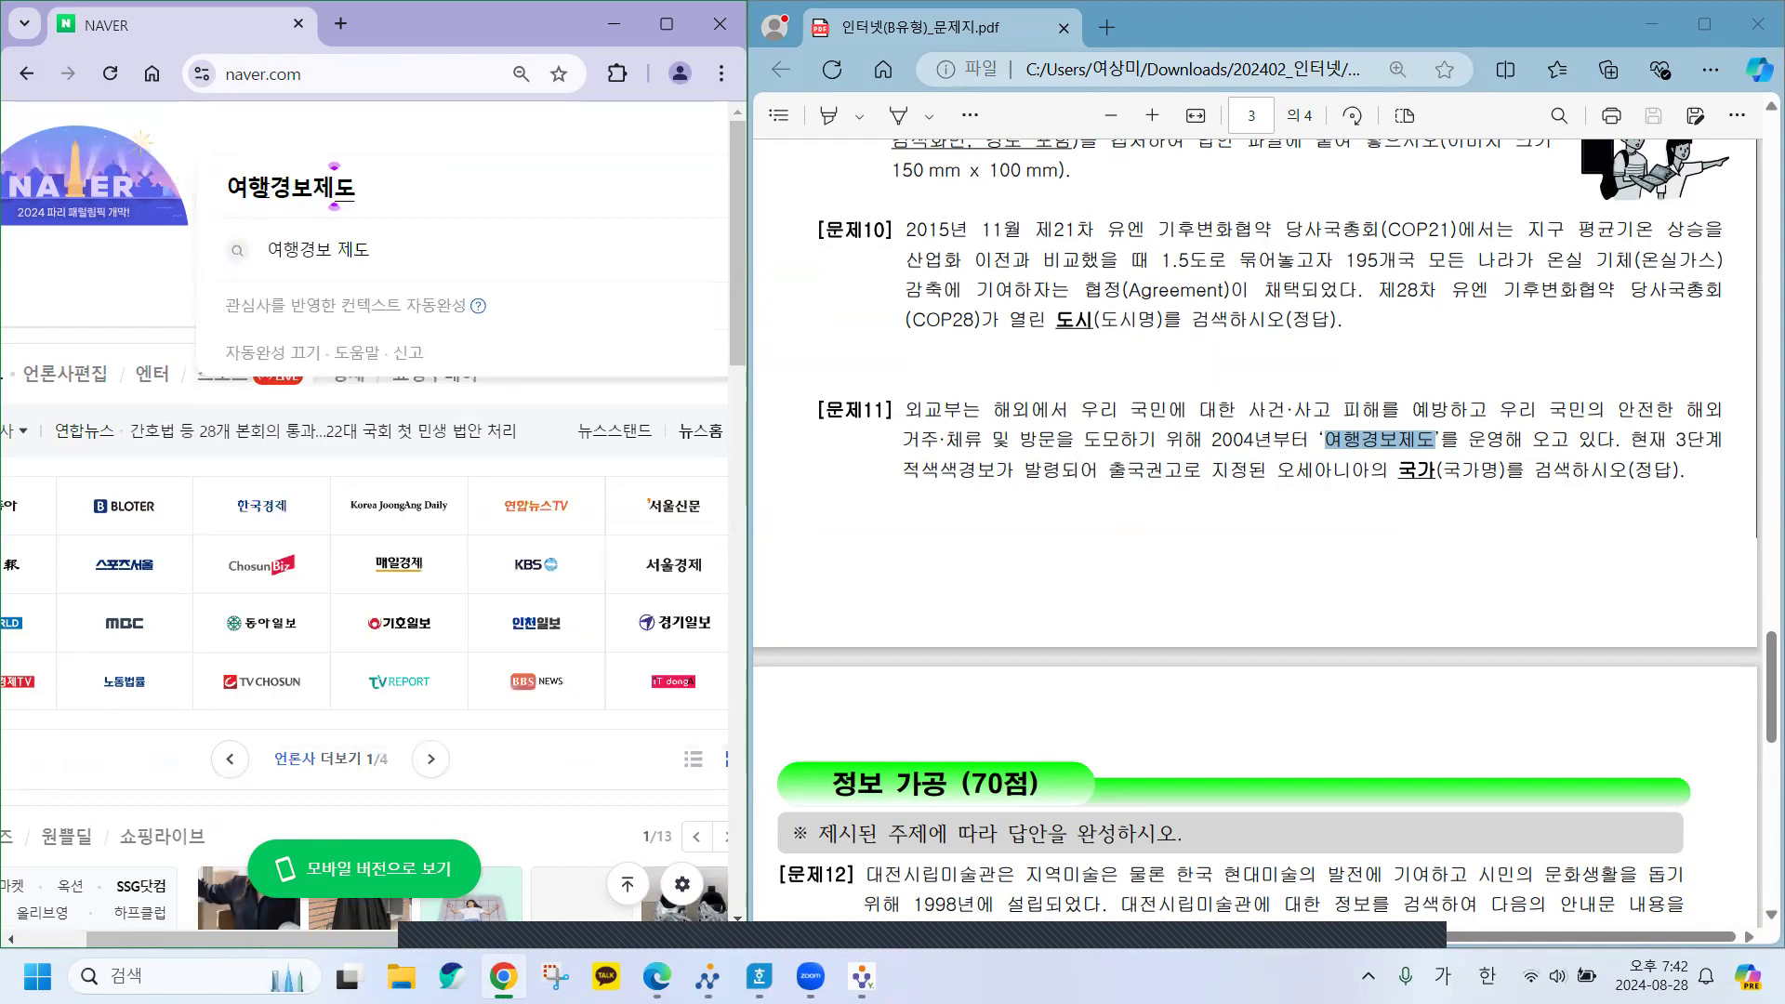
pyautogui.press('Return')
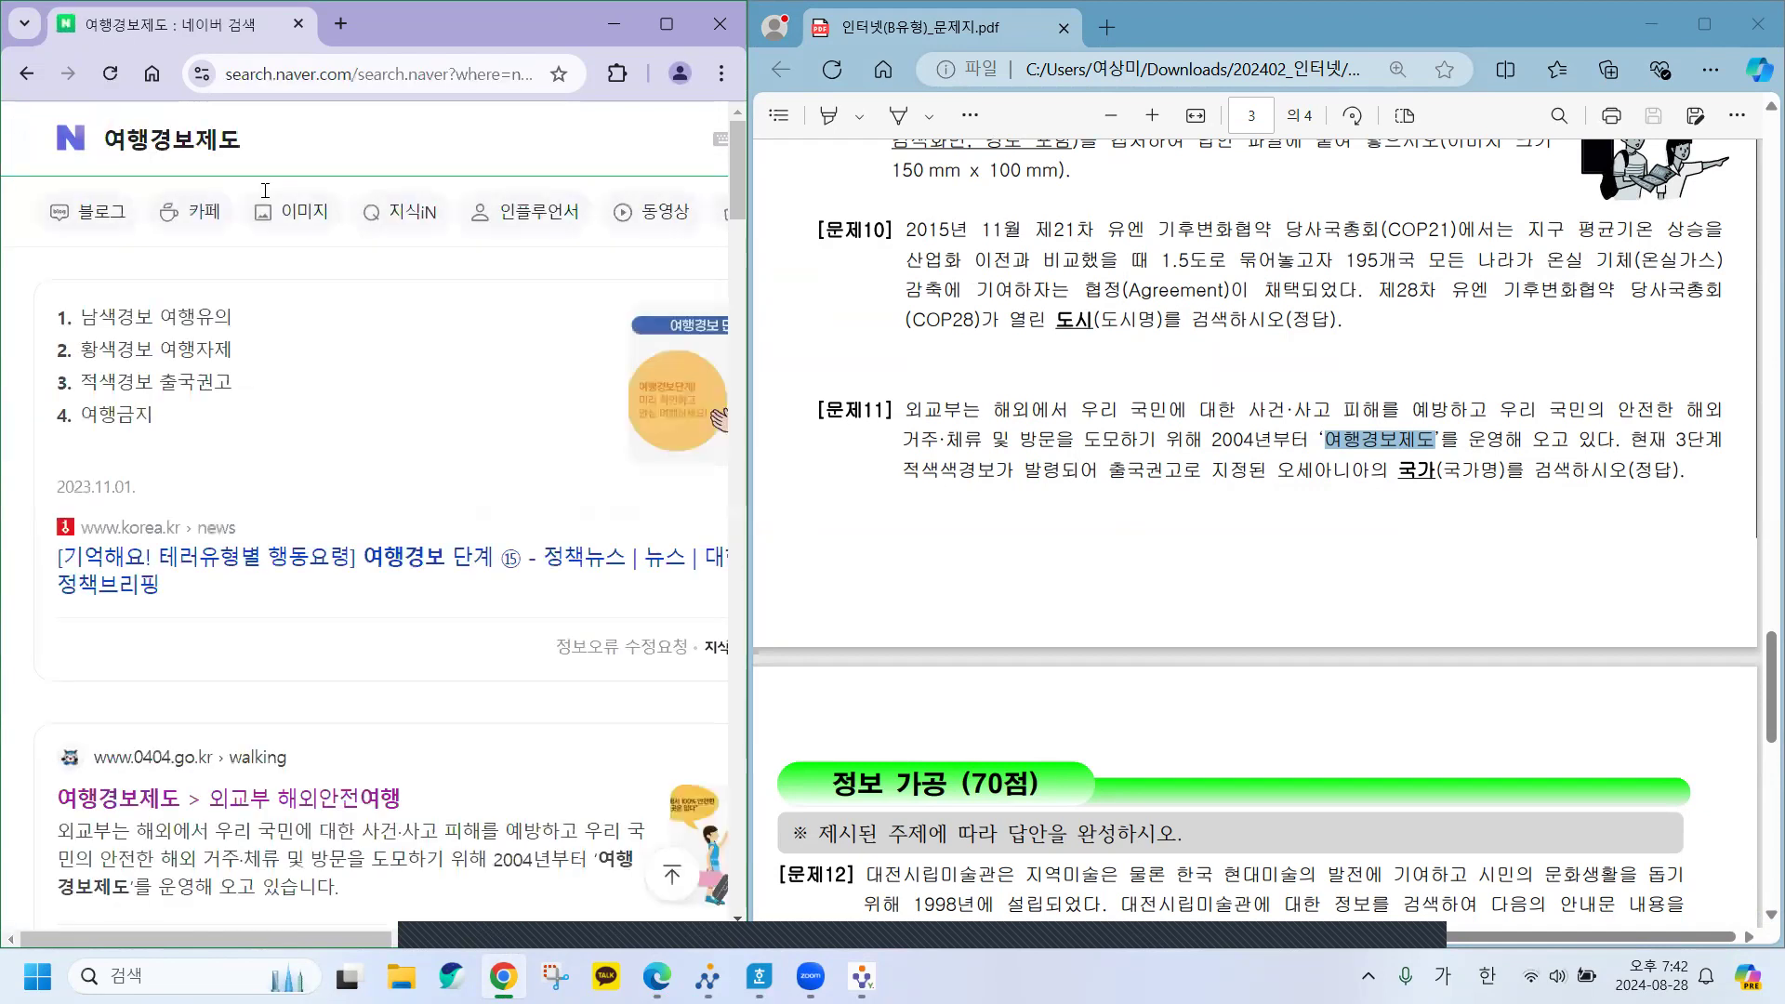
pyautogui.moveTo(750, 580); pyautogui.dragTo(999, 577)
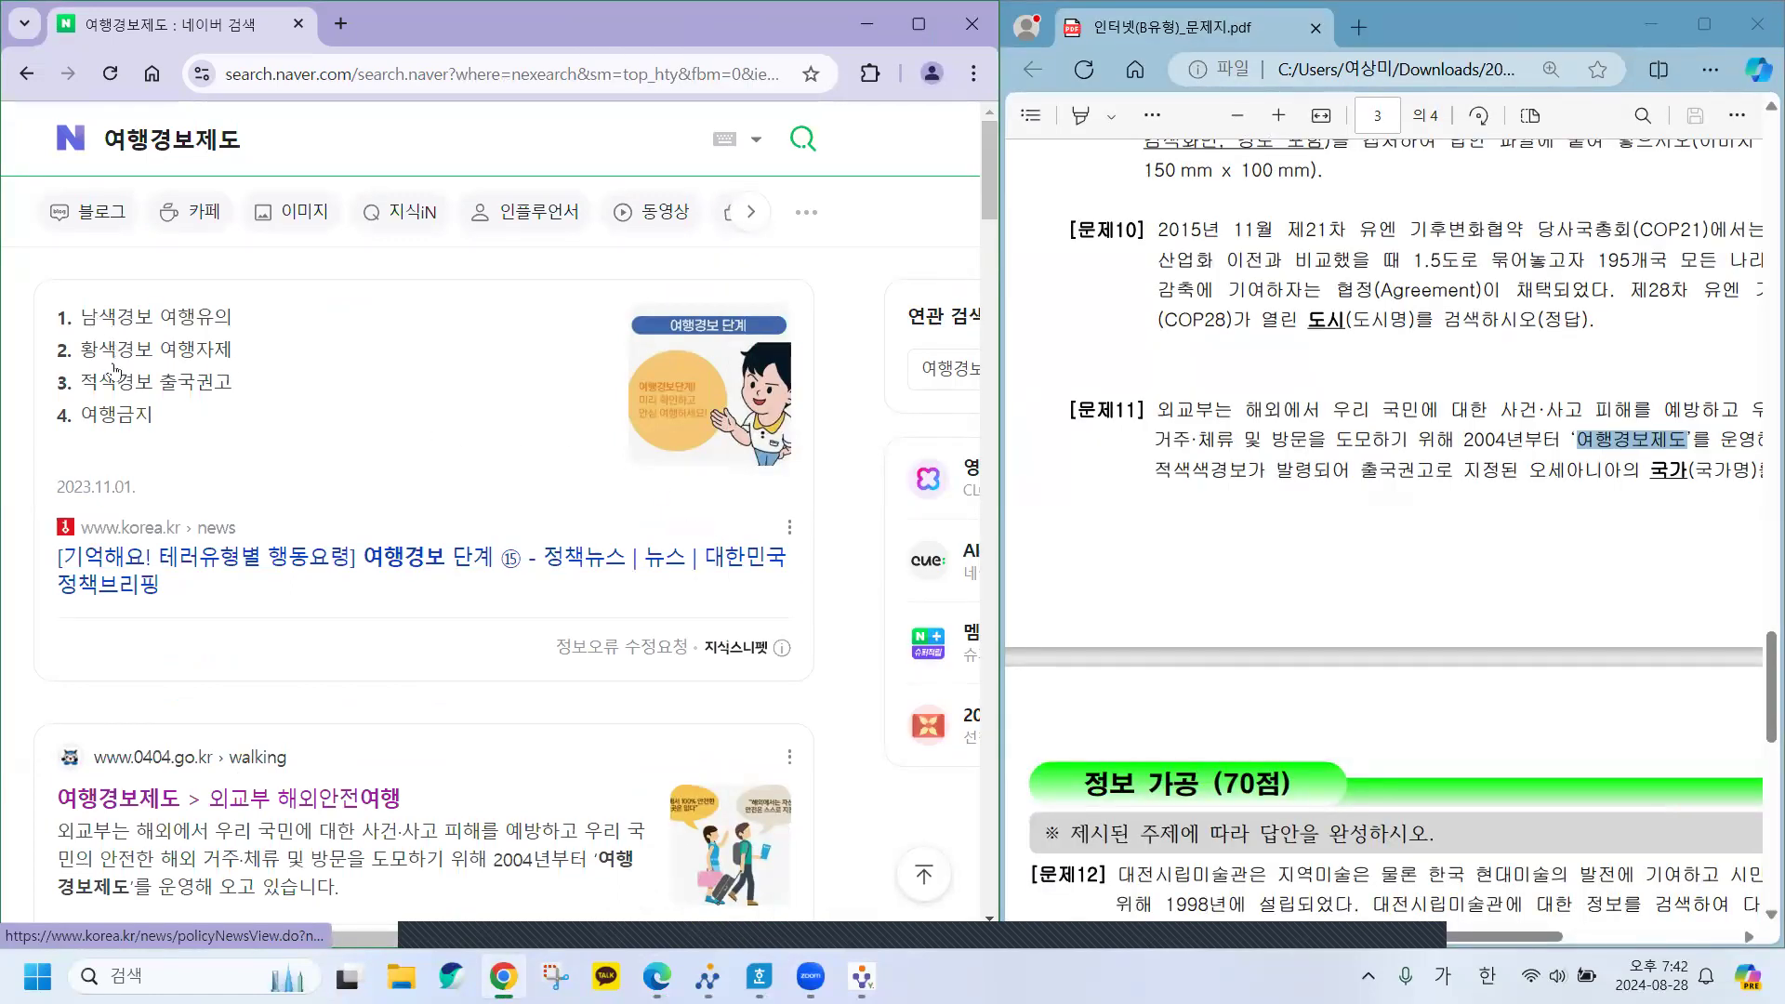
pyautogui.scroll(-2, 404, 656)
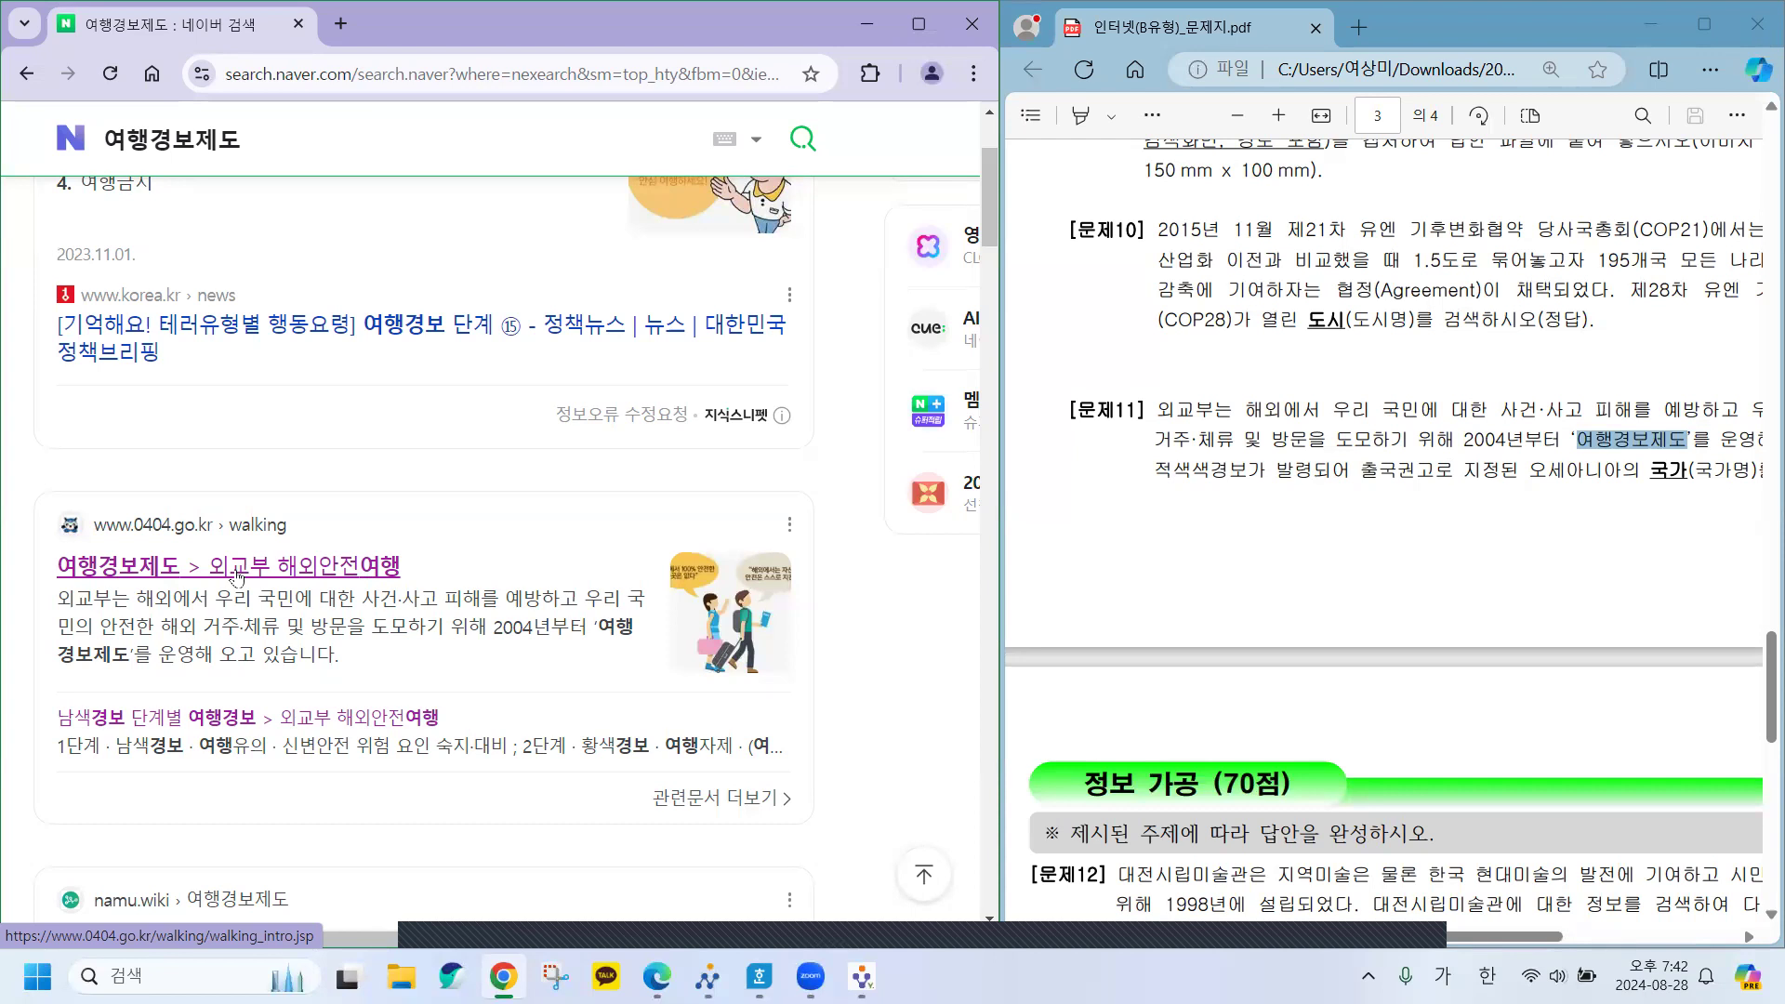
# On 0404.go.kr, list the 3단계 적색경보 countries and scroll down to 오세아니아.
pyautogui.click(237, 576)
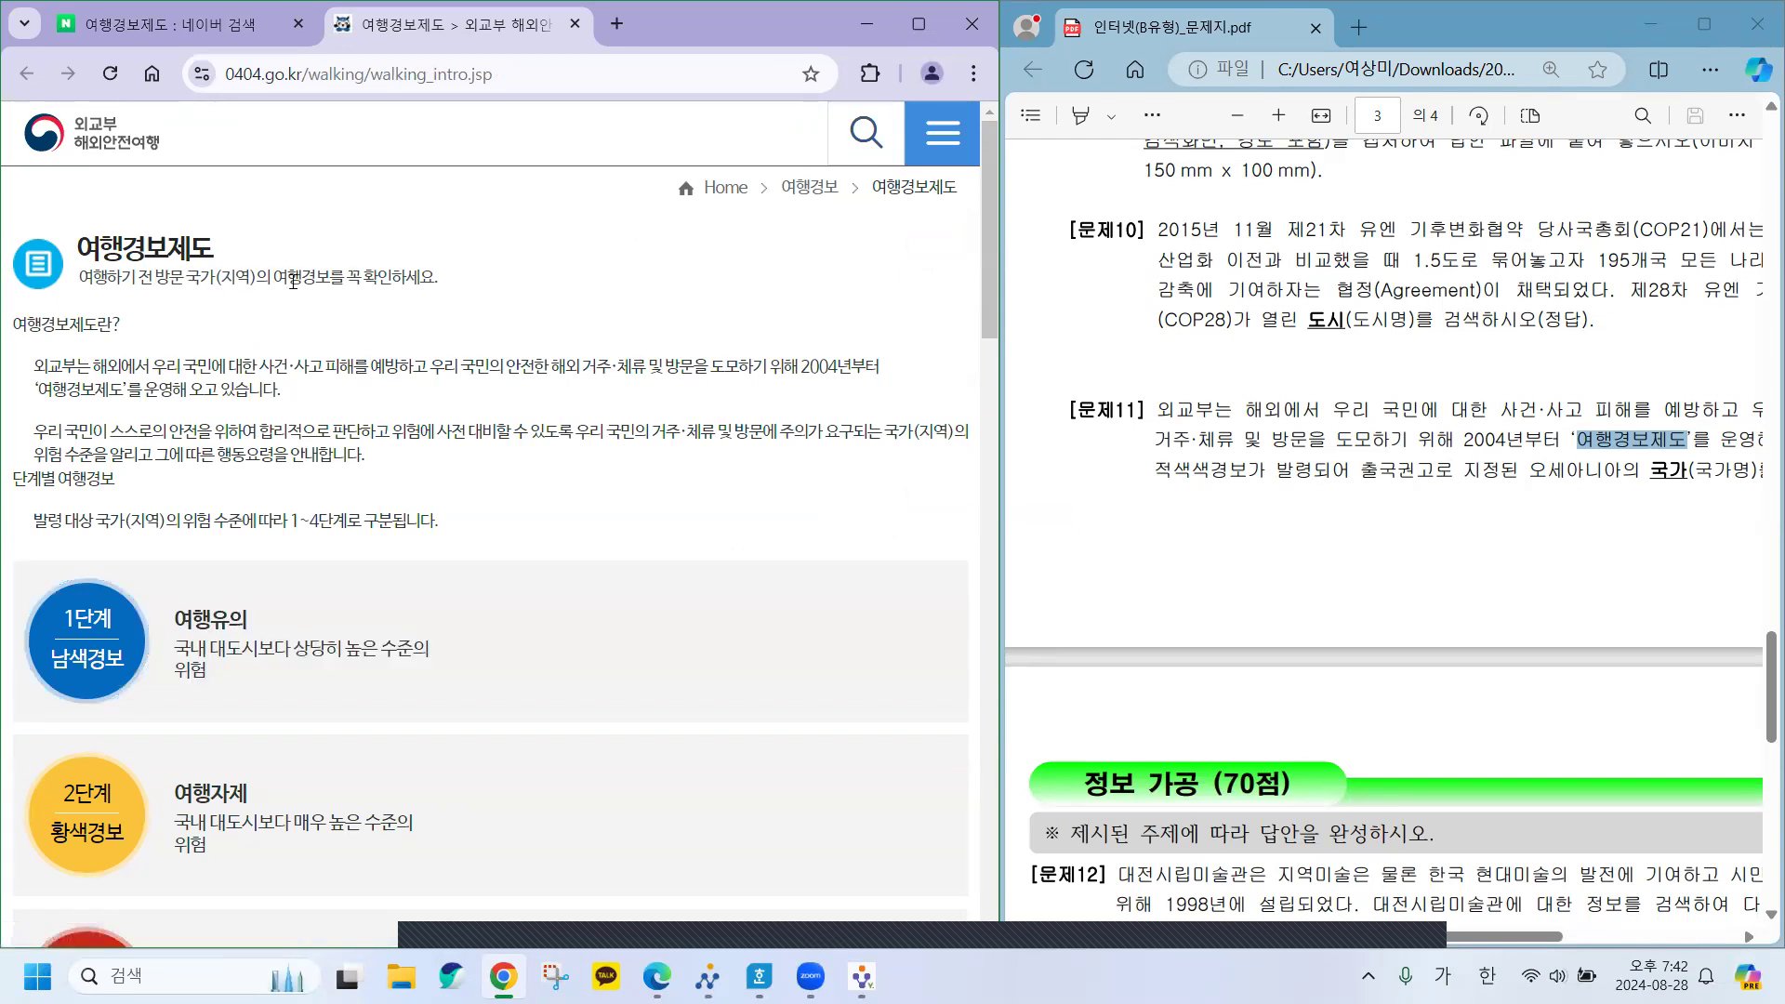
pyautogui.scroll(-5, 409, 487)
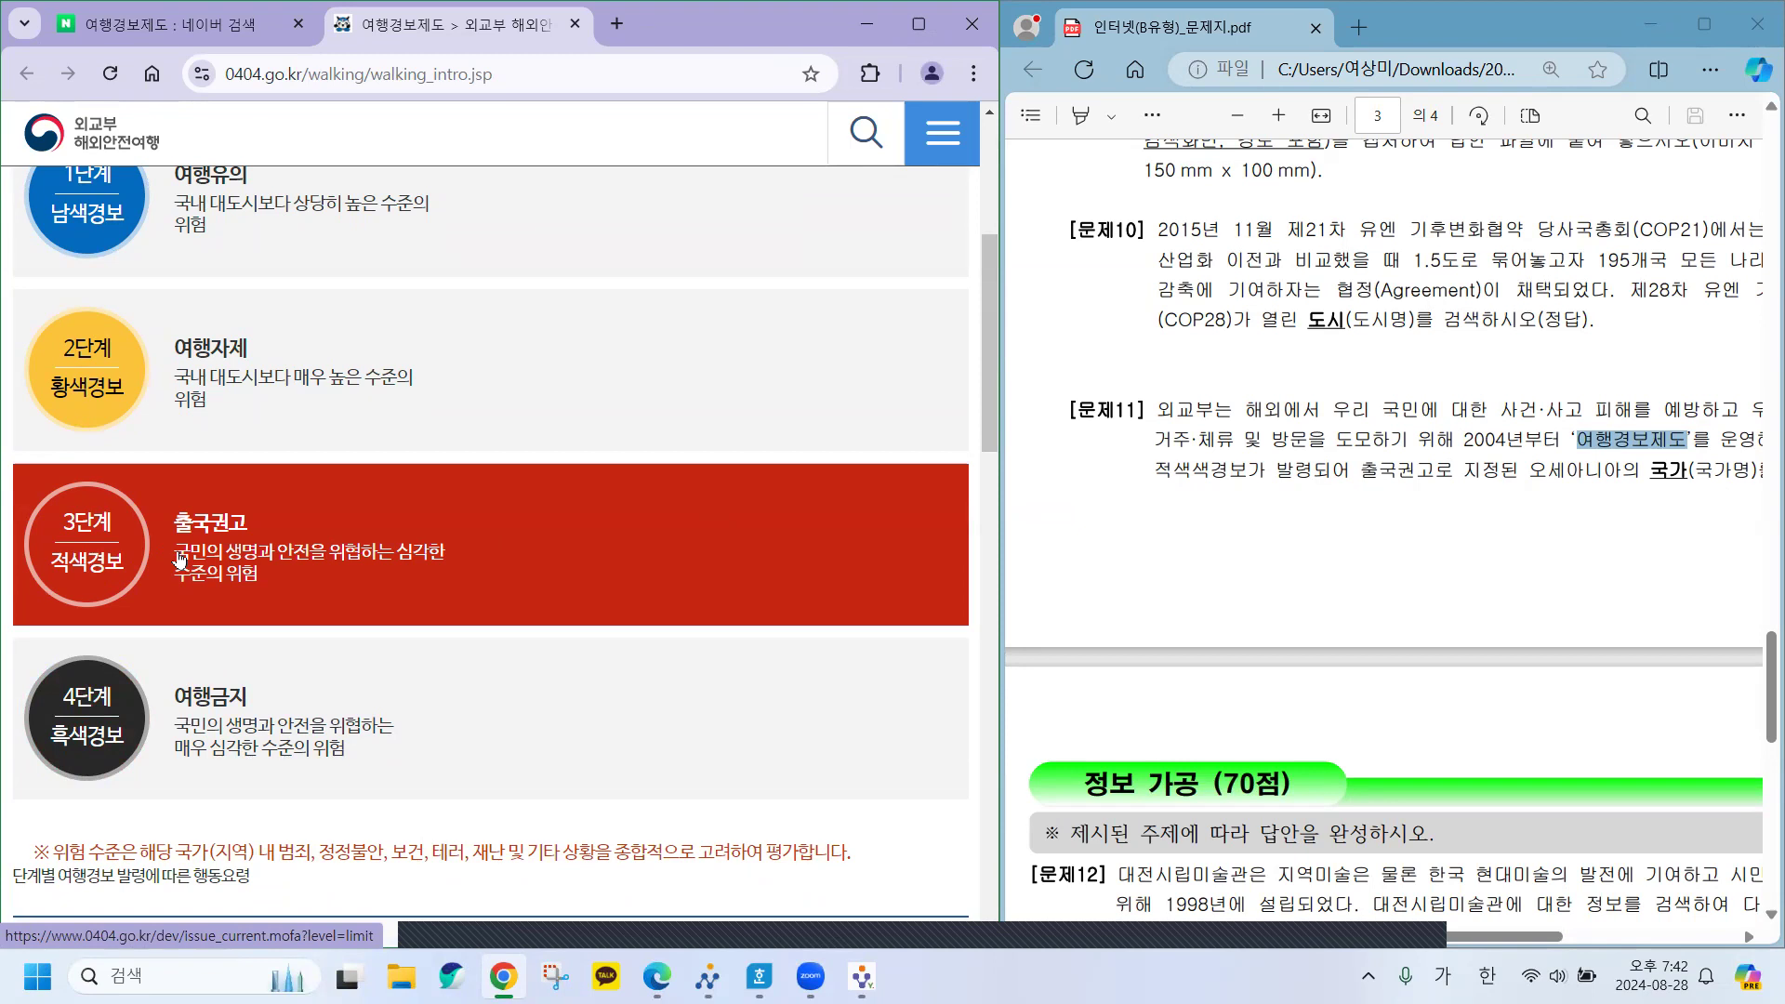
pyautogui.click(181, 560)
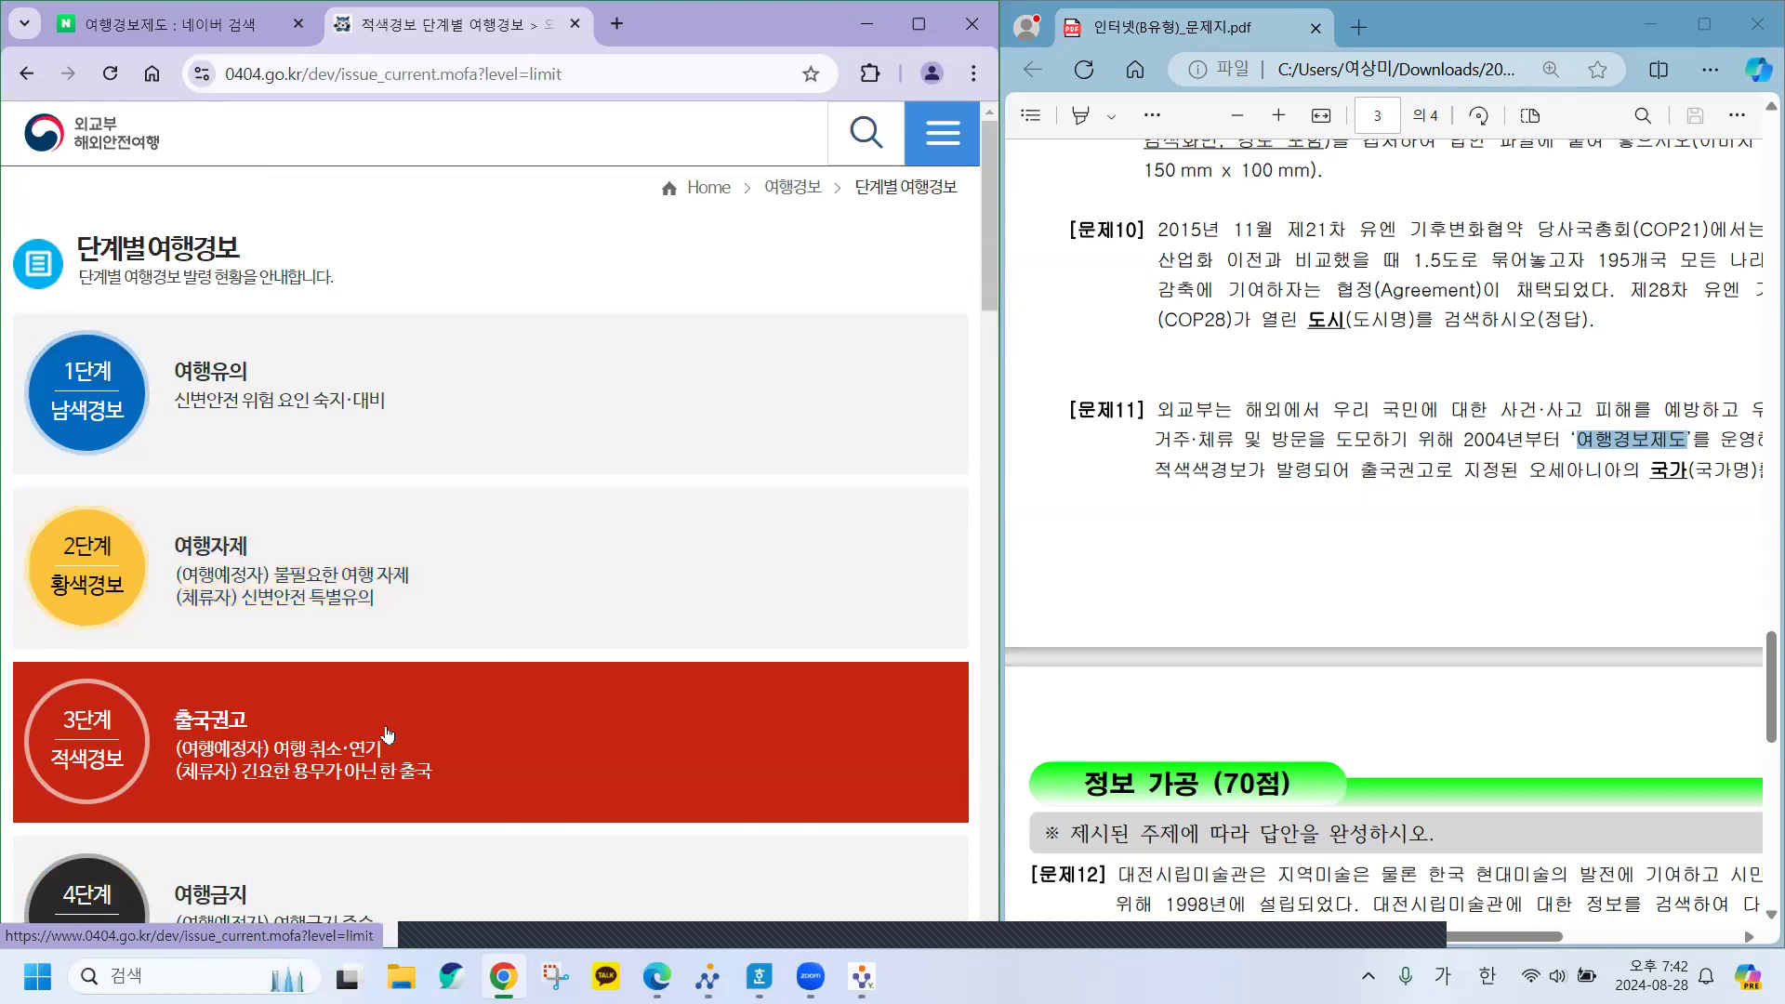
pyautogui.scroll(-4, 390, 734)
pyautogui.scroll(-2, 390, 734)
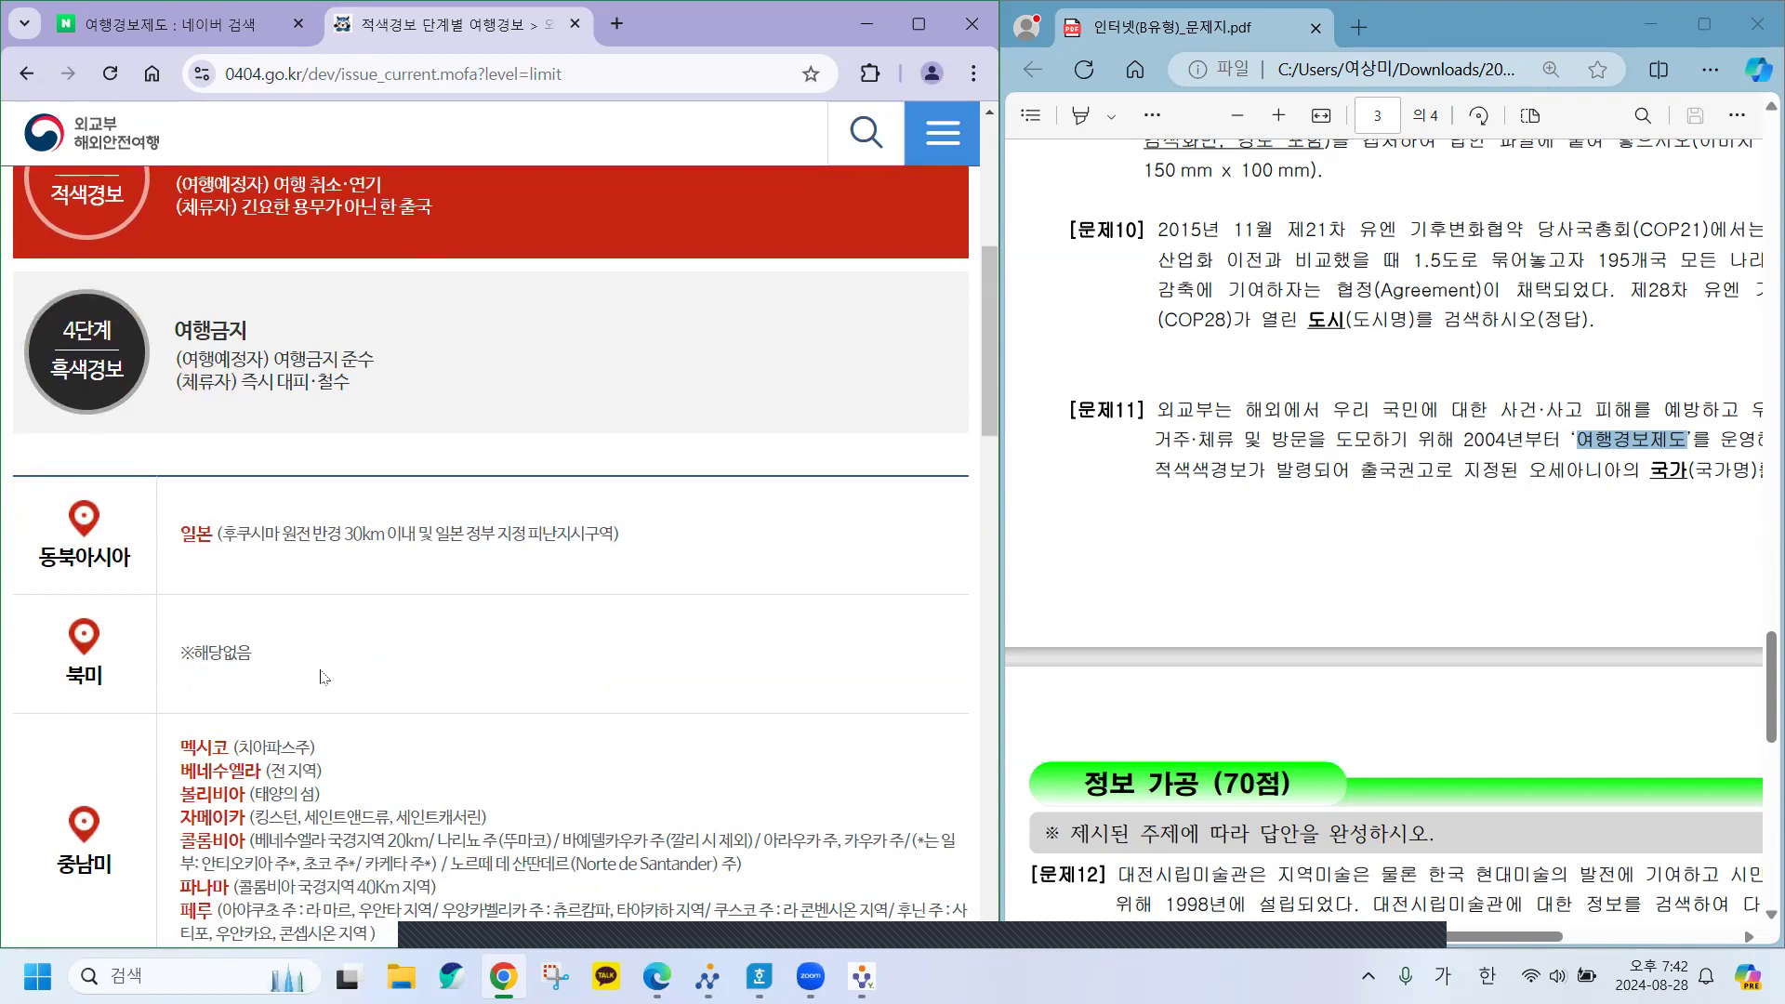
pyautogui.scroll(-1, 323, 676)
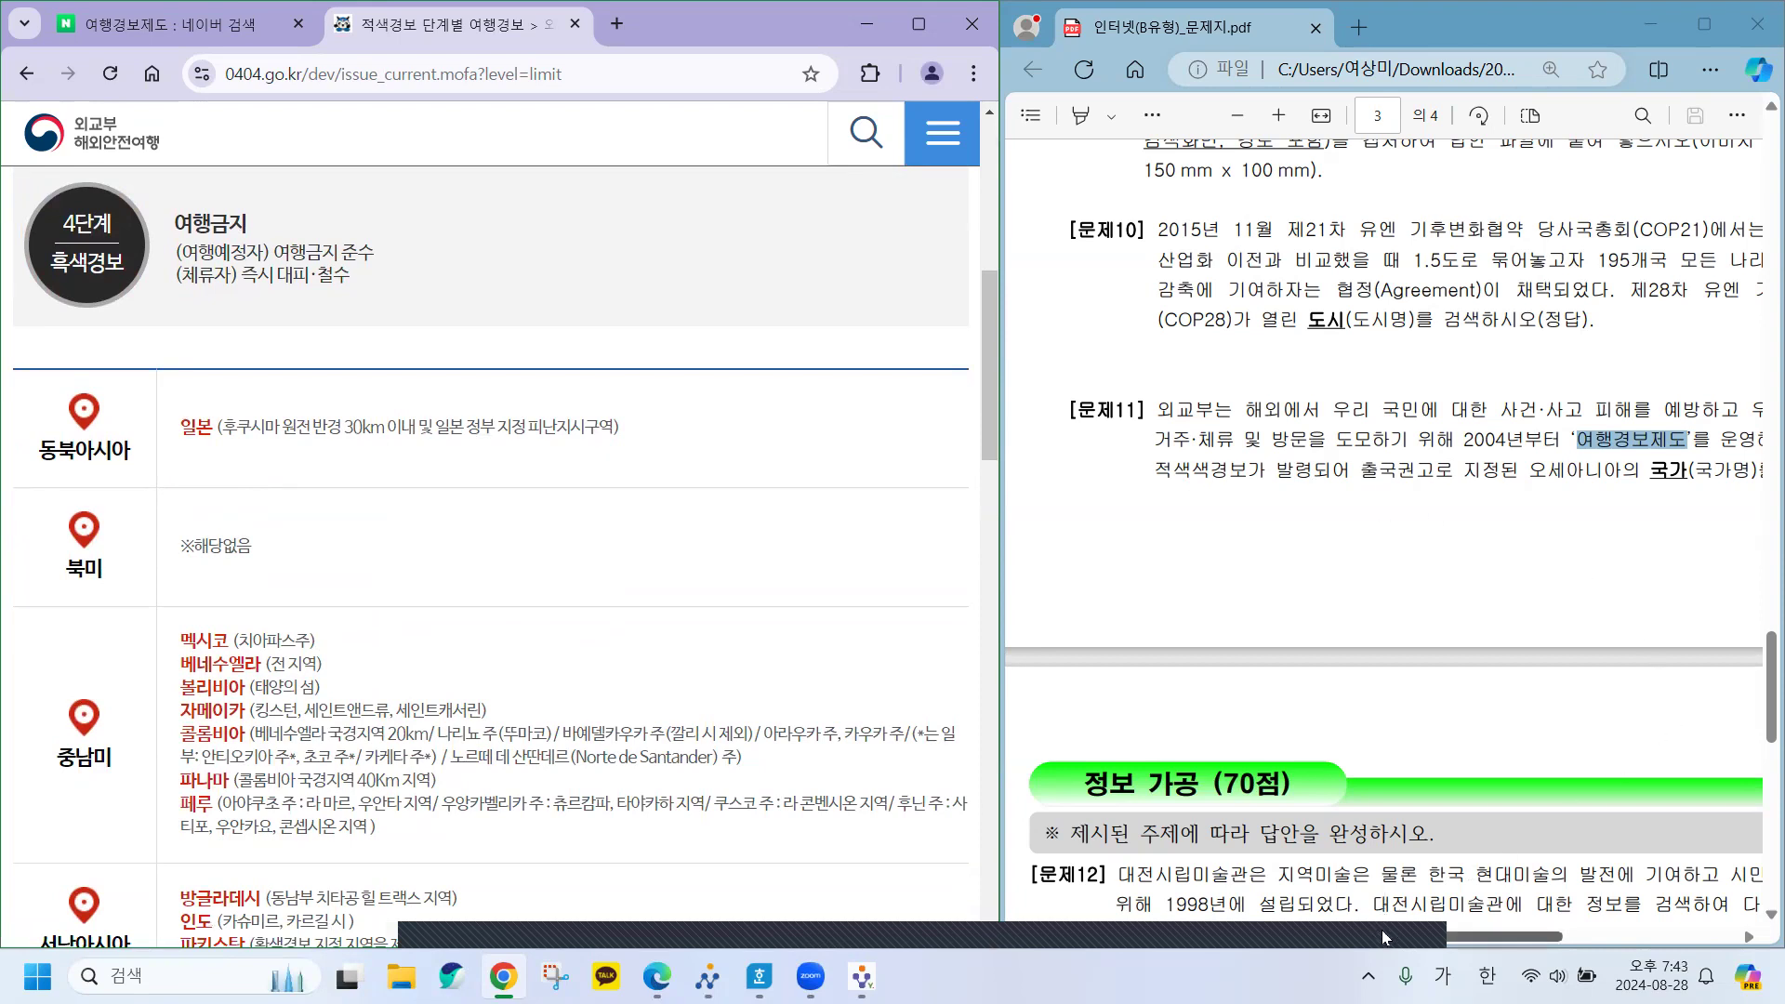
pyautogui.moveTo(1385, 937); pyautogui.dragTo(1449, 933)
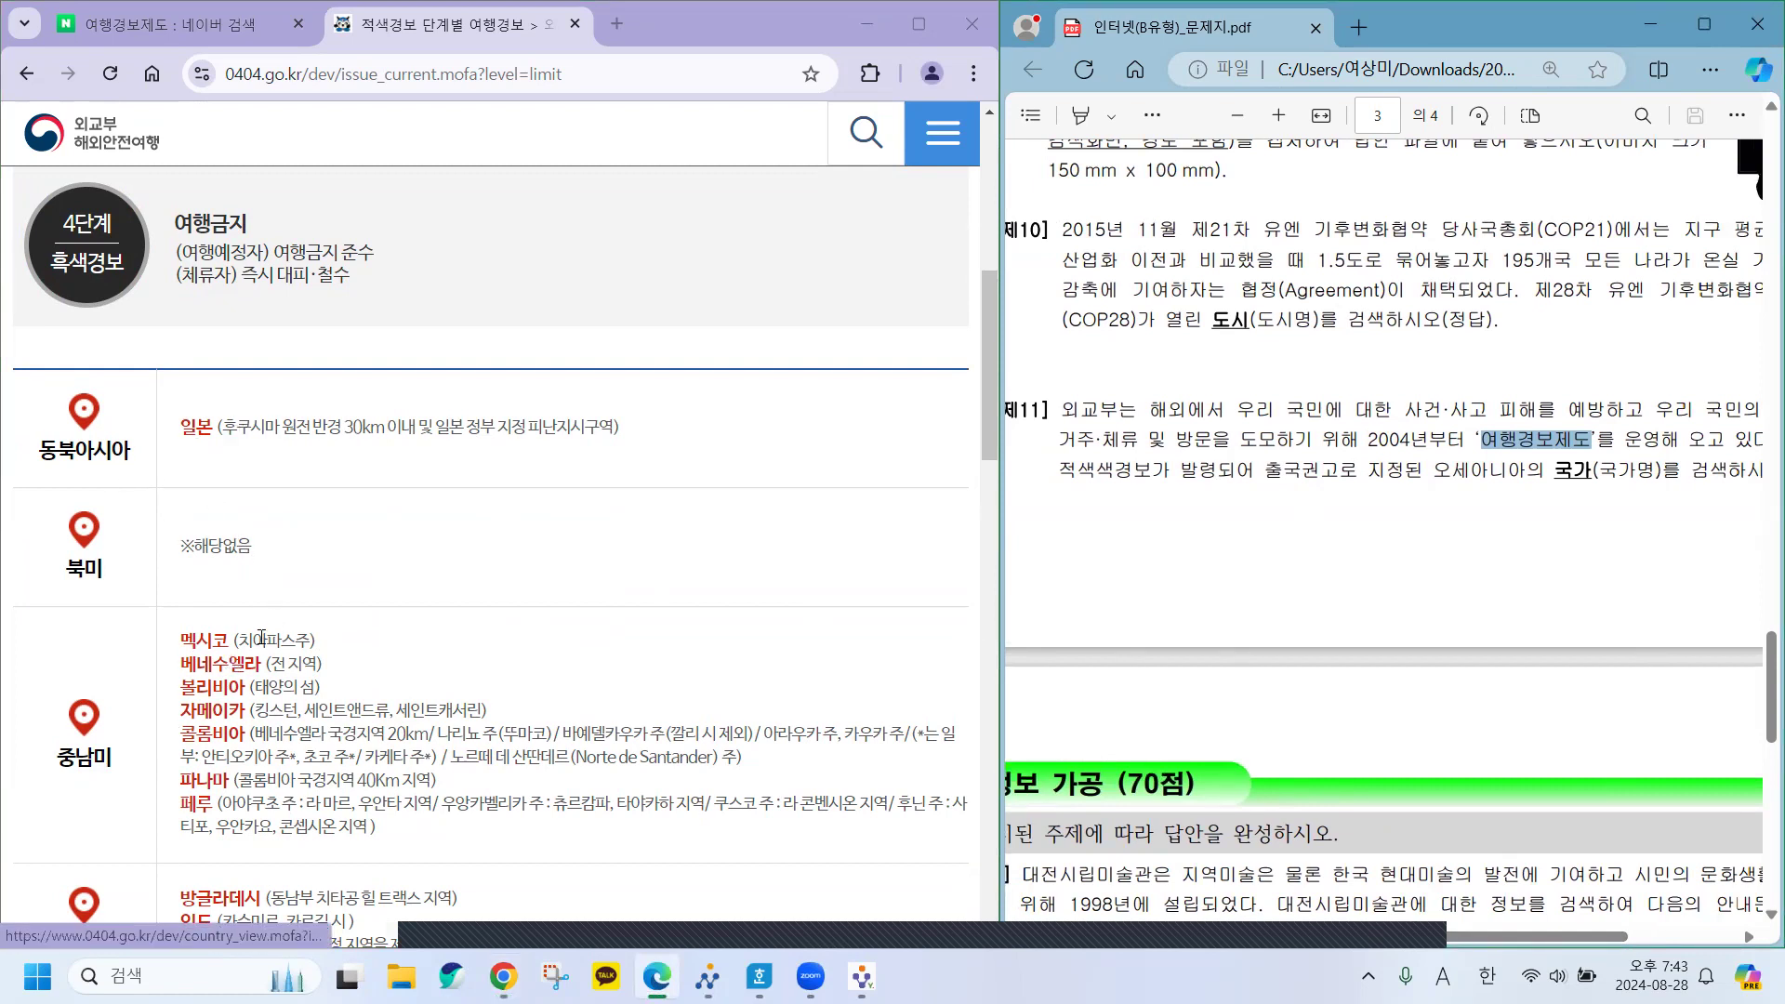
pyautogui.scroll(-5, 261, 640)
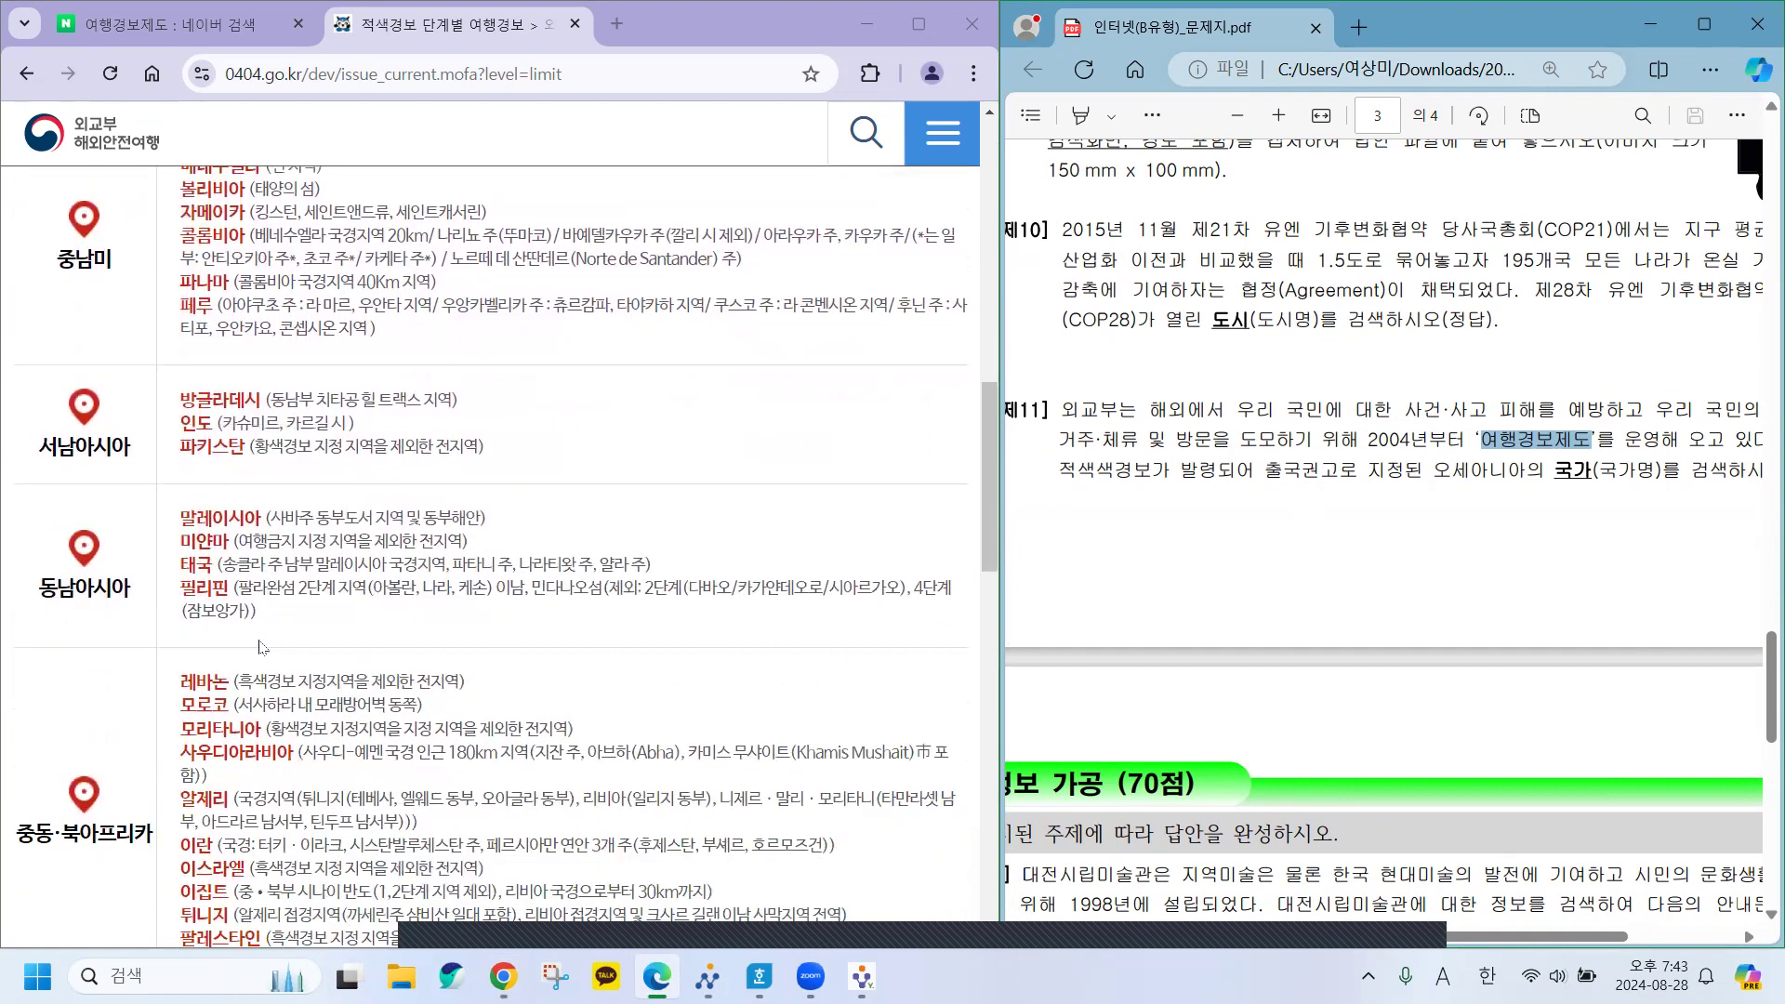
pyautogui.scroll(-15, 261, 648)
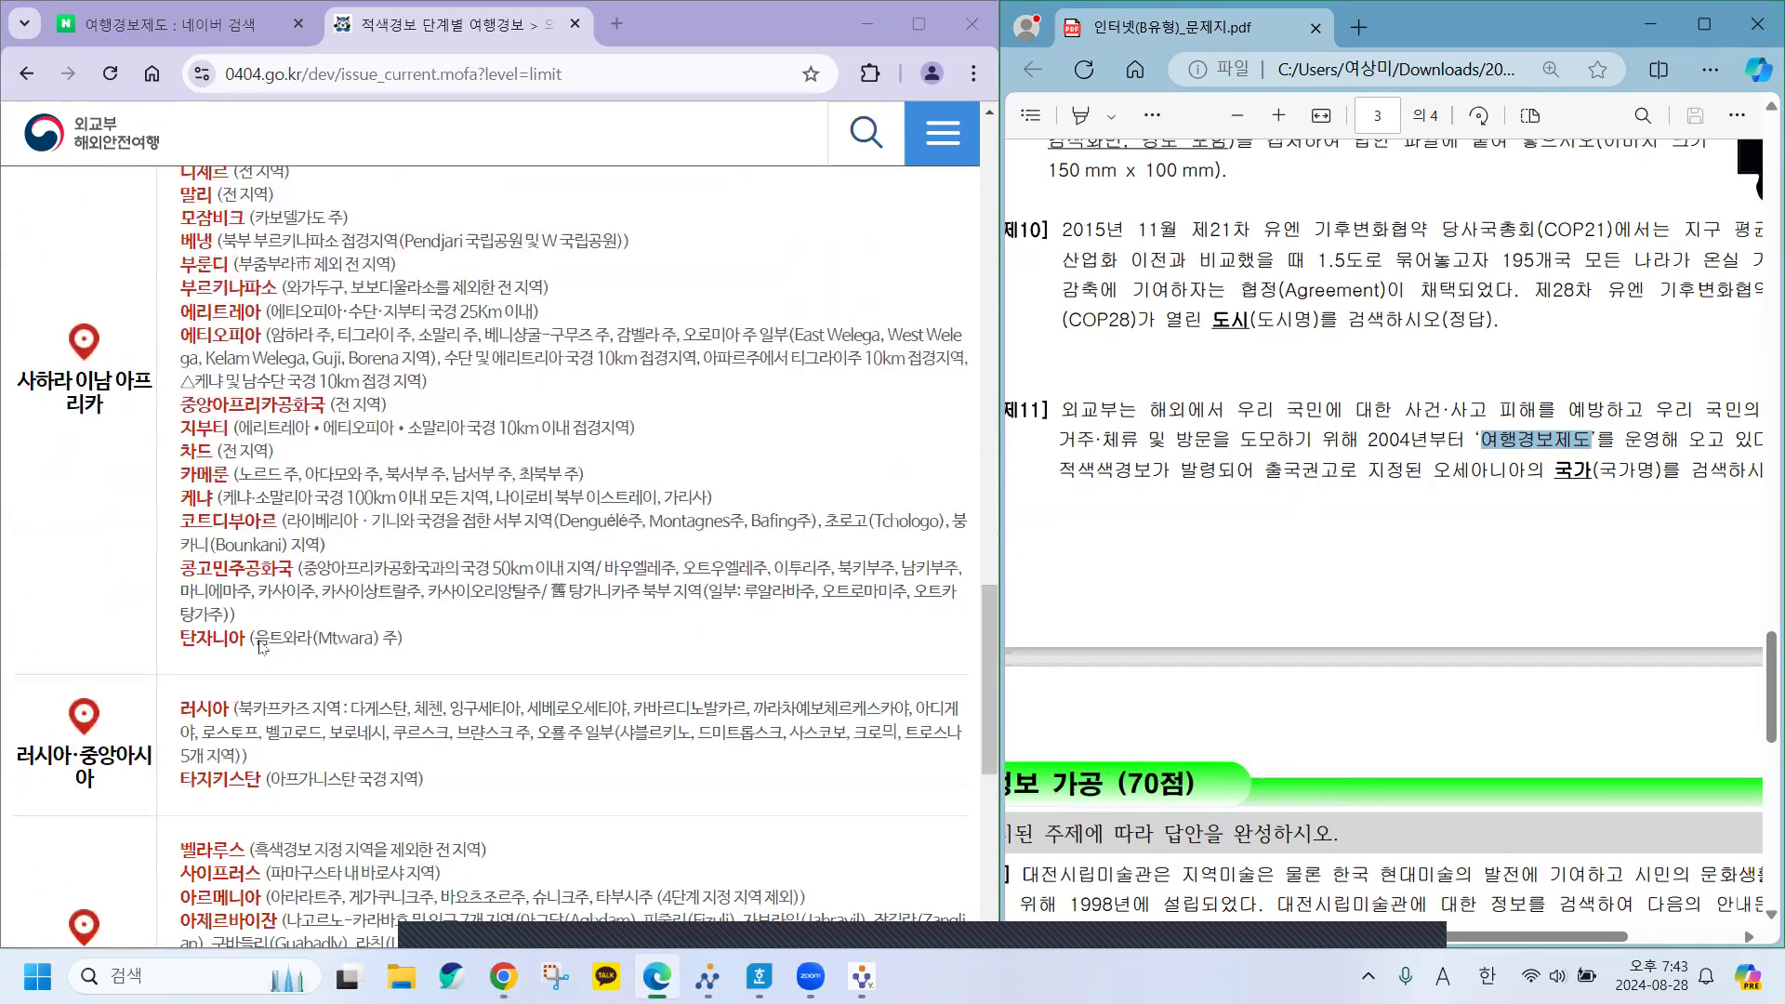
pyautogui.scroll(-5, 261, 648)
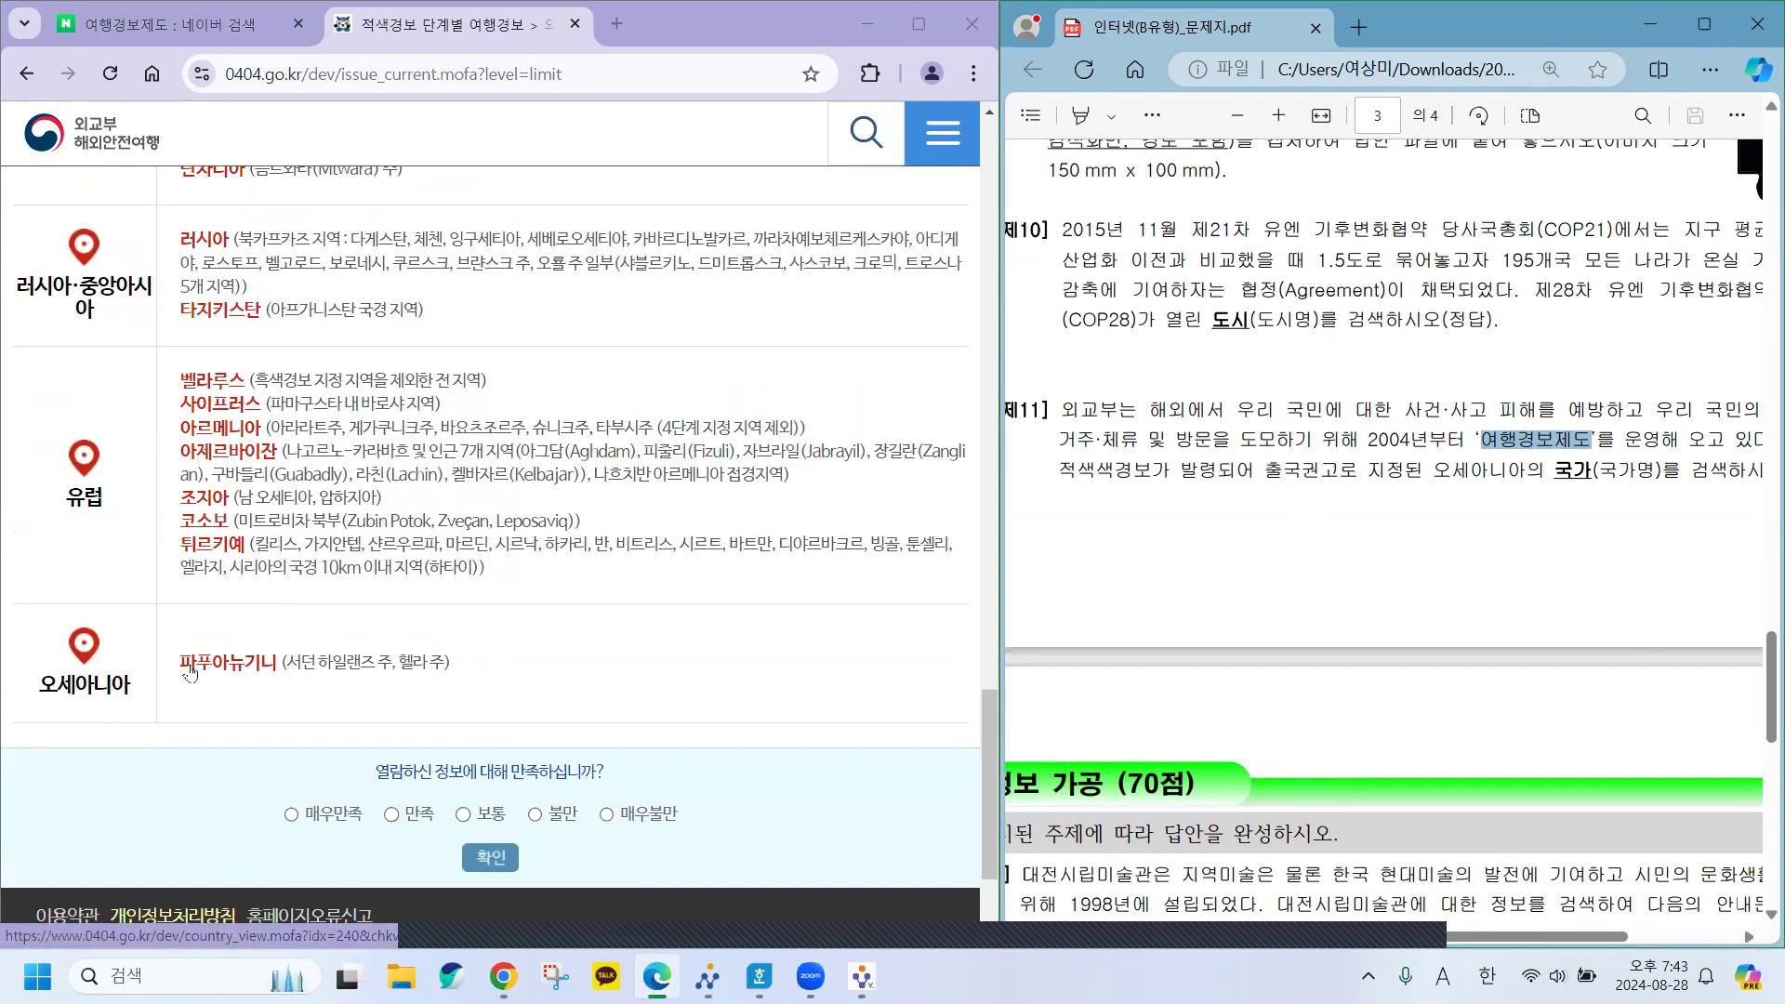
# Open the 파푸아뉴기니 country page and select its name for copying.
pyautogui.click(247, 671)
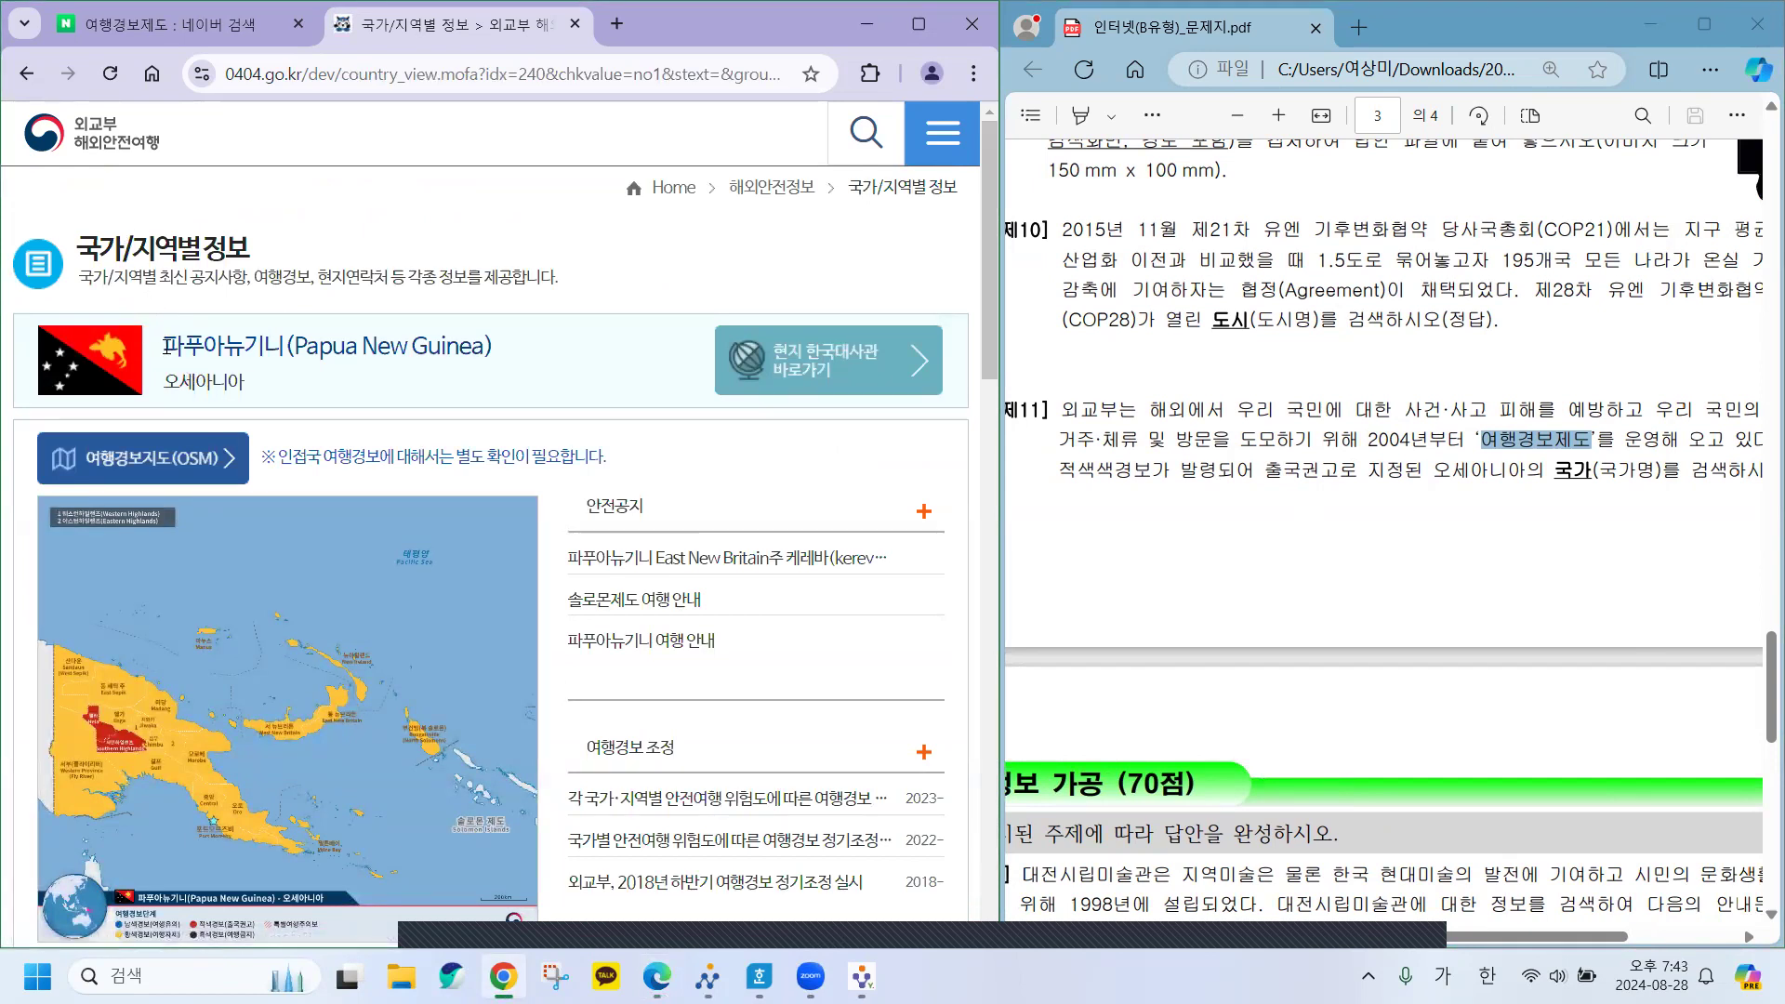
pyautogui.moveTo(167, 346); pyautogui.dragTo(279, 346)
pyautogui.press('super+c')
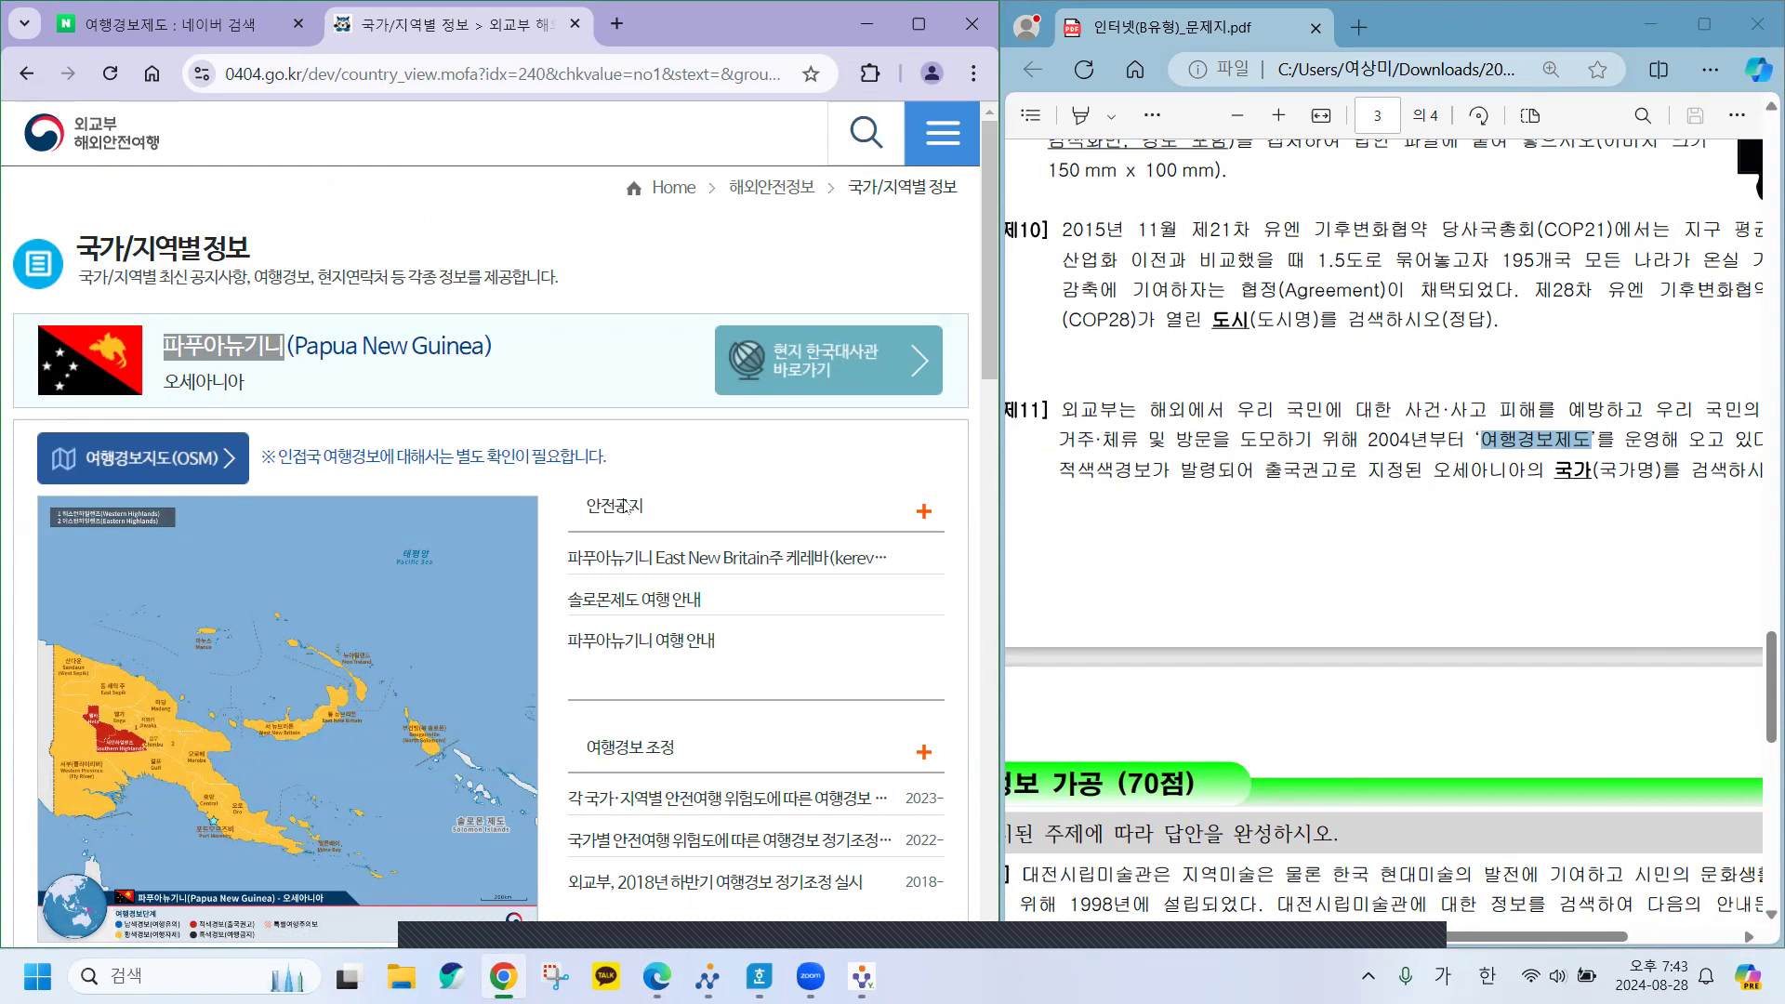
pyautogui.scroll(-2, 721, 672)
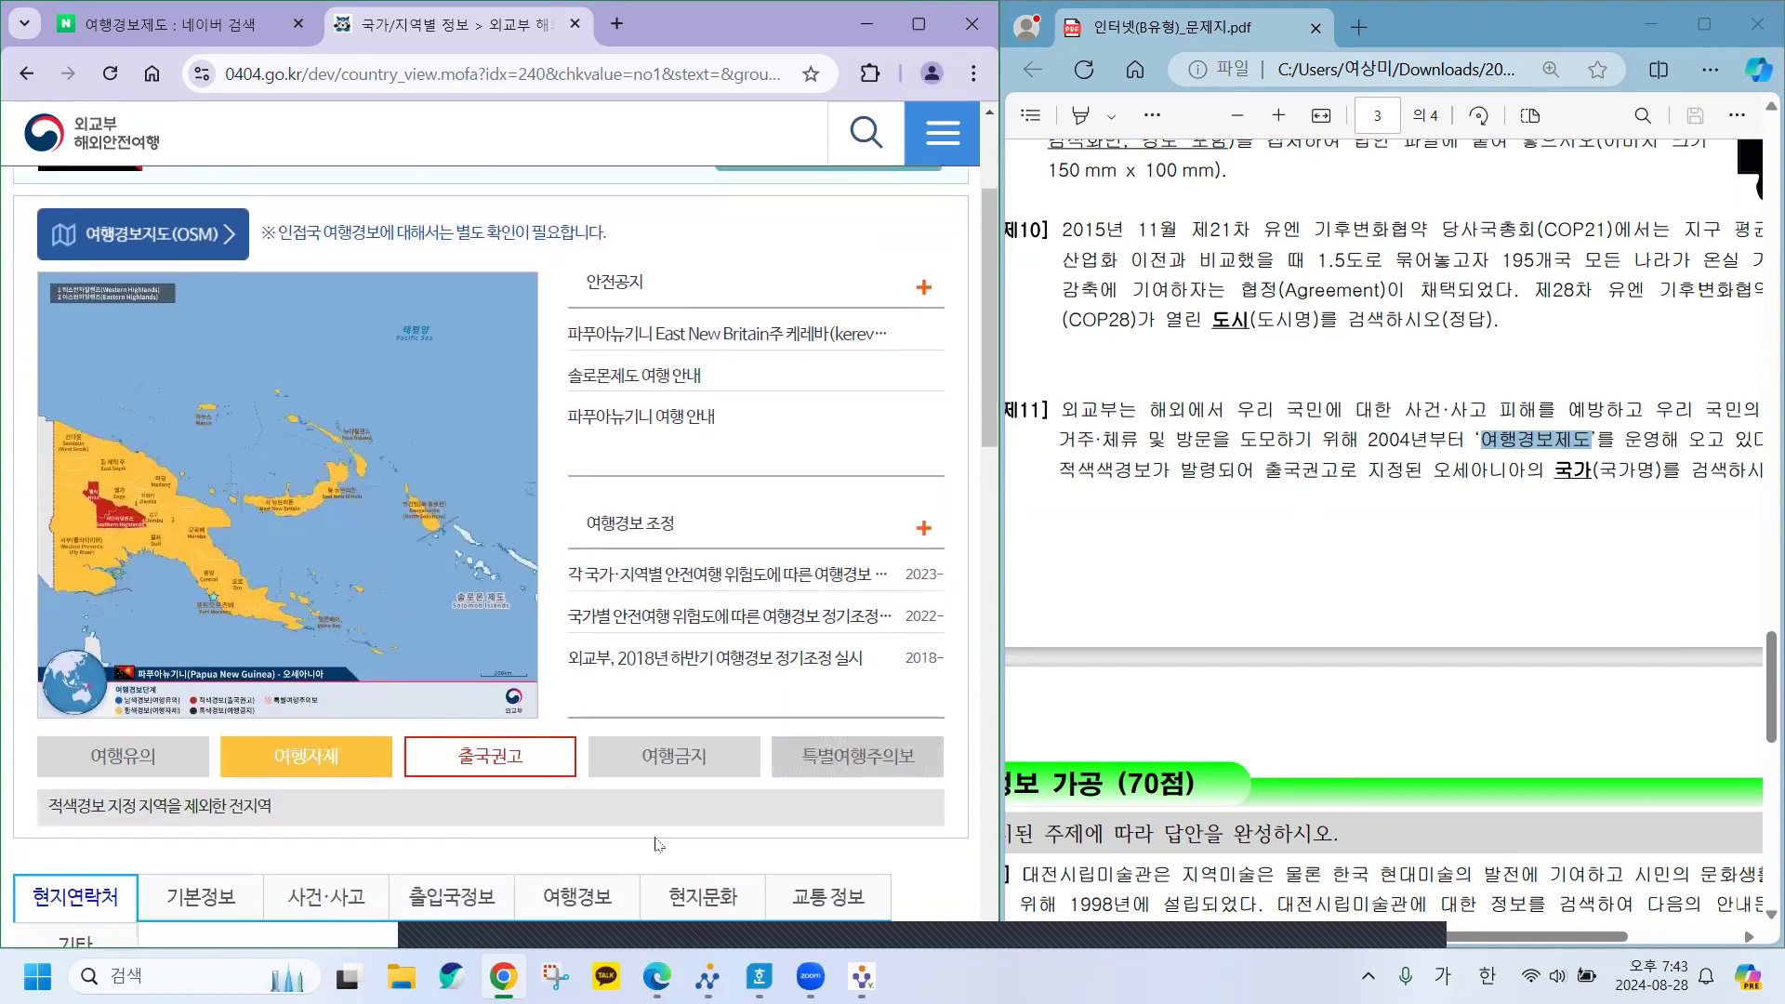
# Paste 파푸아뉴기니 as plain text into the 문제11 answer cell, then minimize Hangul.
pyautogui.click(760, 974)
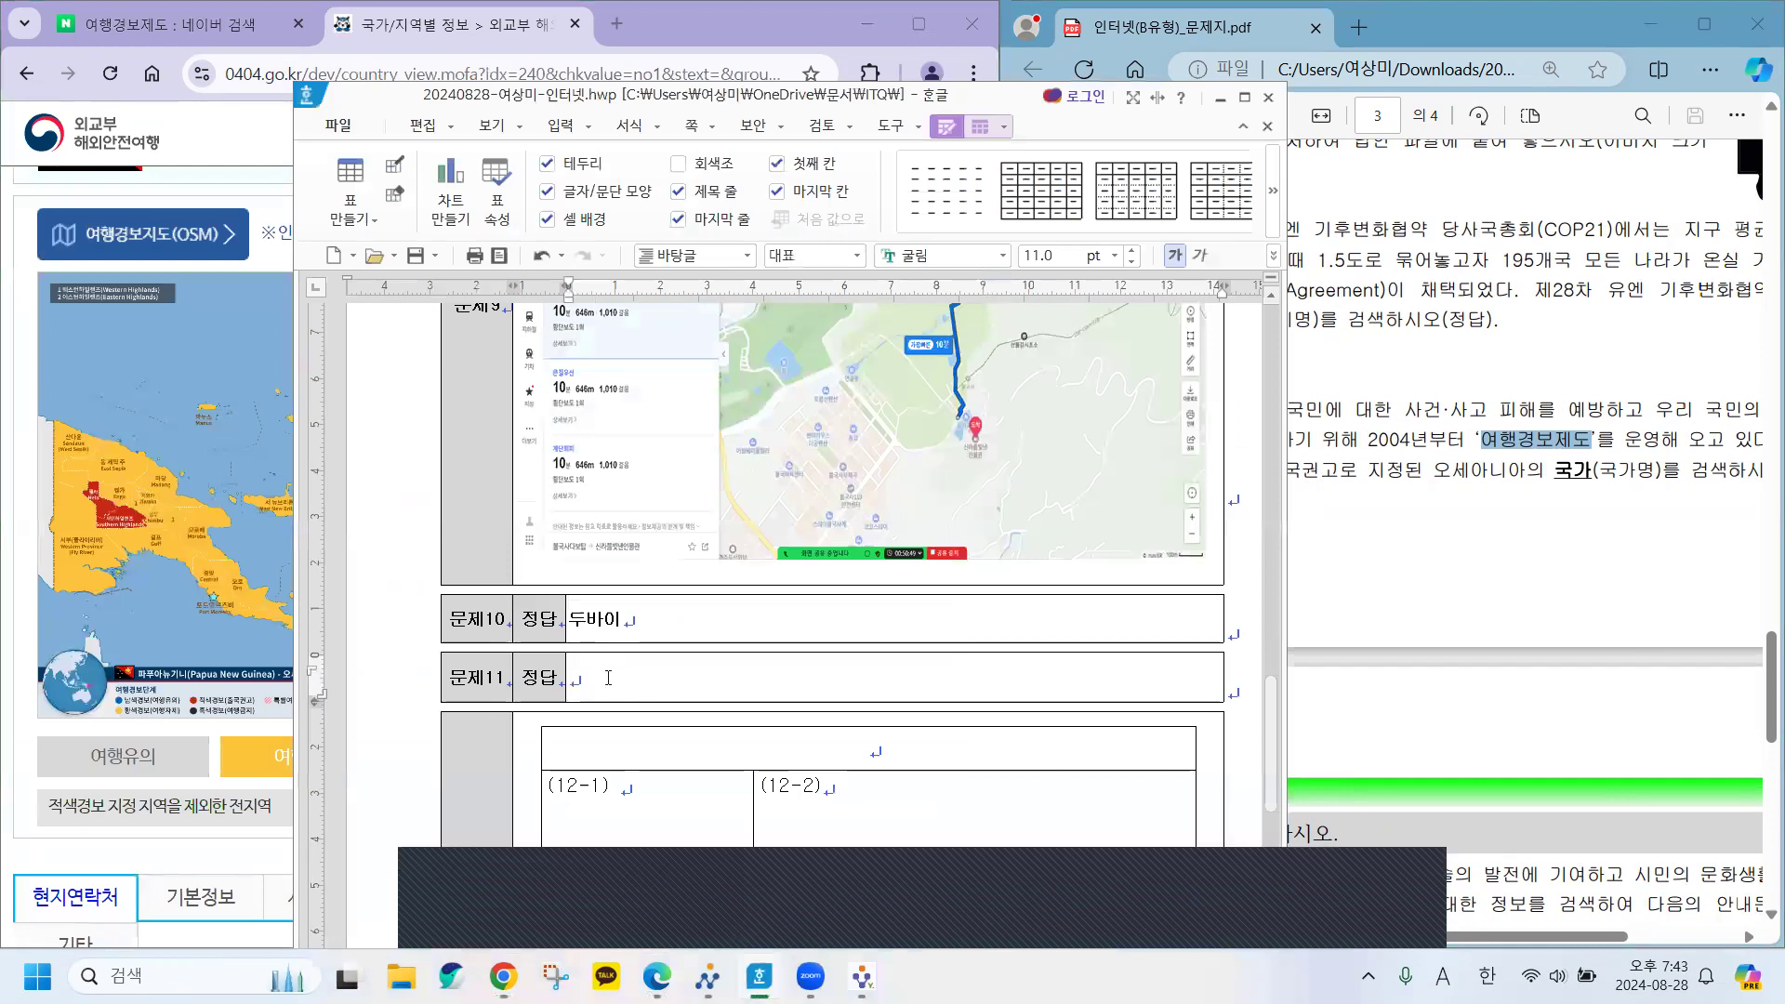
pyautogui.hotkey('ctrl', 'v')
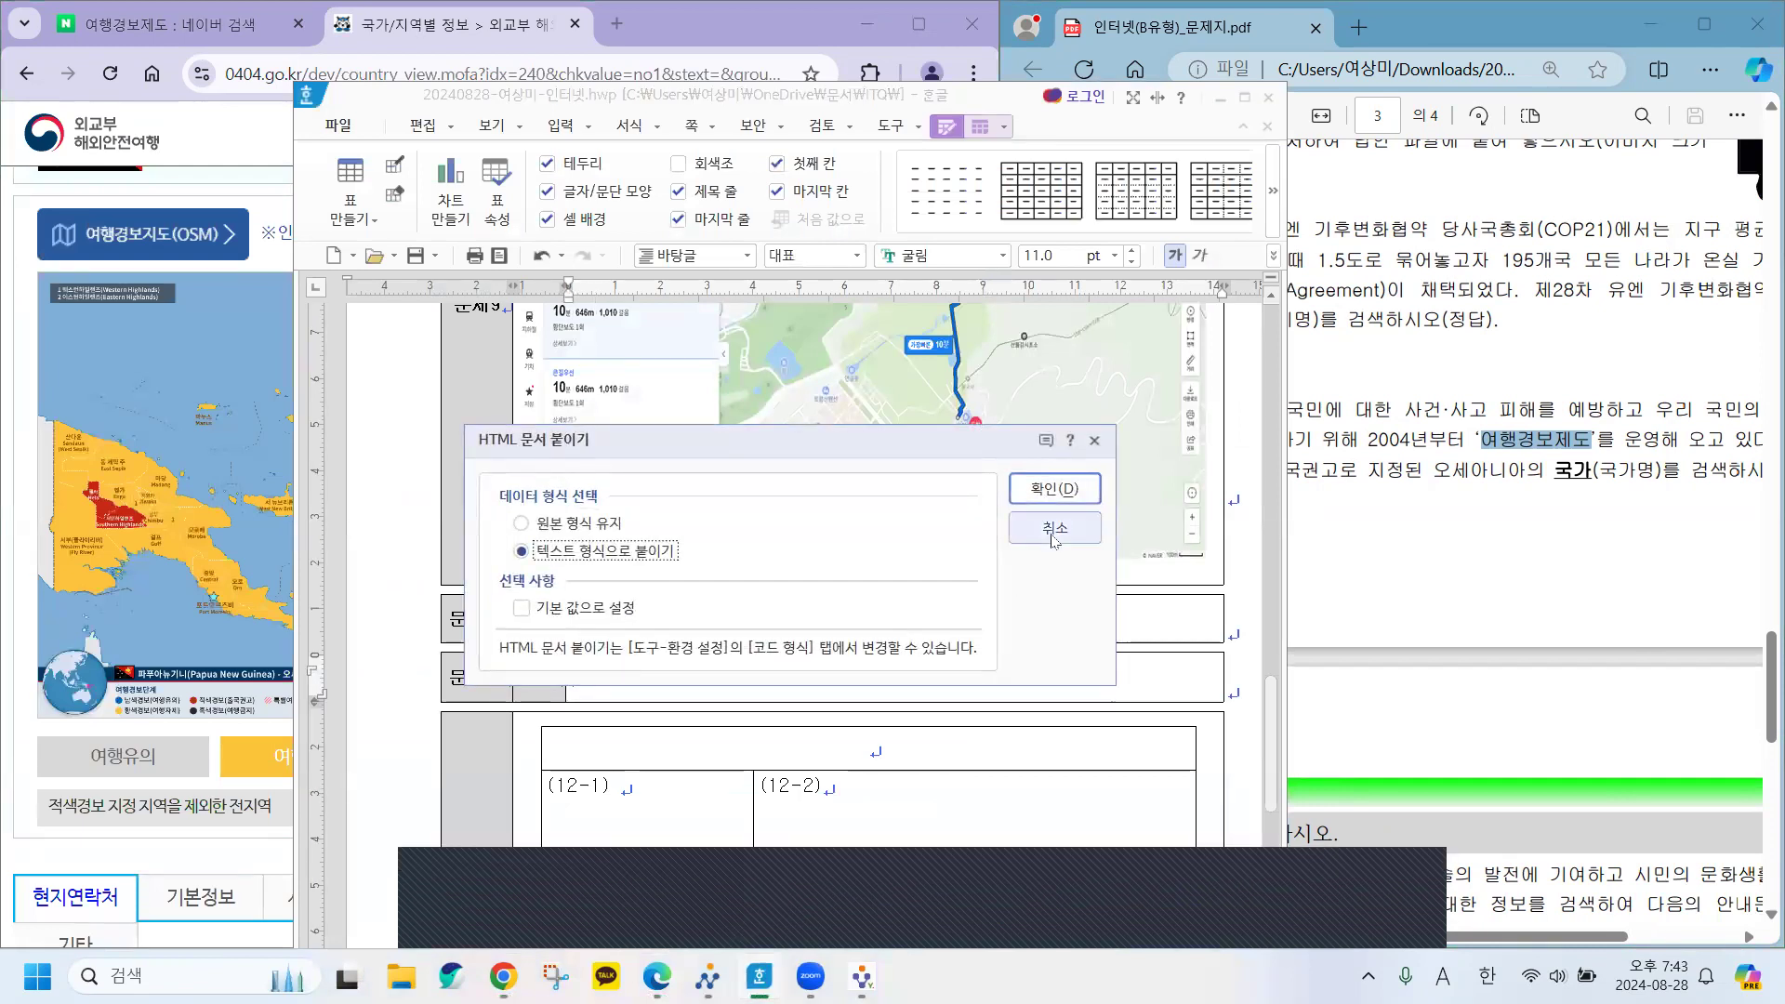
pyautogui.click(1056, 489)
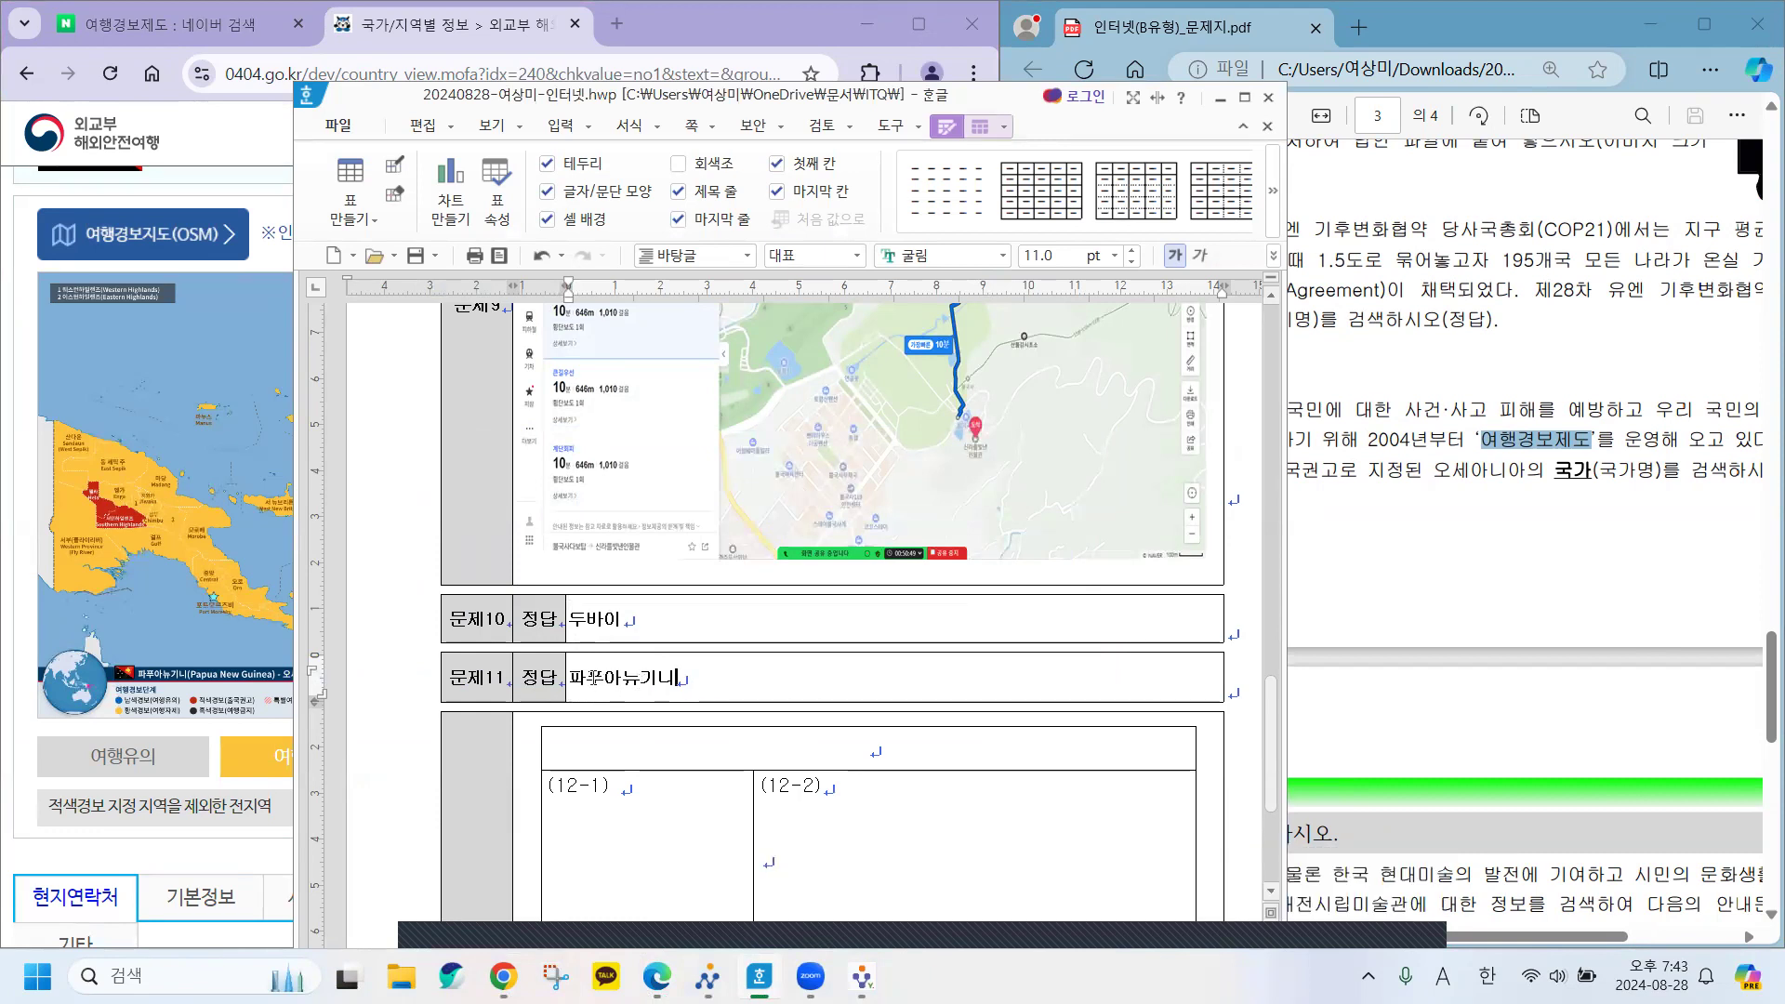
pyautogui.press('Hangul')
pyautogui.click(1221, 97)
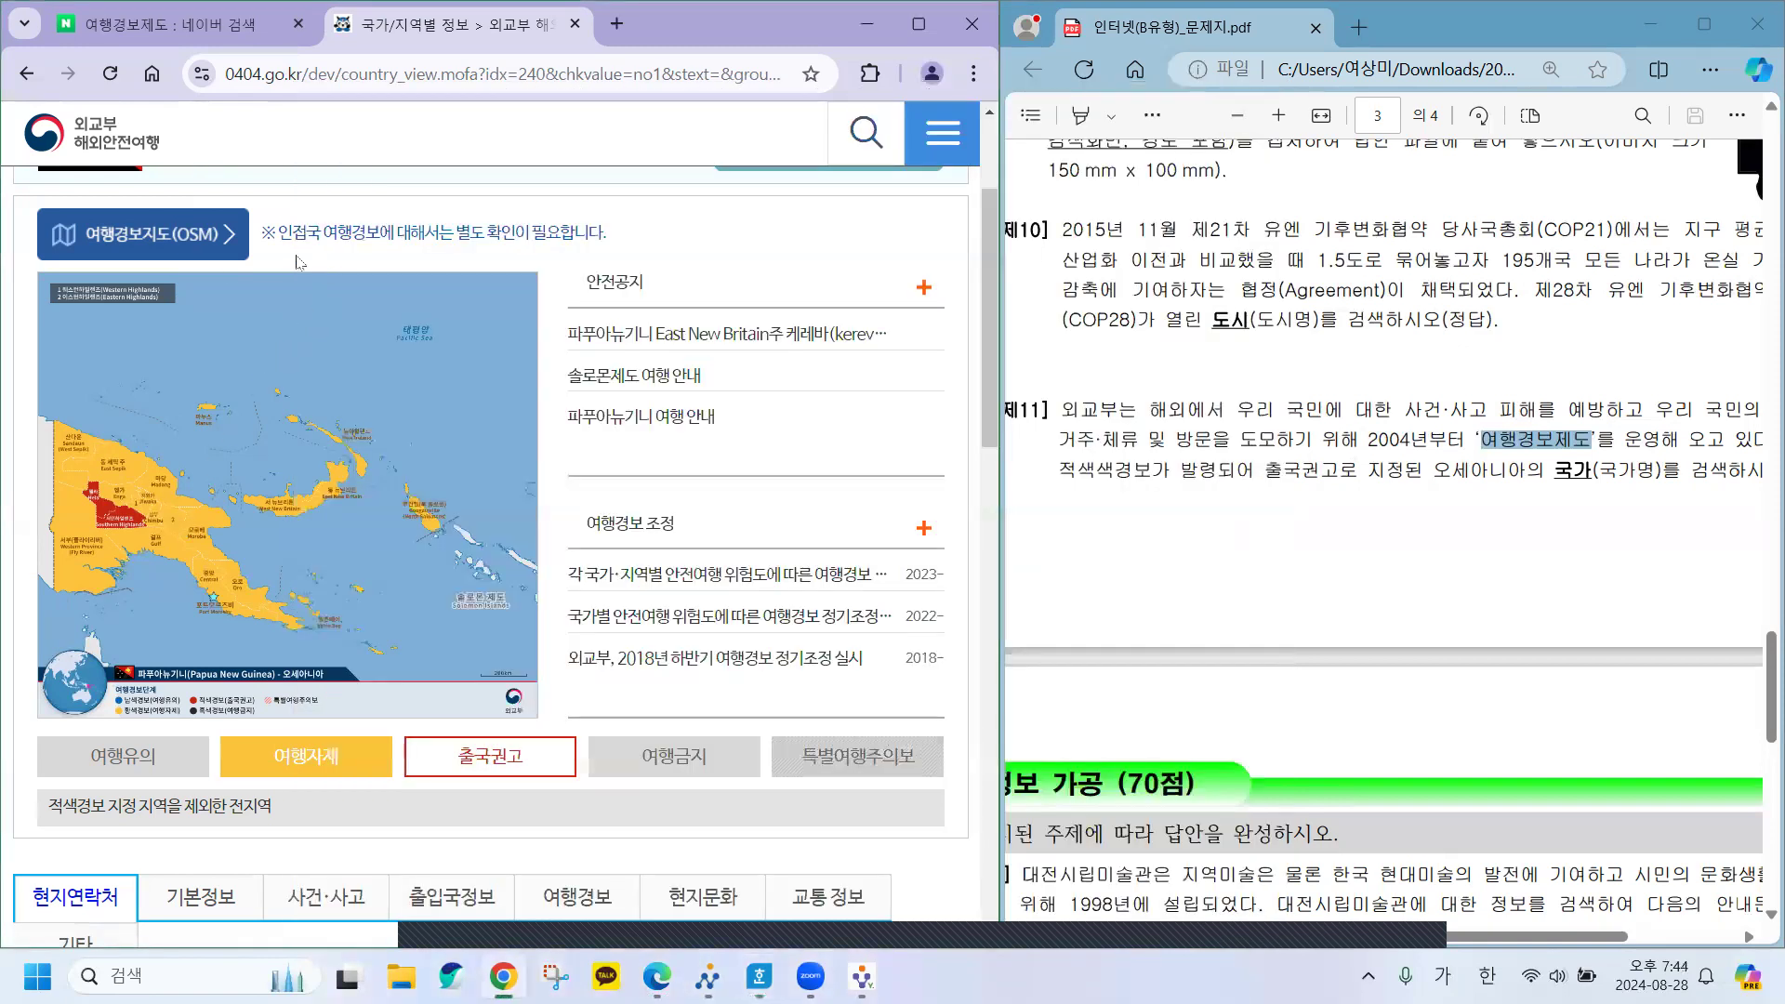
# Close the travel-safety country tab and scroll the question PDF to 문제12 on page 4.
pyautogui.scroll(3, 246, 287)
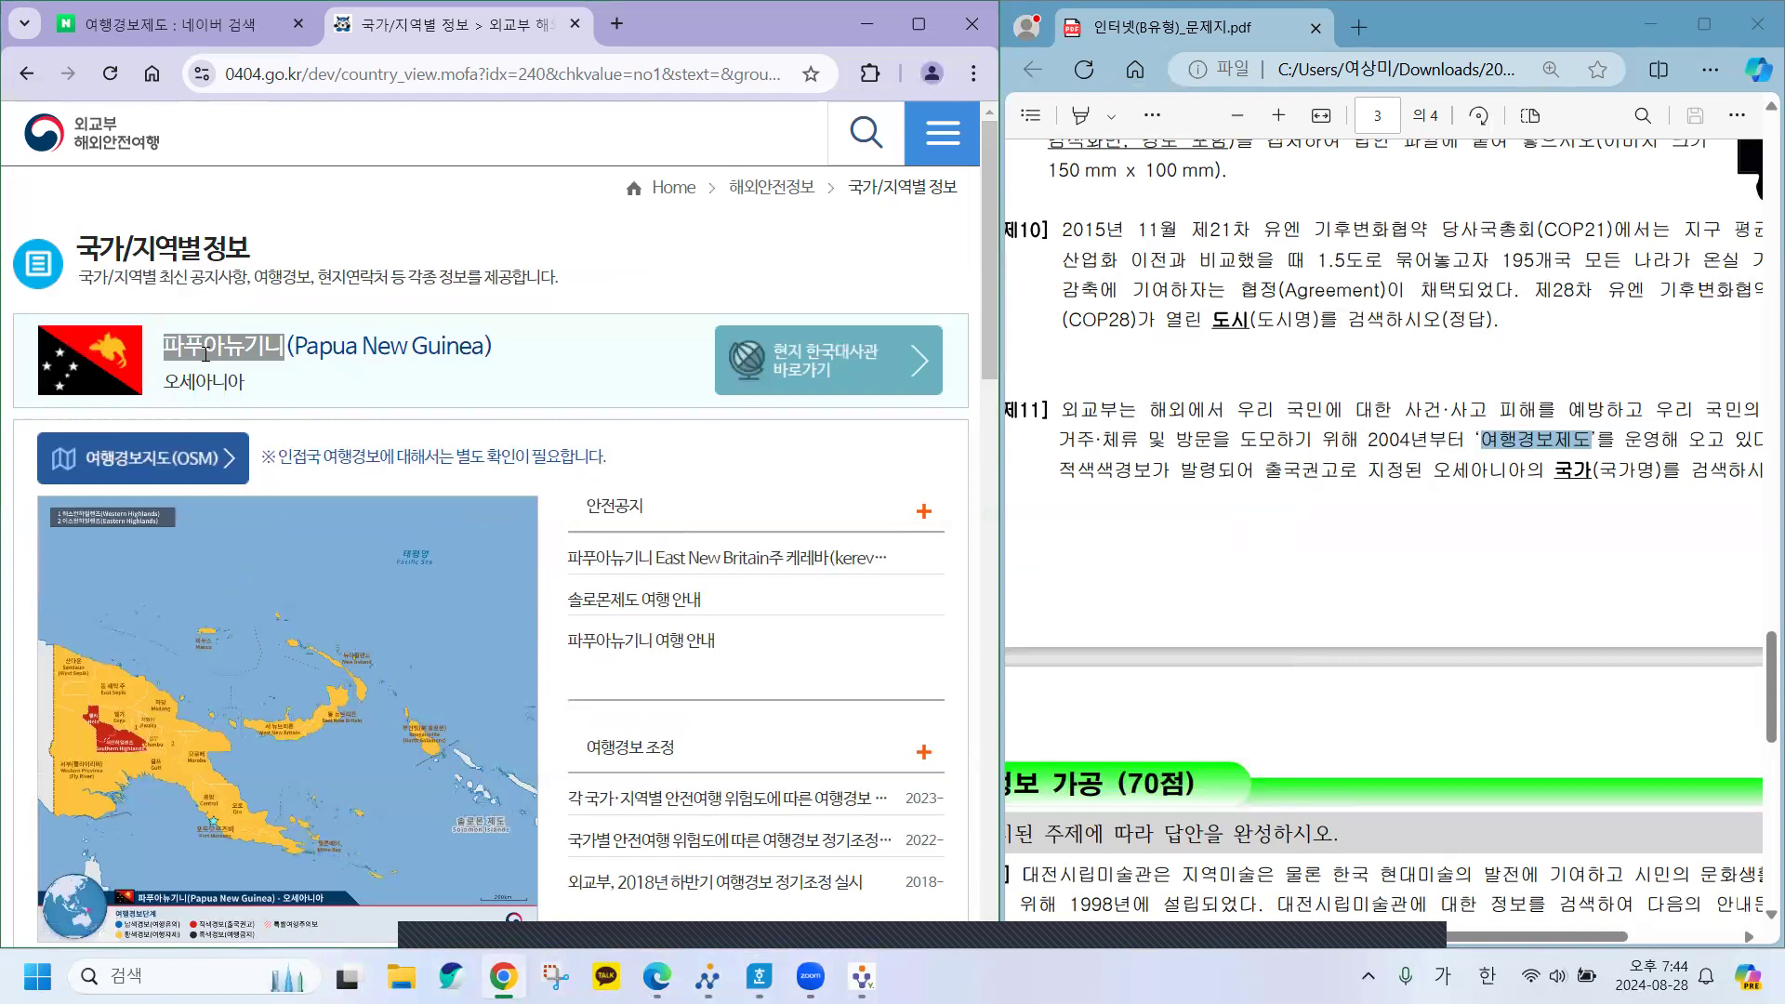
pyautogui.moveTo(165, 345); pyautogui.dragTo(285, 346)
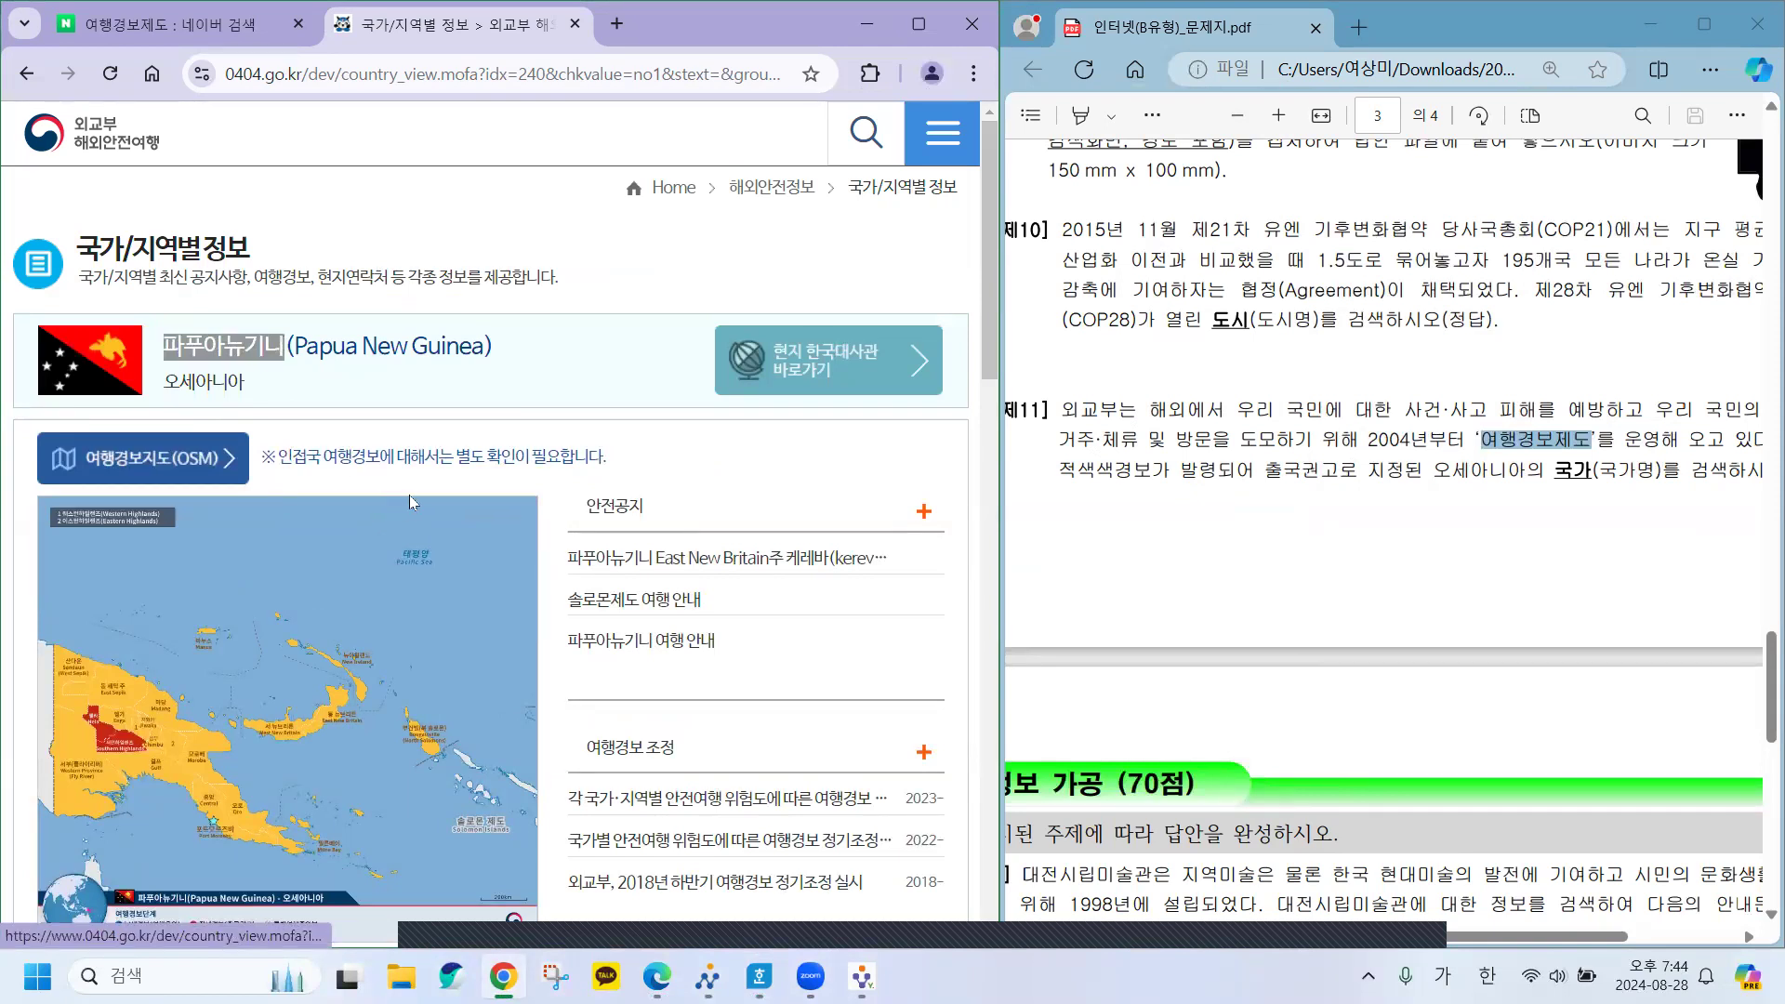
pyautogui.click(576, 23)
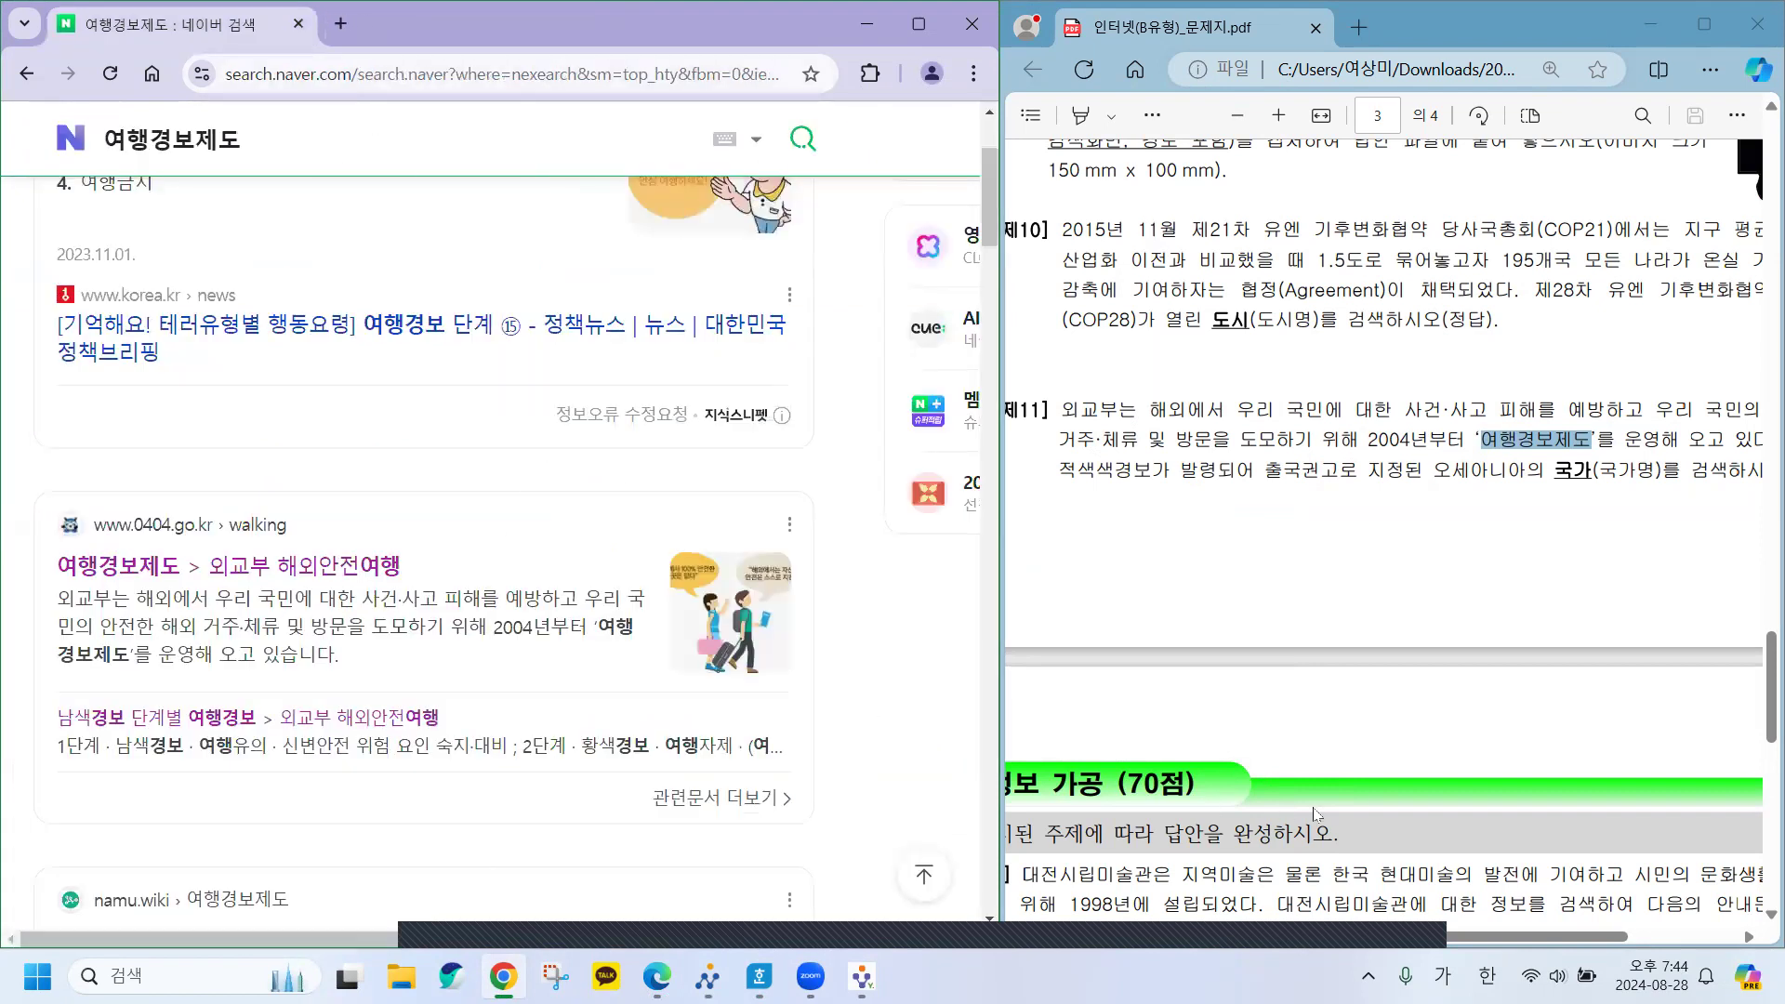
pyautogui.scroll(-5, 1350, 693)
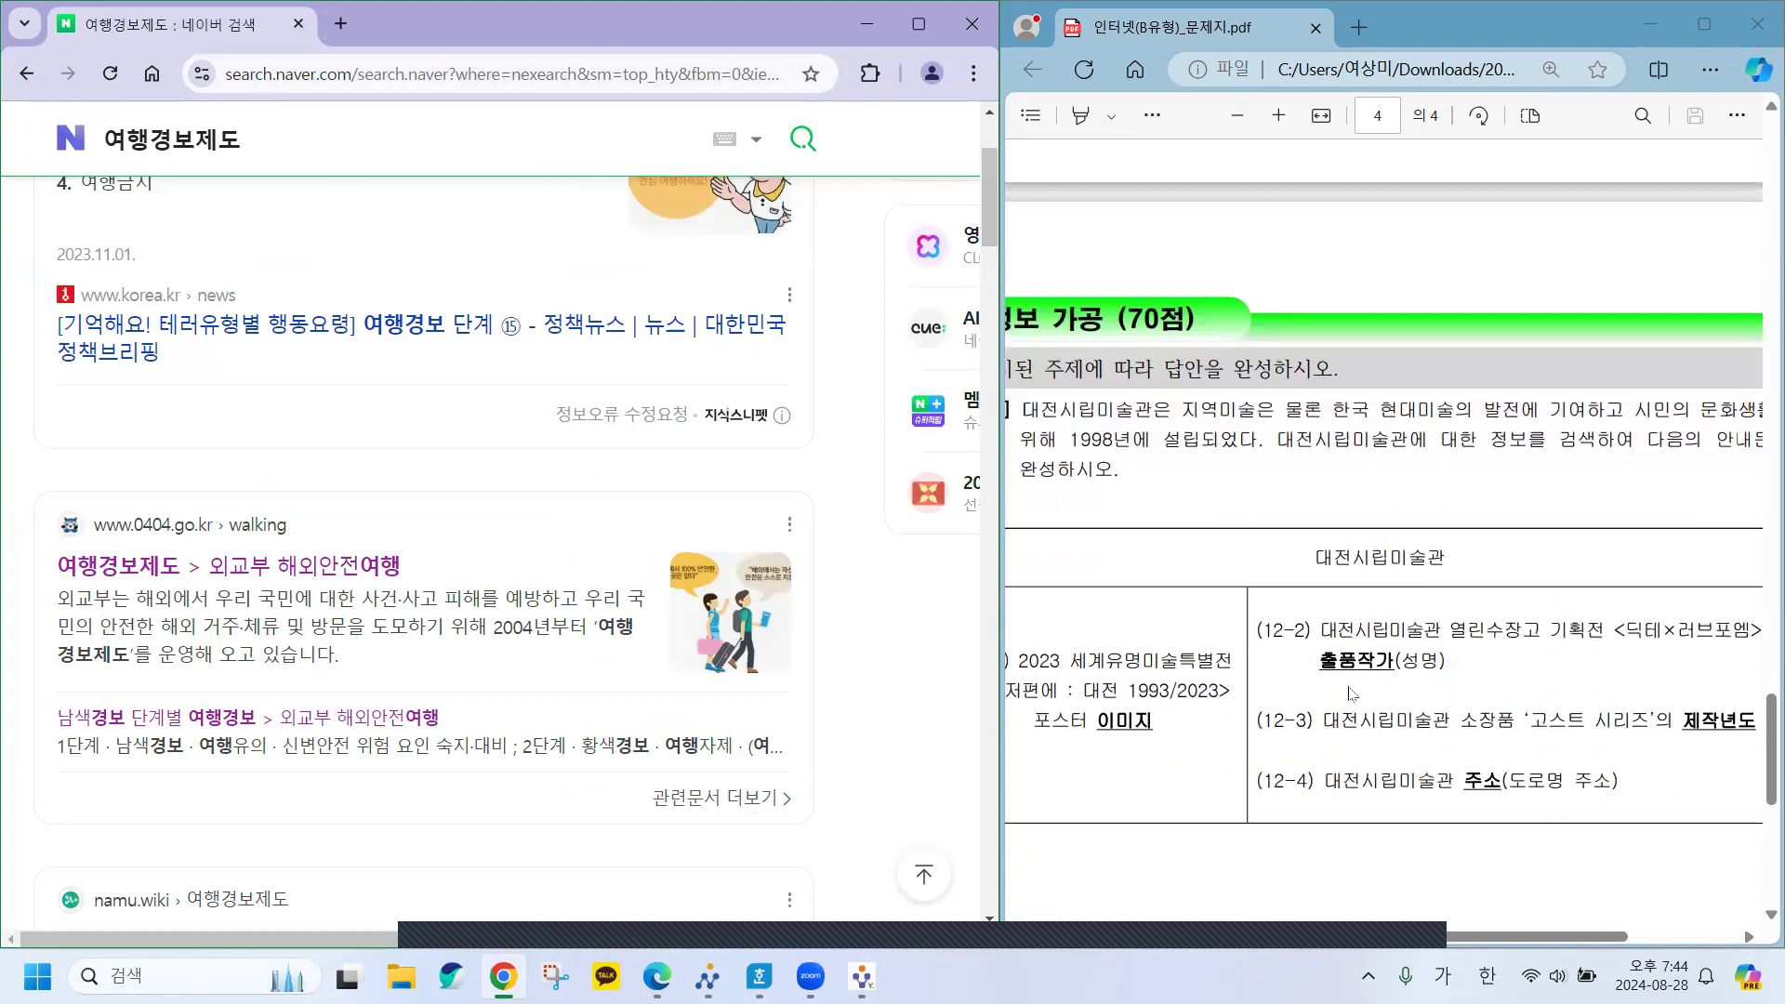
pyautogui.scroll(-3, 1351, 694)
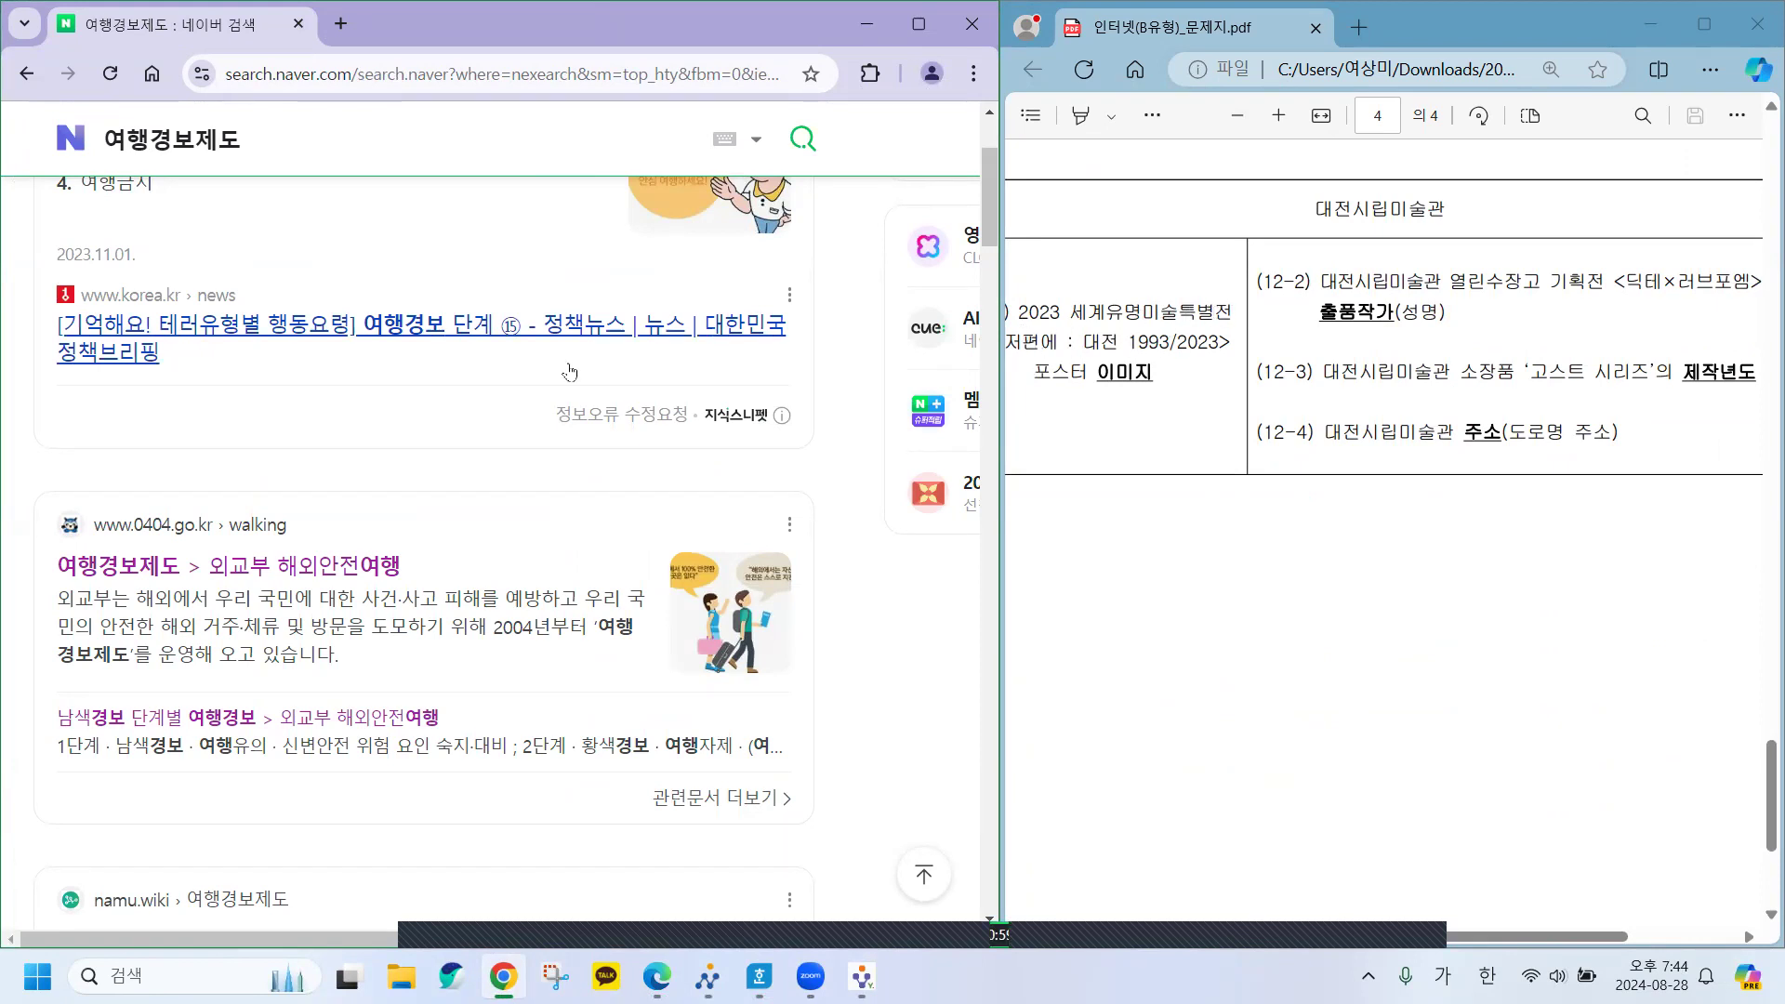
pyautogui.scroll(2, 418, 372)
# Search Naver for 2023 세계유명미술특별전 and widen the problem sheet pane beside it.
pyautogui.moveTo(243, 147); pyautogui.dragTo(114, 149)
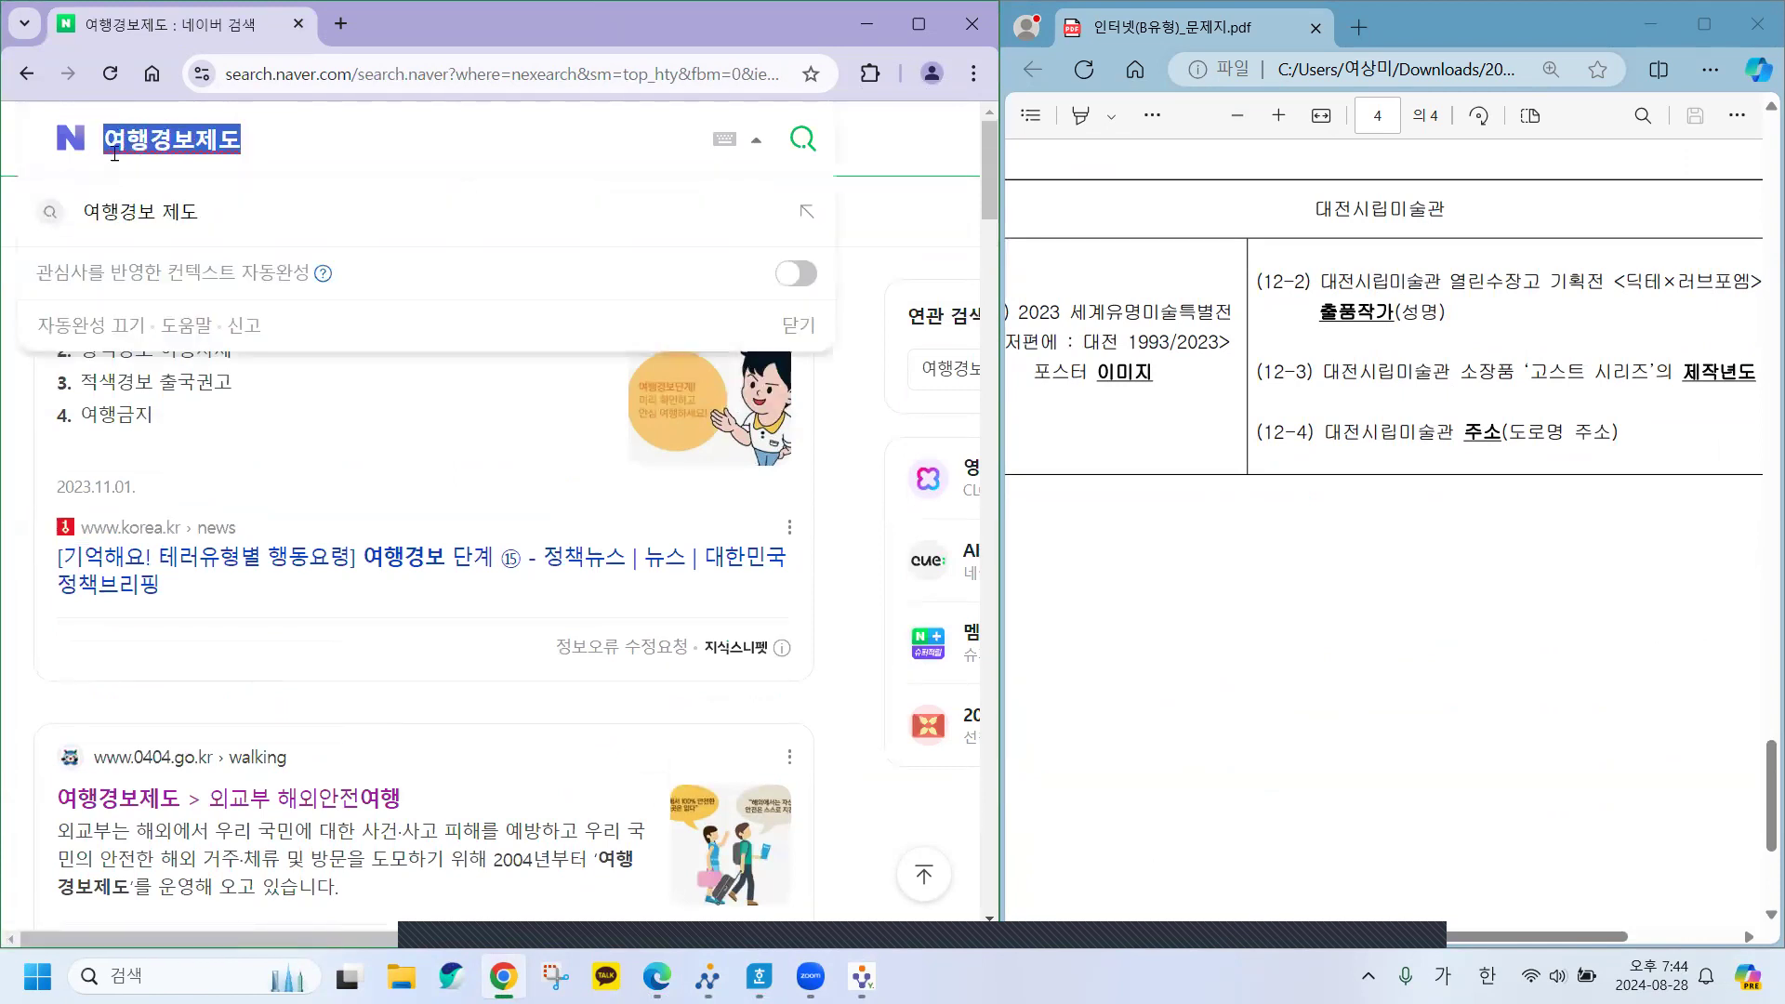
pyautogui.write('2023')
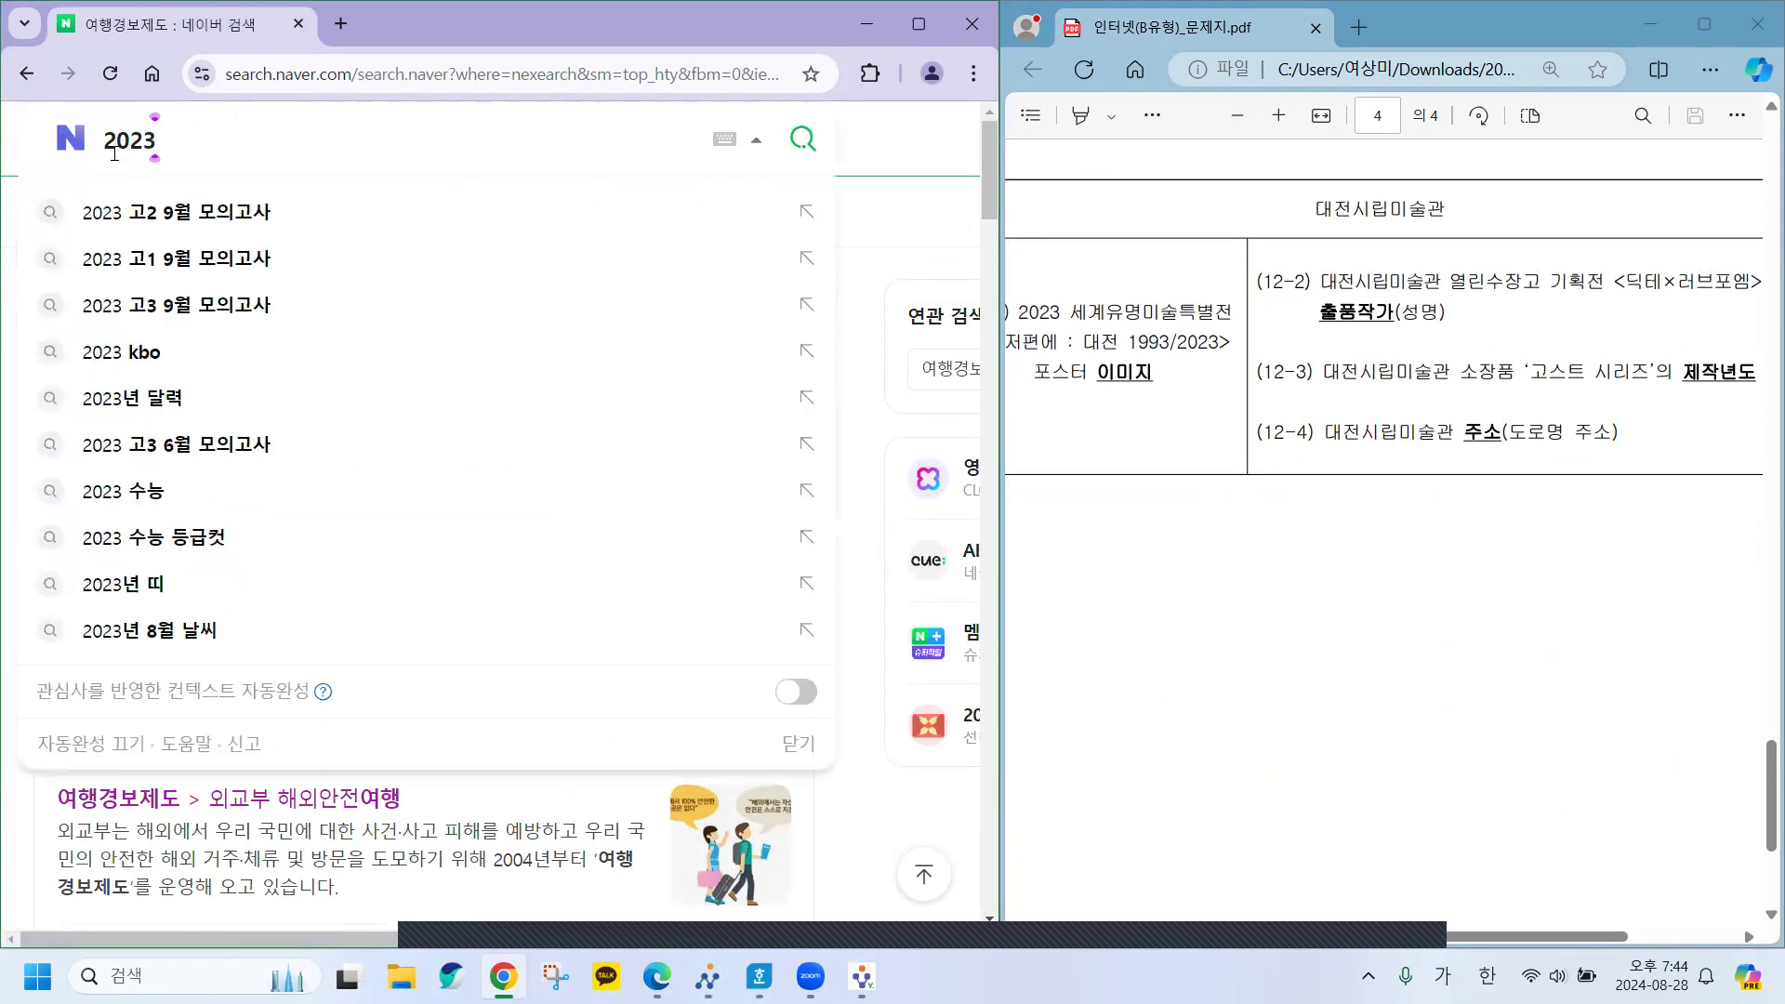
pyautogui.write(' 세계')
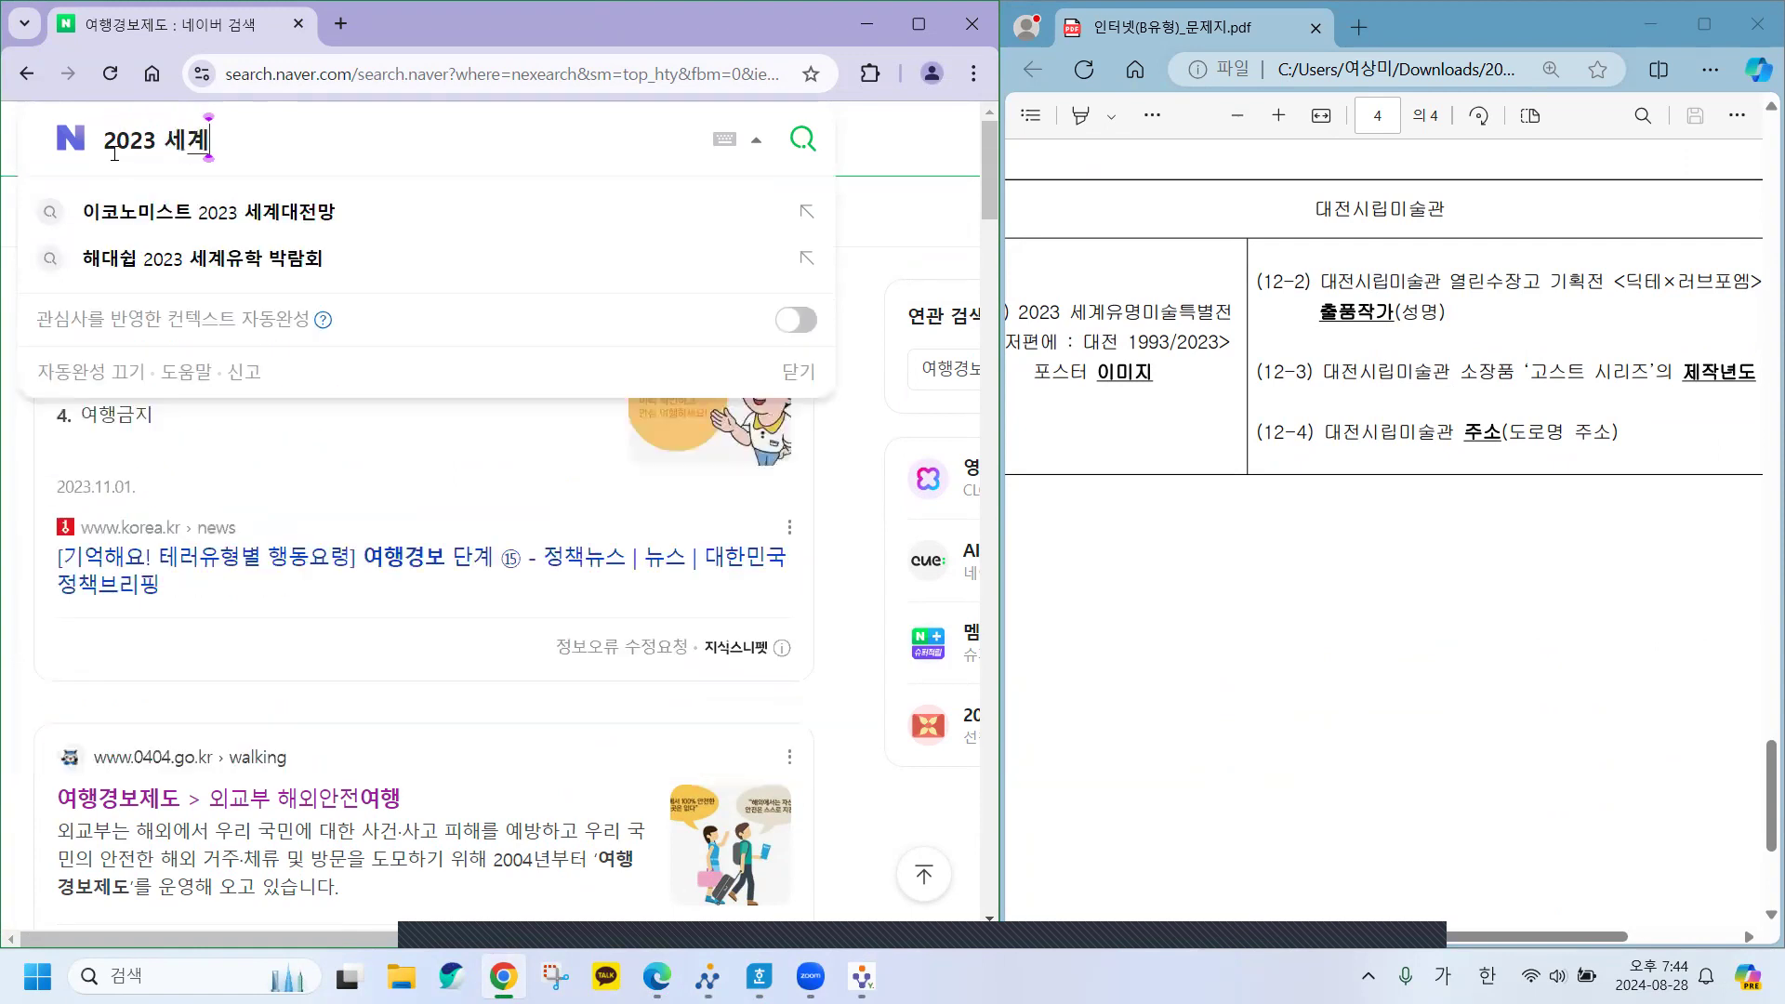
pyautogui.write('유')
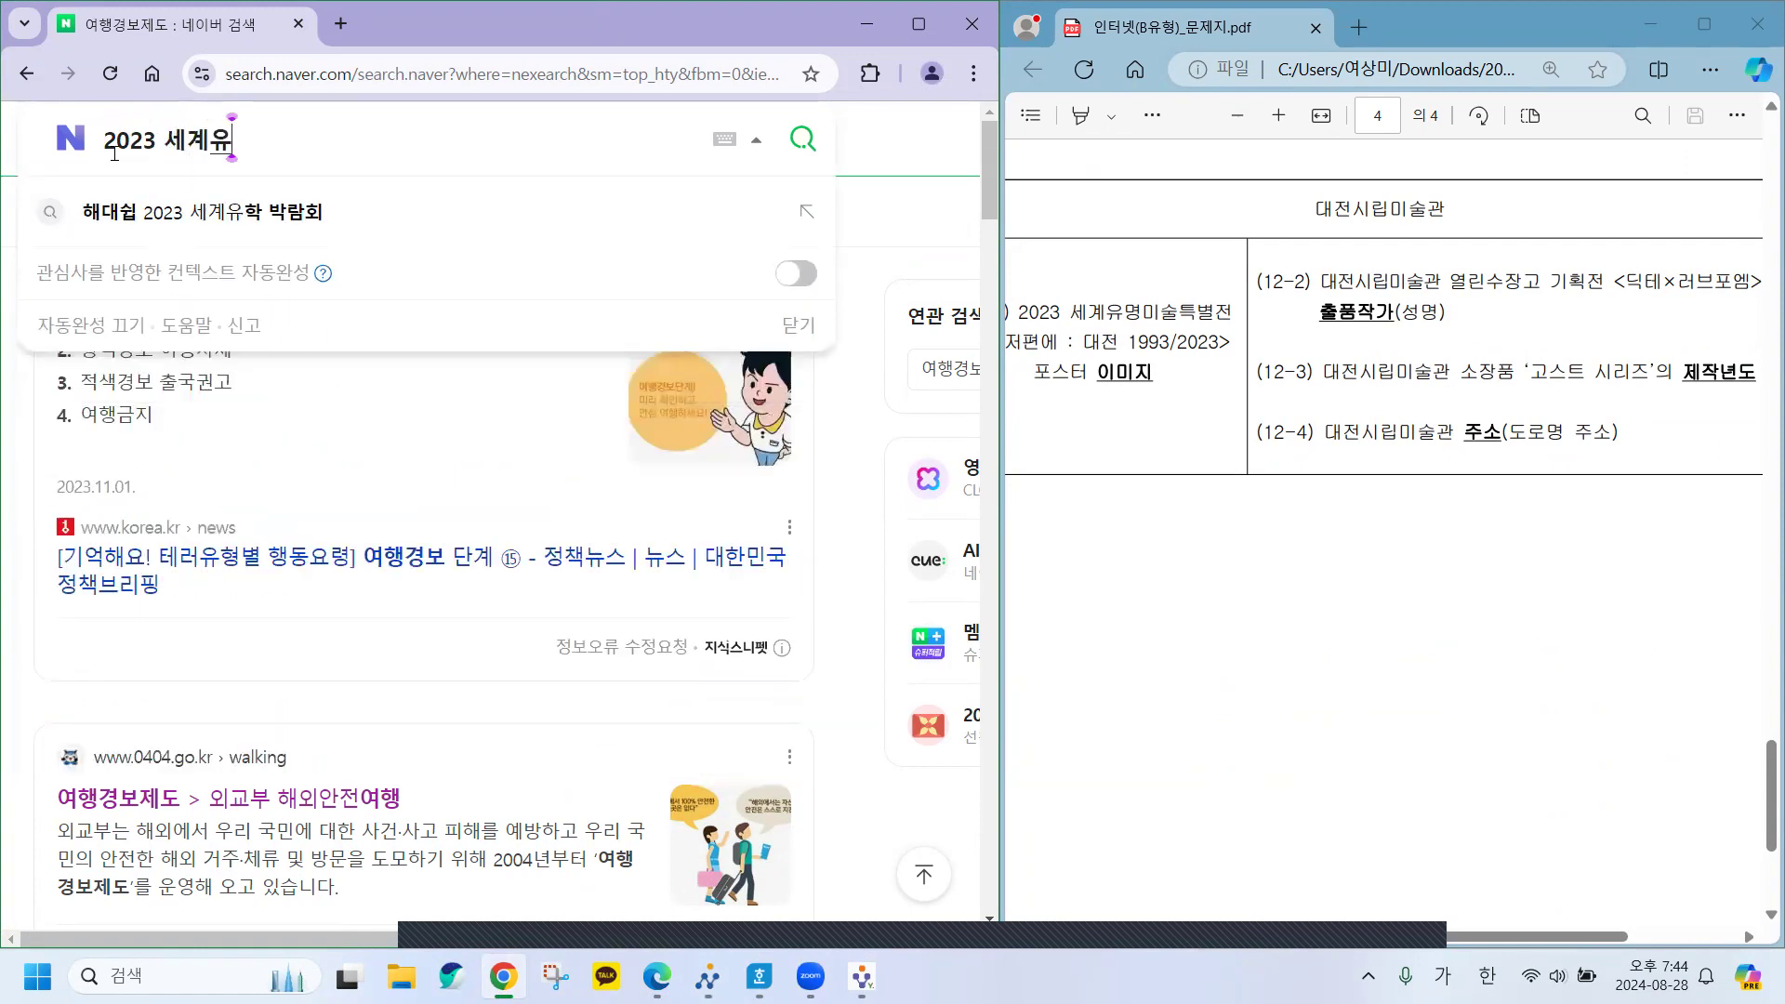
pyautogui.write('명미술')
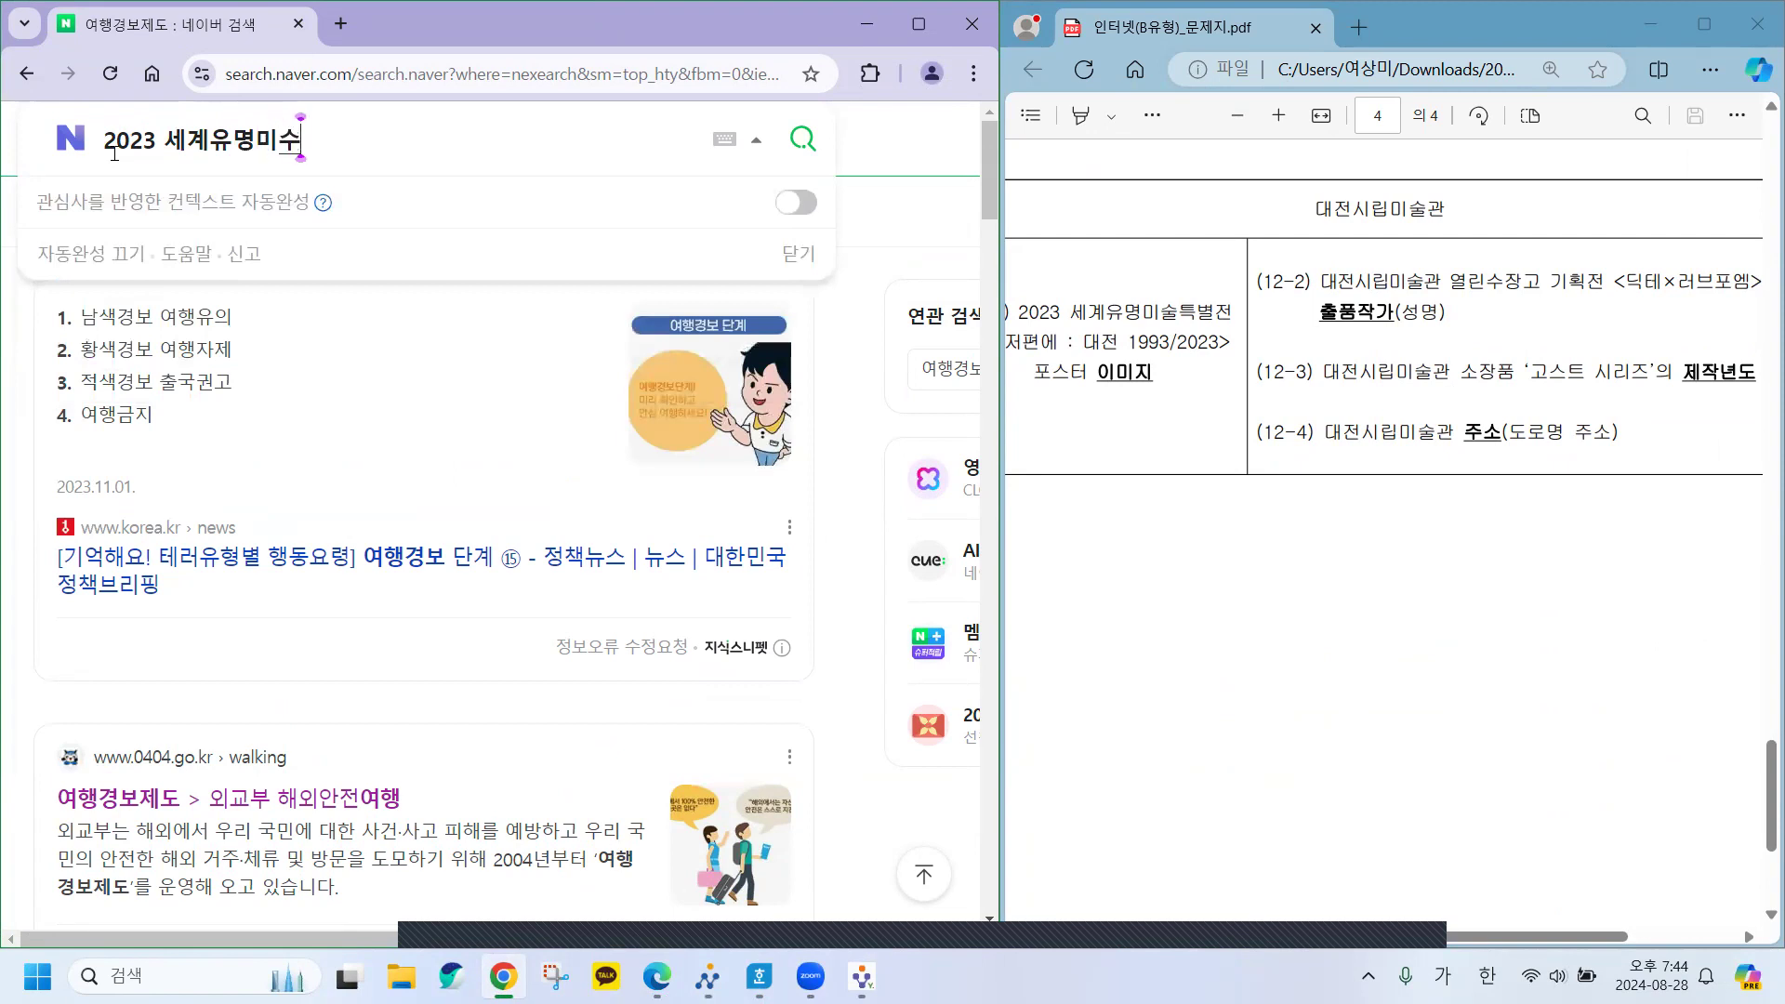
pyautogui.write('특별전')
pyautogui.press('Return')
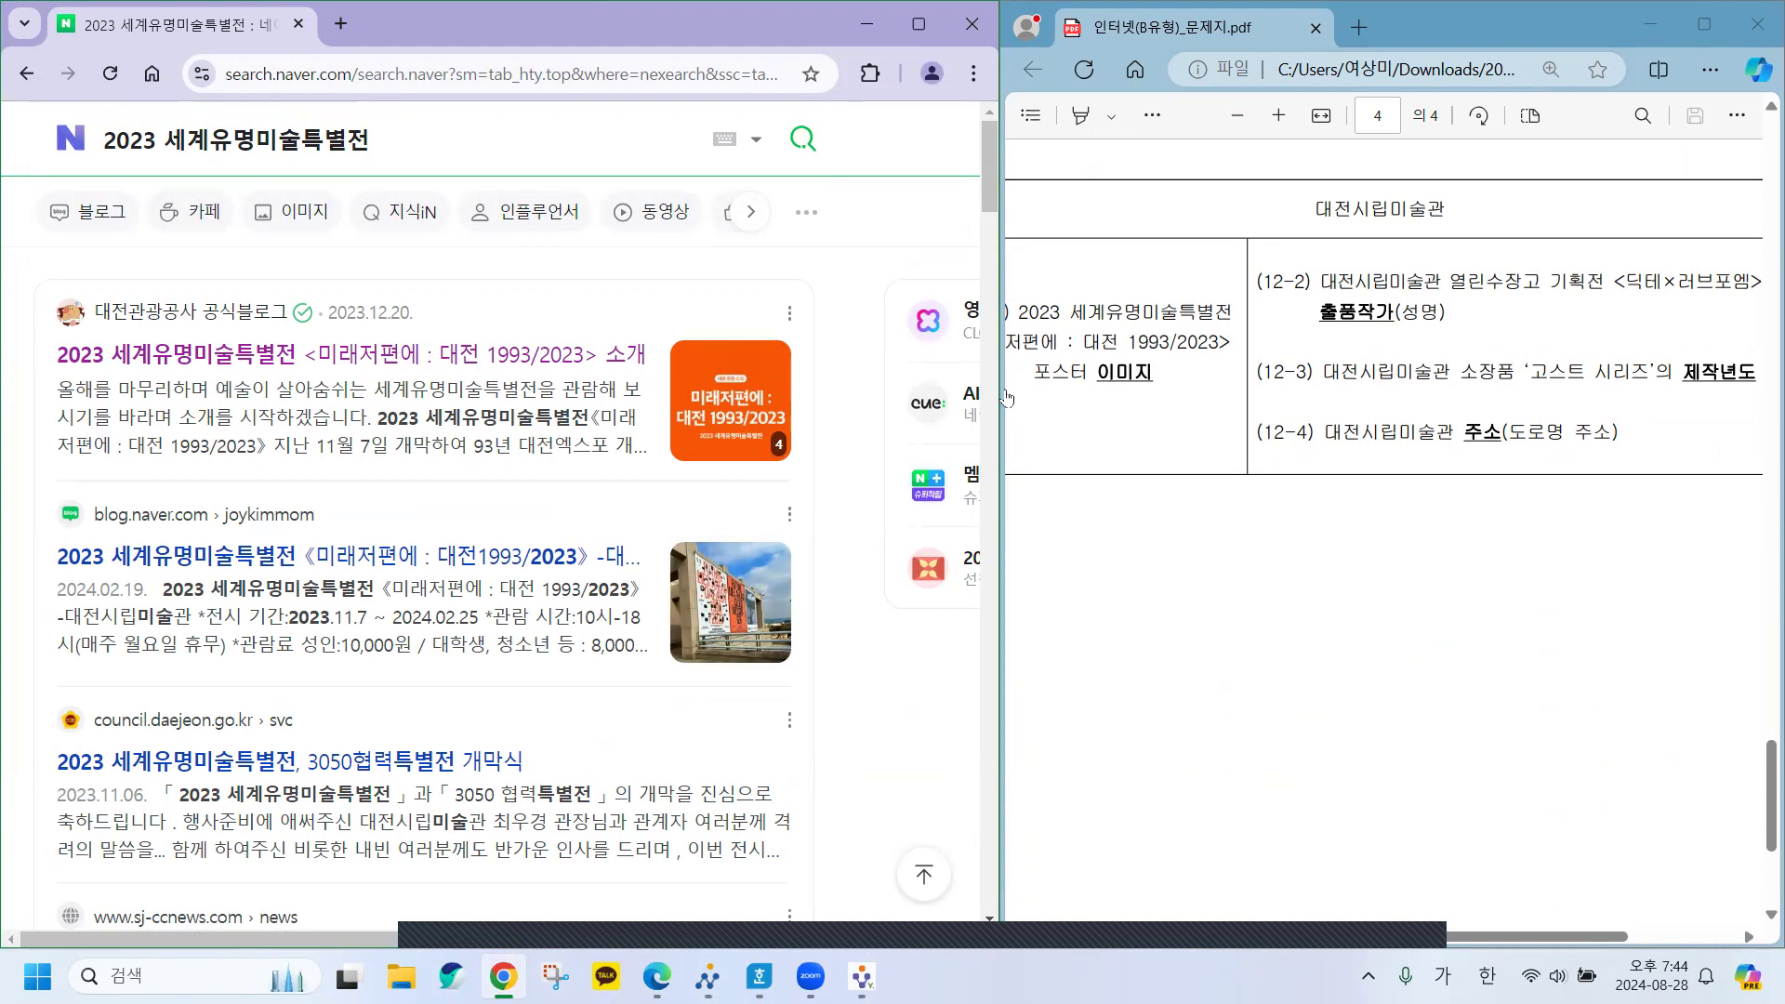
pyautogui.moveTo(998, 390)
pyautogui.moveTo(998, 390); pyautogui.dragTo(925, 390)
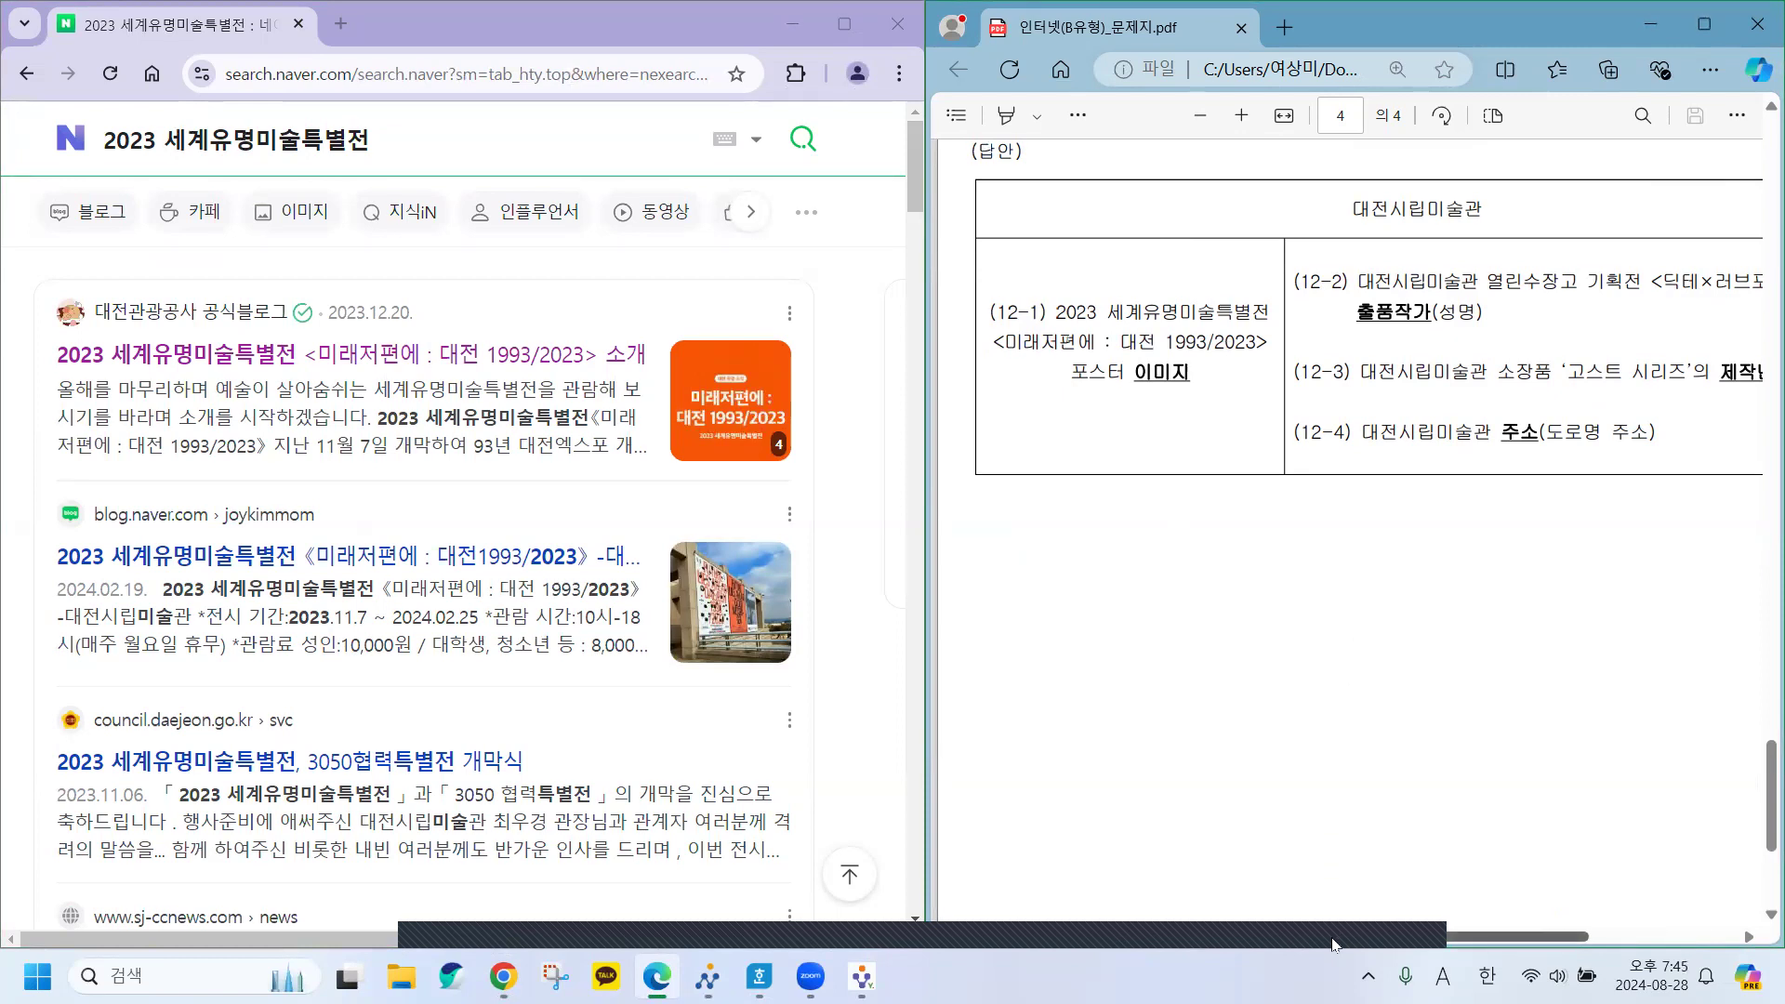
pyautogui.hscroll(1, 1334, 945)
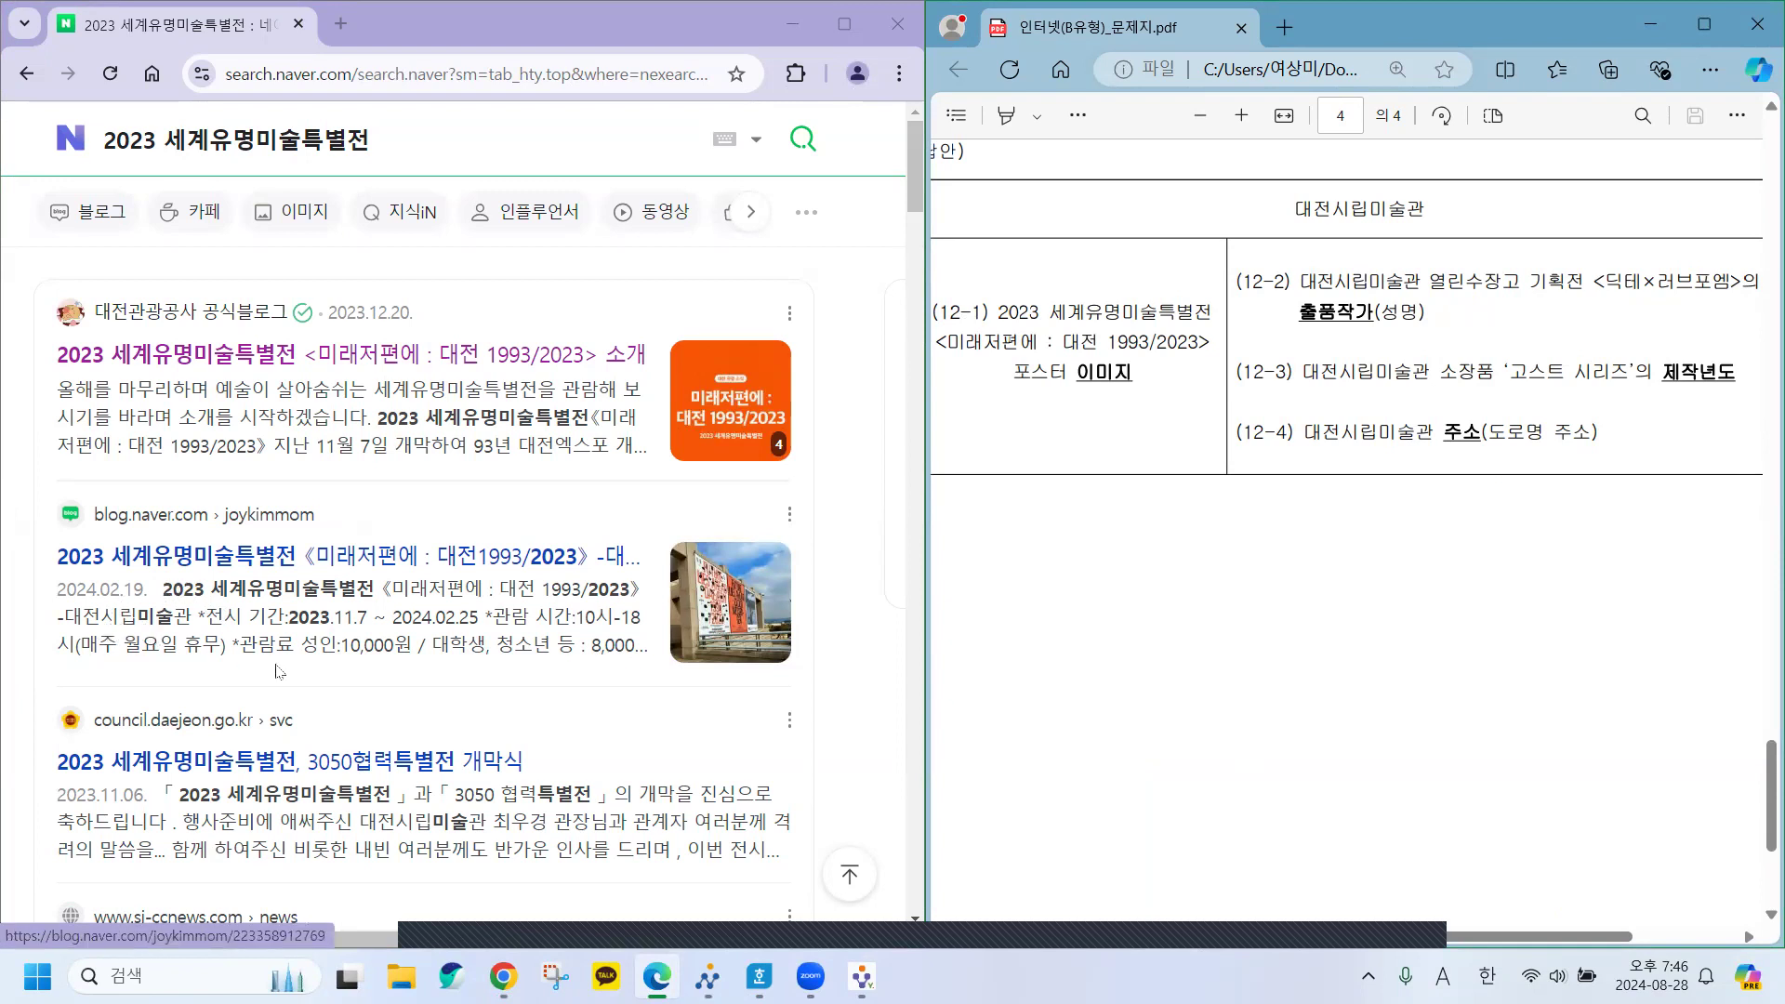
pyautogui.scroll(-2, 310, 685)
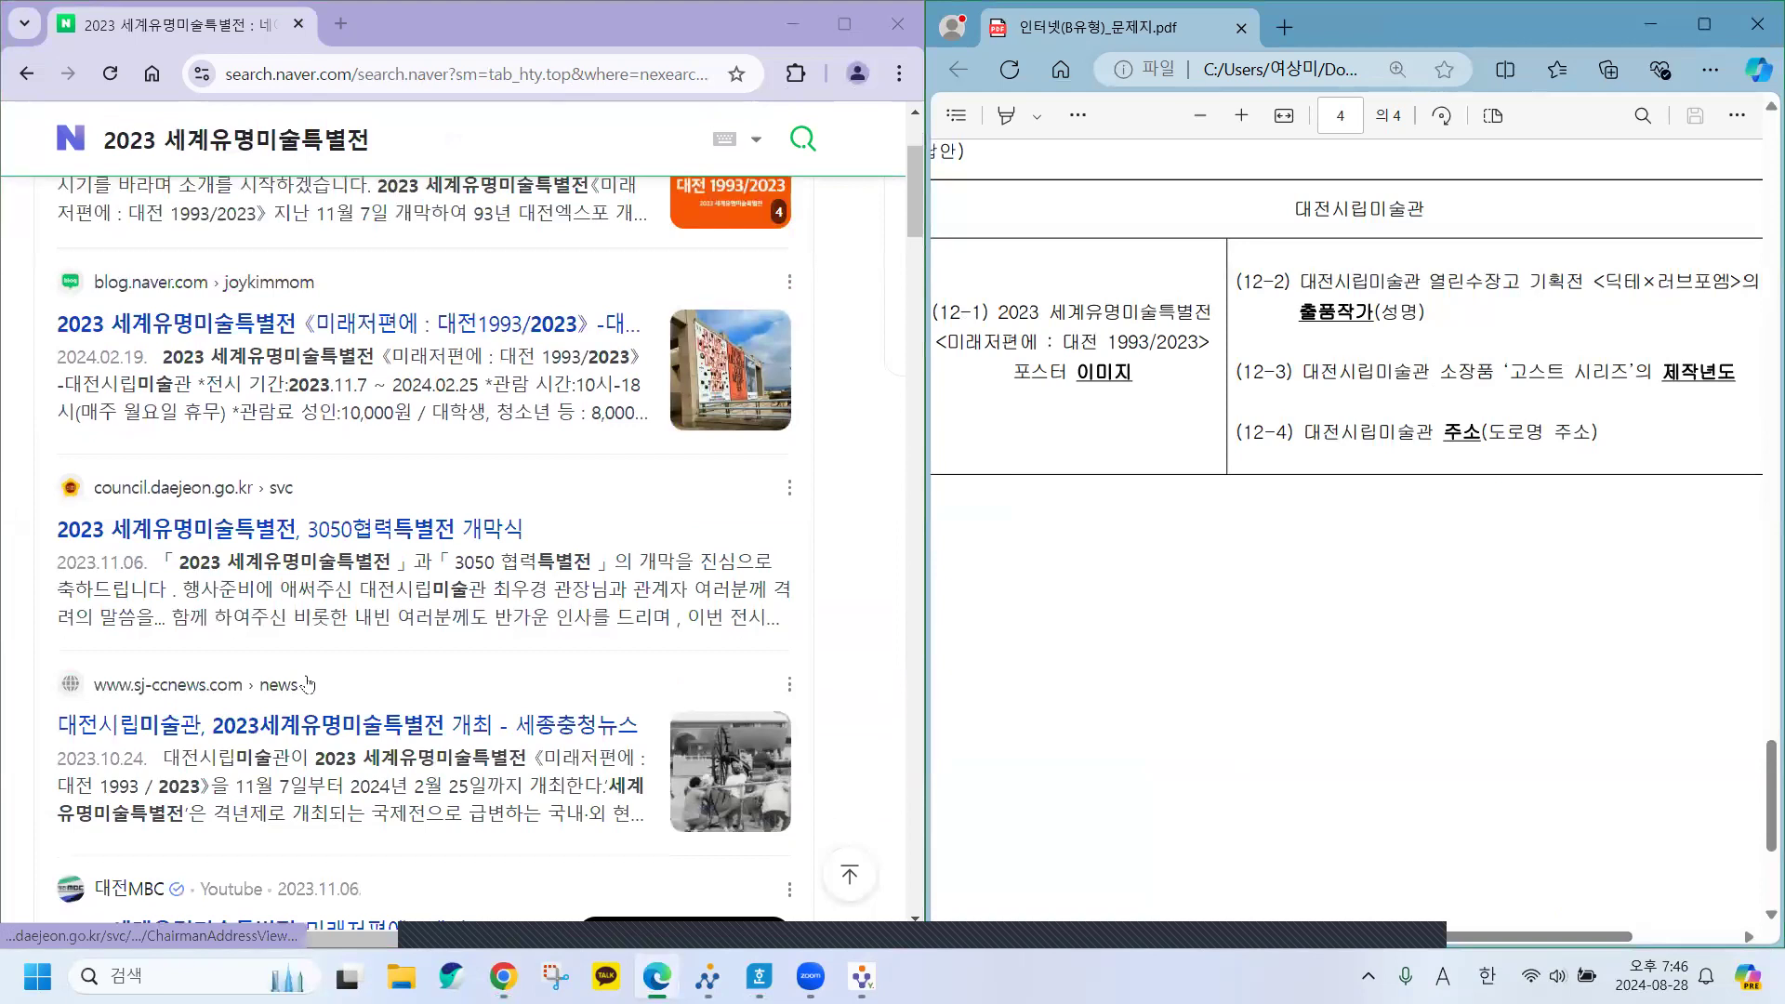
pyautogui.scroll(-1, 310, 685)
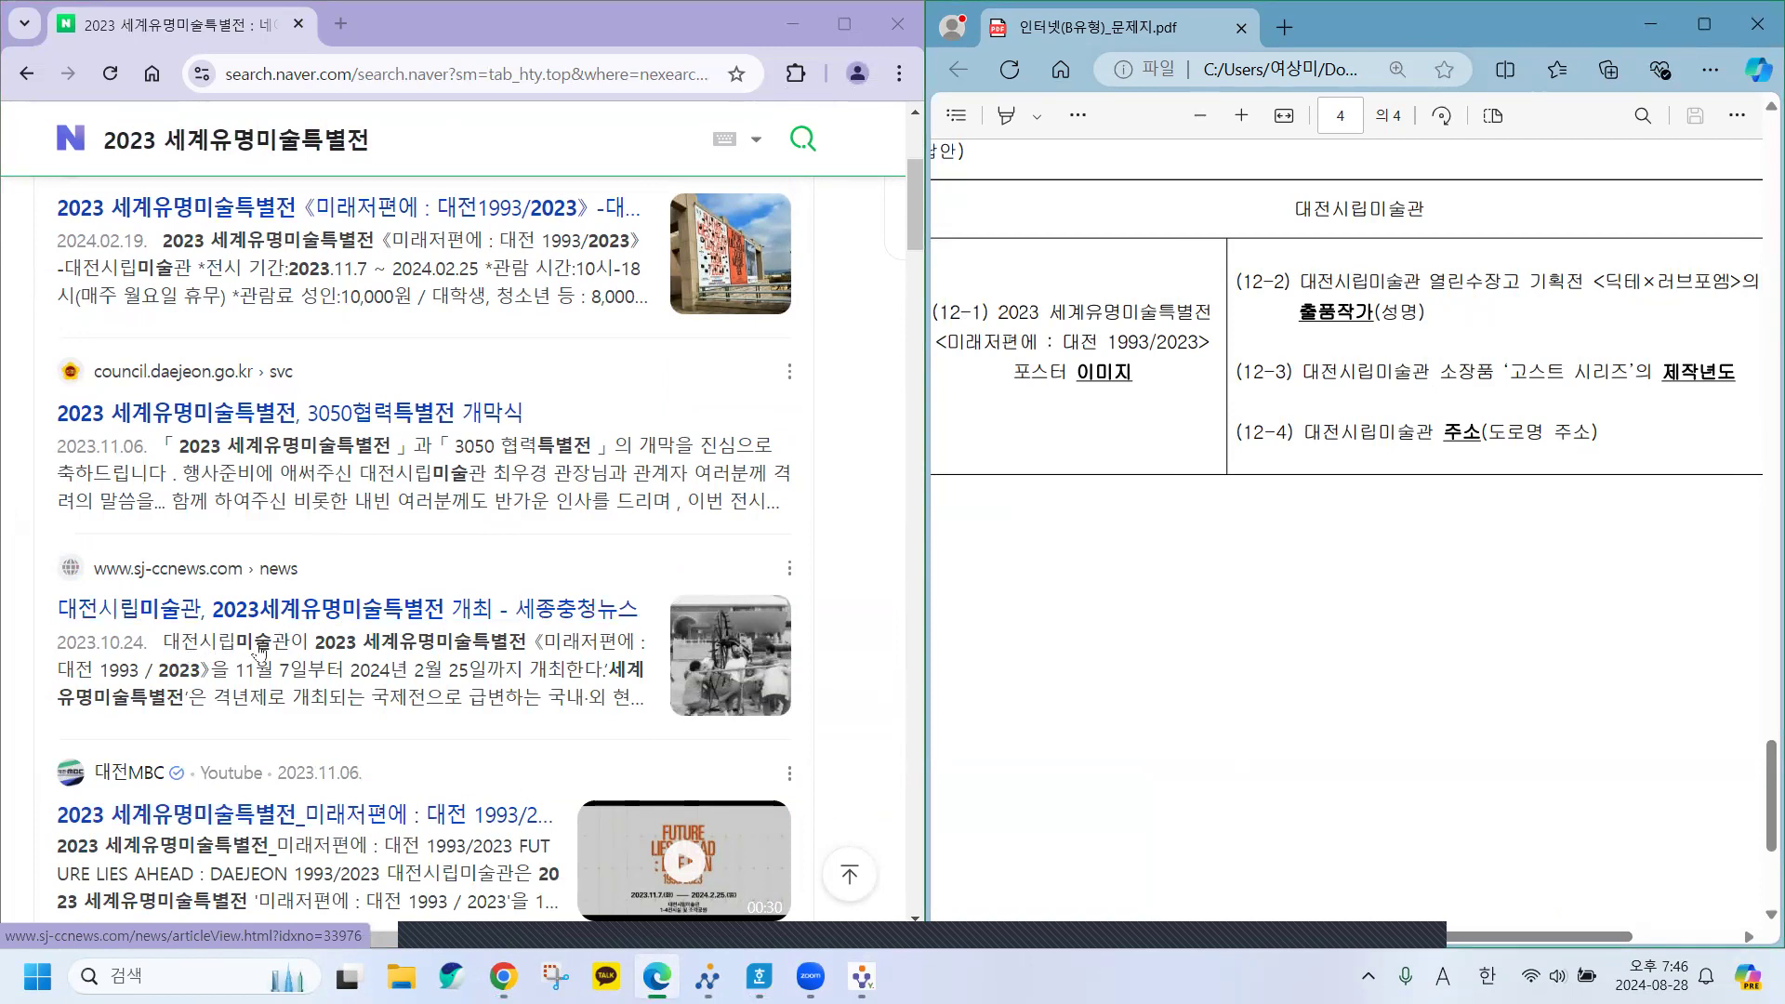
pyautogui.scroll(3, 488, 614)
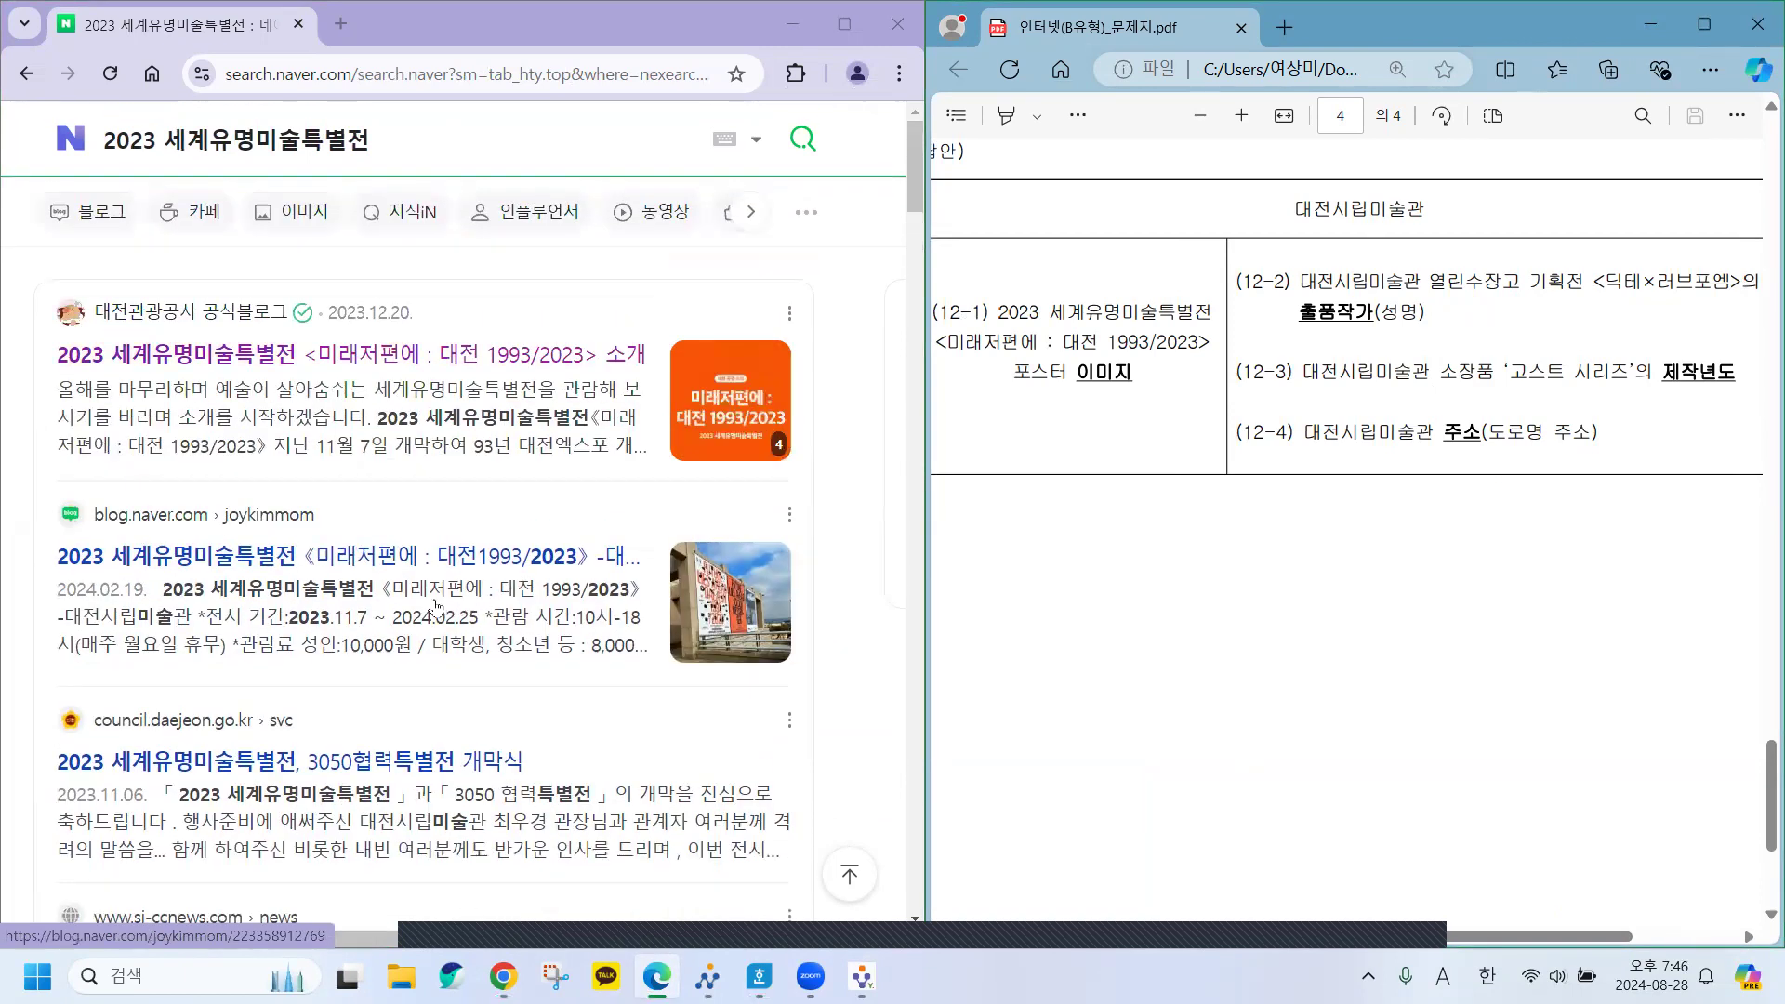
pyautogui.moveTo(419, 147); pyautogui.dragTo(99, 164)
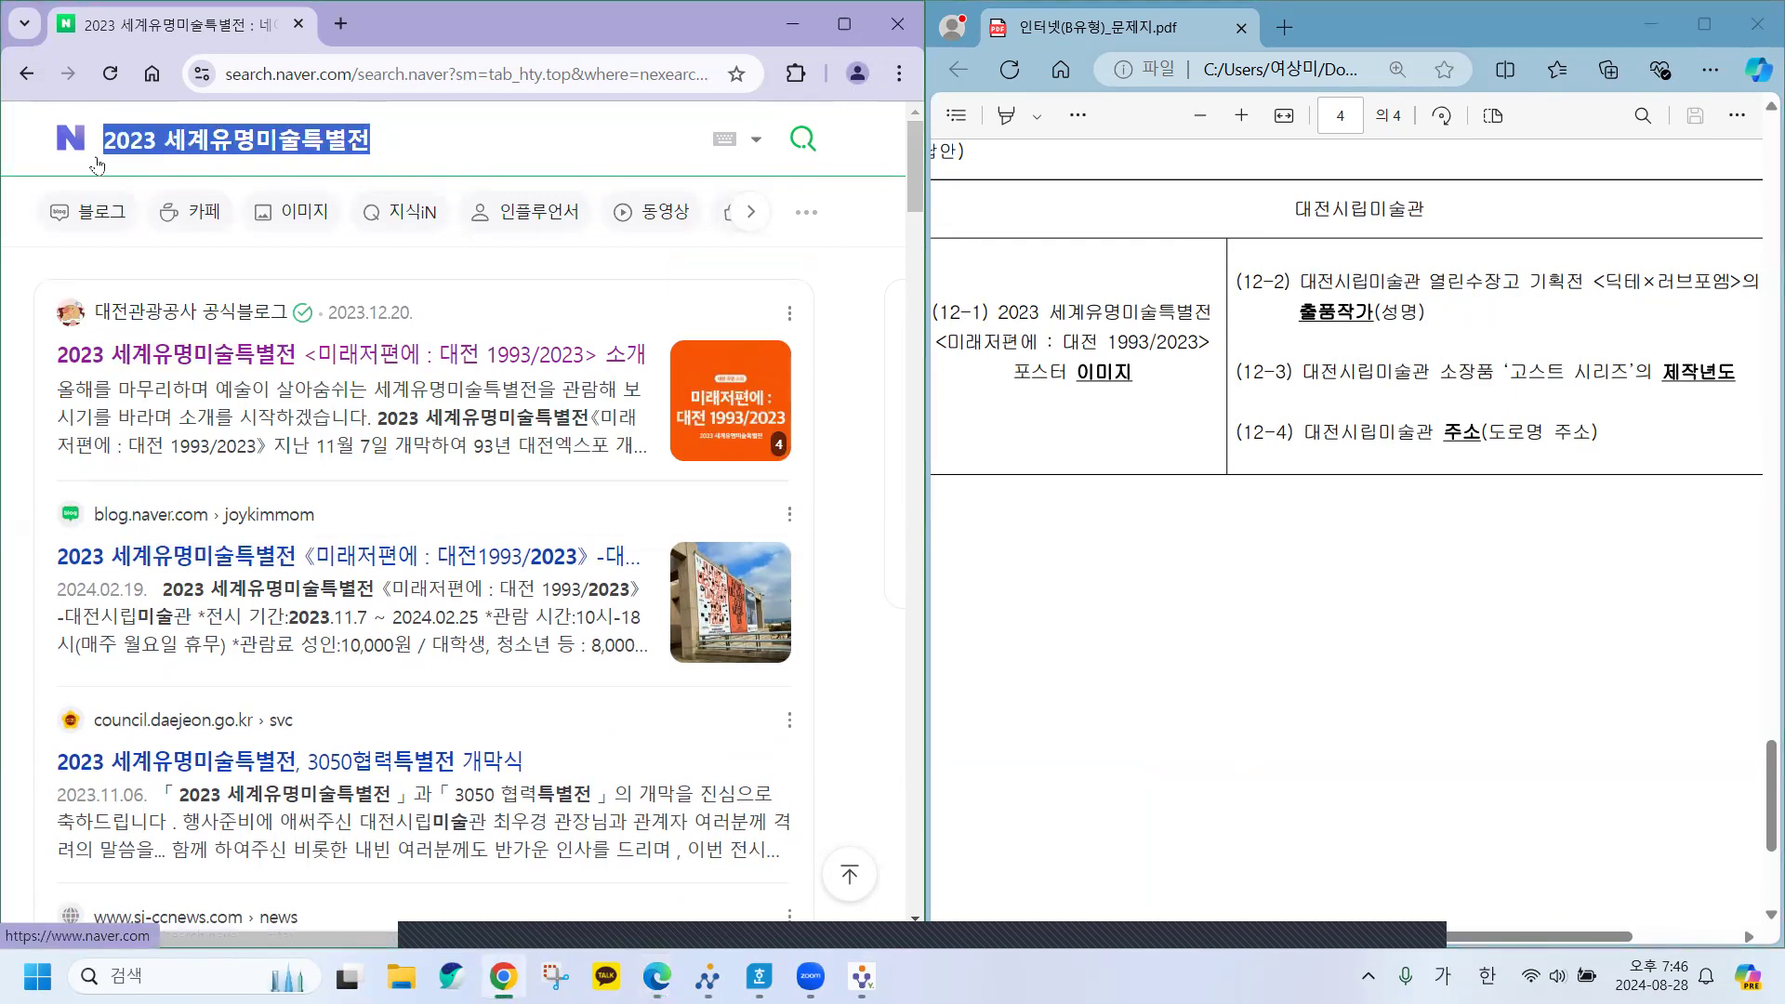
# Search Naver for 대전 시립미술관 to show the museum's place card.
pyautogui.press('BackSpace')
pyautogui.write('대전 시')
pyautogui.write('립미수')
pyautogui.write('ㄹ')
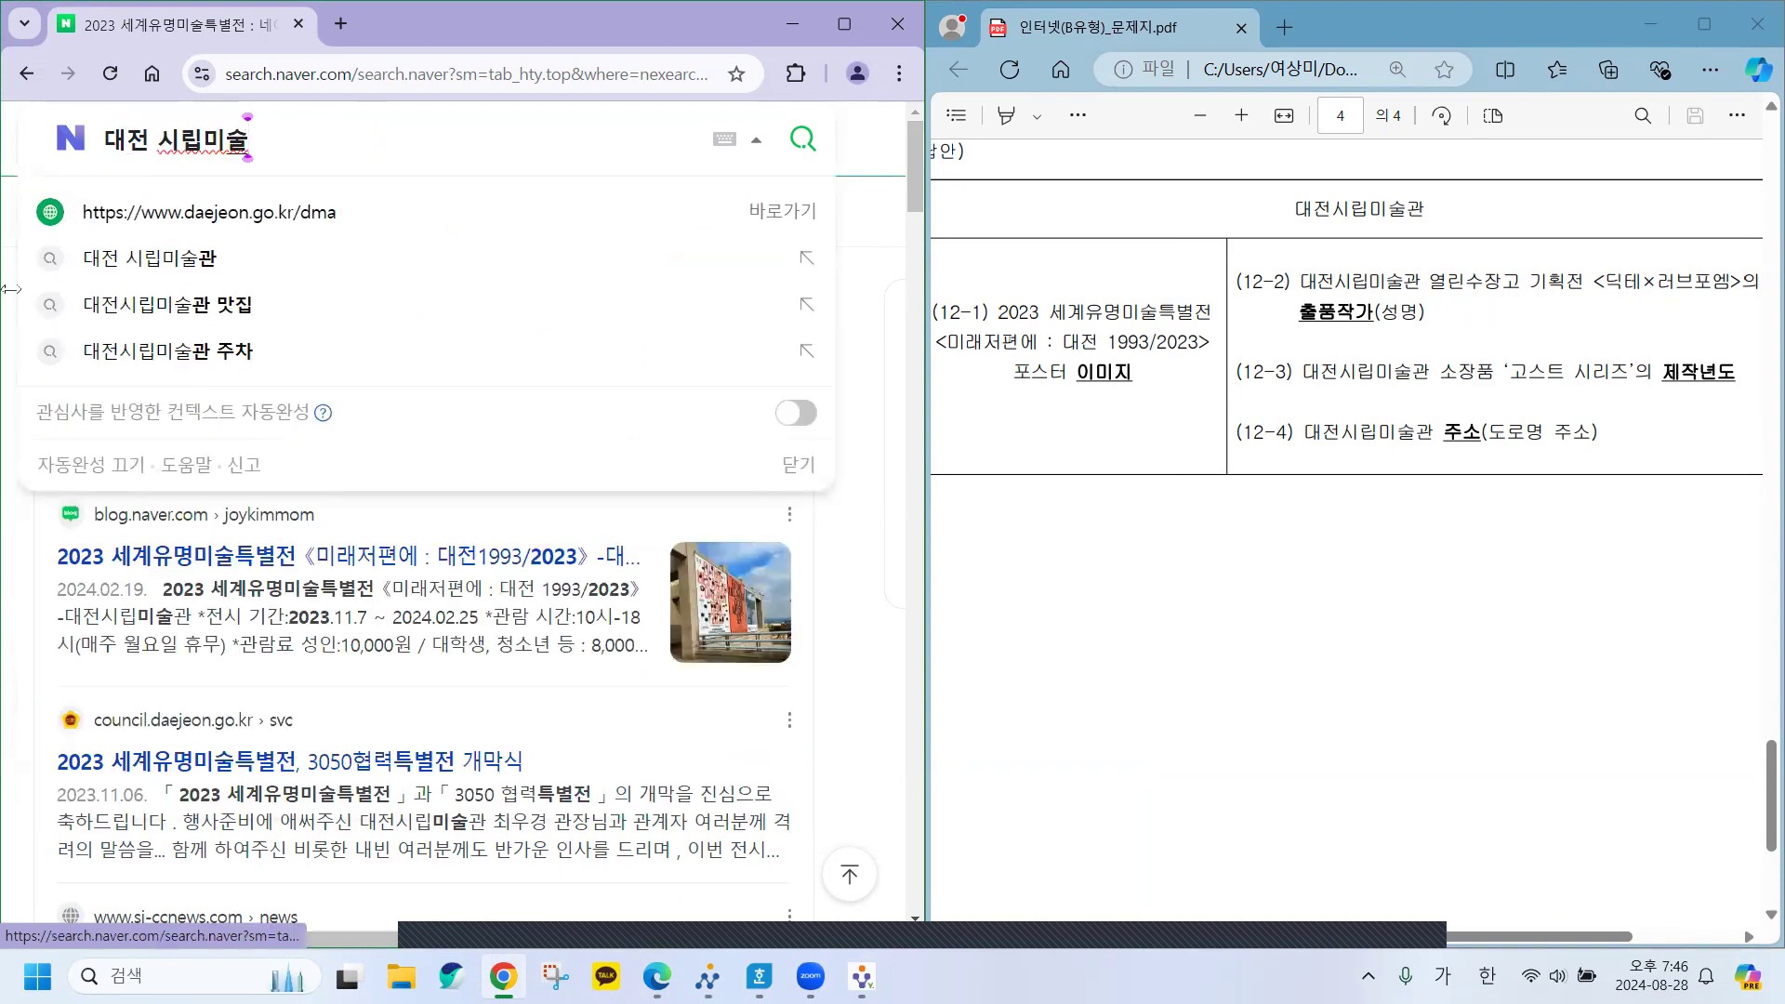
pyautogui.click(138, 277)
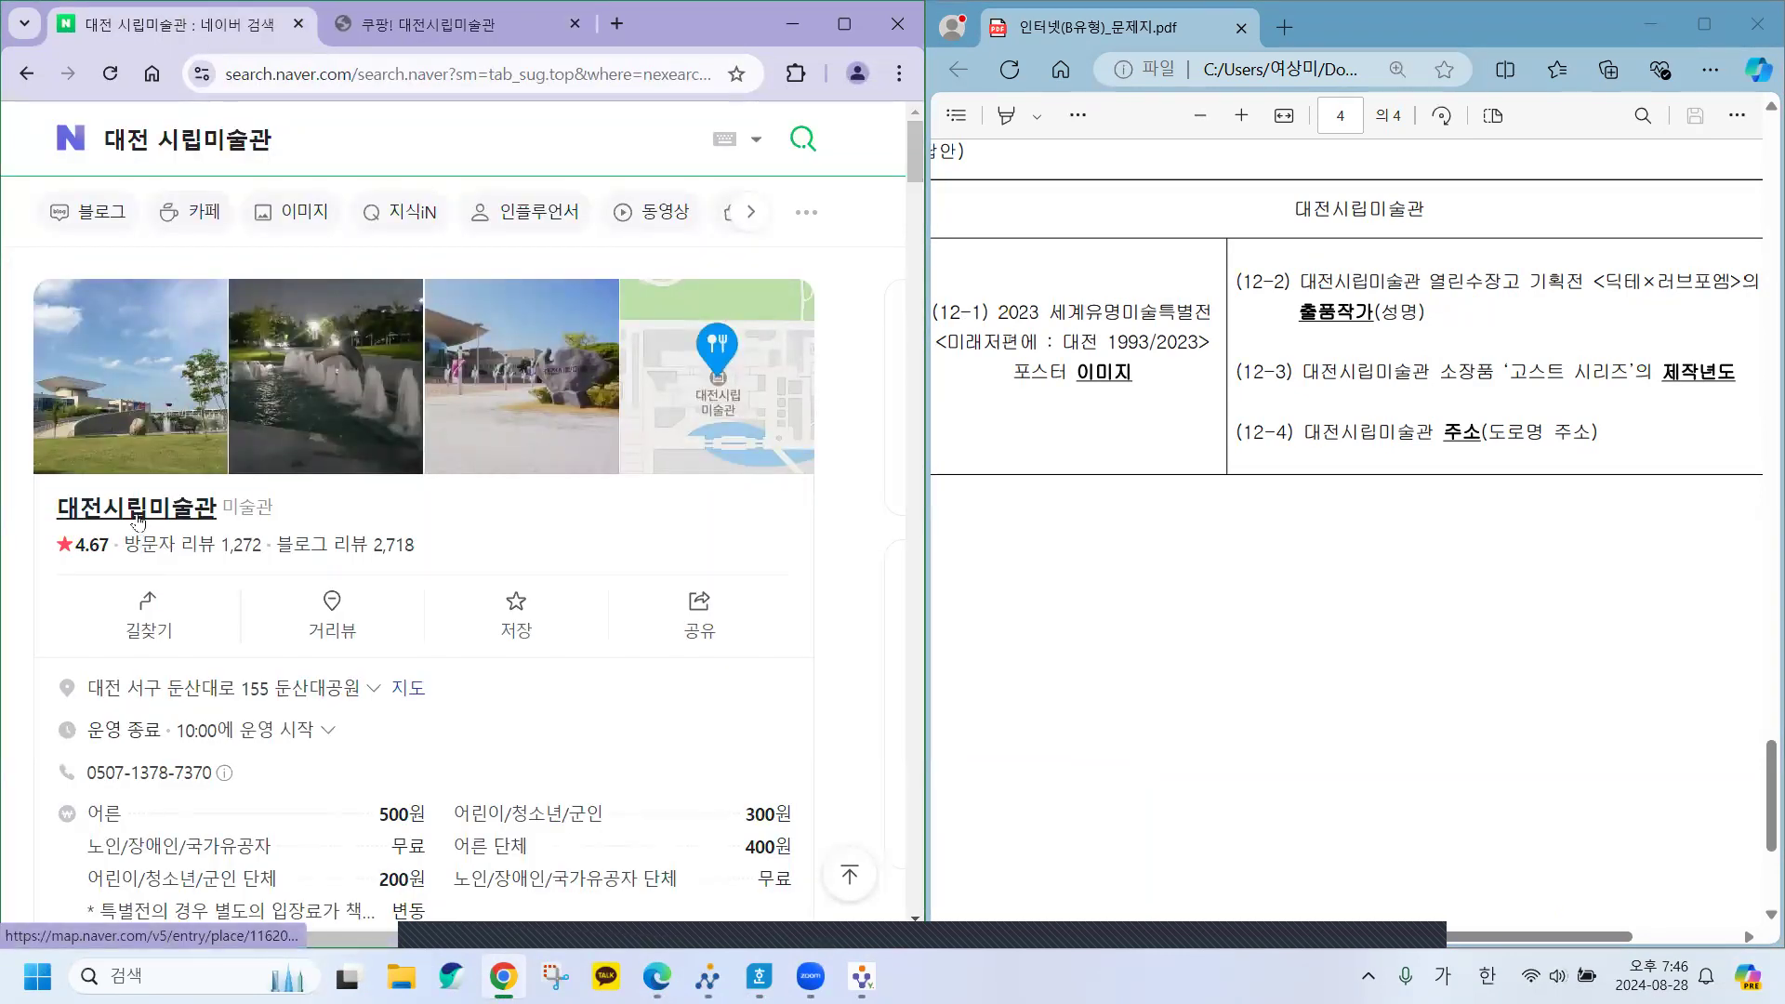
pyautogui.scroll(-4, 349, 644)
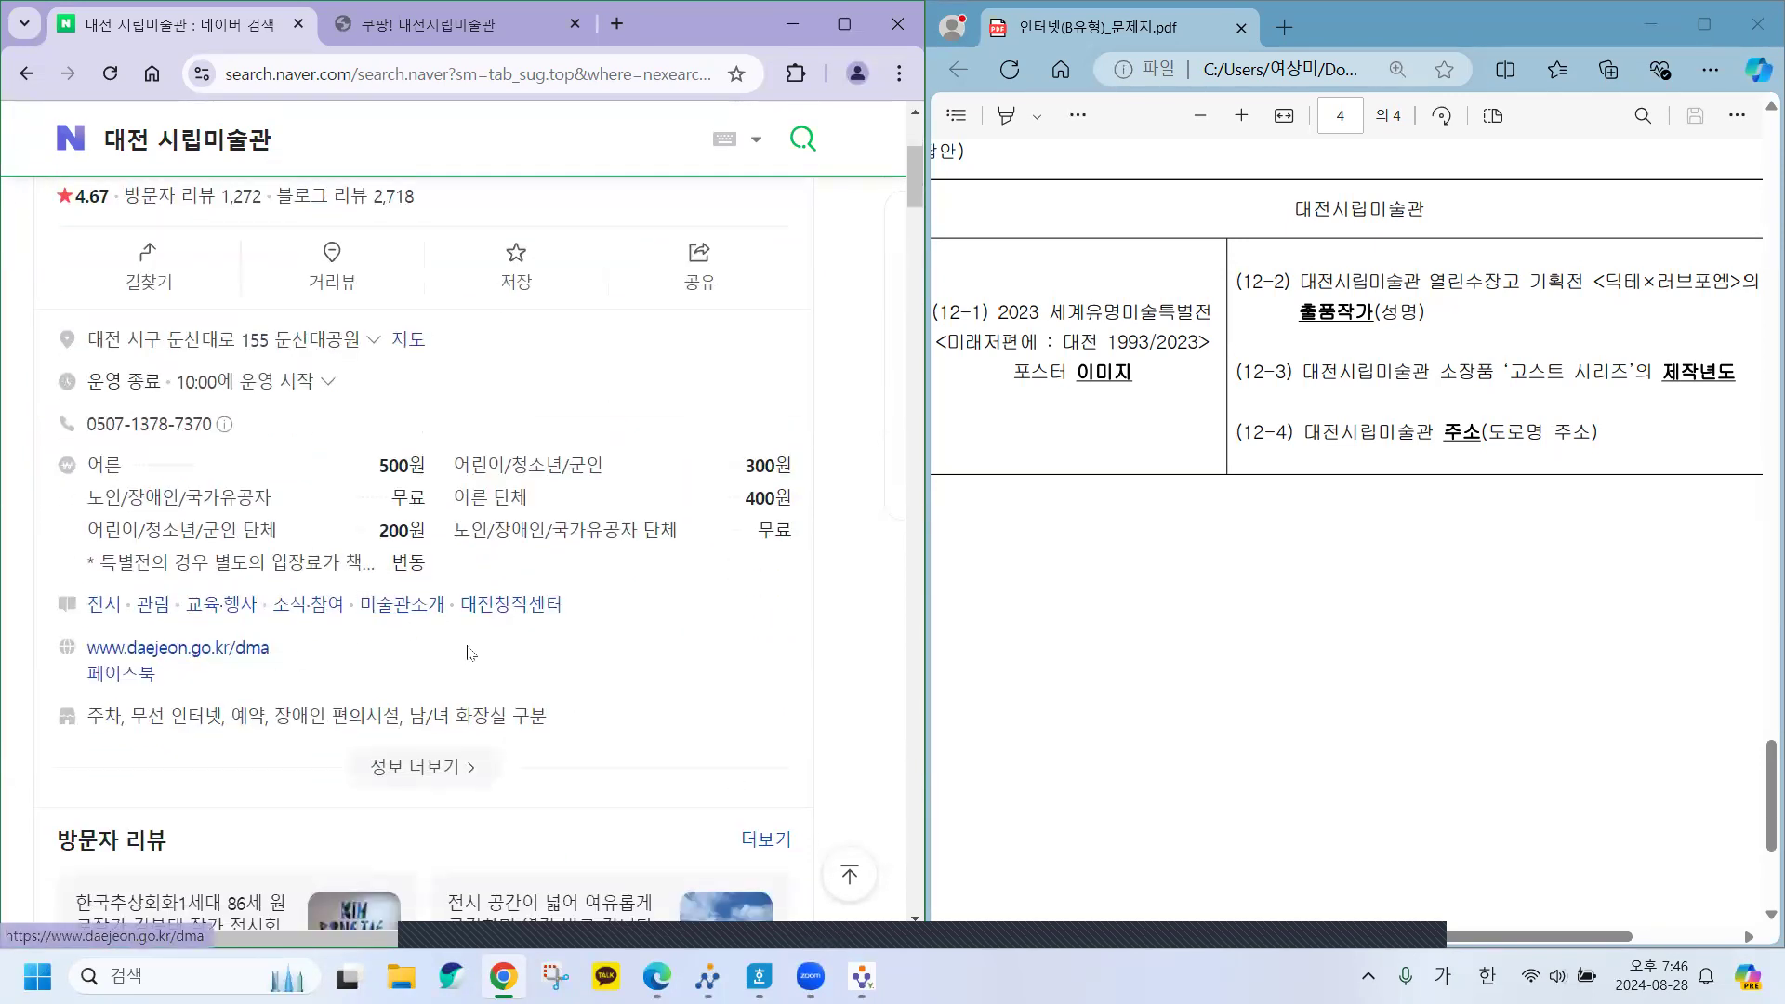
pyautogui.scroll(-4, 474, 655)
pyautogui.scroll(8, 516, 667)
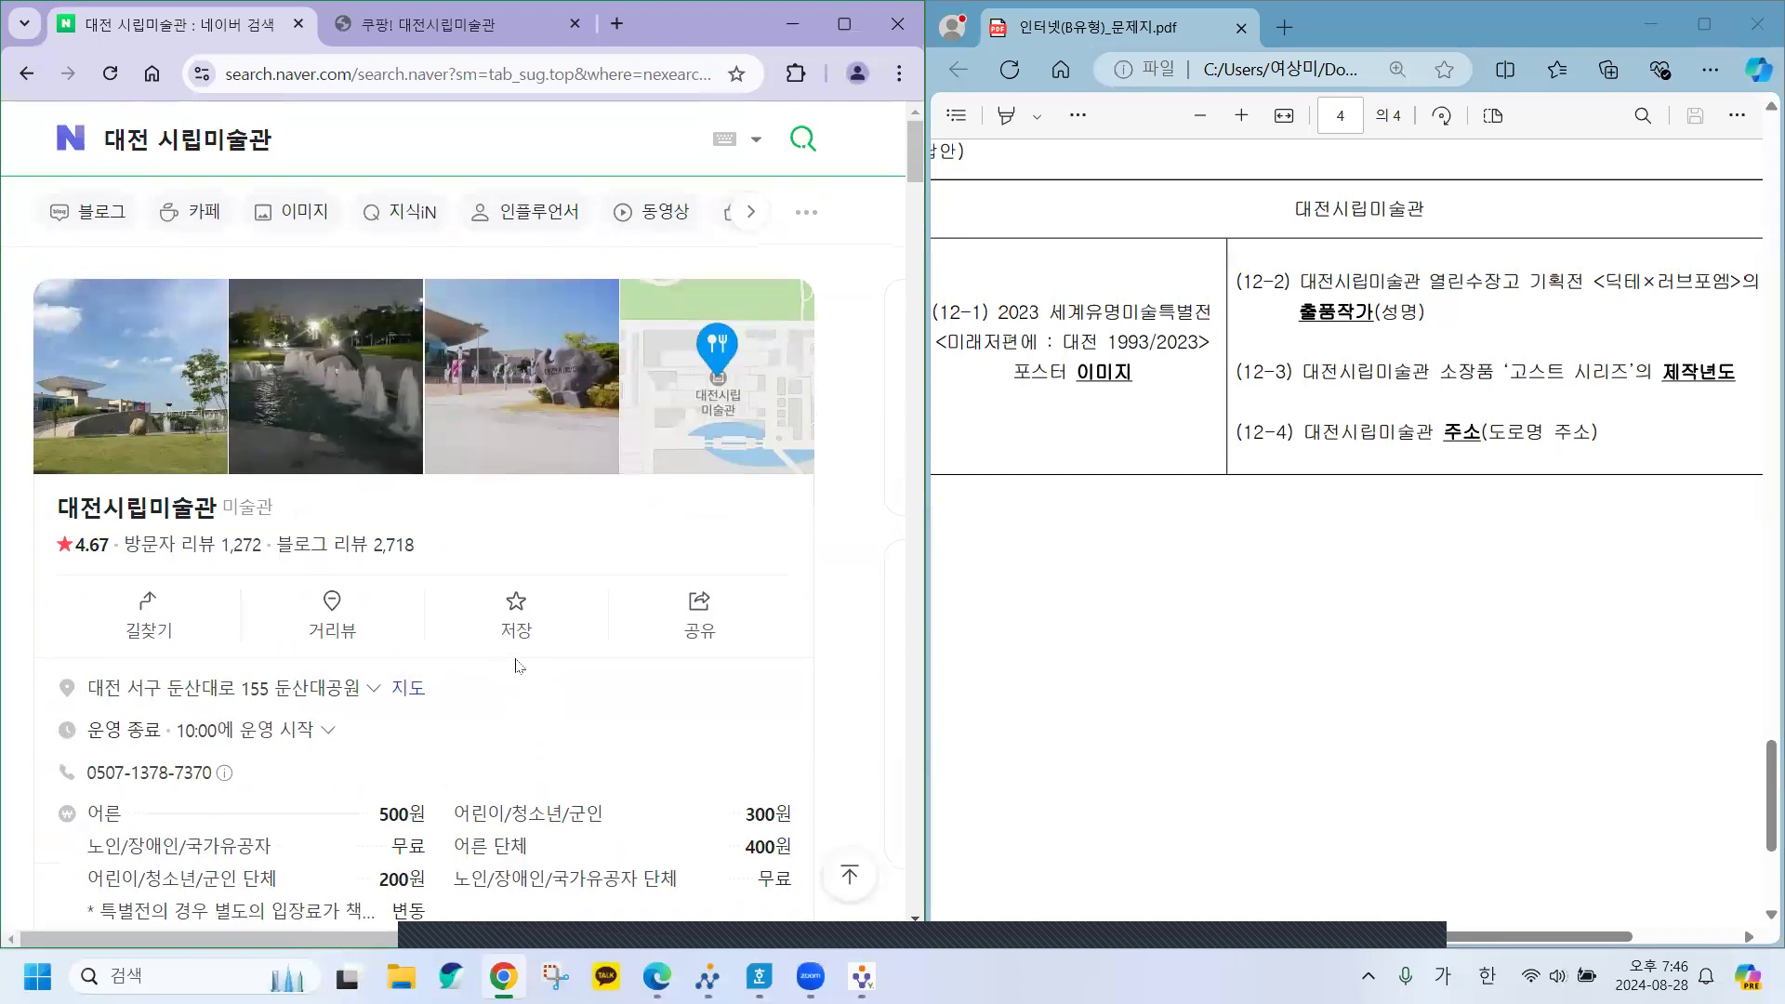
pyautogui.click(274, 142)
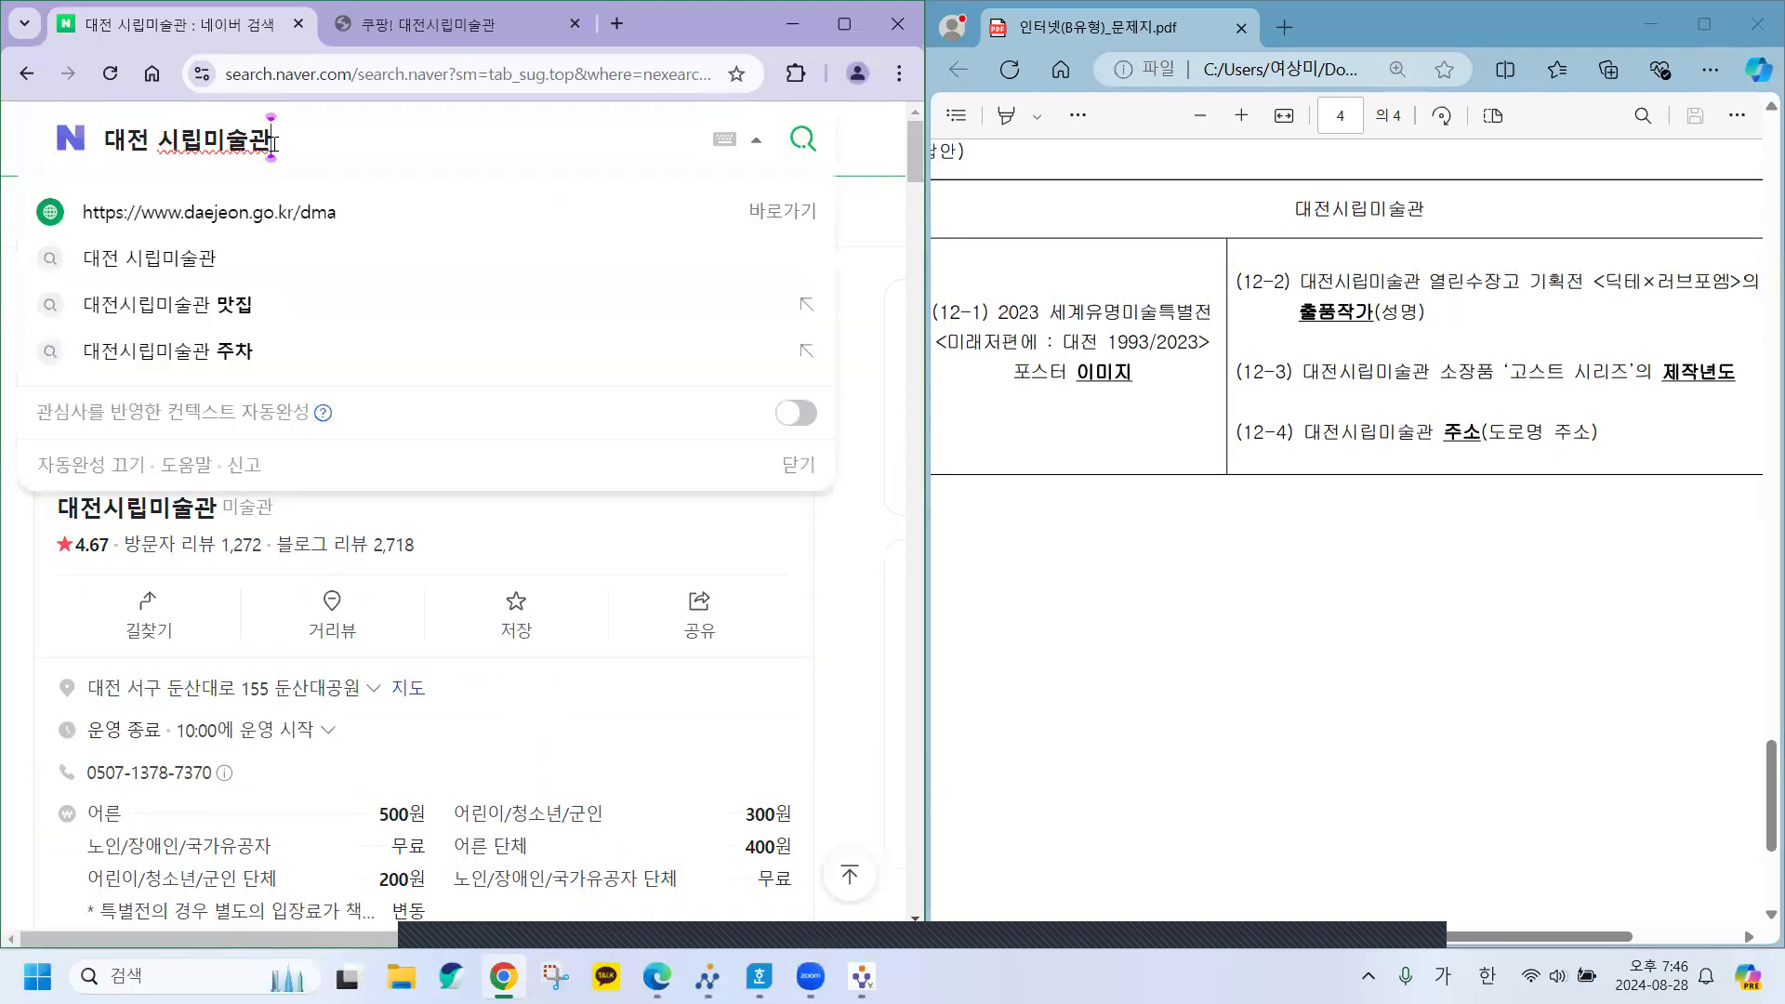
# Open the museum's official site daejeon.go.kr/dma and expand its window to full size.
pyautogui.click(212, 213)
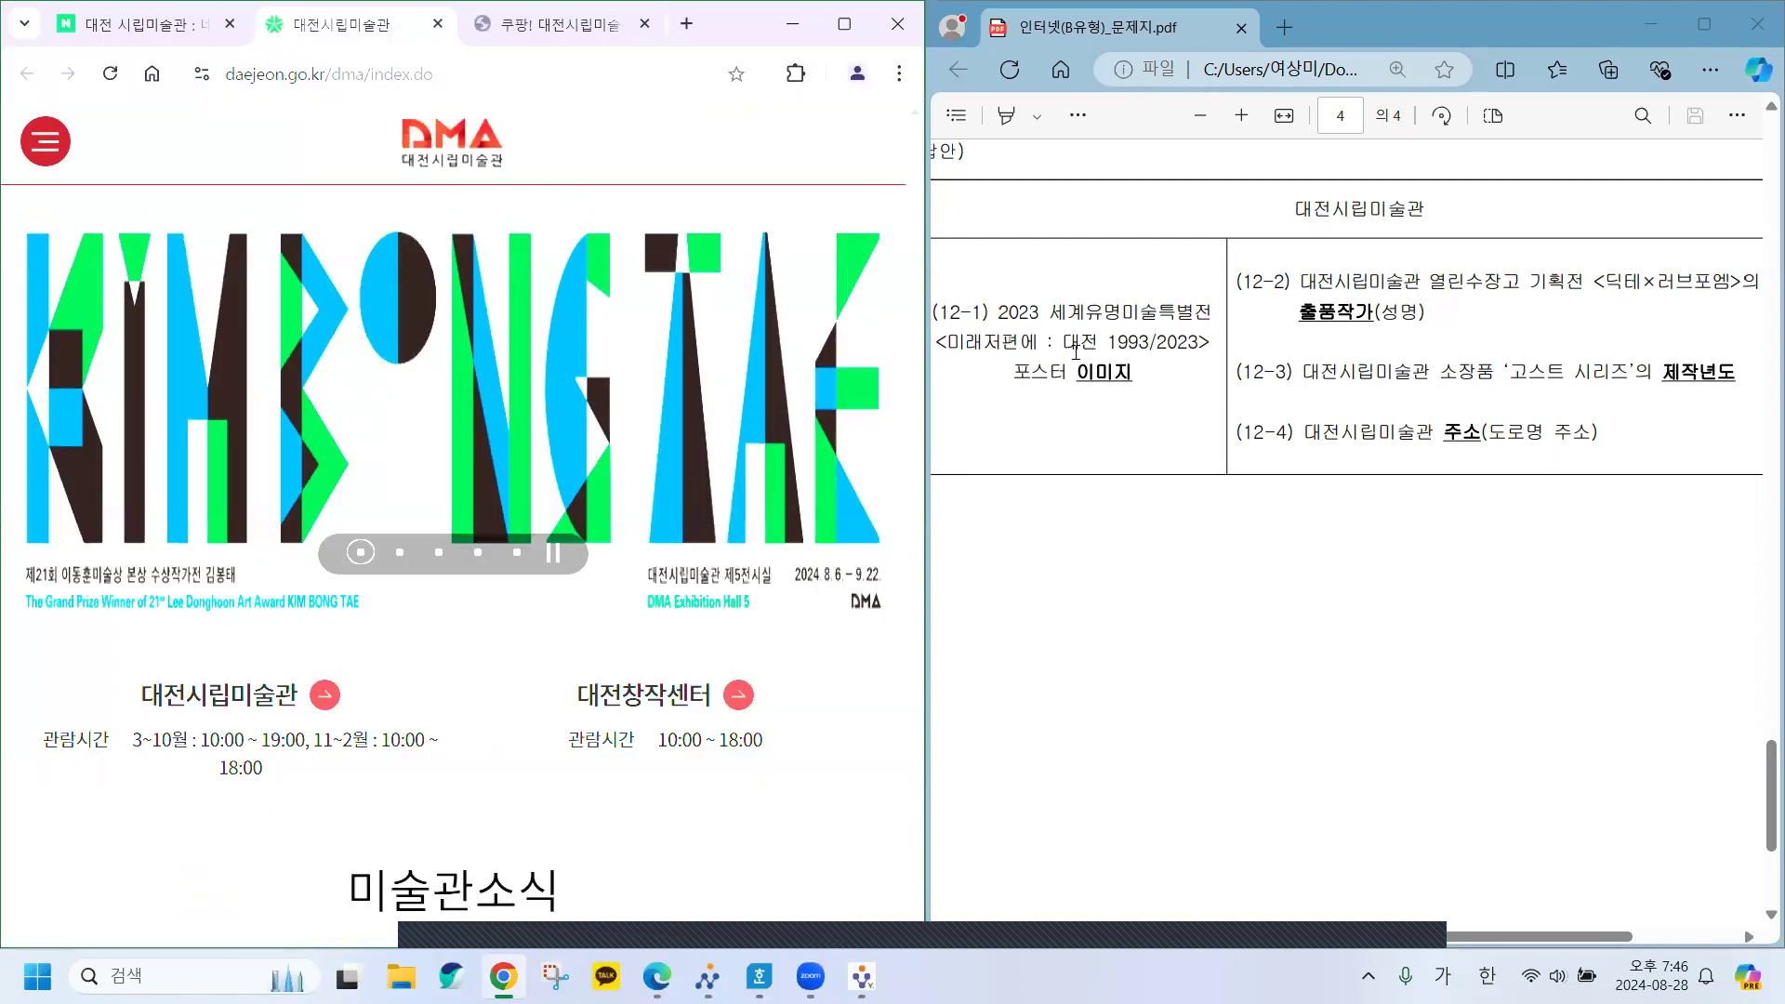
pyautogui.moveTo(929, 425); pyautogui.dragTo(1169, 687)
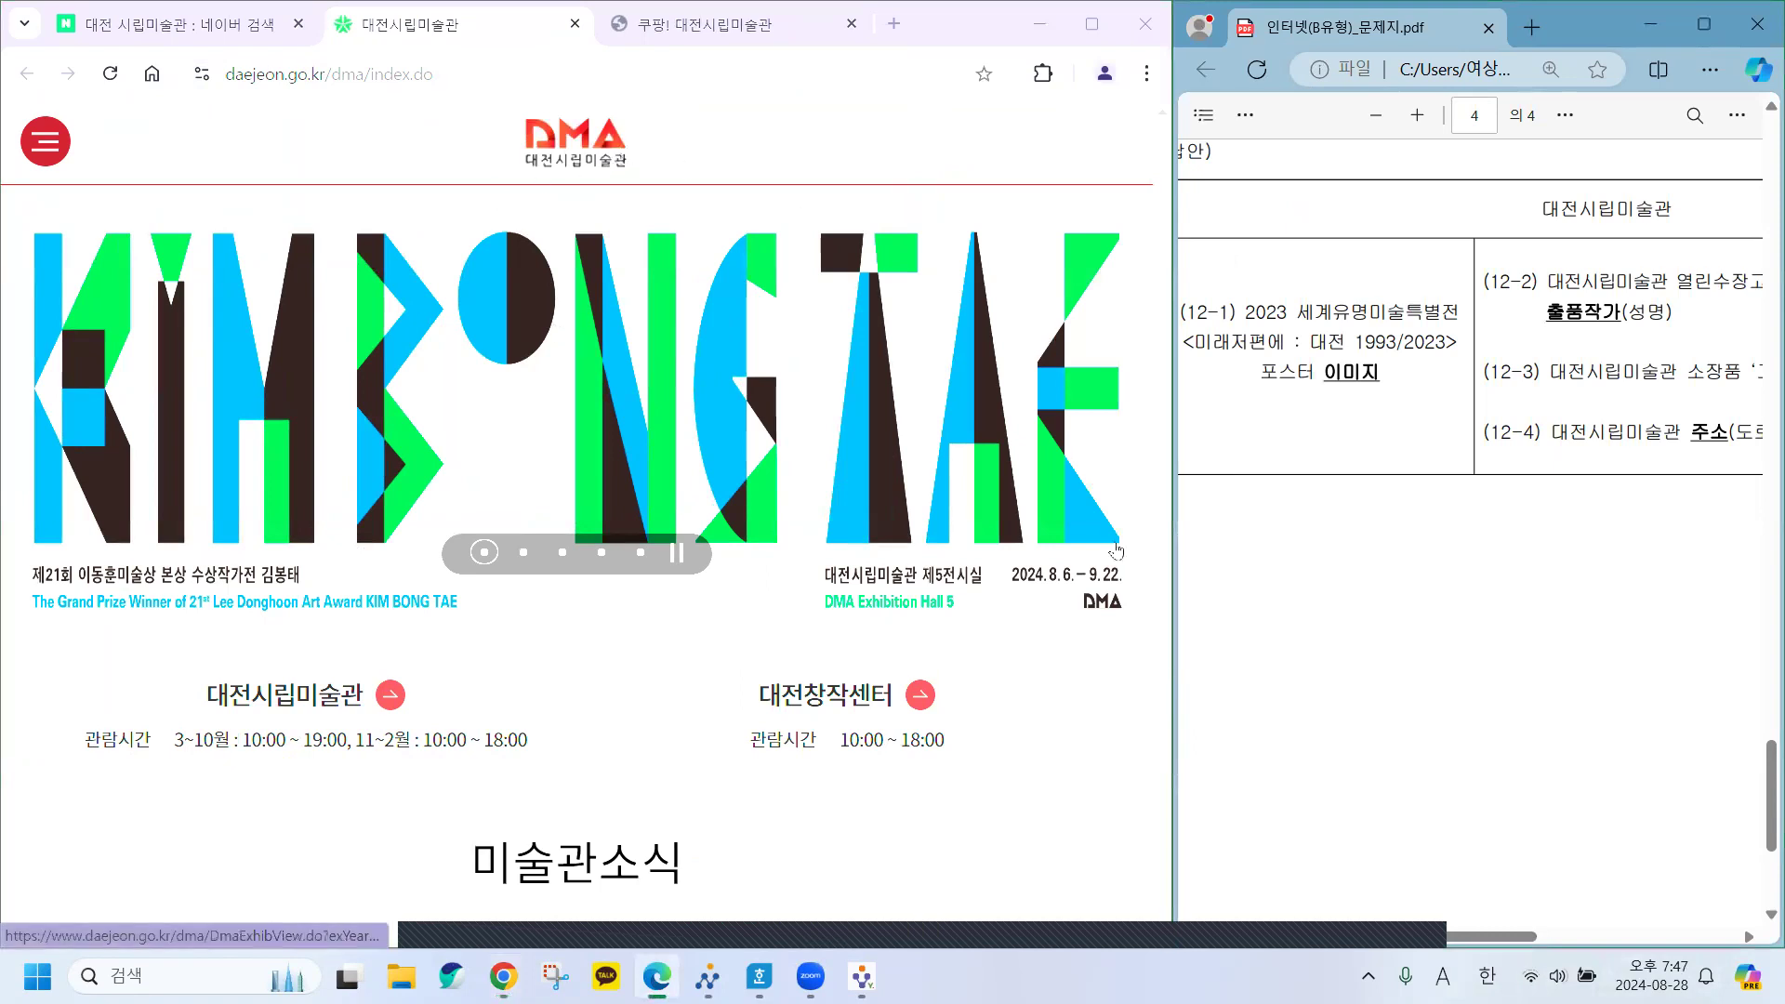
pyautogui.moveTo(1168, 705)
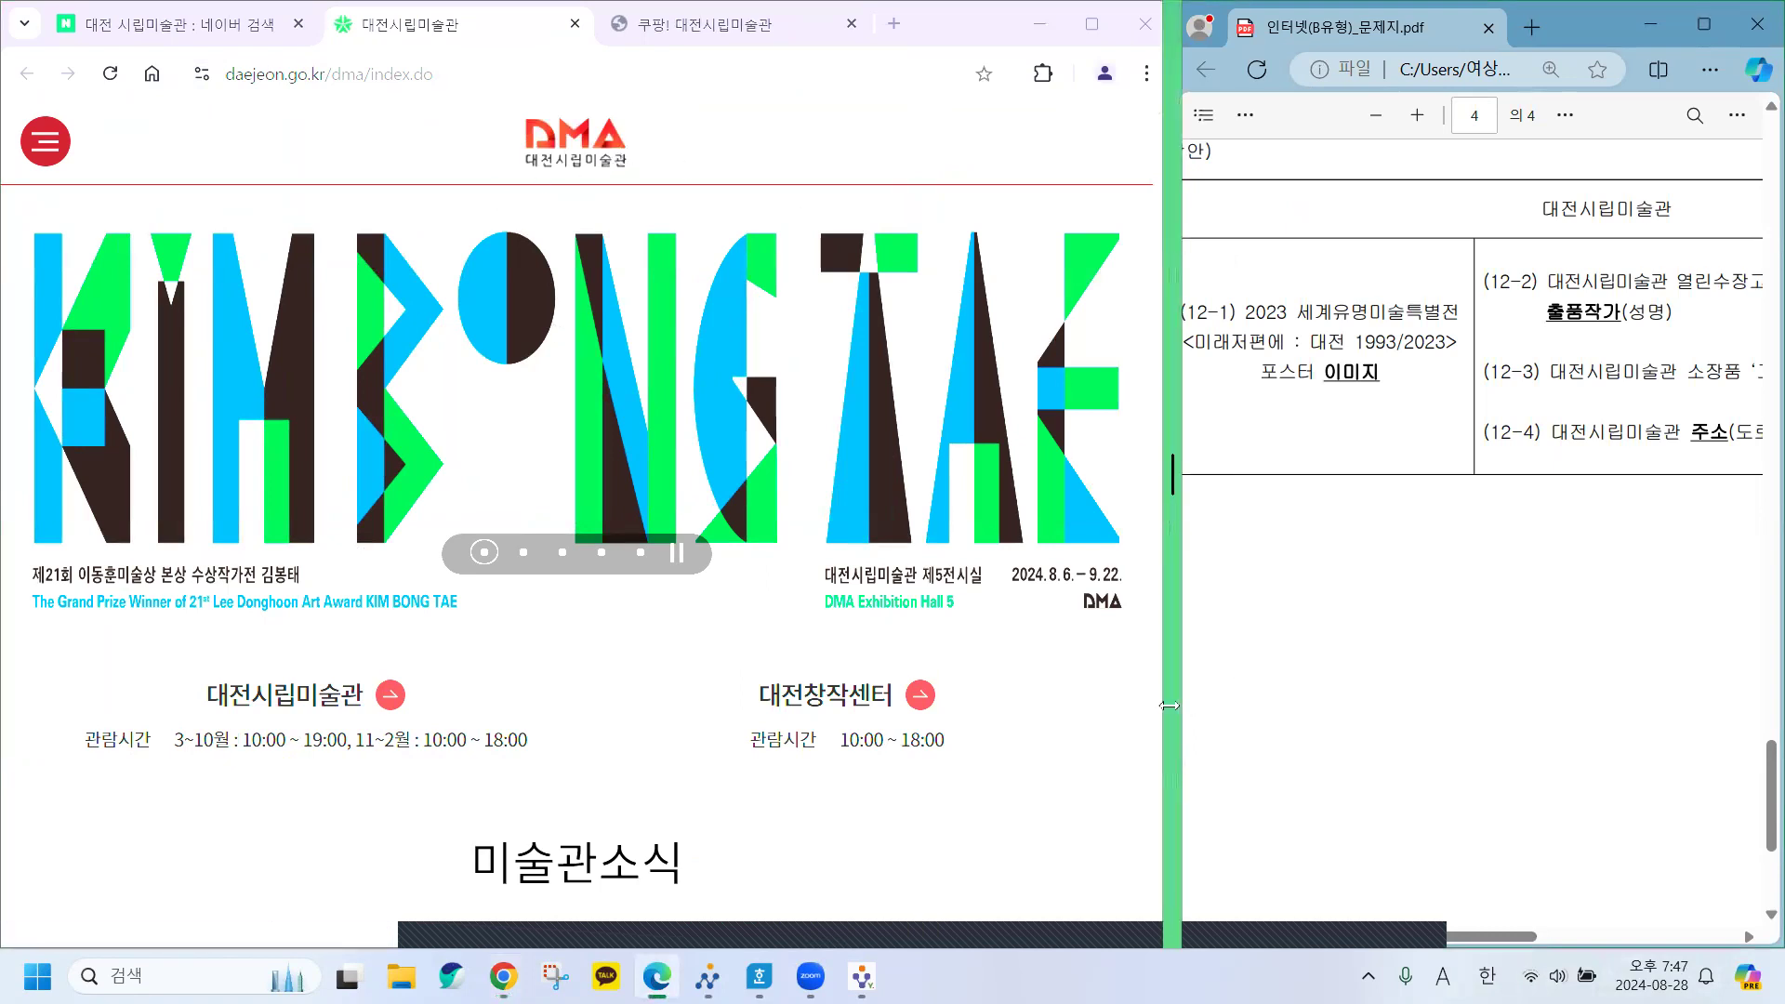
pyautogui.moveTo(1168, 706); pyautogui.dragTo(1201, 706)
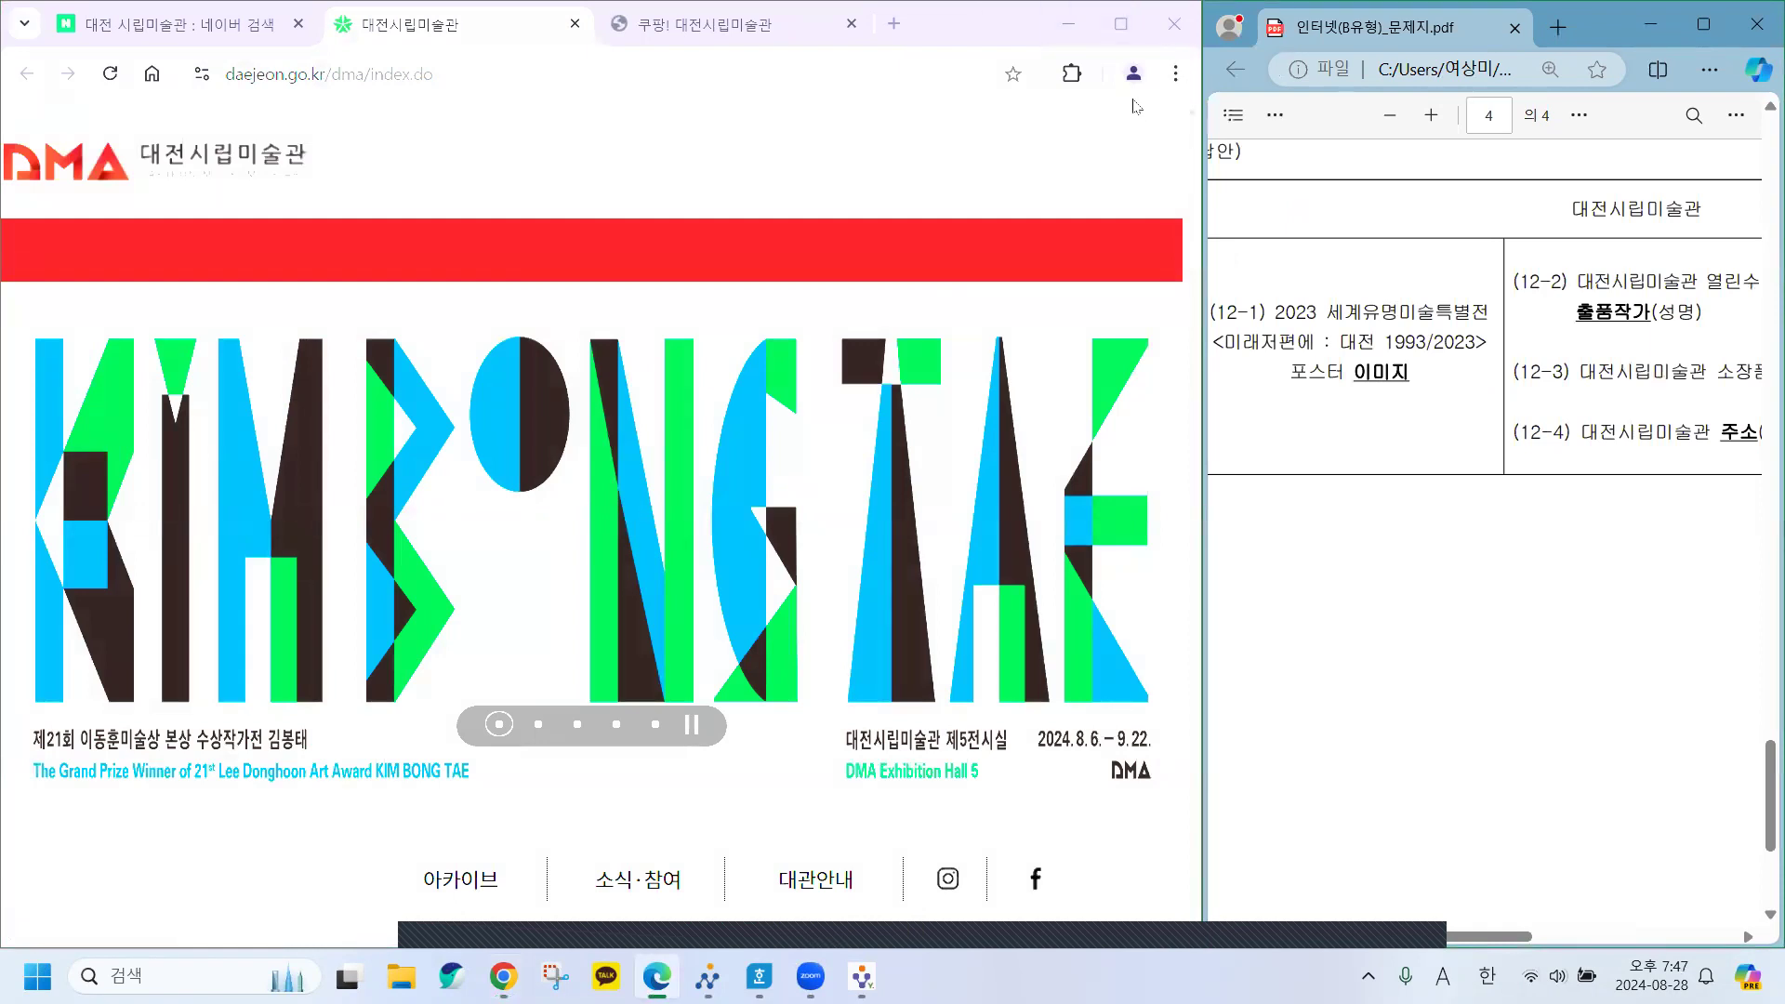
pyautogui.click(1120, 23)
# Bring the problem sheet PDF back into view alongside the museum site.
pyautogui.moveTo(974, 303)
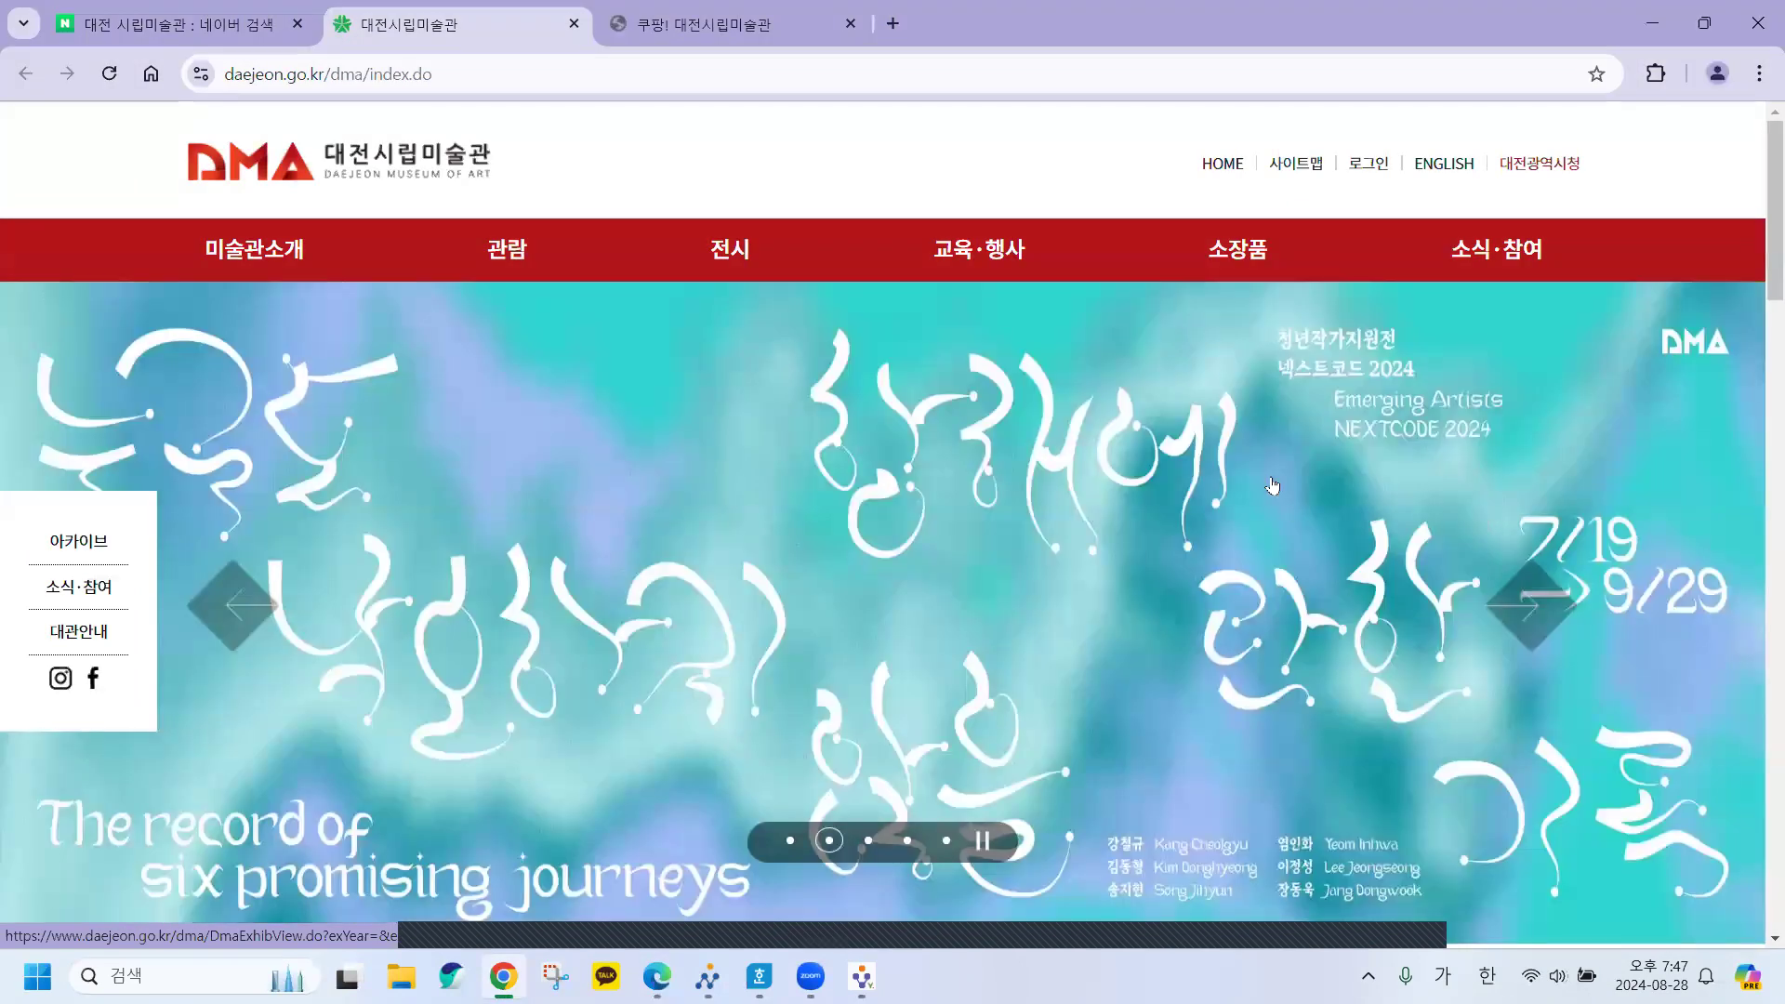
pyautogui.moveTo(928, 251)
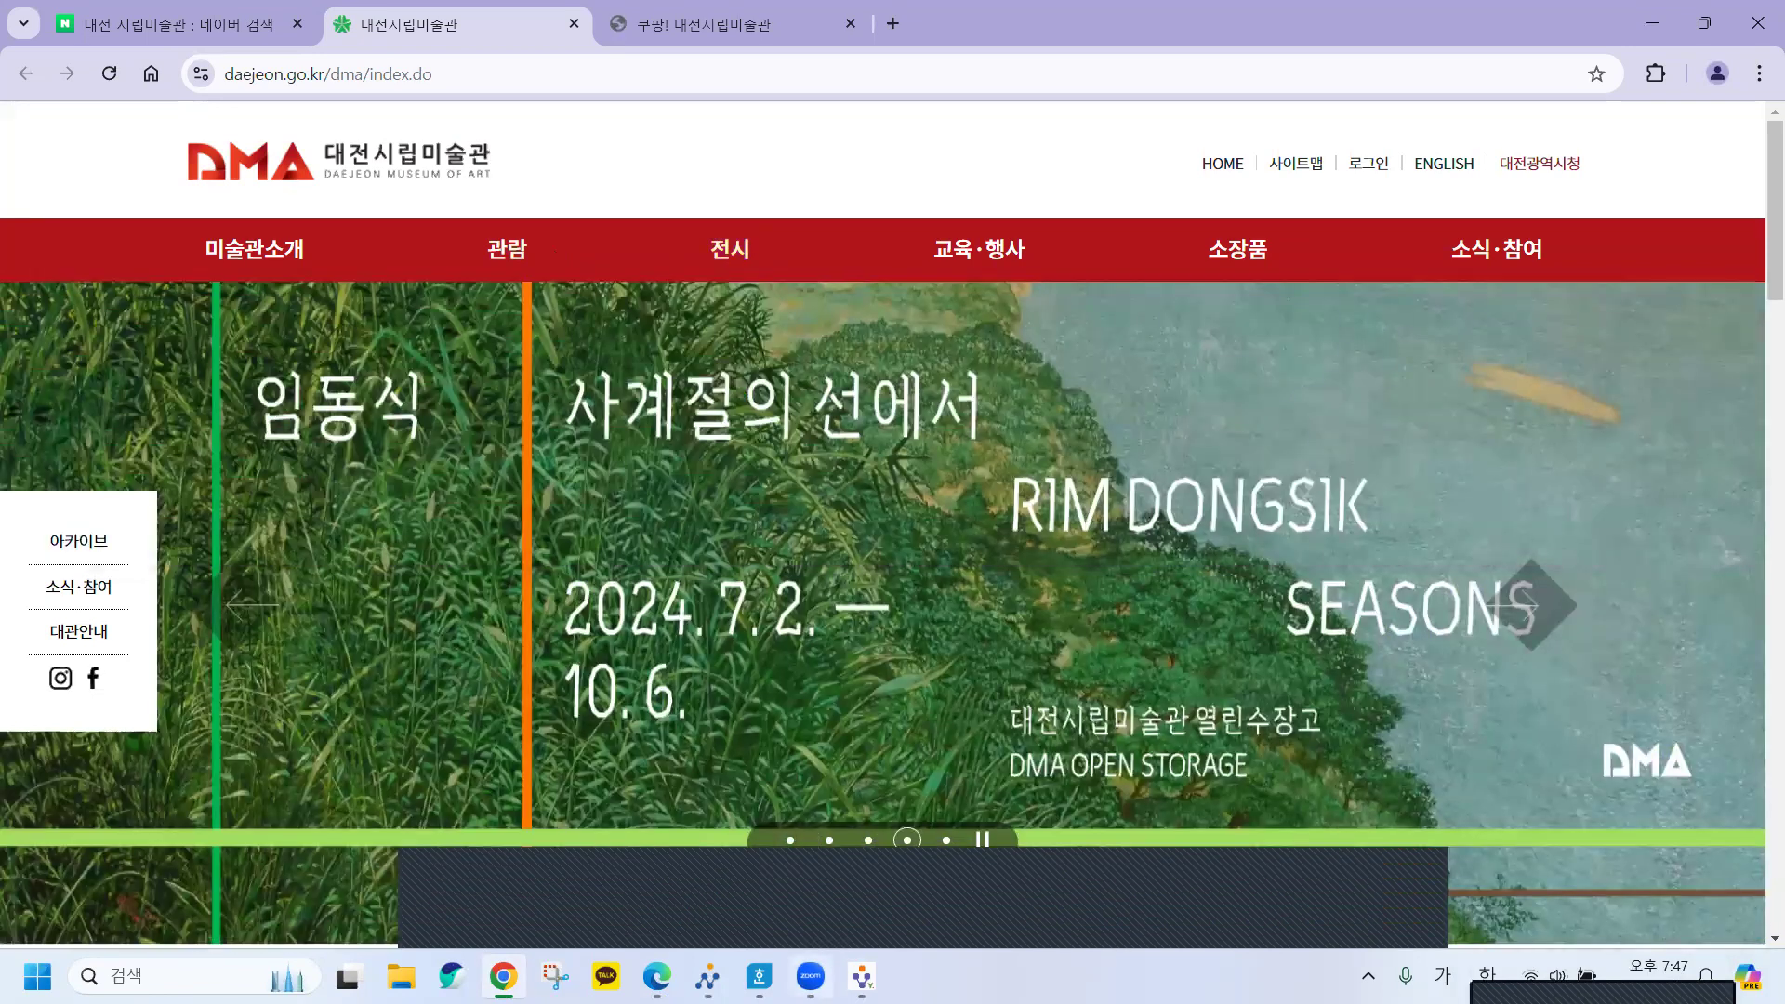
pyautogui.click(657, 976)
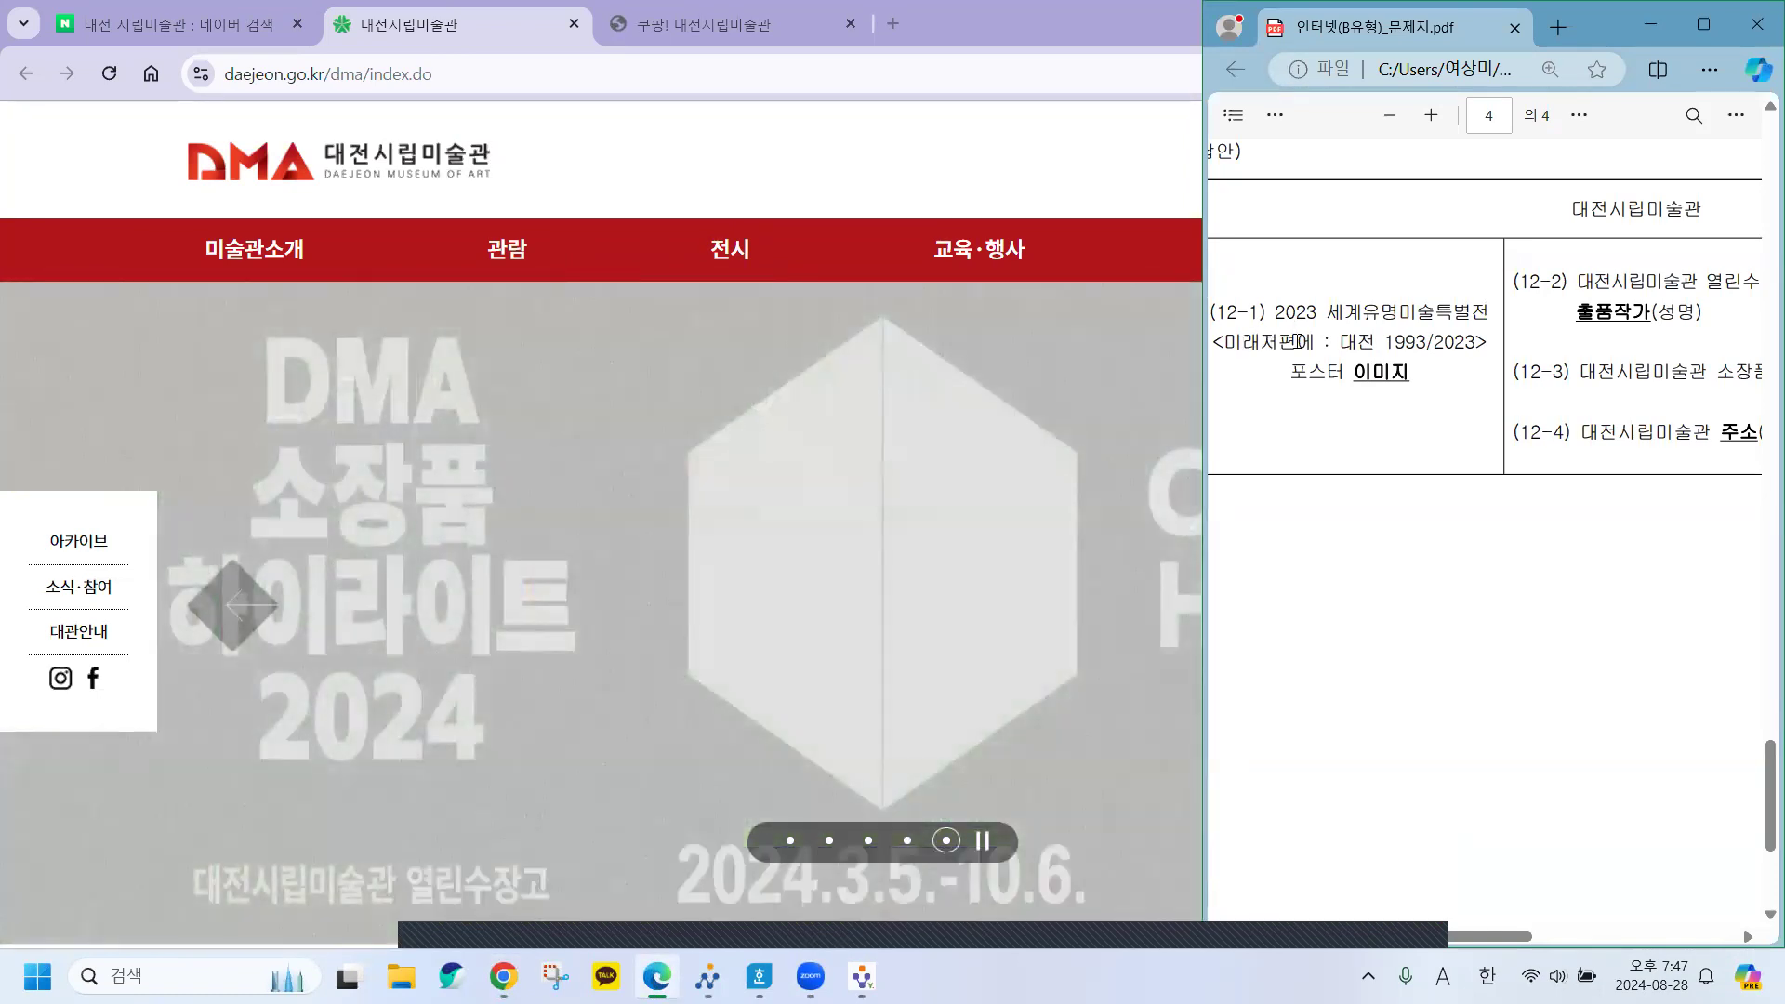
pyautogui.moveTo(735, 251)
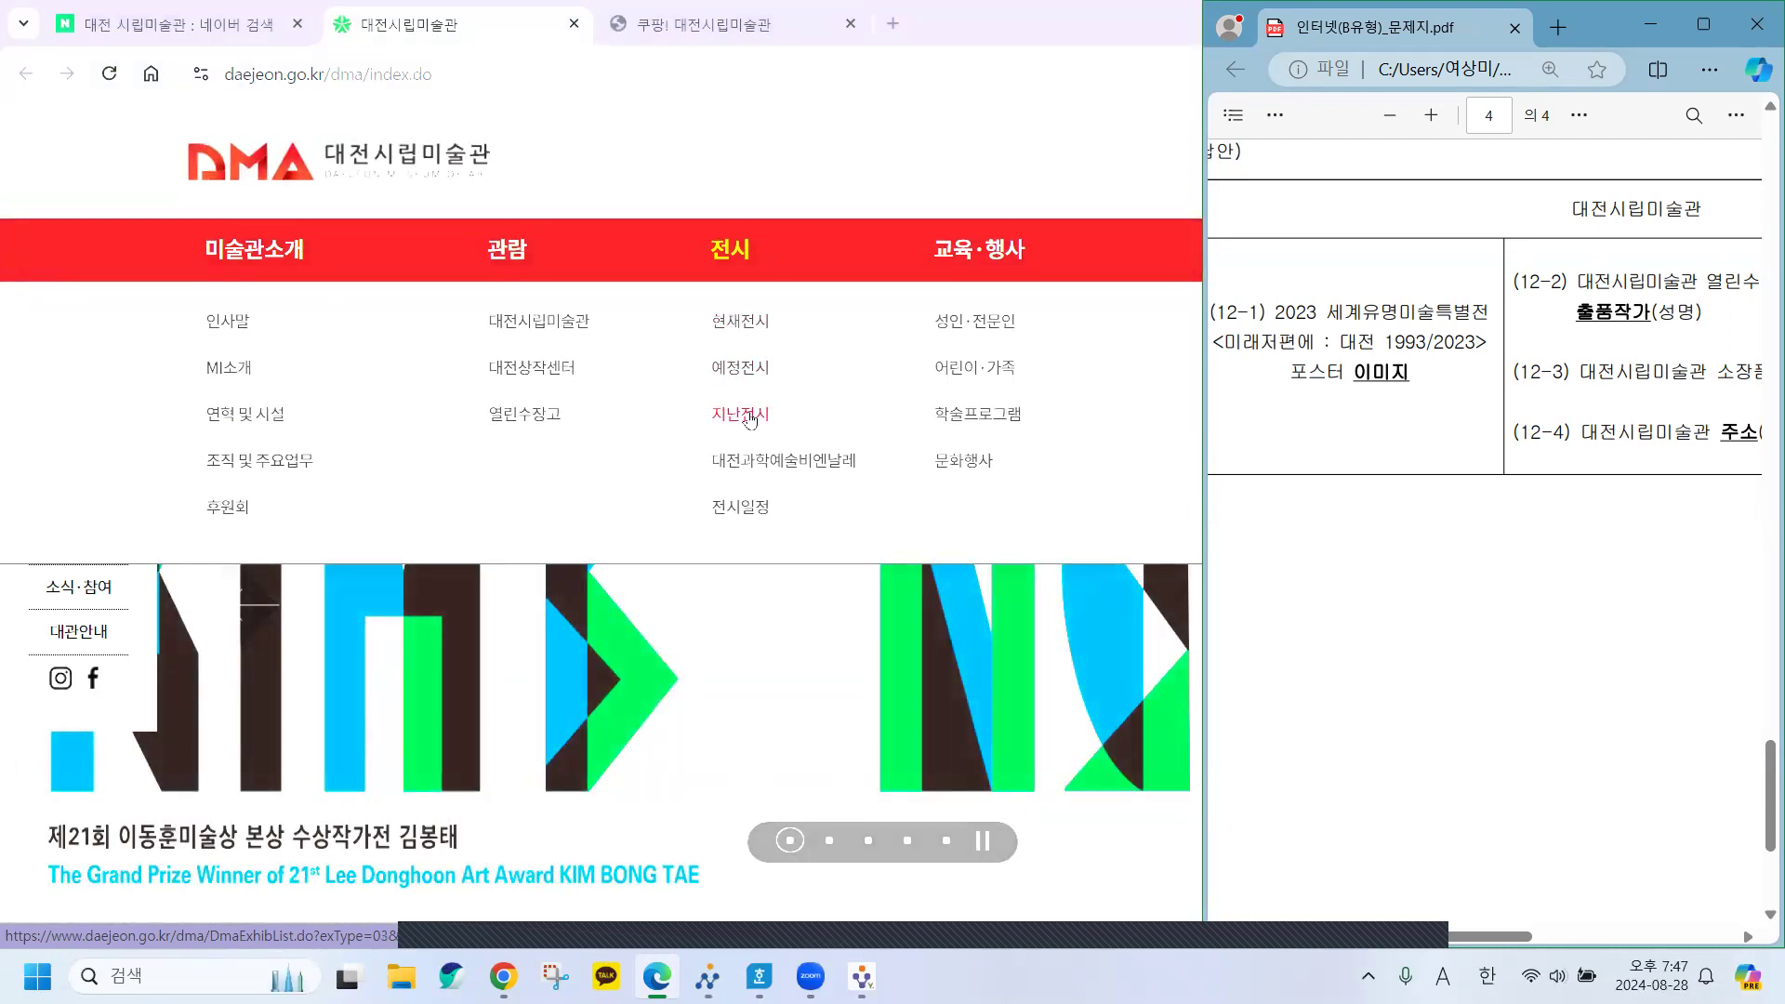
# Show only the 2023 past exhibitions under 전시 > 지난전시.
pyautogui.click(749, 417)
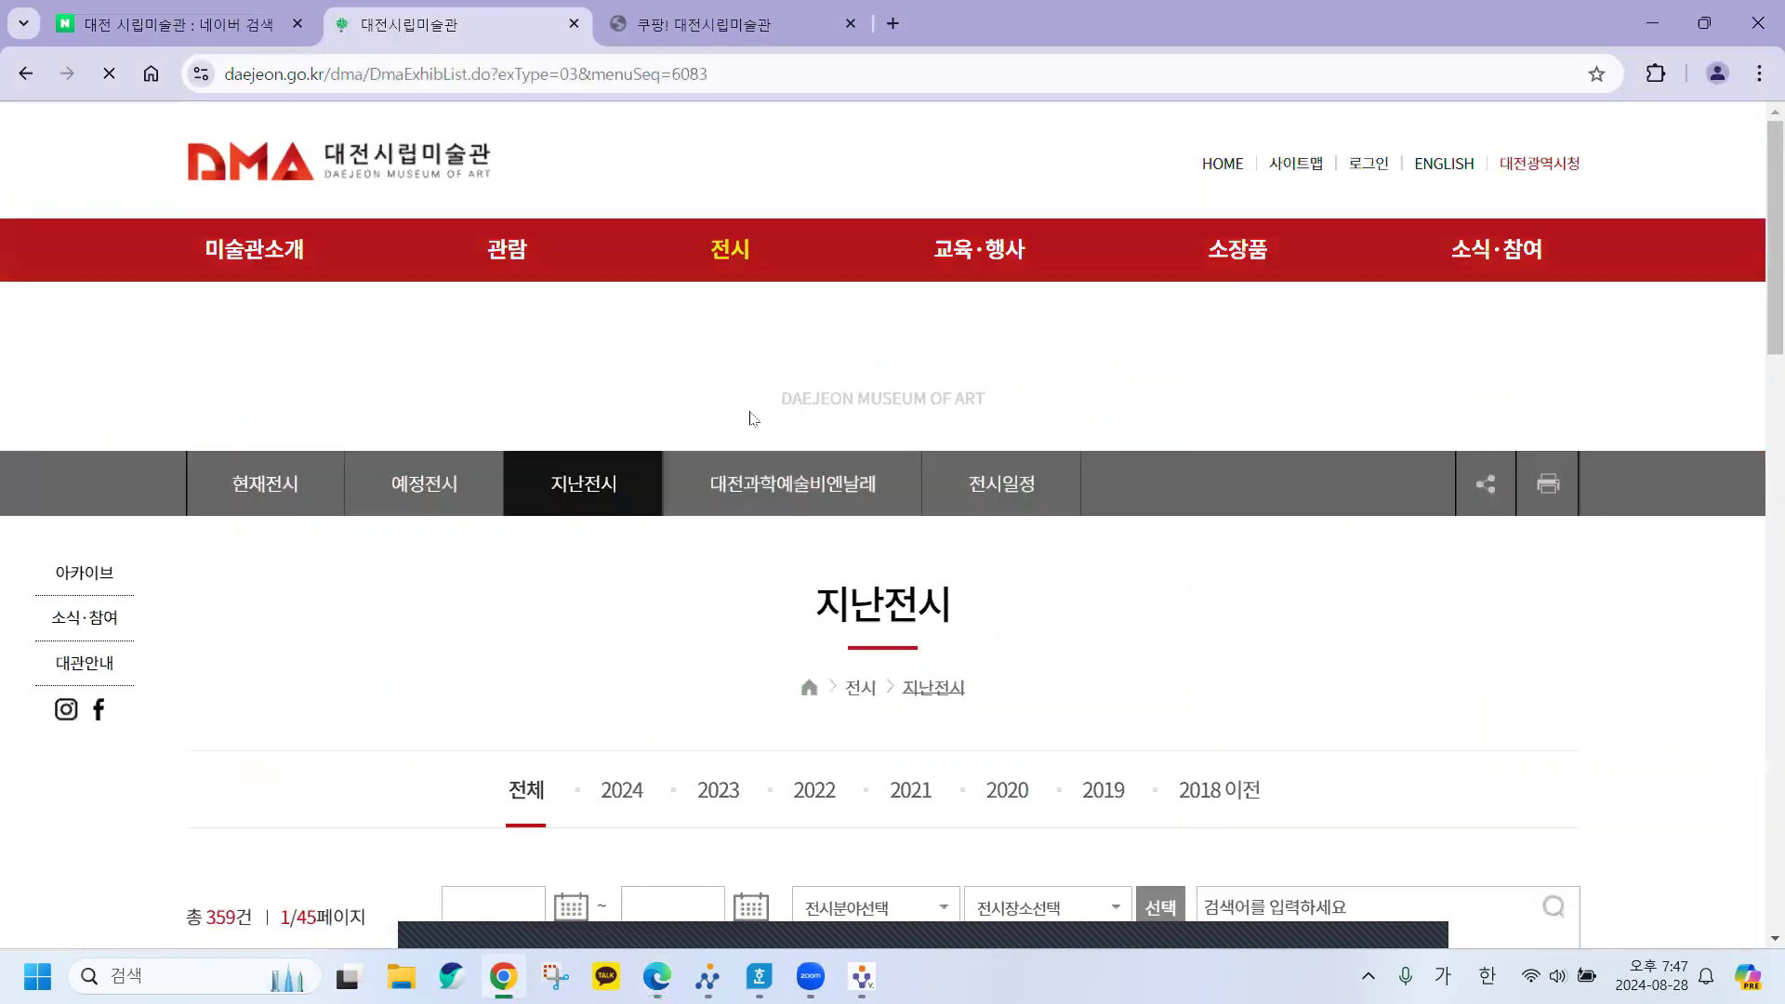
pyautogui.scroll(-4, 1560, 652)
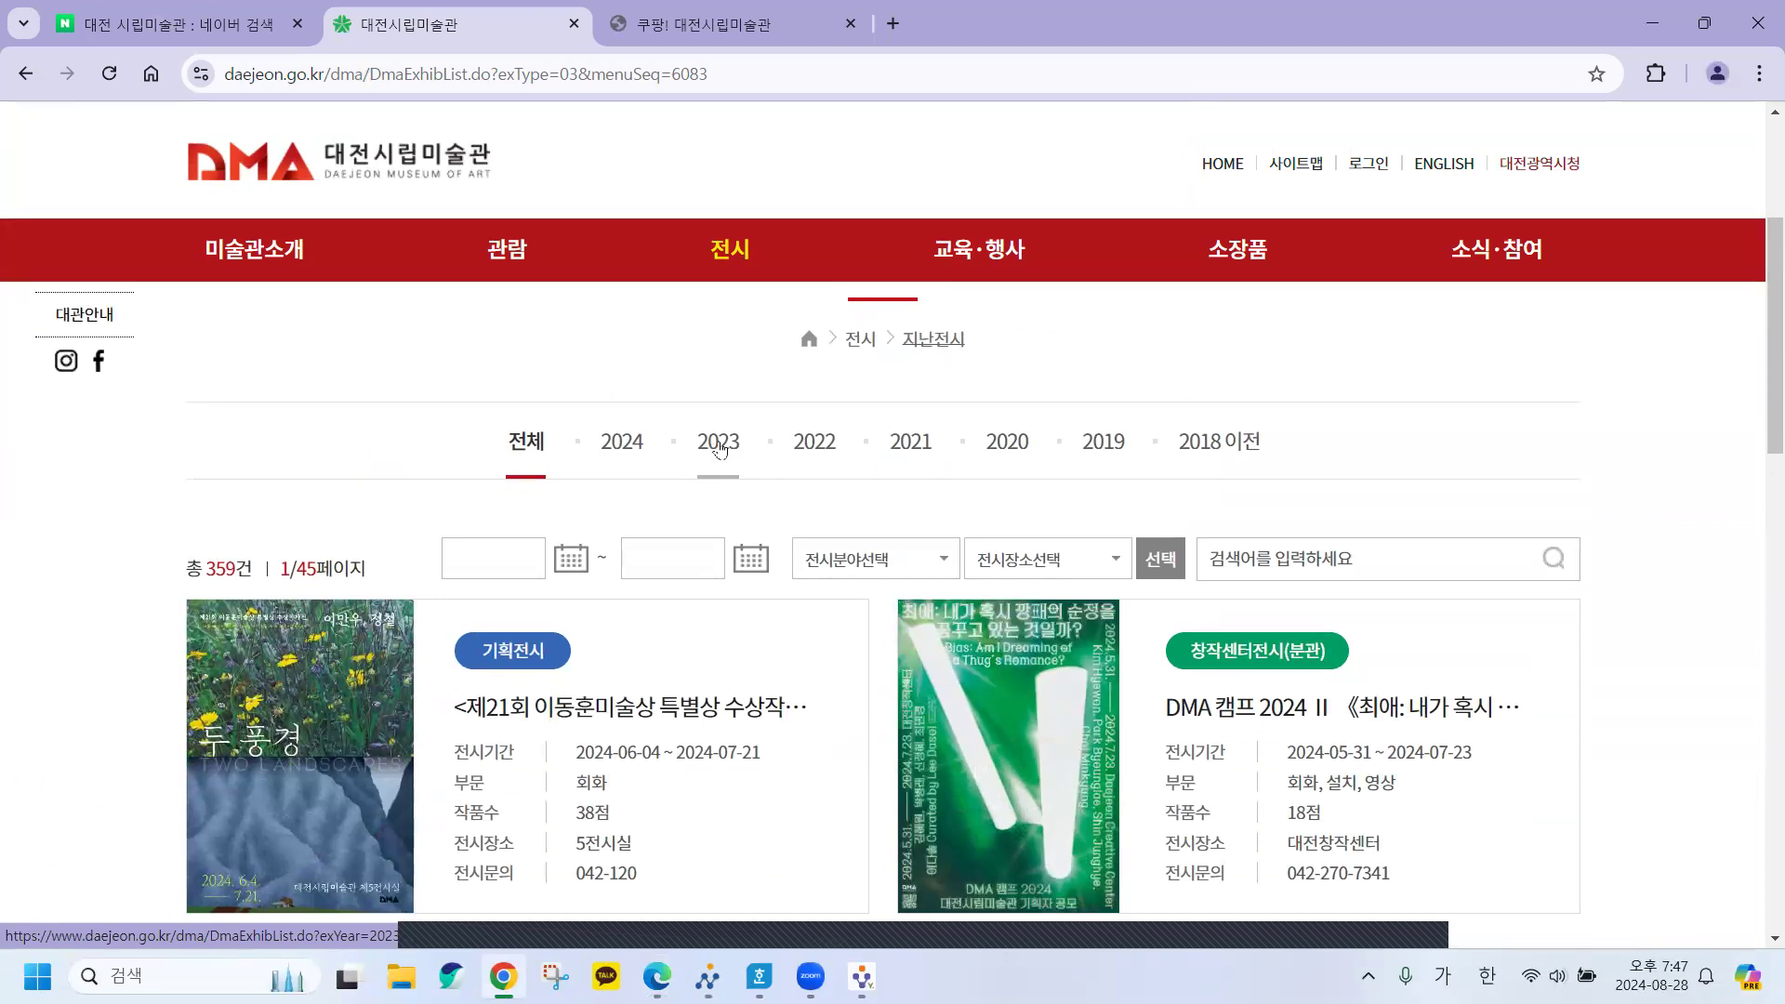
pyautogui.click(719, 446)
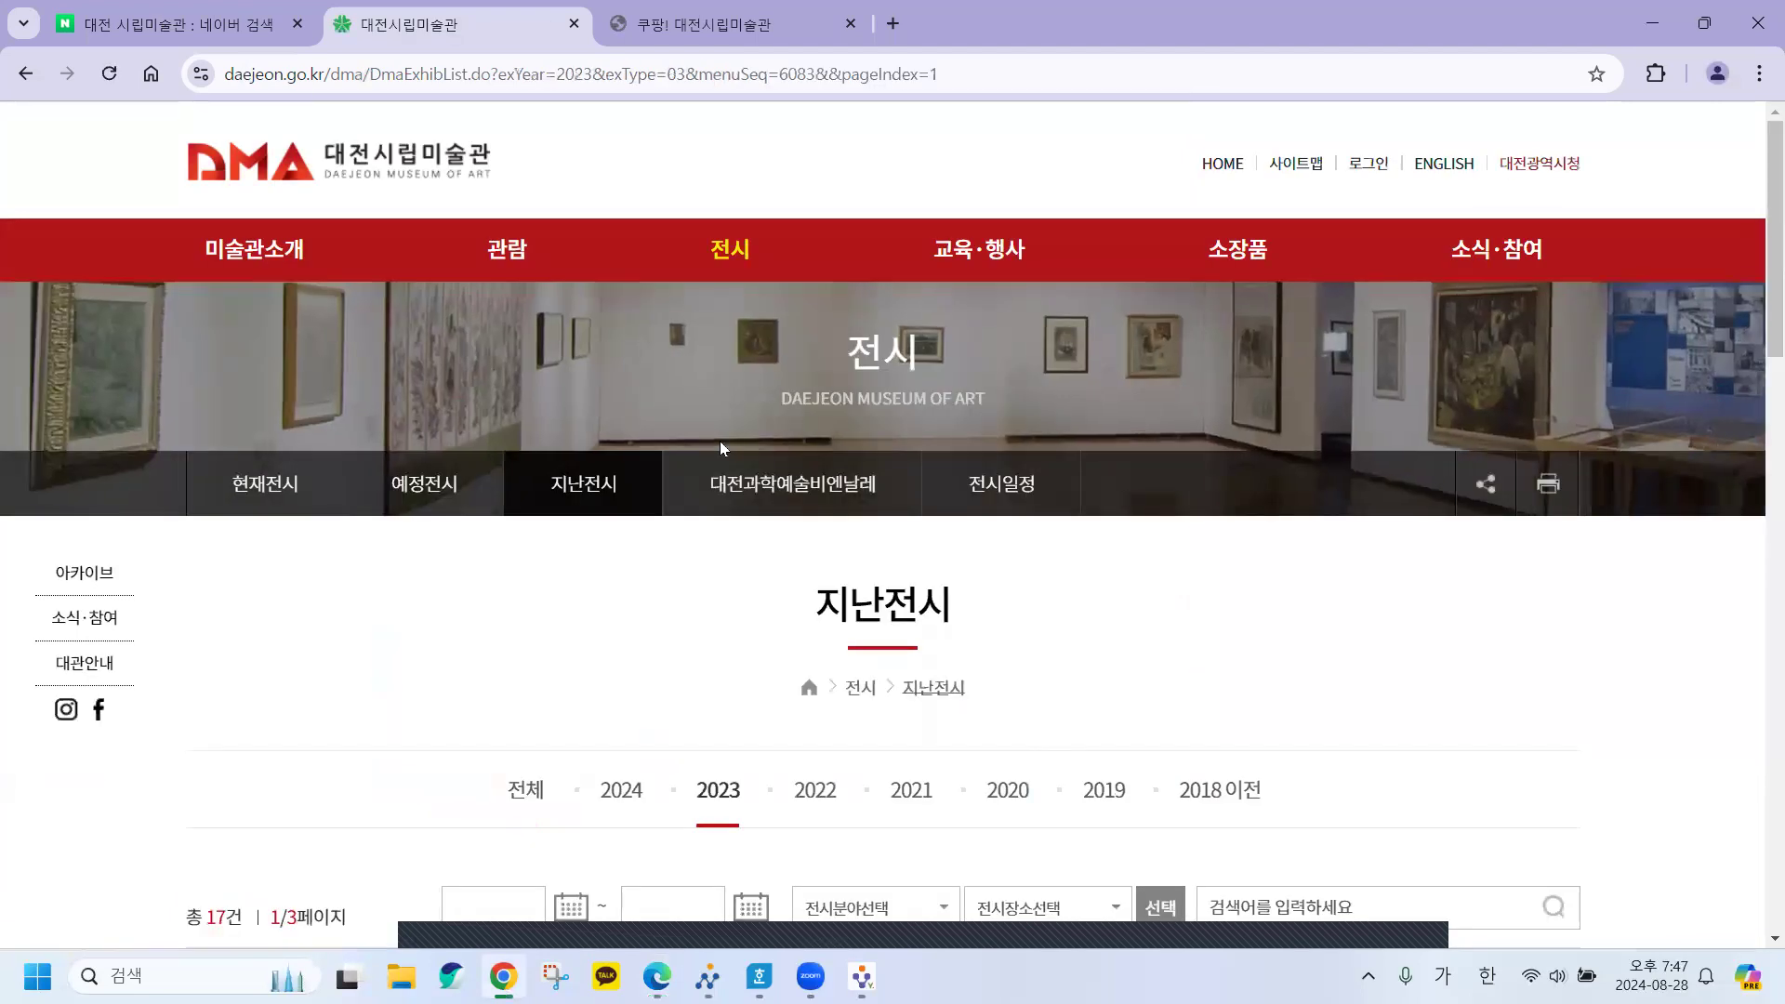
pyautogui.scroll(-5, 1618, 695)
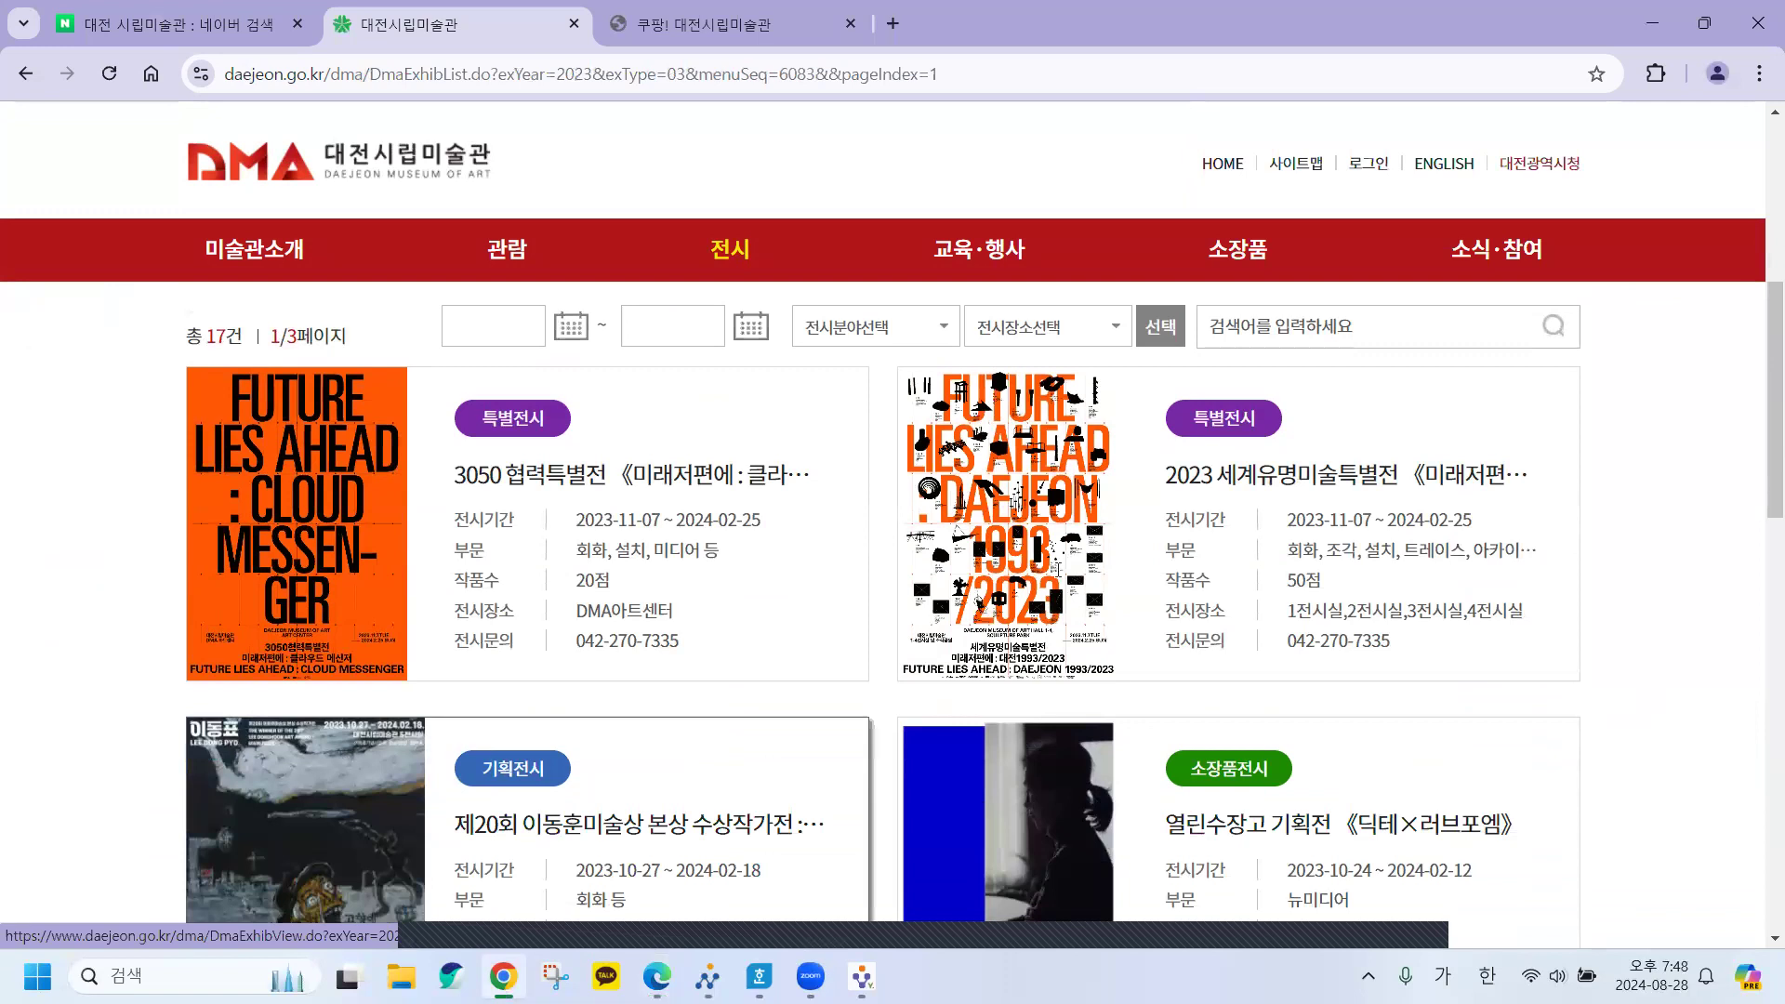
# Compare the name on the problem sheet and open the 2023 세계유명미술특별전 detail page.
pyautogui.click(657, 976)
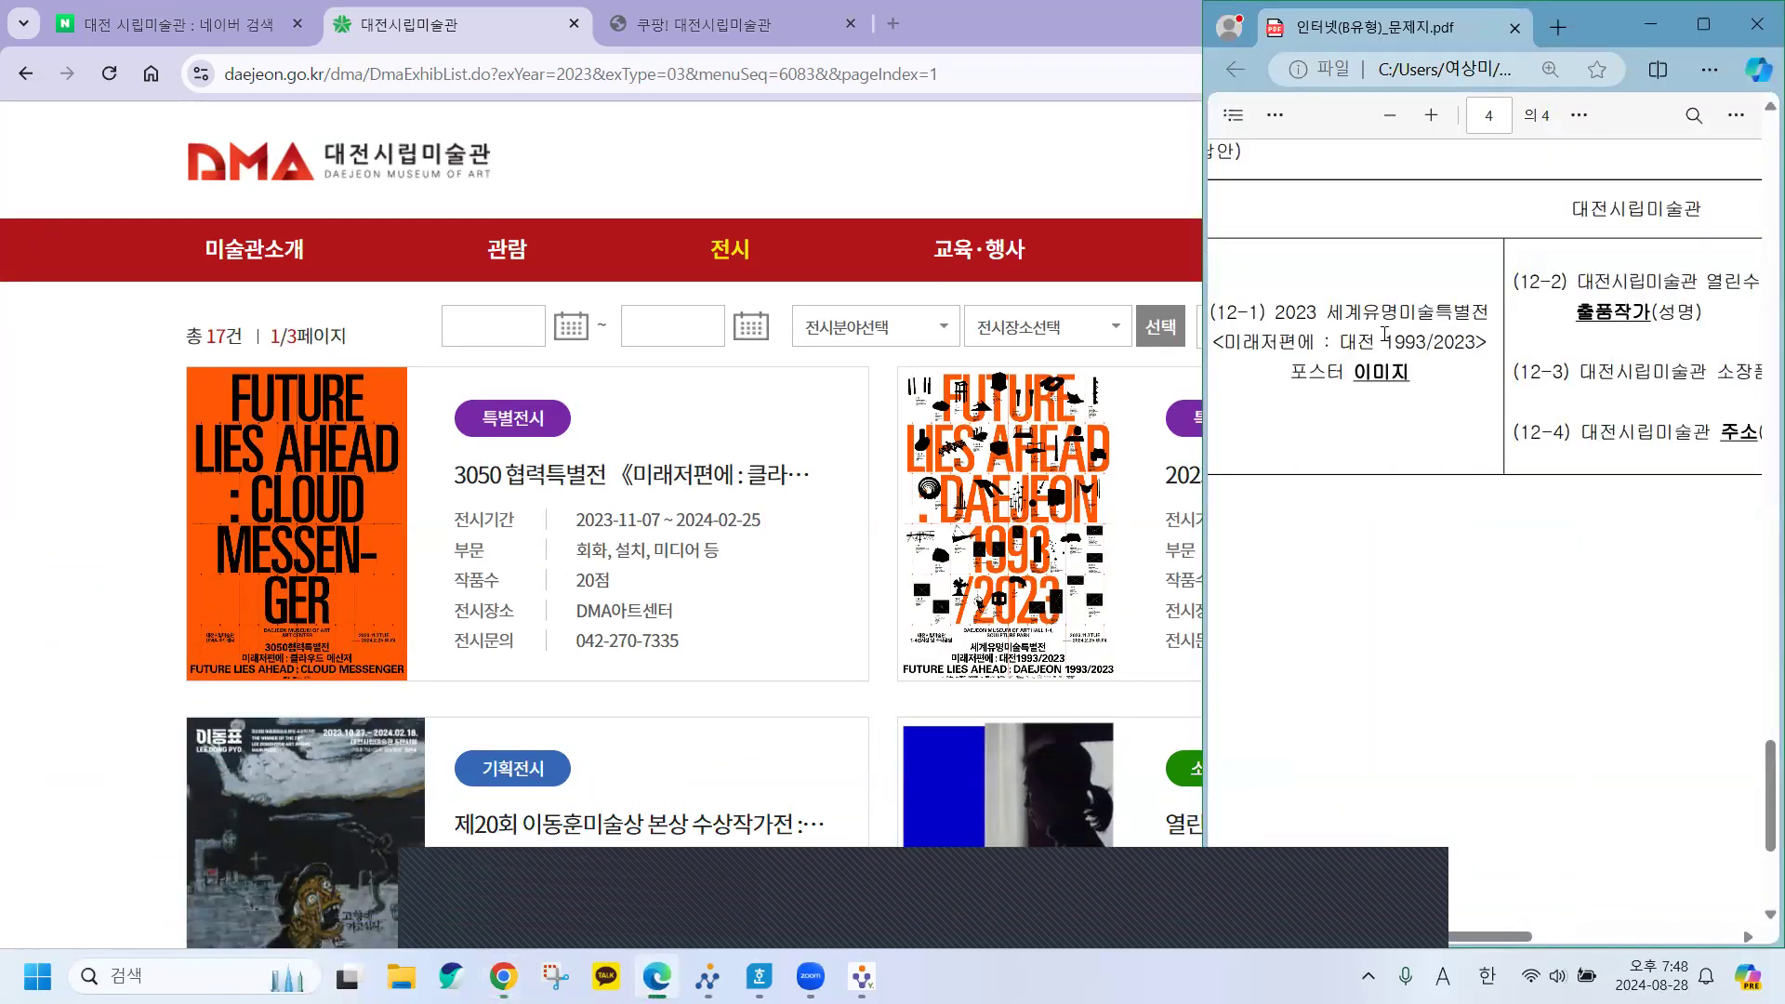
pyautogui.moveTo(1362, 312); pyautogui.dragTo(1437, 312)
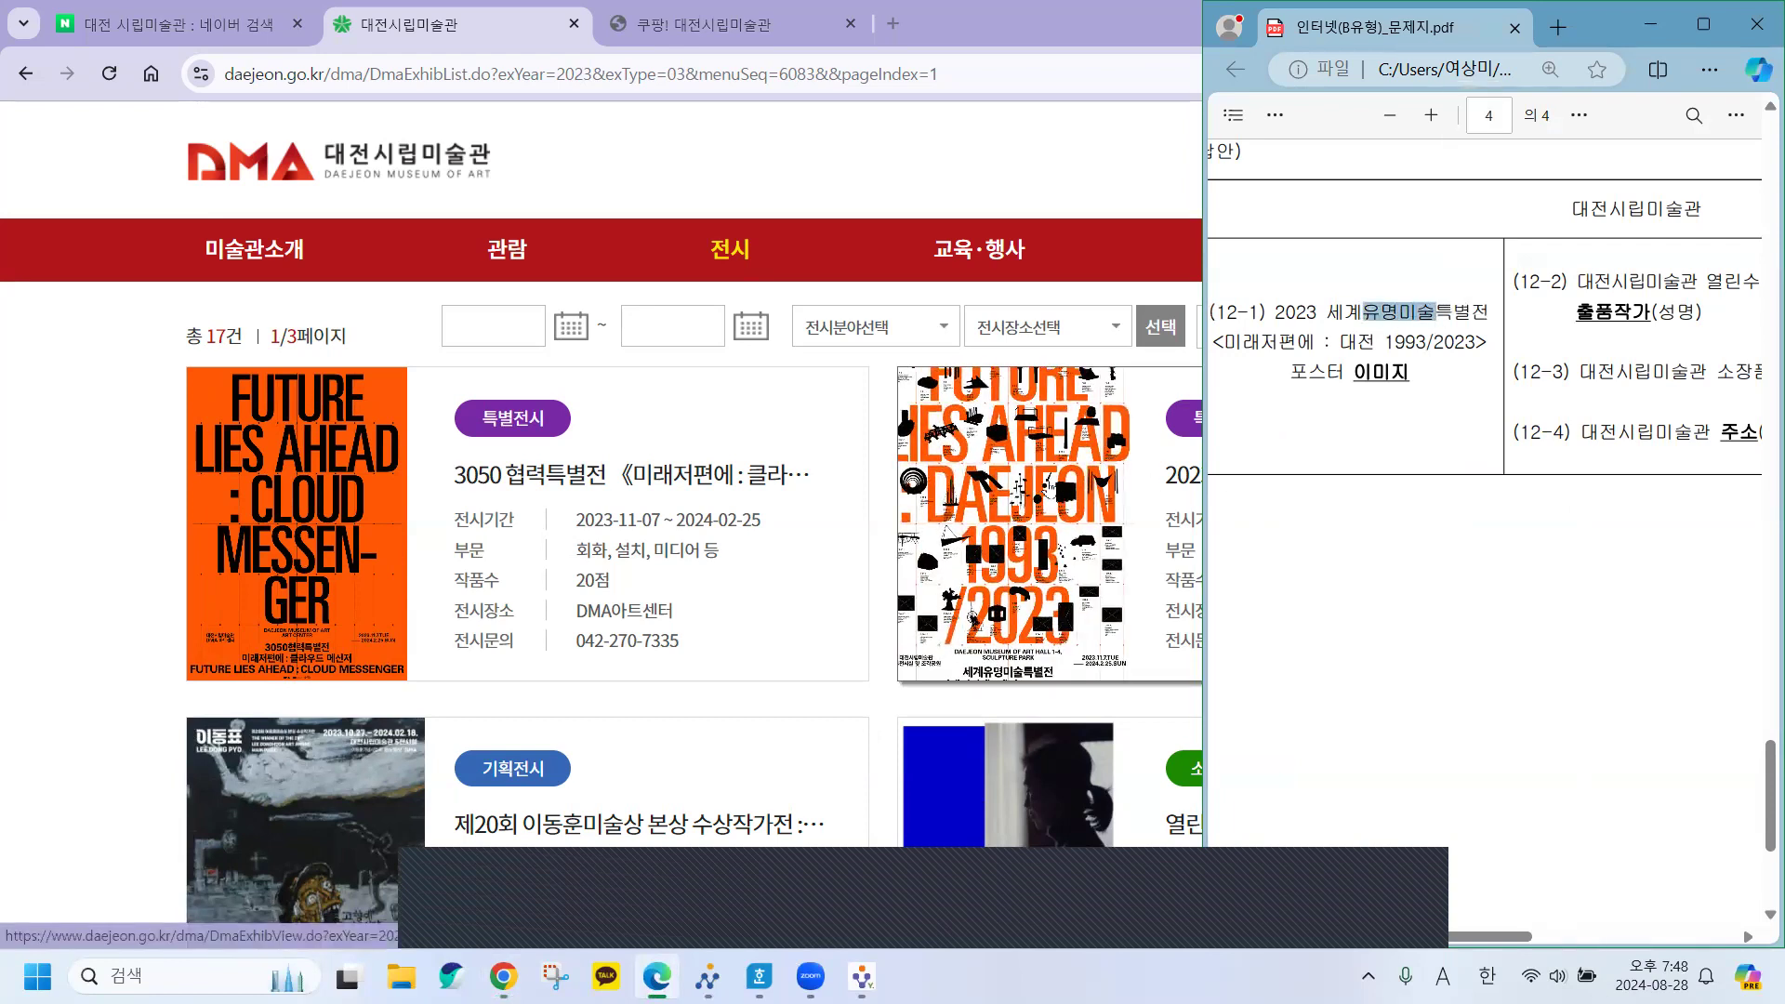
pyautogui.hotkey('alt', 'Tab')
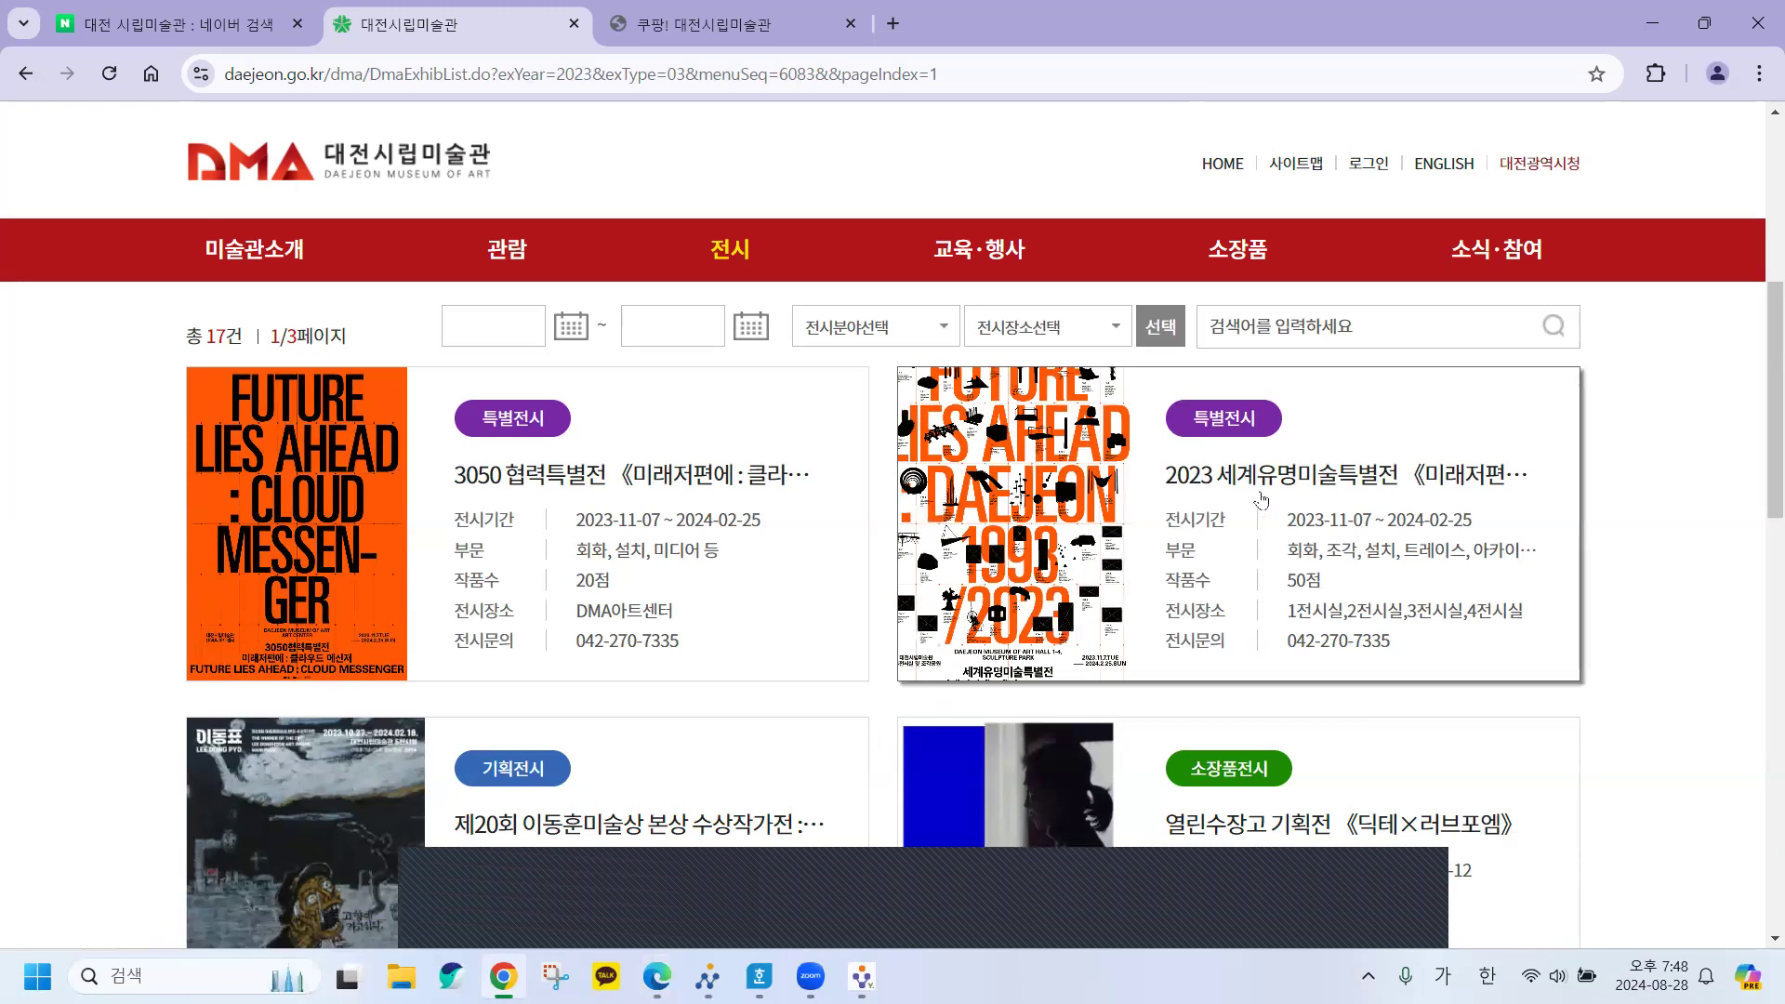
pyautogui.click(1080, 493)
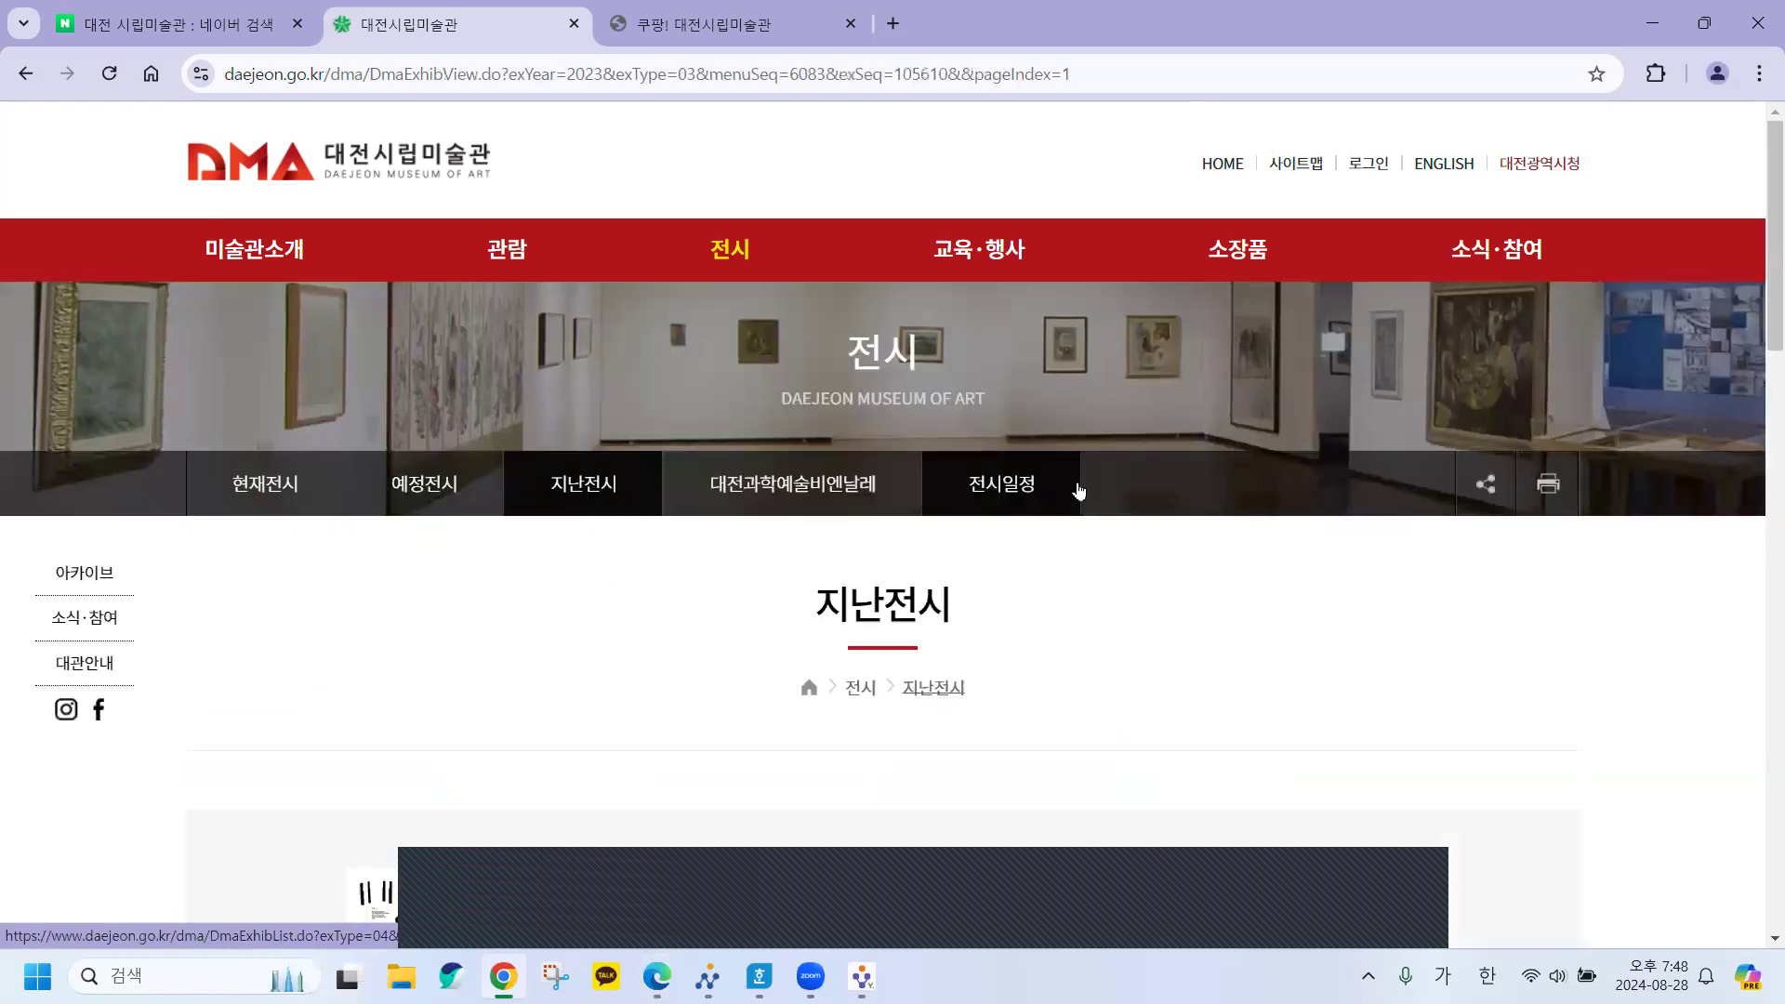
# Copy the 《미래저편에 : 대전 1993/2023》 poster image with 이미지 복사.
pyautogui.scroll(-6, 558, 465)
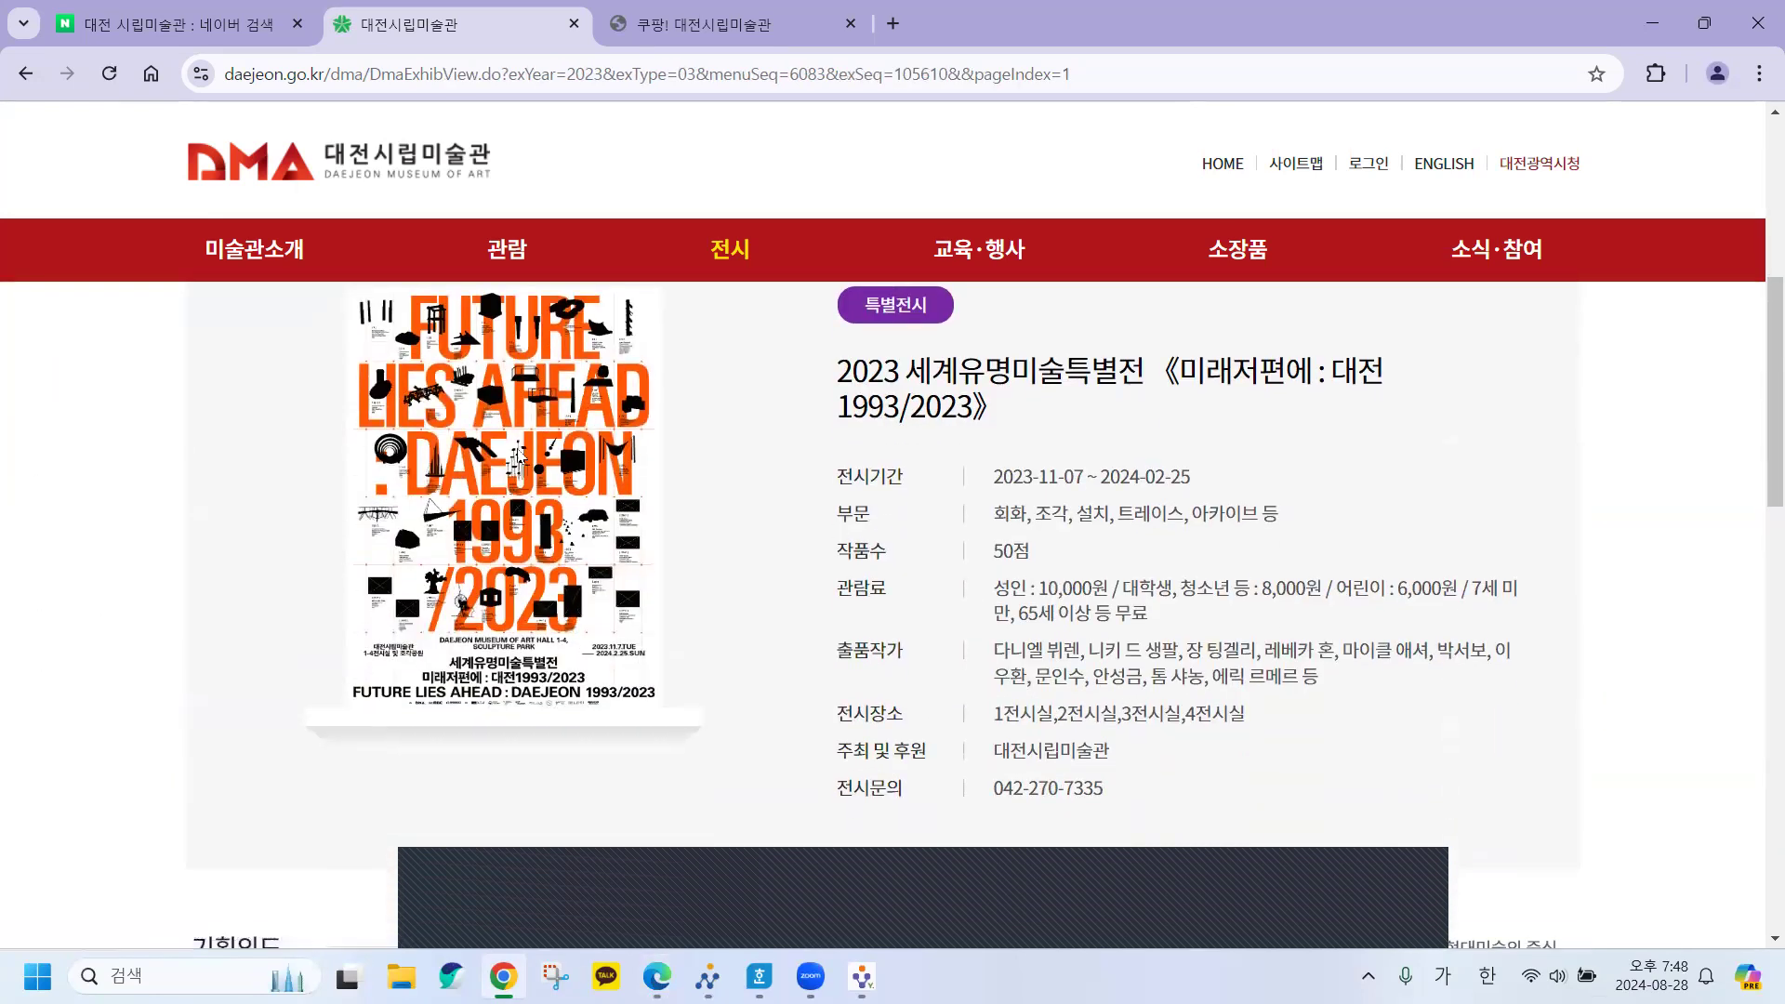
pyautogui.scroll(1, 576, 437)
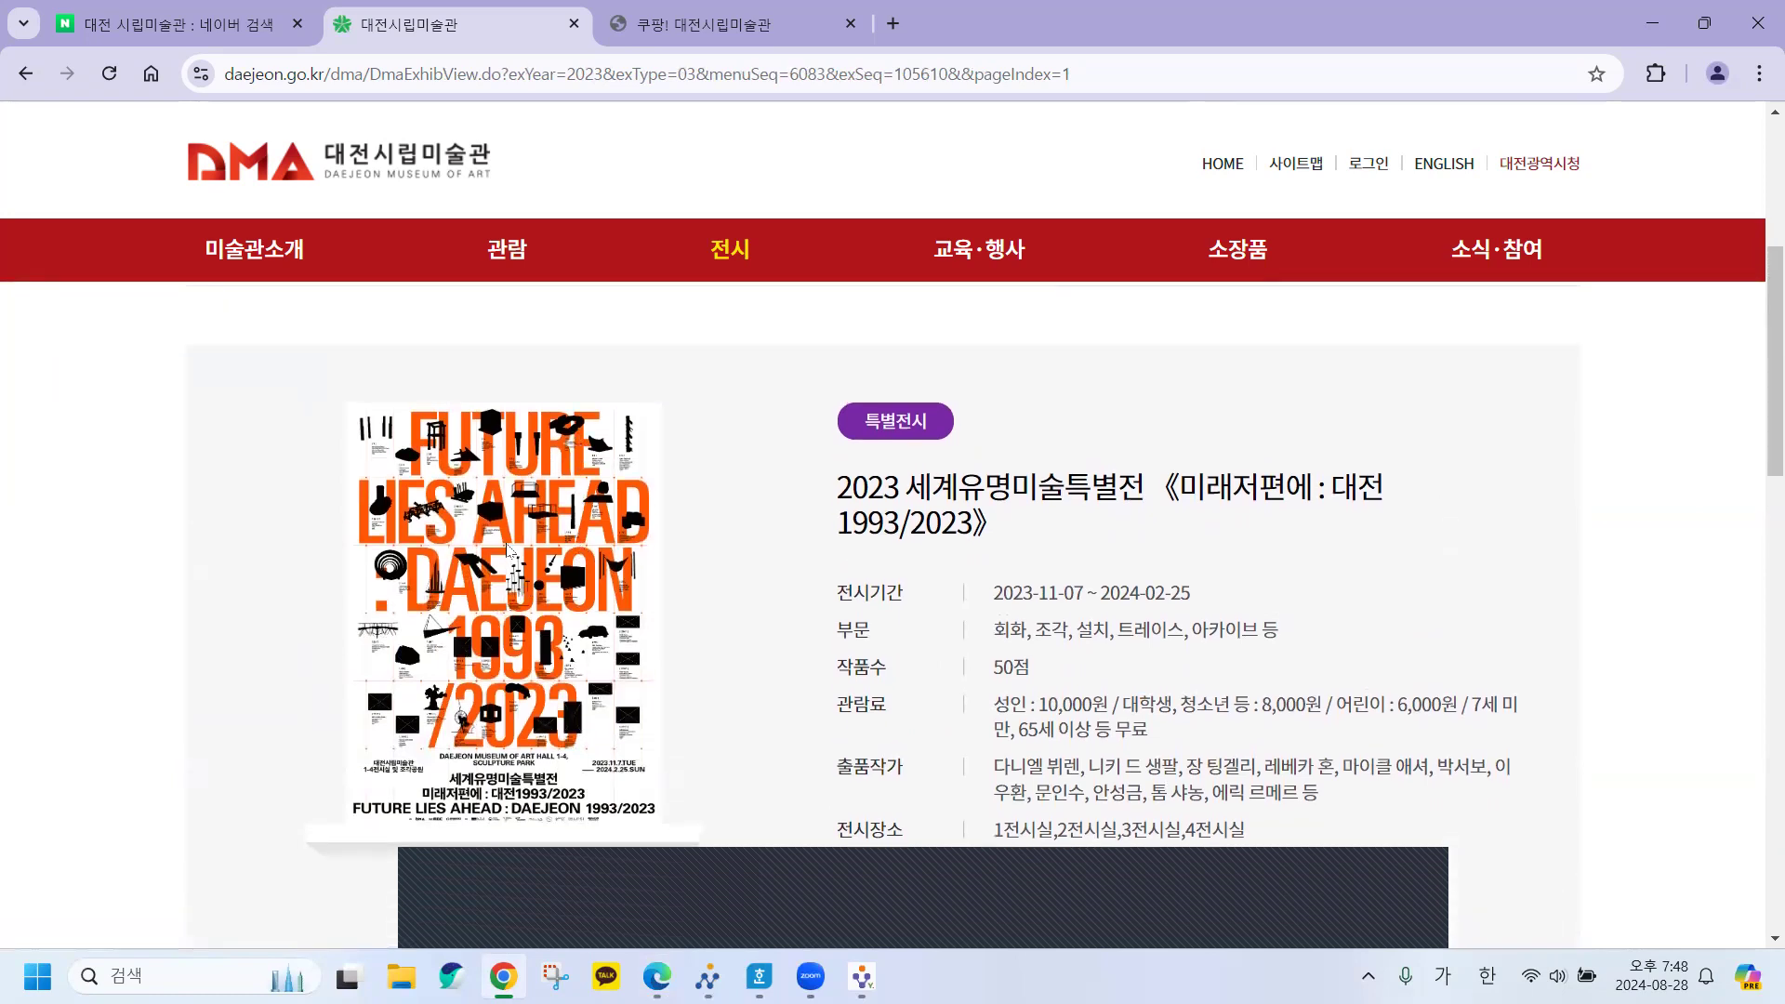
pyautogui.rightClick(507, 548)
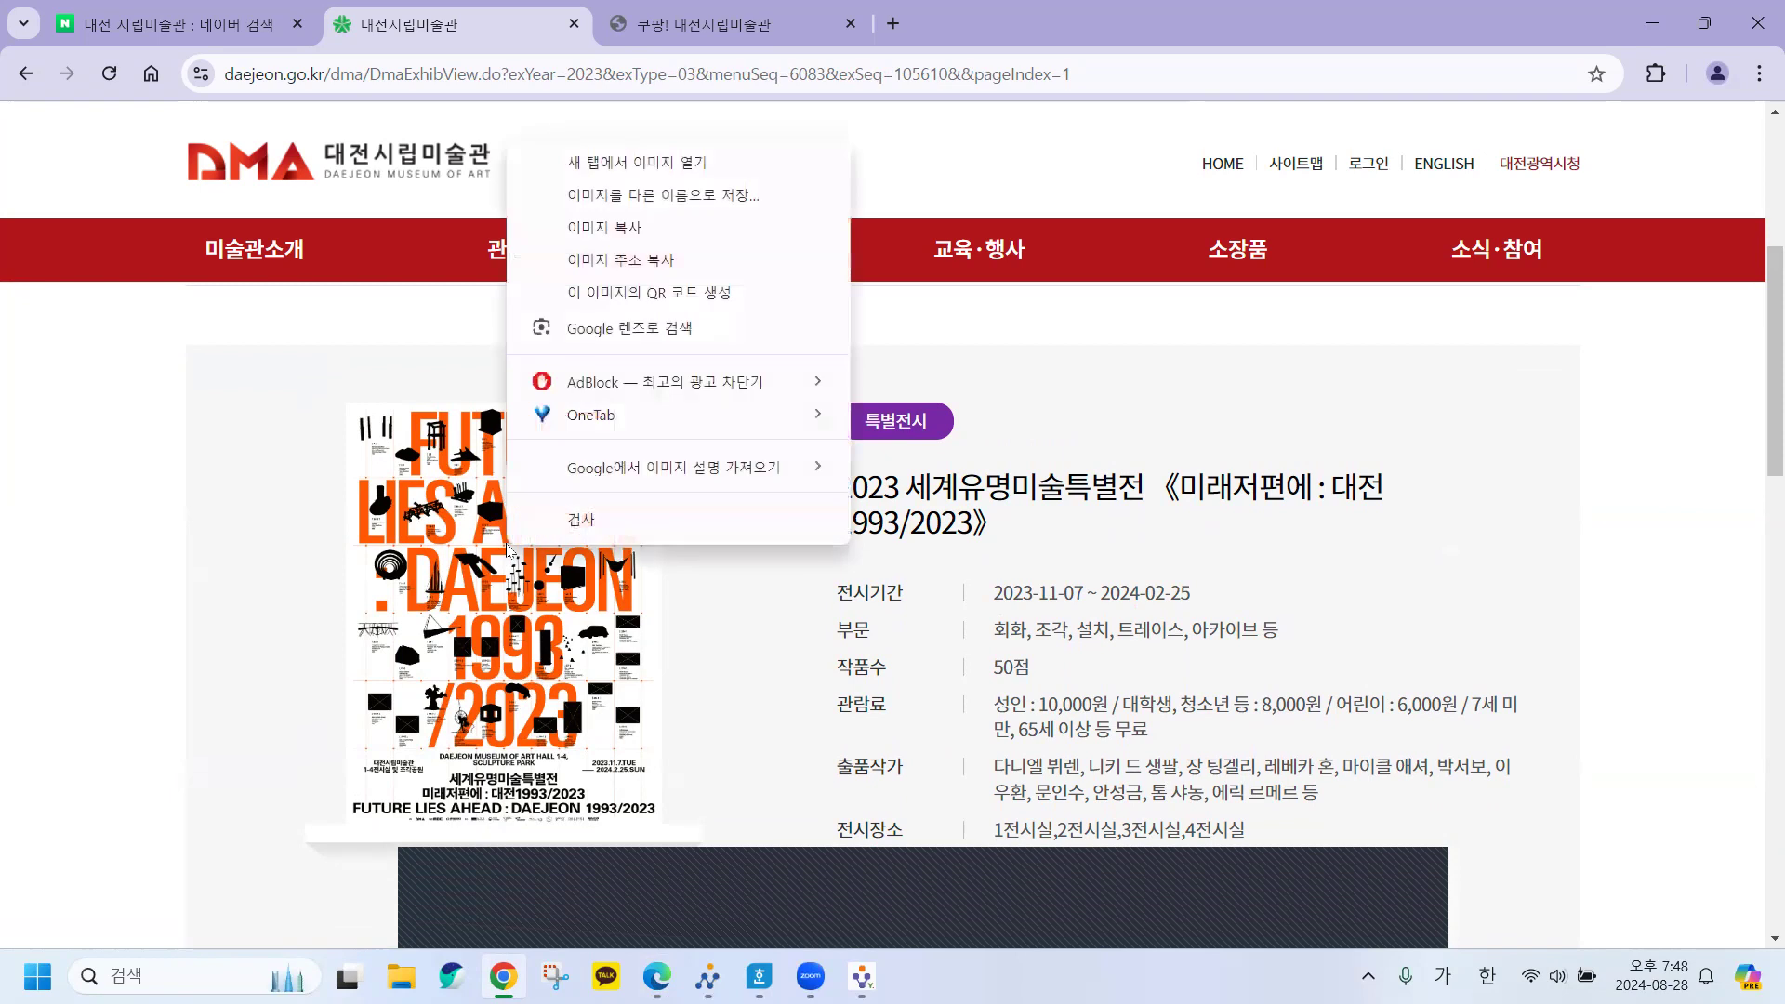
pyautogui.click(601, 234)
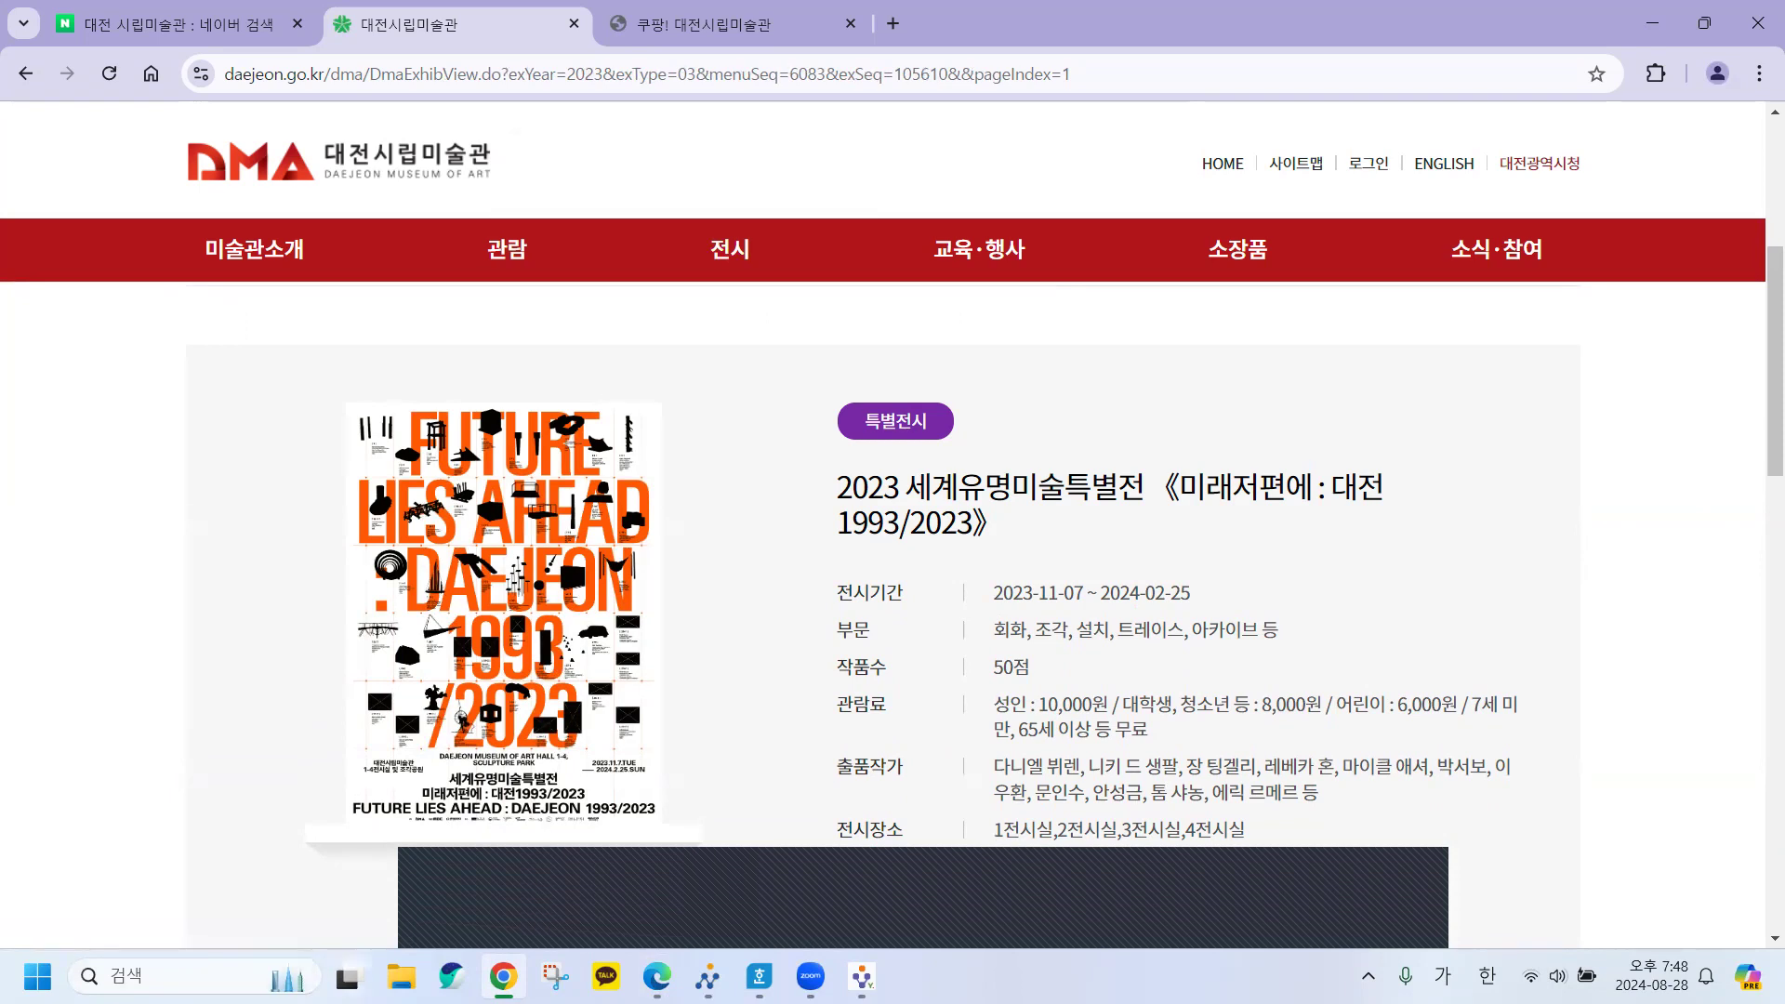
# Paste the poster into the (12-1) cell with 원본 형식 유지, then minimize Hangul.
pyautogui.click(759, 976)
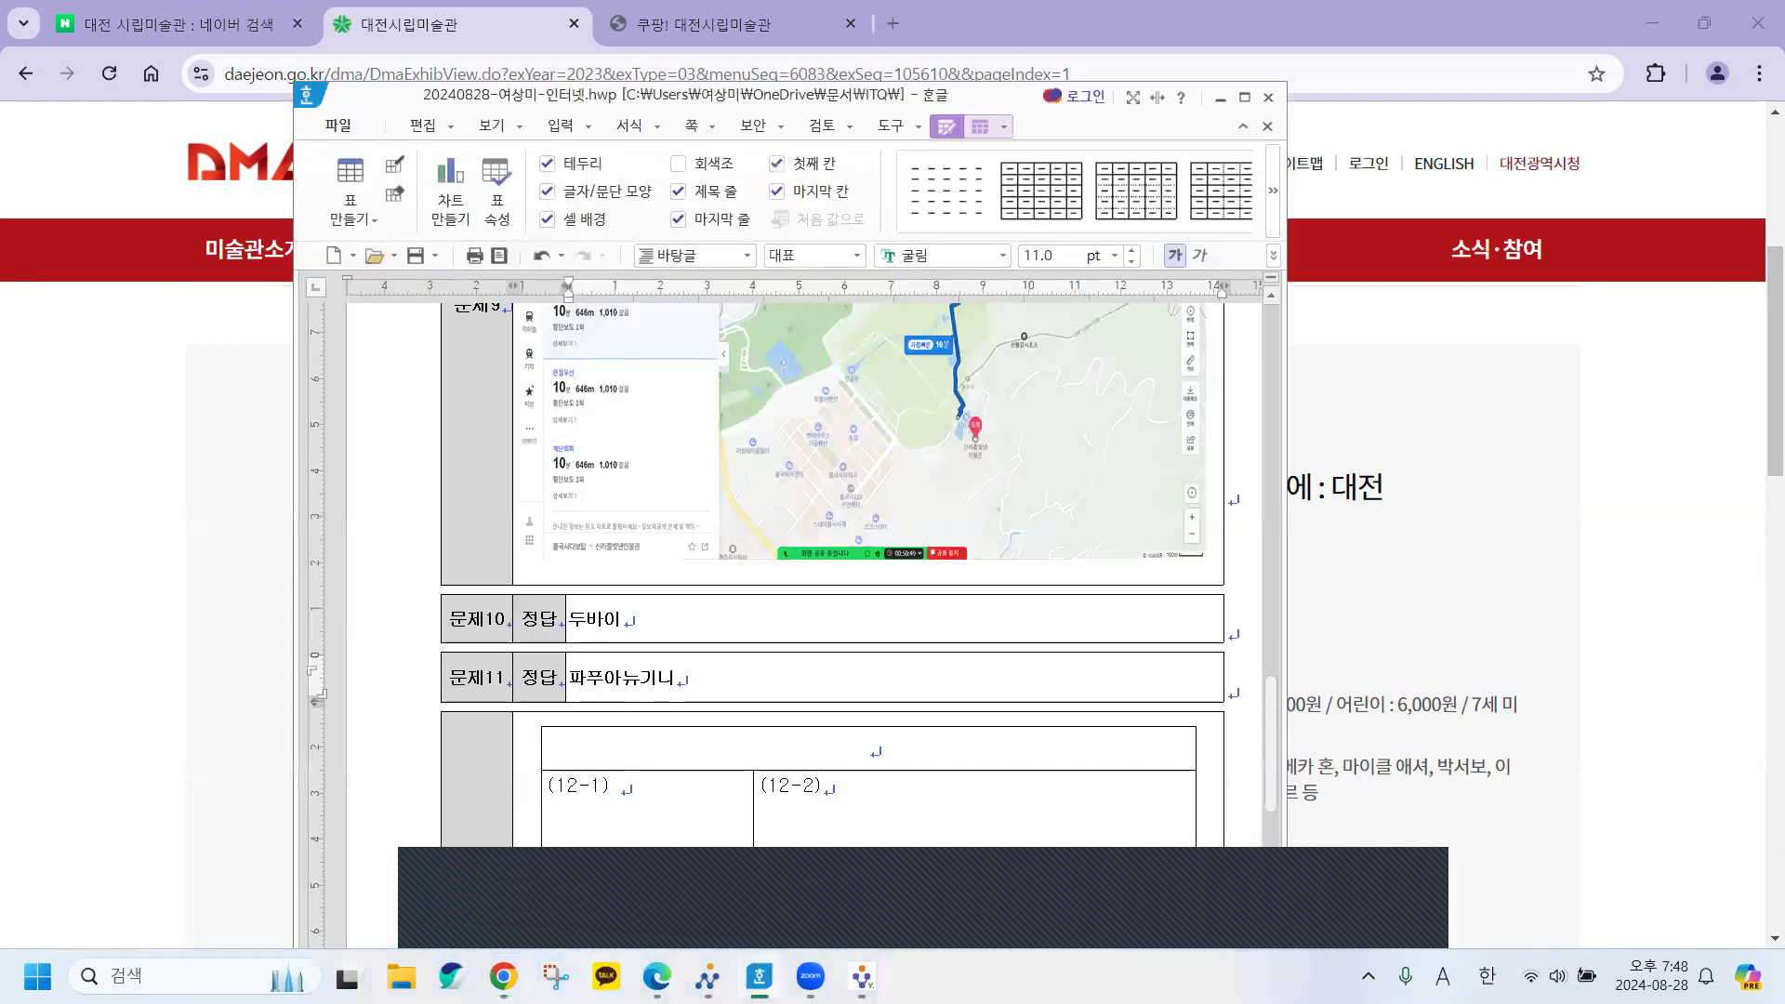
pyautogui.scroll(-3, 753, 713)
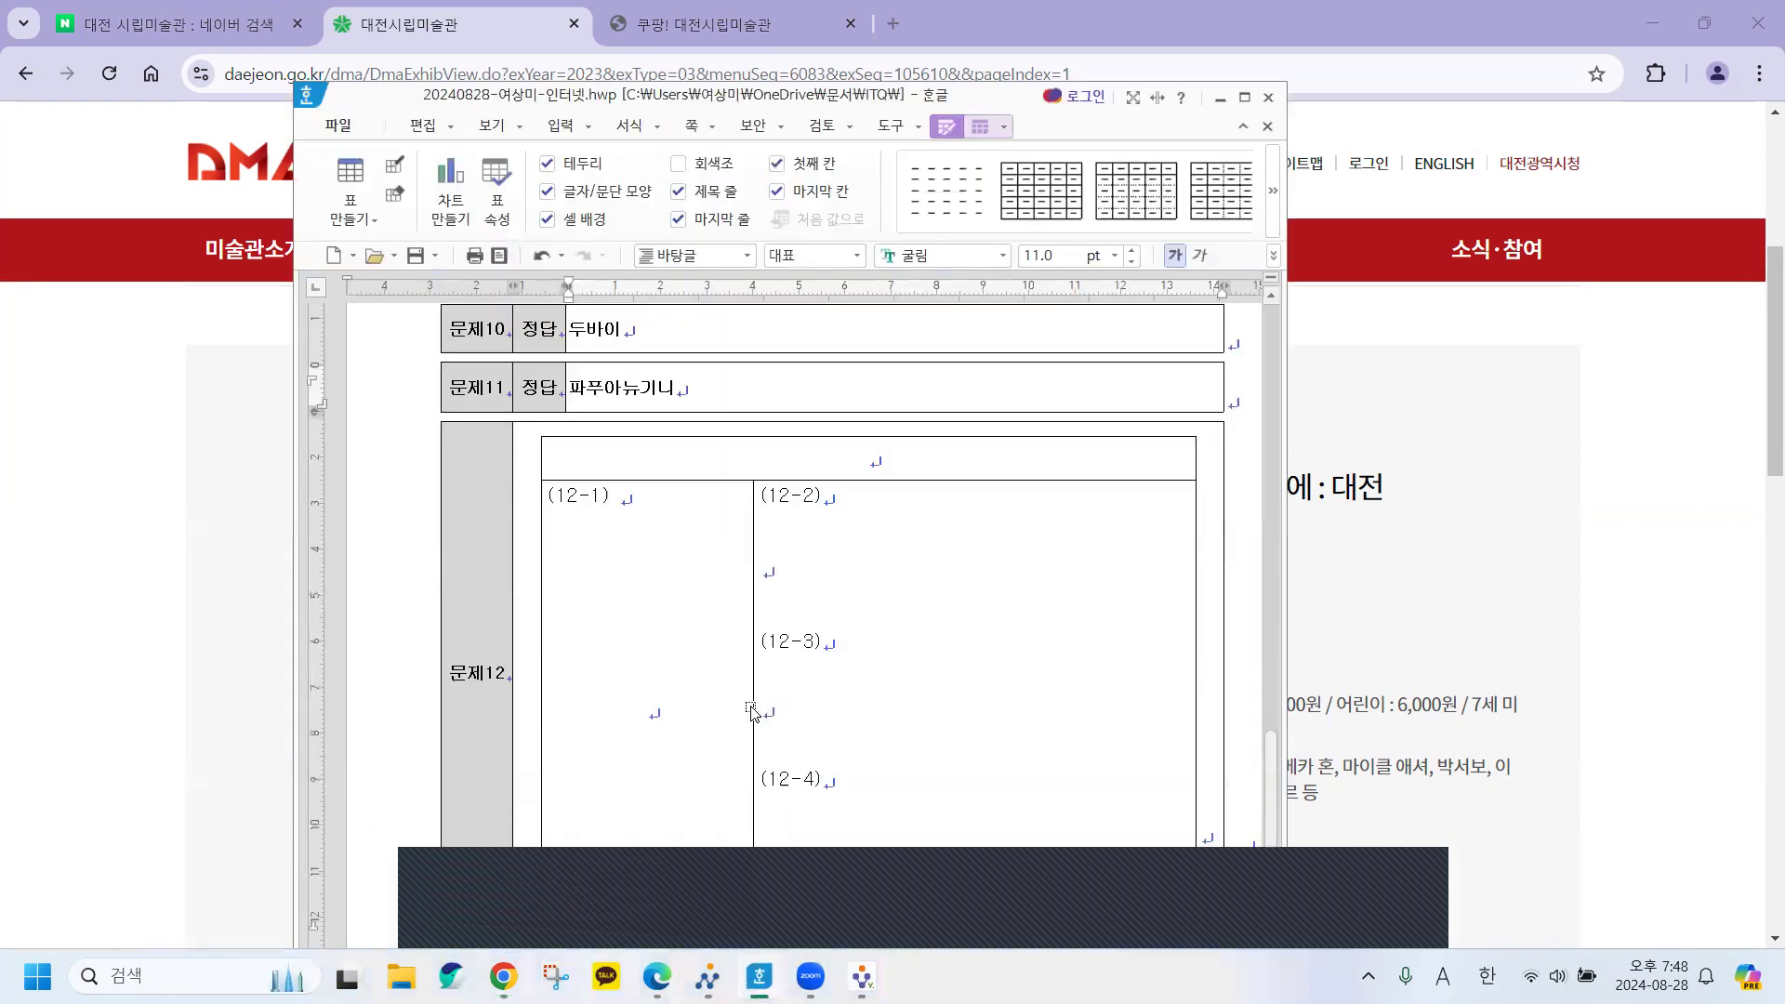
pyautogui.click(650, 714)
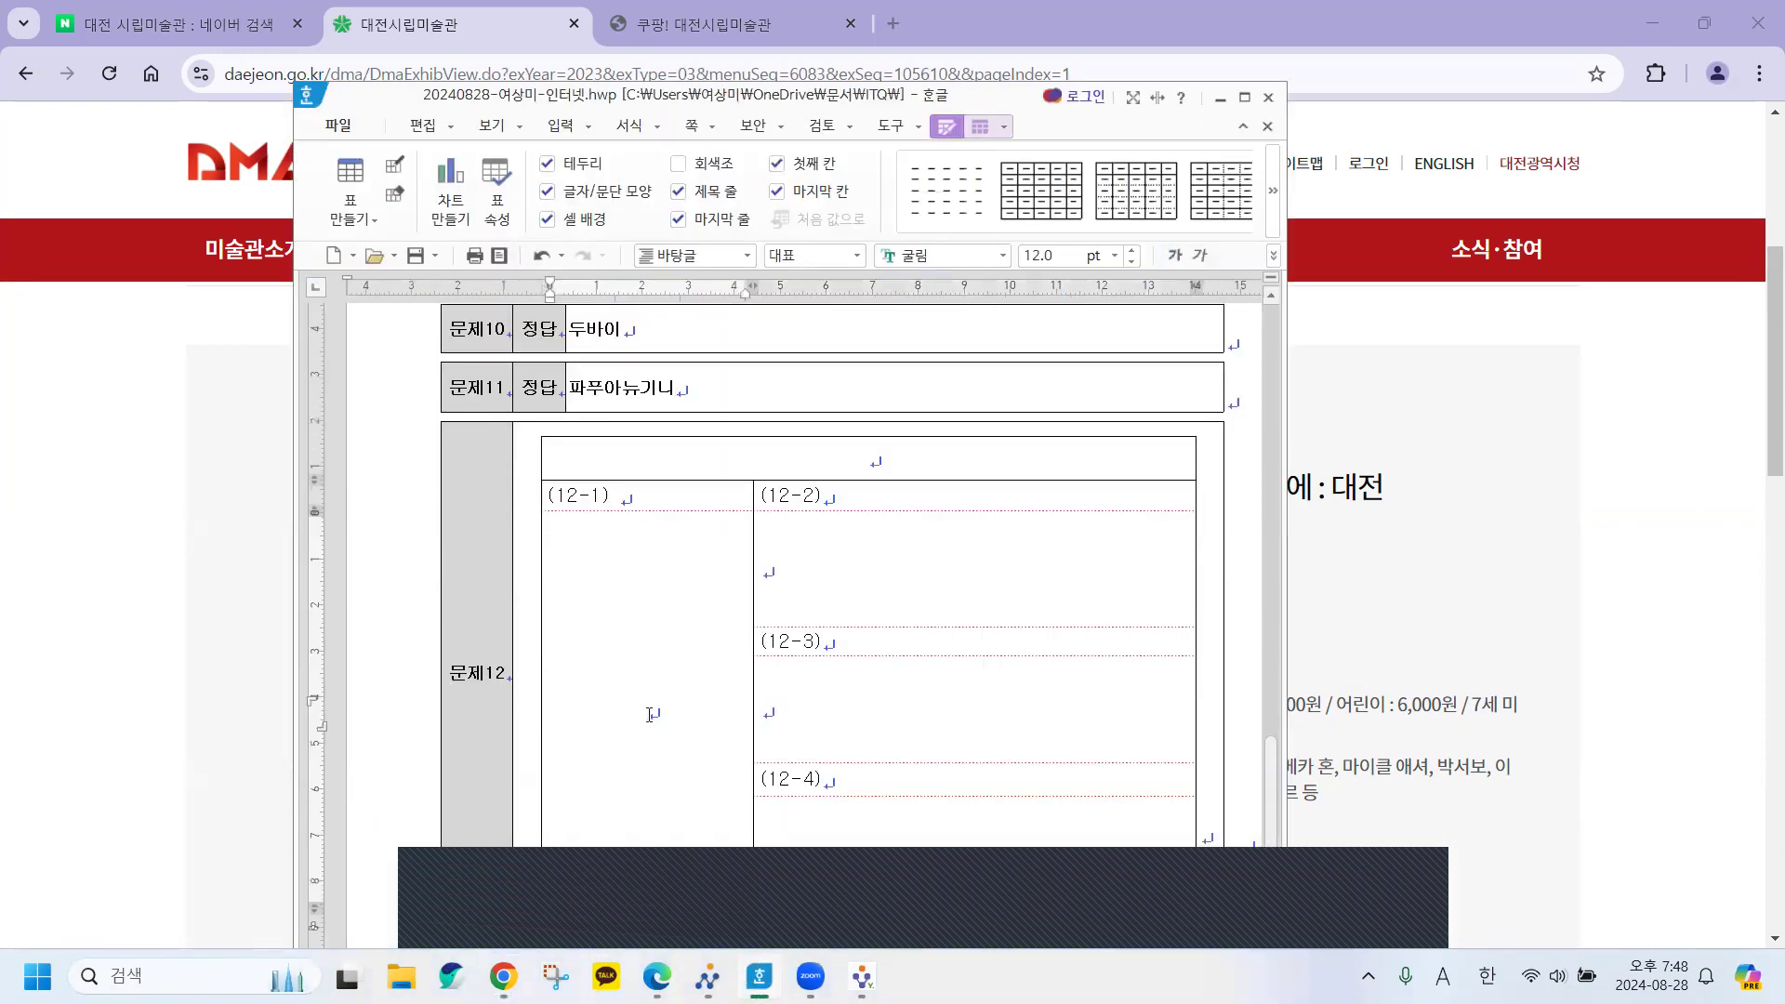
pyautogui.rightClick(650, 714)
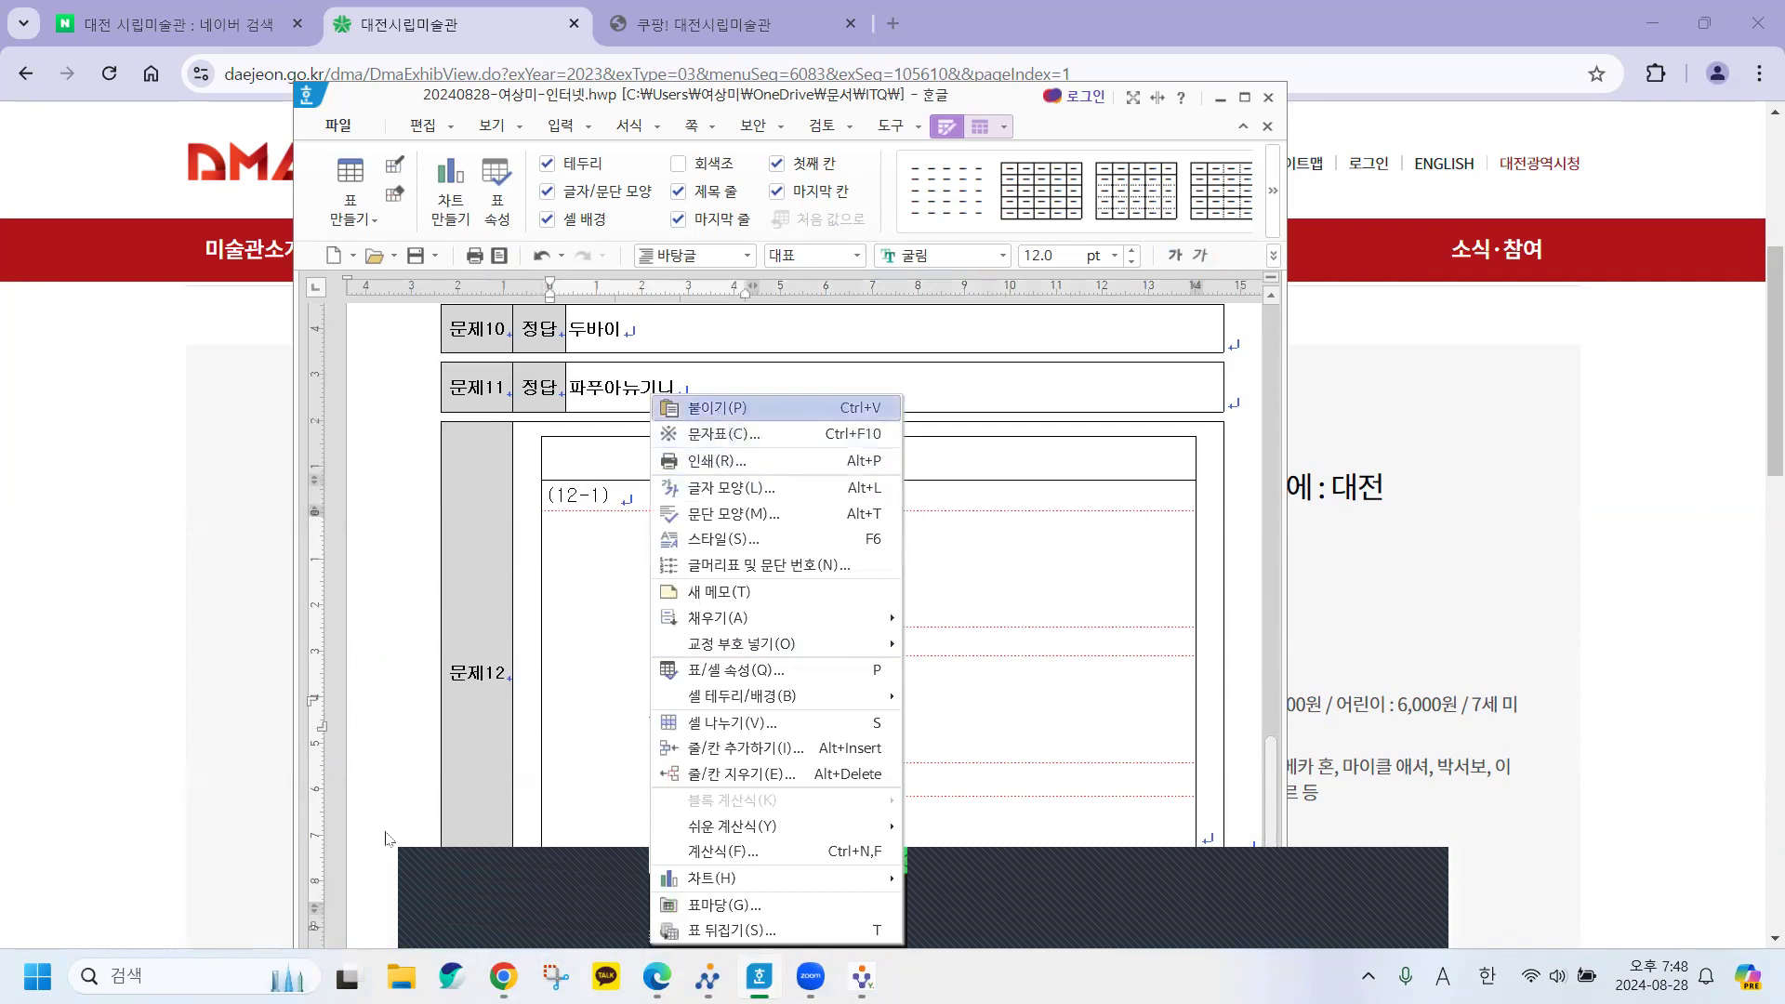
pyautogui.press('Return')
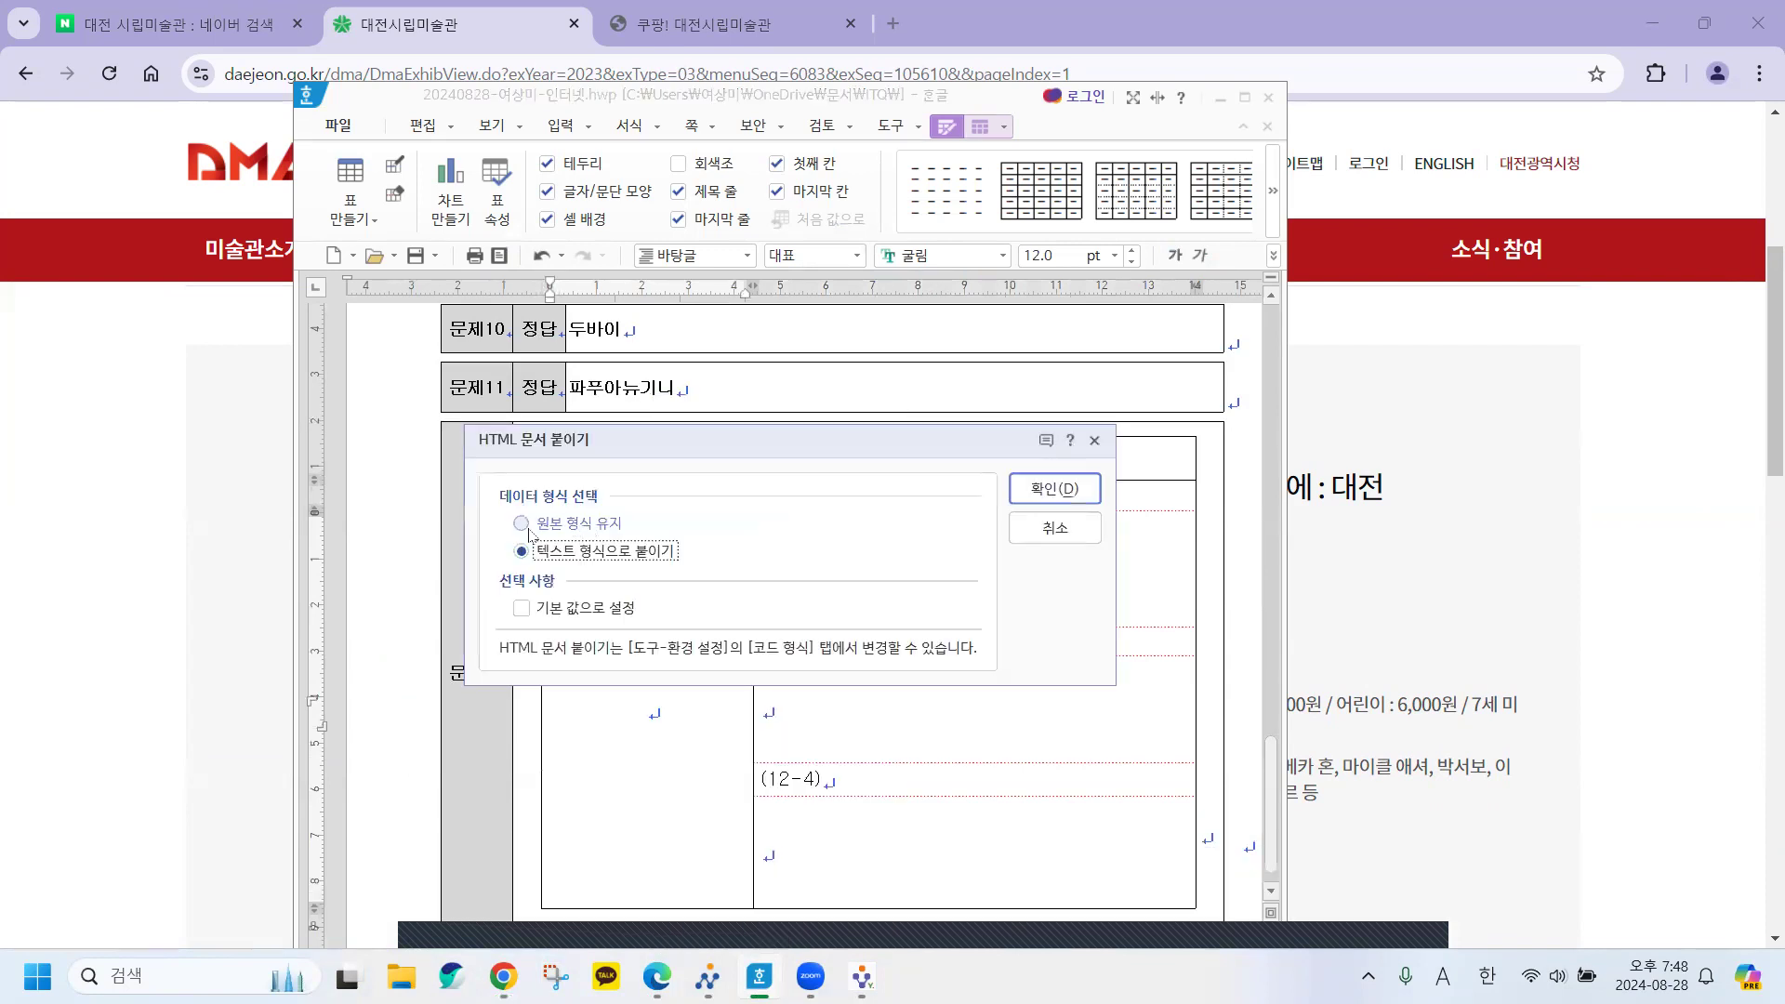
pyautogui.click(581, 524)
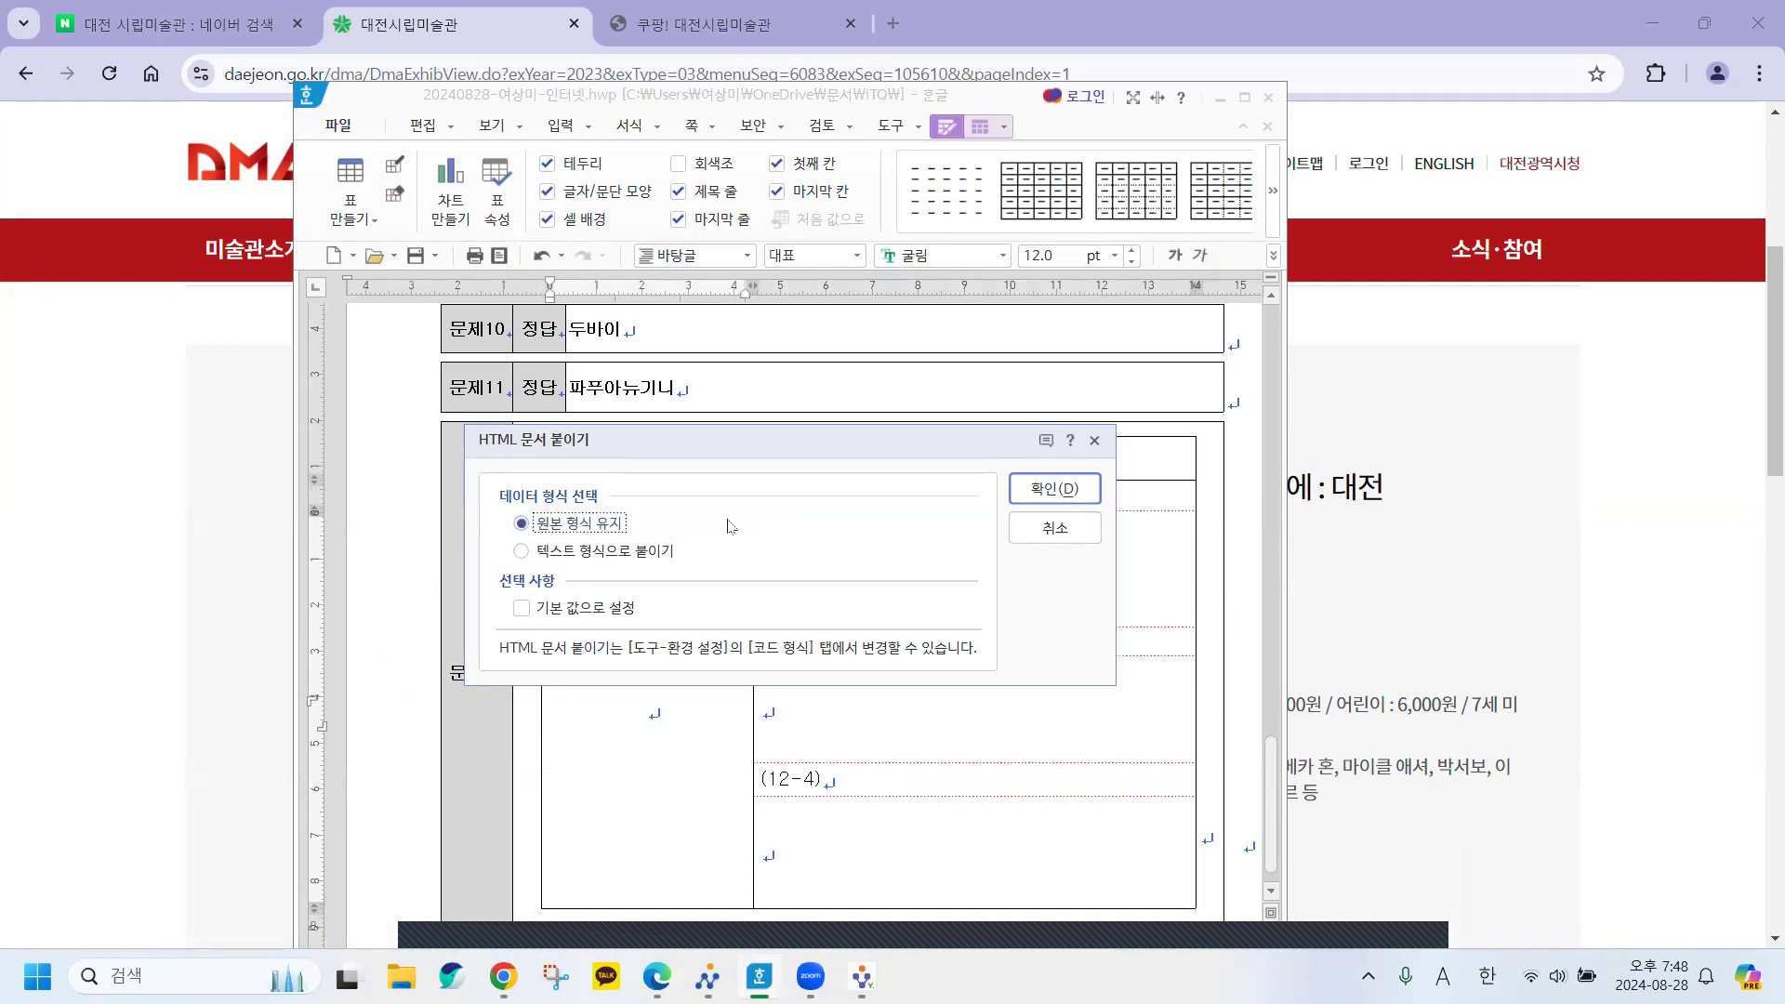
pyautogui.click(1033, 490)
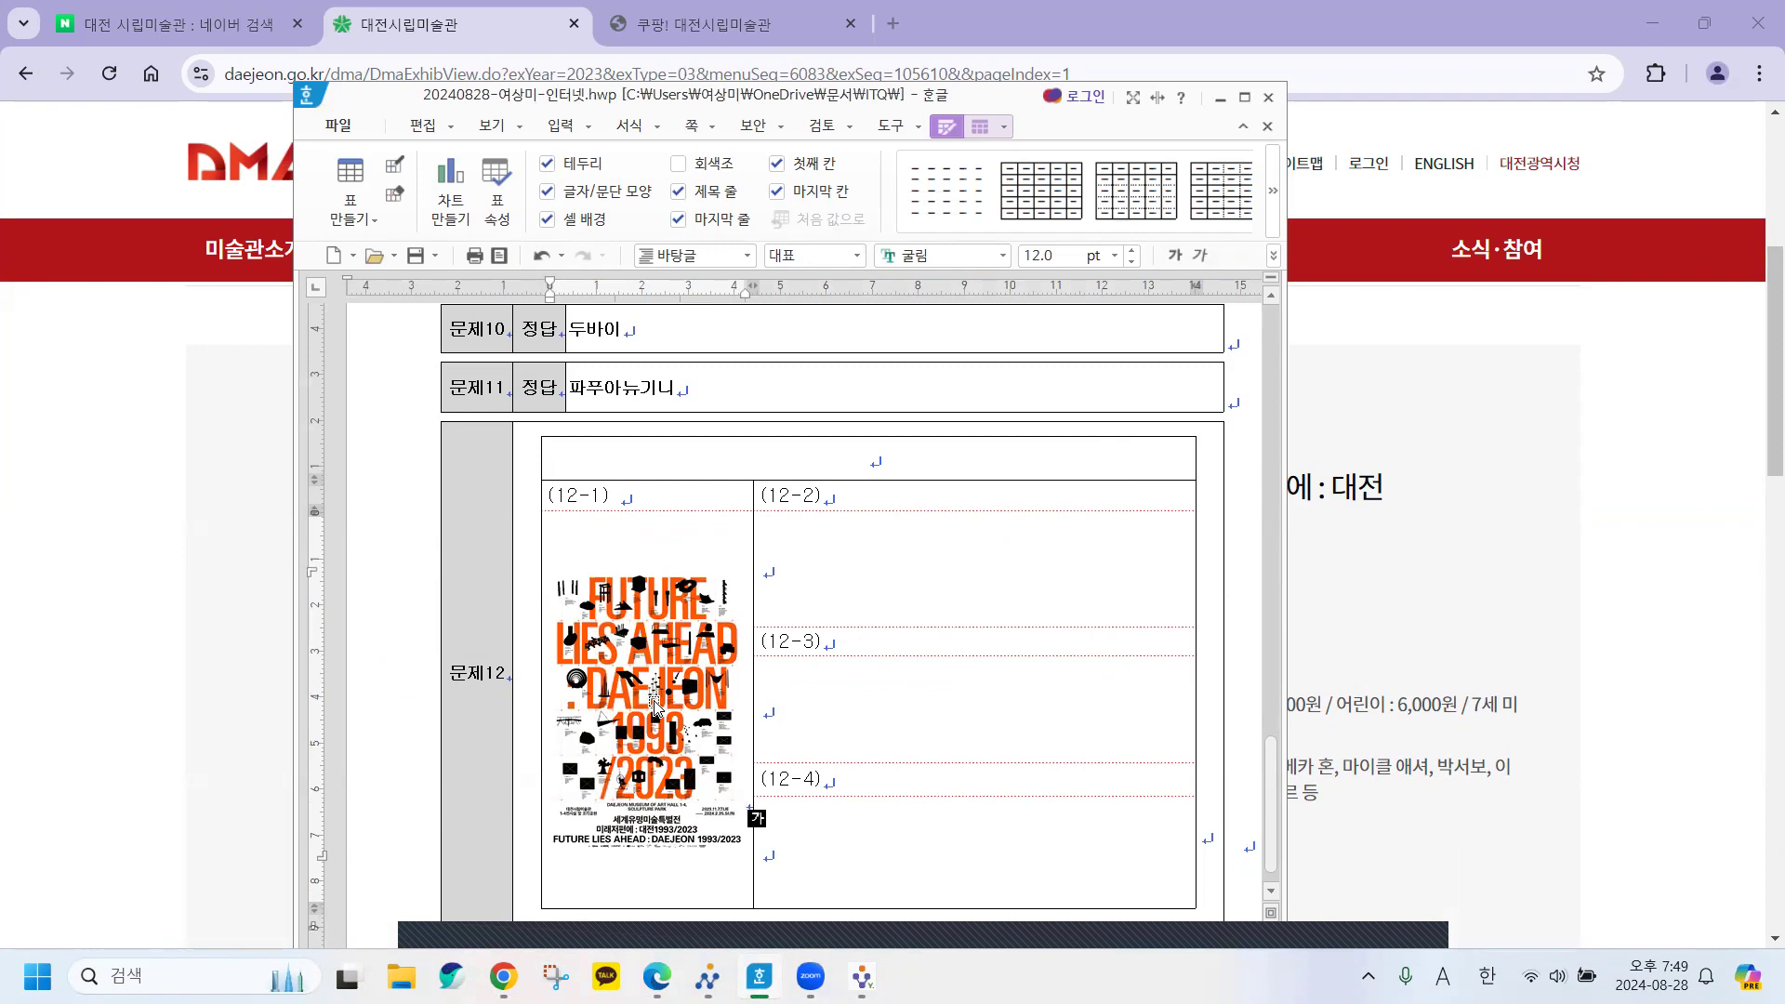
pyautogui.click(1220, 98)
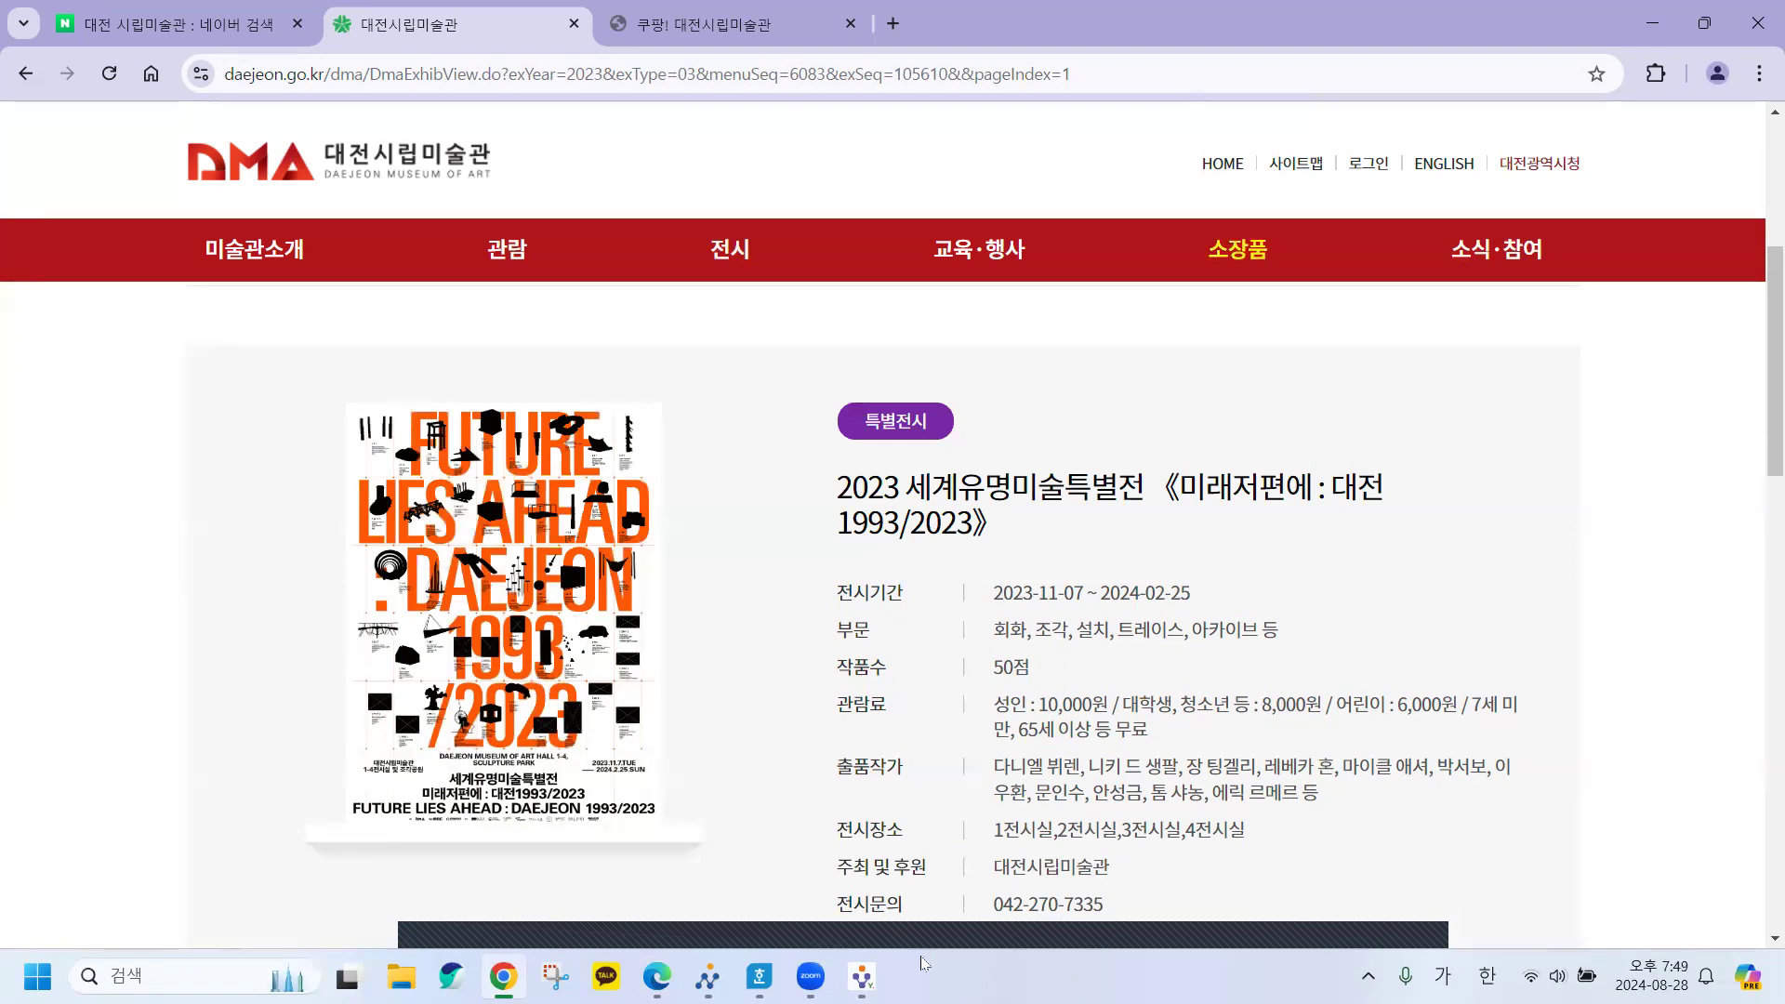
# Review the 문제12 question on the problem sheet PDF.
pyautogui.click(758, 976)
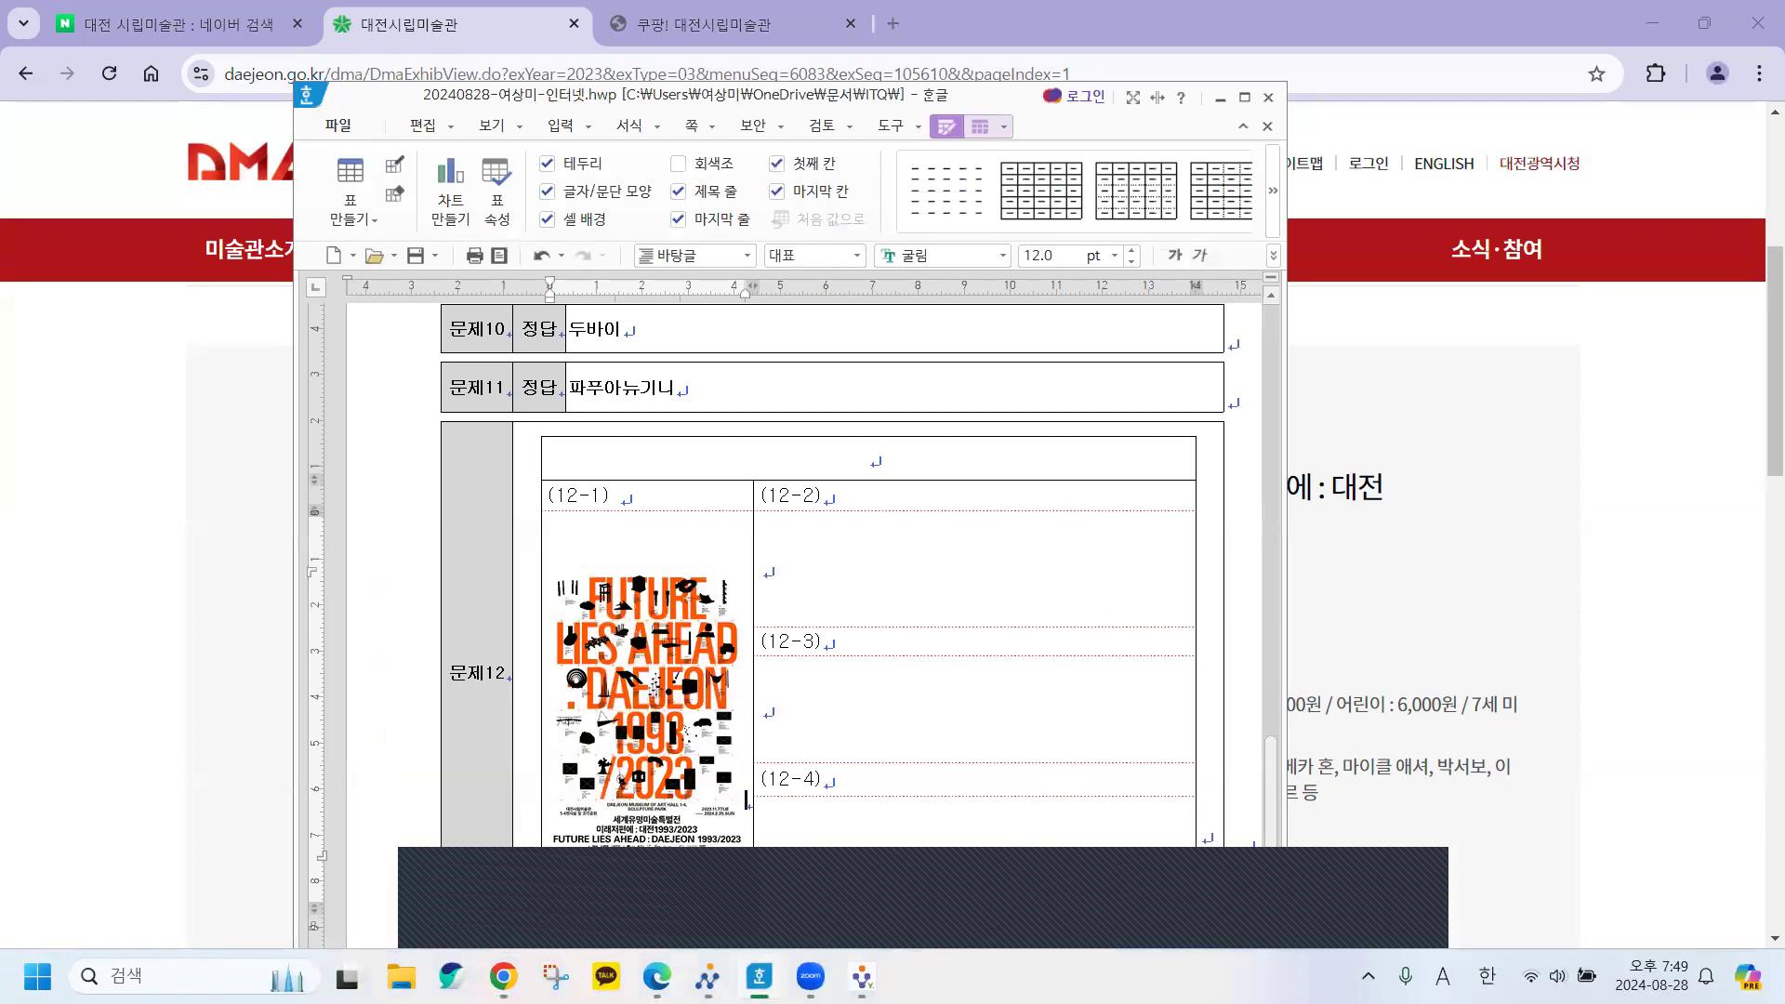
pyautogui.hotkey('alt', 'Tab')
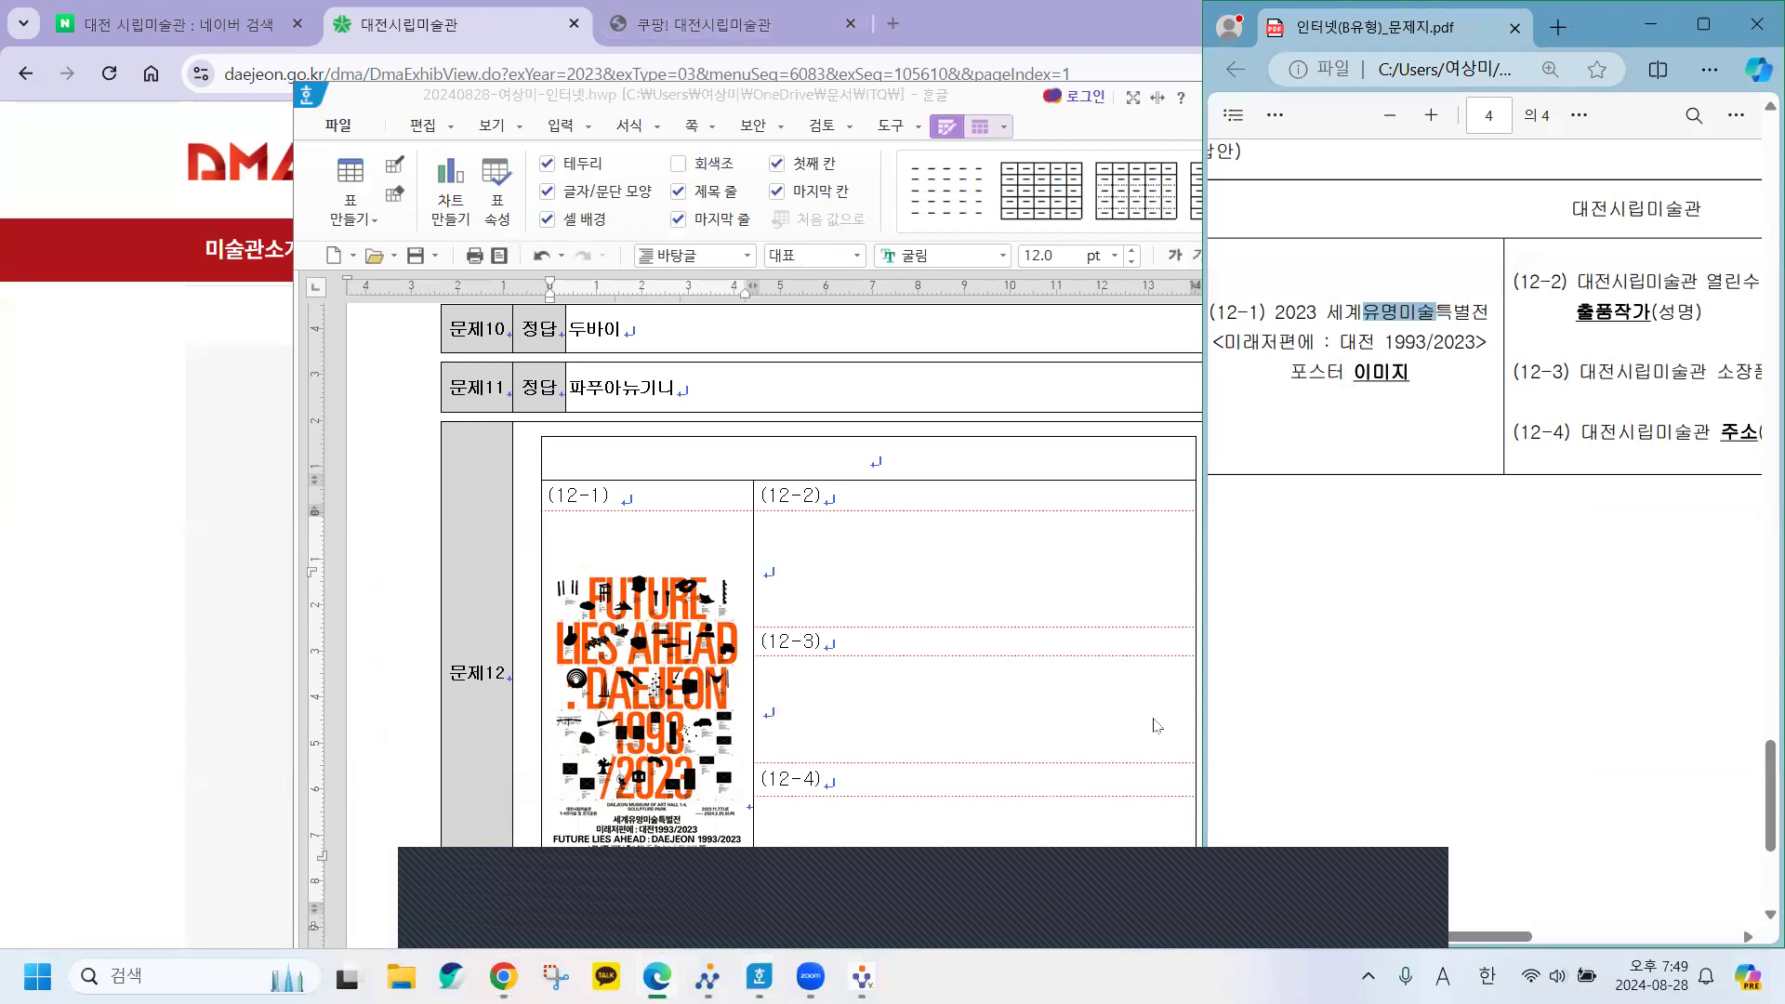
pyautogui.moveTo(1490, 937); pyautogui.dragTo(1633, 924)
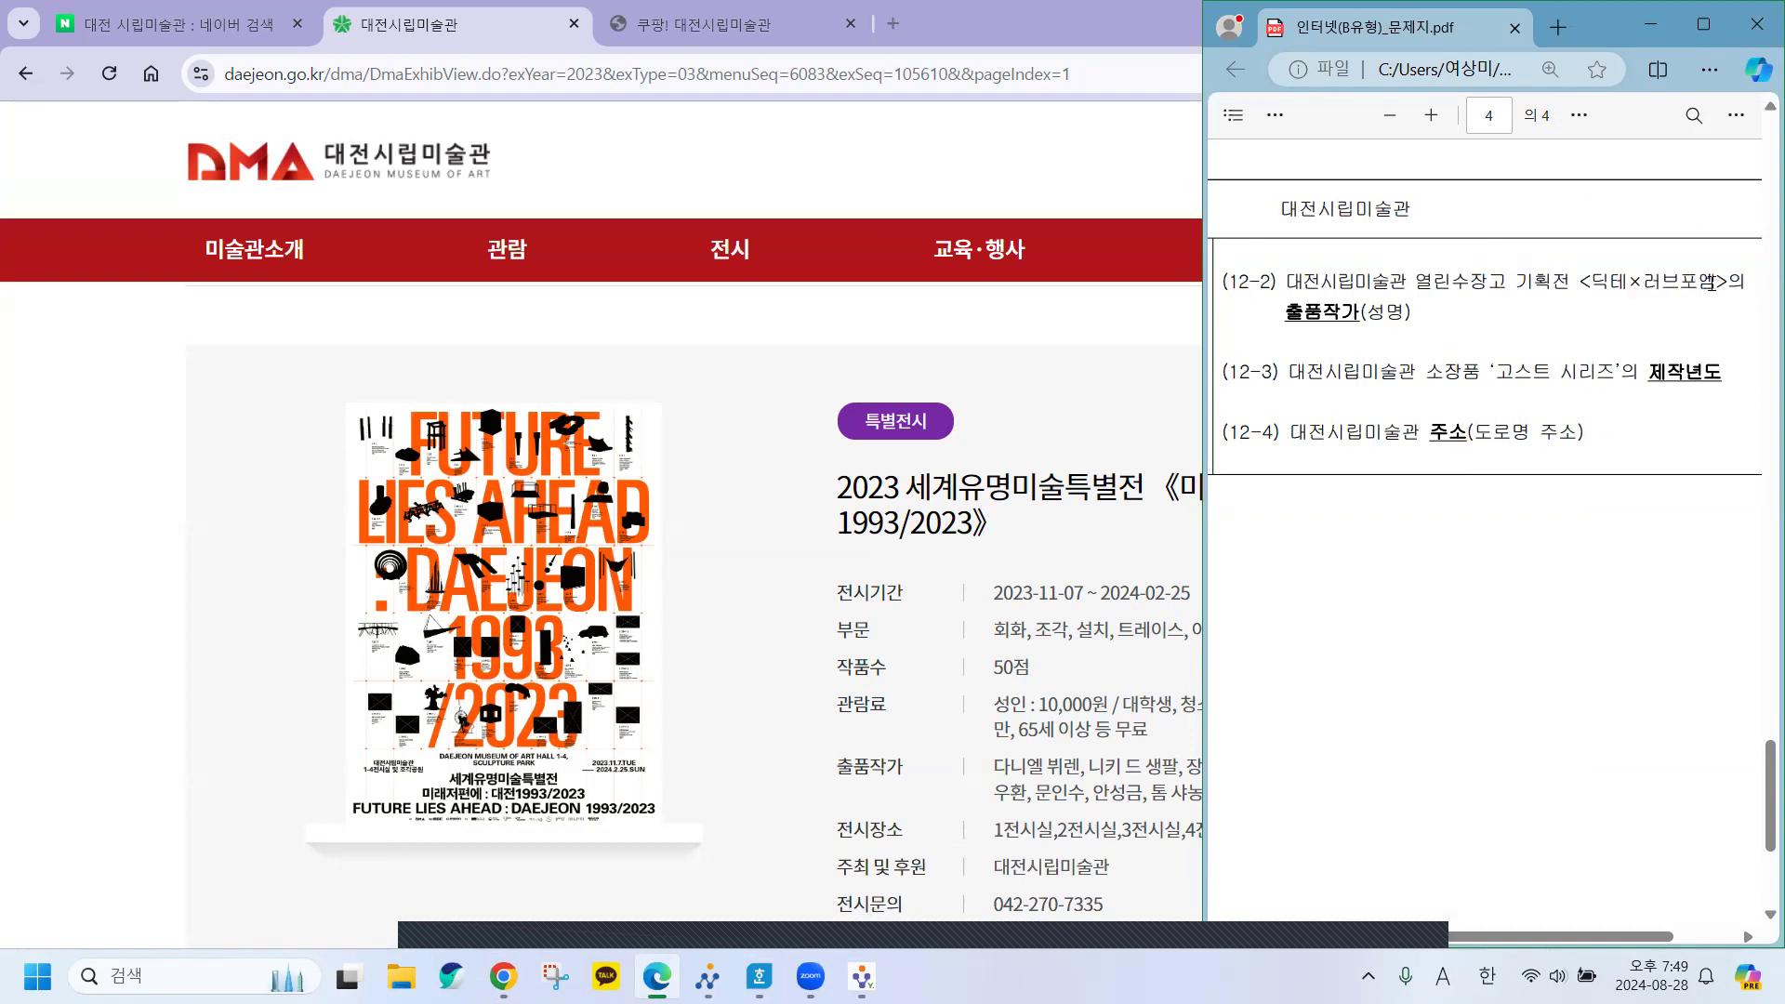
# Filter 지난전시 to 2023 and browse the list for the 딕테×러브포엠 exhibition.
pyautogui.moveTo(812, 307)
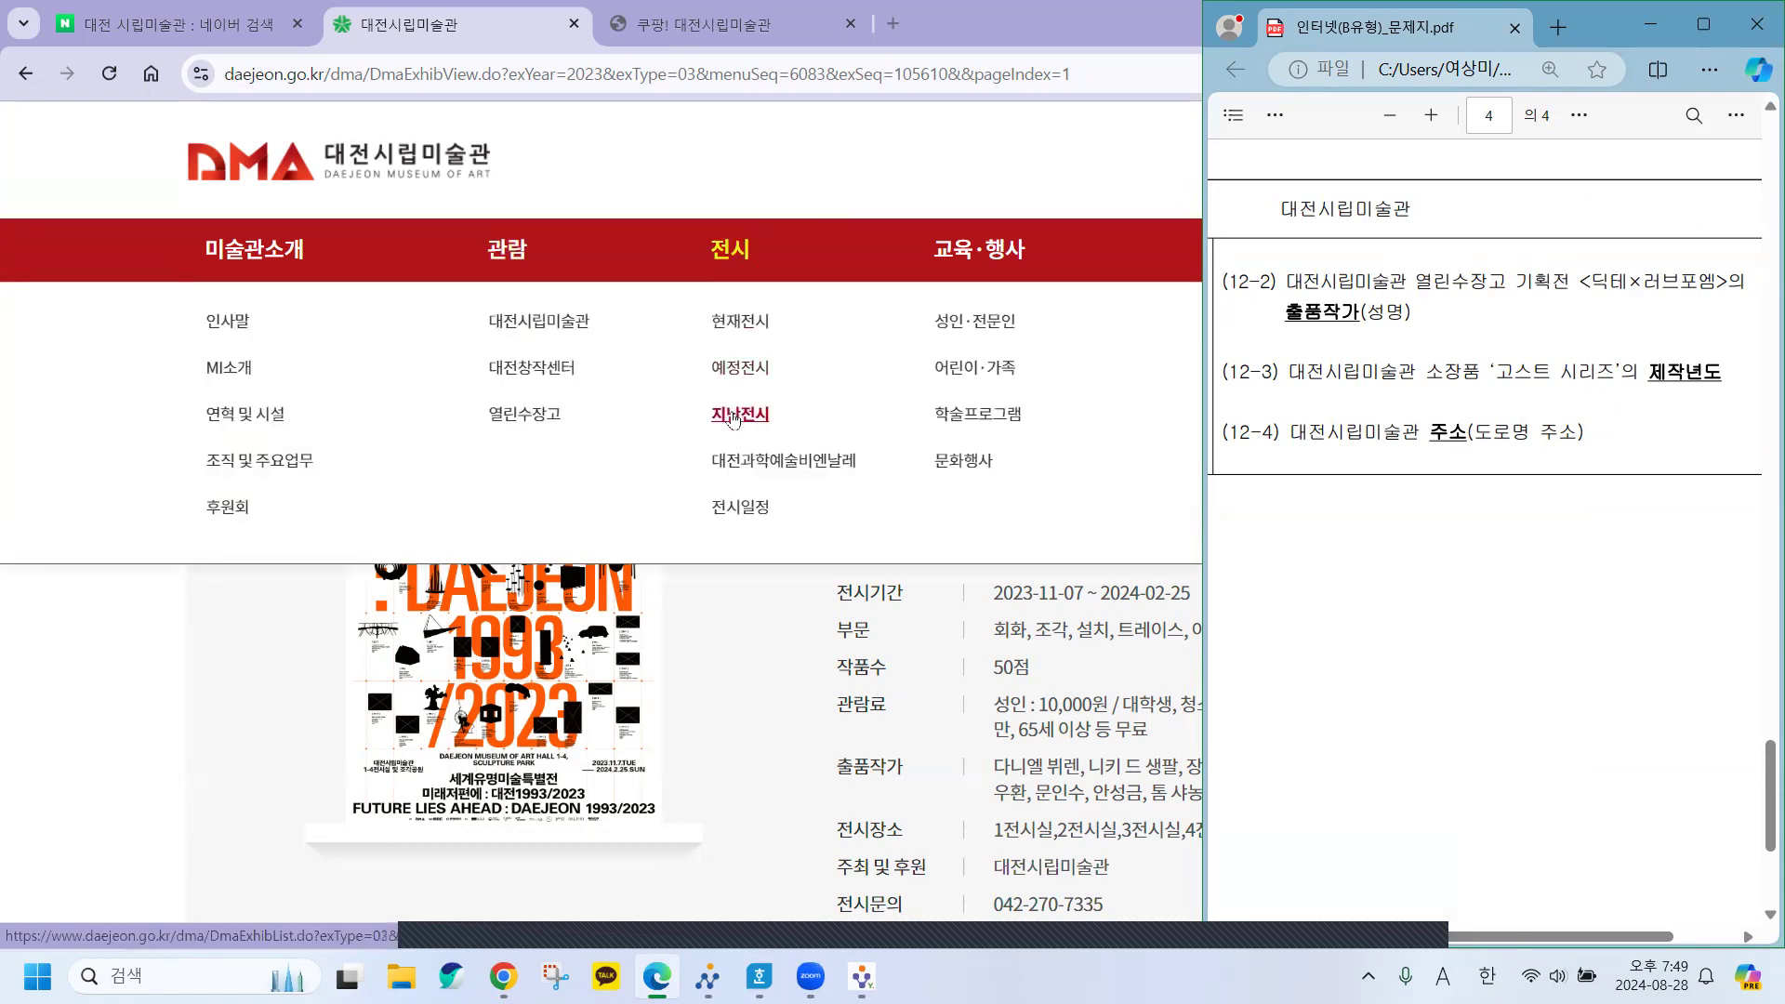
pyautogui.click(735, 419)
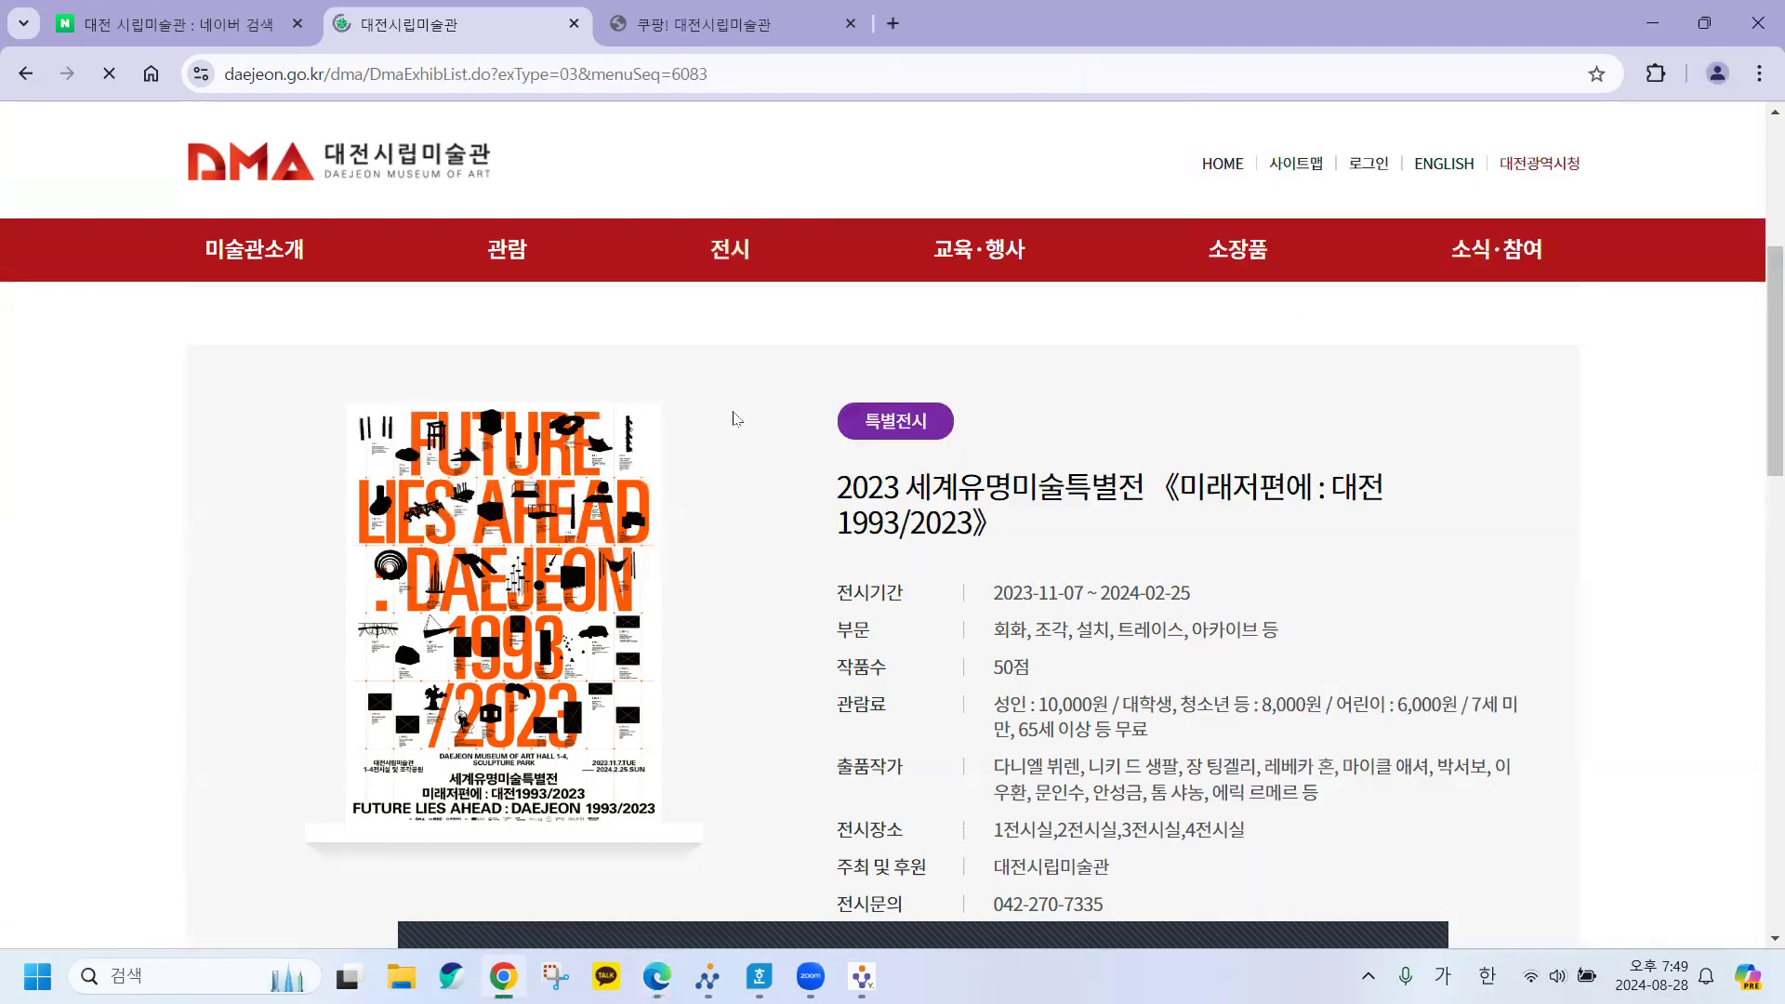
pyautogui.scroll(-3, 1378, 649)
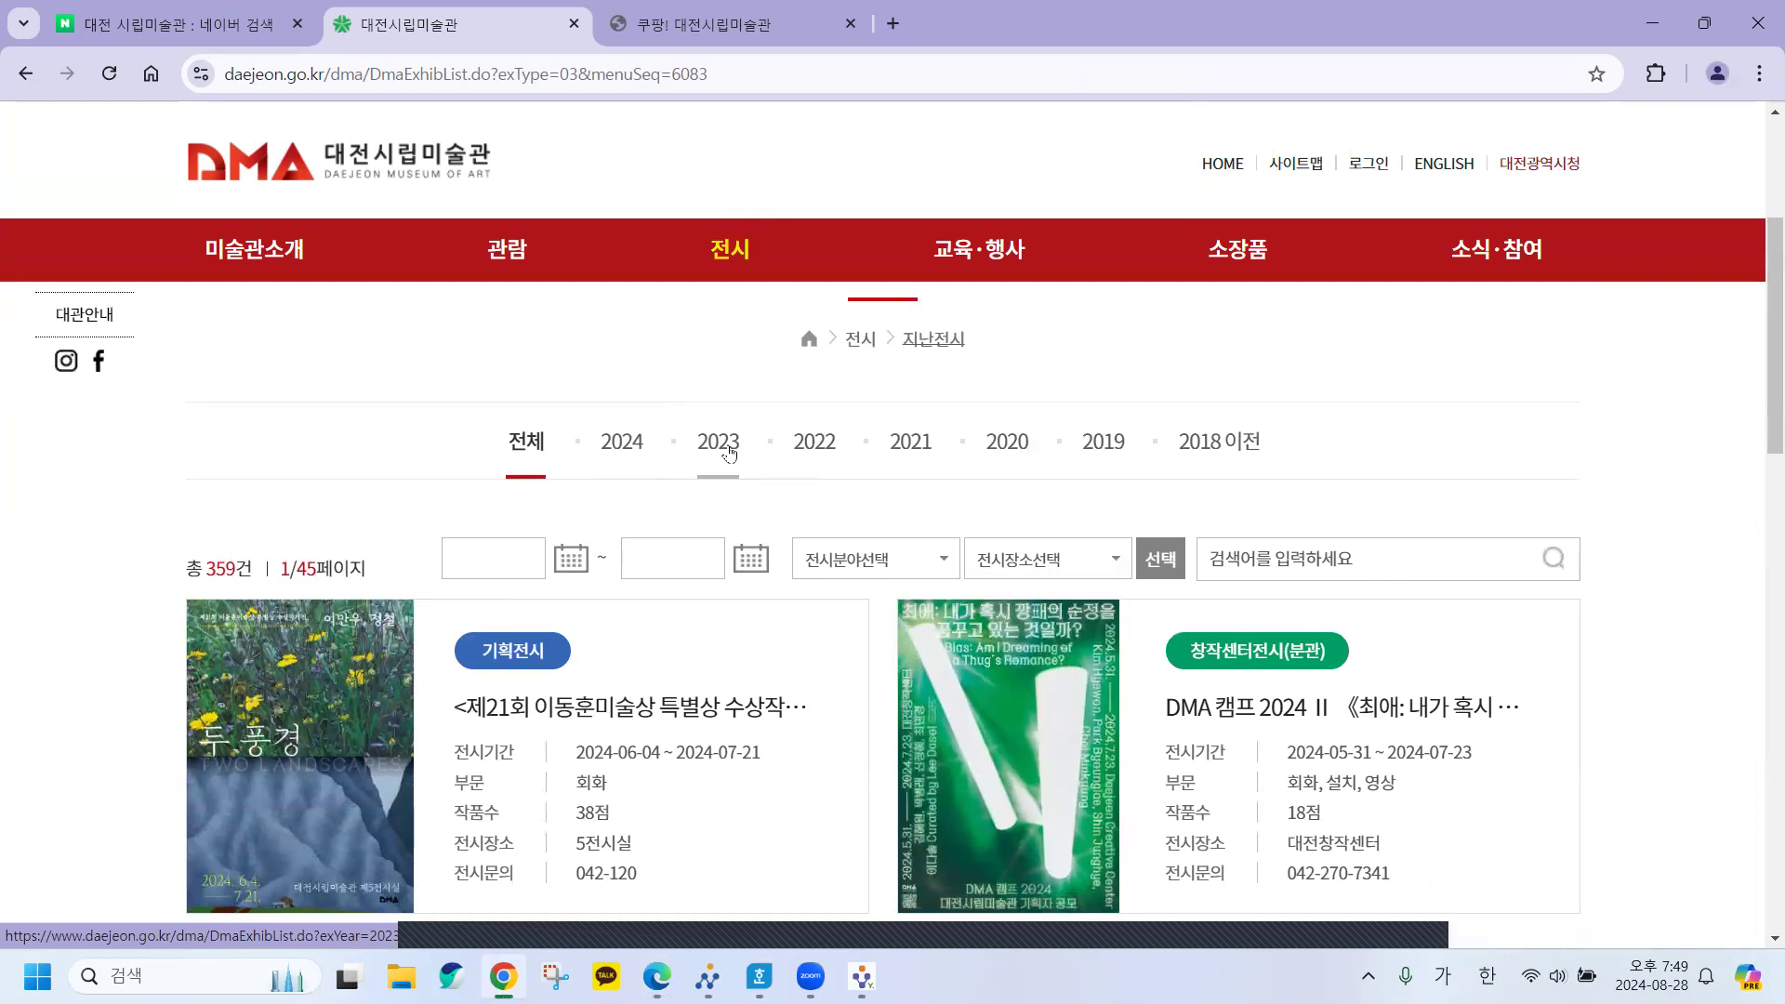
pyautogui.click(725, 444)
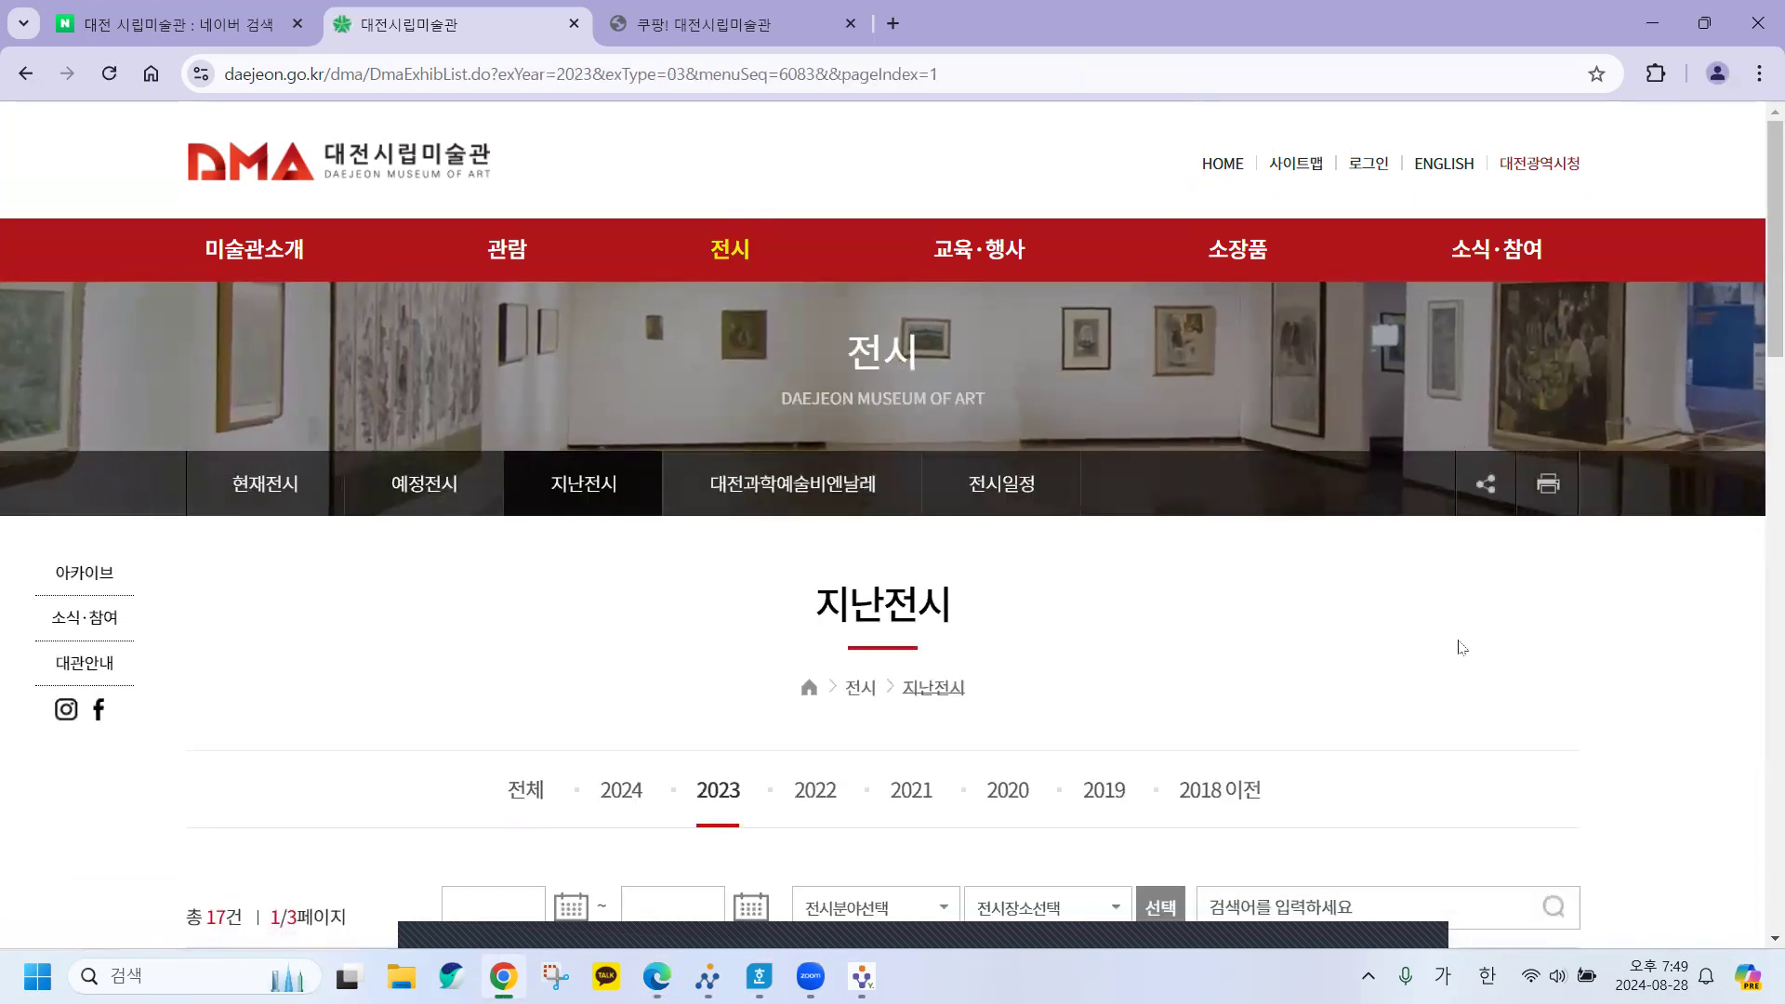
pyautogui.scroll(-3, 1459, 648)
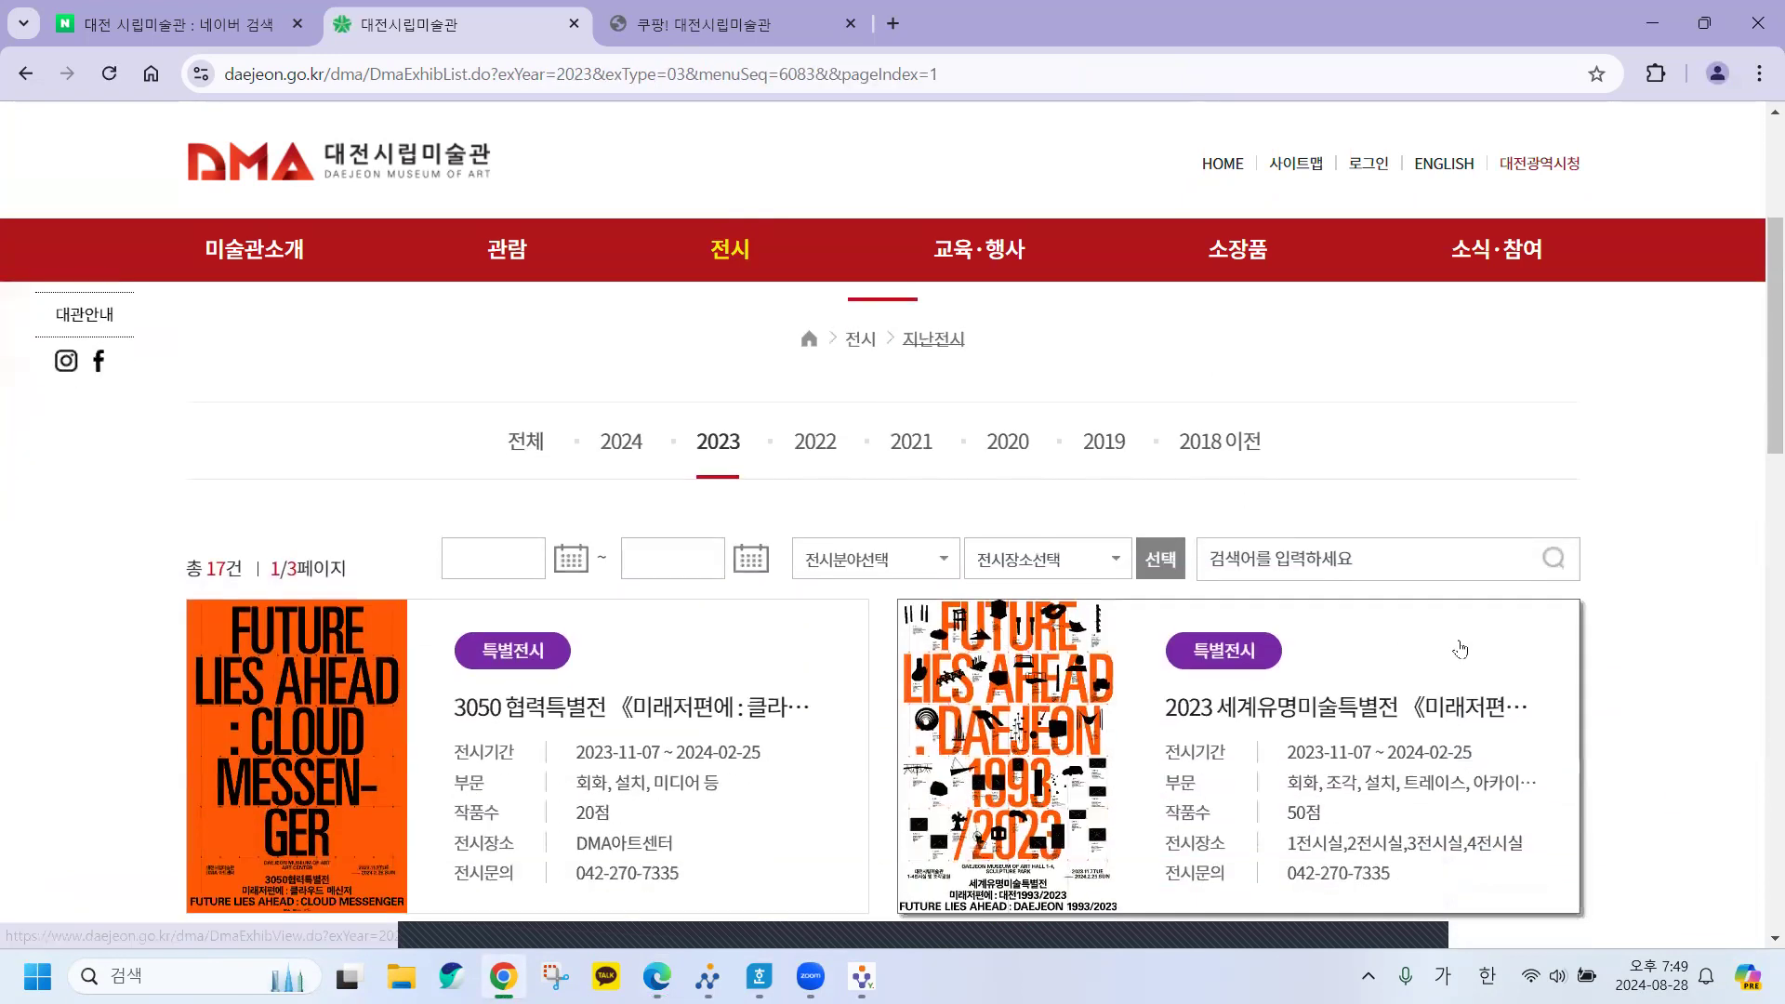
pyautogui.scroll(-3, 1459, 647)
pyautogui.scroll(-1, 1460, 648)
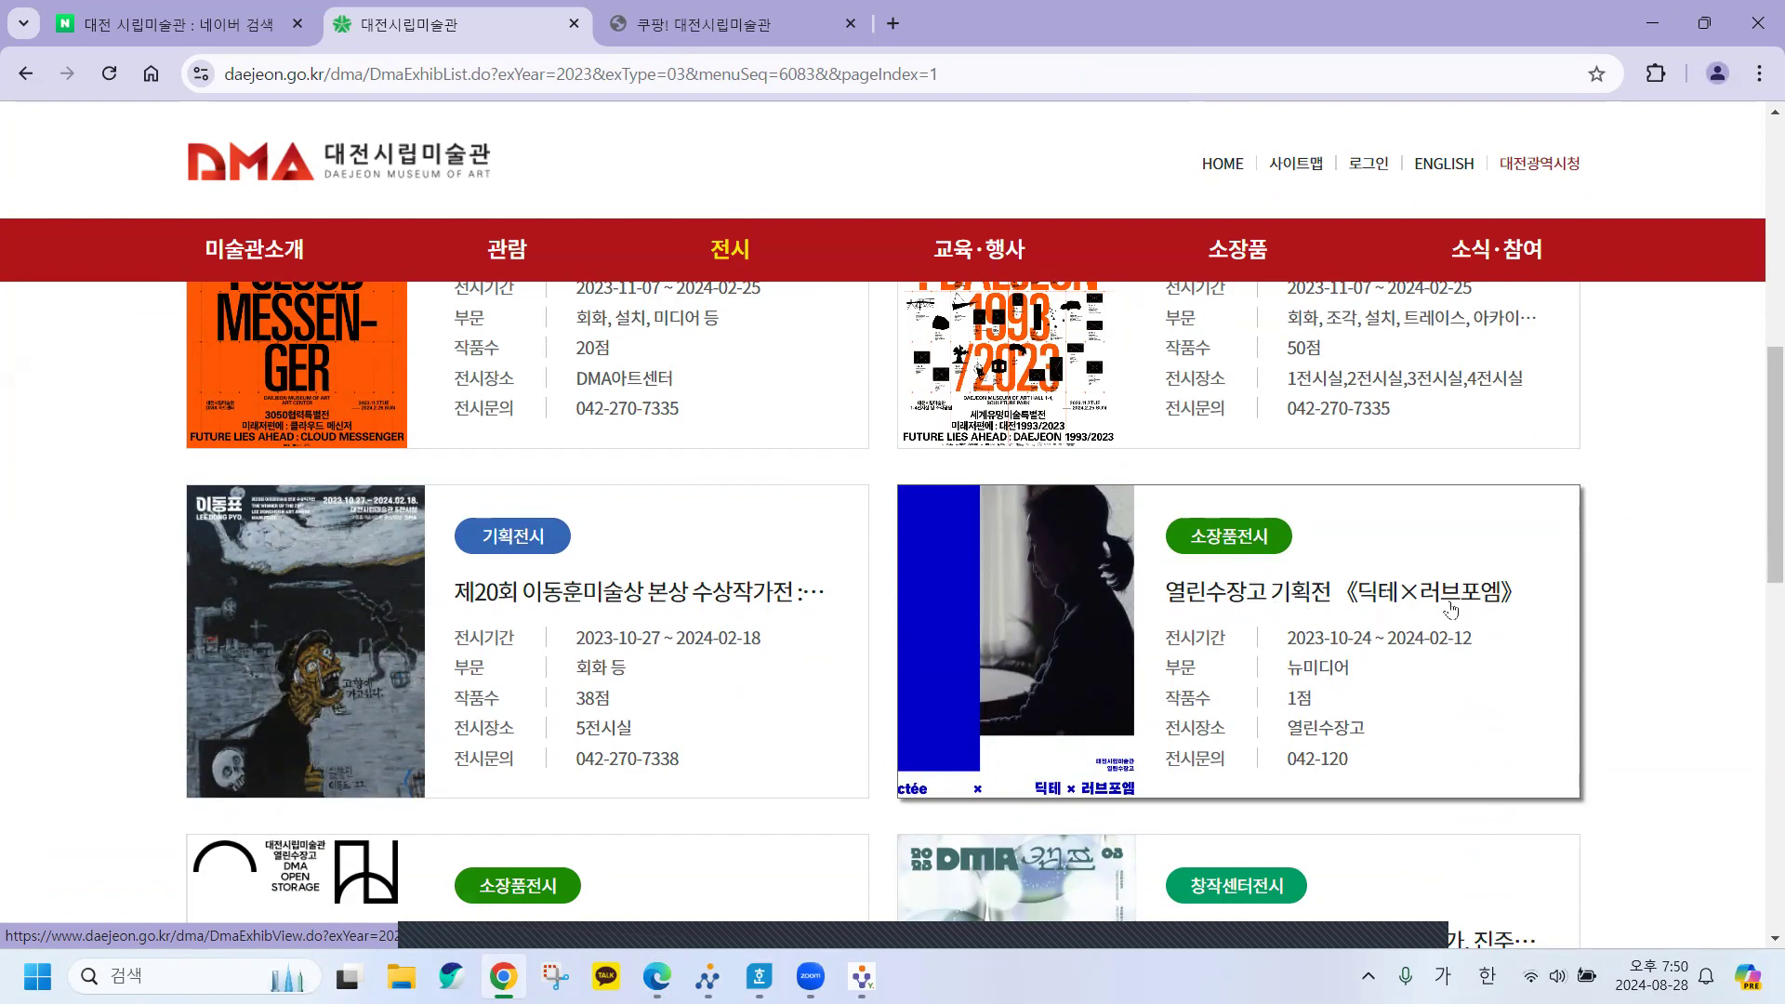
pyautogui.scroll(2, 1450, 609)
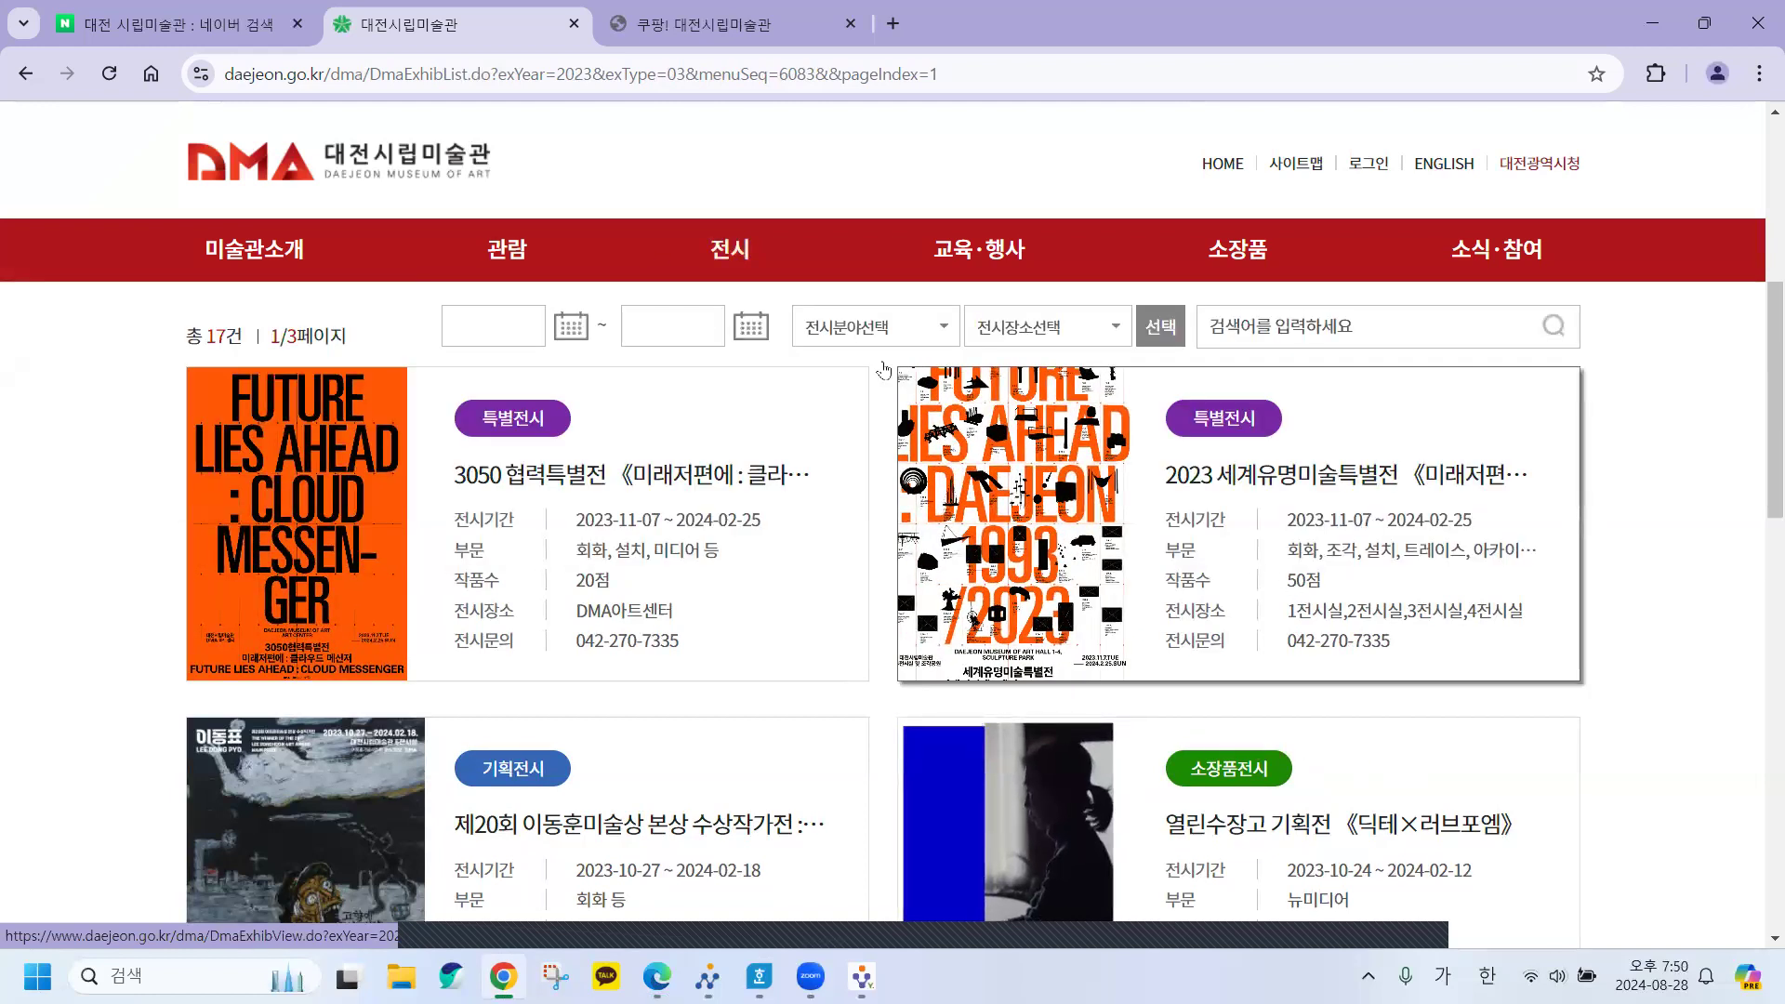
pyautogui.moveTo(730, 253)
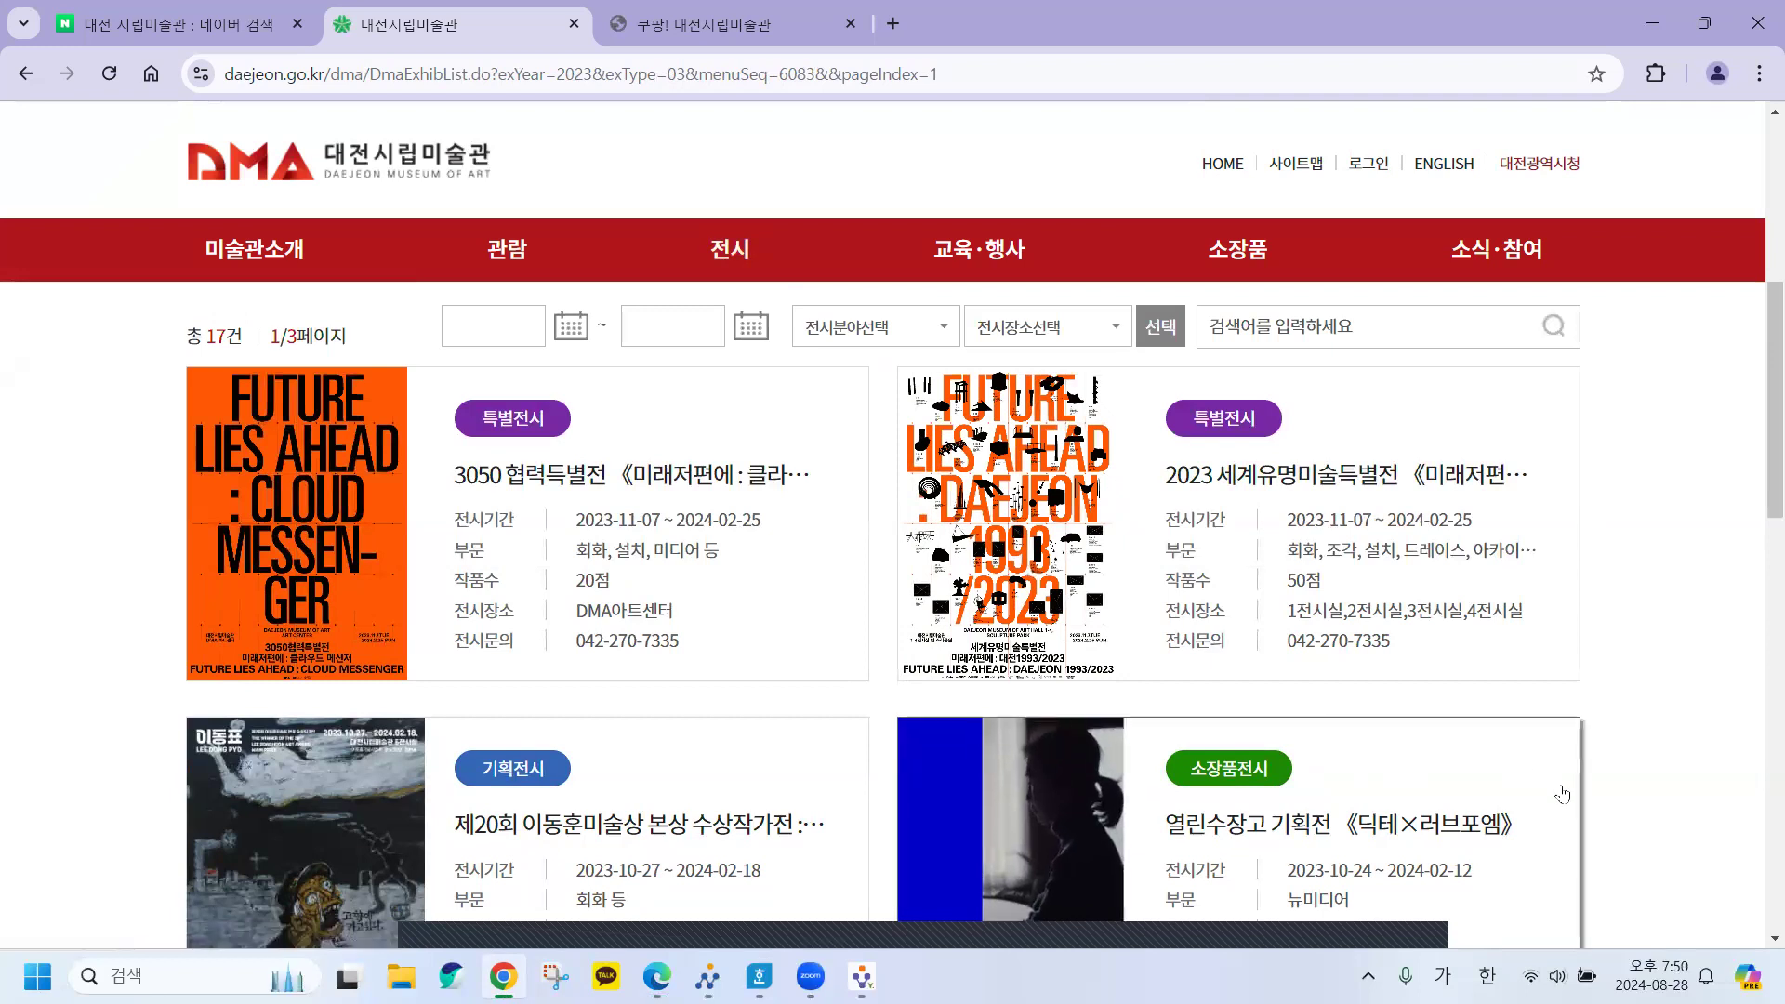
pyautogui.scroll(-2, 1657, 788)
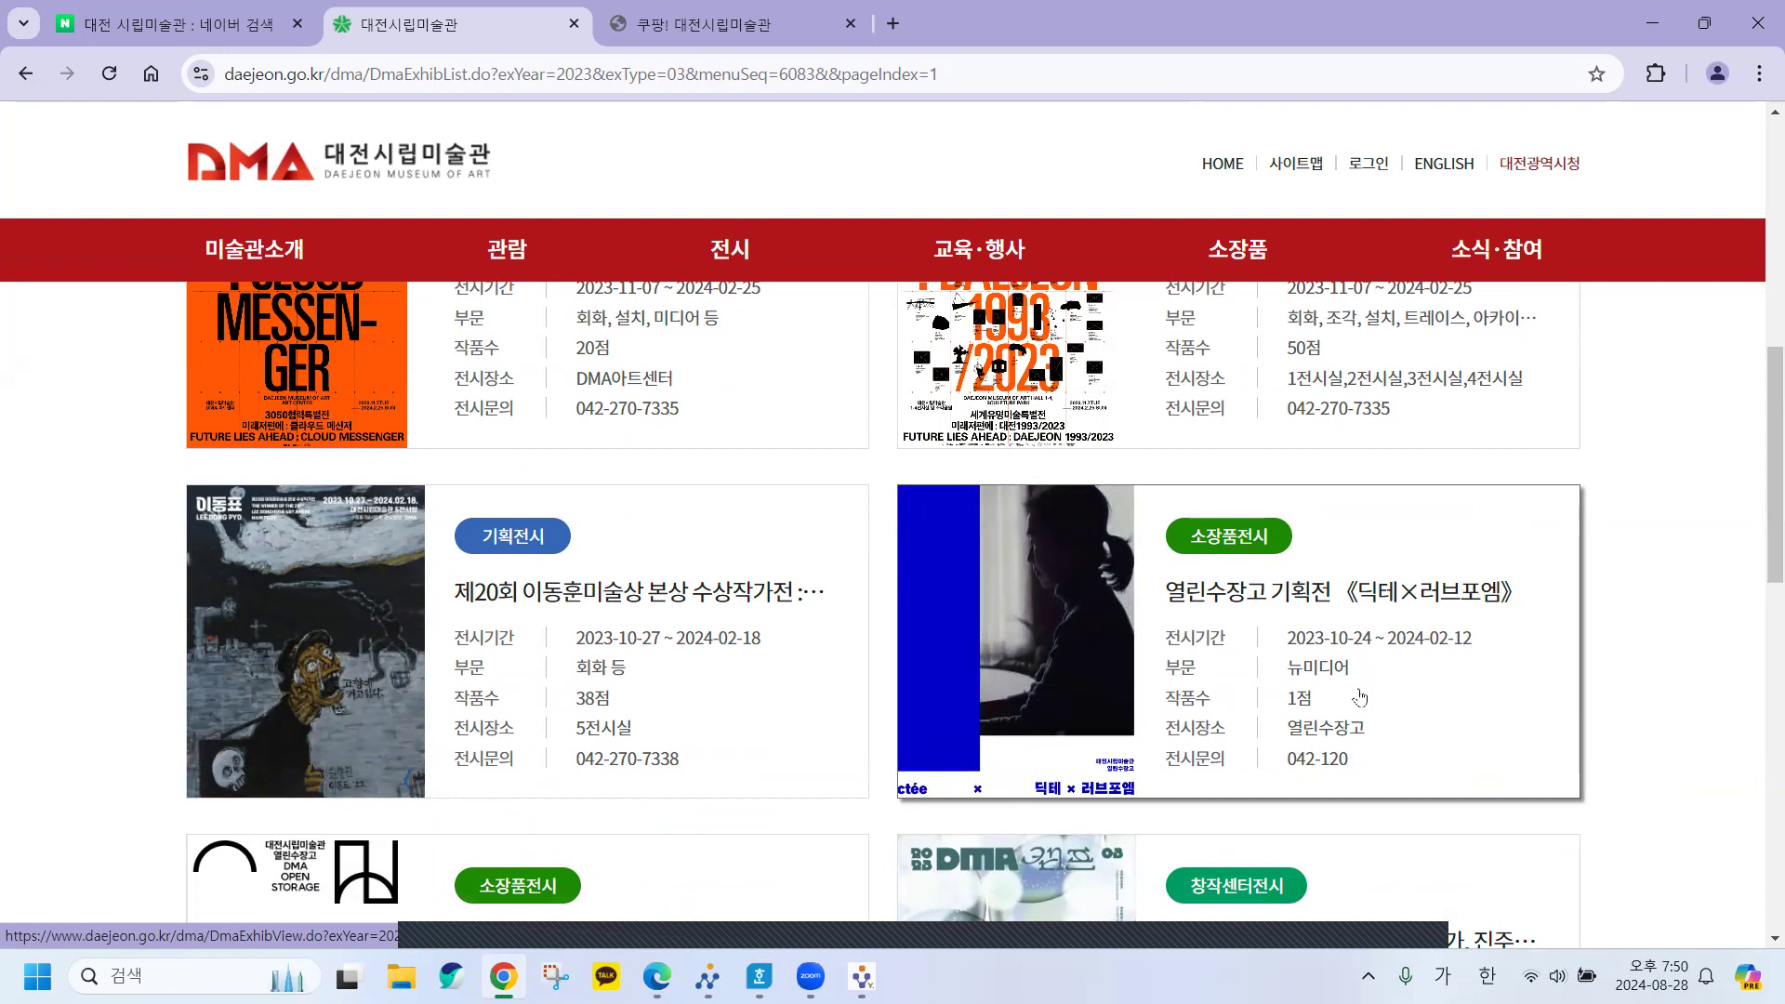
# Open the 딕테×러브포엠 page, check 출품작가(성명) on the sheet, and select the artist's name.
pyautogui.click(1236, 616)
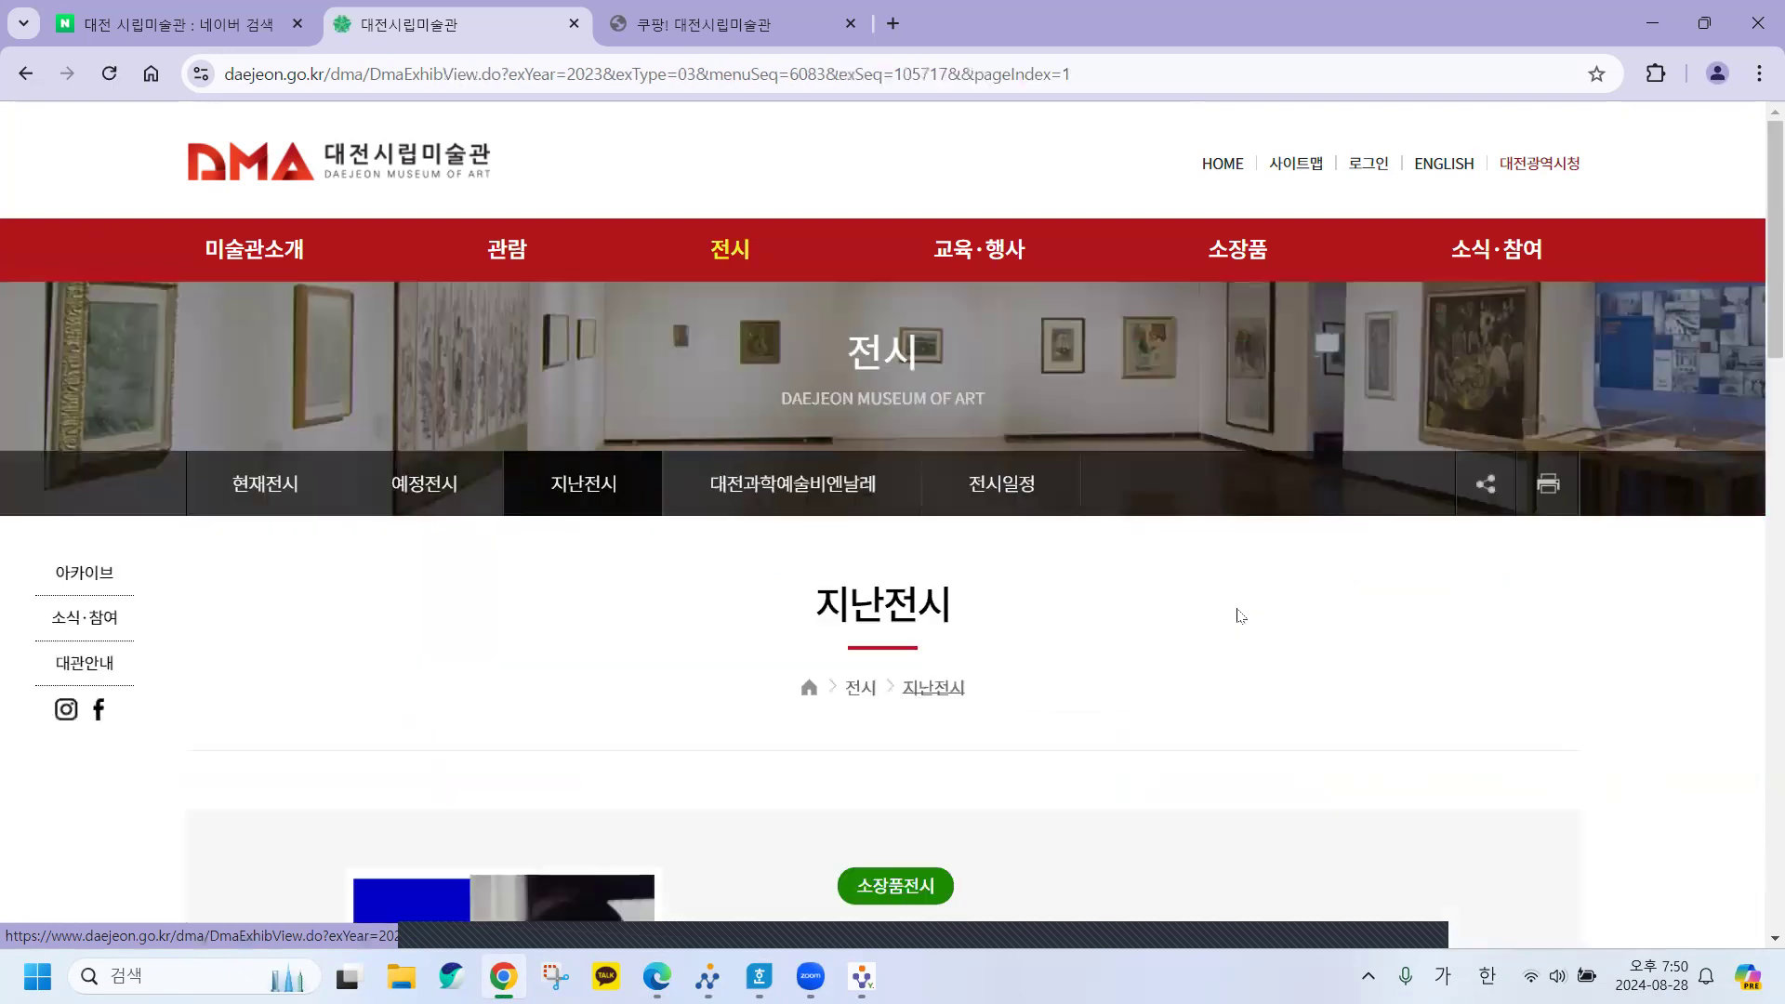
pyautogui.scroll(-1, 938, 631)
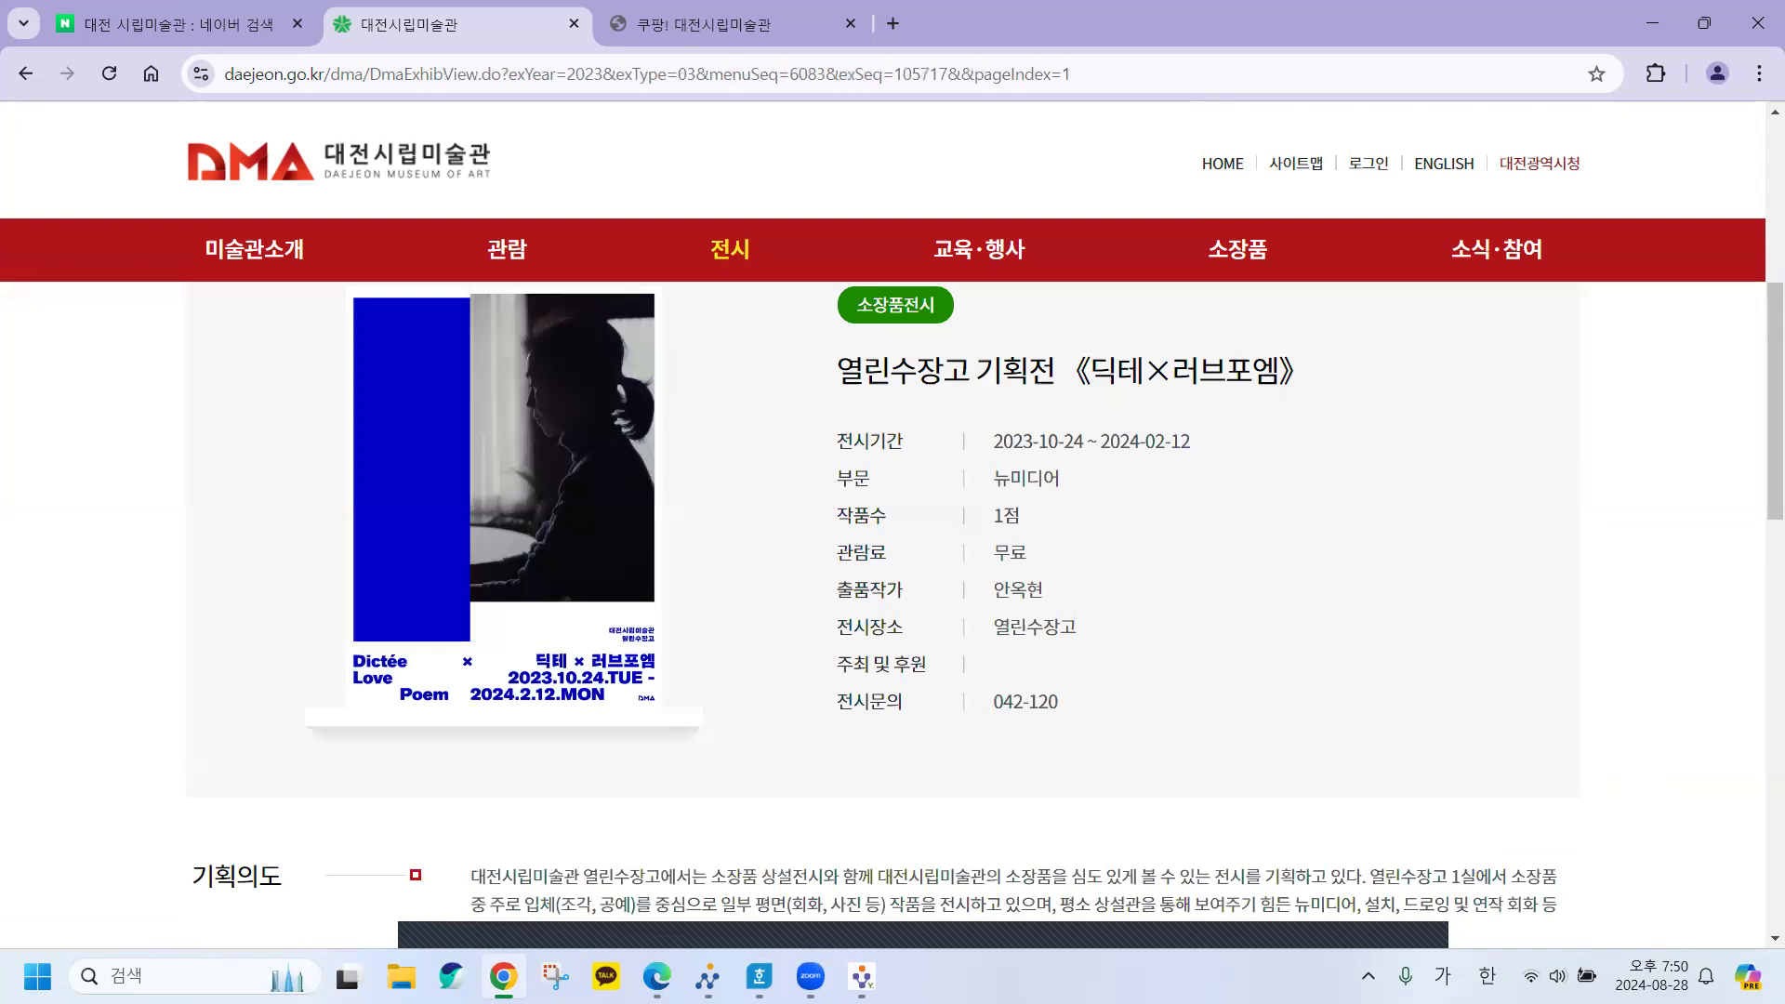
pyautogui.hotkey('alt', 'Tab')
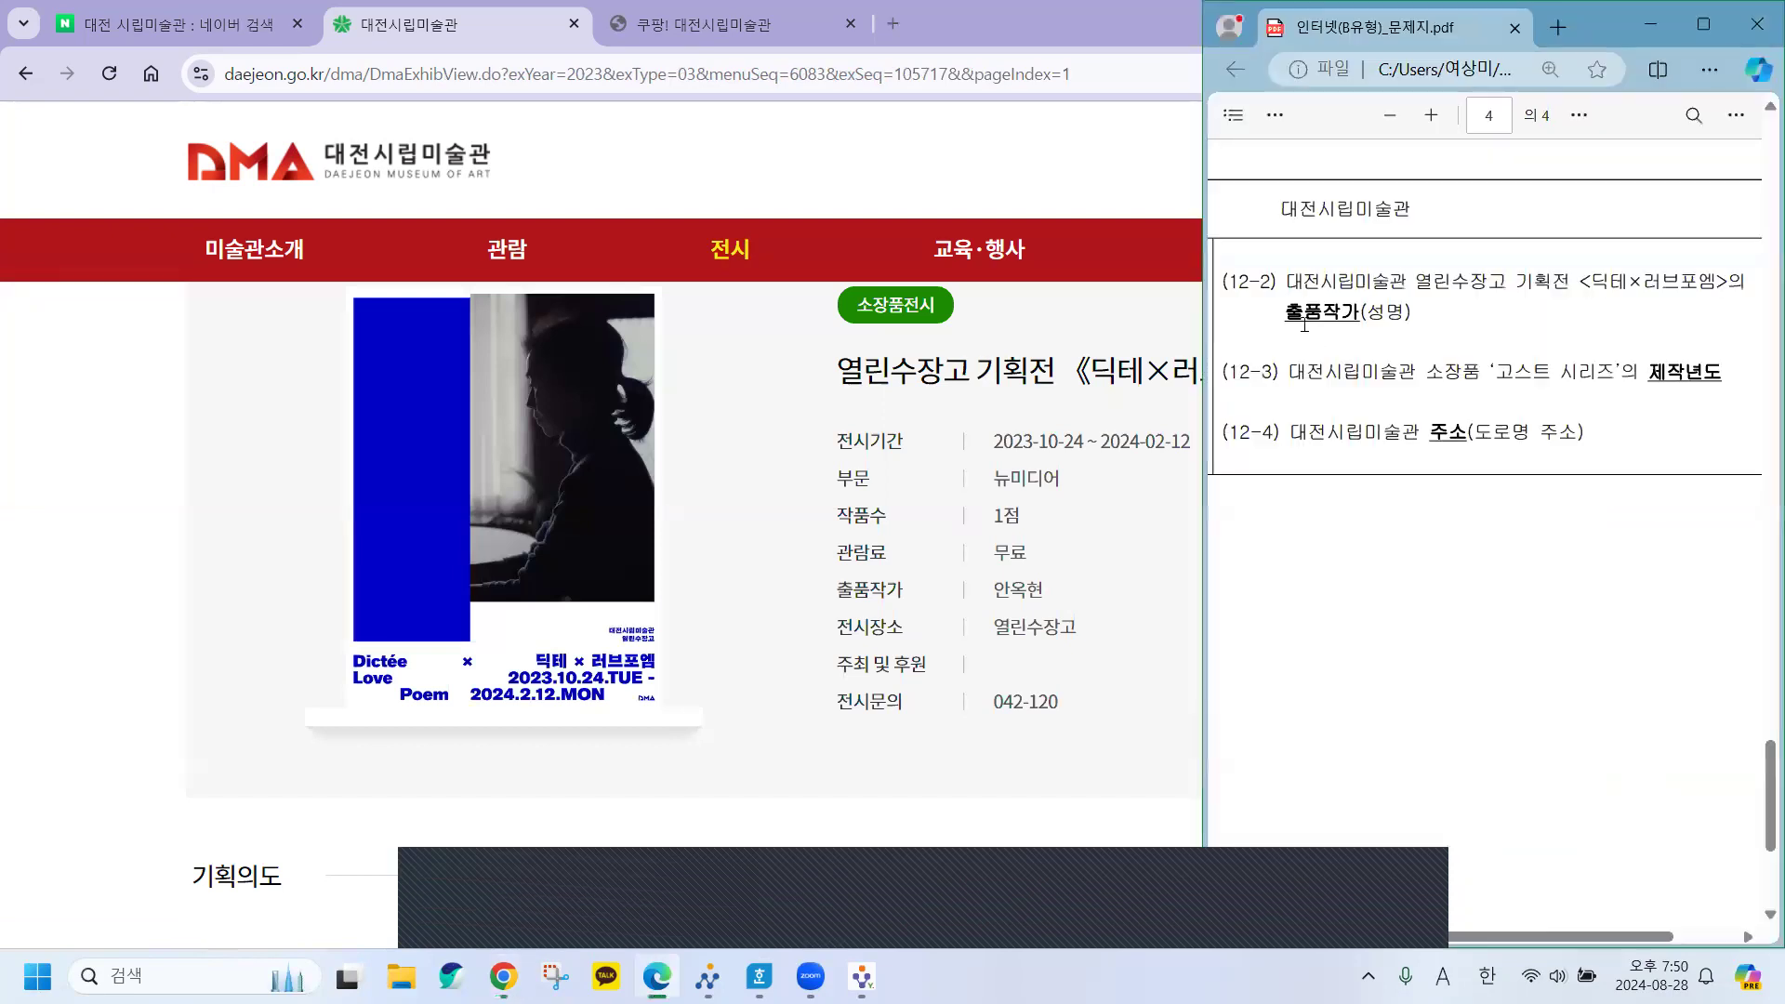
pyautogui.moveTo(1284, 313); pyautogui.dragTo(1411, 312)
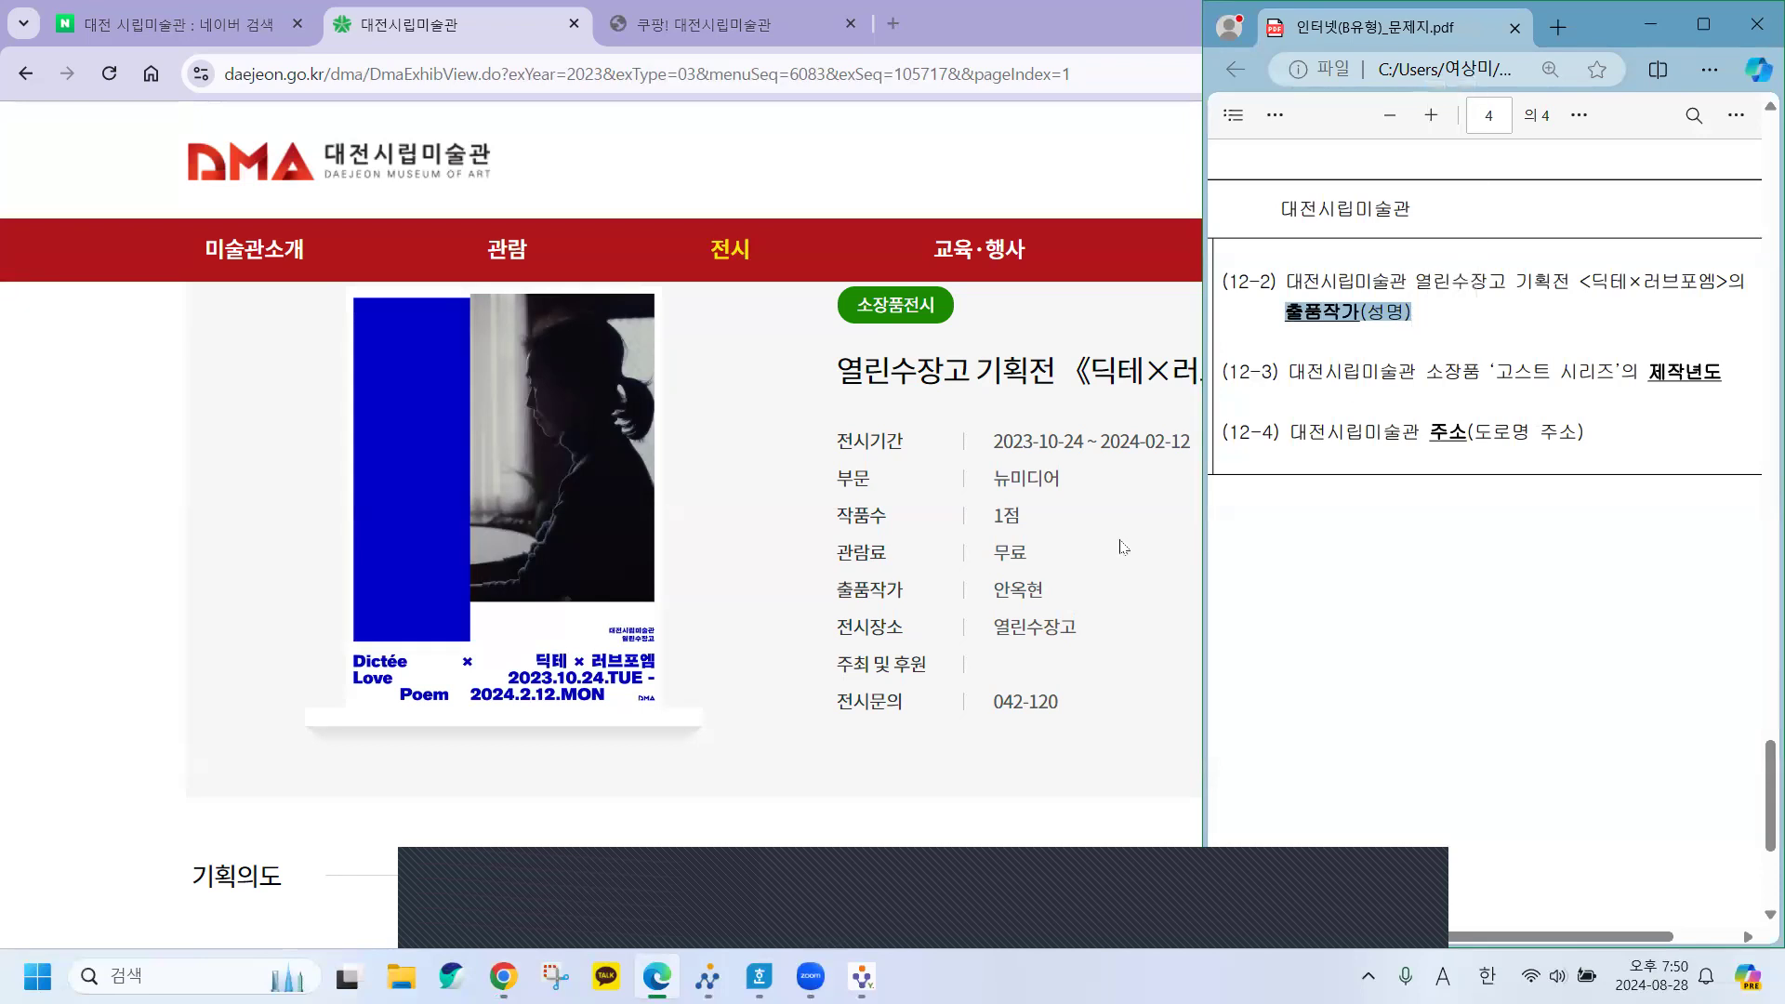
pyautogui.click(995, 595)
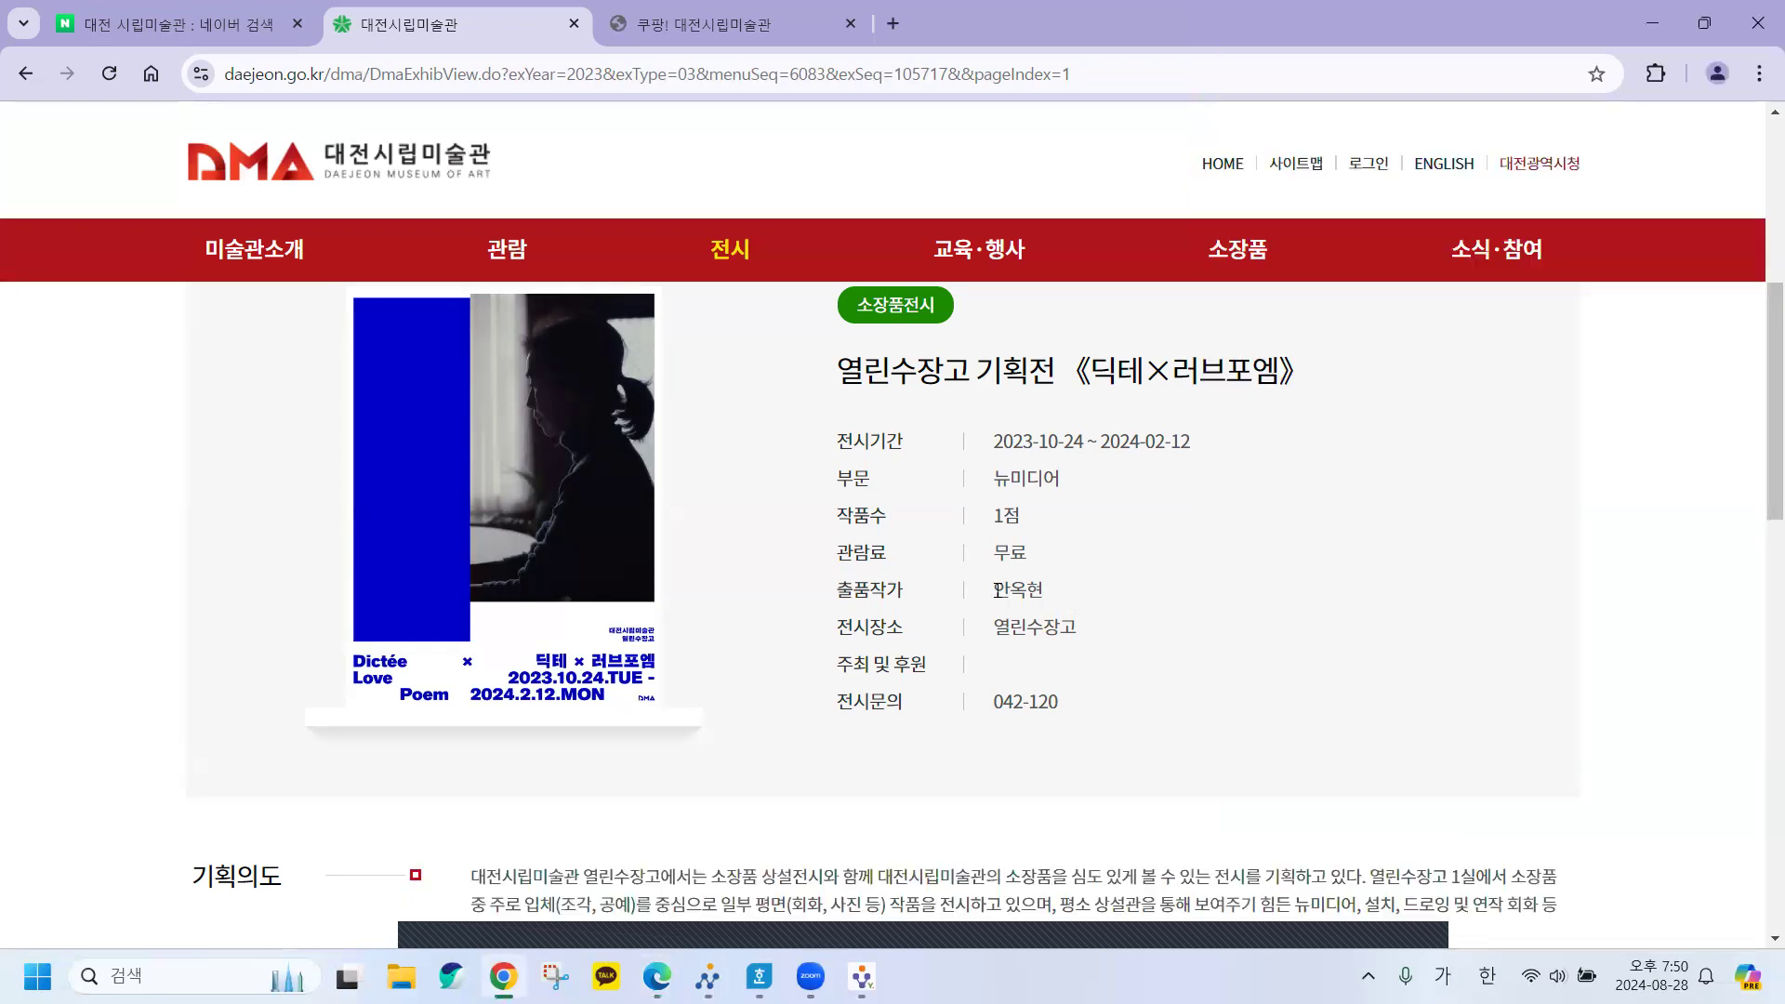
pyautogui.moveTo(997, 589); pyautogui.dragTo(1056, 597)
pyautogui.press('super+c')
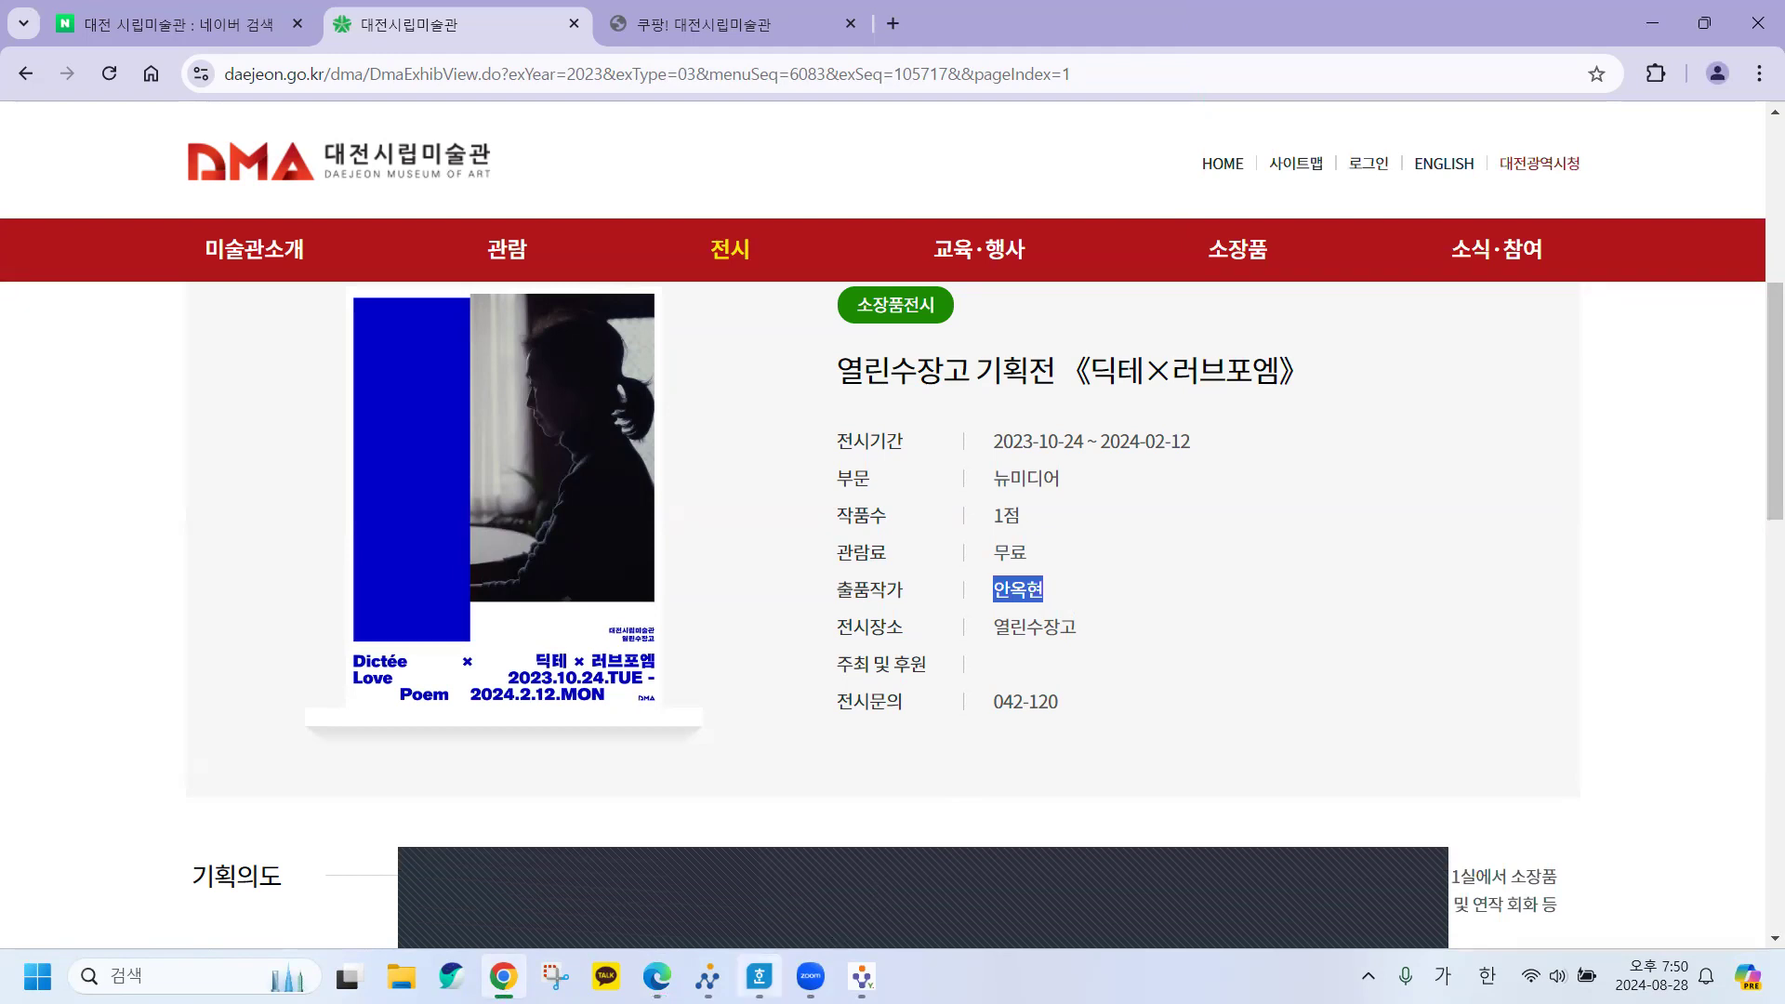
pyautogui.click(760, 976)
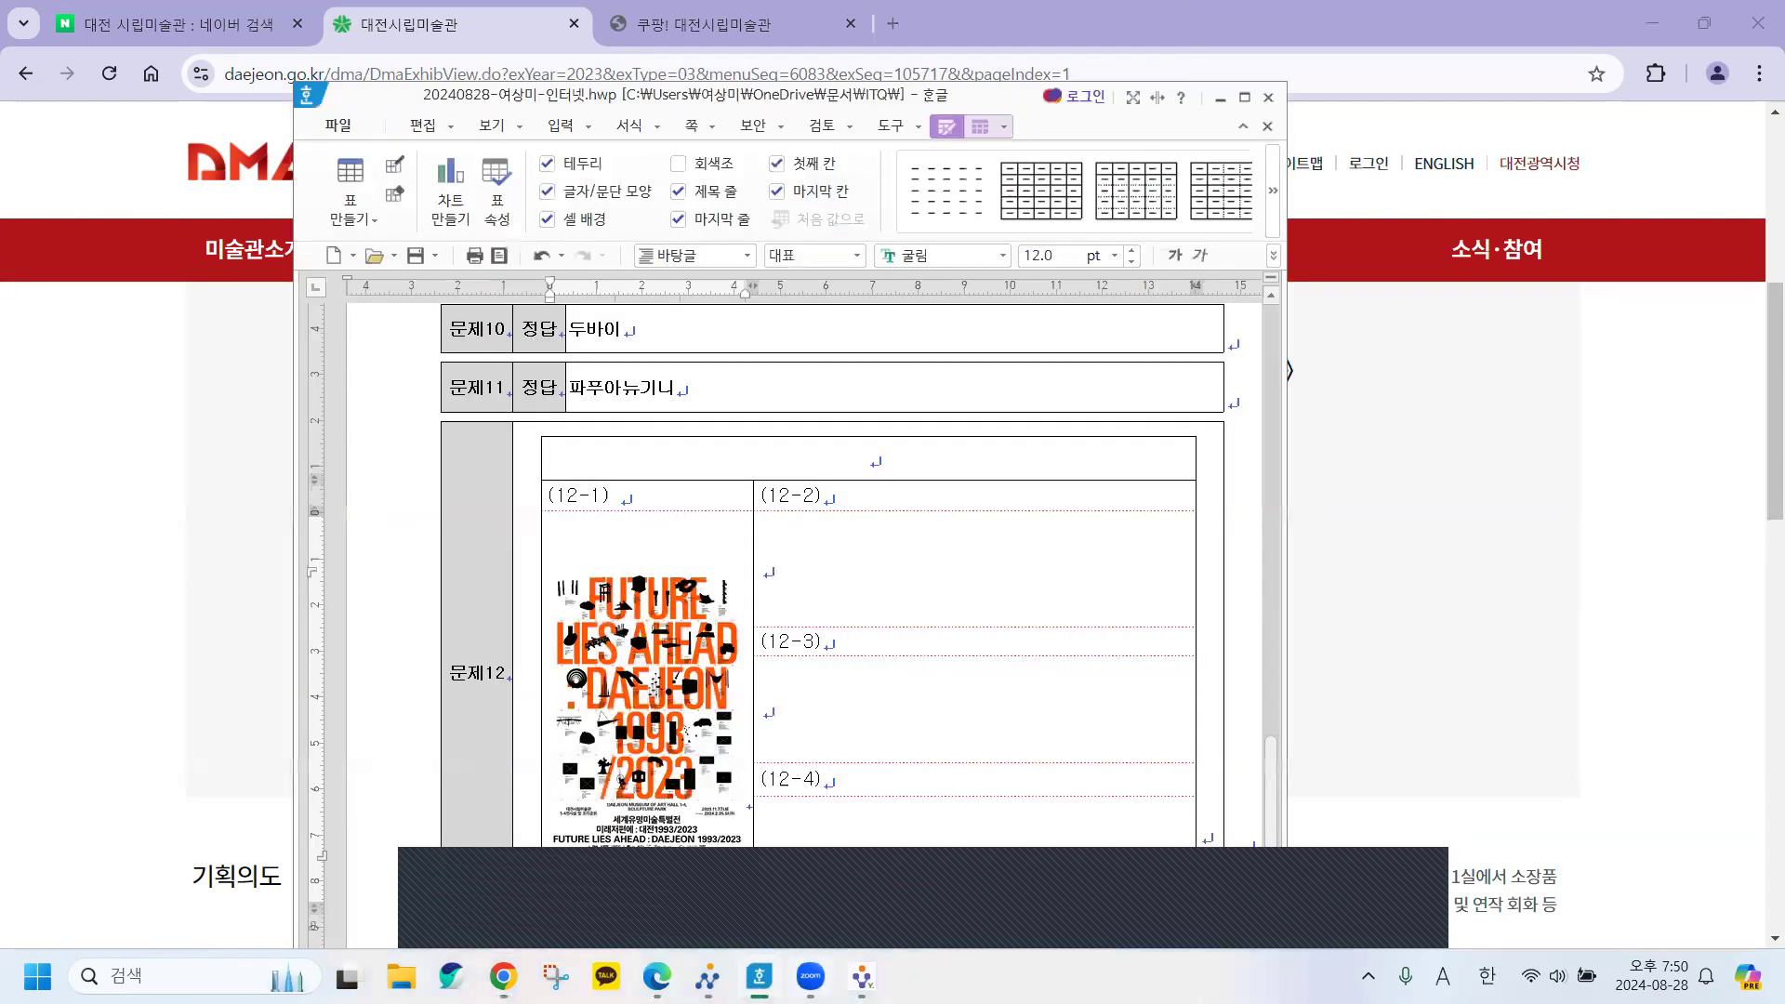
# Paste the artist name 안옥현 as plain text into answer cell (12-2).
pyautogui.click(809, 575)
pyautogui.hotkey('ctrl', 'v')
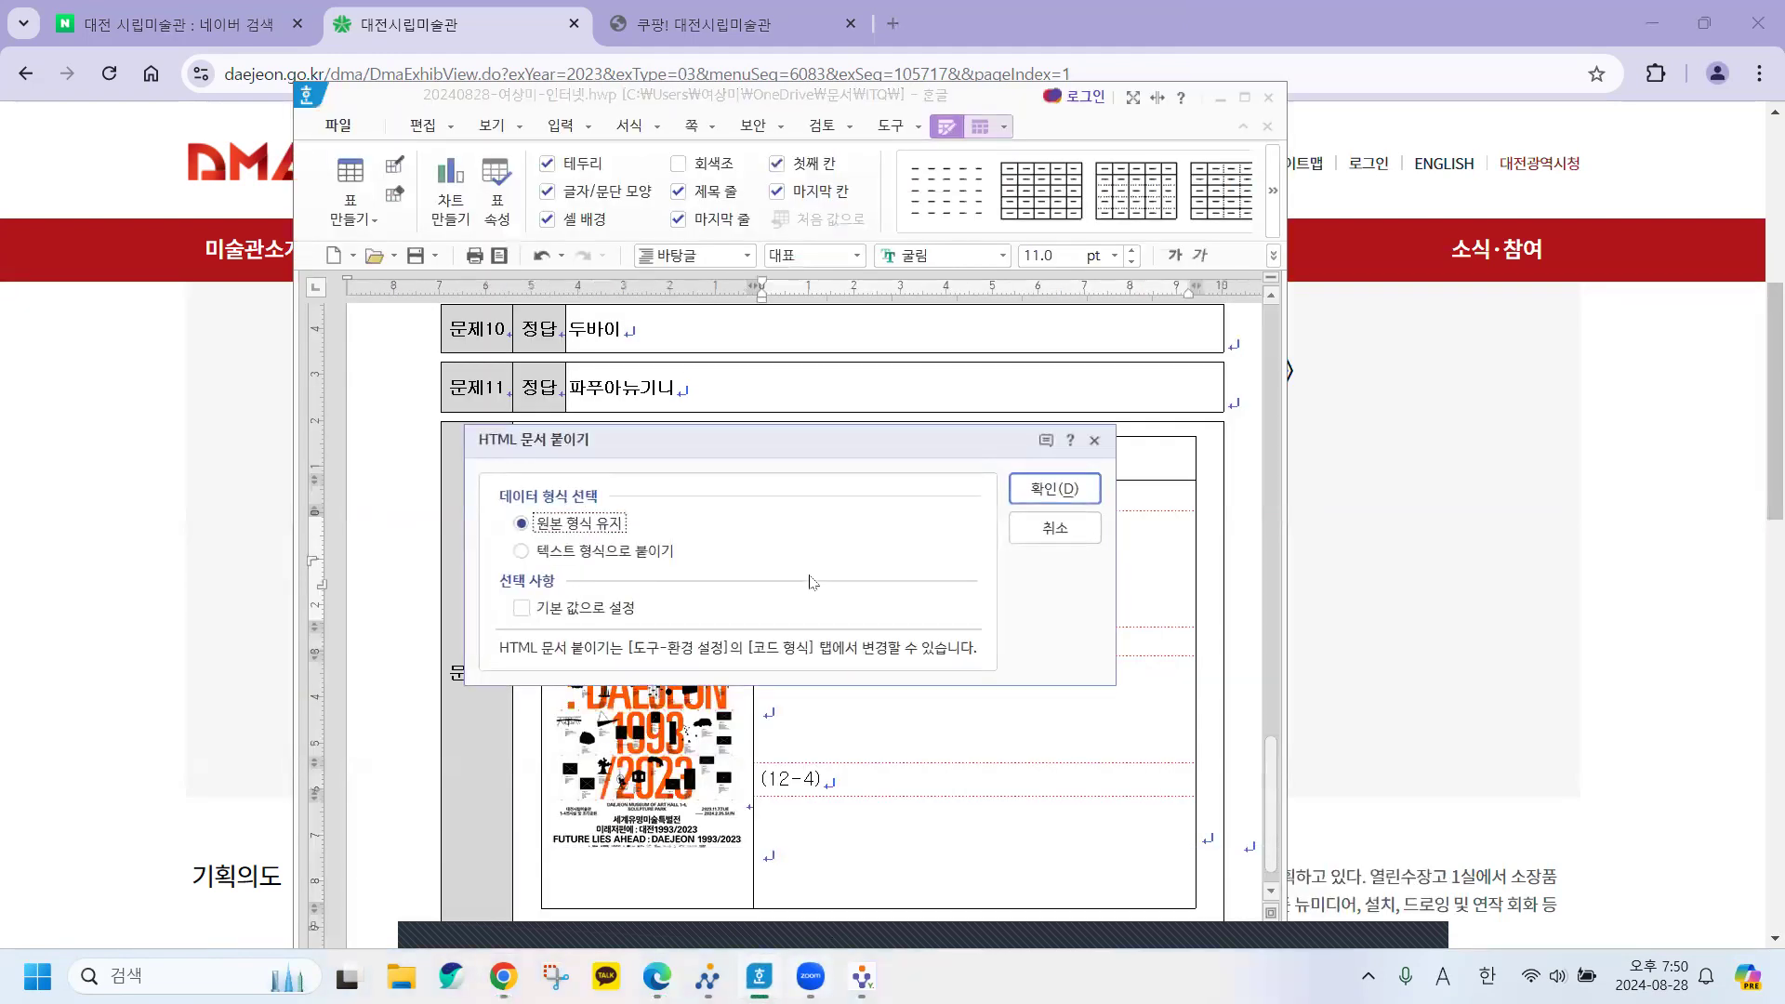
pyautogui.click(600, 550)
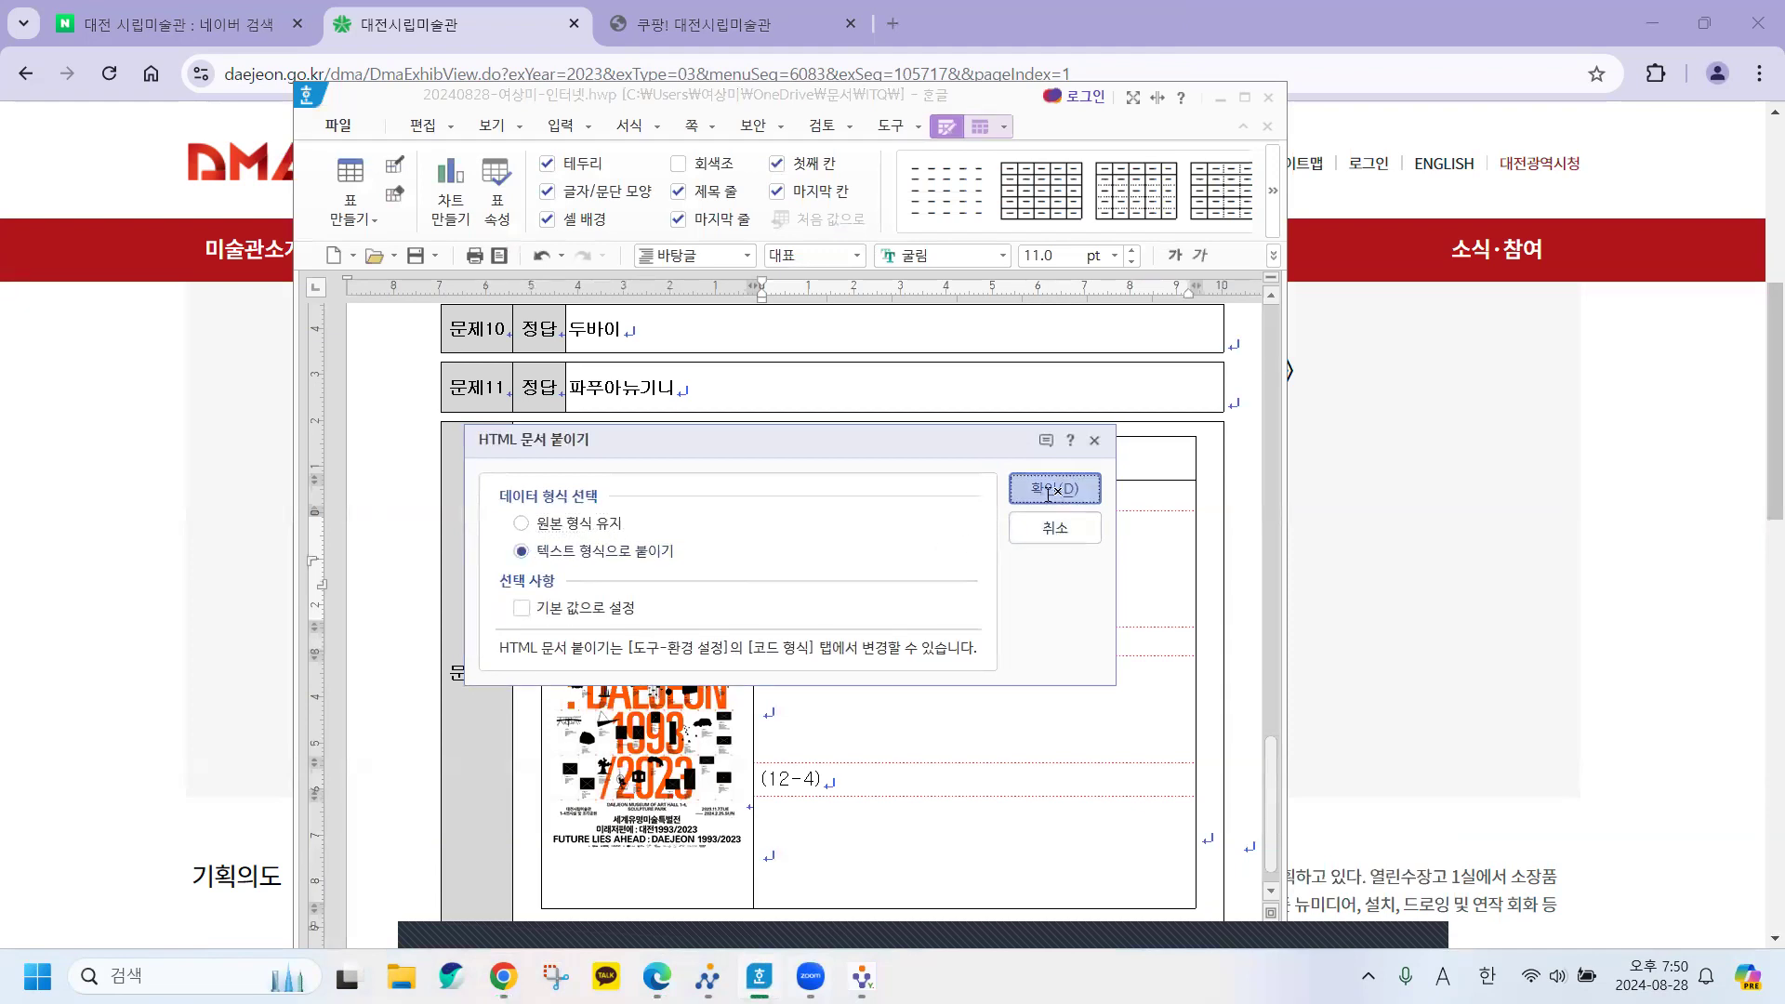
pyautogui.click(1054, 488)
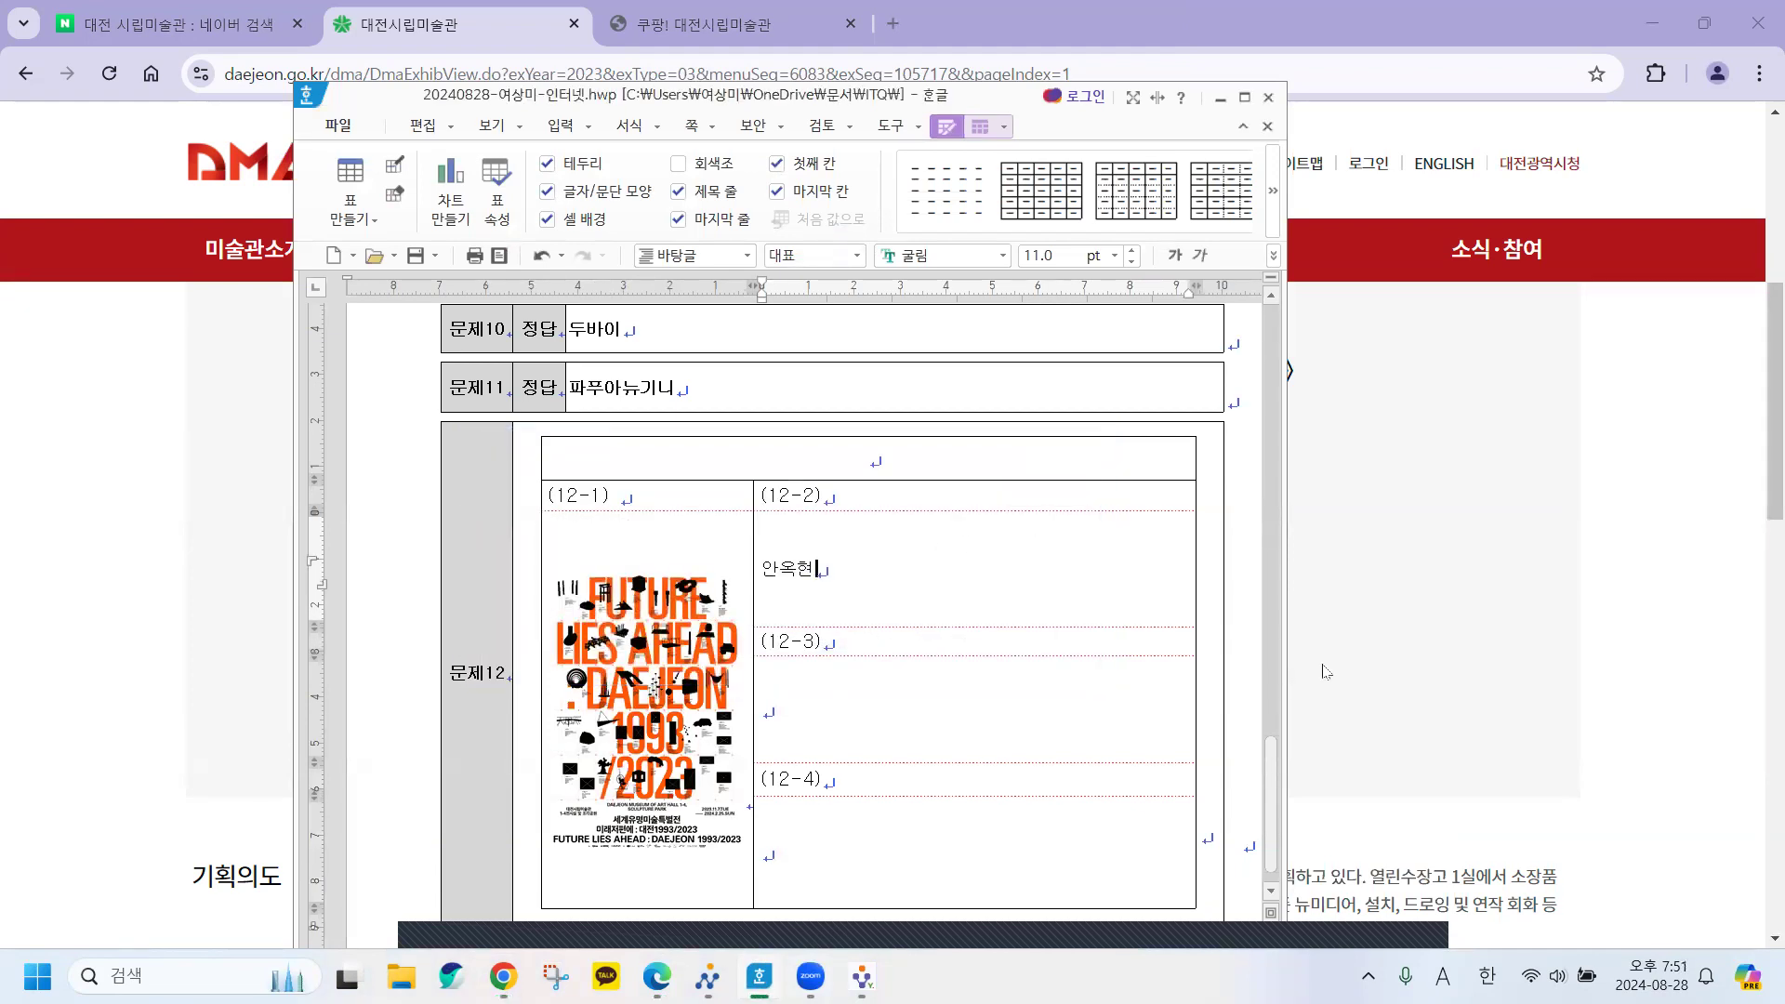
# Move to cell (12-3), then bring up the museum page and the question sheet PDF.
pyautogui.click(977, 707)
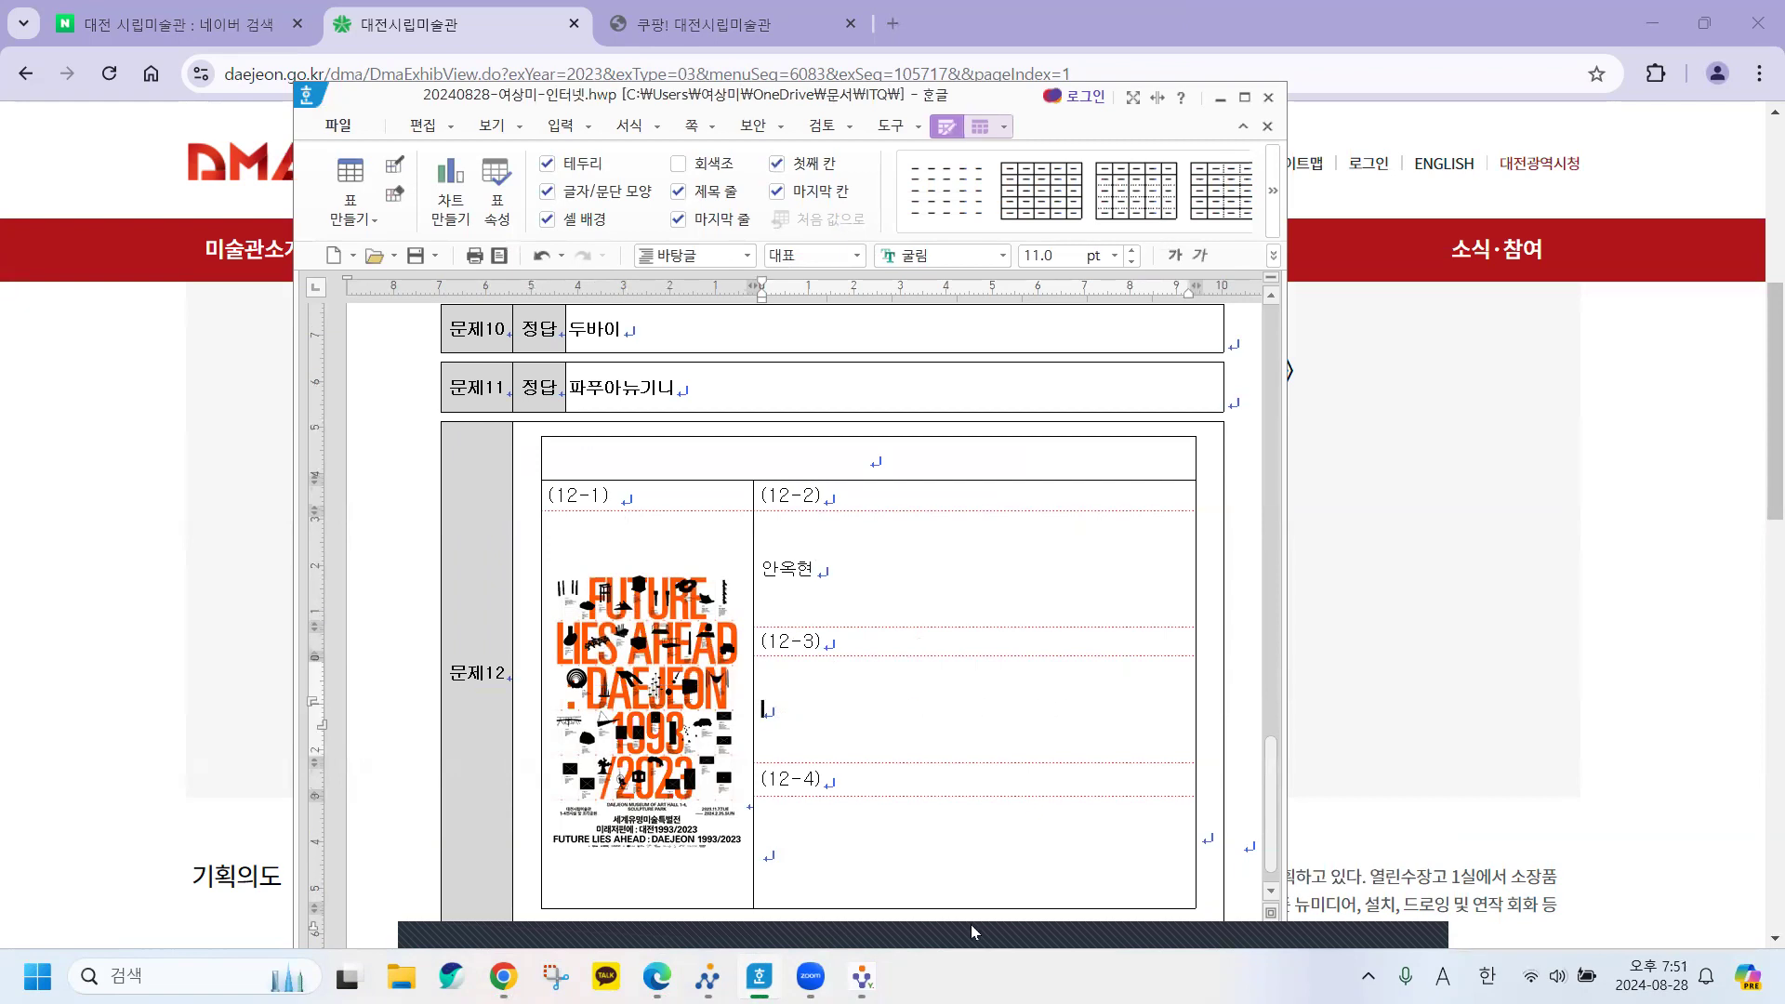
pyautogui.moveTo(759, 976)
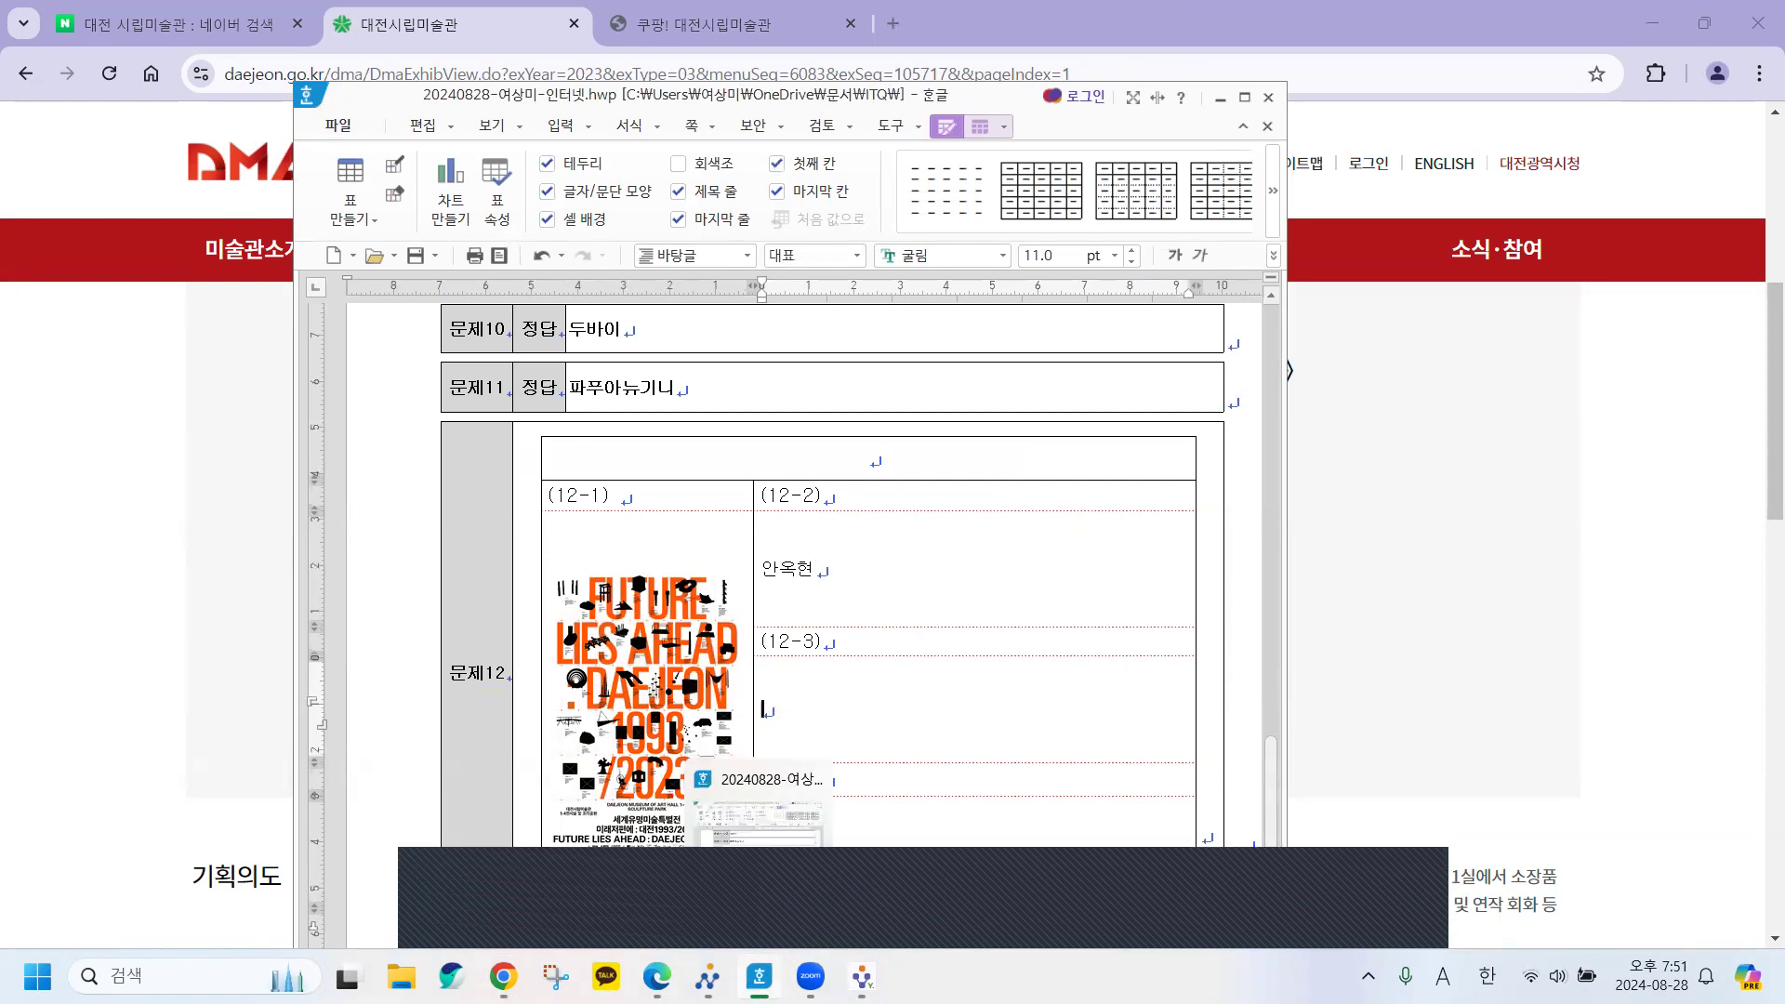
pyautogui.click(760, 976)
pyautogui.click(657, 976)
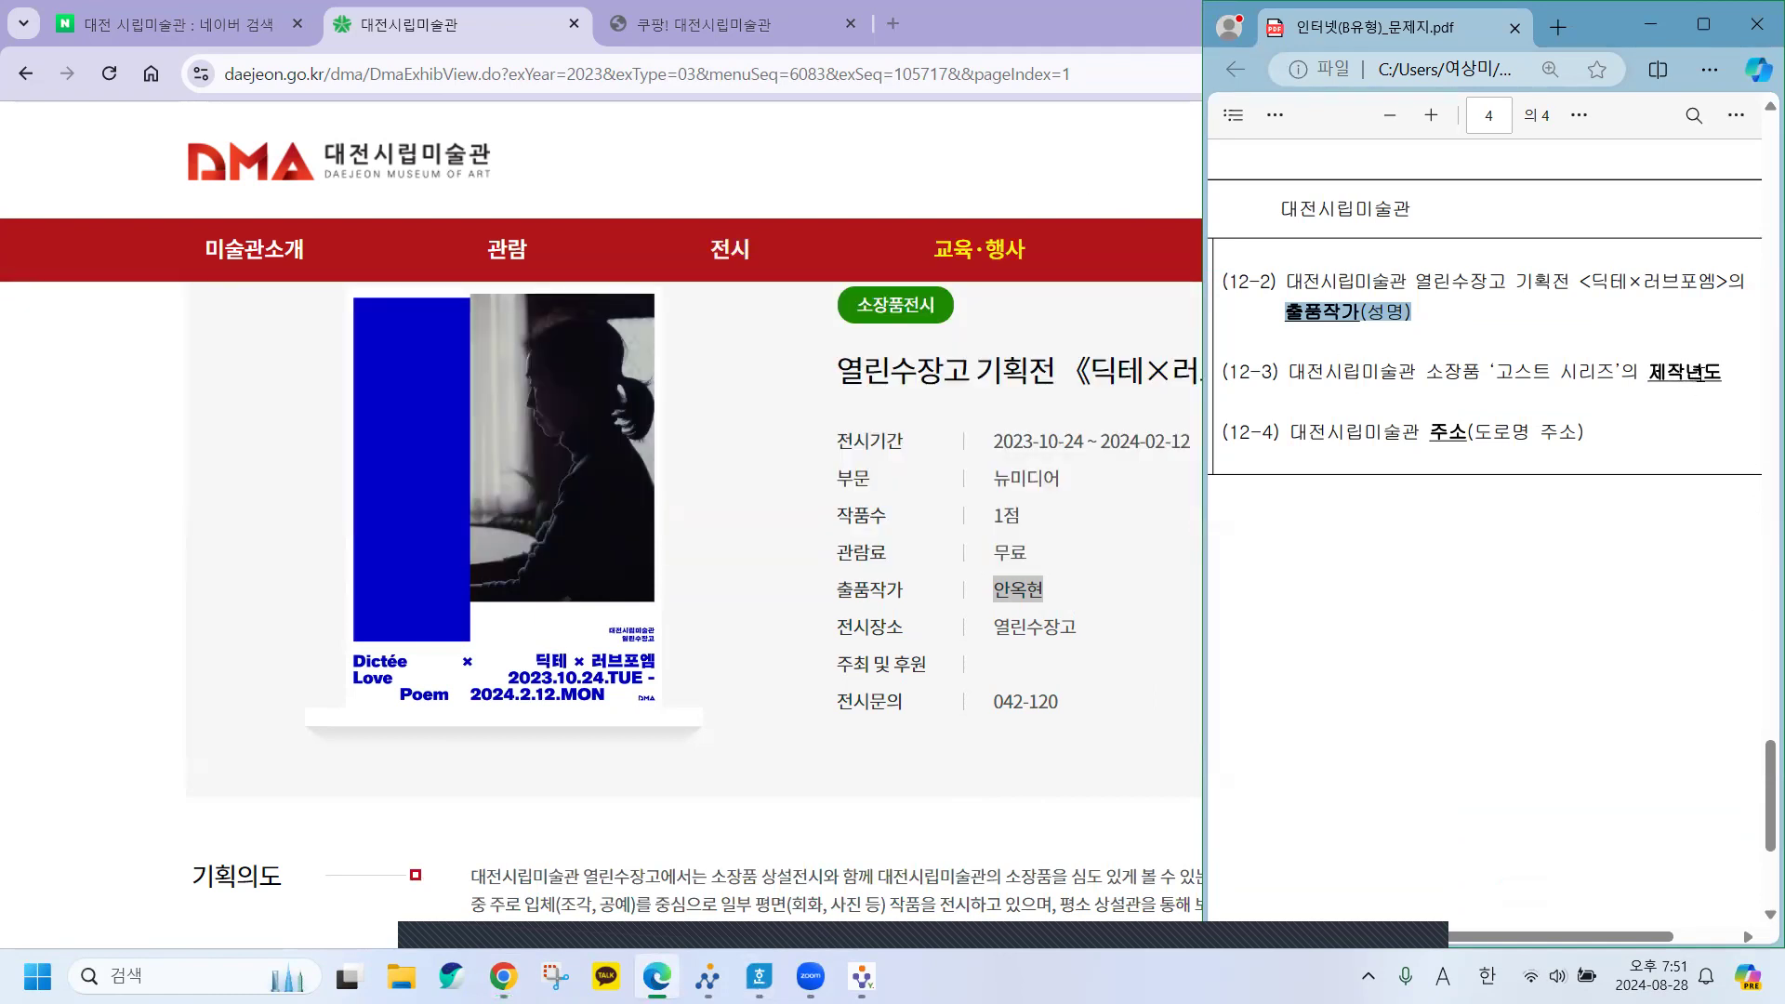
# Search the museum's collection for 고스트 시리즈.
pyautogui.click(991, 171)
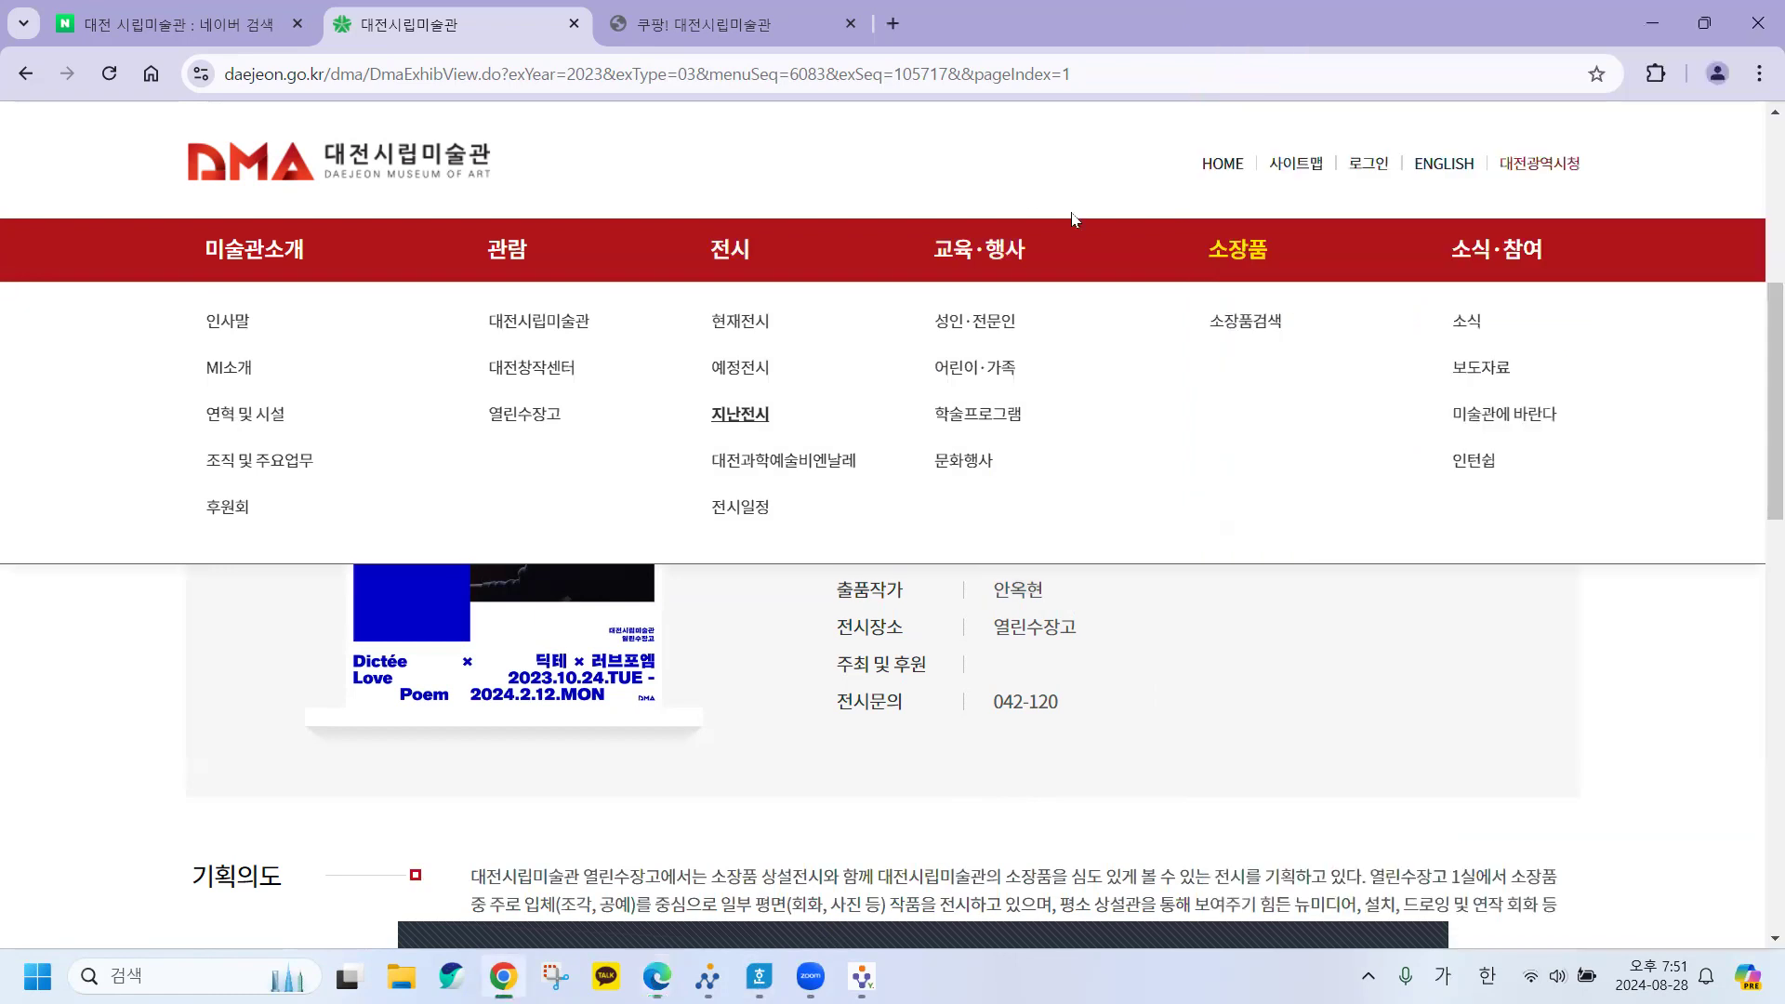
pyautogui.click(1247, 322)
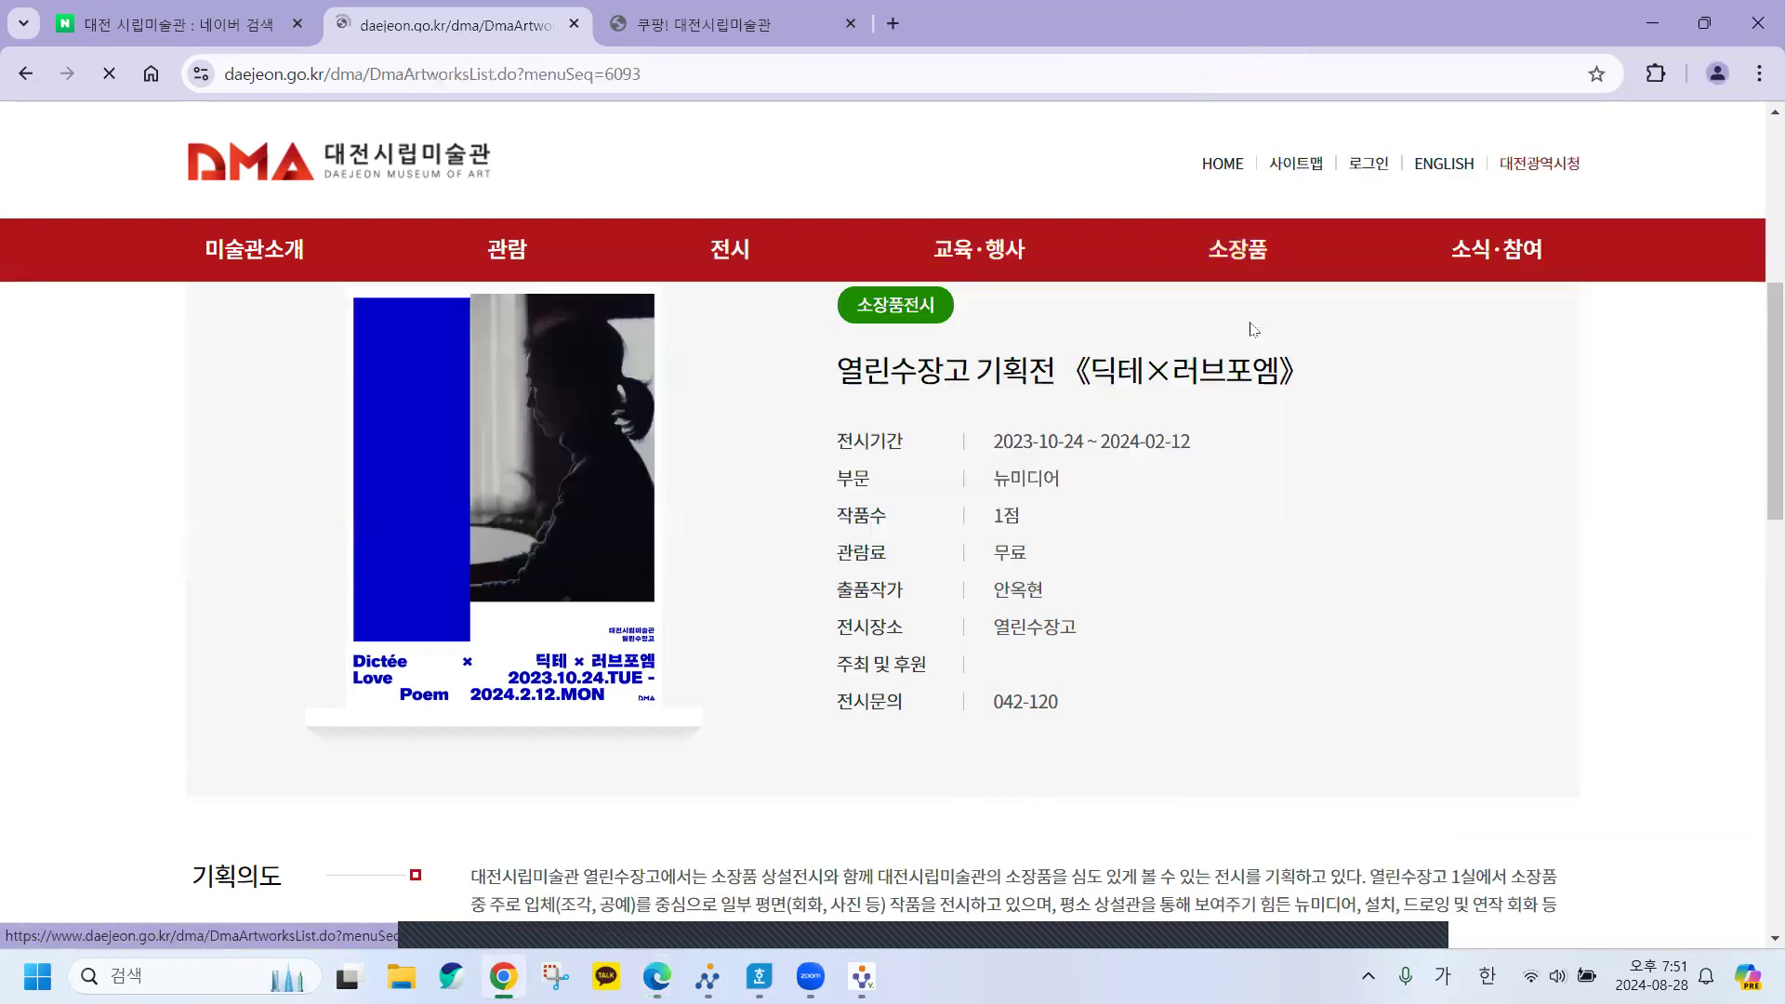
pyautogui.scroll(-4, 1013, 632)
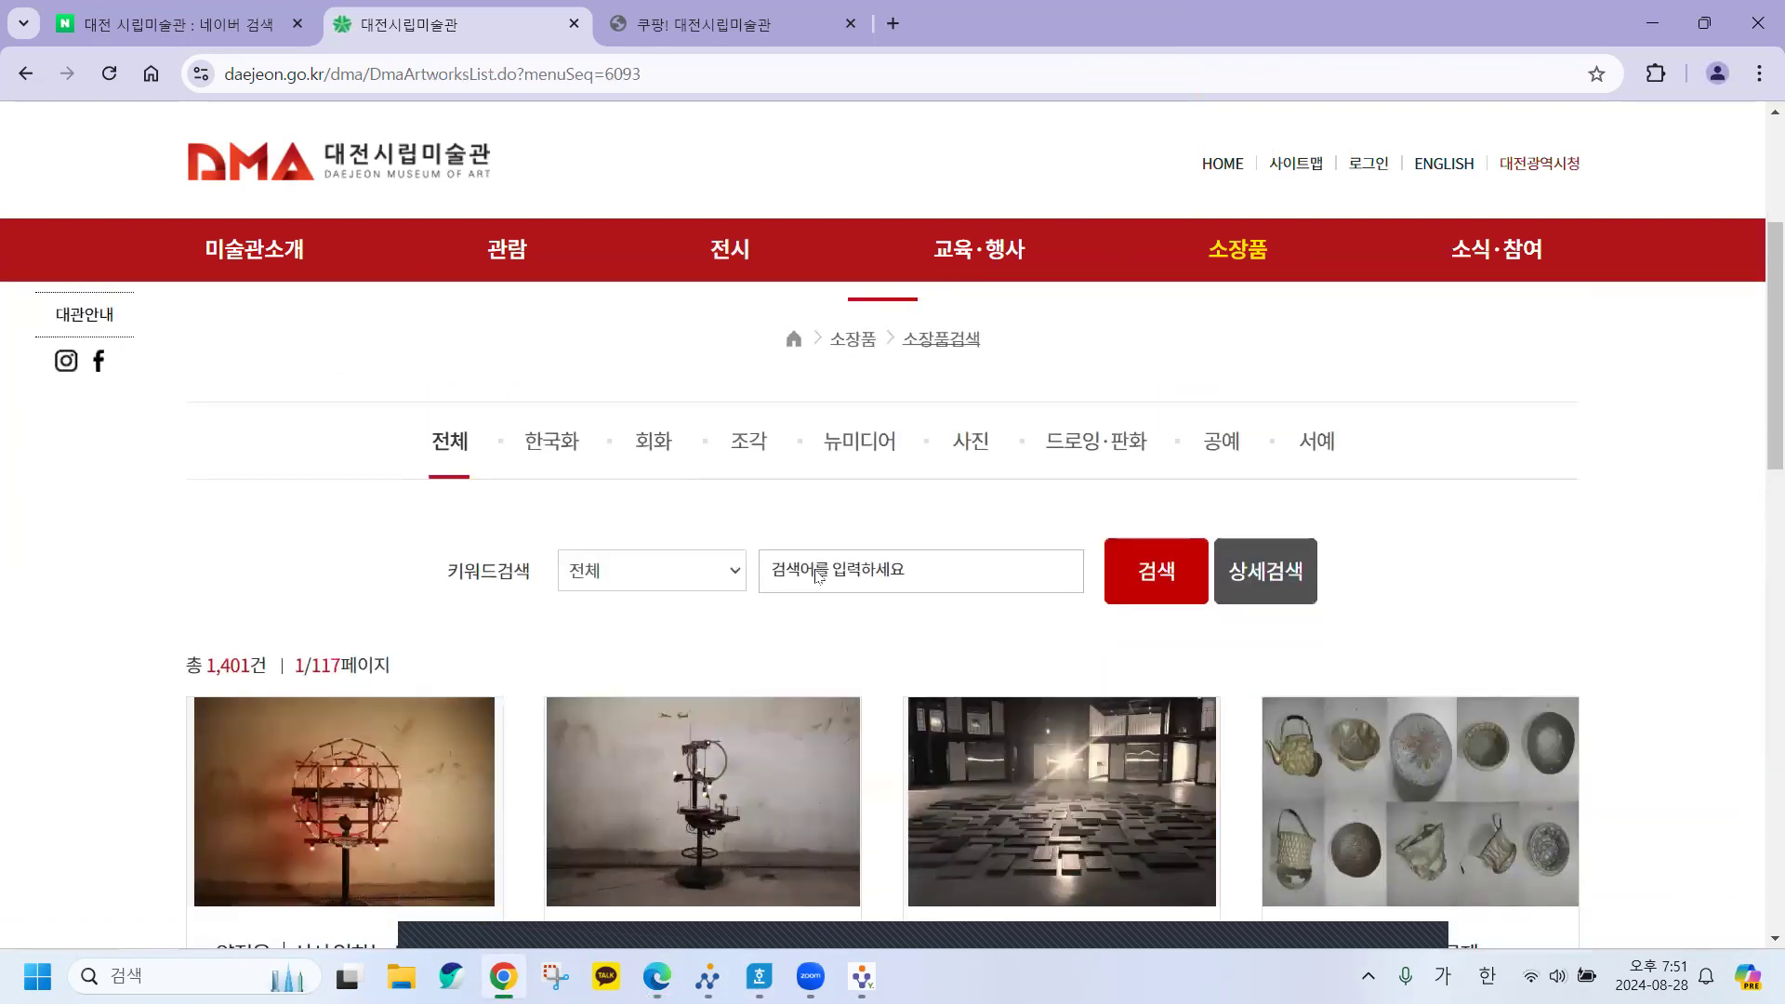
pyautogui.click(815, 569)
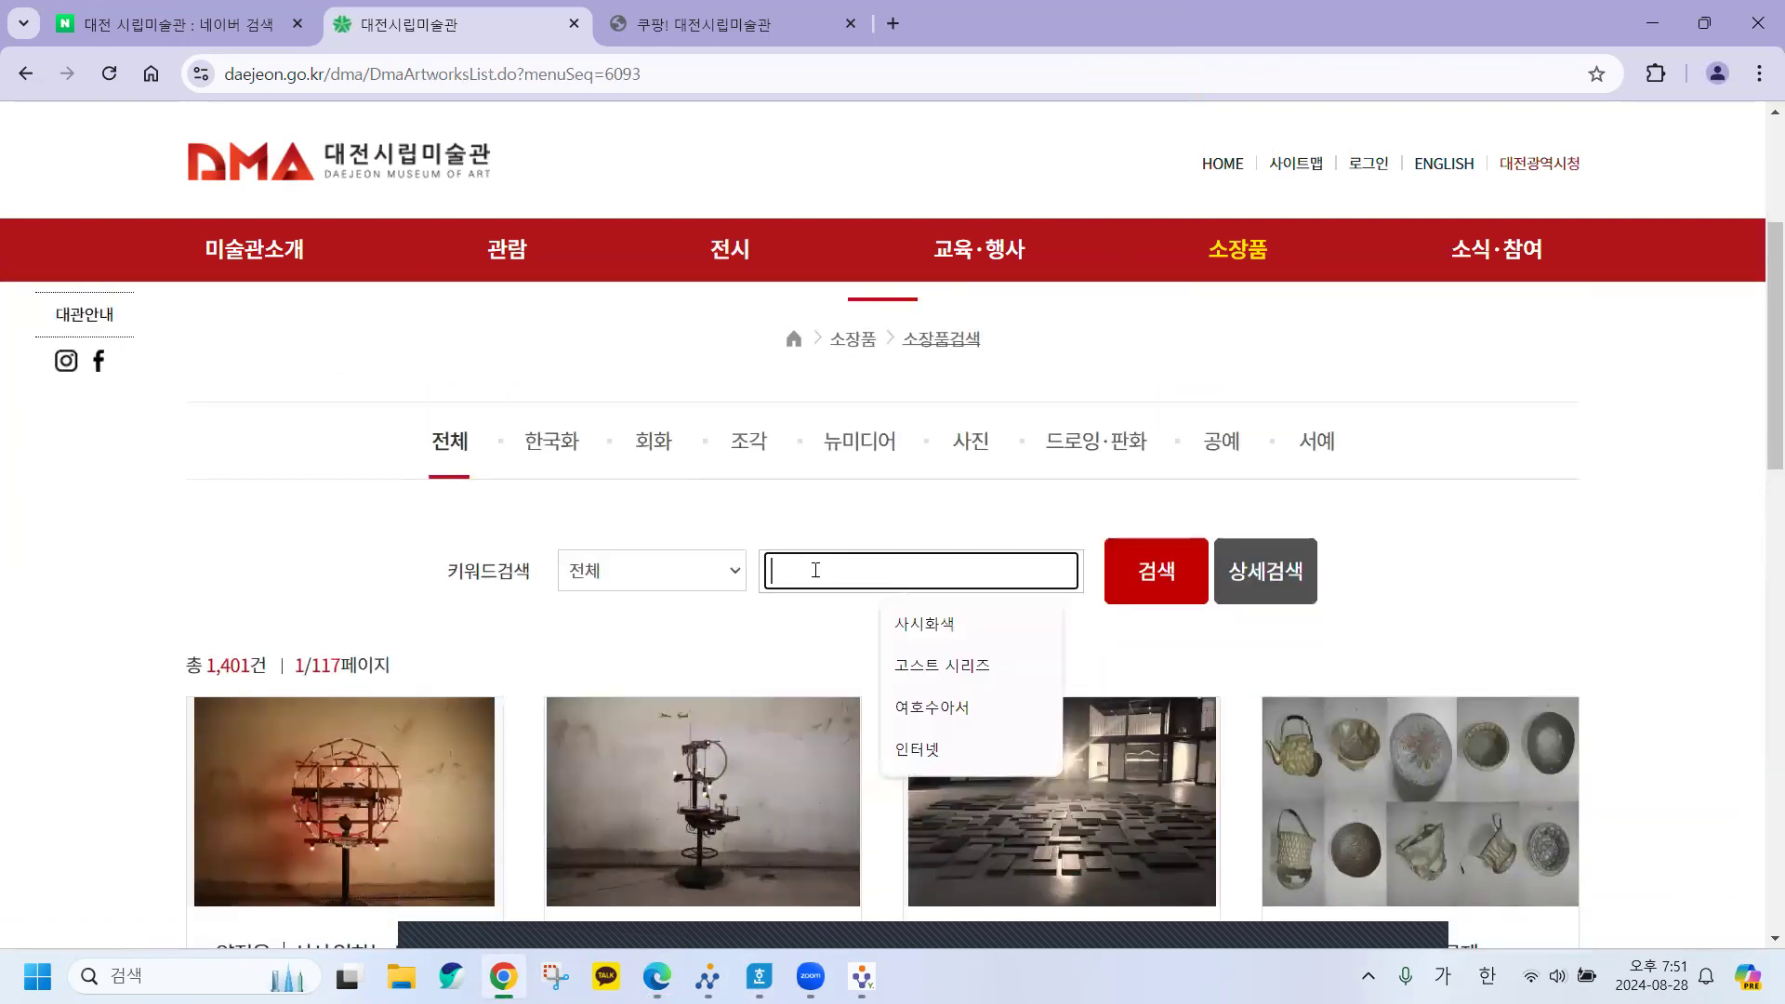
pyautogui.click(959, 669)
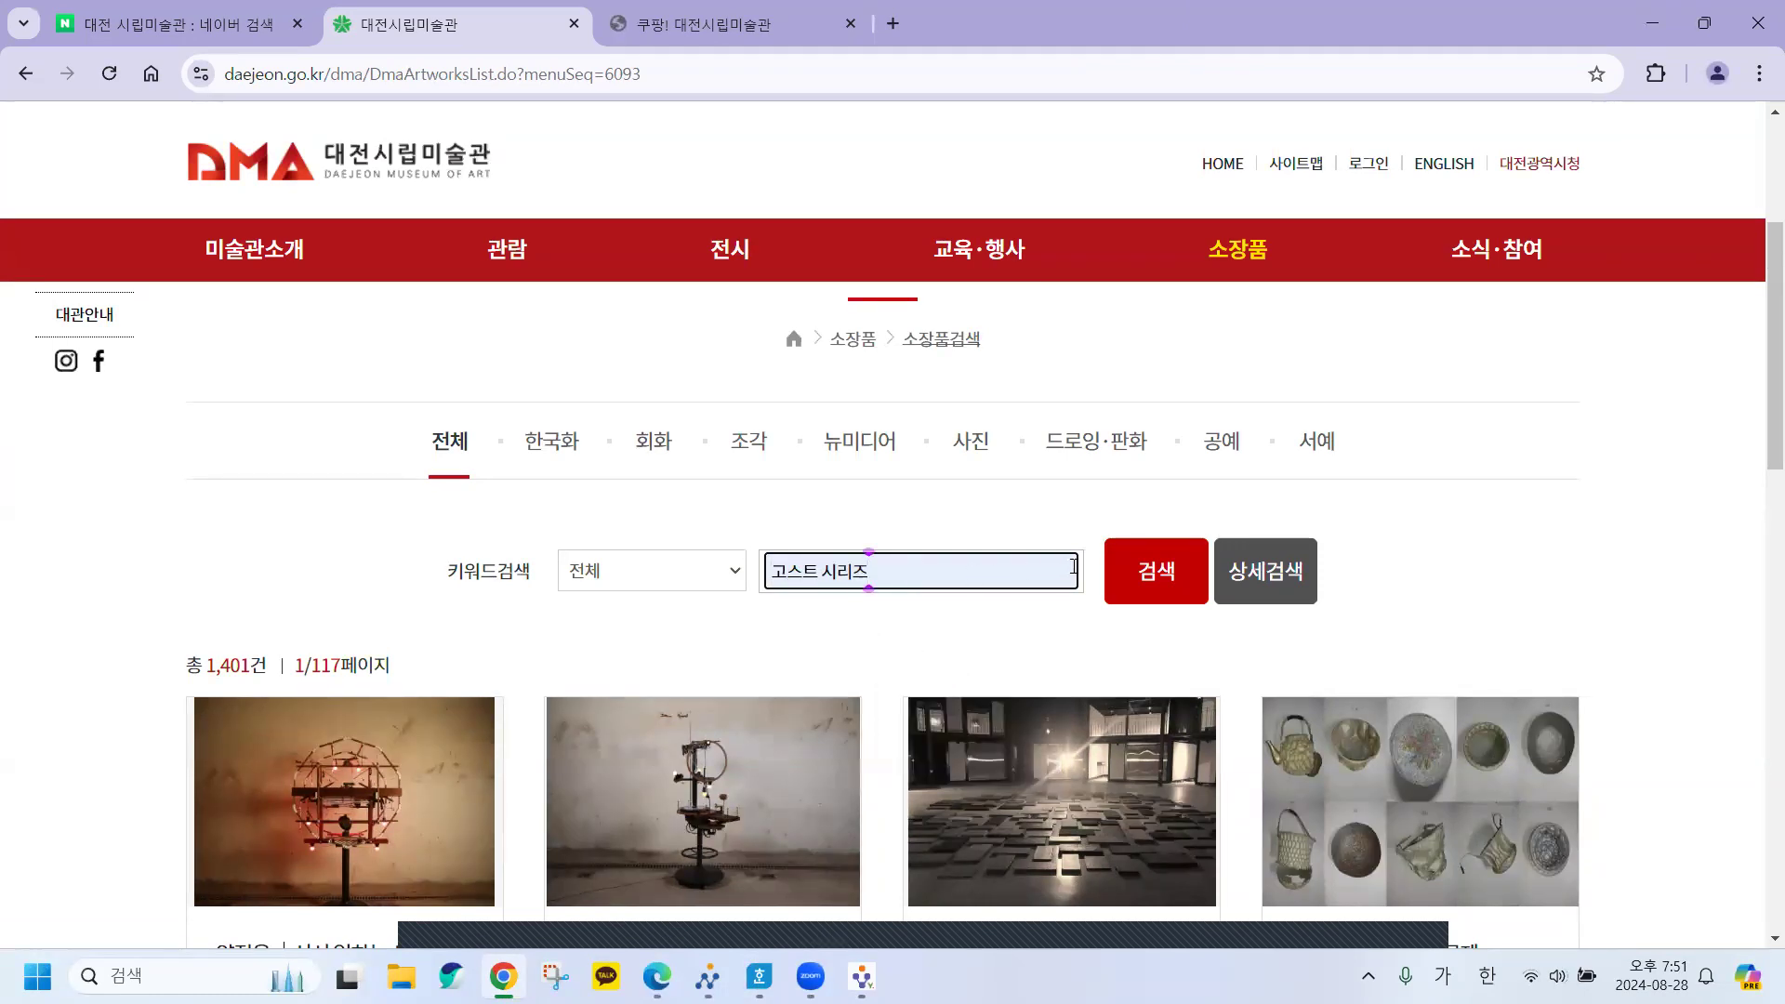
pyautogui.click(1138, 581)
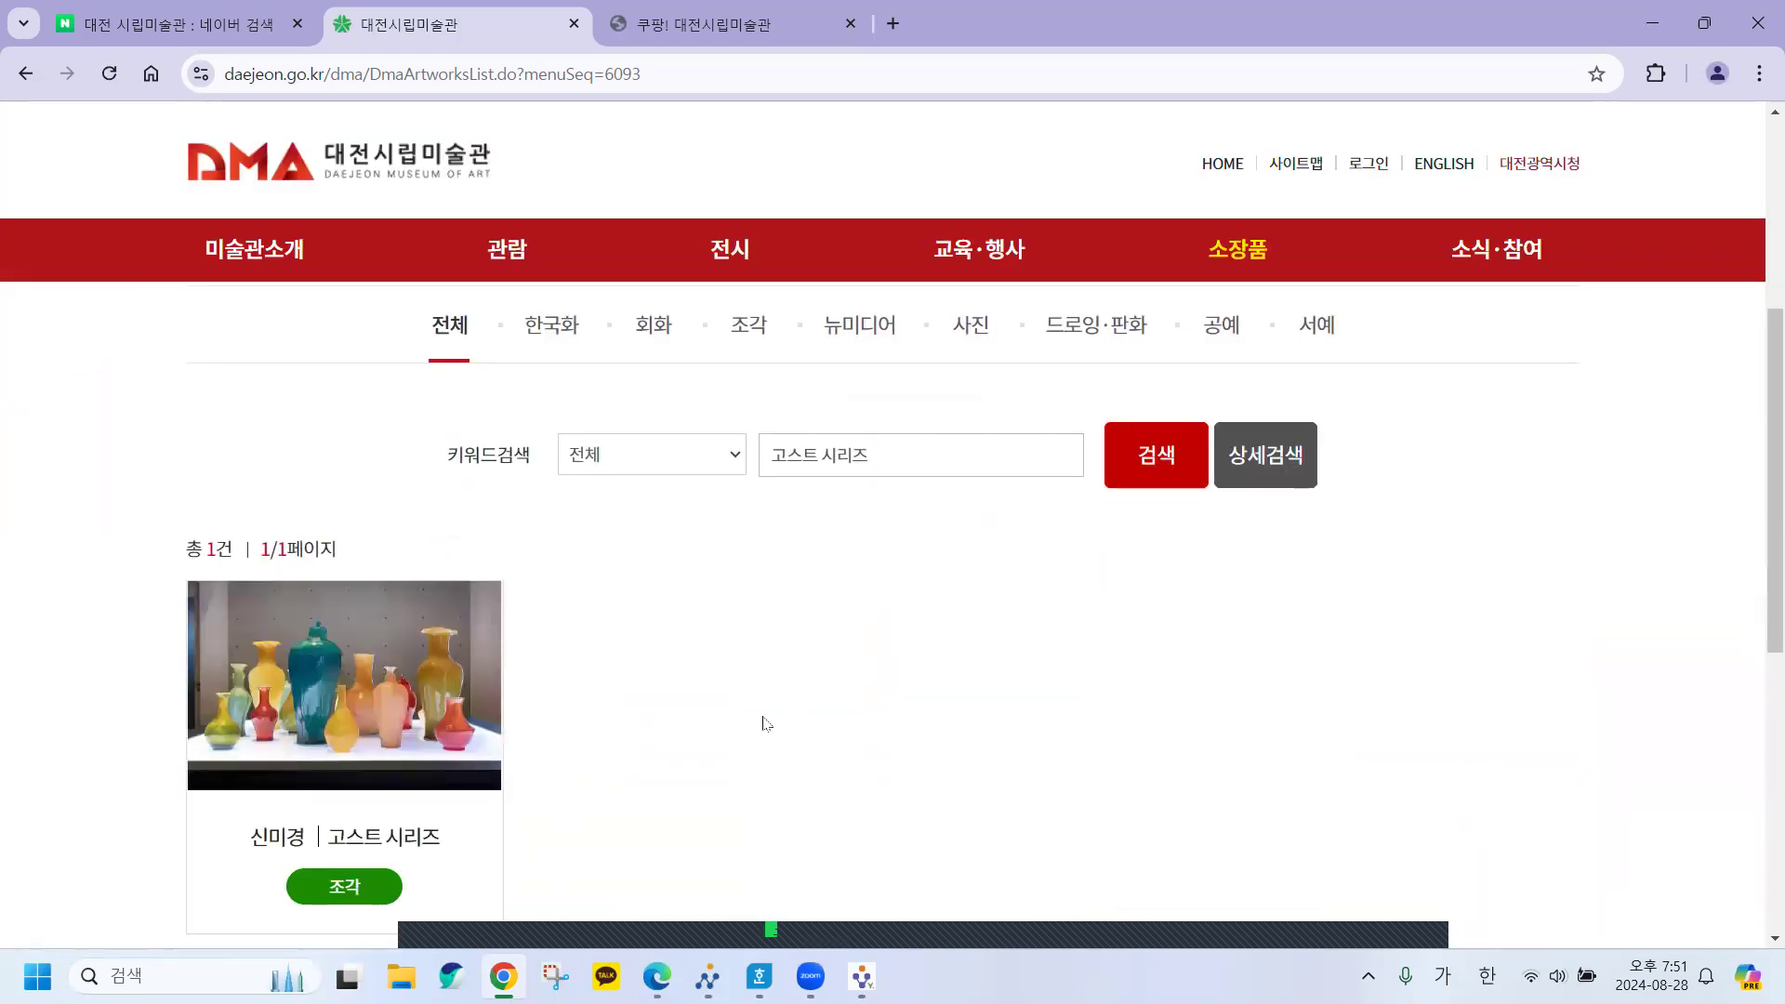
# Open the 고스트 시리즈 record and select its production year 2007.
pyautogui.scroll(-2, 766, 723)
pyautogui.moveTo(341, 509)
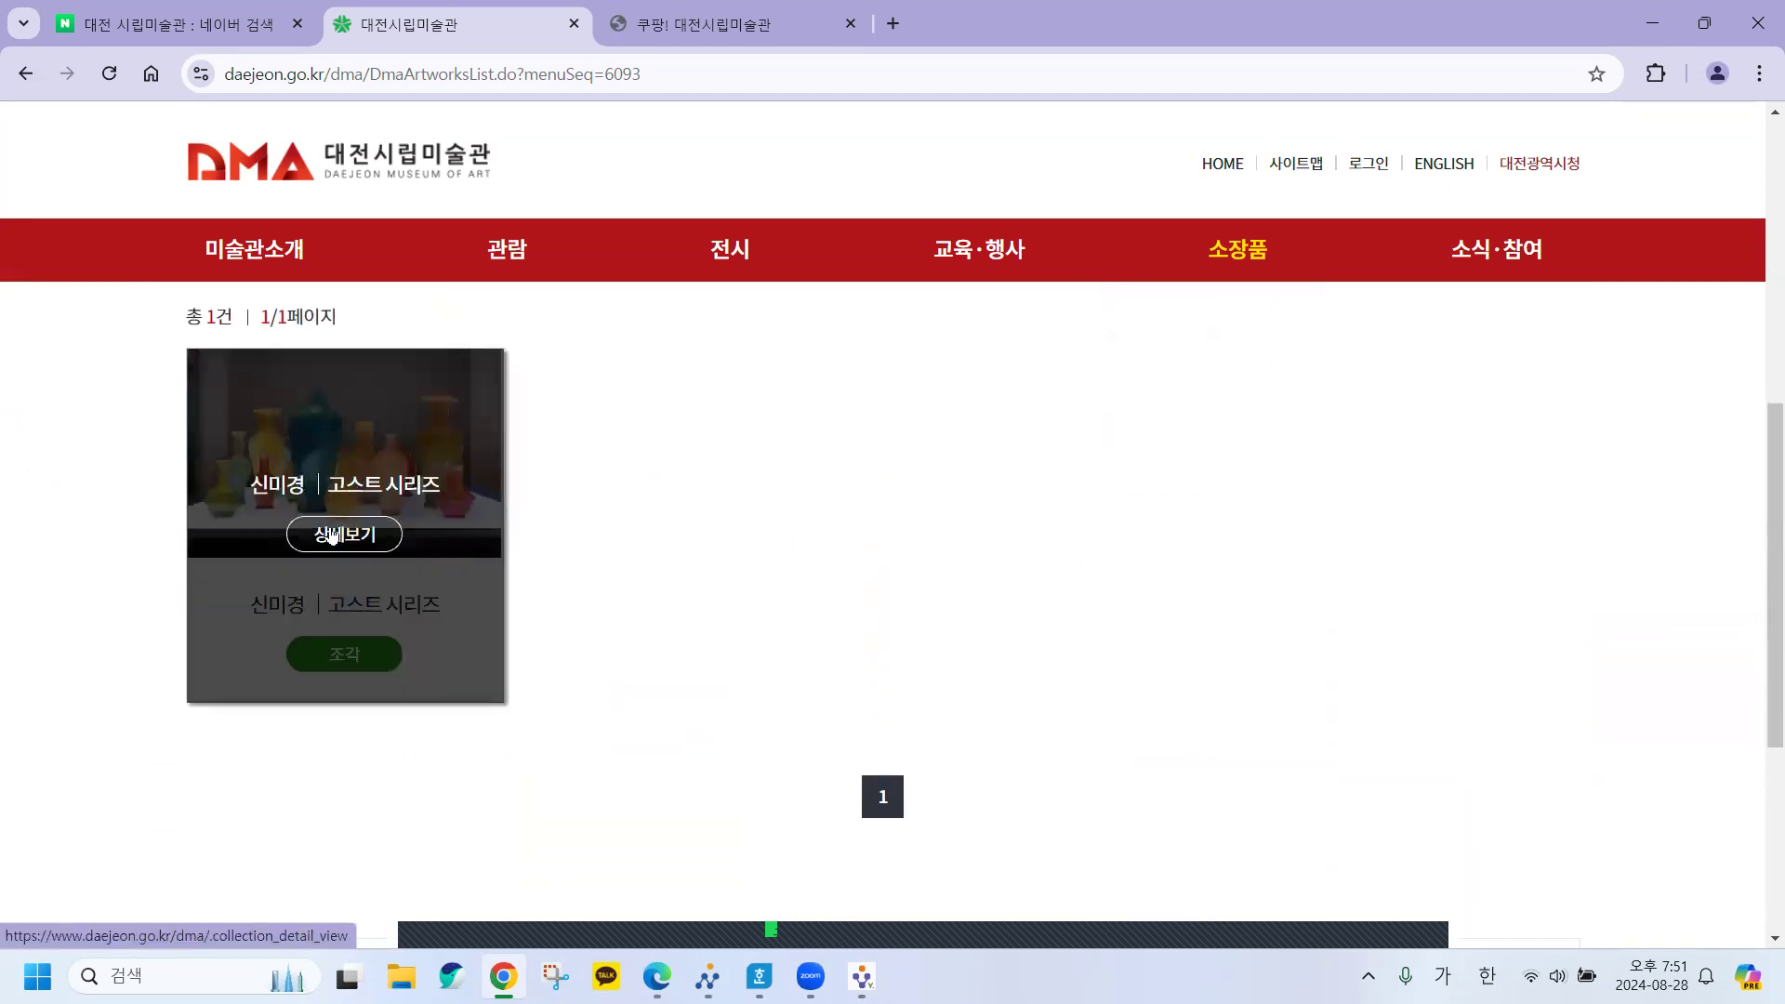
pyautogui.click(330, 536)
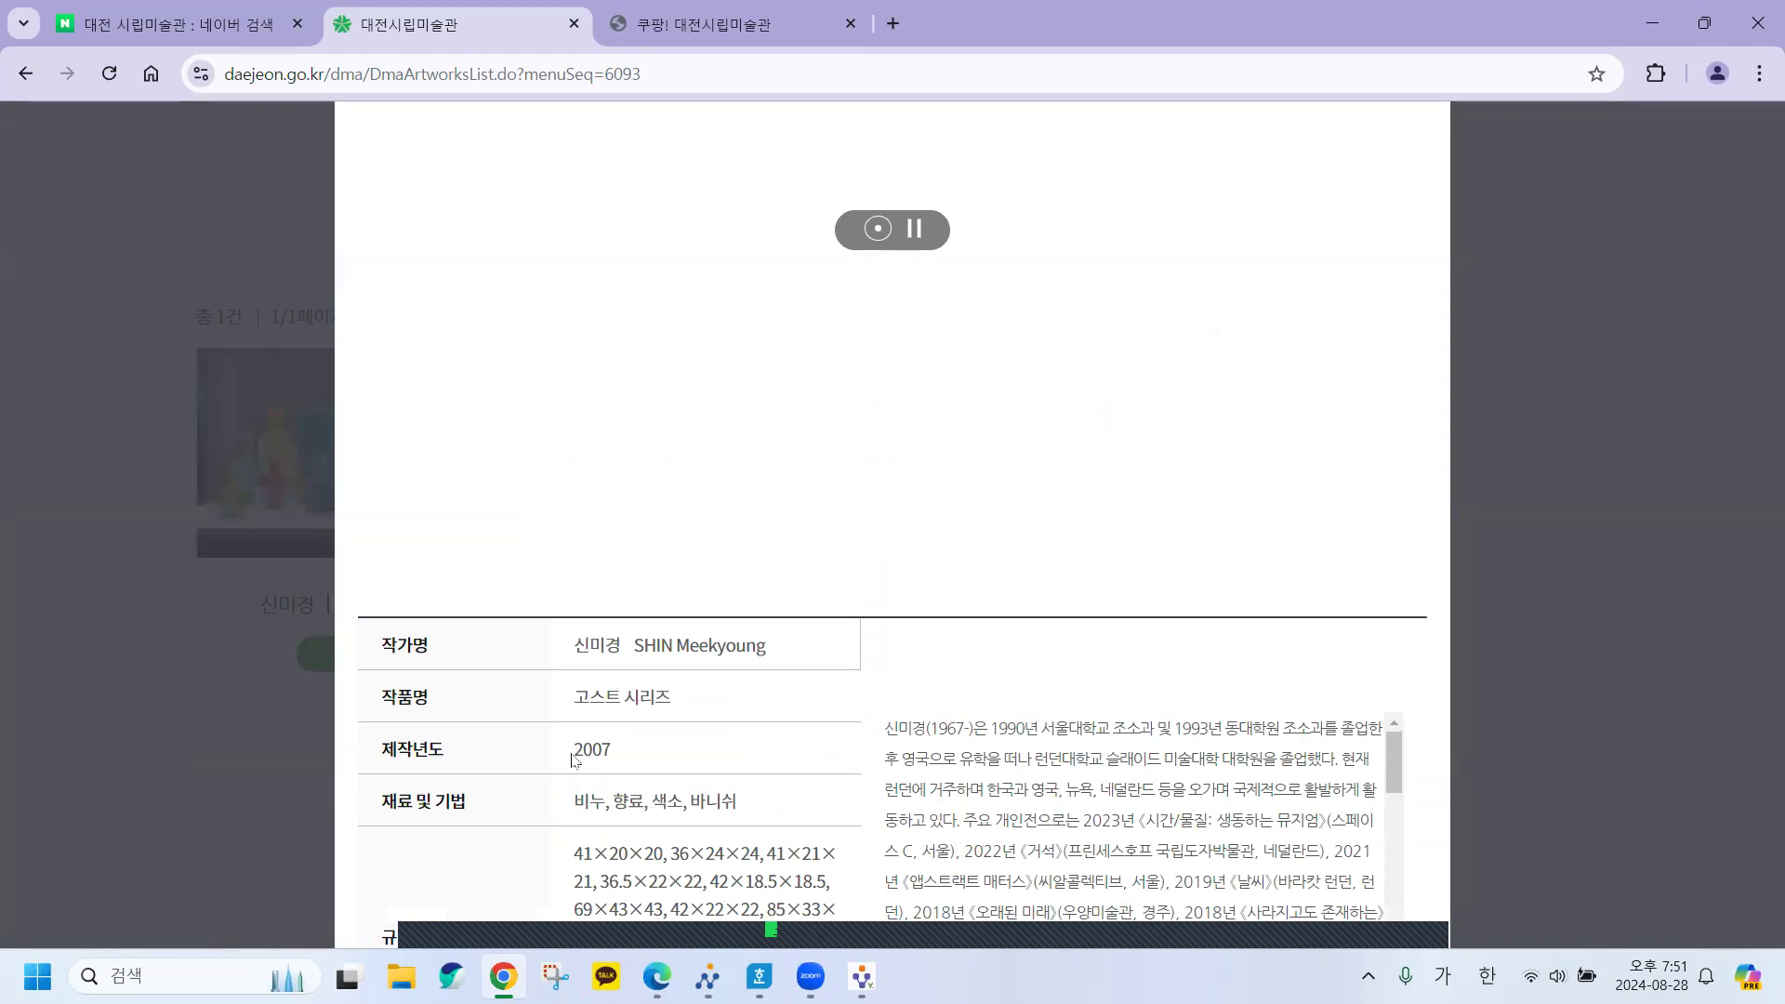
pyautogui.doubleClick(601, 757)
pyautogui.press('super+c')
# Paste 2007 as plain text into answer cell (12-3), then return to the museum website.
pyautogui.click(760, 977)
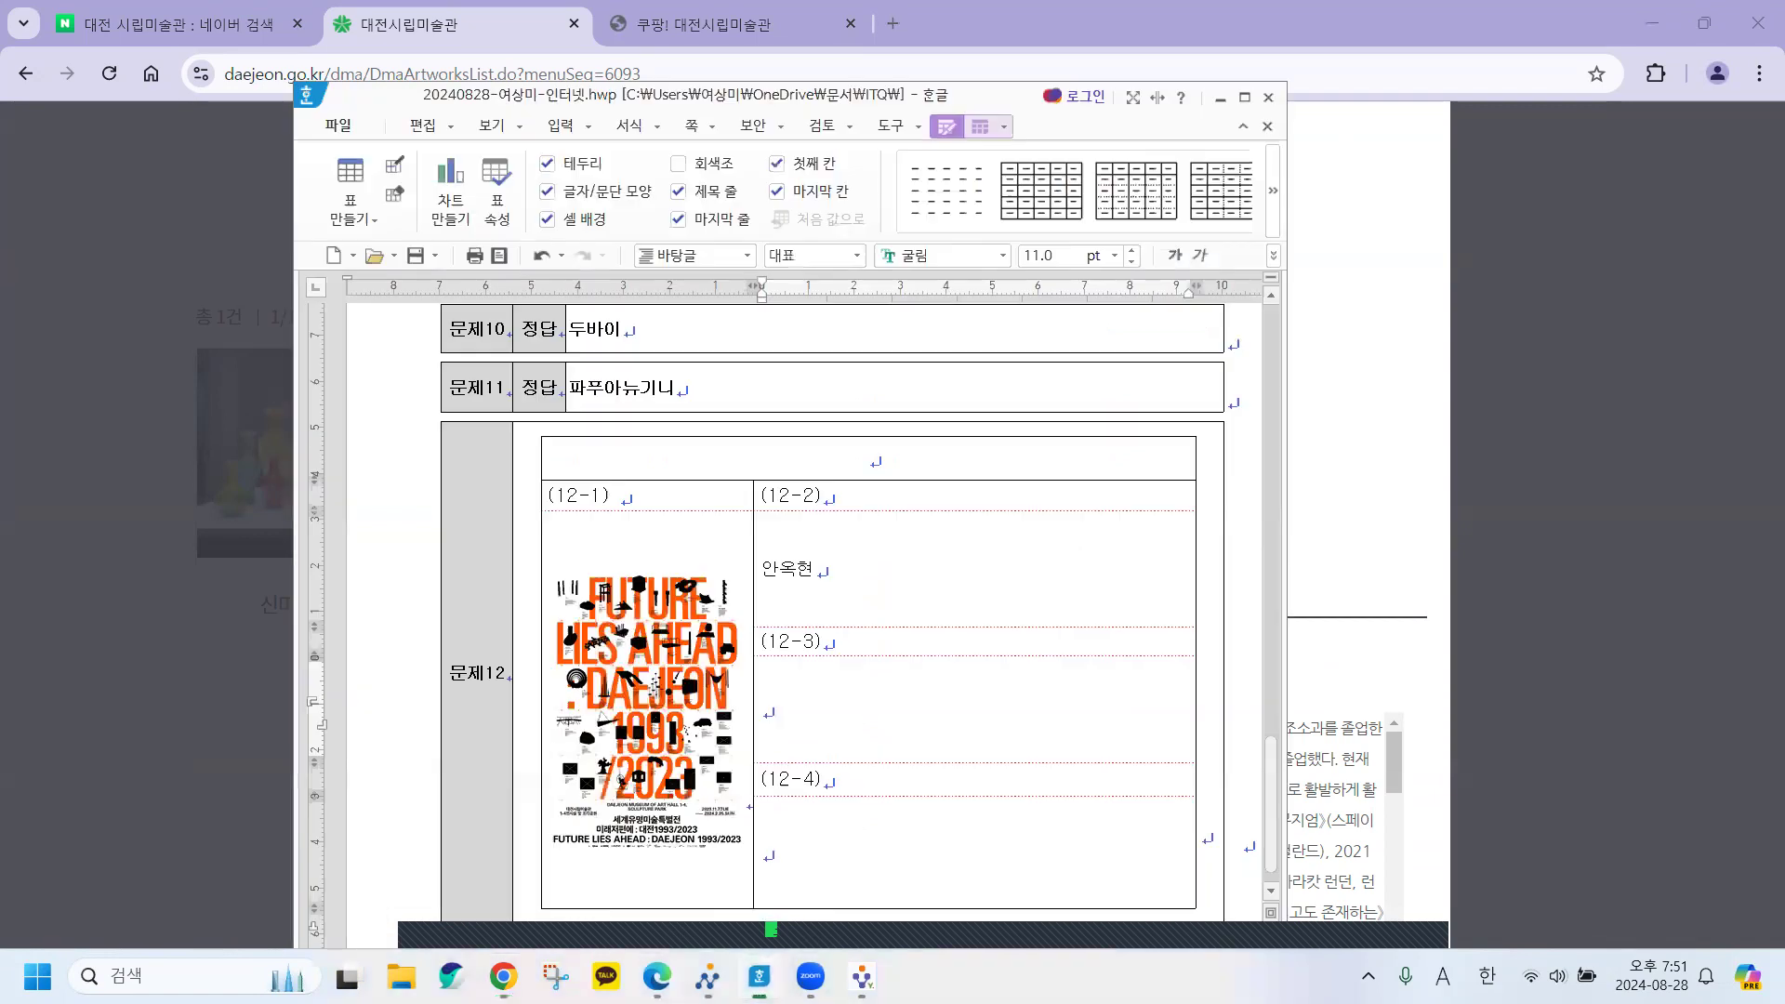
pyautogui.click(769, 710)
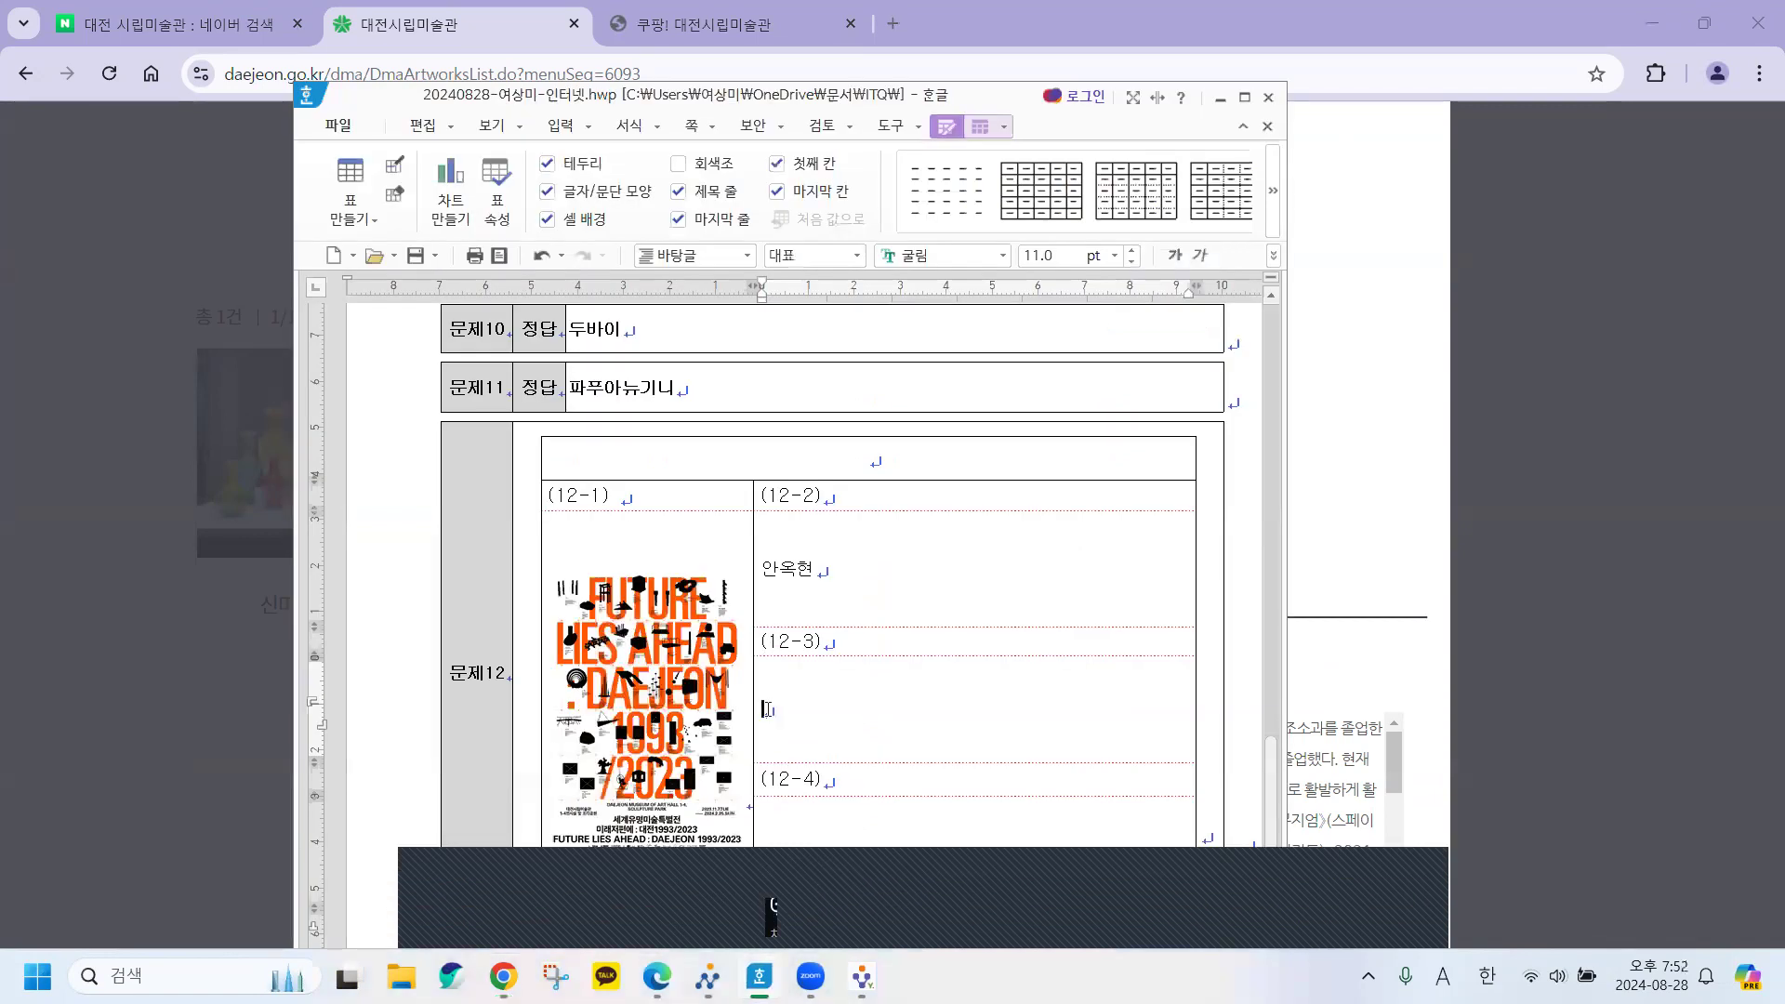
pyautogui.hotkey('ctrl', 'v')
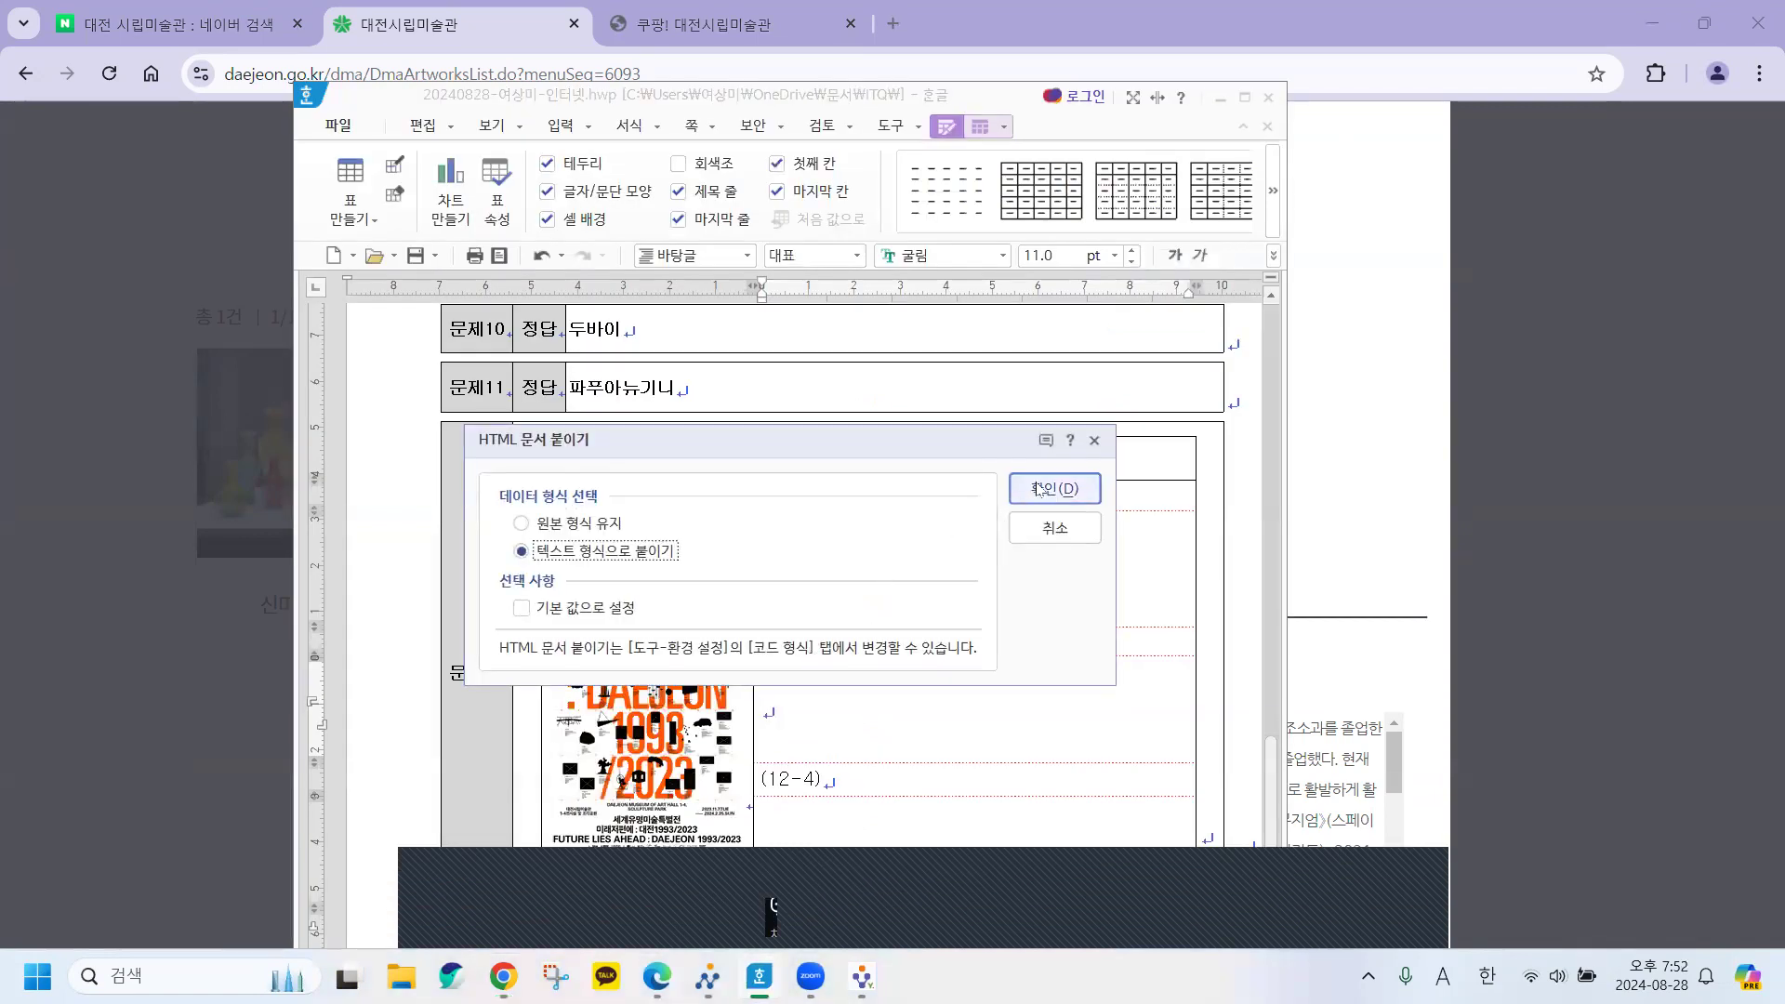
pyautogui.click(1054, 489)
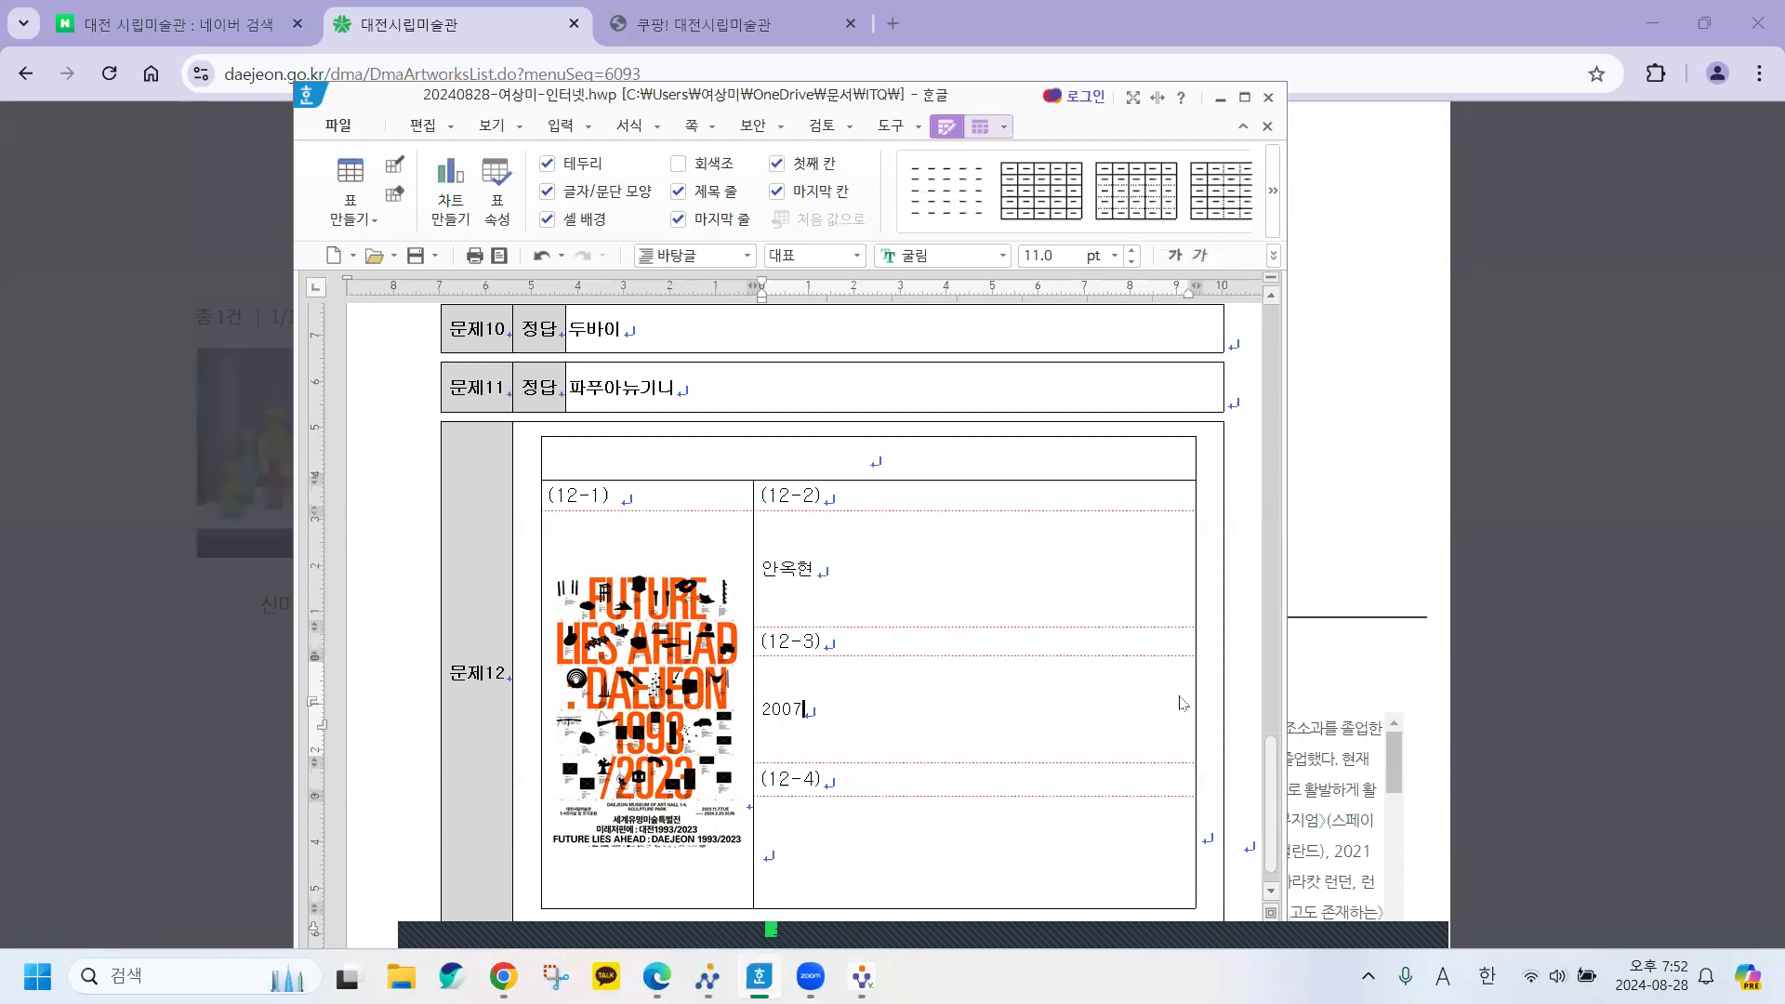
pyautogui.click(585, 45)
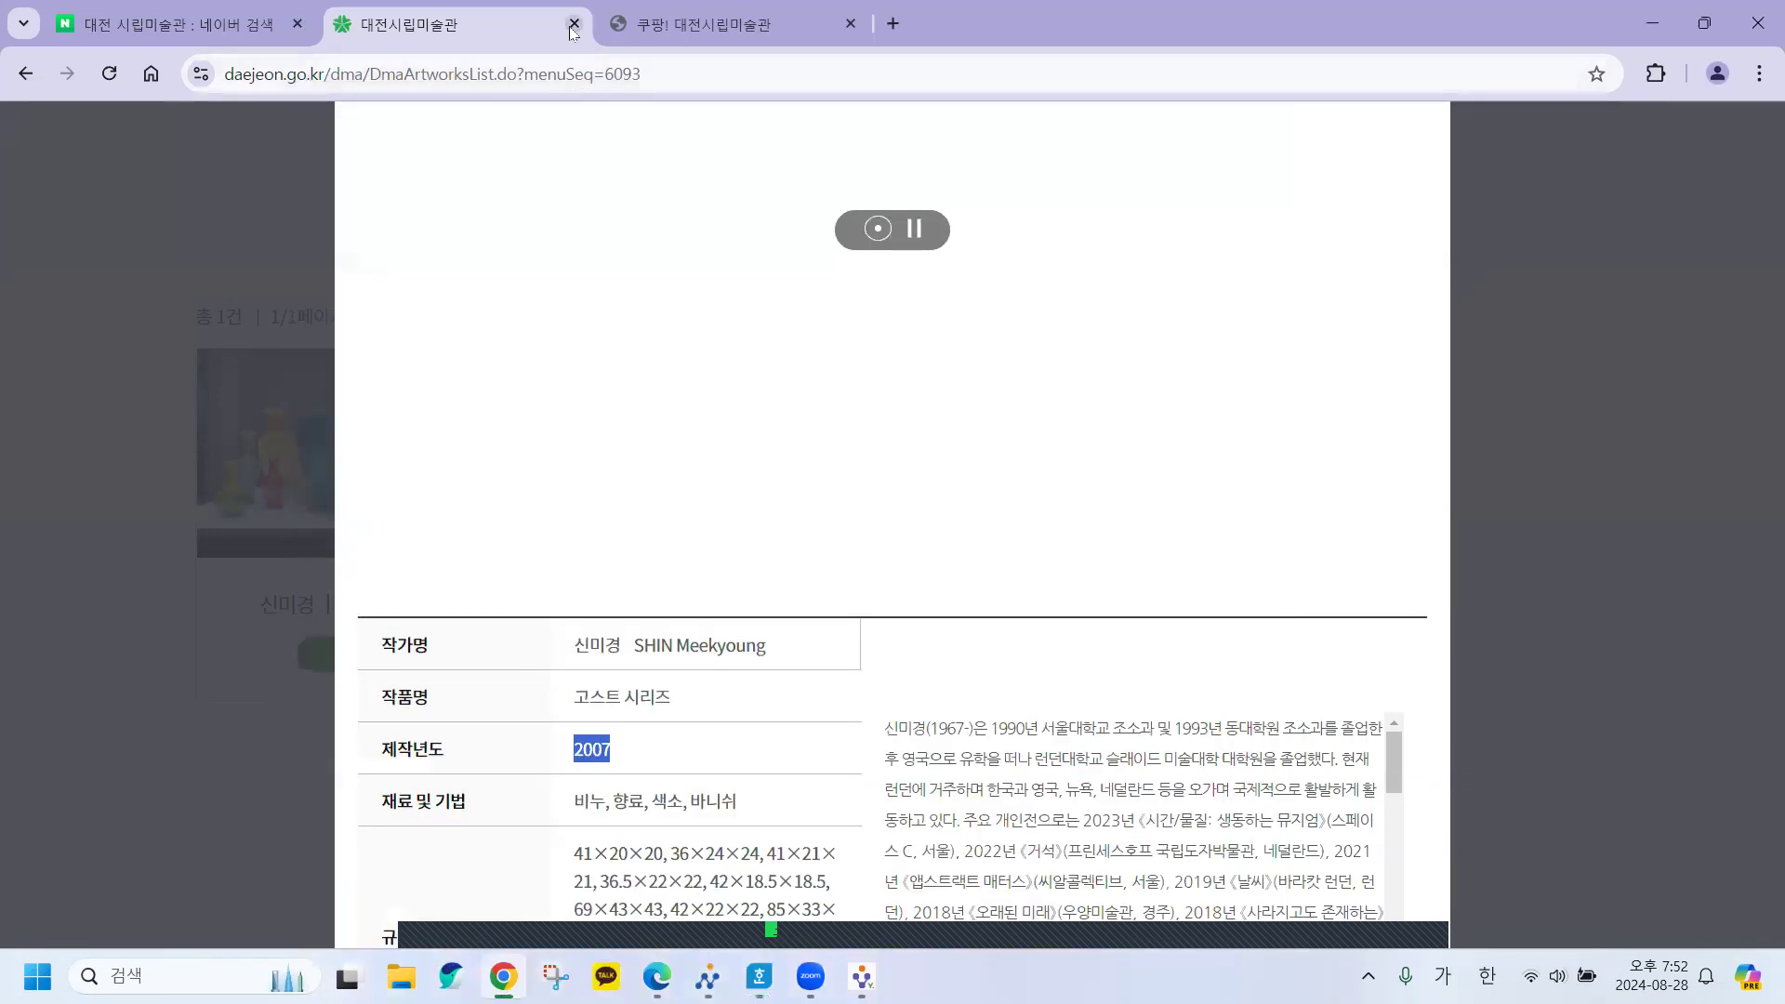
# Close the 쿠팡! 대전시립미술관 tab, return to the collection list, and mark question (12-4)'s address requirement.
pyautogui.click(851, 23)
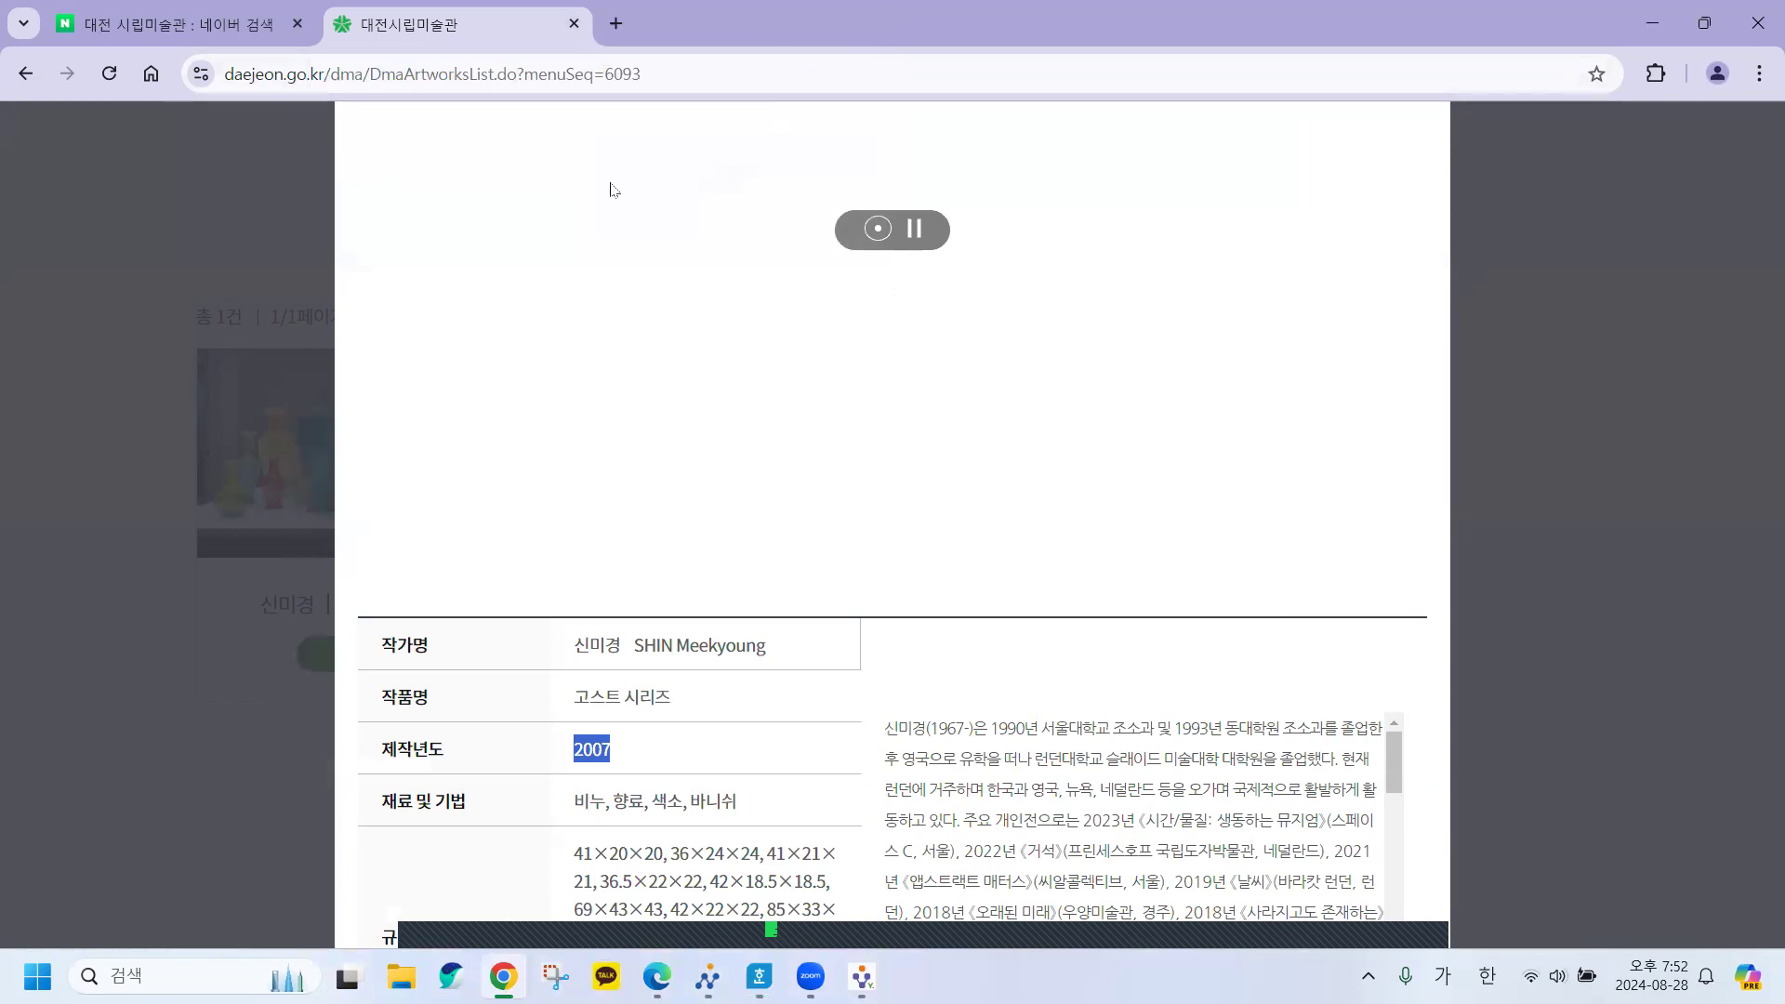
pyautogui.click(28, 74)
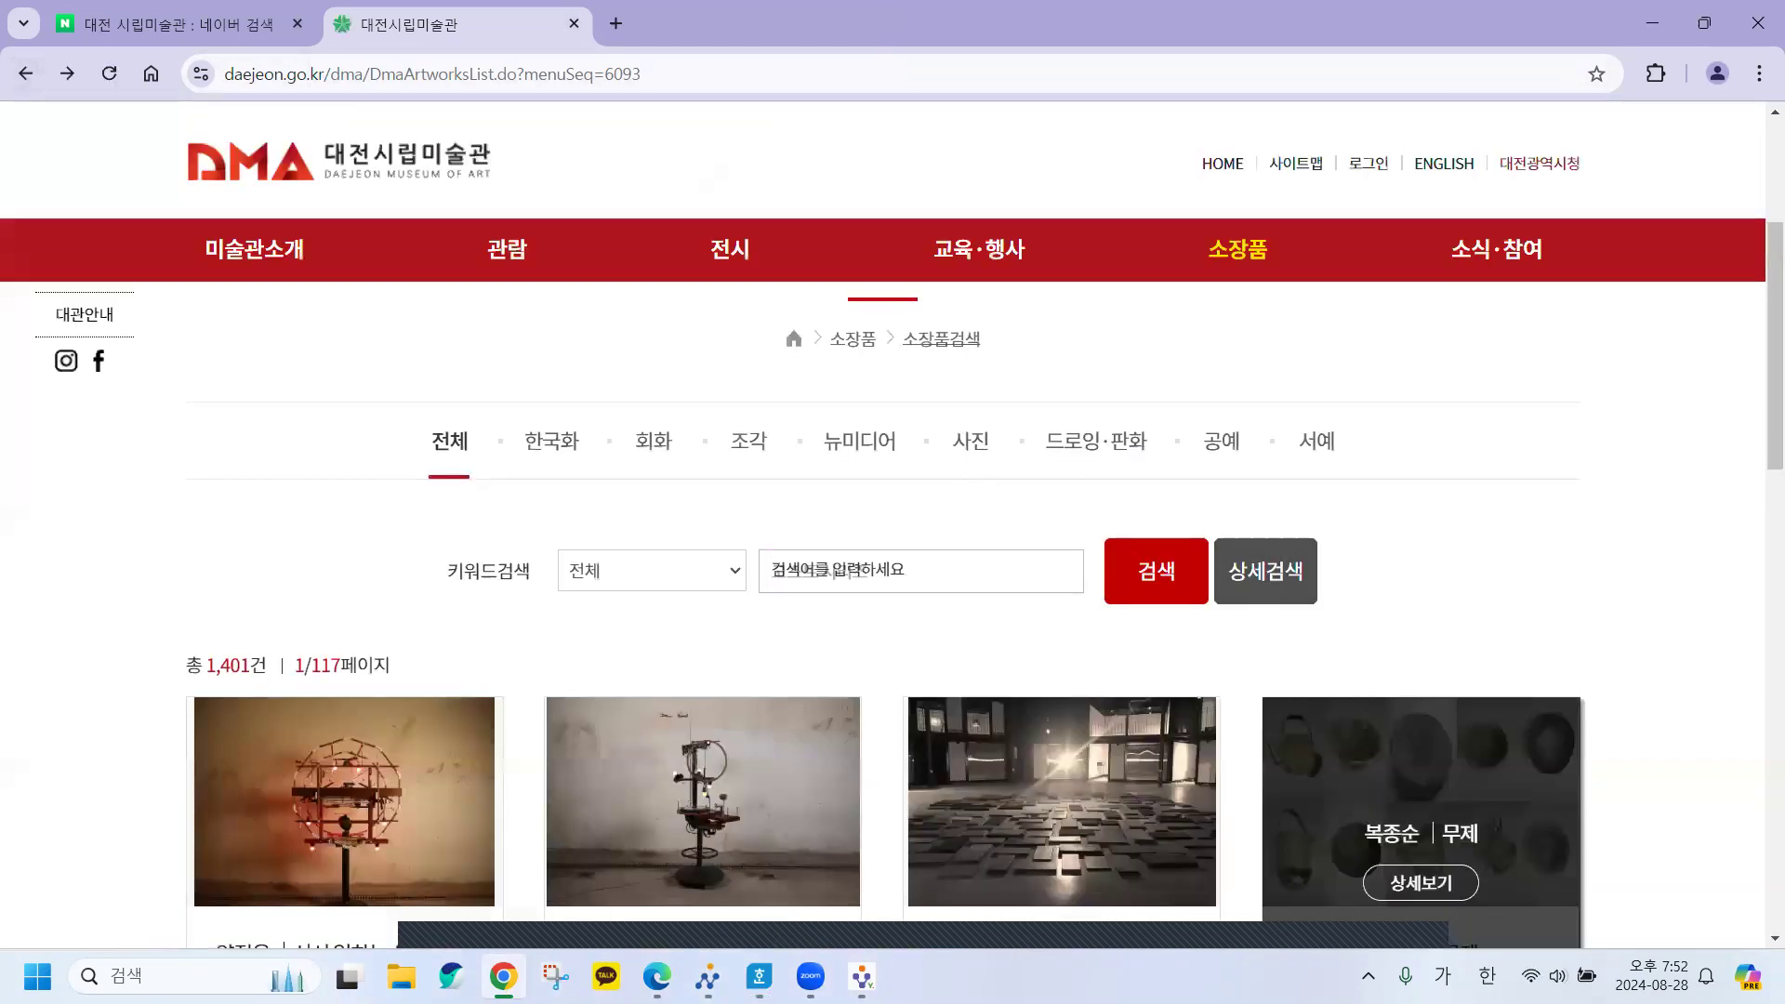
pyautogui.click(757, 925)
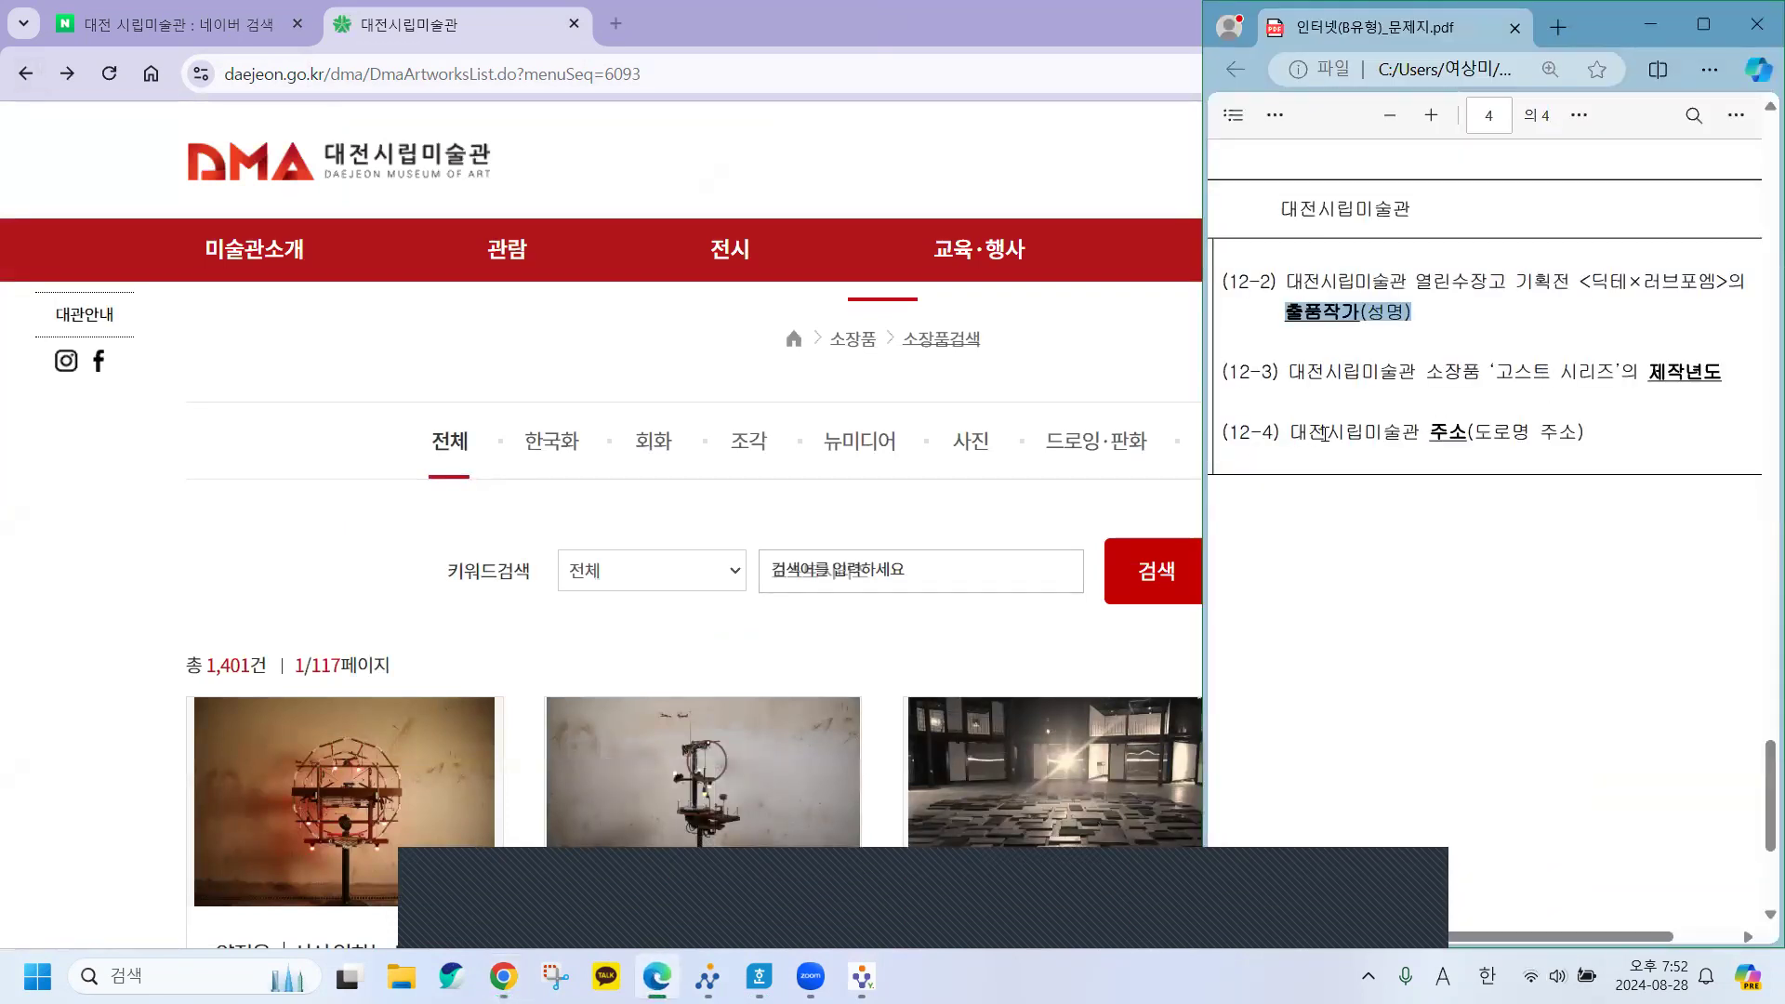
pyautogui.moveTo(1433, 428); pyautogui.dragTo(1592, 437)
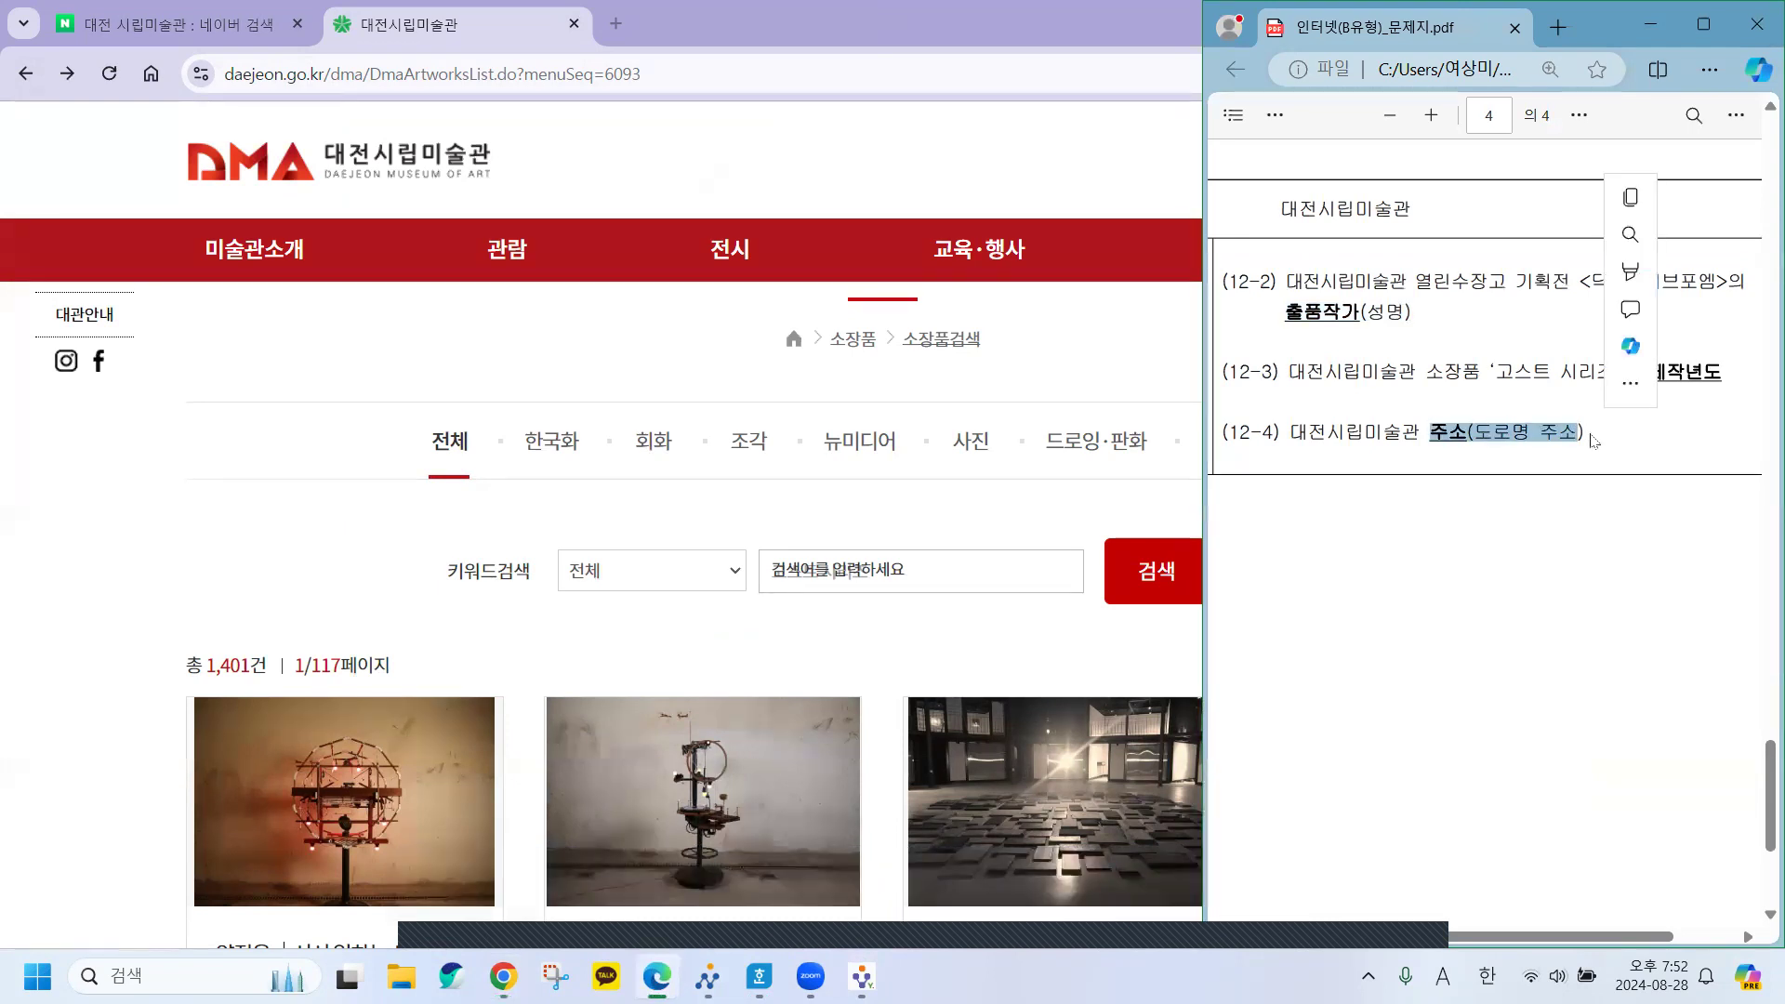
# Scroll the museum site to its footer address, 대전광역시 서구 둔산대로 155.
pyautogui.click(37, 531)
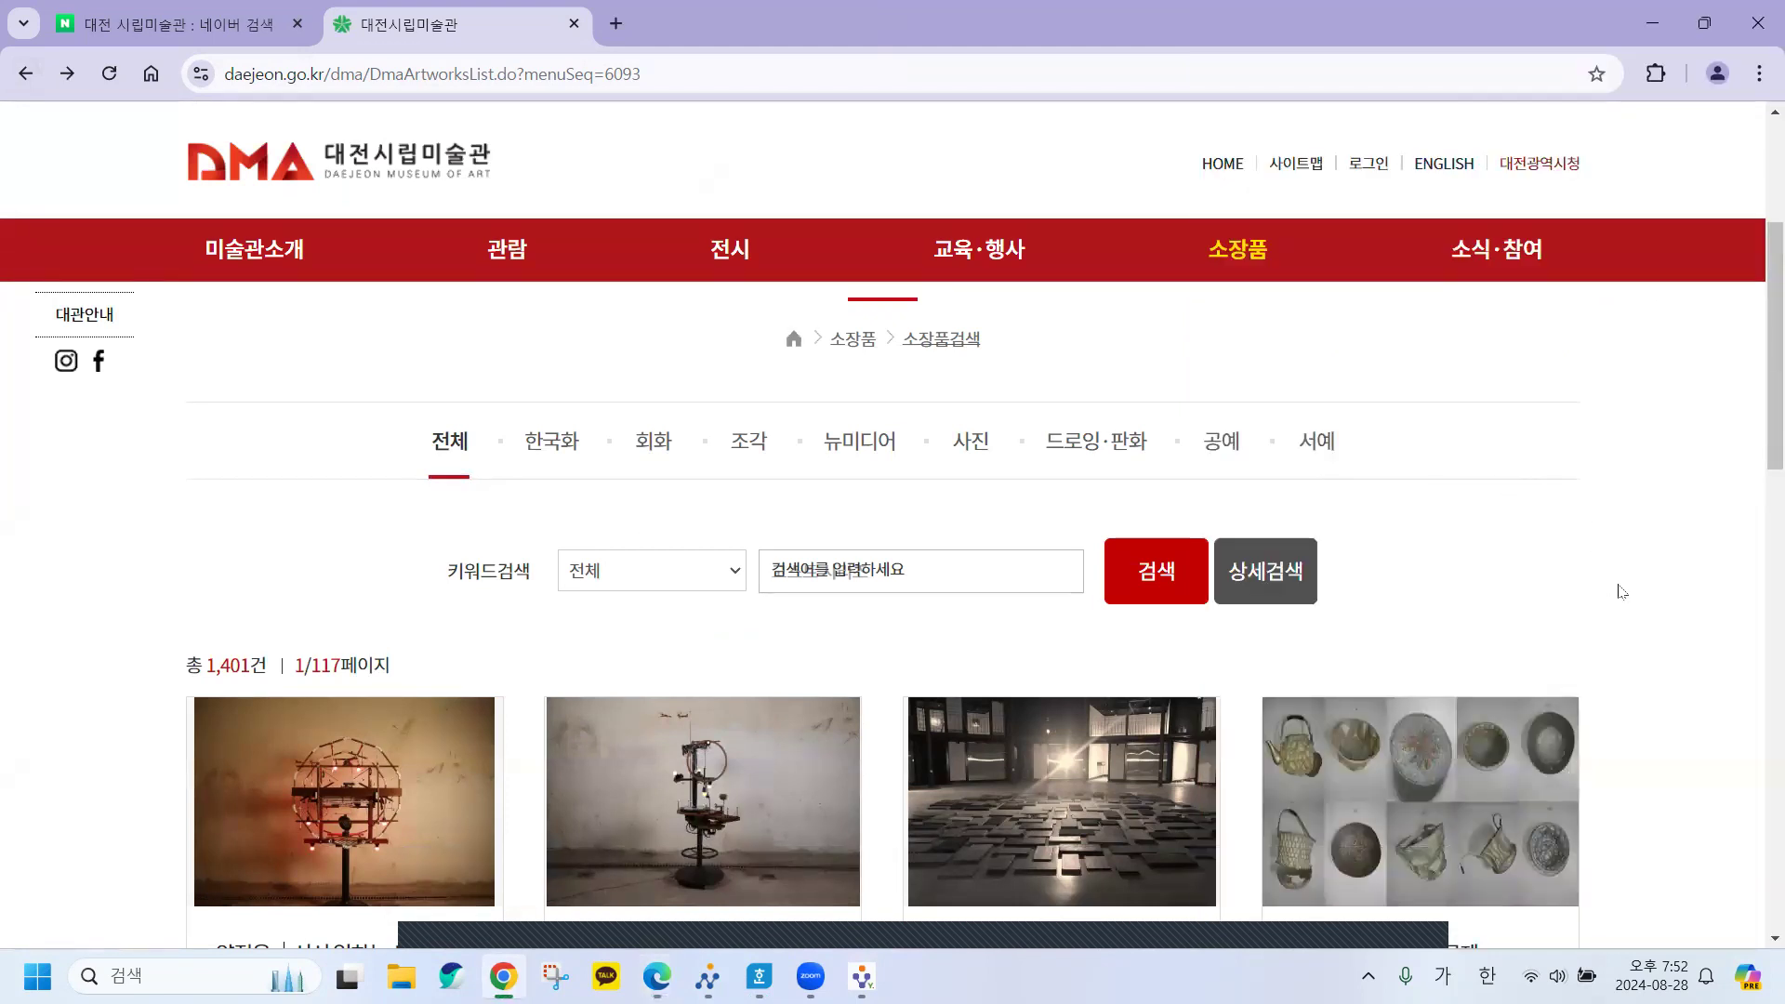
pyautogui.scroll(-5, 1622, 591)
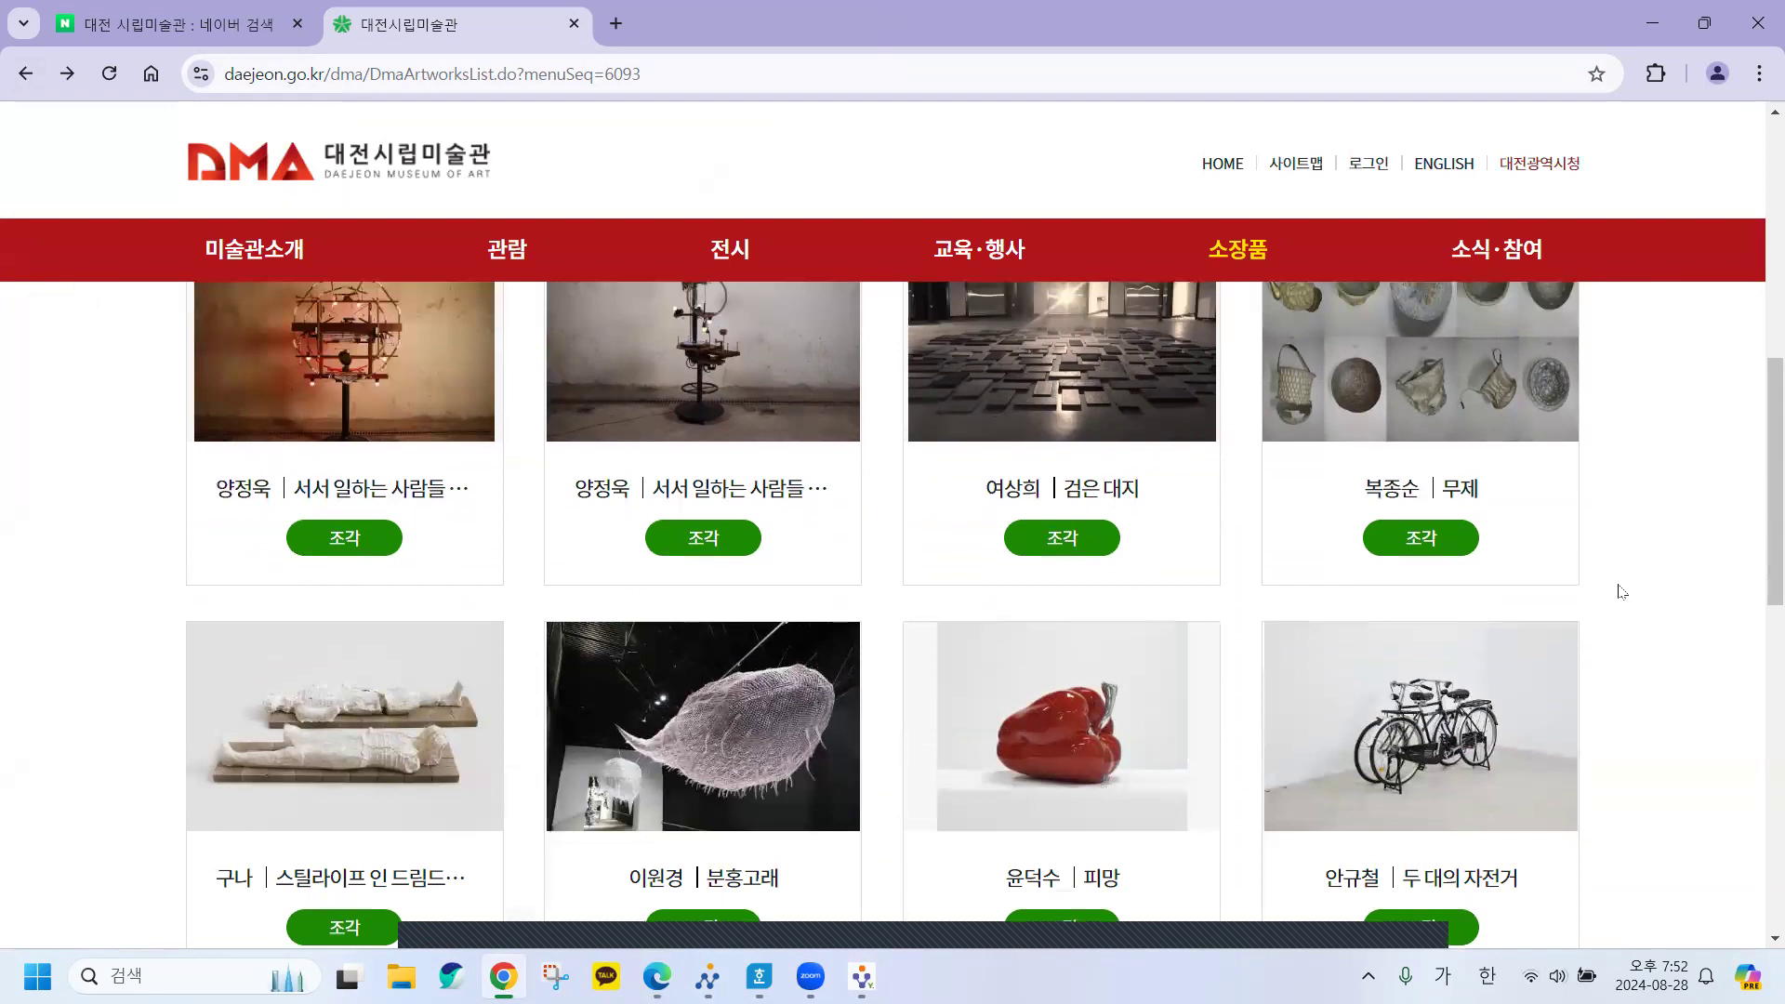
pyautogui.scroll(-3, 1622, 591)
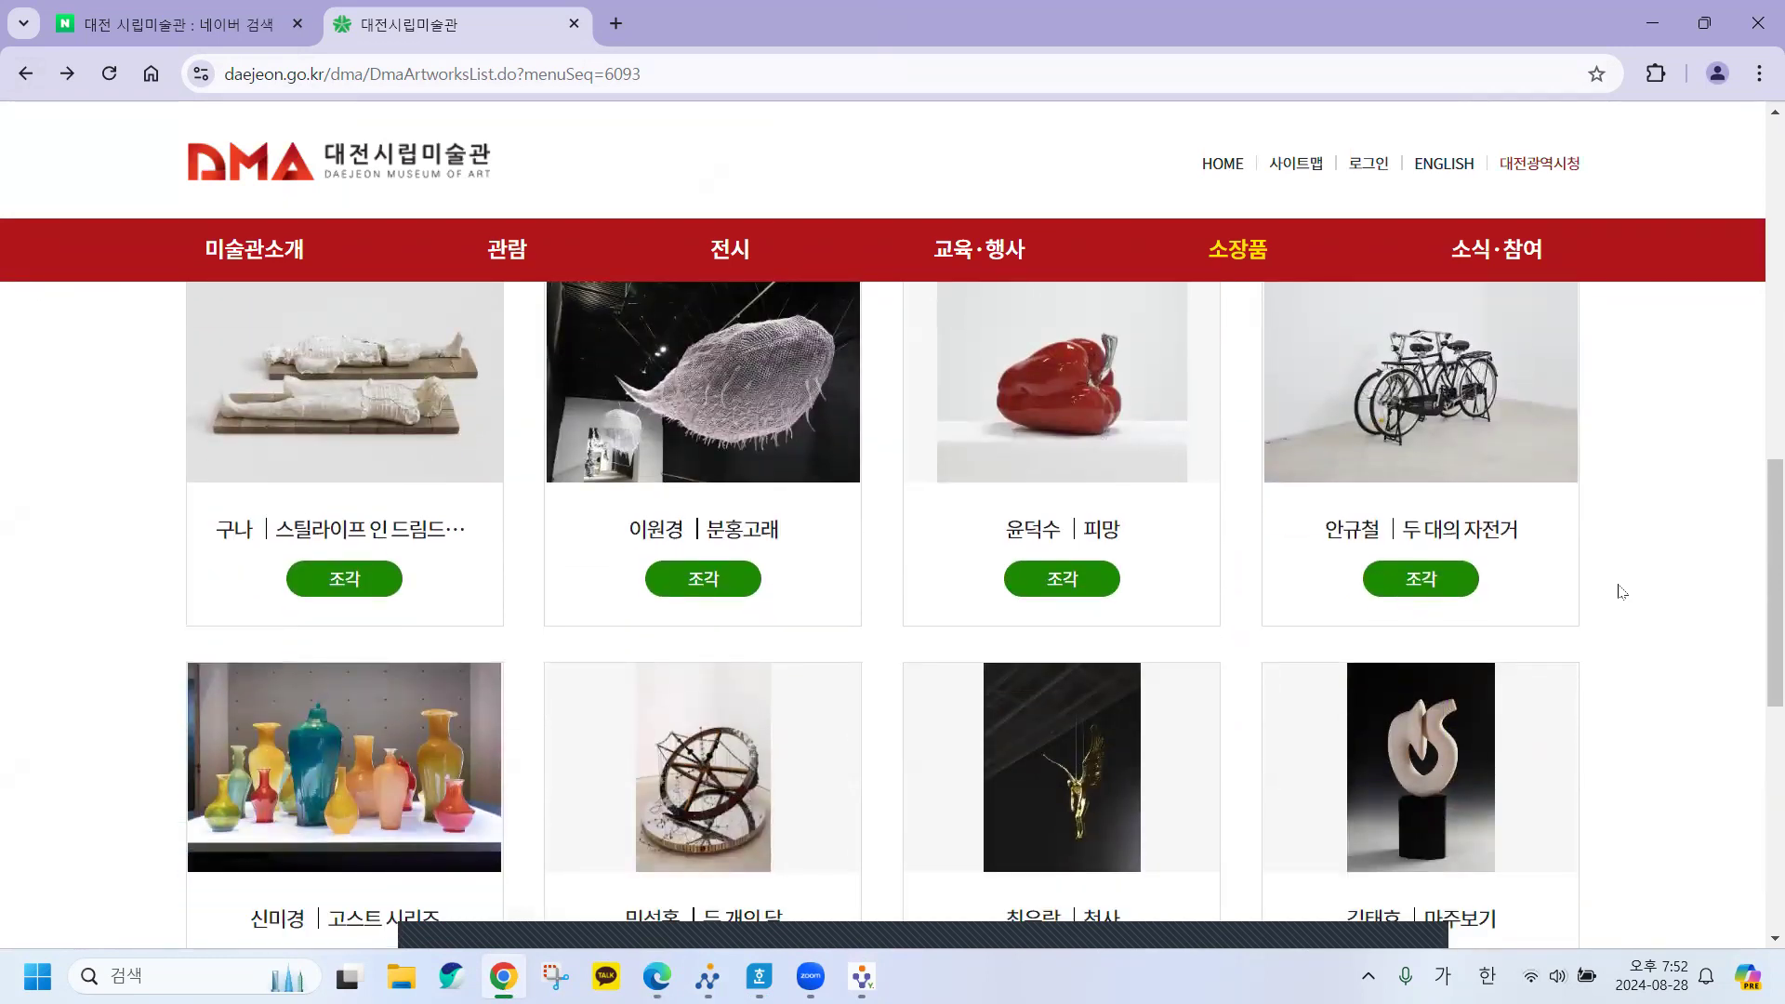
pyautogui.scroll(-1, 1622, 591)
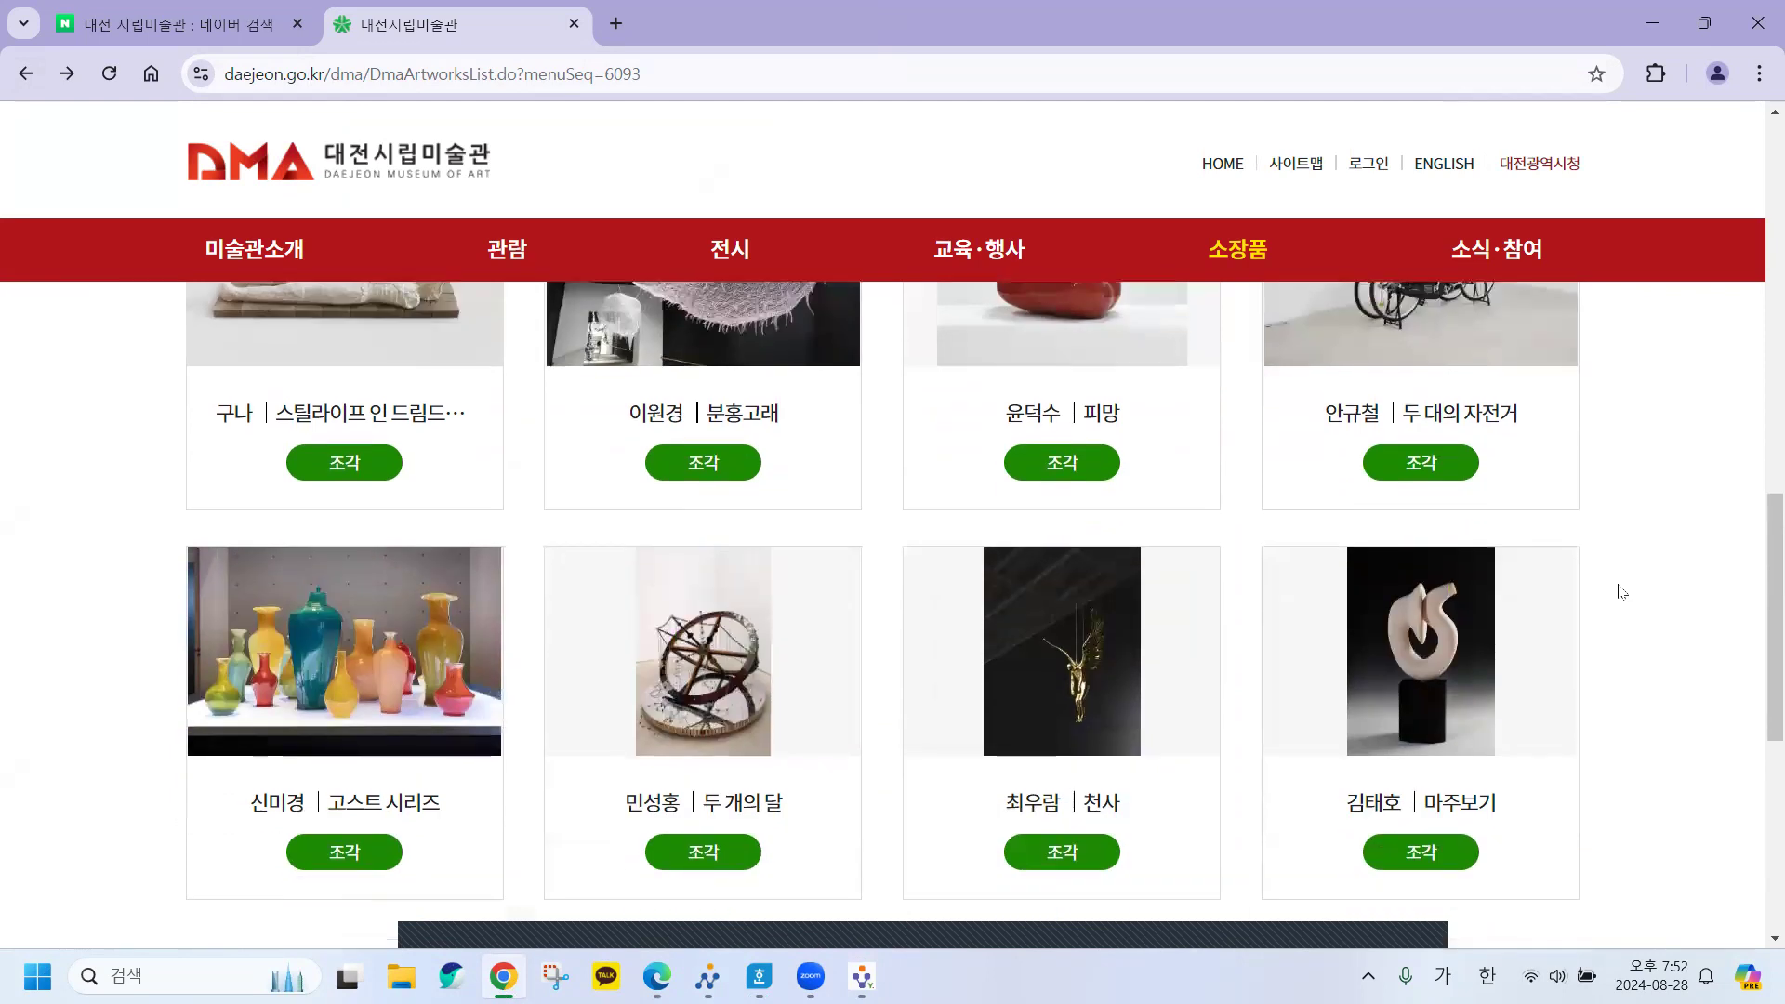
pyautogui.scroll(-5, 1622, 592)
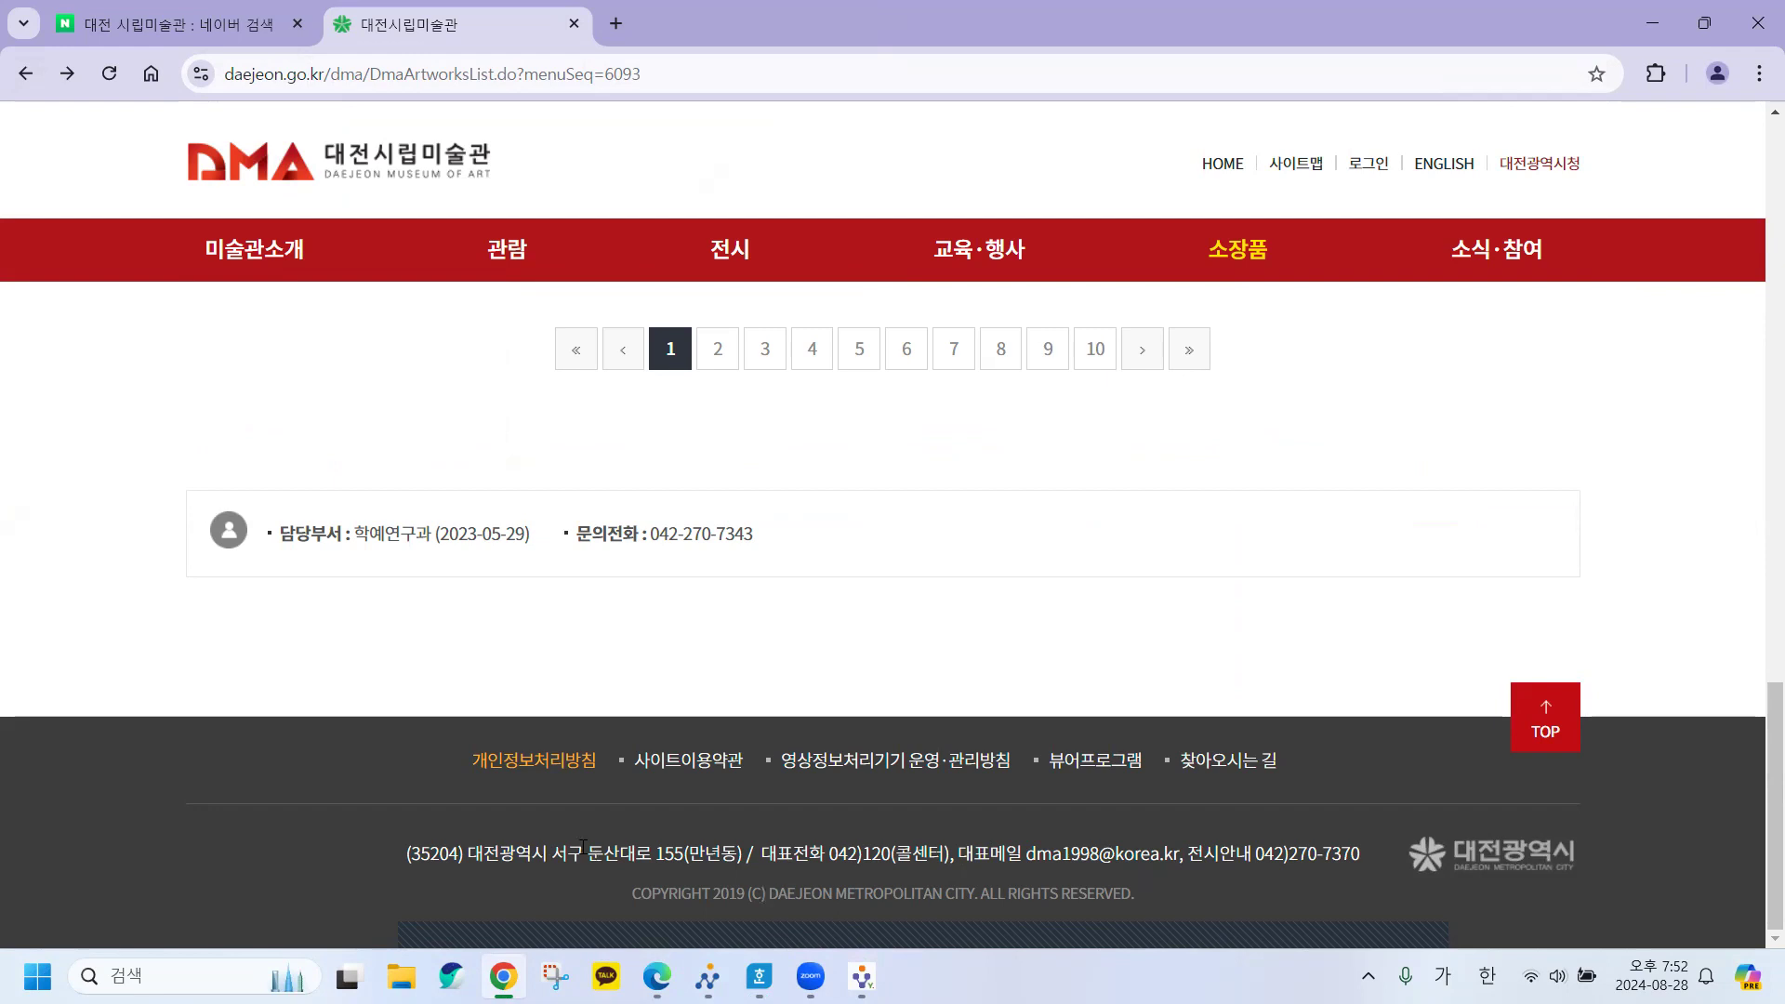
pyautogui.moveTo(588, 853); pyautogui.dragTo(652, 854)
pyautogui.click(649, 853)
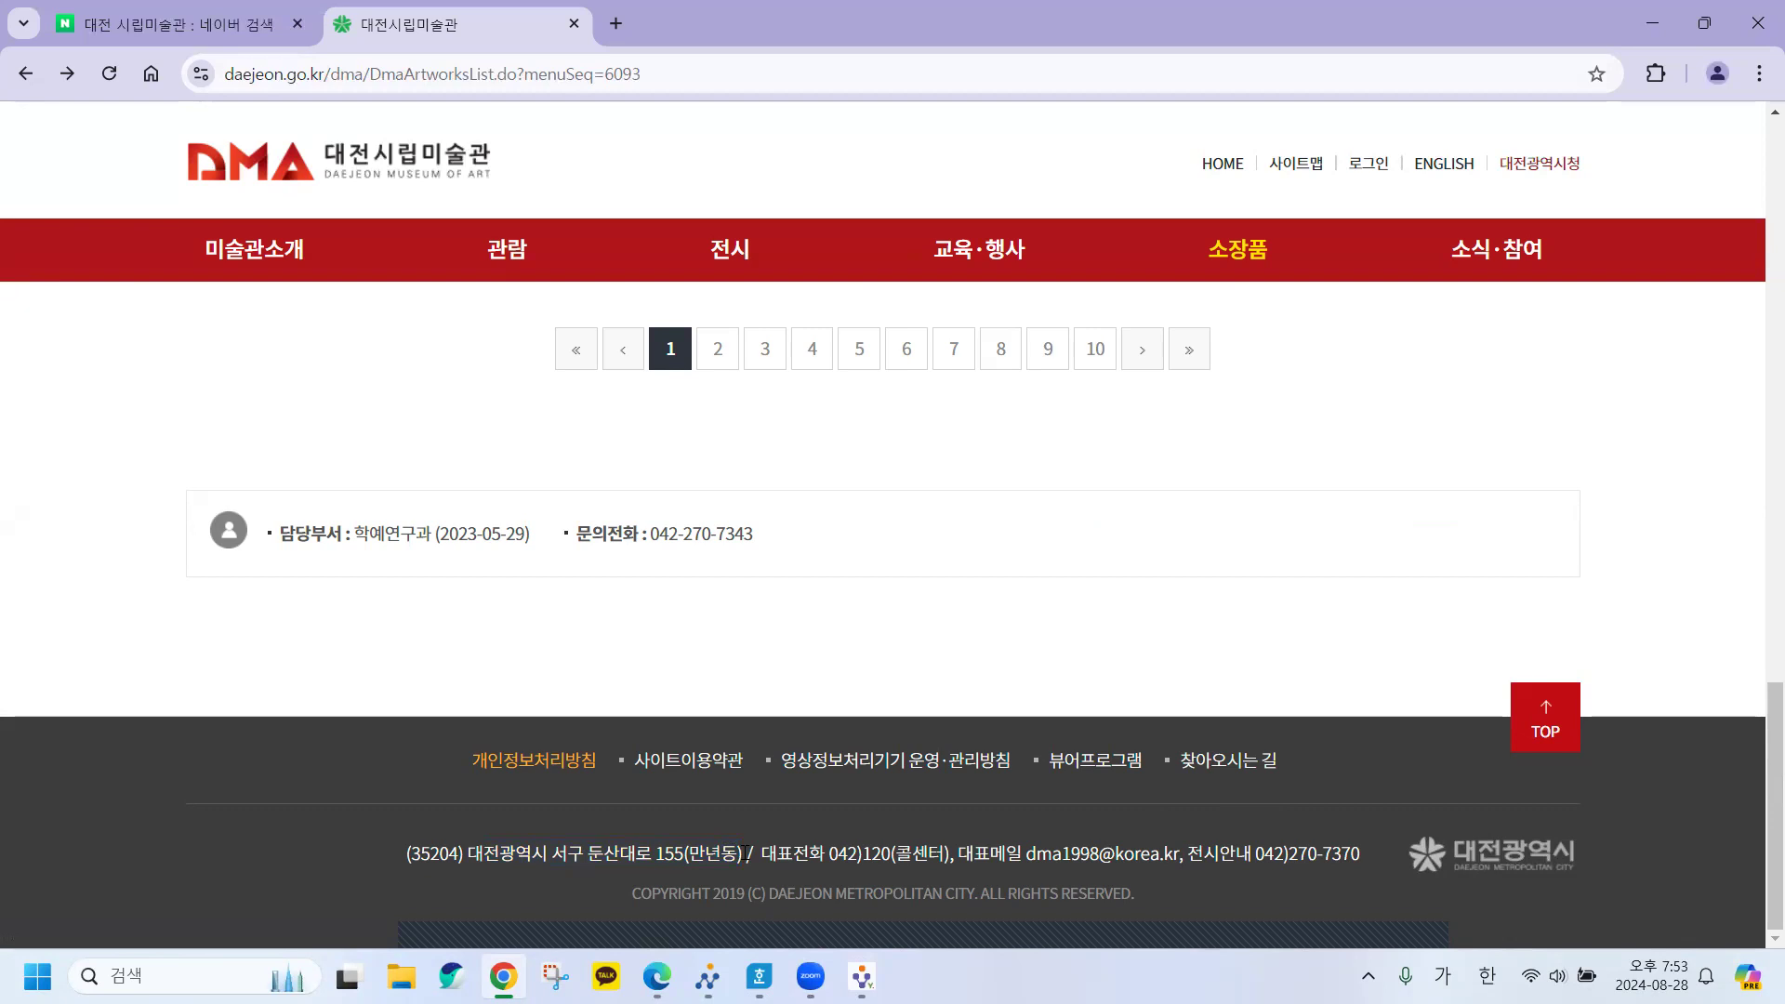
# Select the museum's full footer address 대전광역시 서구 둔산대로 155(만년동).
pyautogui.moveTo(482, 852); pyautogui.dragTo(472, 852)
pyautogui.press('super+c')
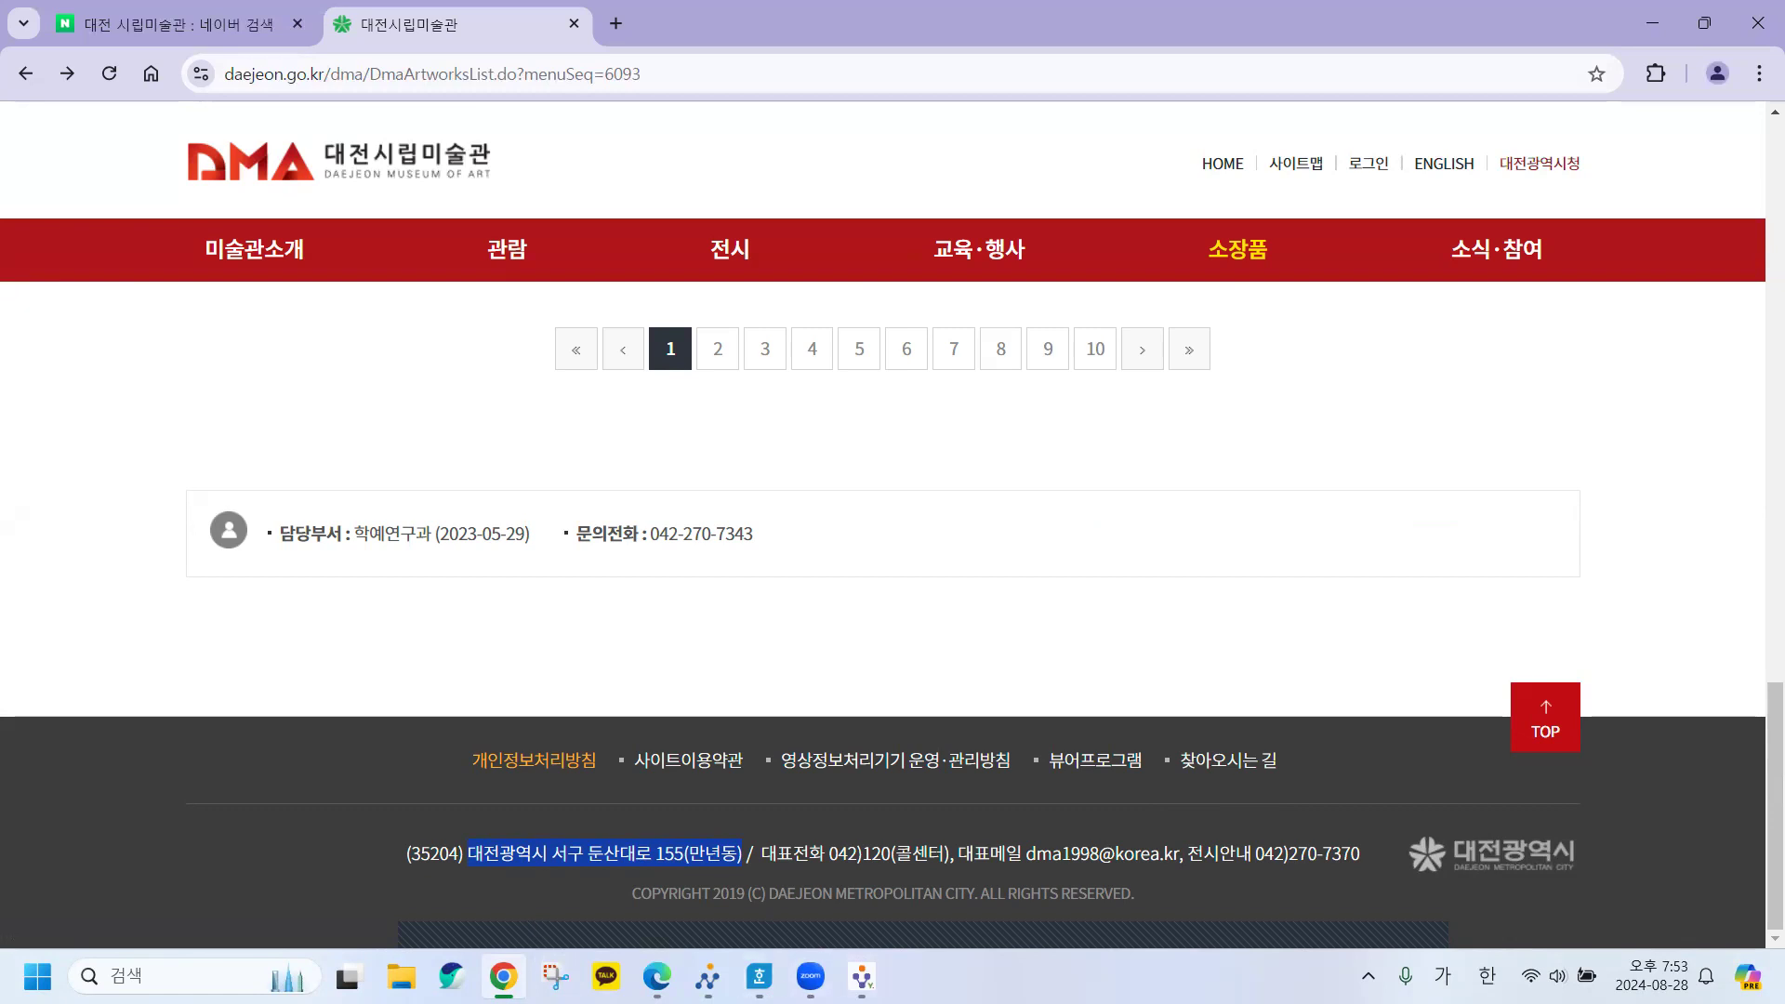
pyautogui.moveTo(760, 976)
pyautogui.click(800, 818)
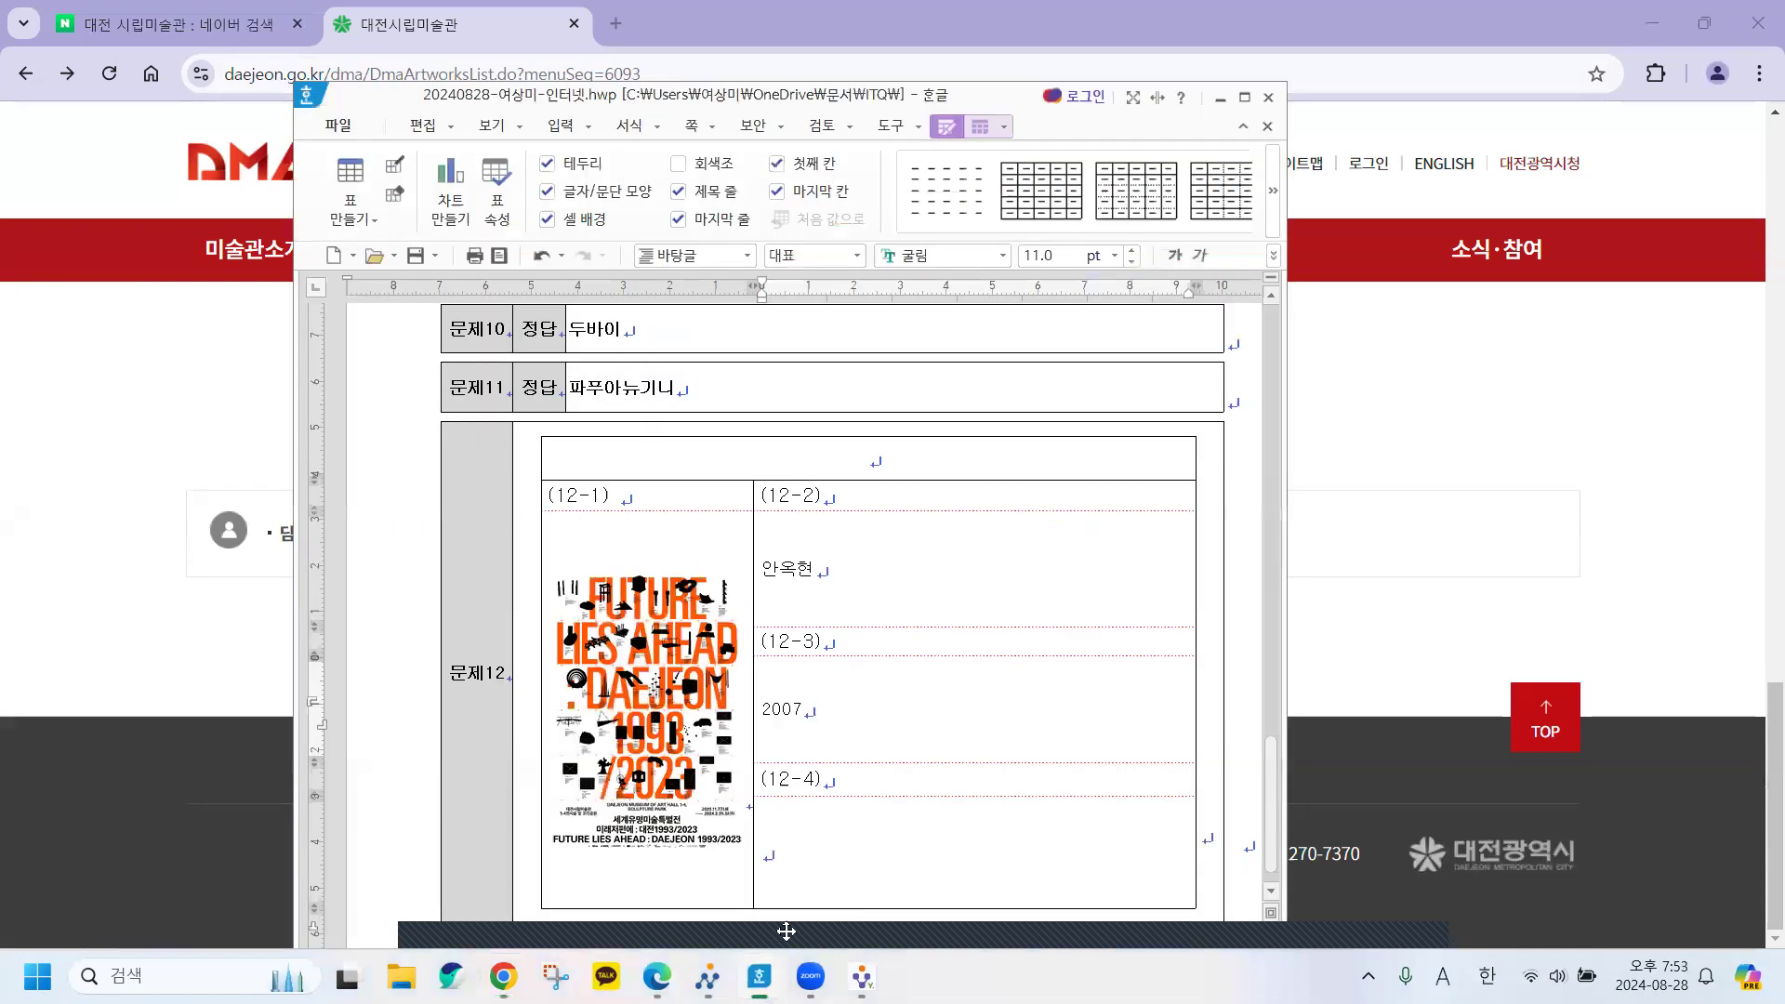
pyautogui.scroll(-1, 782, 802)
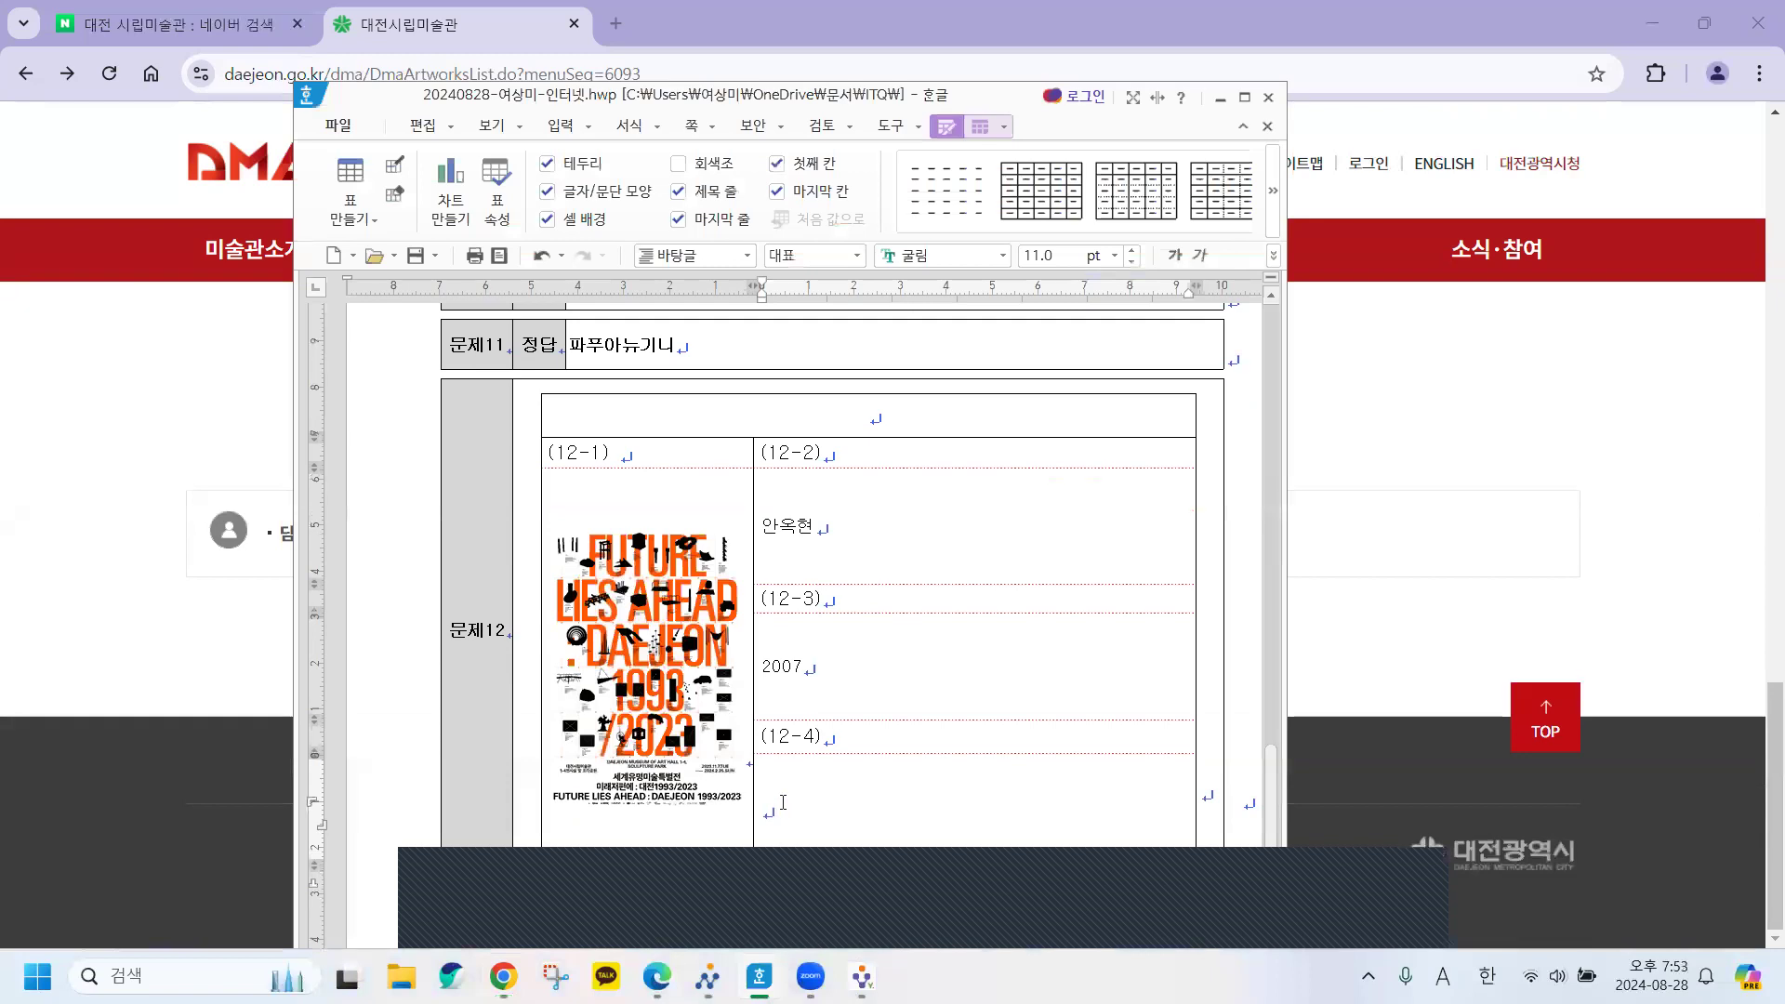
pyautogui.hotkey('ctrl', 'v')
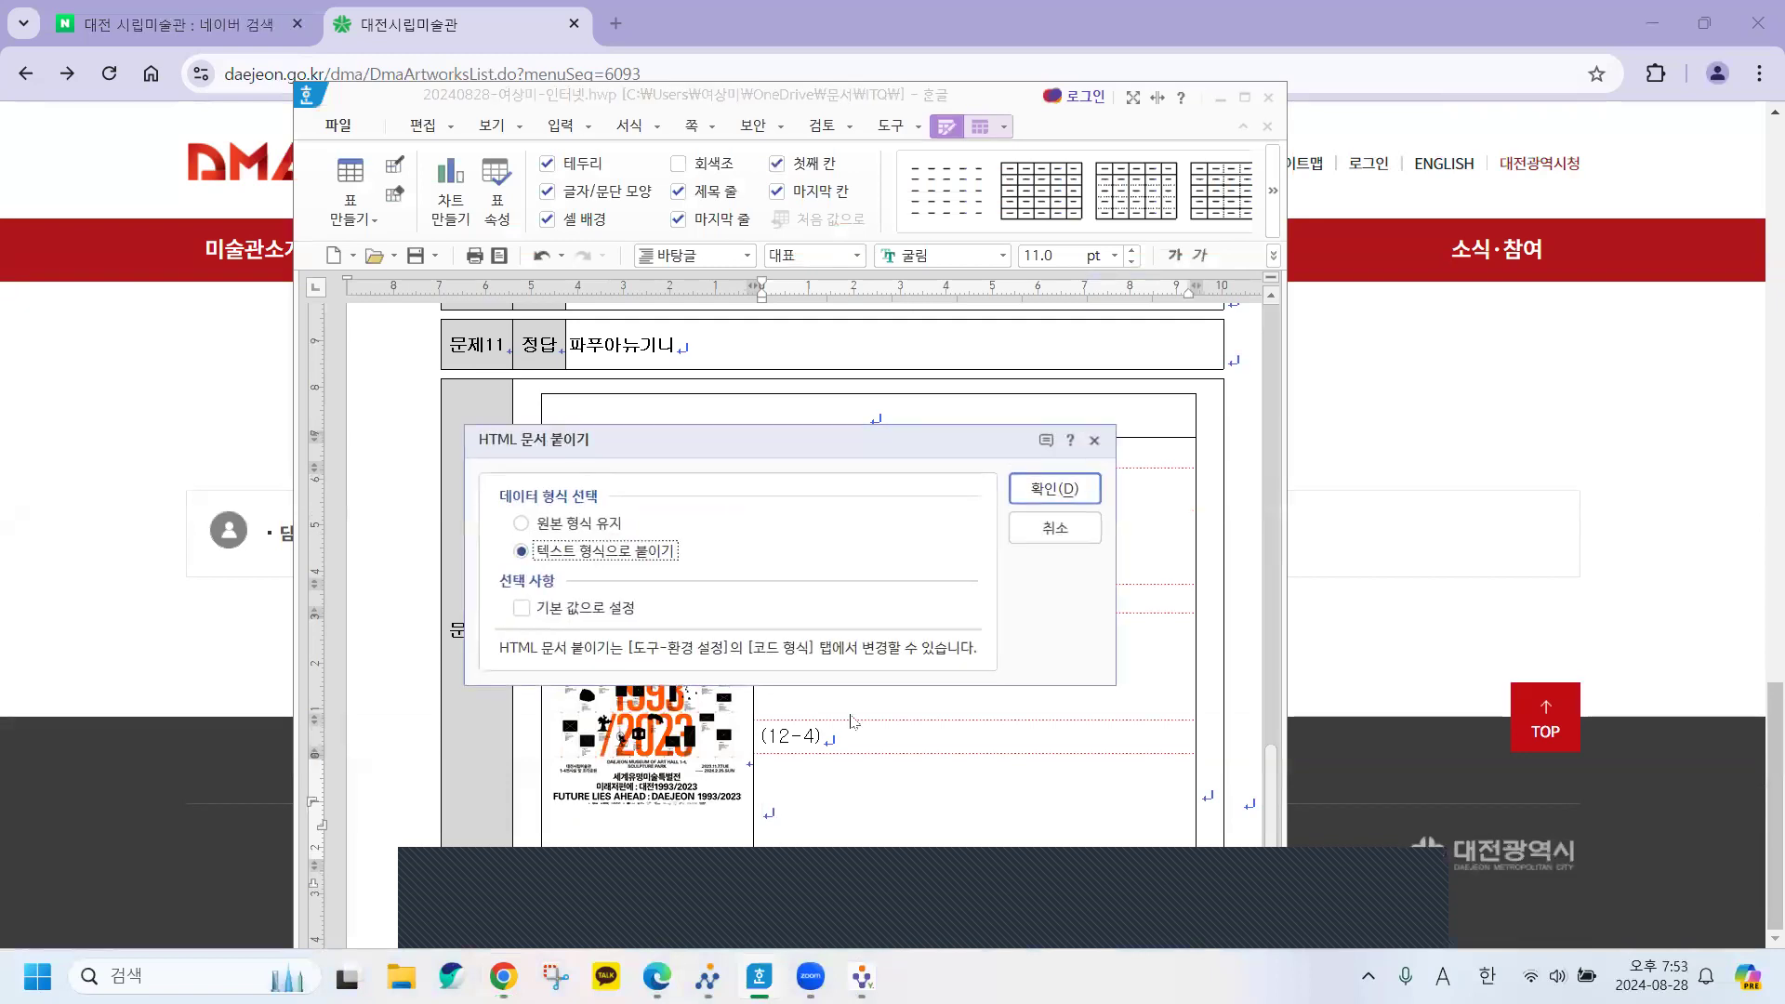
pyautogui.click(1046, 489)
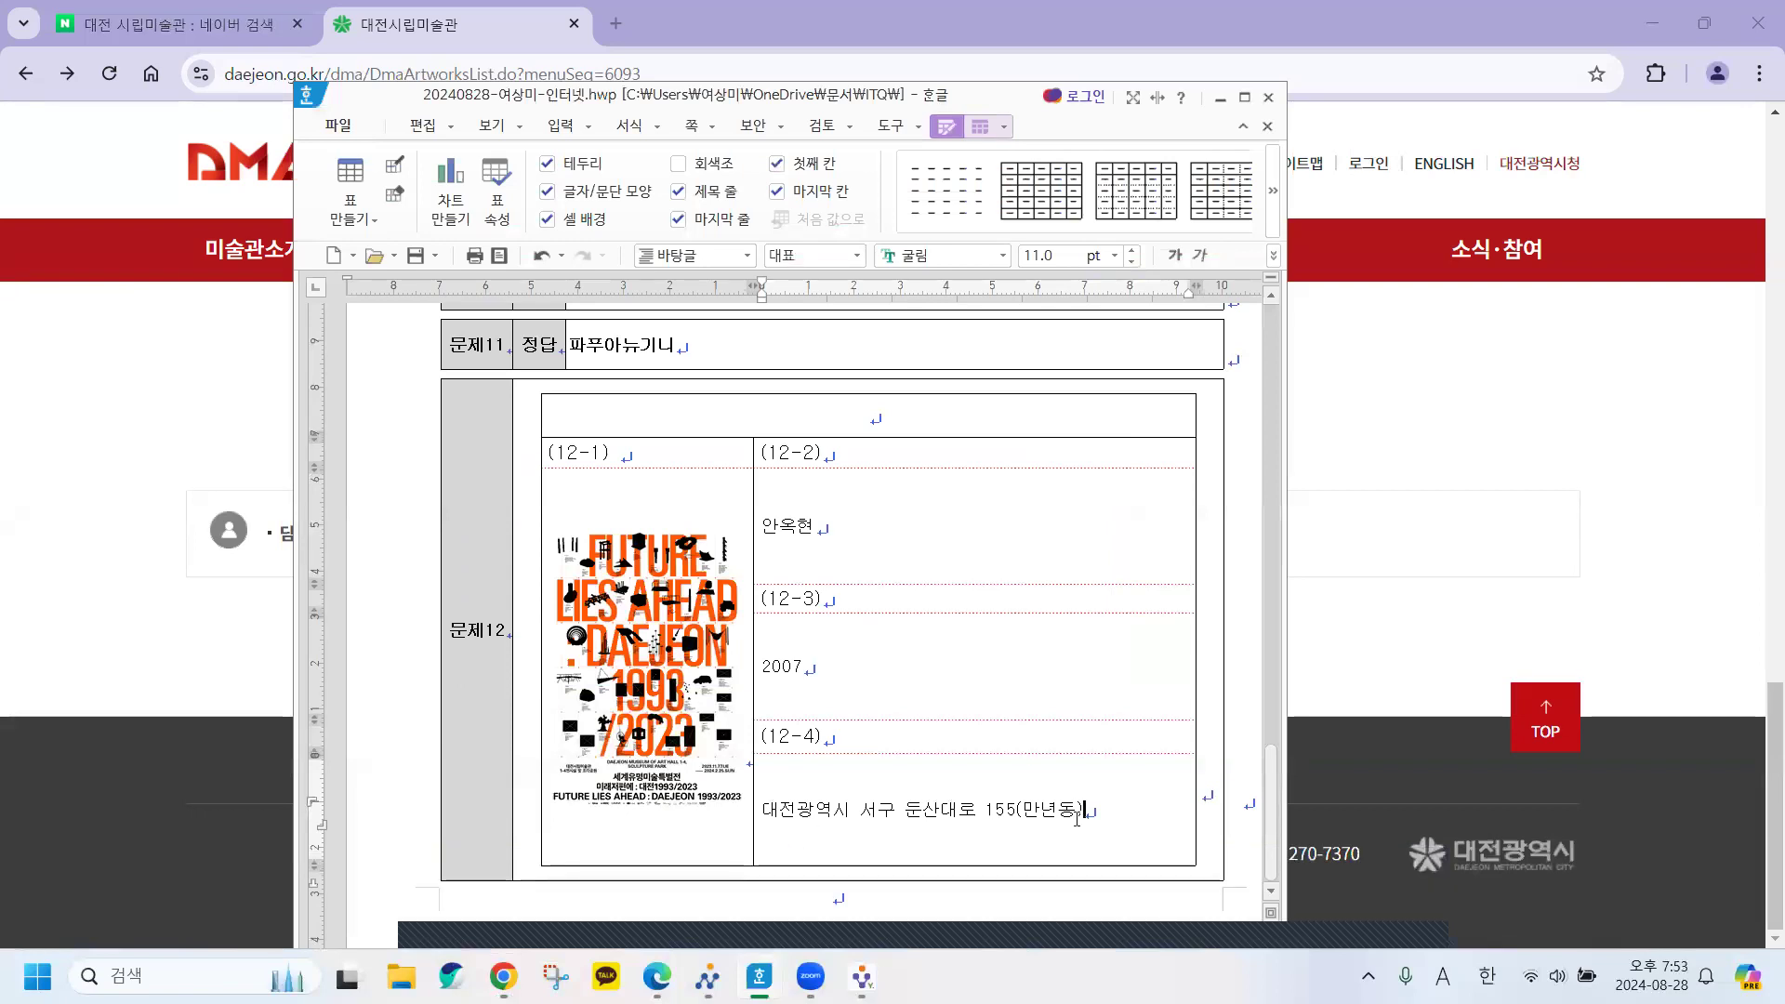
# Scroll back through the answer sheet to review answers for problems 1 to 12.
pyautogui.scroll(5, 1078, 818)
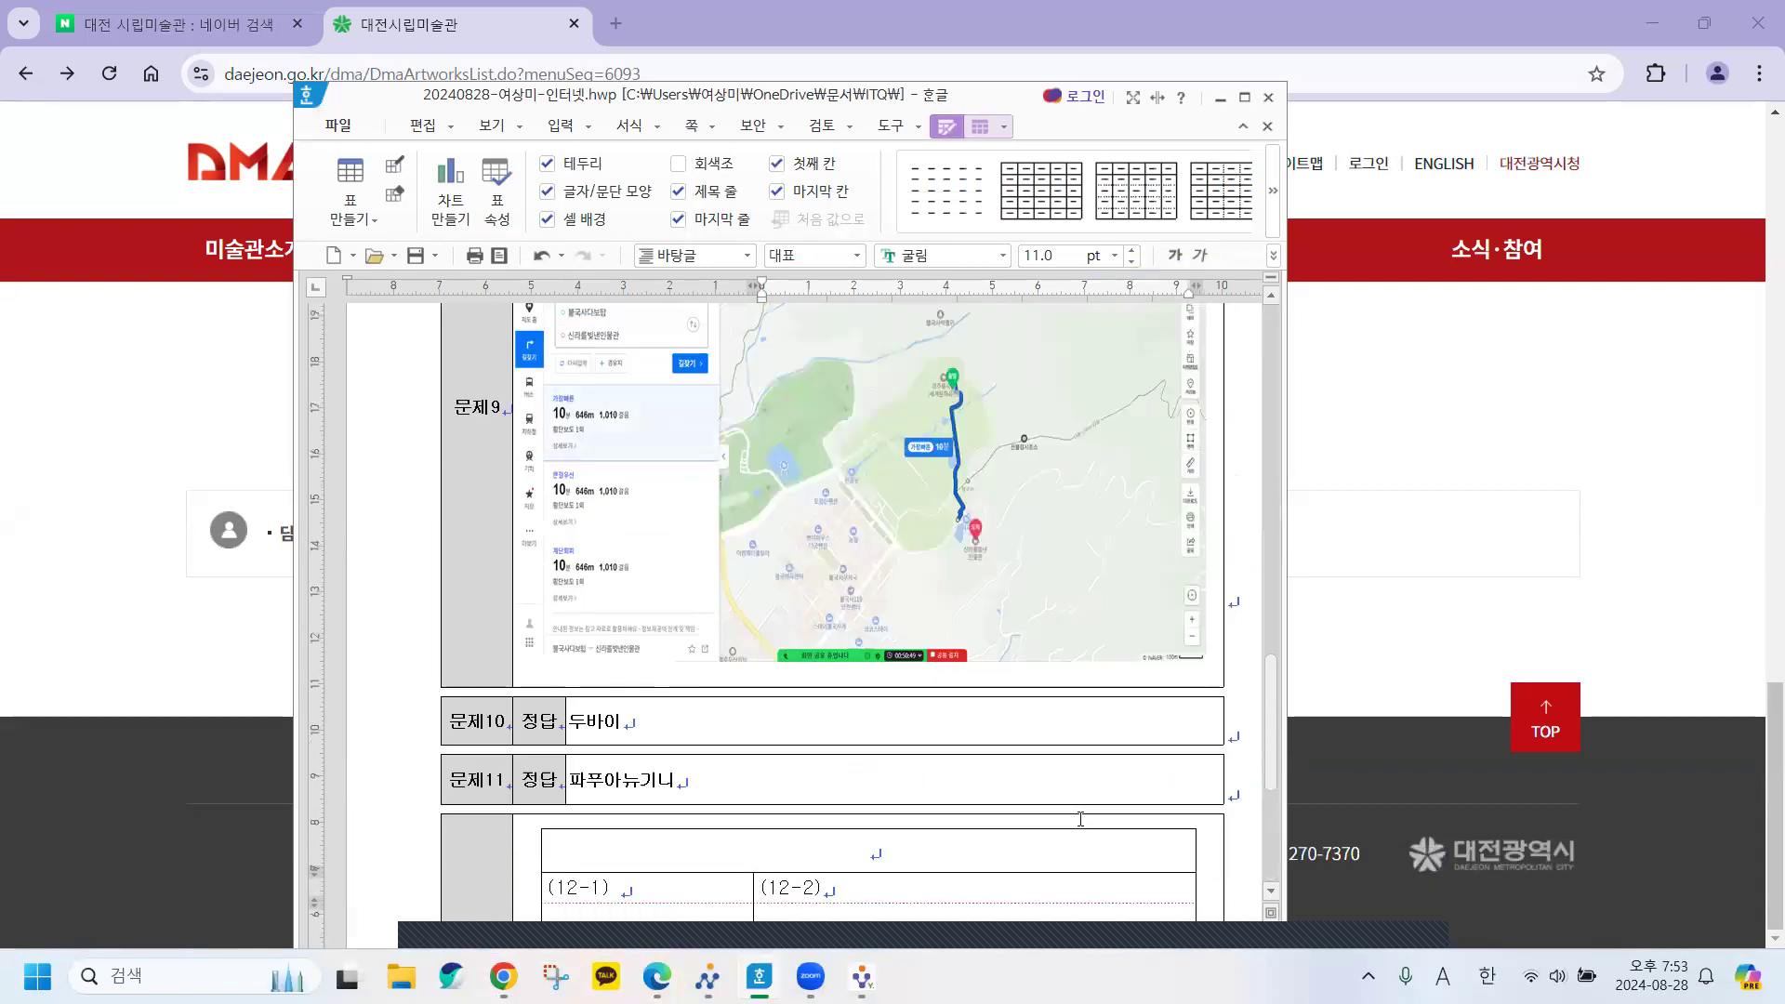
pyautogui.scroll(-5, 1080, 818)
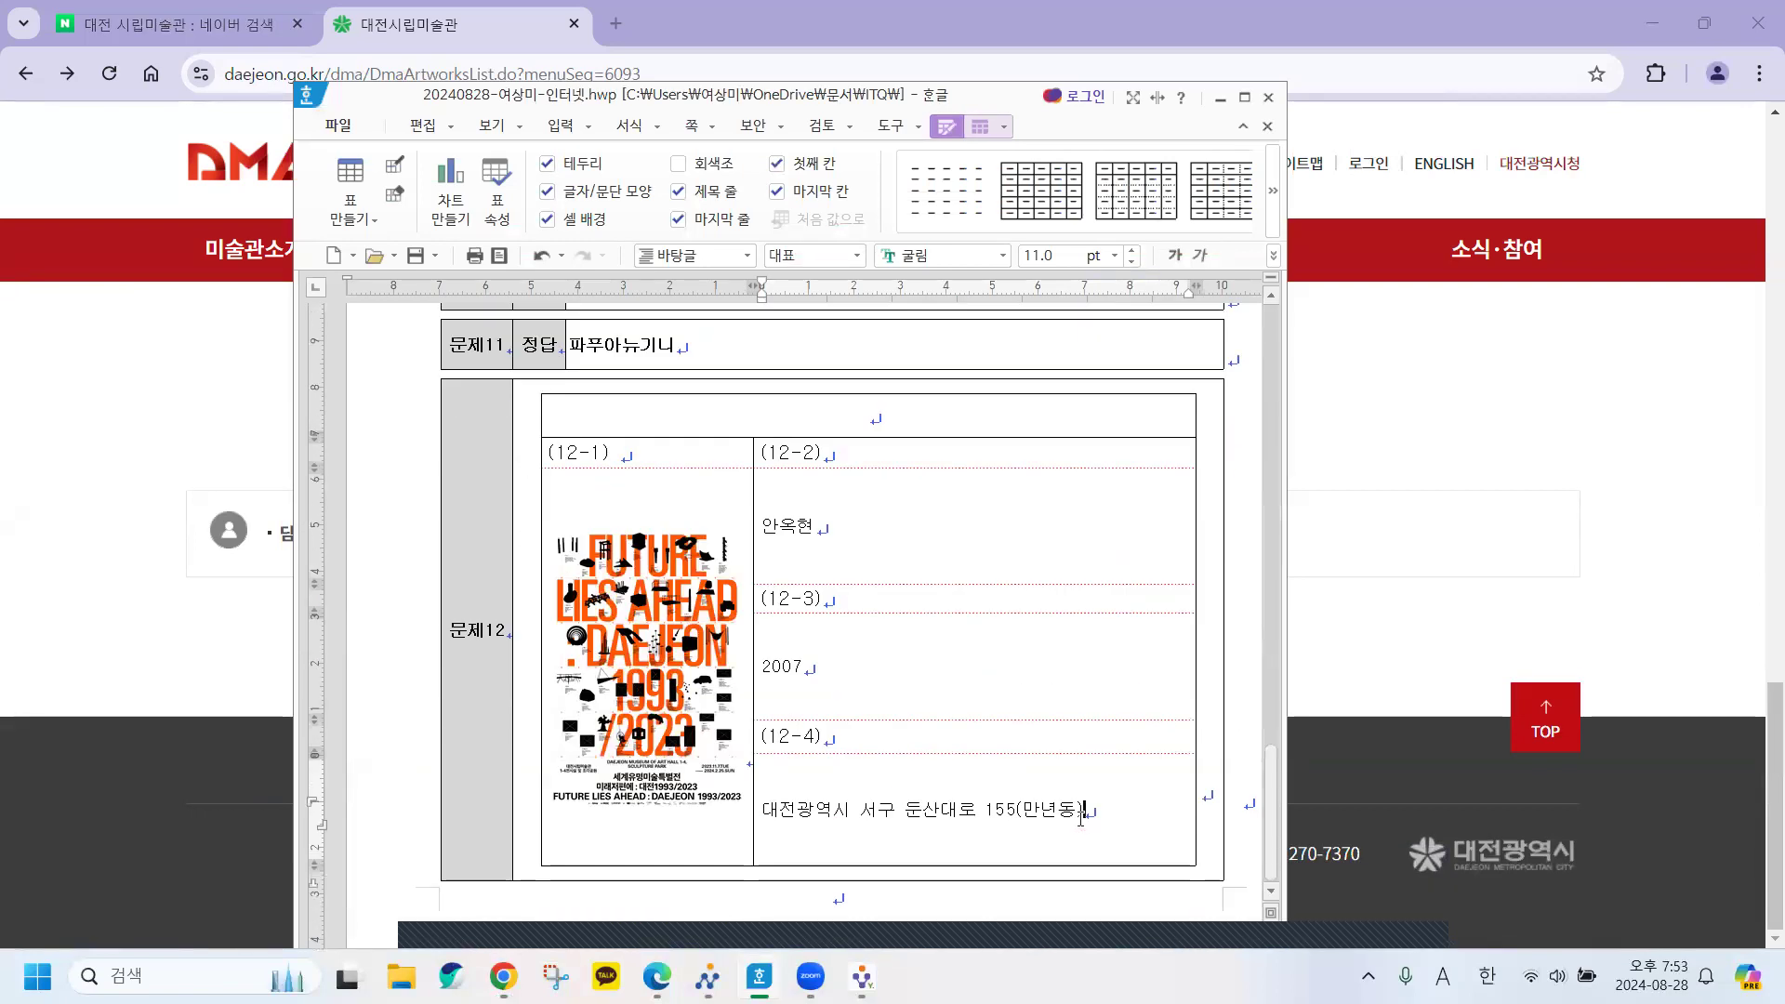
pyautogui.scroll(2, 1081, 818)
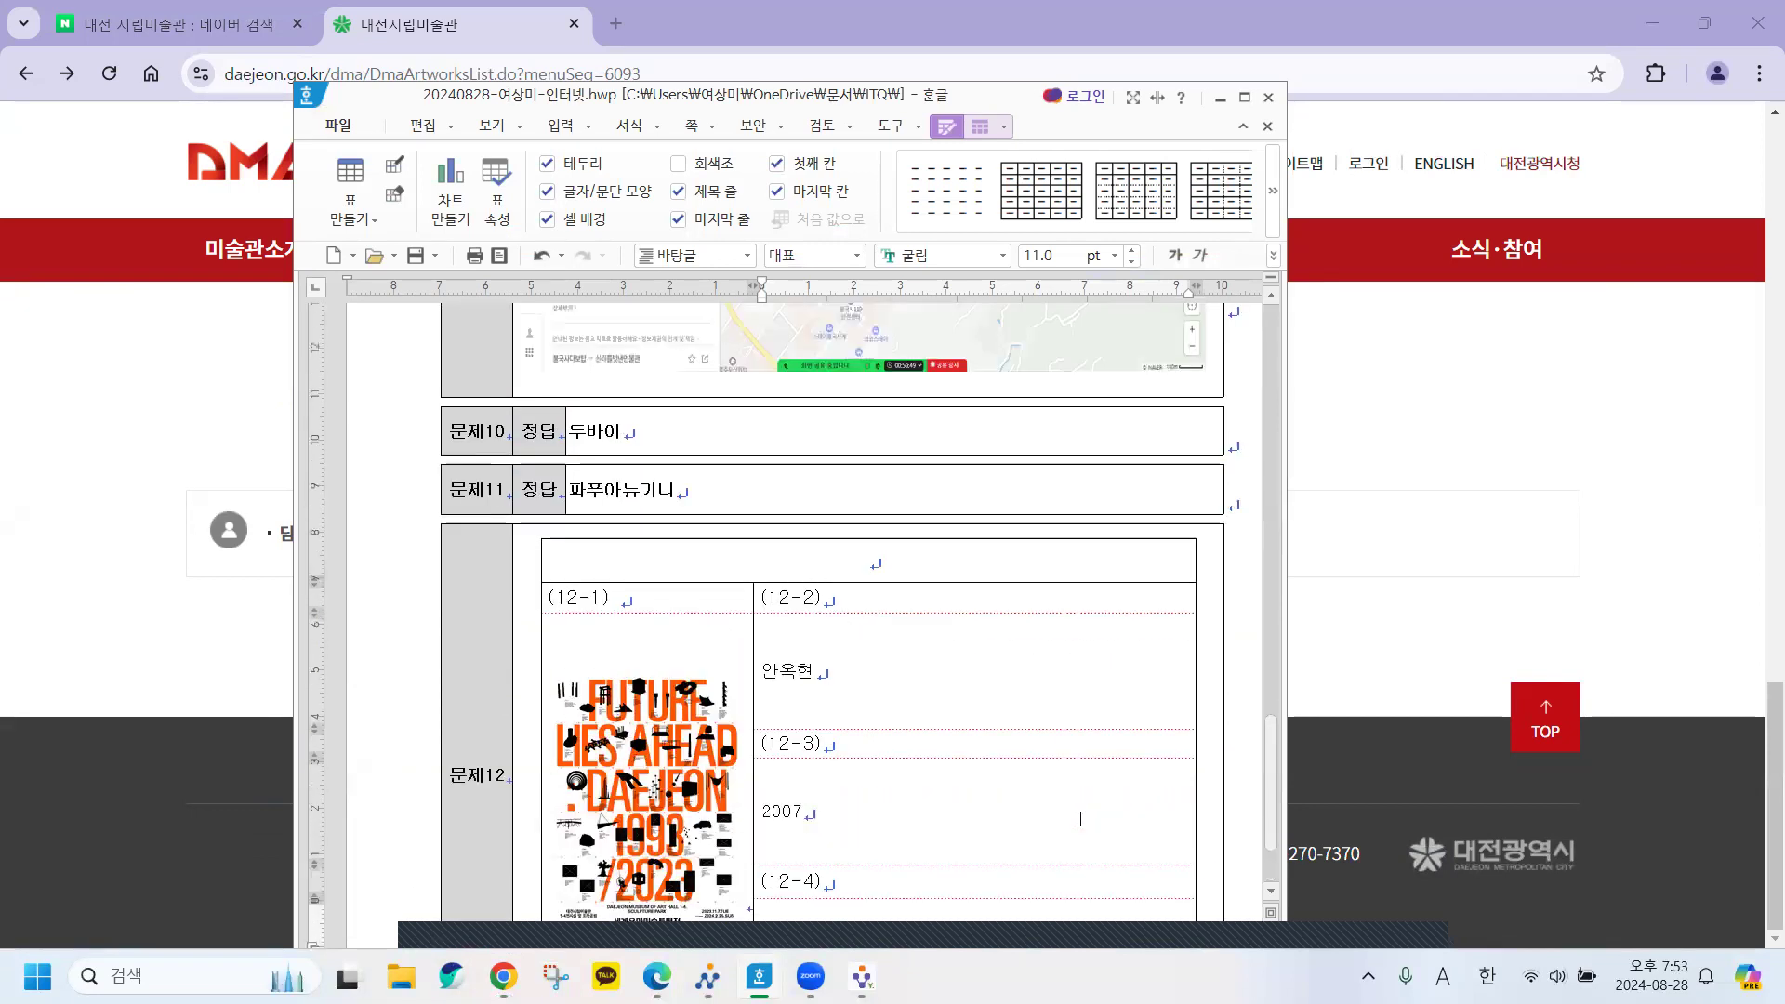
pyautogui.scroll(4, 1080, 818)
pyautogui.scroll(-6, 1080, 818)
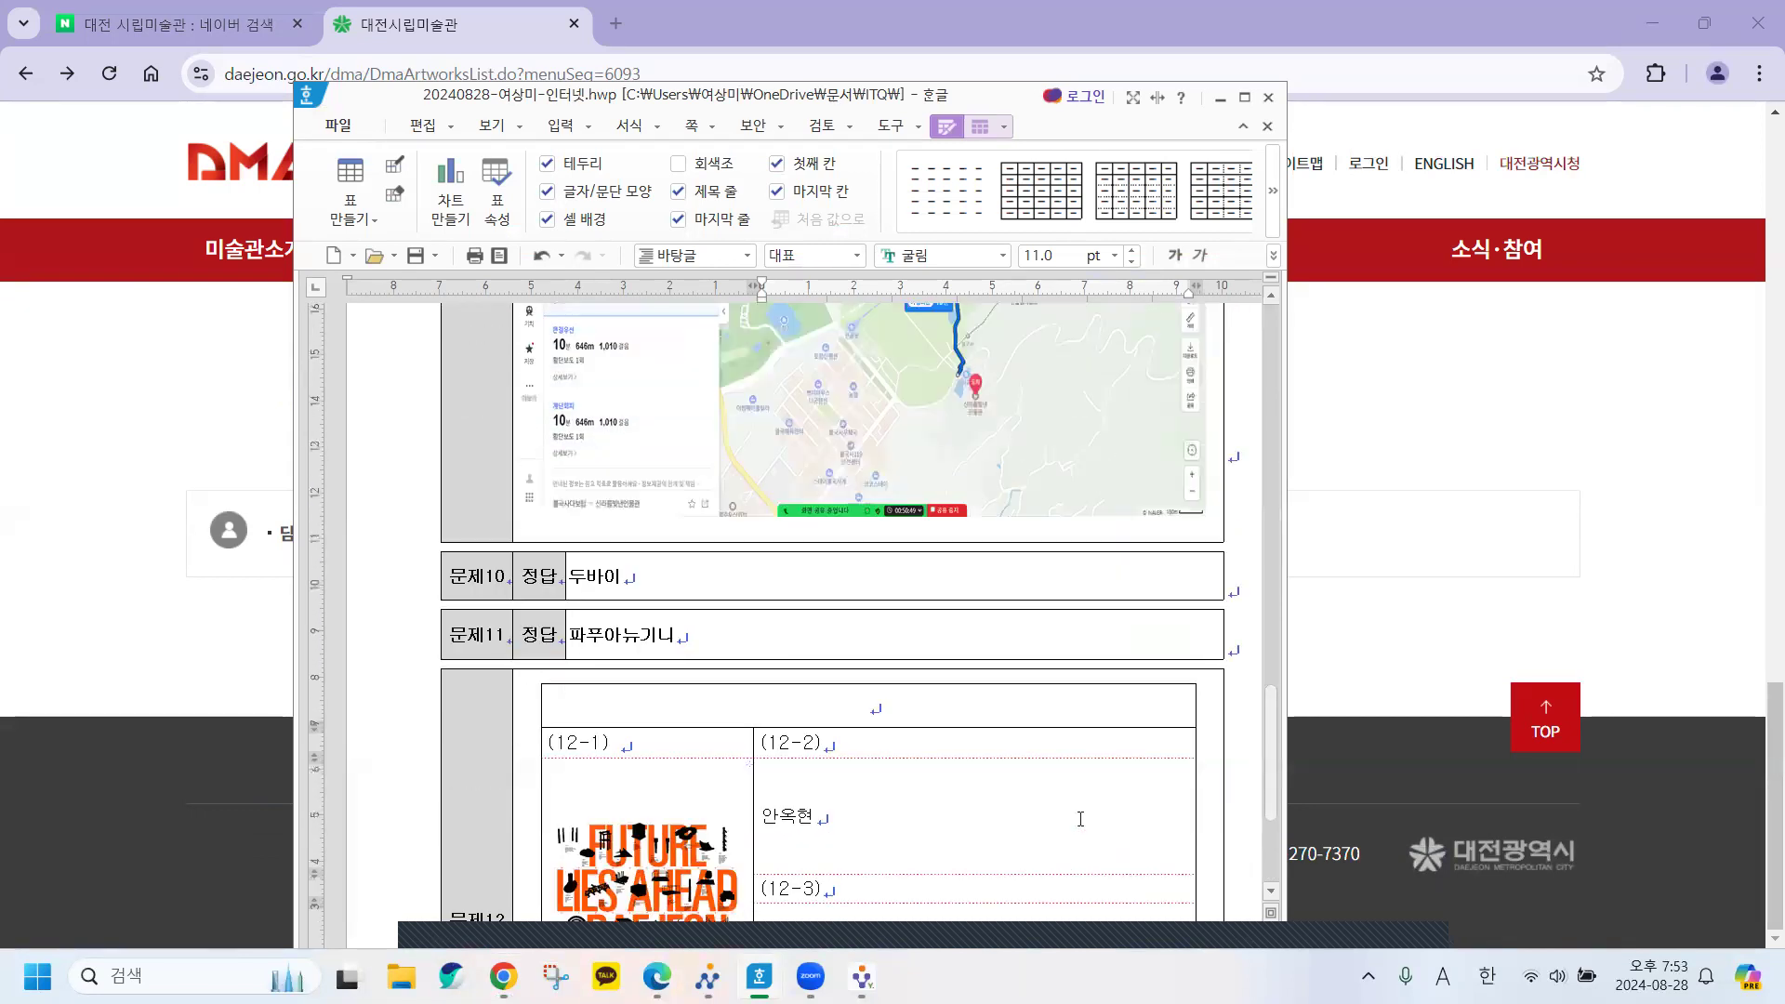
pyautogui.scroll(9, 1080, 818)
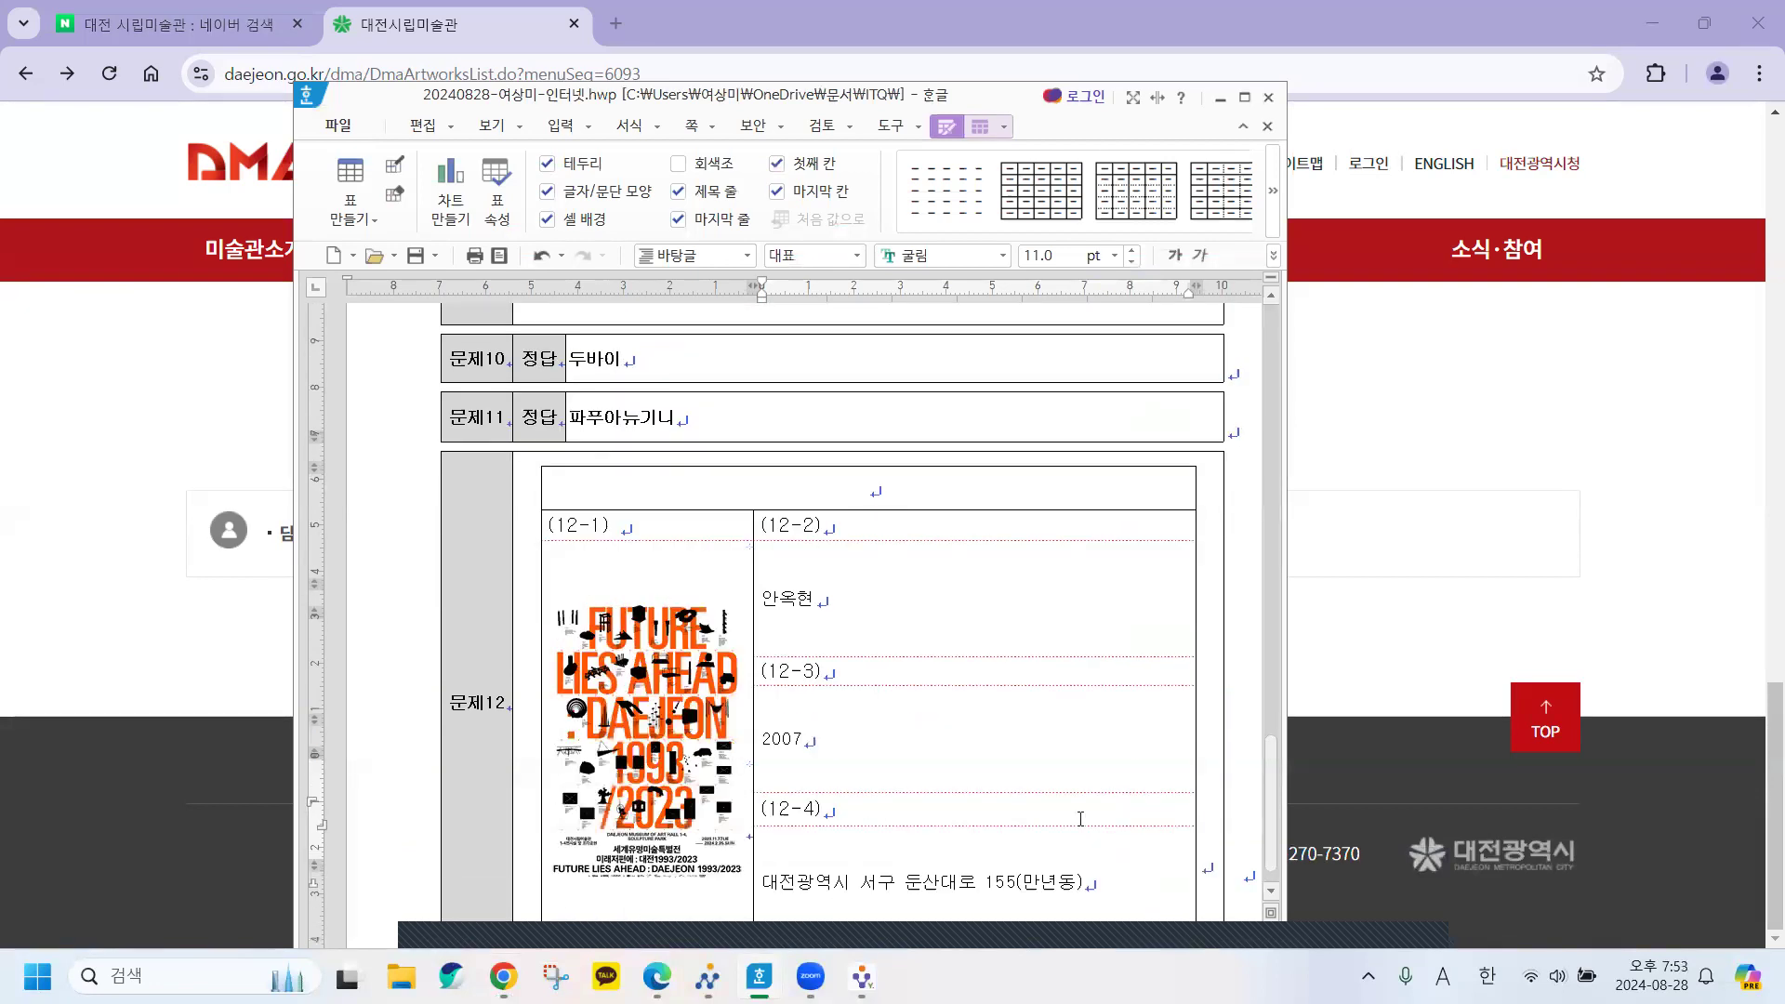
pyautogui.scroll(8, 1081, 818)
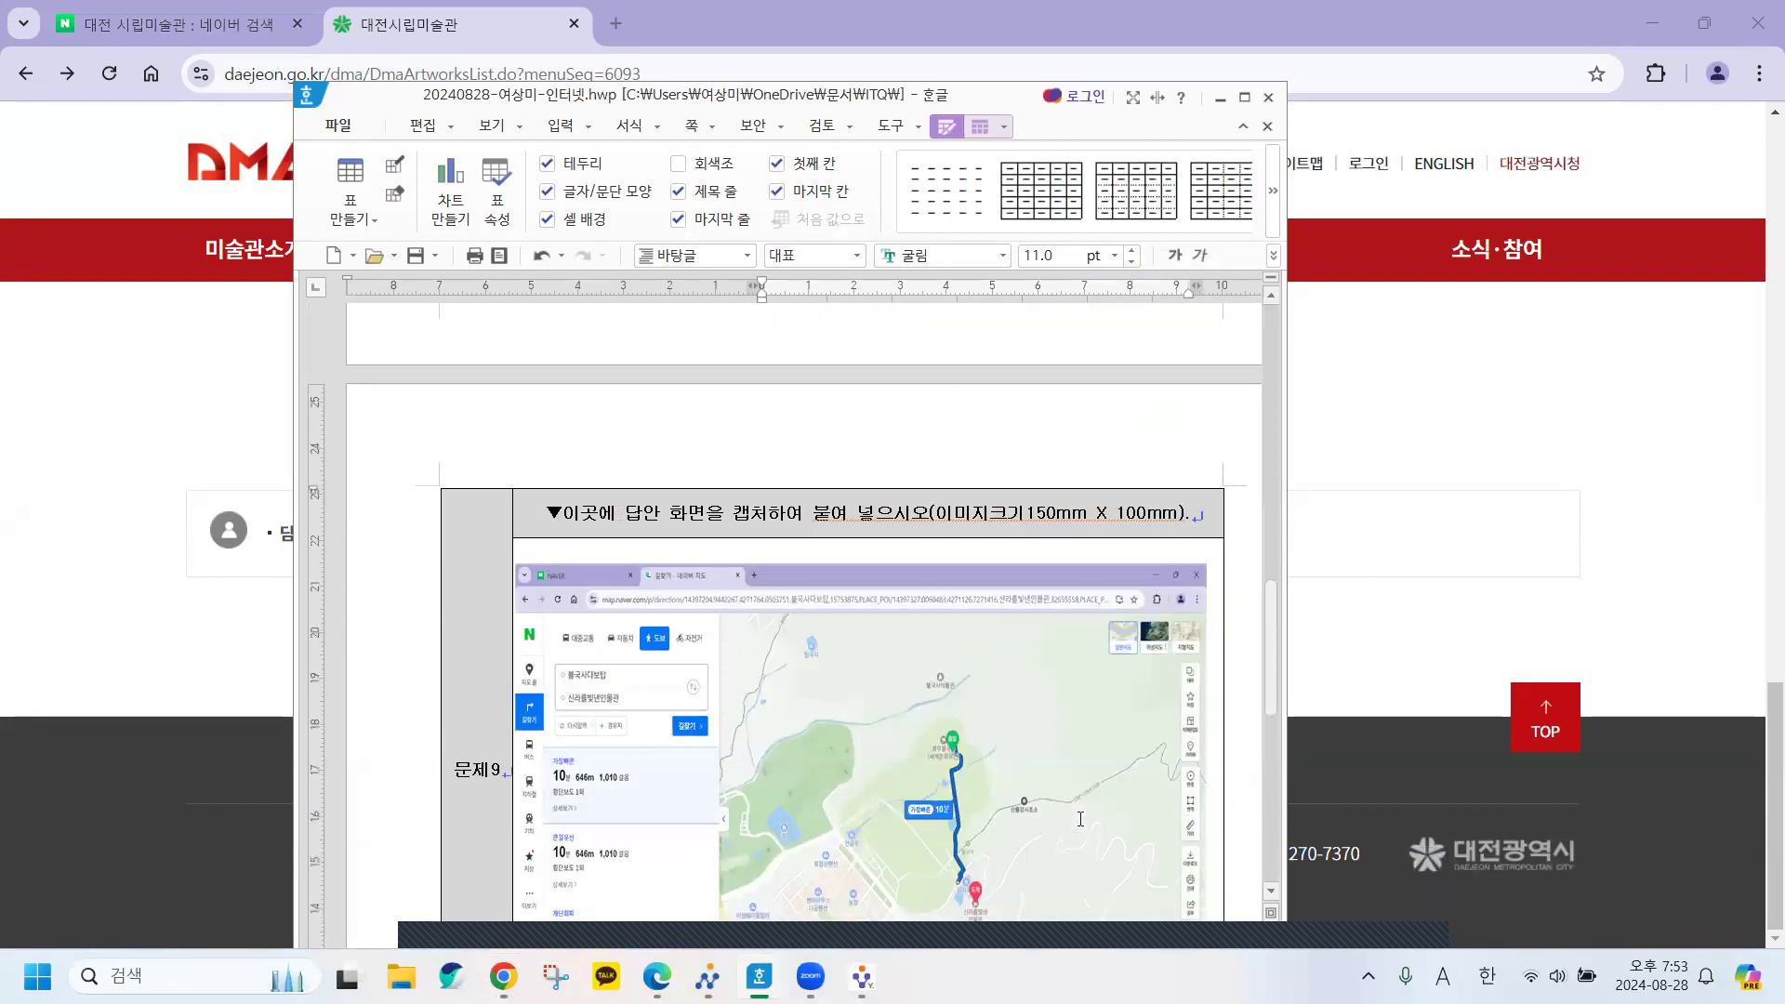
pyautogui.scroll(5, 1080, 818)
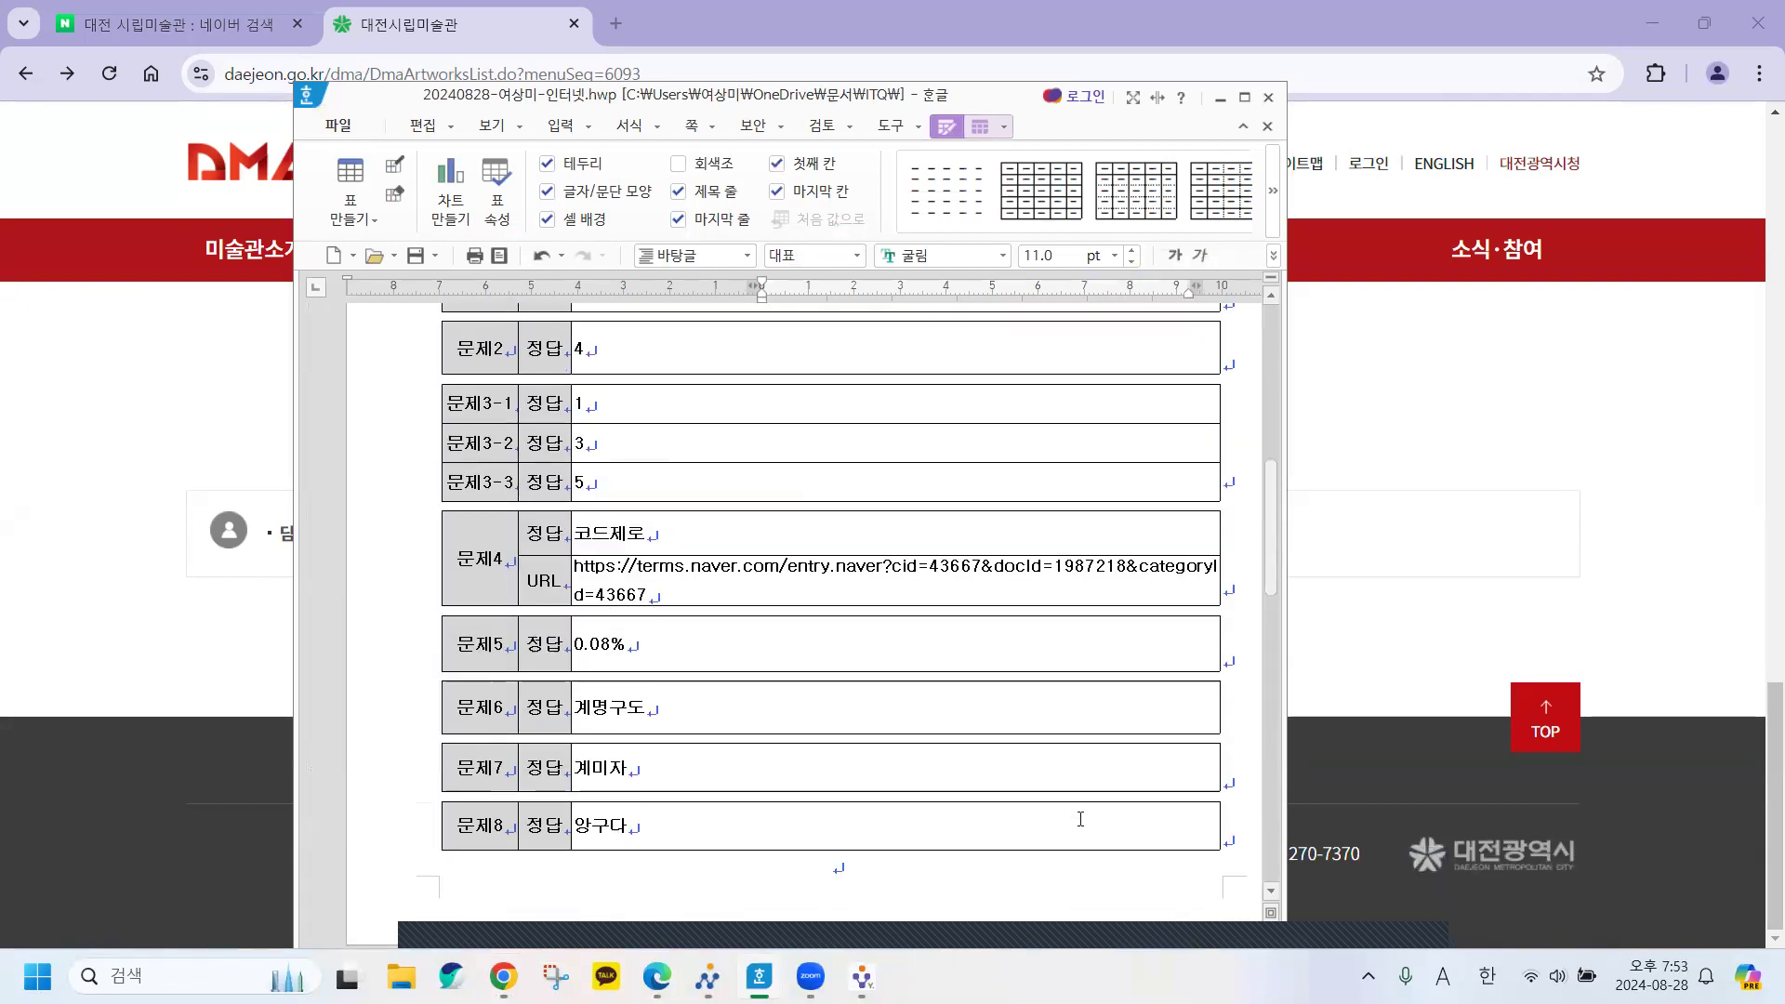
pyautogui.scroll(7, 1080, 818)
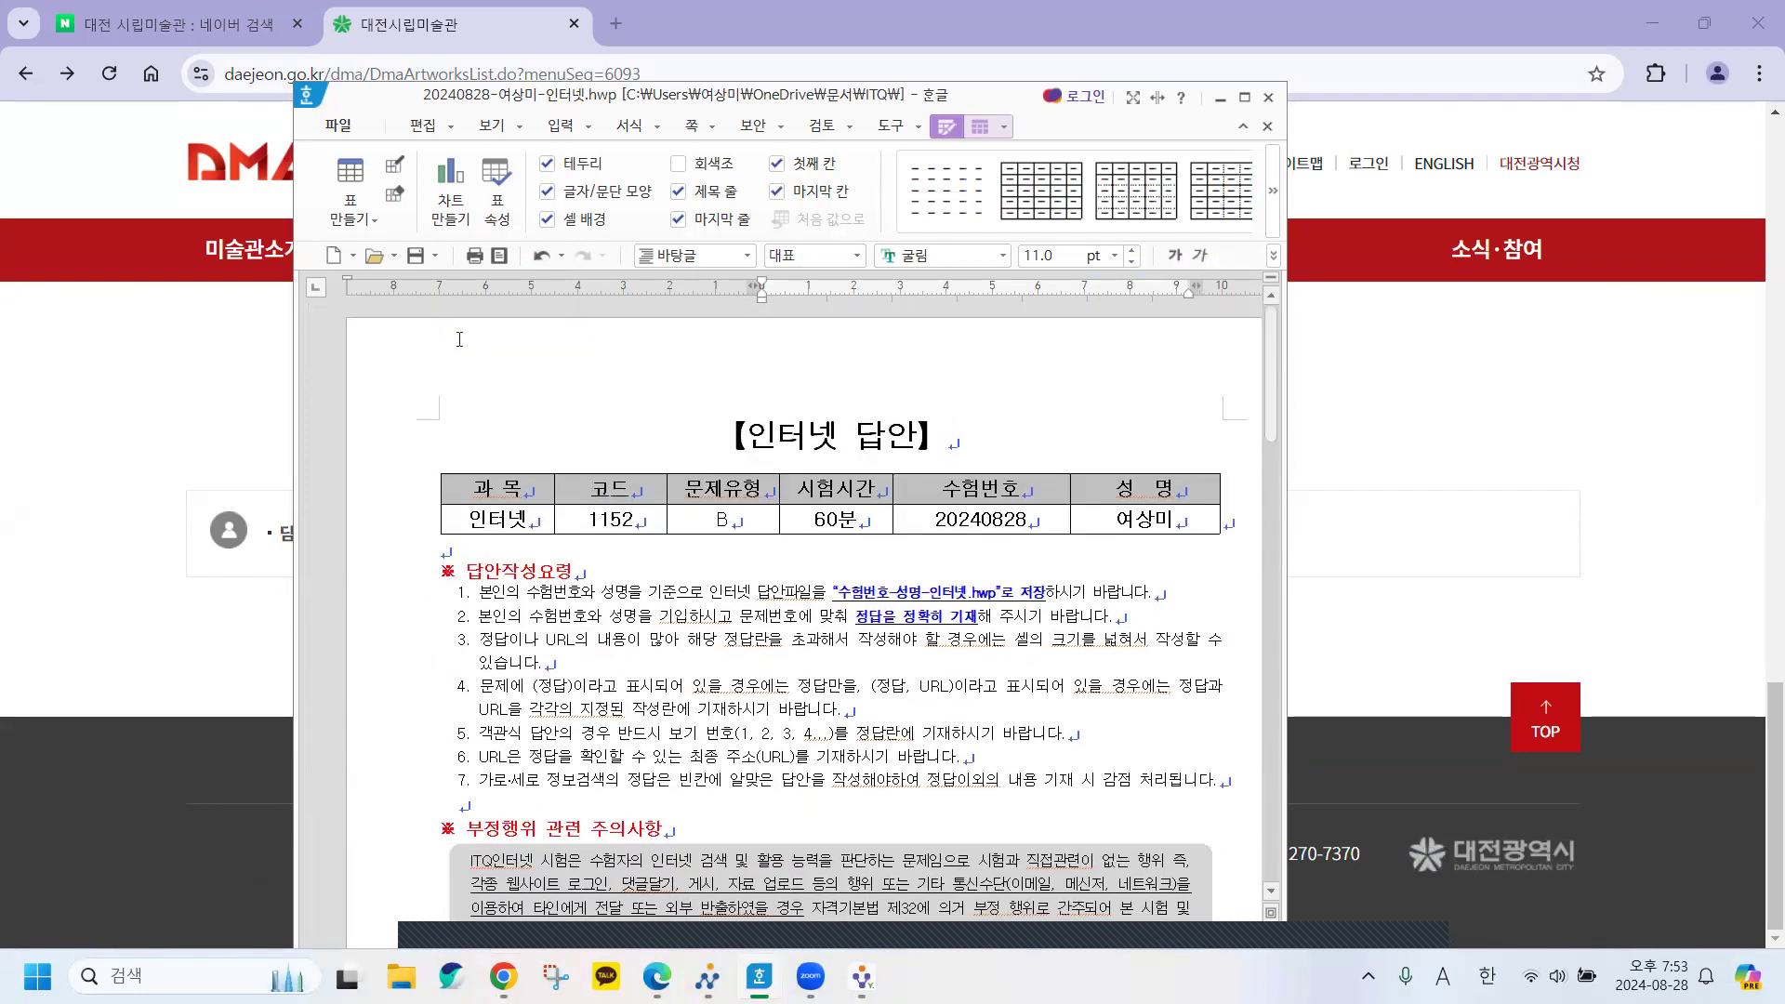
# Save the answer sheet, then close Chrome and the Edge question paper.
pyautogui.click(415, 258)
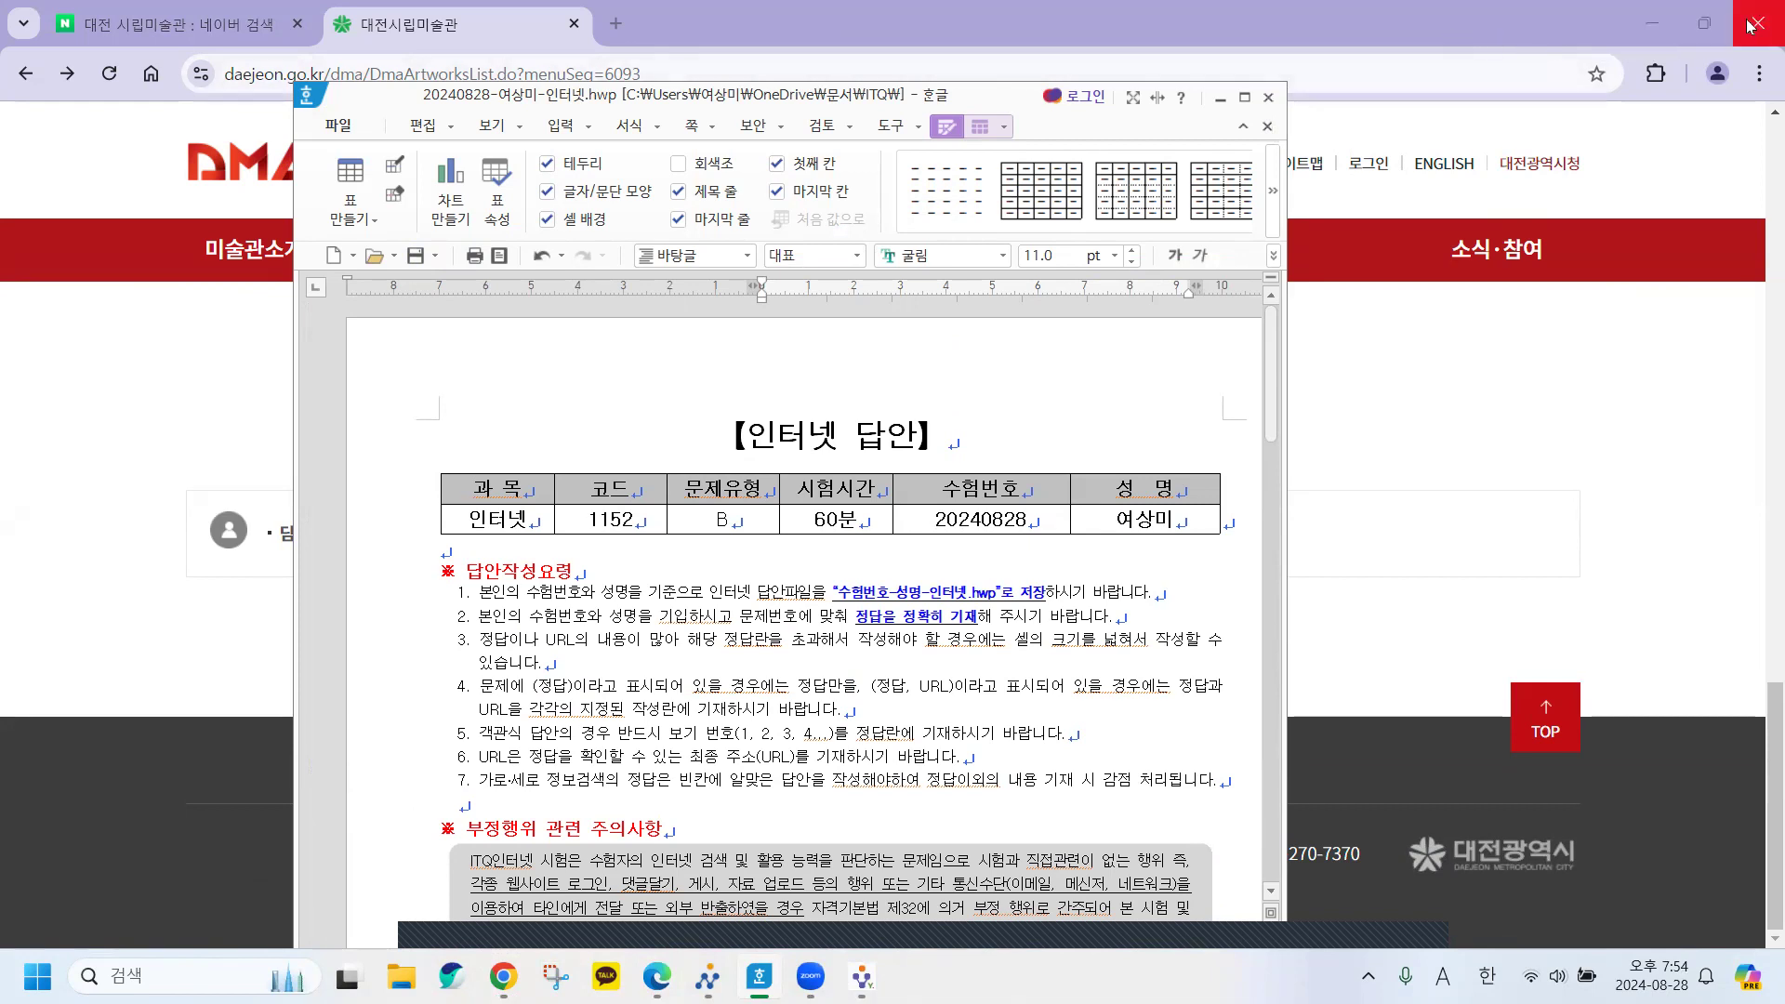
pyautogui.click(1757, 28)
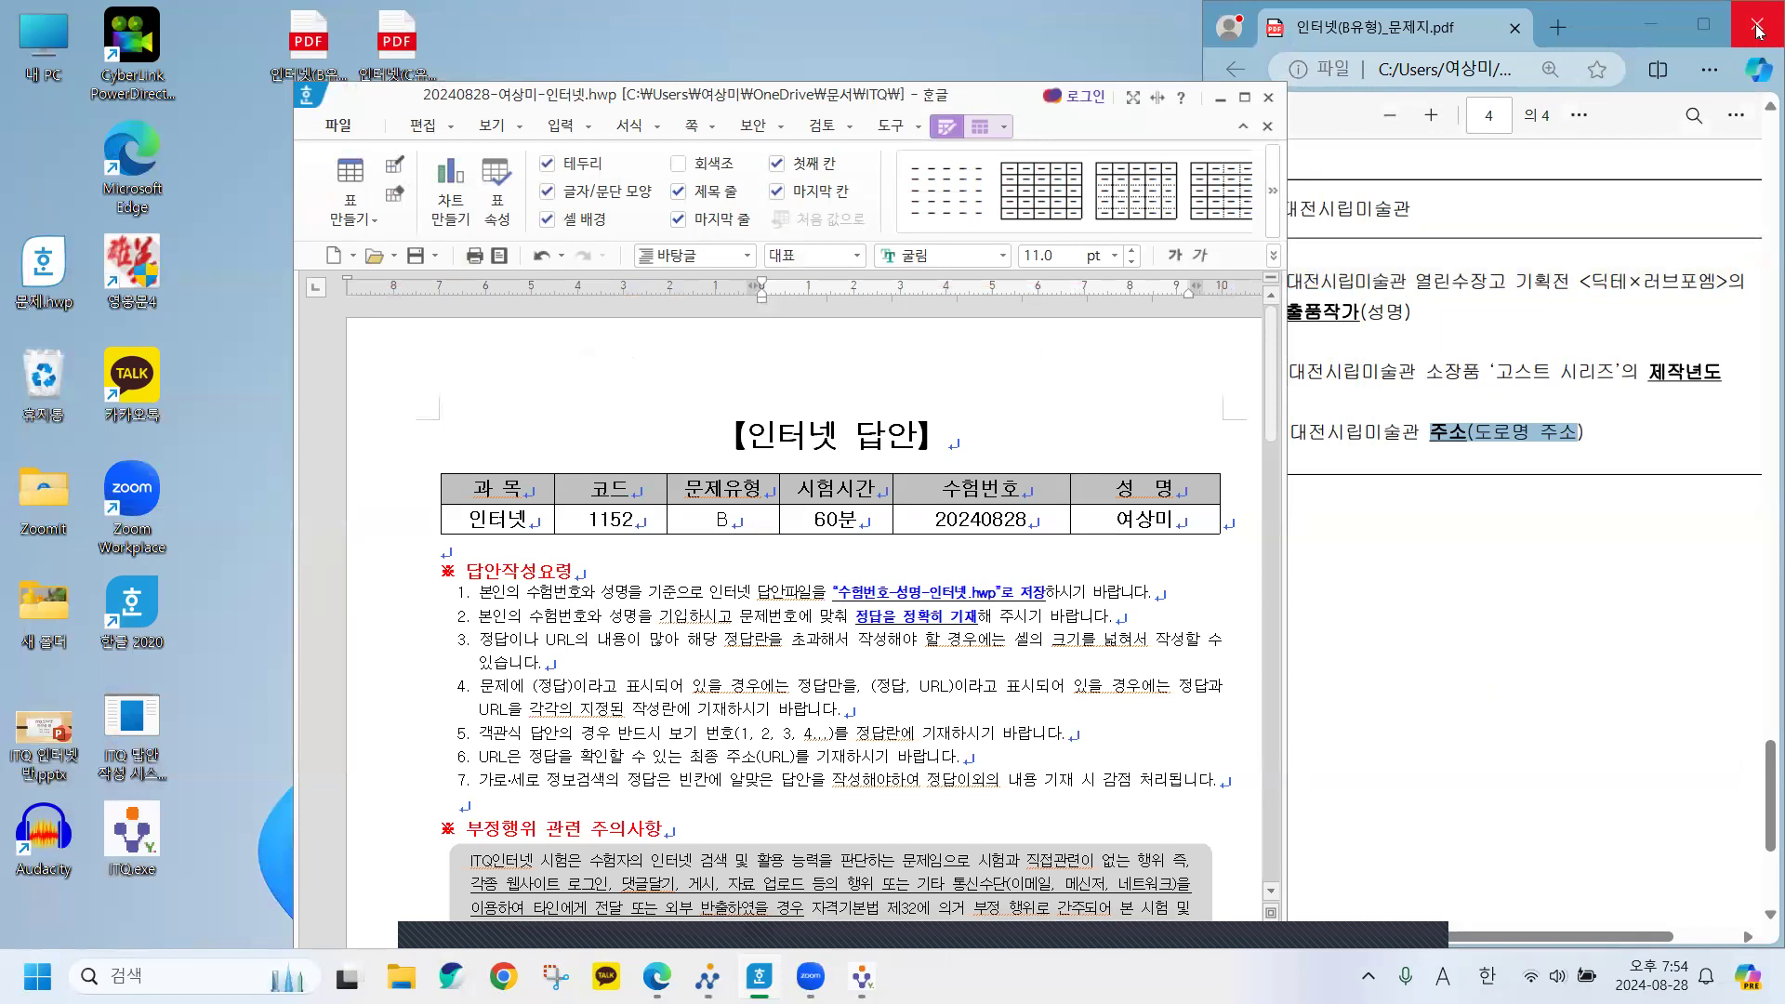
pyautogui.click(1757, 28)
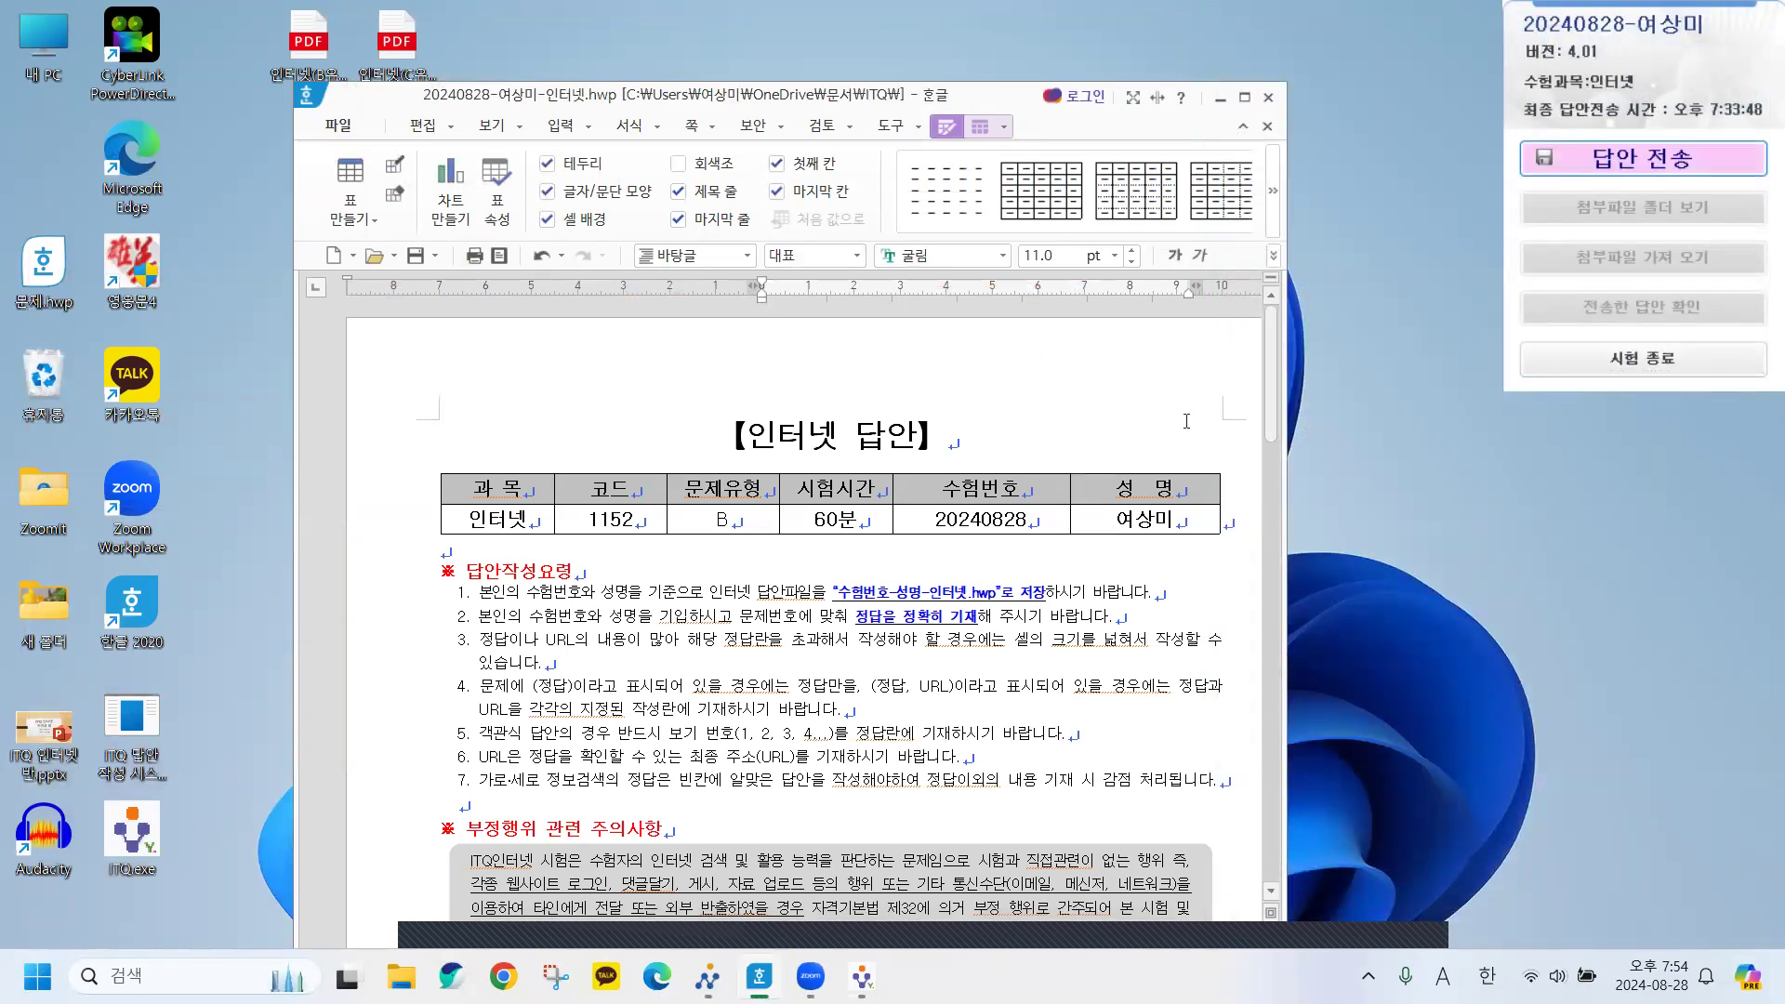
# Send the answer file to the exam-room PC, resend it, and close the sending window.
pyautogui.click(1648, 163)
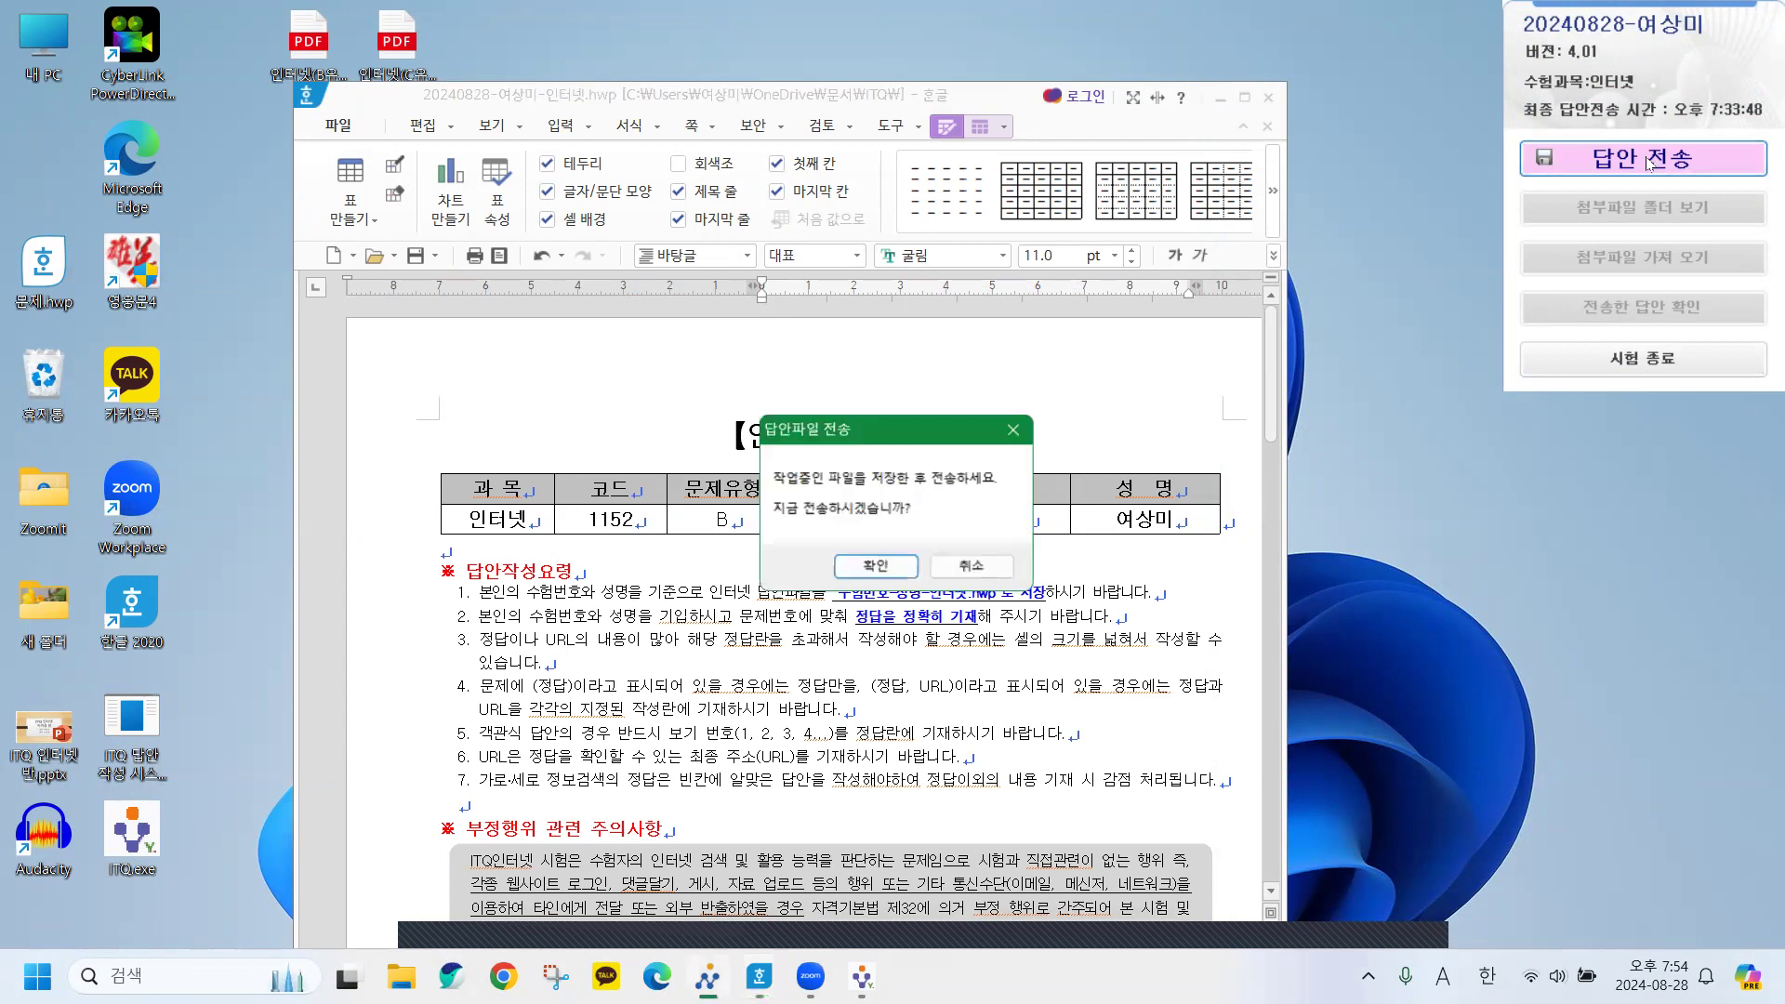
pyautogui.click(898, 571)
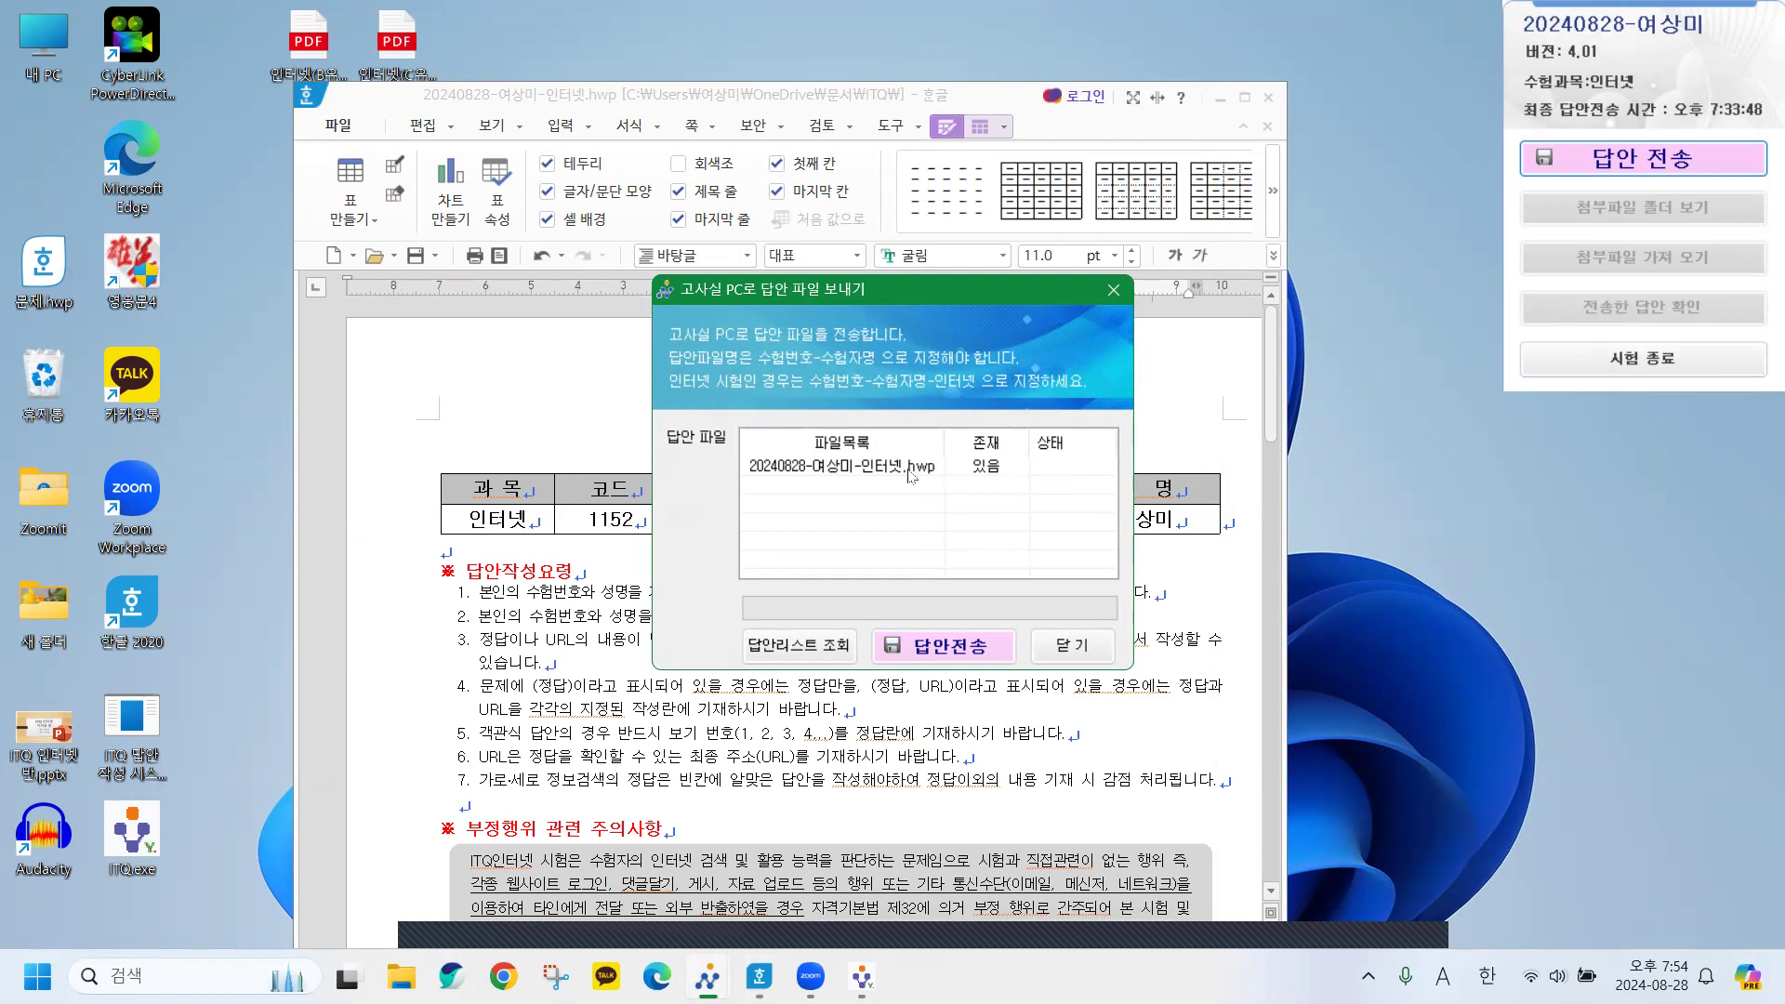
pyautogui.click(949, 649)
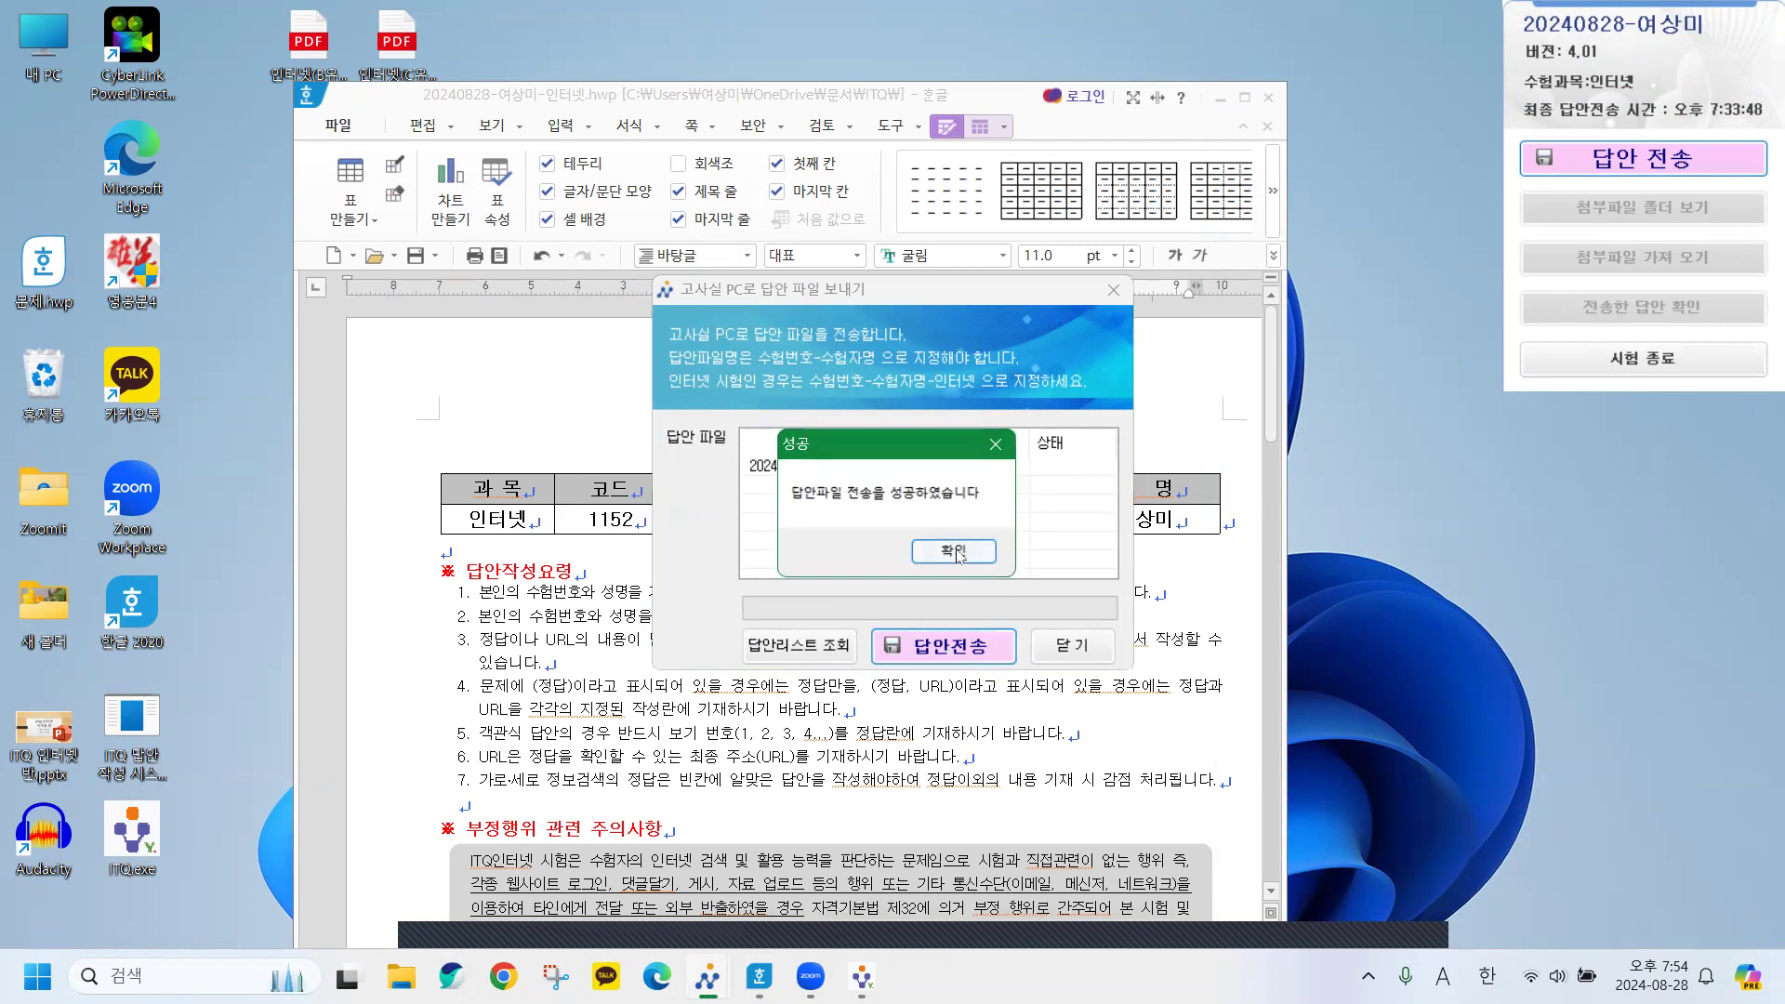
pyautogui.click(953, 552)
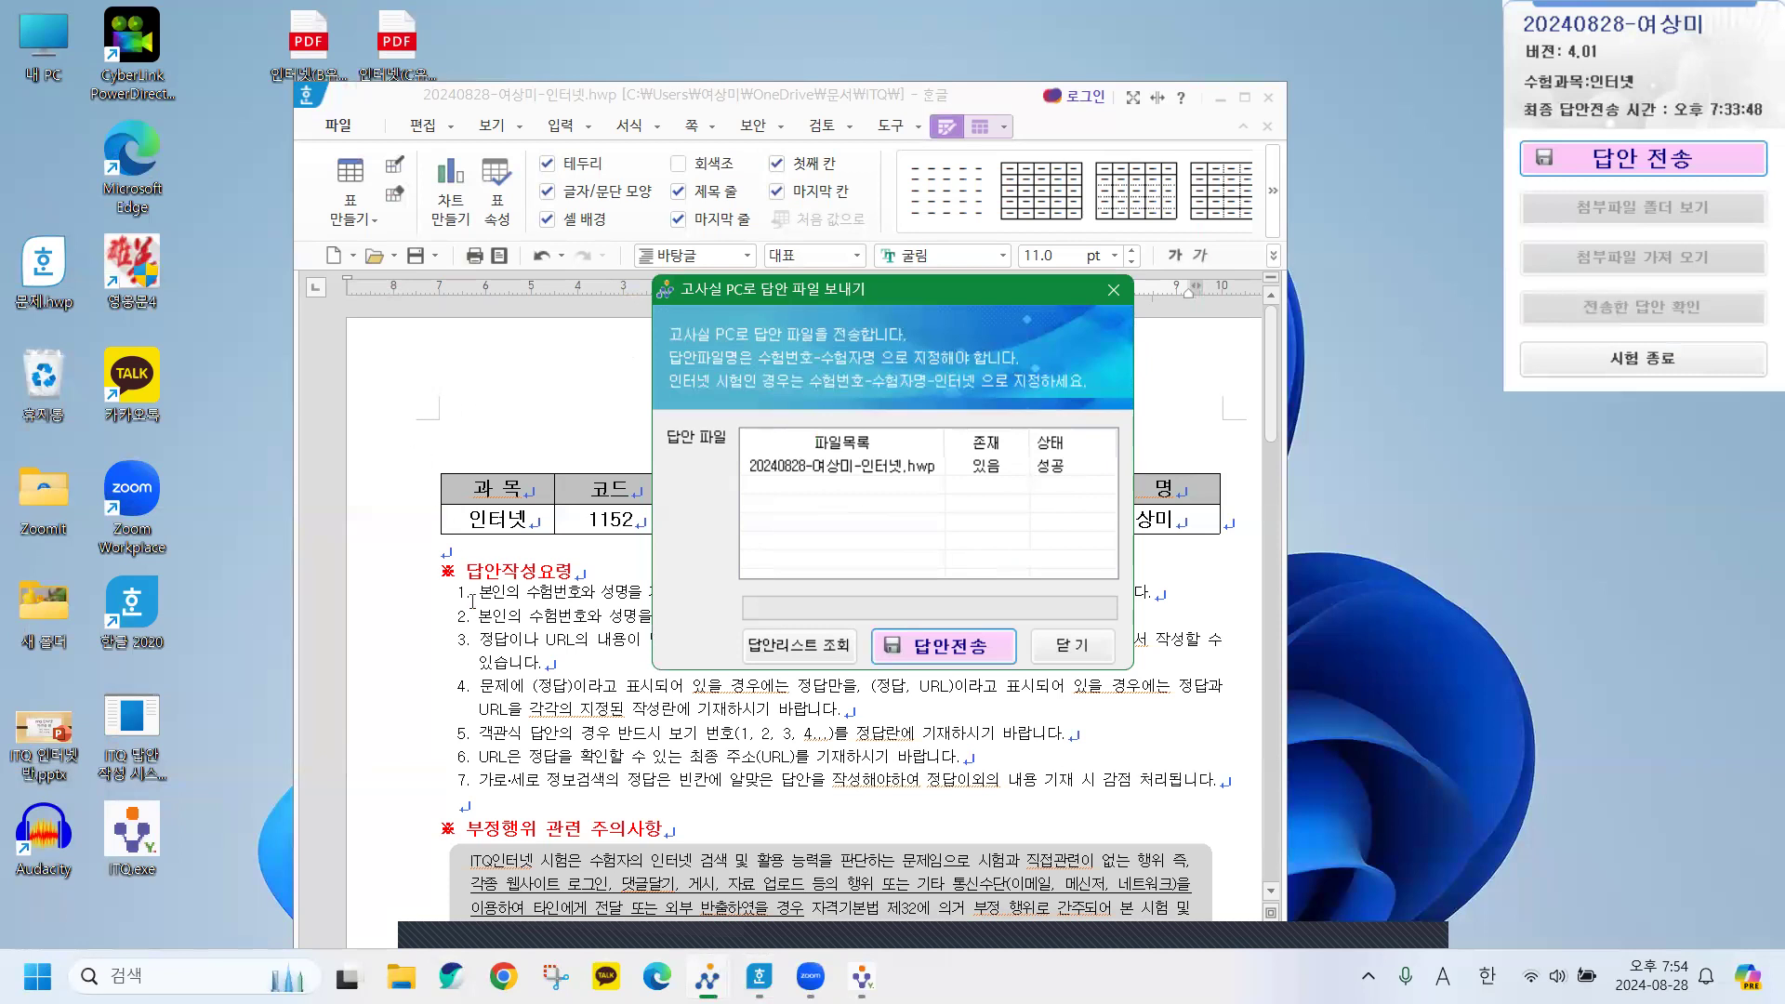
pyautogui.click(936, 651)
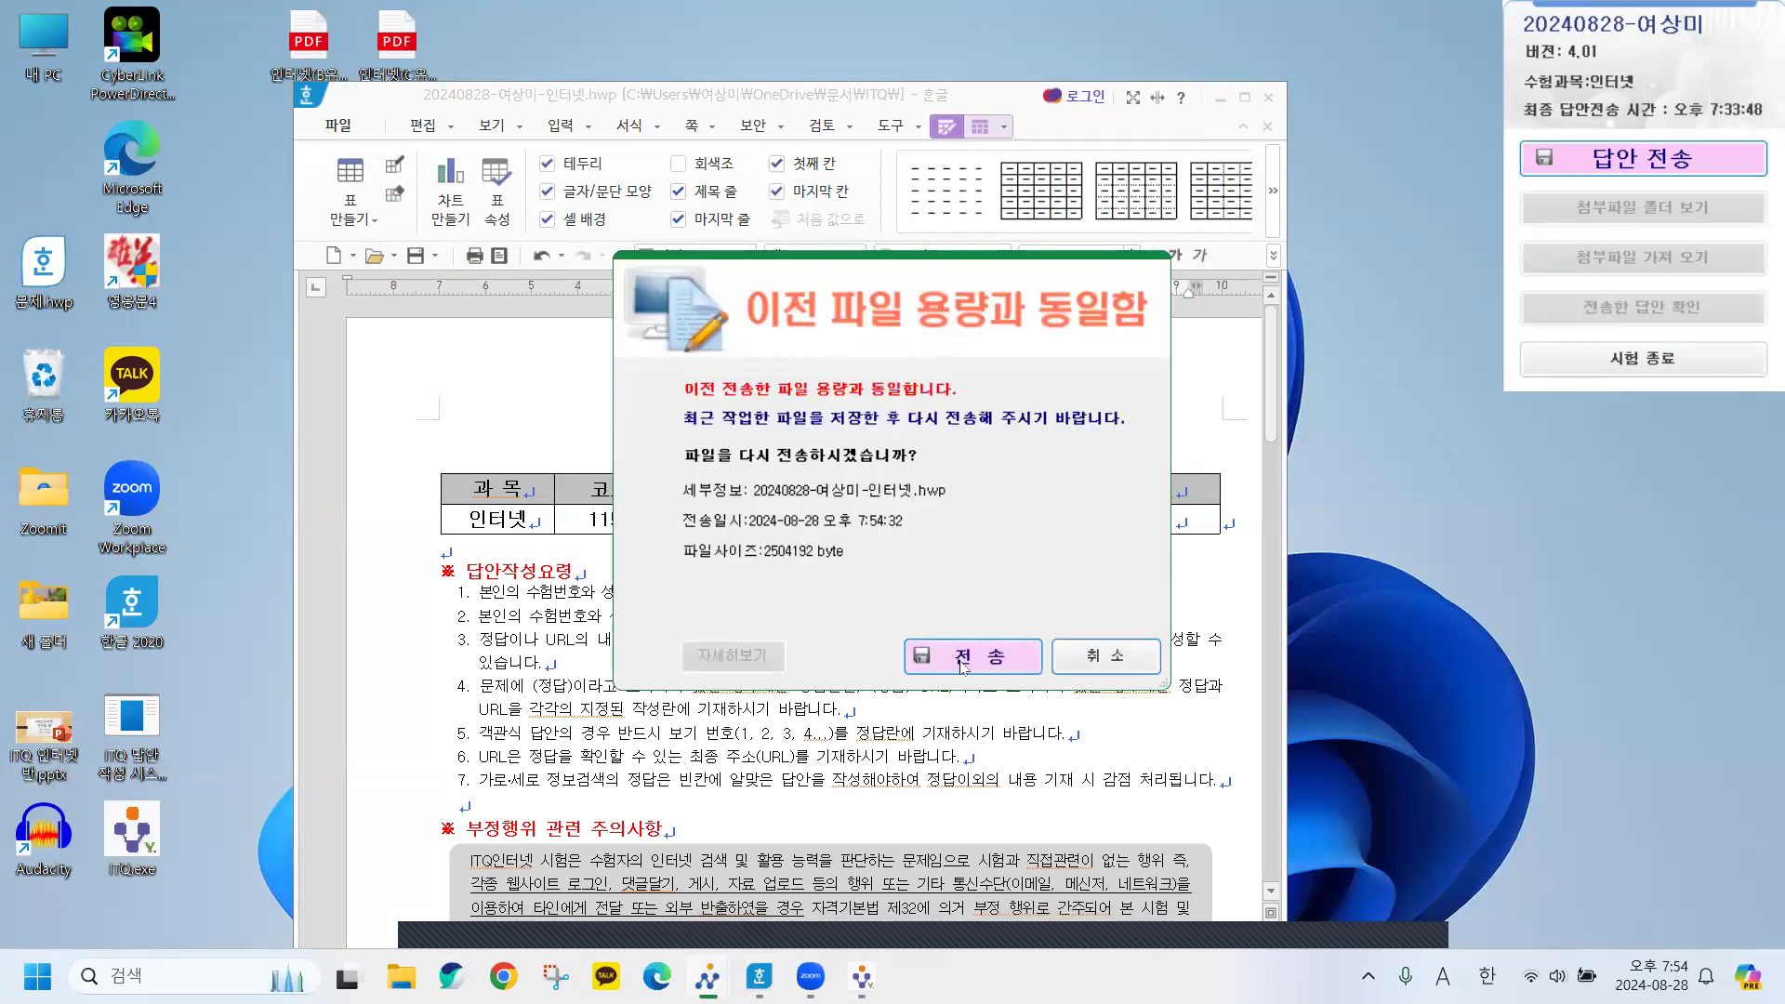
pyautogui.click(963, 662)
pyautogui.click(972, 555)
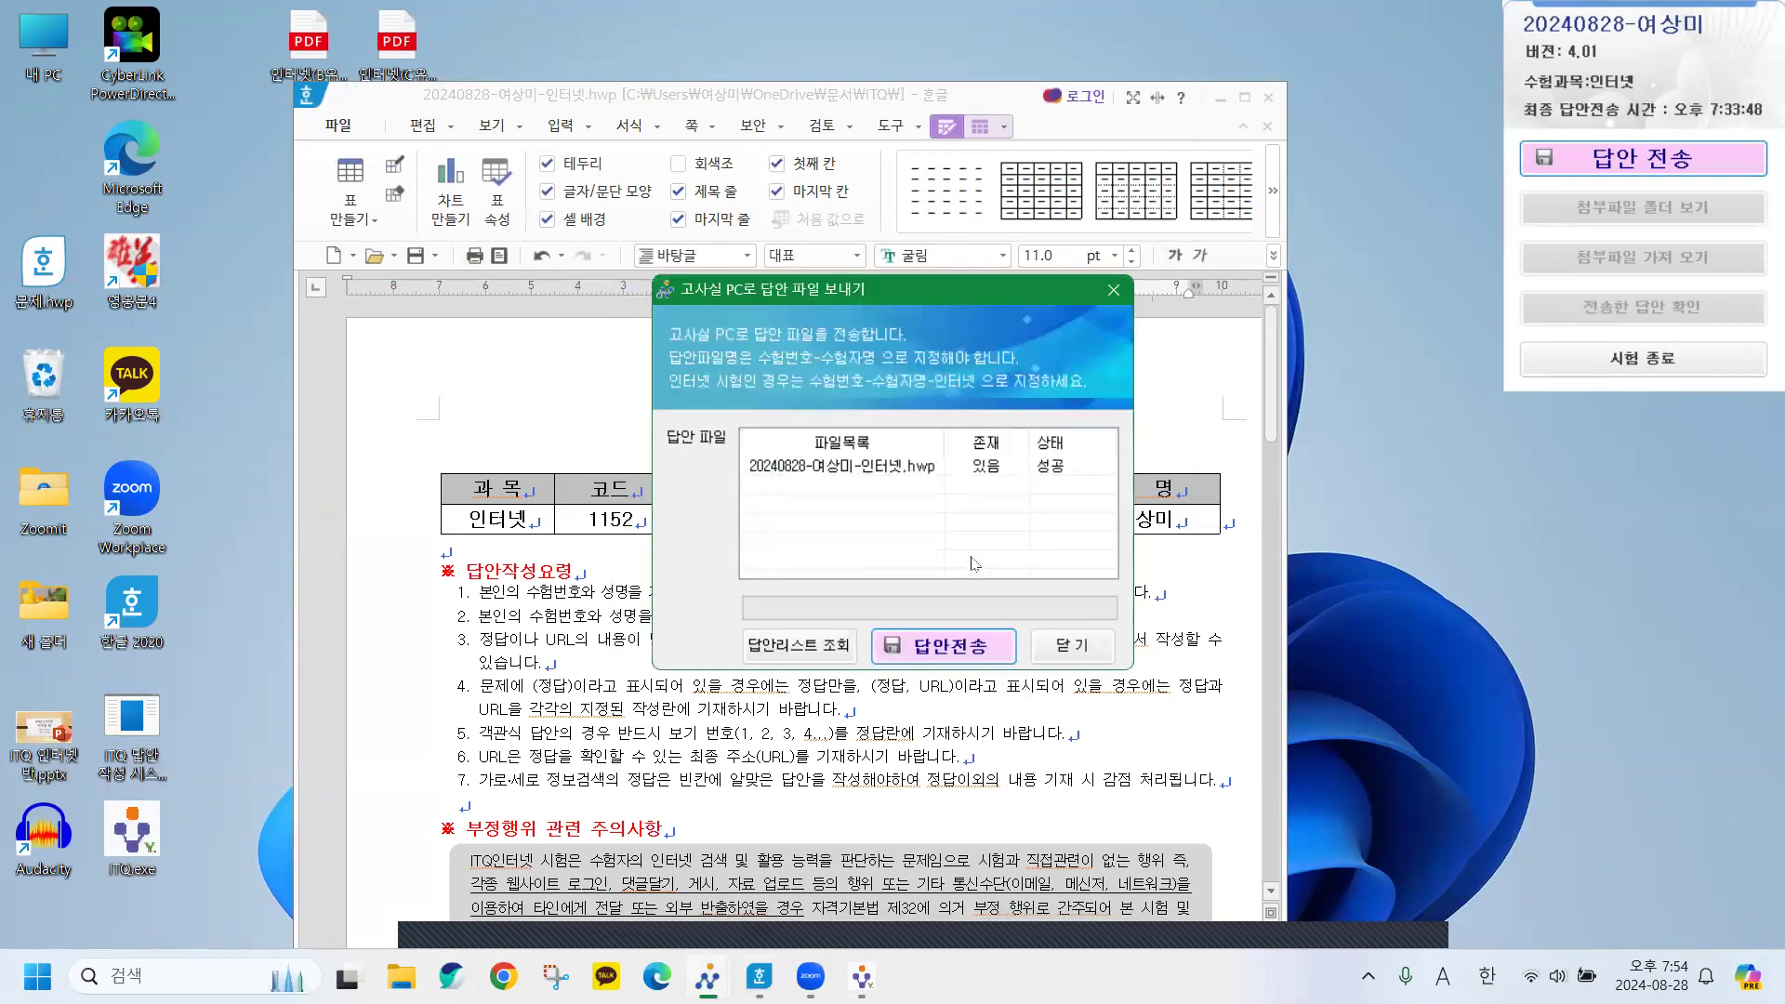
pyautogui.click(1065, 650)
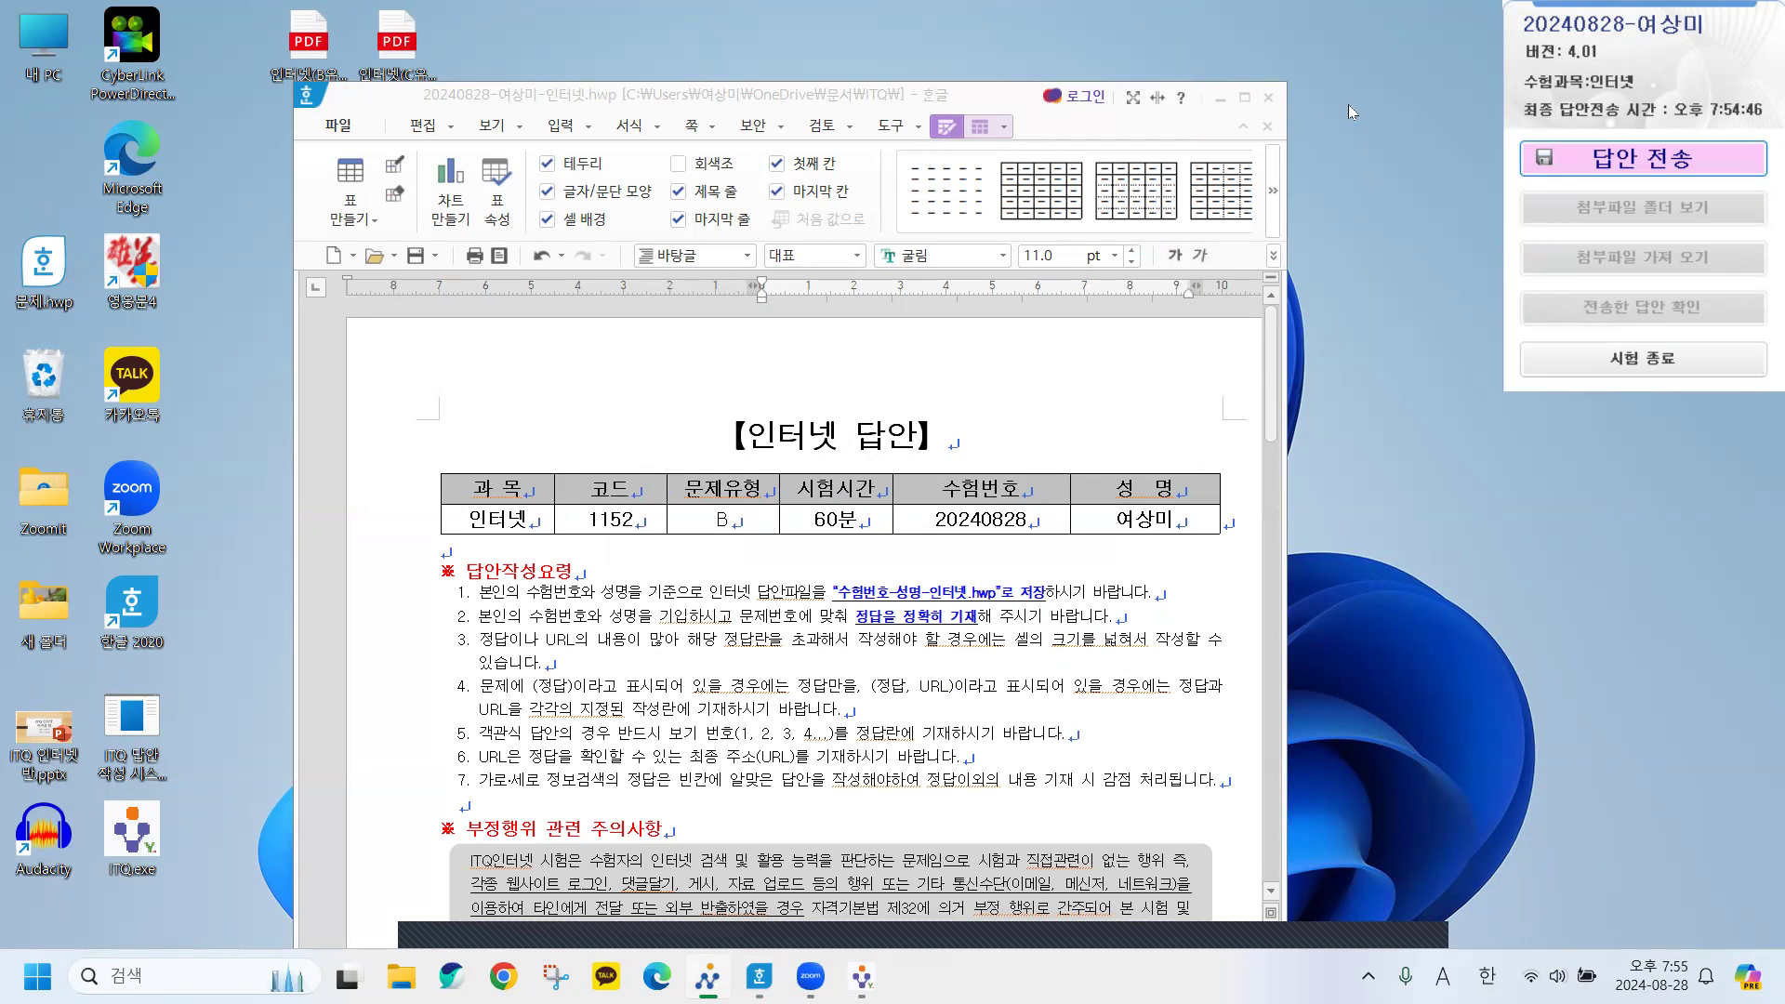
# Close the Hangul answer sheet, end the exam, and exit the ITQ program.
pyautogui.click(1270, 98)
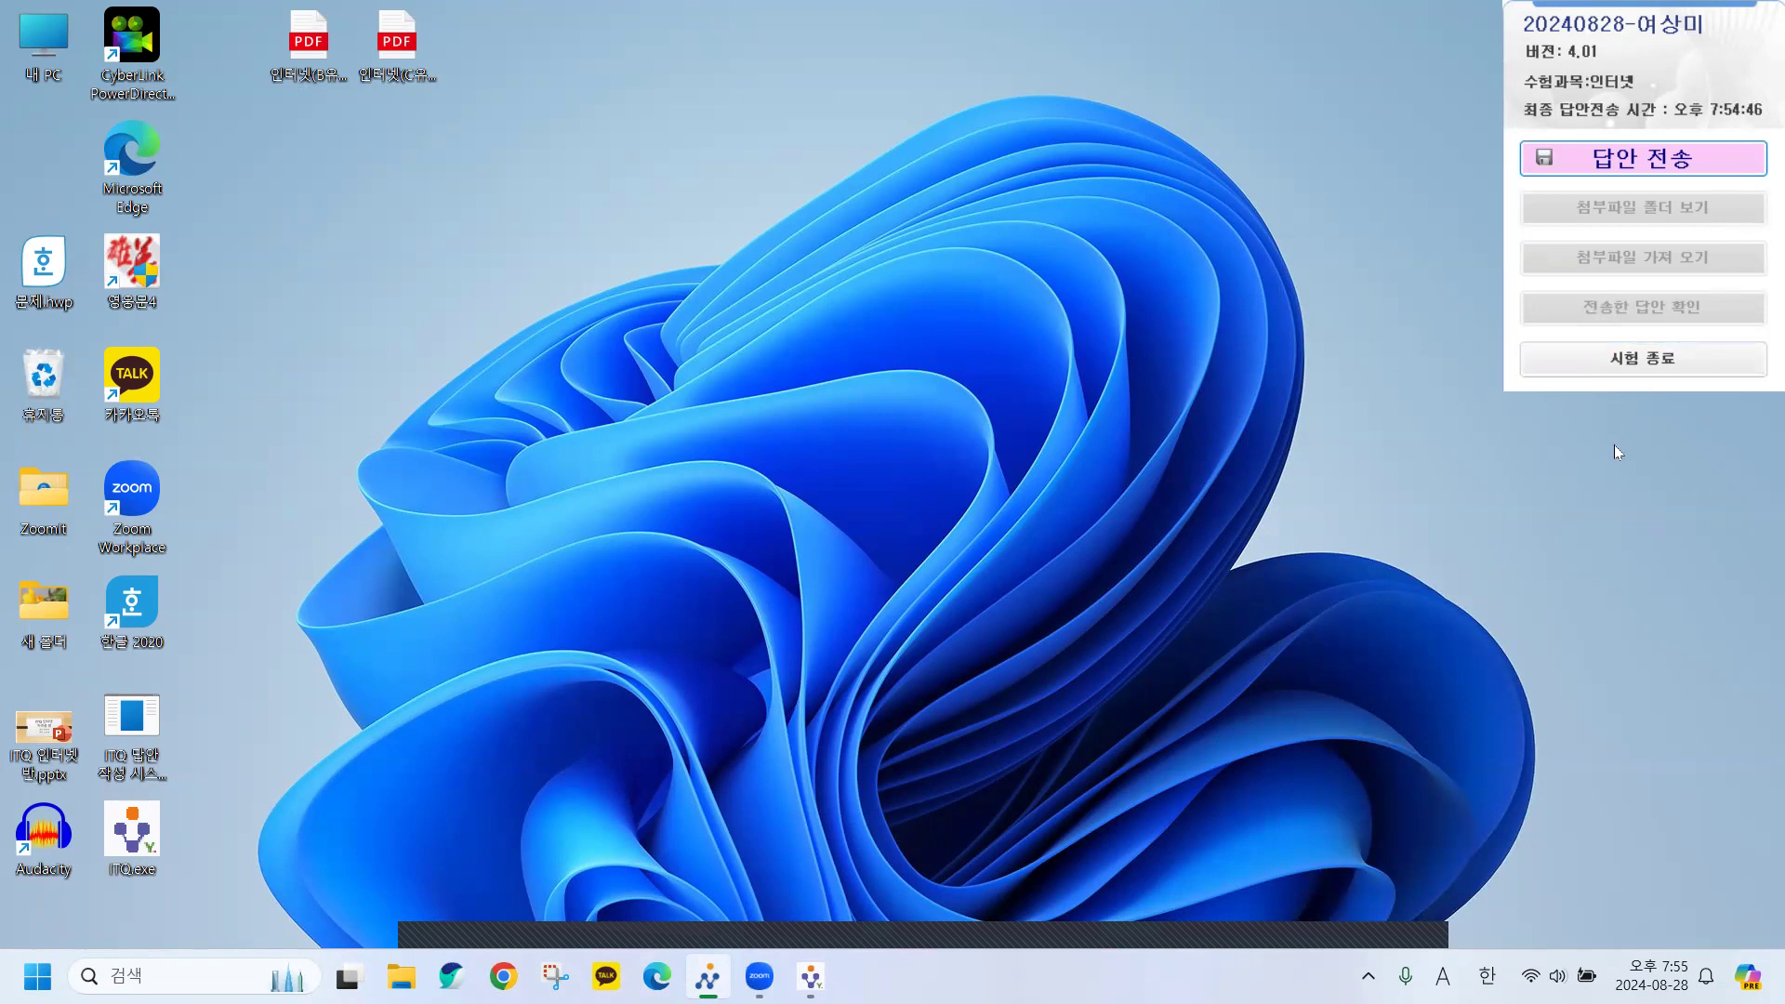
pyautogui.click(1624, 367)
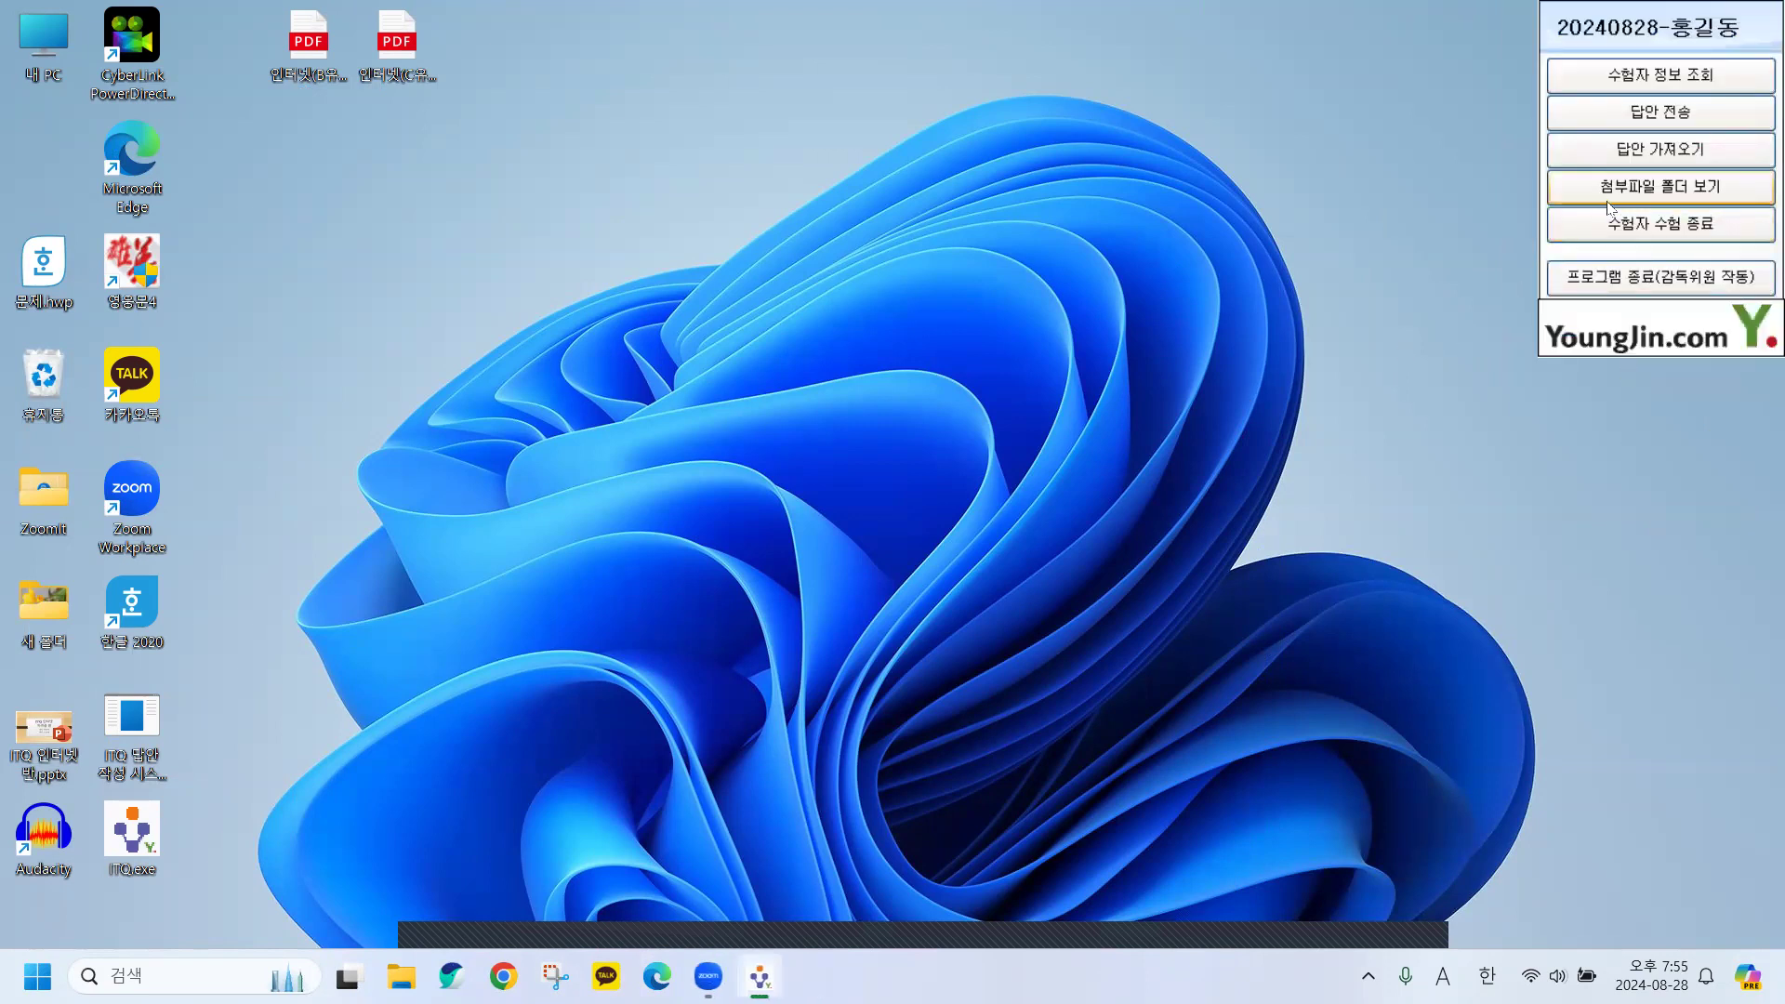
pyautogui.click(1595, 277)
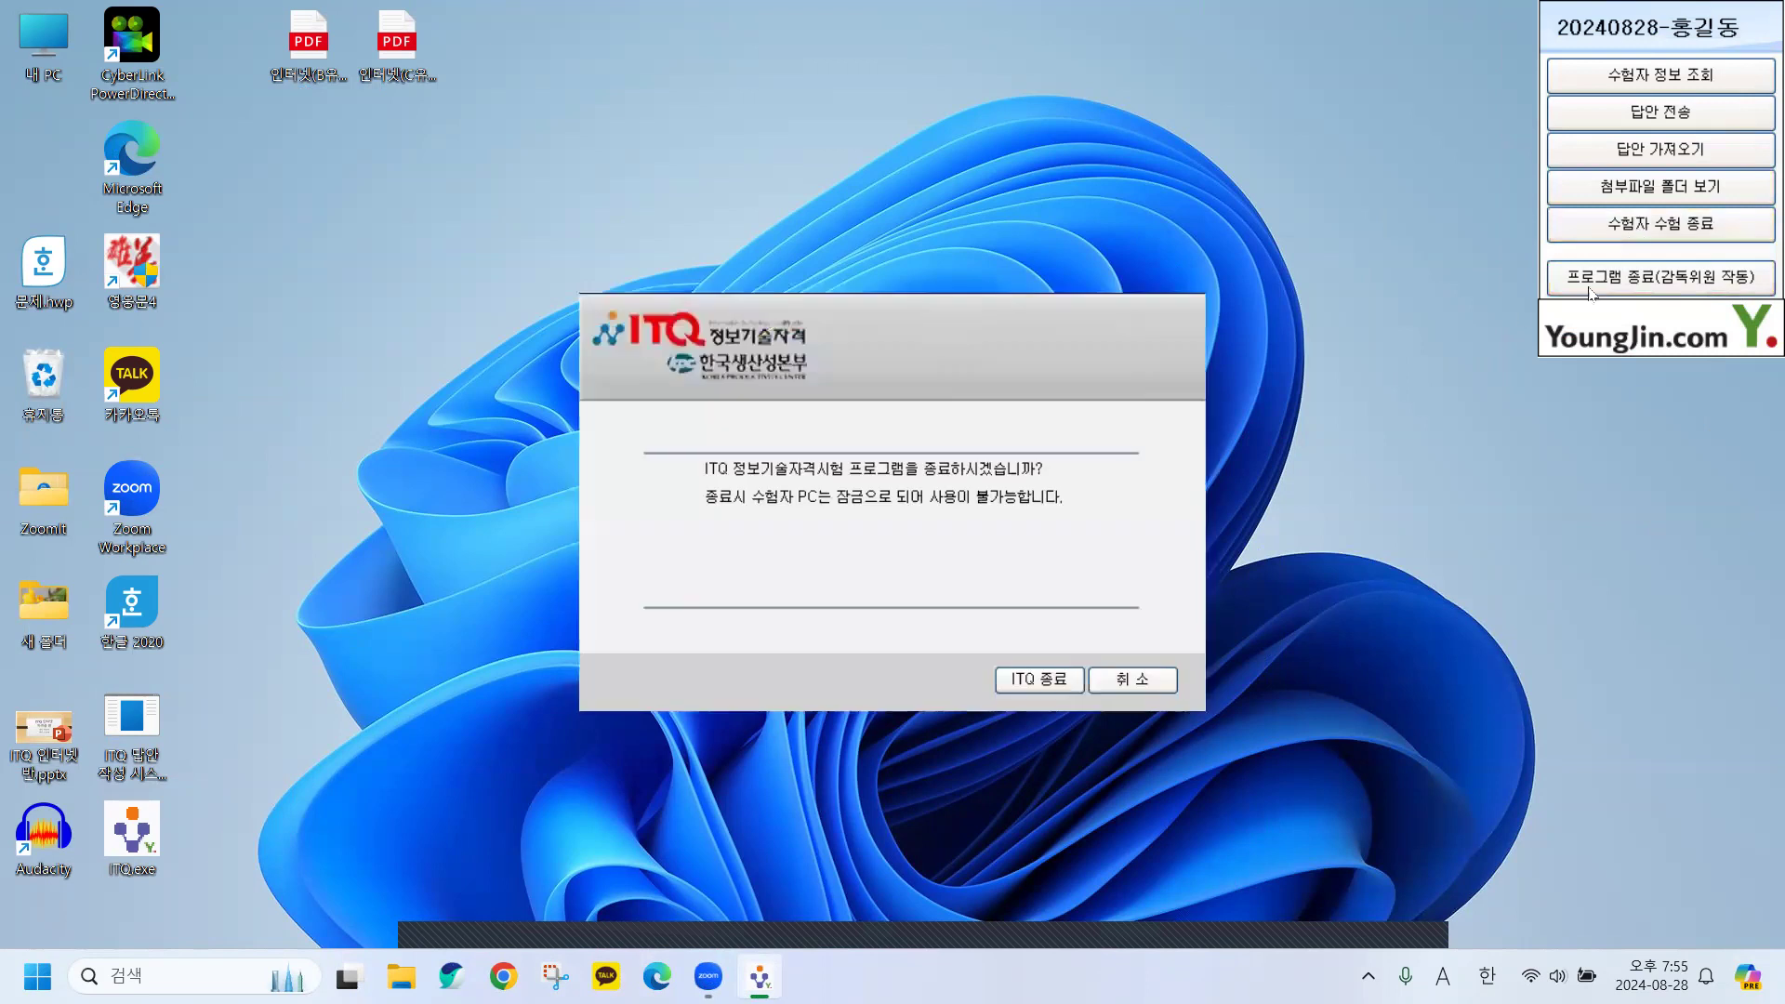
pyautogui.click(1027, 677)
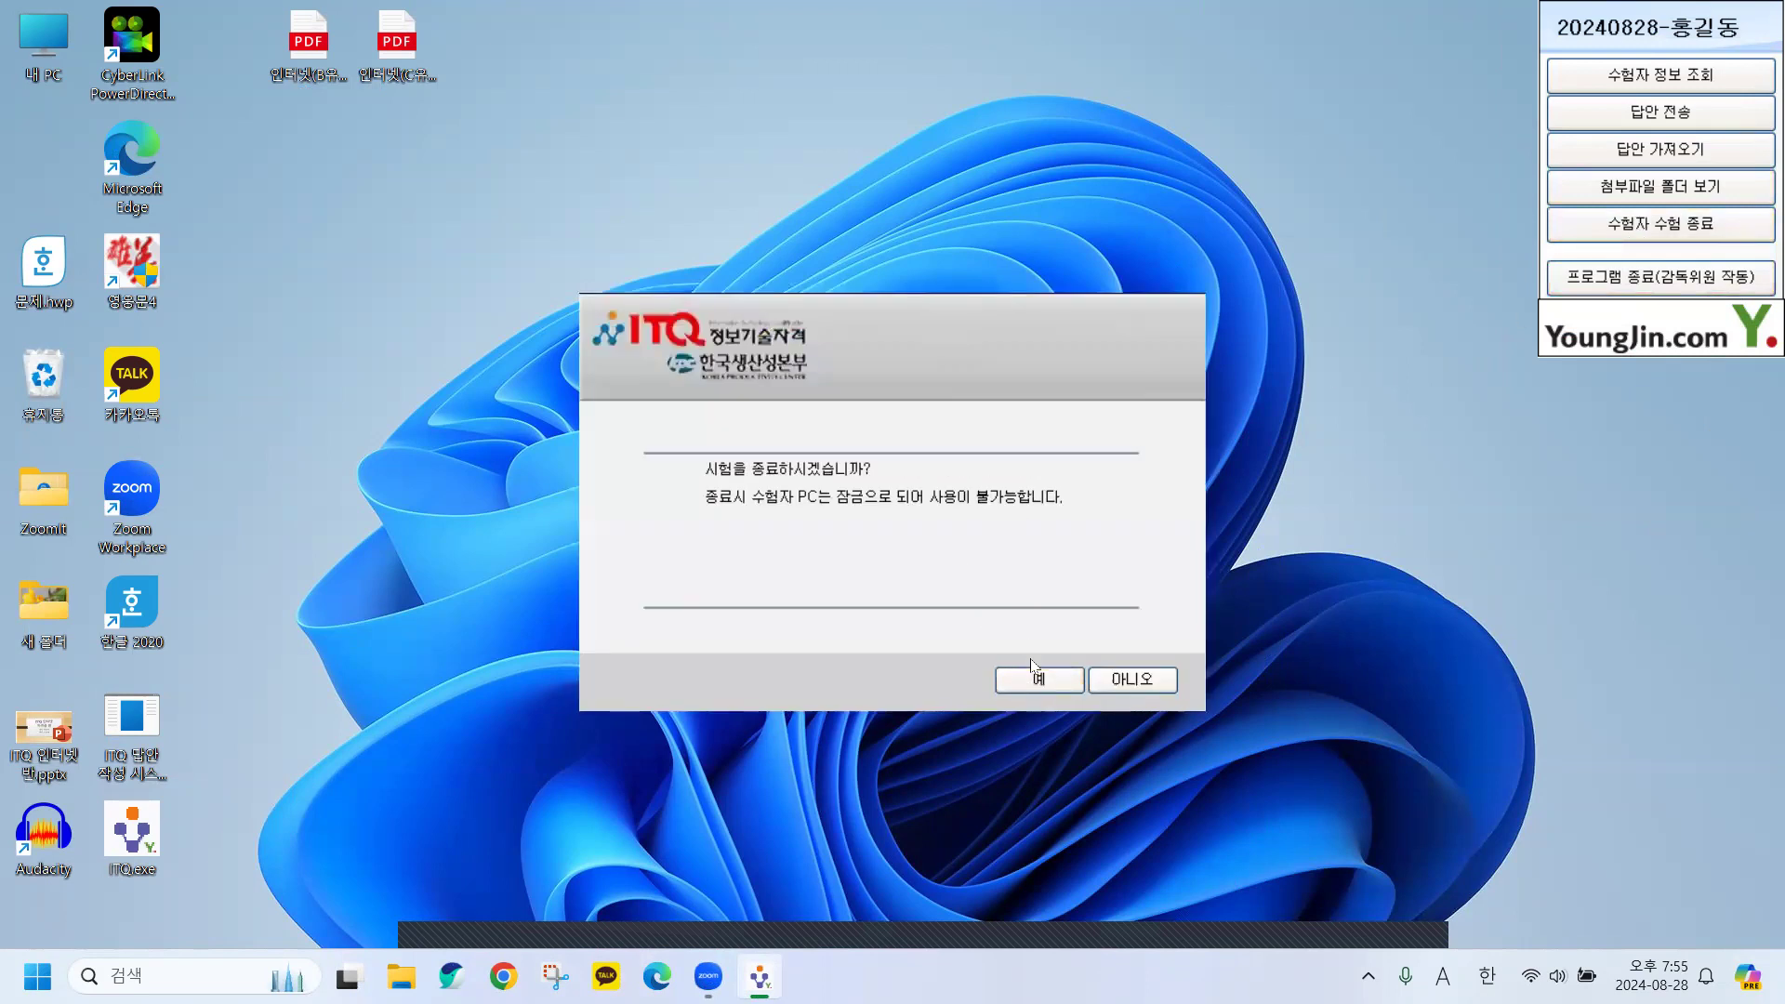
pyautogui.click(1036, 686)
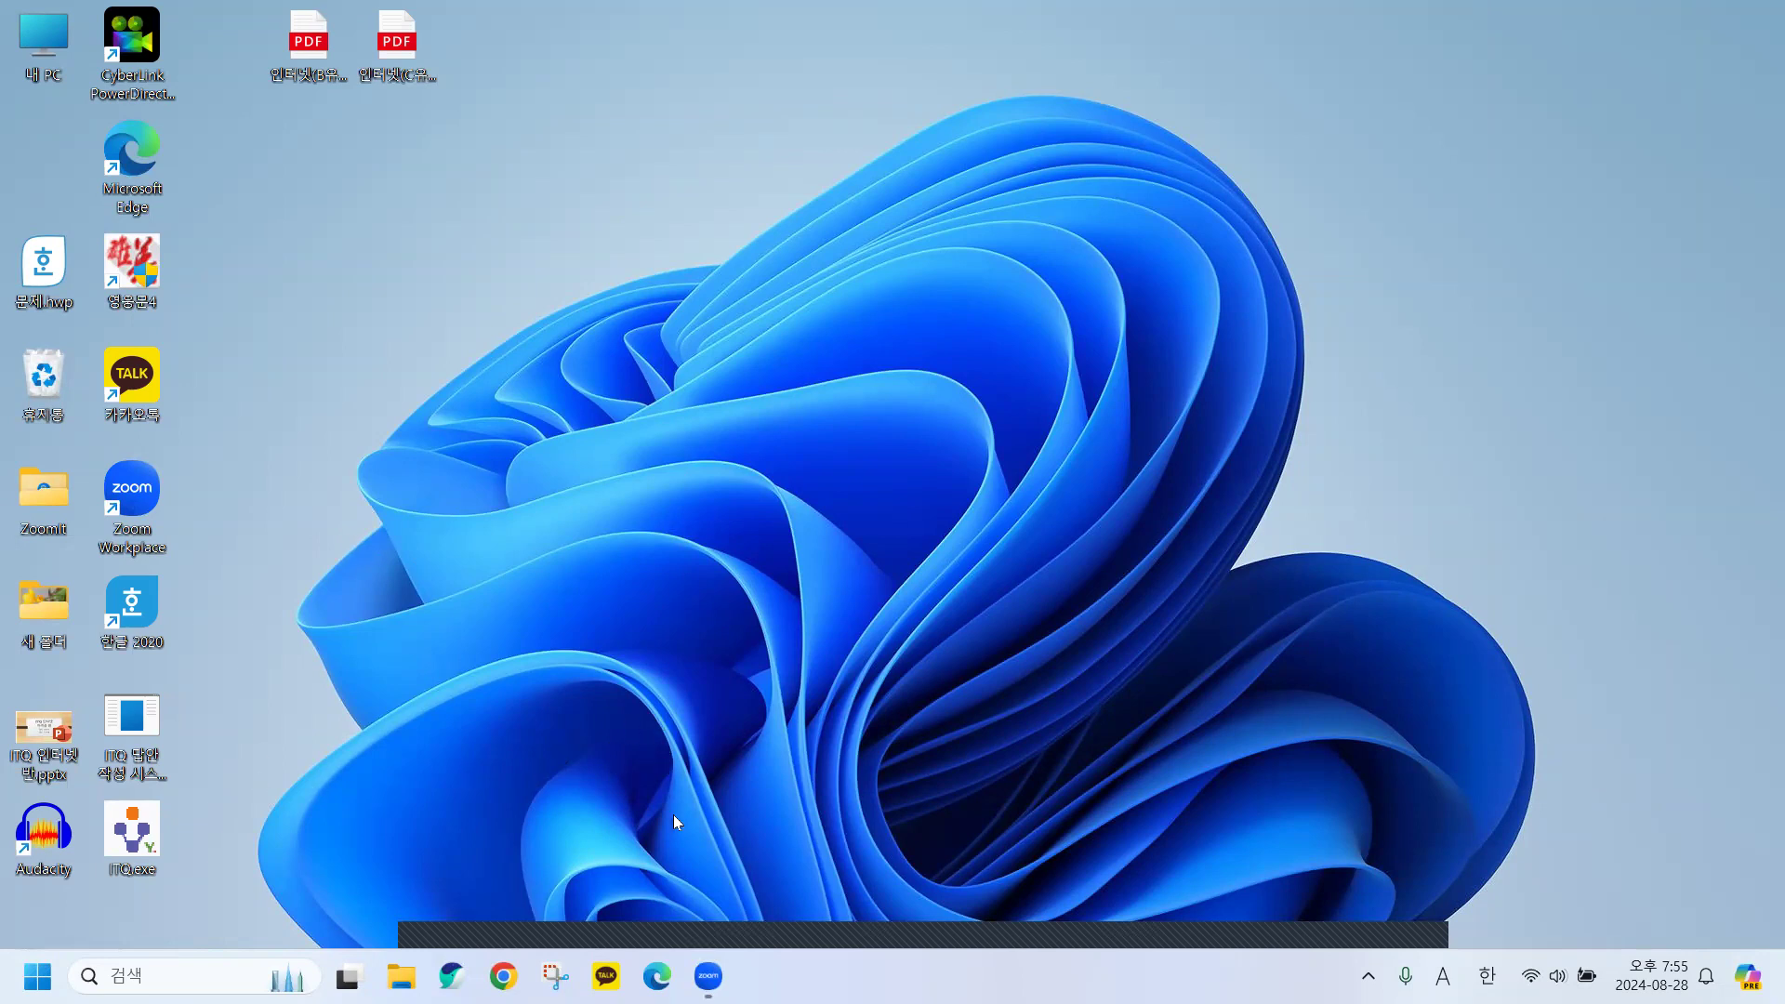
# Open 인터넷(C유형)_문제지.pdf from the 202404_인터넷 folder in Edge, then minimise File Explorer.
pyautogui.click(400, 976)
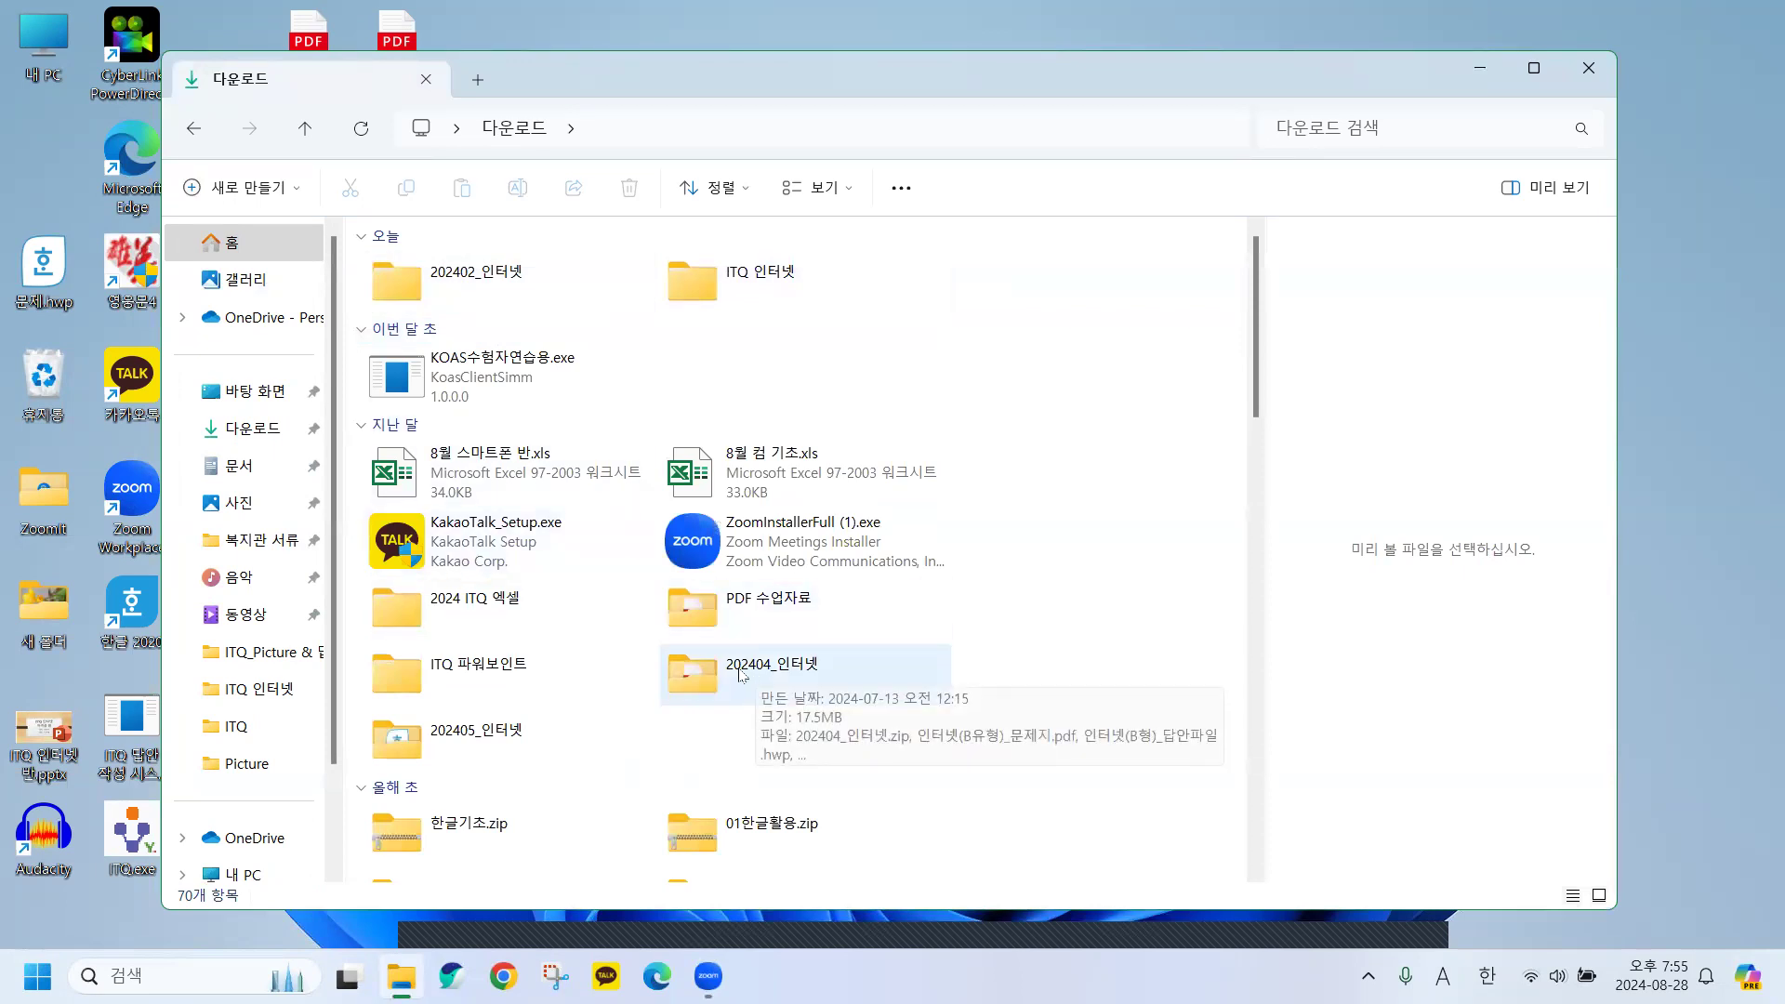
pyautogui.doubleClick(769, 679)
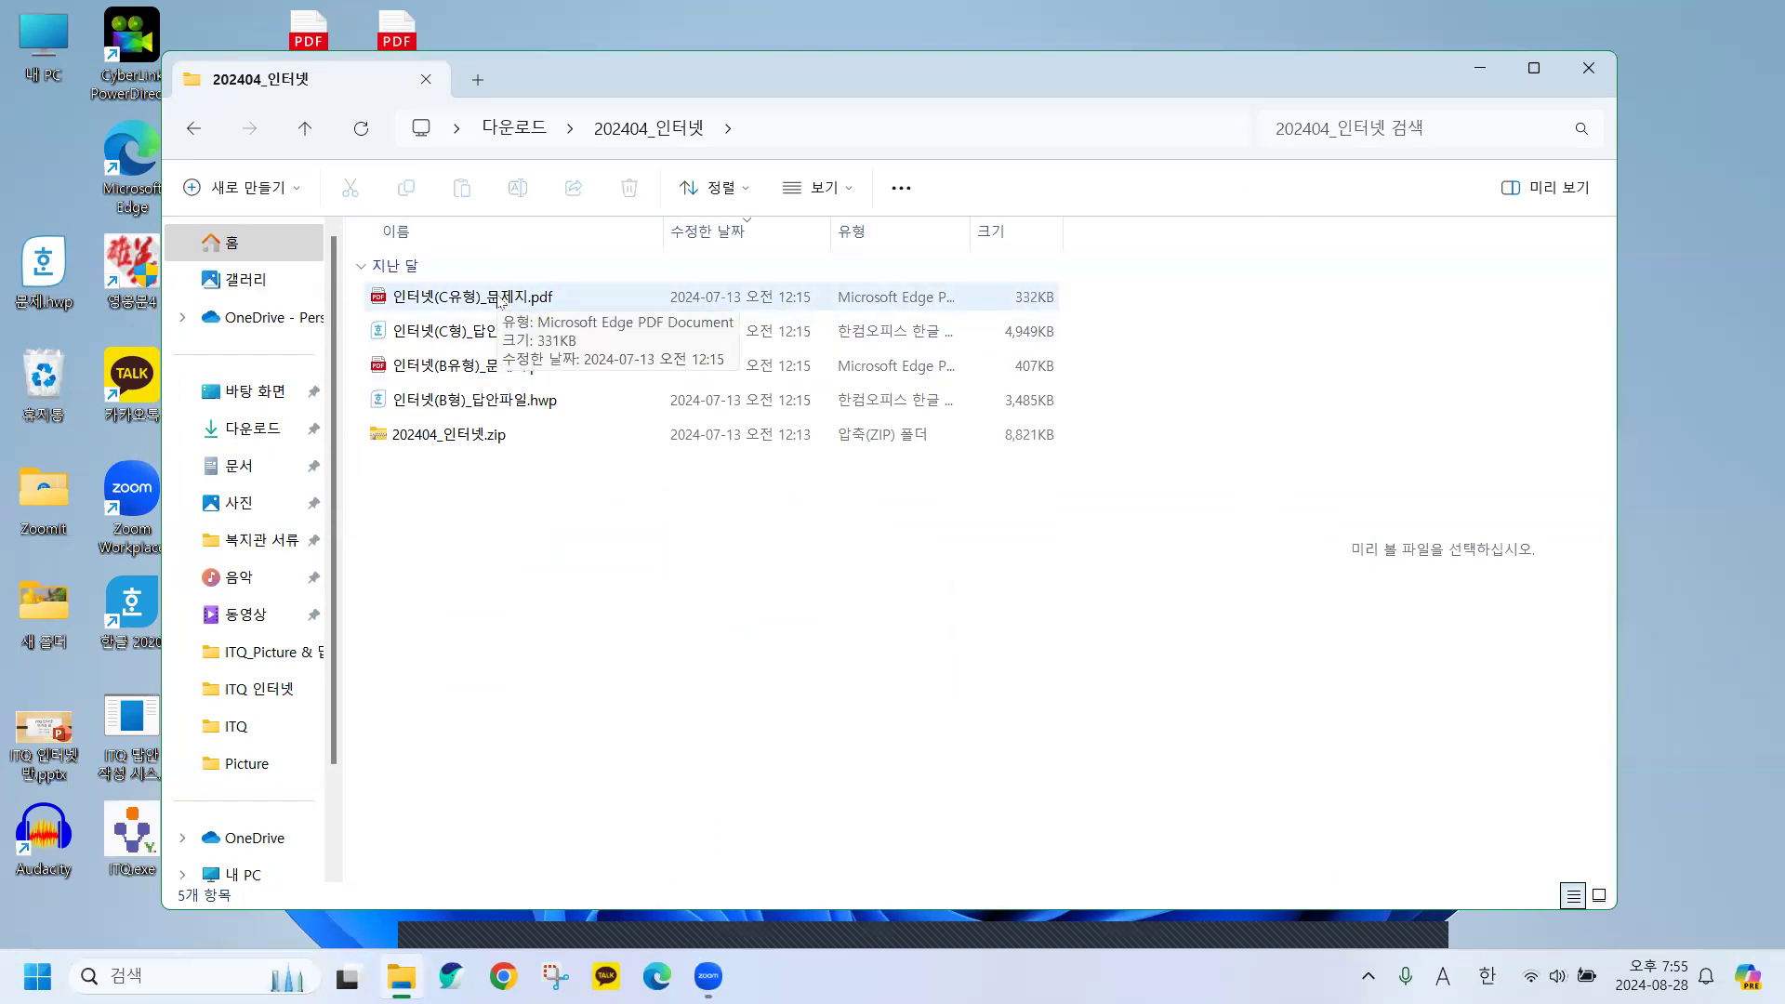
pyautogui.click(444, 296)
pyautogui.press('F2')
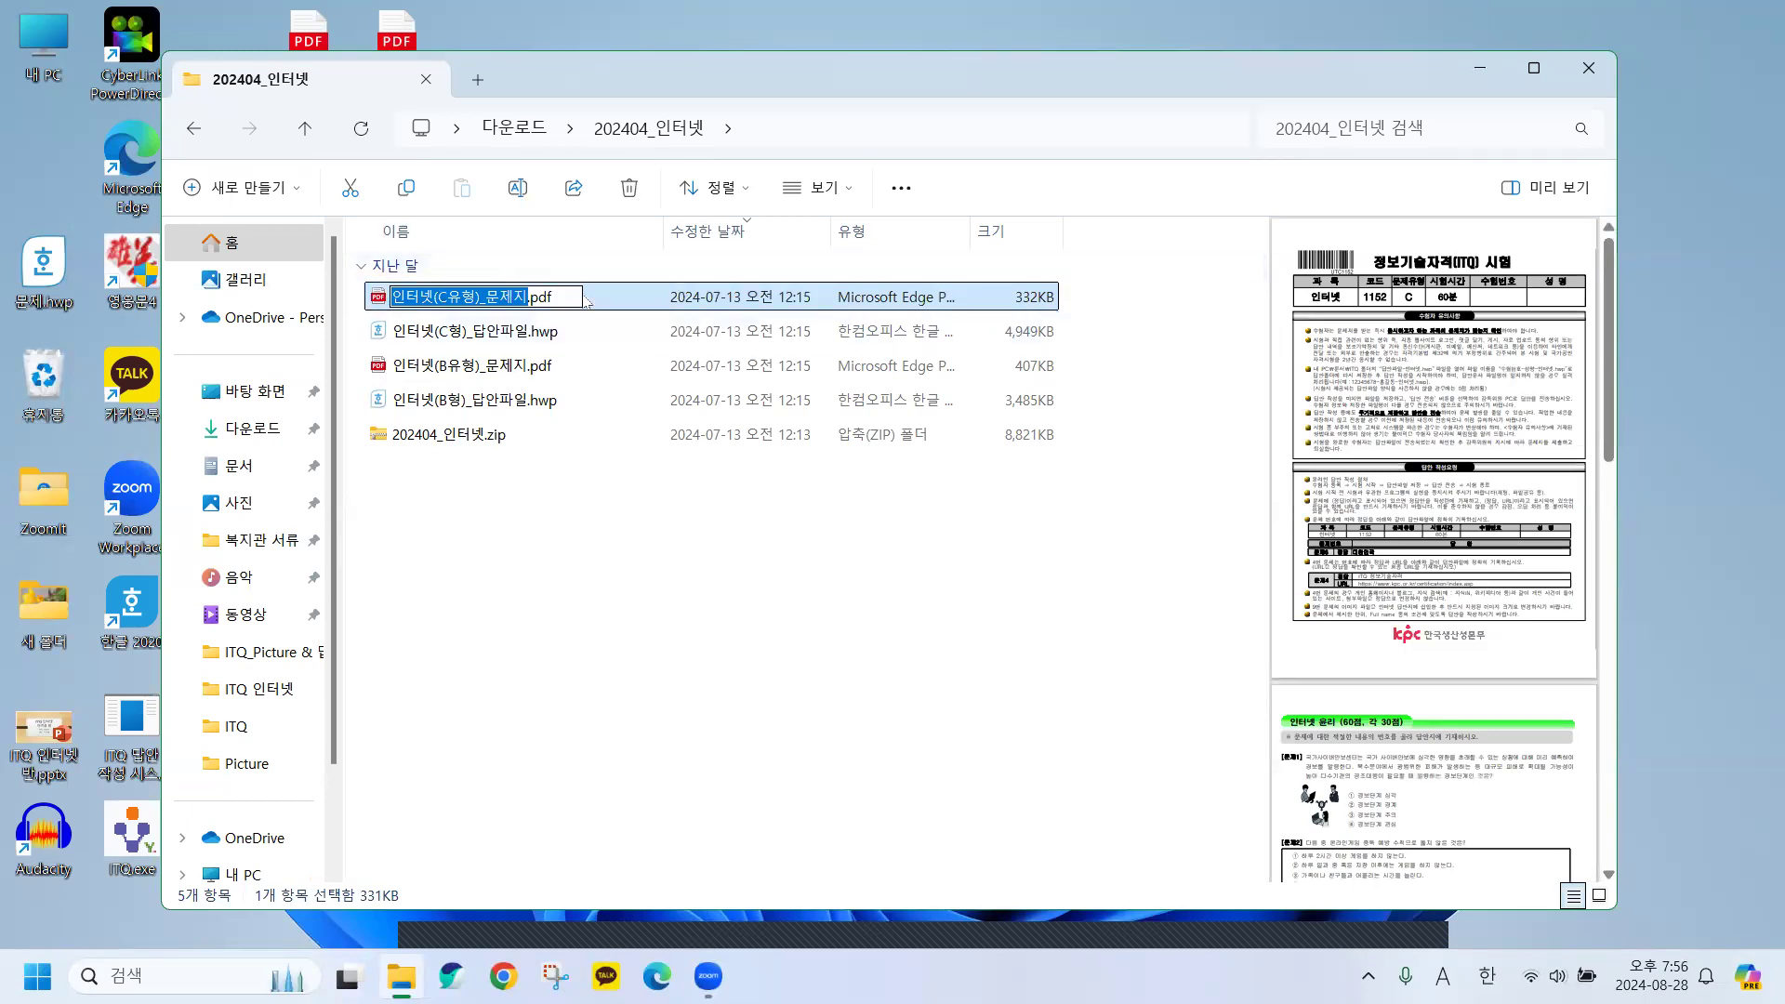
pyautogui.click(395, 296)
pyautogui.click(385, 300)
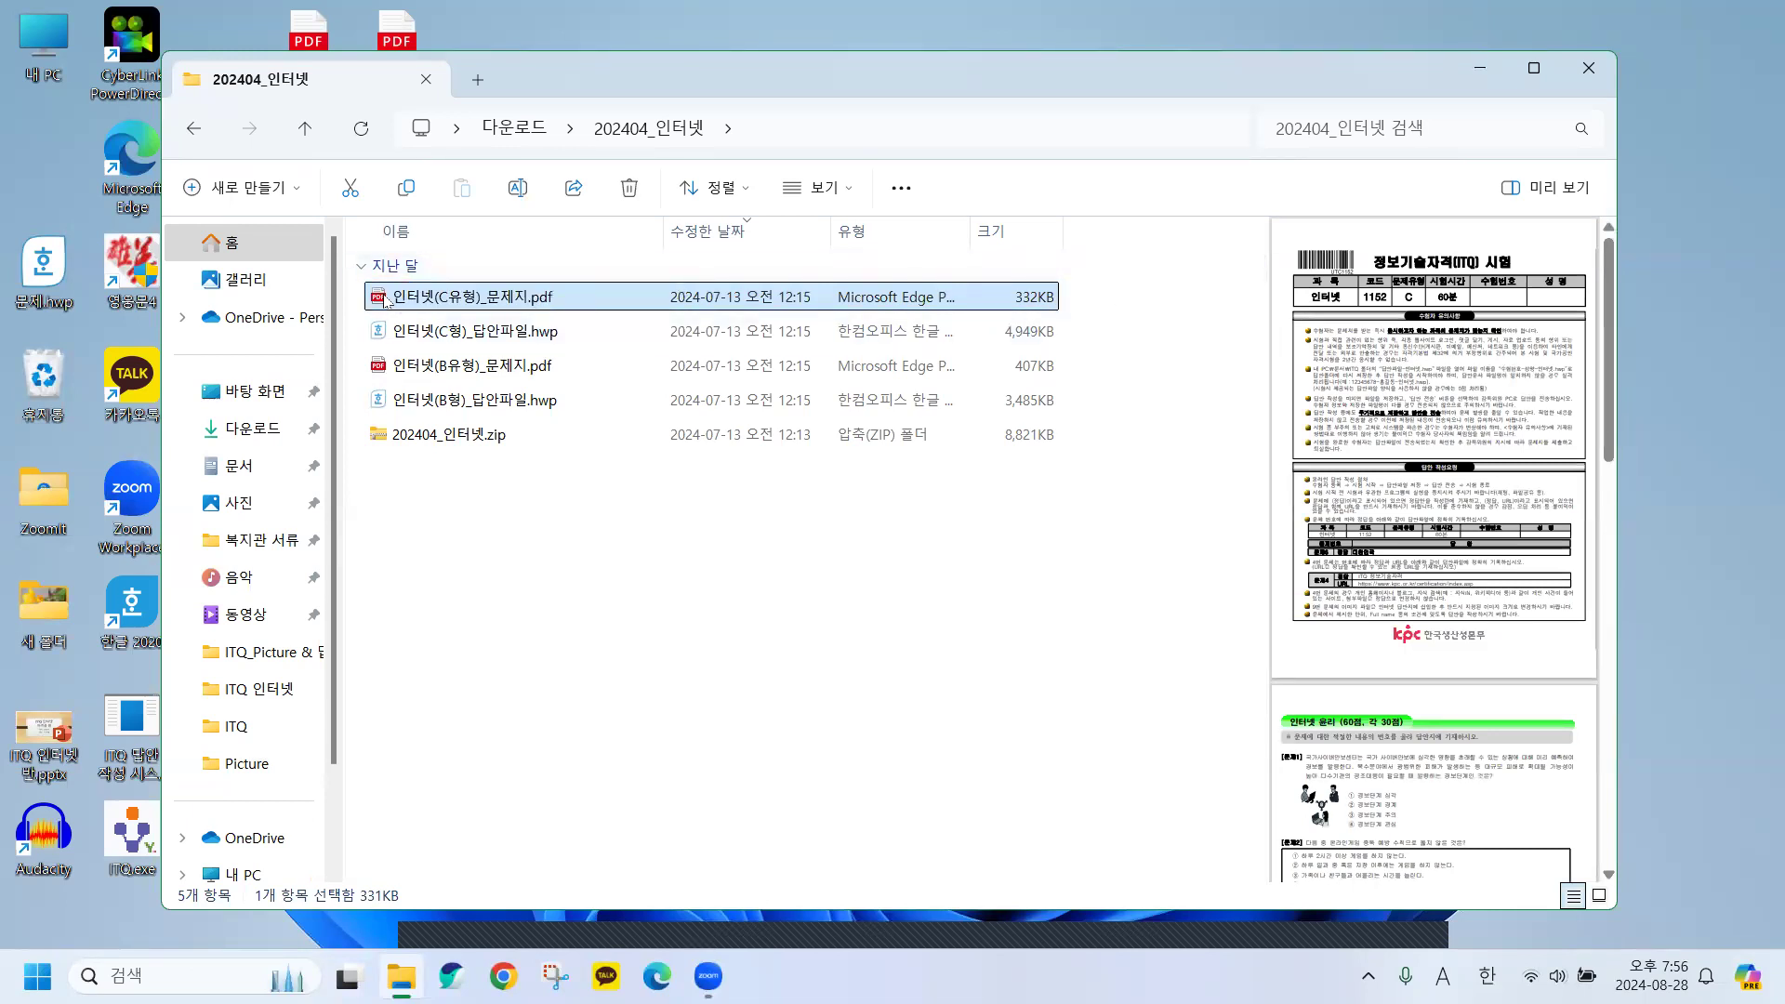
pyautogui.doubleClick(386, 297)
pyautogui.click(1070, 53)
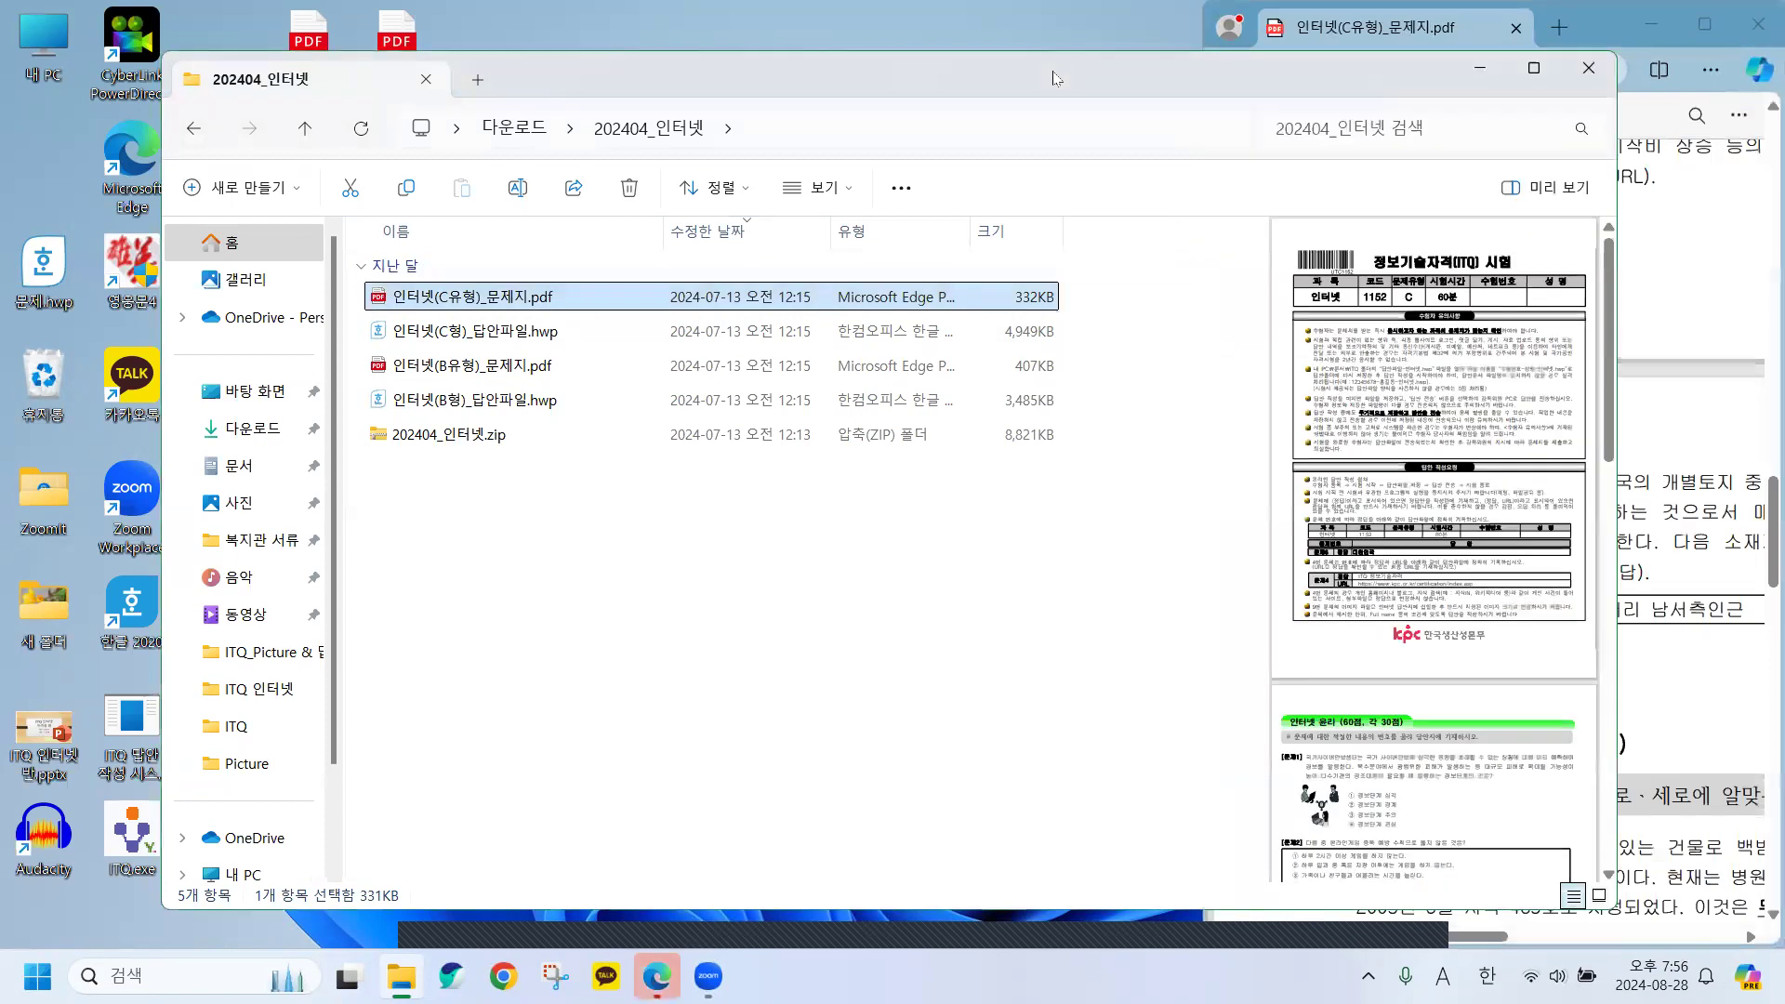
pyautogui.click(1483, 70)
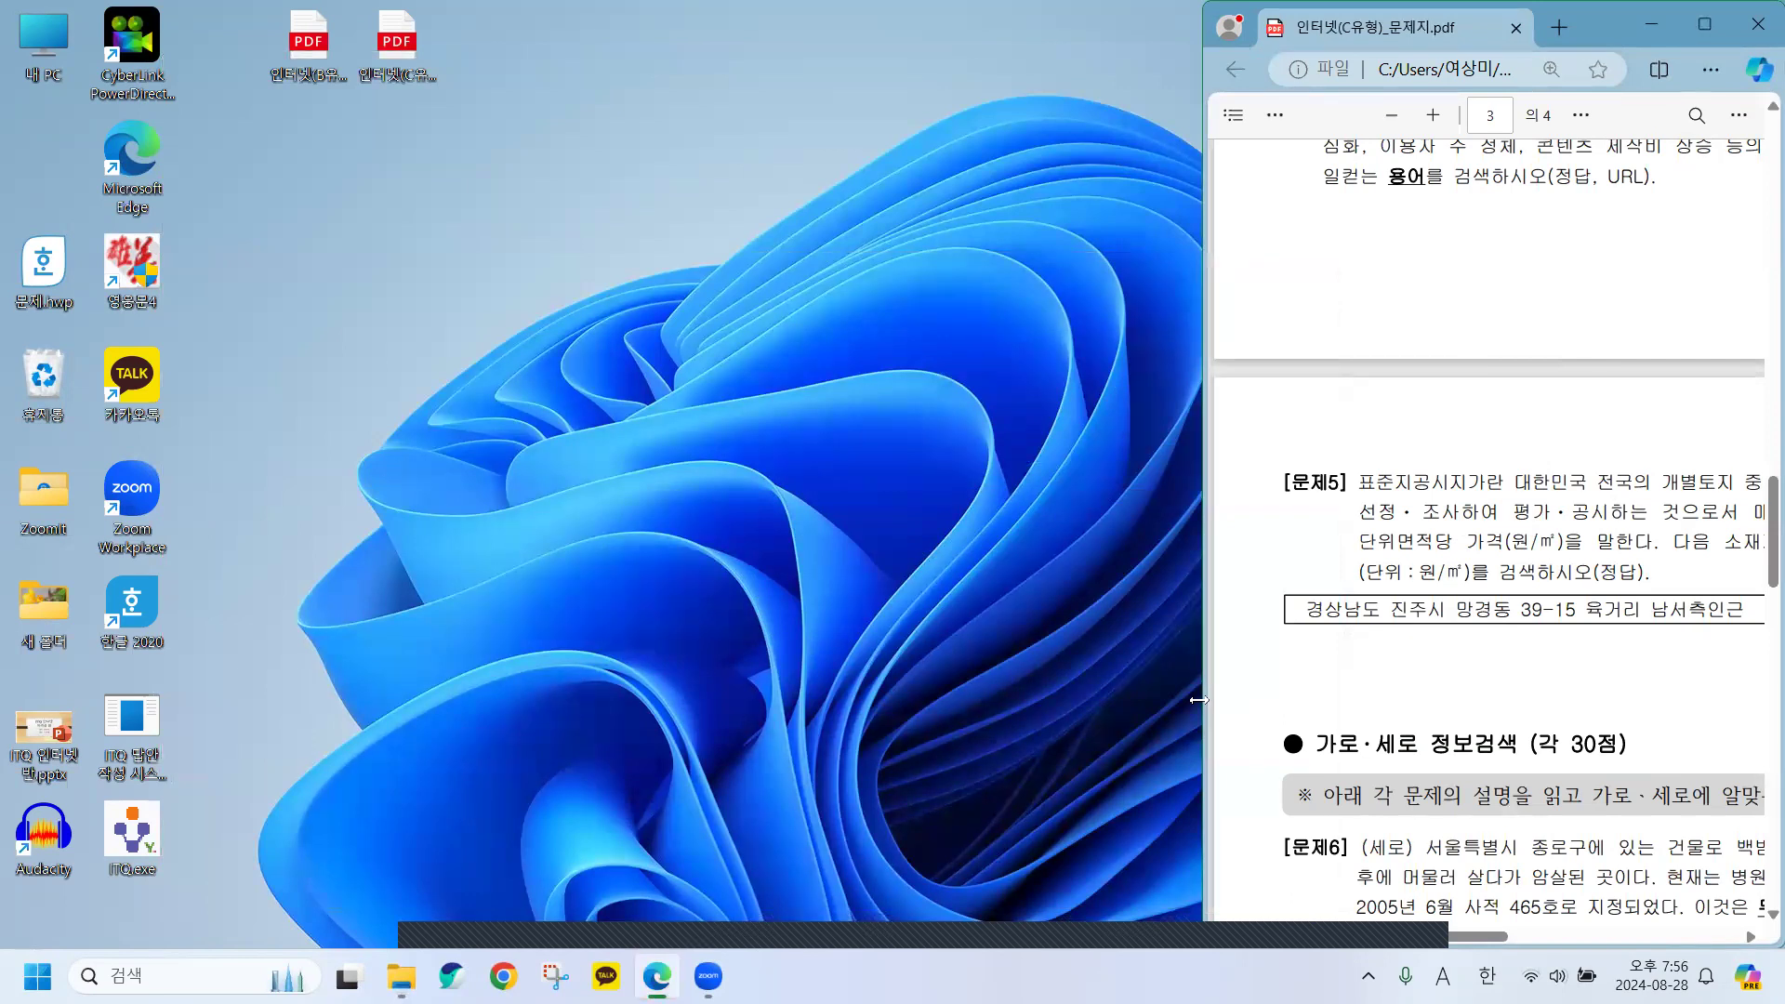
# Widen the question paper window and scroll through its pages.
pyautogui.moveTo(1200, 699); pyautogui.dragTo(736, 655)
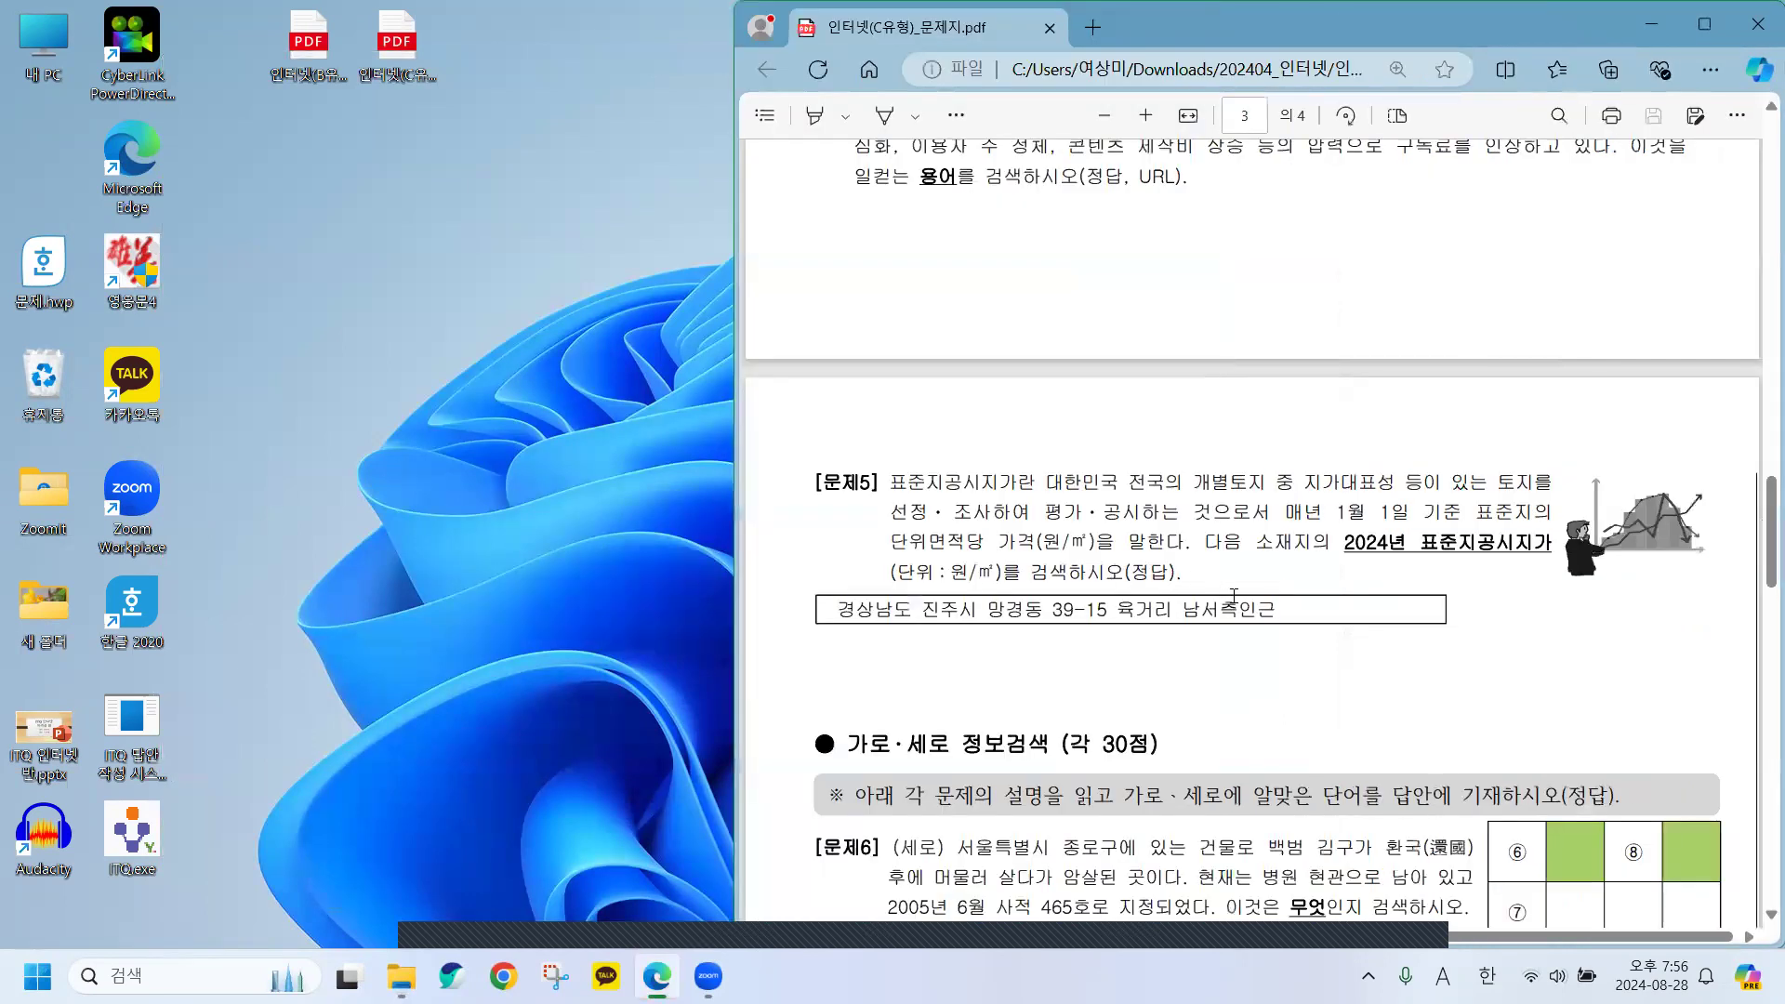
pyautogui.scroll(10, 1535, 660)
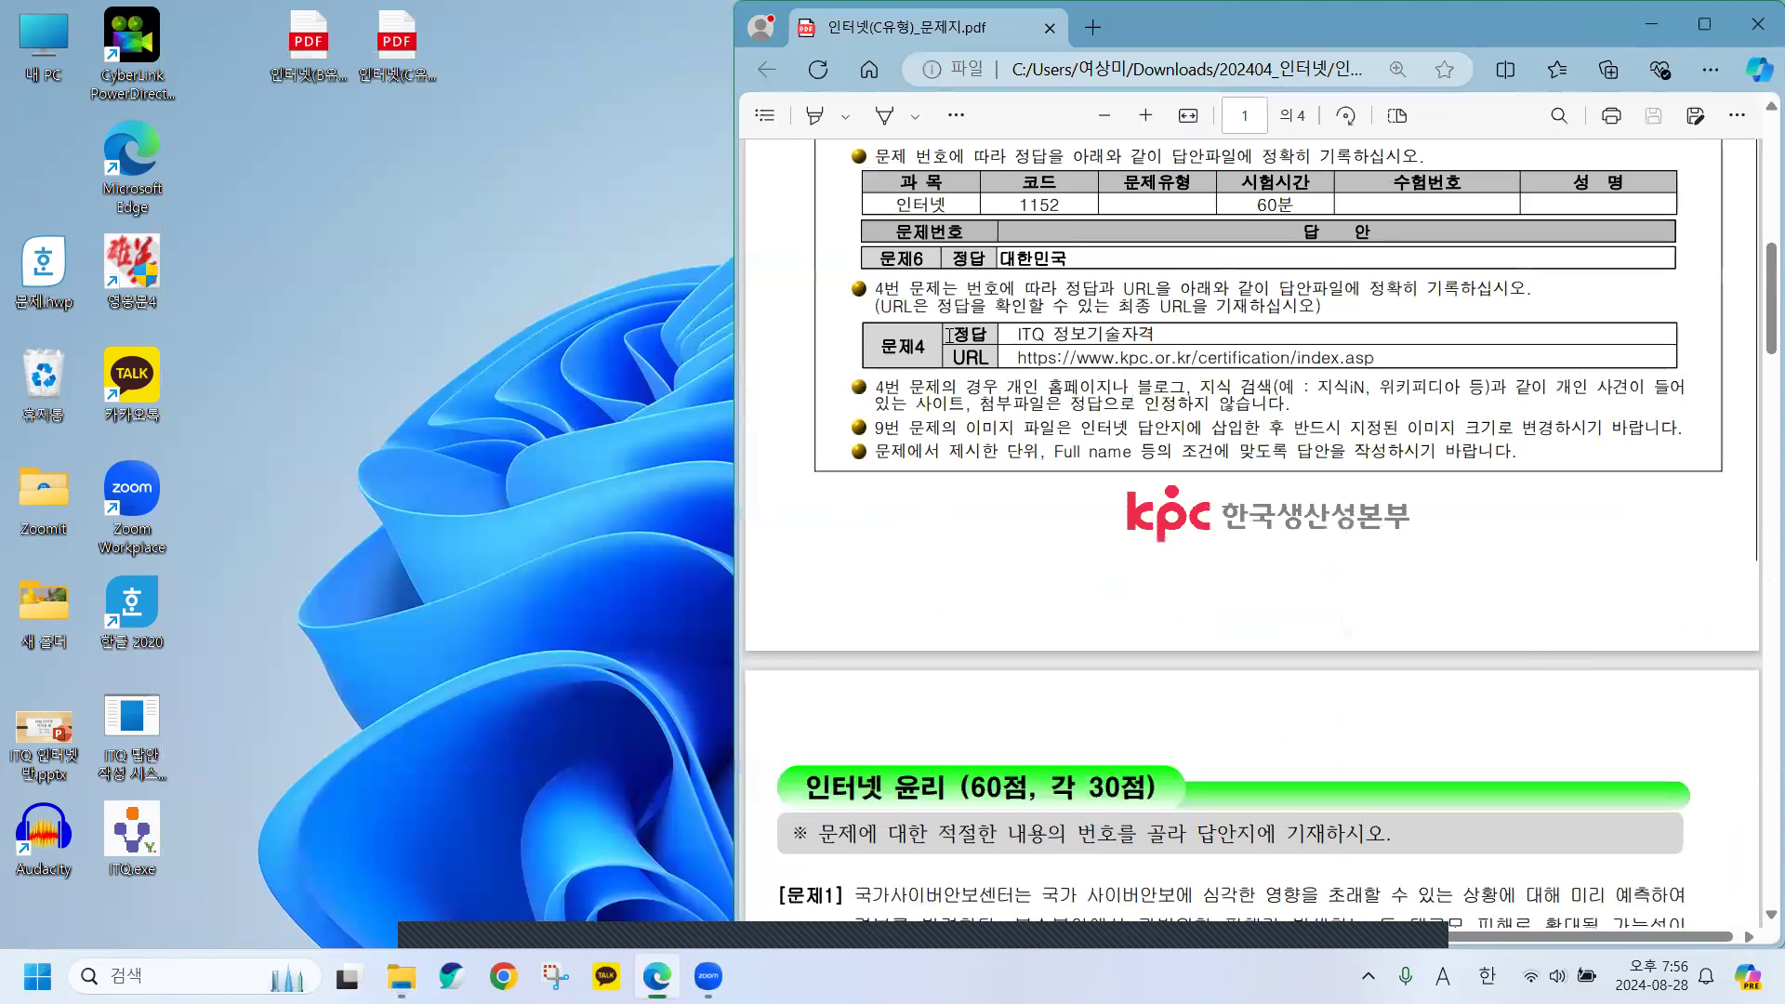
pyautogui.scroll(1, 1395, 673)
pyautogui.scroll(-4, 1395, 673)
pyautogui.scroll(12, 1394, 673)
pyautogui.scroll(-6, 1367, 702)
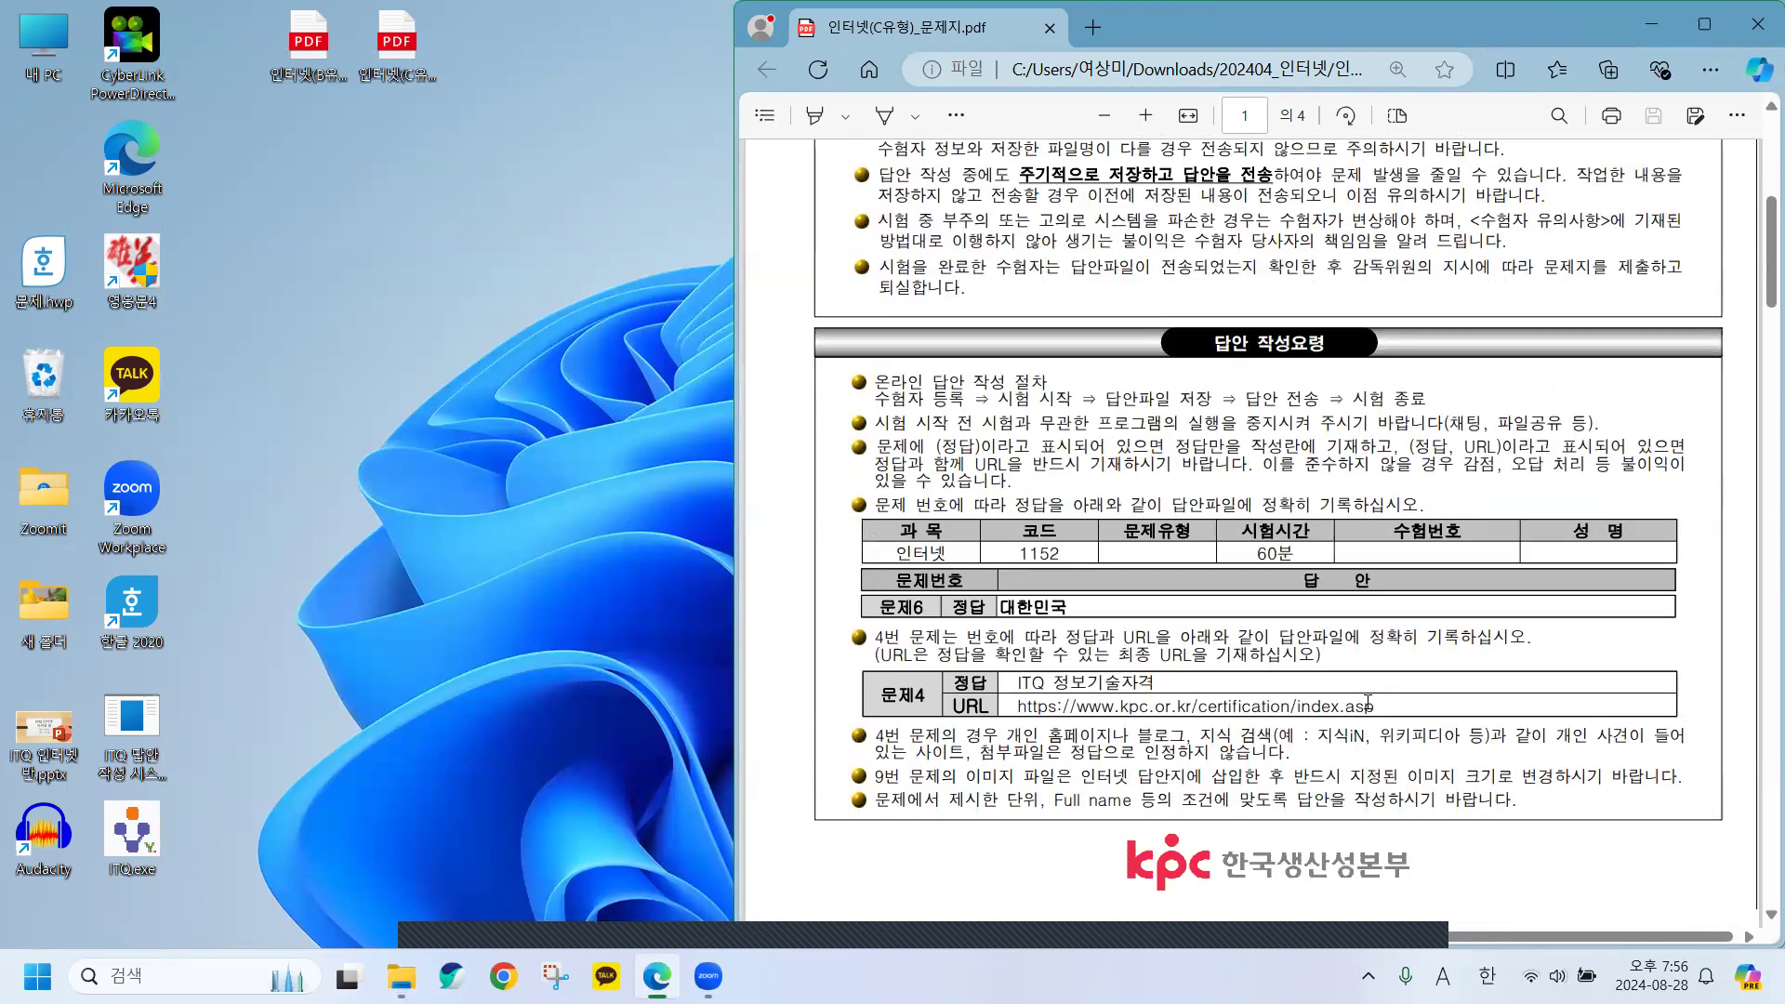
pyautogui.scroll(-6, 1367, 702)
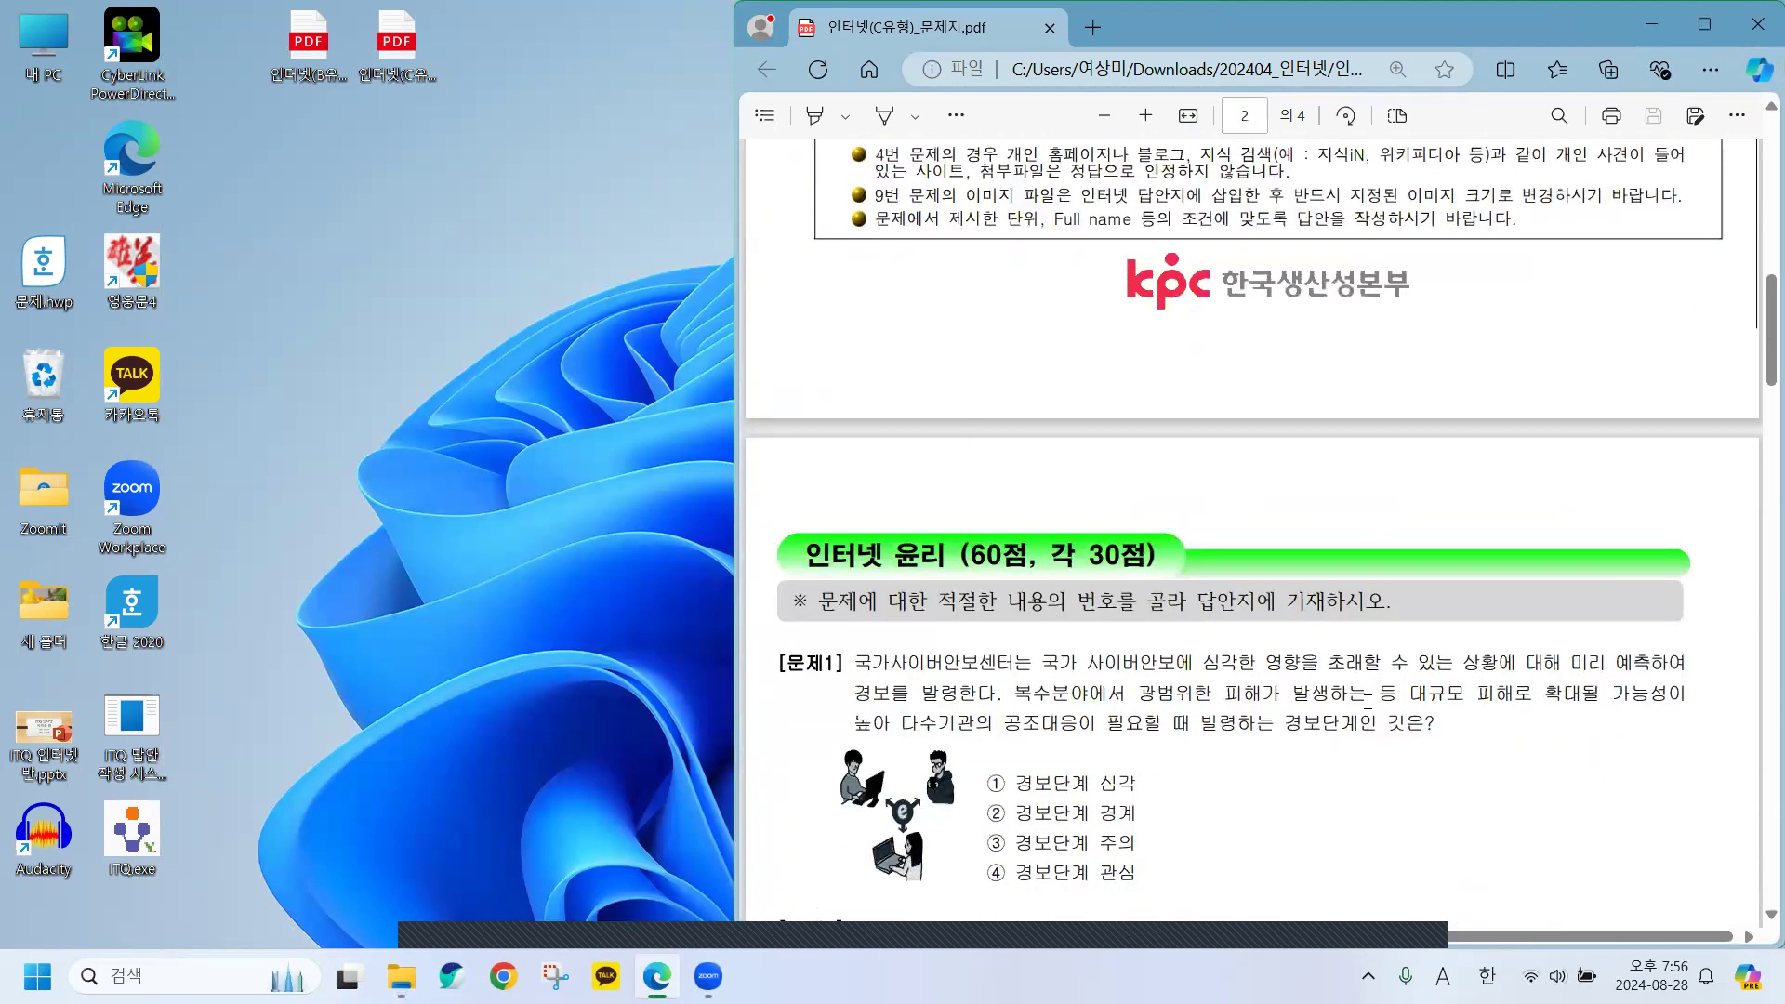
pyautogui.scroll(-5, 1368, 702)
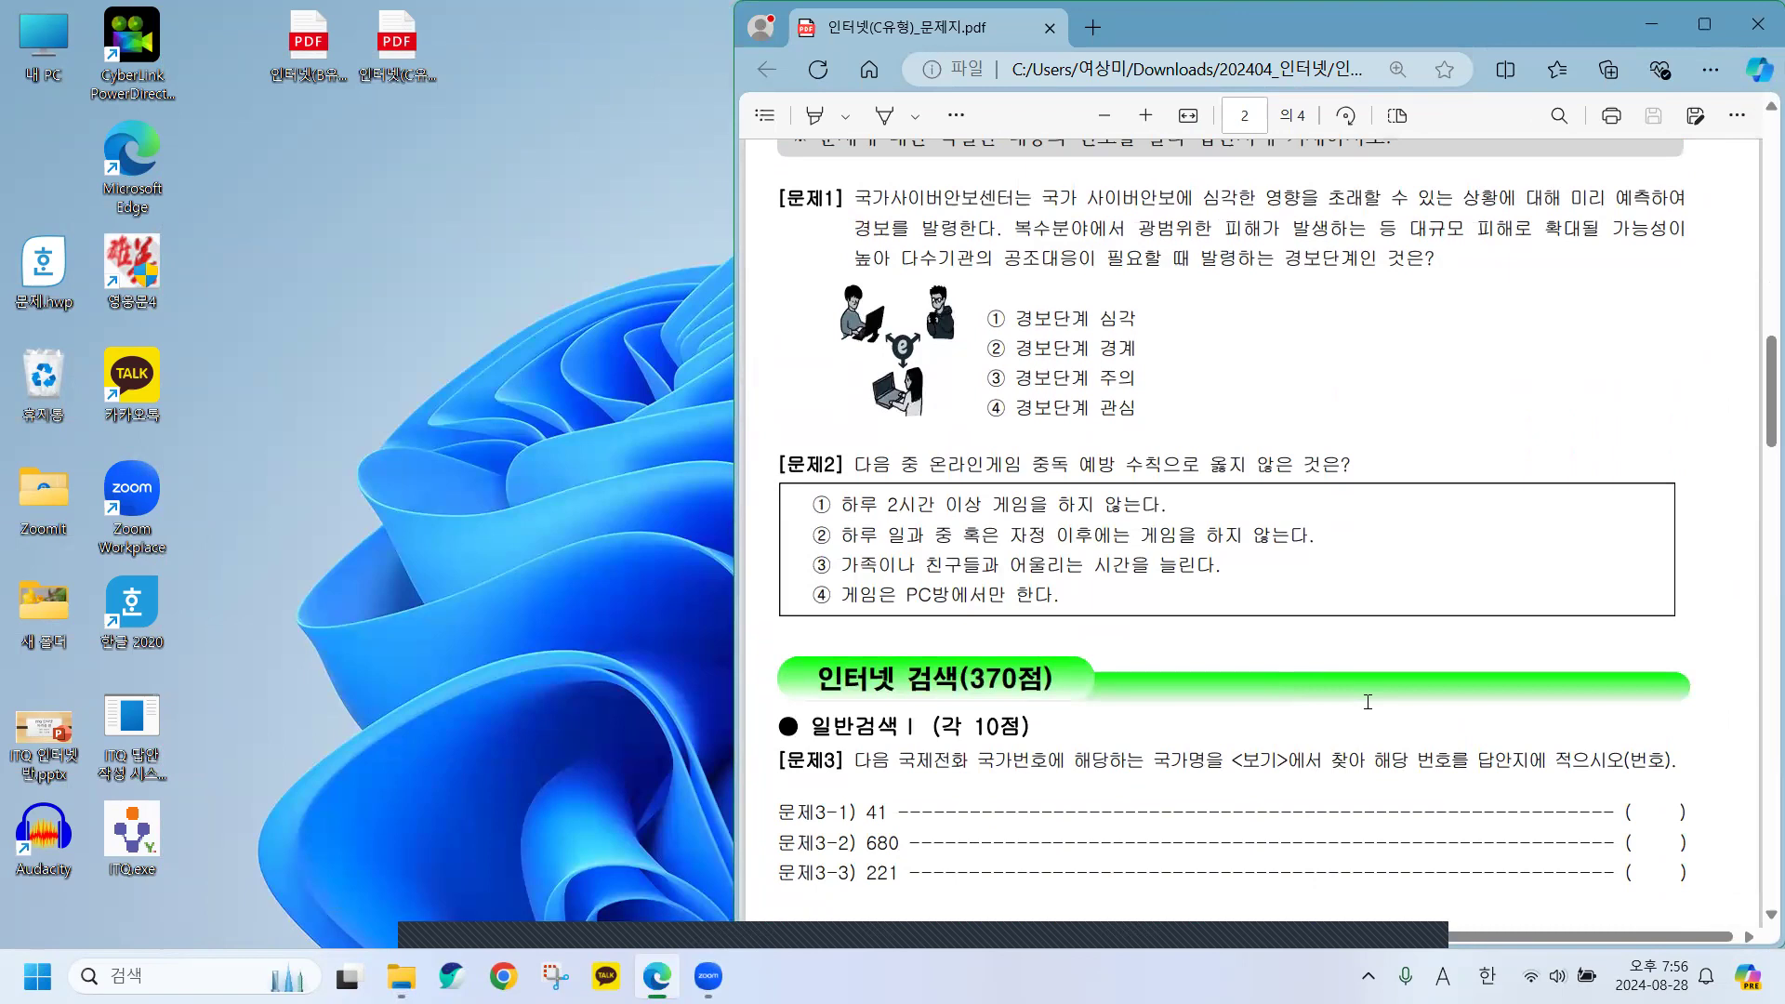
pyautogui.scroll(-5, 1368, 702)
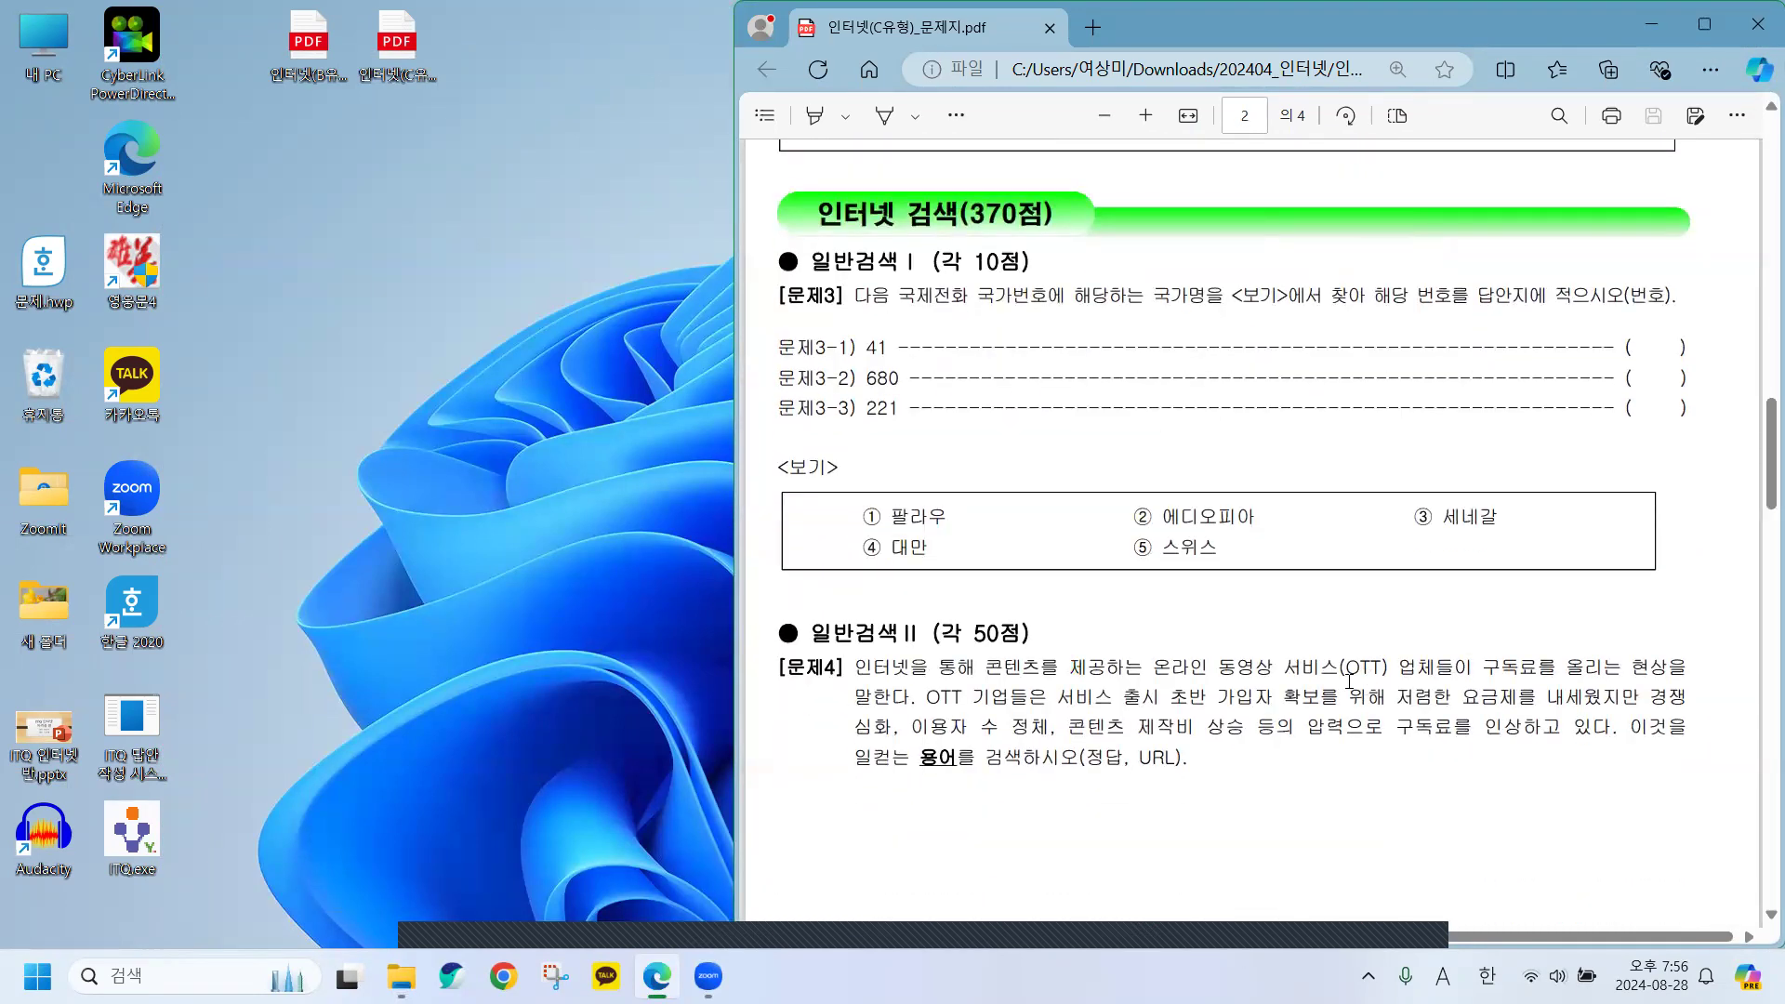
# Highlight key terms in 문제3 and 문제4, such as 국가번호, 41 and 정답.
pyautogui.moveTo(903, 298); pyautogui.dragTo(1215, 299)
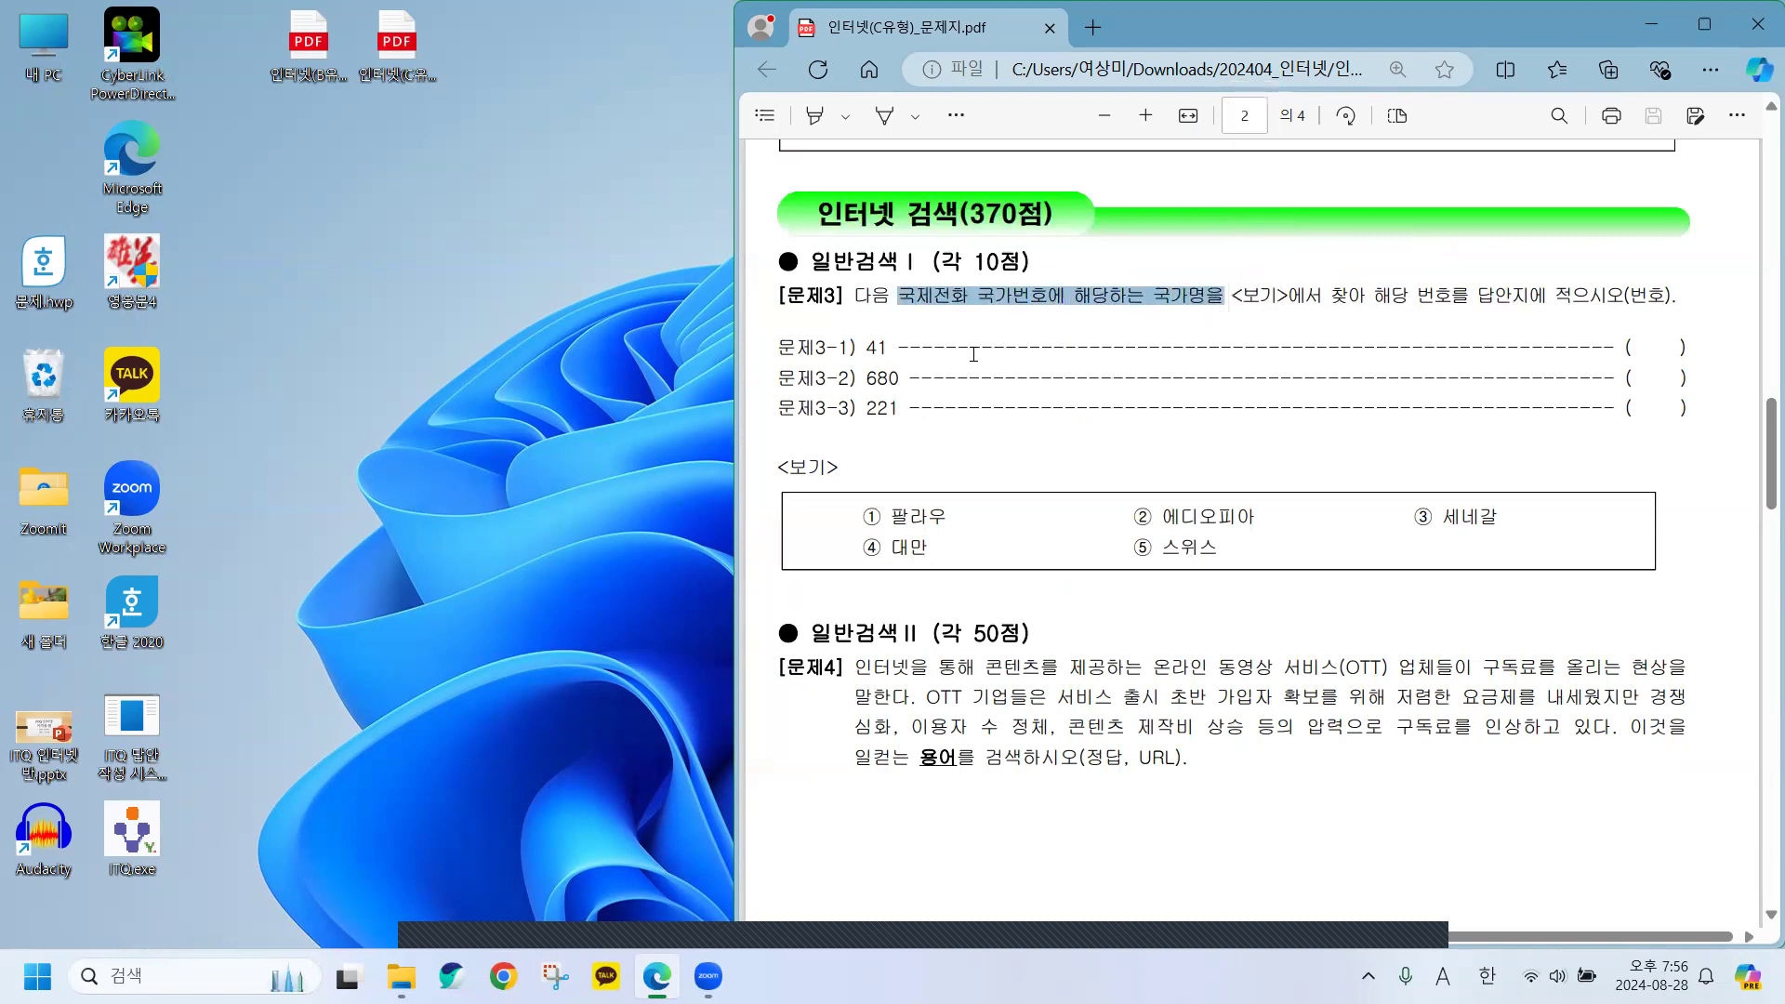
pyautogui.click(1002, 333)
pyautogui.moveTo(978, 295); pyautogui.dragTo(1049, 296)
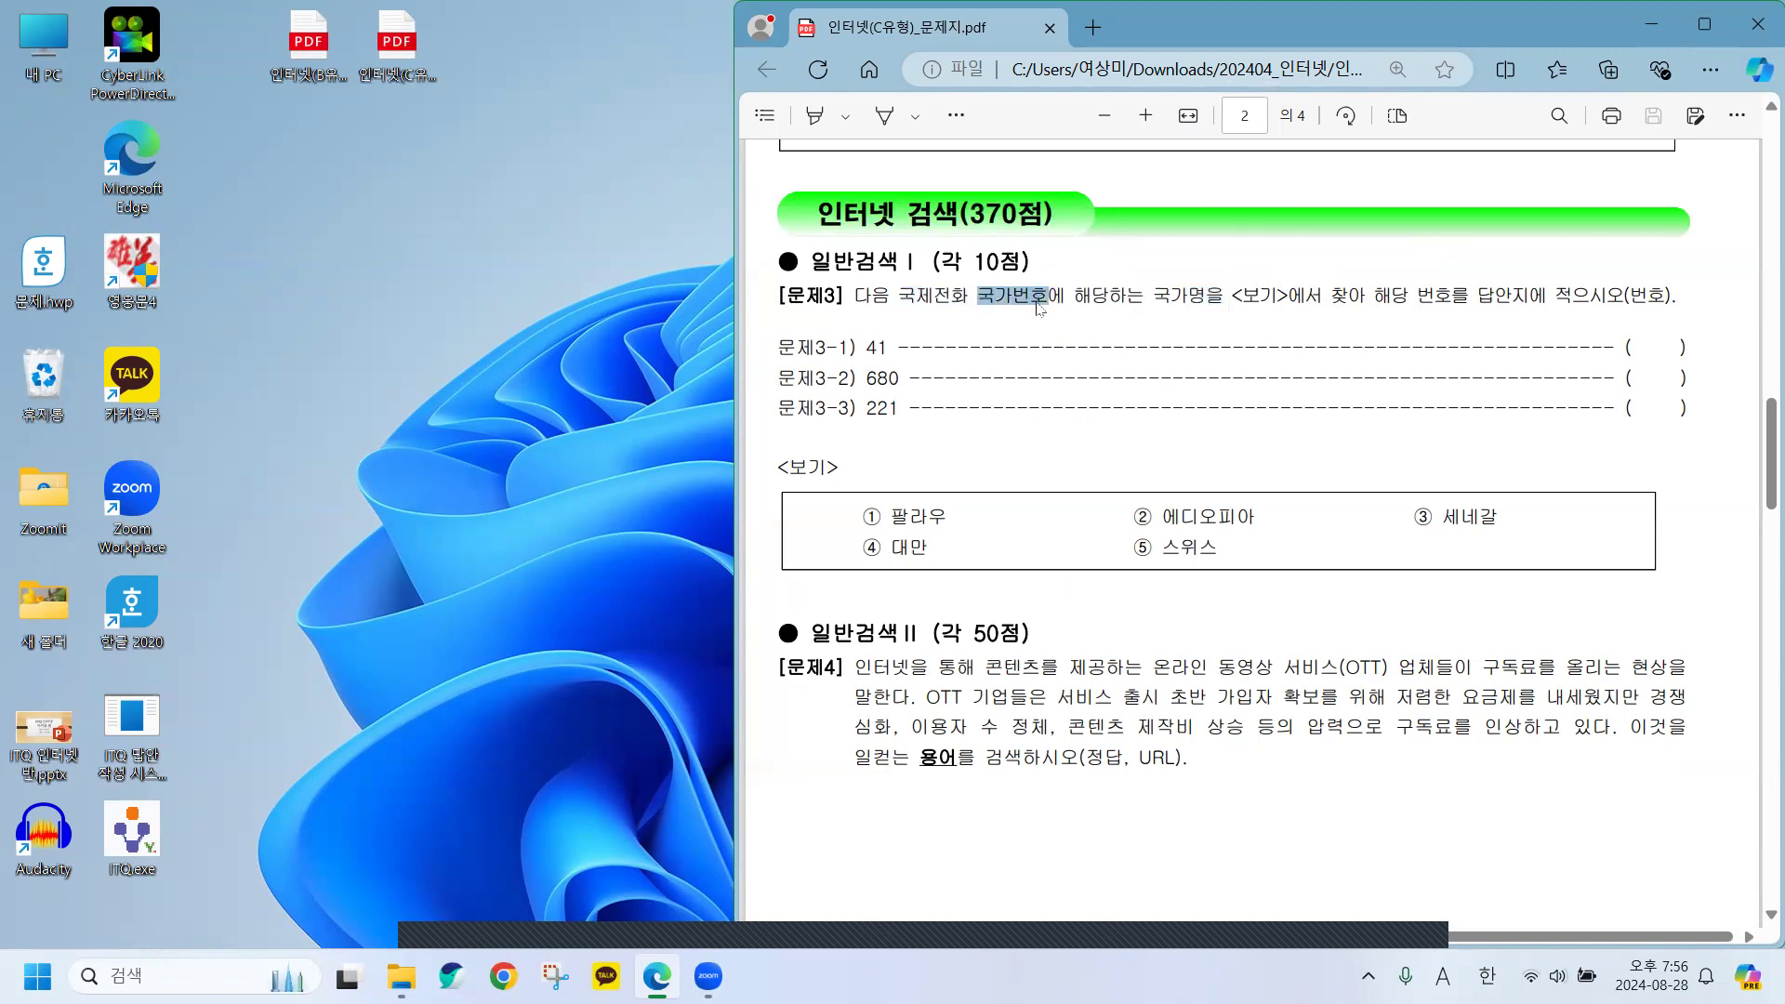
pyautogui.moveTo(857, 348); pyautogui.dragTo(895, 358)
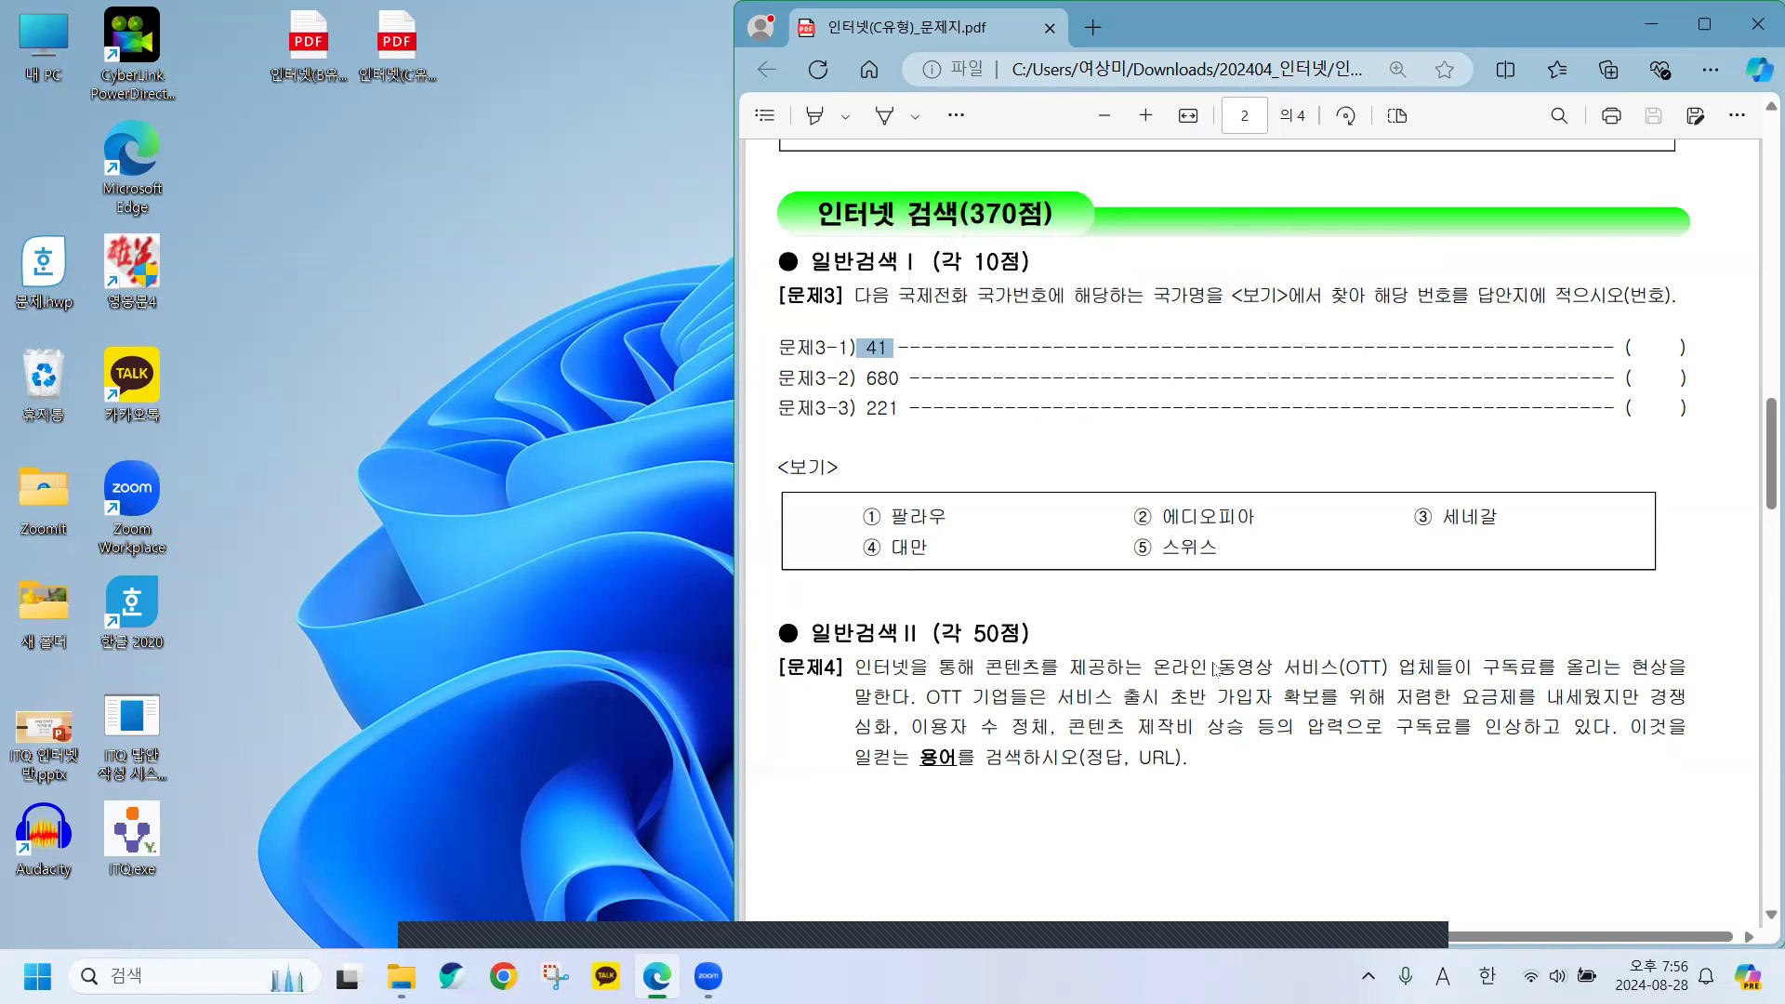
pyautogui.click(1152, 709)
pyautogui.doubleClick(1092, 757)
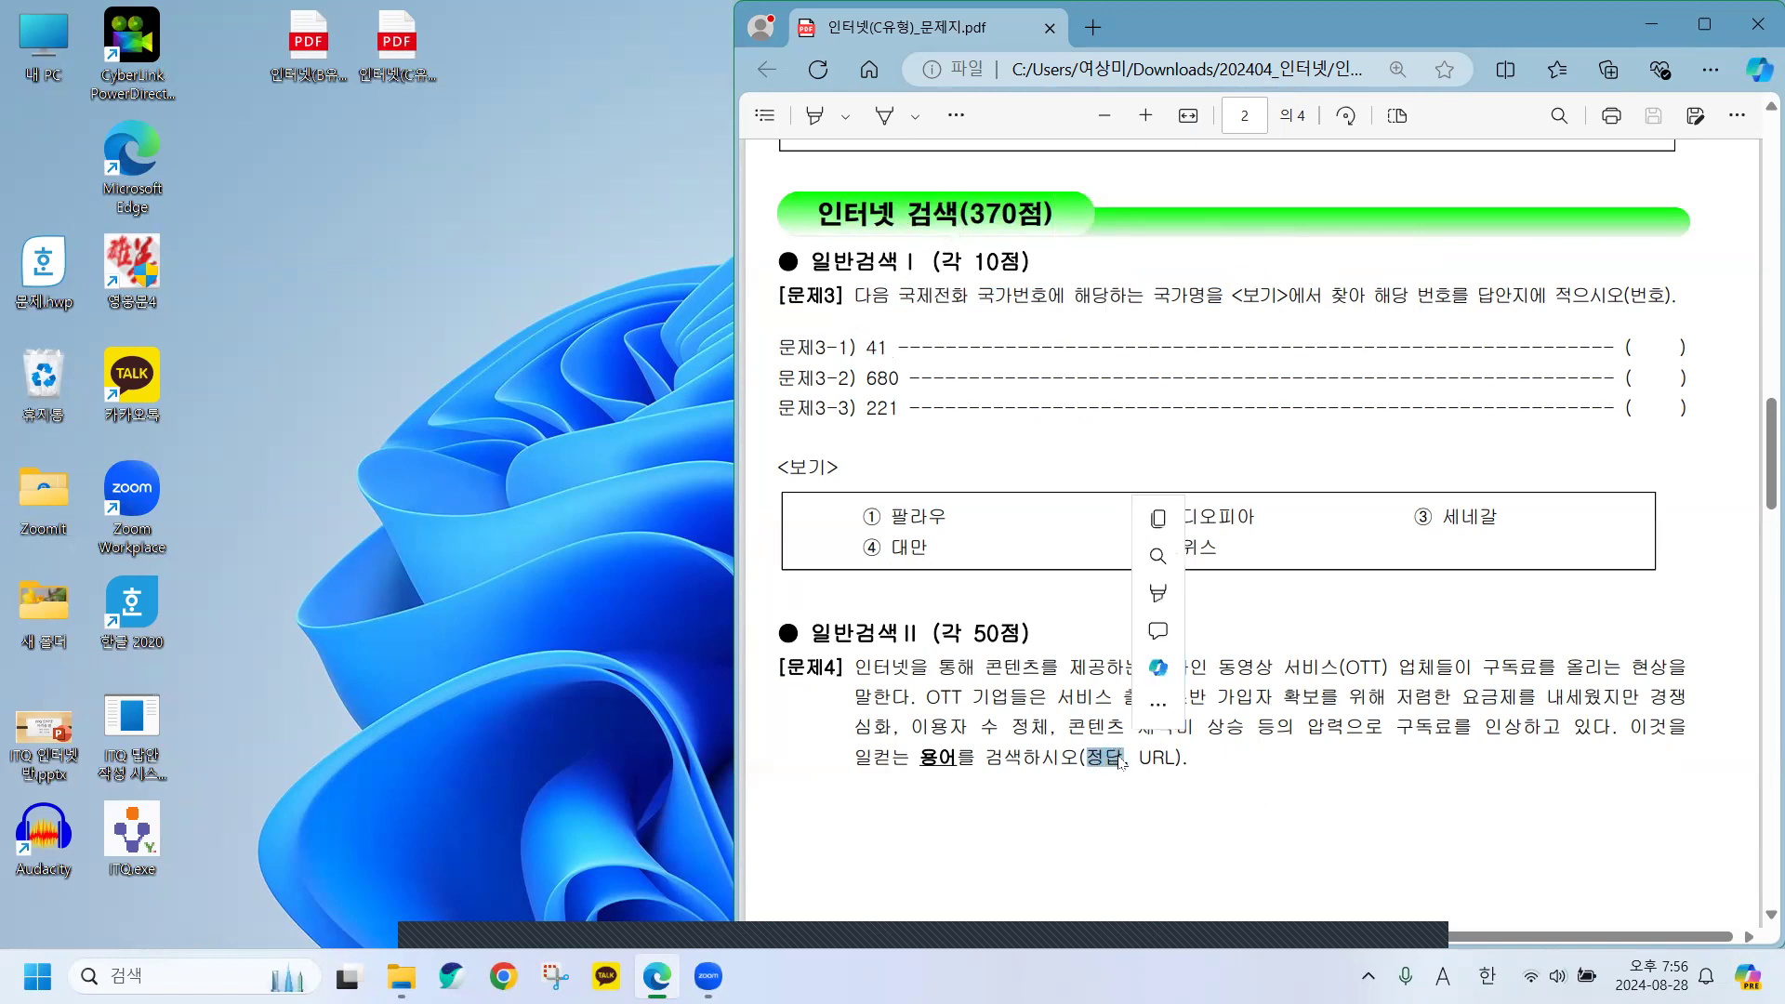
pyautogui.click(1294, 795)
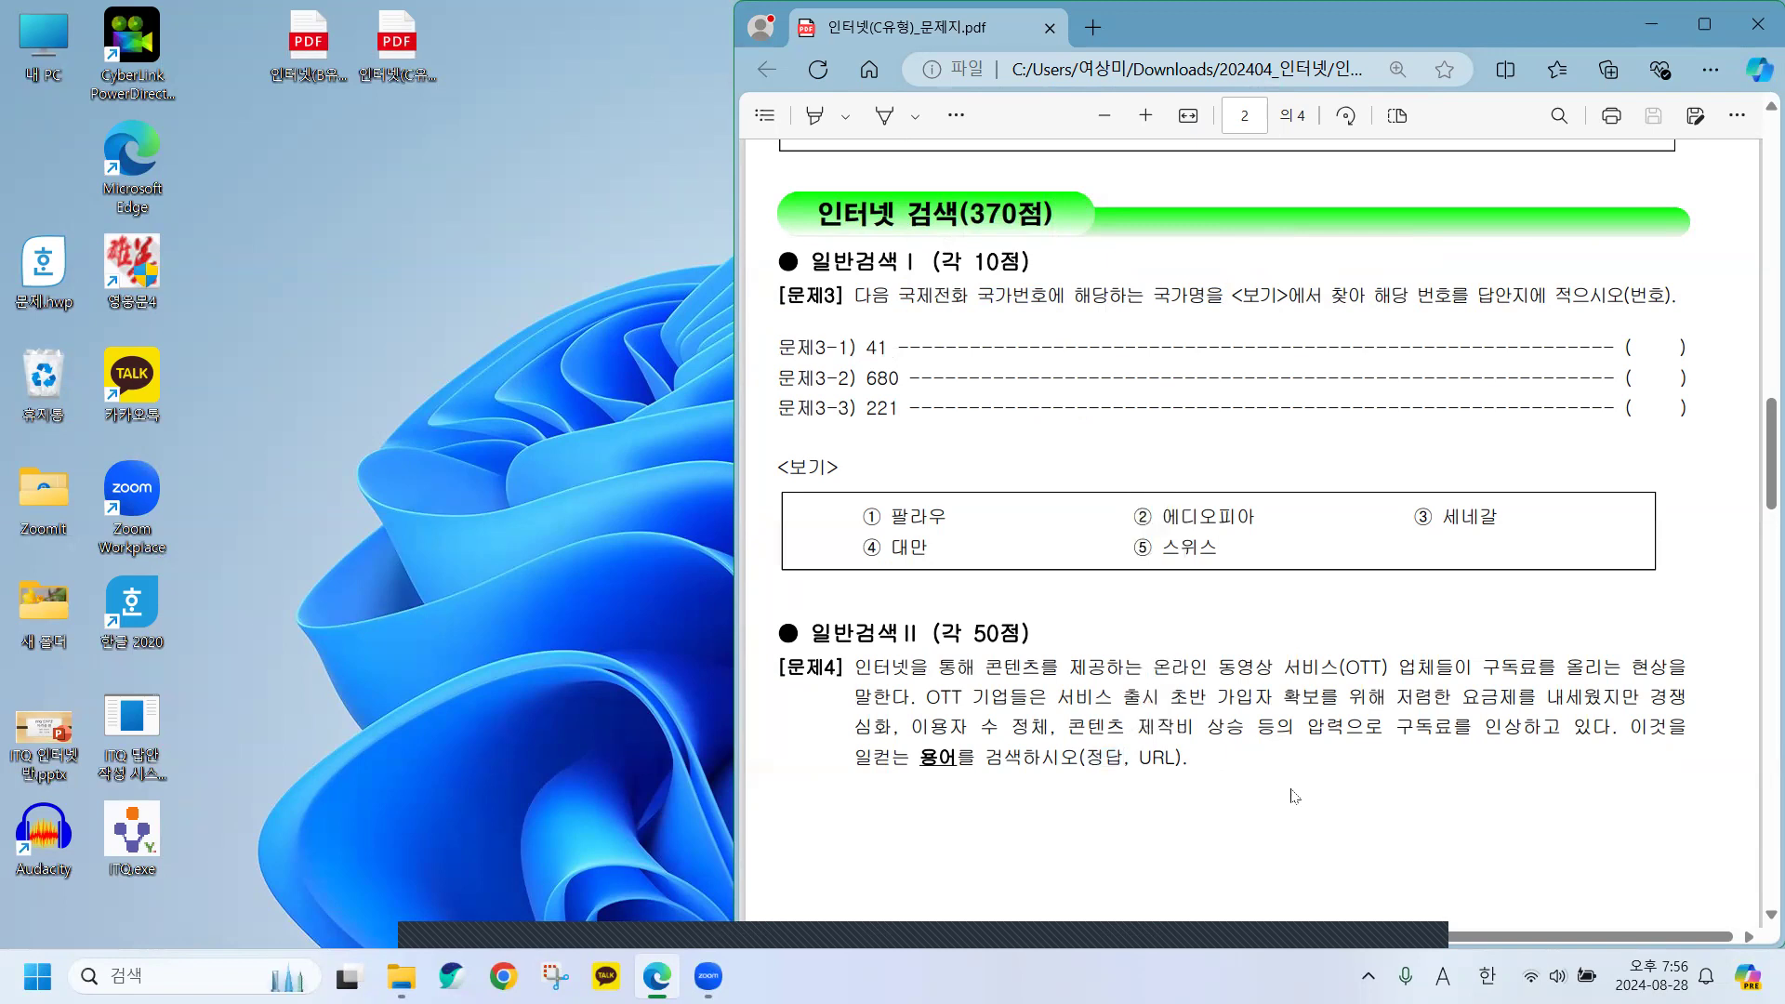
# Highlight 문제5's key phrases 개별토지, 토지를 and 매년 1월 1일 기준.
pyautogui.scroll(-6, 1294, 796)
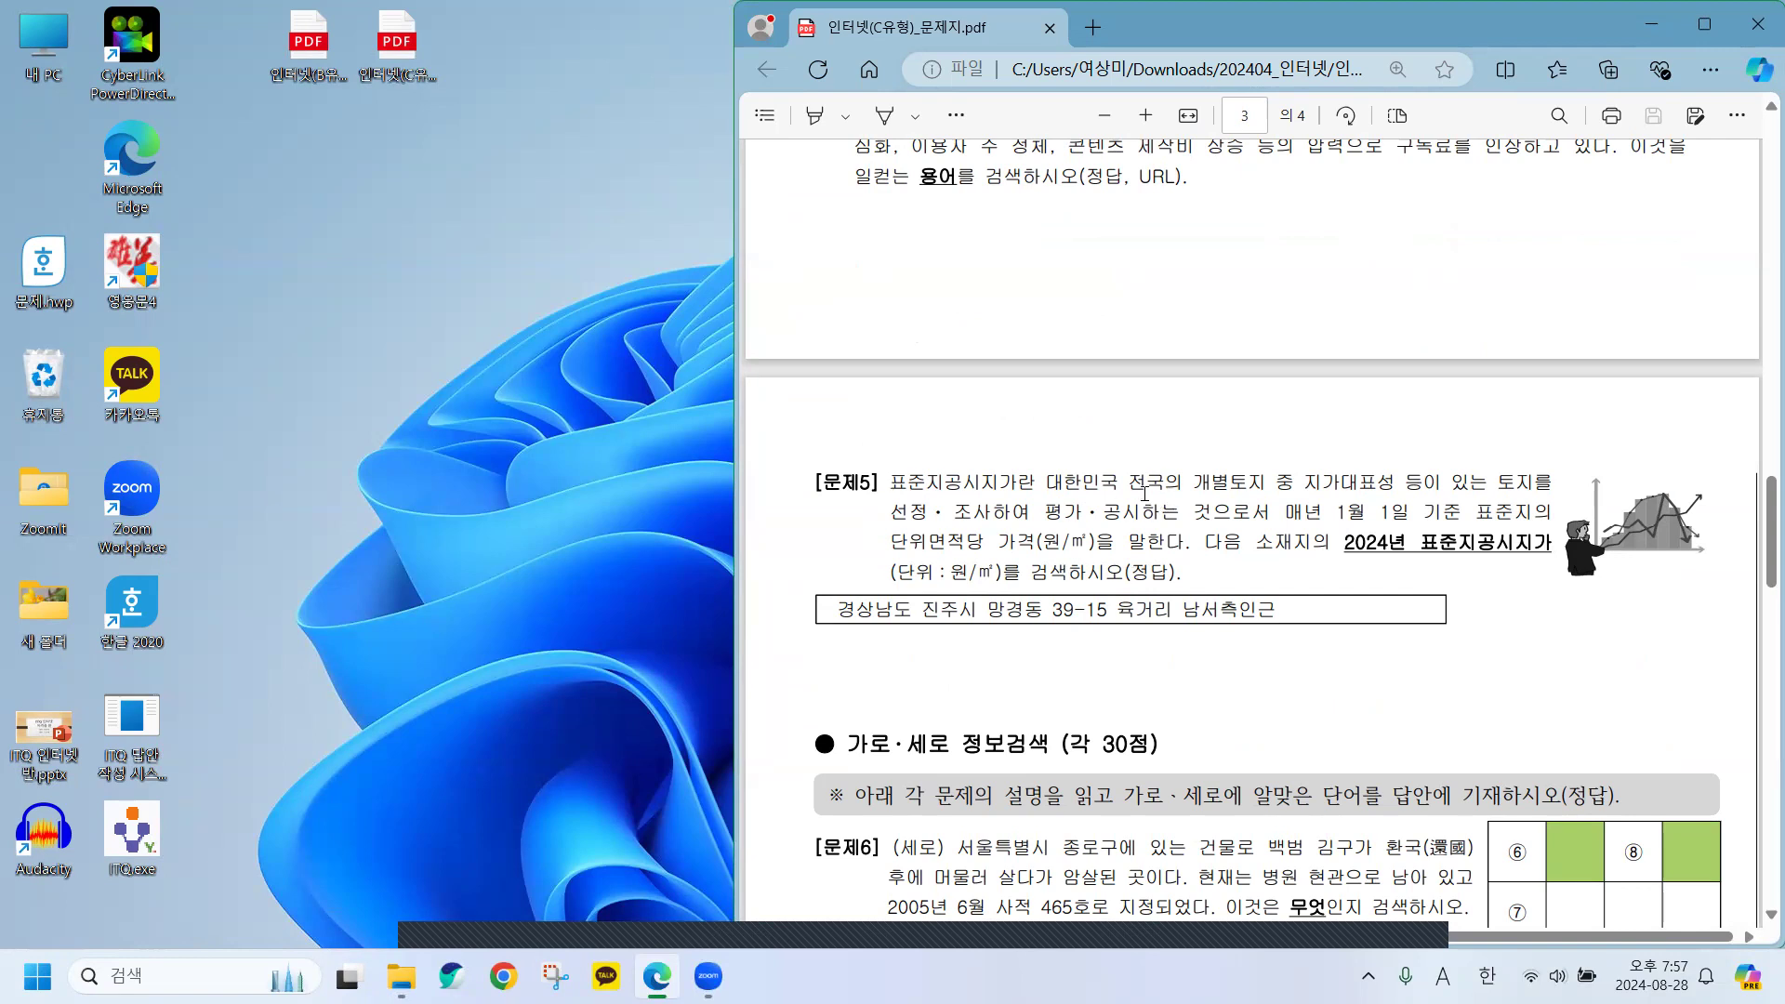
pyautogui.moveTo(1197, 490); pyautogui.dragTo(1277, 487)
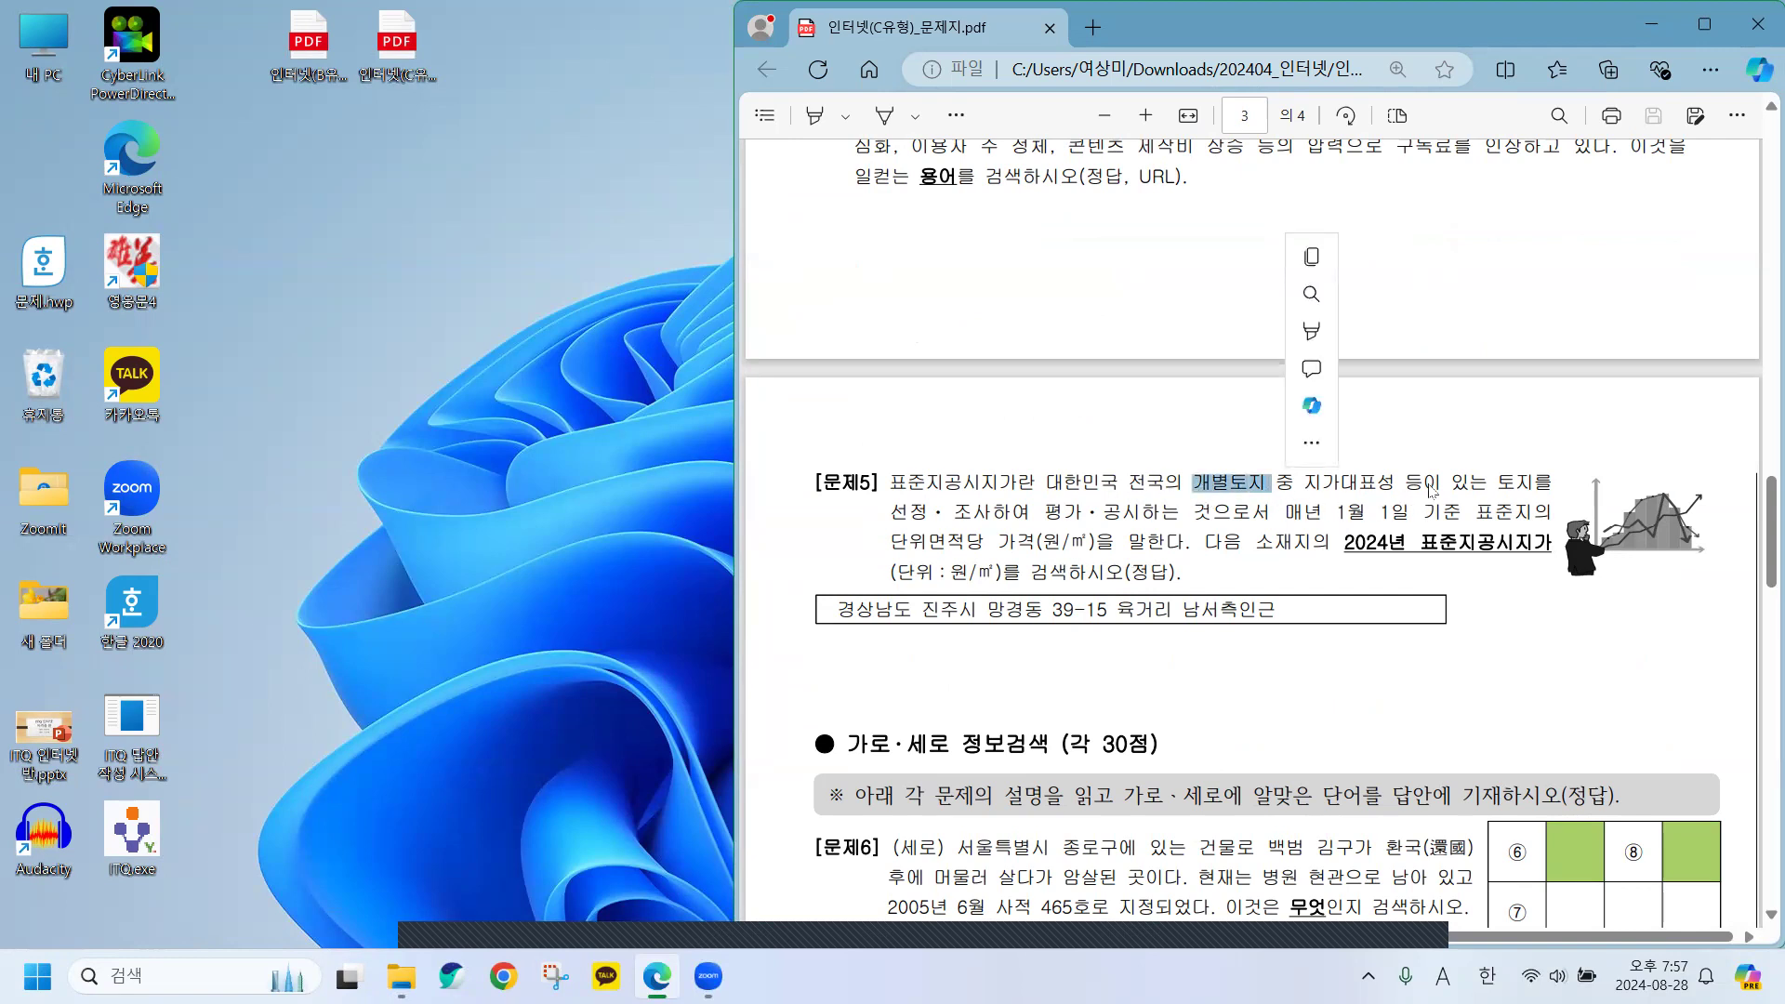
pyautogui.moveTo(1490, 484); pyautogui.dragTo(1552, 489)
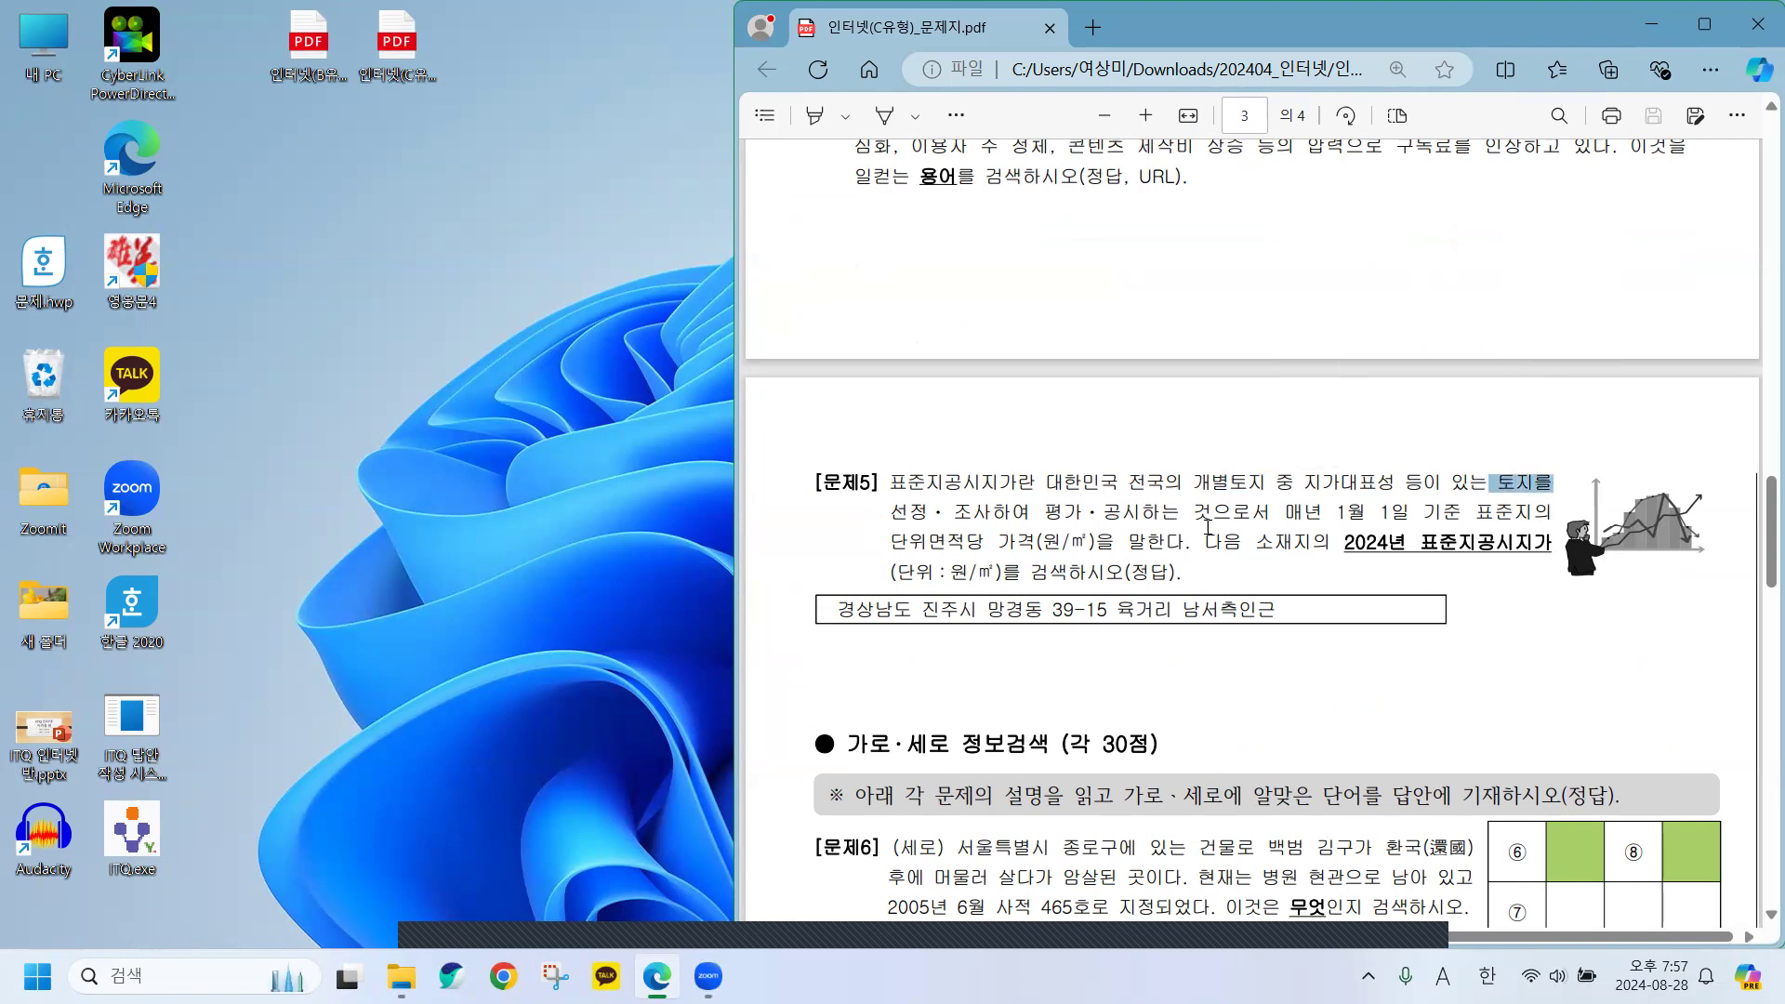
pyautogui.moveTo(1289, 513); pyautogui.dragTo(1527, 518)
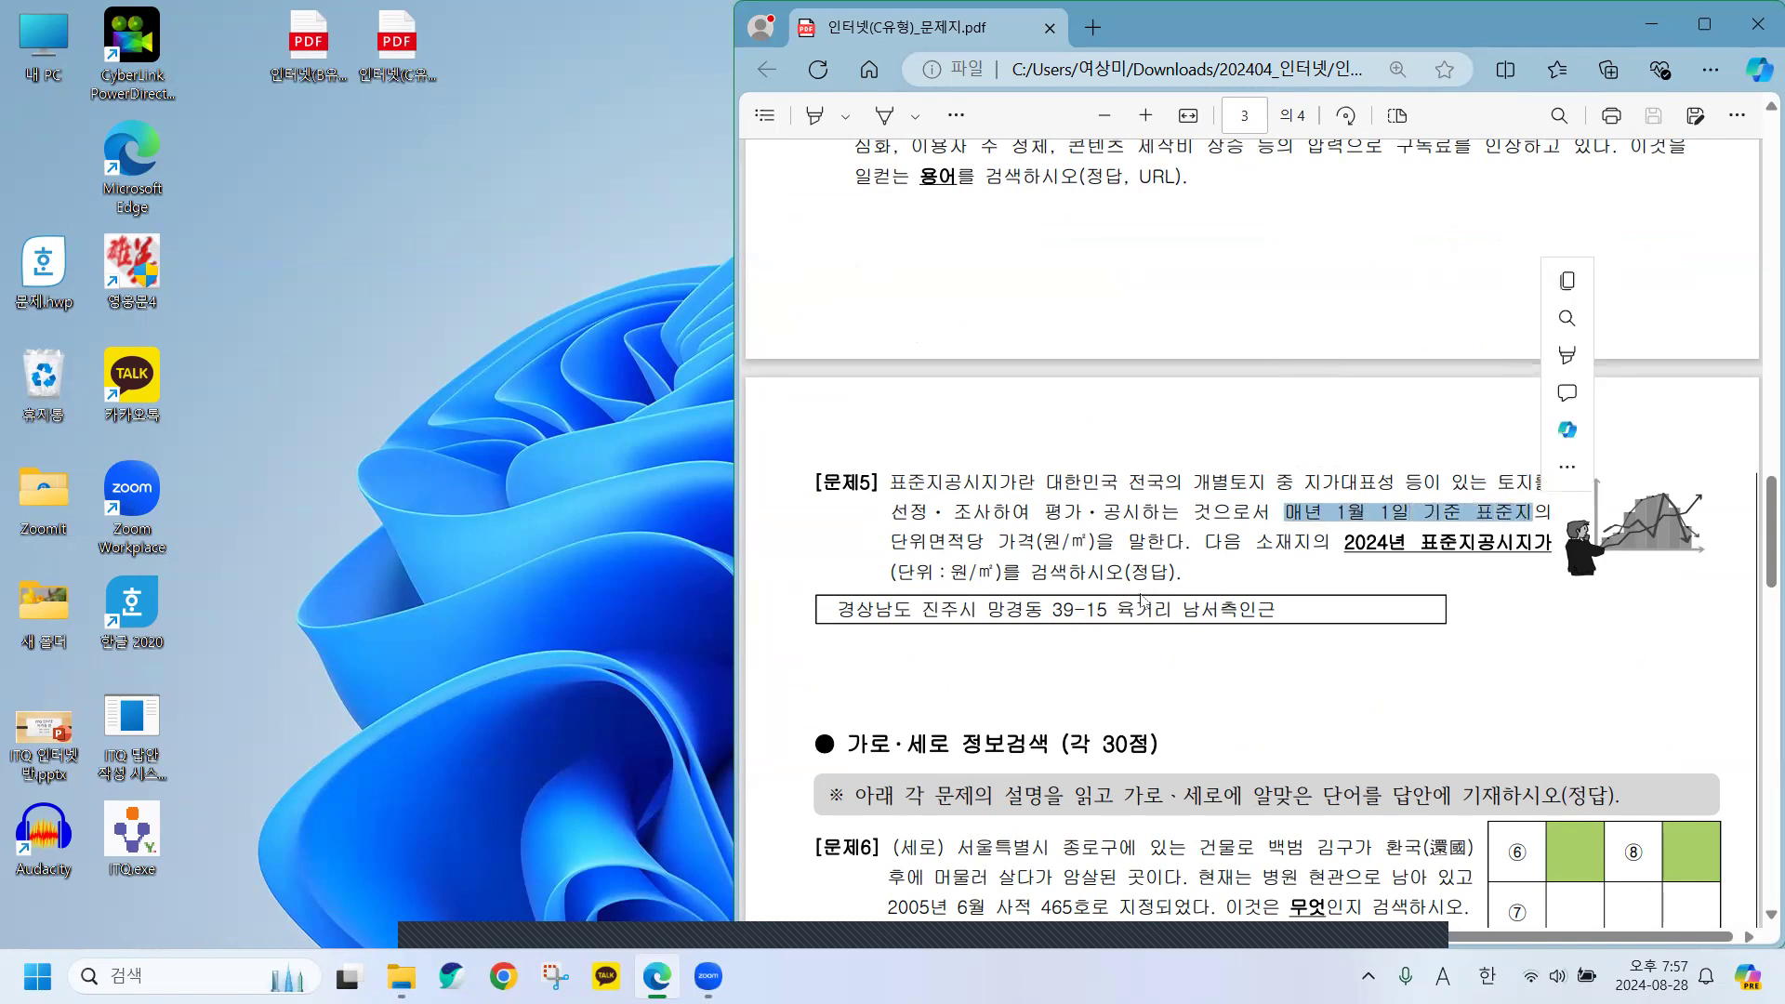
# Highlight 문제5's address to read it, then narrow the question paper window.
pyautogui.click(998, 548)
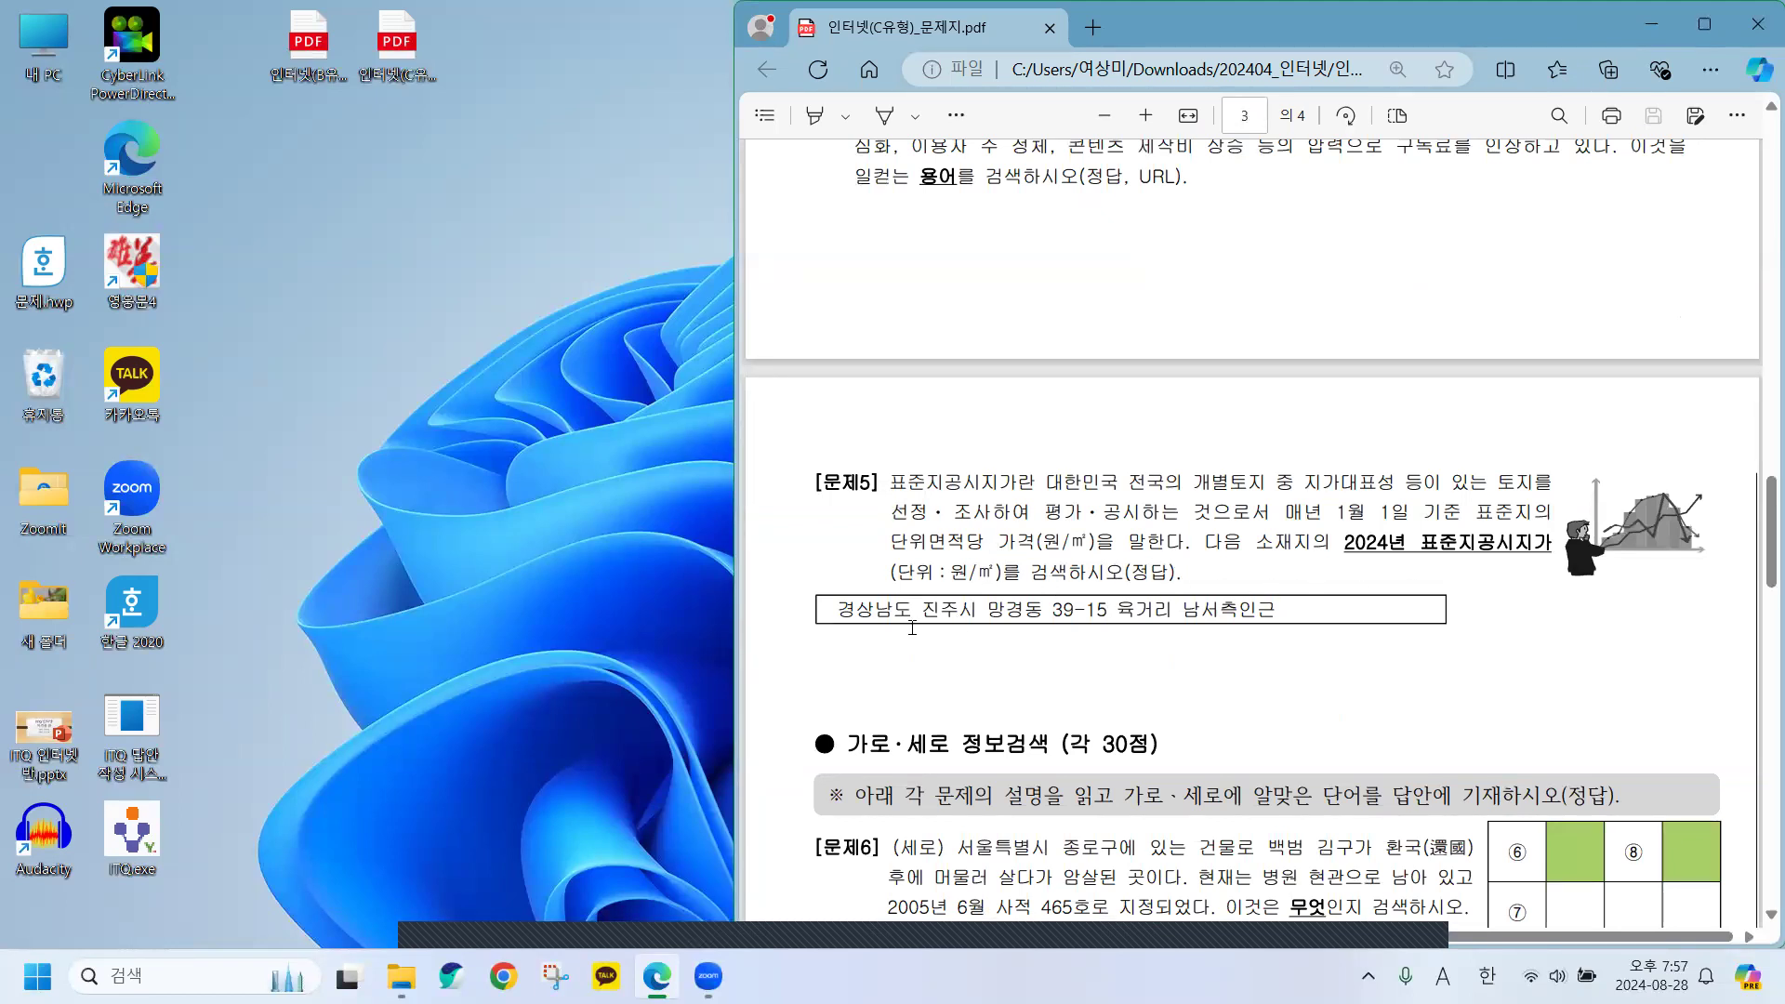
pyautogui.moveTo(841, 611); pyautogui.dragTo(1293, 610)
pyautogui.click(1223, 697)
pyautogui.moveTo(730, 501); pyautogui.dragTo(1166, 502)
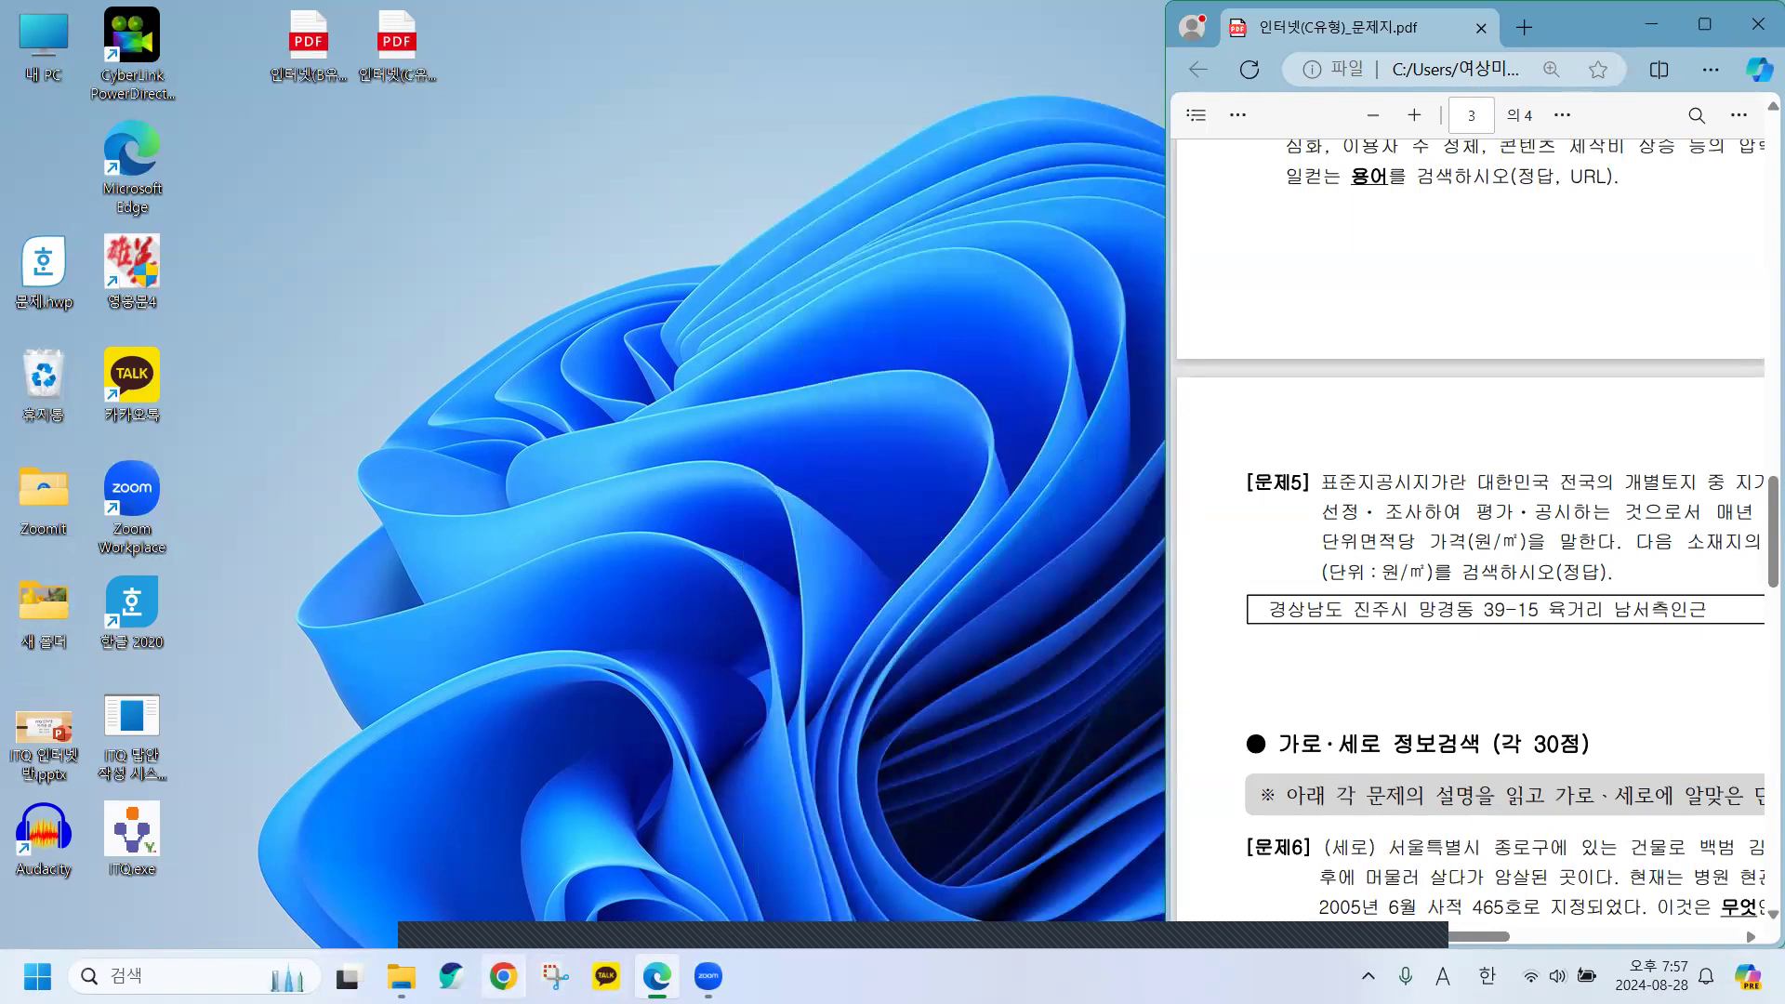
# Snap a new Chrome window to the left, sized beside the question paper.
pyautogui.click(503, 975)
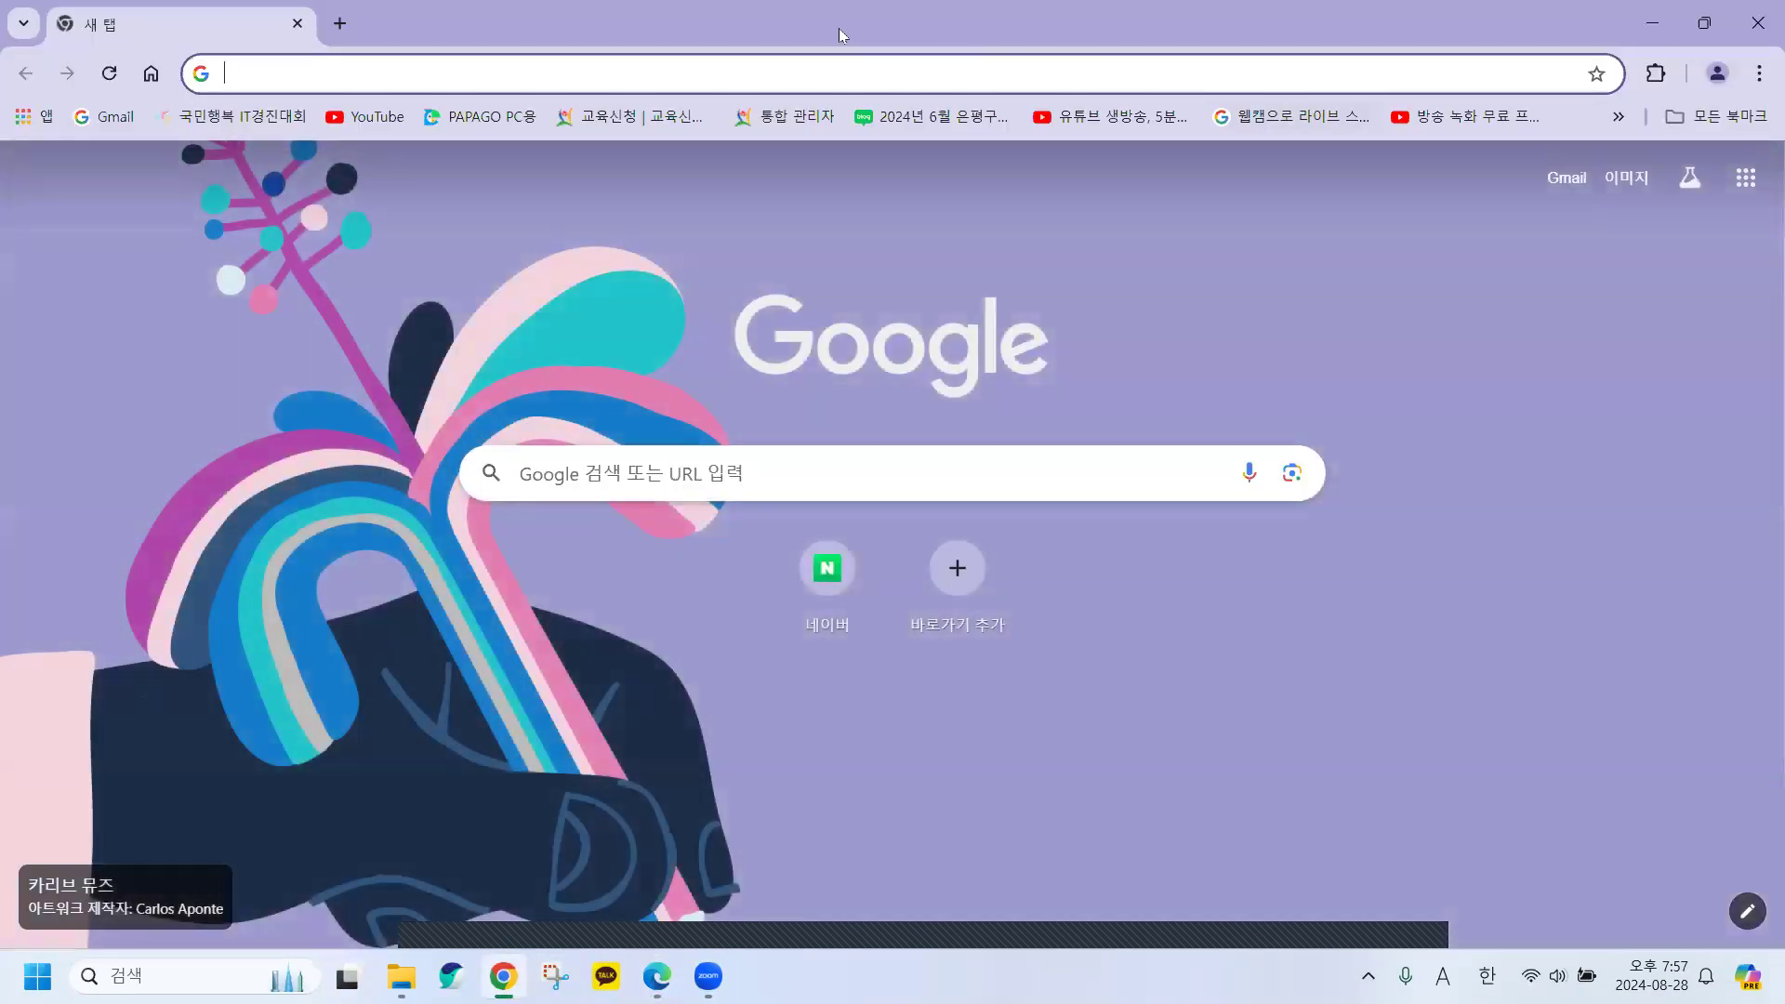
pyautogui.press('super+Left')
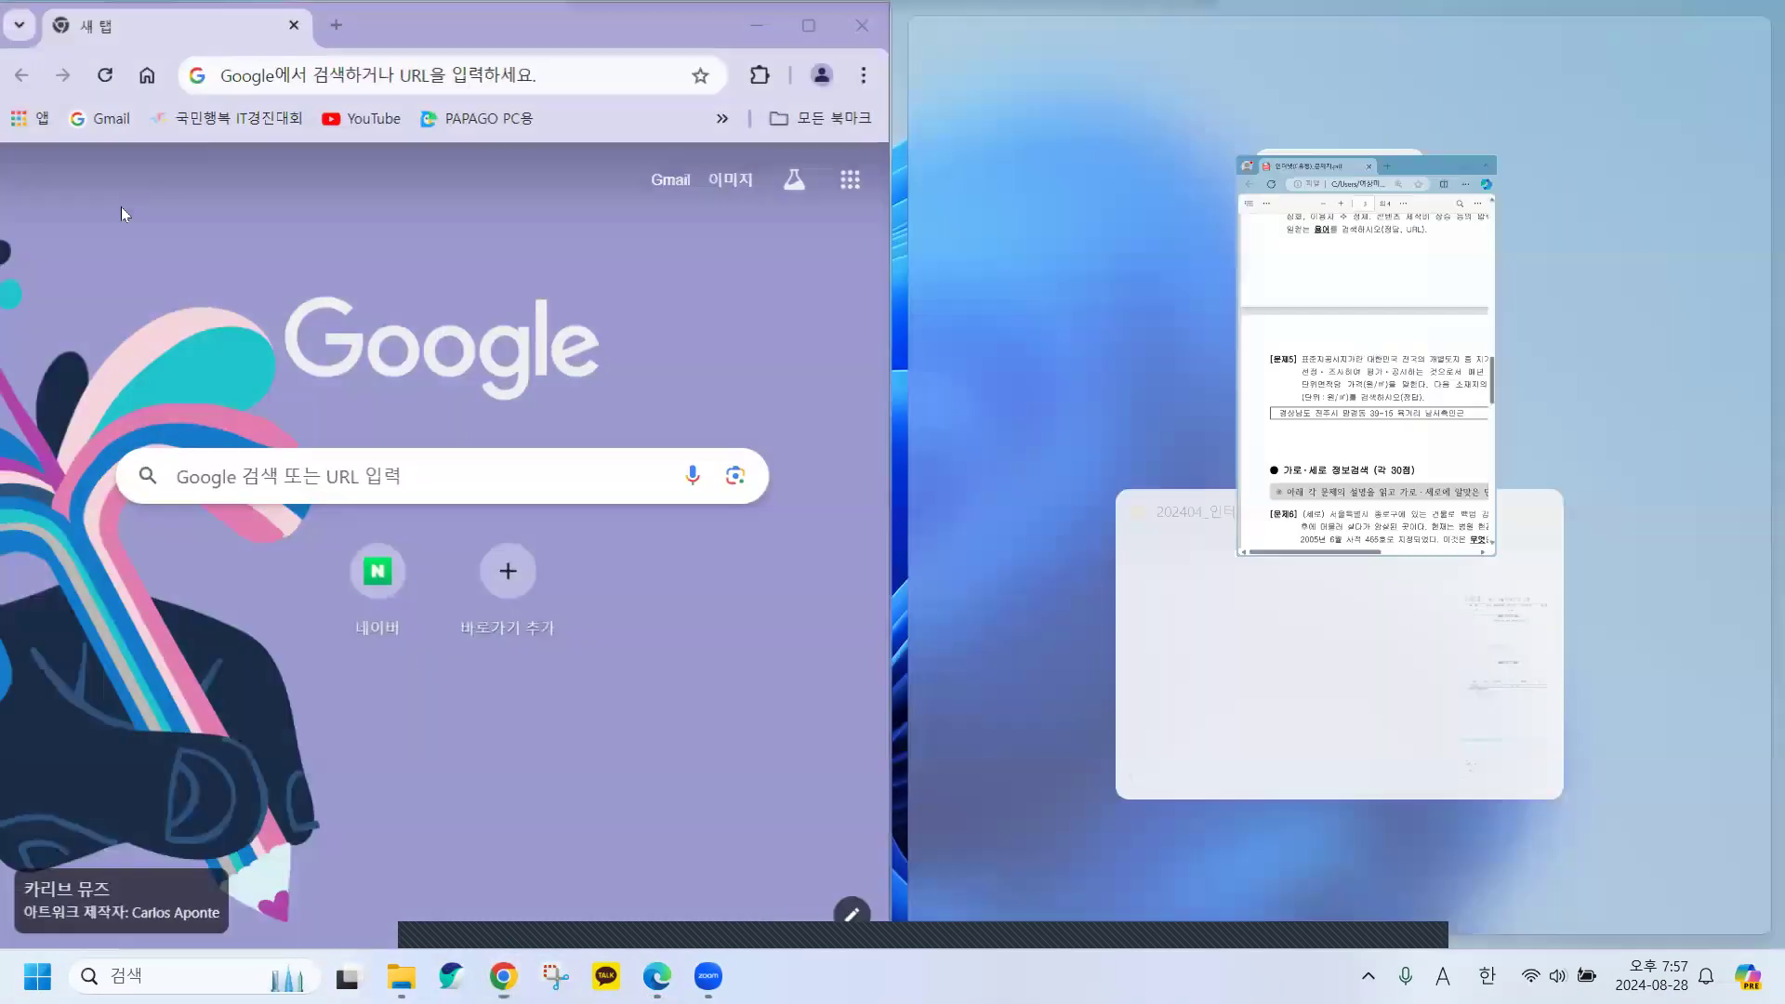
pyautogui.click(1360, 429)
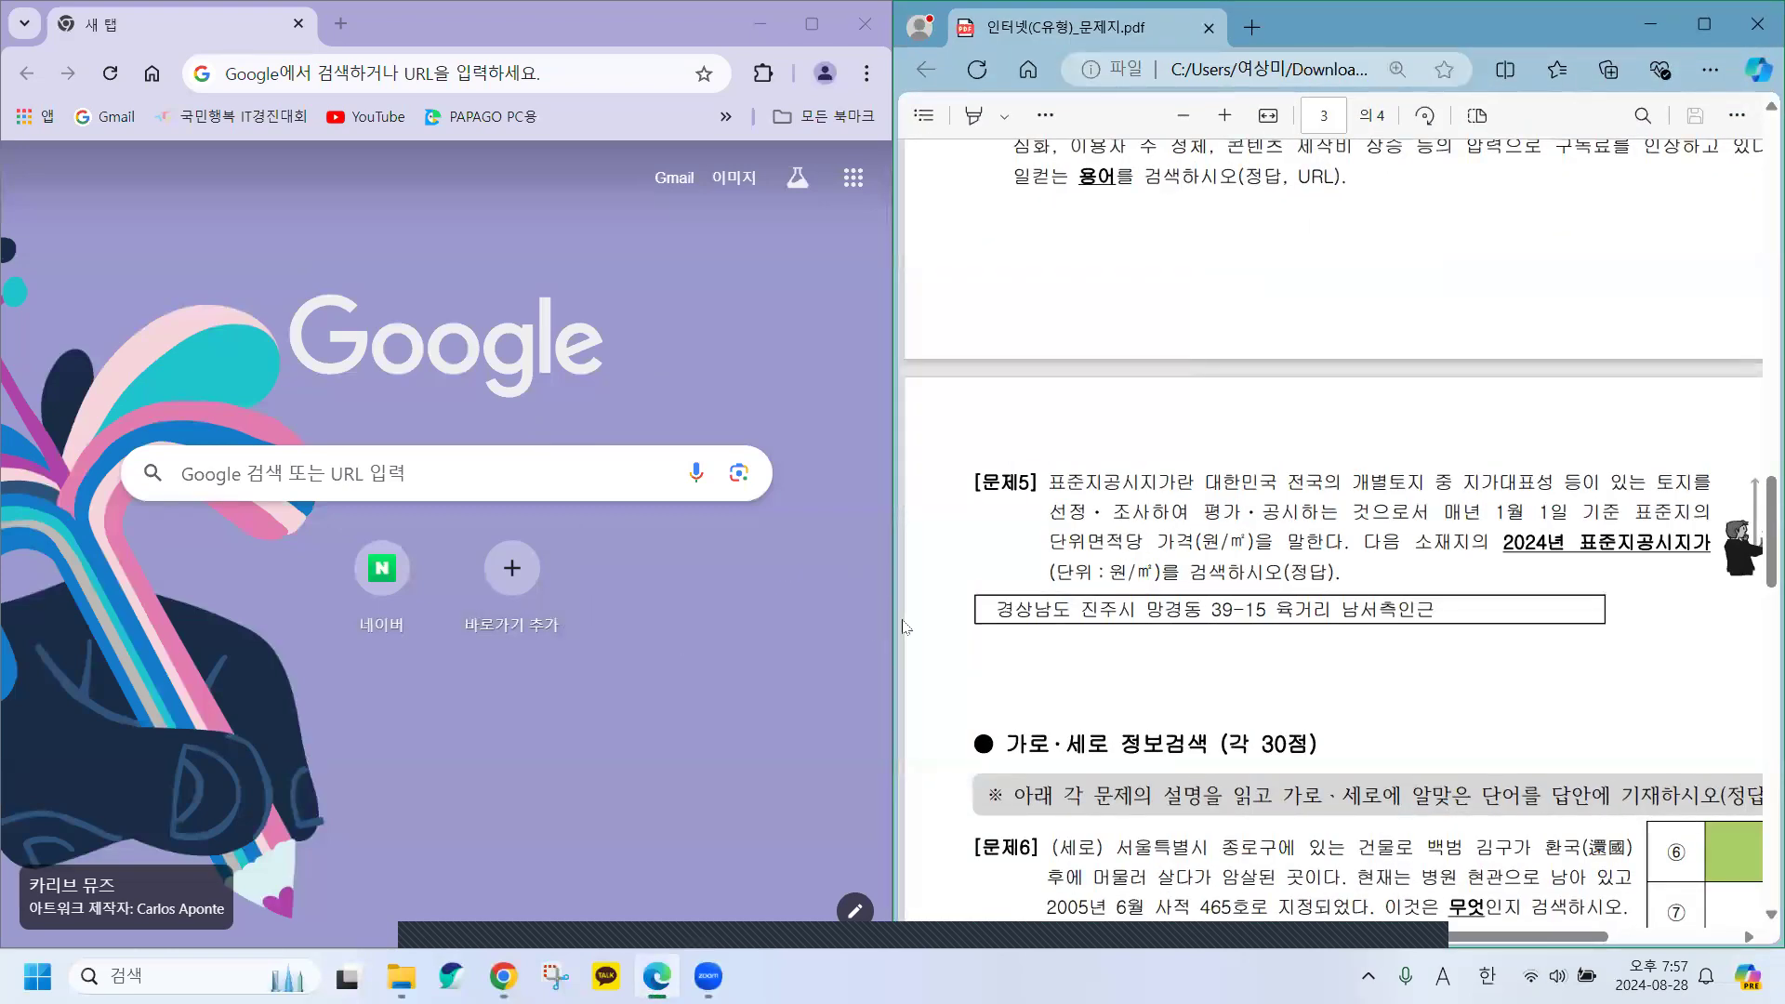
pyautogui.moveTo(889, 620)
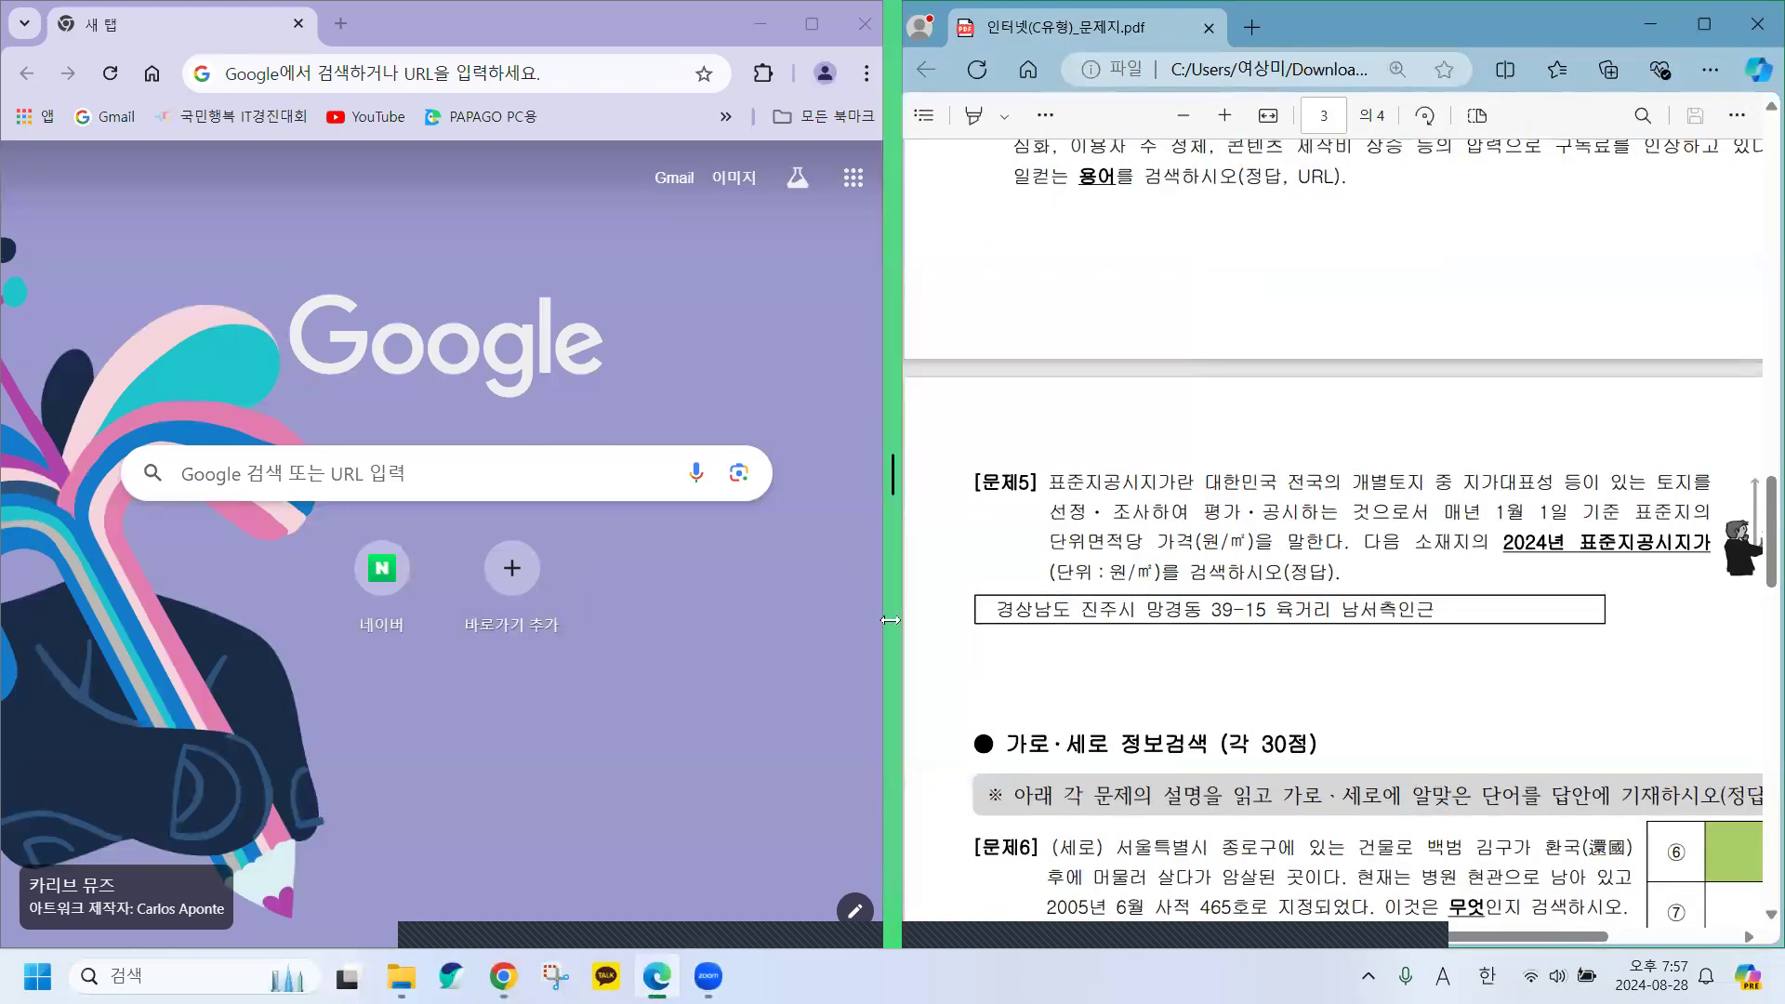
pyautogui.moveTo(892, 474); pyautogui.dragTo(1203, 474)
# Search Naver for 표준지 공시지가 and open the realtyprice.kr 표준지공시지가 result.
pyautogui.click(546, 572)
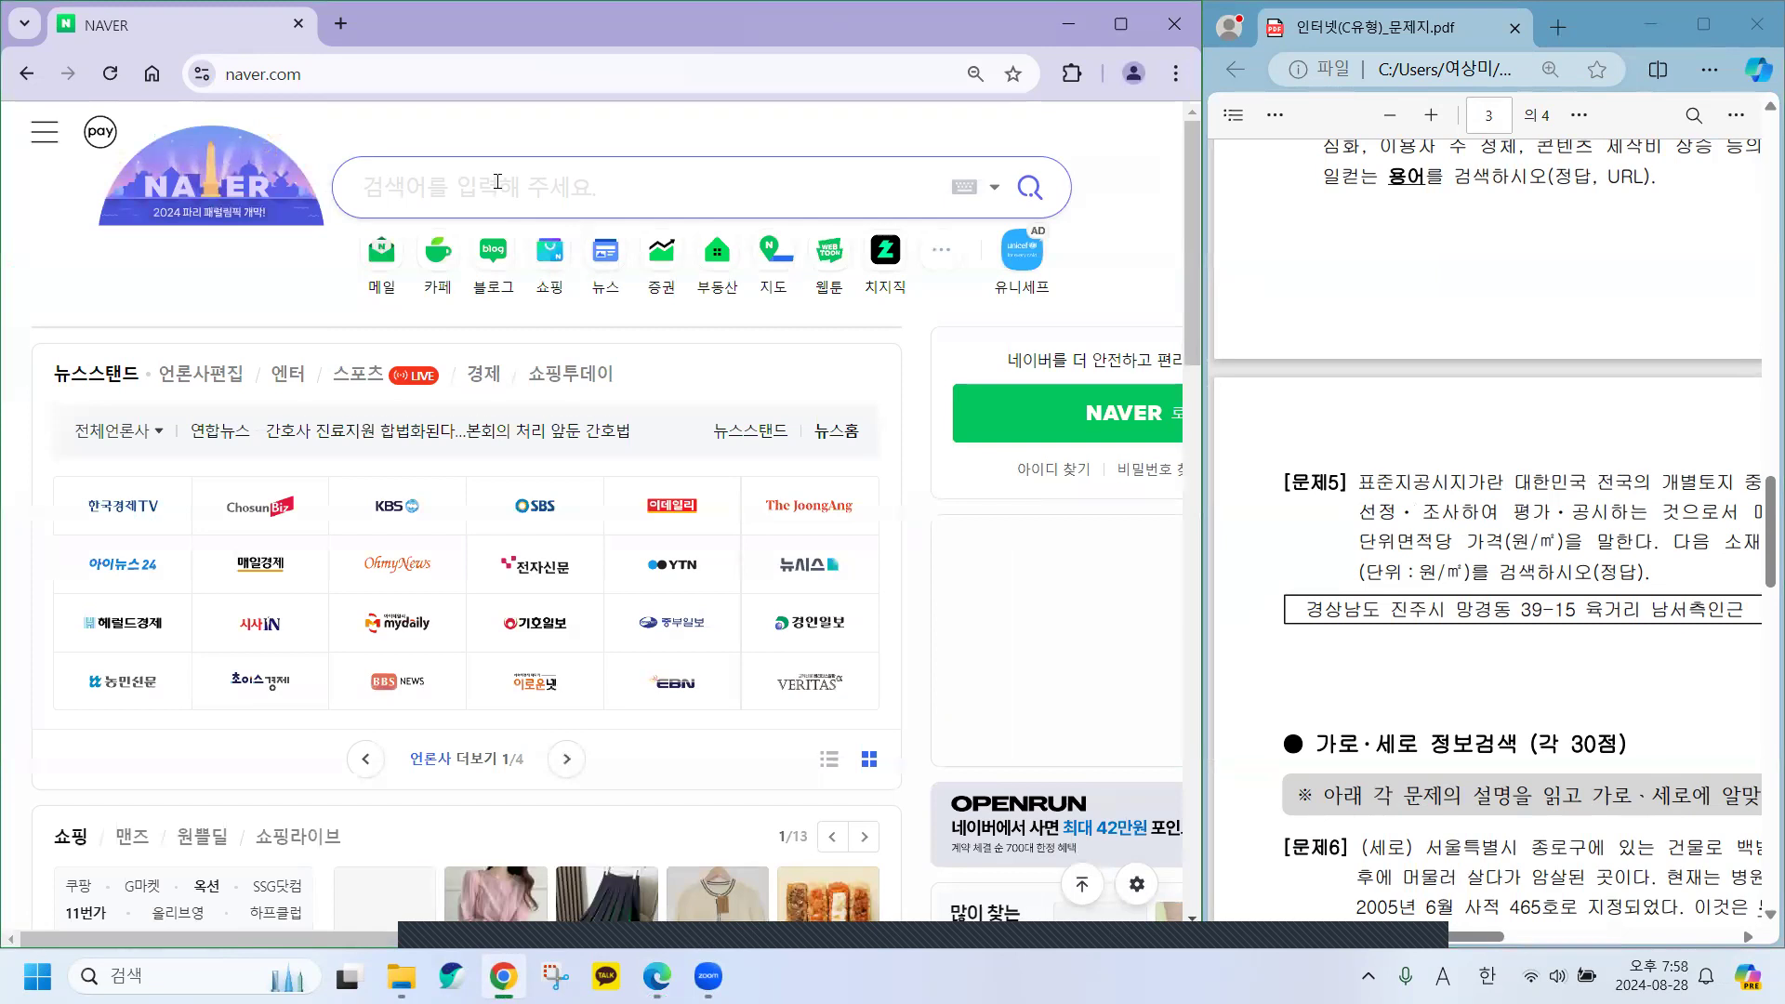
pyautogui.write('vywn')
pyautogui.press('BackSpace')
pyautogui.press('BackSpace')
pyautogui.press('BackSpace')
pyautogui.press('BackSpace')
pyautogui.press('Hangul')
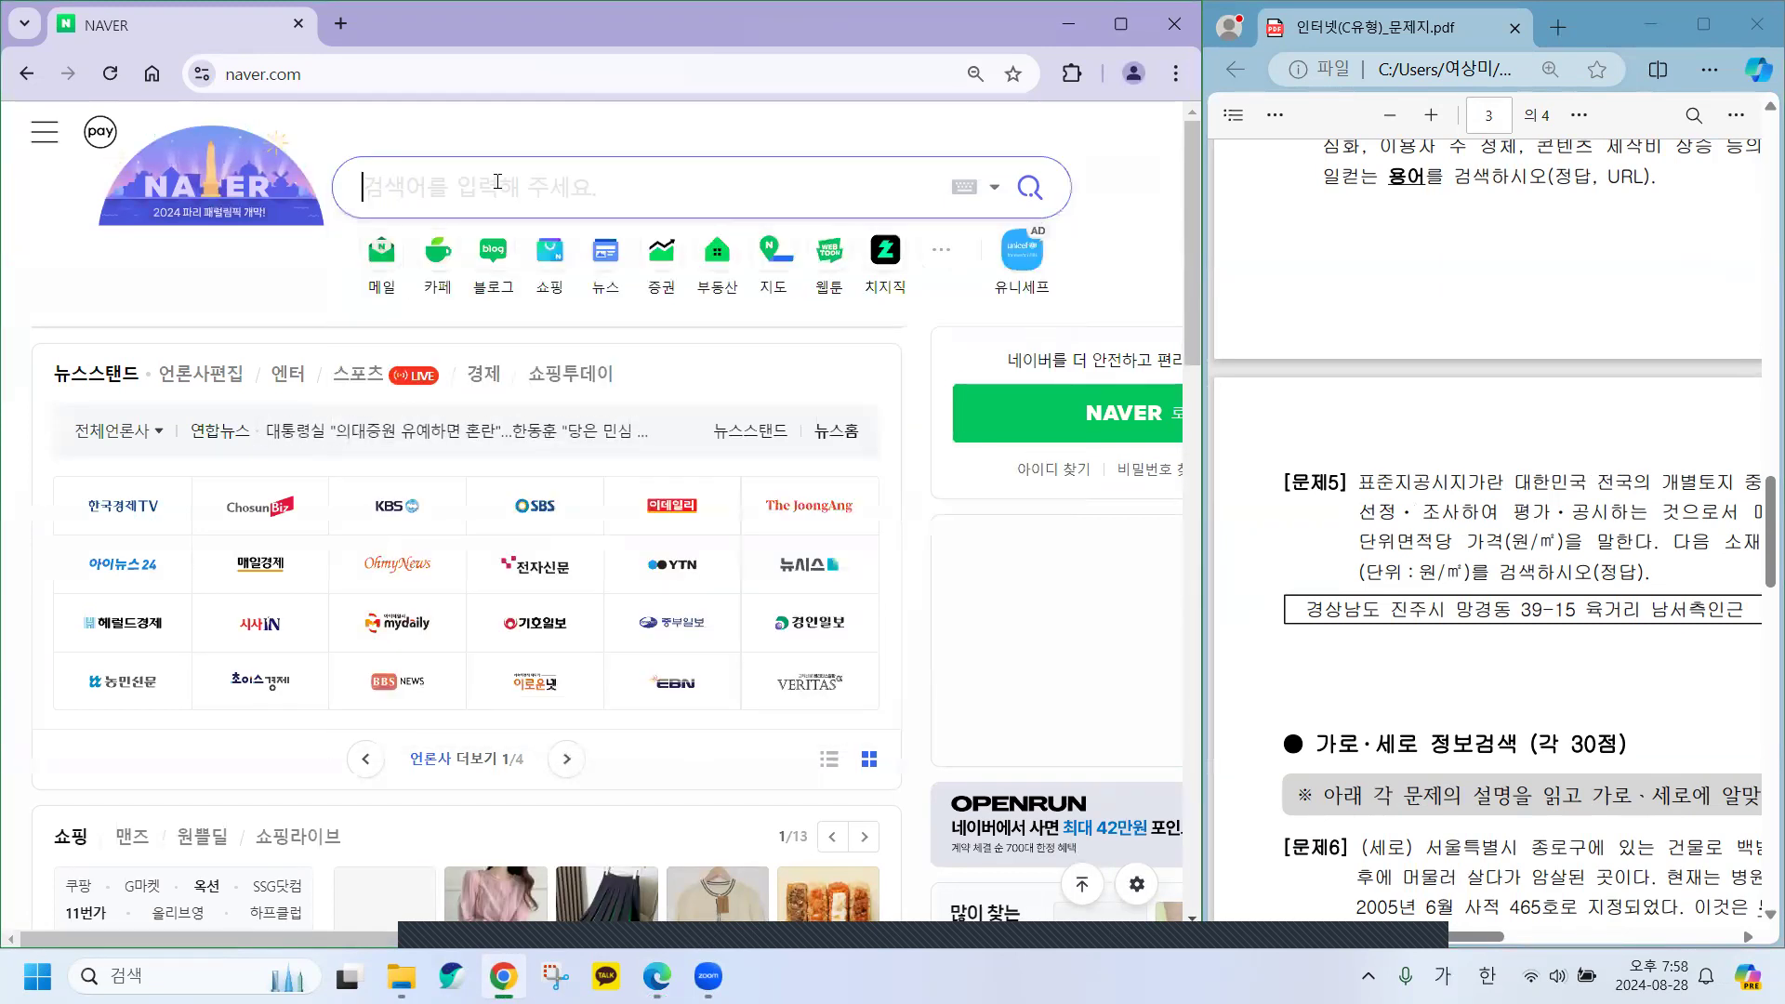
pyautogui.write('표준')
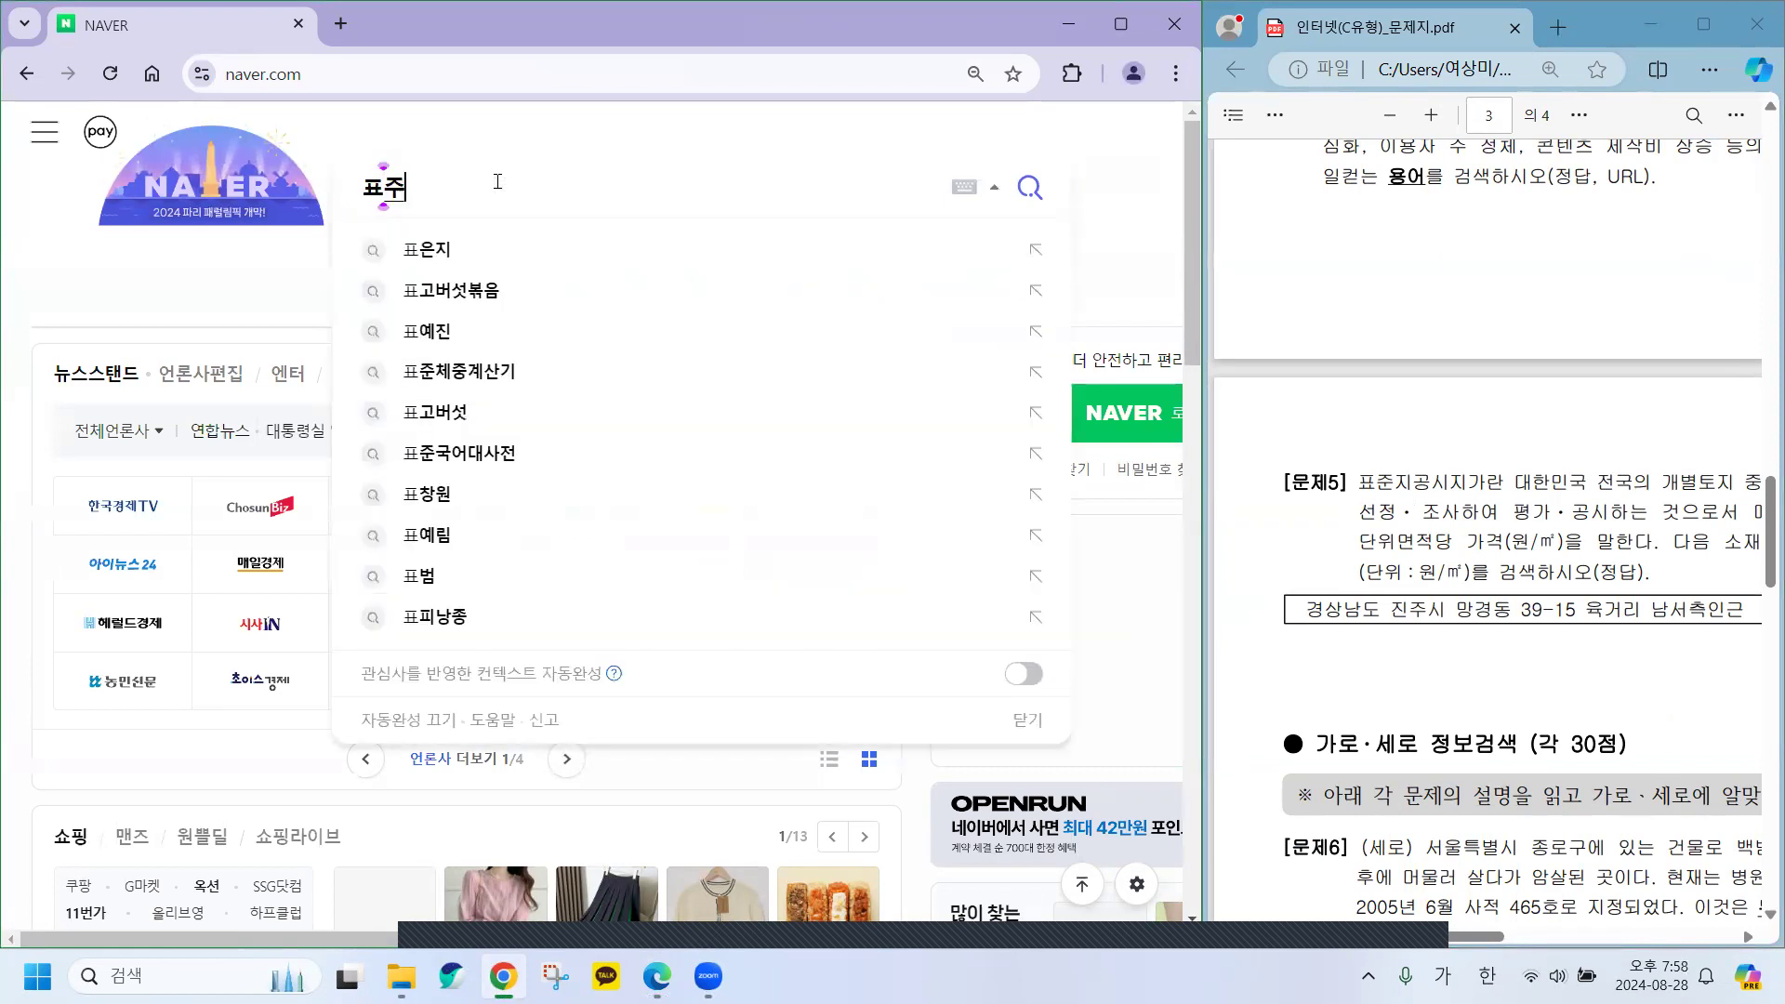
pyautogui.write('ㄱ')
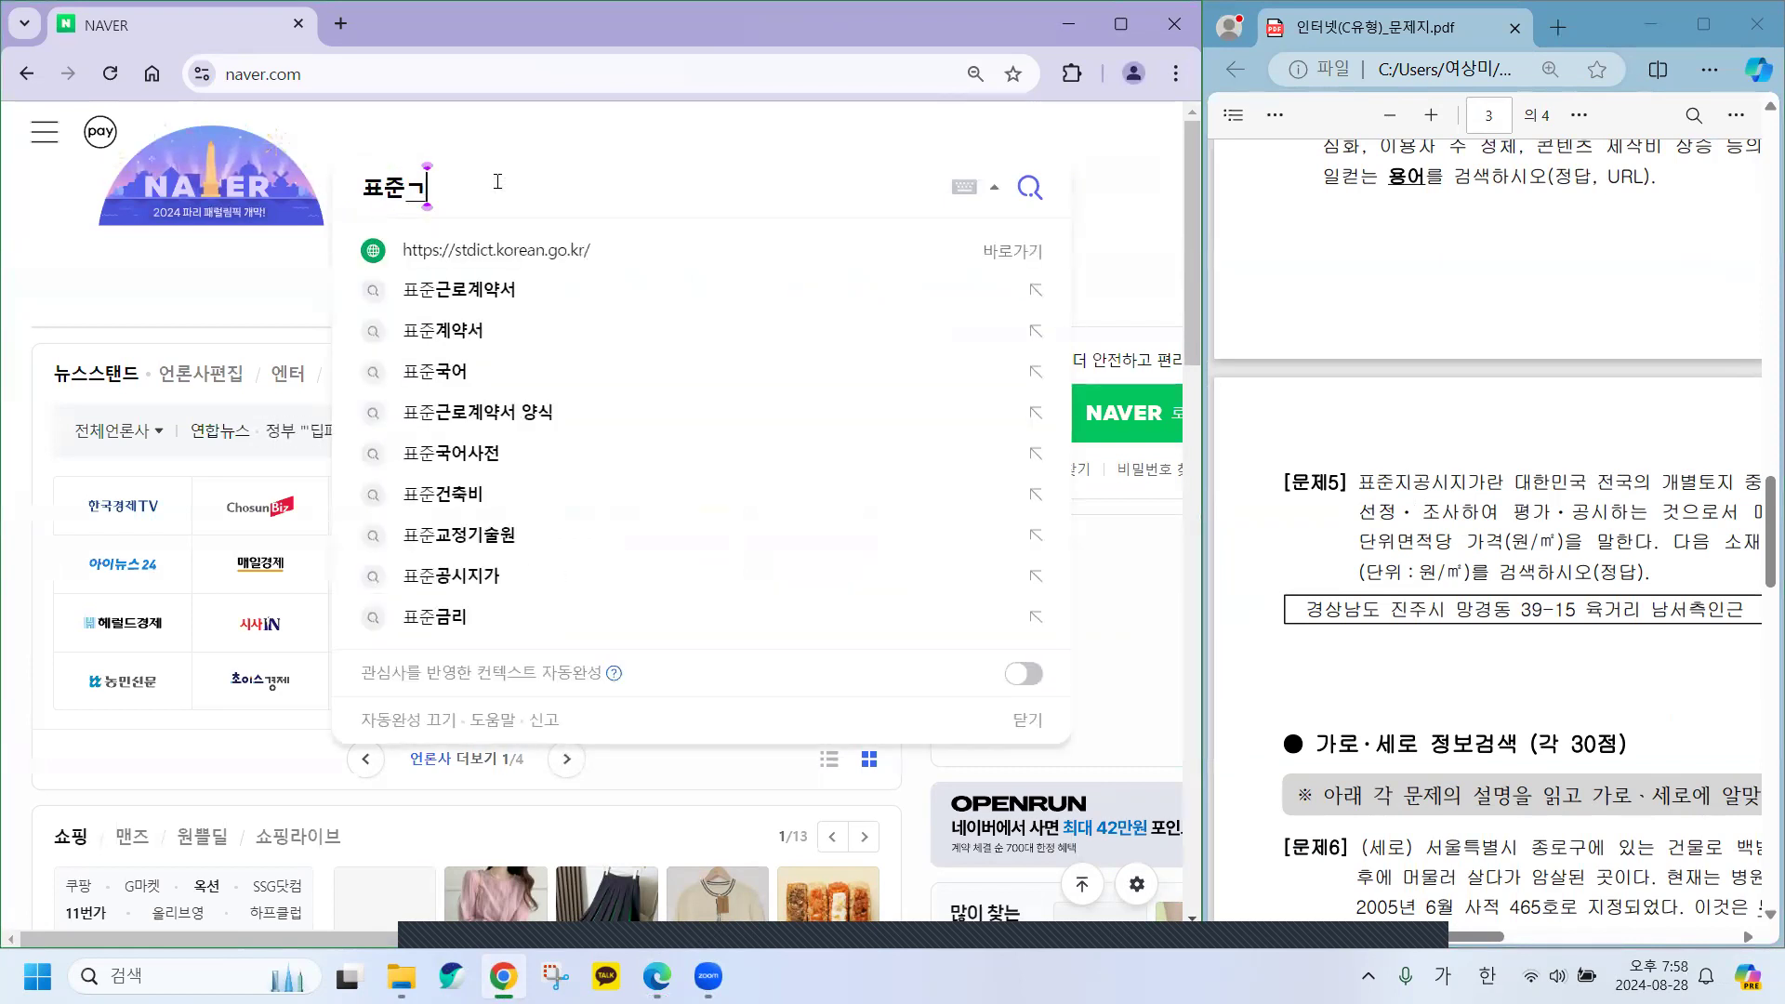
pyautogui.press('BackSpace')
pyautogui.write('지')
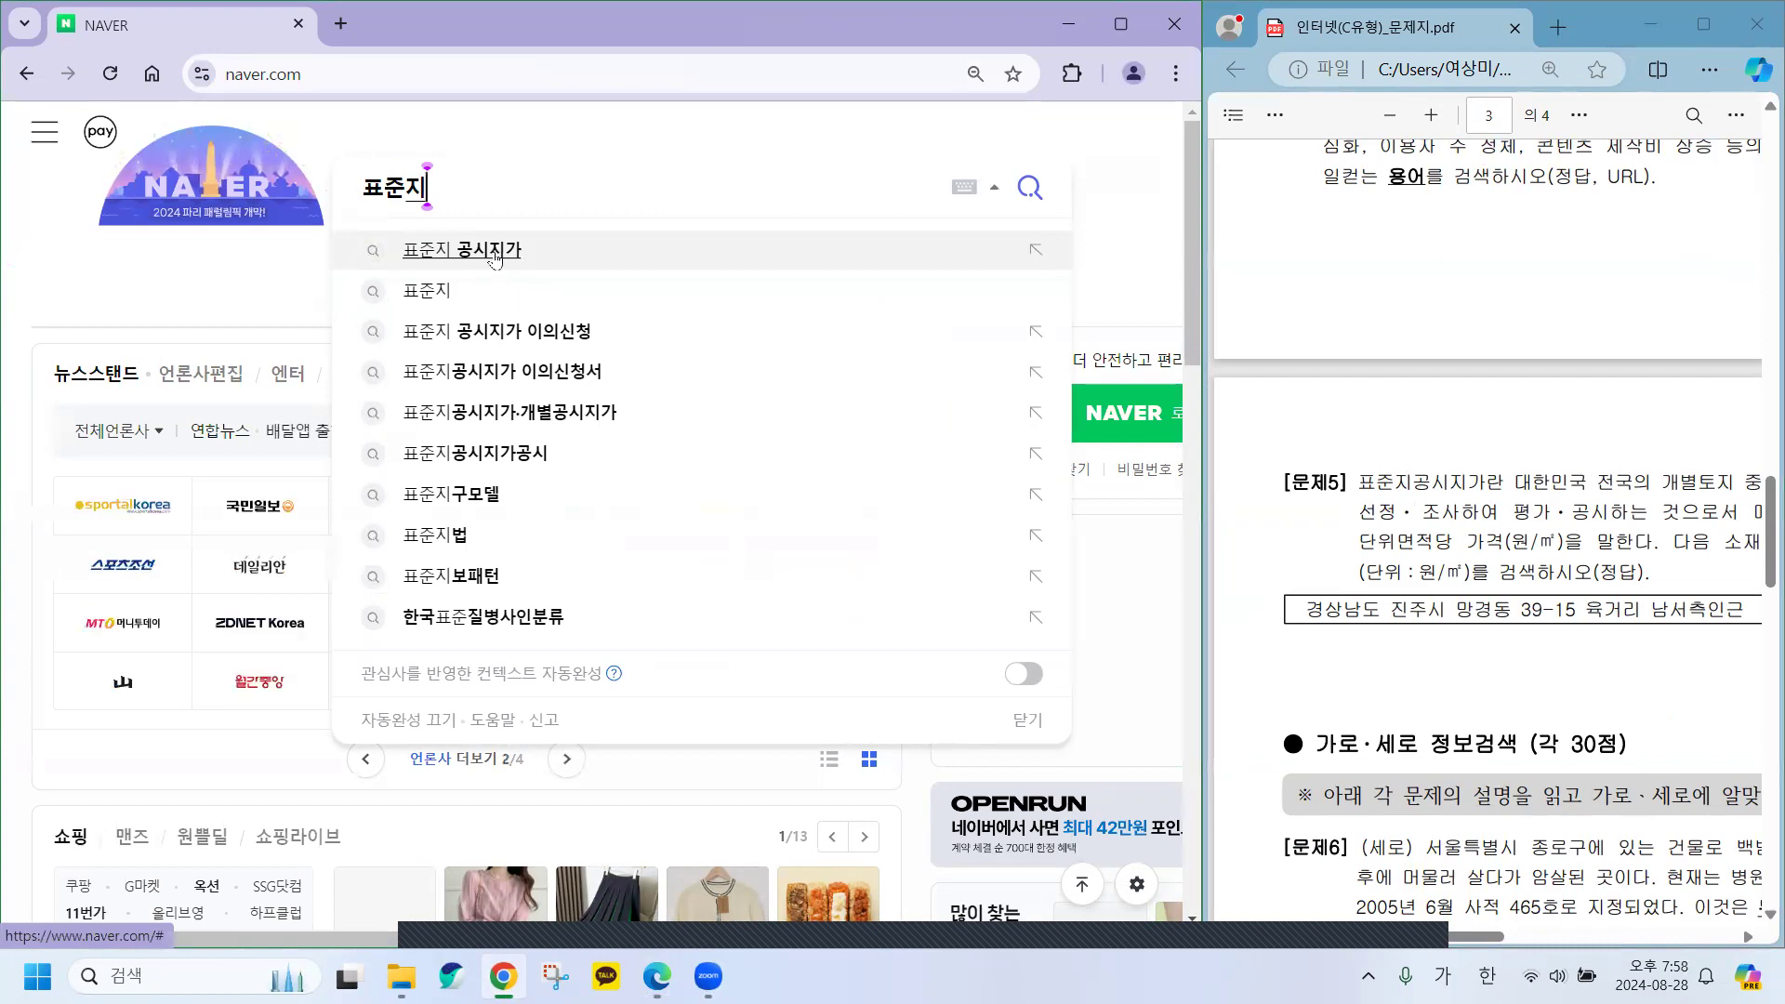
pyautogui.click(494, 258)
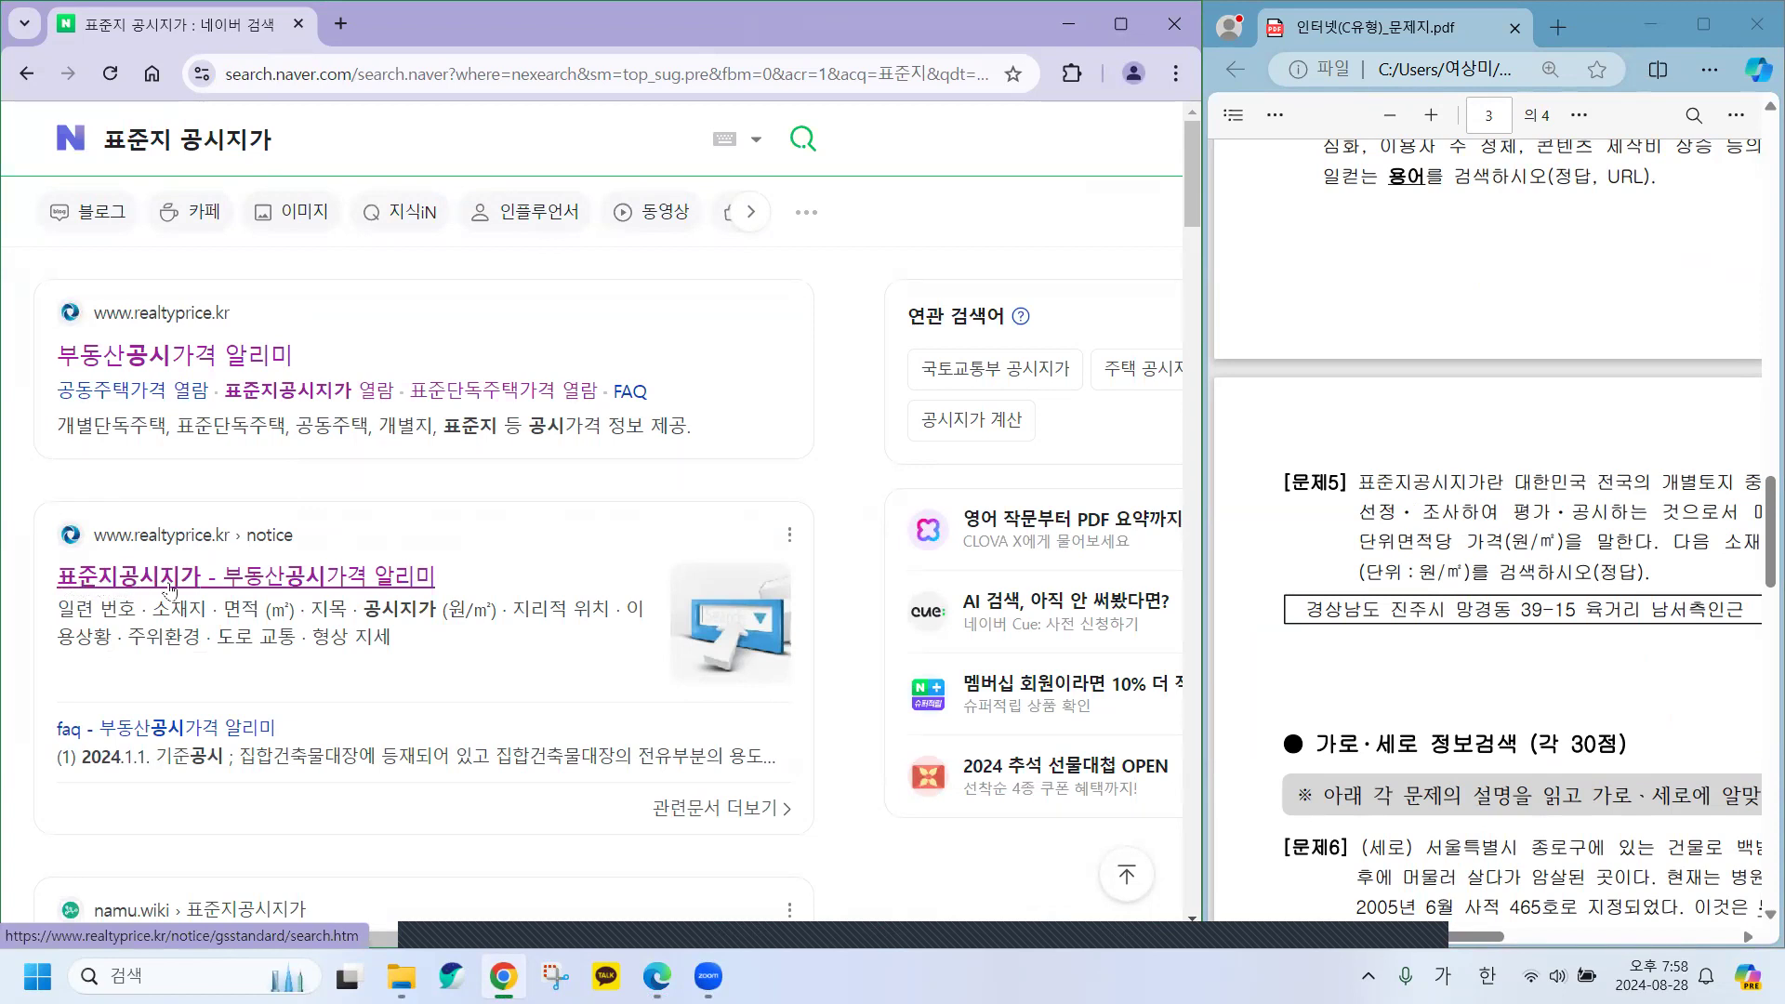
pyautogui.click(102, 586)
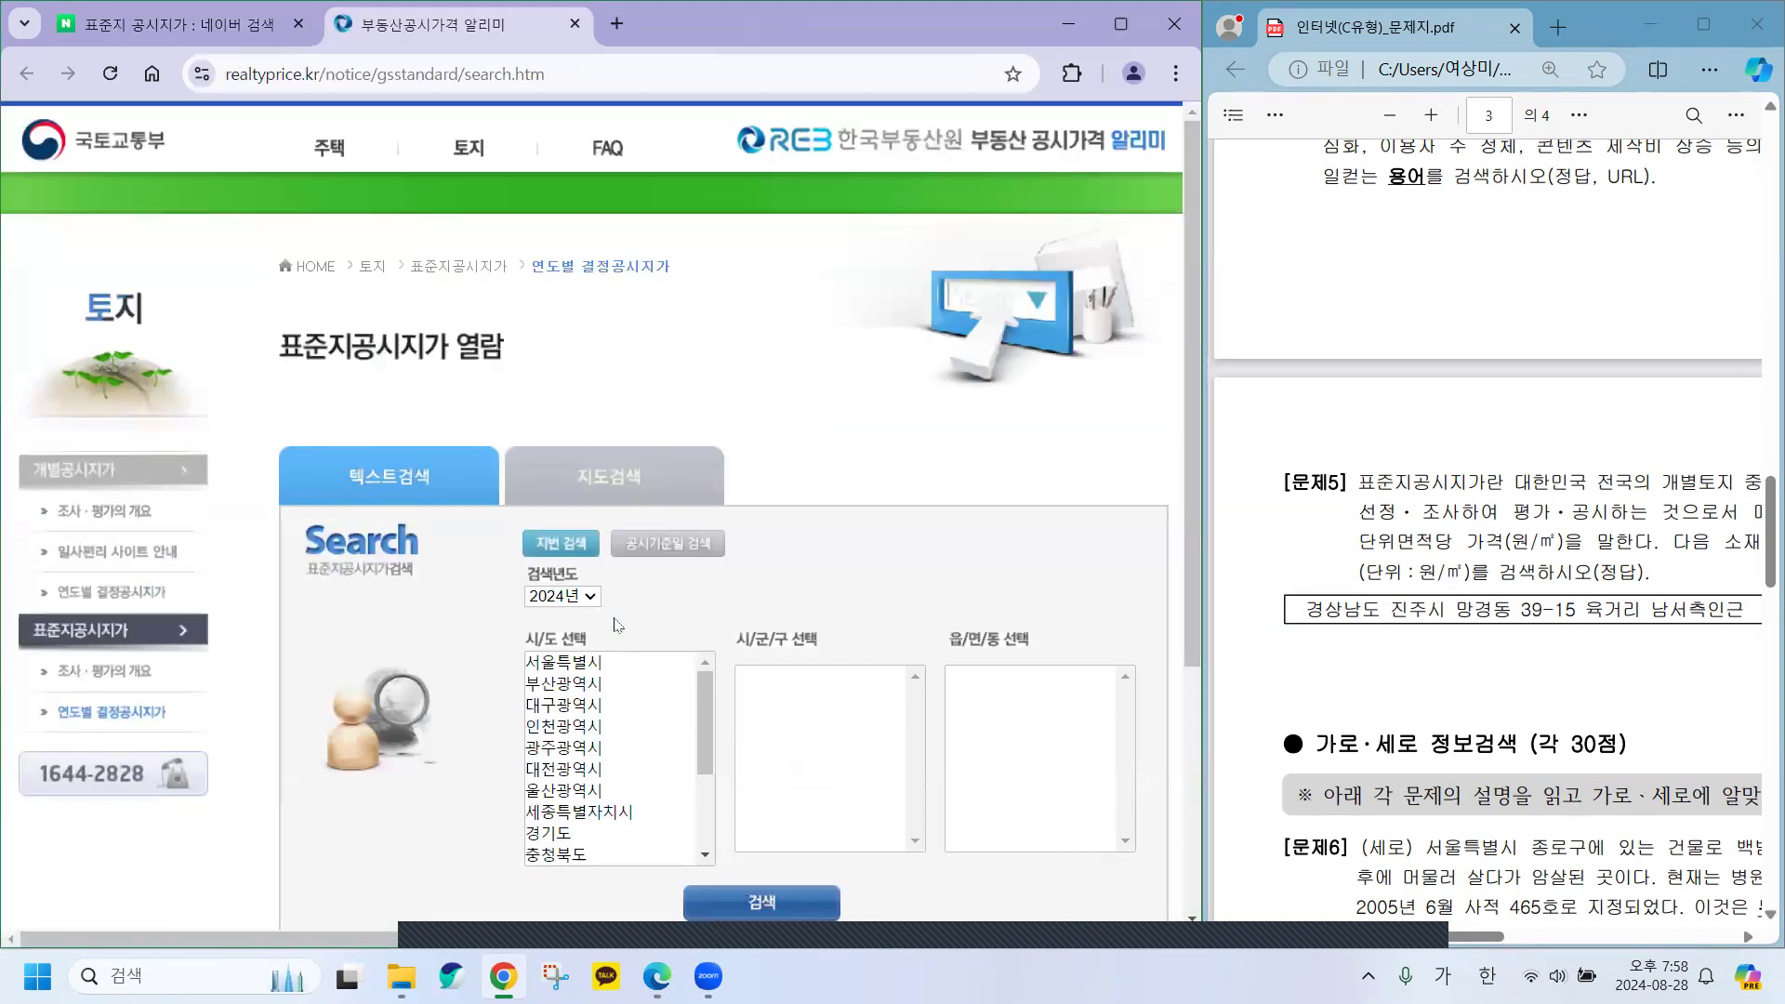
# Keep 2024년 as the search year on the standard land price page.
pyautogui.scroll(-1, 910, 443)
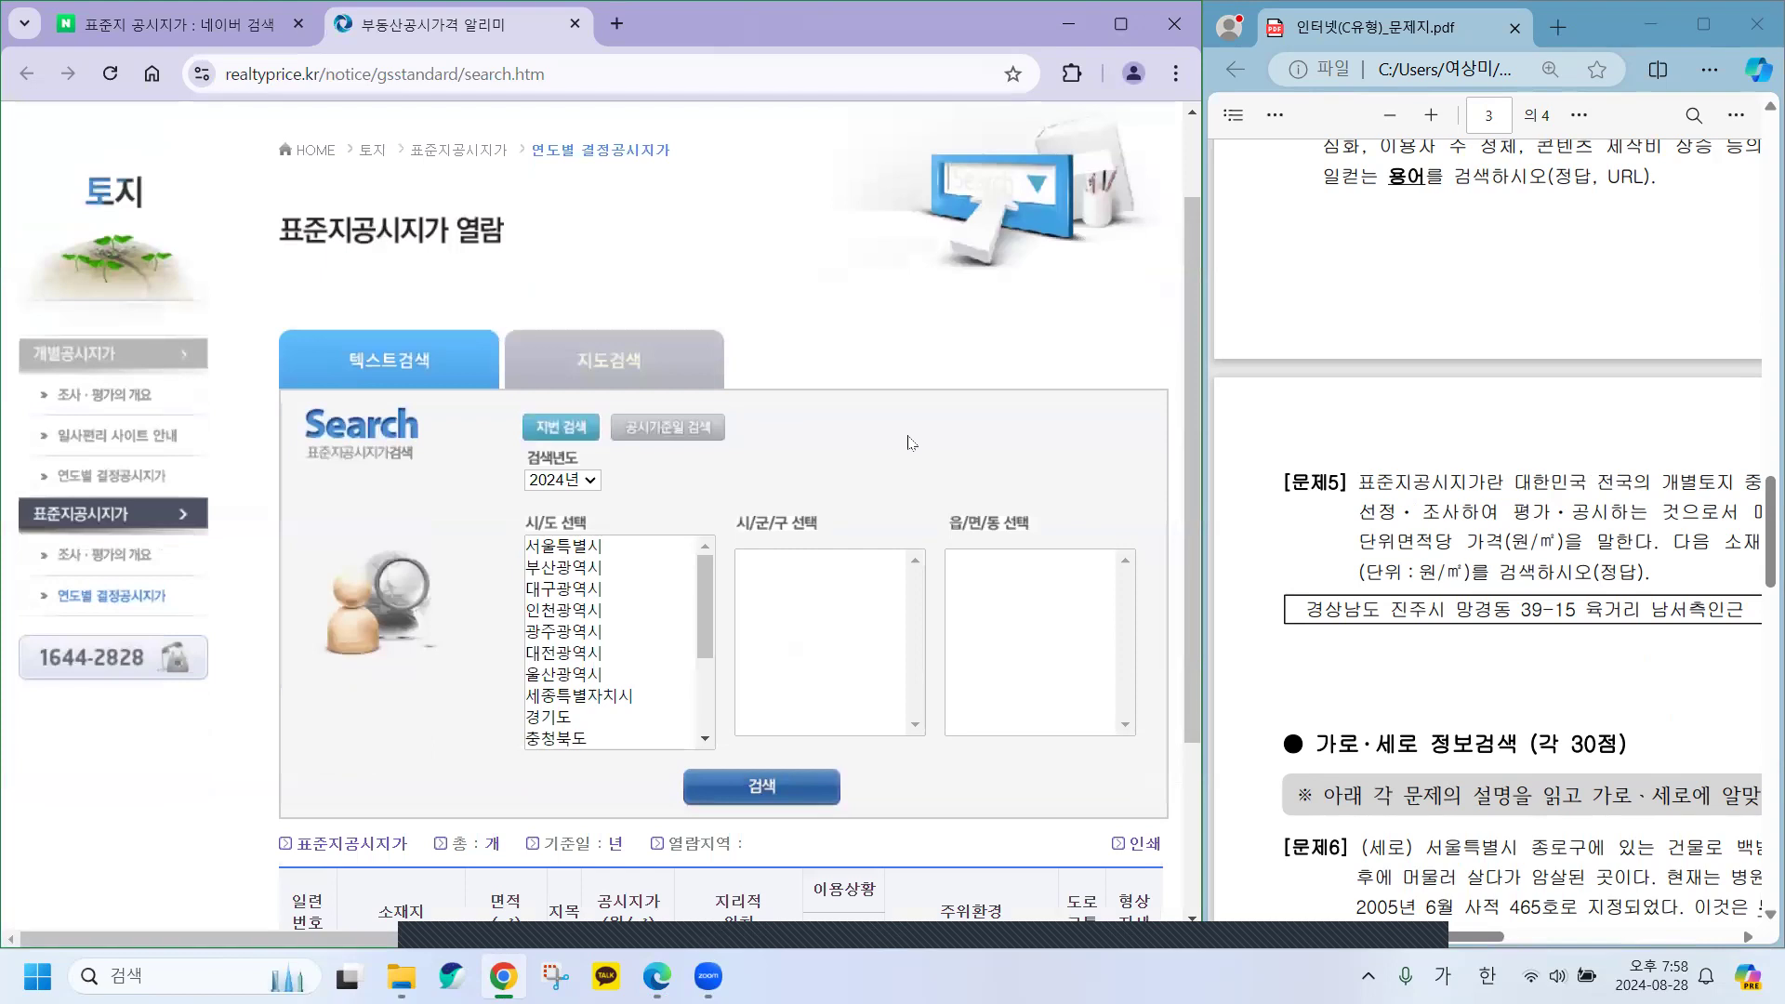
pyautogui.scroll(-2, 910, 442)
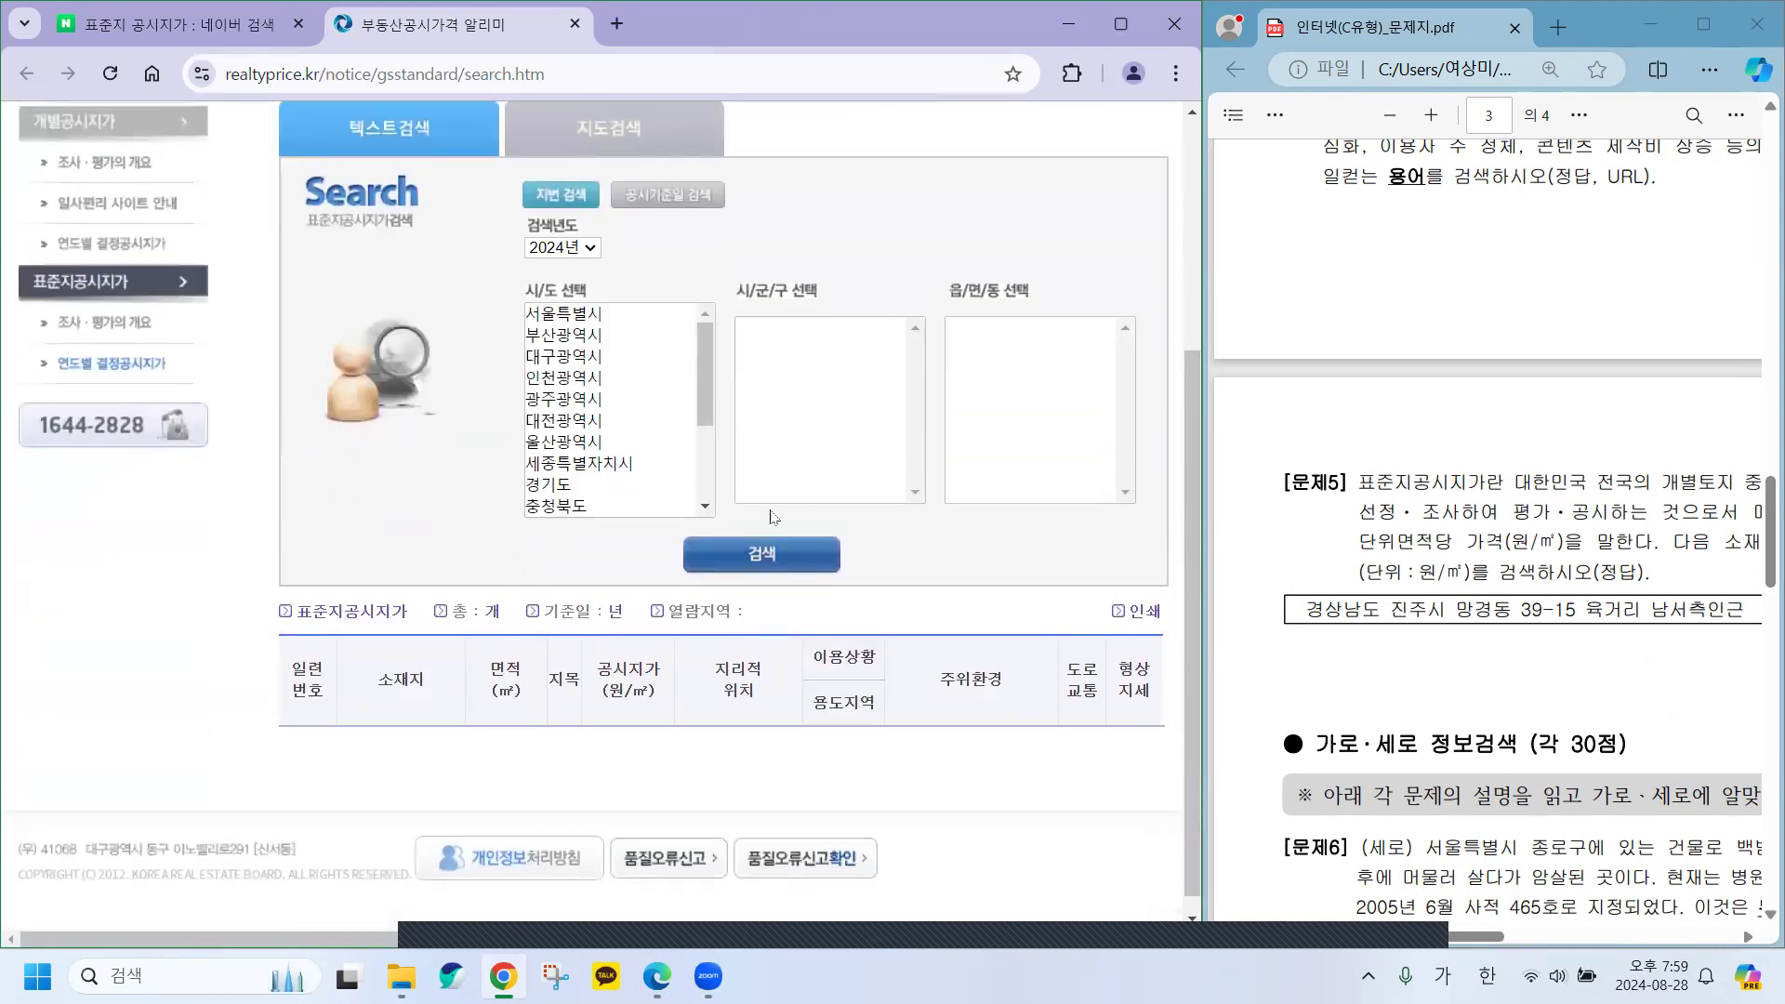
pyautogui.scroll(1, 679, 312)
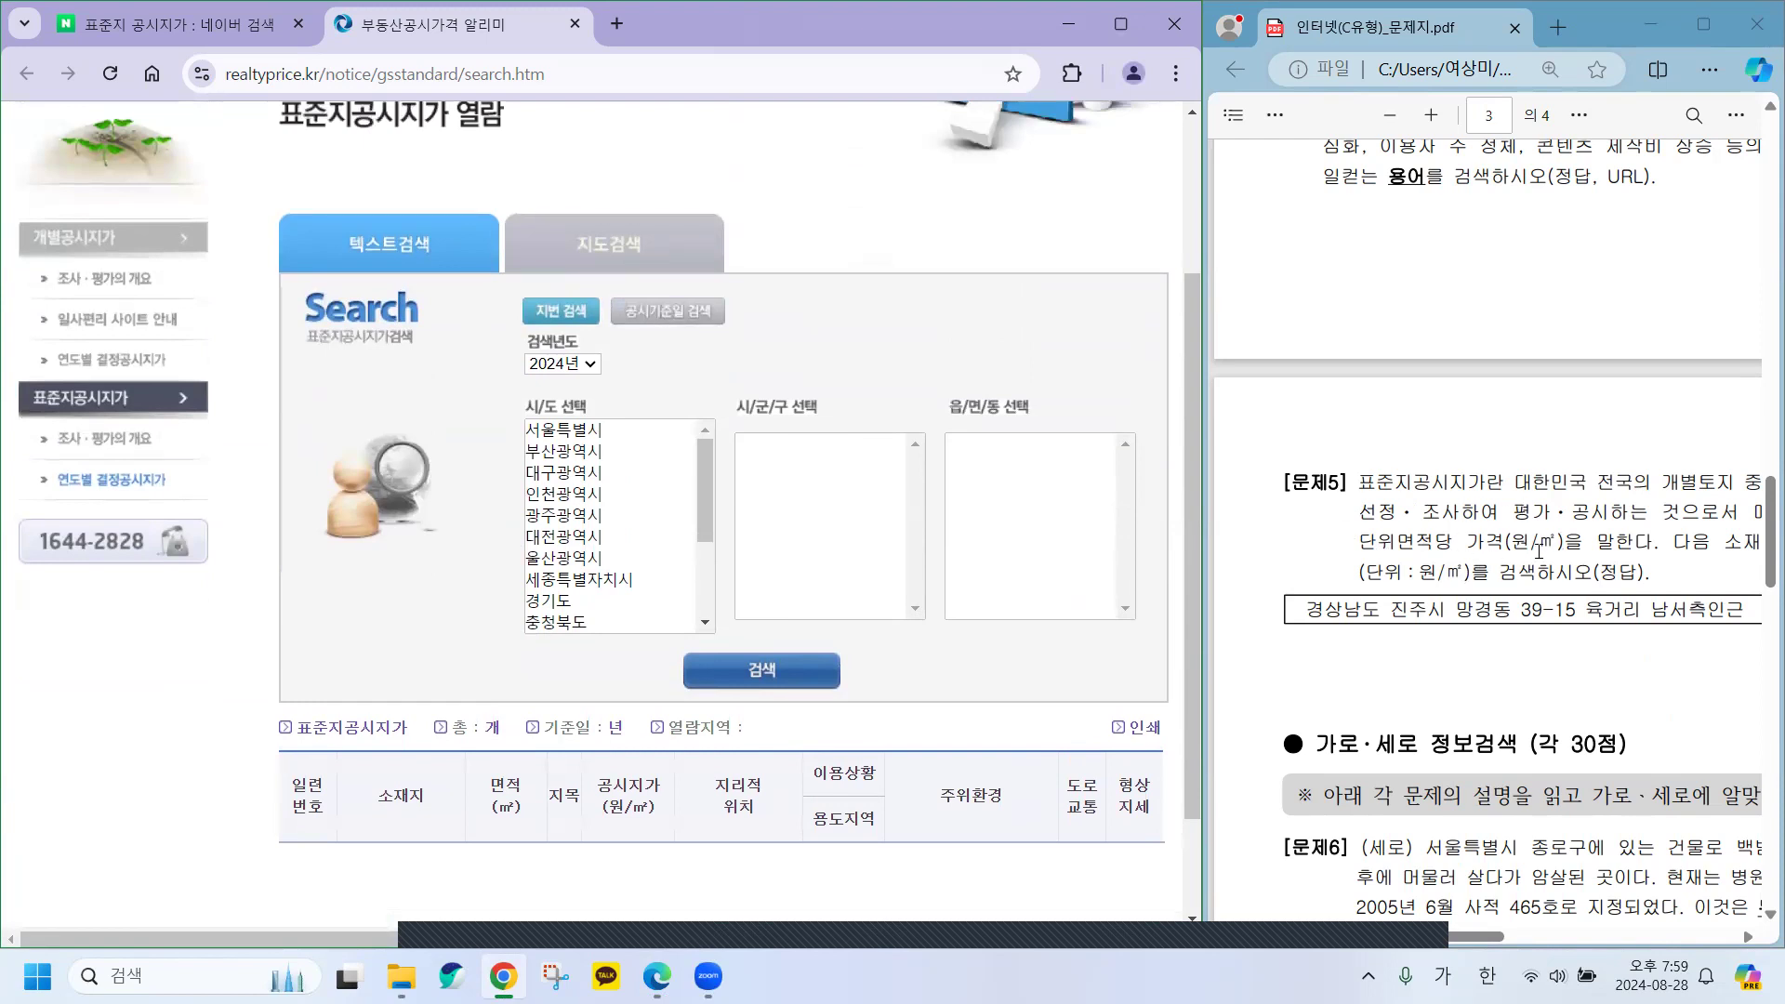
pyautogui.moveTo(1446, 939); pyautogui.dragTo(1577, 939)
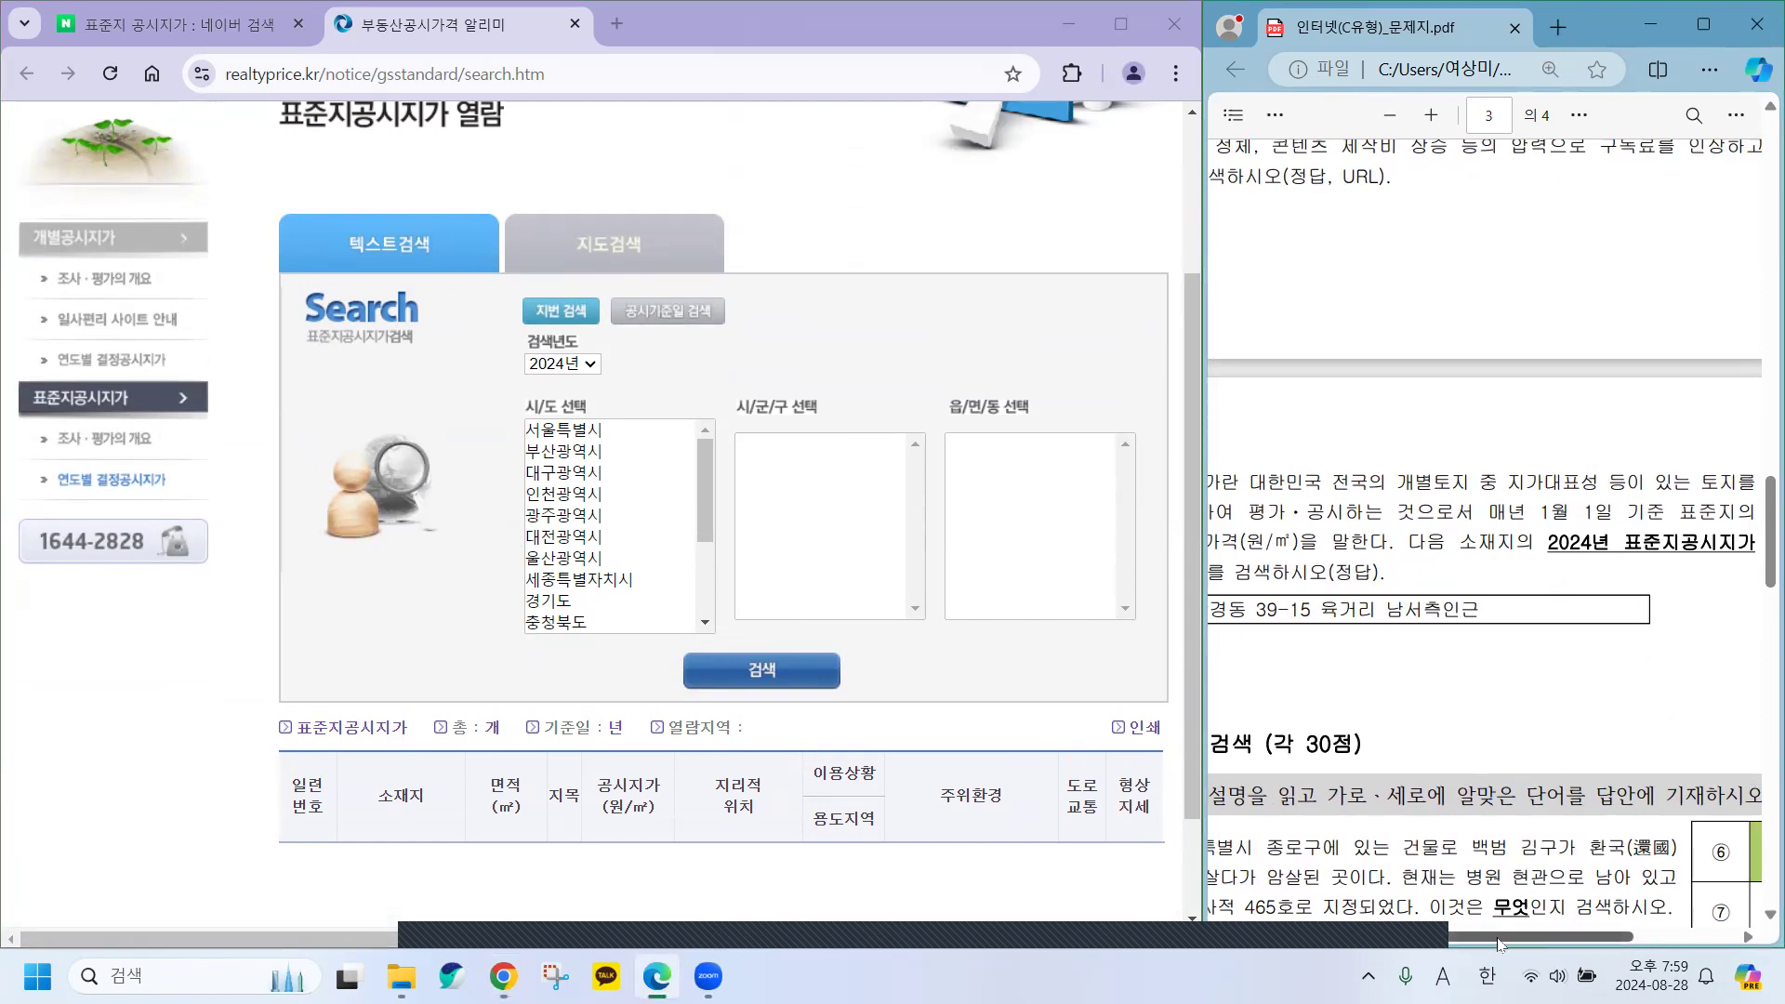
pyautogui.moveTo(1471, 934); pyautogui.dragTo(1342, 935)
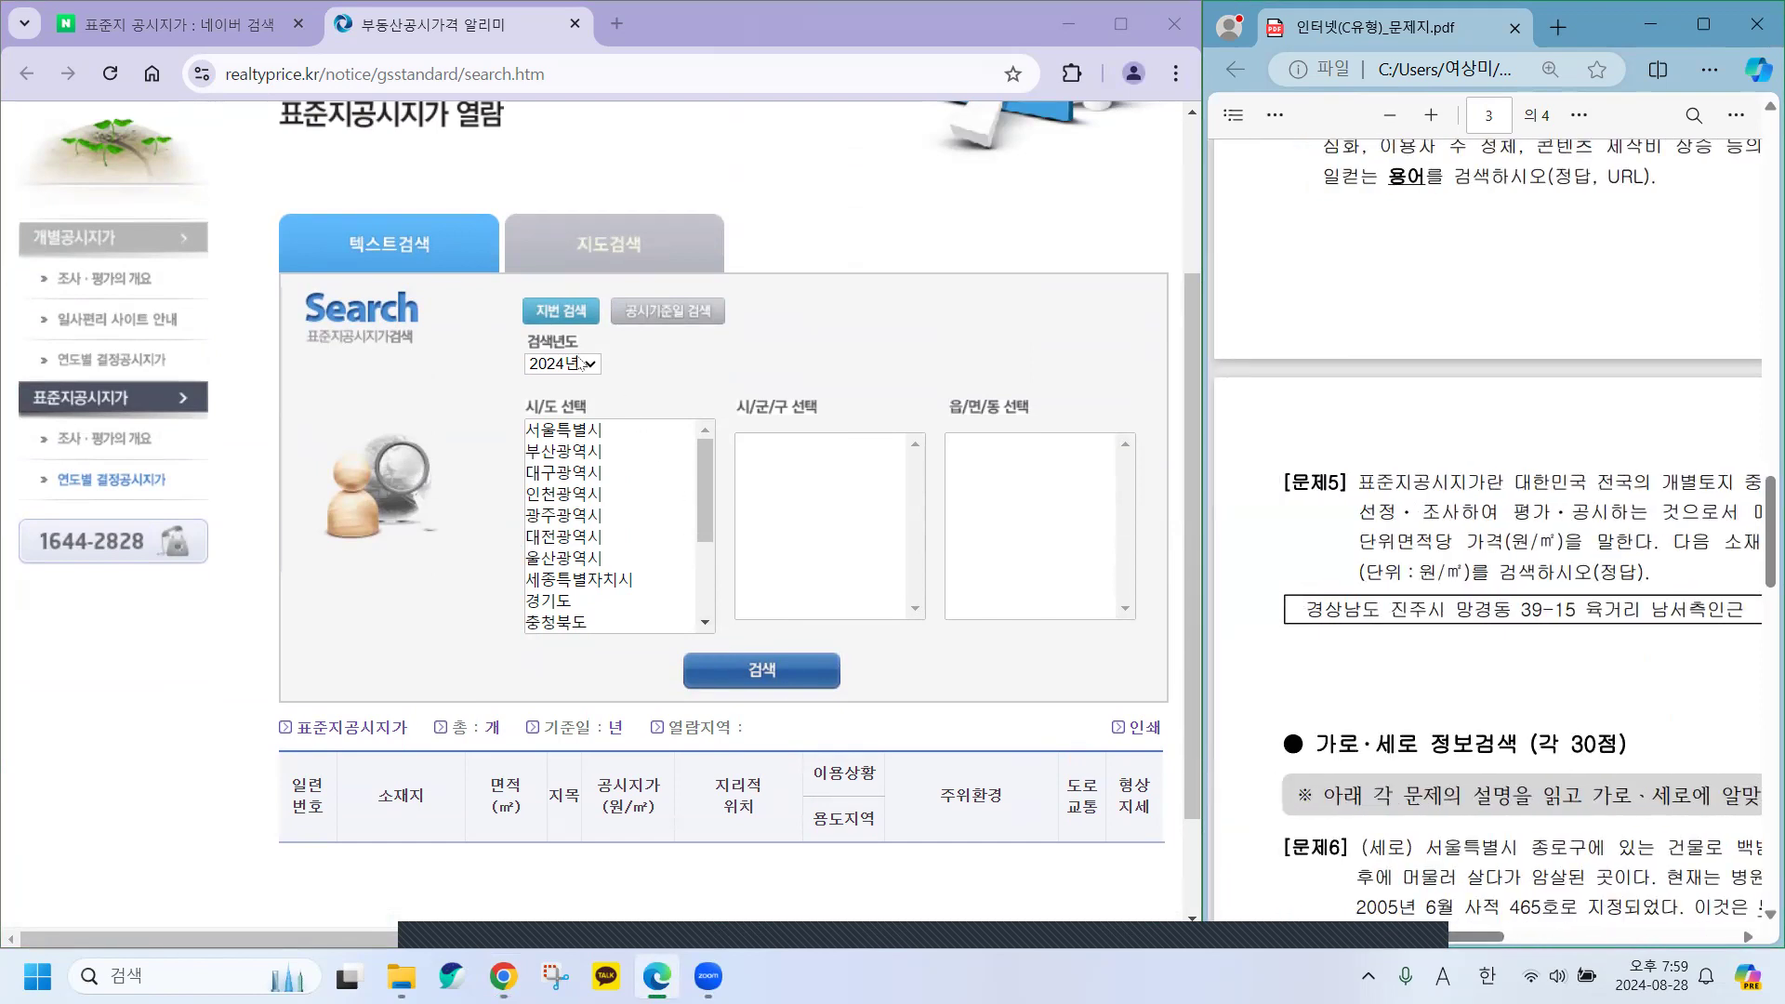
pyautogui.click(564, 365)
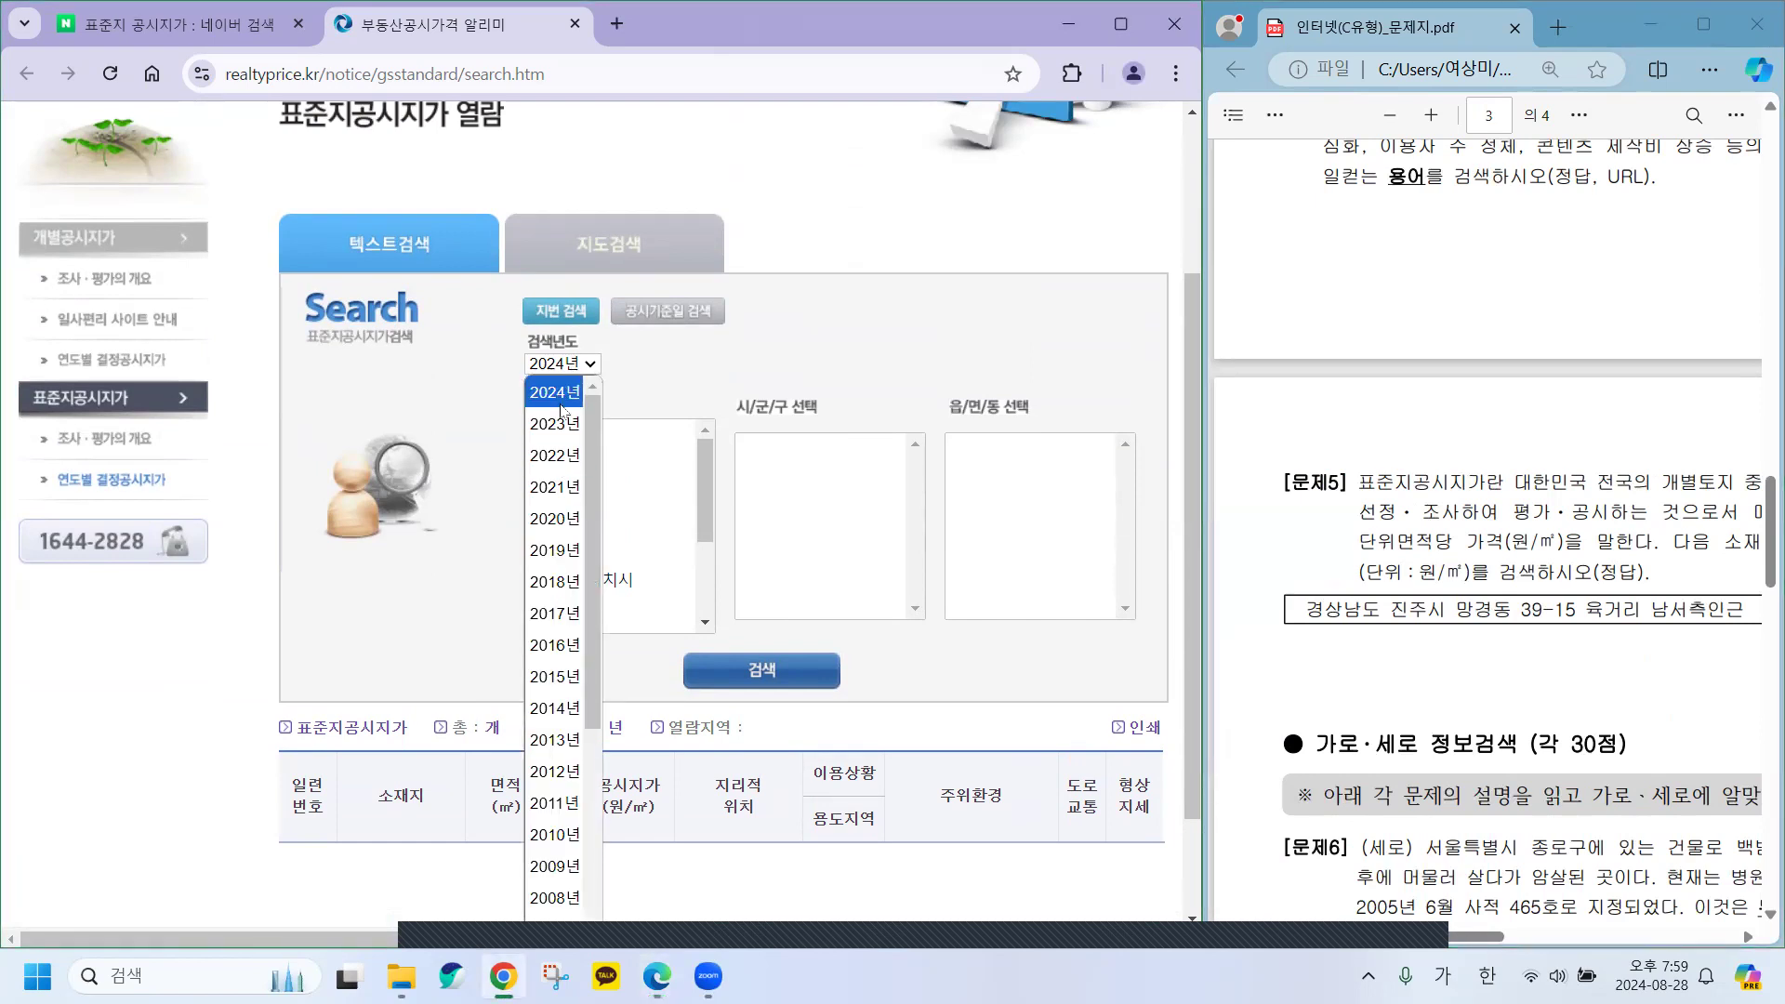
pyautogui.click(809, 310)
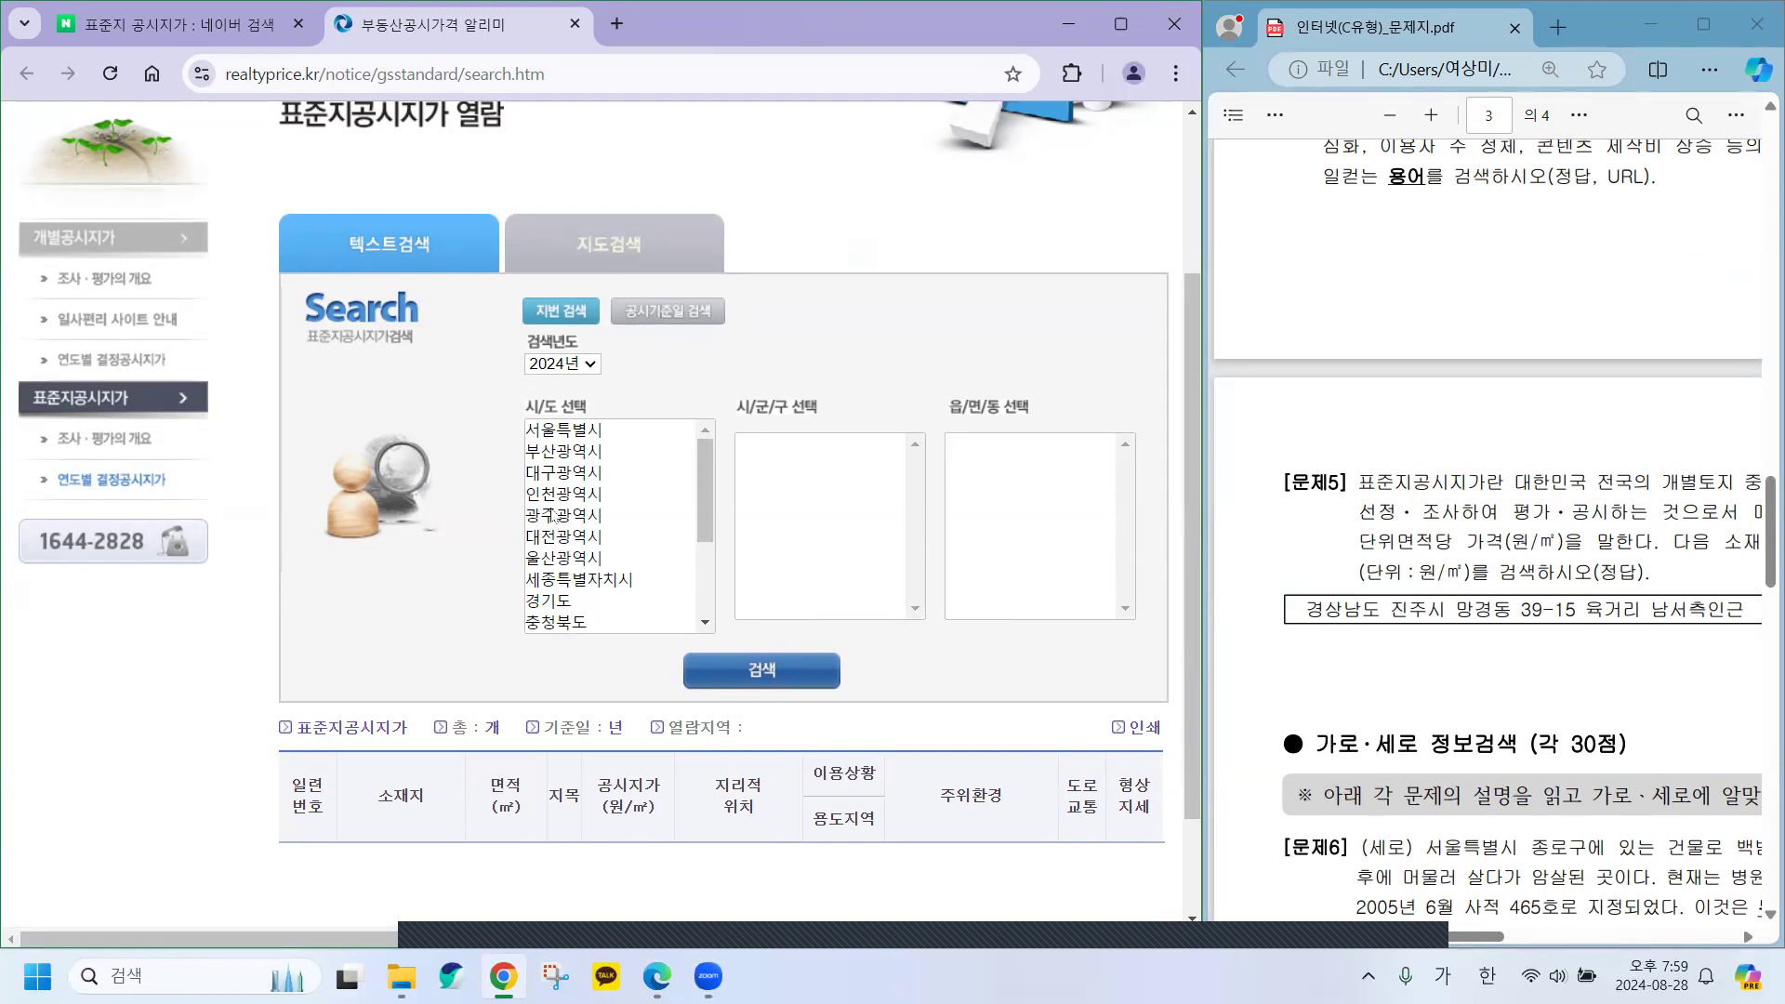
# Choose 경상남도, 진주시 and 망경동, then run the land price search.
pyautogui.scroll(-2, 555, 517)
pyautogui.scroll(-2, 555, 517)
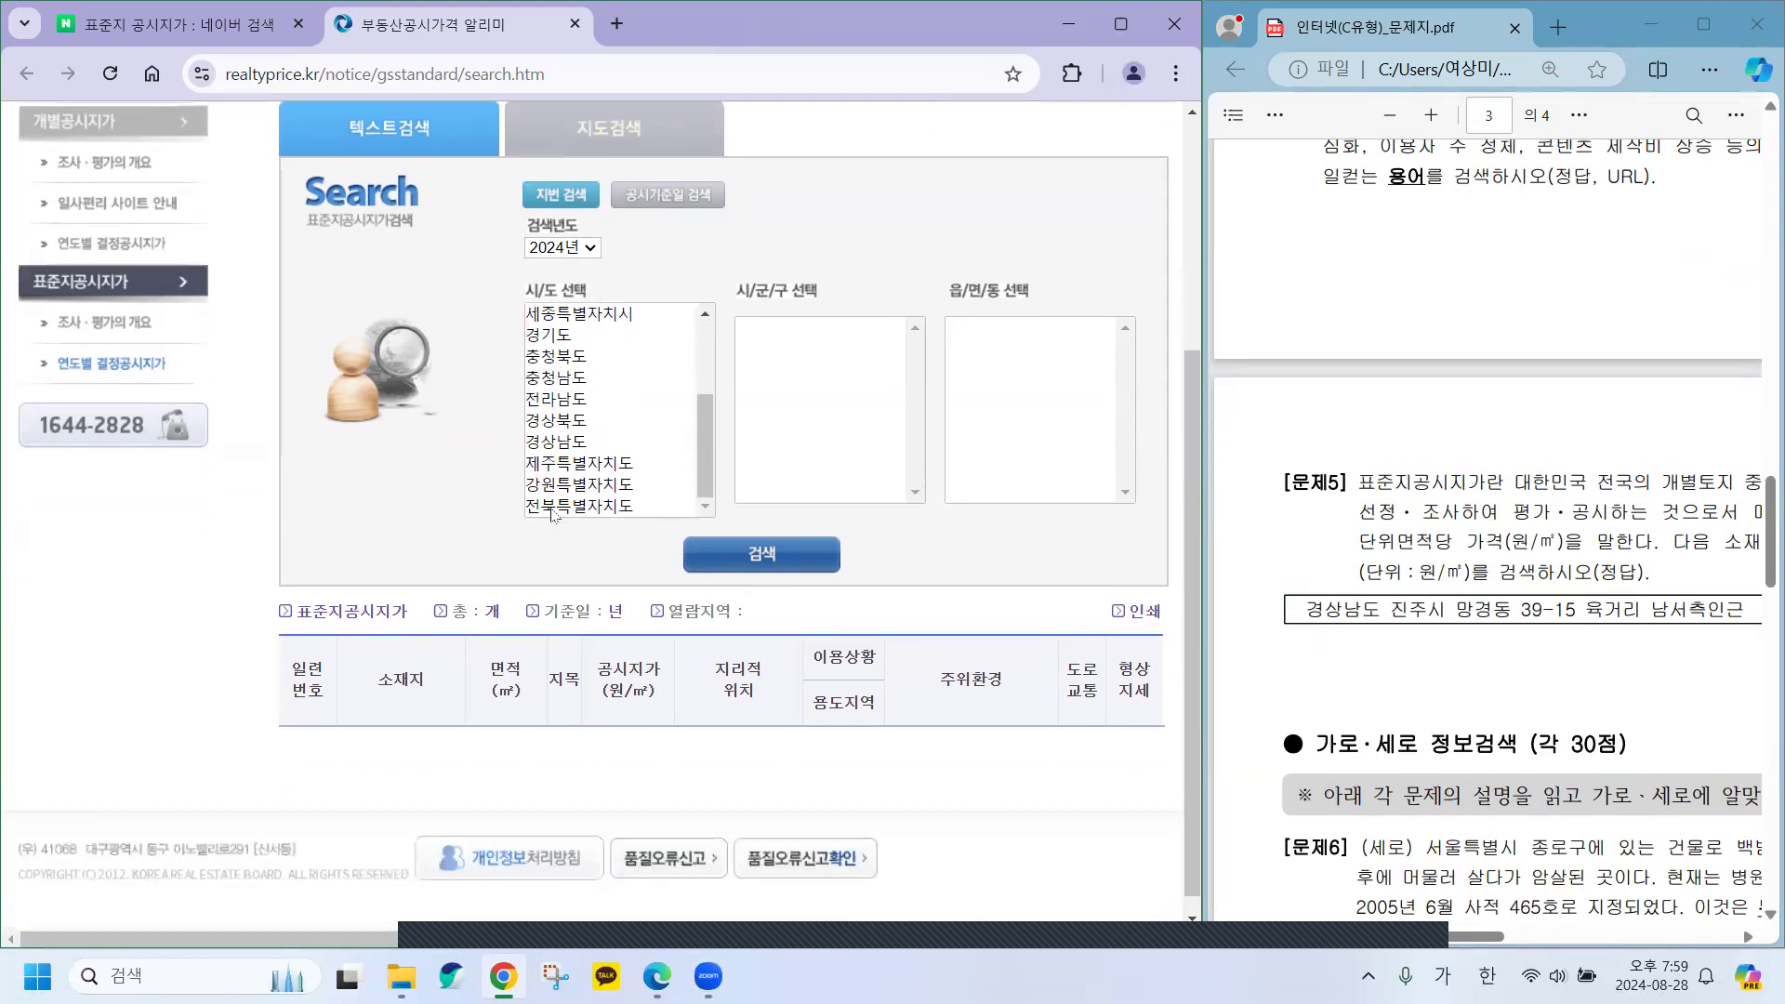
pyautogui.click(559, 443)
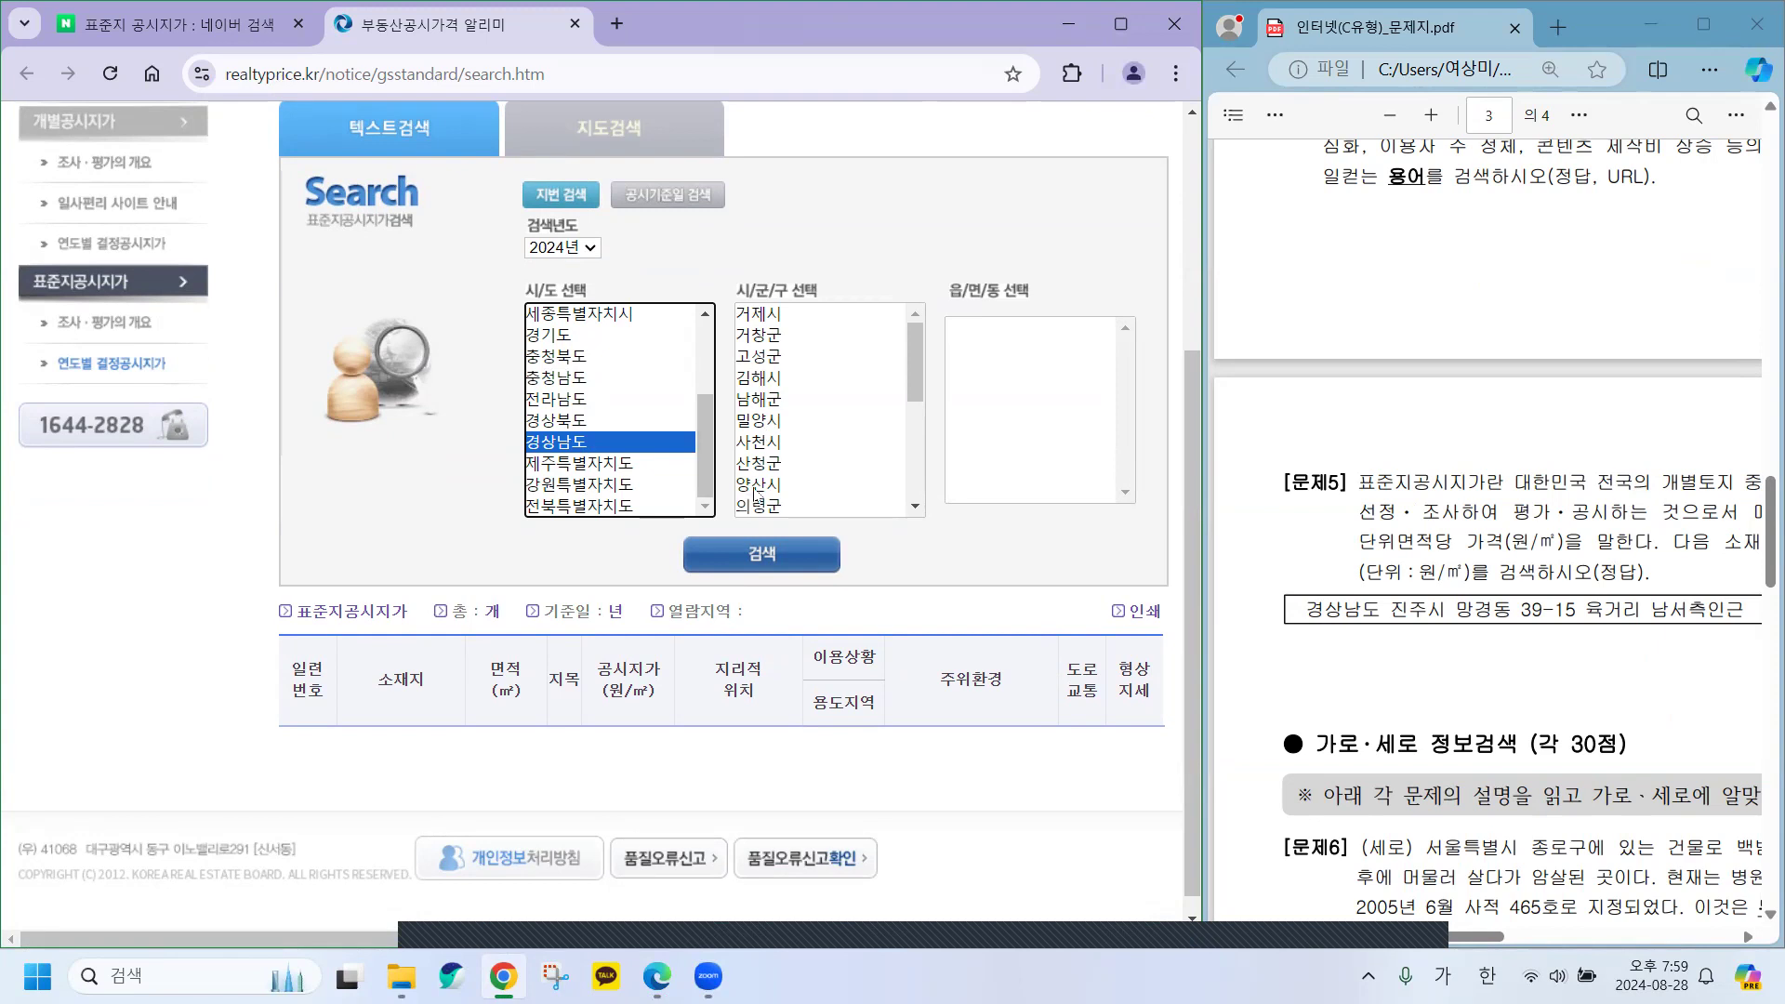
pyautogui.scroll(-3, 764, 465)
pyautogui.scroll(-1, 764, 458)
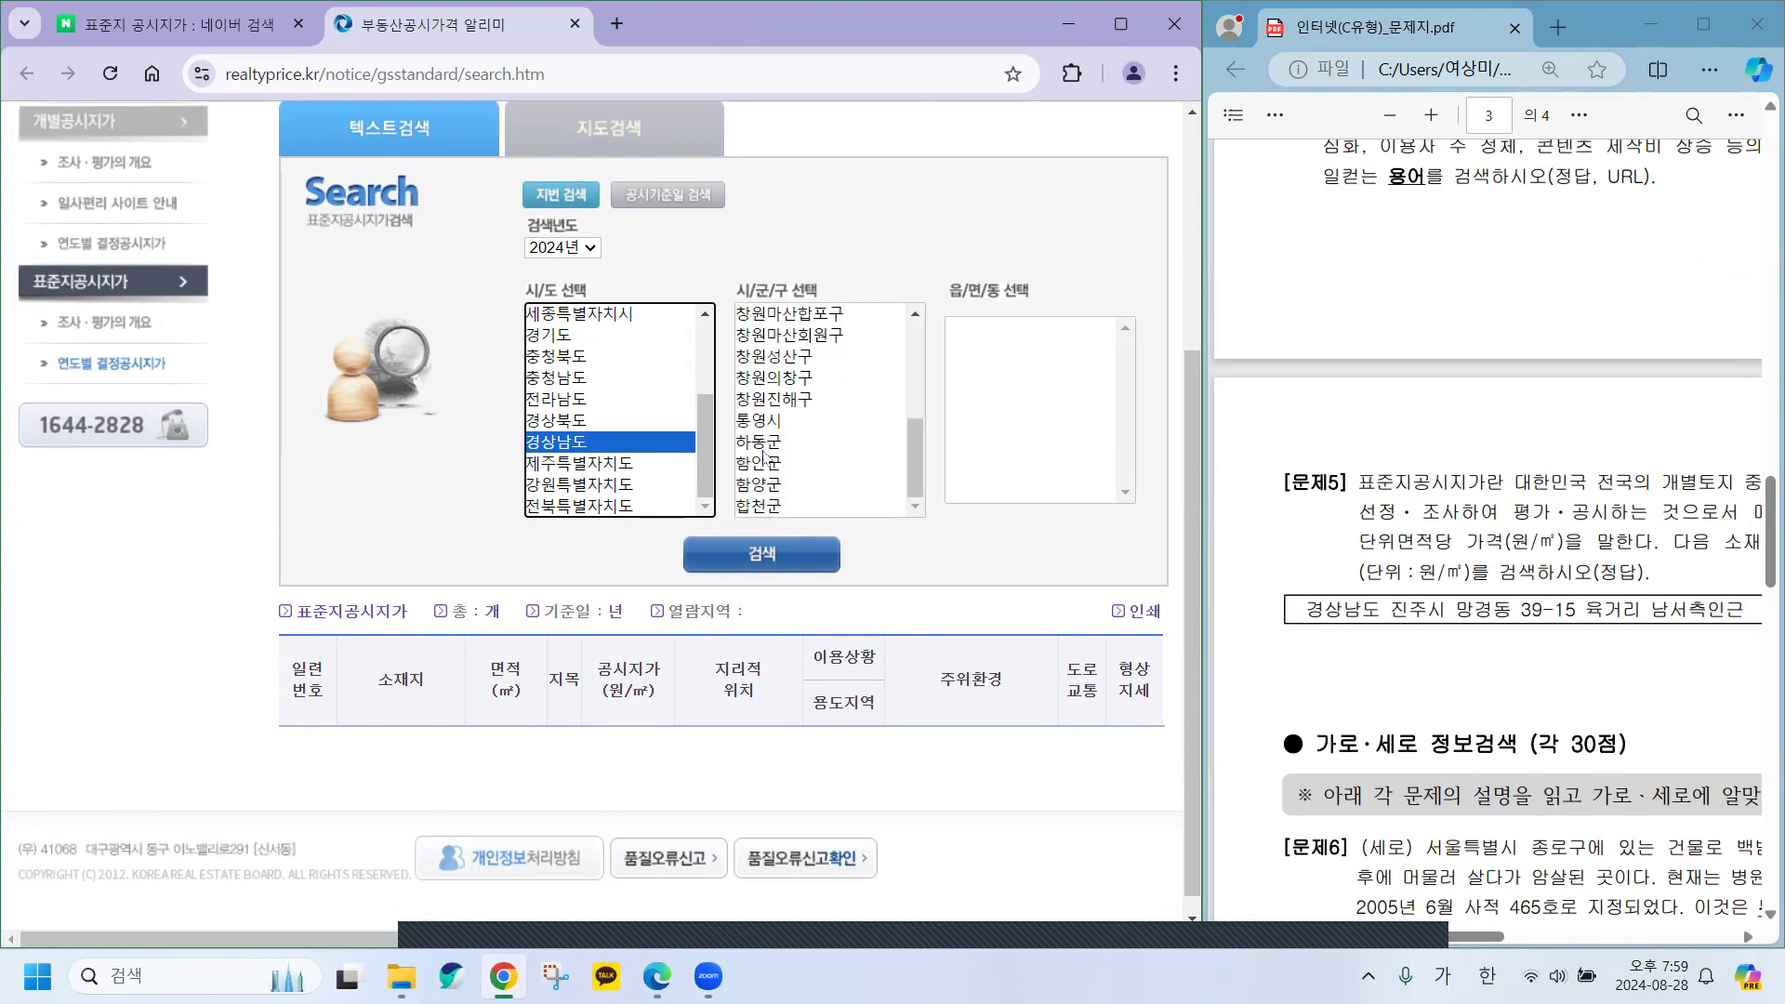
pyautogui.click(911, 454)
pyautogui.moveTo(914, 452); pyautogui.dragTo(911, 416)
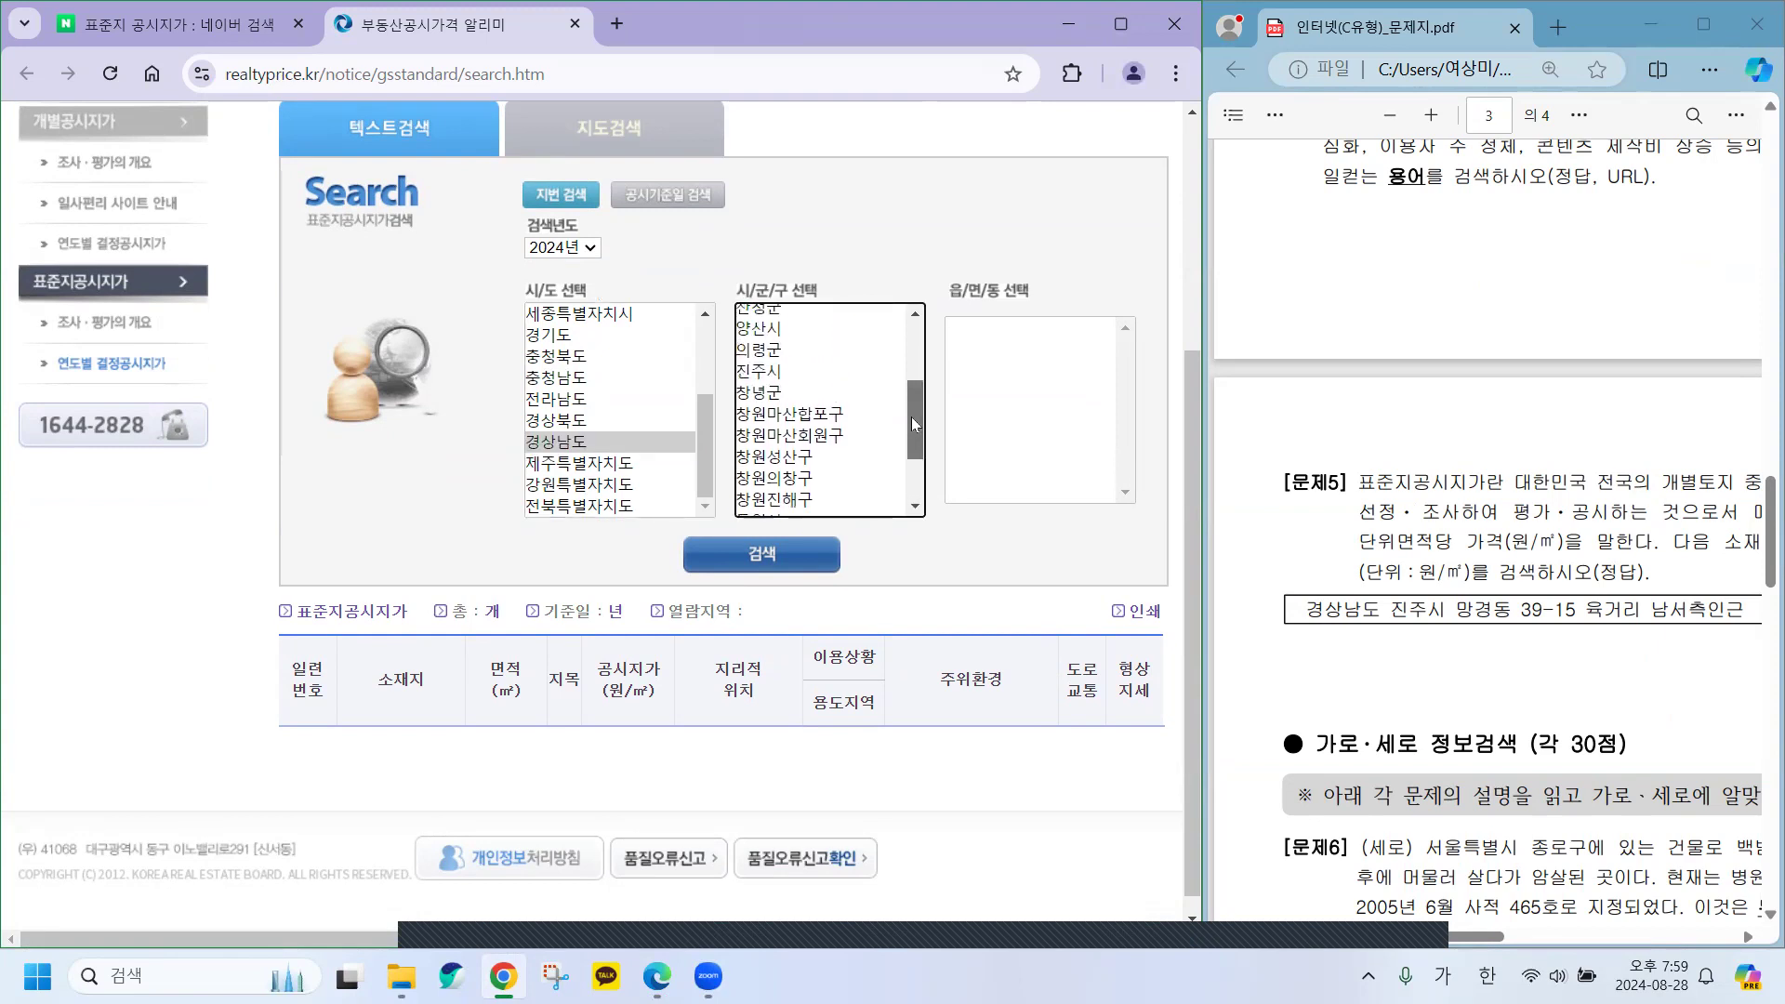
pyautogui.click(759, 371)
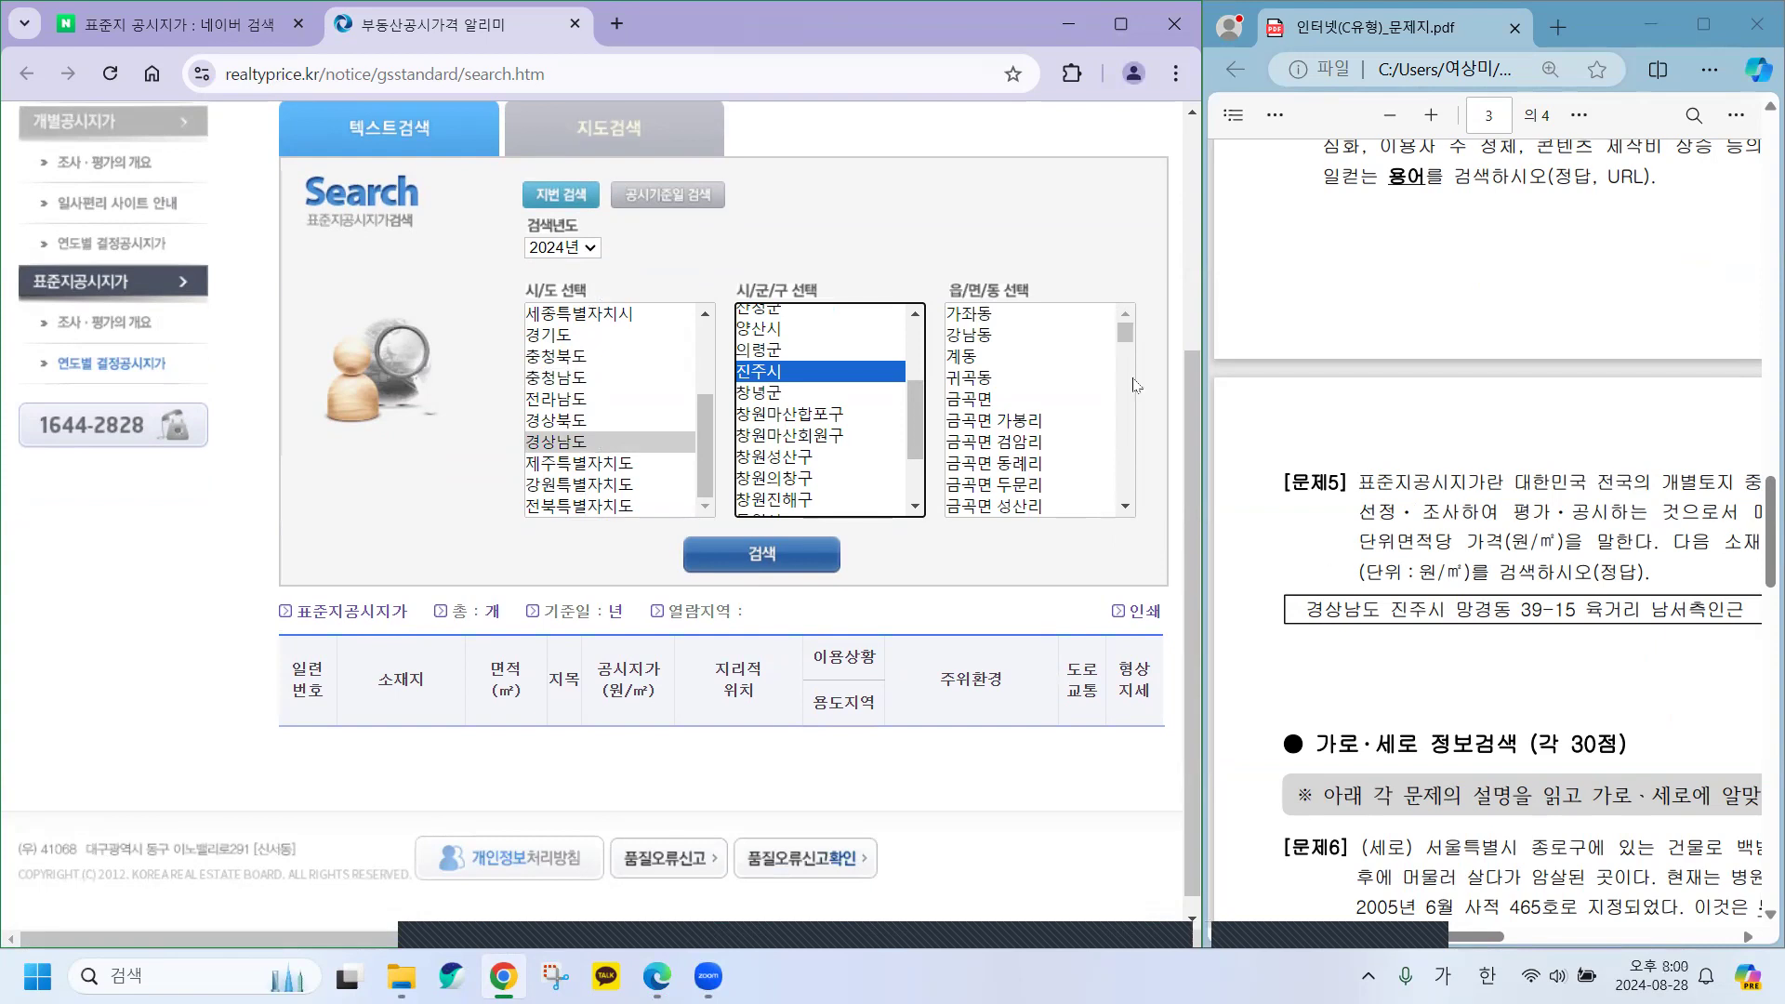
pyautogui.moveTo(1126, 337); pyautogui.dragTo(1129, 386)
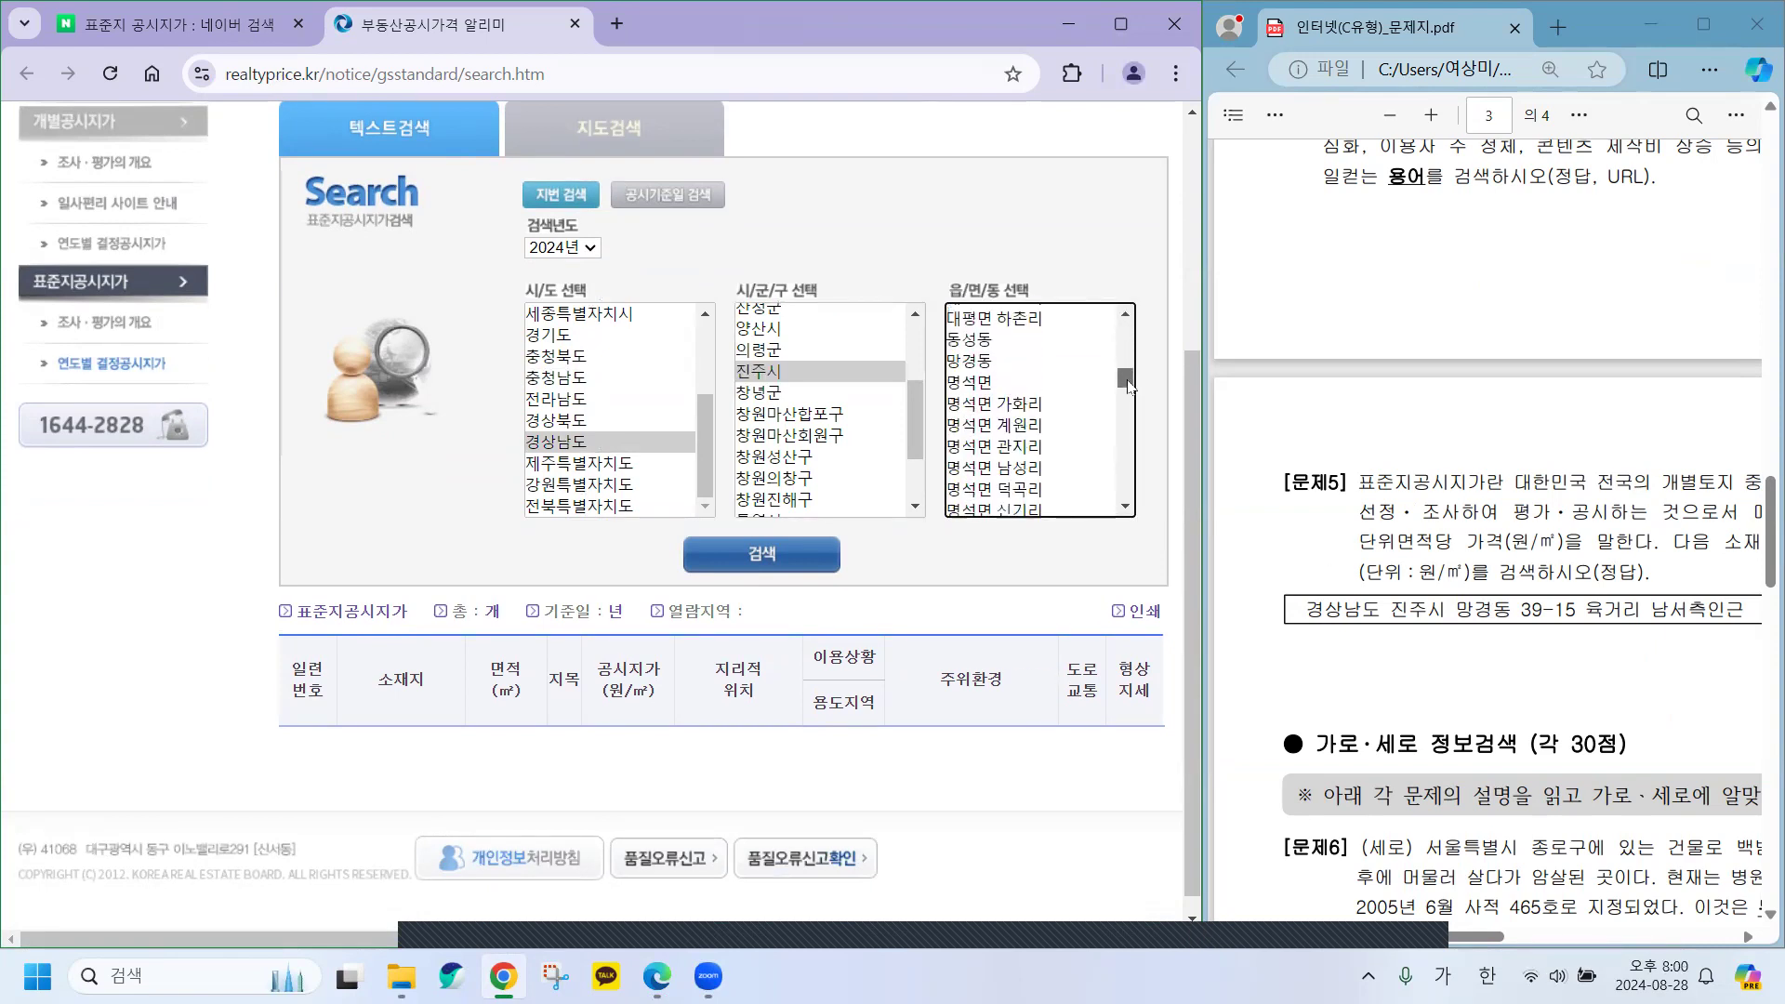
pyautogui.click(971, 364)
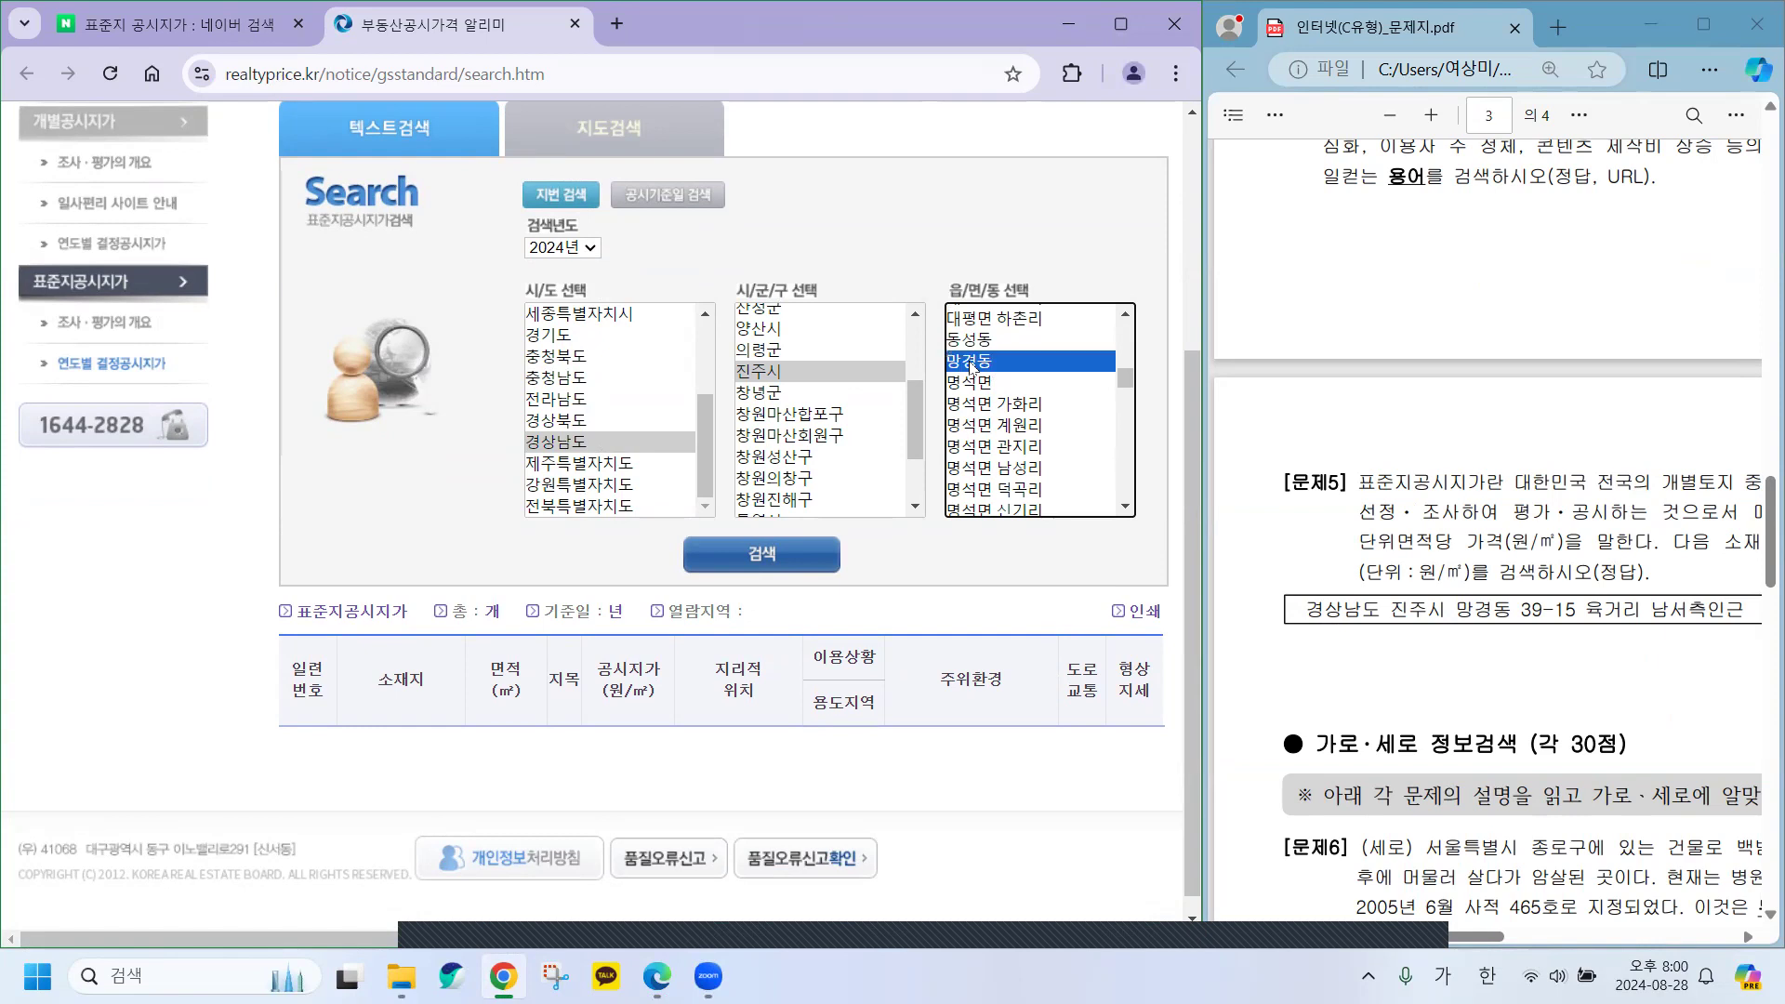
pyautogui.click(762, 558)
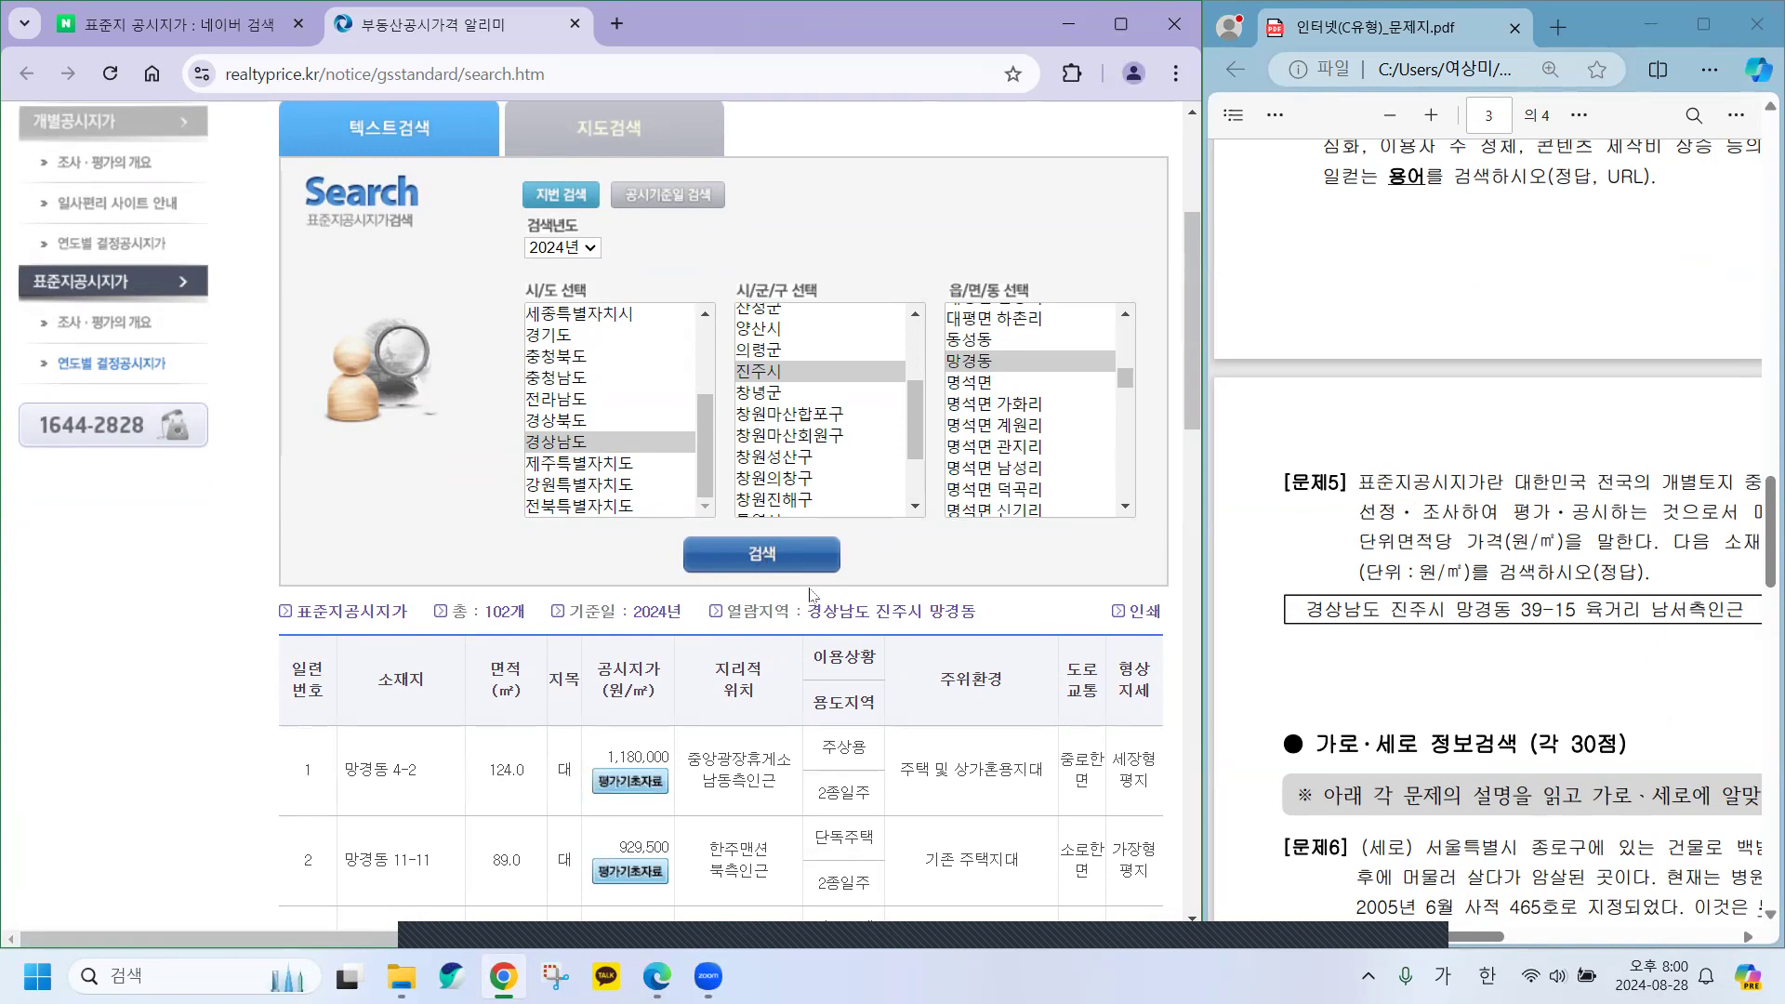
# Check the landmark part of 문제5's address on the question paper.
pyautogui.scroll(-5, 796, 738)
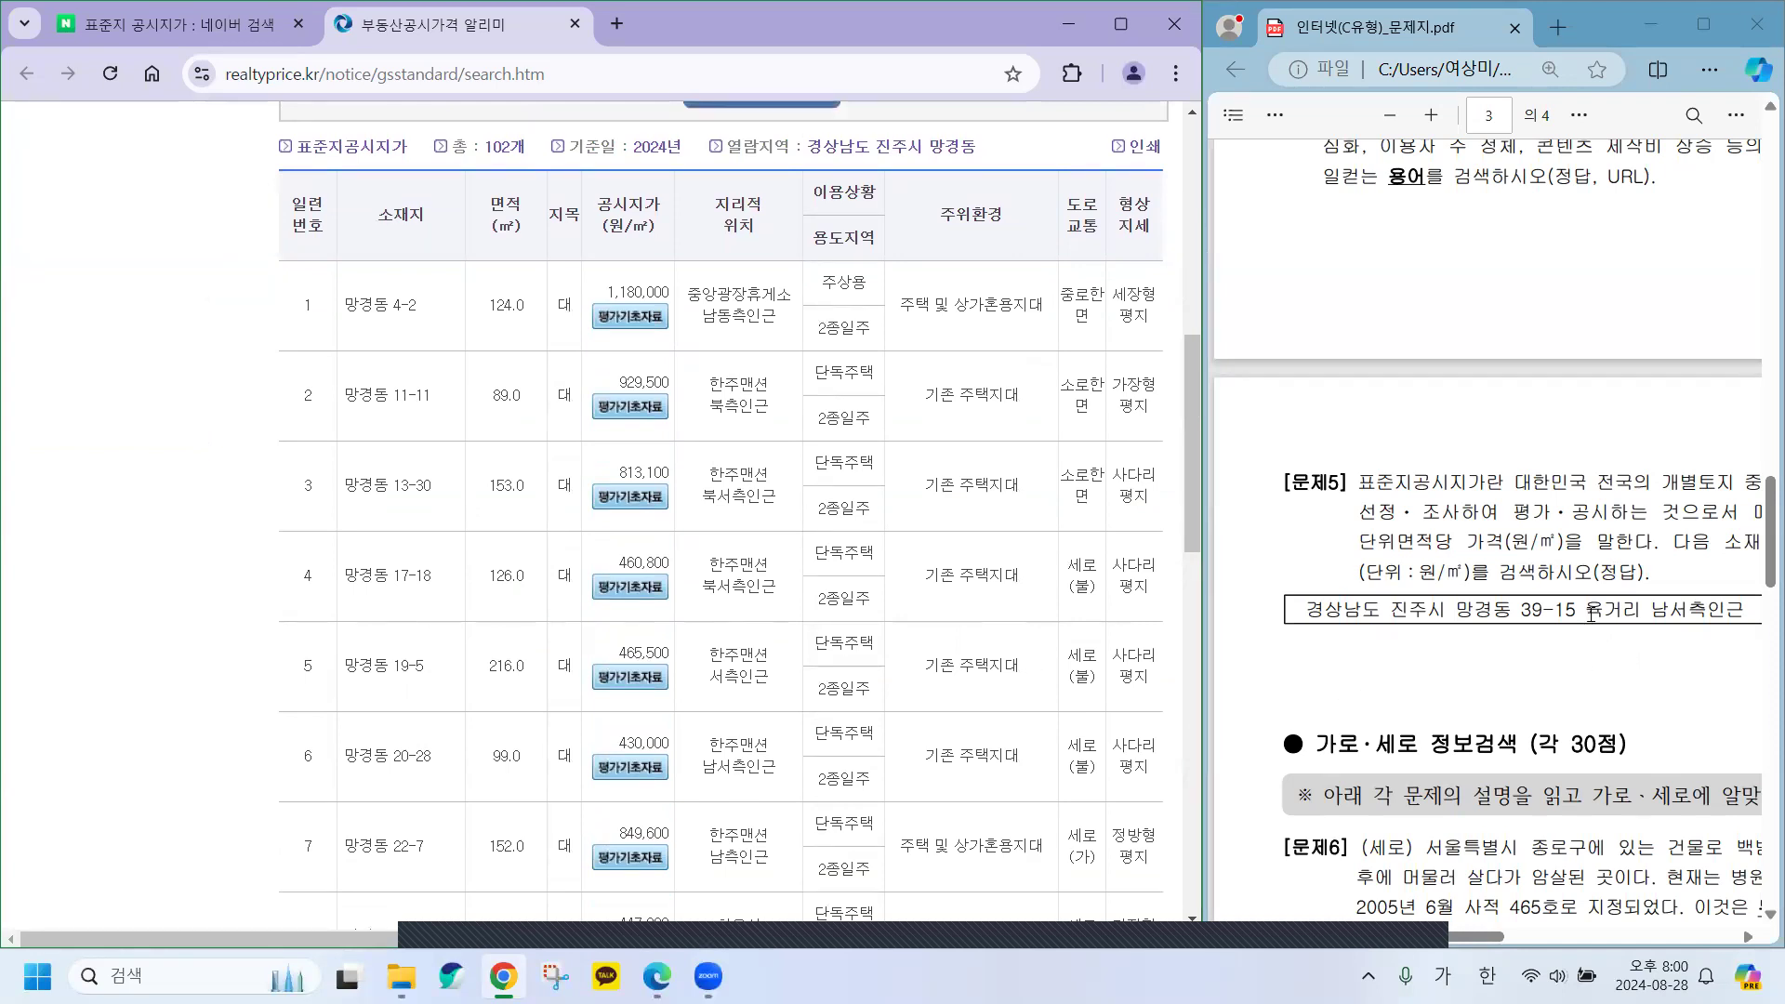
pyautogui.moveTo(1585, 610); pyautogui.dragTo(1713, 604)
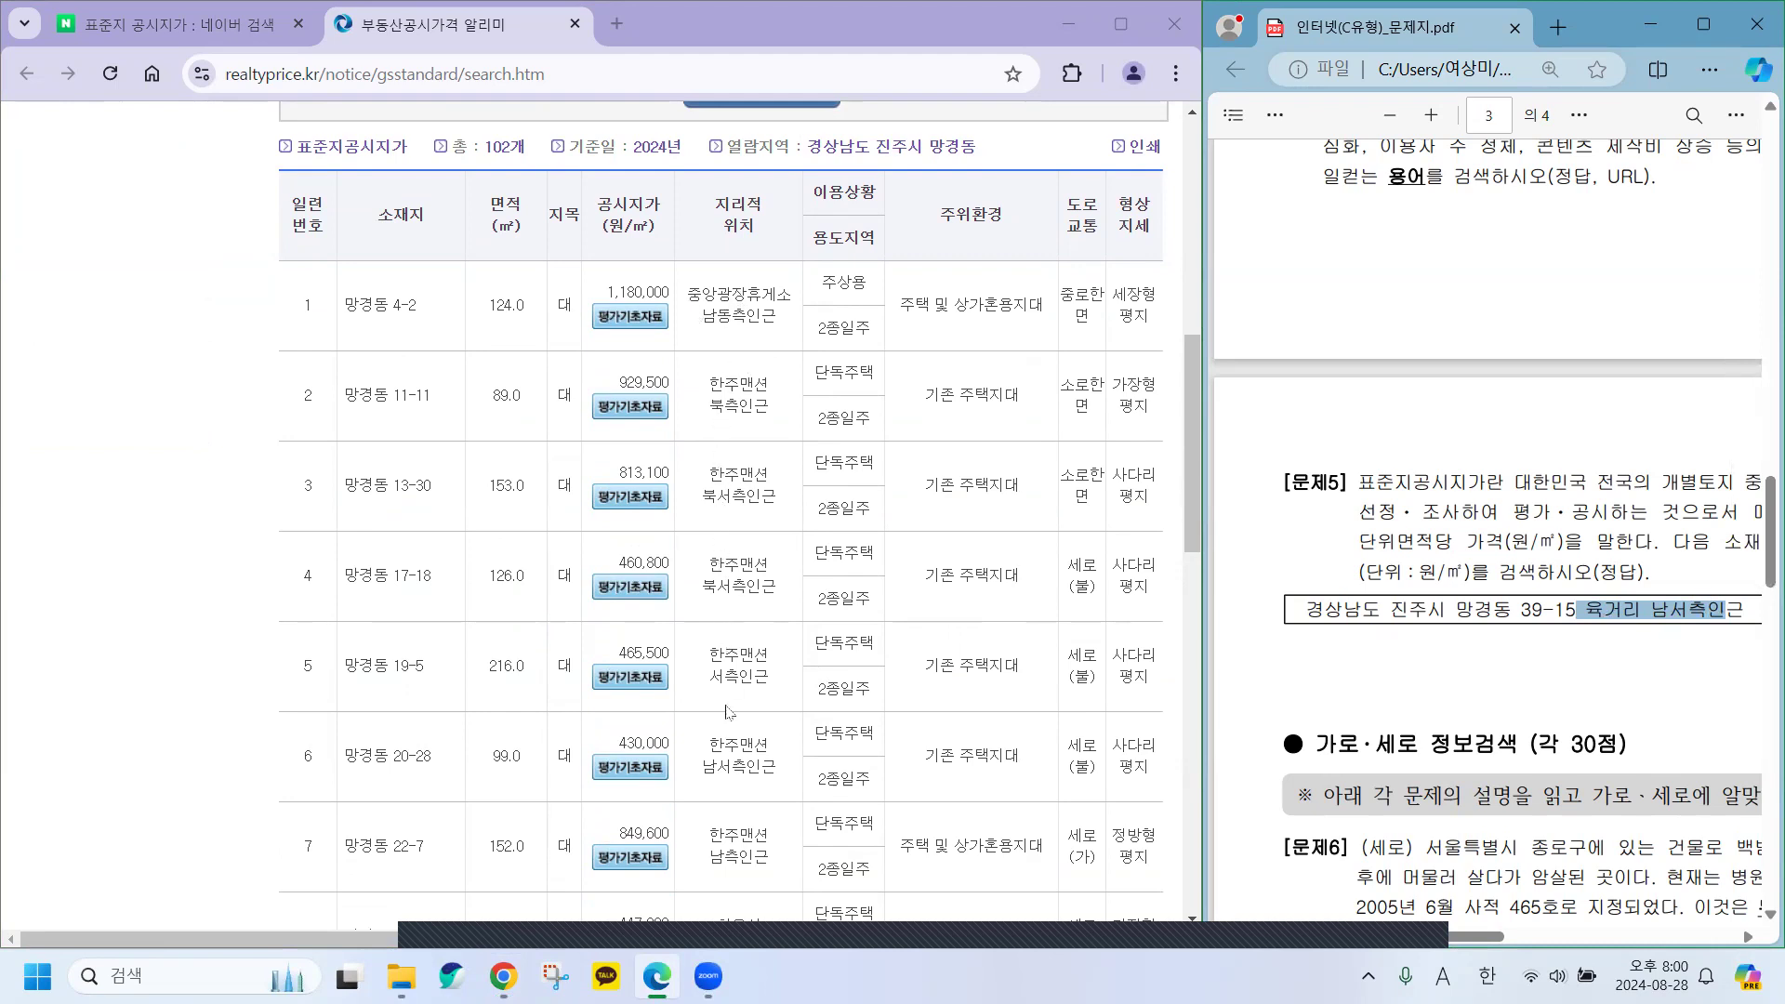
pyautogui.scroll(-4, 723, 764)
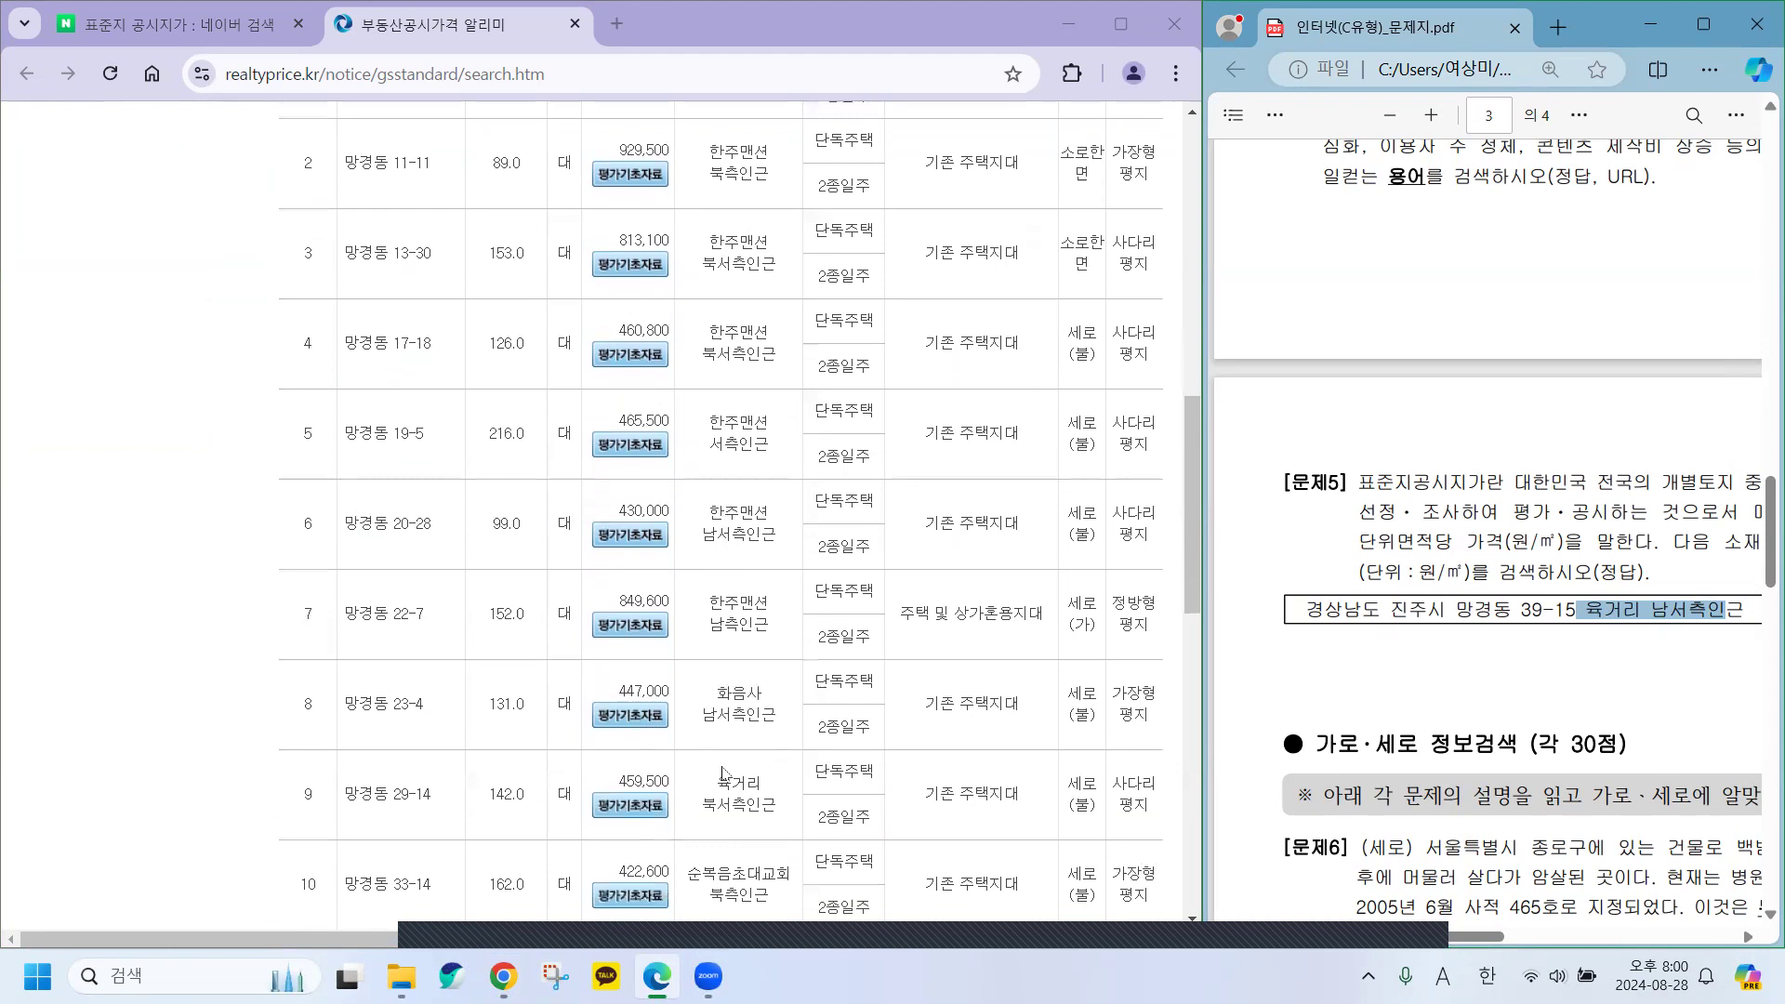
pyautogui.scroll(-1, 723, 772)
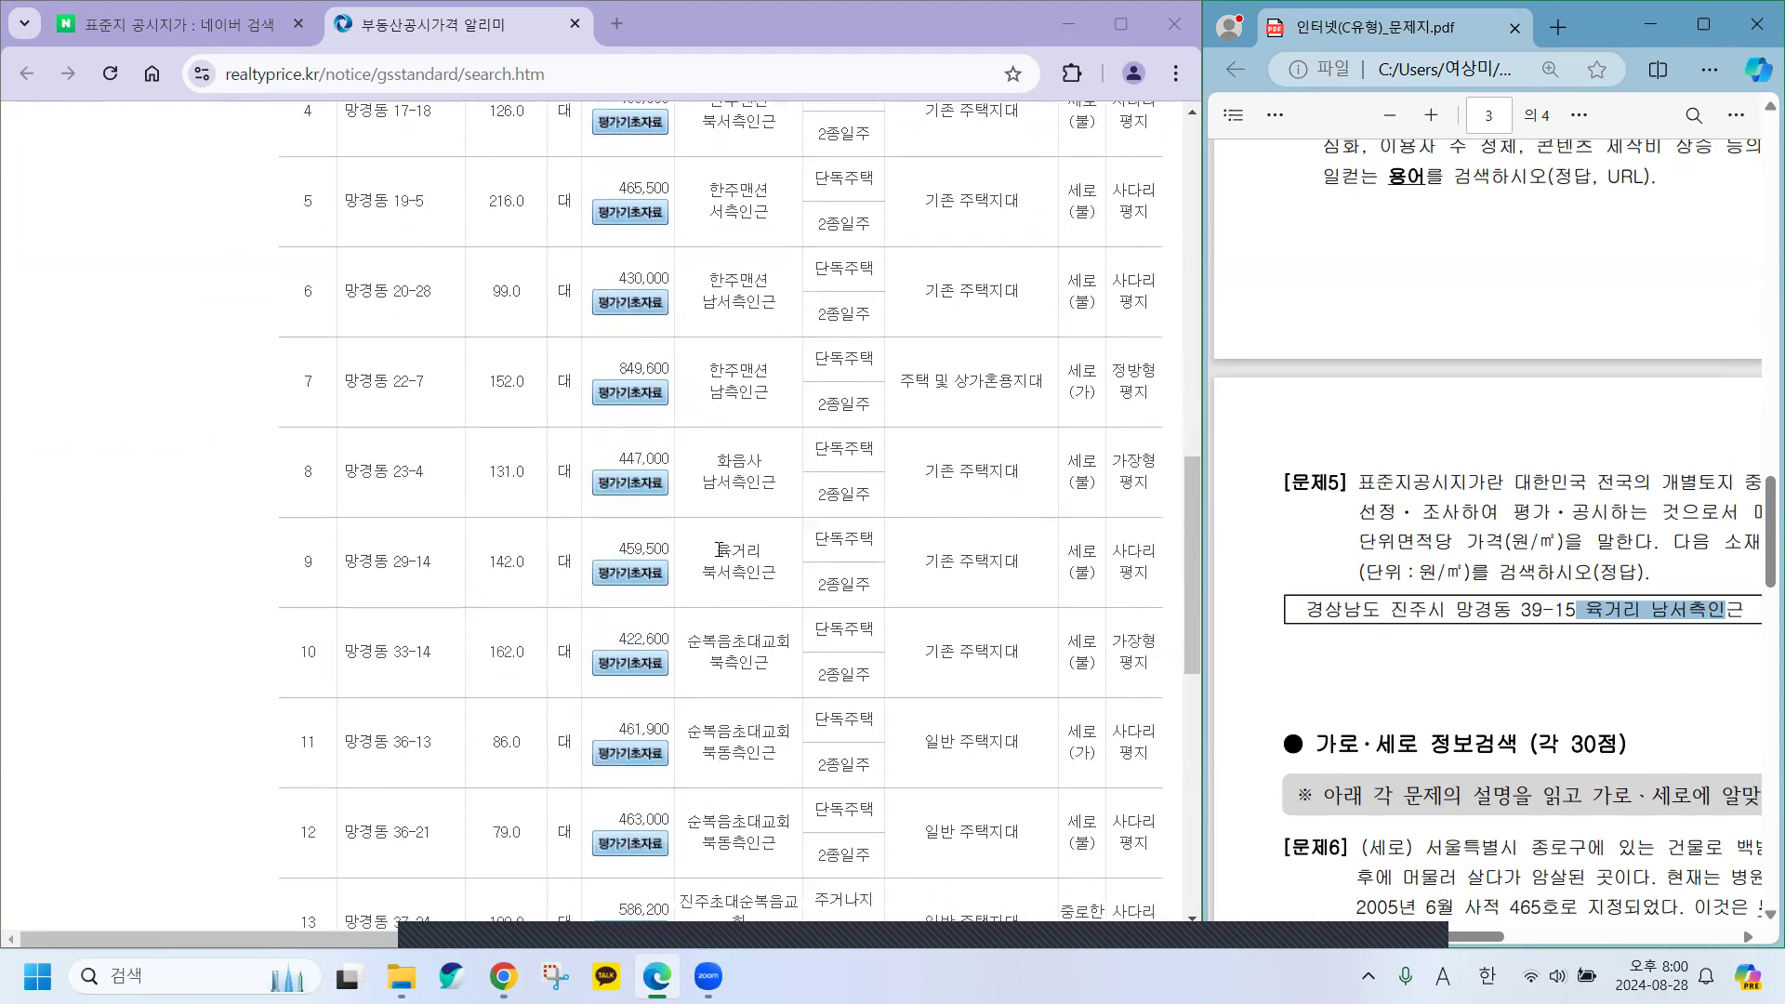
pyautogui.click(755, 573)
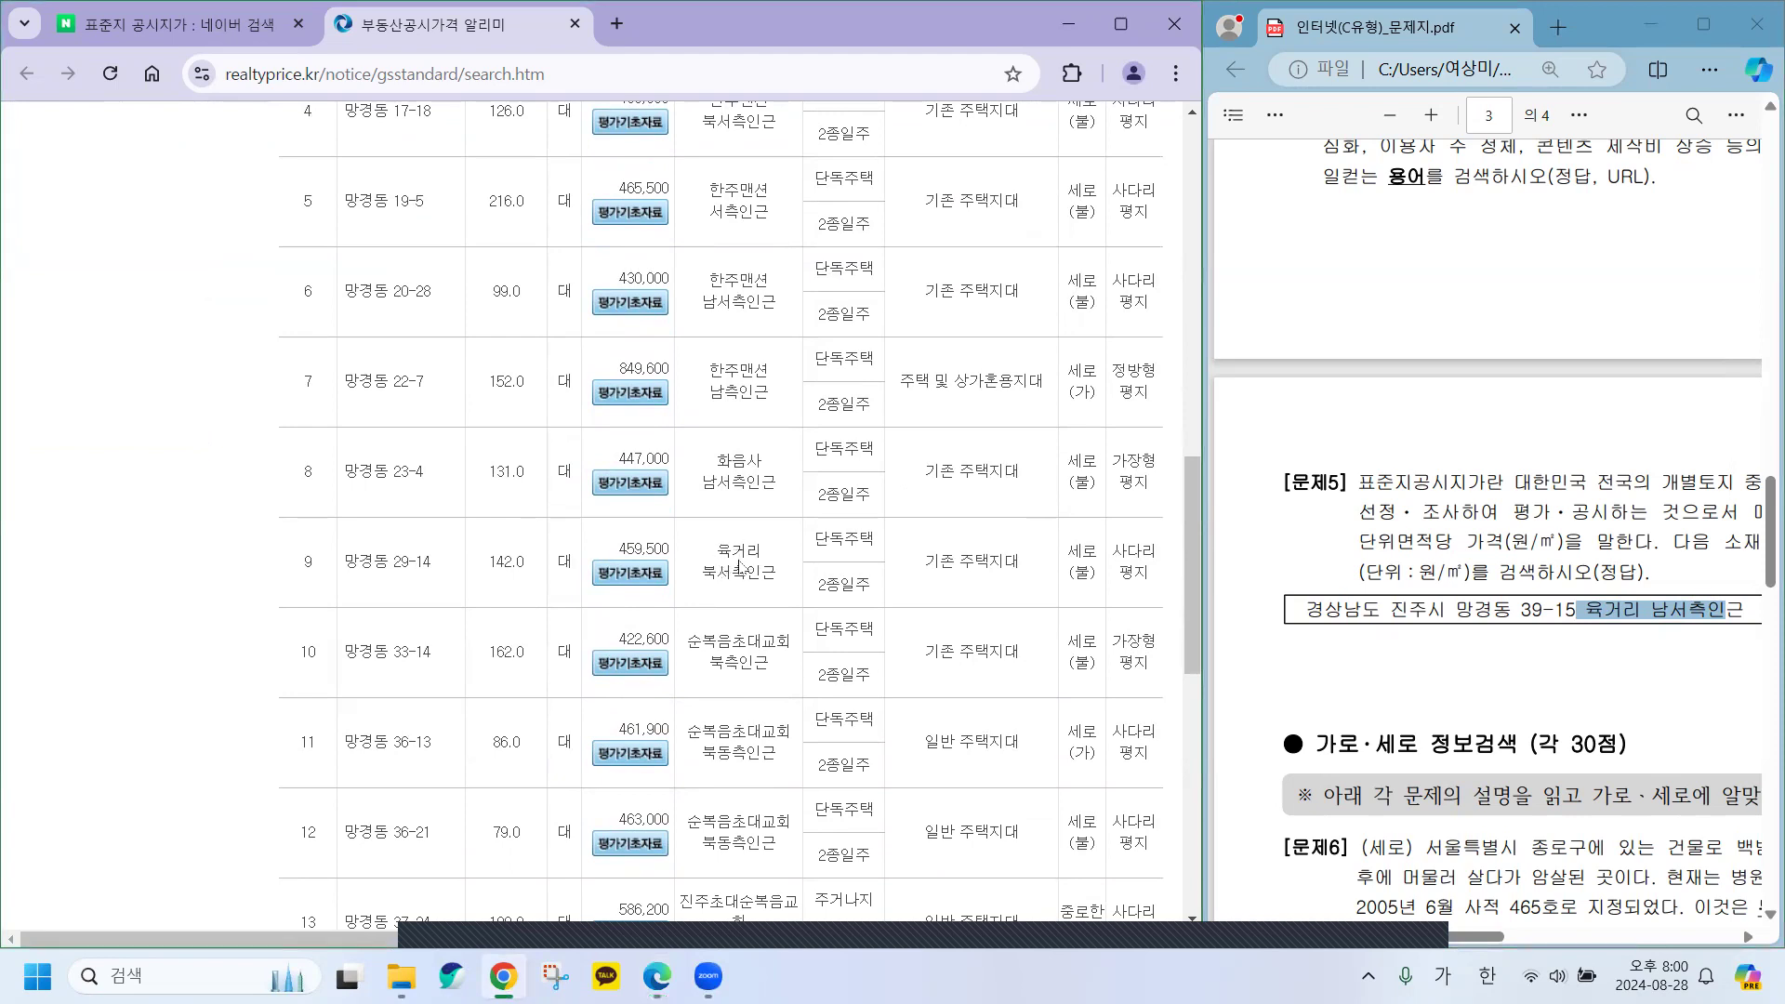
pyautogui.scroll(-5, 733, 642)
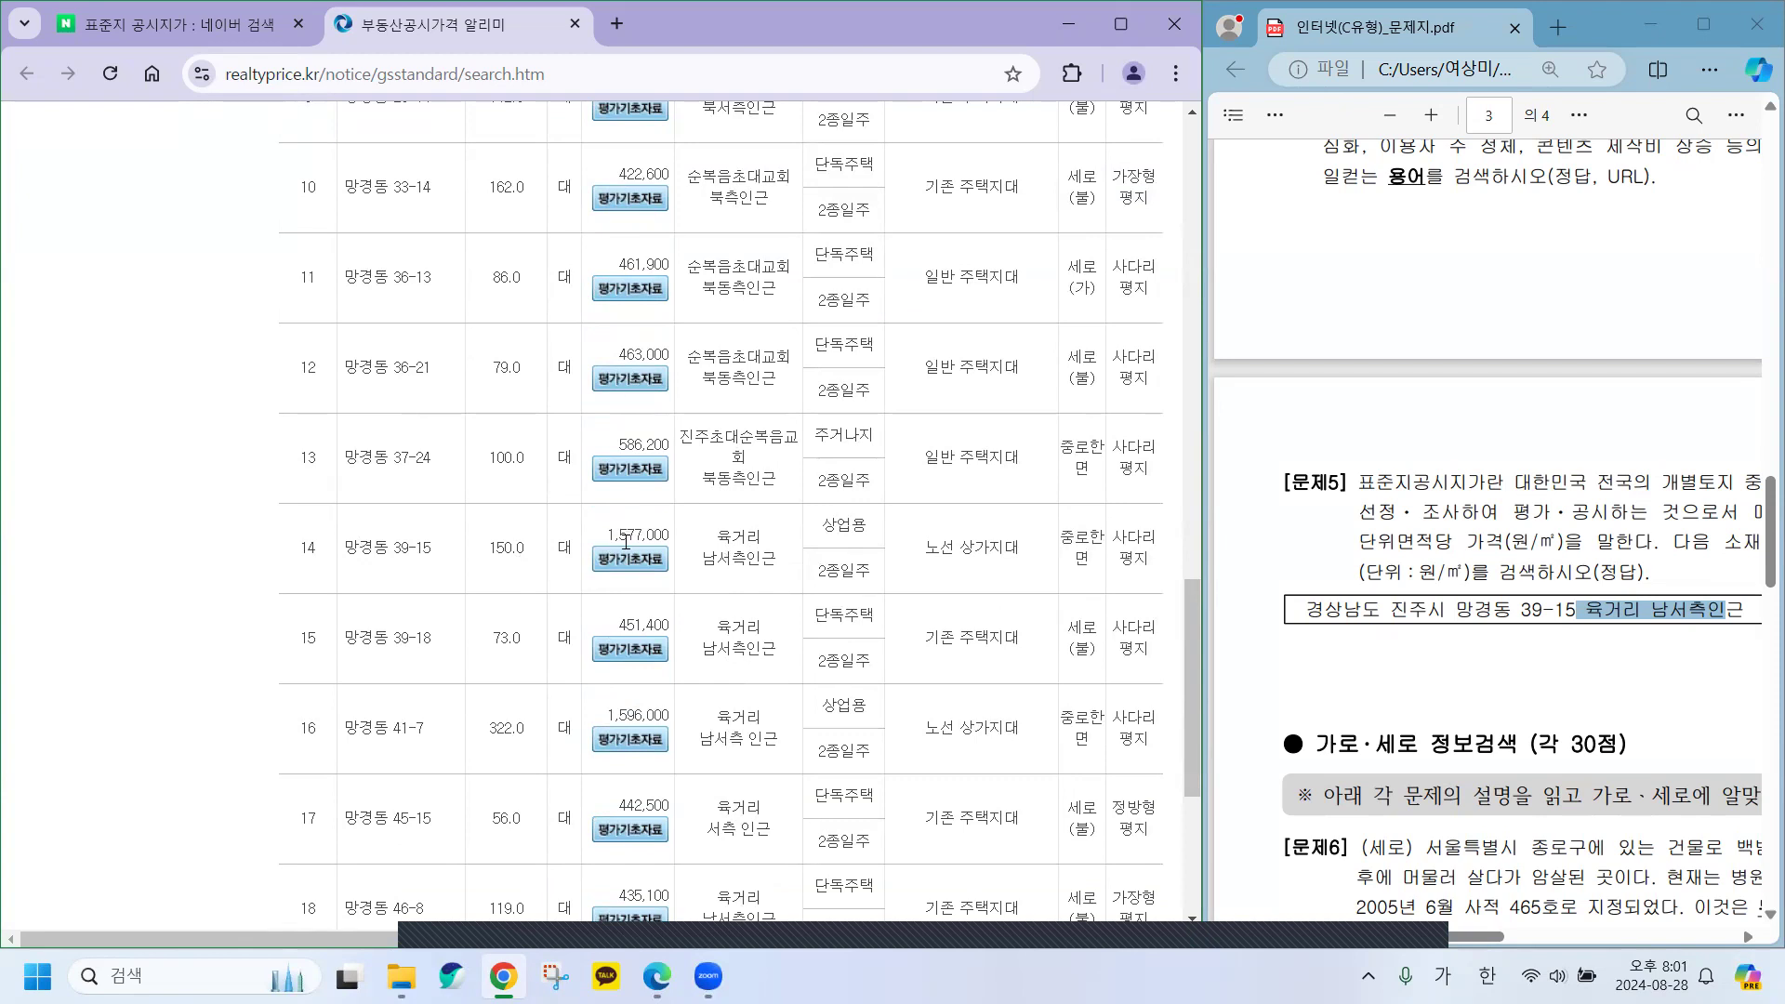
pyautogui.scroll(9, 625, 542)
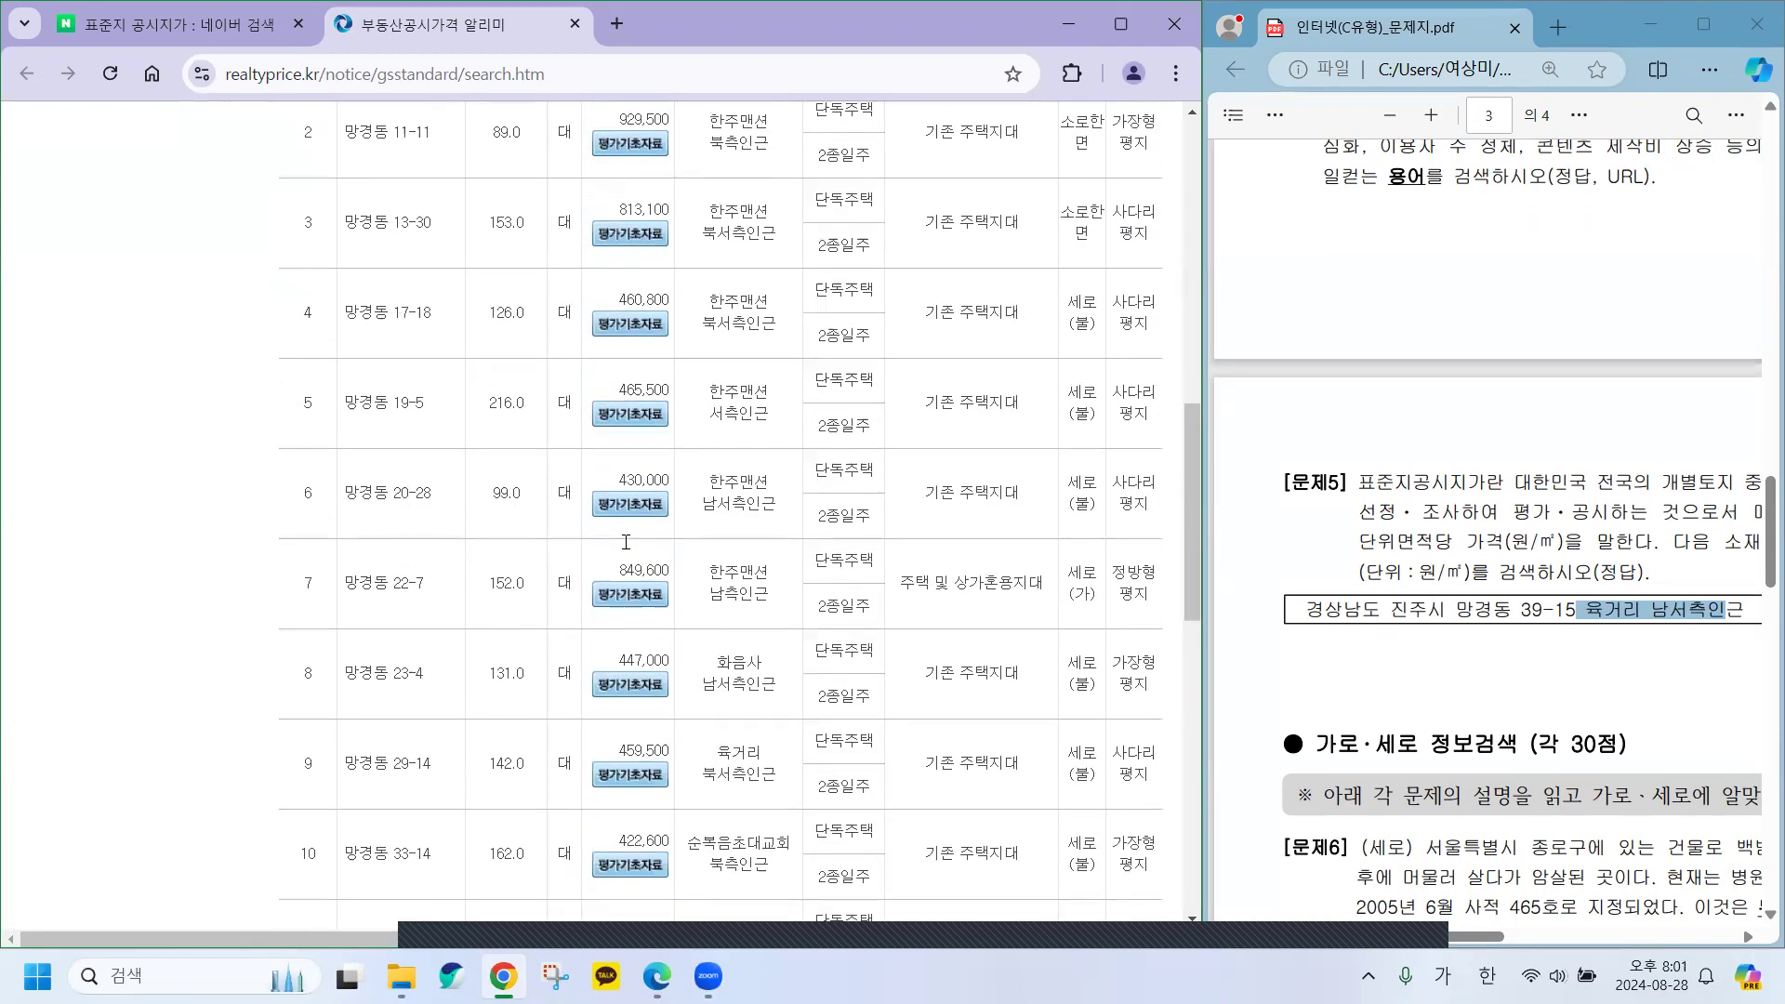
pyautogui.scroll(1, 626, 542)
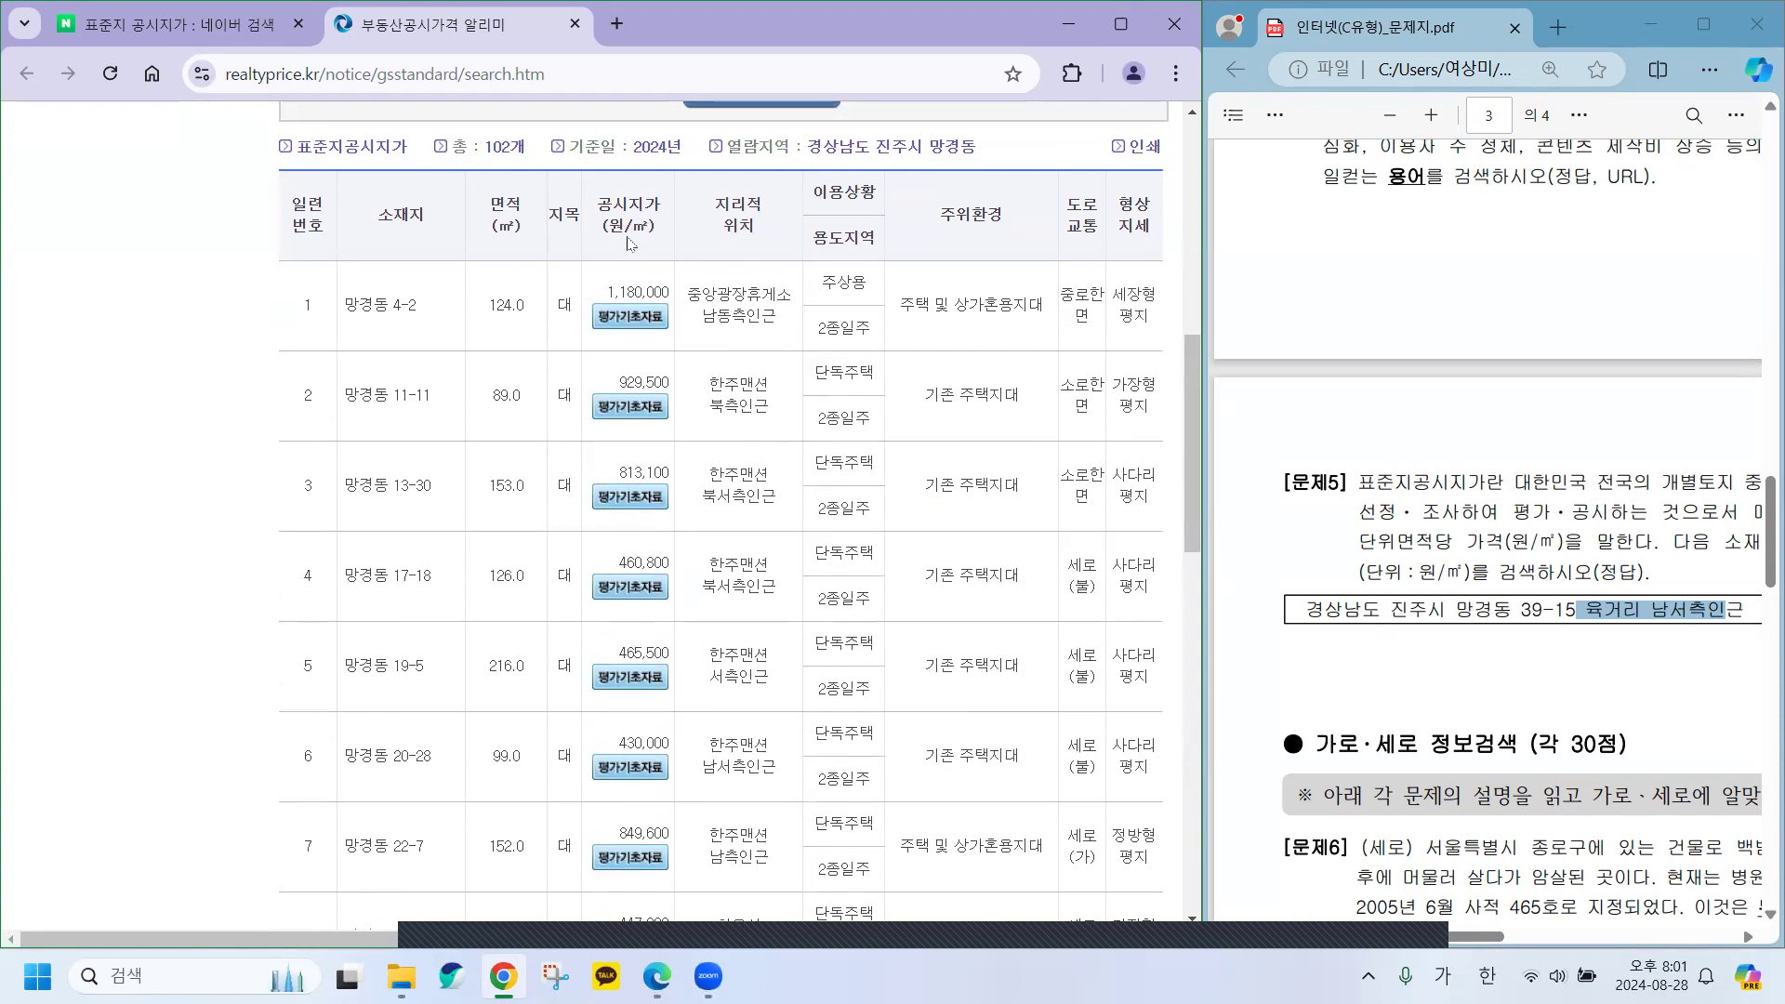
pyautogui.scroll(-7, 618, 479)
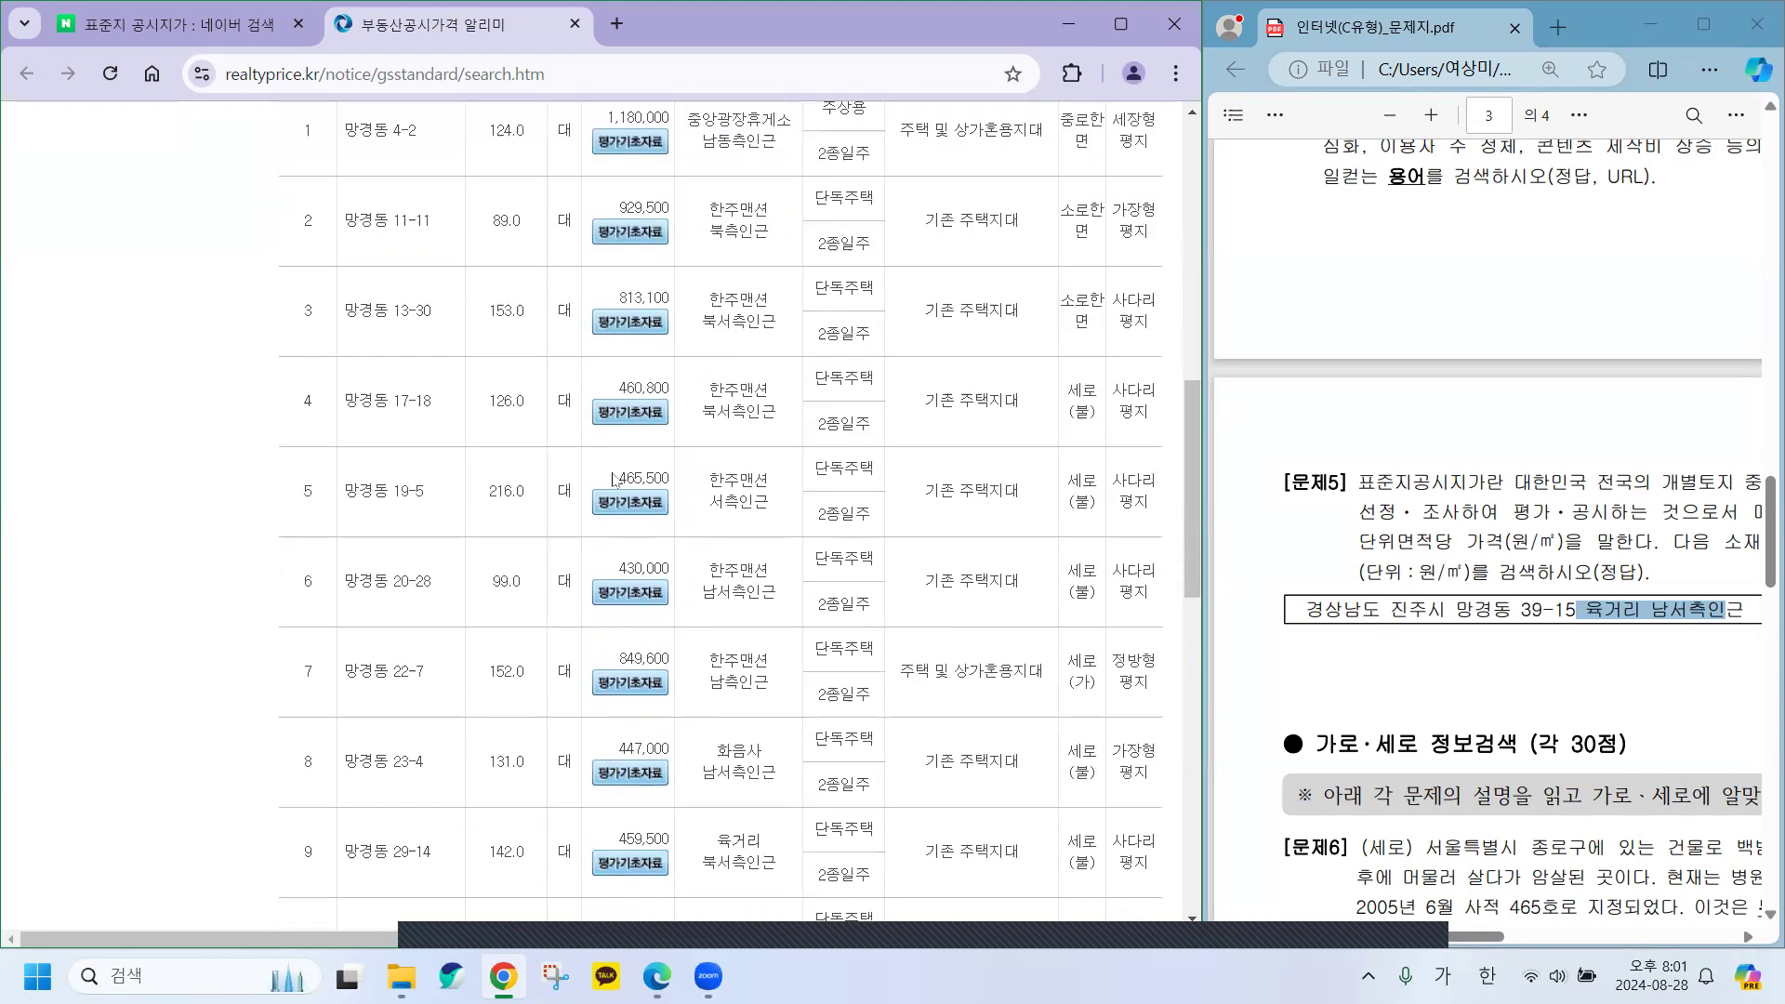
pyautogui.scroll(-2, 620, 485)
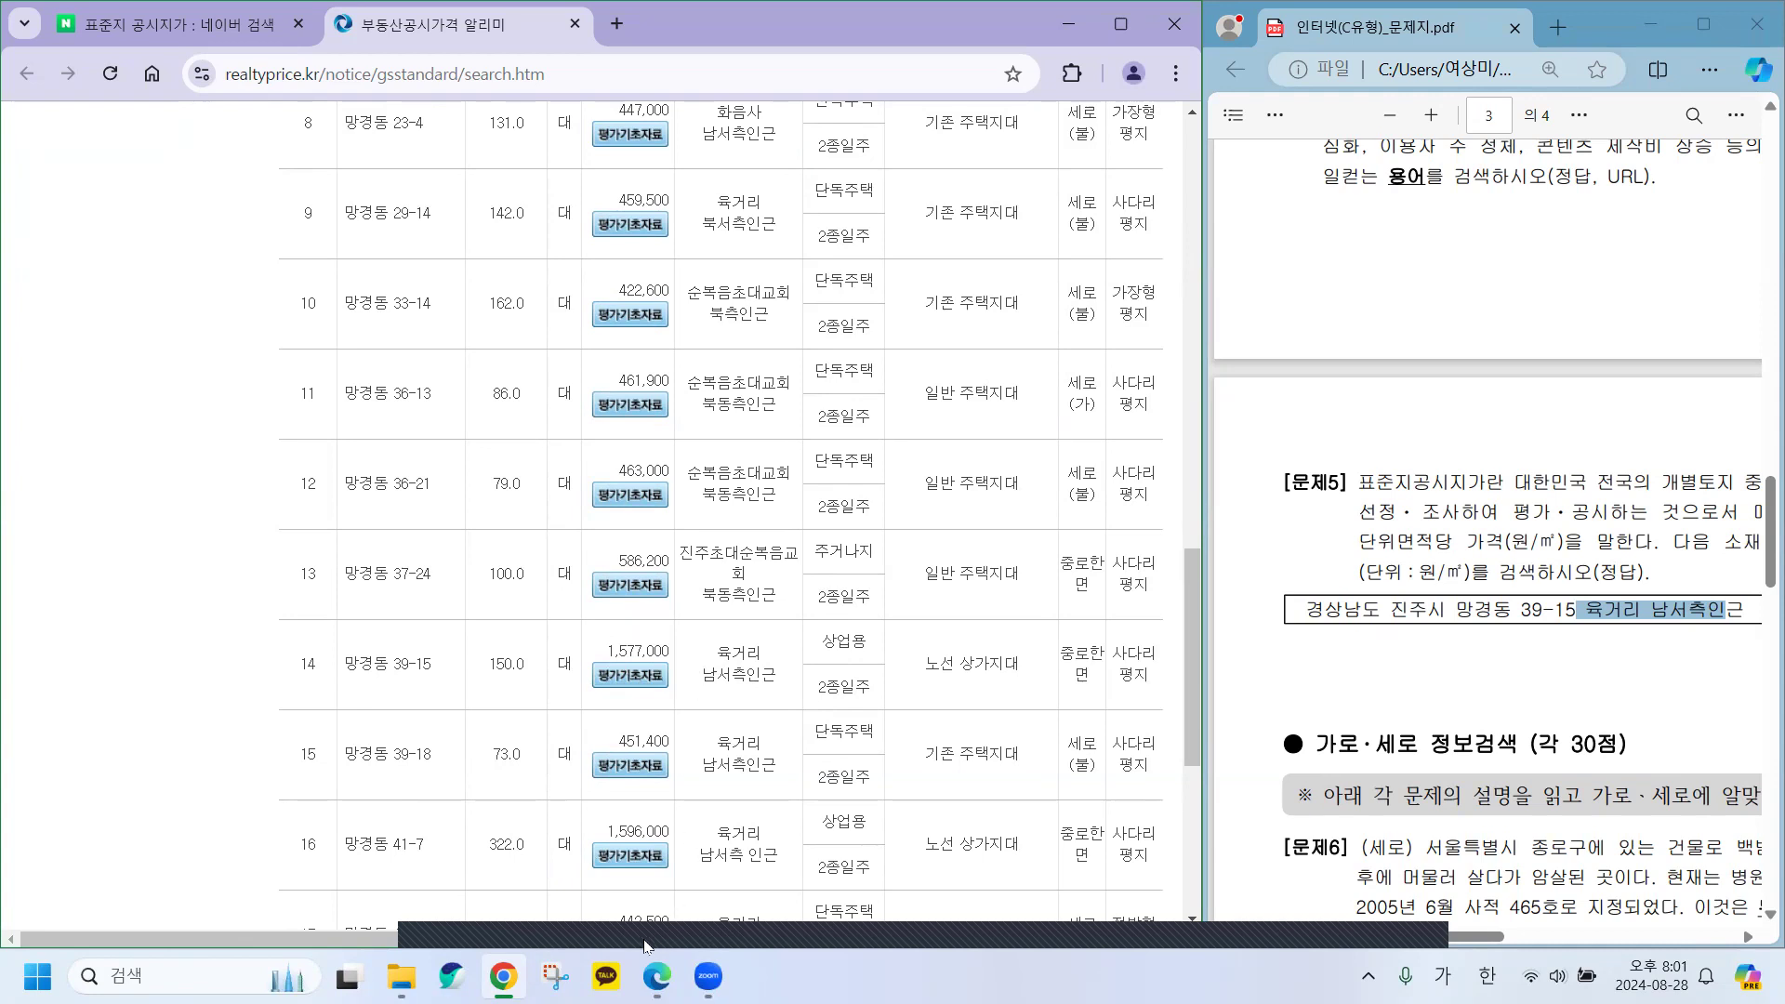
pyautogui.click(670, 973)
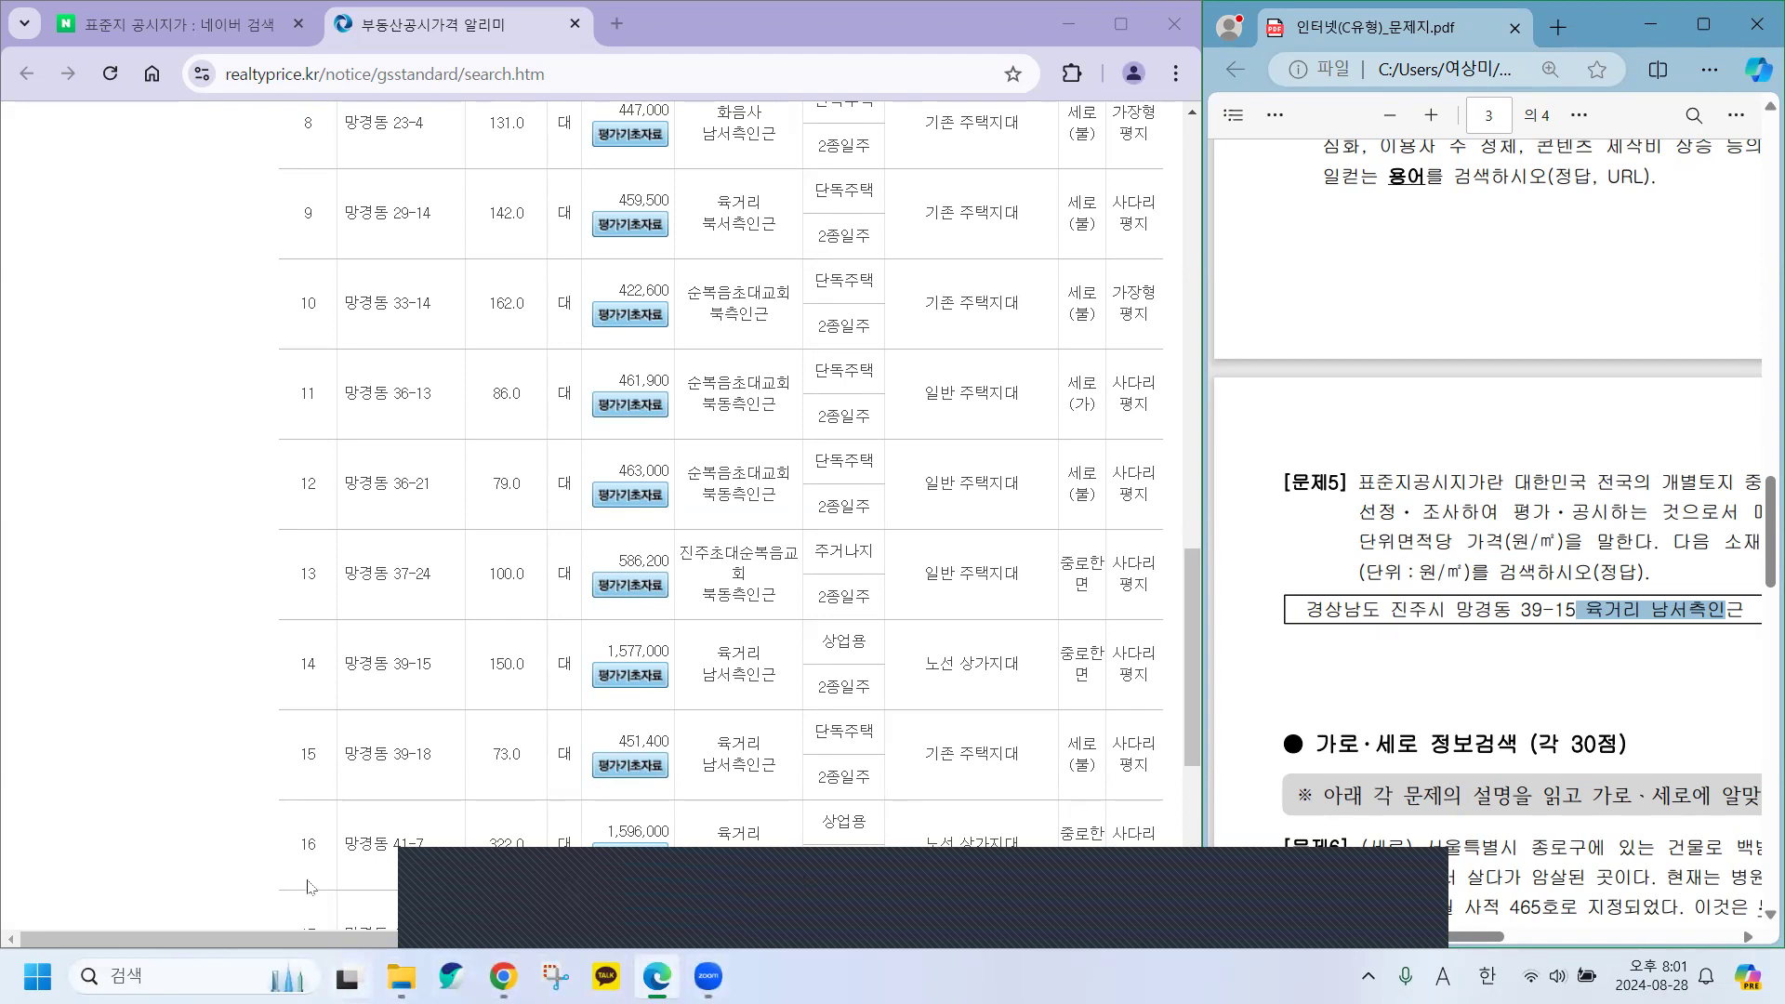
pyautogui.click(1067, 24)
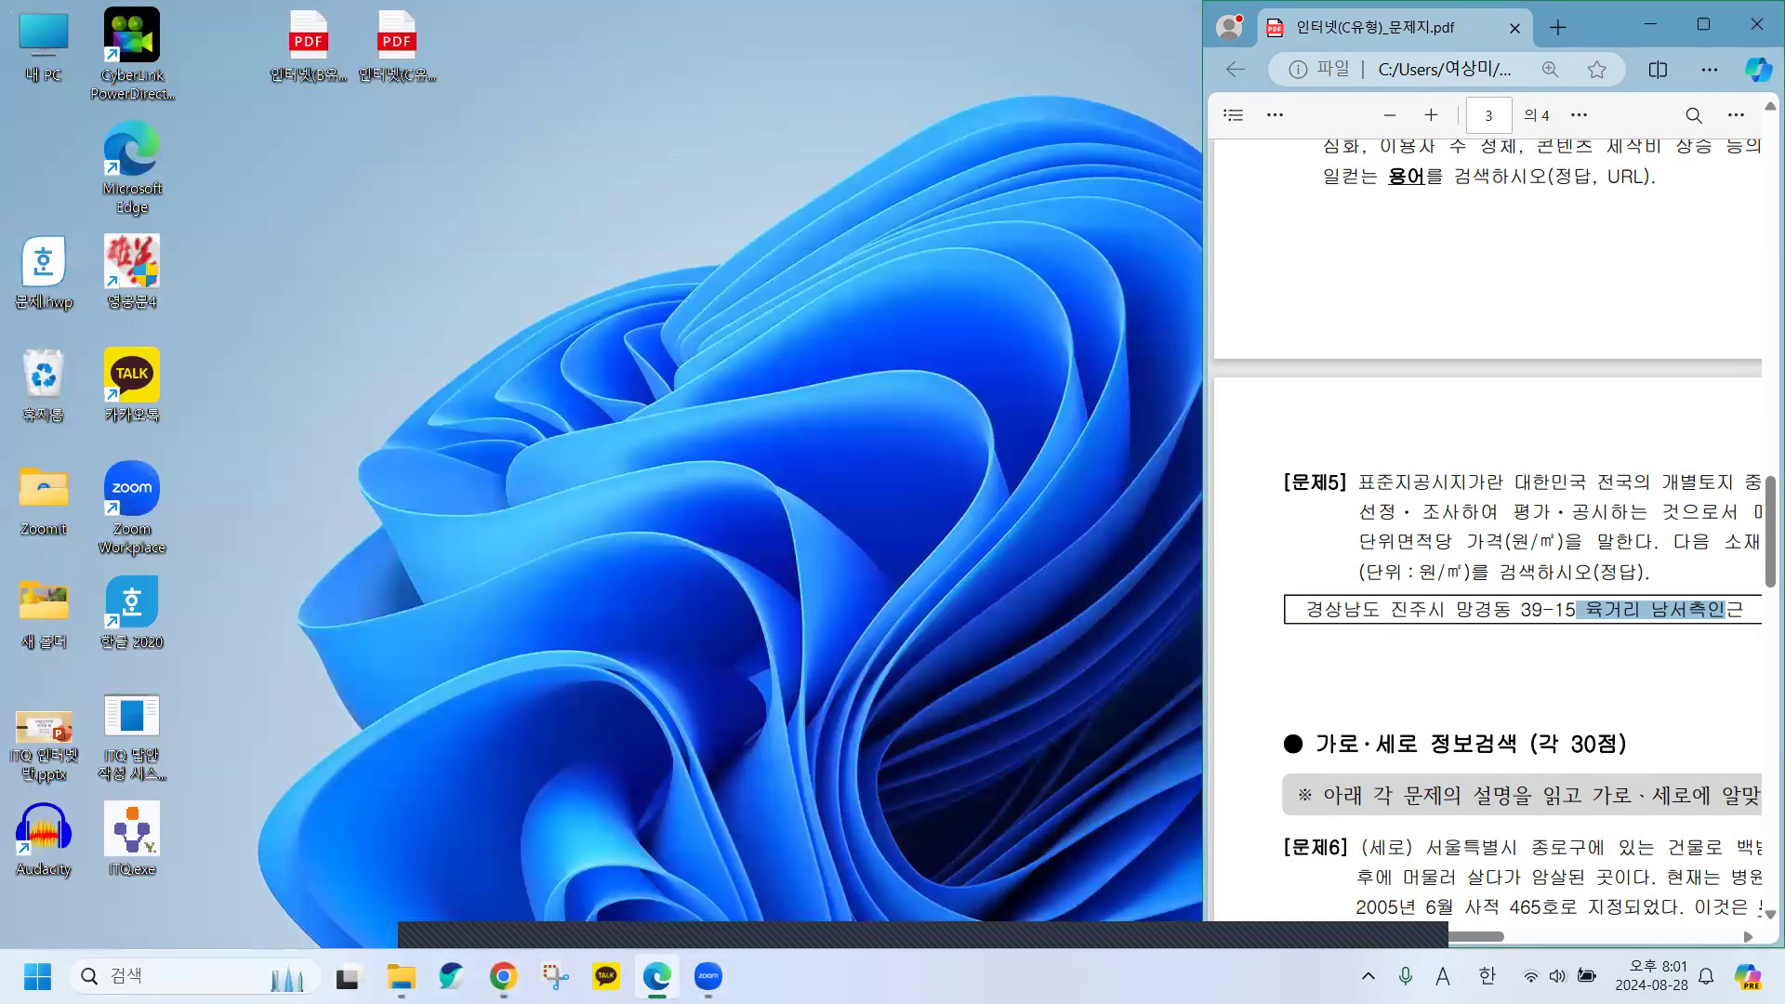
# Open 답안파일-인터넷.hwp from Documents > ITQ in File Explorer.
pyautogui.moveTo(401, 976)
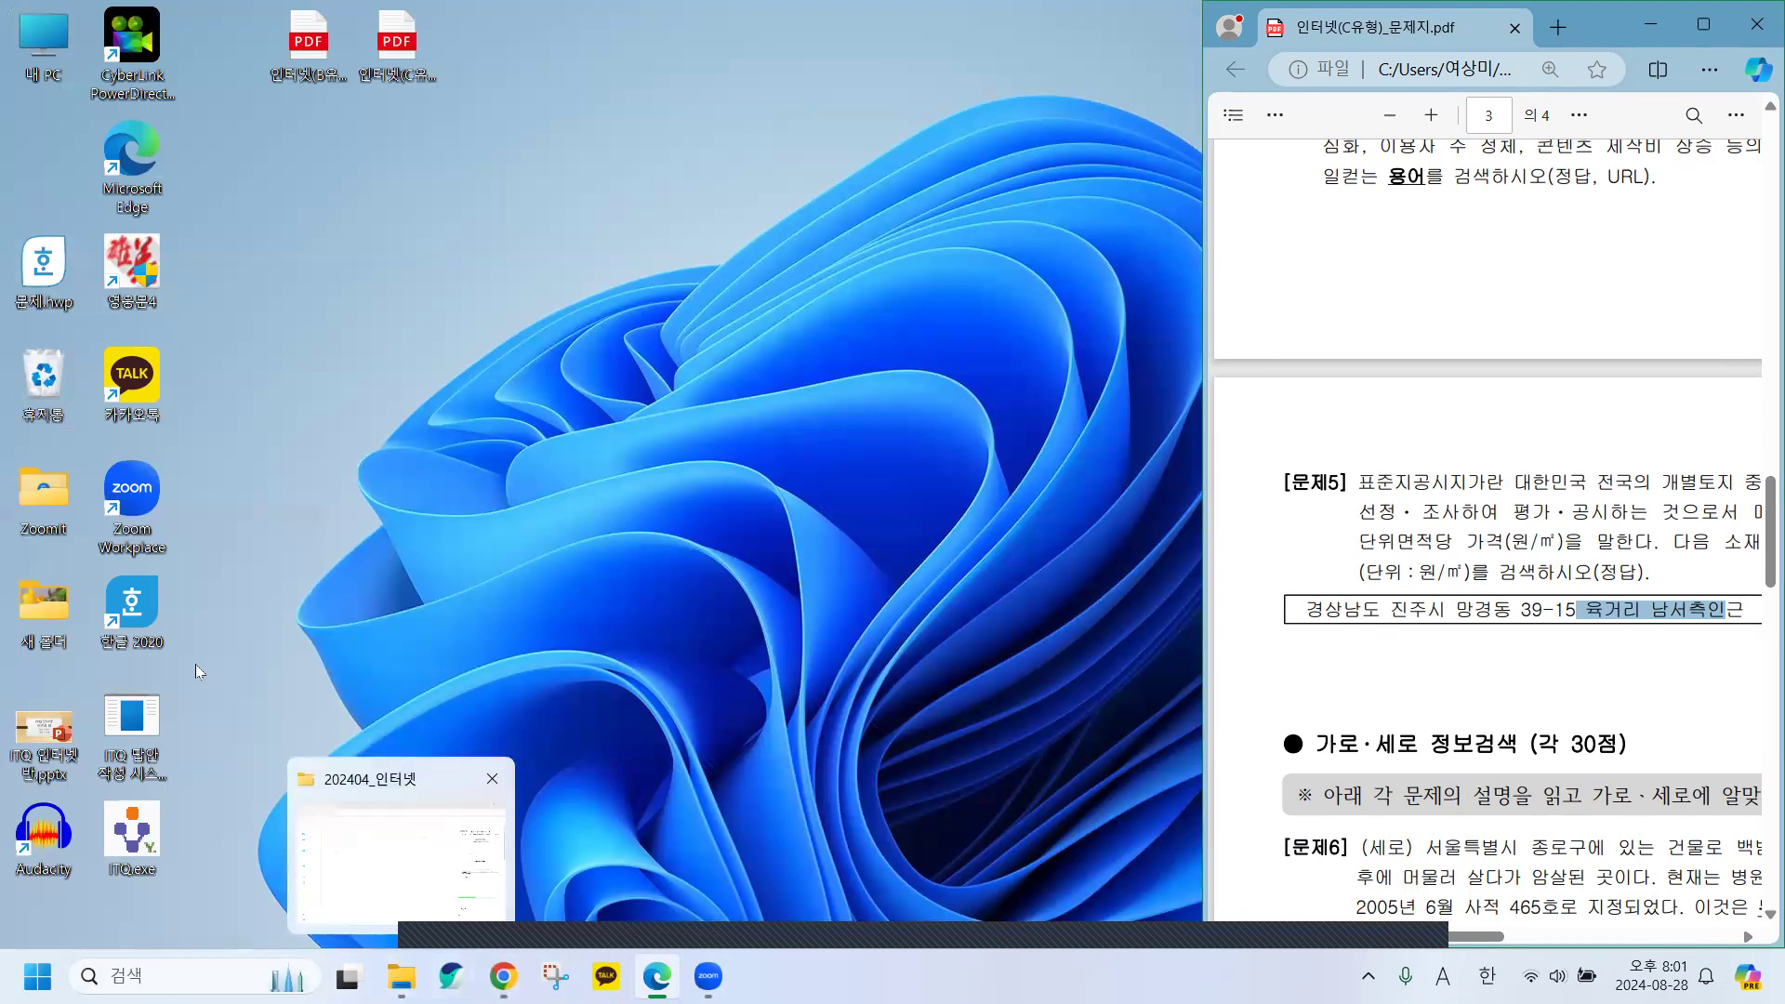
pyautogui.click(400, 976)
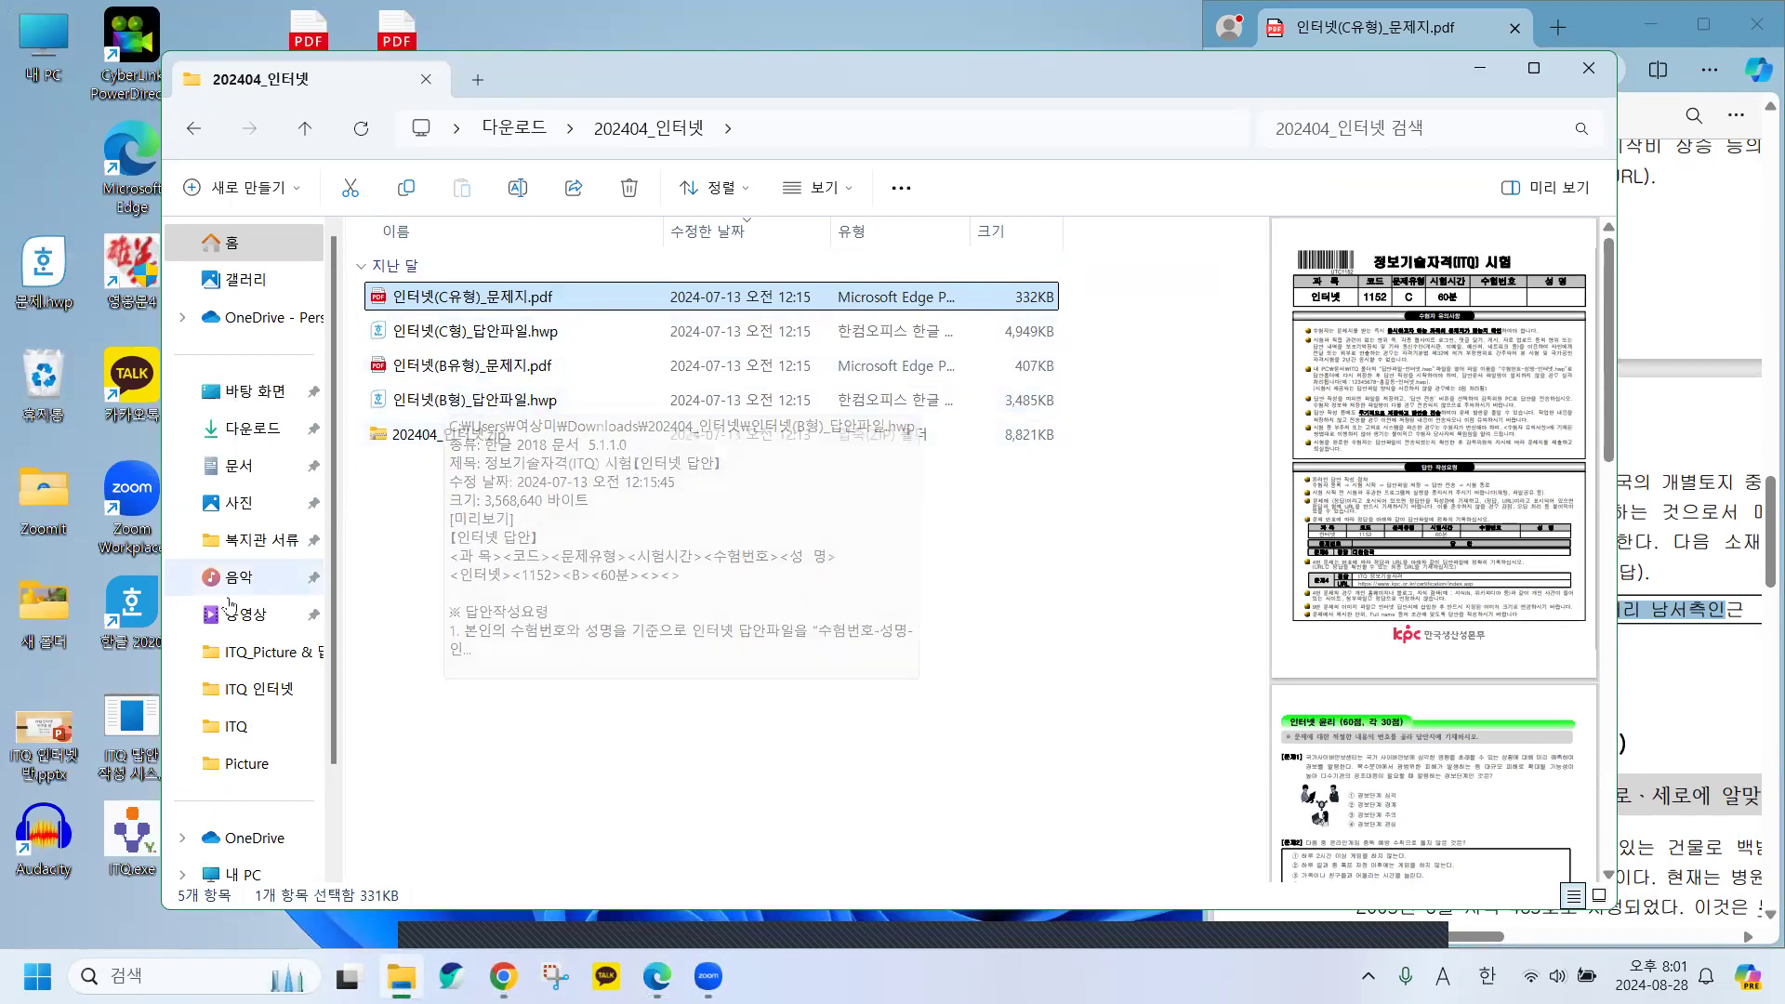
pyautogui.click(239, 465)
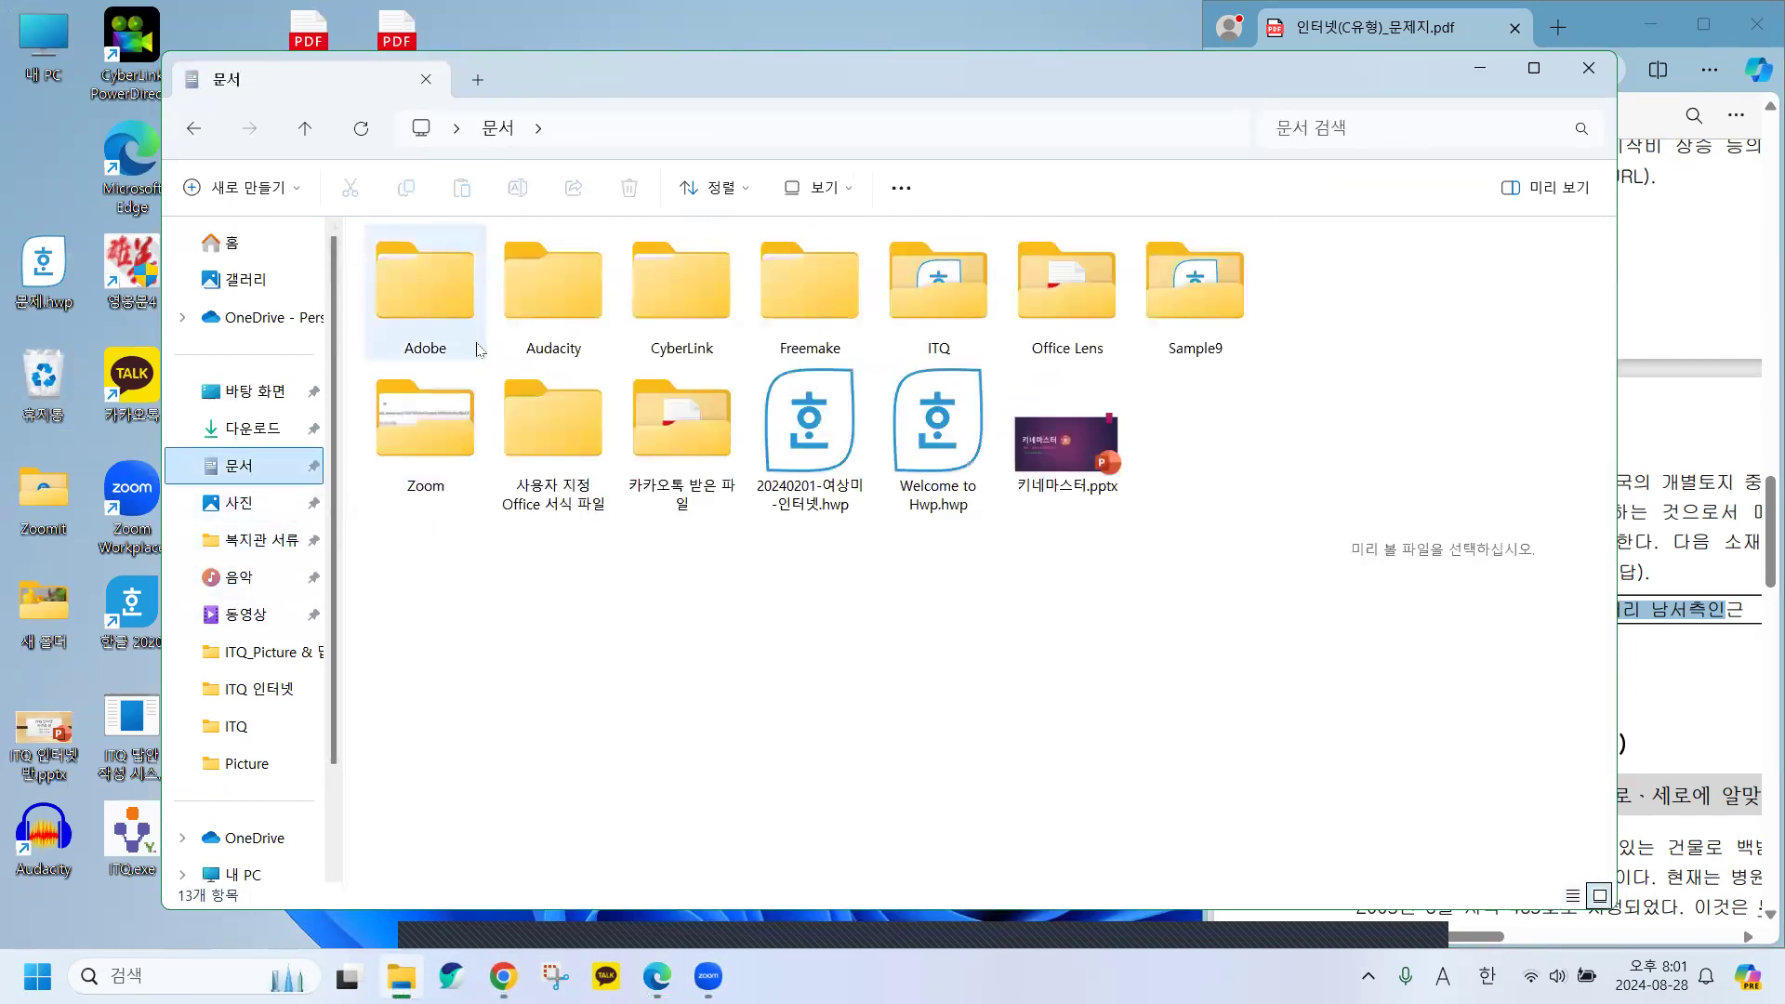
pyautogui.doubleClick(963, 279)
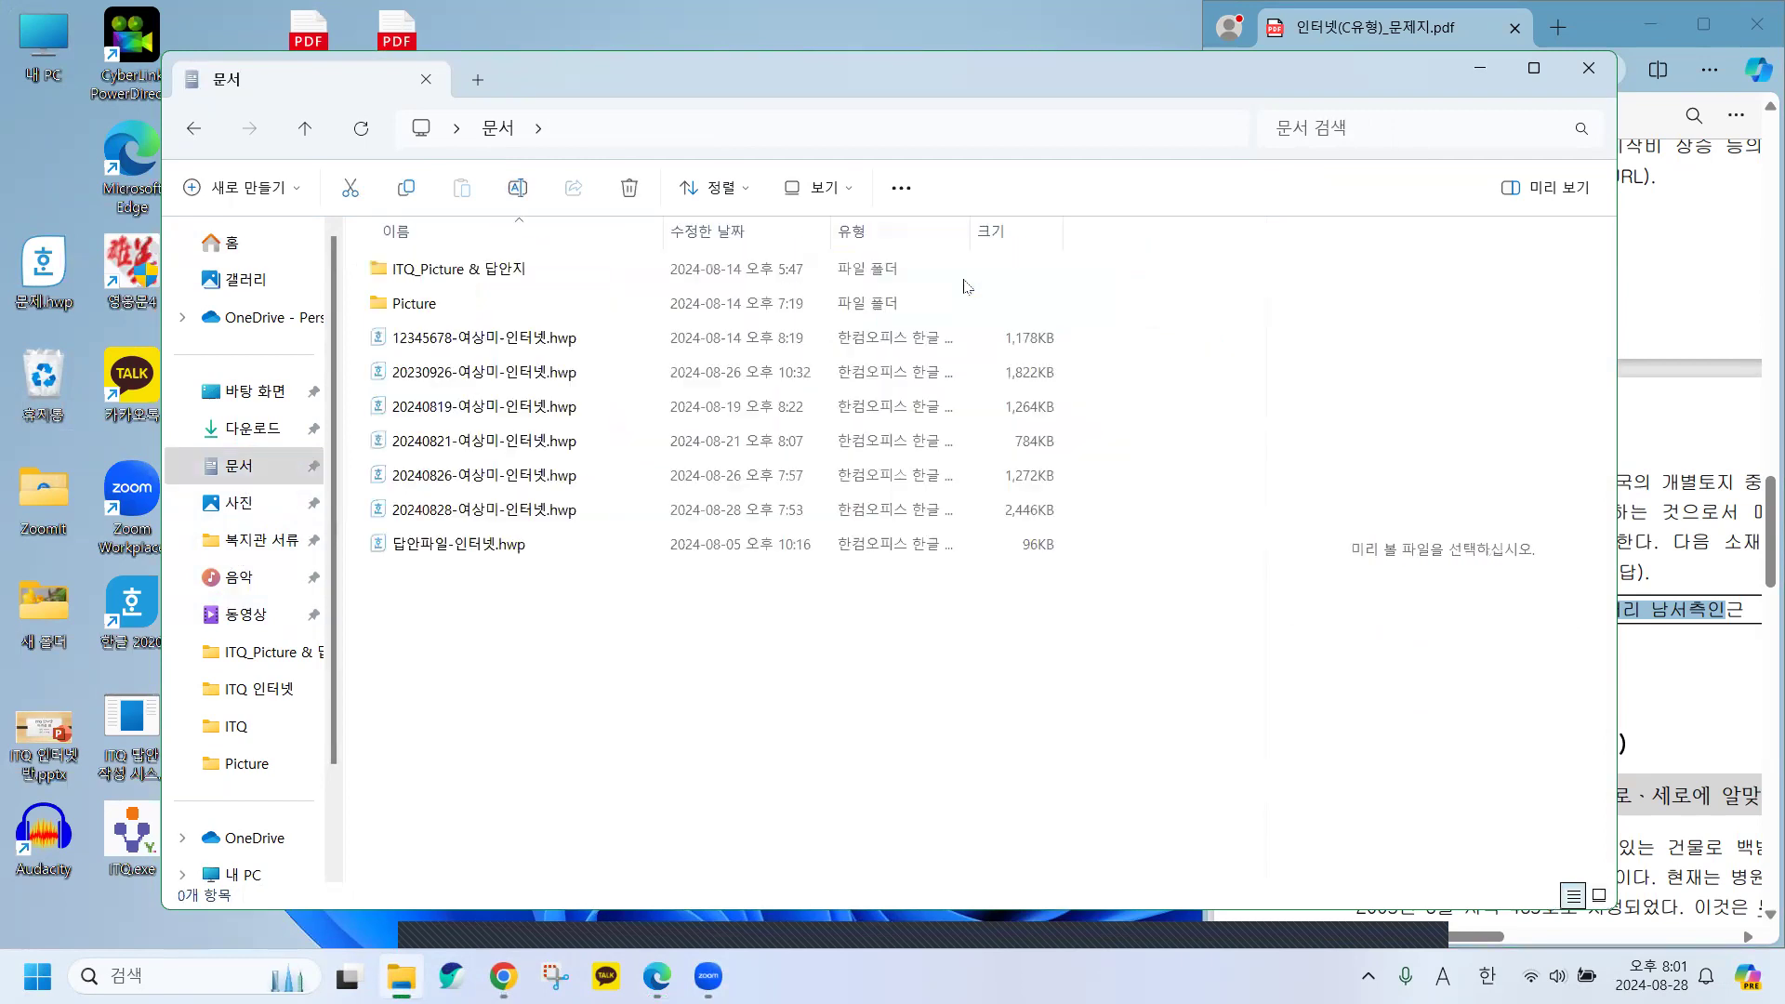
pyautogui.doubleClick(439, 549)
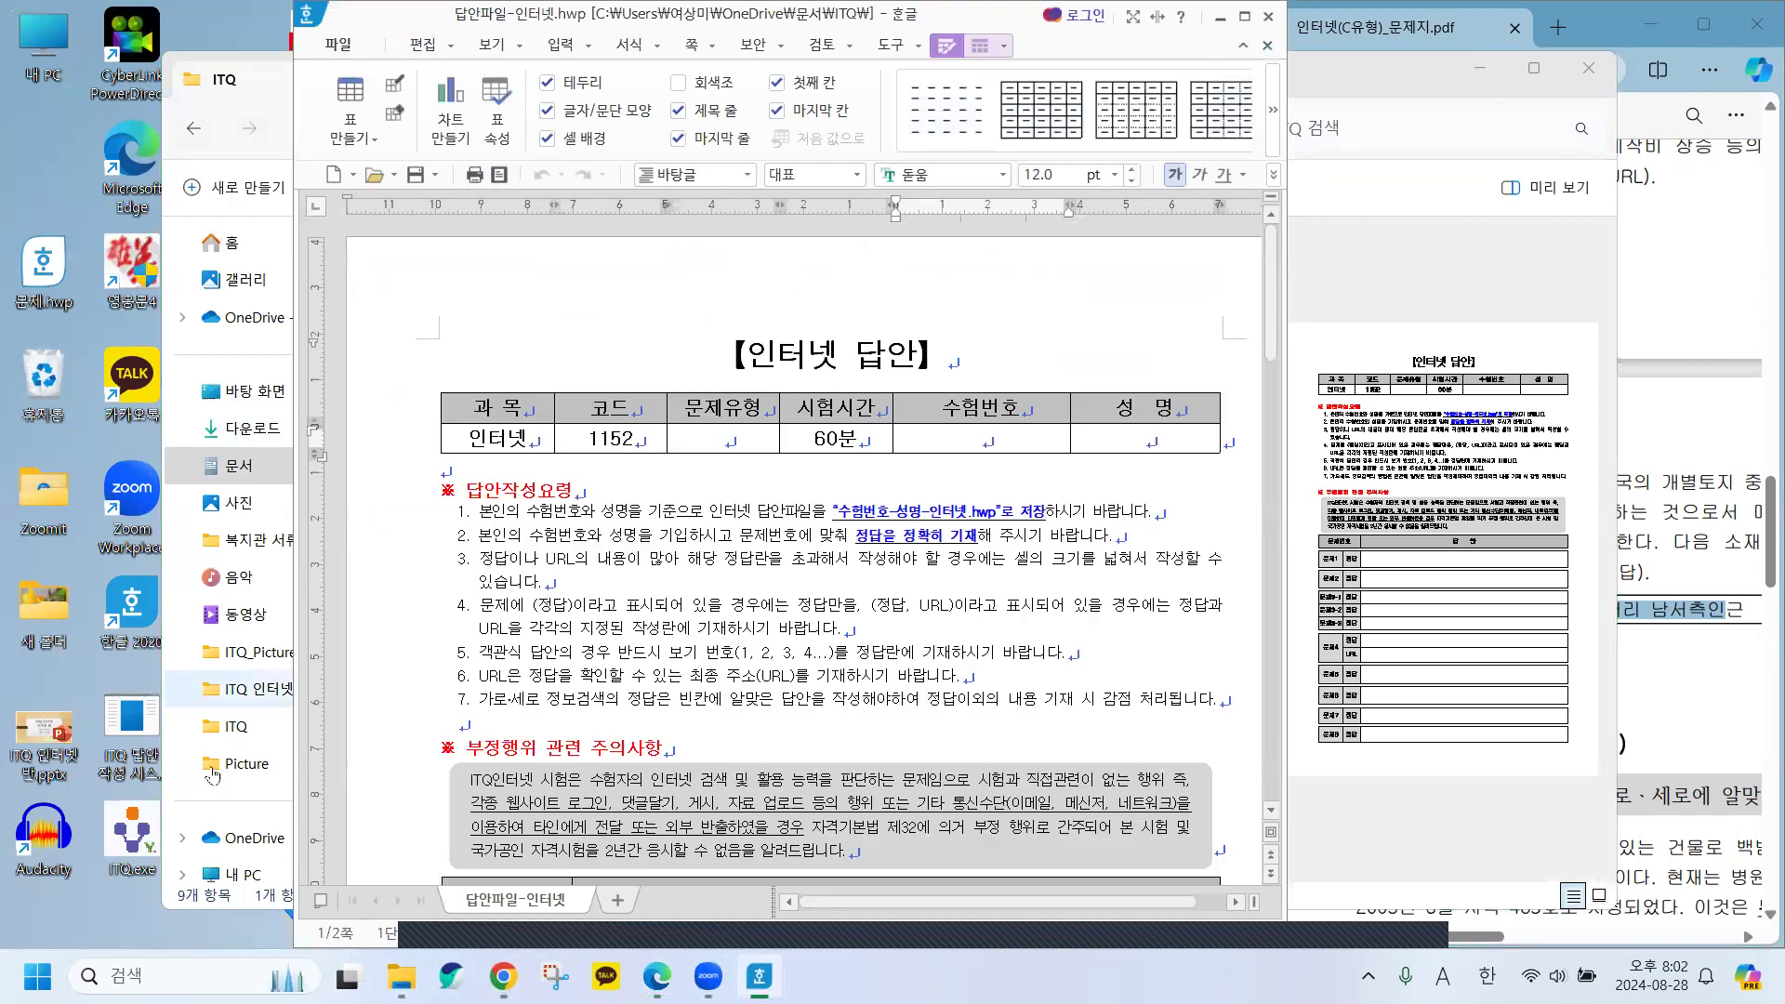
# Type 1577000원 into the 문제5 정답 cell, checking the required unit in the exam PDF, then minimize Hangul.
pyautogui.scroll(-7, 856, 758)
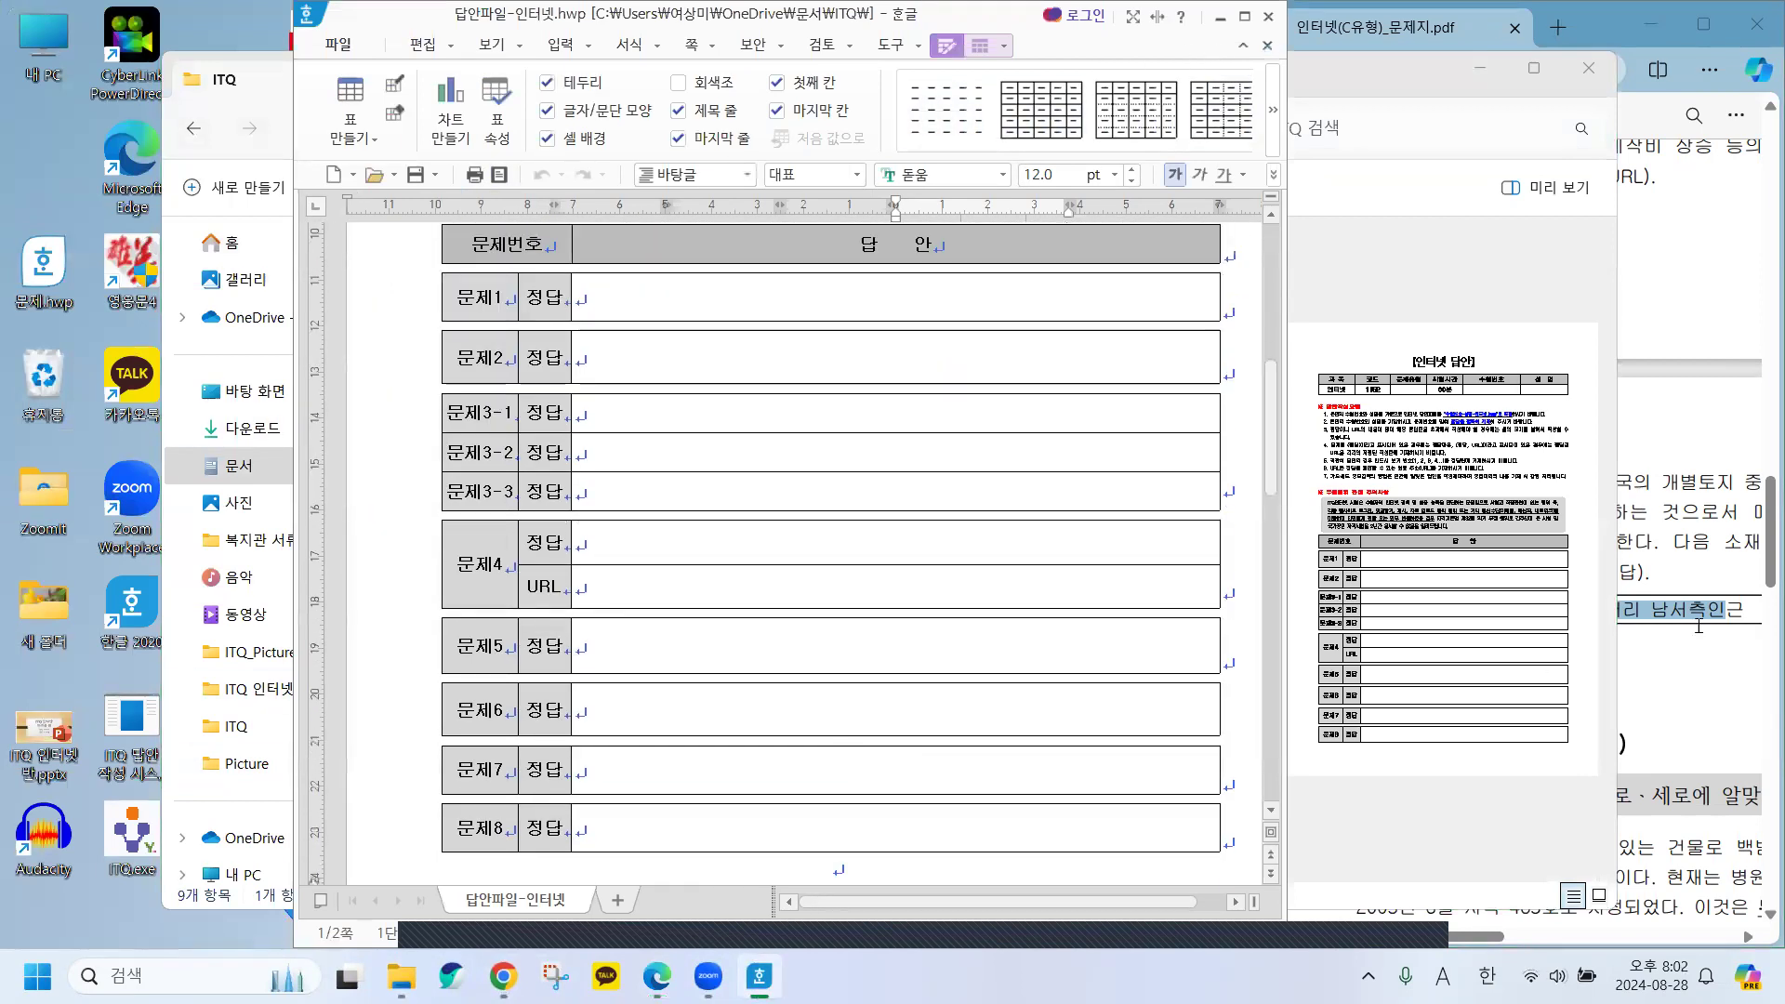
pyautogui.click(1694, 689)
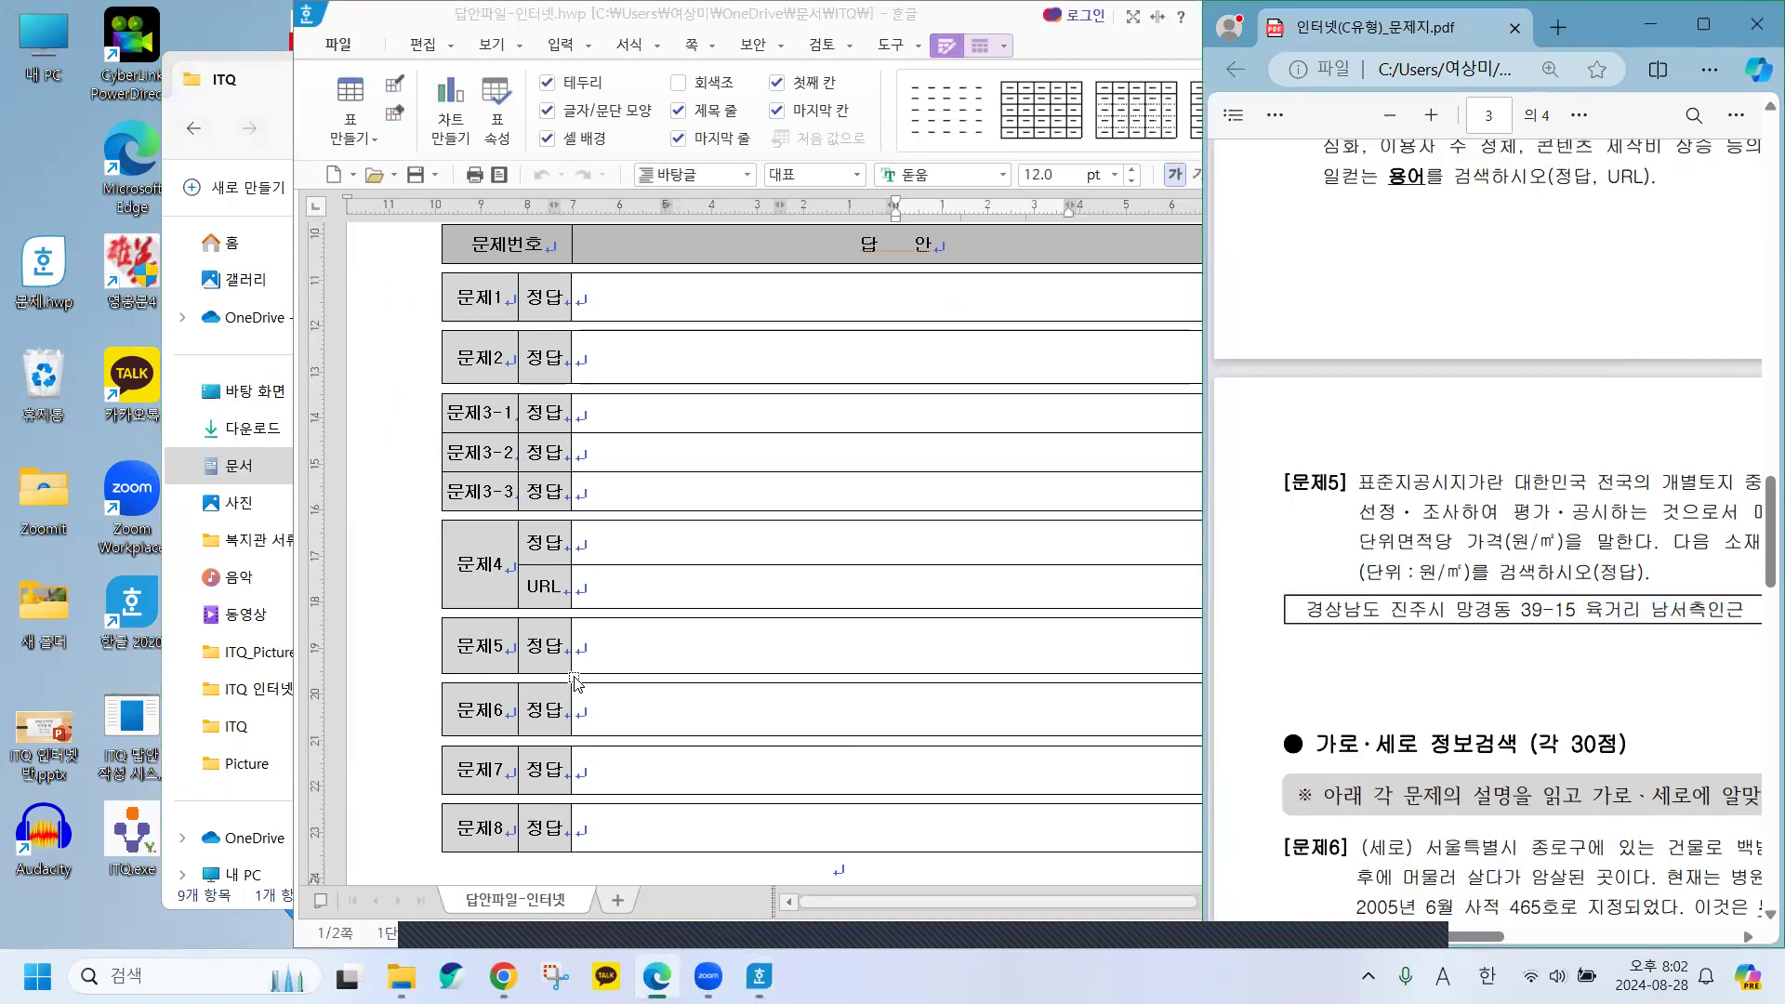
pyautogui.click(608, 657)
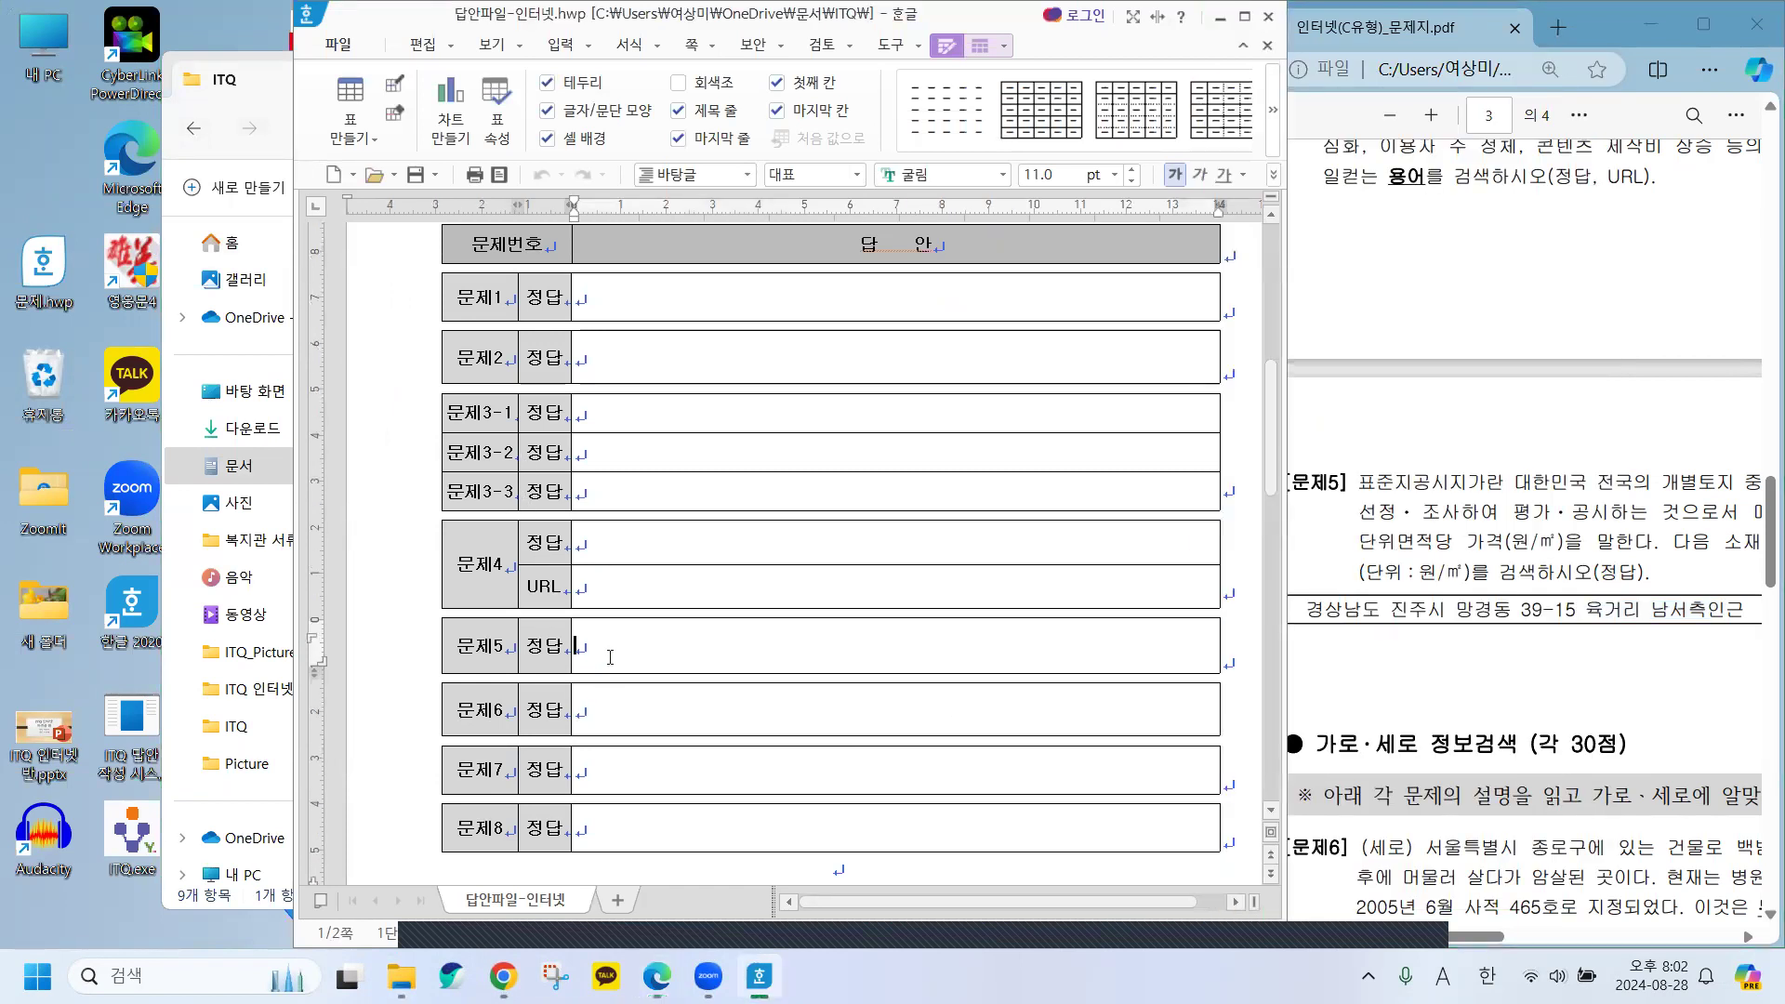
pyautogui.write('1577000')
pyautogui.moveTo(1410, 573); pyautogui.dragTo(1462, 573)
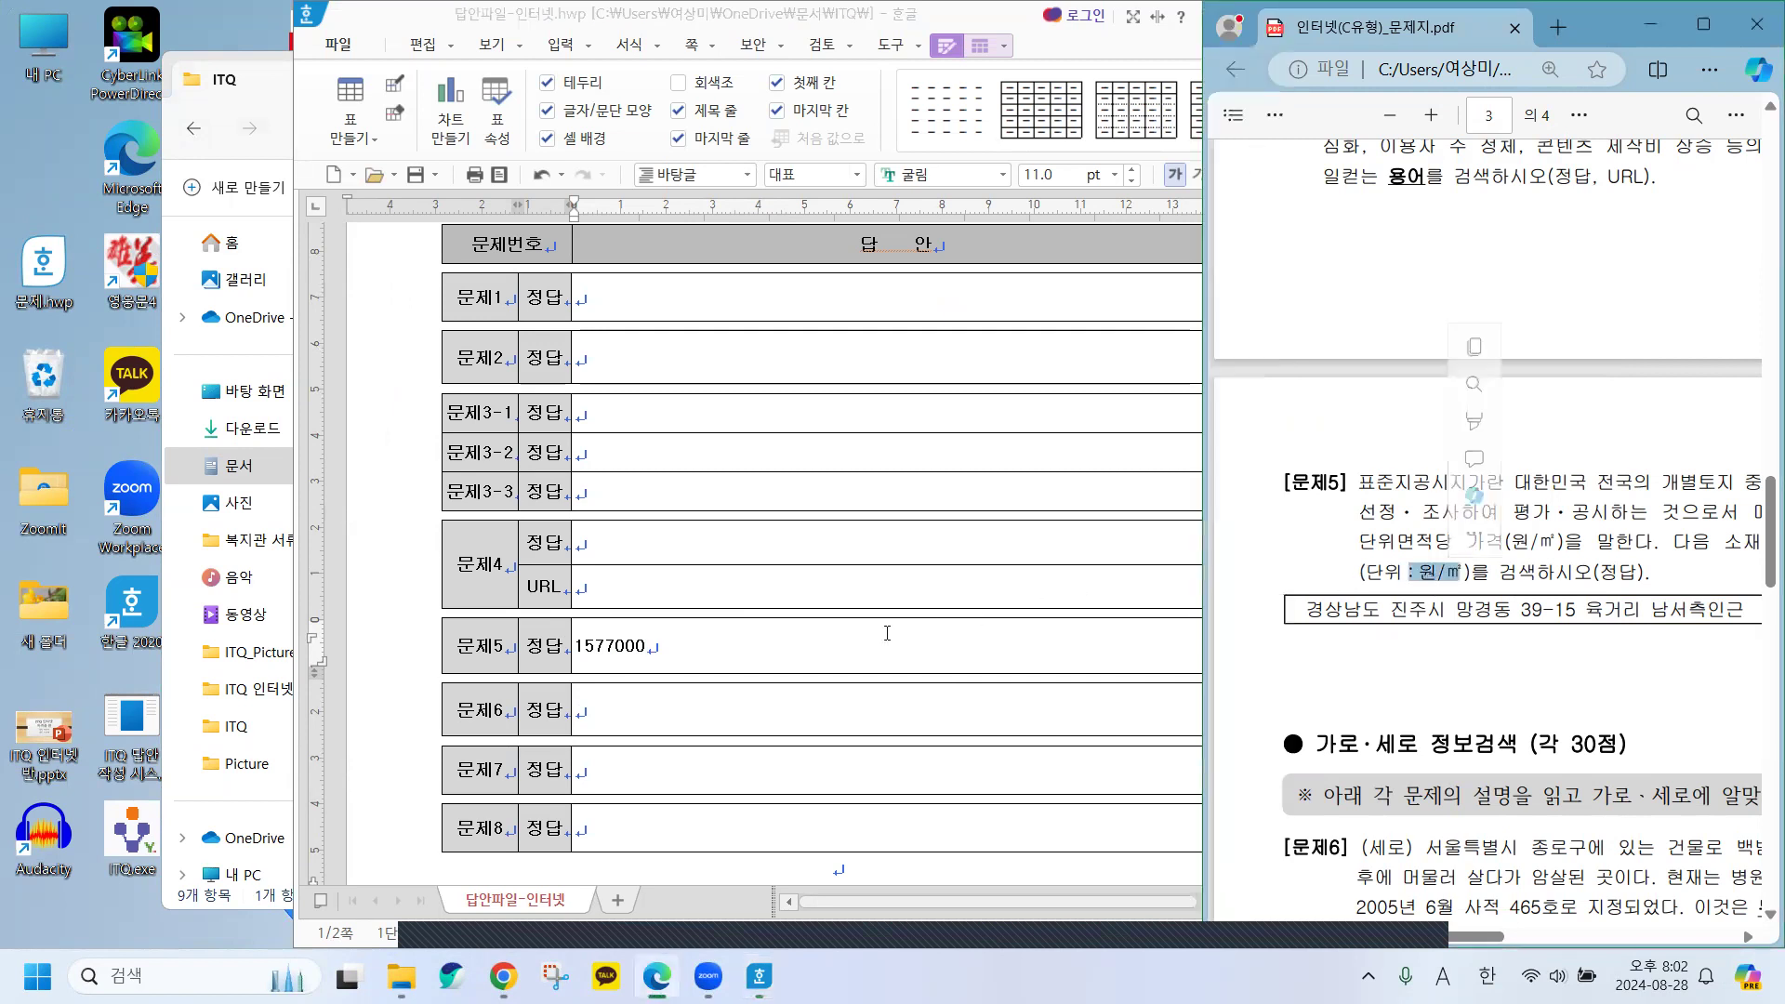
pyautogui.click(686, 637)
pyautogui.write('원')
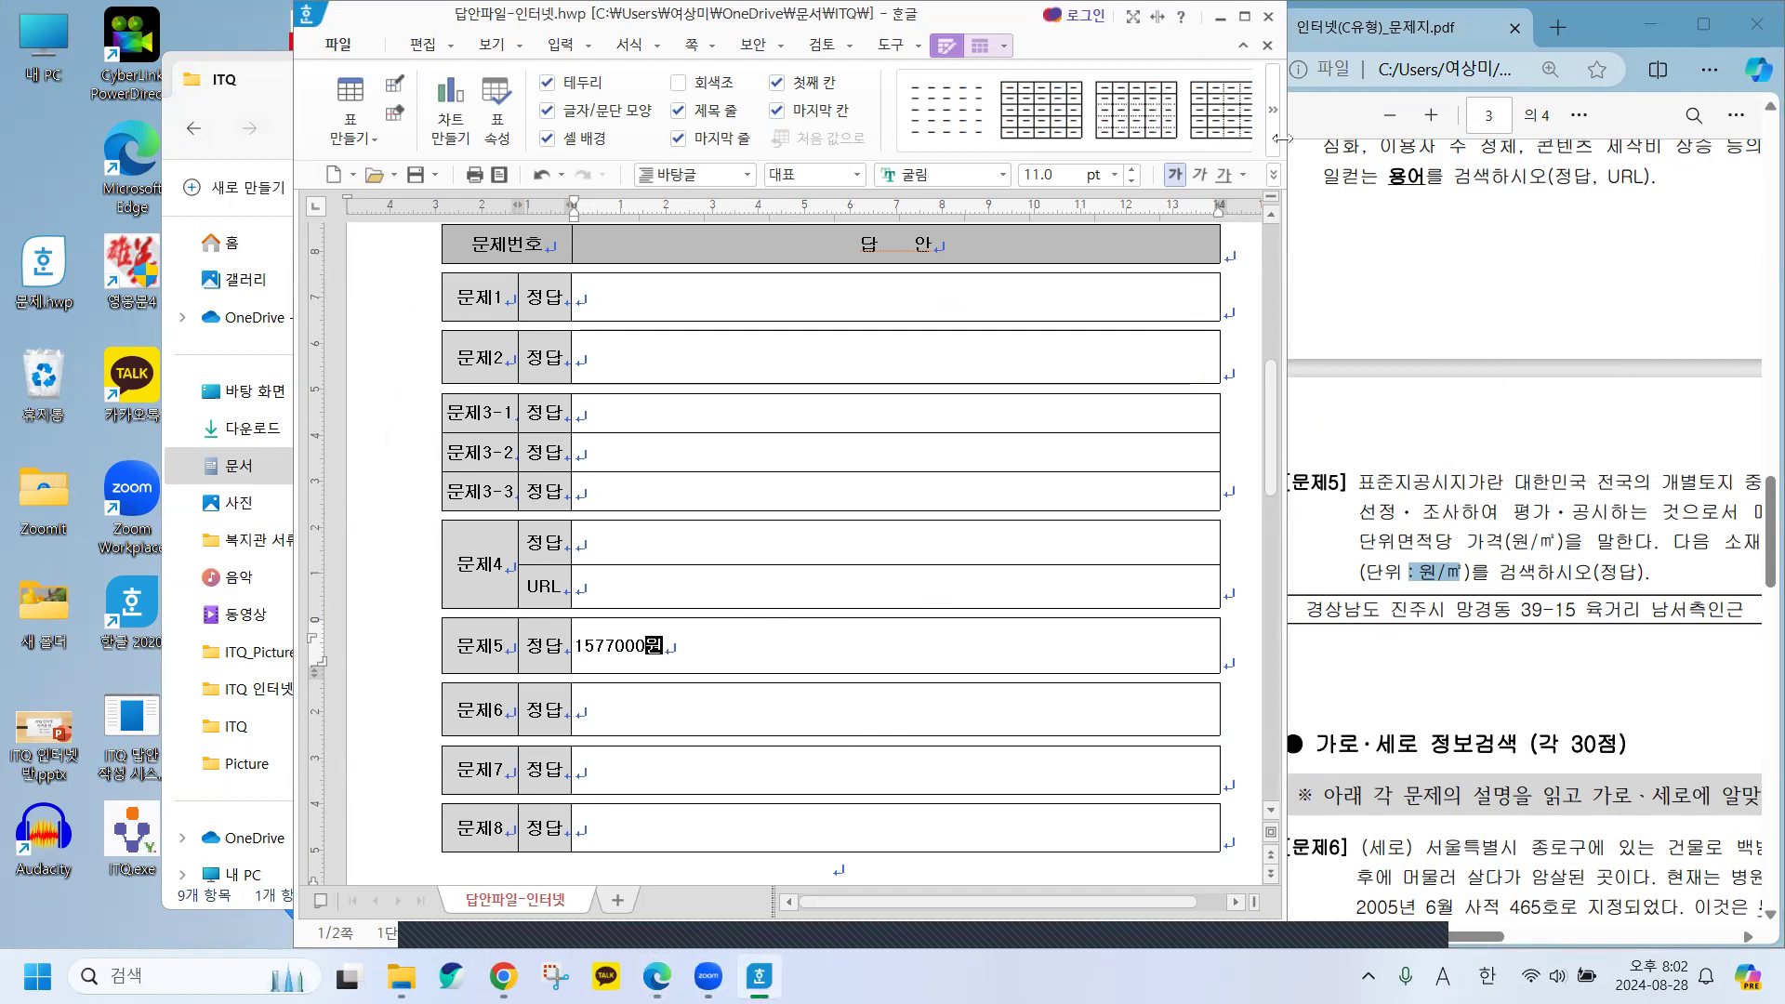
pyautogui.click(1218, 17)
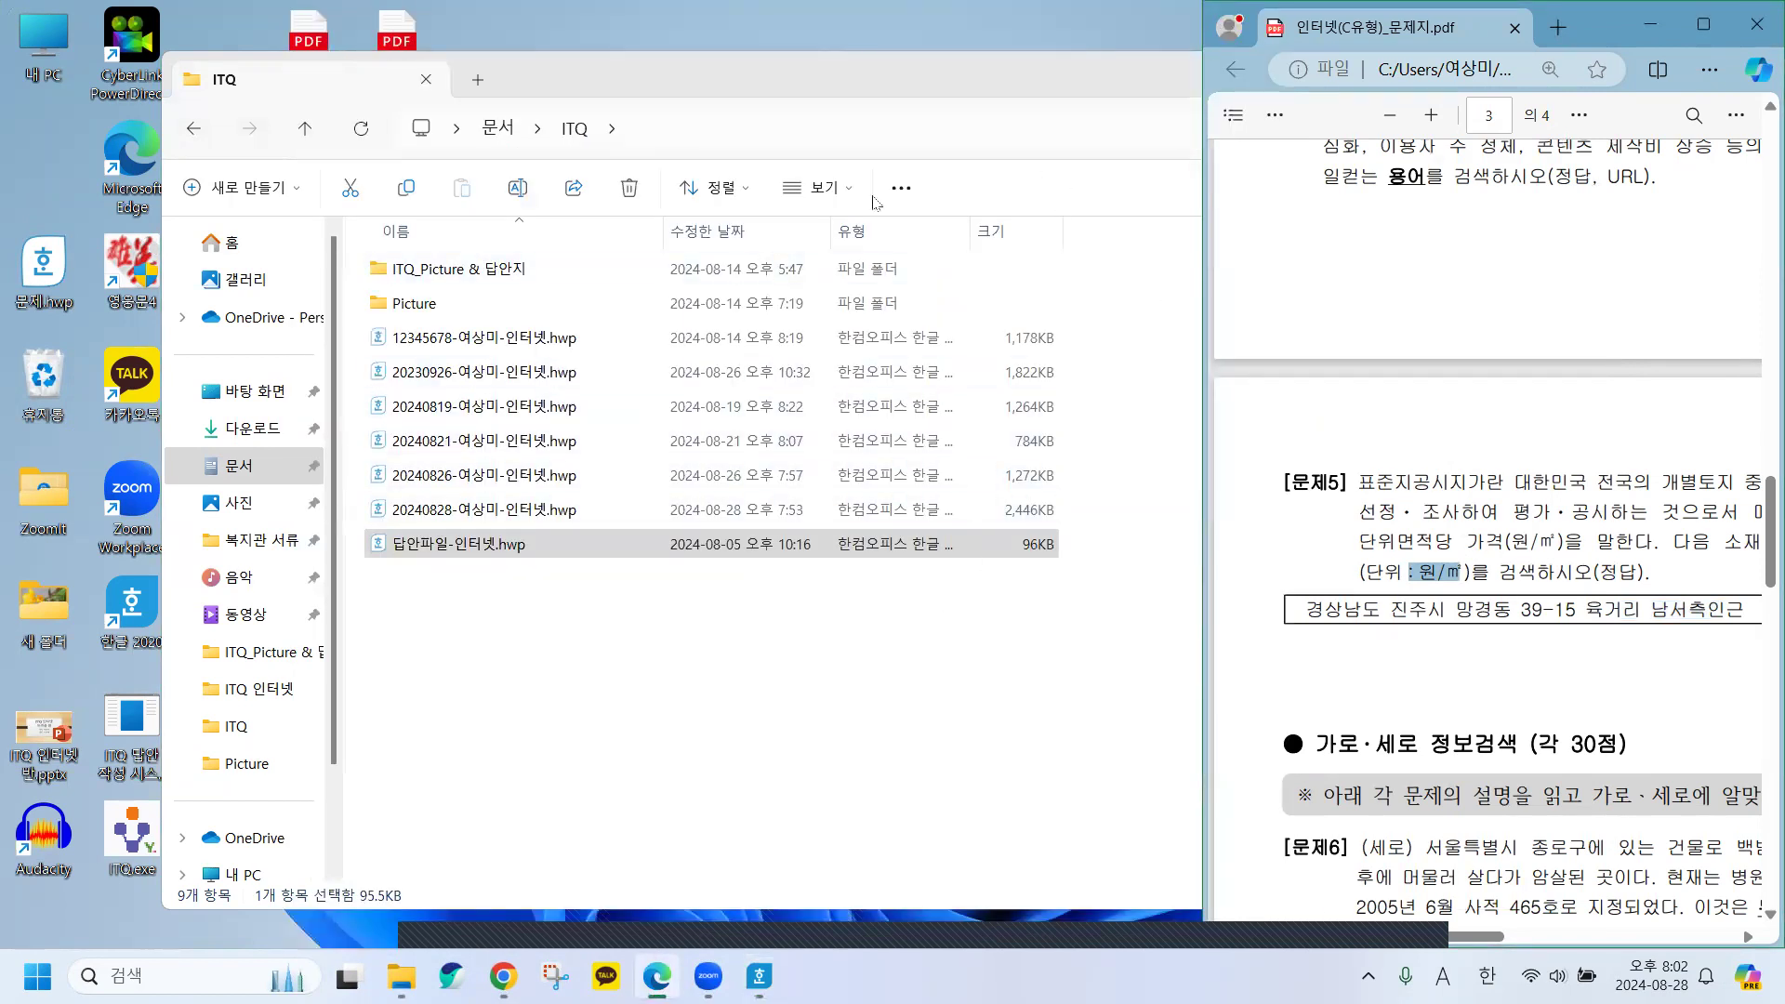
# Close the ITQ folder, reread 문제5's 표준지공시지가 and address in the PDF, and open 문제.hwp.
pyautogui.click(1097, 82)
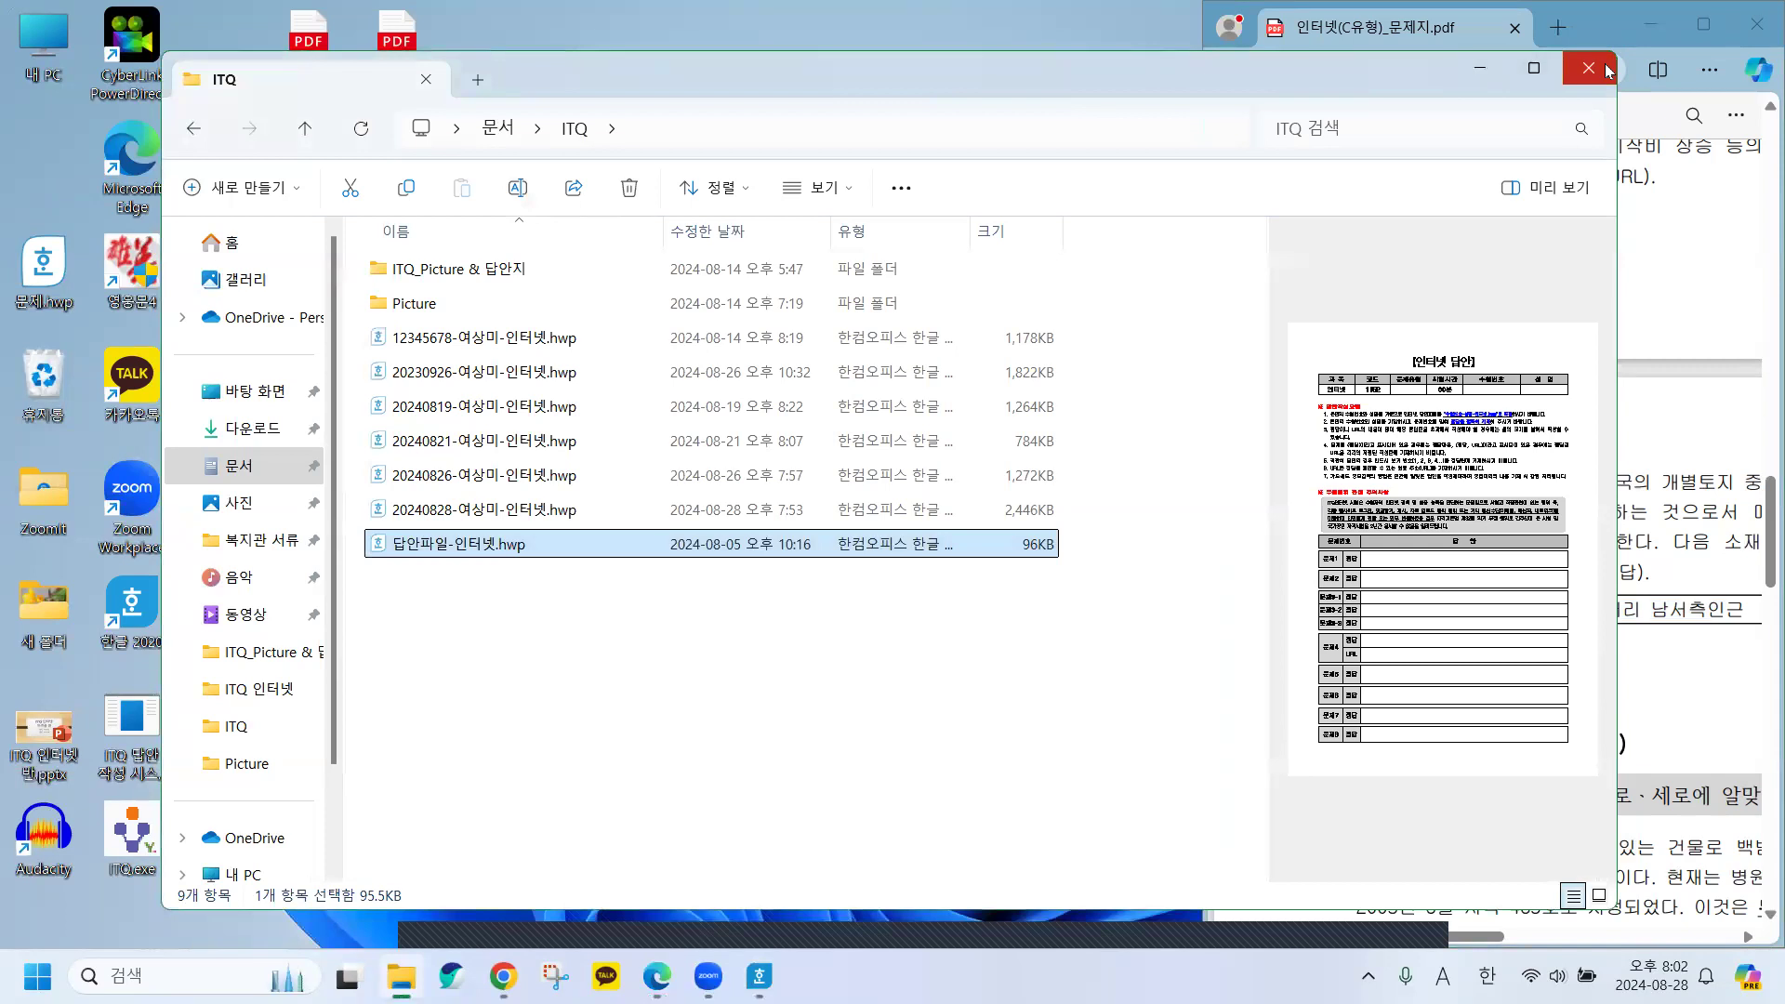
pyautogui.click(1606, 71)
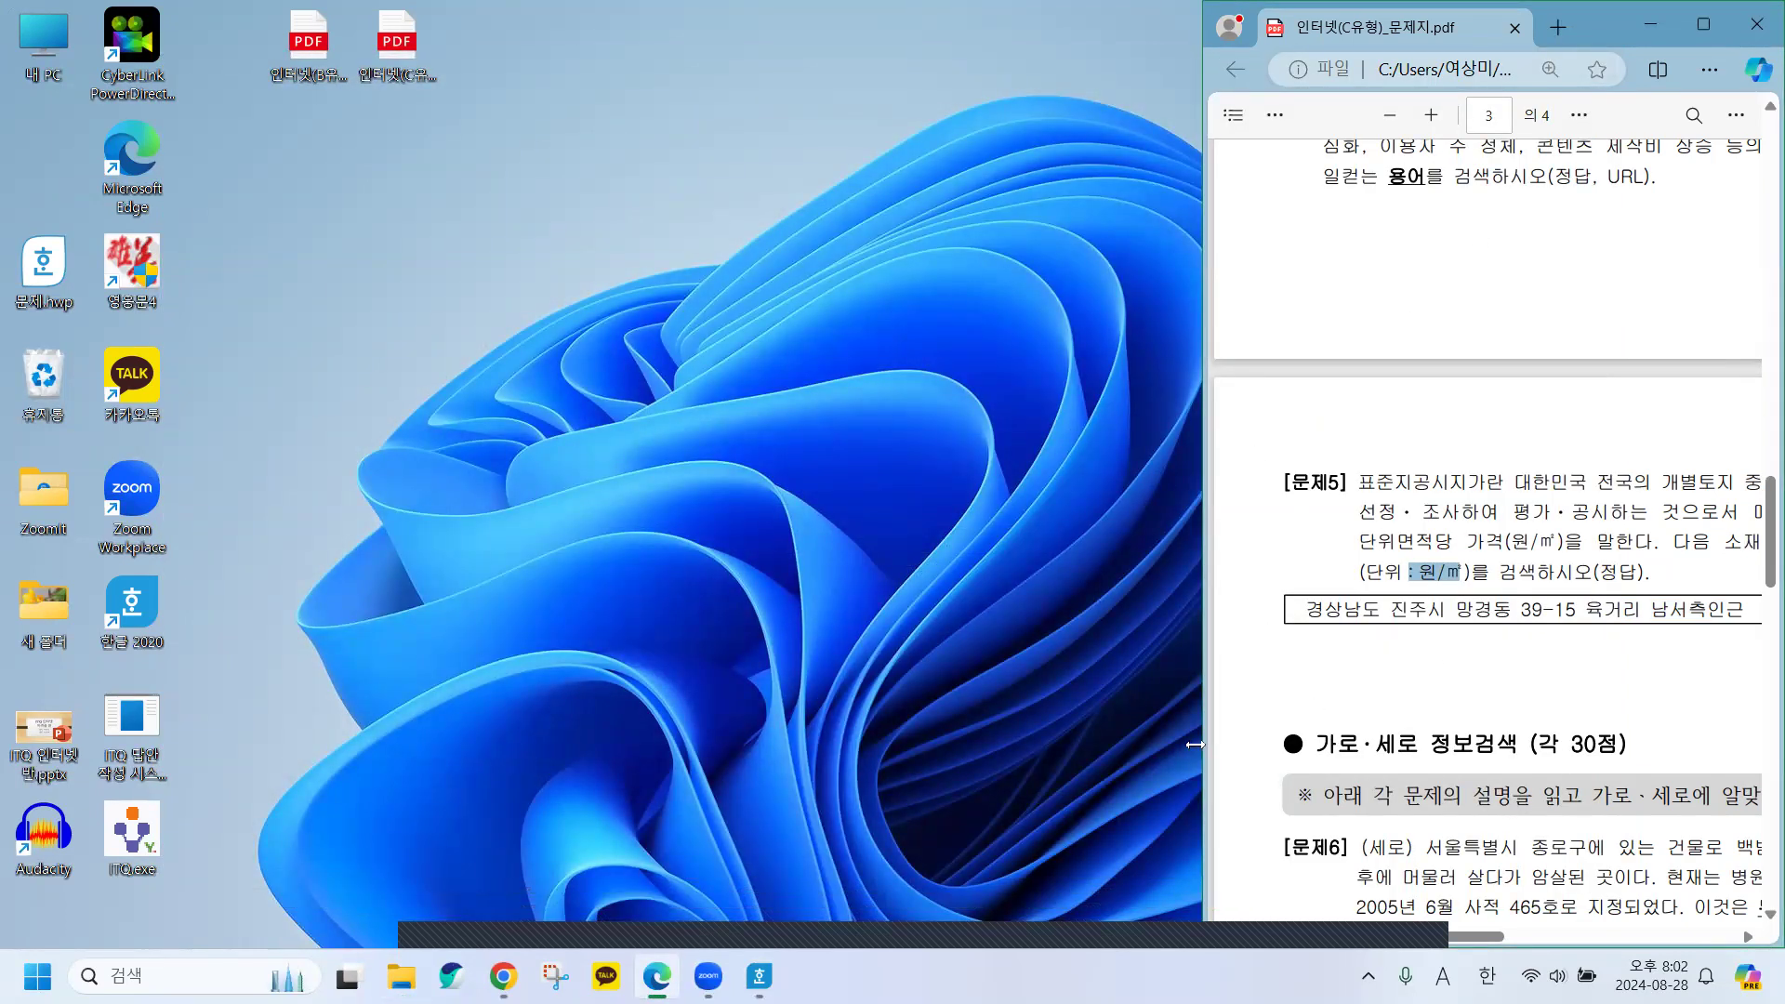
pyautogui.moveTo(1194, 743); pyautogui.dragTo(780, 743)
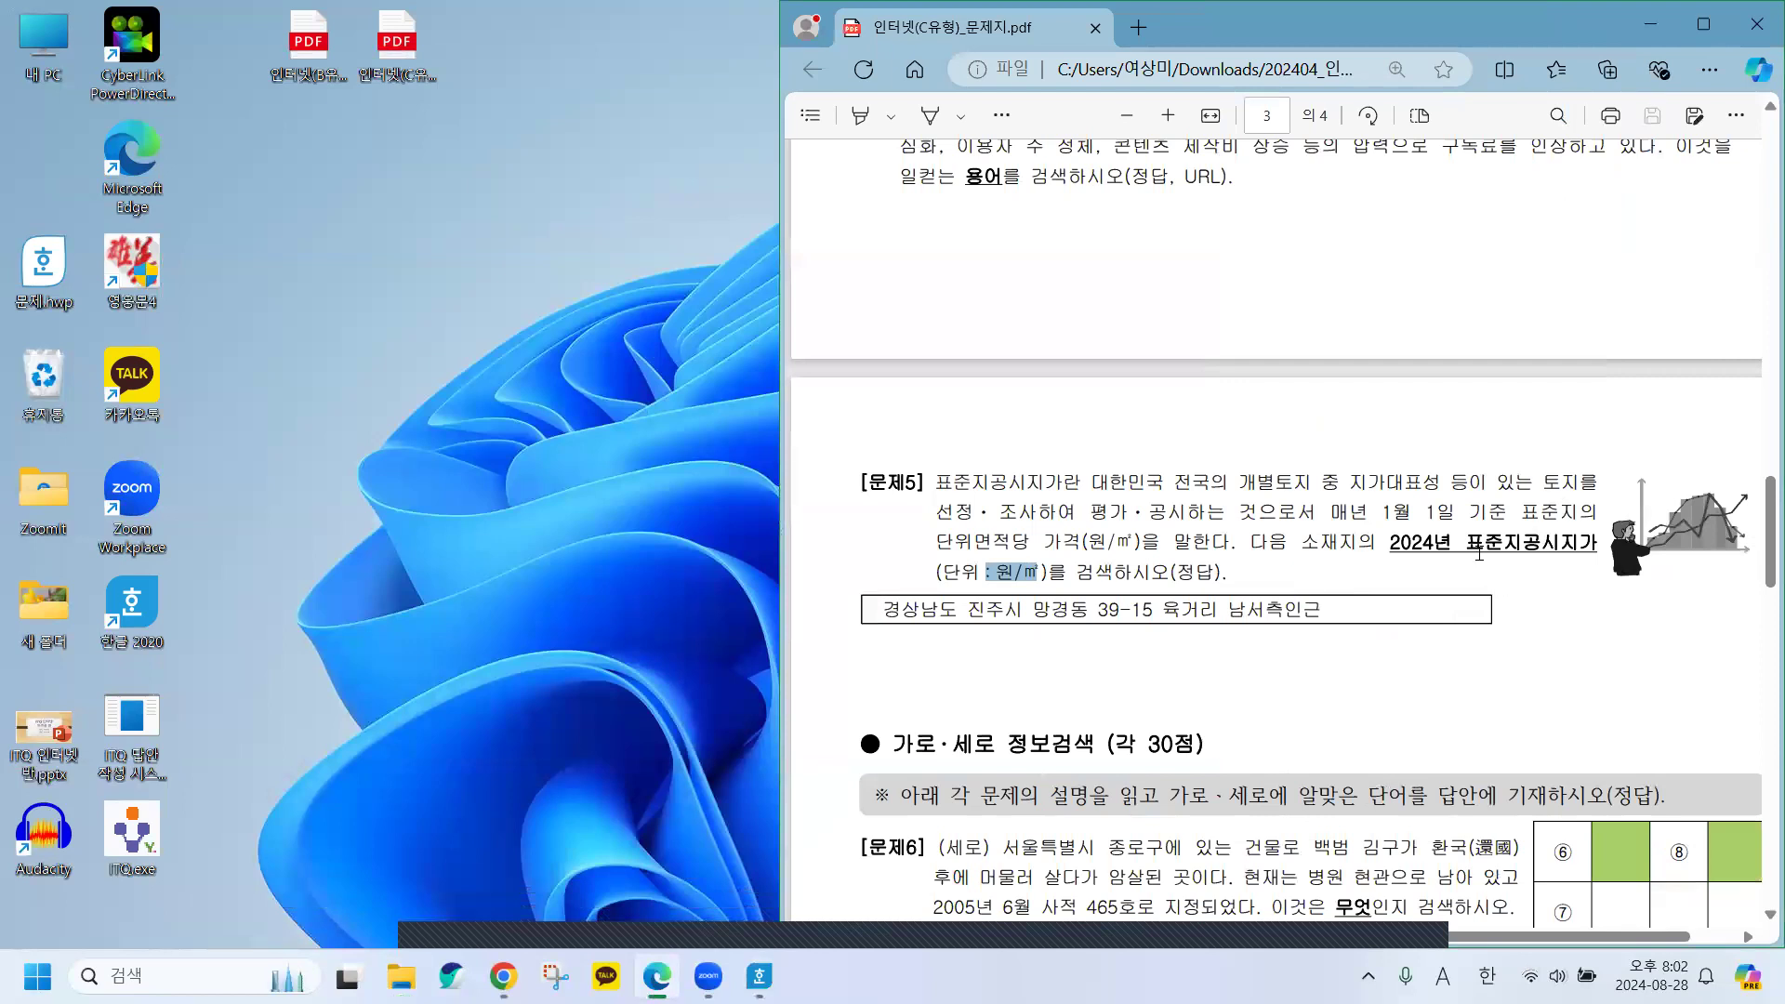
pyautogui.moveTo(1466, 542); pyautogui.dragTo(1597, 542)
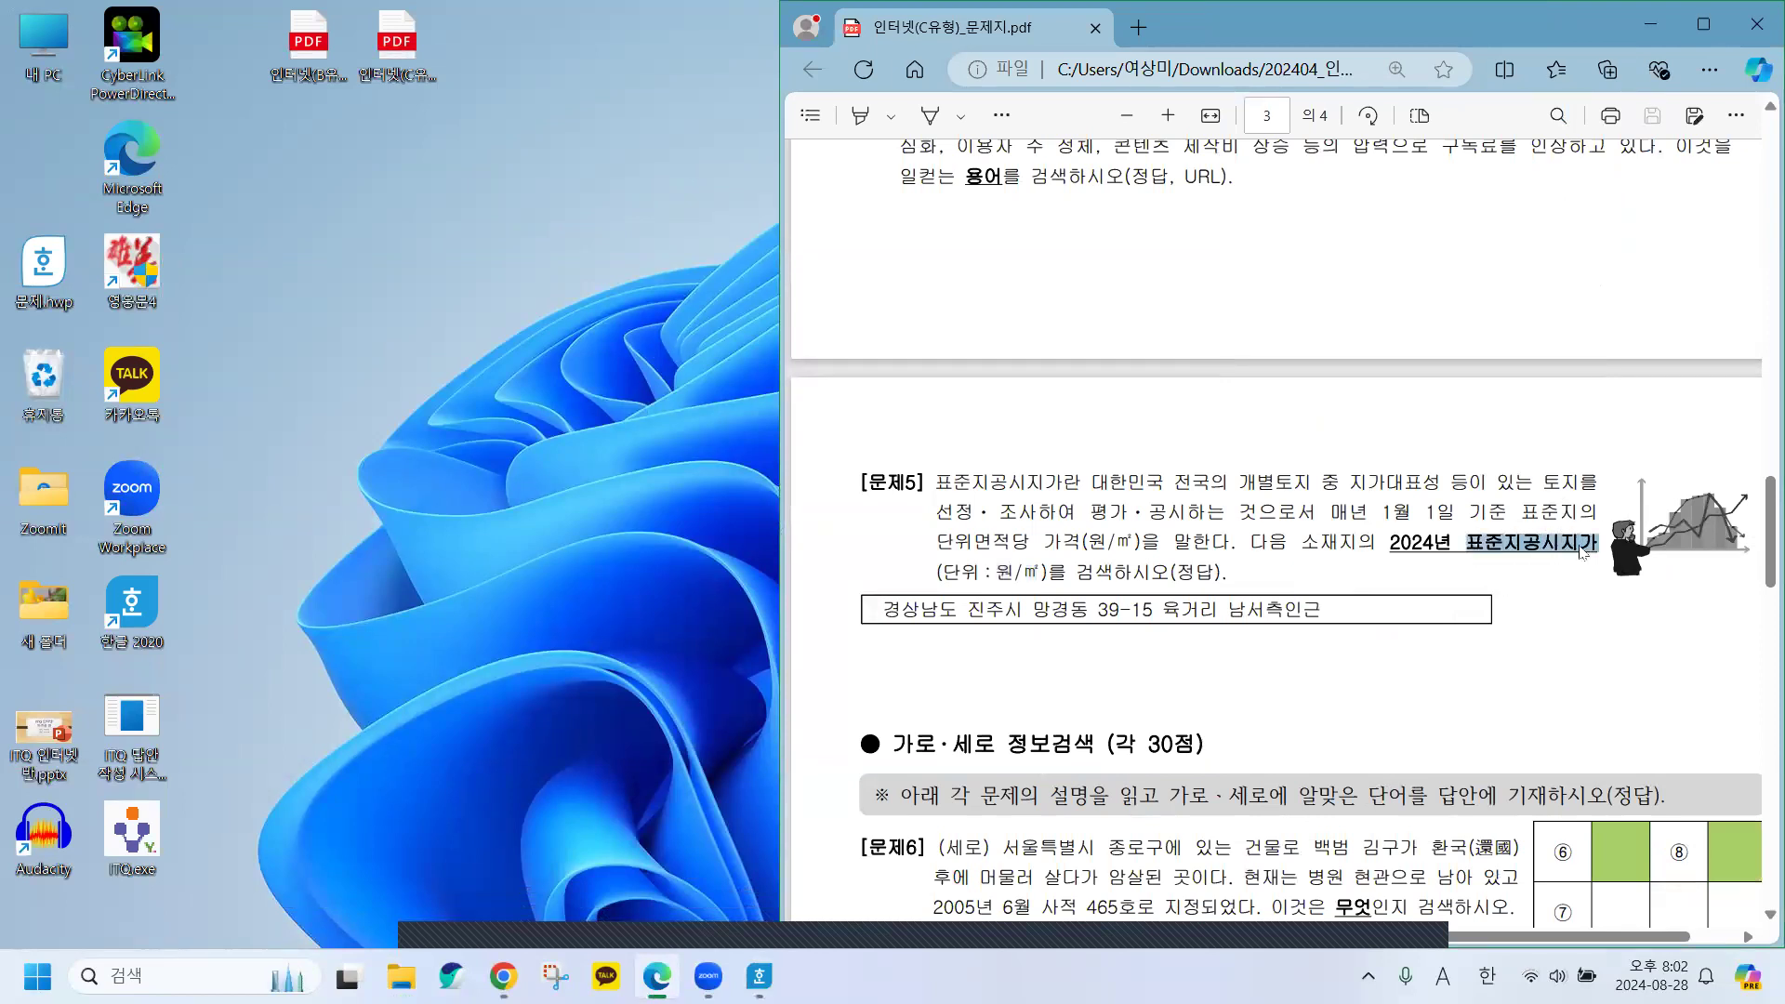
pyautogui.moveTo(883, 609); pyautogui.dragTo(1311, 616)
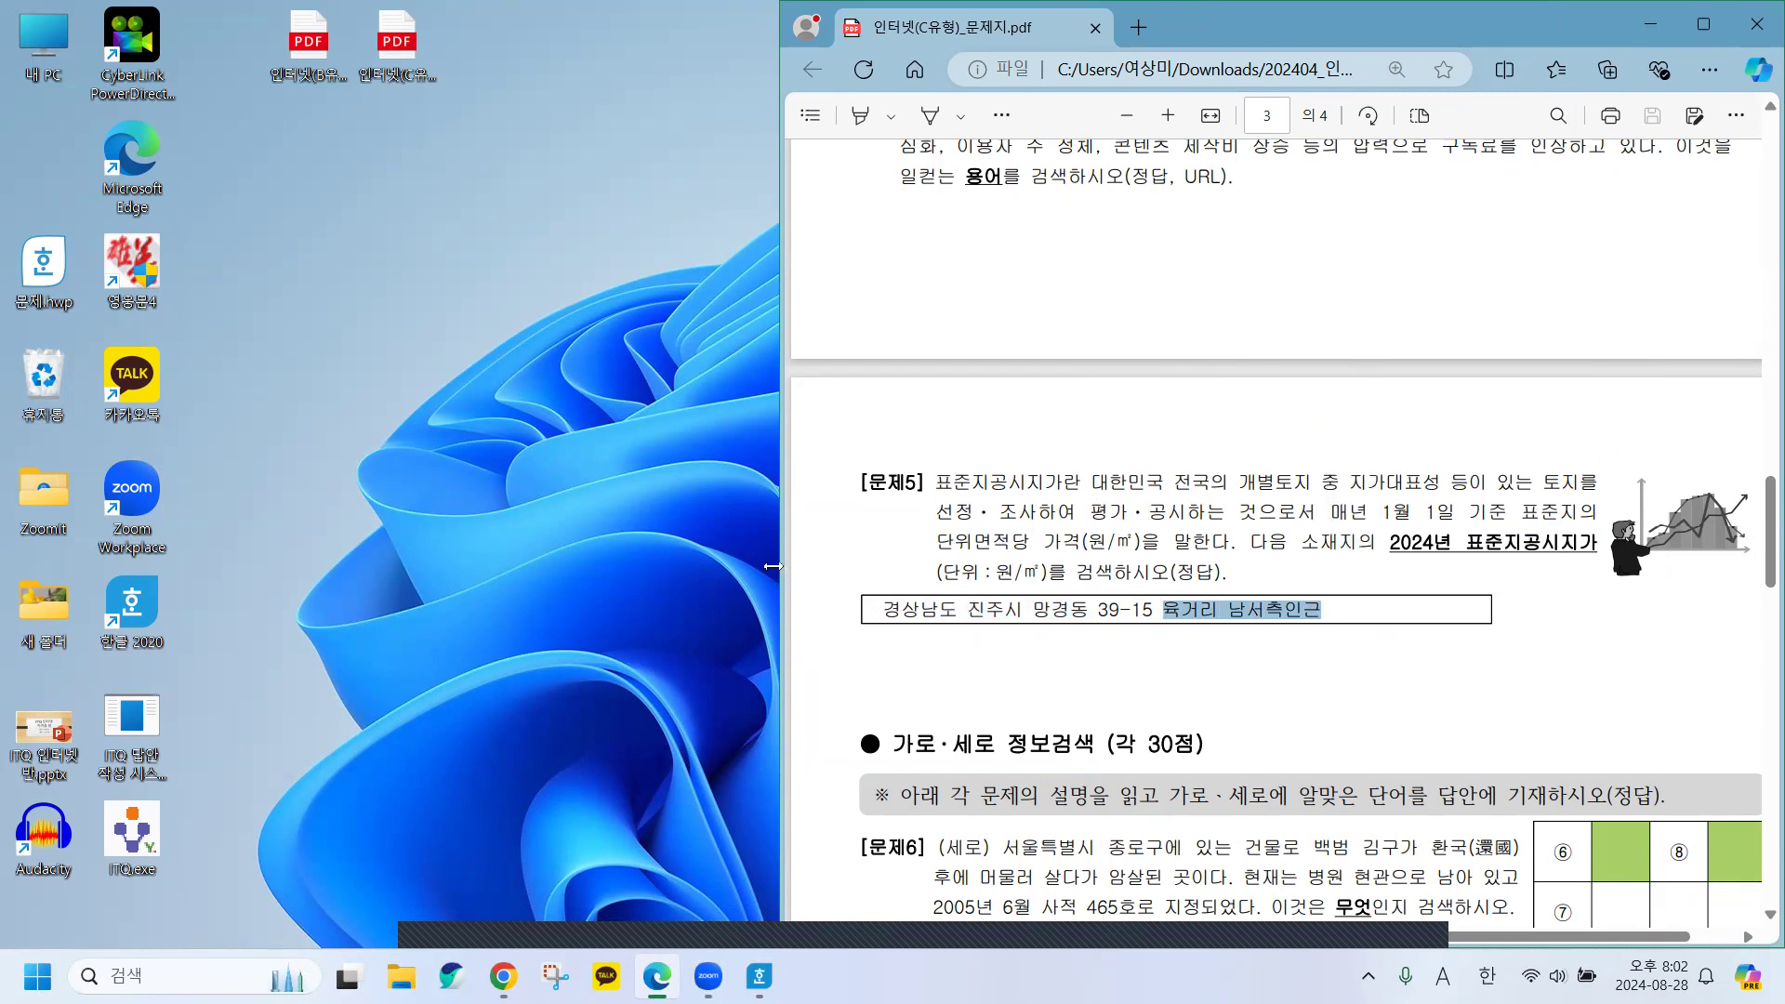
pyautogui.moveTo(773, 567); pyautogui.dragTo(895, 571)
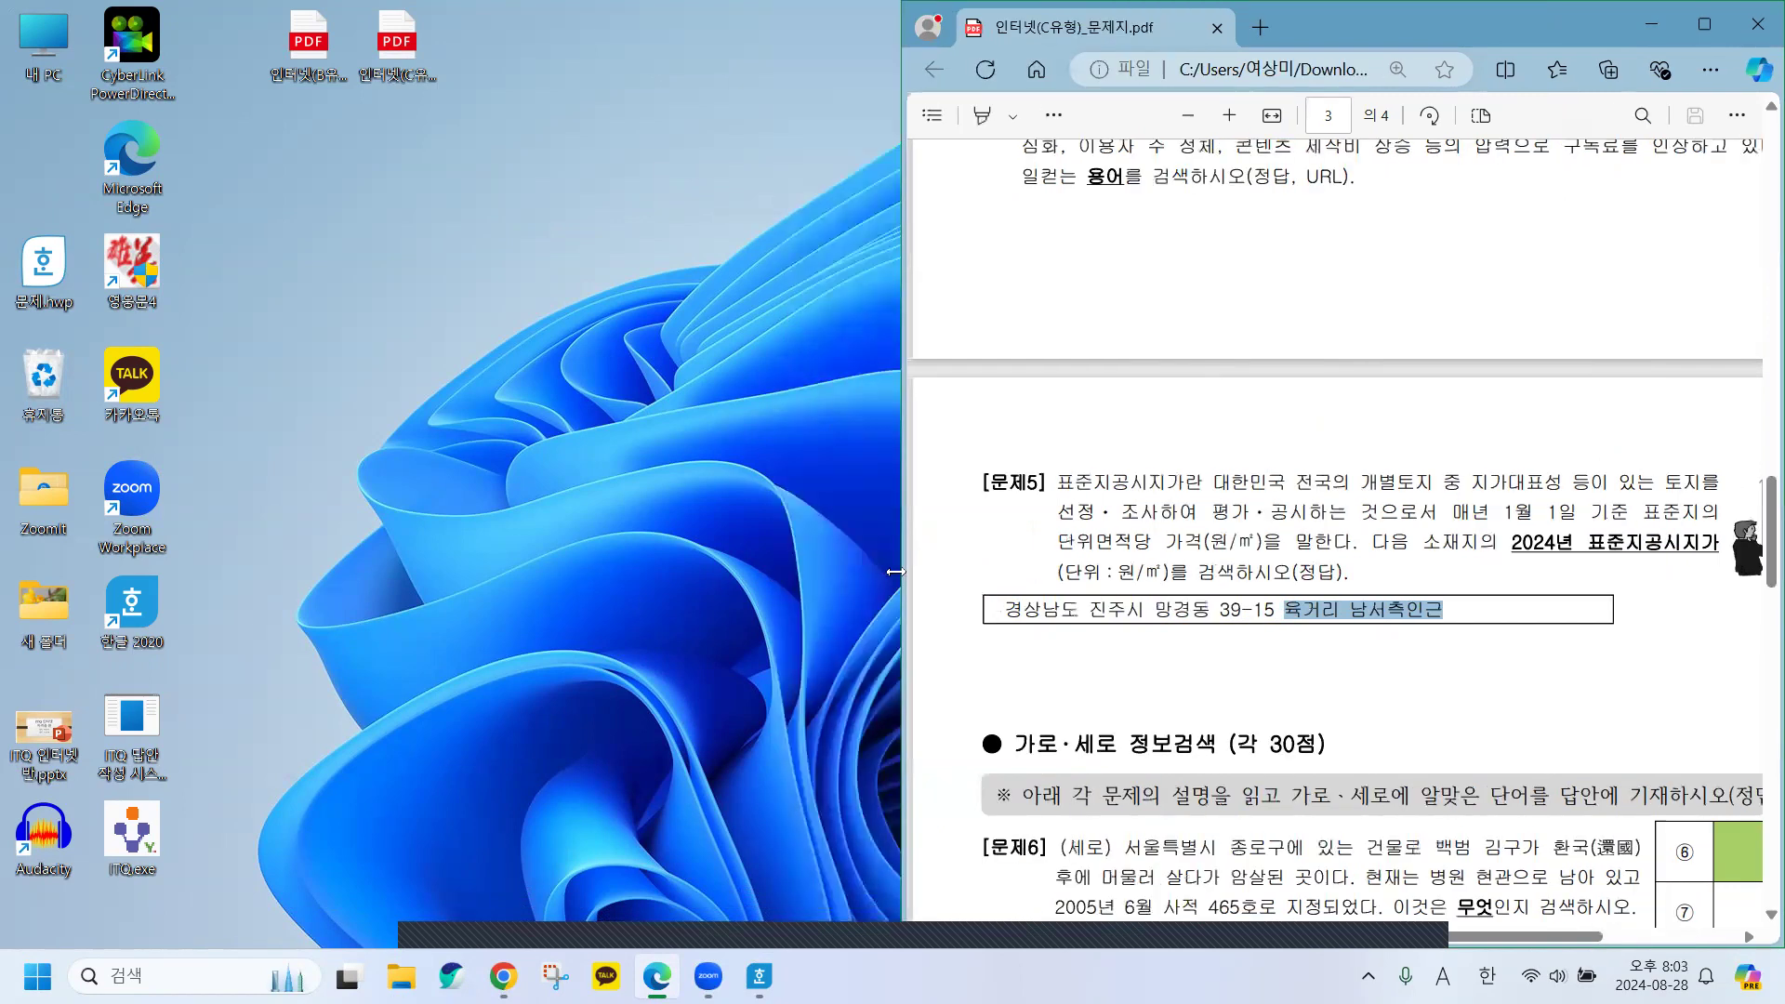
pyautogui.click(53, 266)
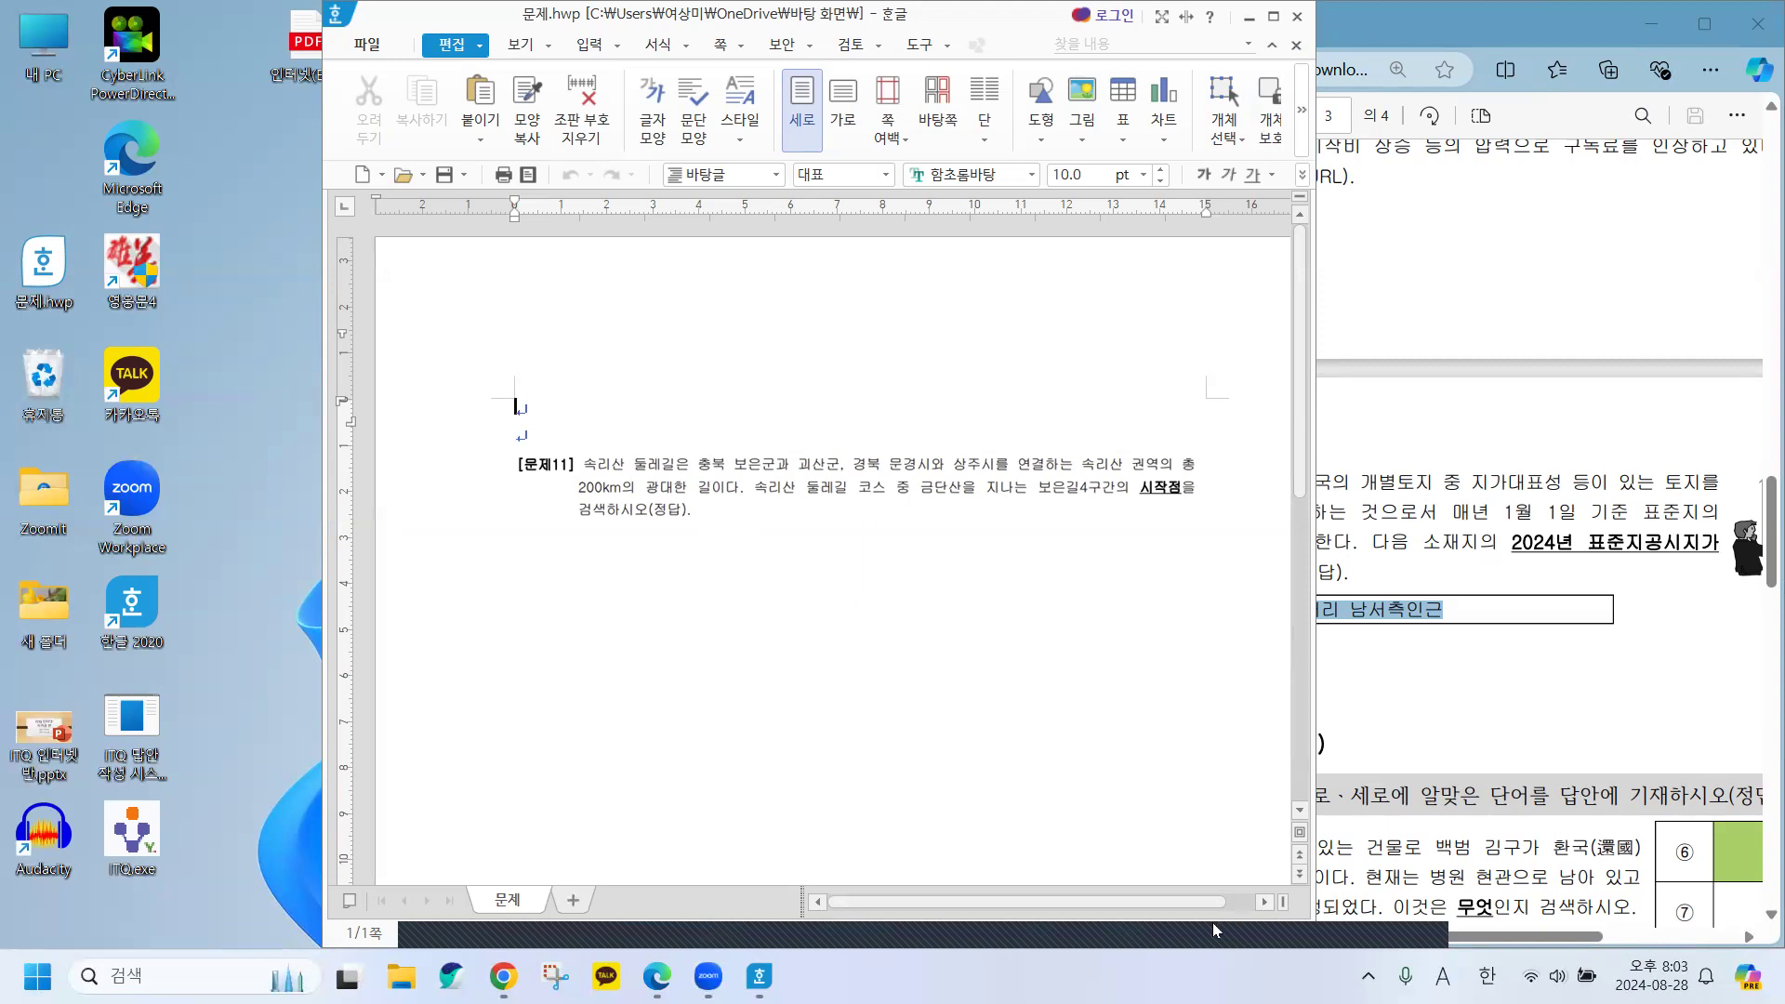
# Zoom 문제.hwp and snap it to the right half of the screen with 문제11 fully visible.
pyautogui.scroll(3, 1199, 937)
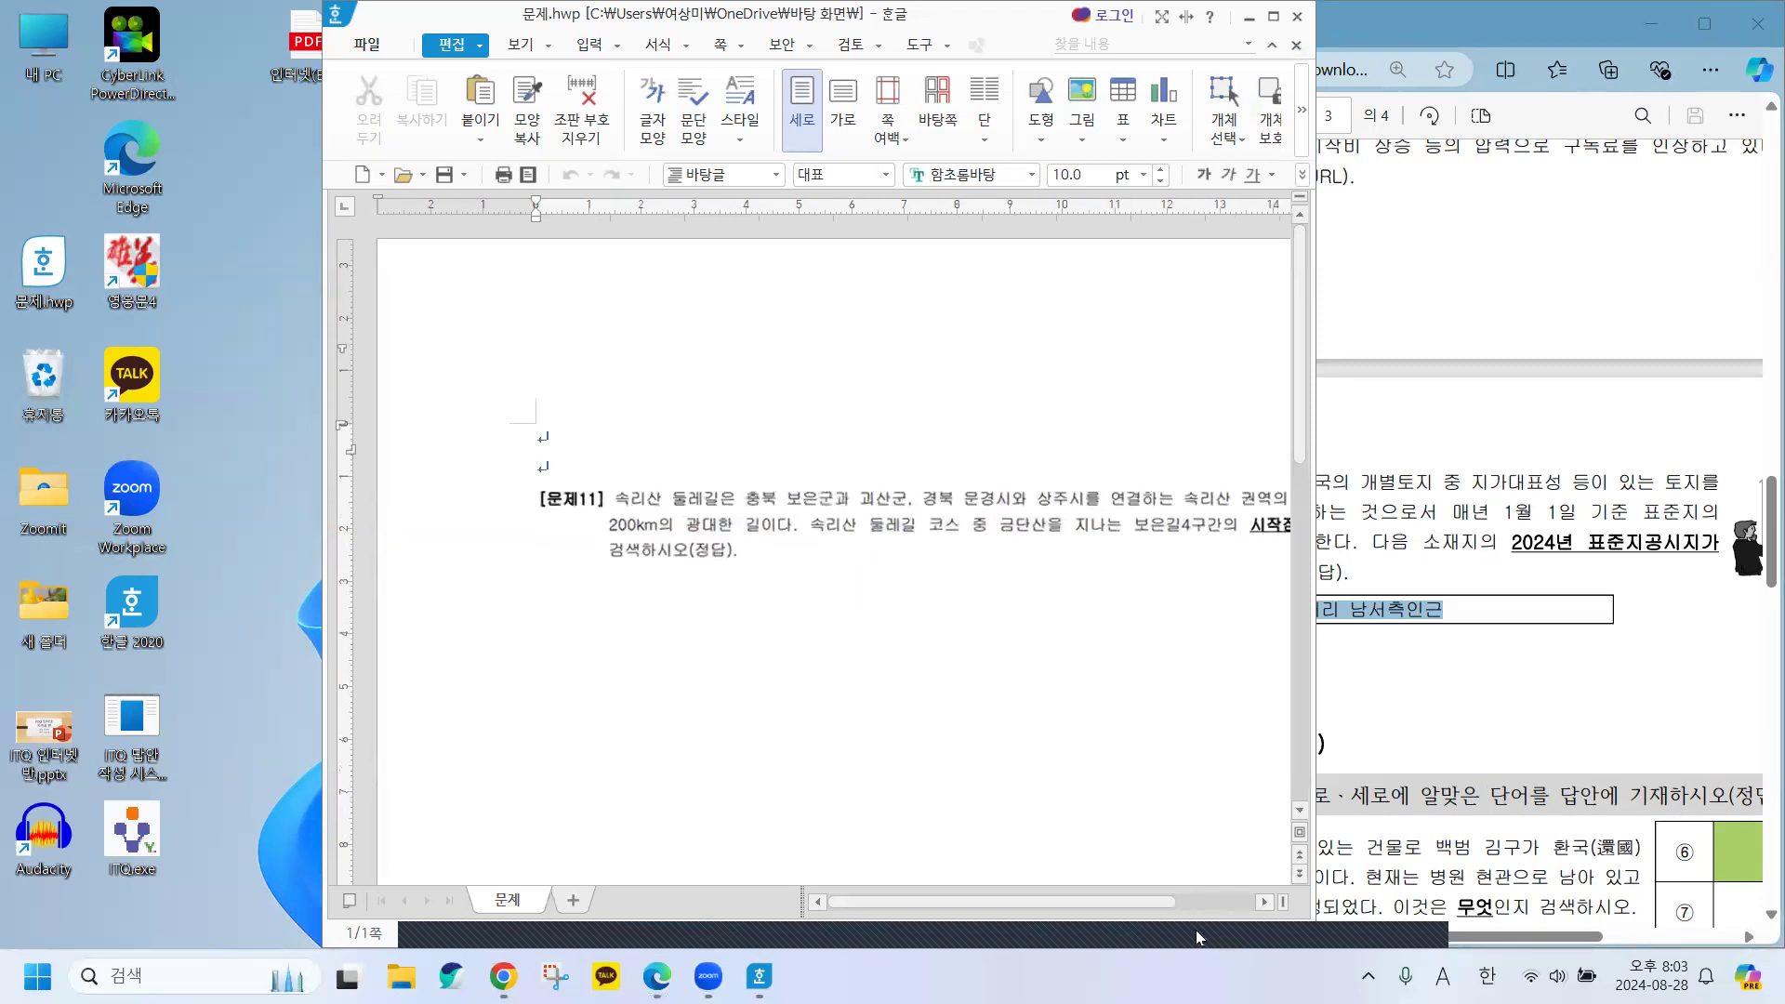
pyautogui.moveTo(864, 900); pyautogui.dragTo(894, 893)
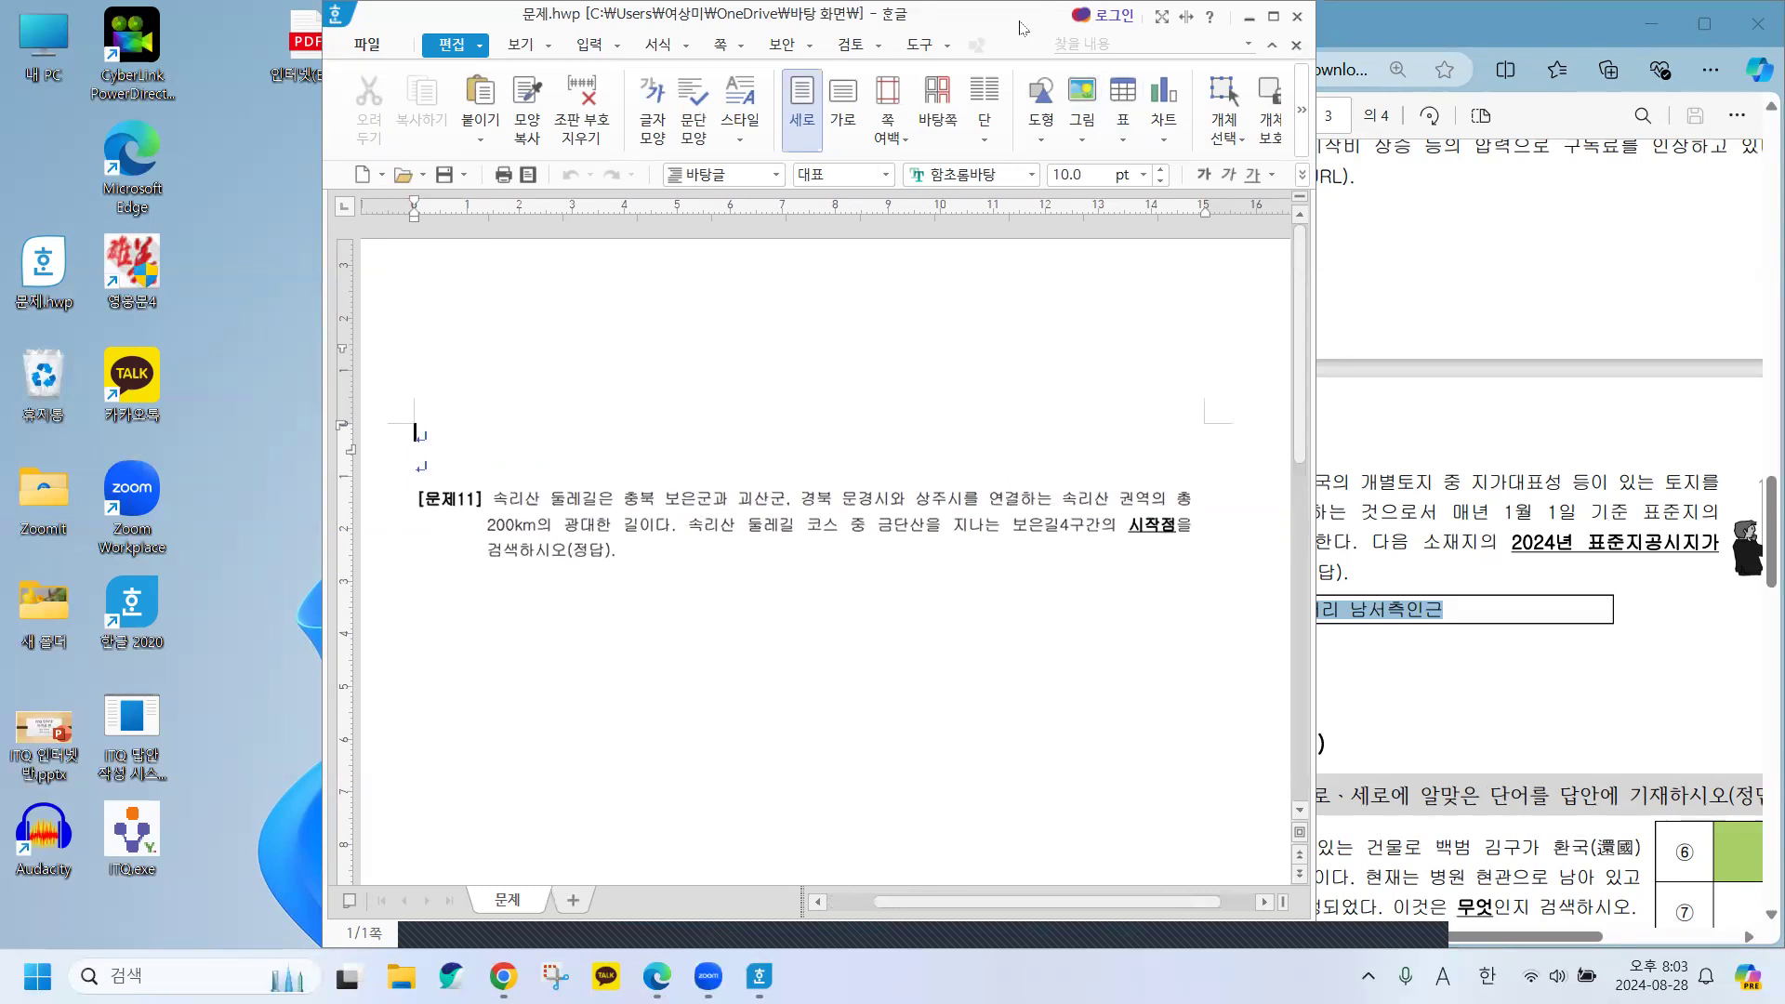
pyautogui.moveTo(1023, 28); pyautogui.dragTo(1020, 113)
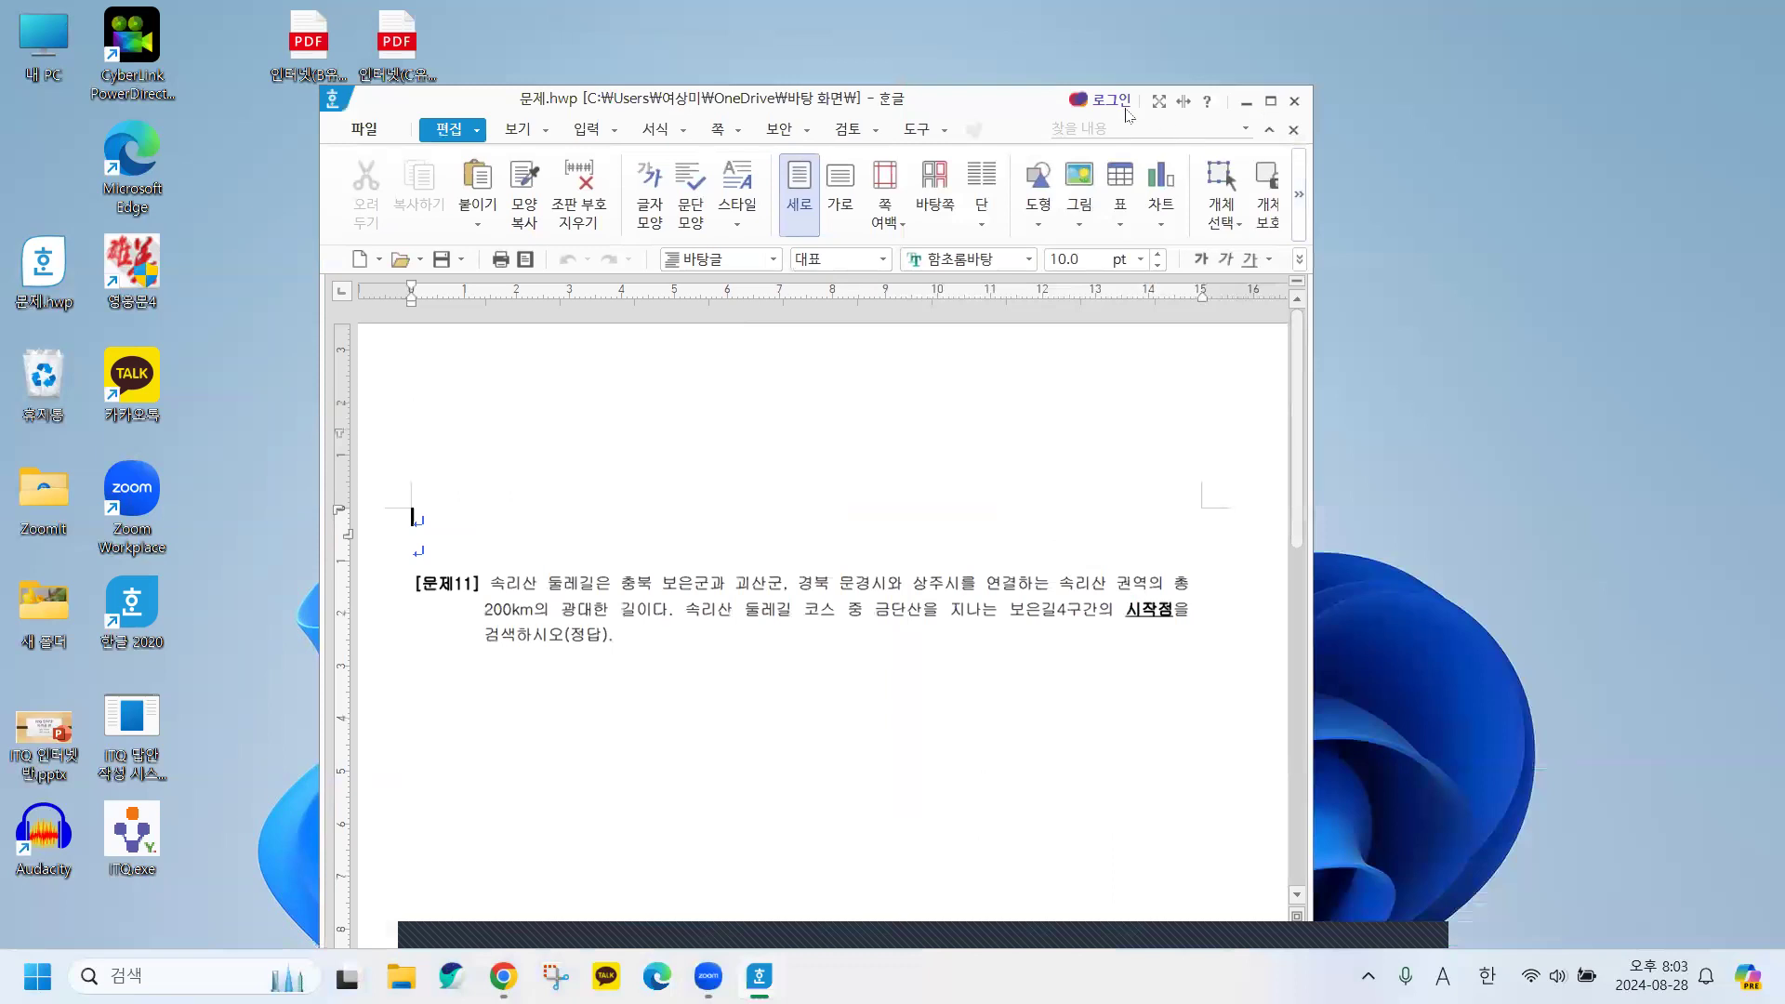
pyautogui.press('super+Right')
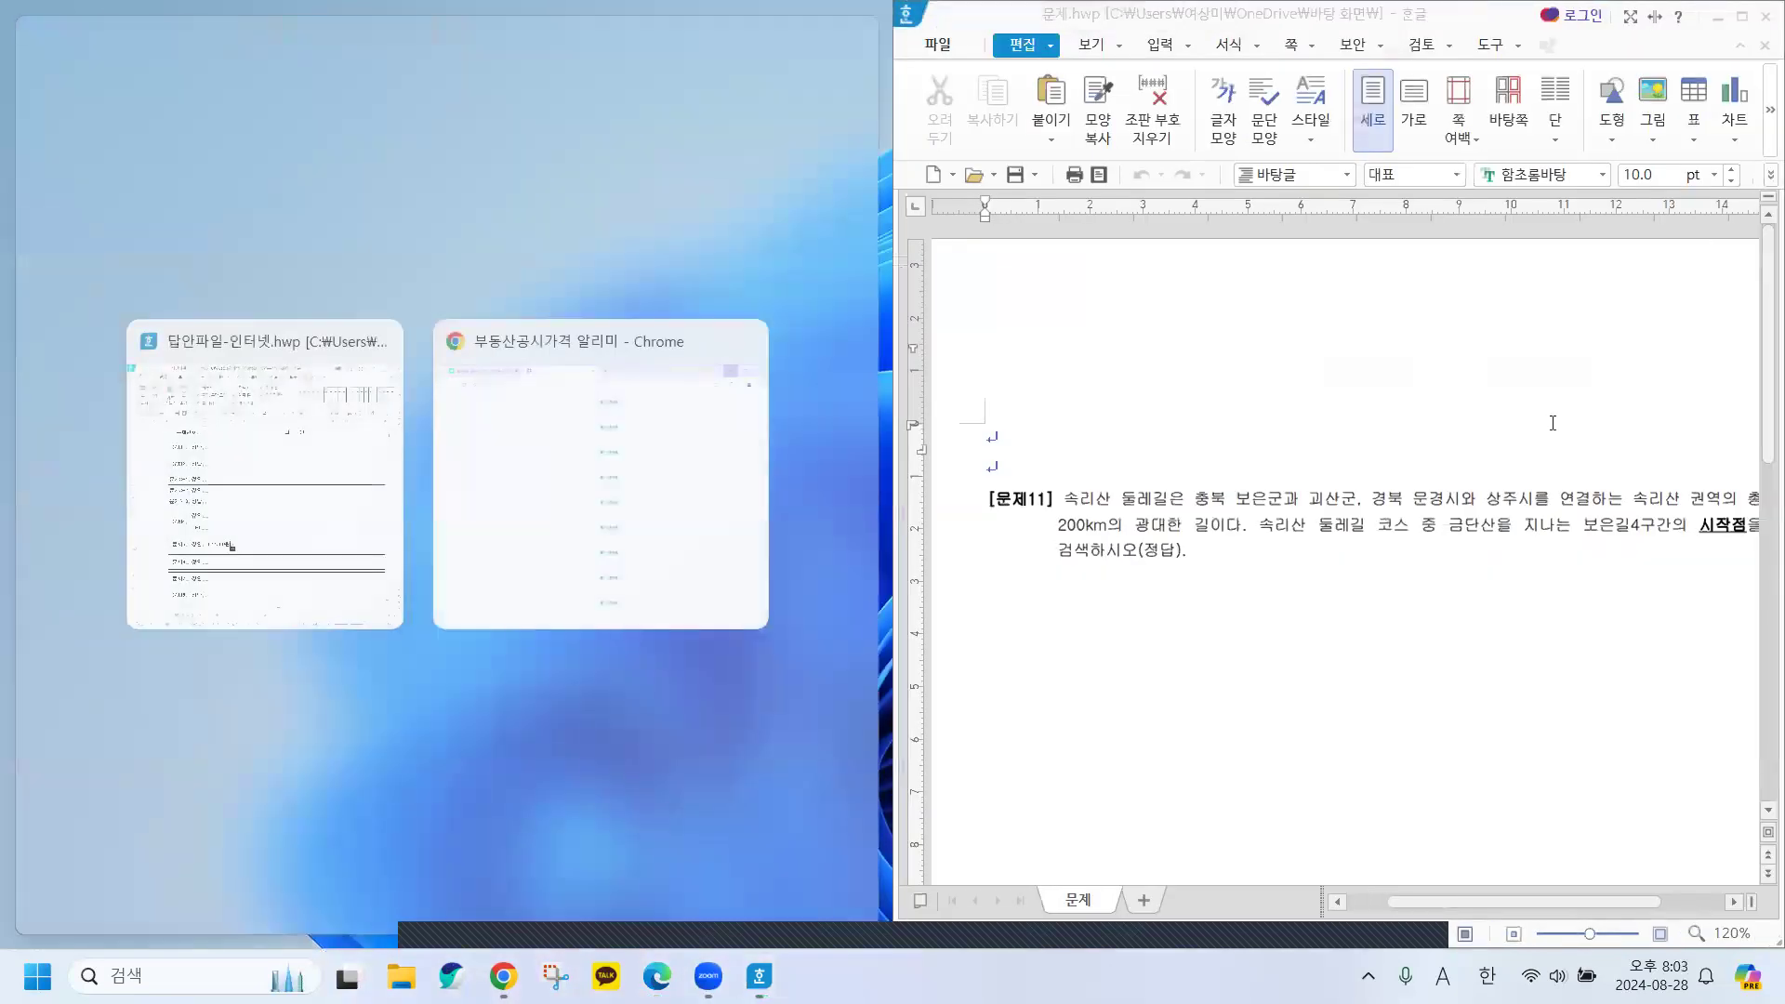
pyautogui.moveTo(1496, 903); pyautogui.dragTo(1512, 911)
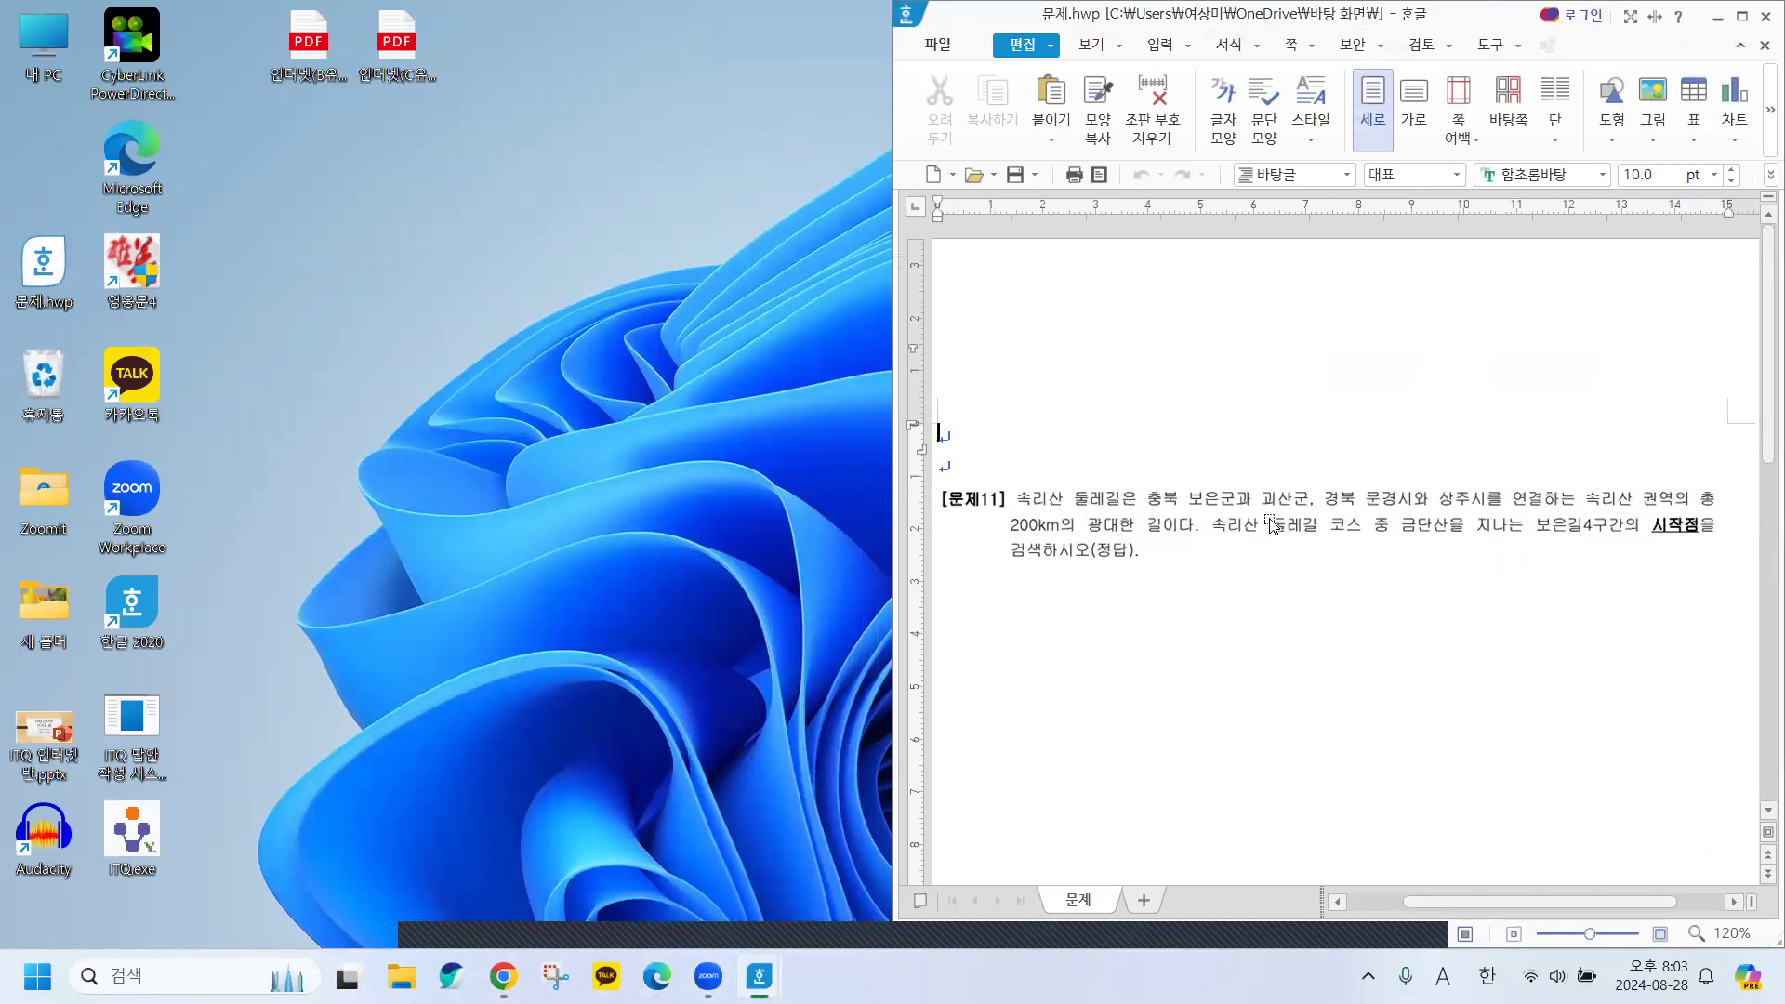
pyautogui.write('가')
# Close the land price page, search Naver for 속리산 둘레길, and open songnisangil.com in a new tab.
pyautogui.click(503, 976)
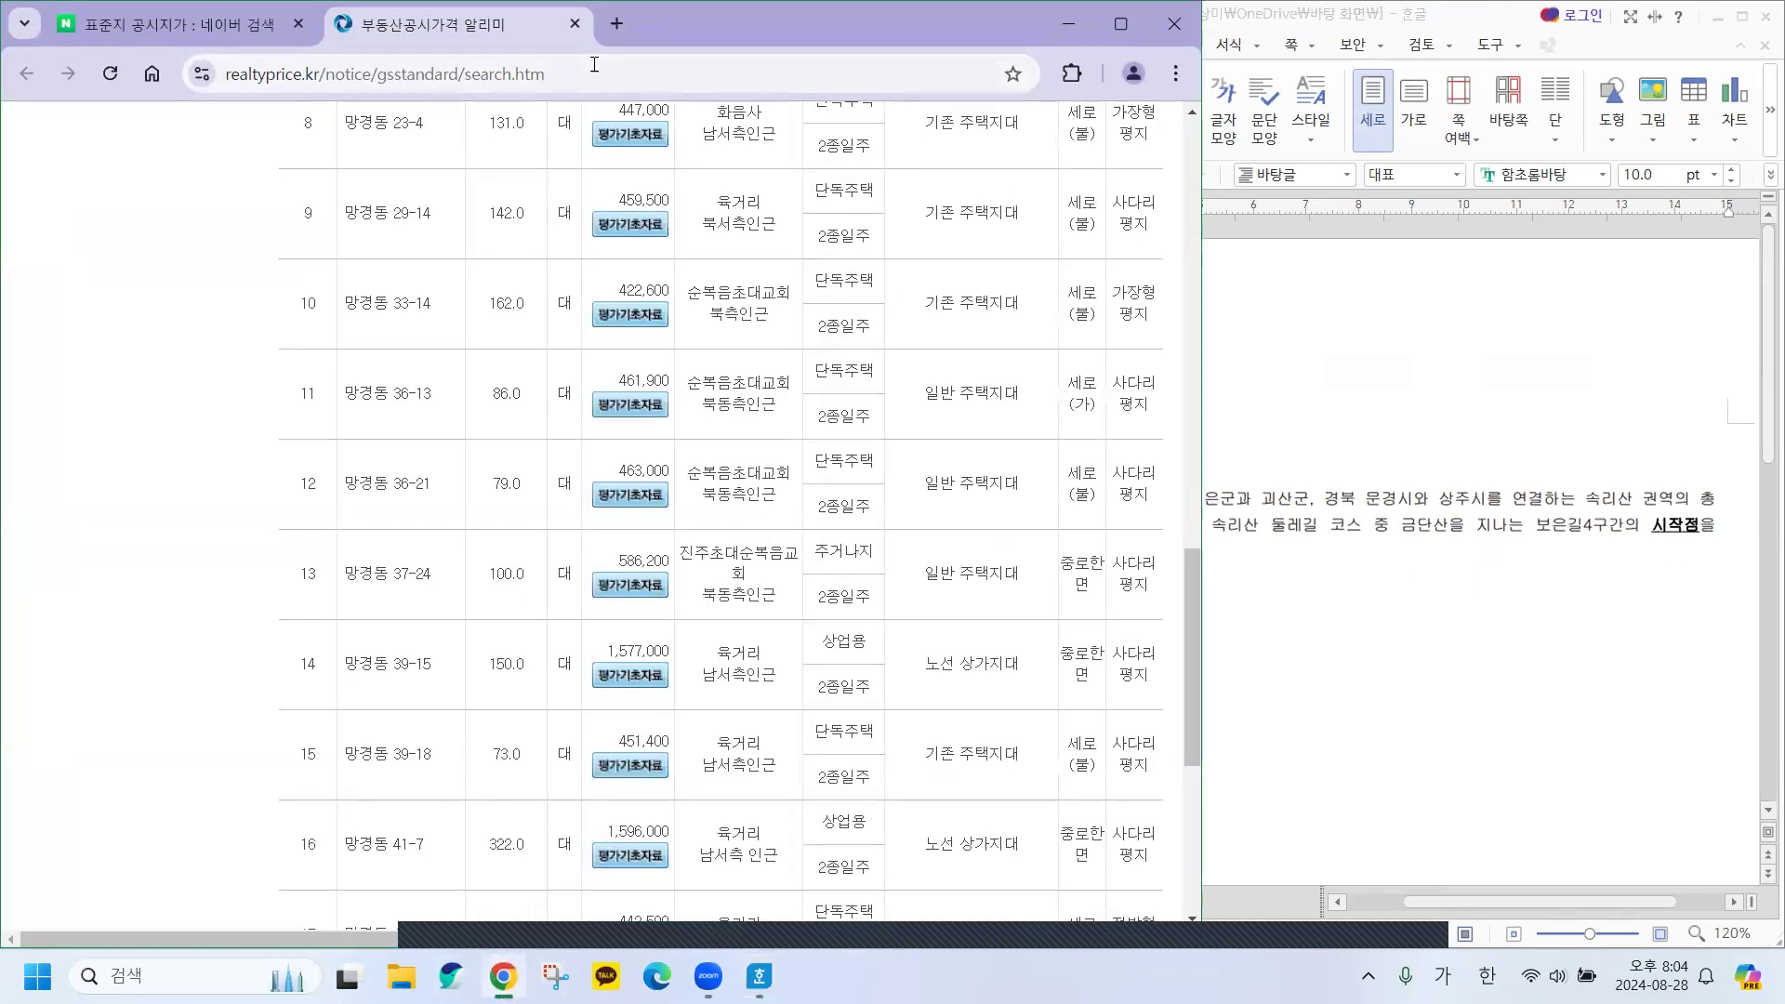
pyautogui.click(576, 24)
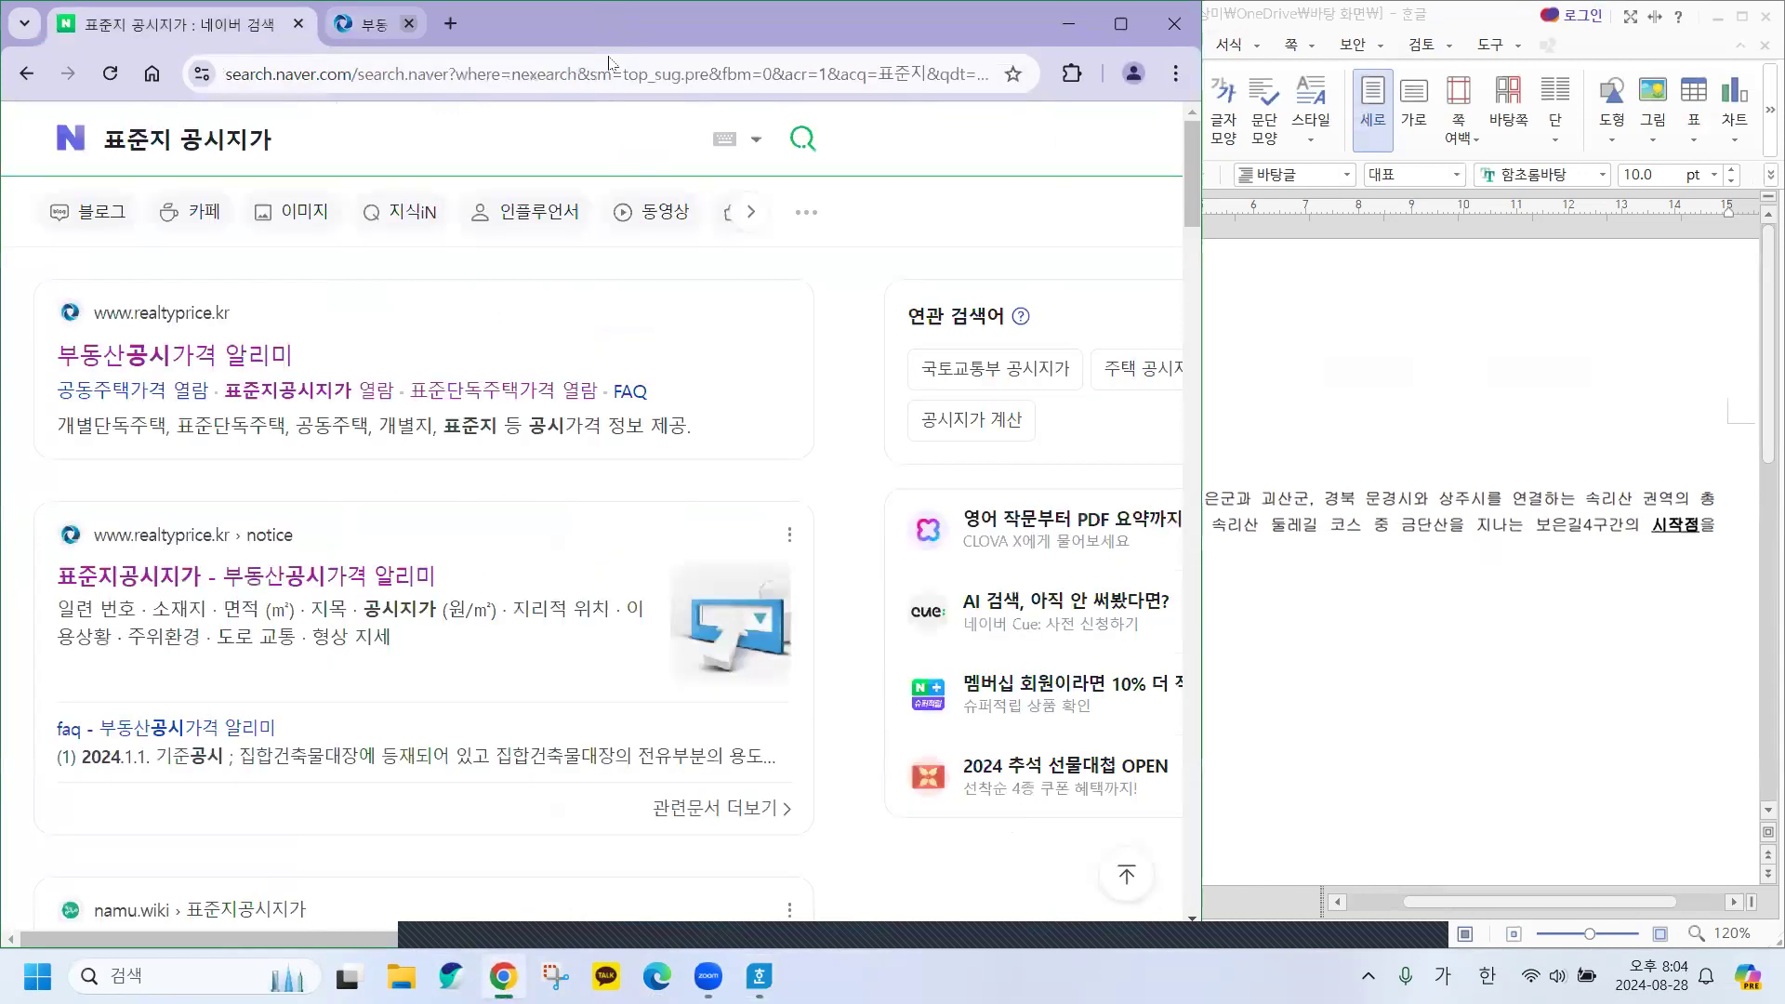
pyautogui.click(72, 141)
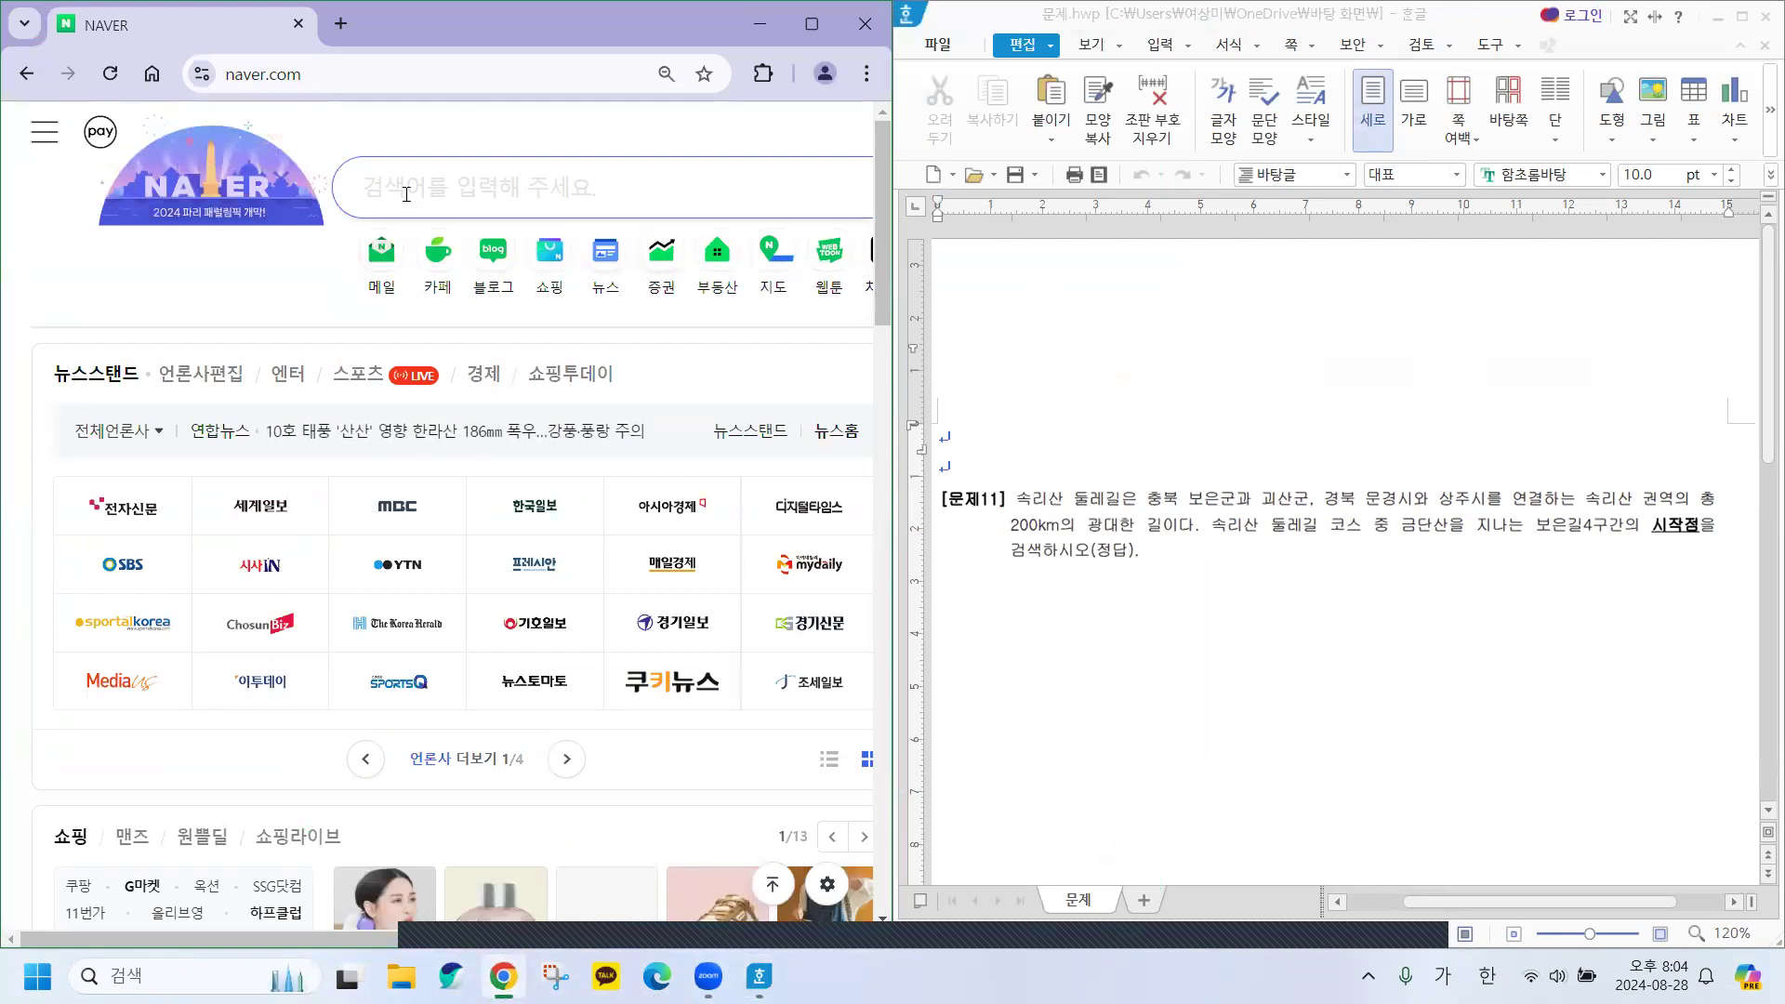
pyautogui.write('속')
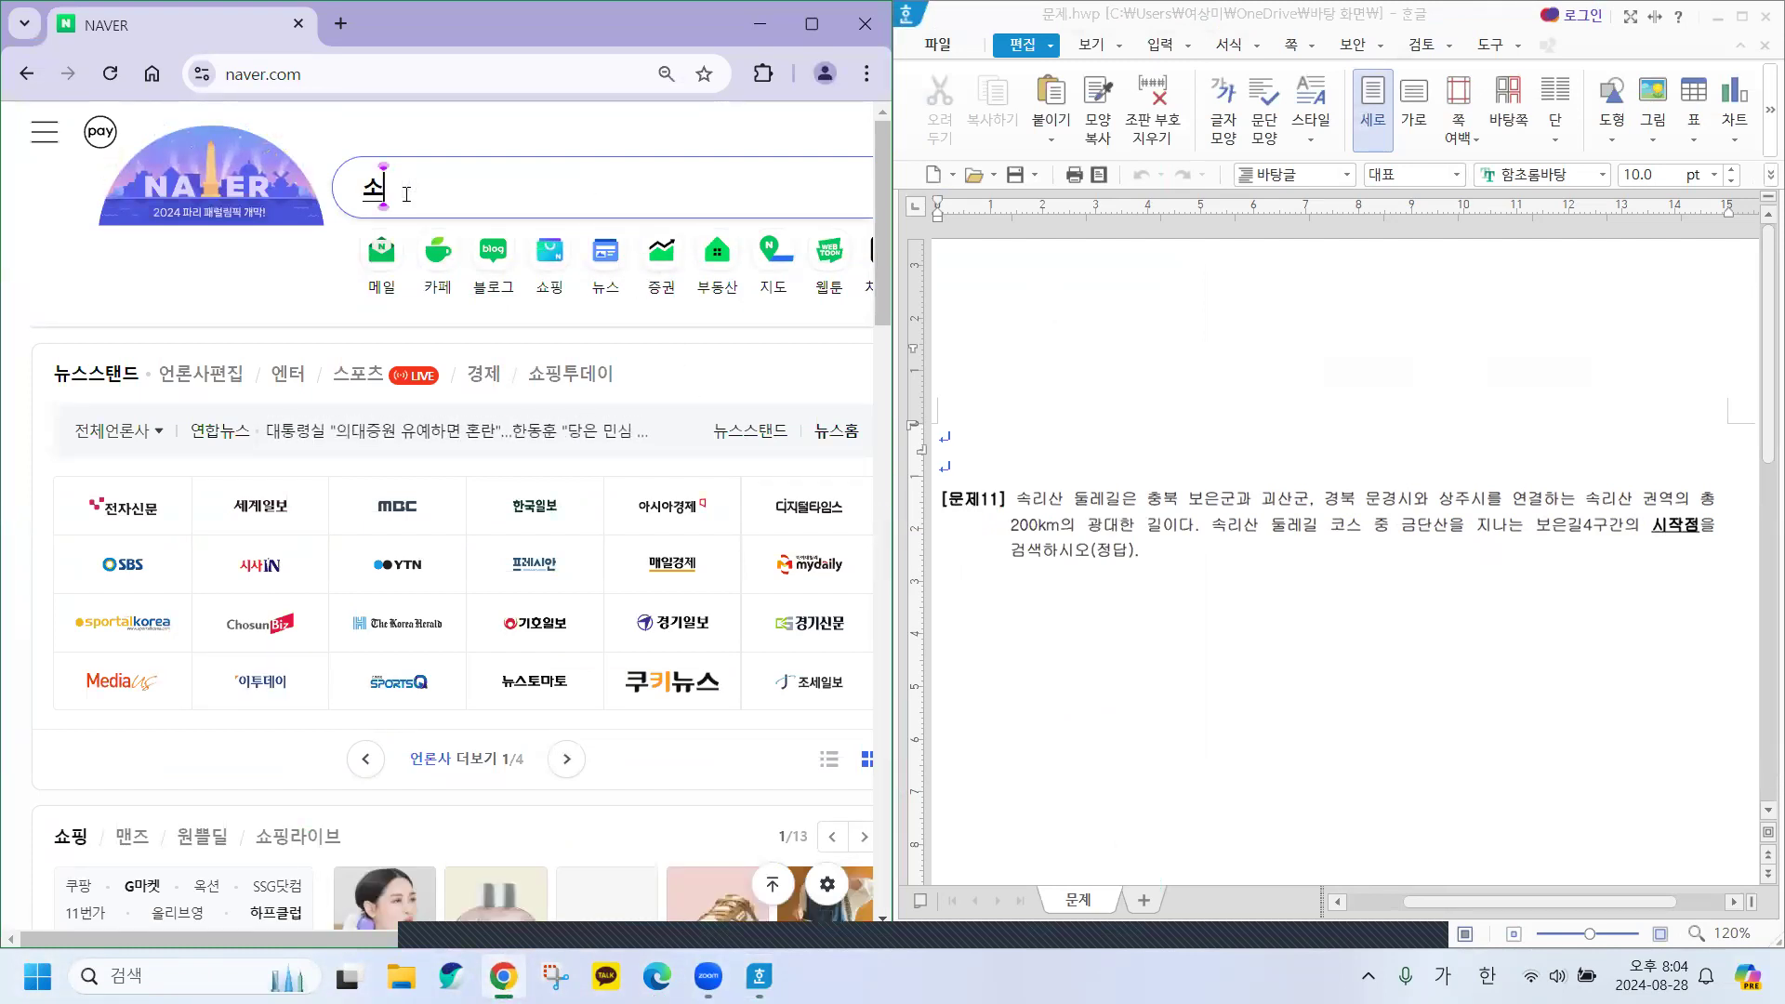
pyautogui.write('리산')
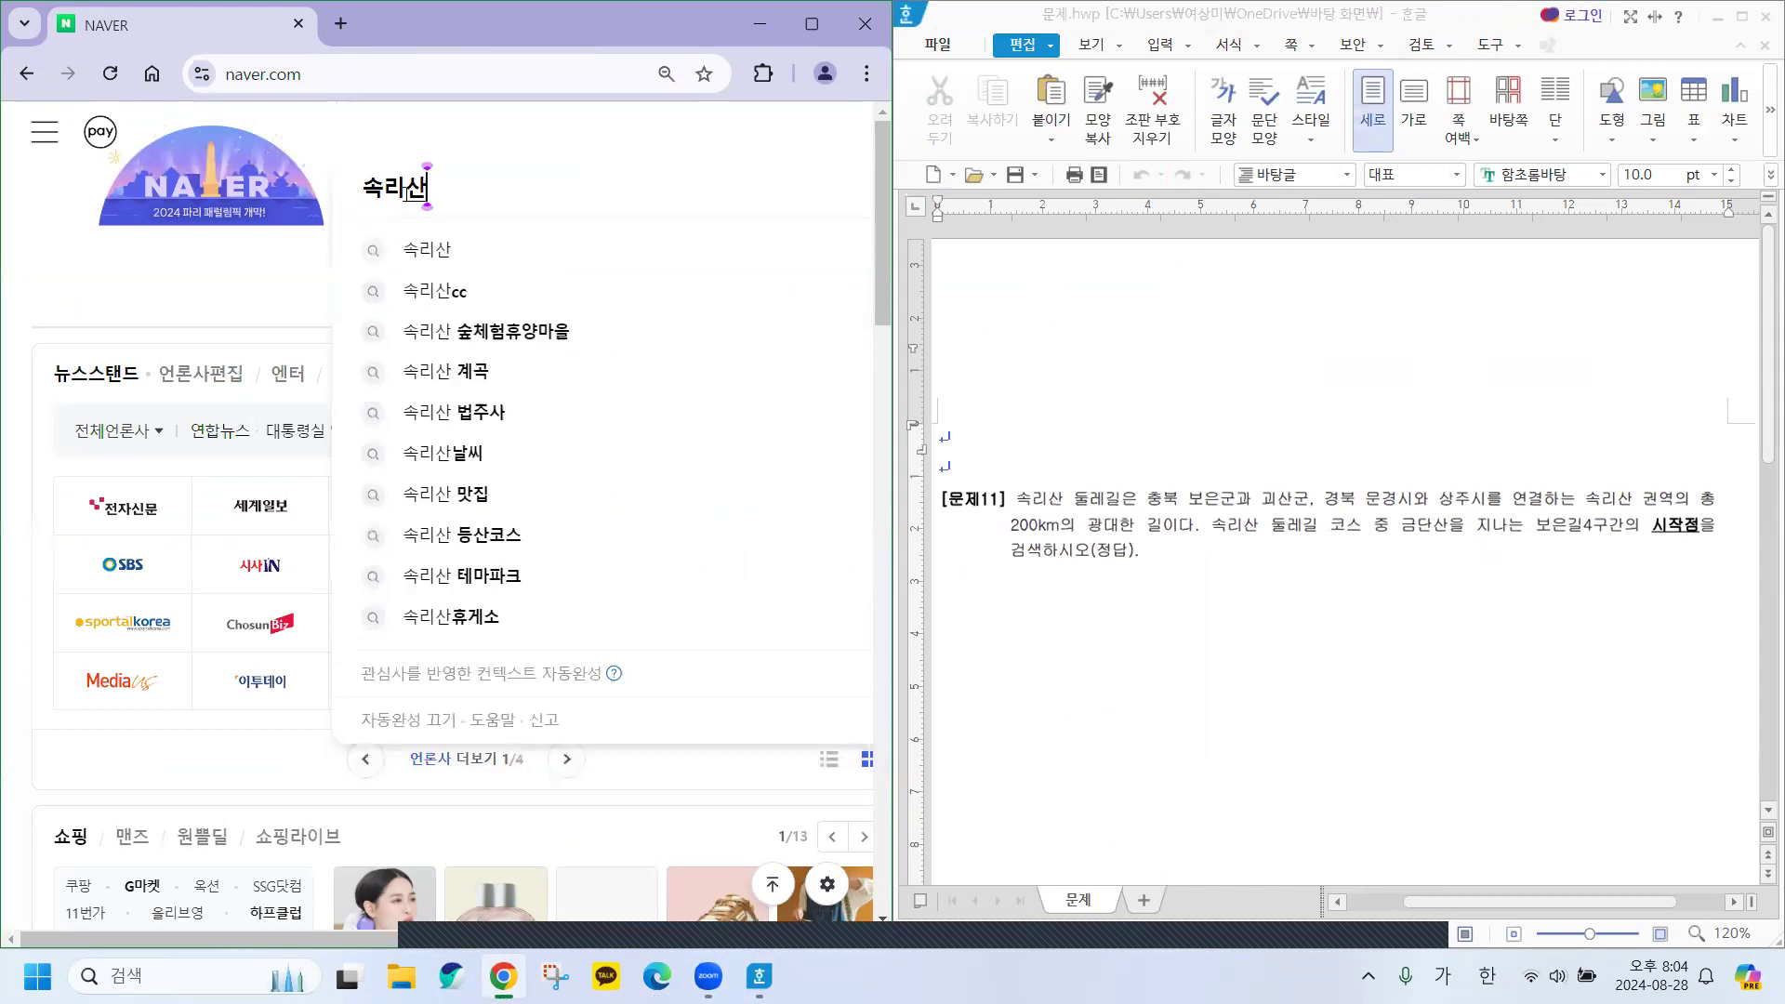
pyautogui.write(' 둘레')
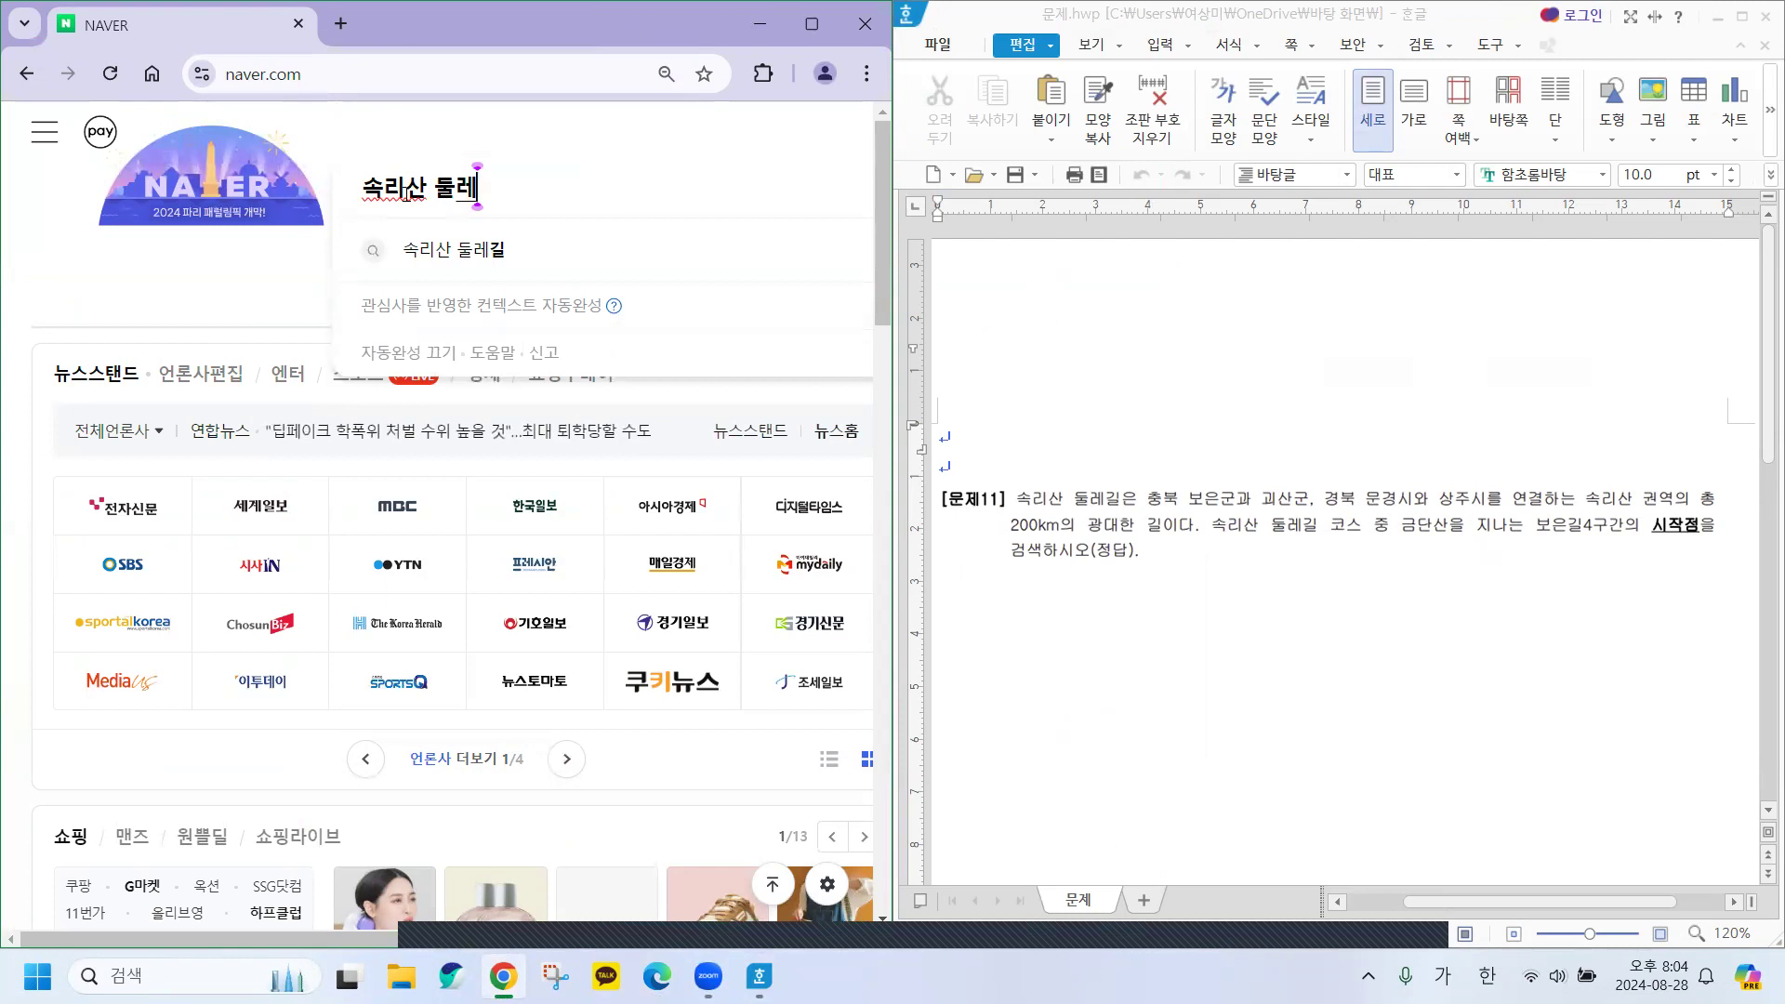
pyautogui.click(478, 259)
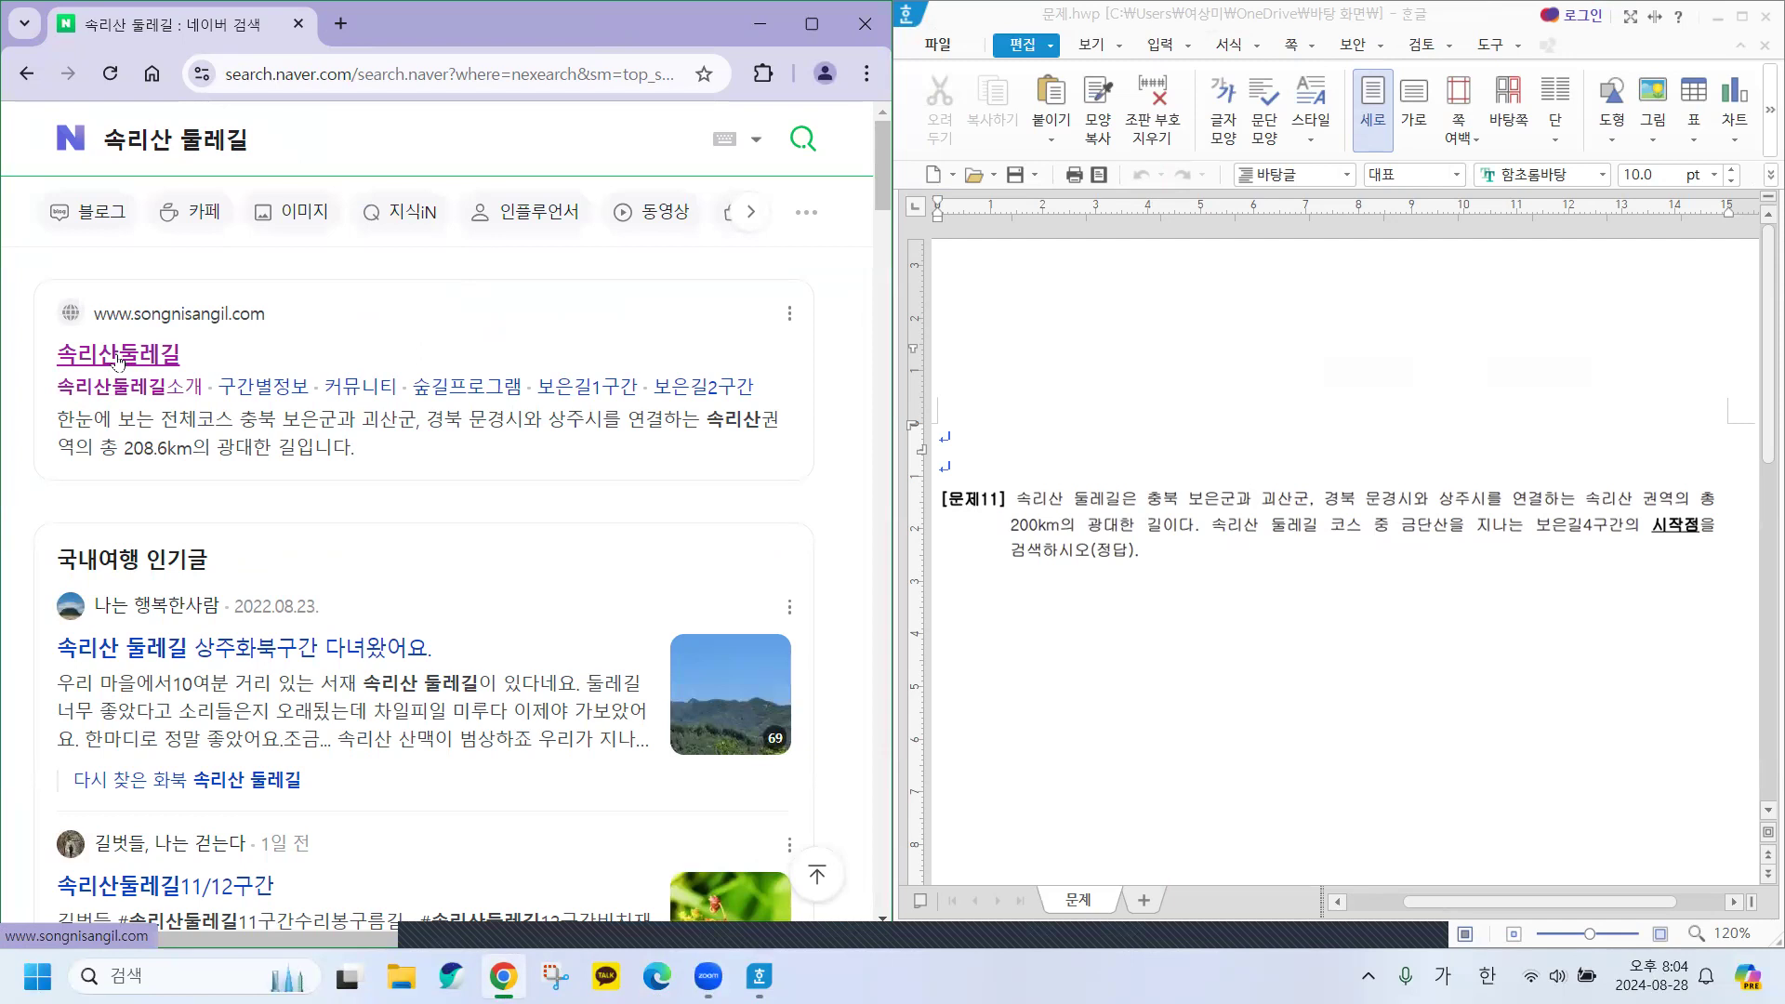
pyautogui.click(115, 356)
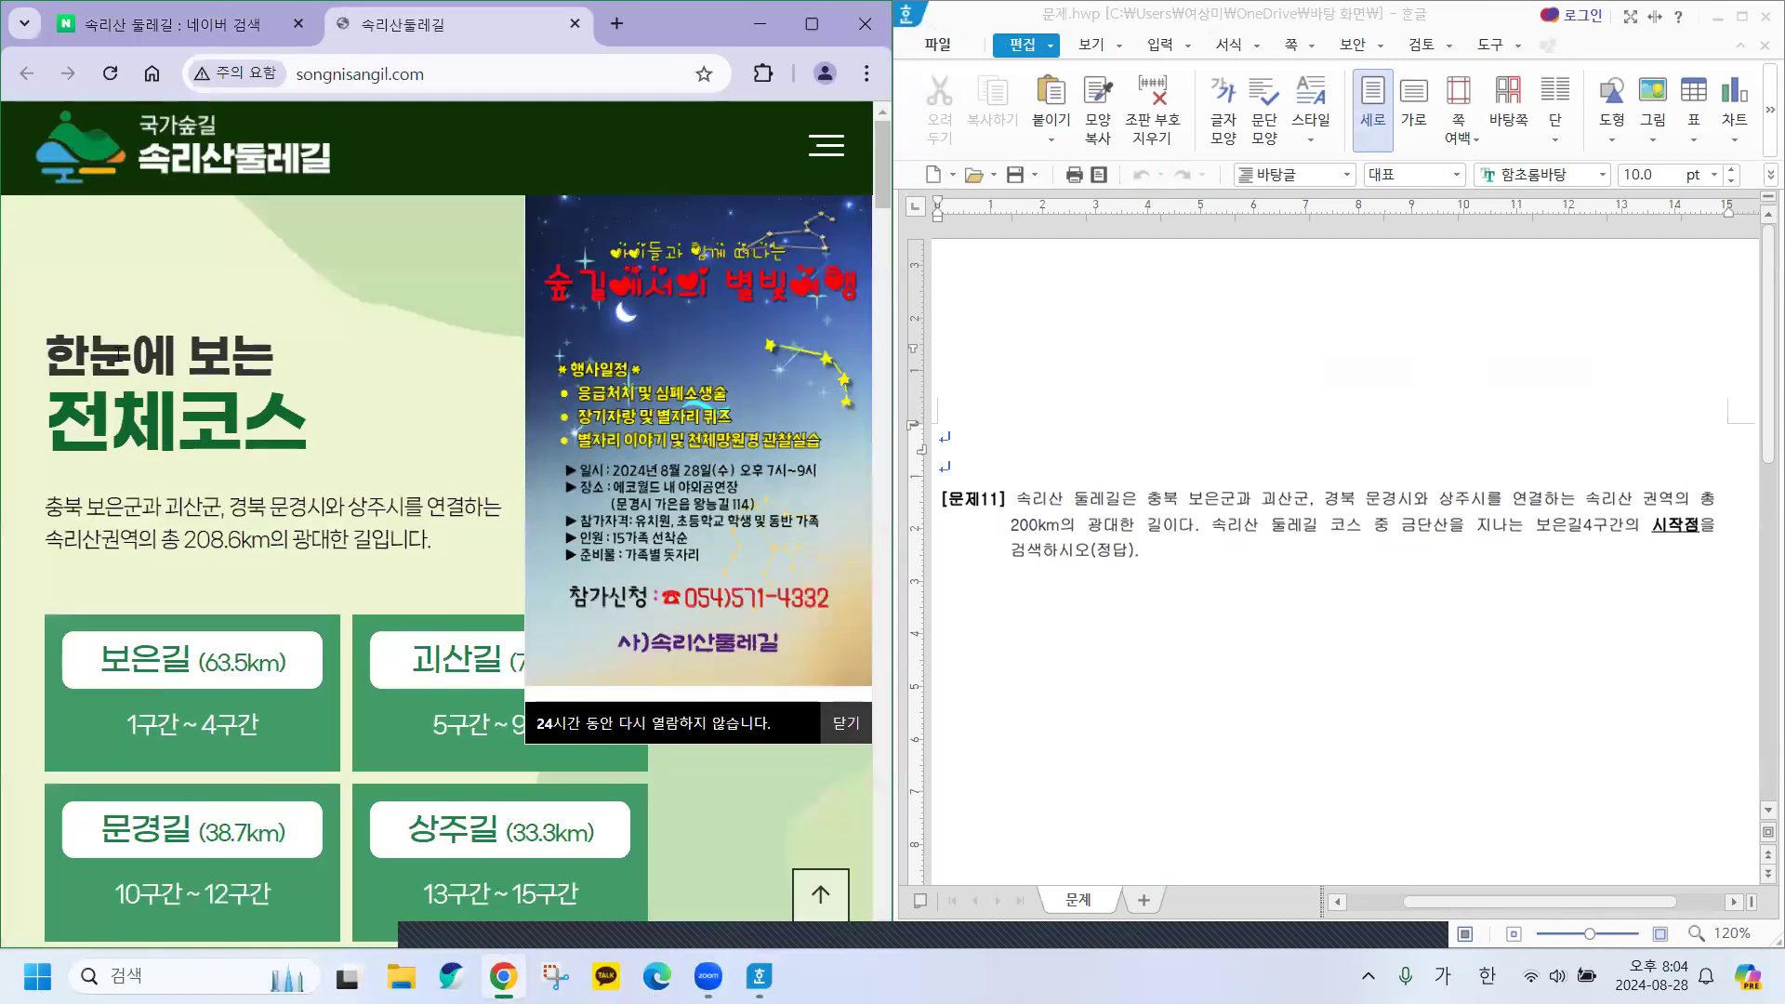
# Dismiss the site's event notice, maximize Chrome, and look through the navigation menu.
pyautogui.click(834, 725)
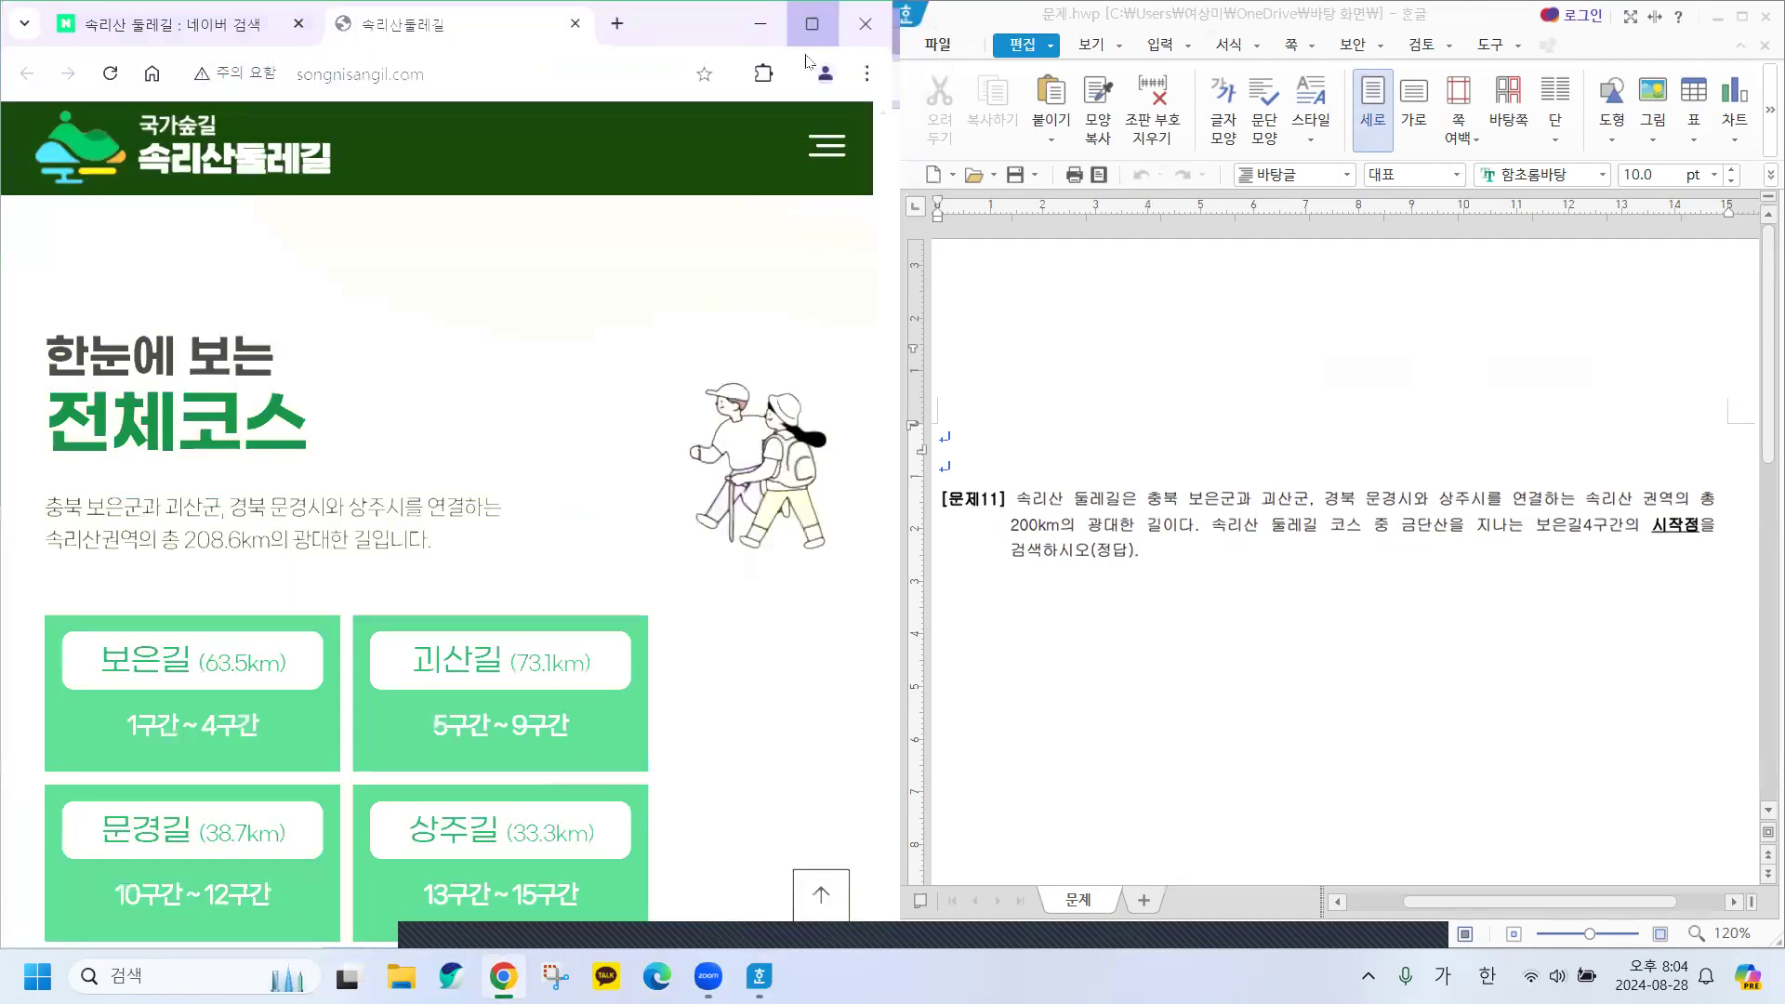
pyautogui.click(805, 32)
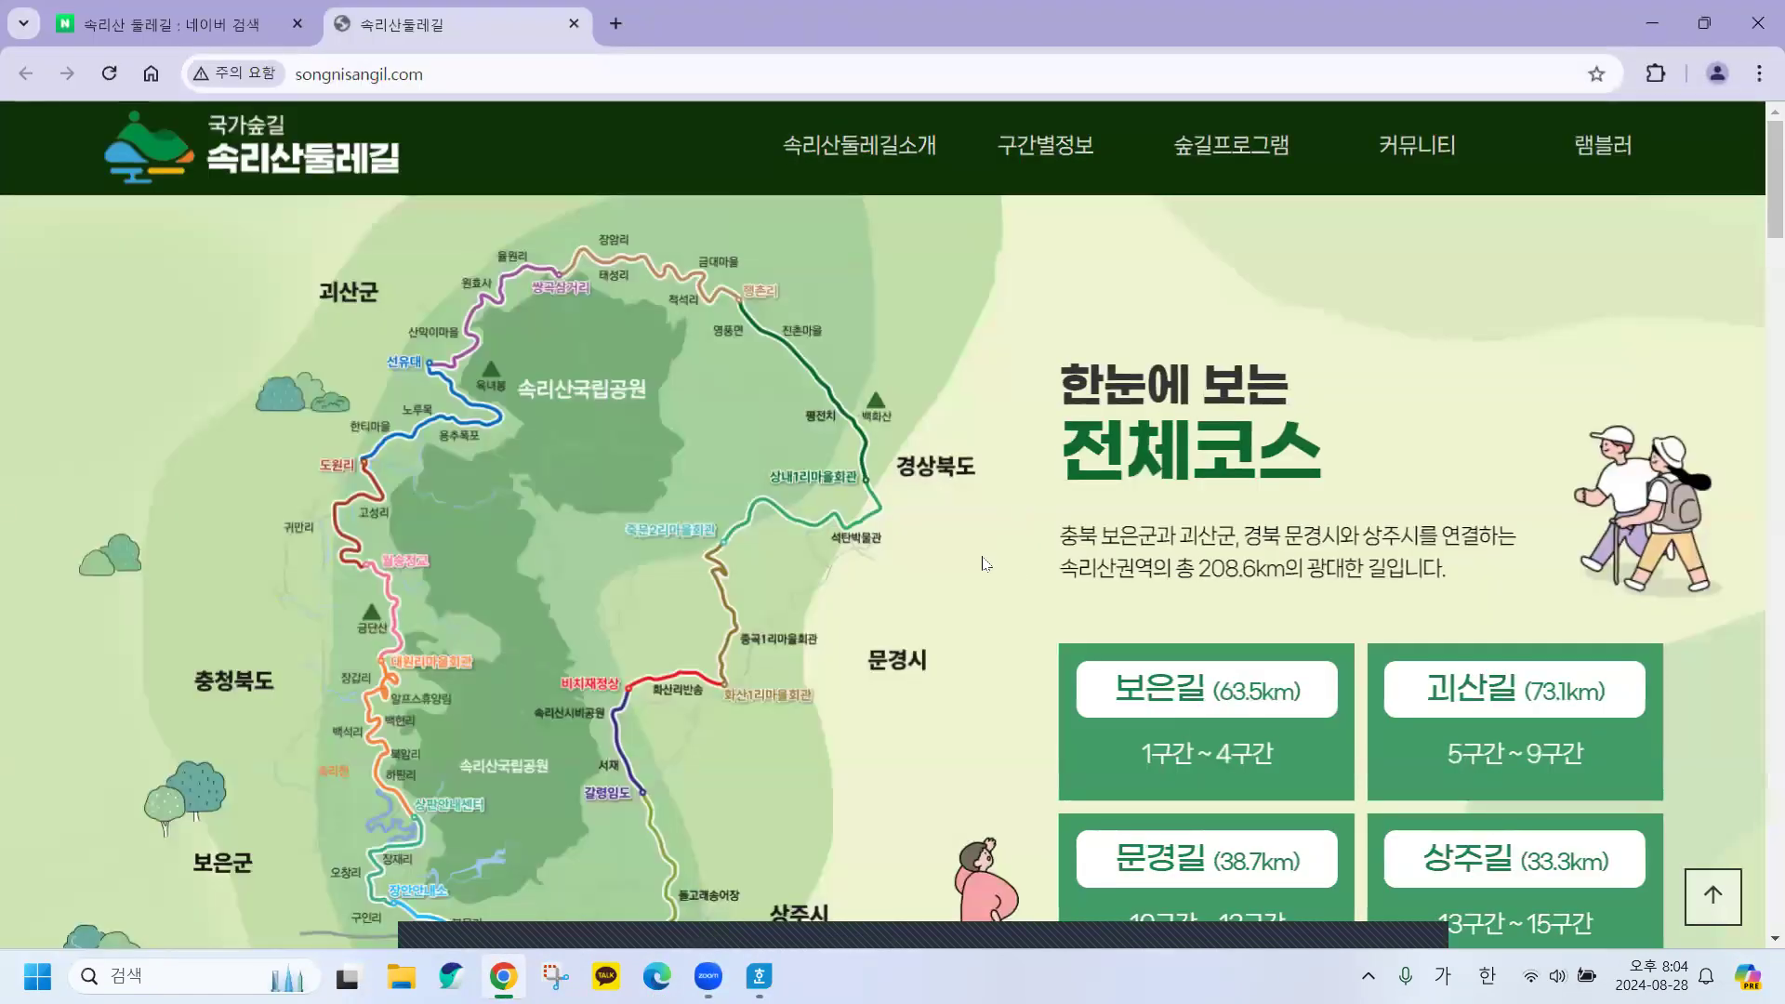
pyautogui.moveTo(960, 173)
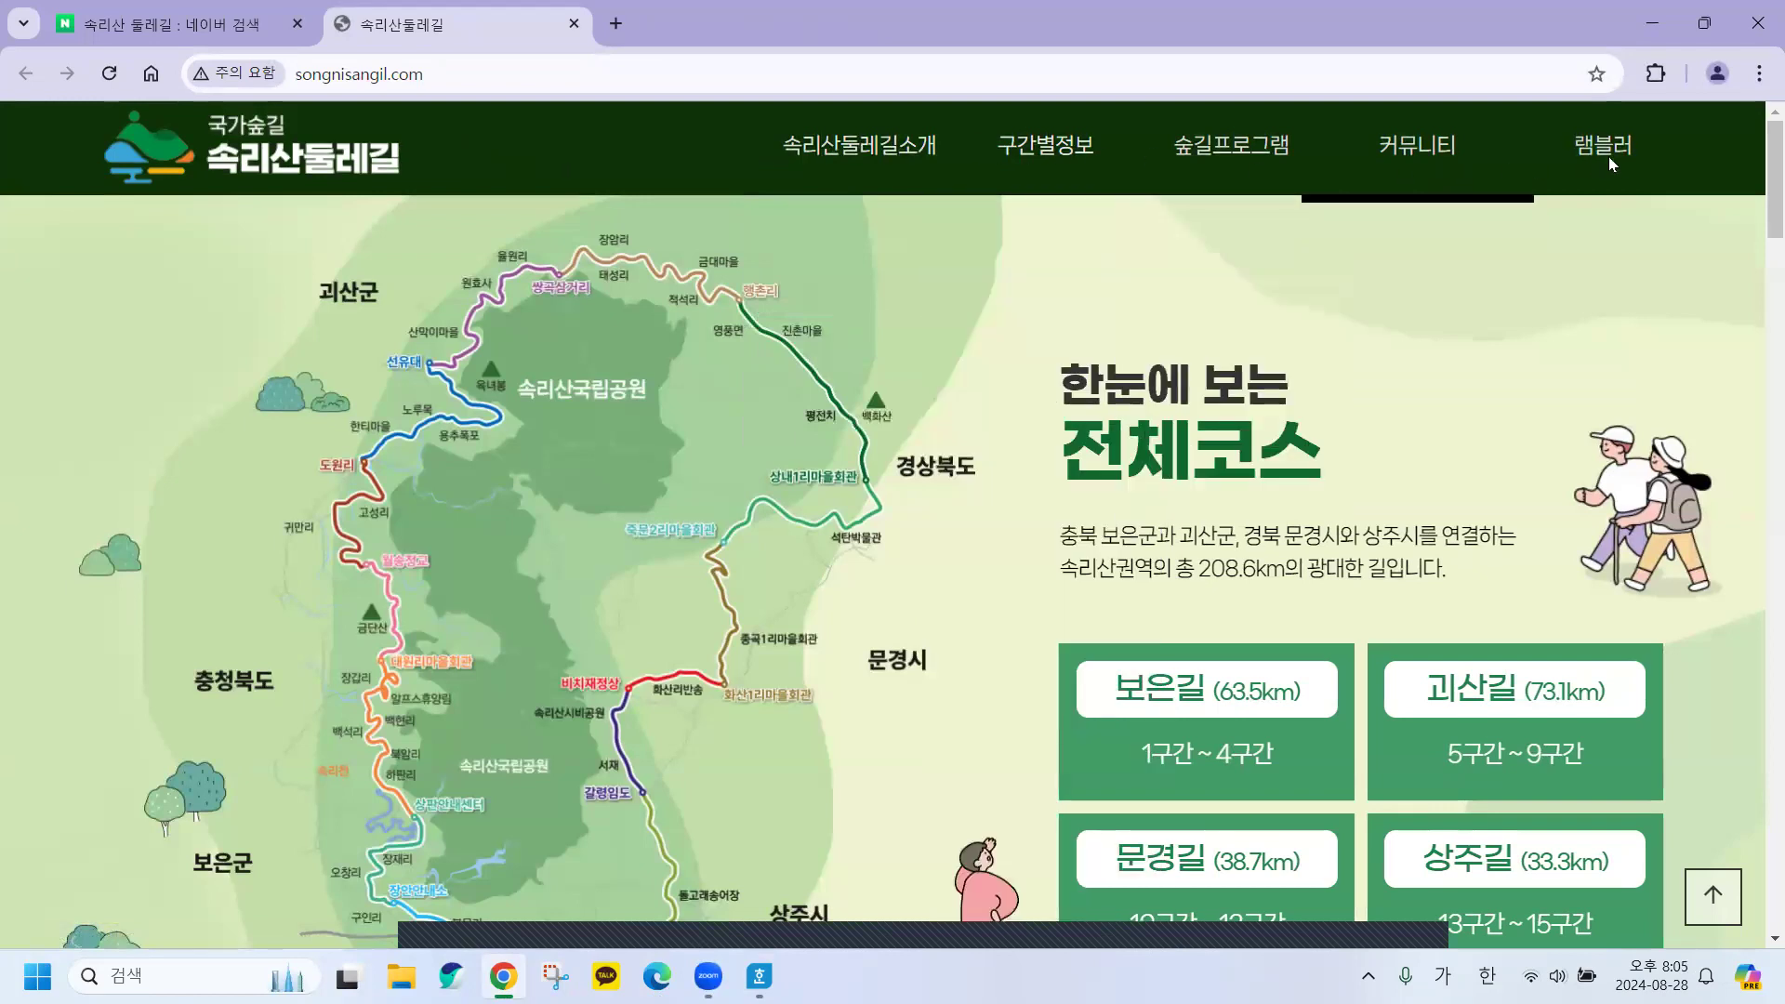
pyautogui.moveTo(889, 152)
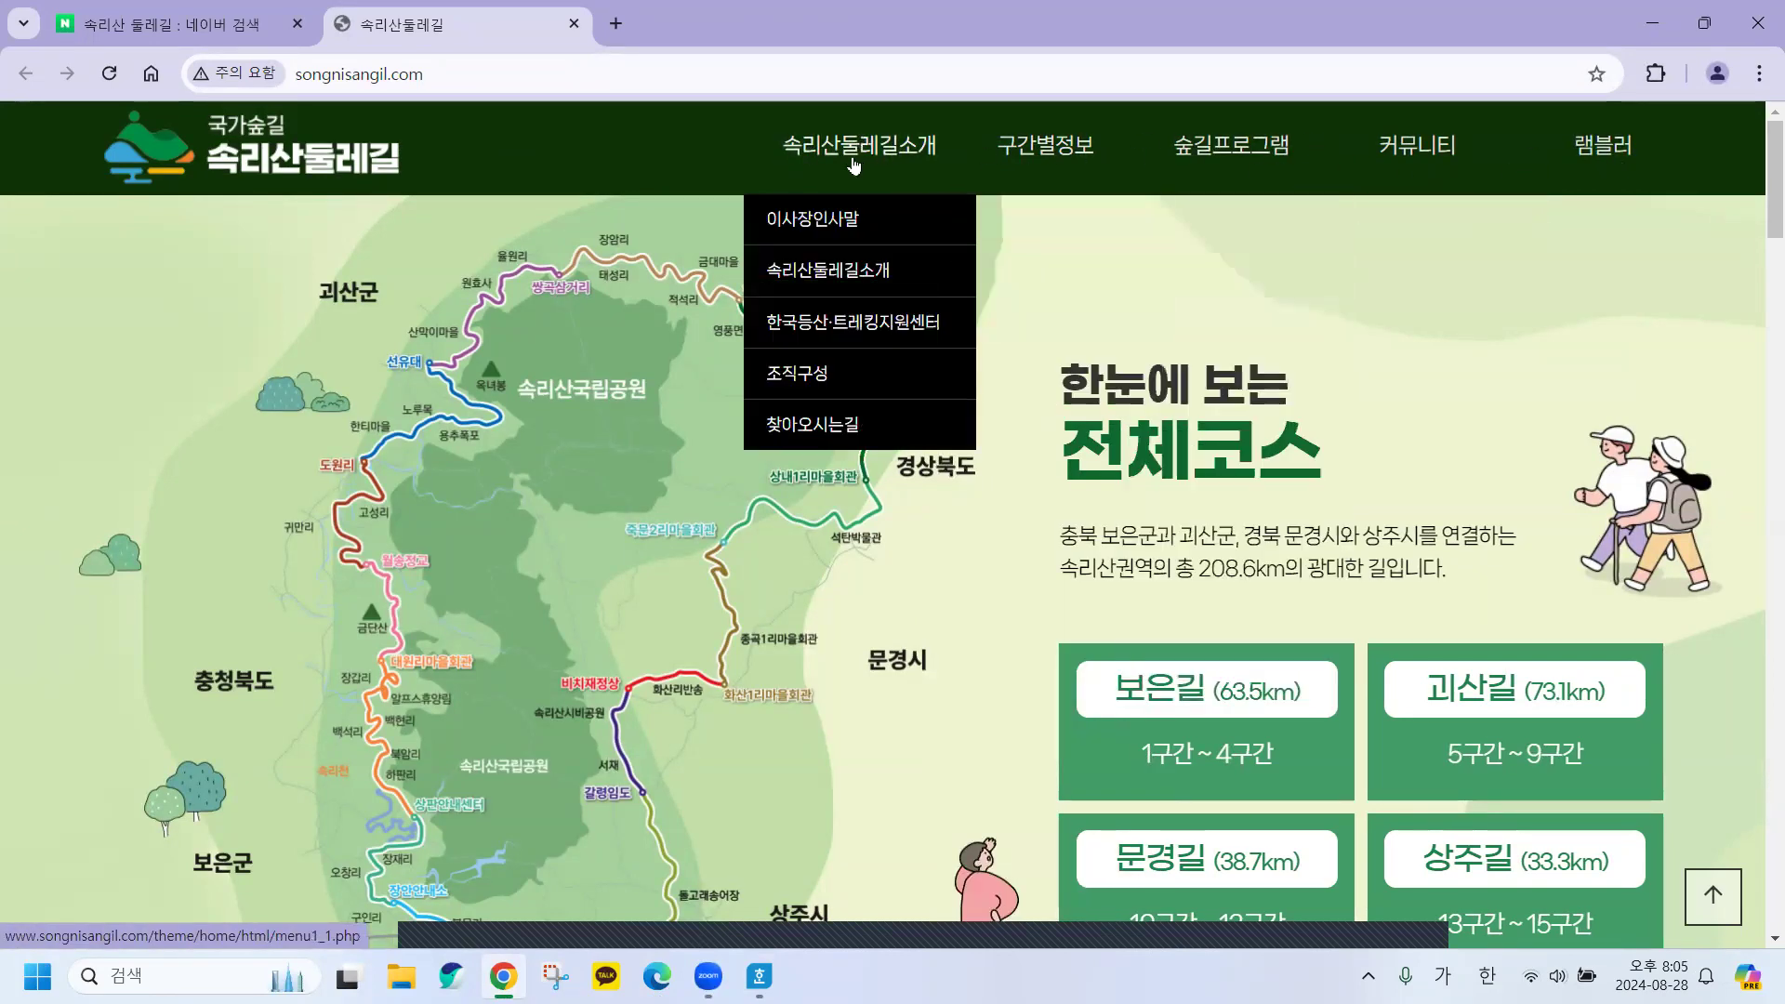
pyautogui.moveTo(1076, 144)
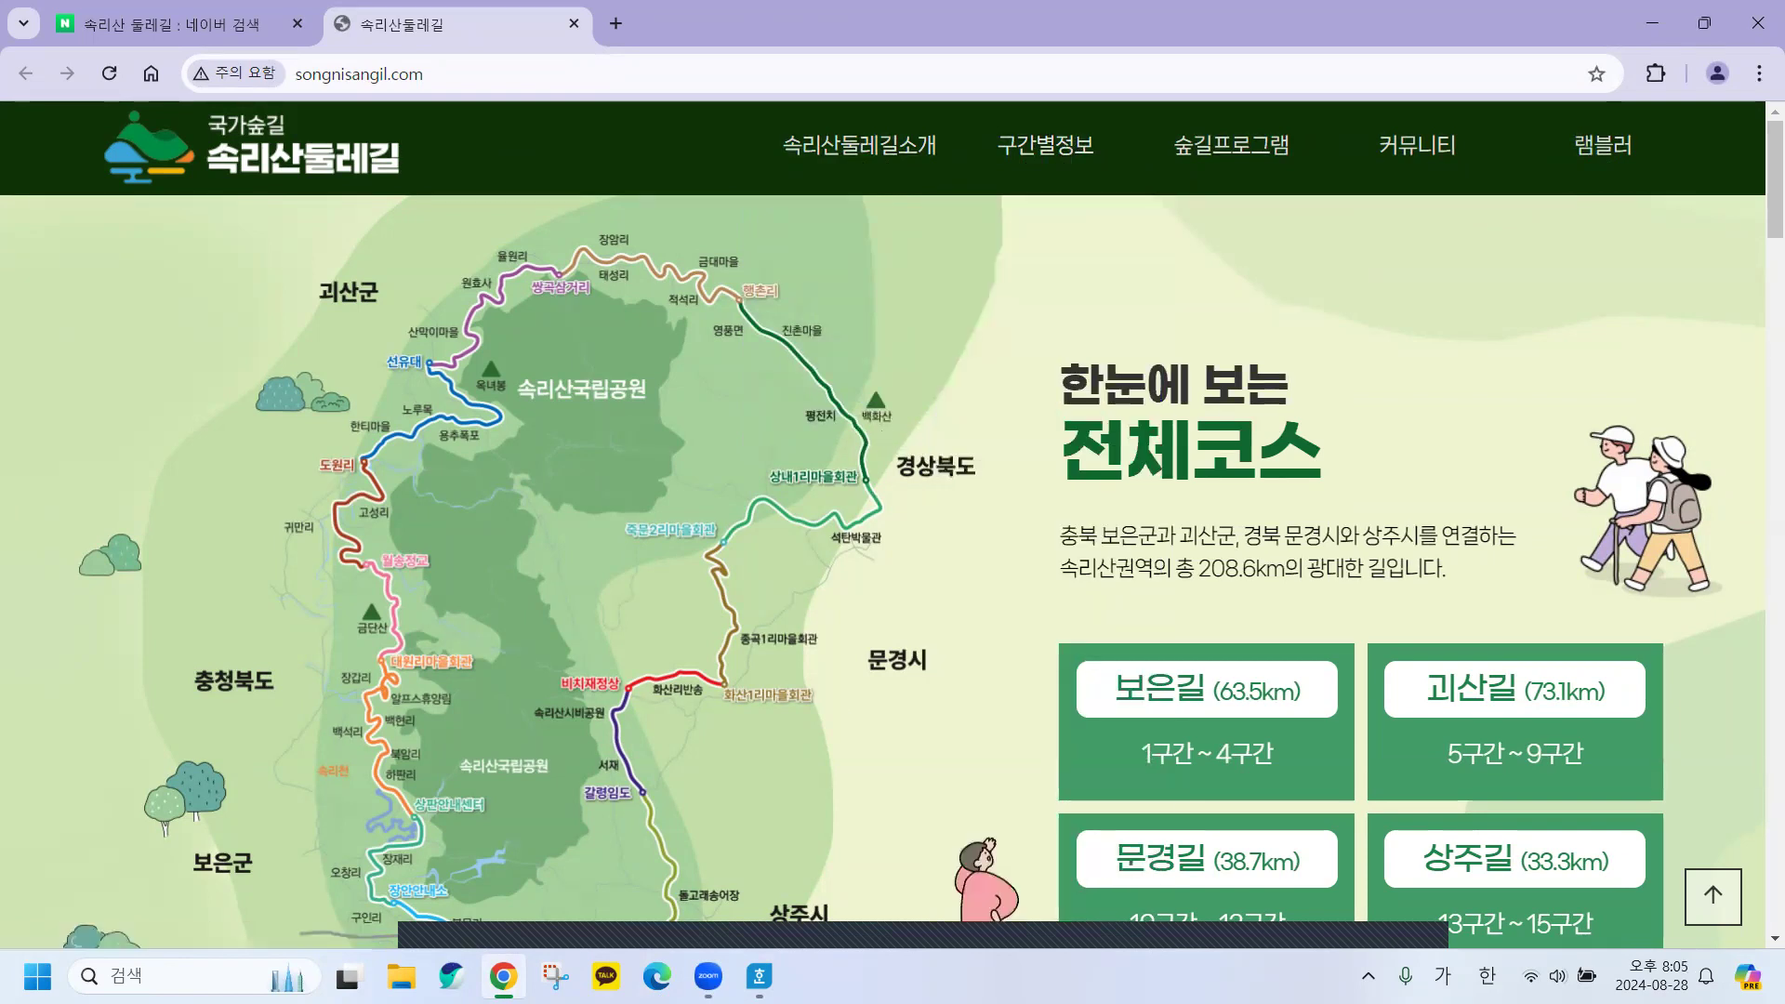
# Switch 문제.hwp to Korean input, then open the 구간별정보 > 보은길4구간 page on the trail site.
pyautogui.moveTo(760, 976)
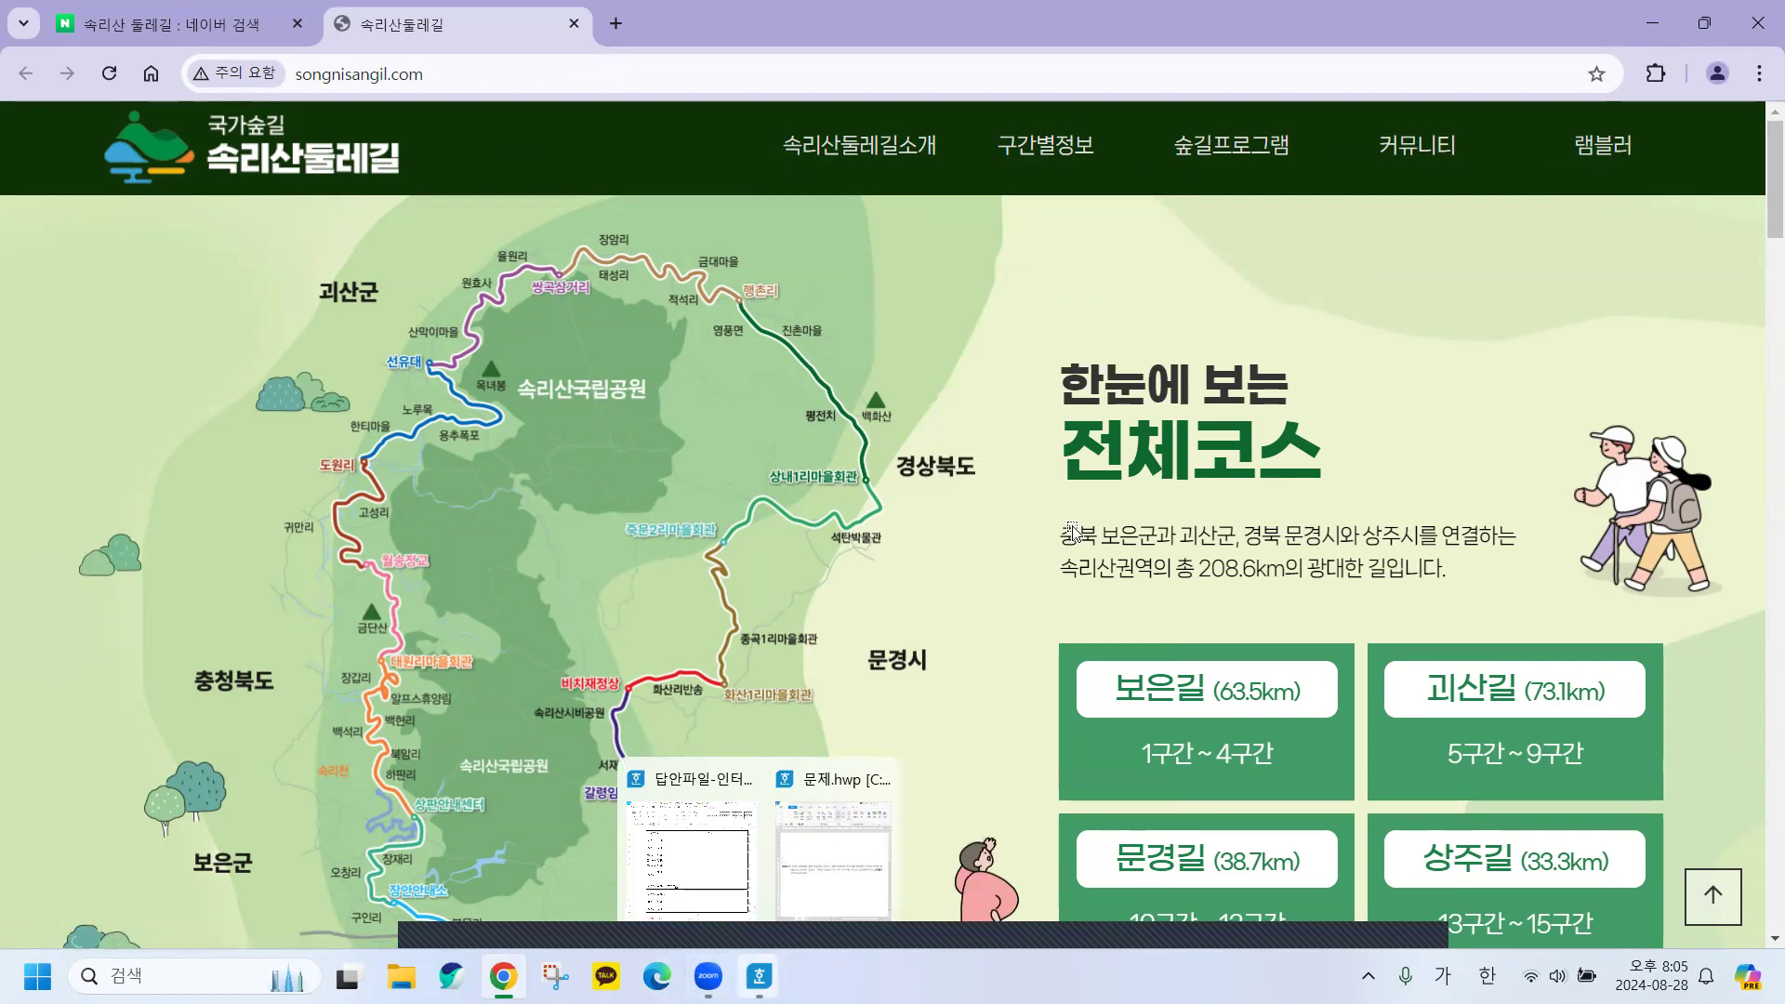
pyautogui.click(1490, 542)
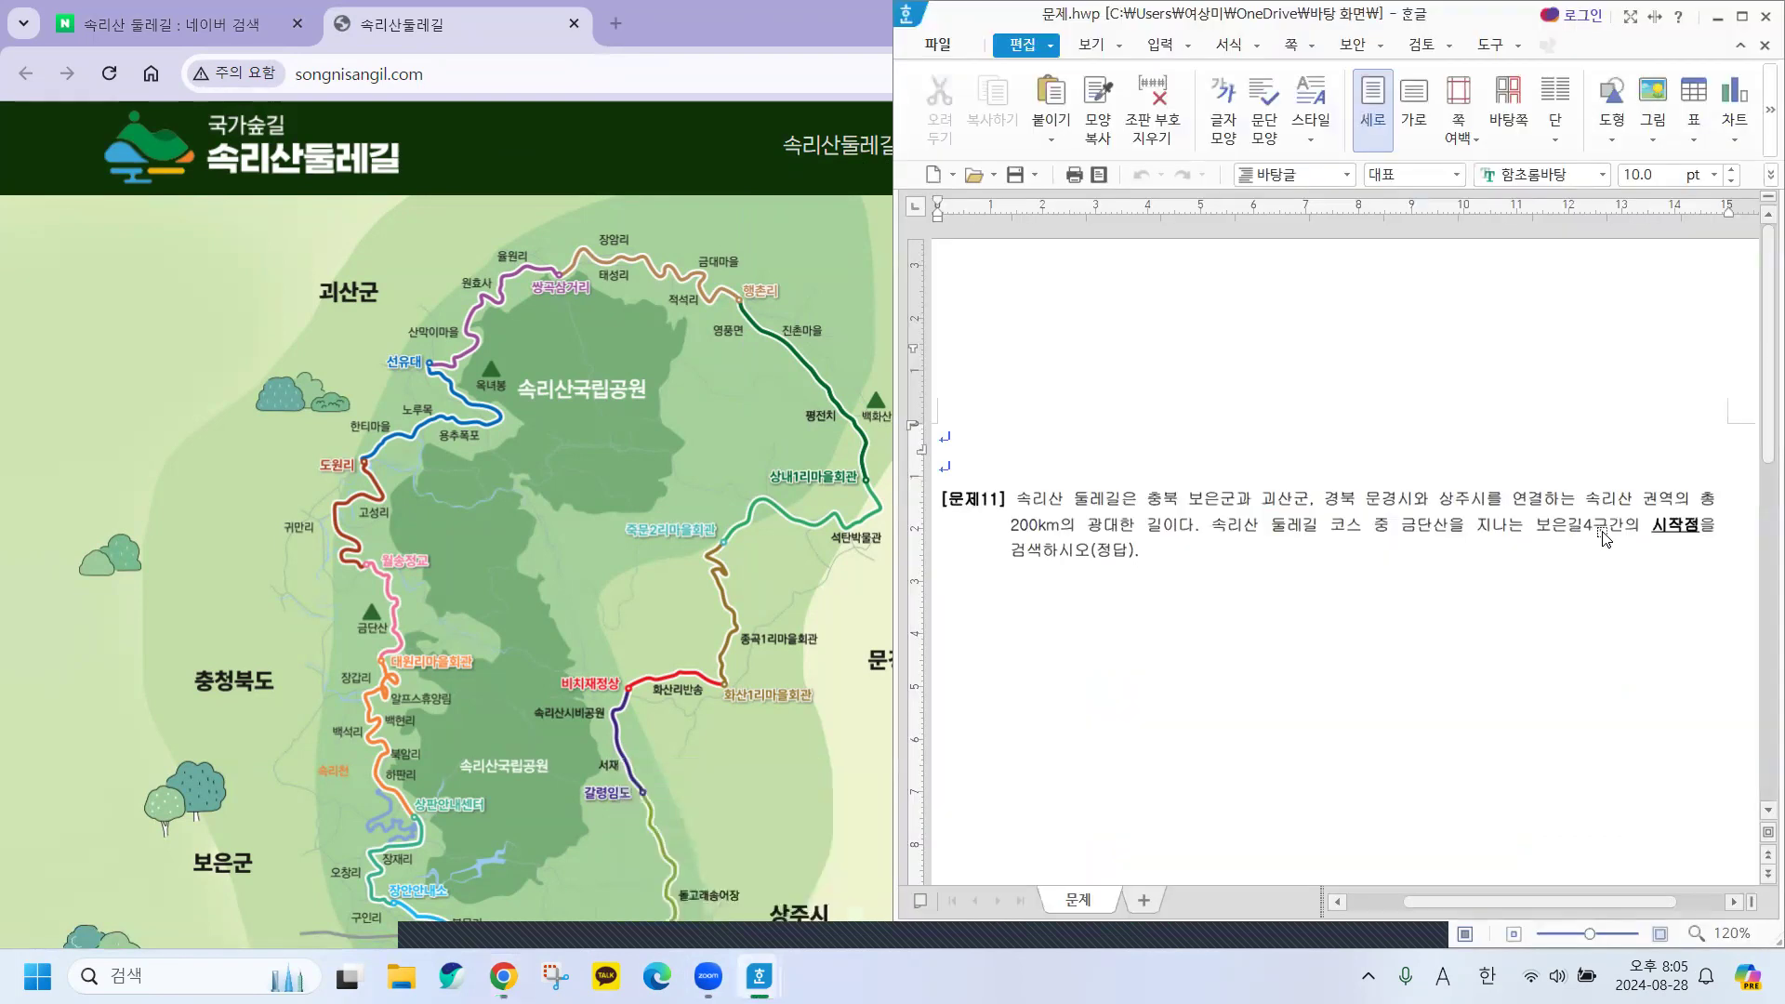
pyautogui.press('Hangul')
pyautogui.click(635, 115)
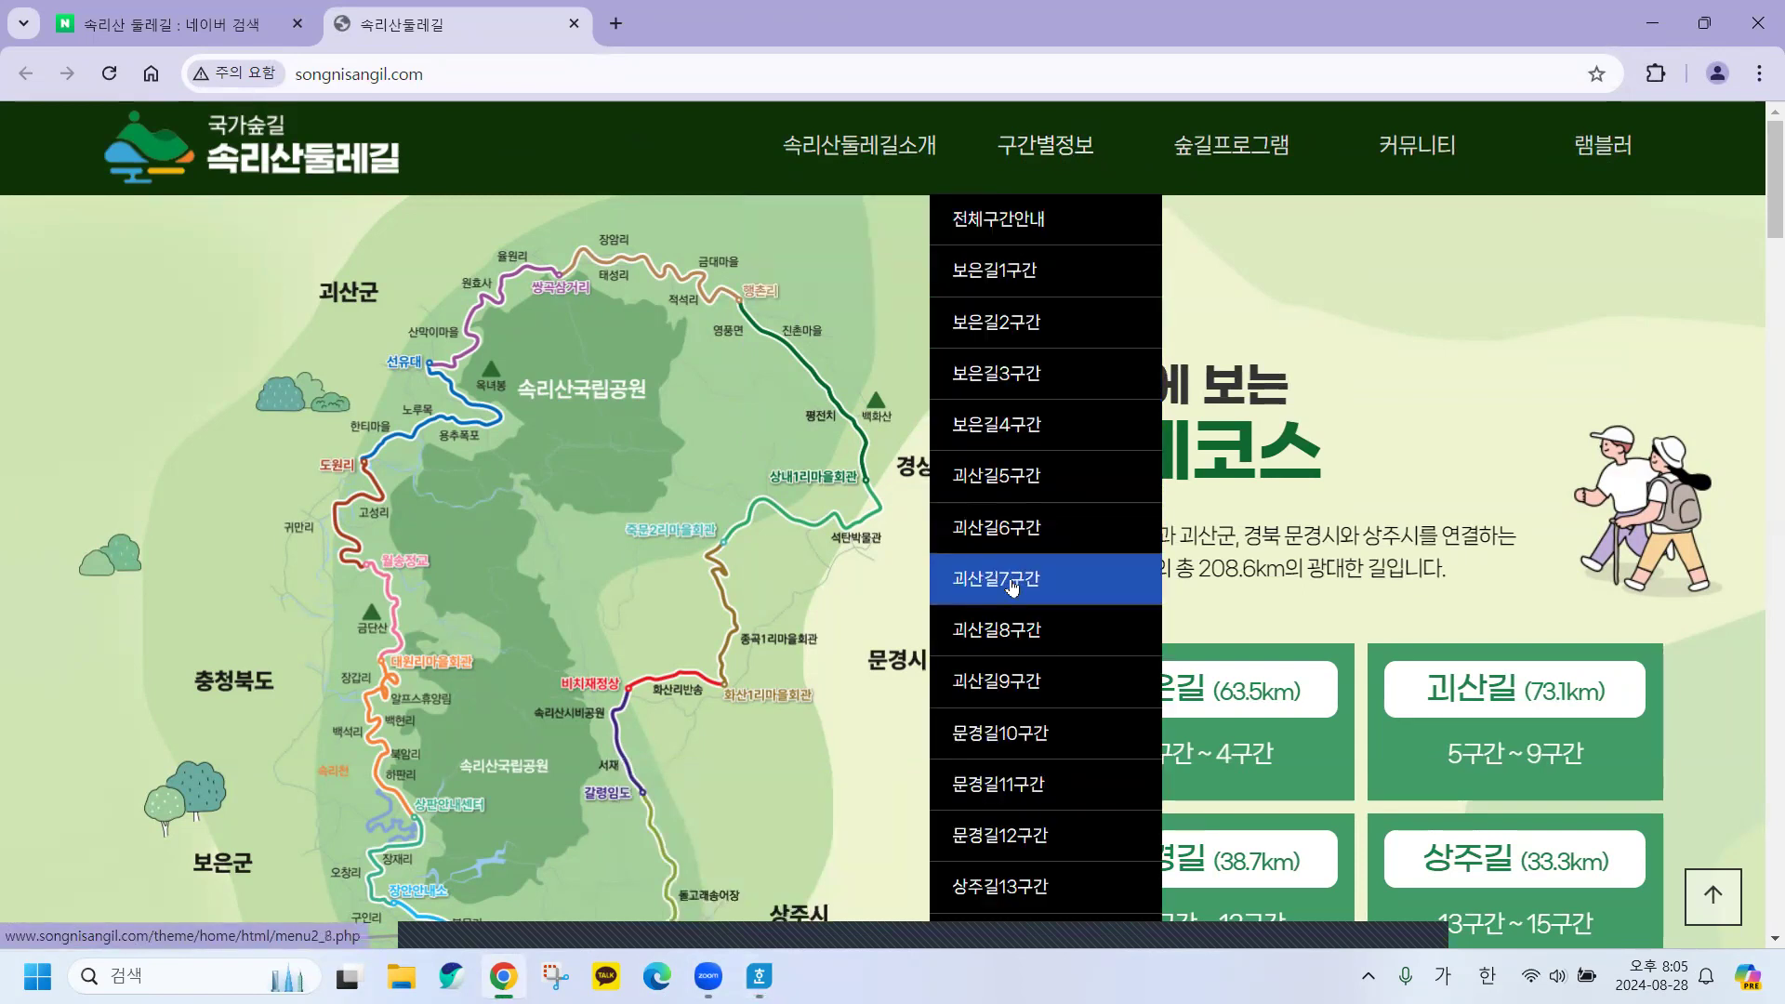
pyautogui.click(1000, 429)
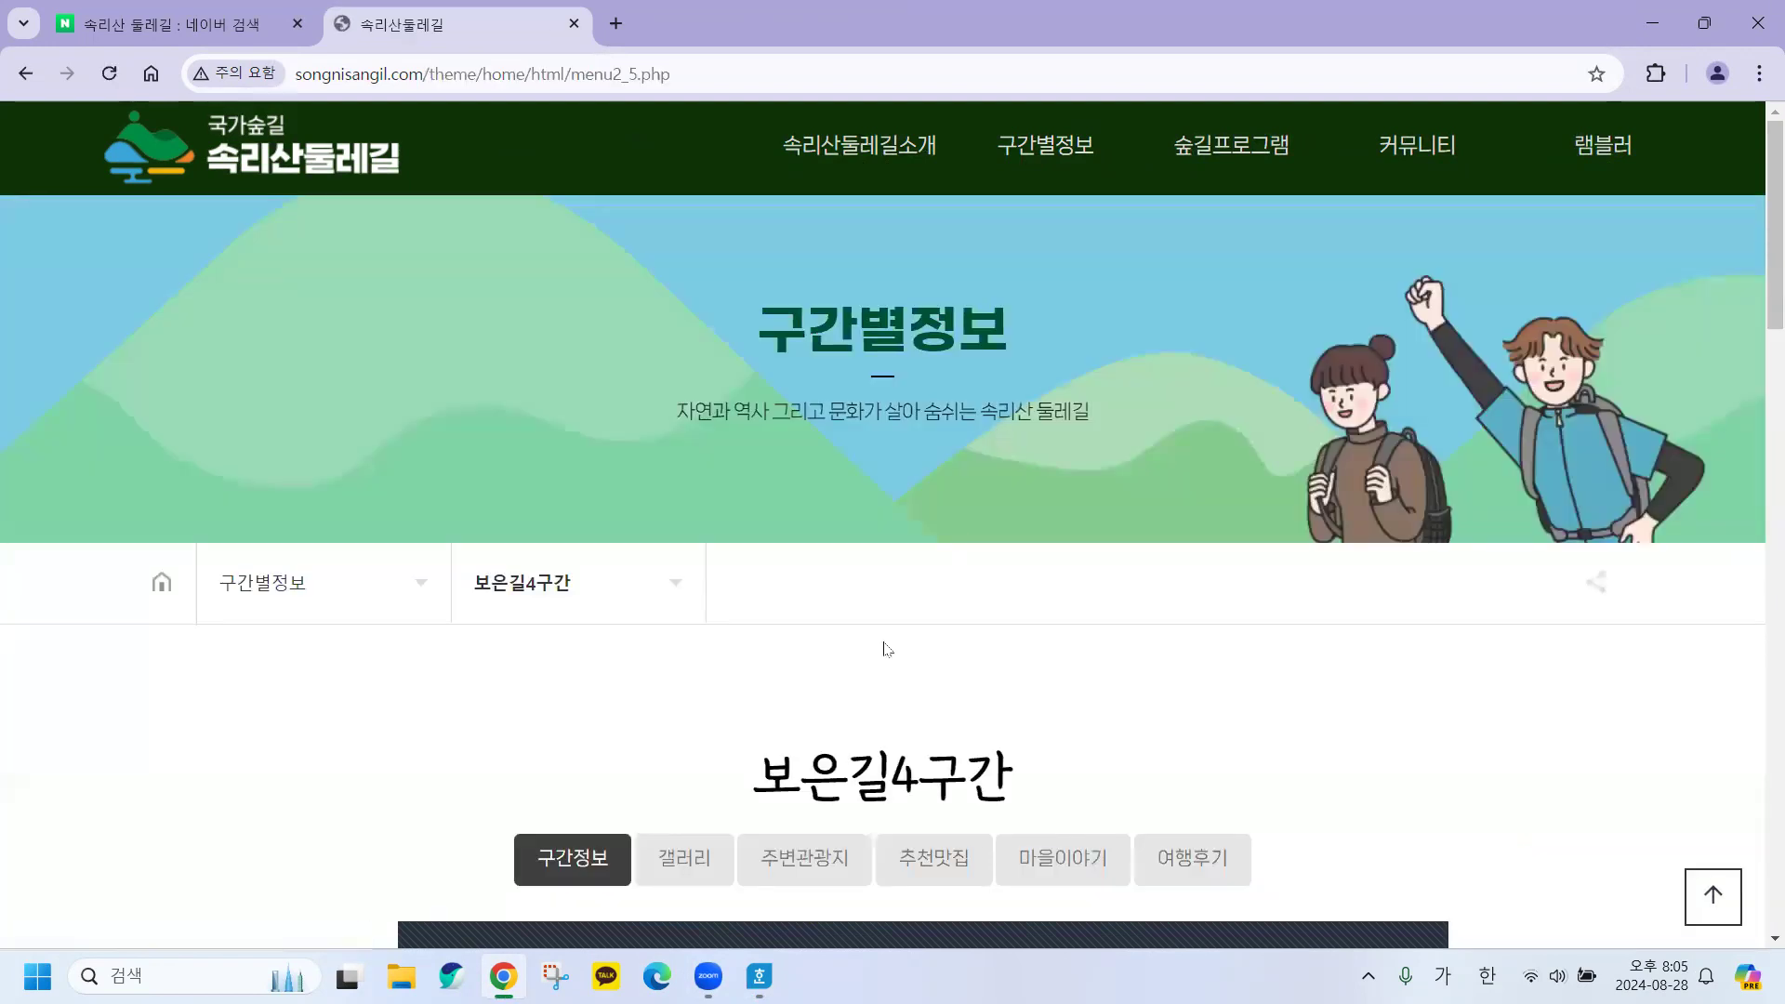
# Locate and copy 대원리마을회관 as the 보은길4구간 starting point, then return to the answer sheet.
pyautogui.scroll(-4, 1498, 721)
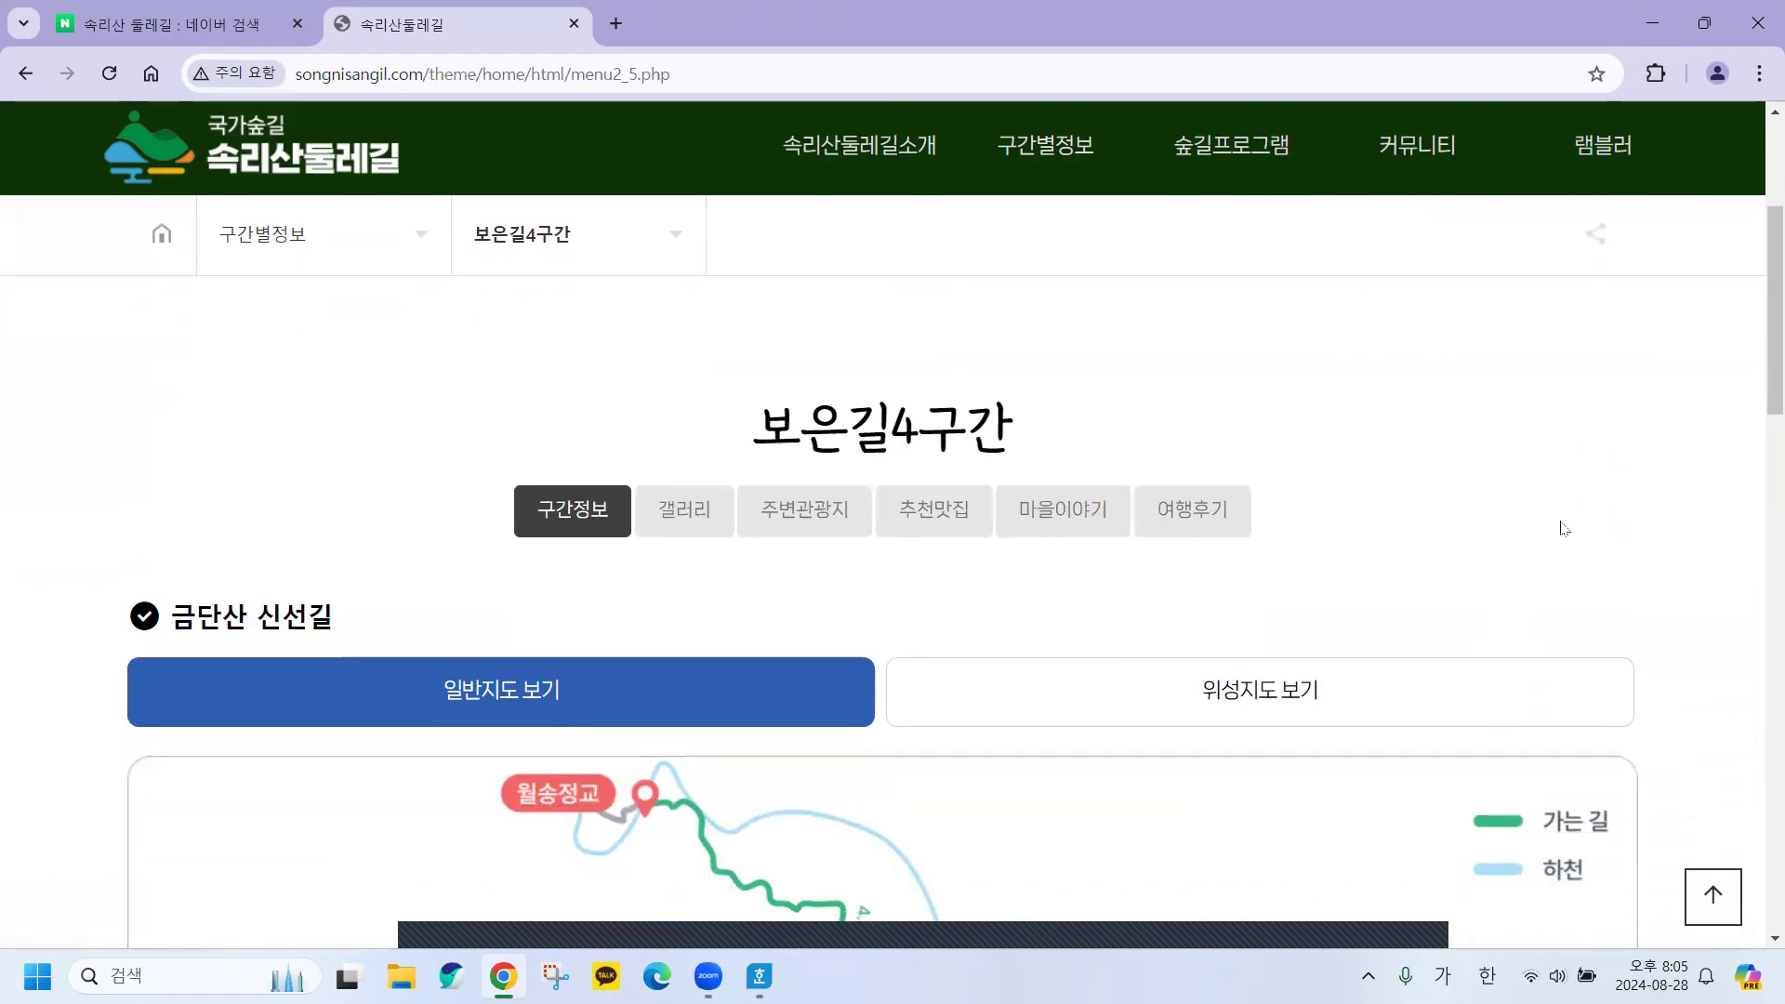
pyautogui.scroll(-6, 1564, 528)
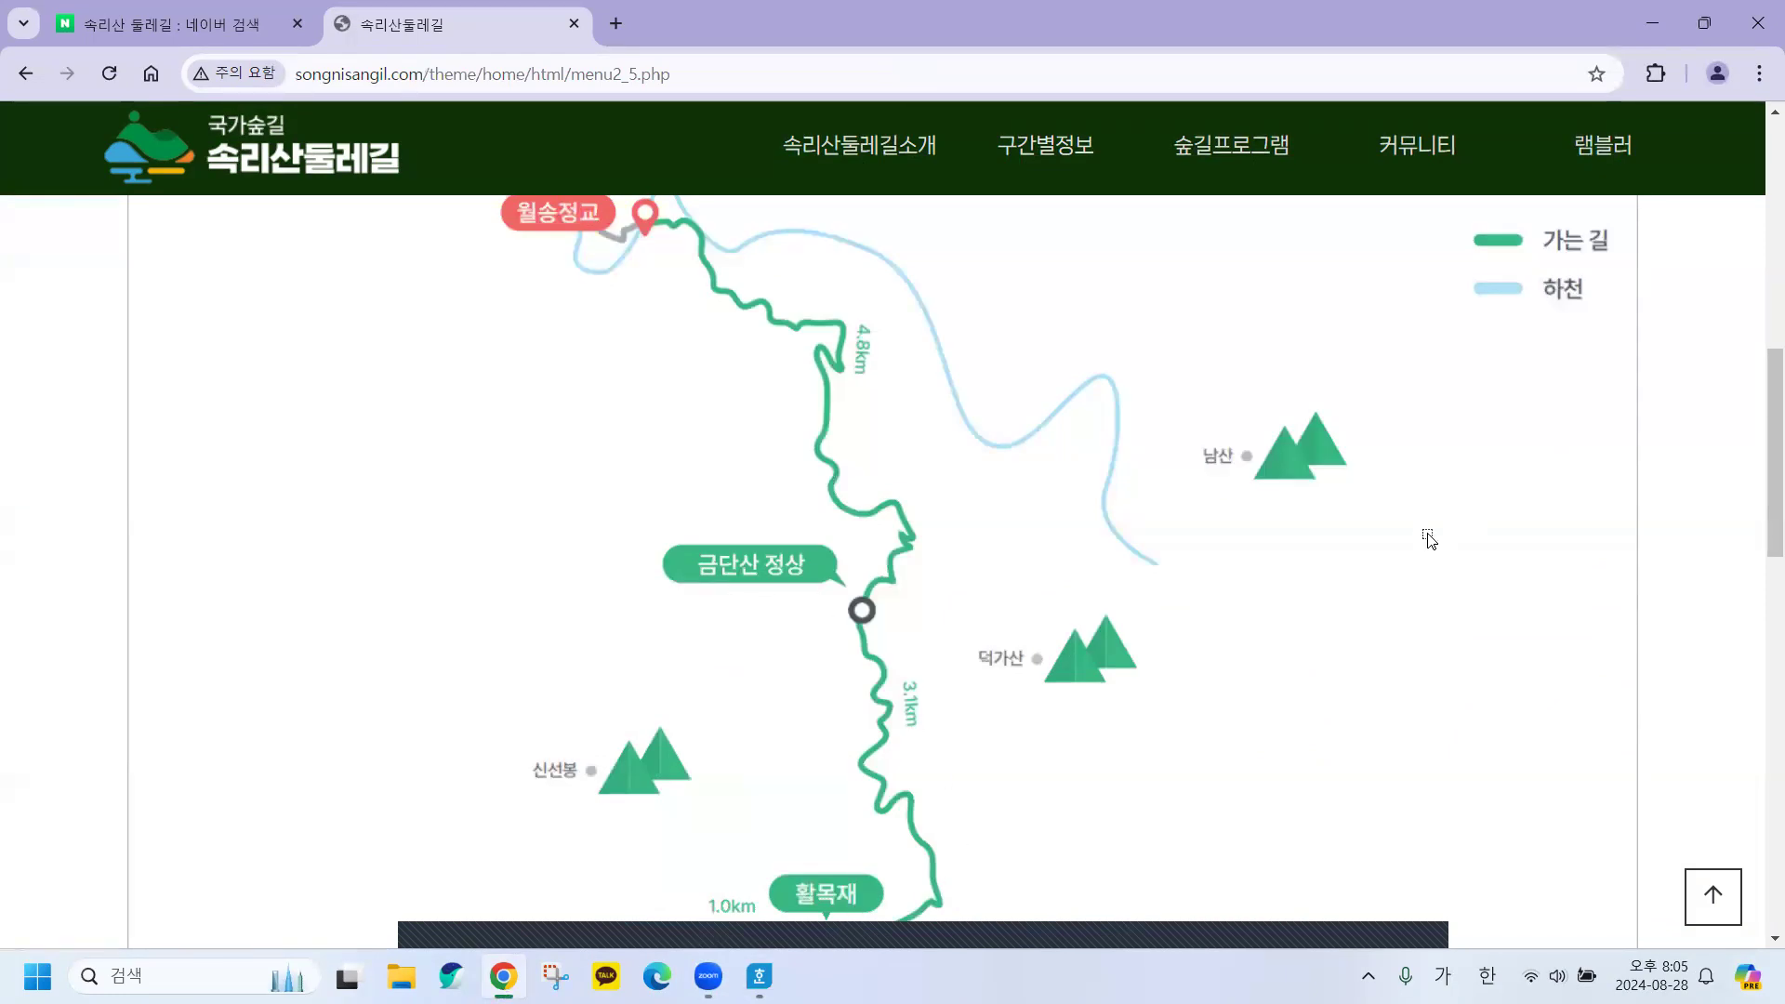
pyautogui.hotkey('alt', 'Tab')
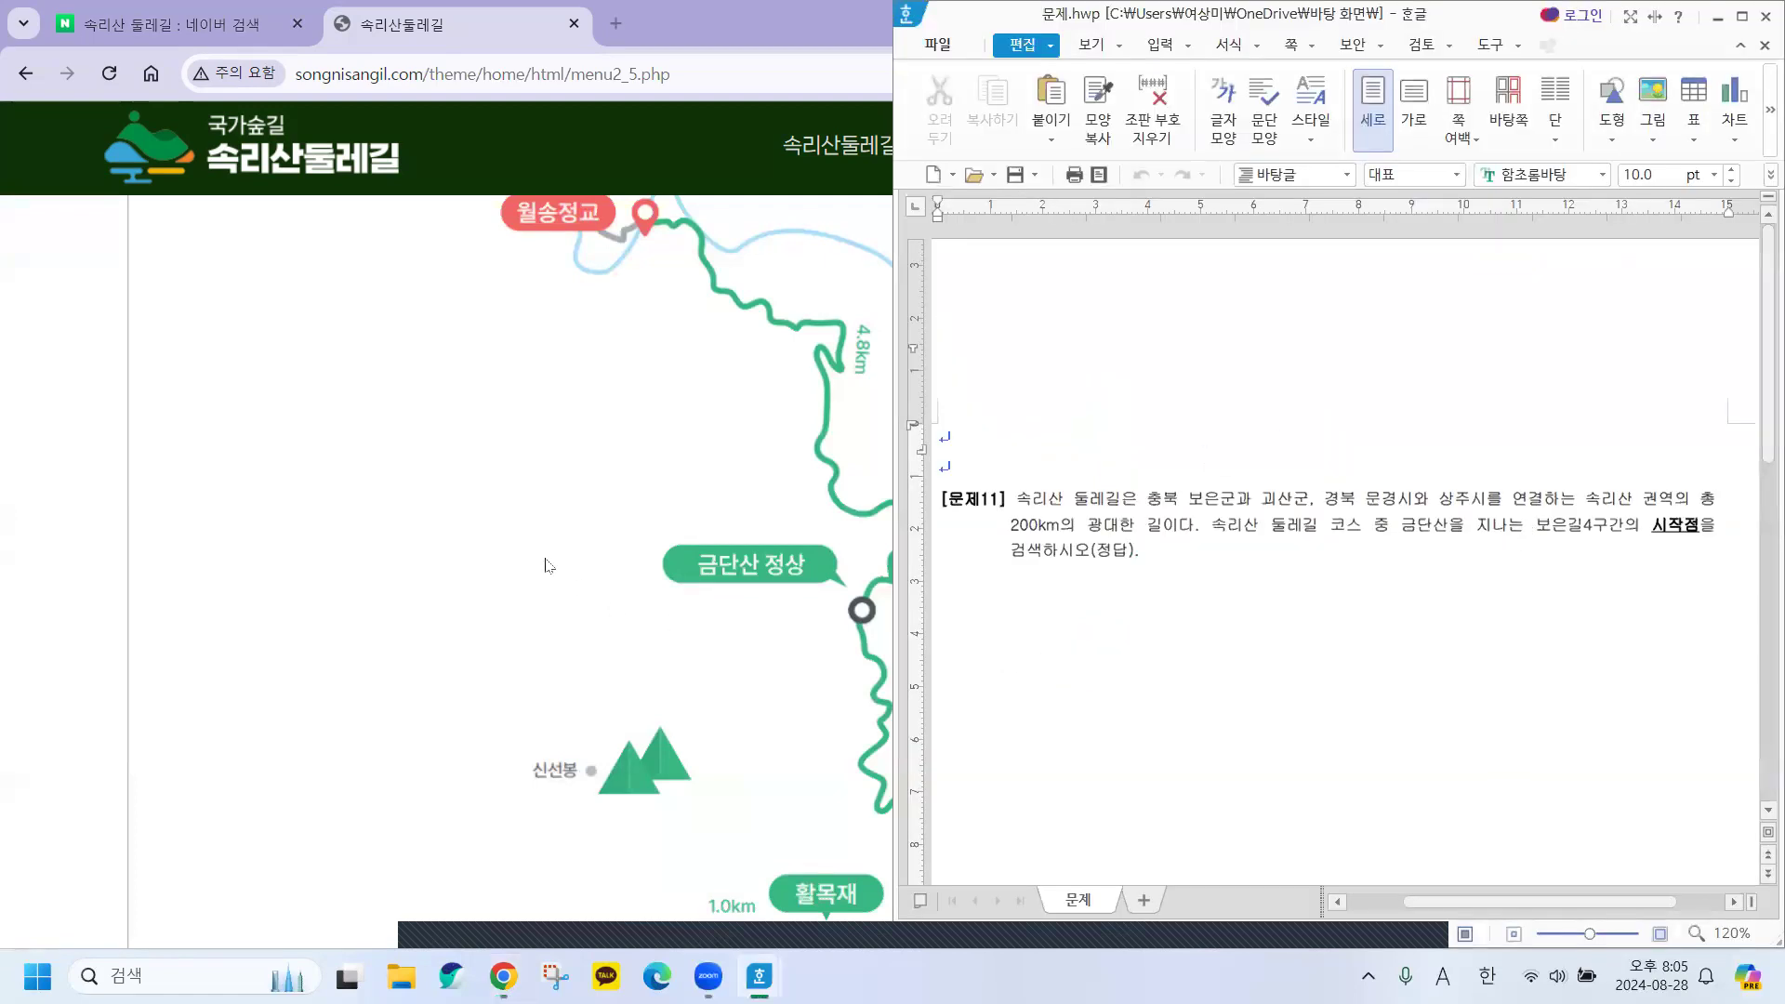
pyautogui.click(447, 512)
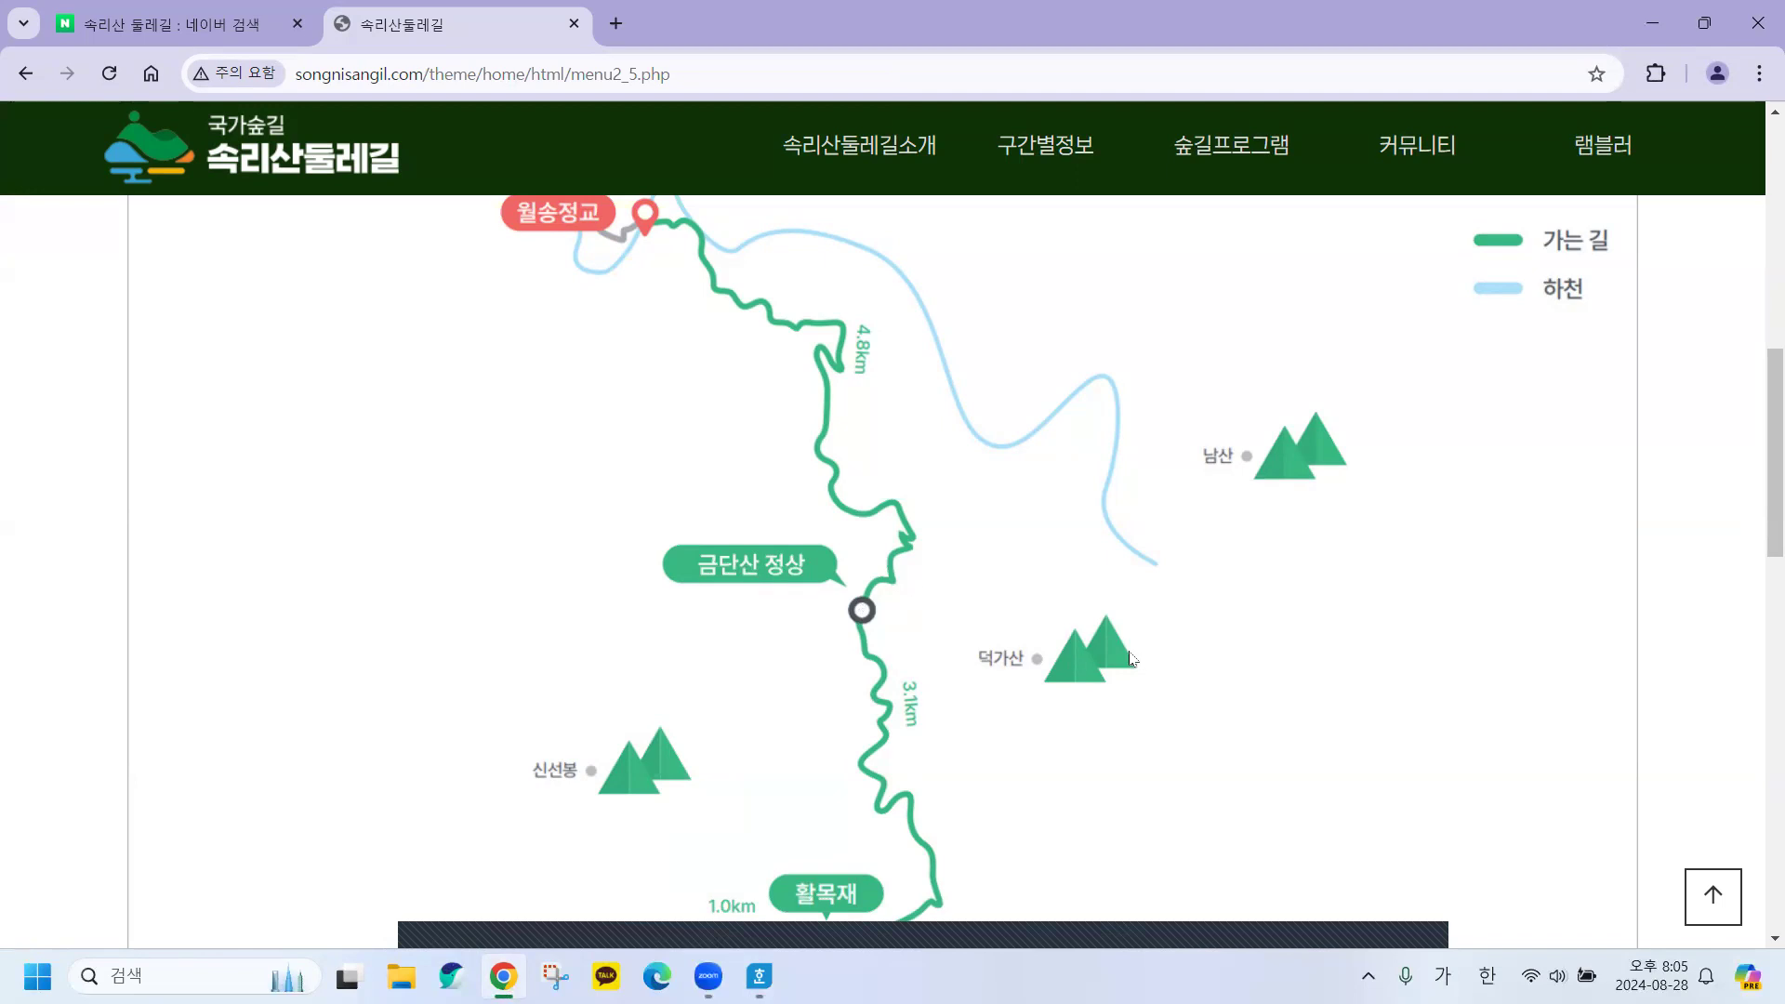
pyautogui.scroll(-3, 1130, 655)
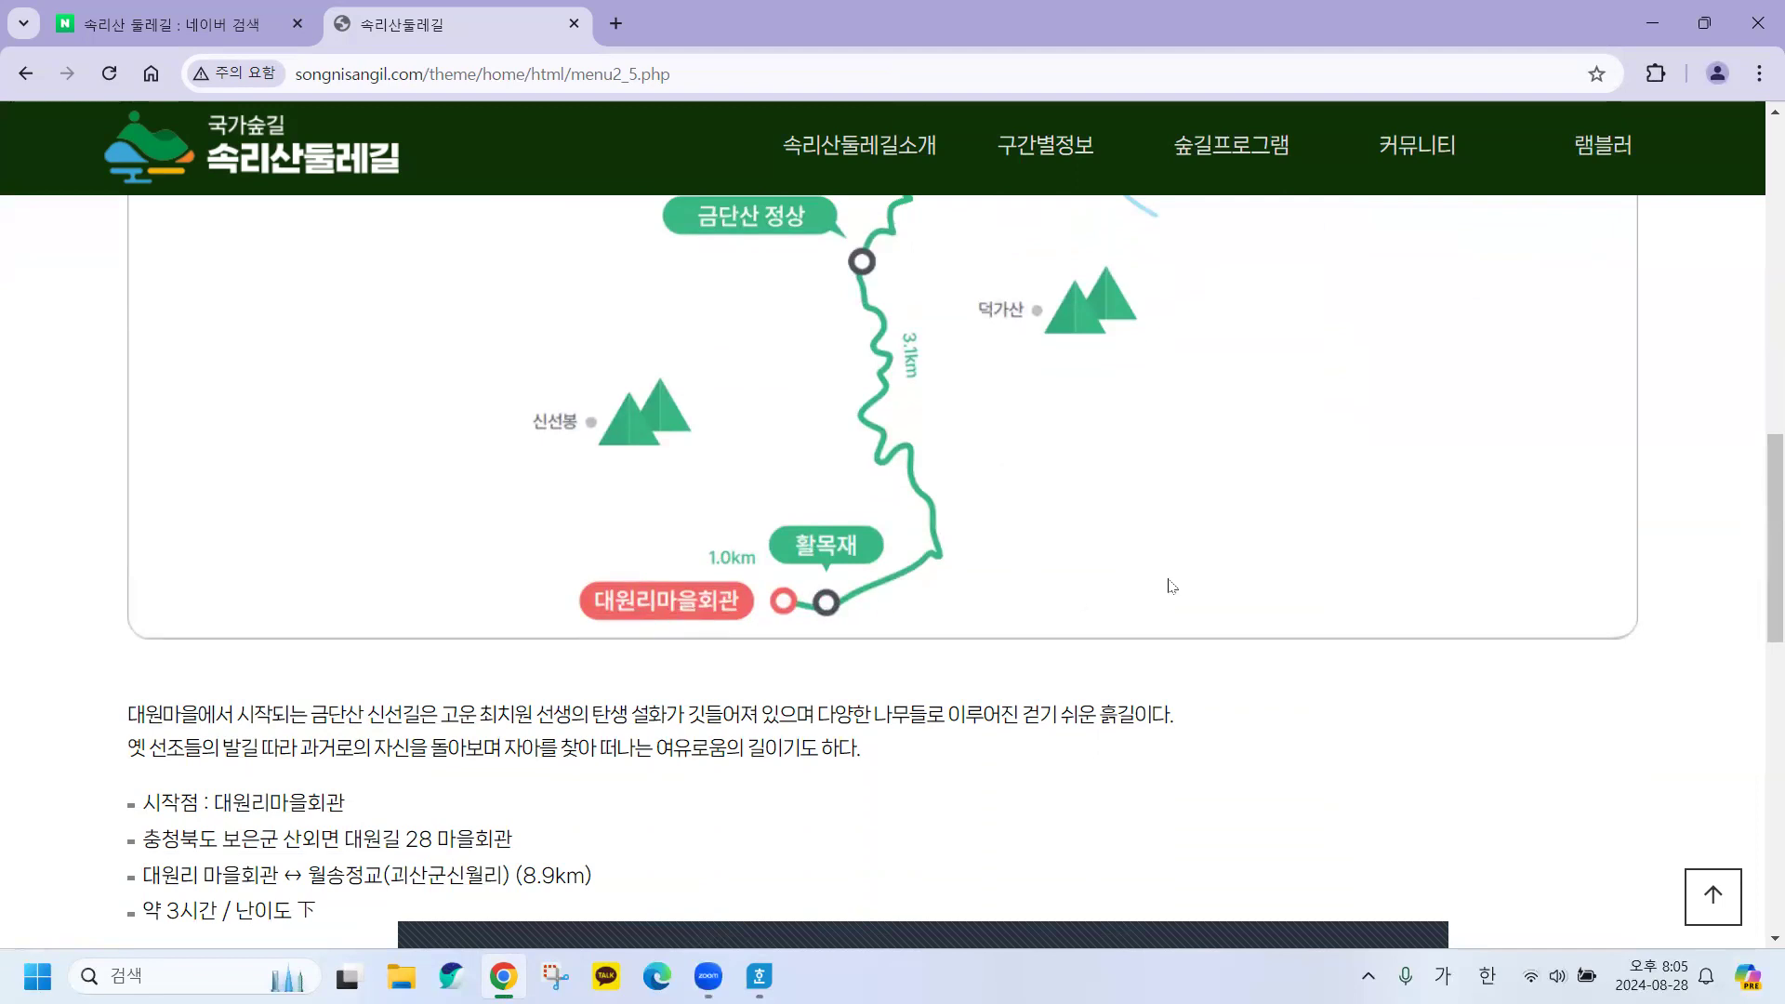
pyautogui.scroll(4, 1168, 585)
pyautogui.scroll(-1, 1169, 586)
pyautogui.scroll(-4, 595, 783)
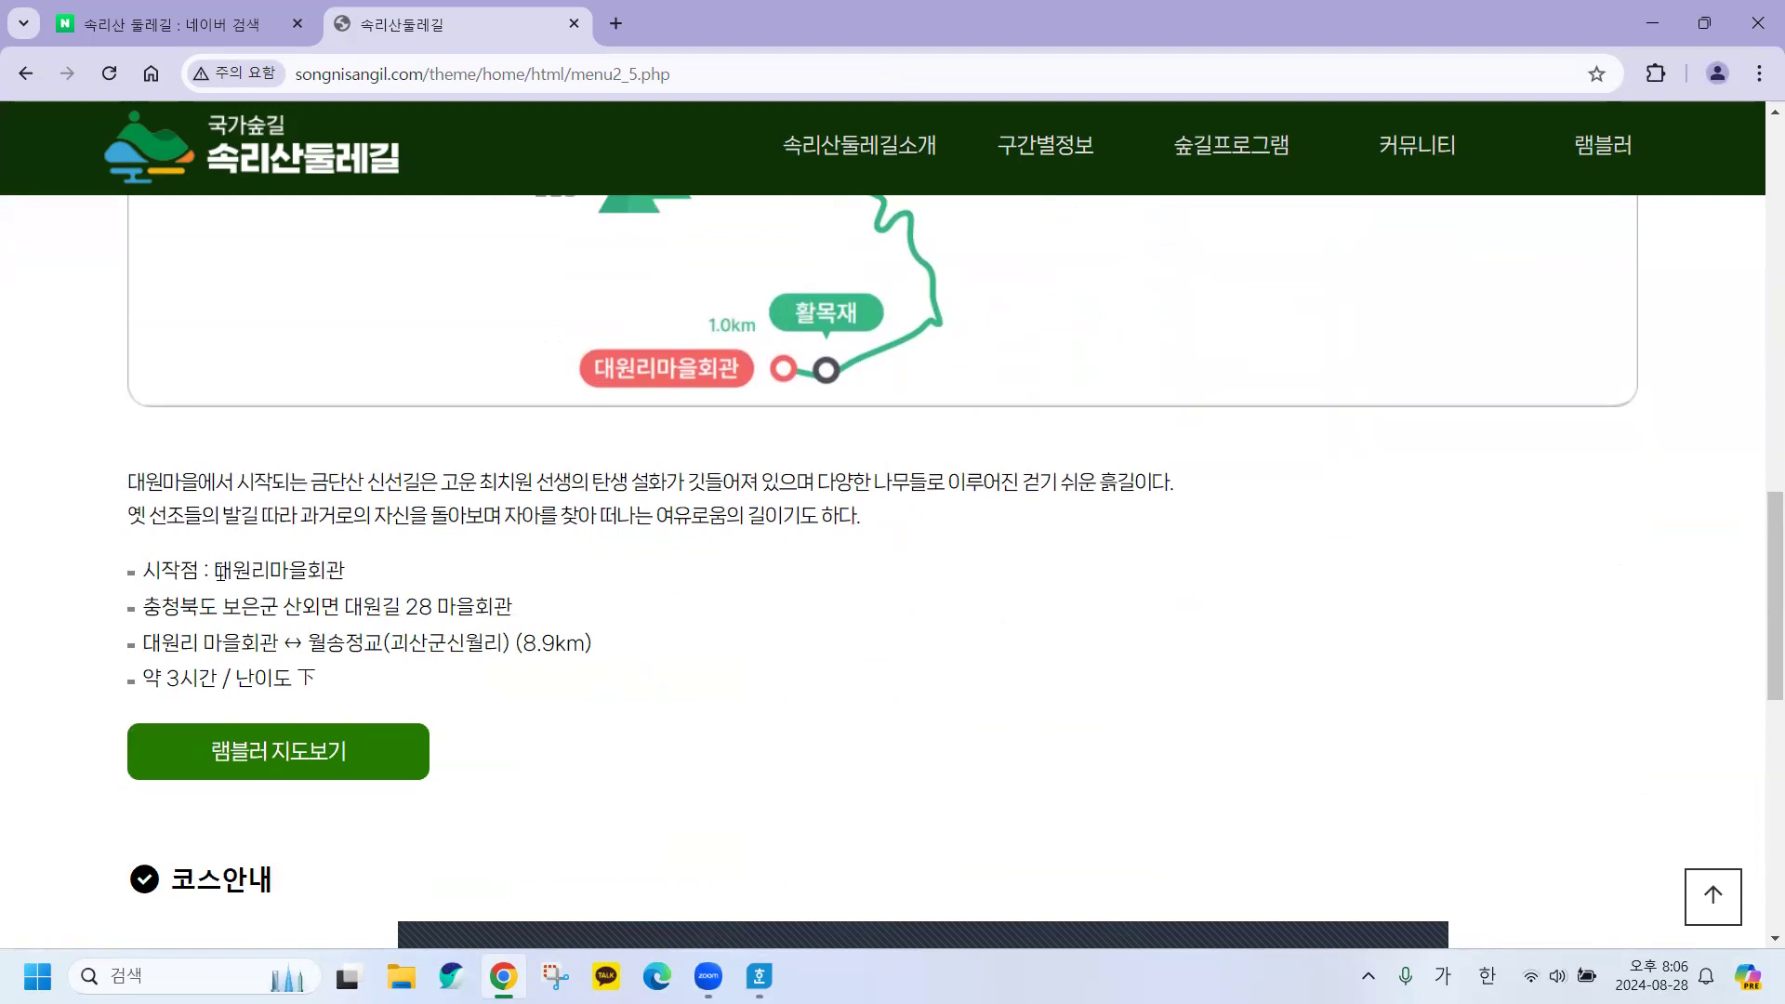
pyautogui.moveTo(215, 570); pyautogui.dragTo(298, 568)
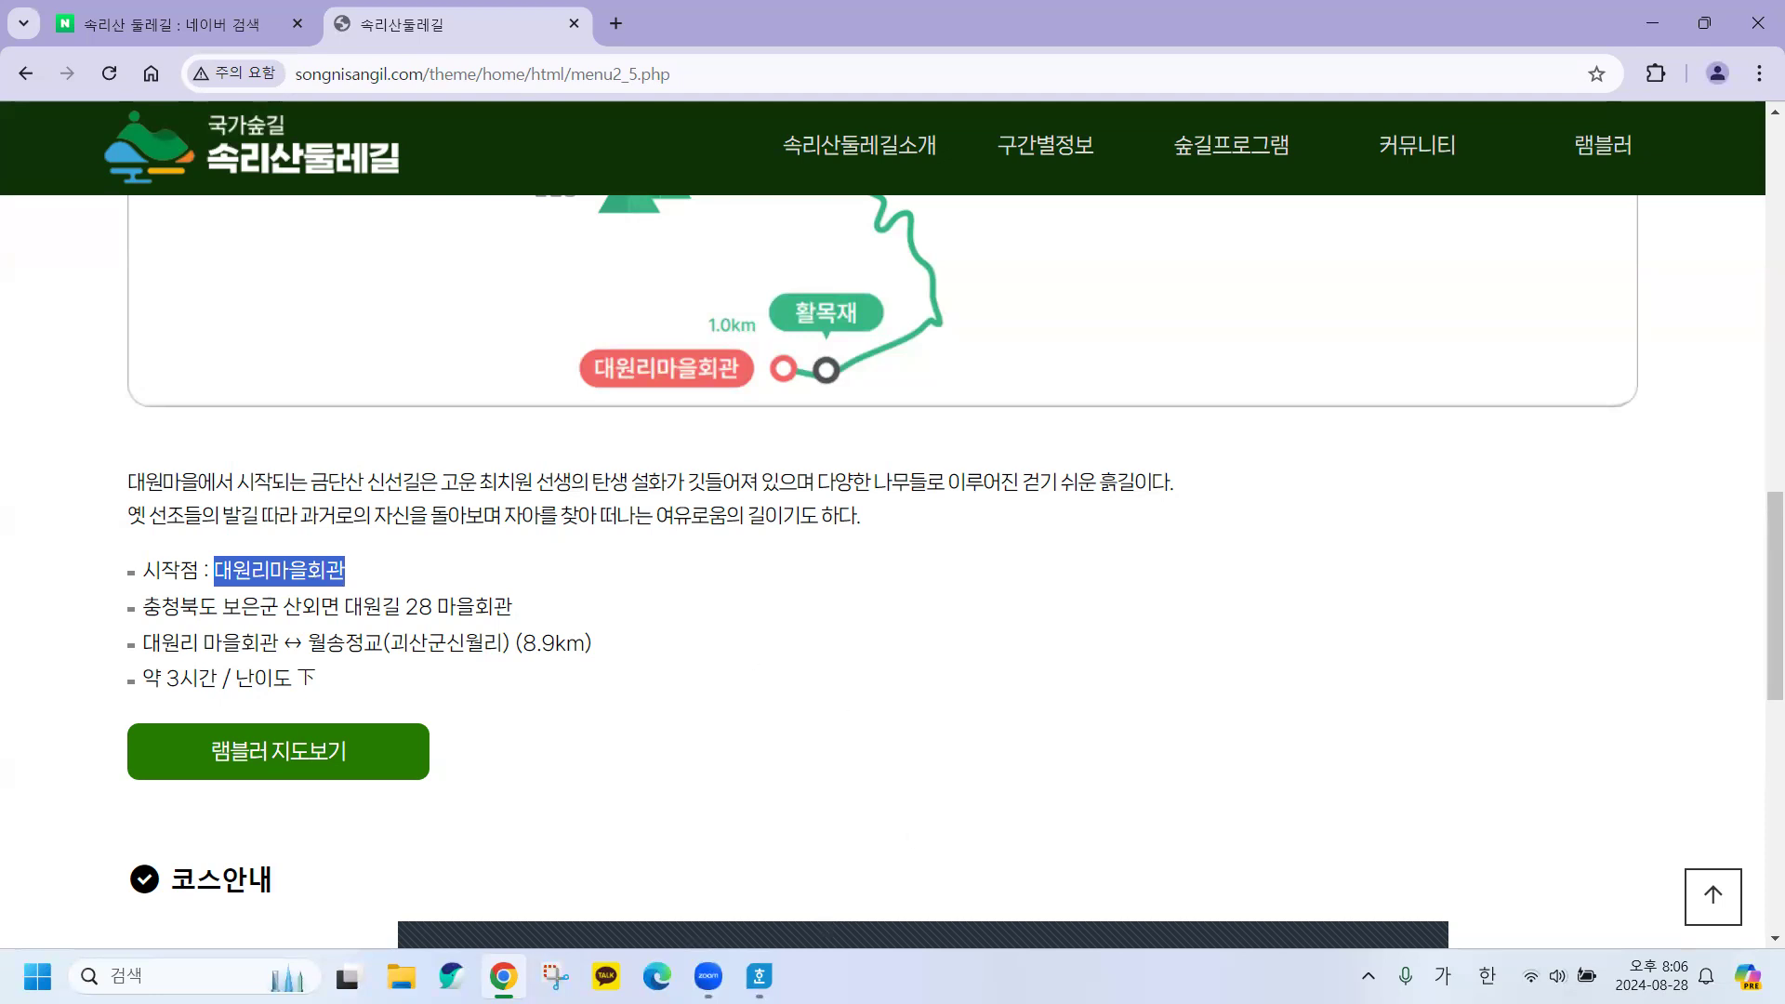
pyautogui.hotkey('alt', 'Tab')
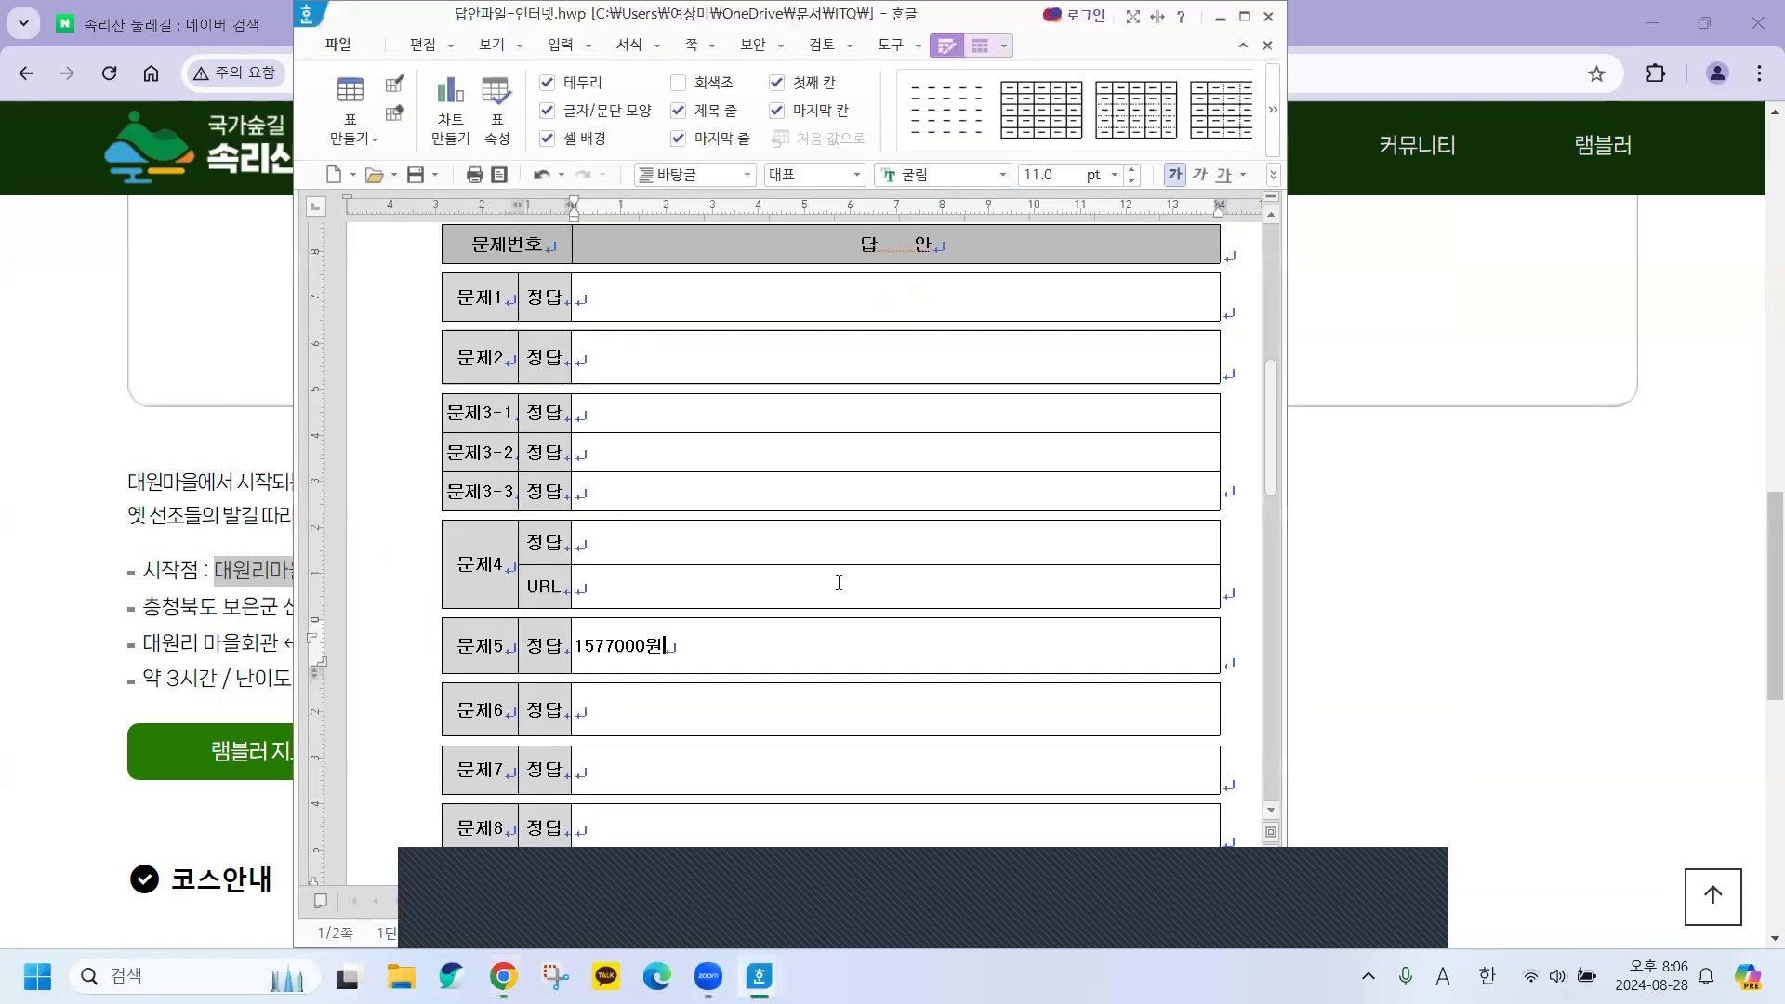
# Paste 대원리마을회관 into the 문제11 정답 cell, confirming the web-text paste, then minimize Hangul.
pyautogui.scroll(-10, 643, 638)
pyautogui.click(619, 641)
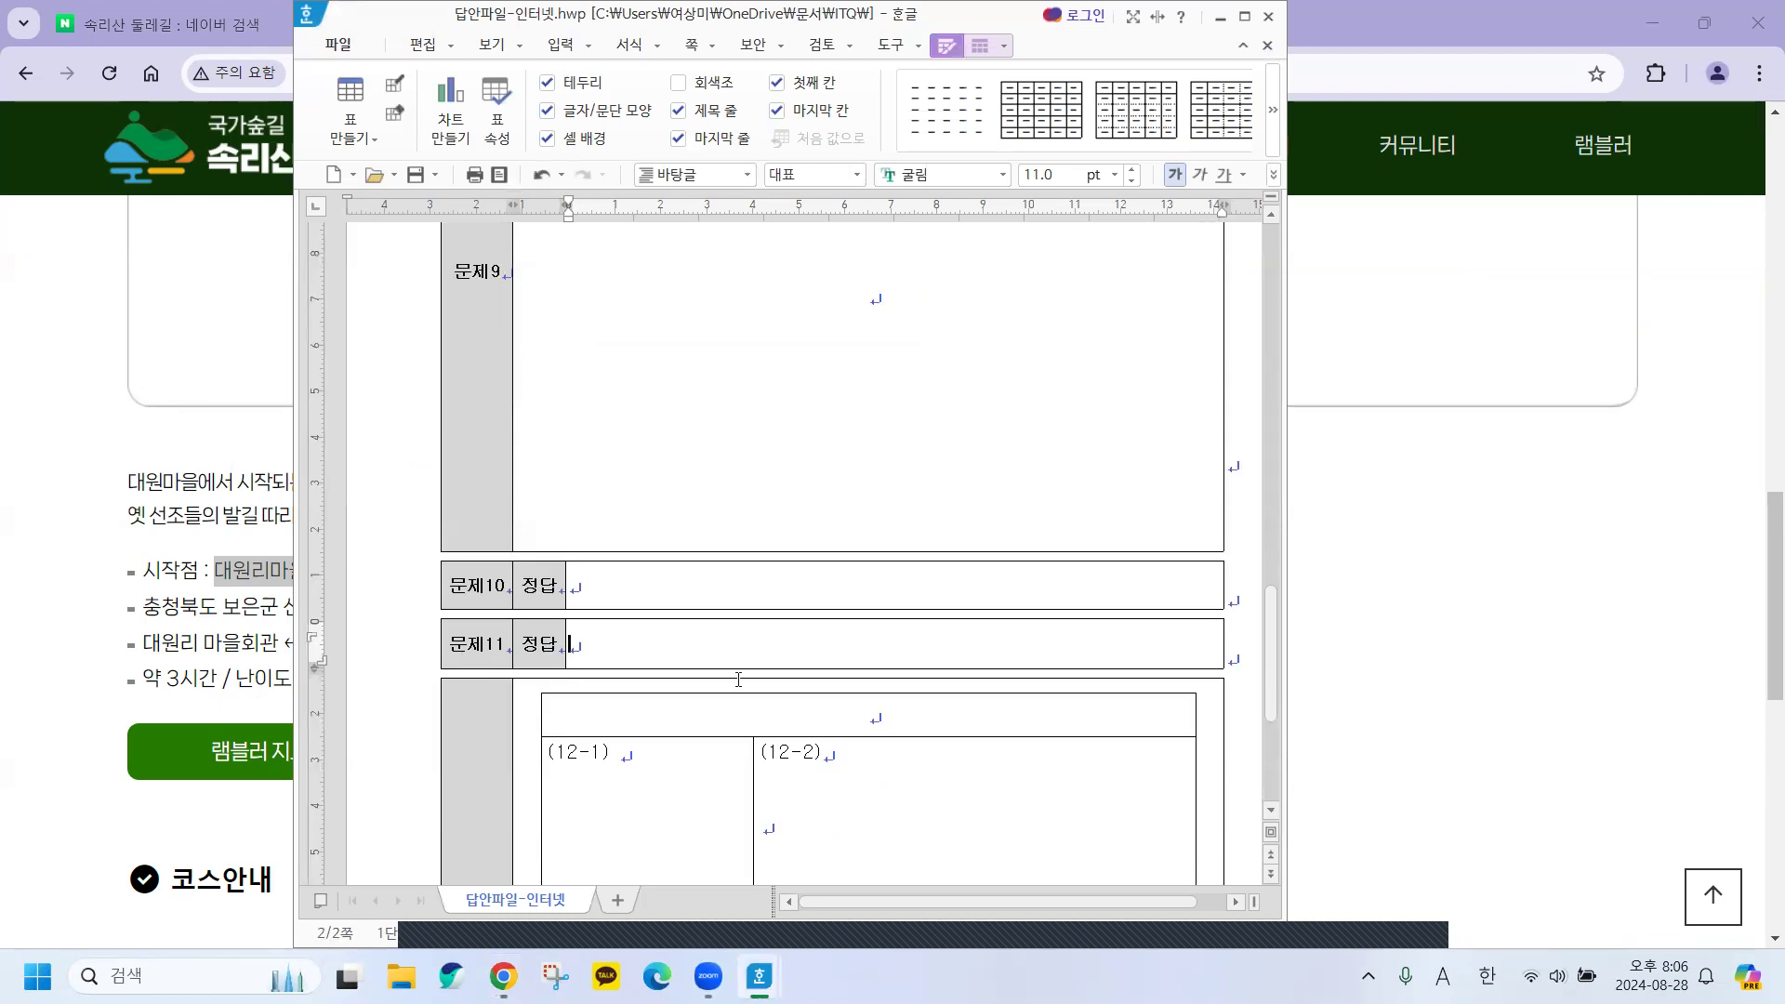
pyautogui.hotkey('ctrl', 'v')
pyautogui.press('Return')
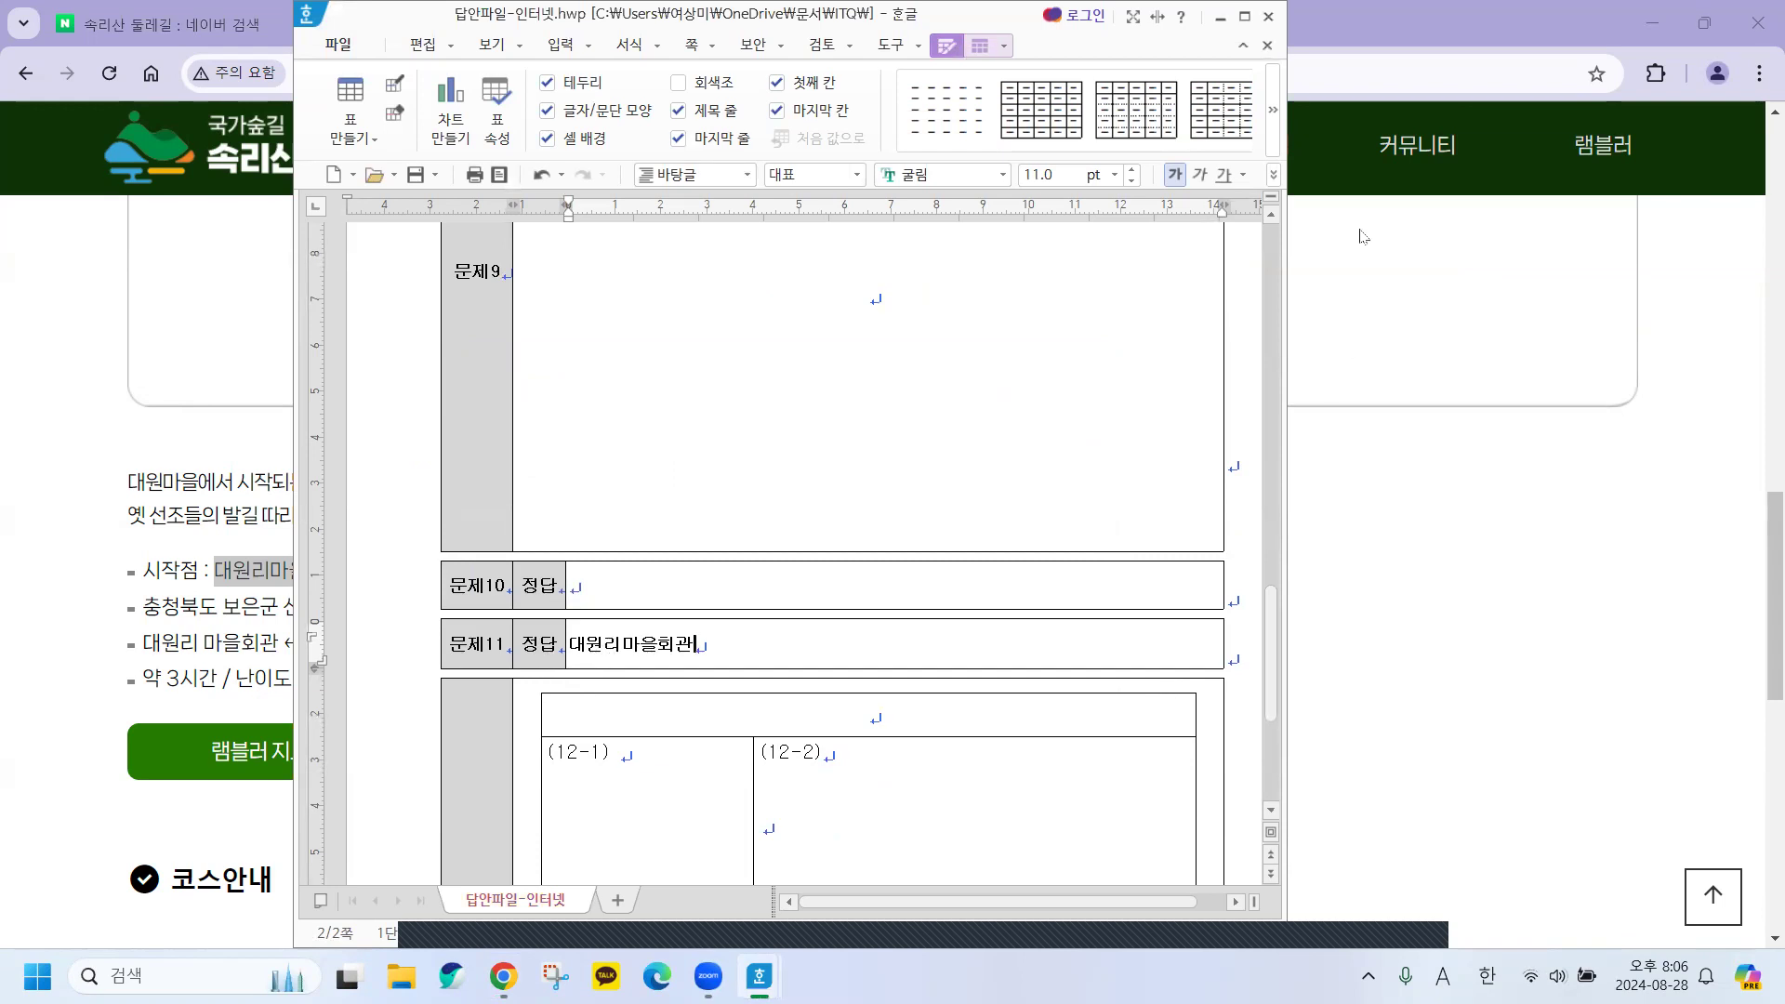
pyautogui.click(1221, 17)
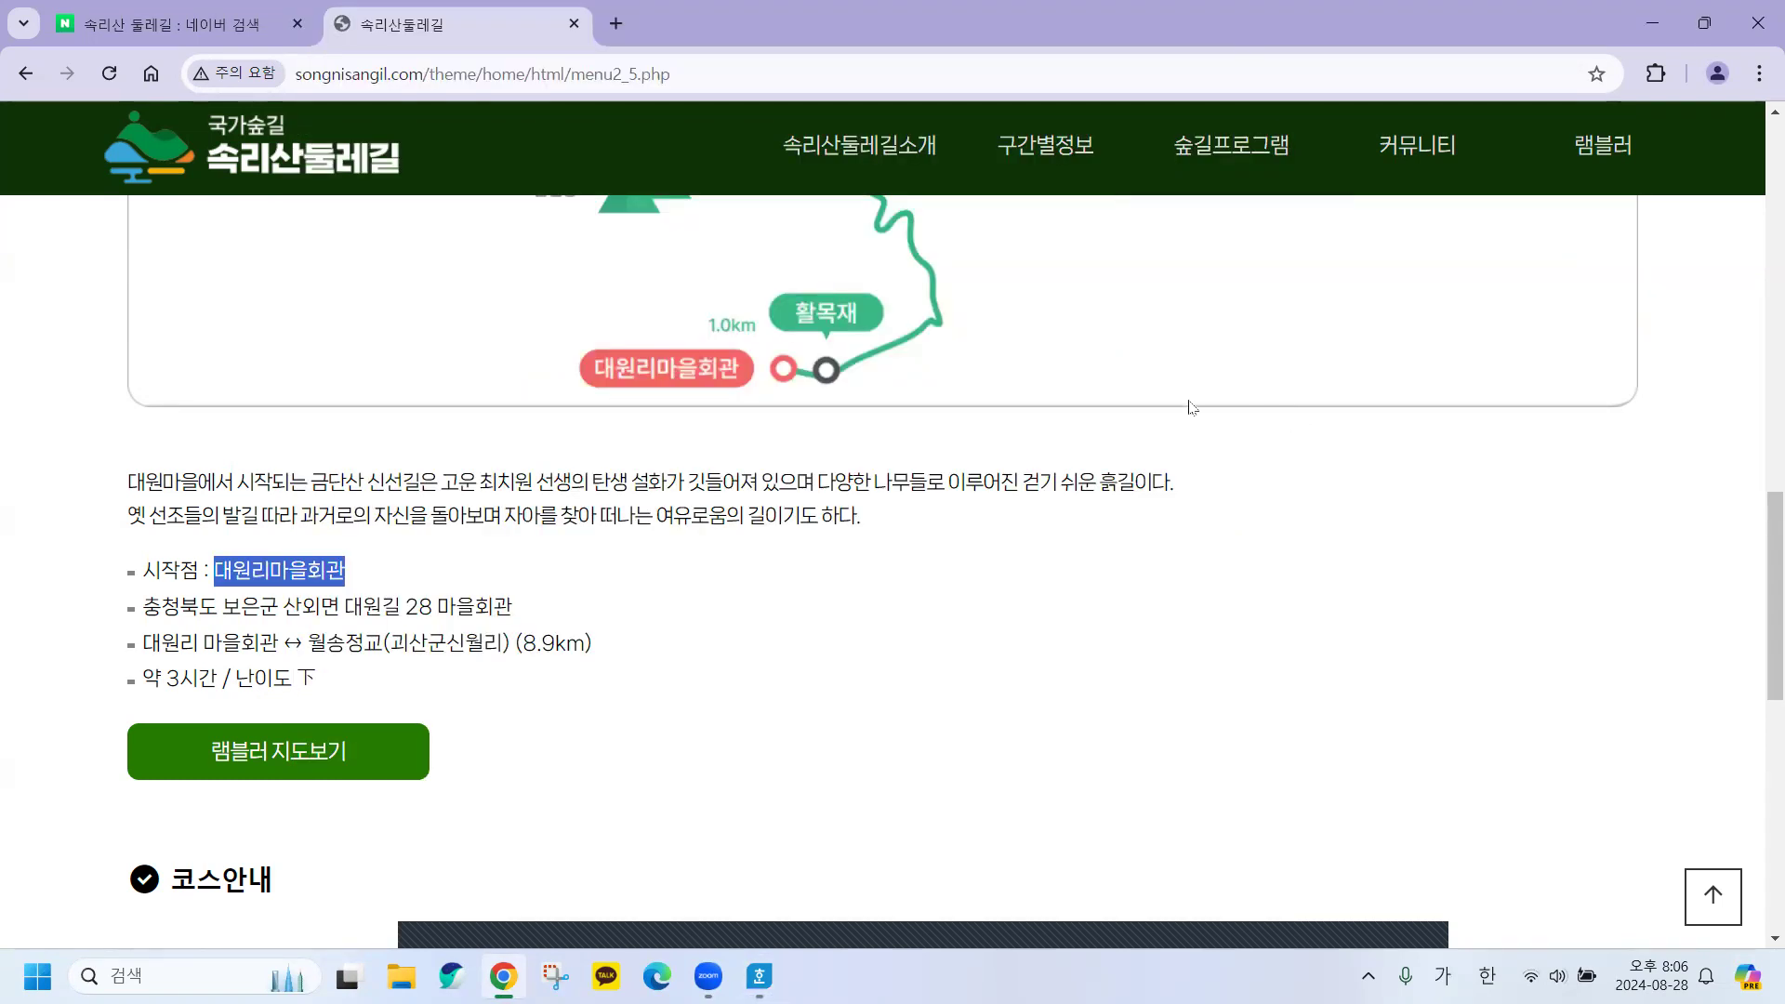
# Close Chrome and the 문제.hwp question document, leaving only the desktop.
pyautogui.click(1757, 22)
pyautogui.click(1011, 295)
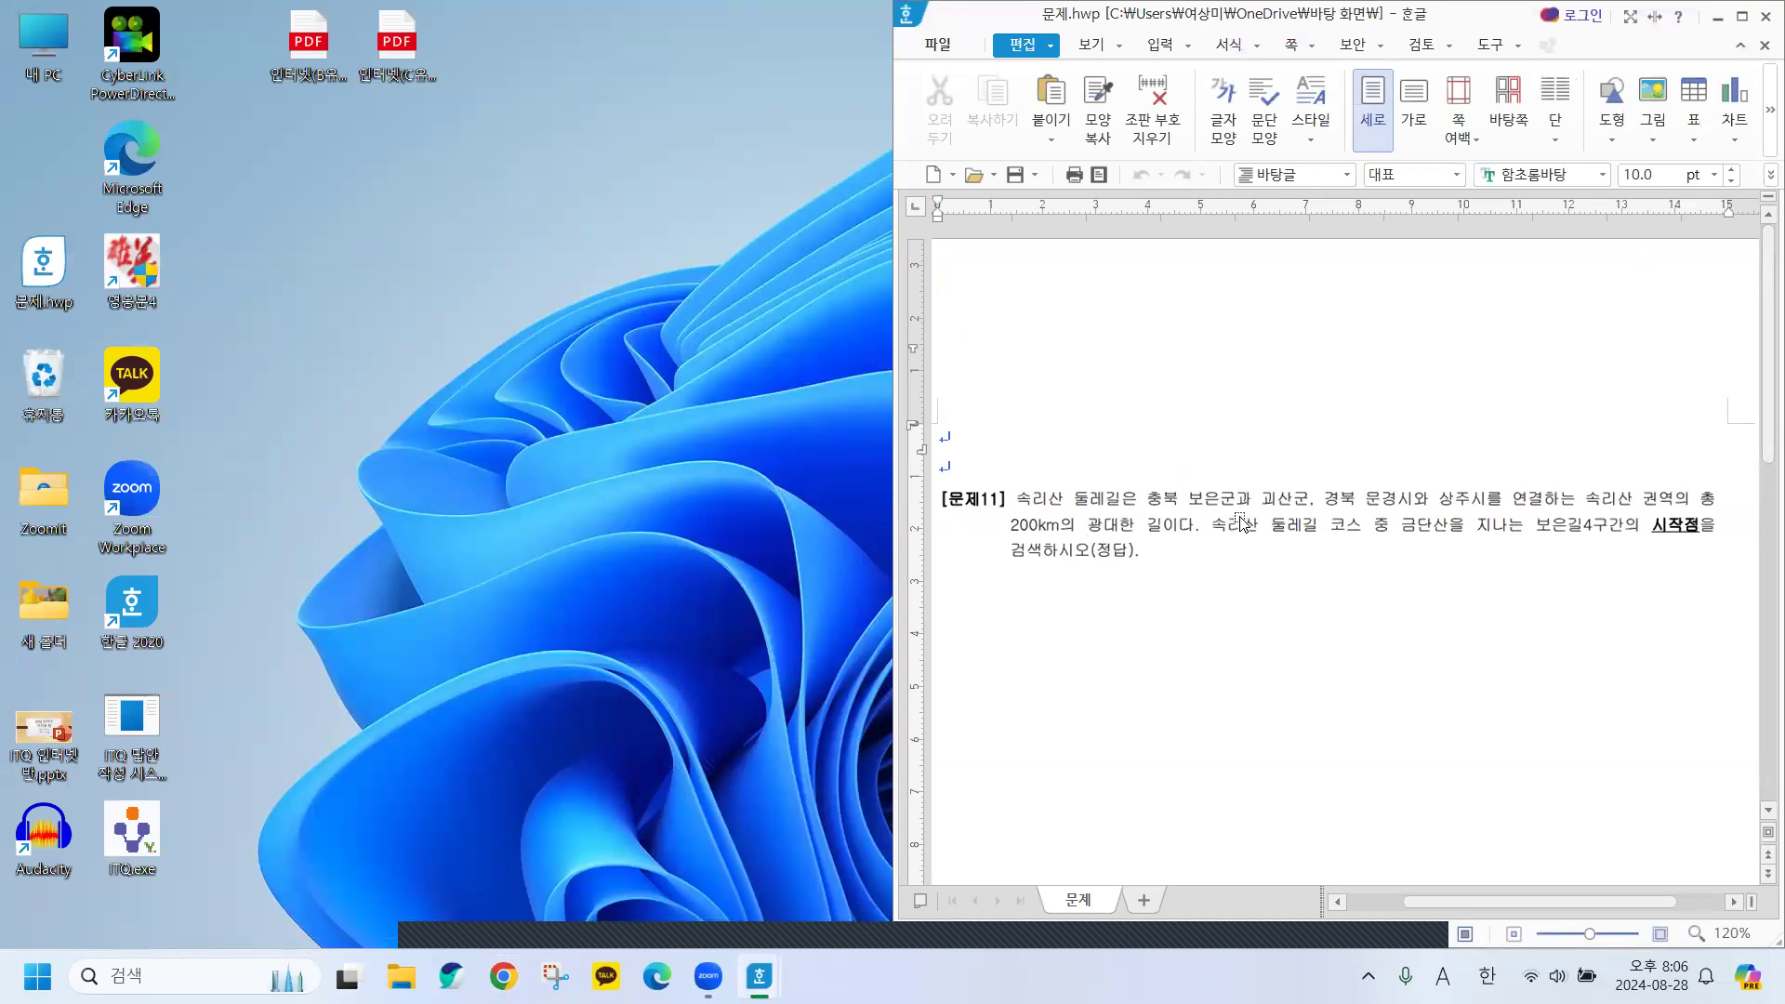
pyautogui.press('Hangul')
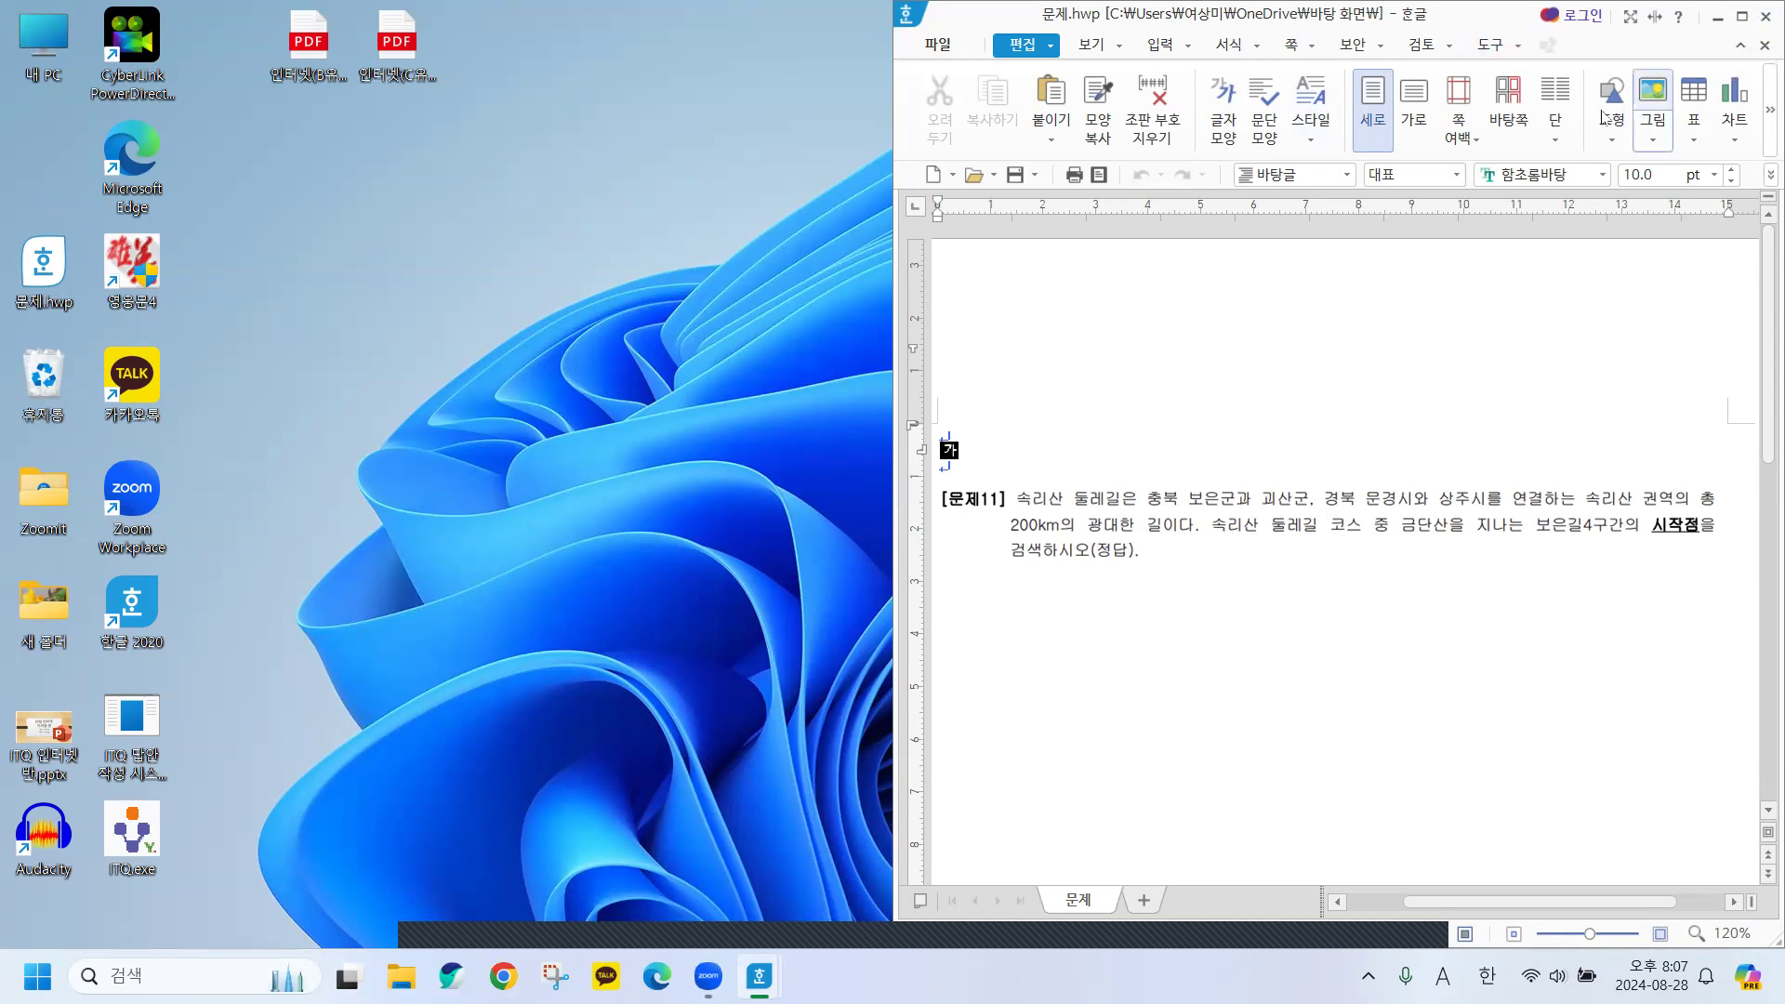
pyautogui.click(1764, 17)
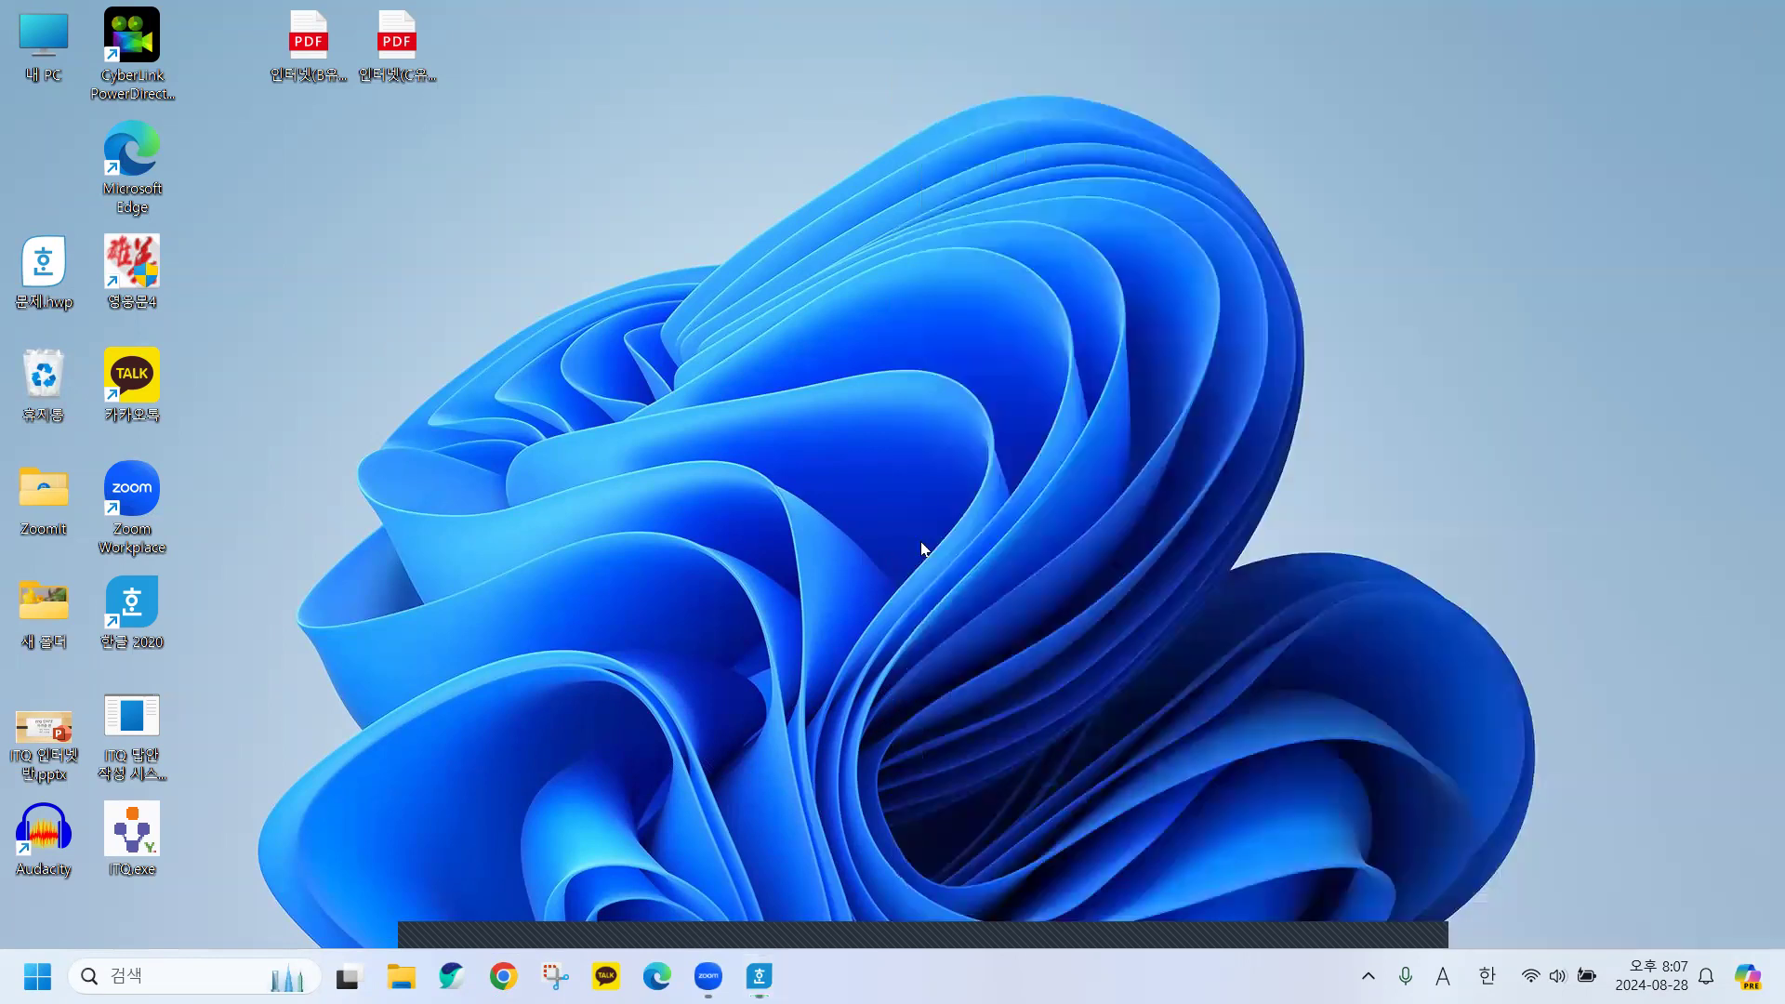